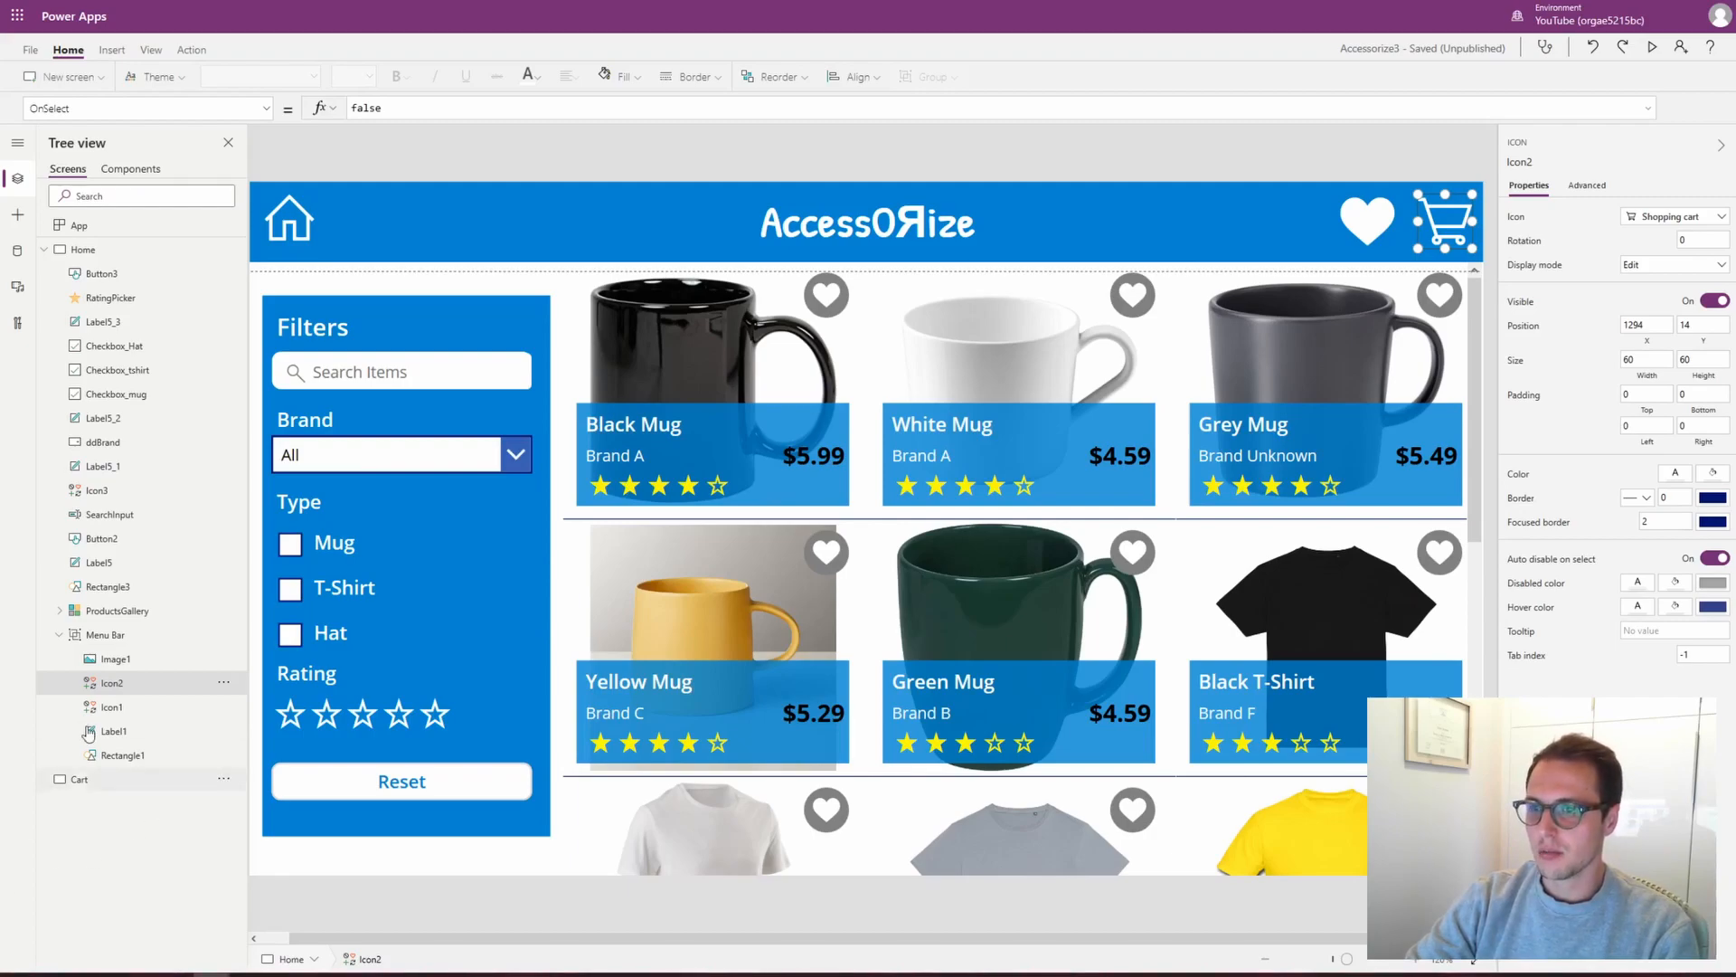
# Add a blank screen to the app and name it InfoPage
pyautogui.click(45, 249)
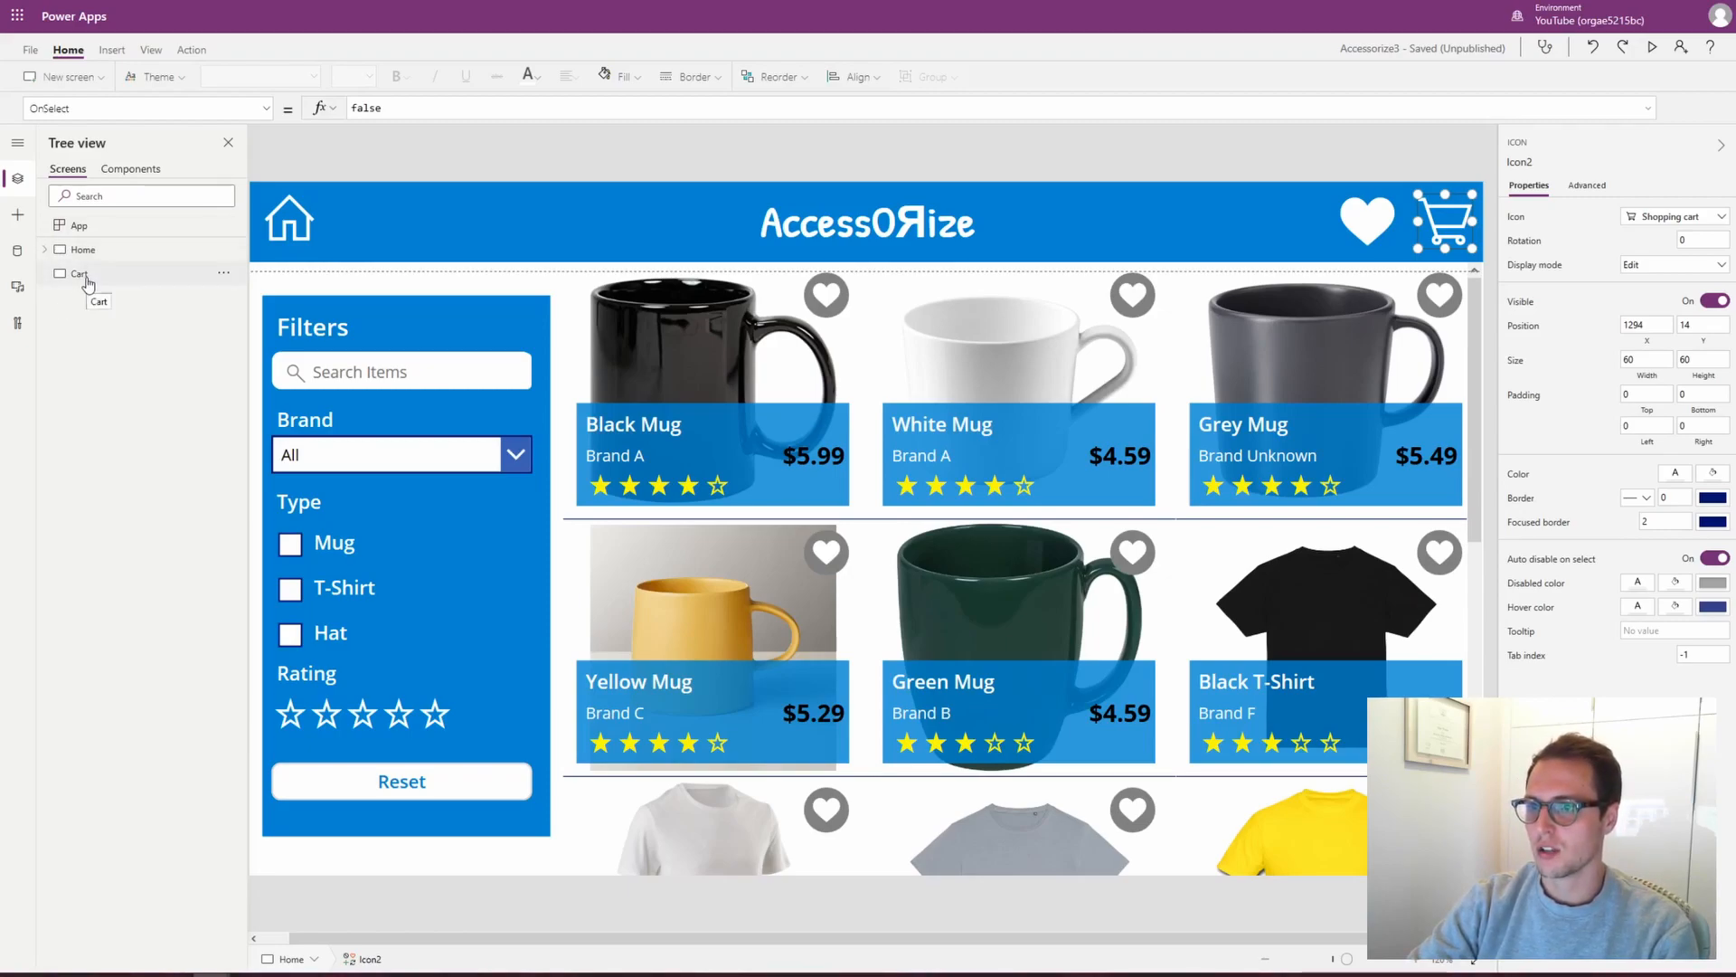
pyautogui.click(88, 280)
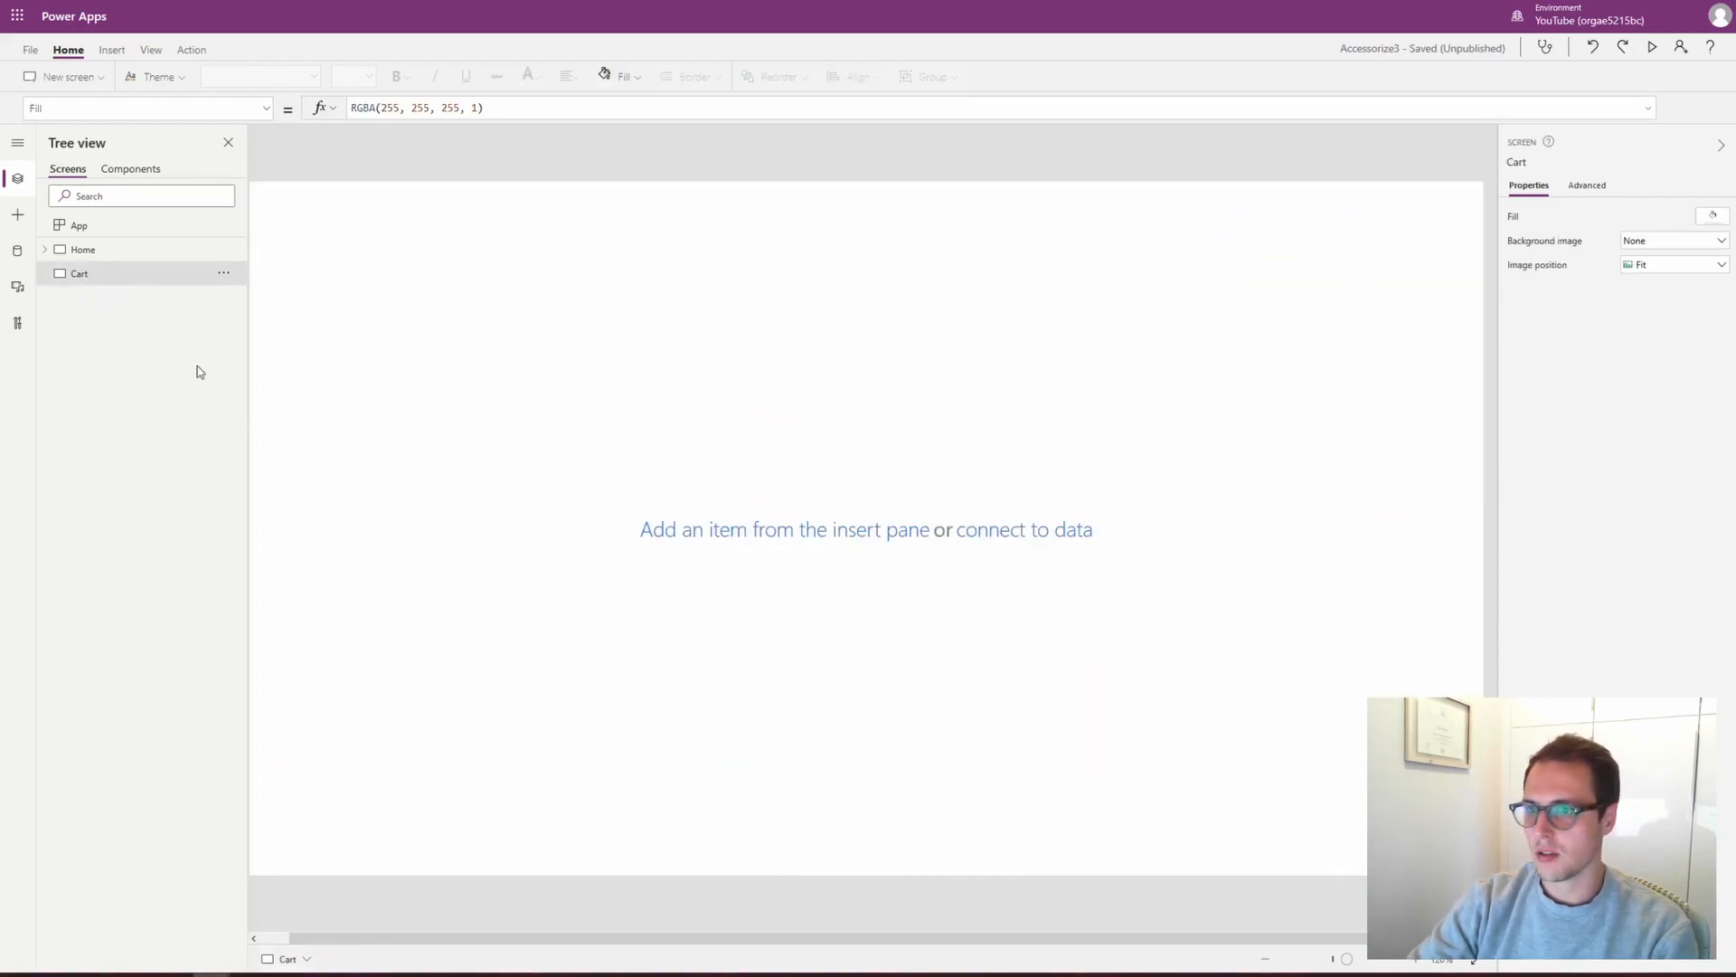
pyautogui.click(82, 78)
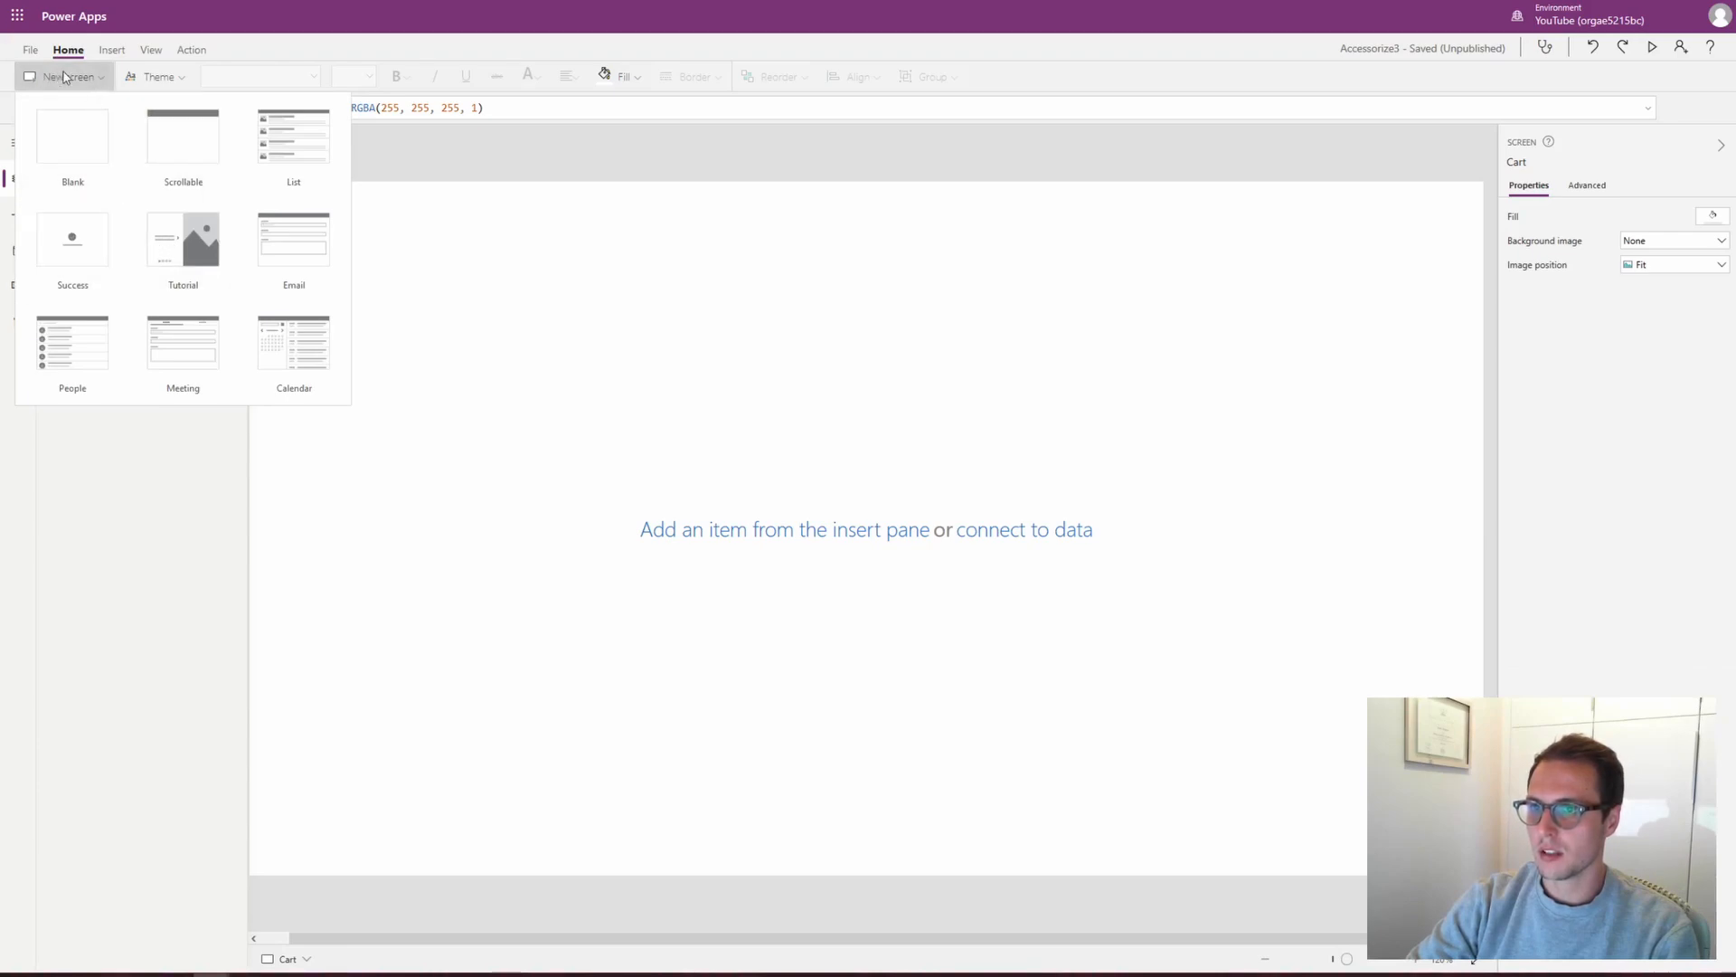
pyautogui.click(99, 167)
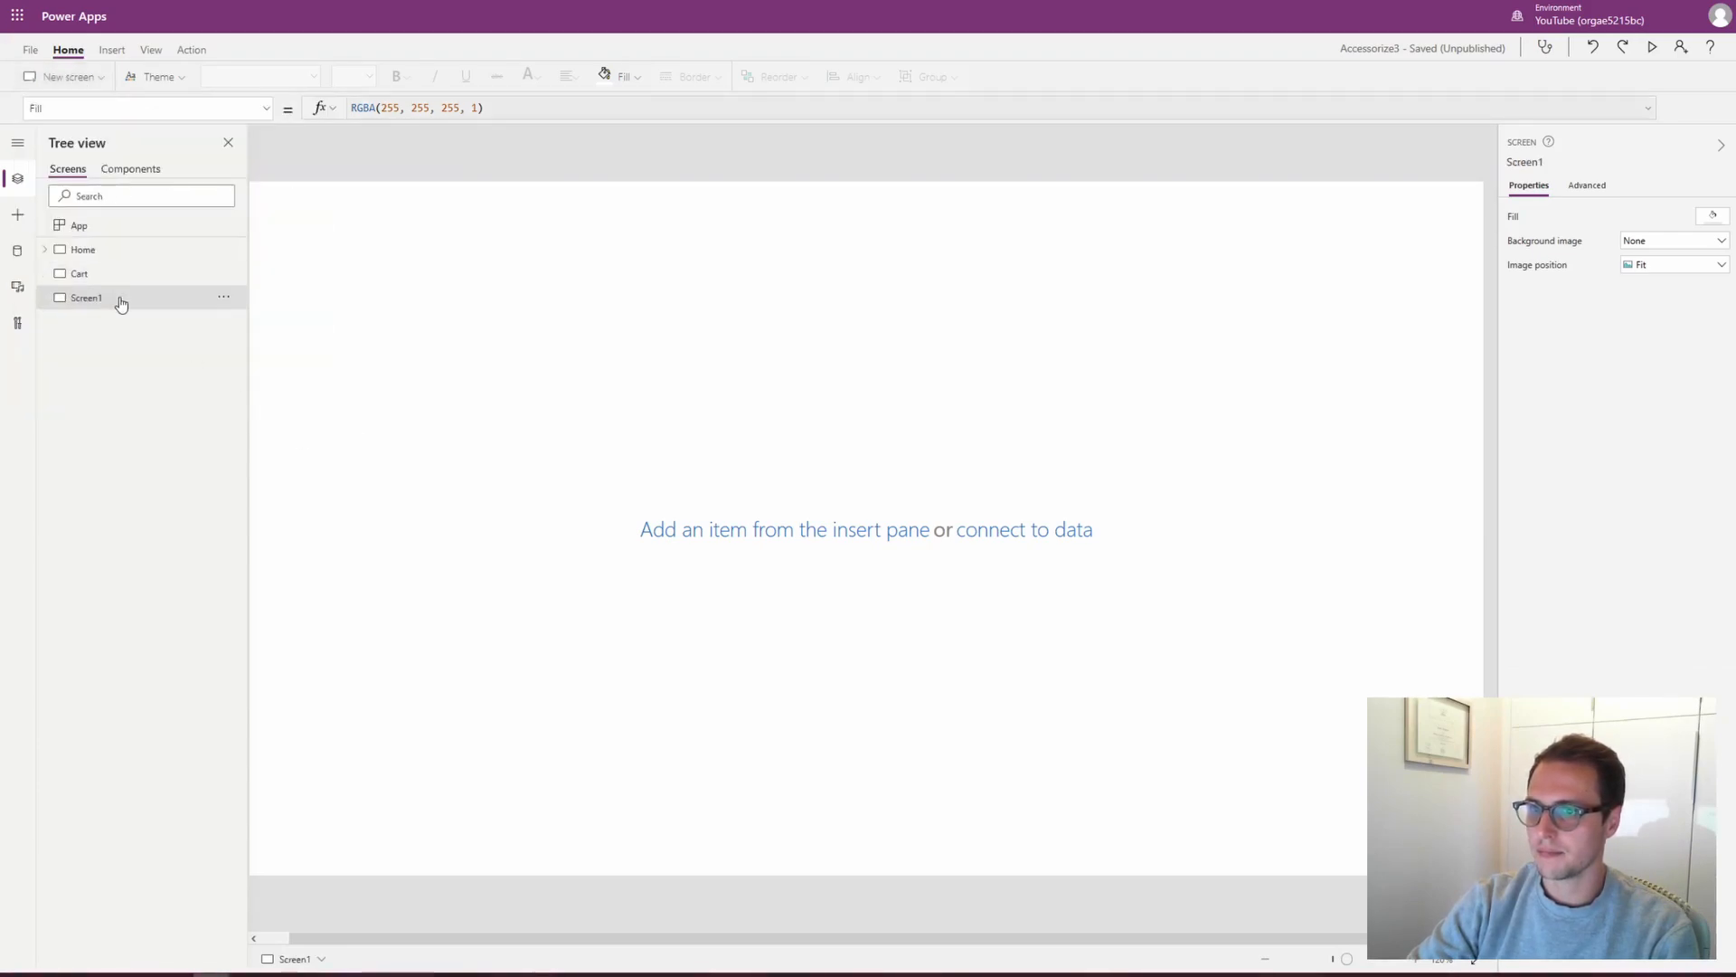
pyautogui.doubleClick(91, 298)
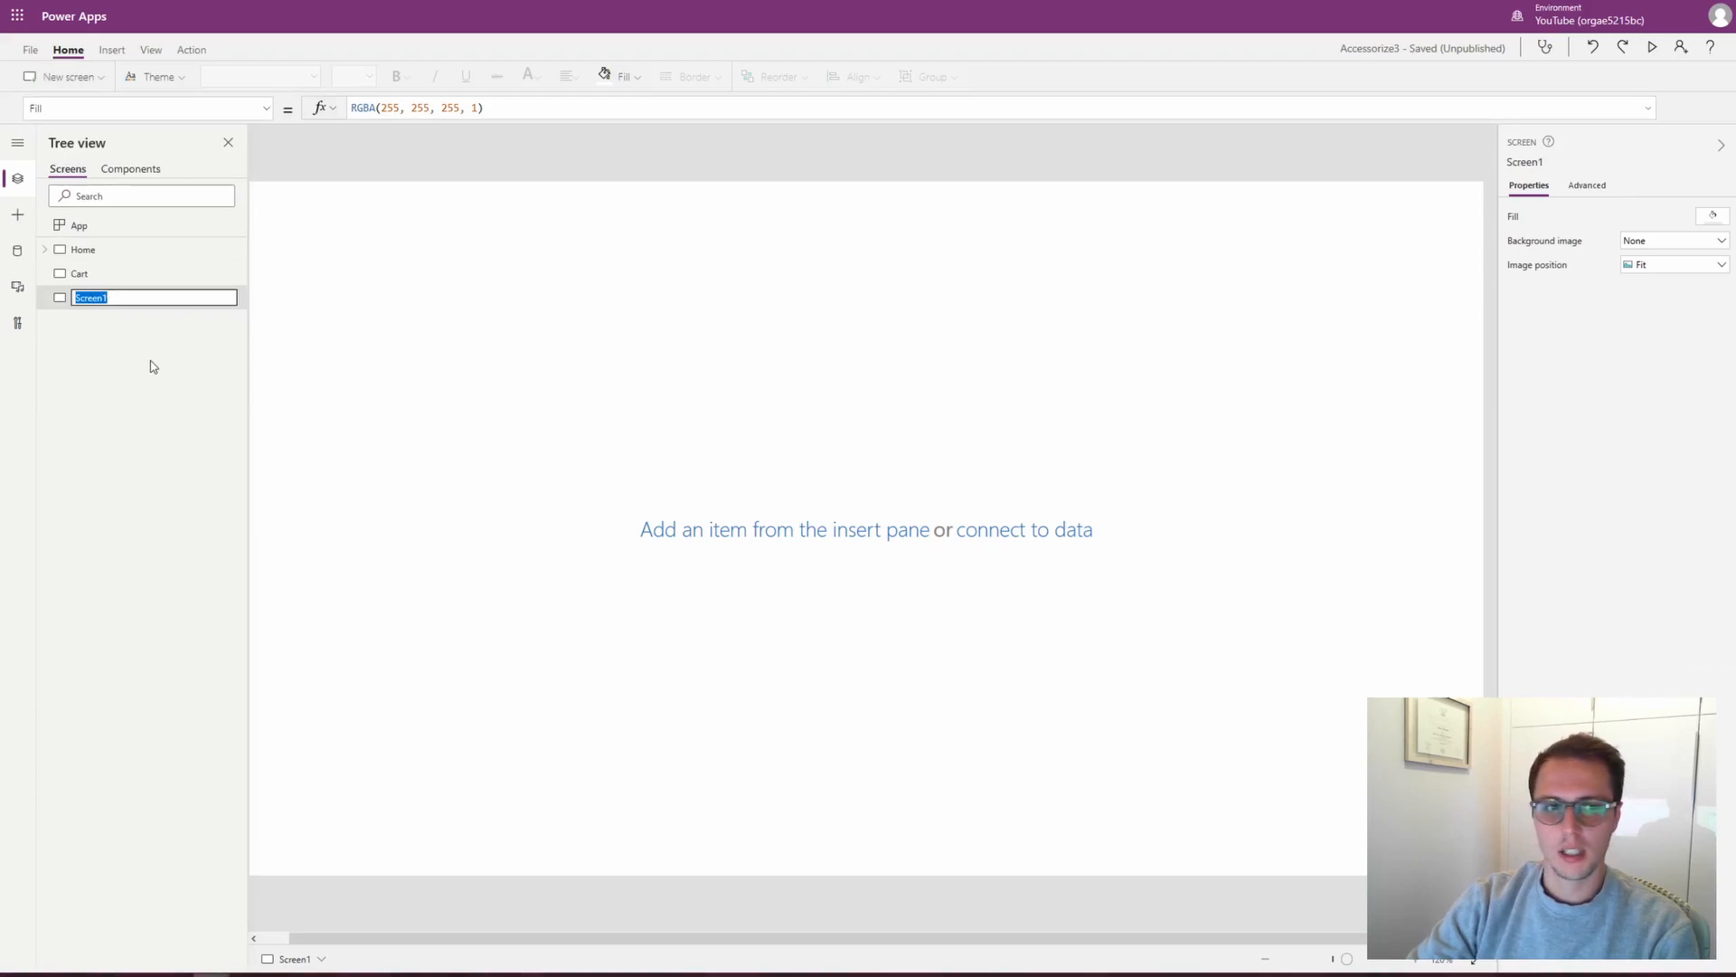
pyautogui.press('BackSpace')
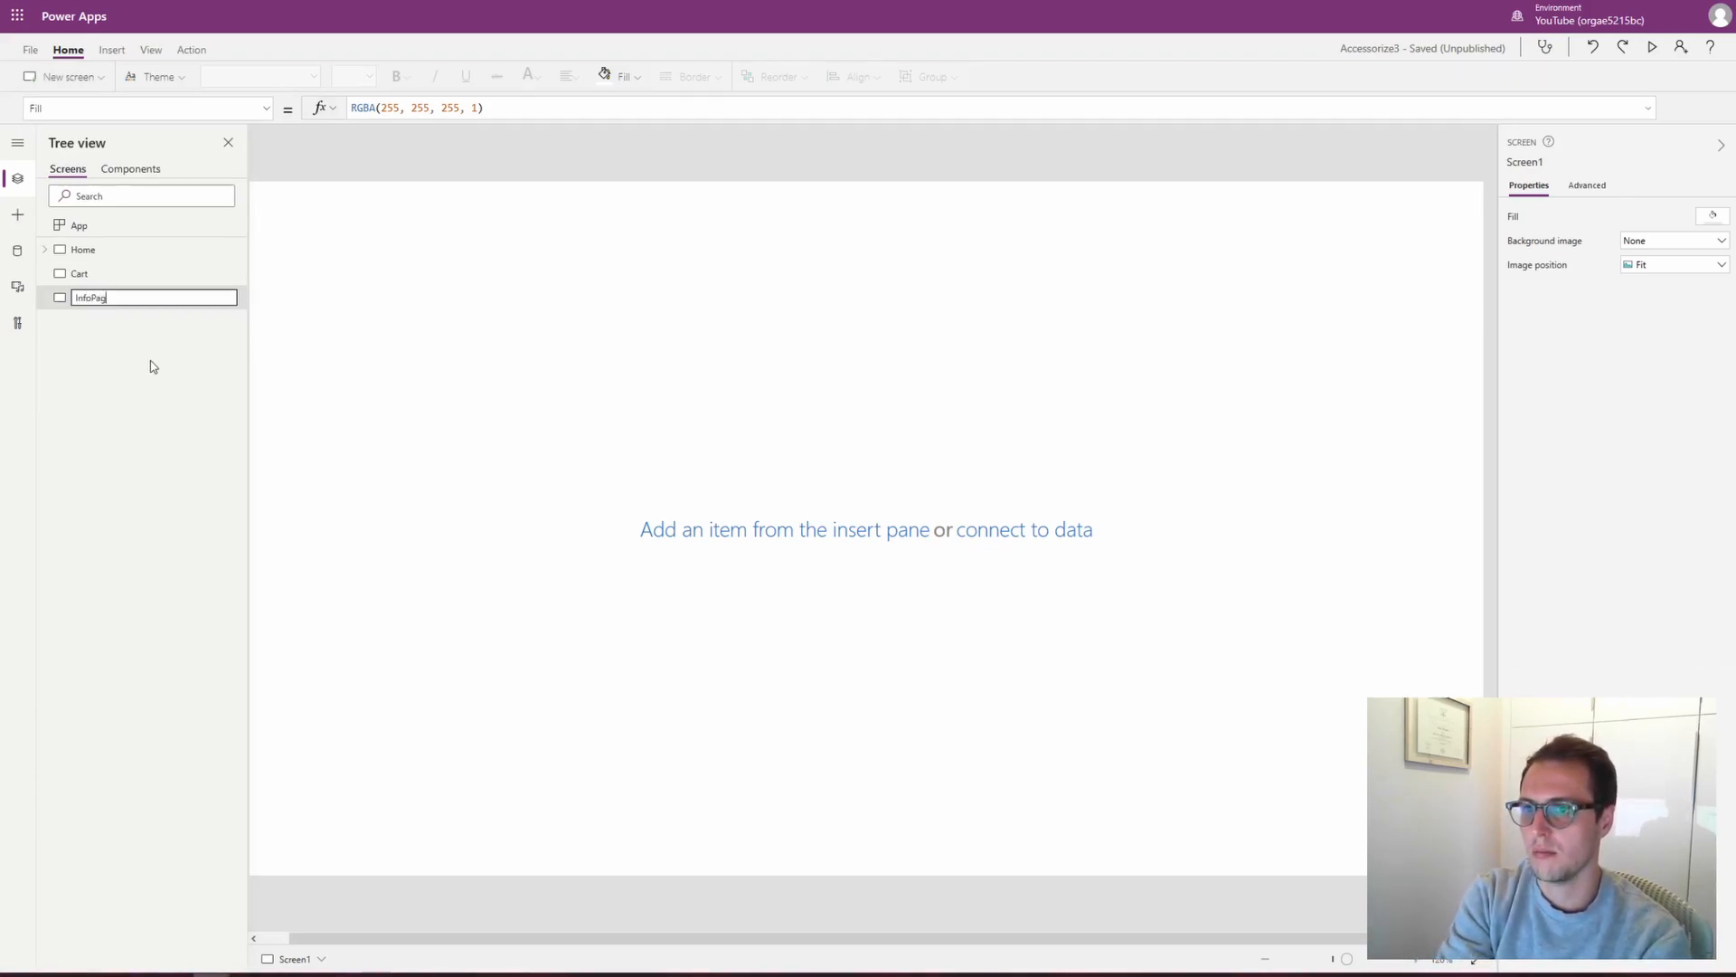
pyautogui.press('Return')
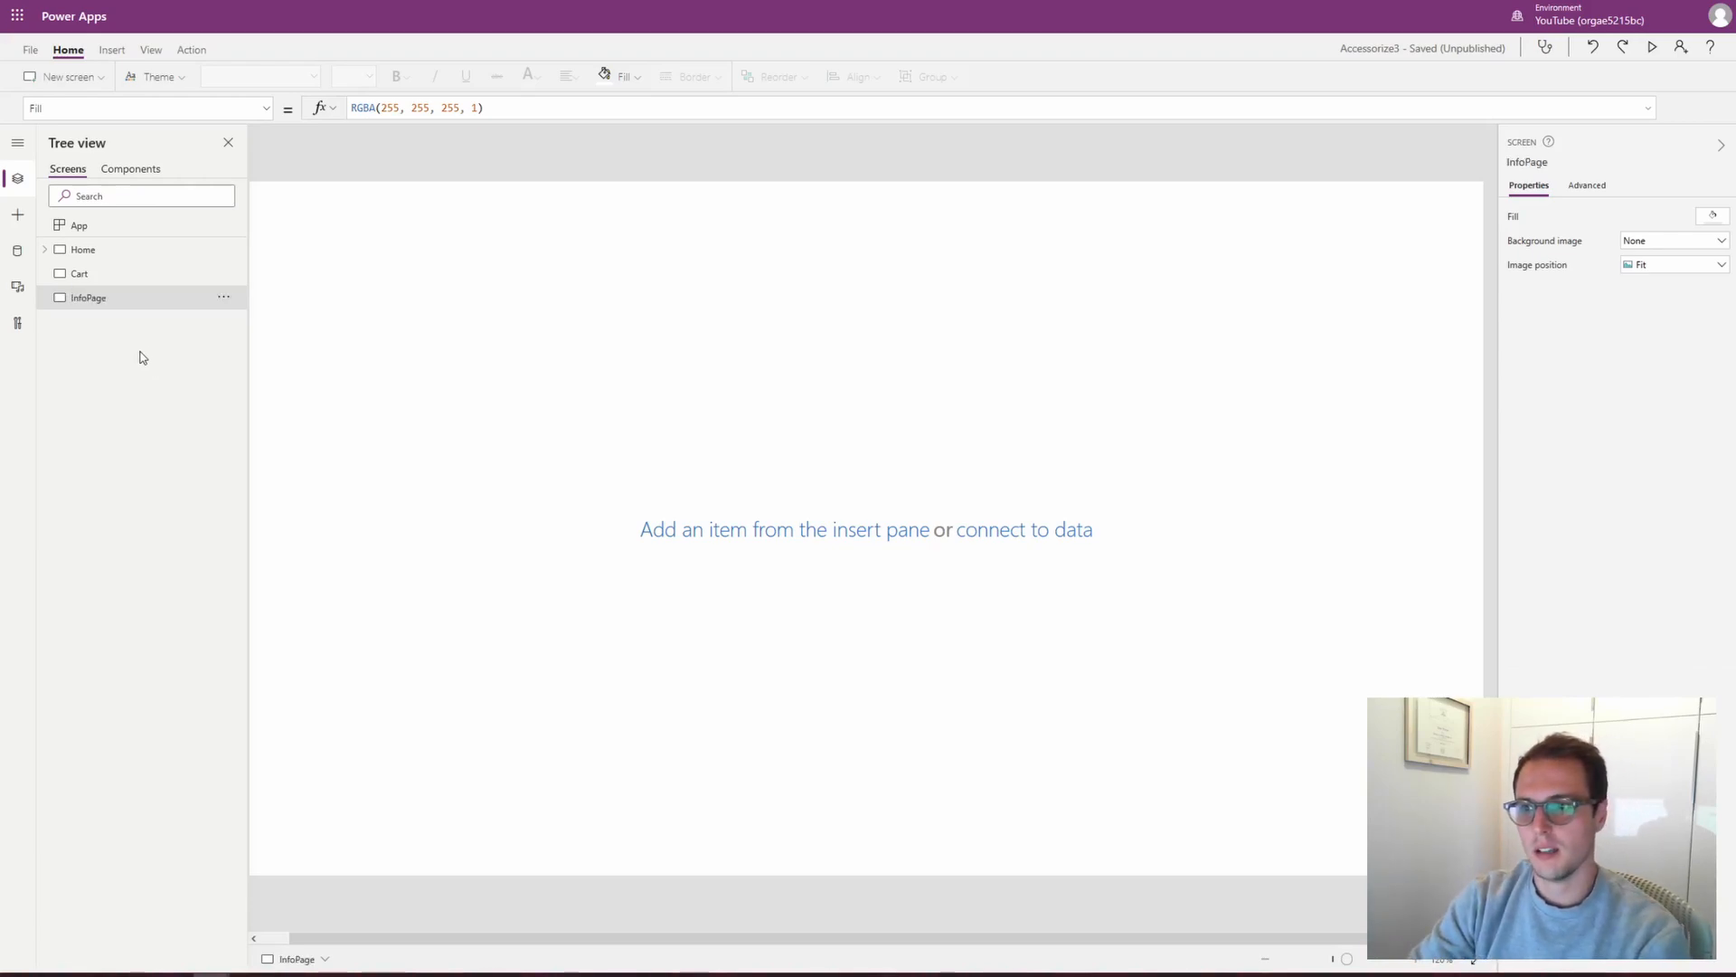
# Add another blank screen and name it Favourites
pyautogui.click(83, 250)
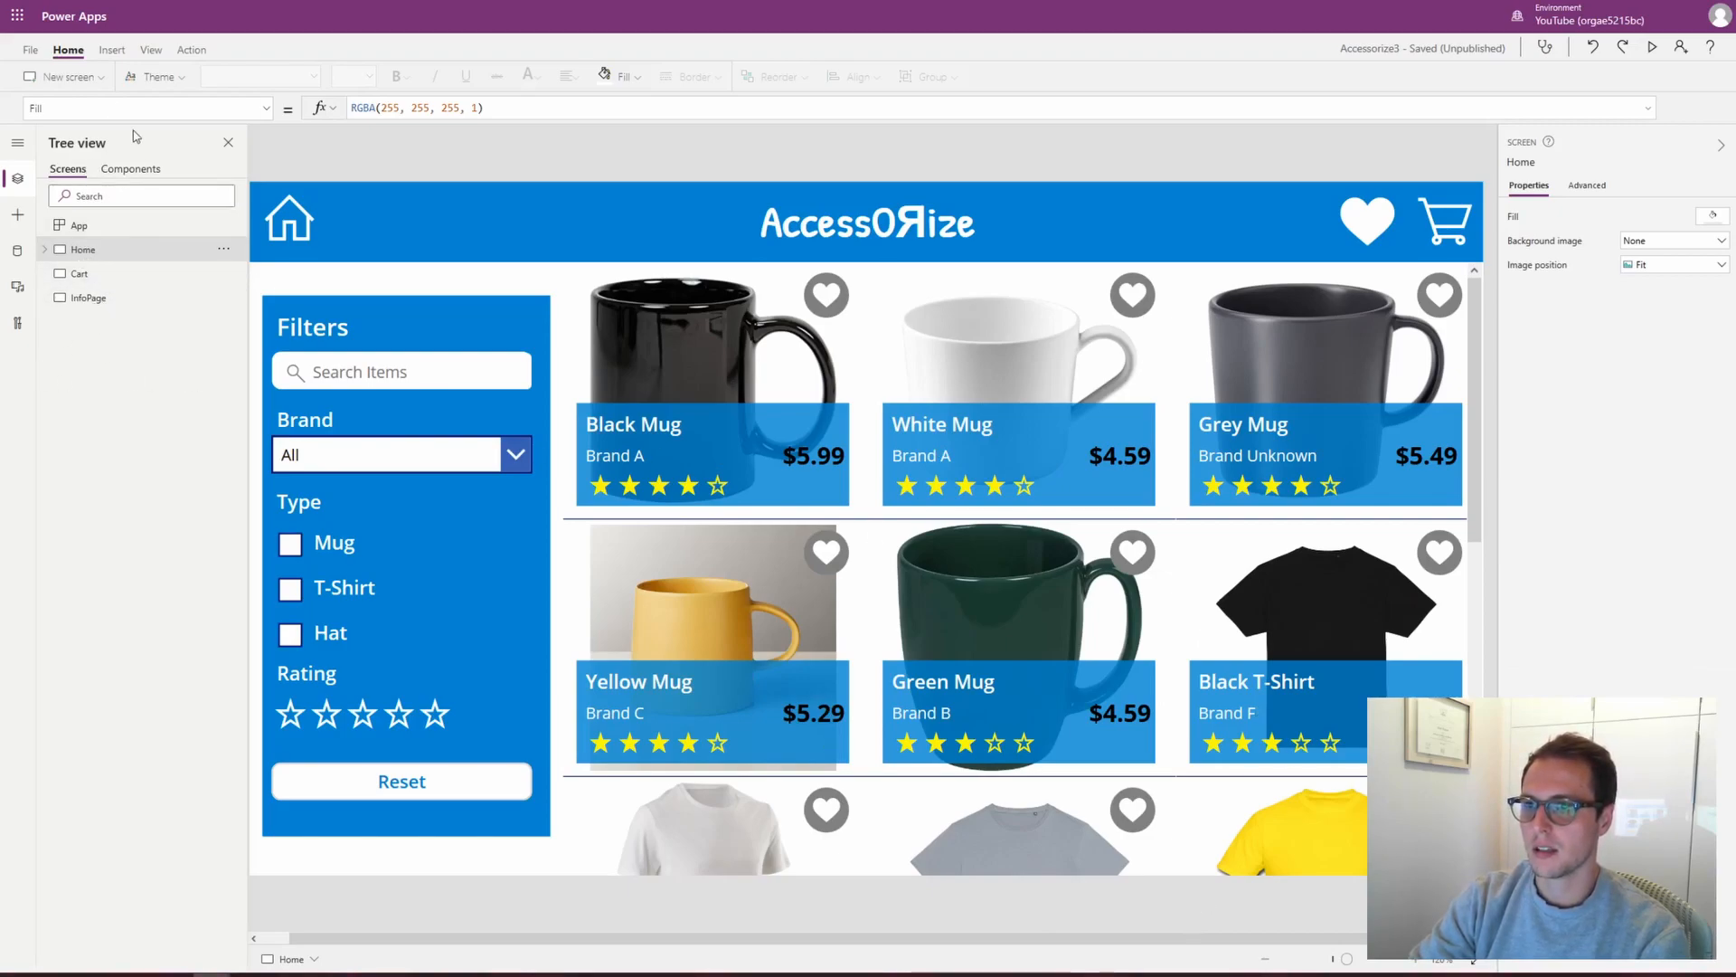
pyautogui.click(99, 78)
pyautogui.click(58, 149)
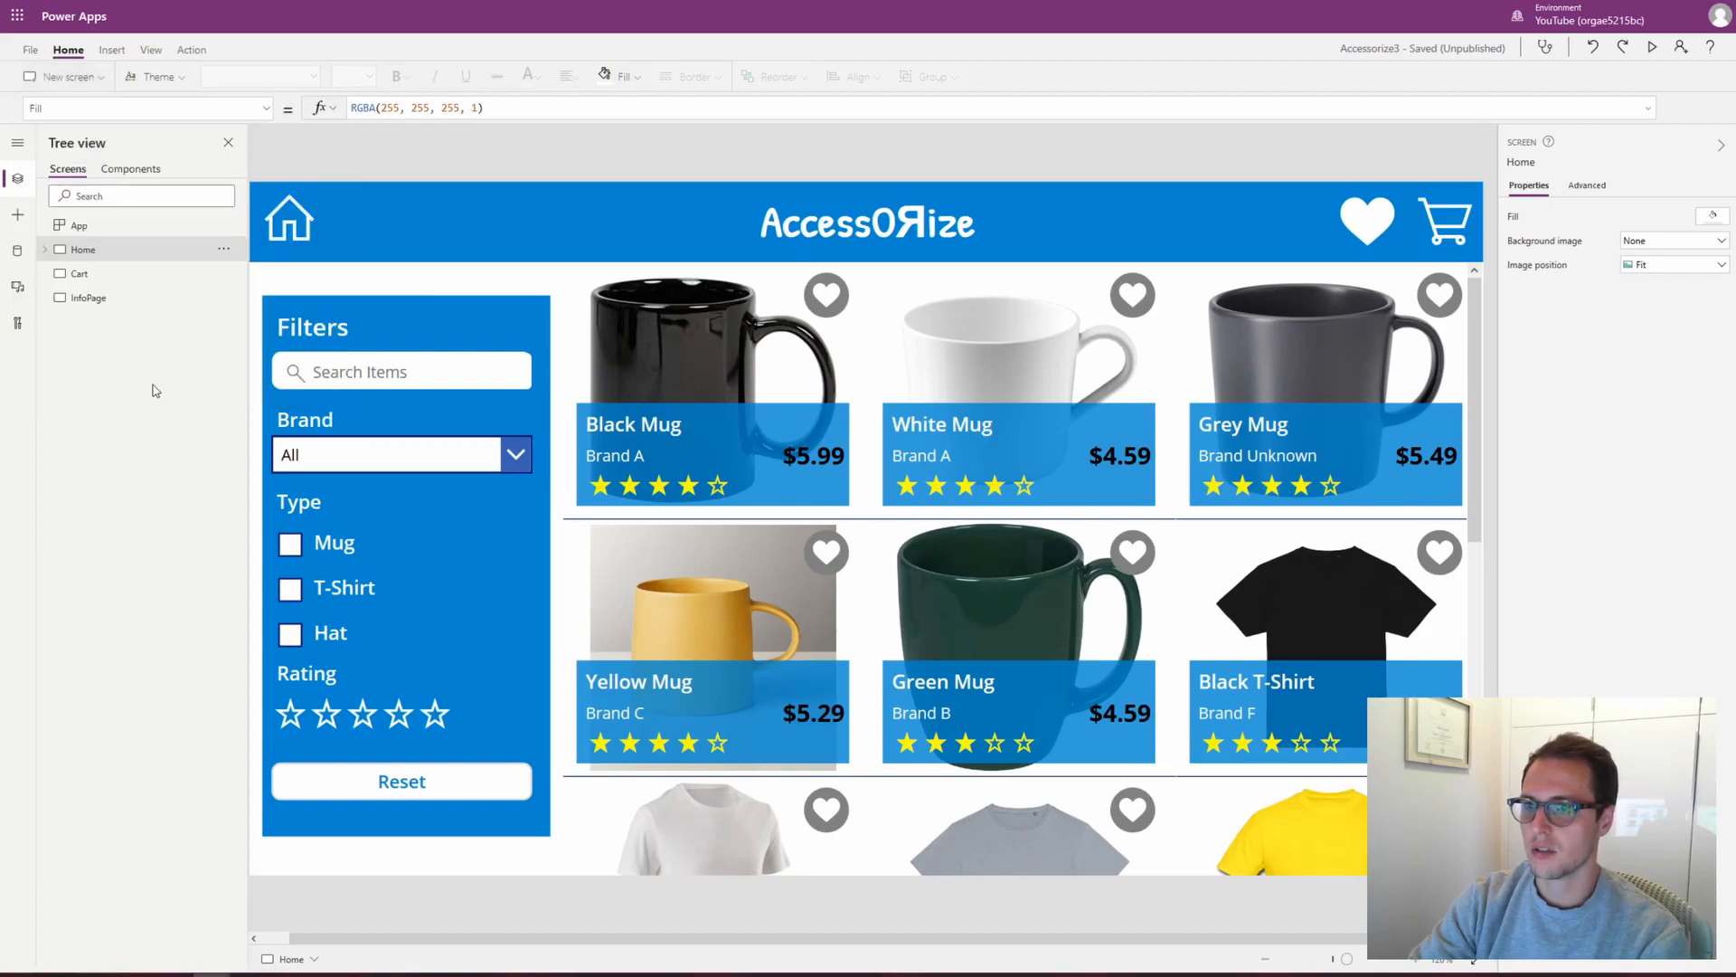
pyautogui.doubleClick(90, 322)
pyautogui.write('Favourites')
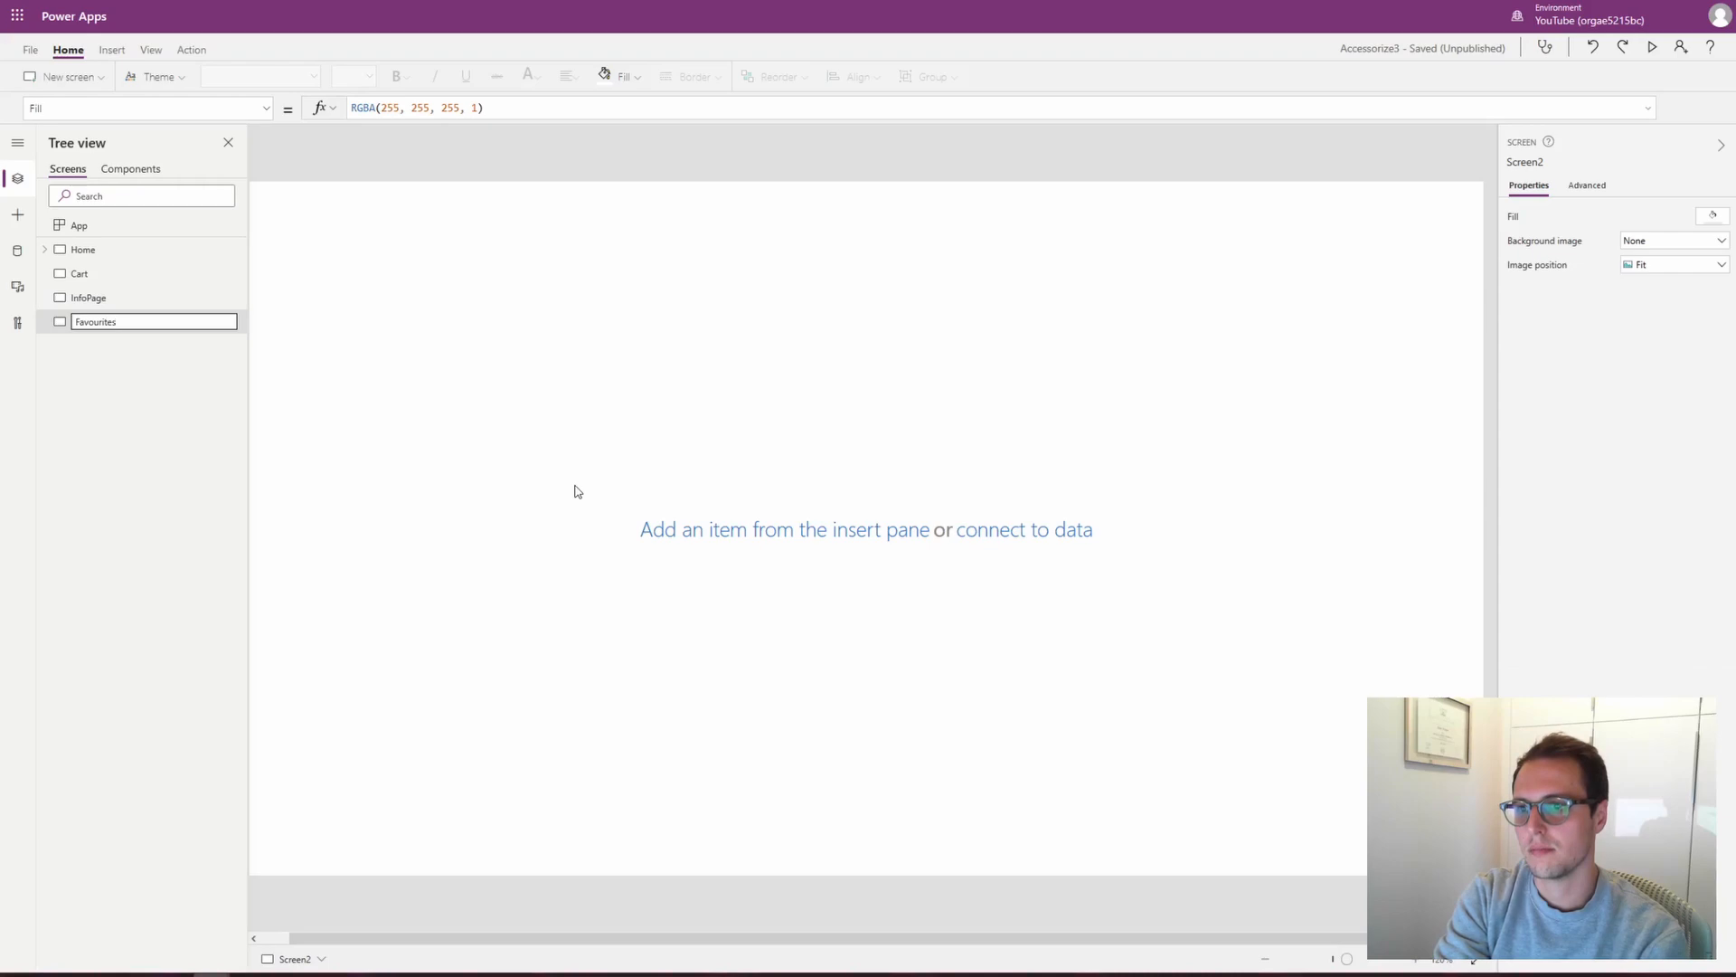
pyautogui.press('Return')
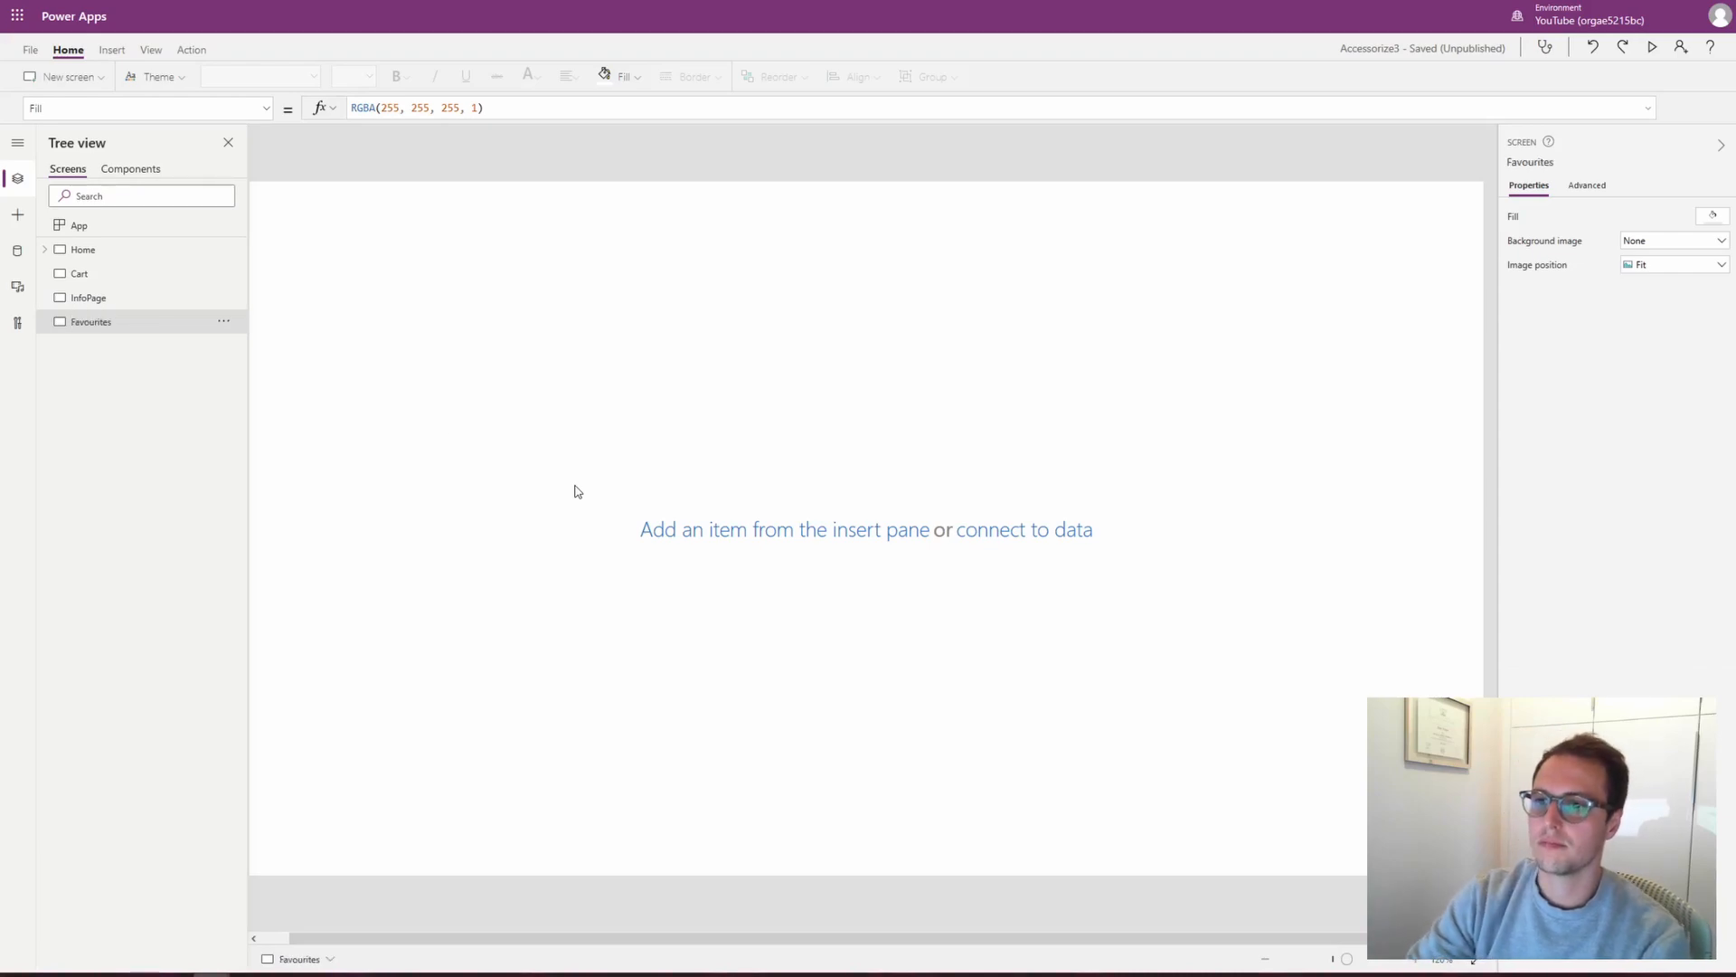
# Set the OnSelect formula of the heart image in the Home screen's menu bar to Navigate(Favourites)
pyautogui.click(91, 250)
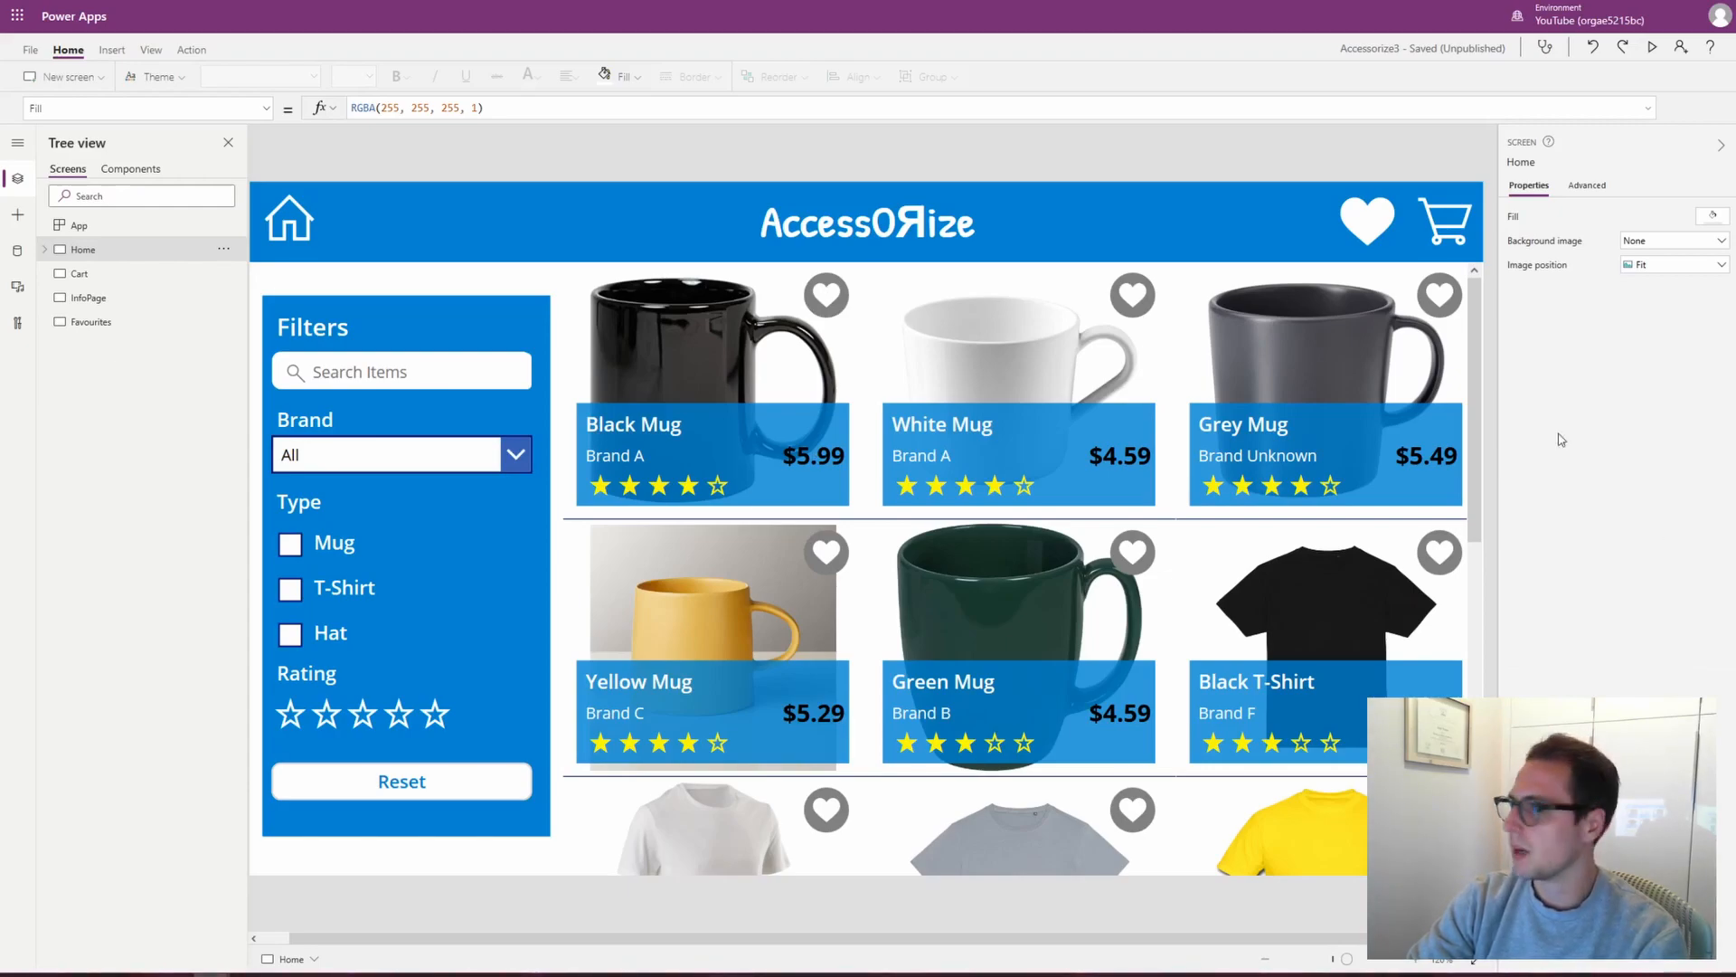
pyautogui.click(1366, 226)
pyautogui.click(1366, 226)
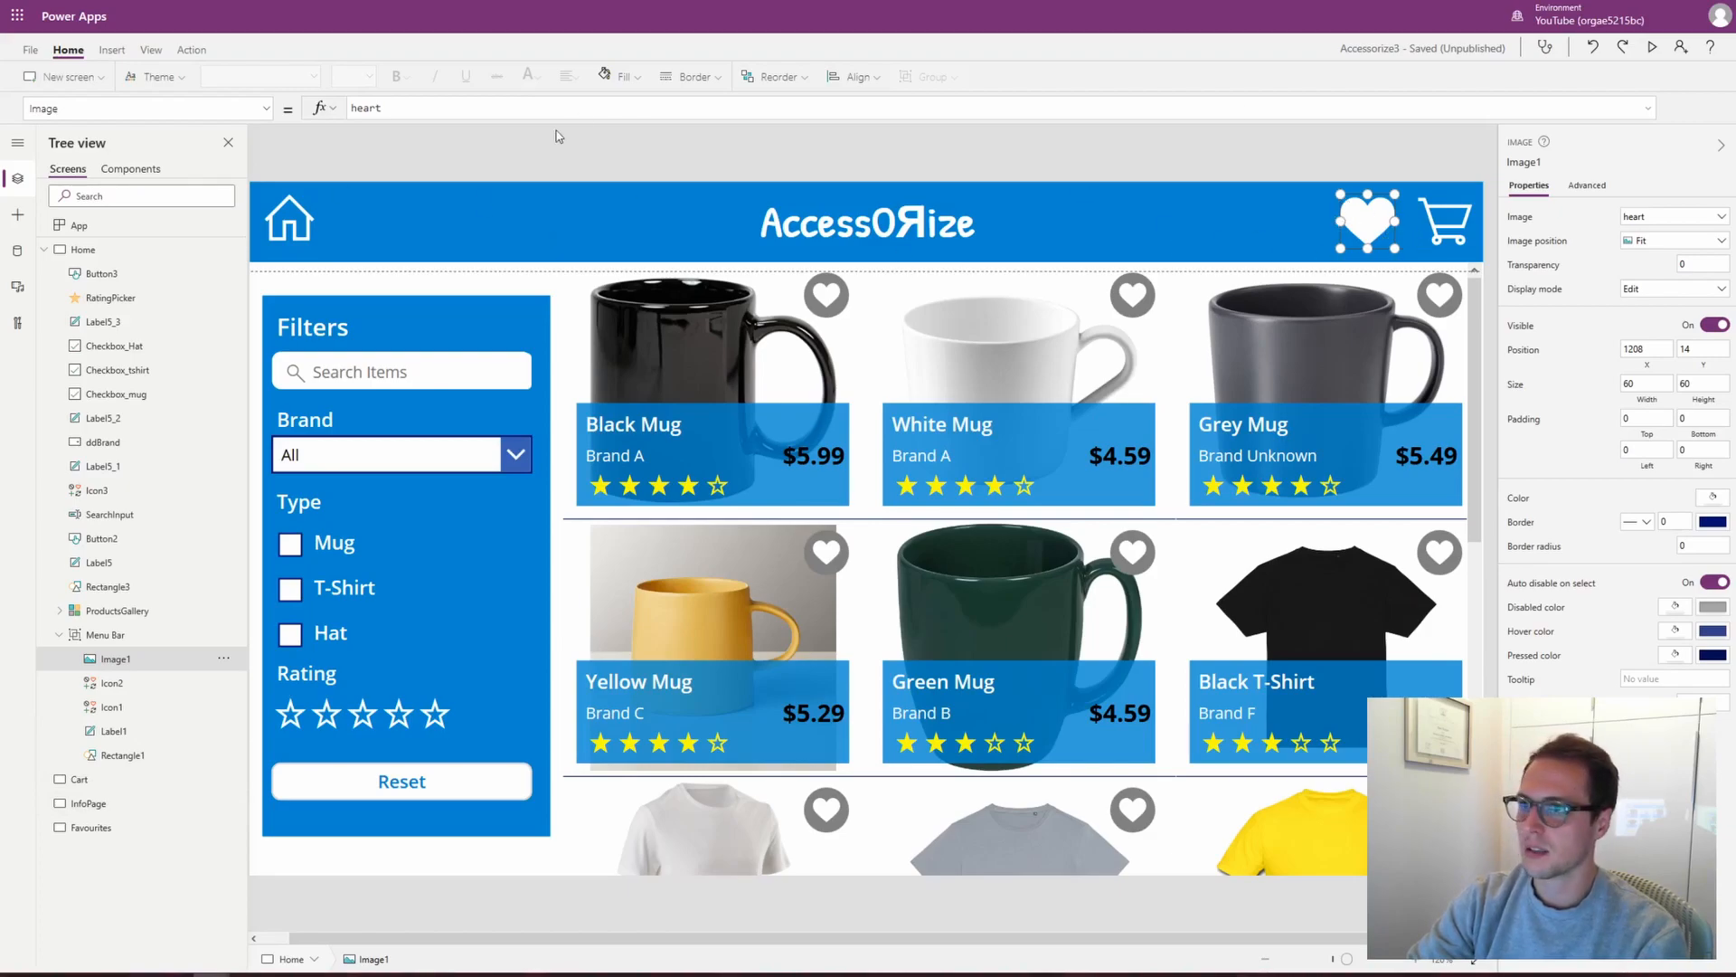
pyautogui.click(242, 110)
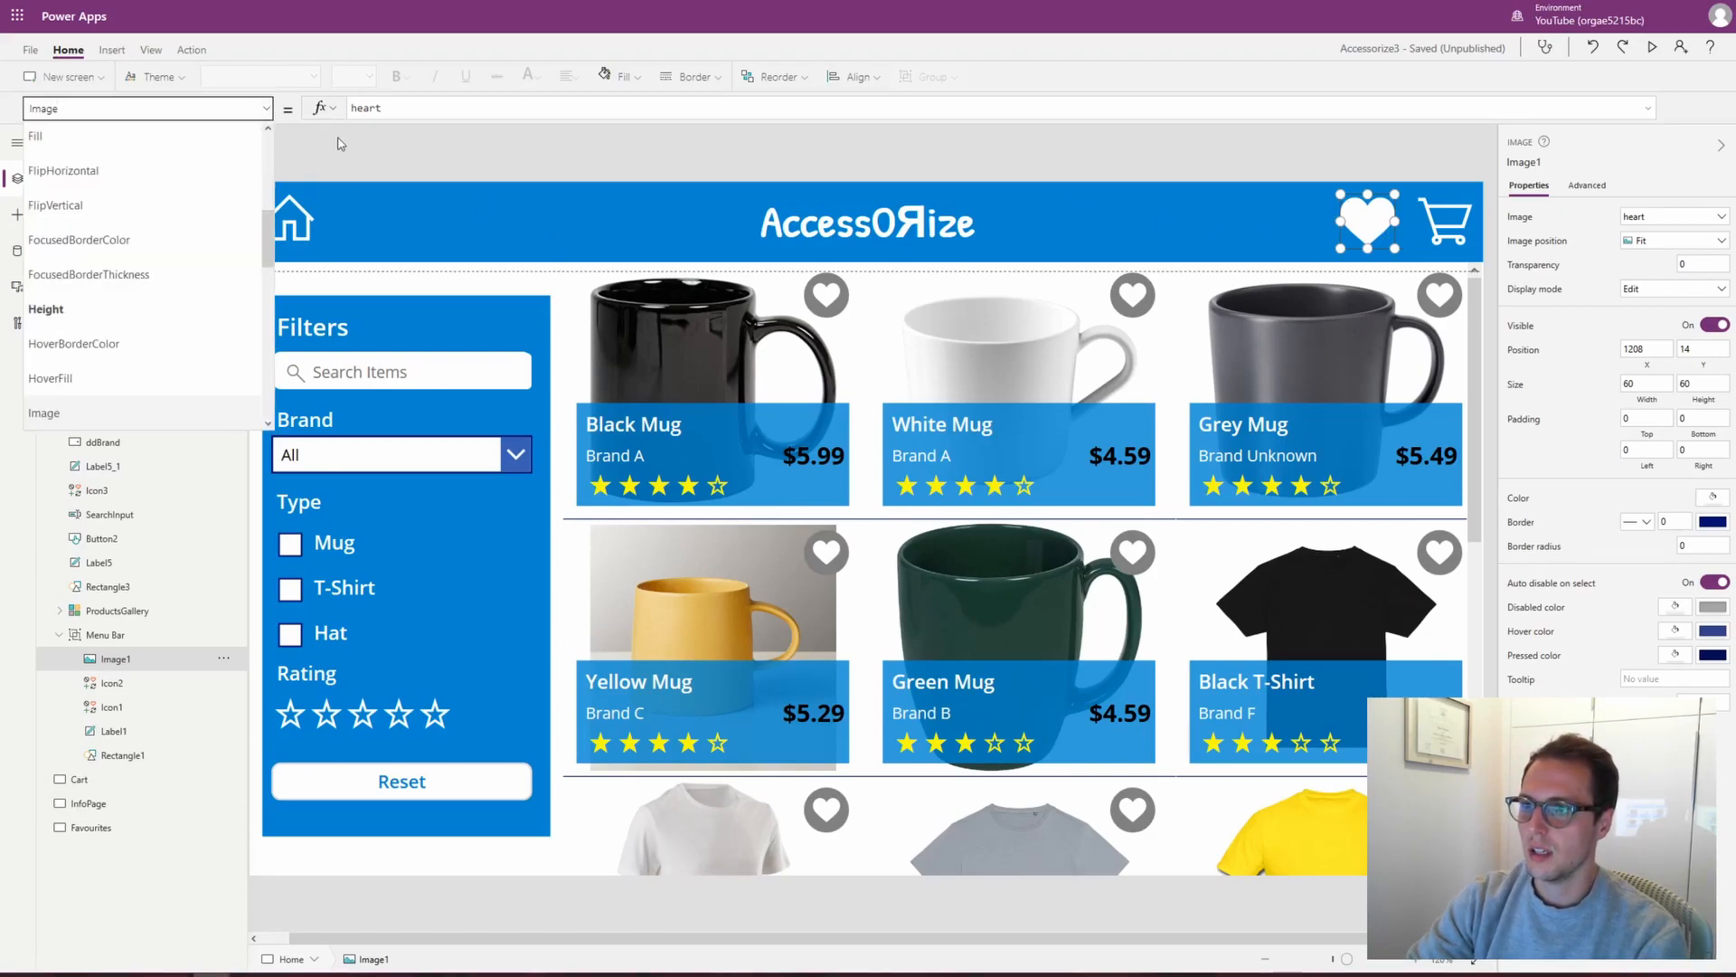
pyautogui.moveTo(271, 246); pyautogui.dragTo(268, 309)
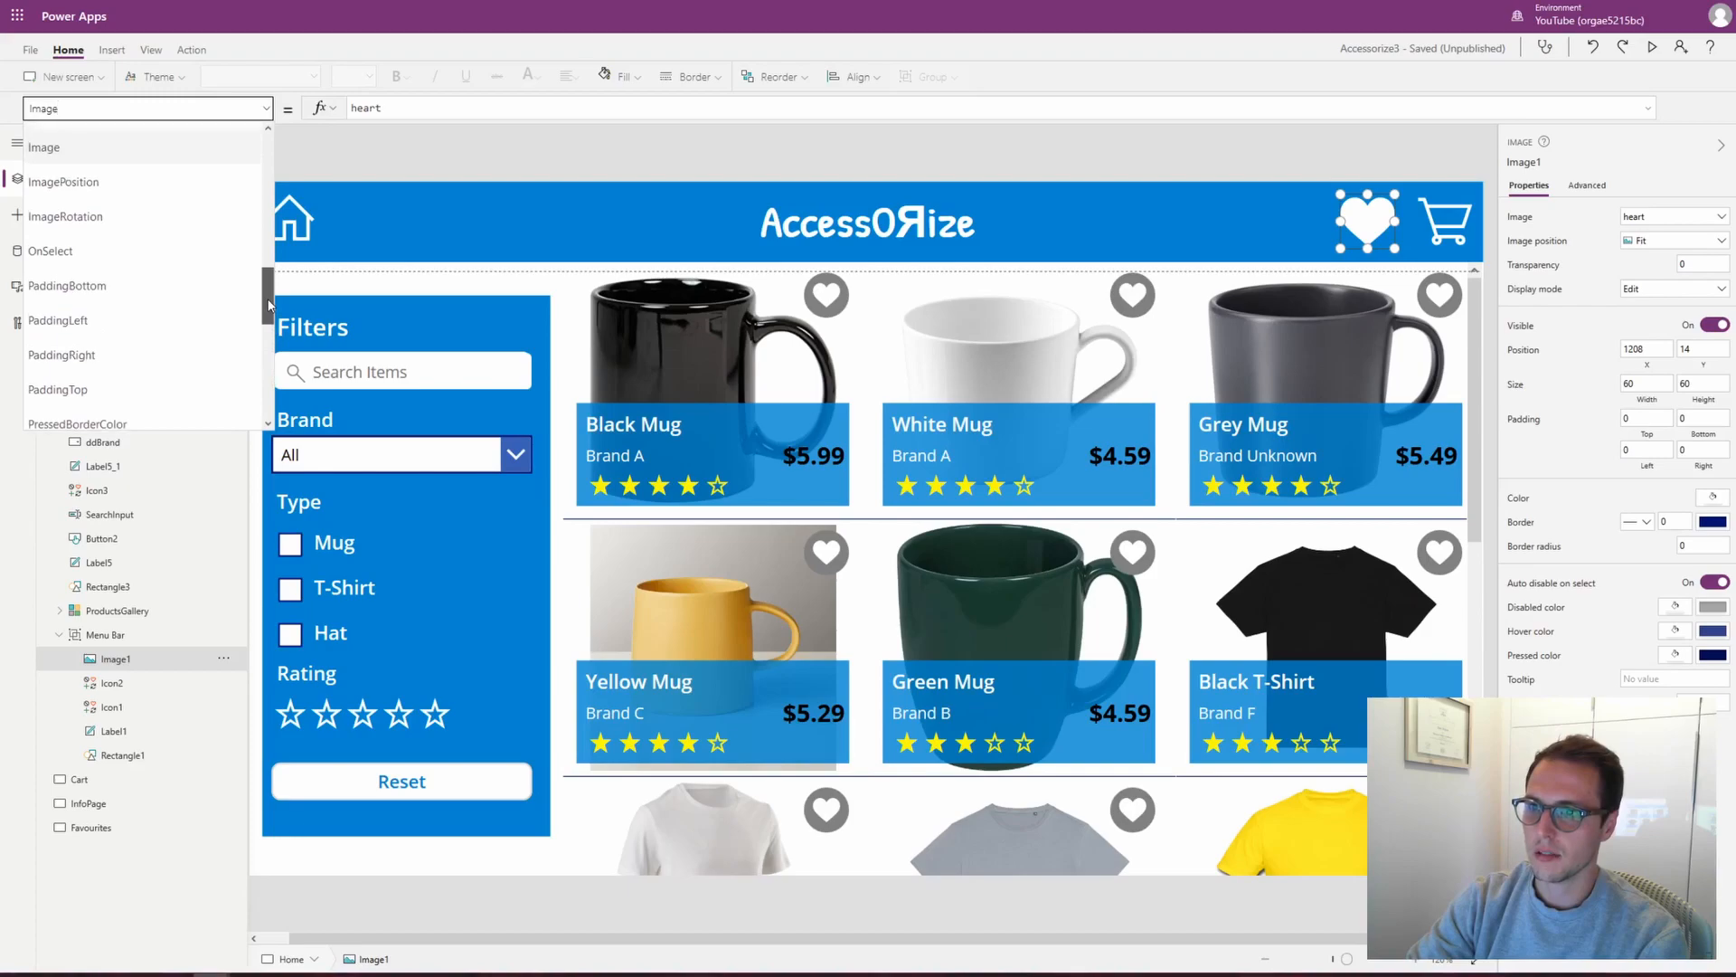
pyautogui.click(219, 258)
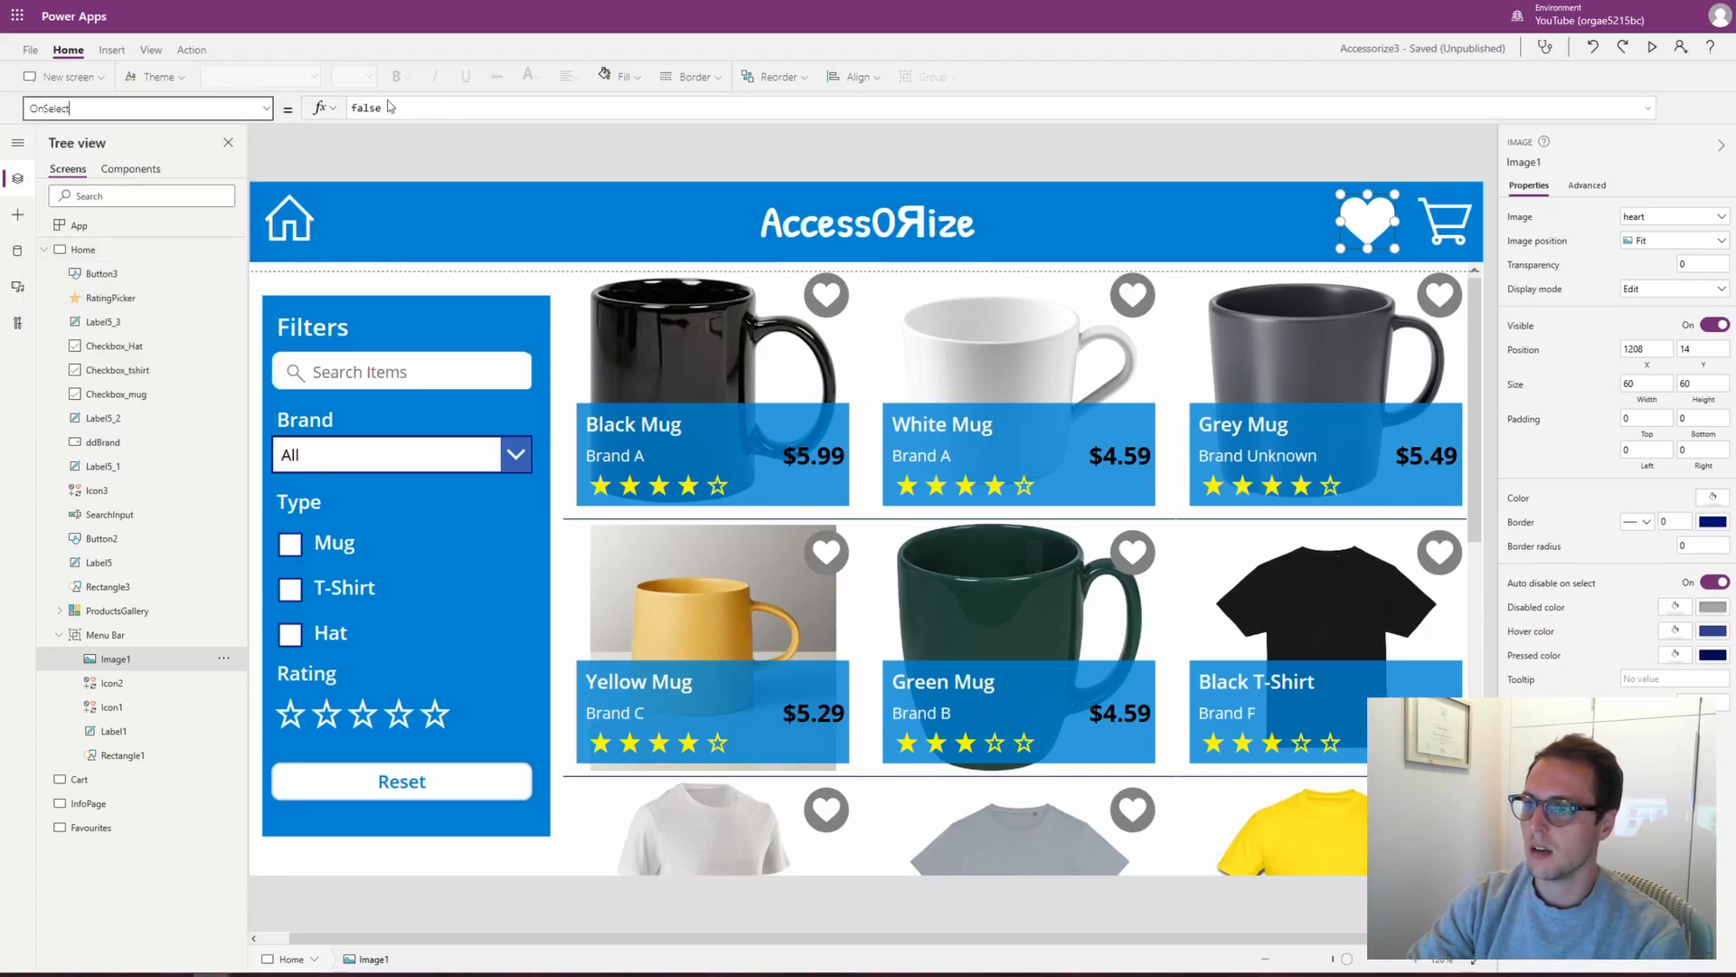
pyautogui.doubleClick(415, 108)
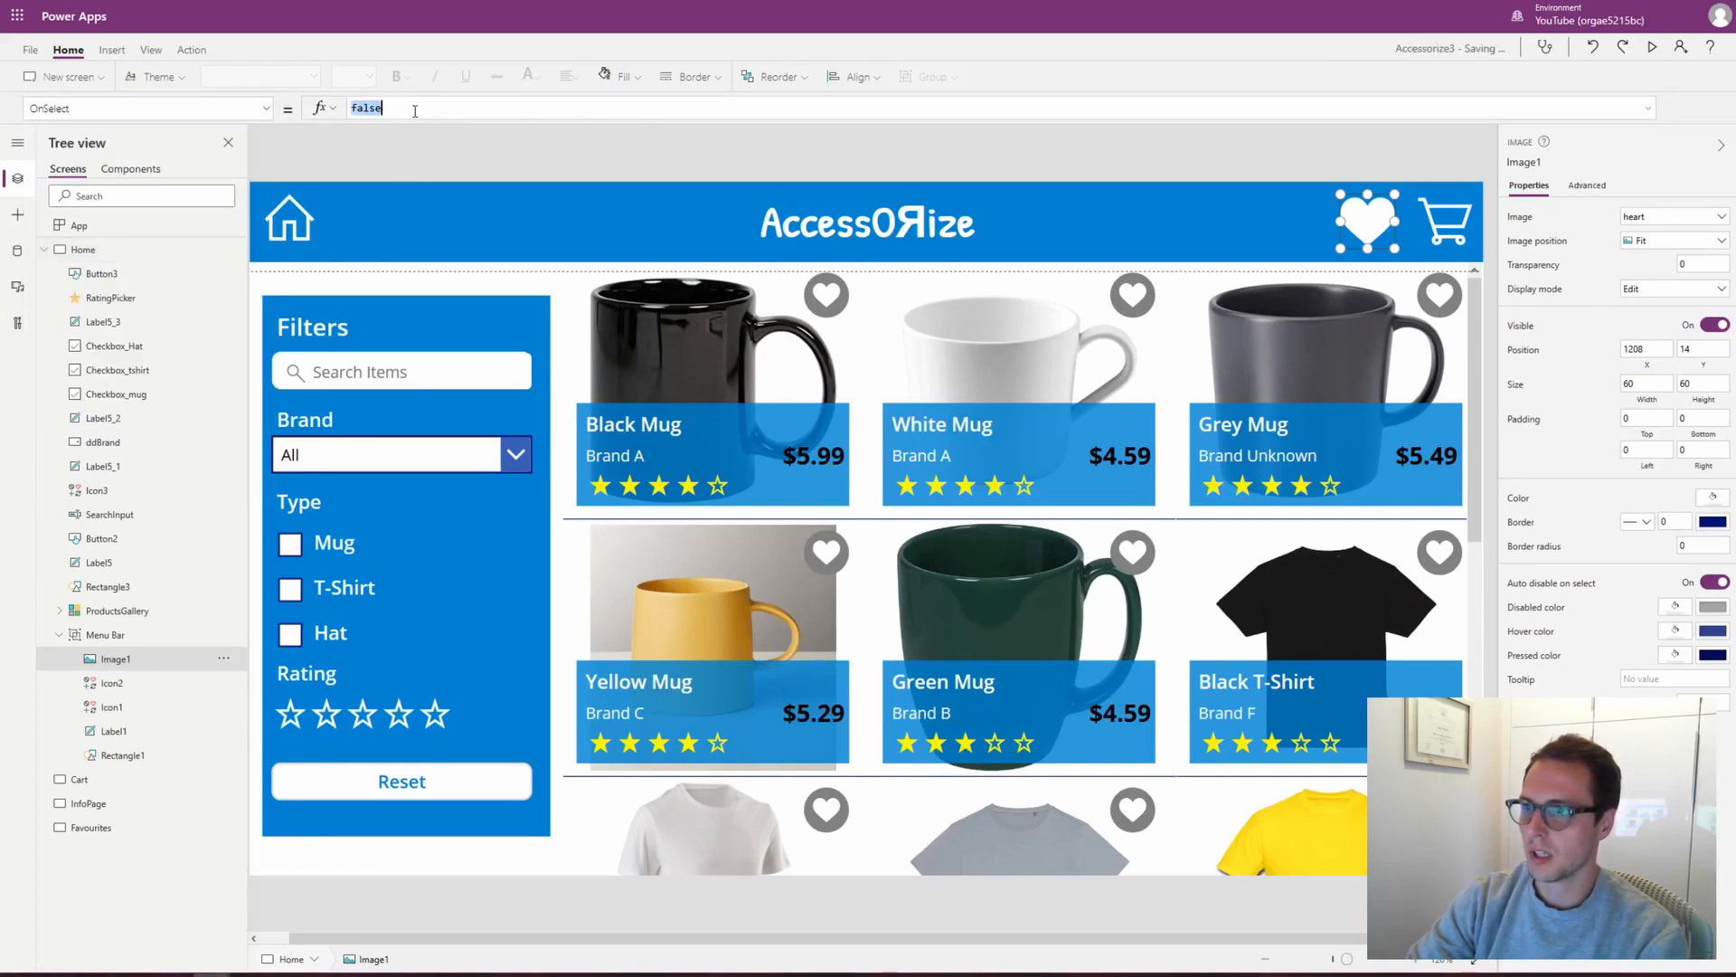
pyautogui.write('Ns')
pyautogui.press('BackSpace')
pyautogui.write('avi')
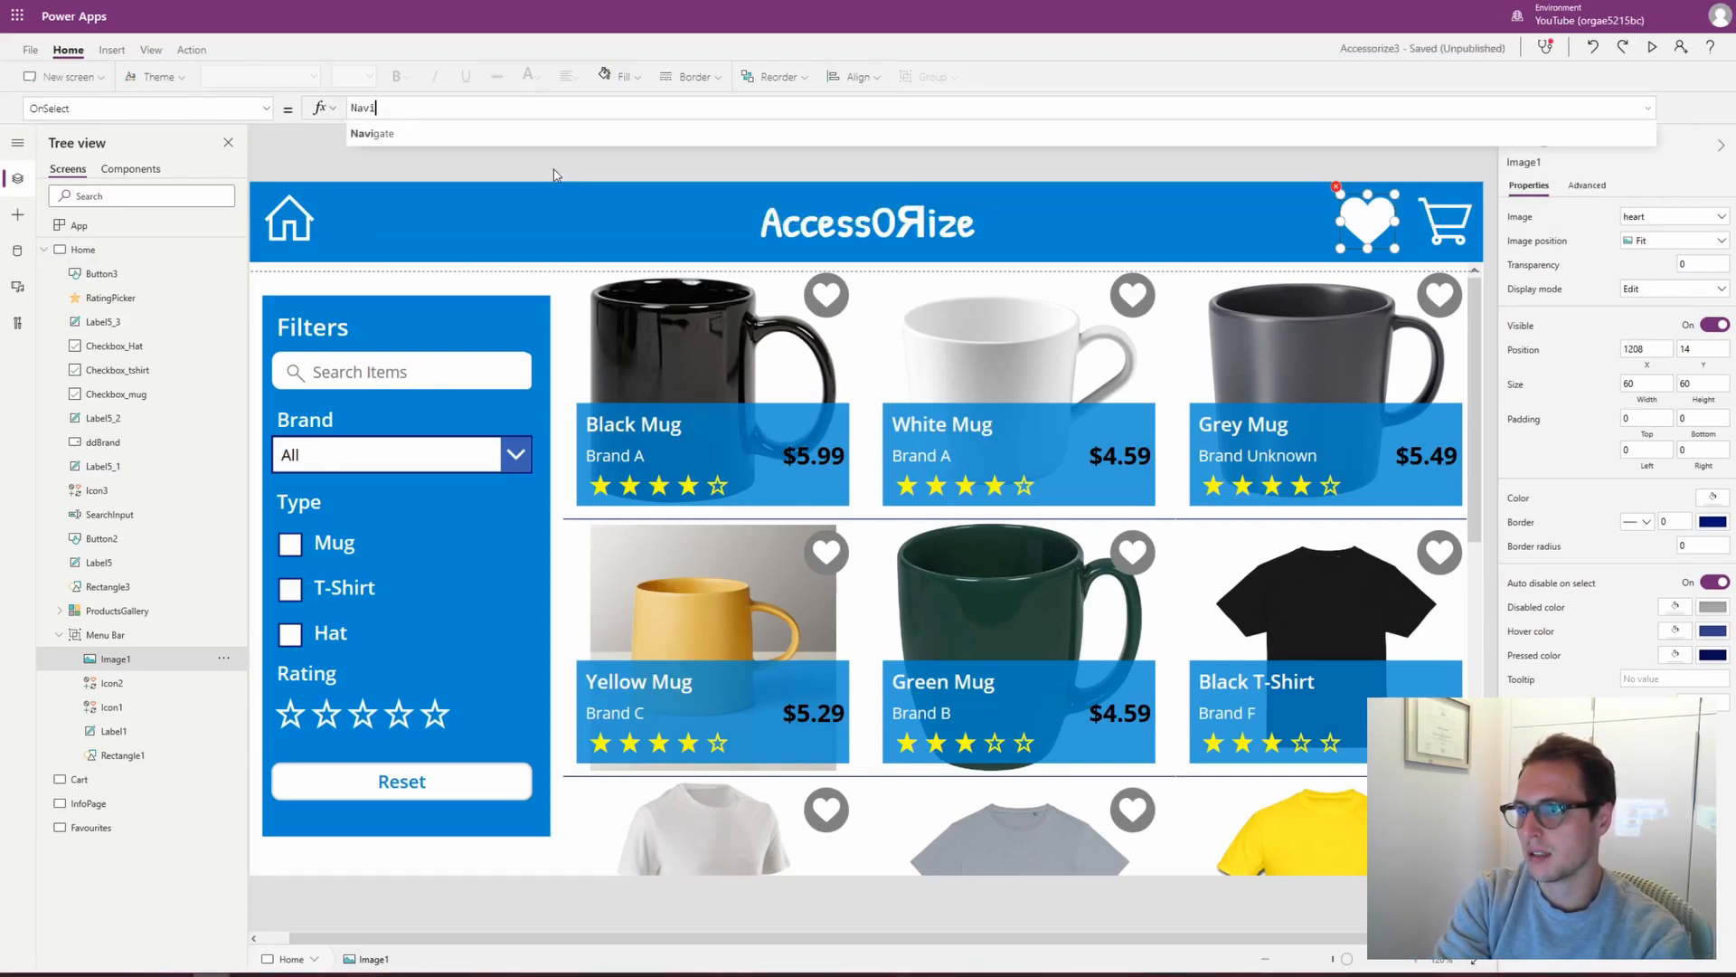
pyautogui.write('gate(')
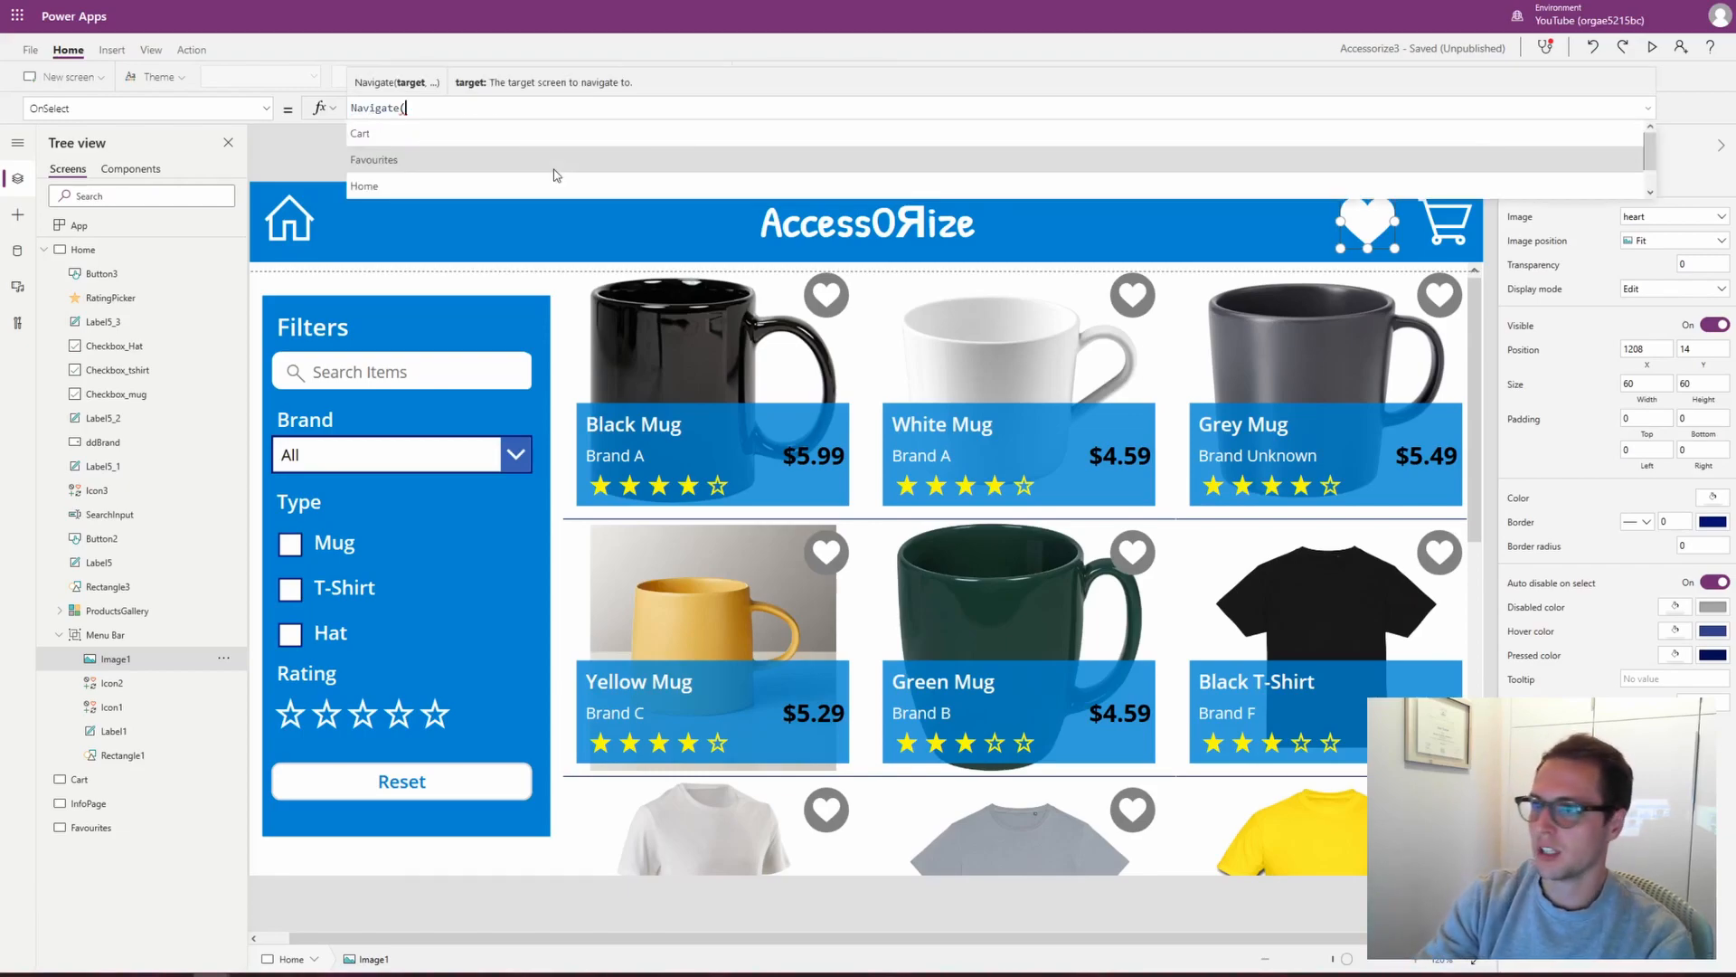
pyautogui.click(464, 163)
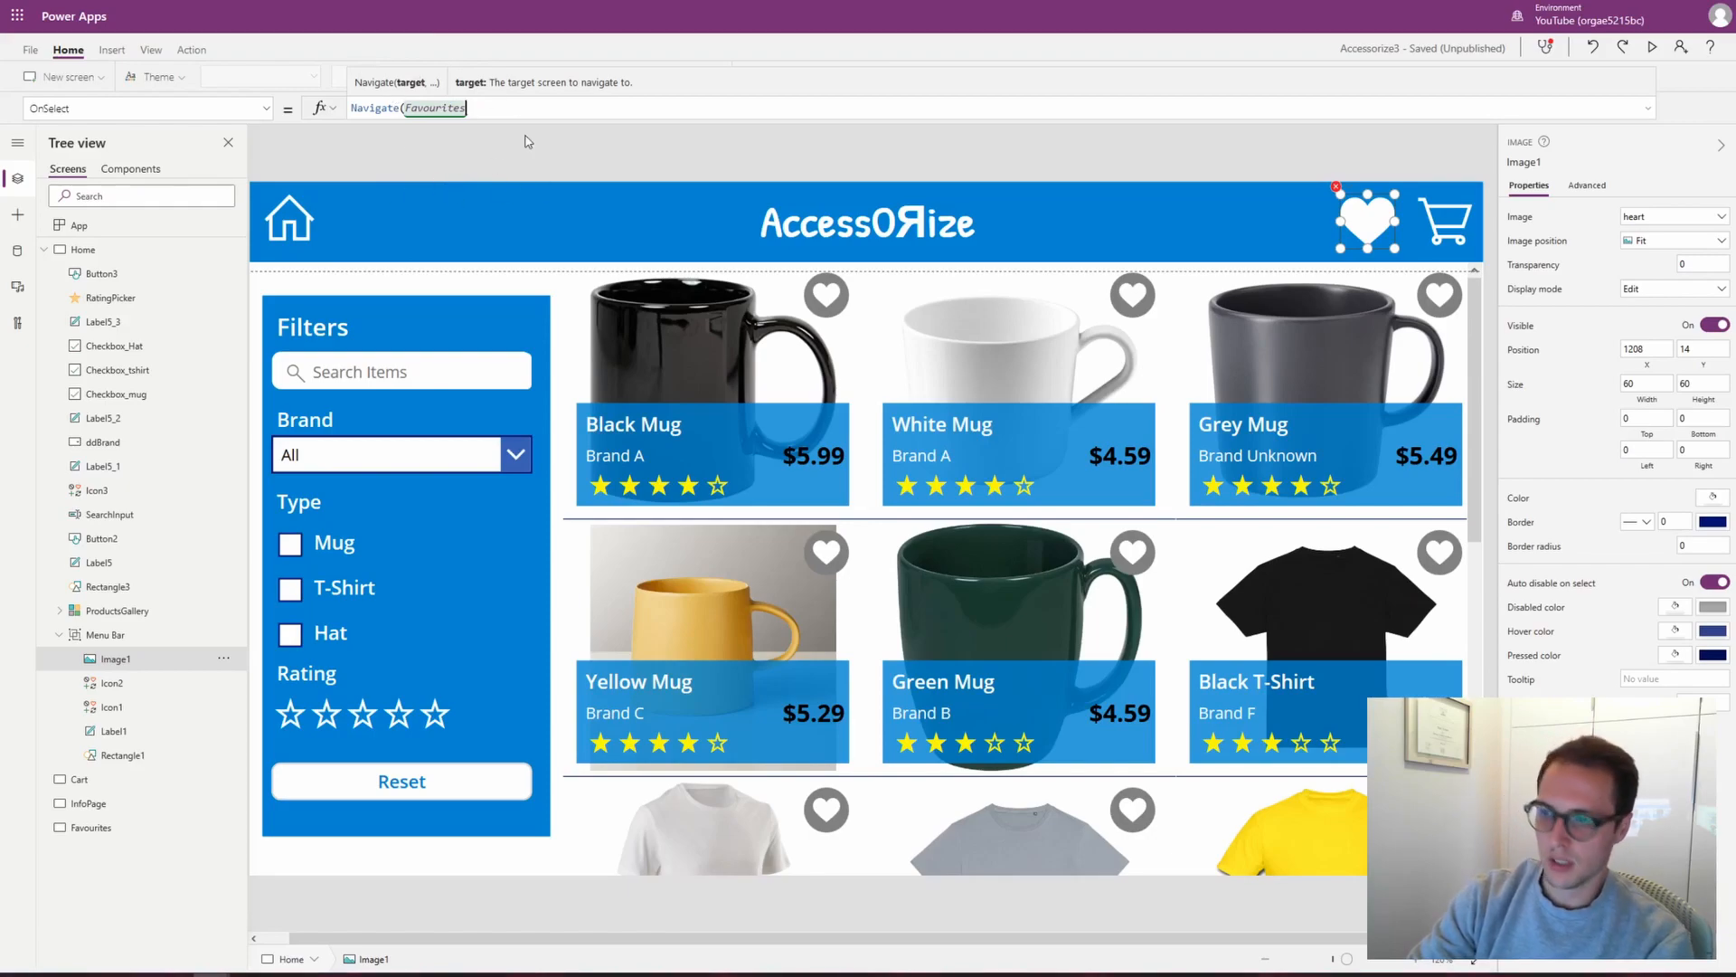
pyautogui.write(')')
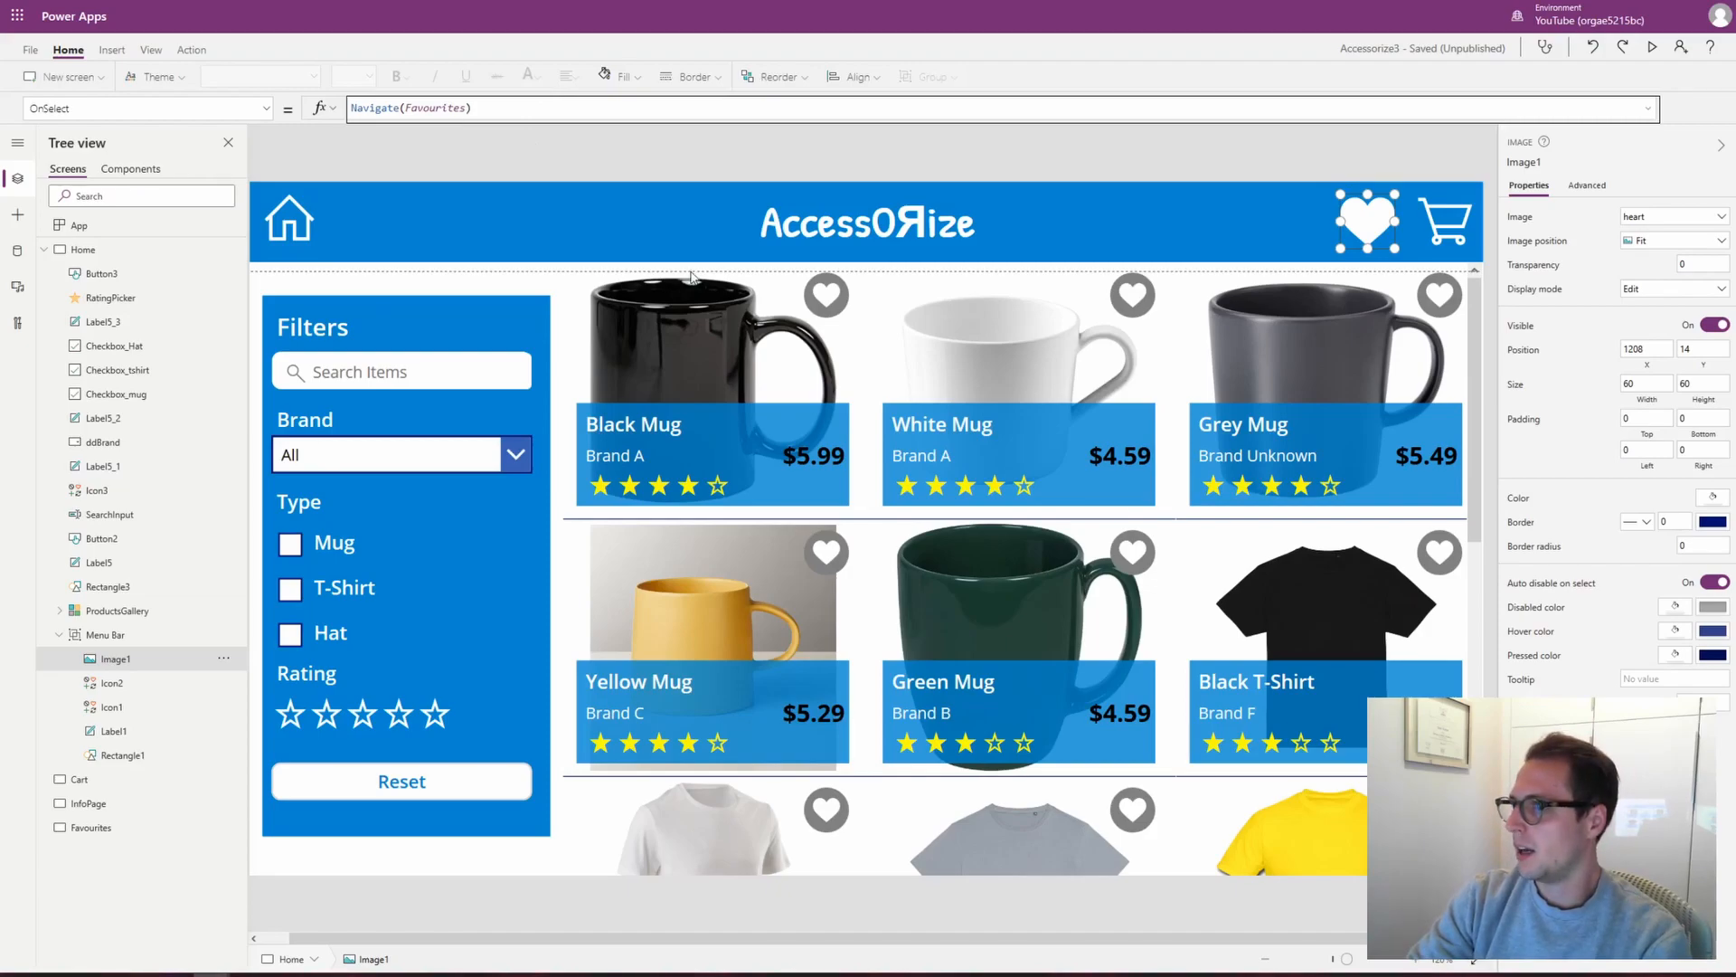
pyautogui.click(732, 161)
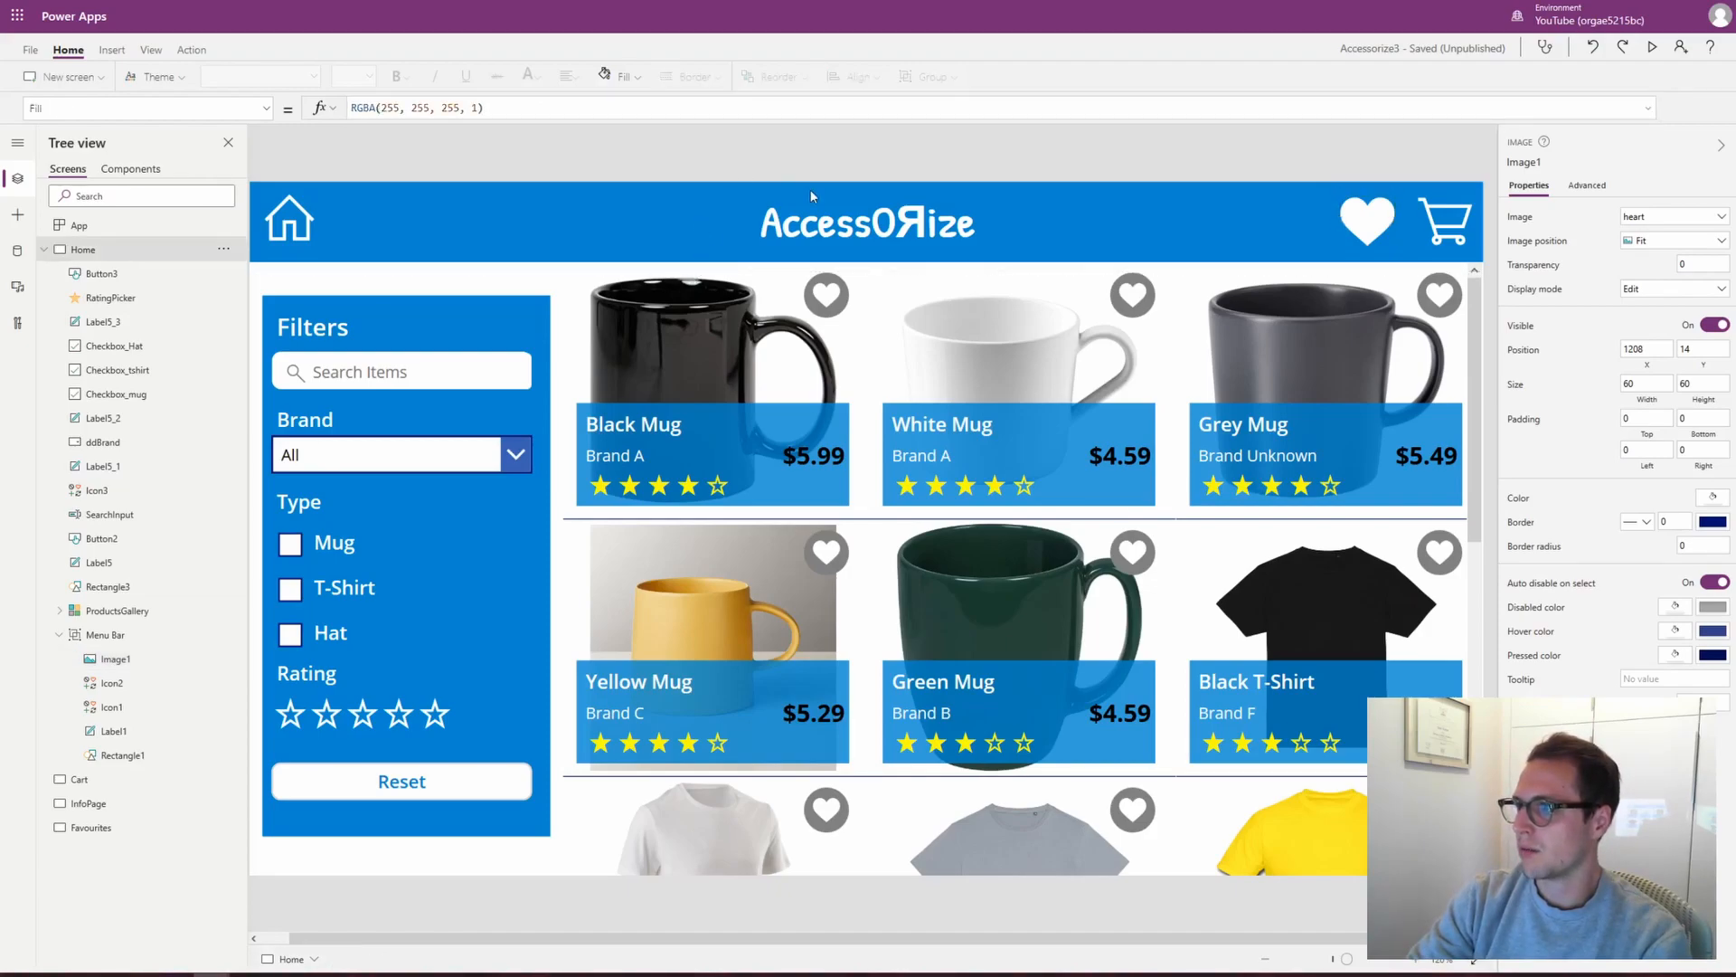
# Preview the app, test the menu bar heart's navigation, and return to editing
pyautogui.click(1653, 48)
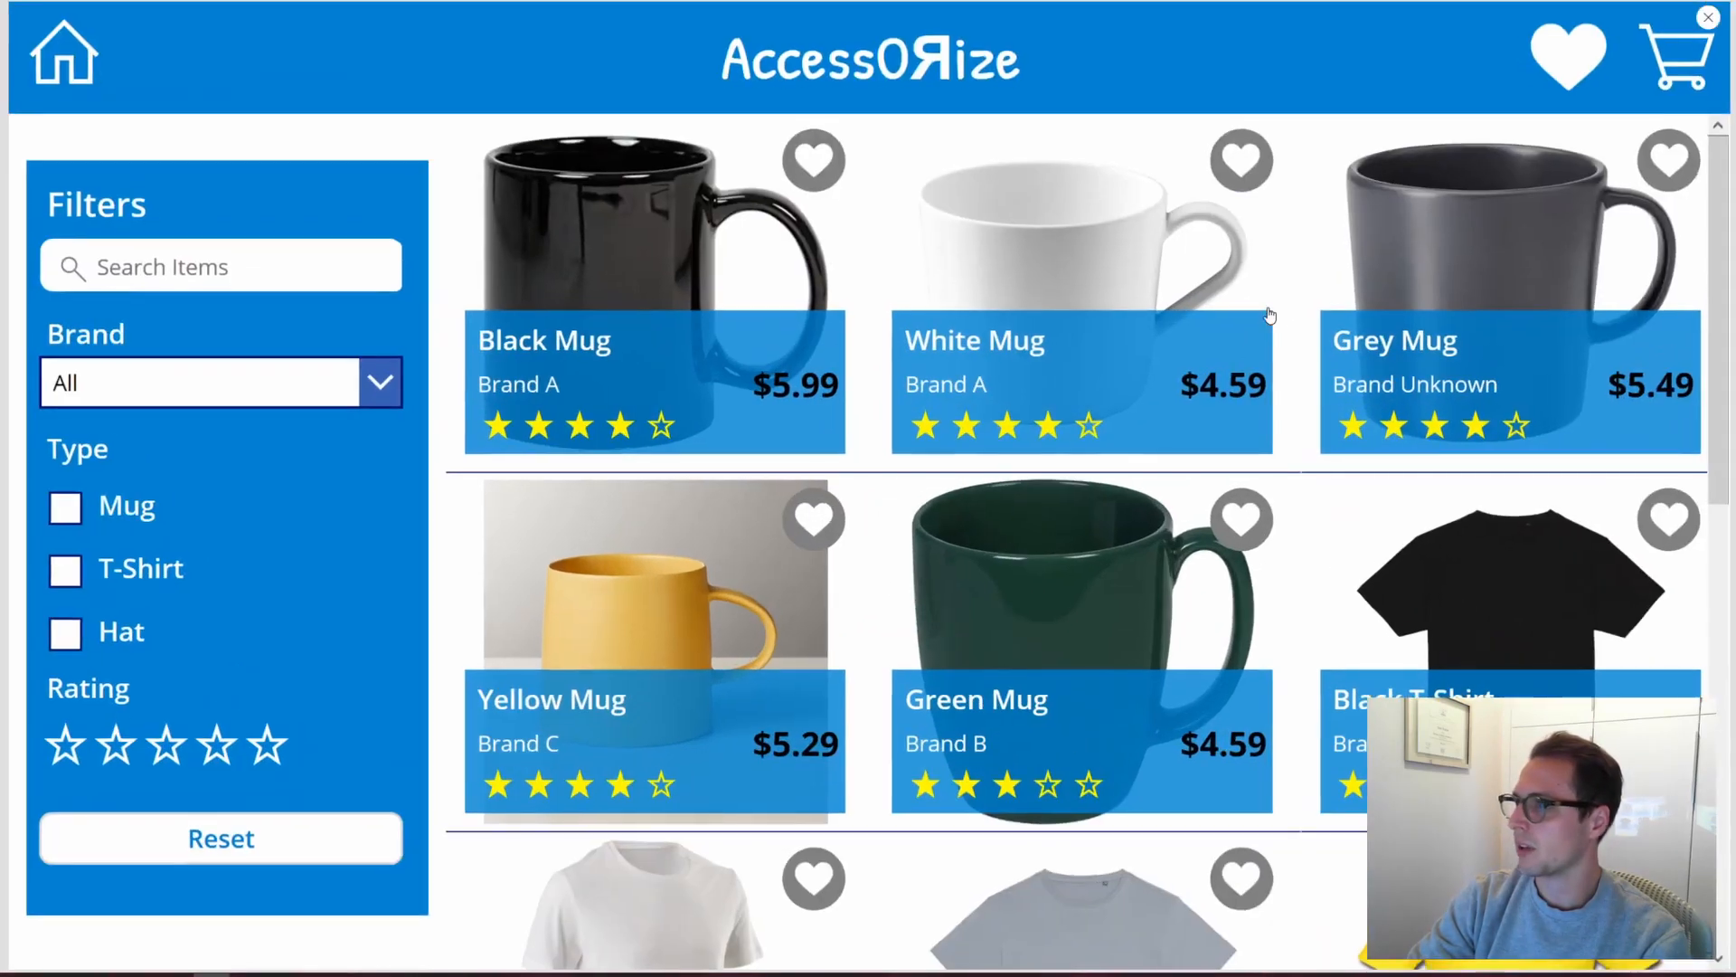
pyautogui.click(1571, 73)
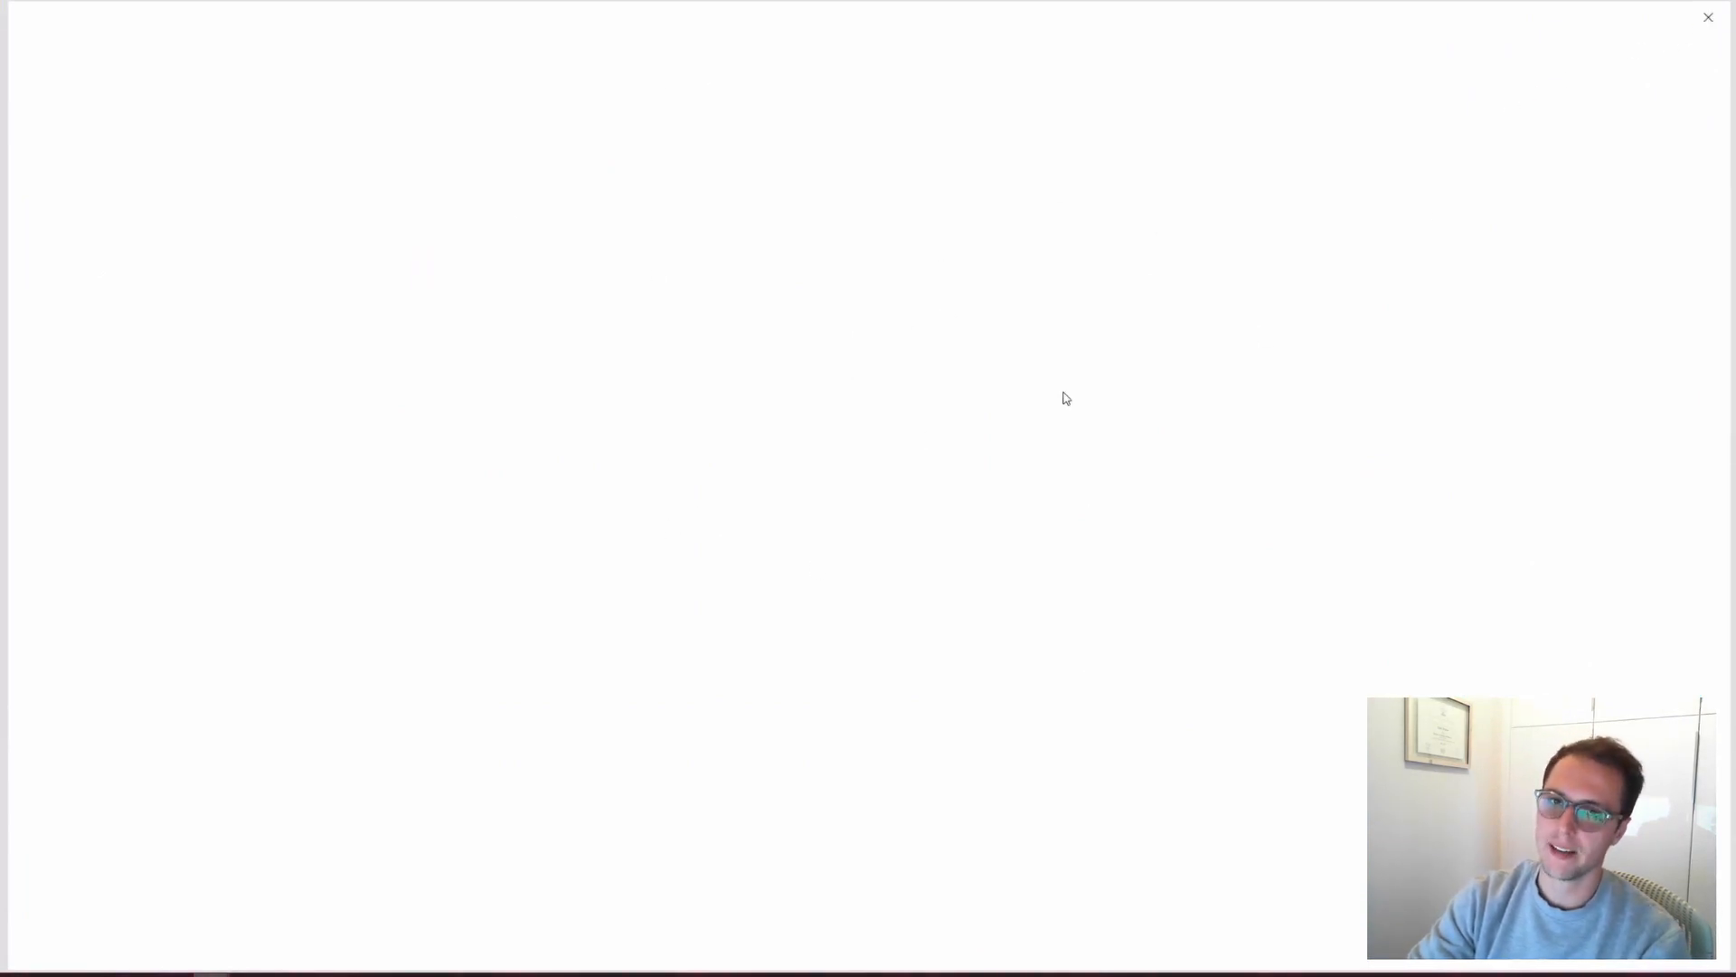
pyautogui.click(1710, 18)
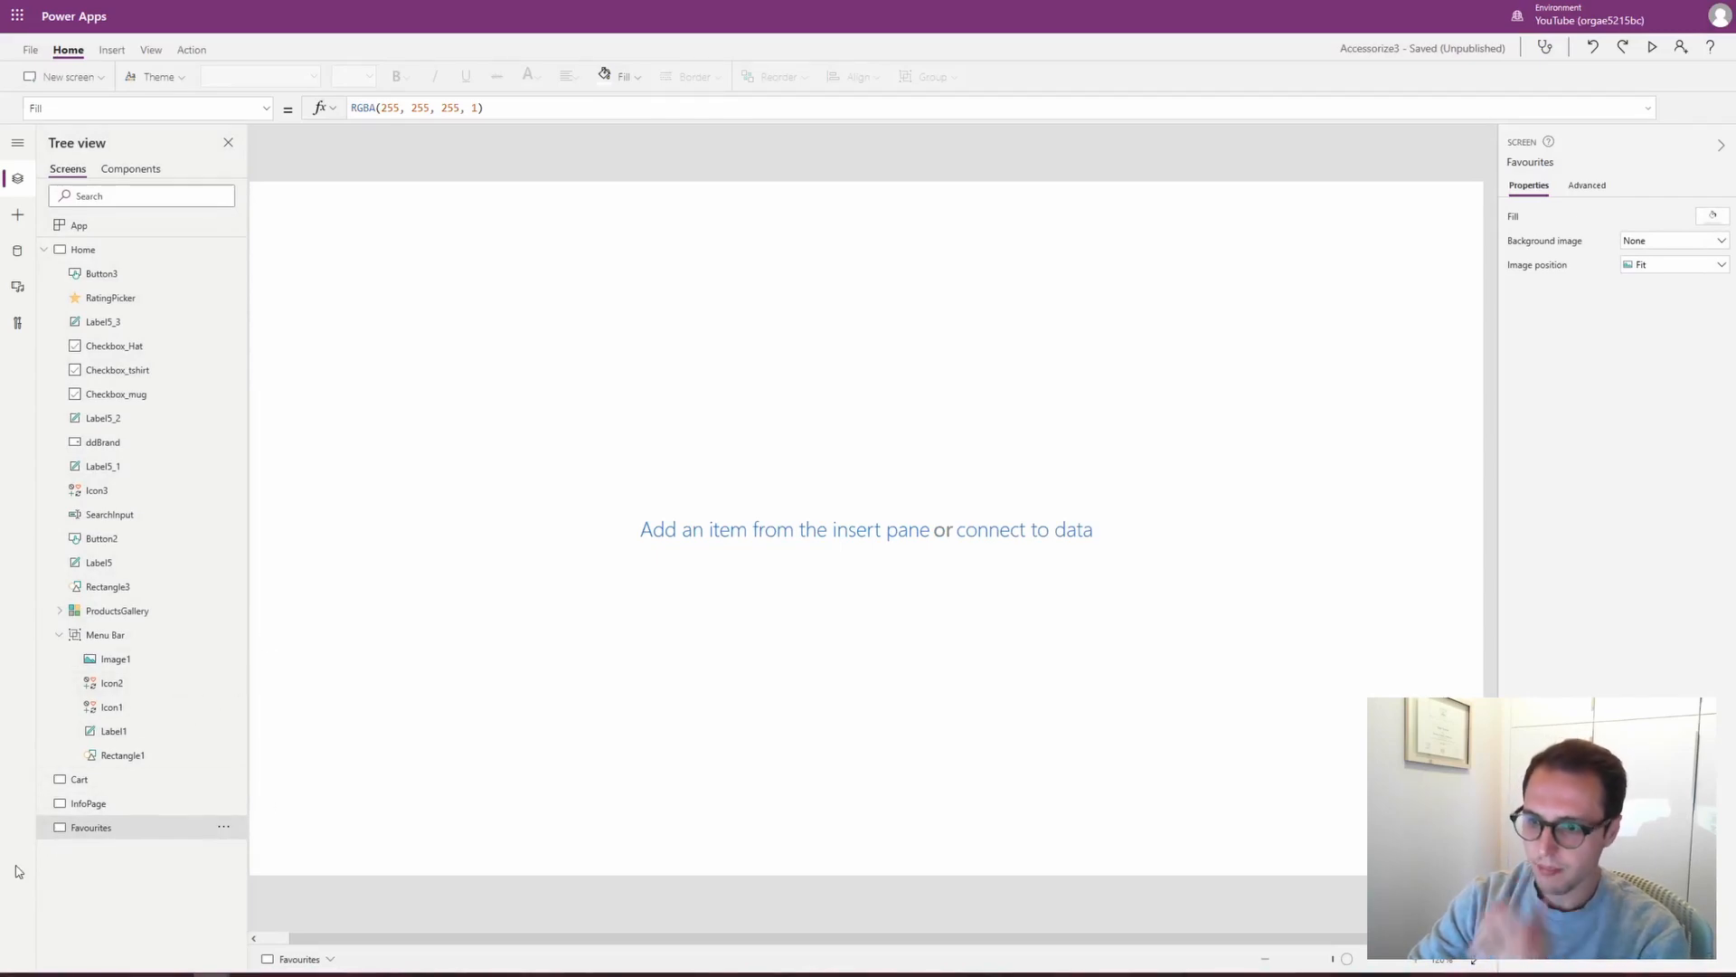
# Set the OnSelect formula of the shopping cart icon in the Home screen's menu bar to Navigate(Cart)
pyautogui.click(102, 254)
pyautogui.click(1444, 235)
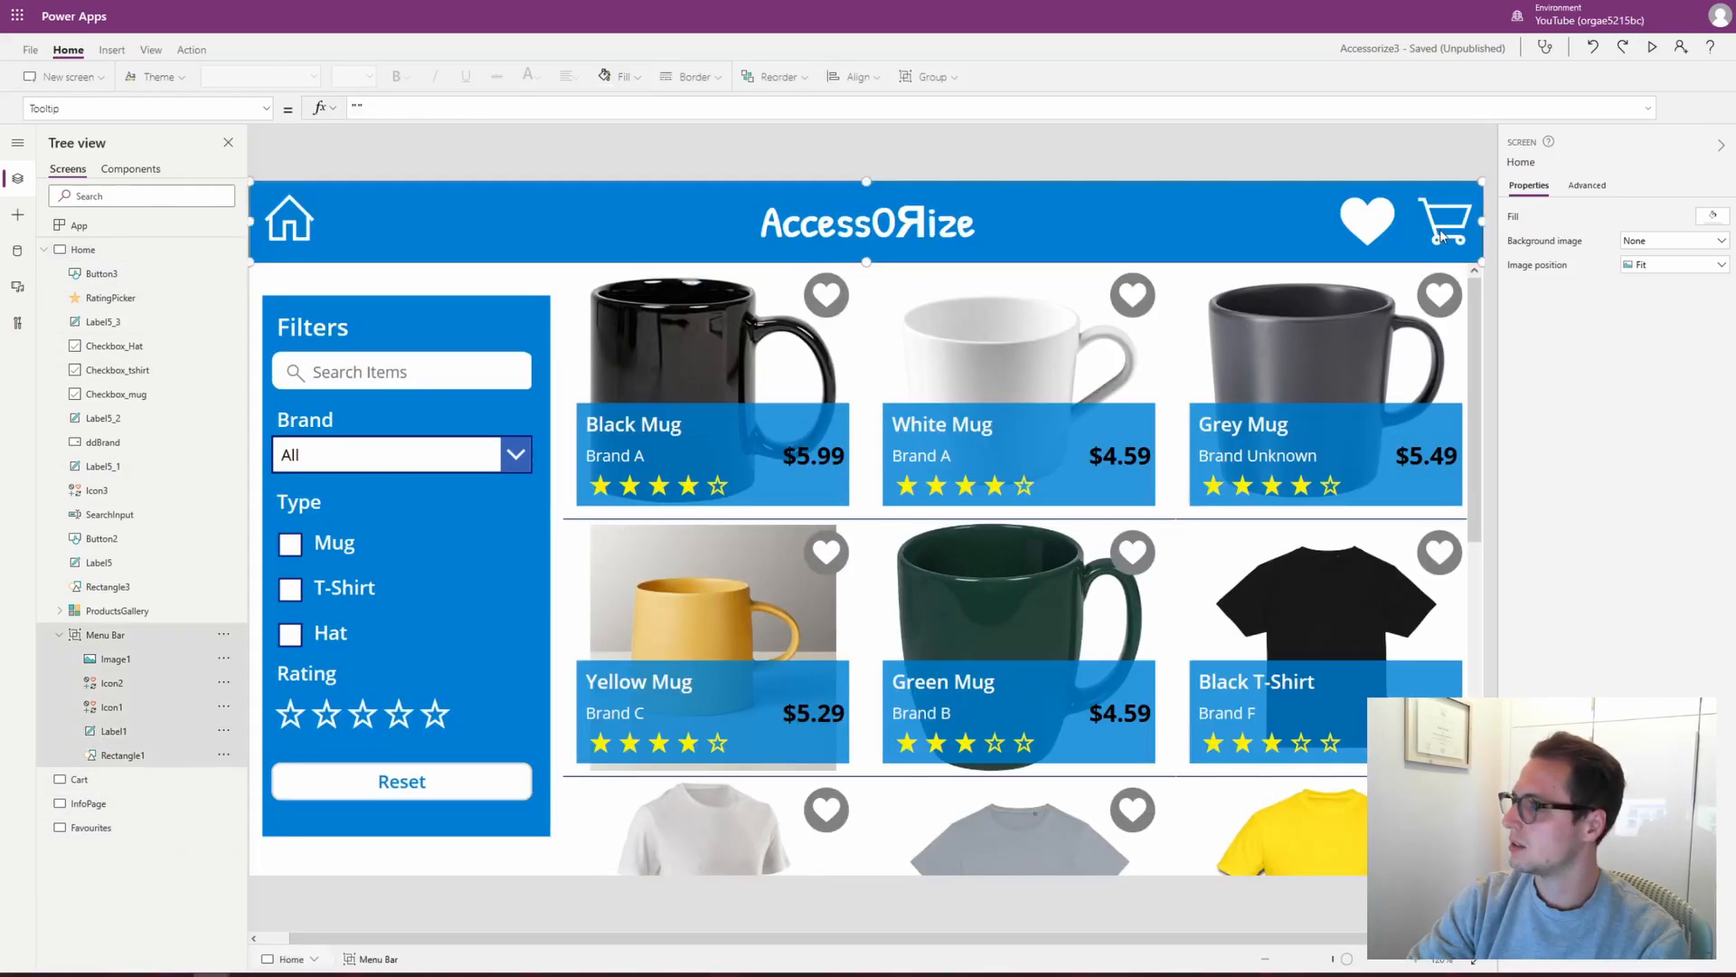
pyautogui.click(1444, 228)
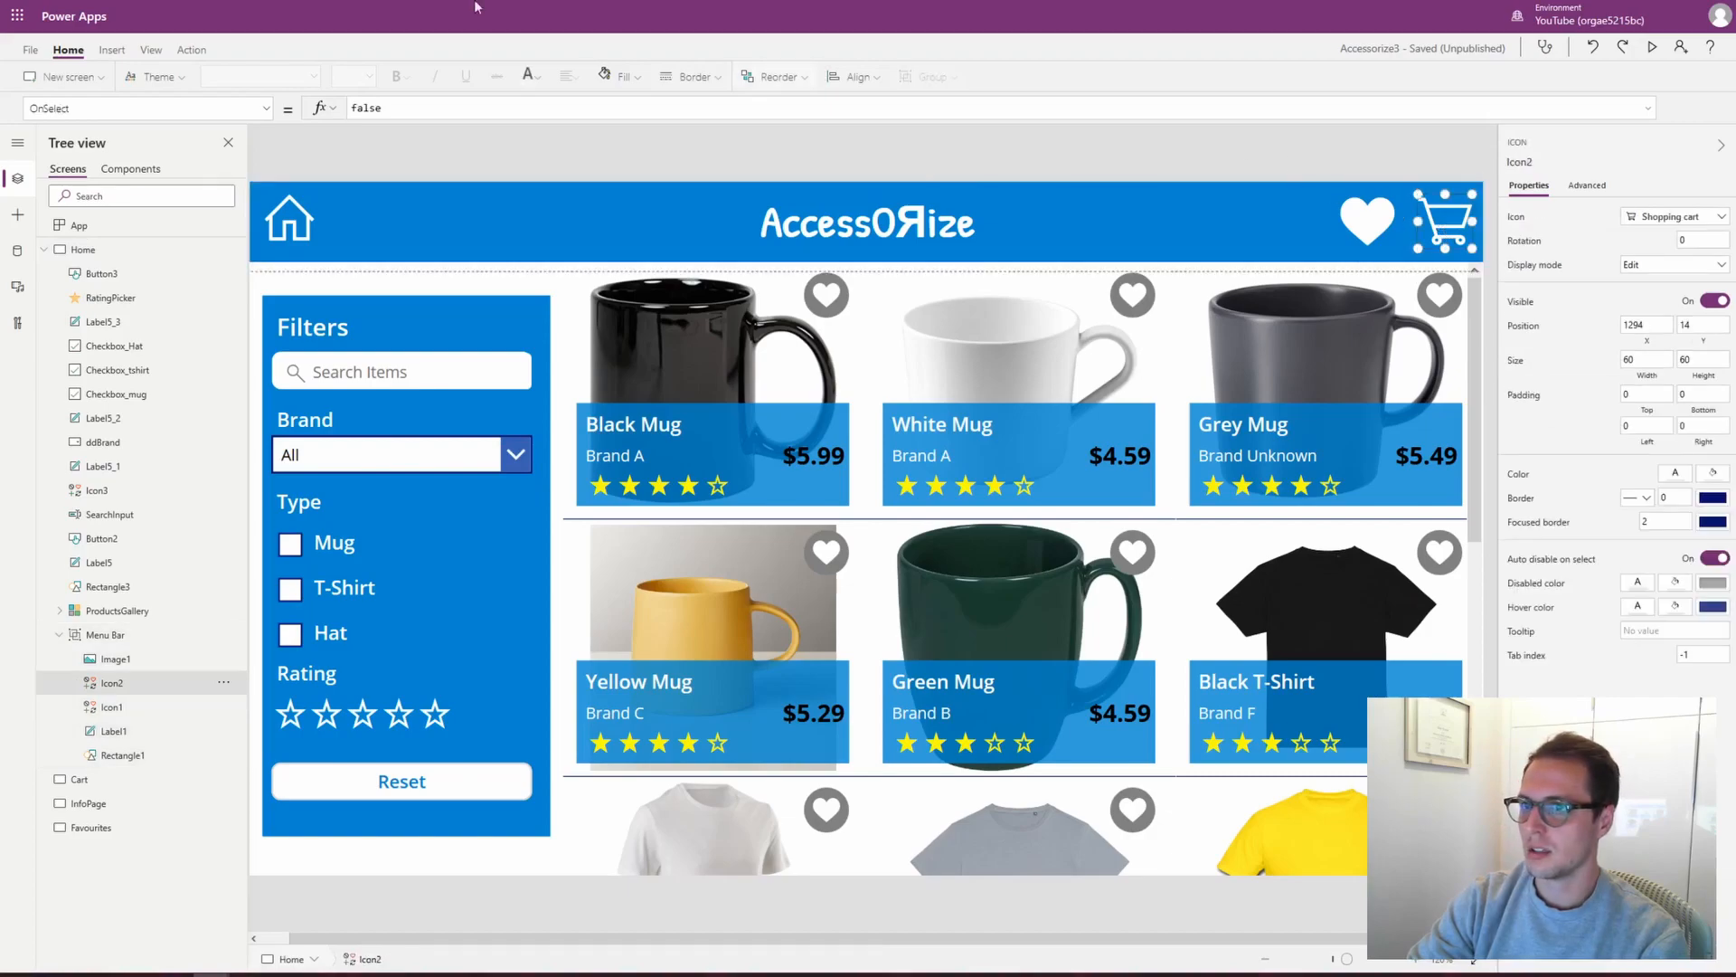
pyautogui.doubleClick(370, 108)
pyautogui.write('Navi')
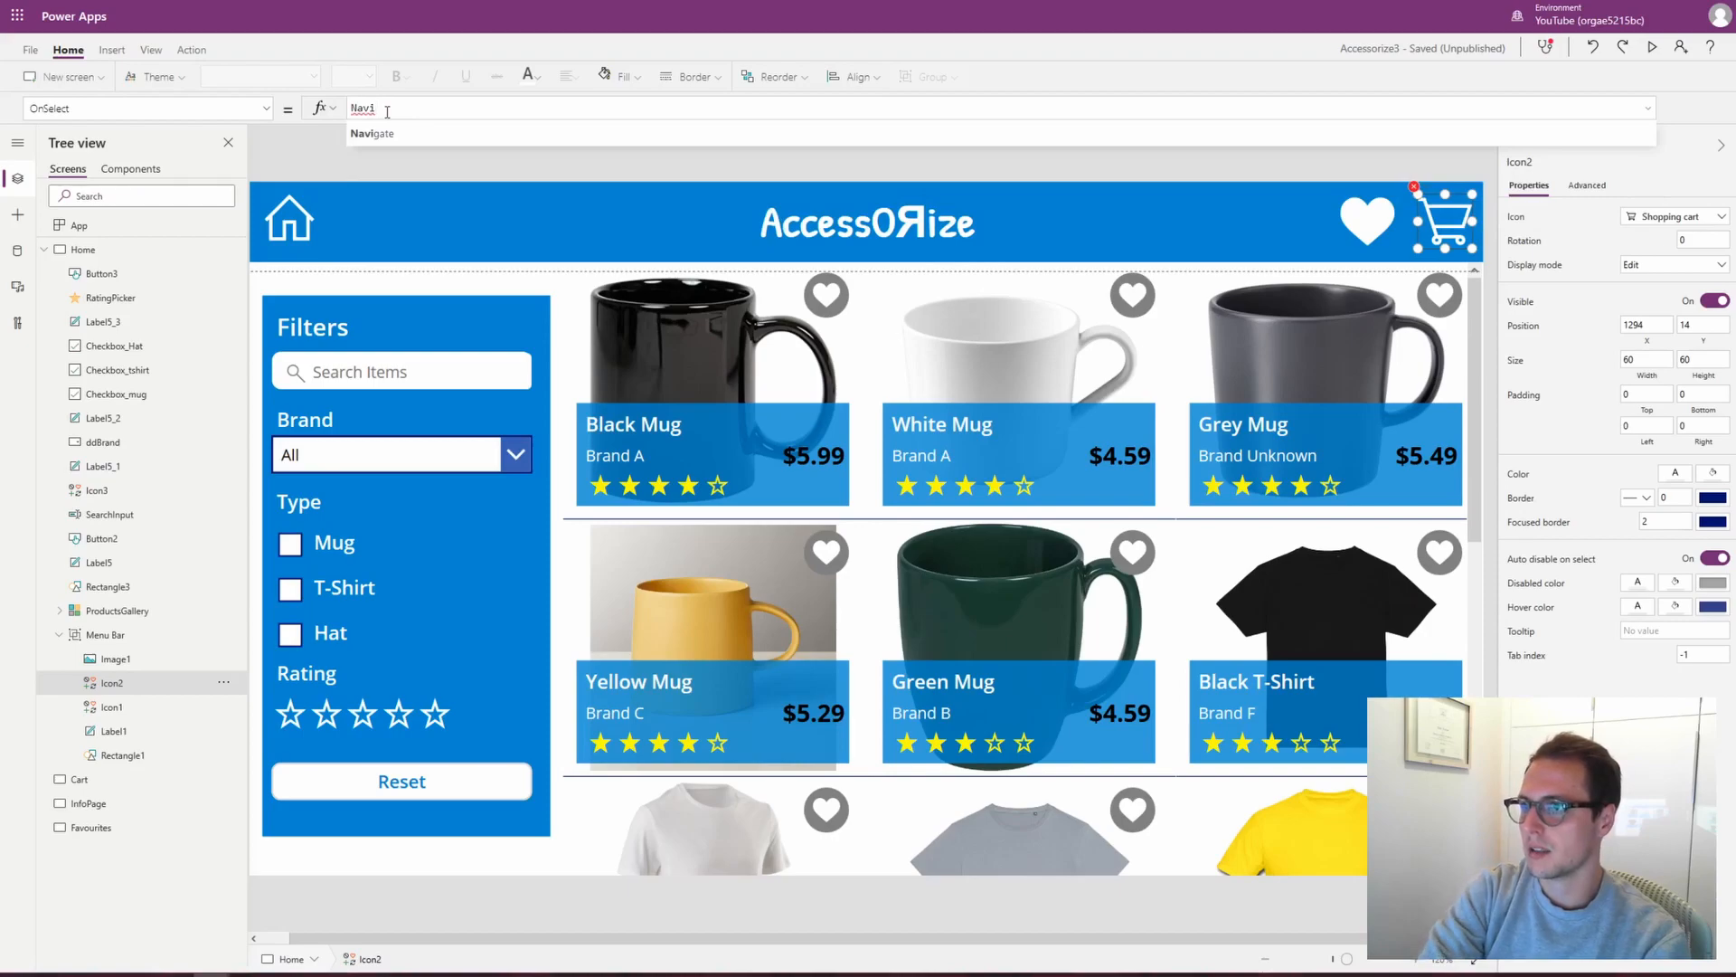
pyautogui.write('gate(Cart)')
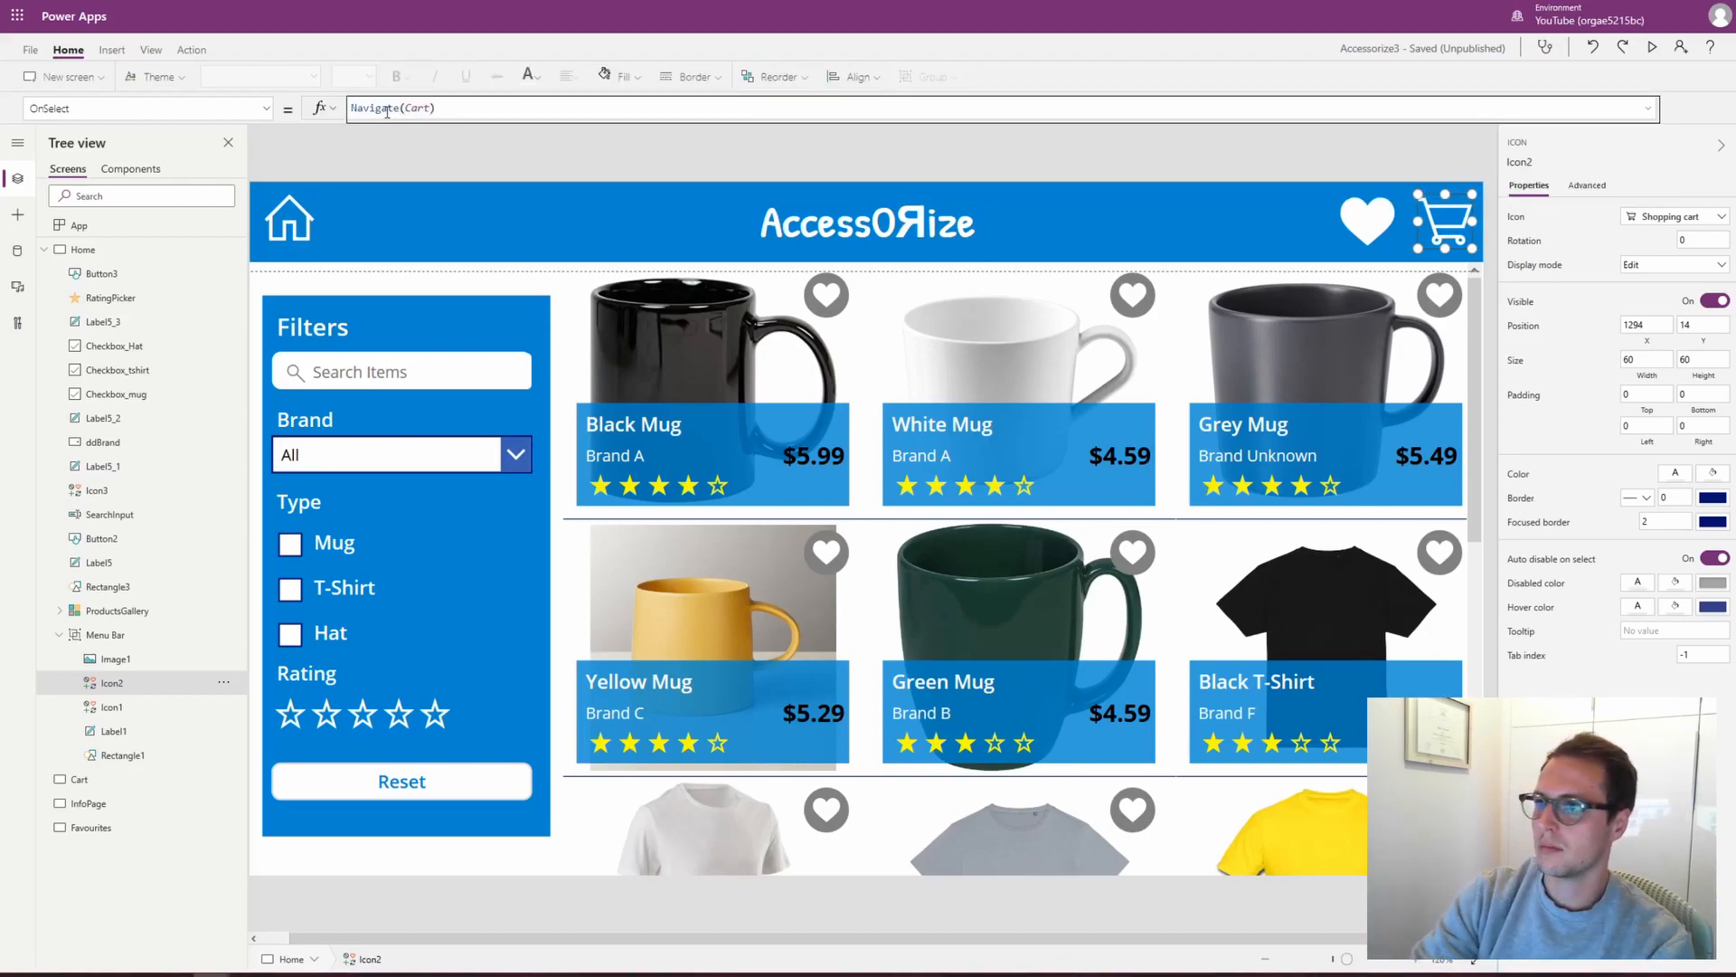
# Replace the OnSelect formula of the transparent button in the product gallery with ClearCollect(ProductInfoCollection,ThisItem)
pyautogui.click(777, 392)
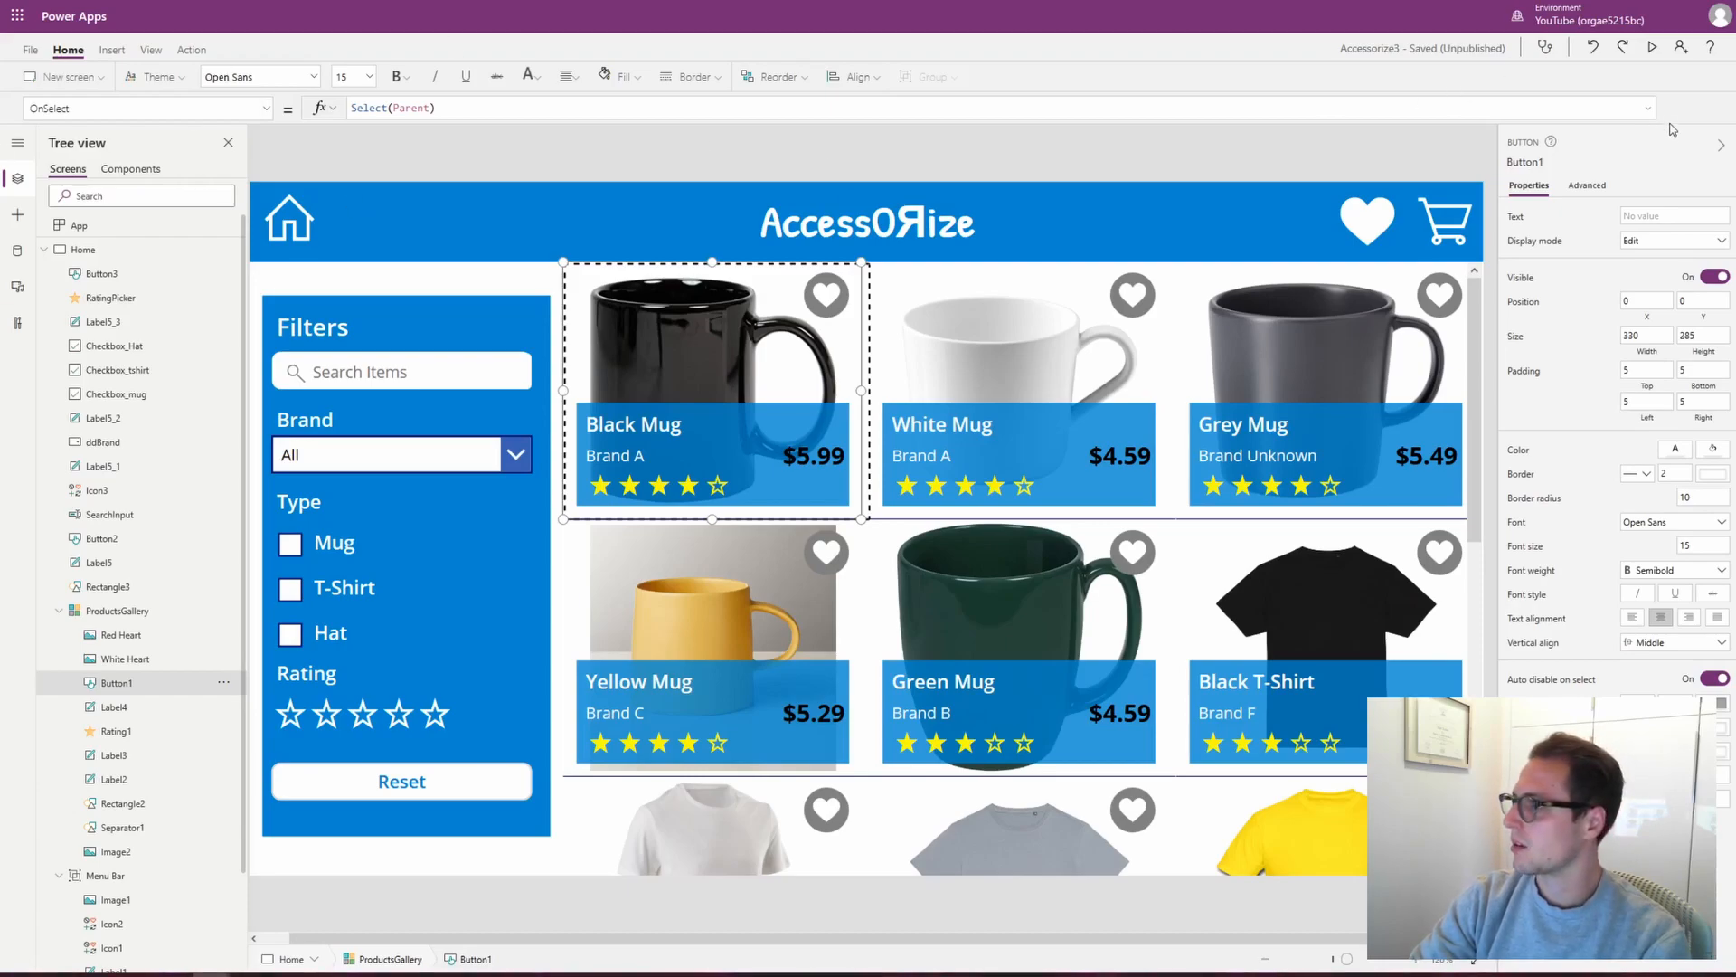
pyautogui.moveTo(458, 108); pyautogui.dragTo(349, 109)
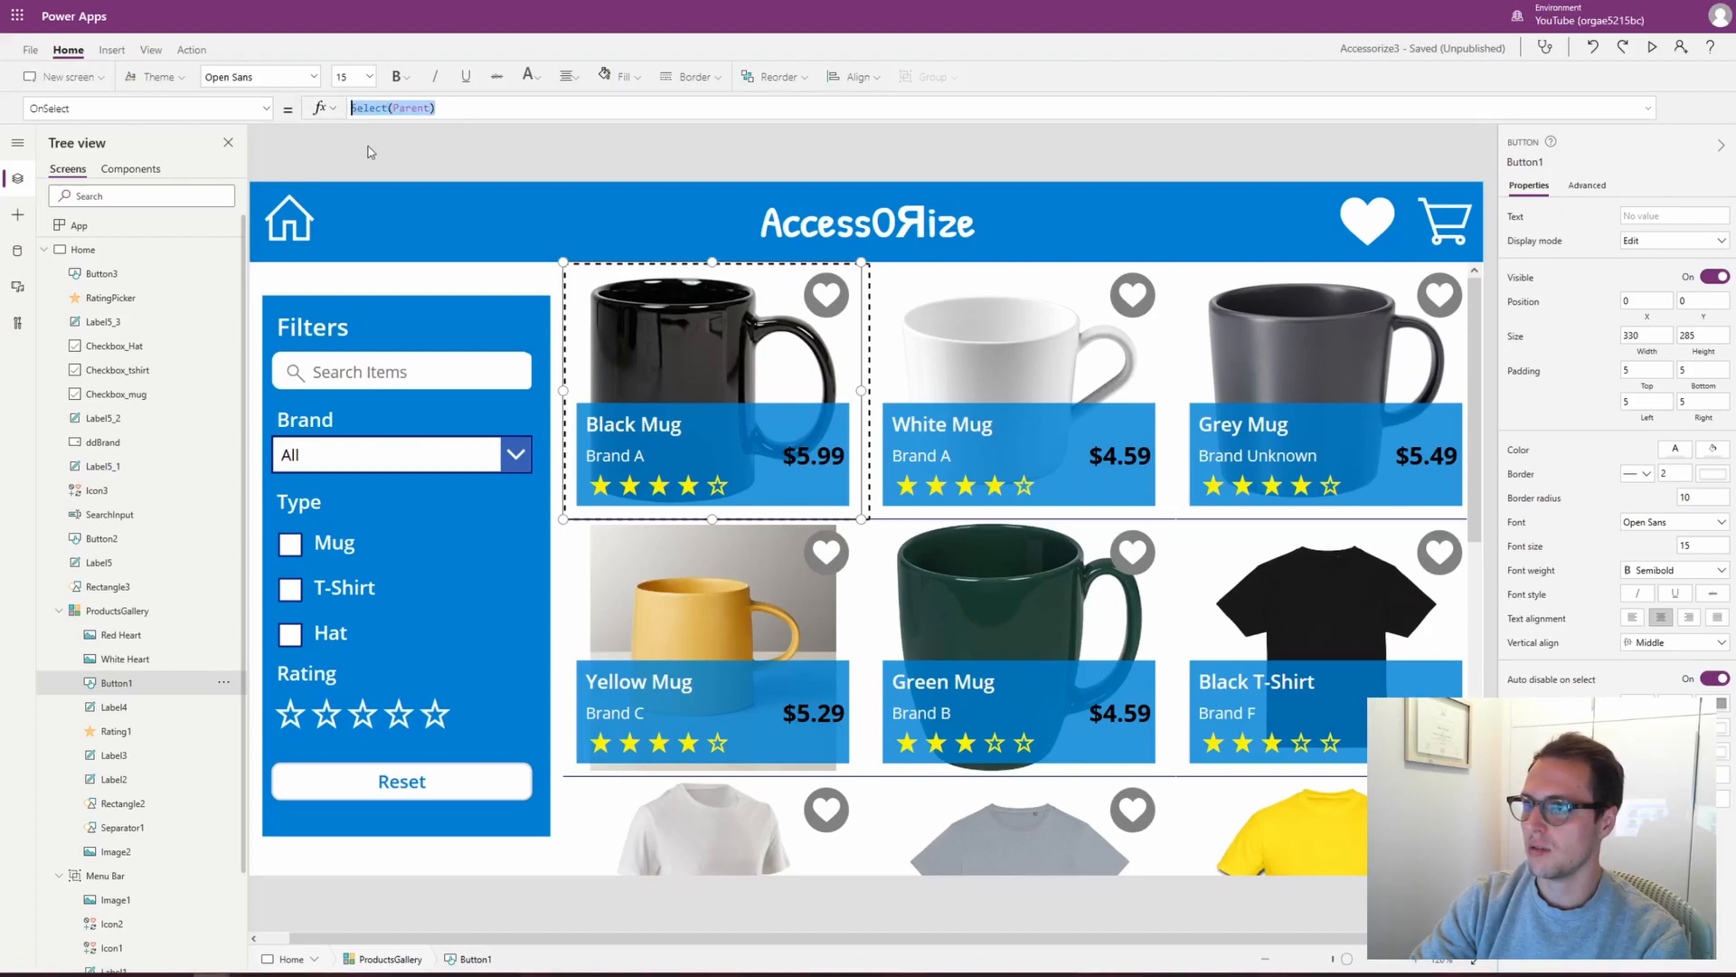
pyautogui.click(1648, 109)
pyautogui.hotkey('ctrl', 'a')
pyautogui.press('BackSpace')
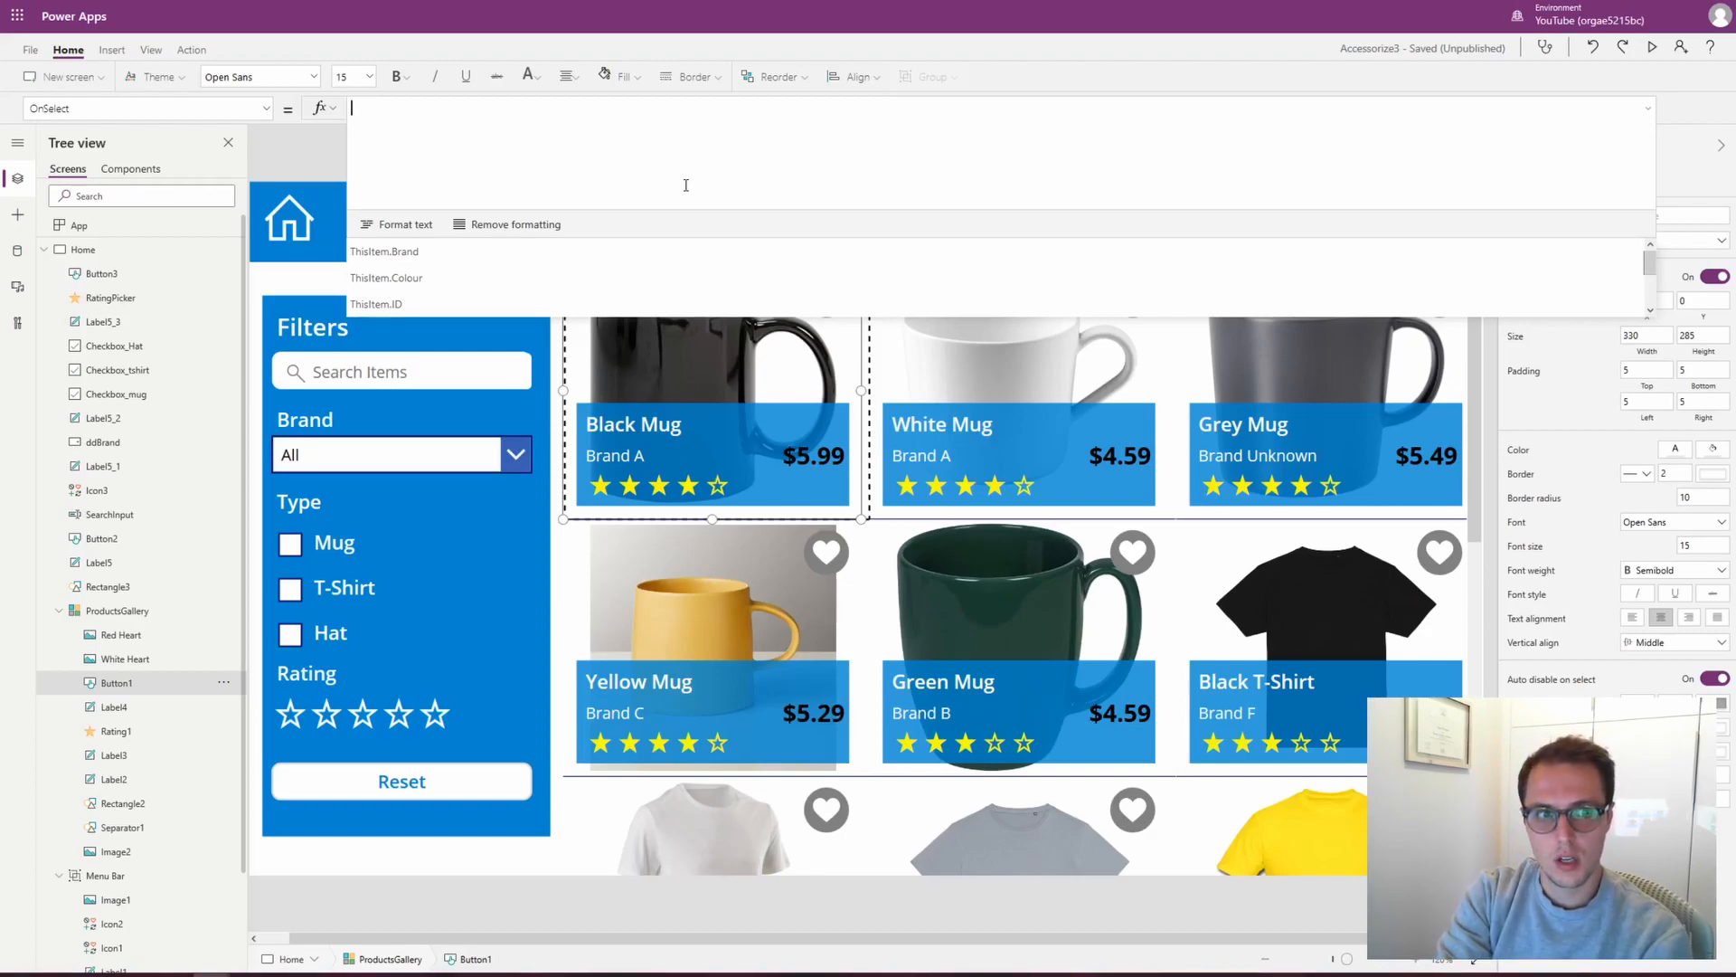
pyautogui.write('learCoo')
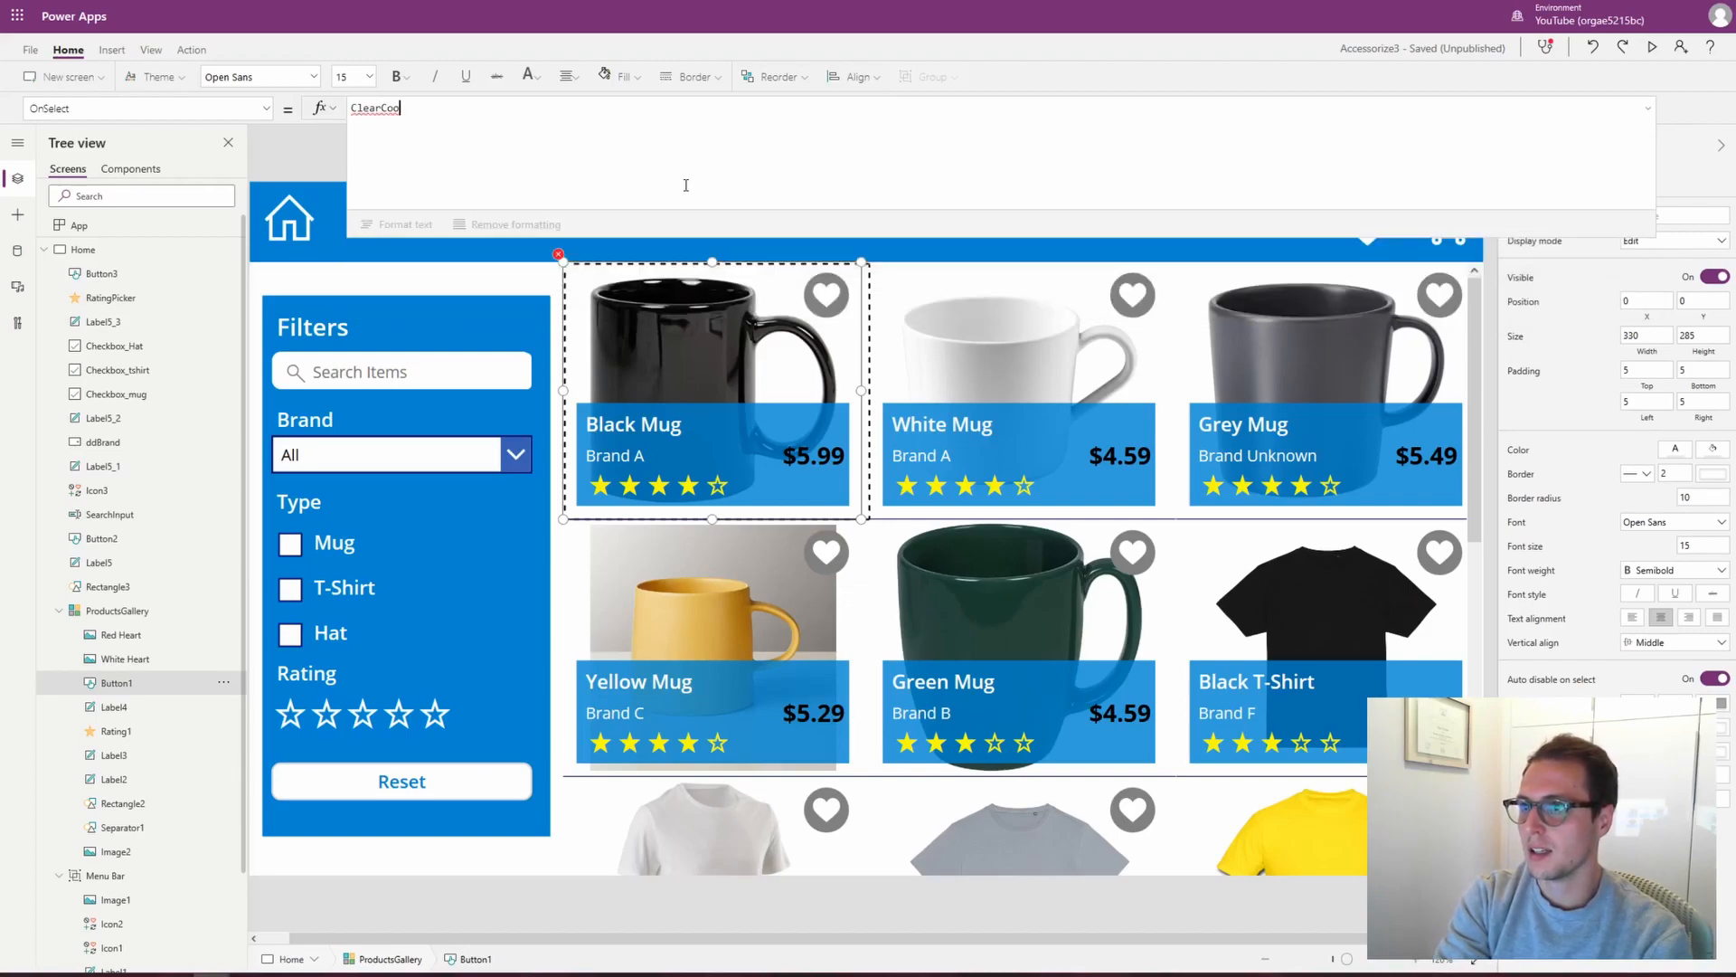
pyautogui.press('BackSpace')
pyautogui.write('llect(')
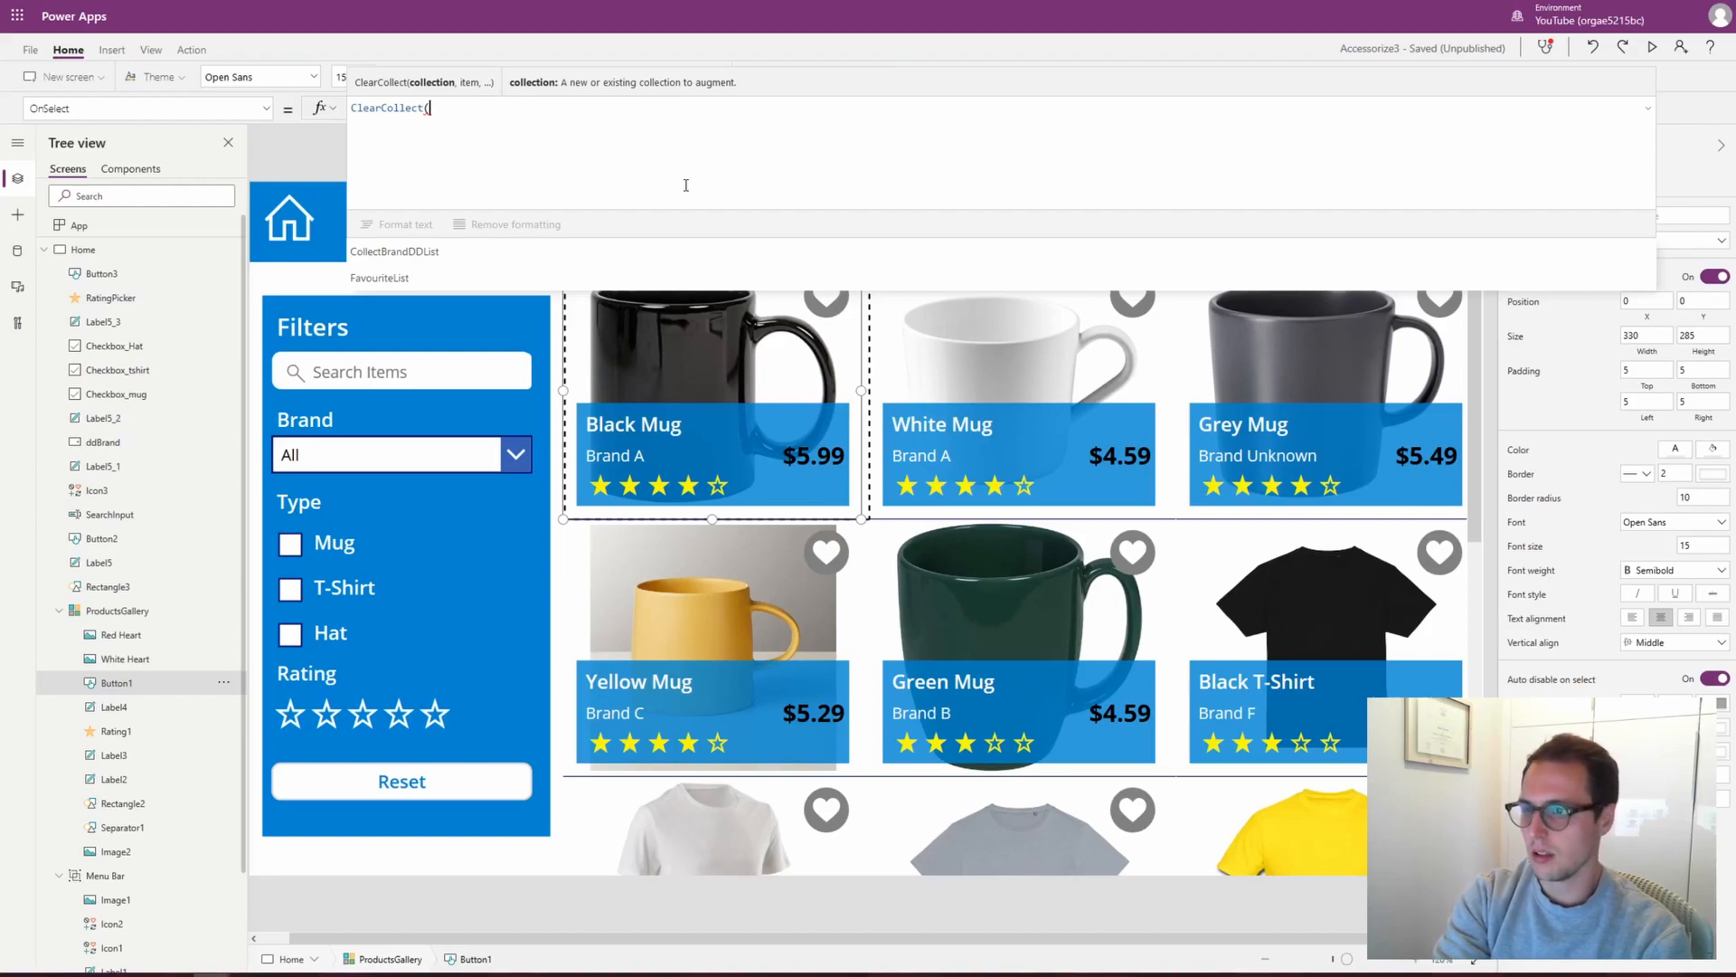
pyautogui.write('P')
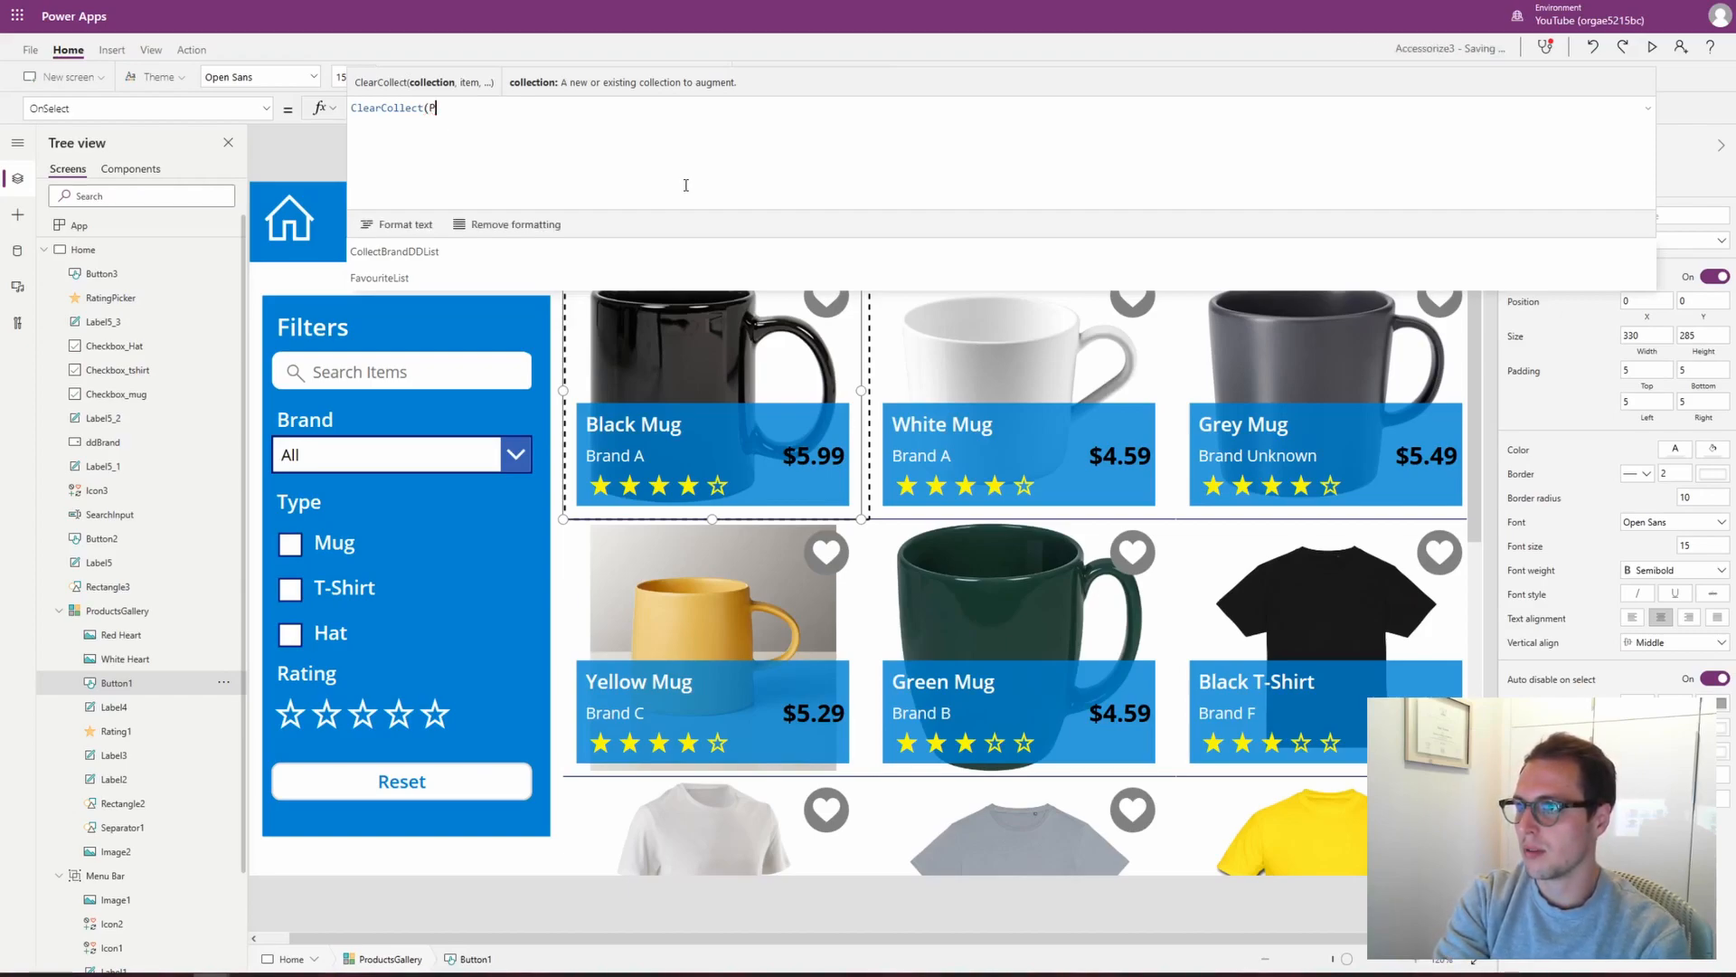
pyautogui.write('ro')
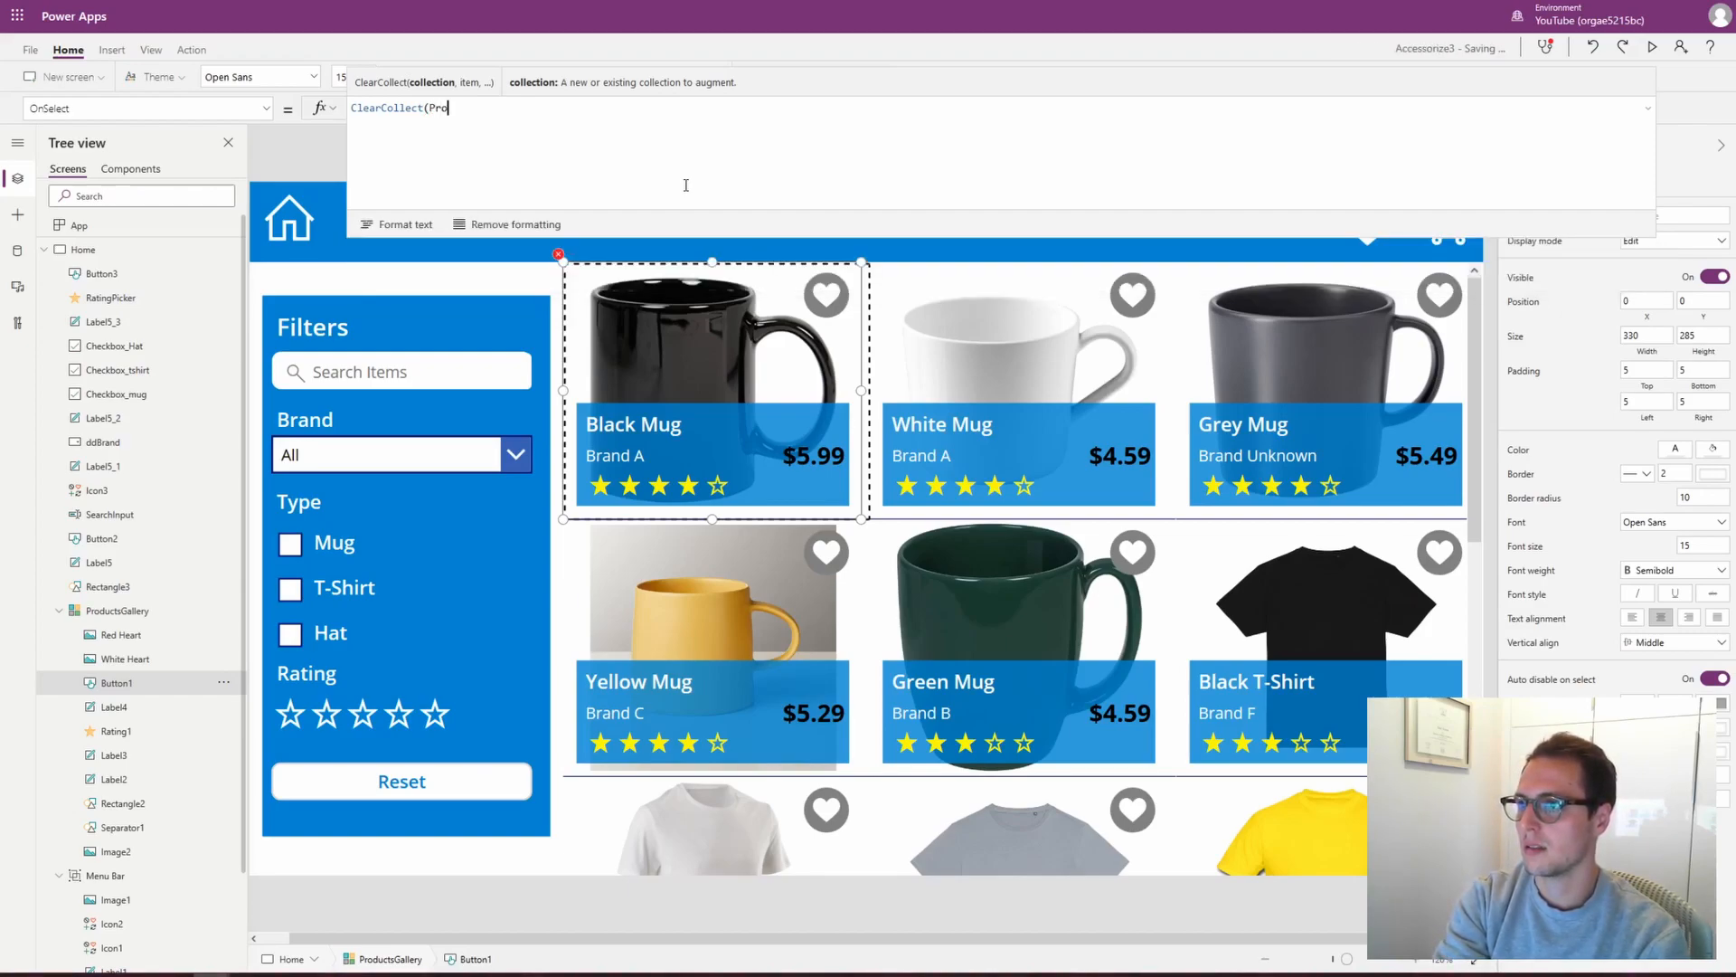
pyautogui.write('ductInf')
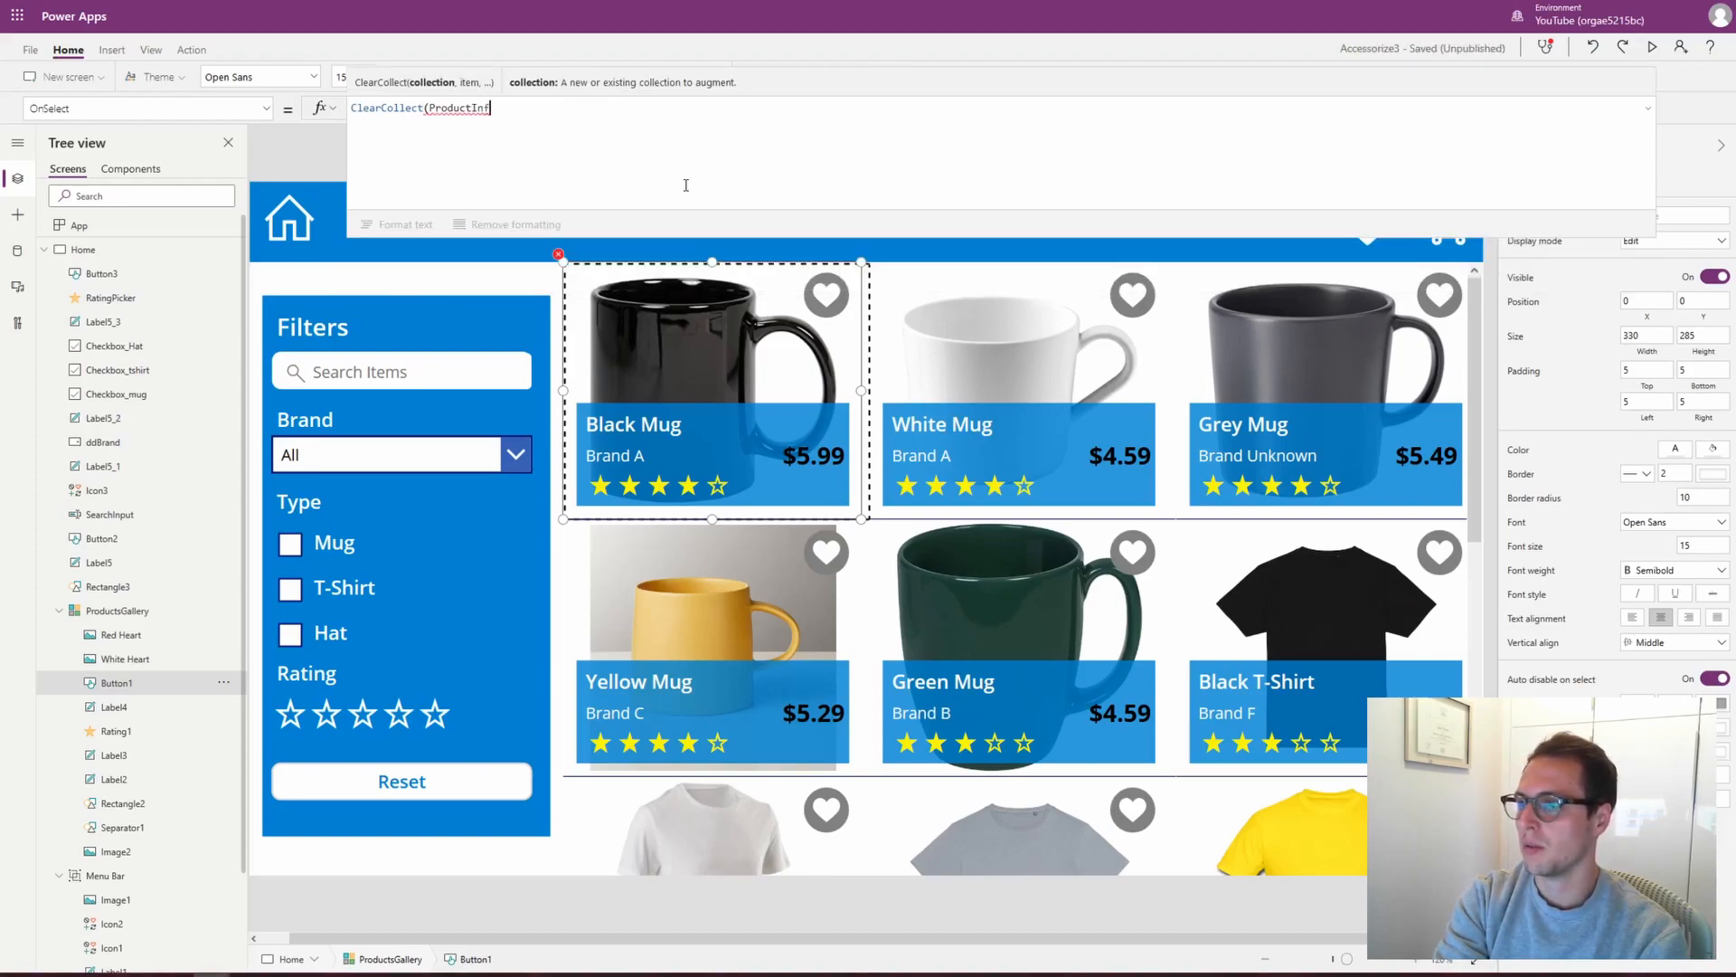
pyautogui.write('oCollec')
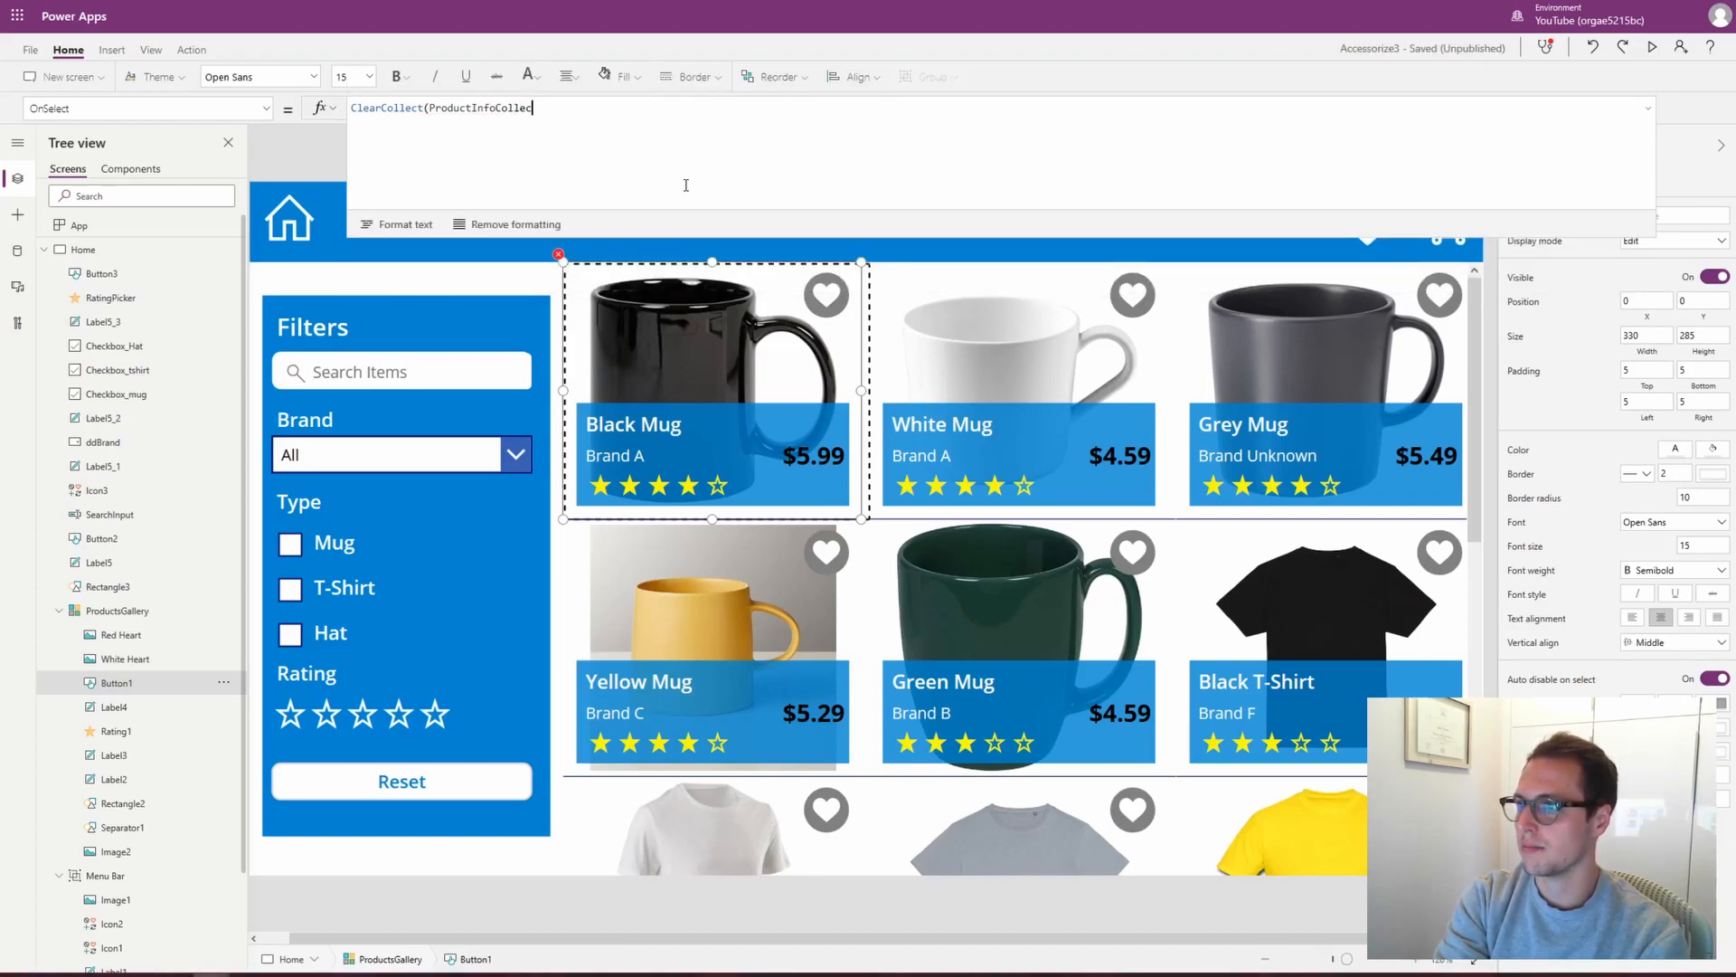
pyautogui.write('tion,')
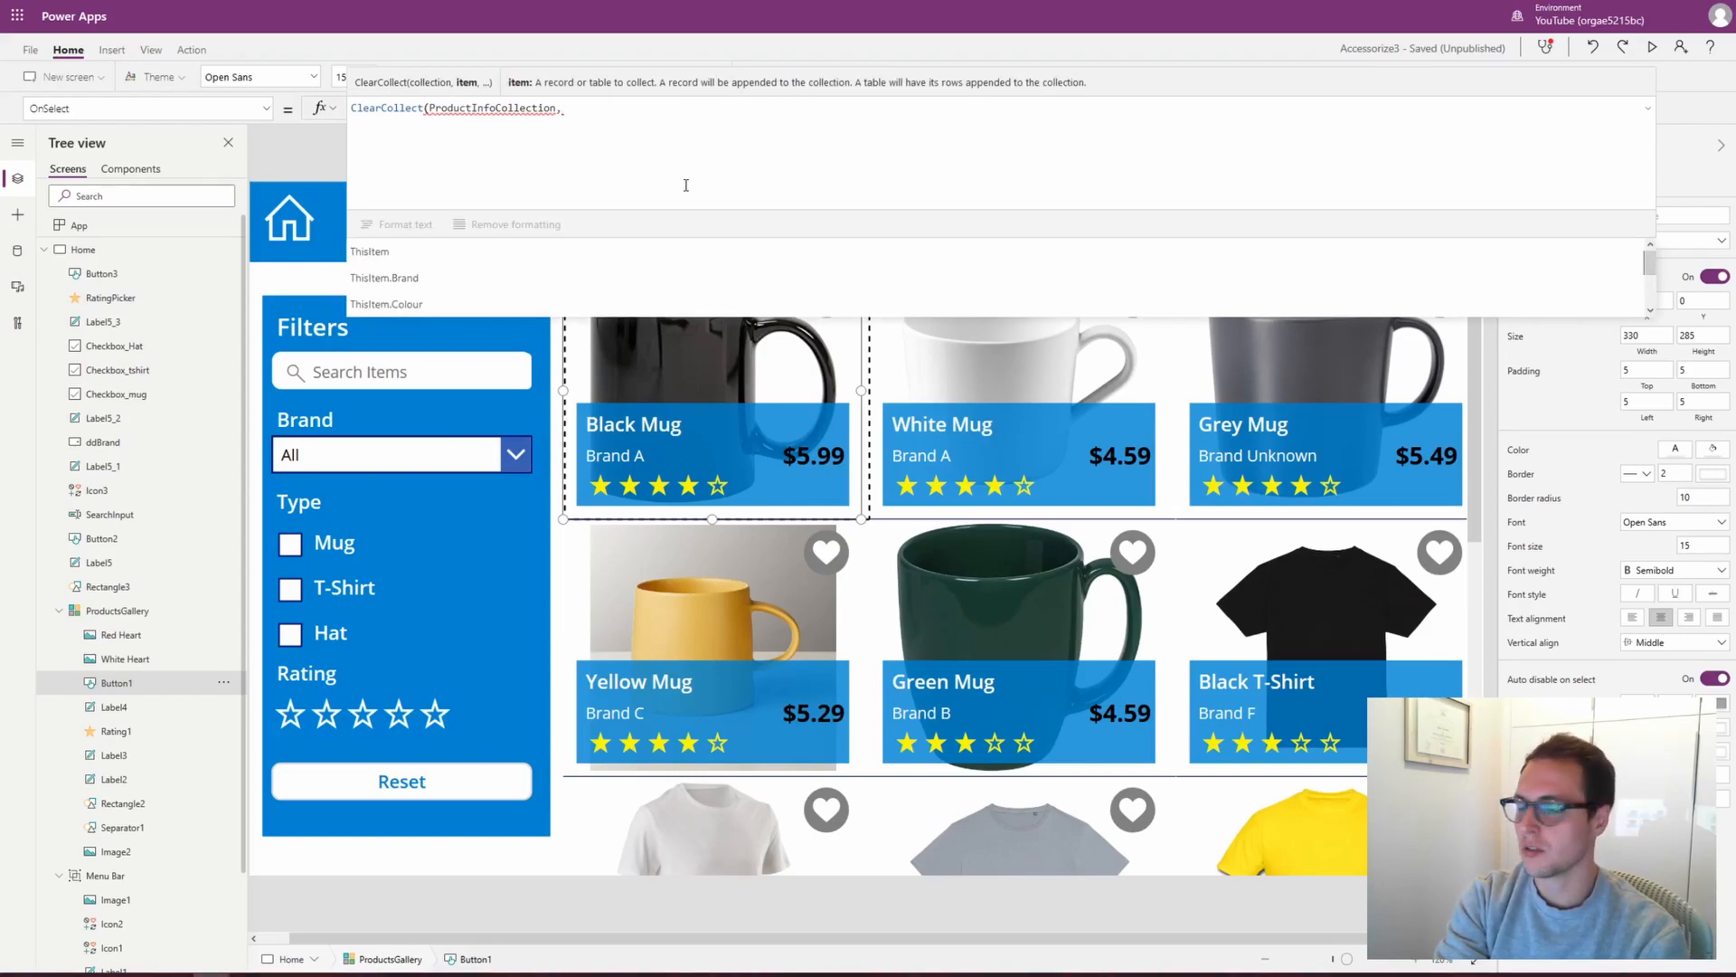
pyautogui.write('This')
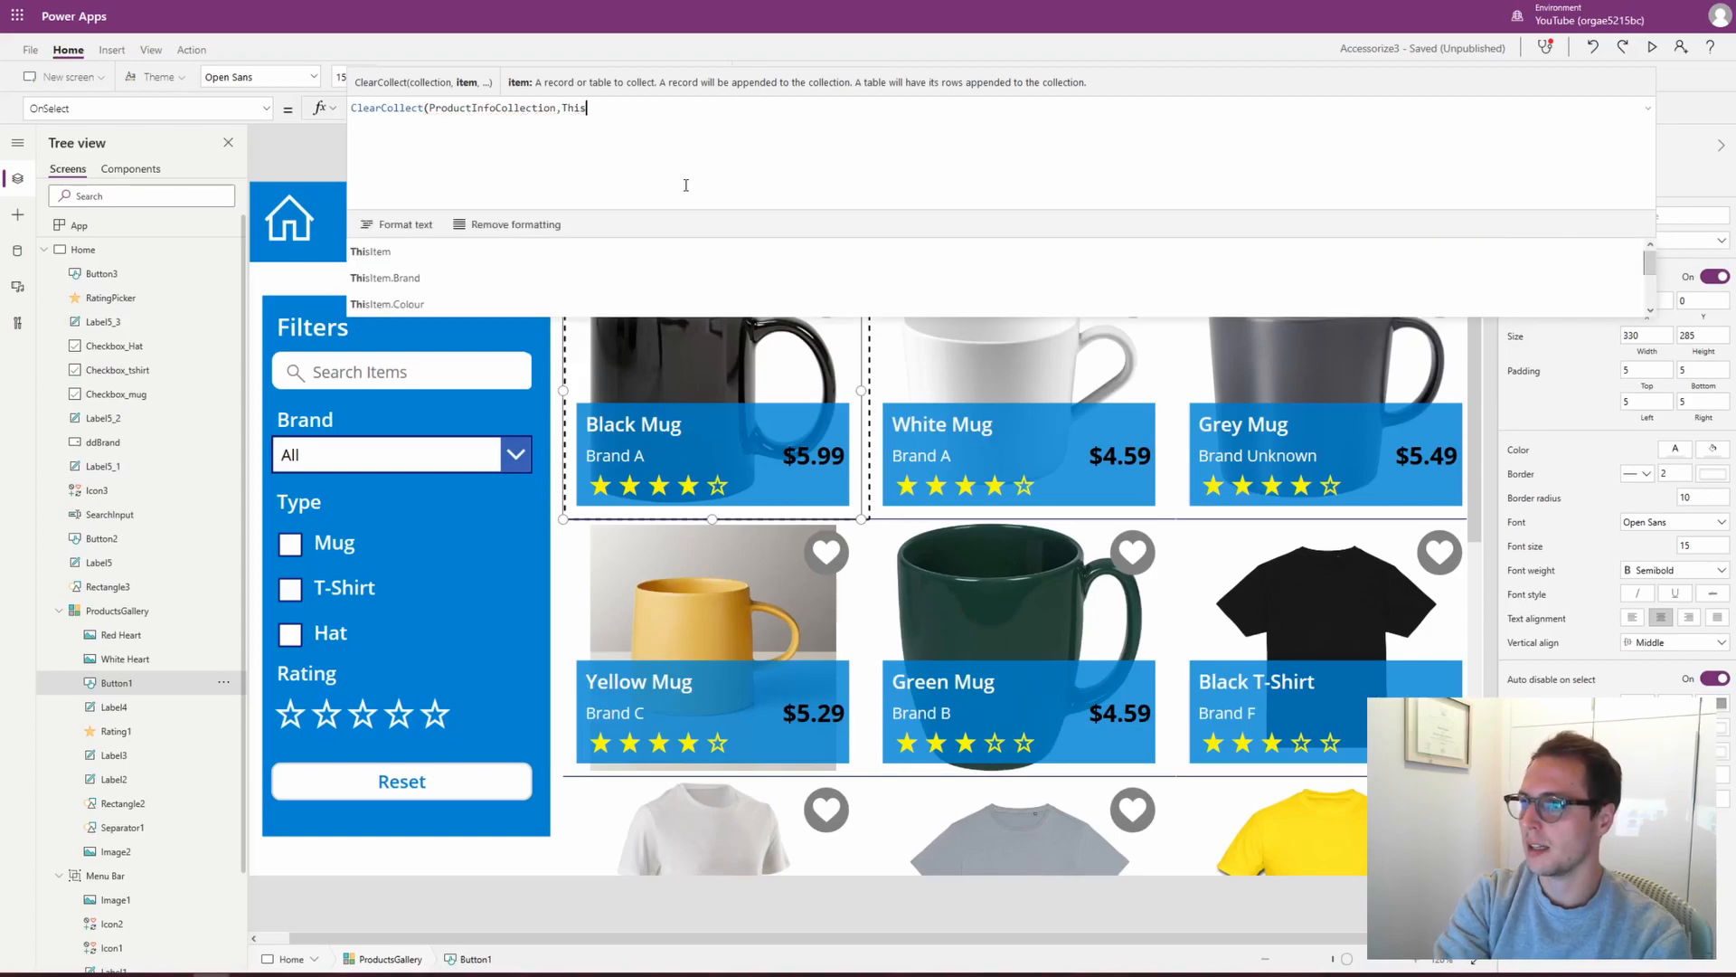
pyautogui.click(527, 254)
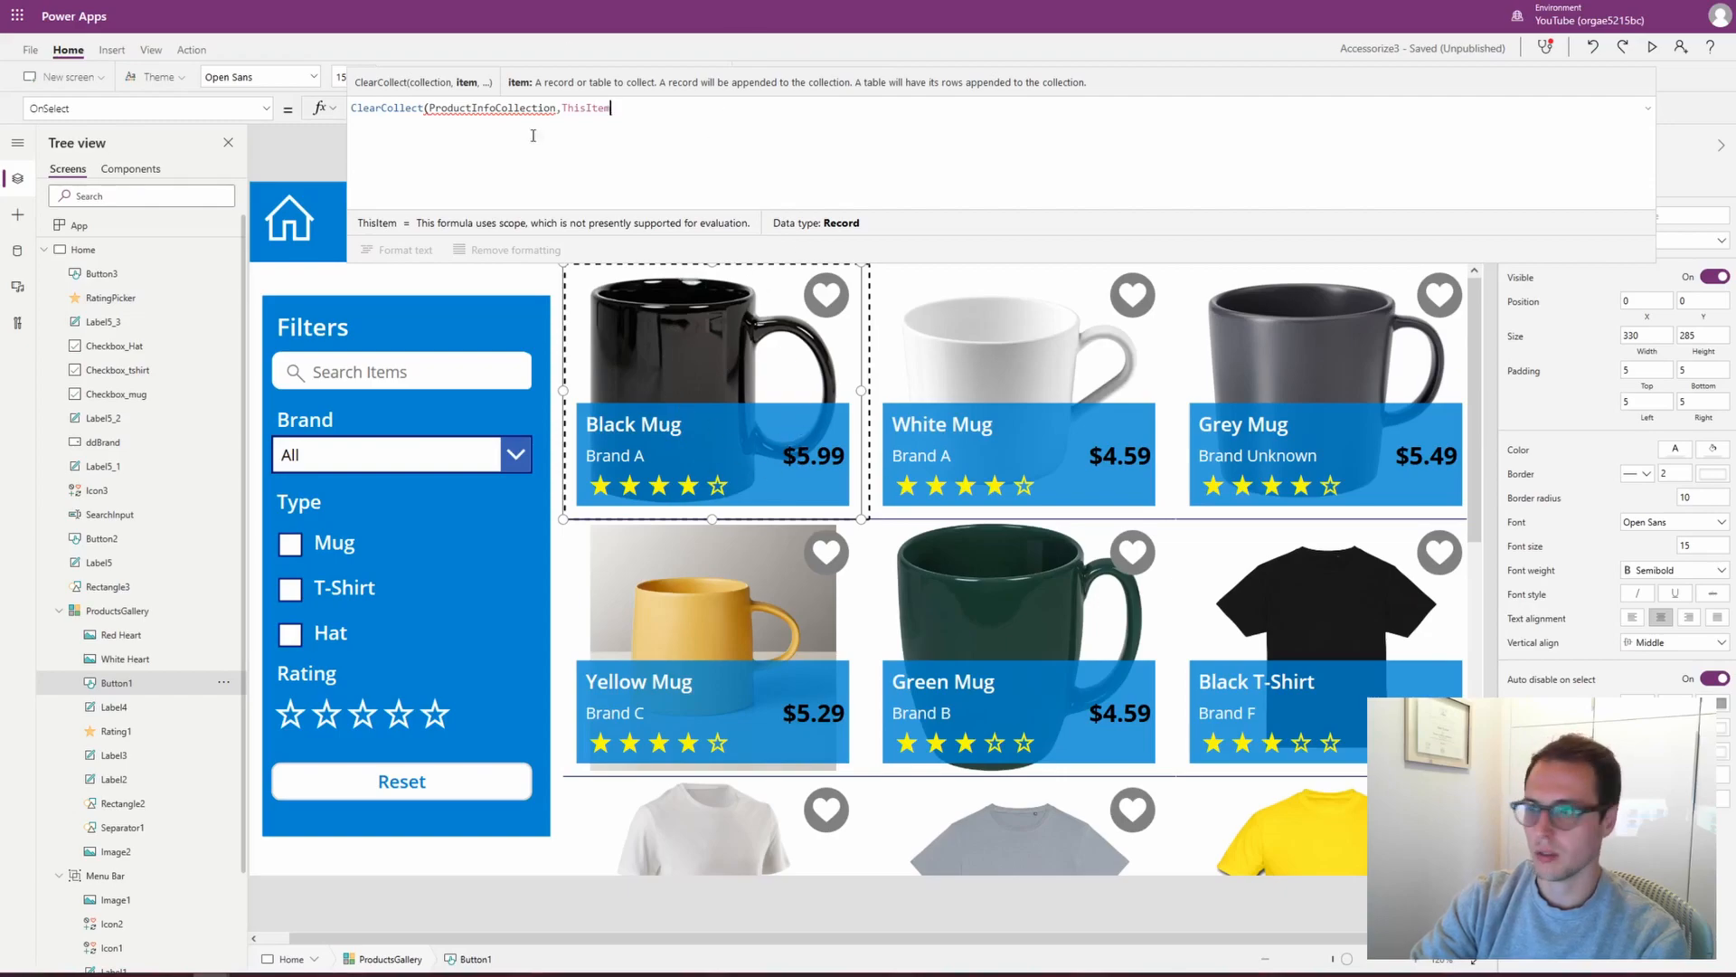
pyautogui.write(')')
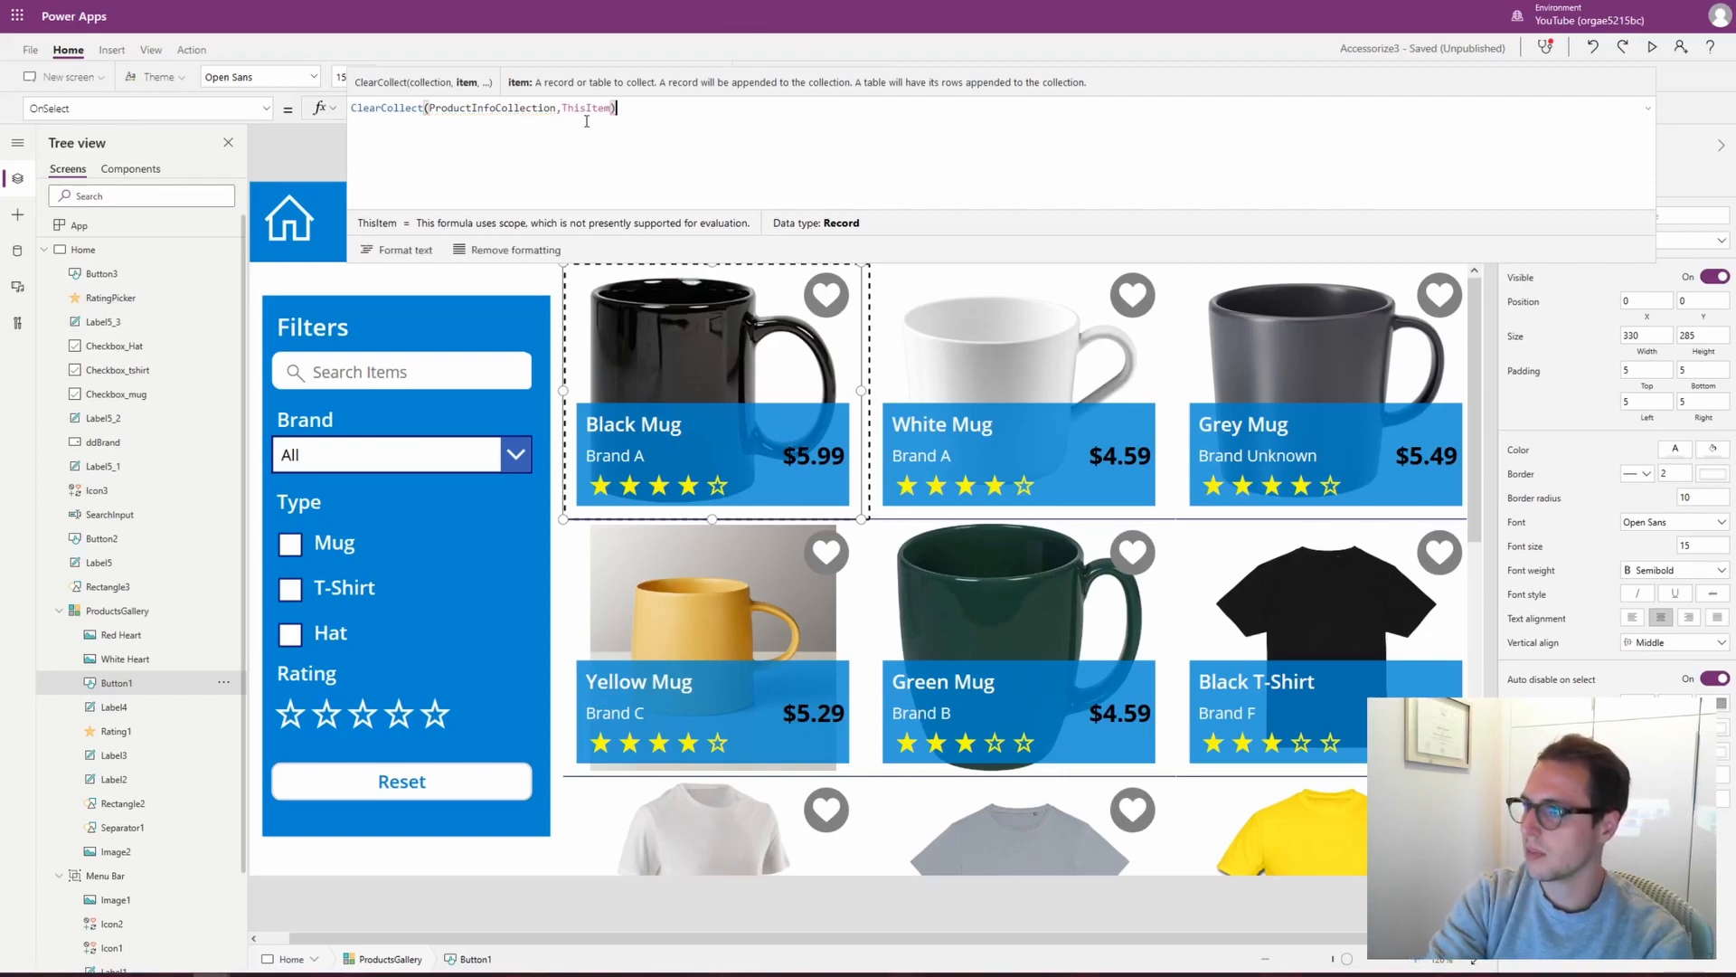
# Append ;Navigate(InfoPage) to the gallery button's OnSelect formula, after the ClearCollect call
pyautogui.write(';')
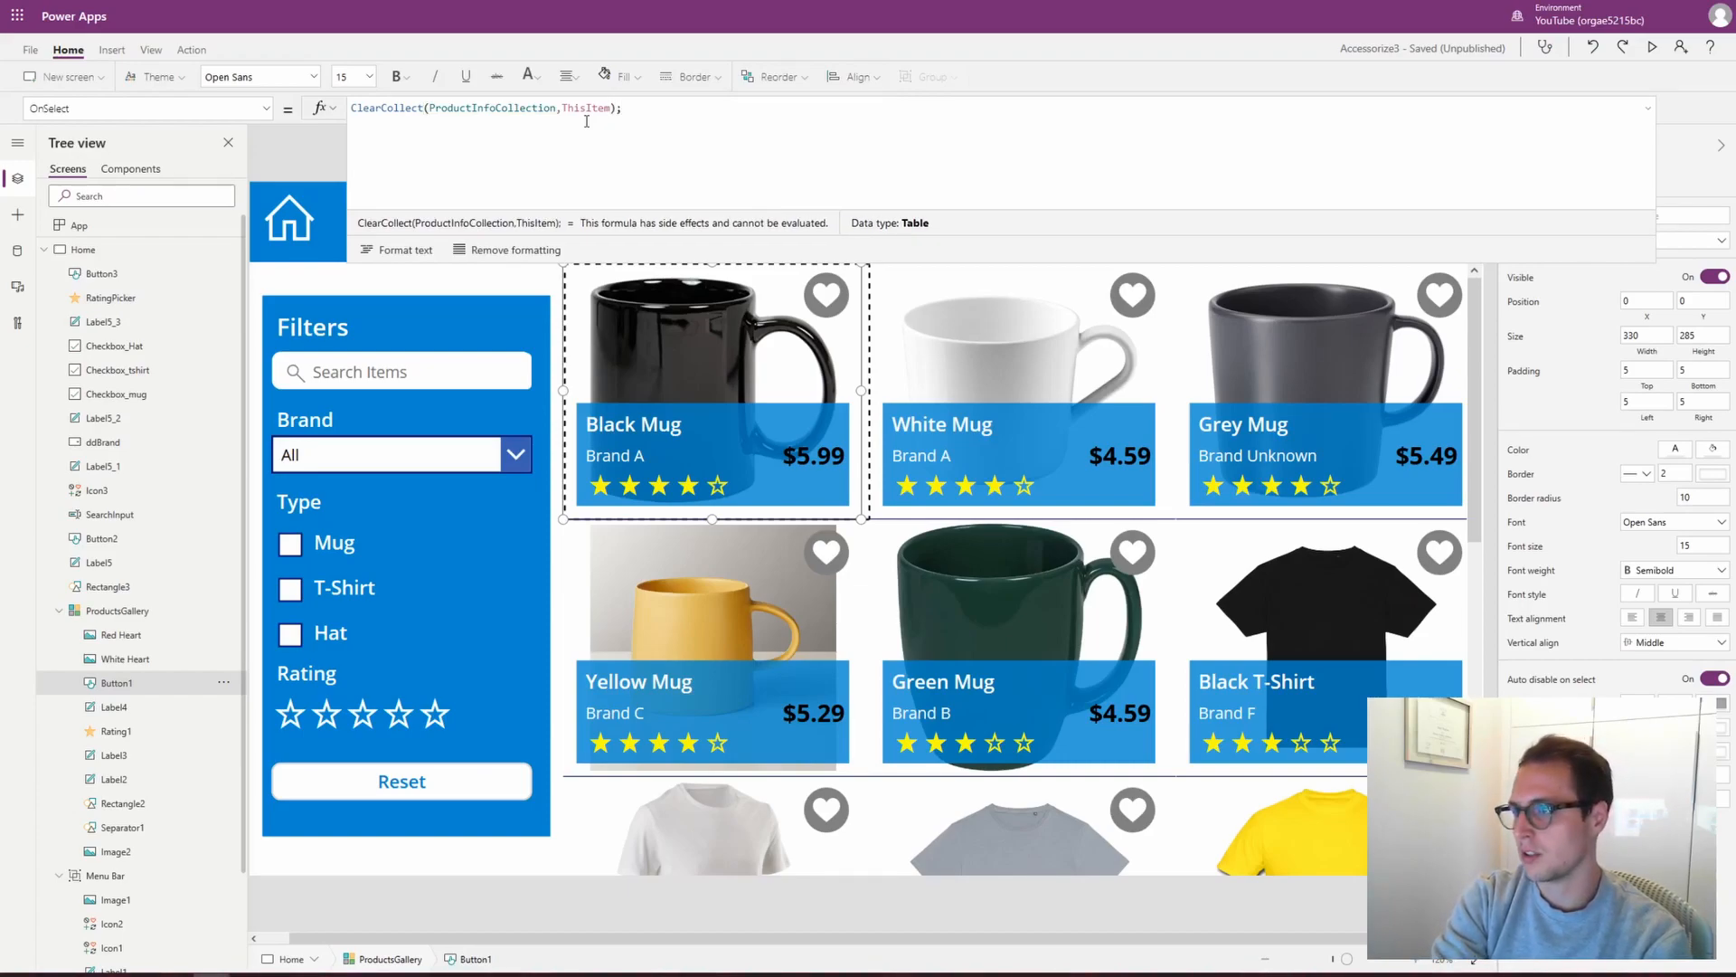
pyautogui.write('Naviga')
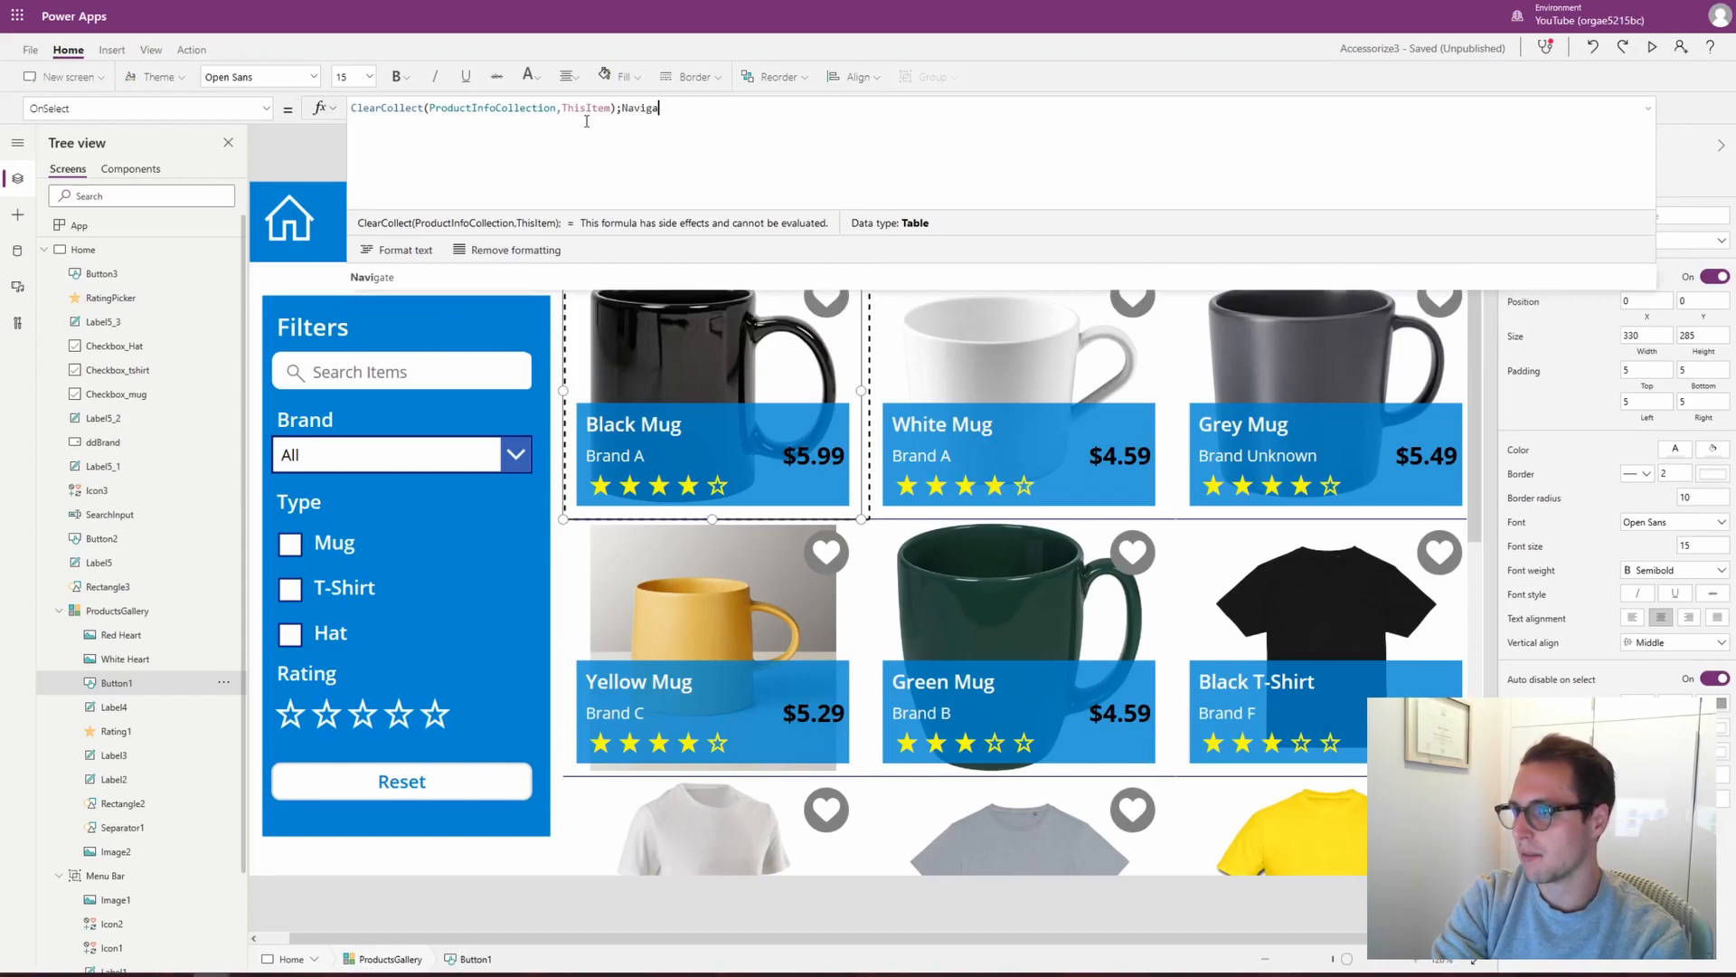
pyautogui.write('te(')
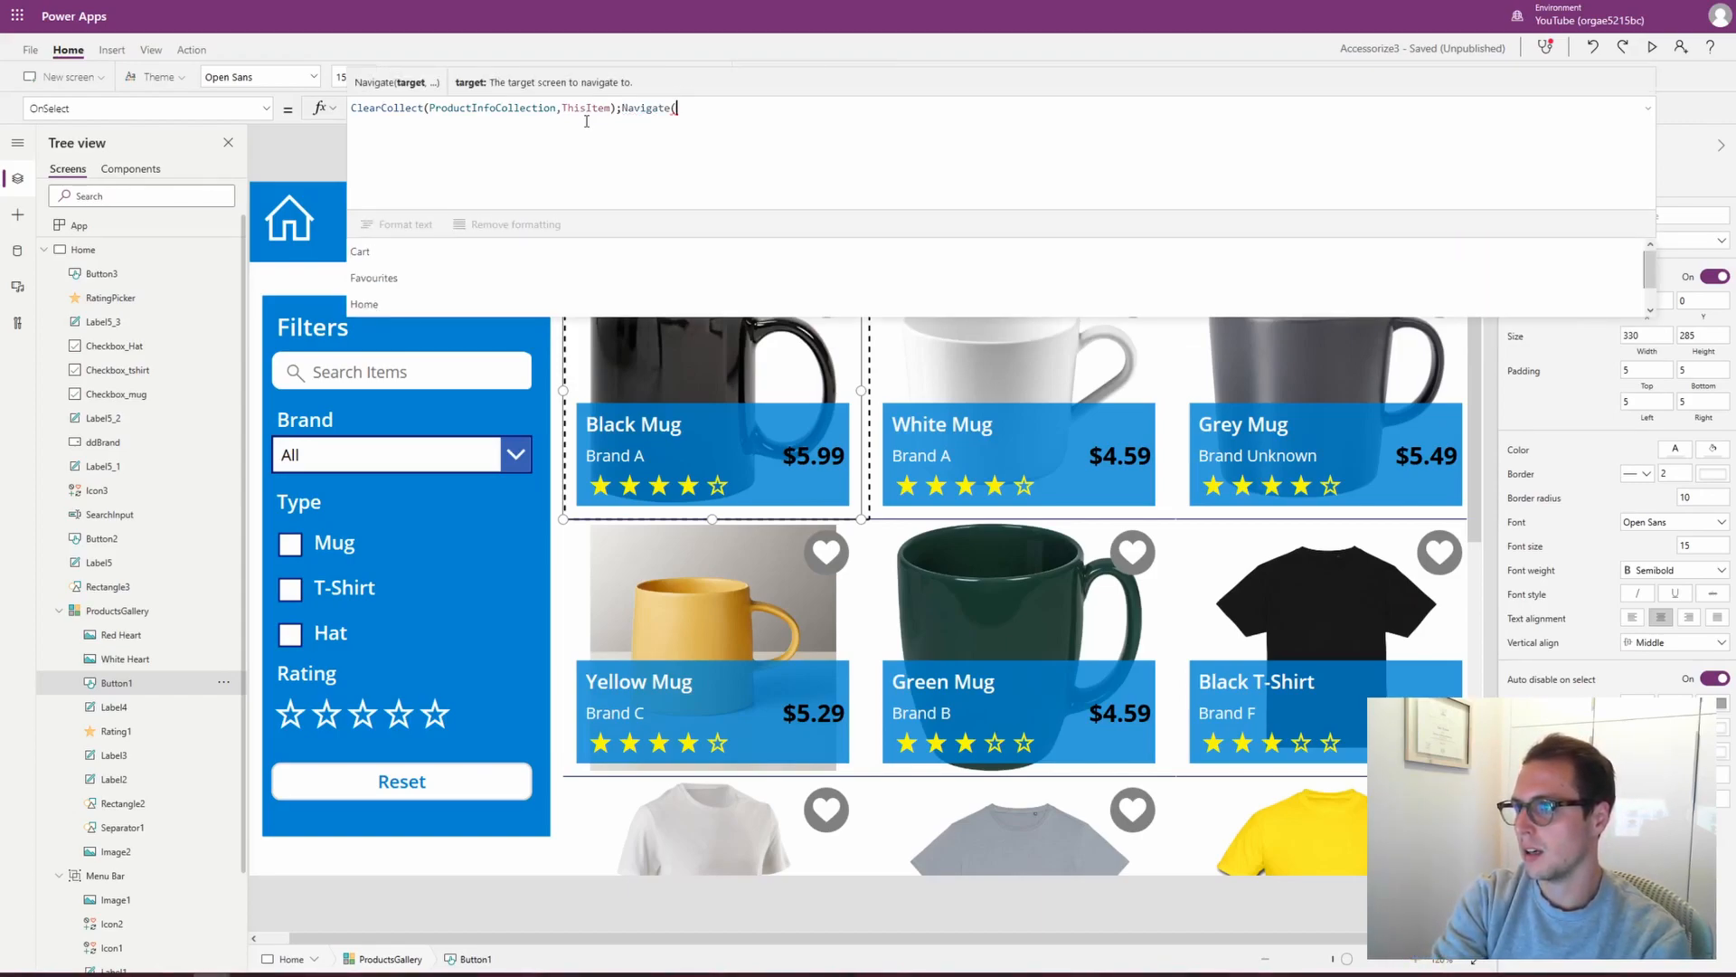
pyautogui.write('In')
pyautogui.press('BackSpace')
pyautogui.press('BackSpace')
pyautogui.scroll(-2, 191, 740)
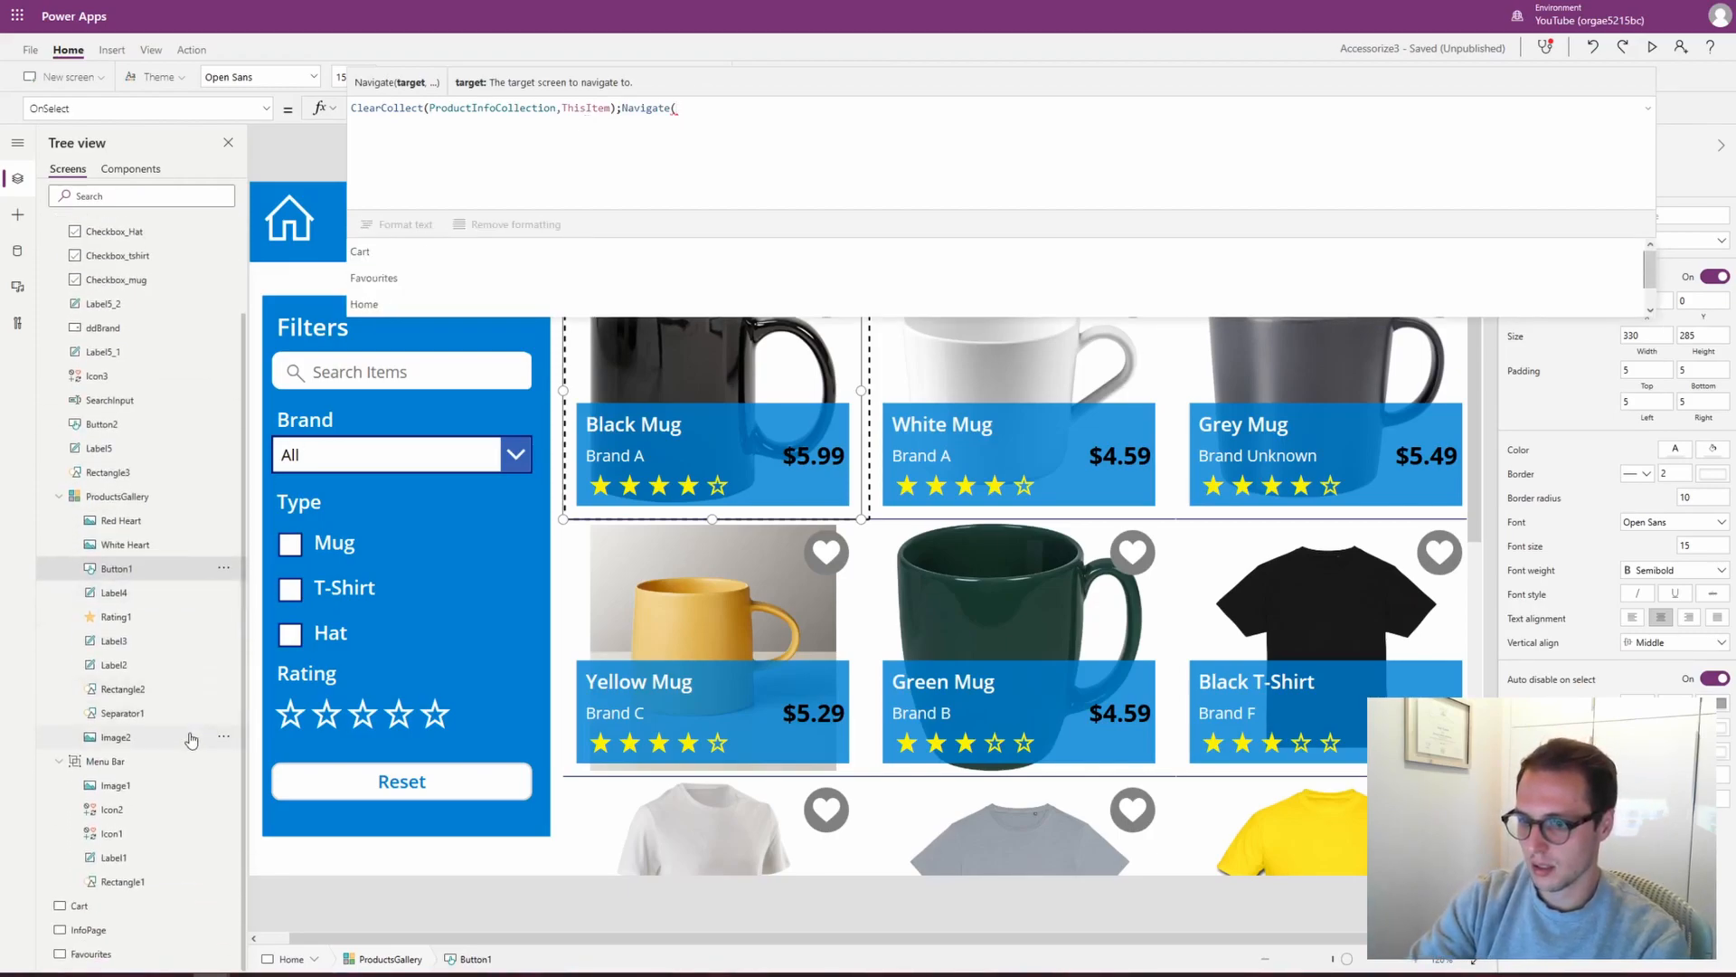
pyautogui.write('InfoPage)')
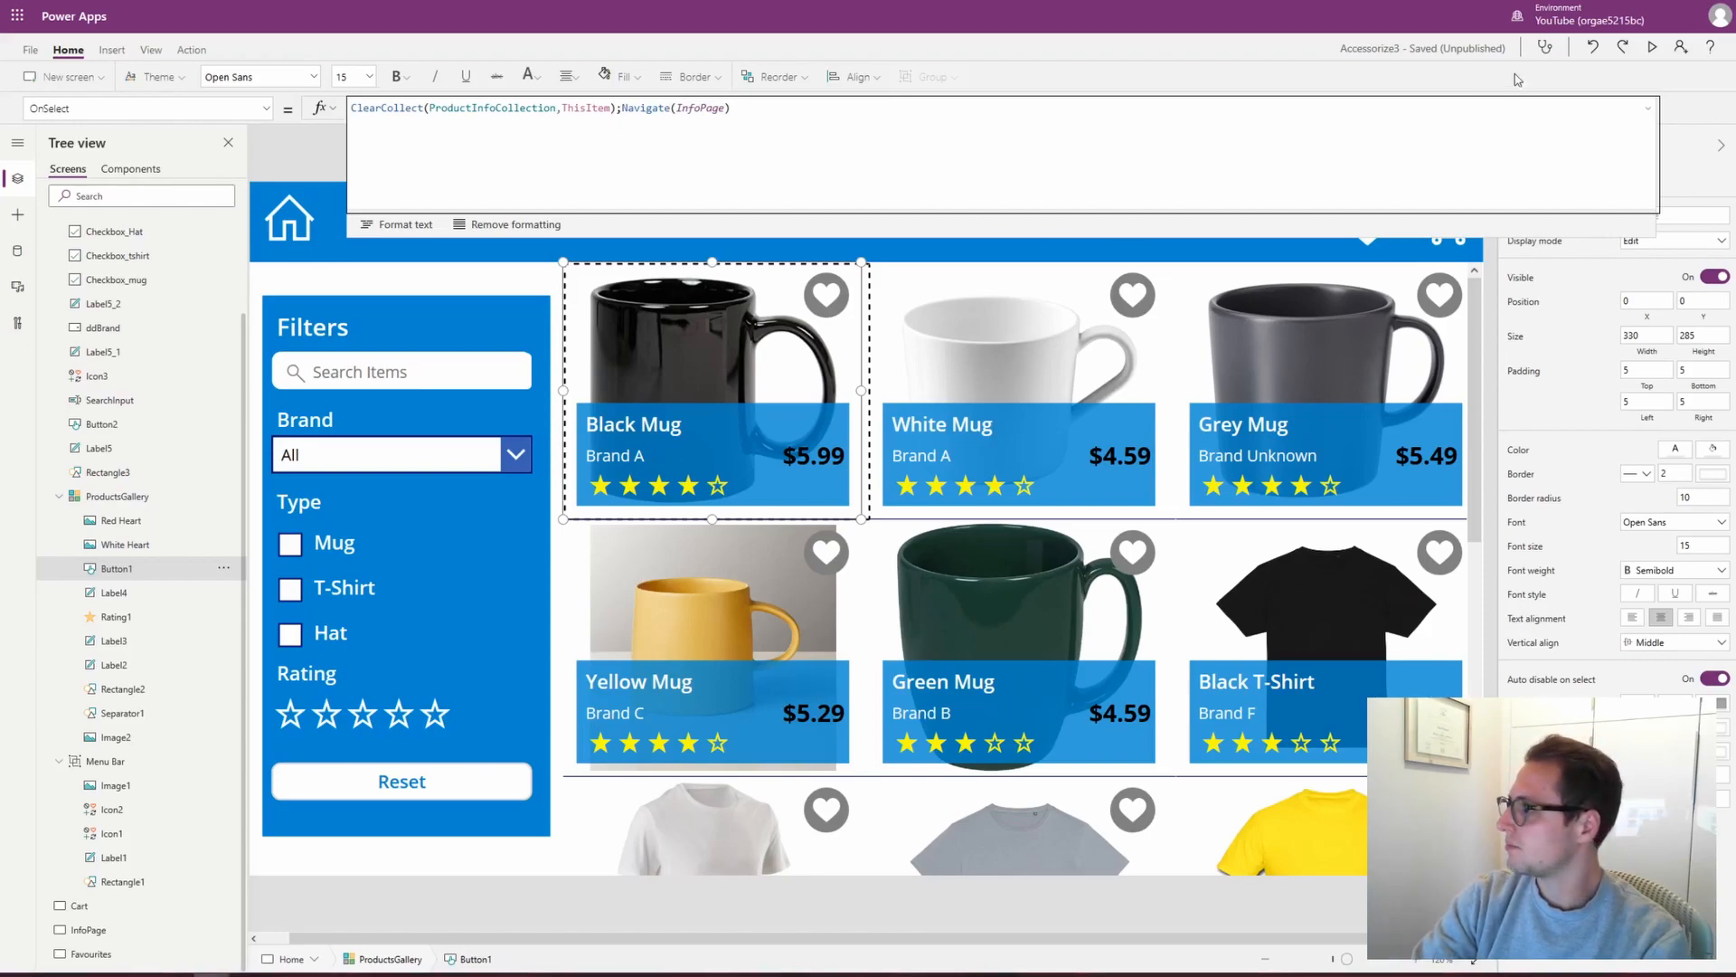
pyautogui.click(1646, 114)
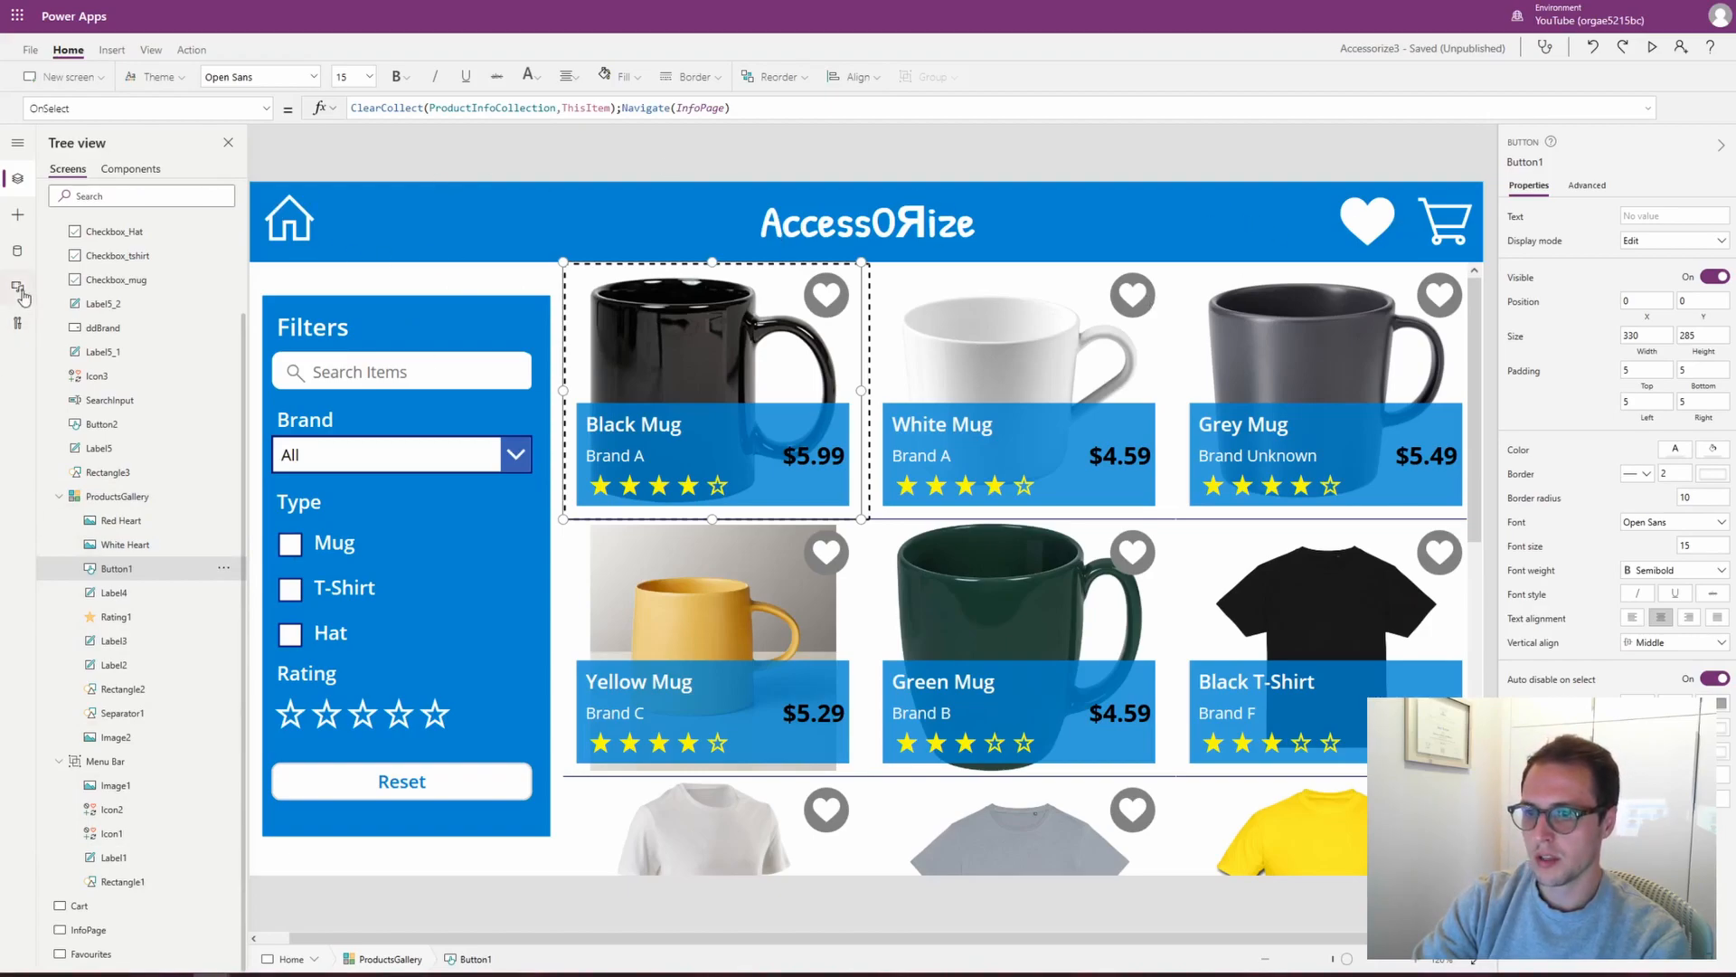
# Collapse ProductsGallery in the tree and set the OnSelect formula of the menu bar's home icon to Navigate(Home)
pyautogui.scroll(3, 92, 529)
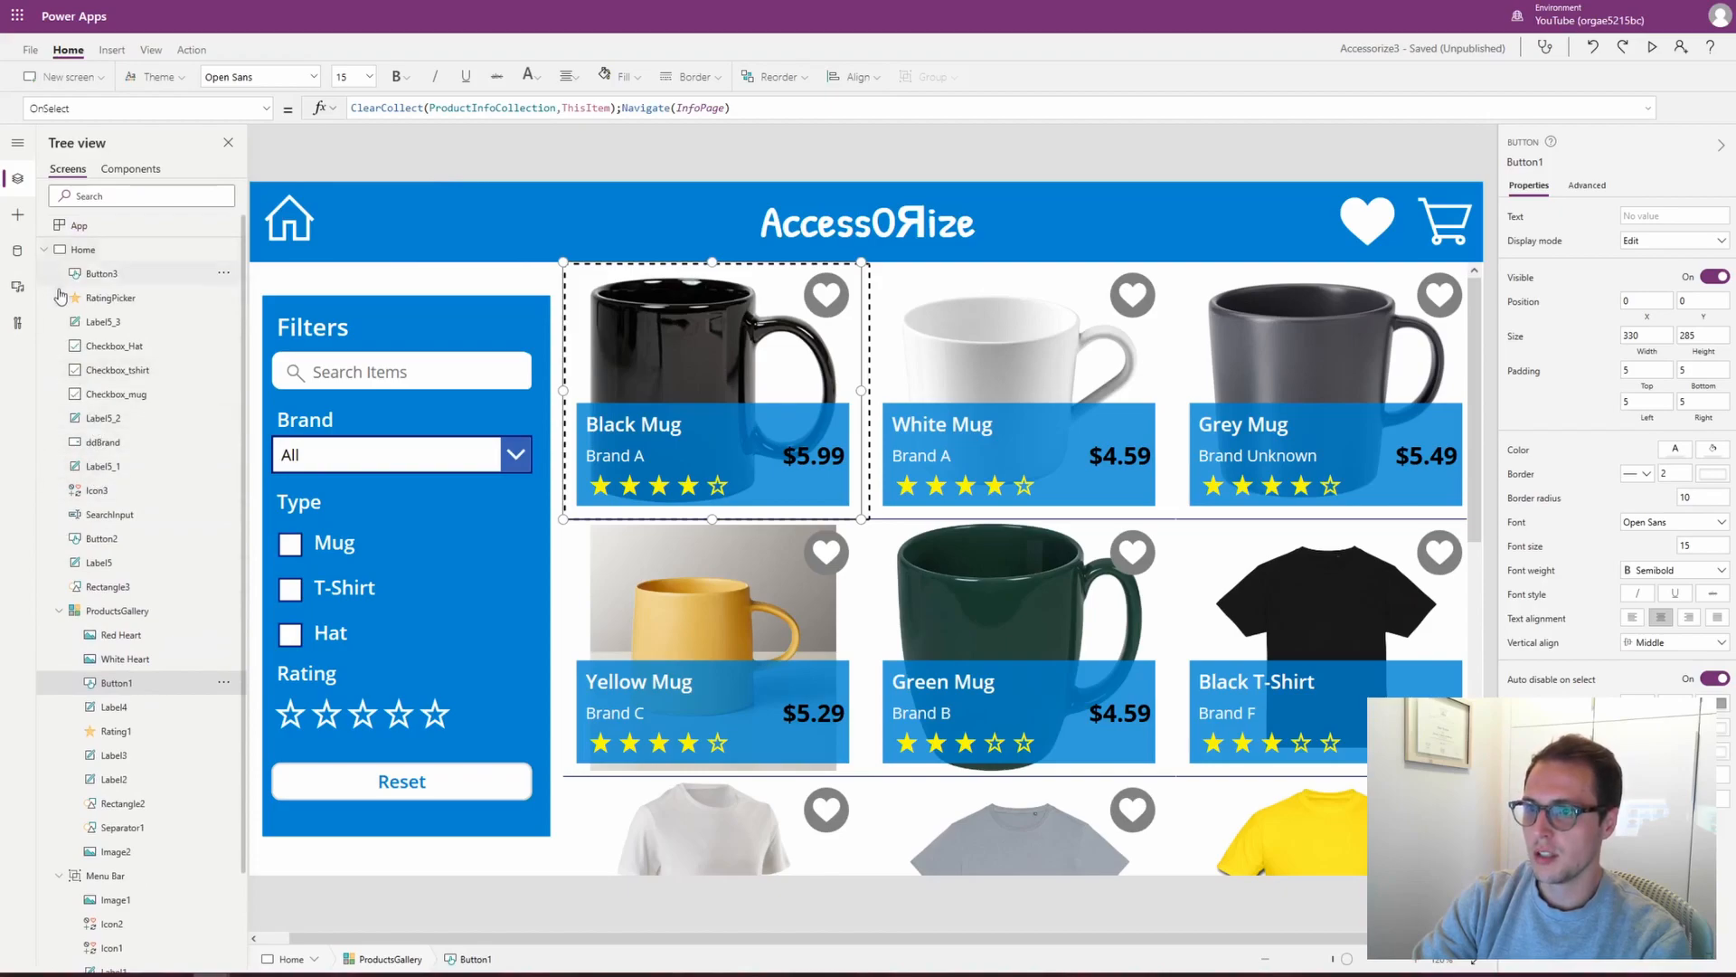
pyautogui.click(59, 611)
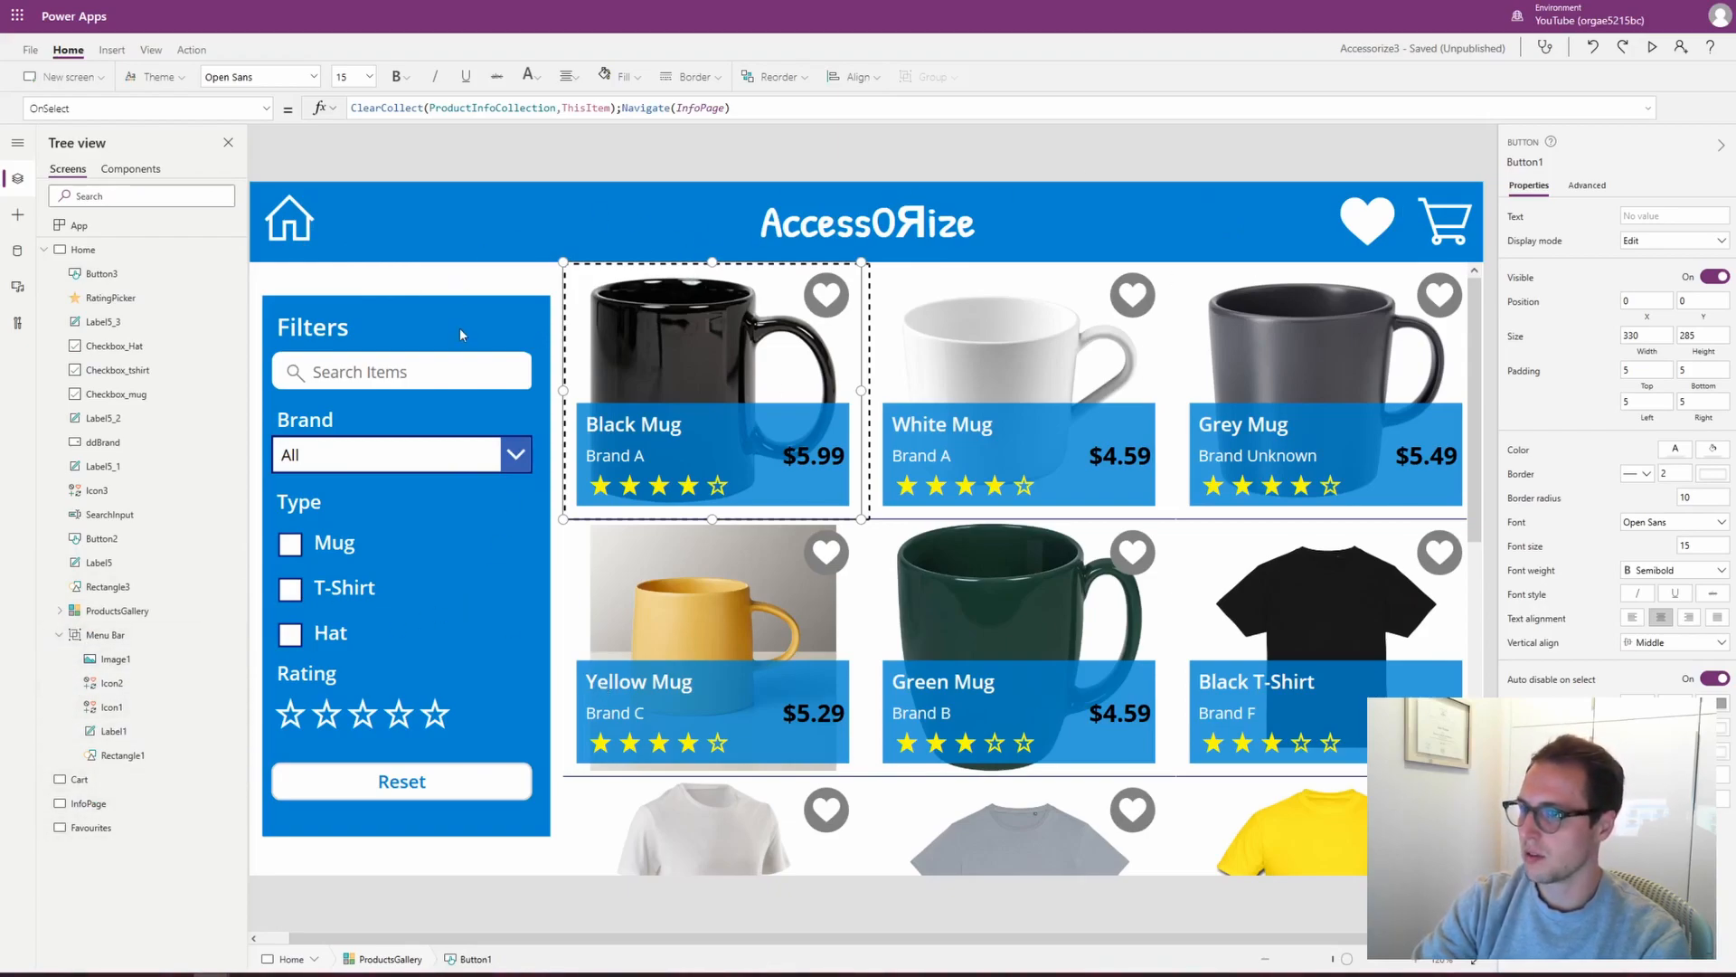
pyautogui.click(306, 237)
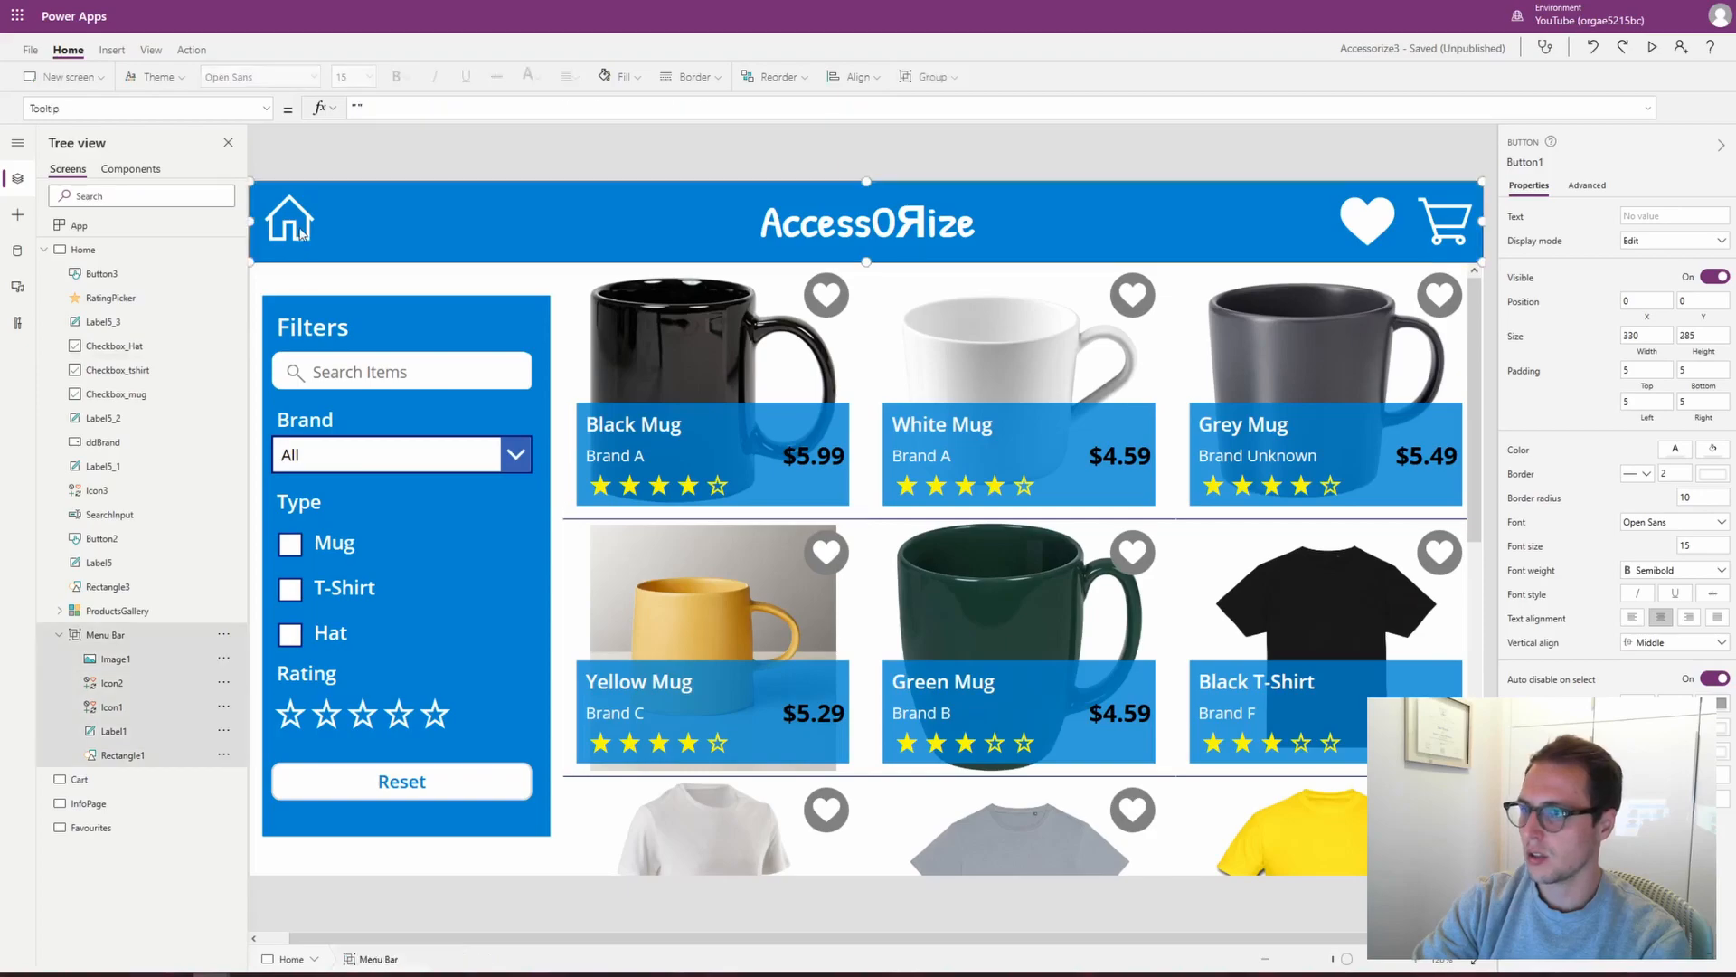
pyautogui.click(280, 228)
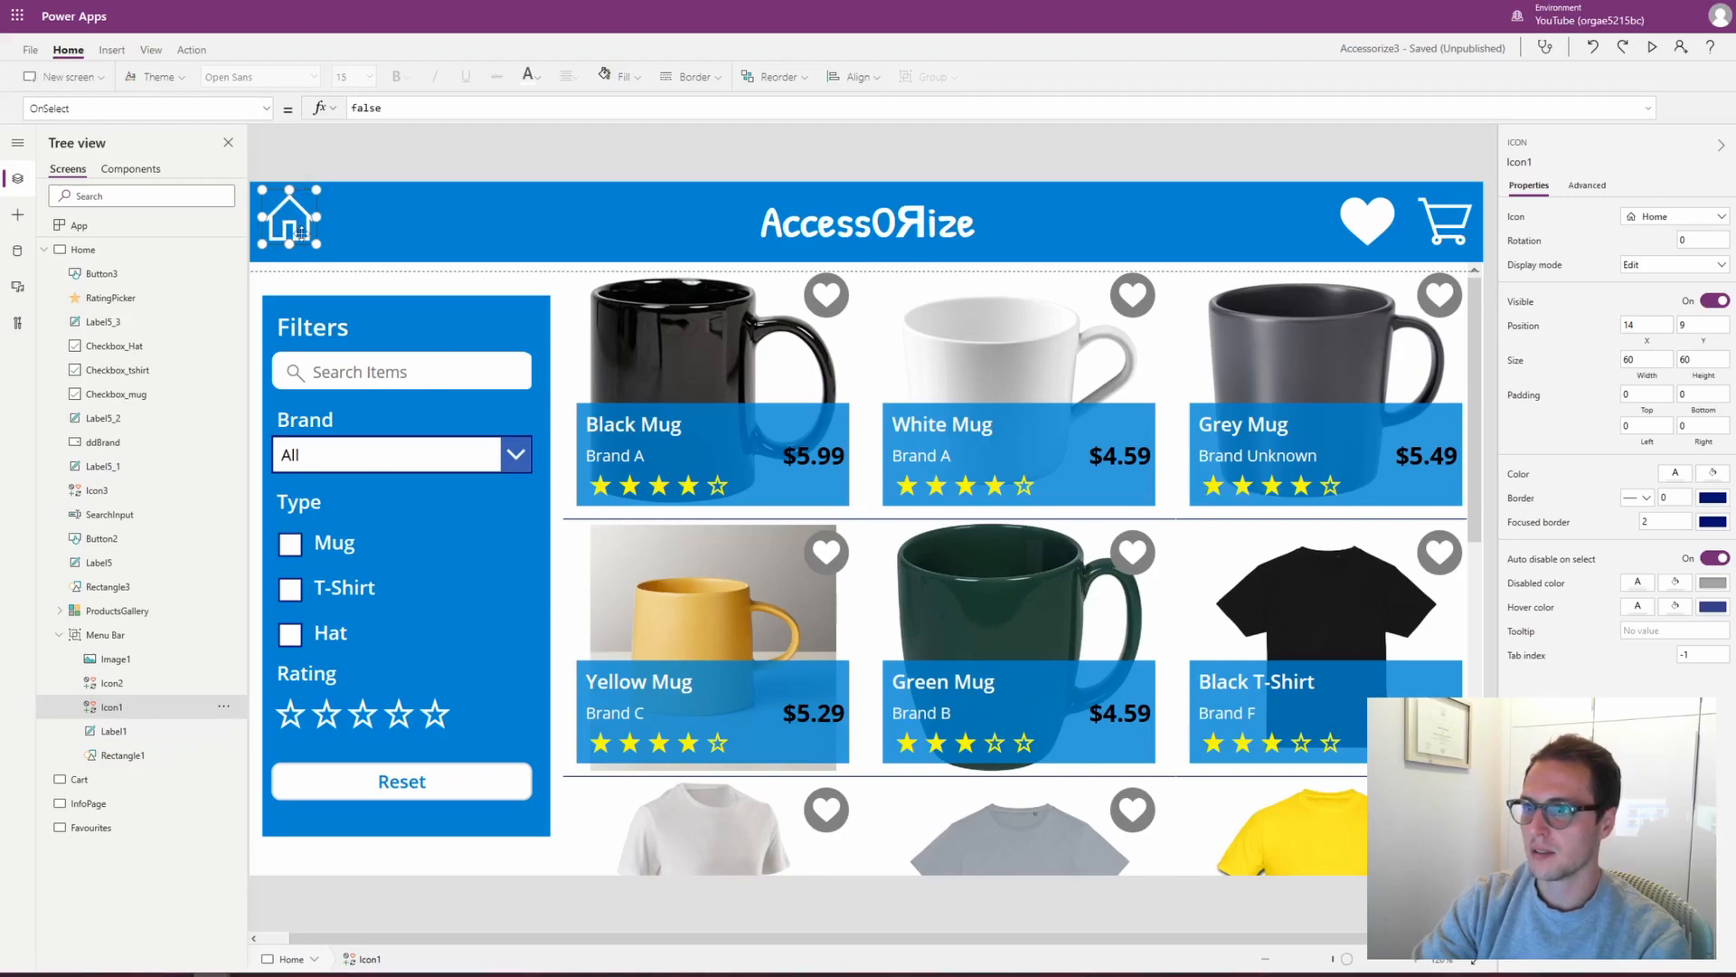
pyautogui.doubleClick(366, 109)
pyautogui.write('Navi')
pyautogui.press('Tab')
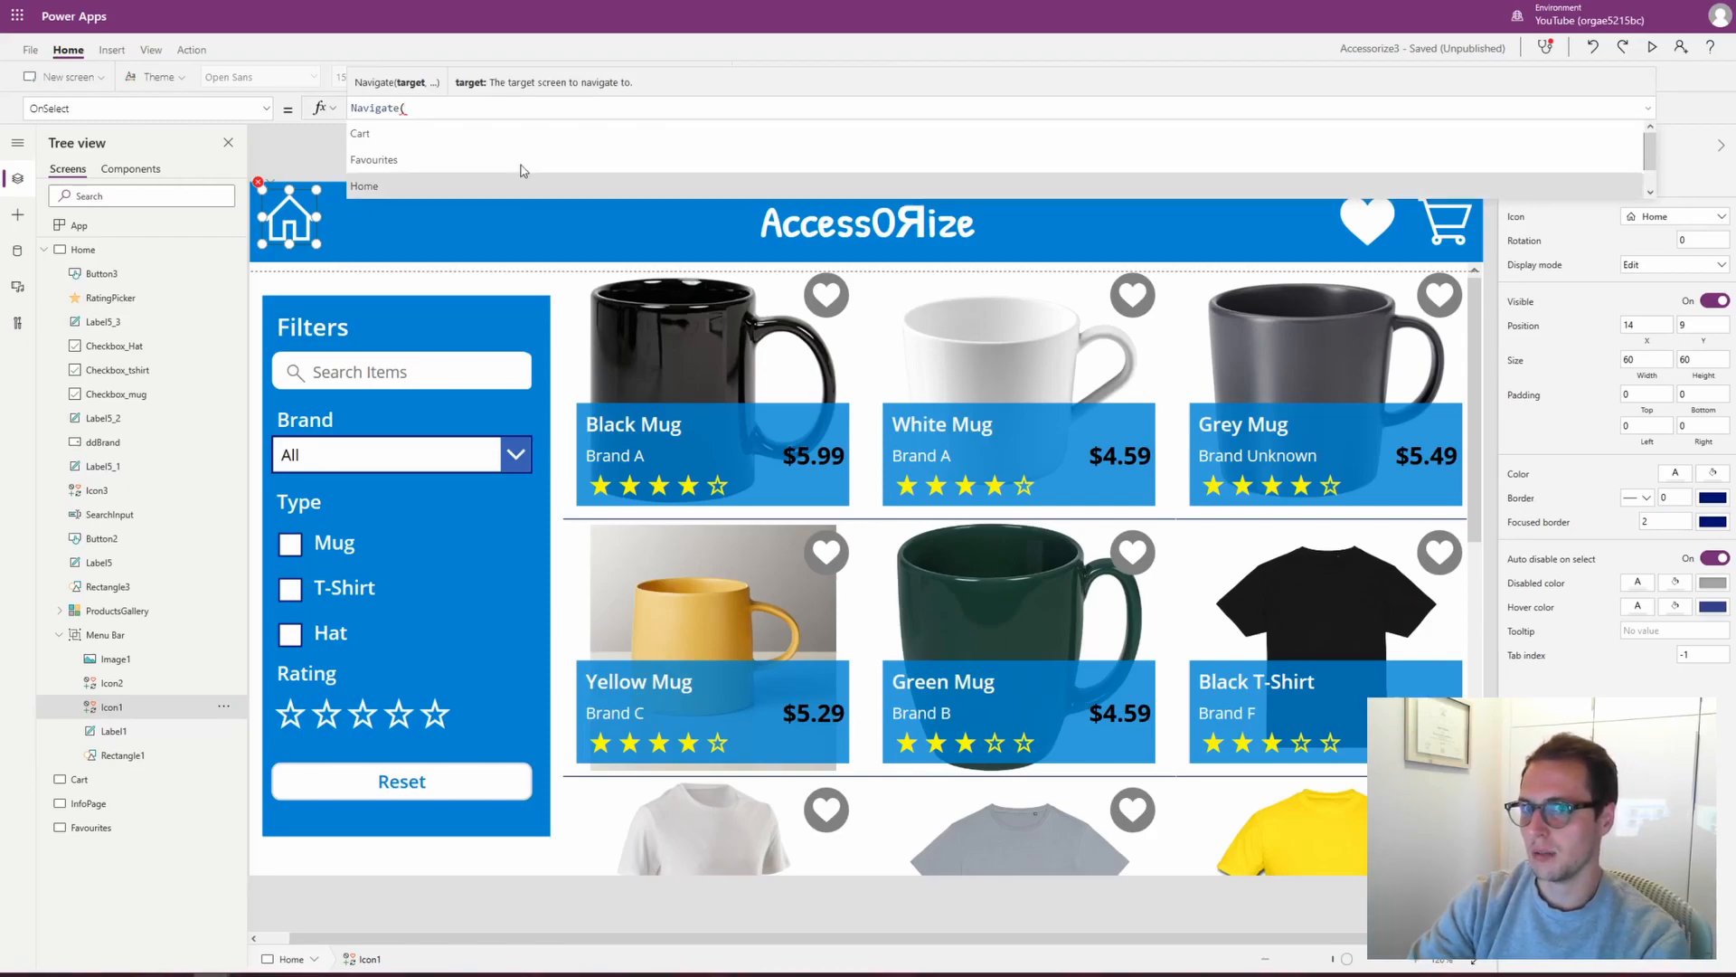
pyautogui.click(523, 186)
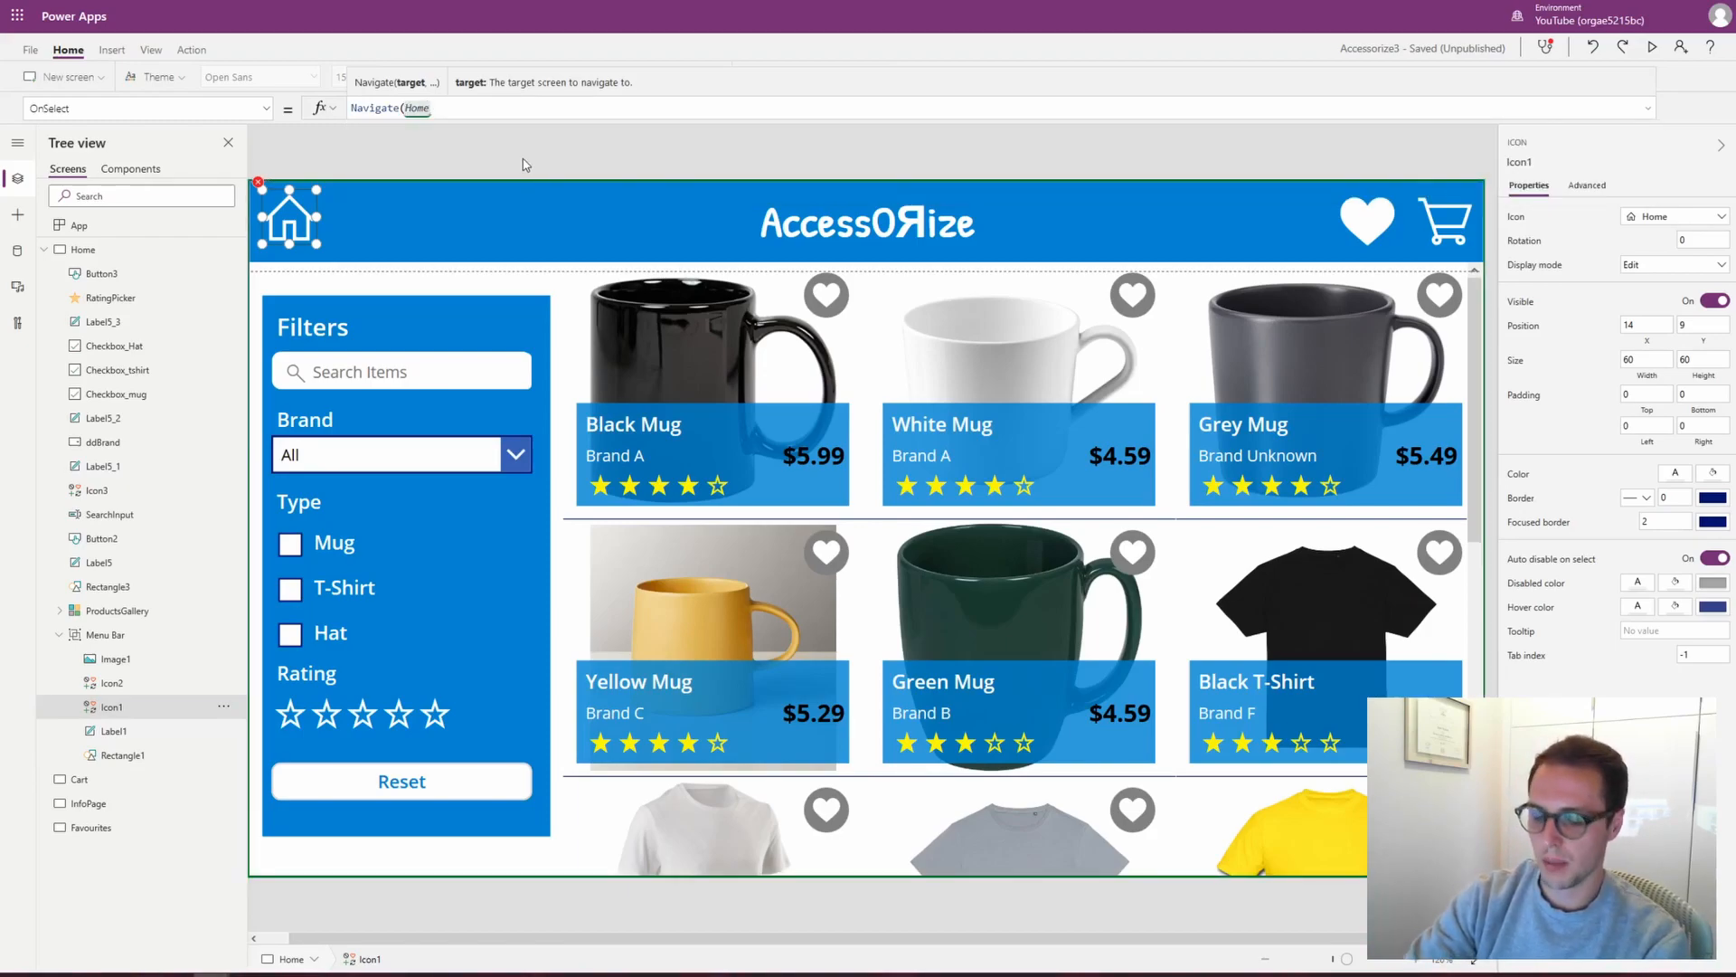
pyautogui.write(')')
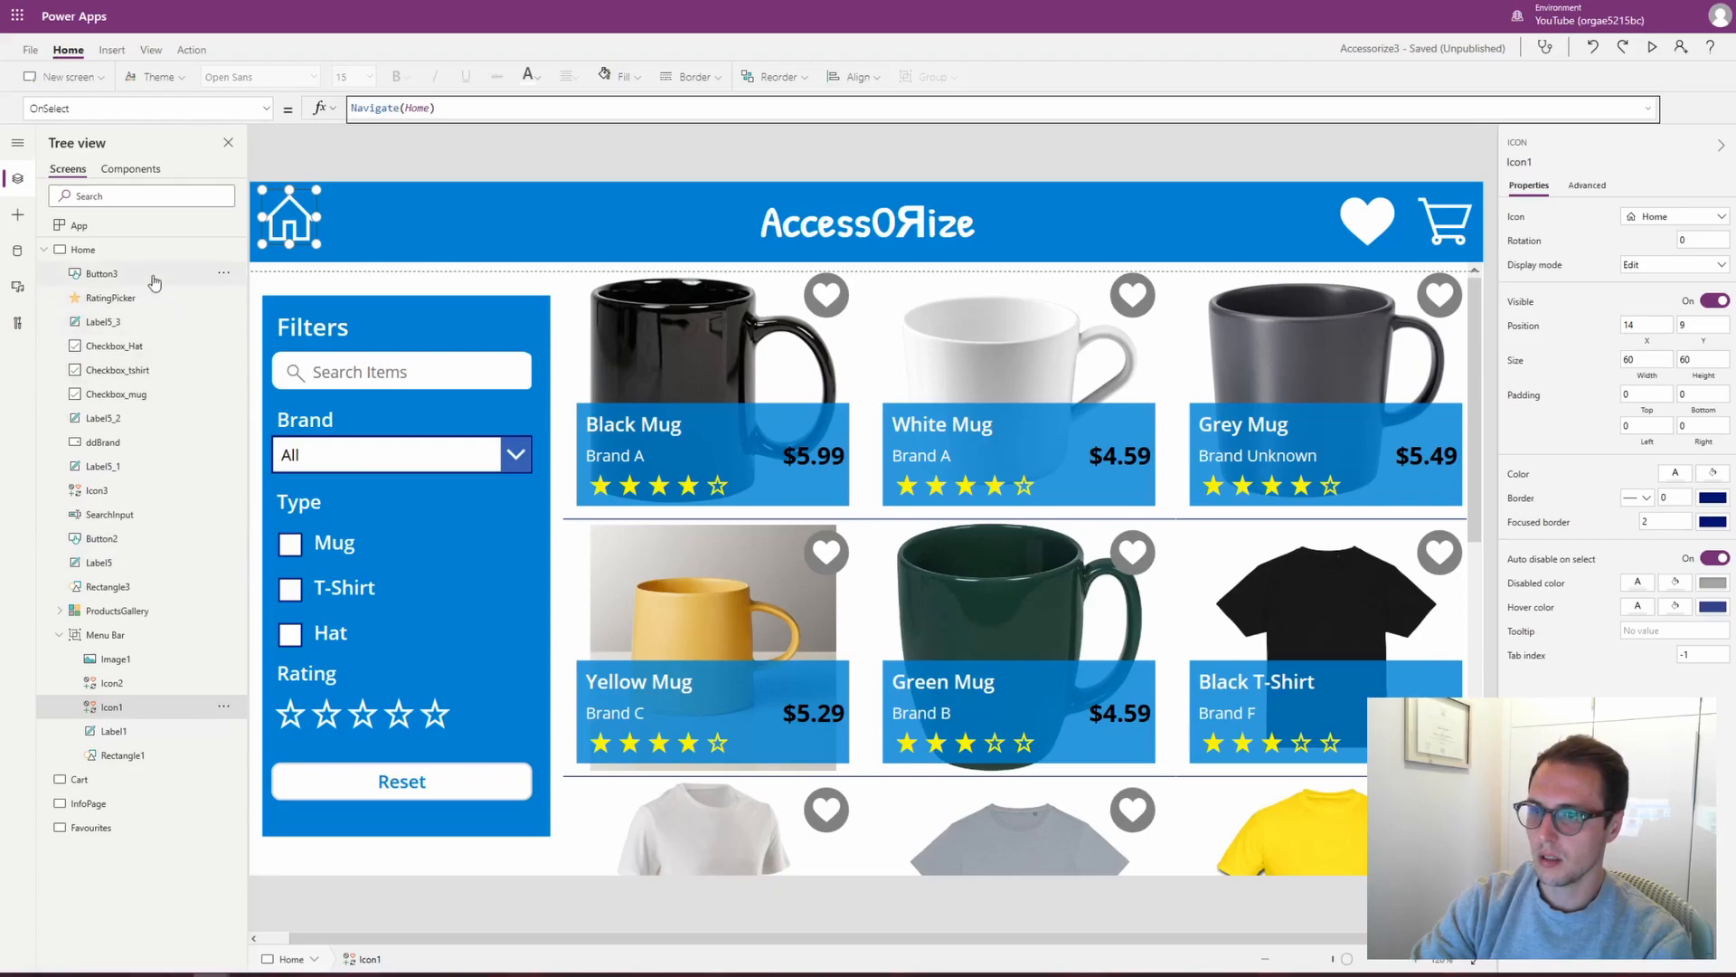
# Copy the Menu Bar group from the Home screen and paste it onto the Cart screen
pyautogui.click(90, 641)
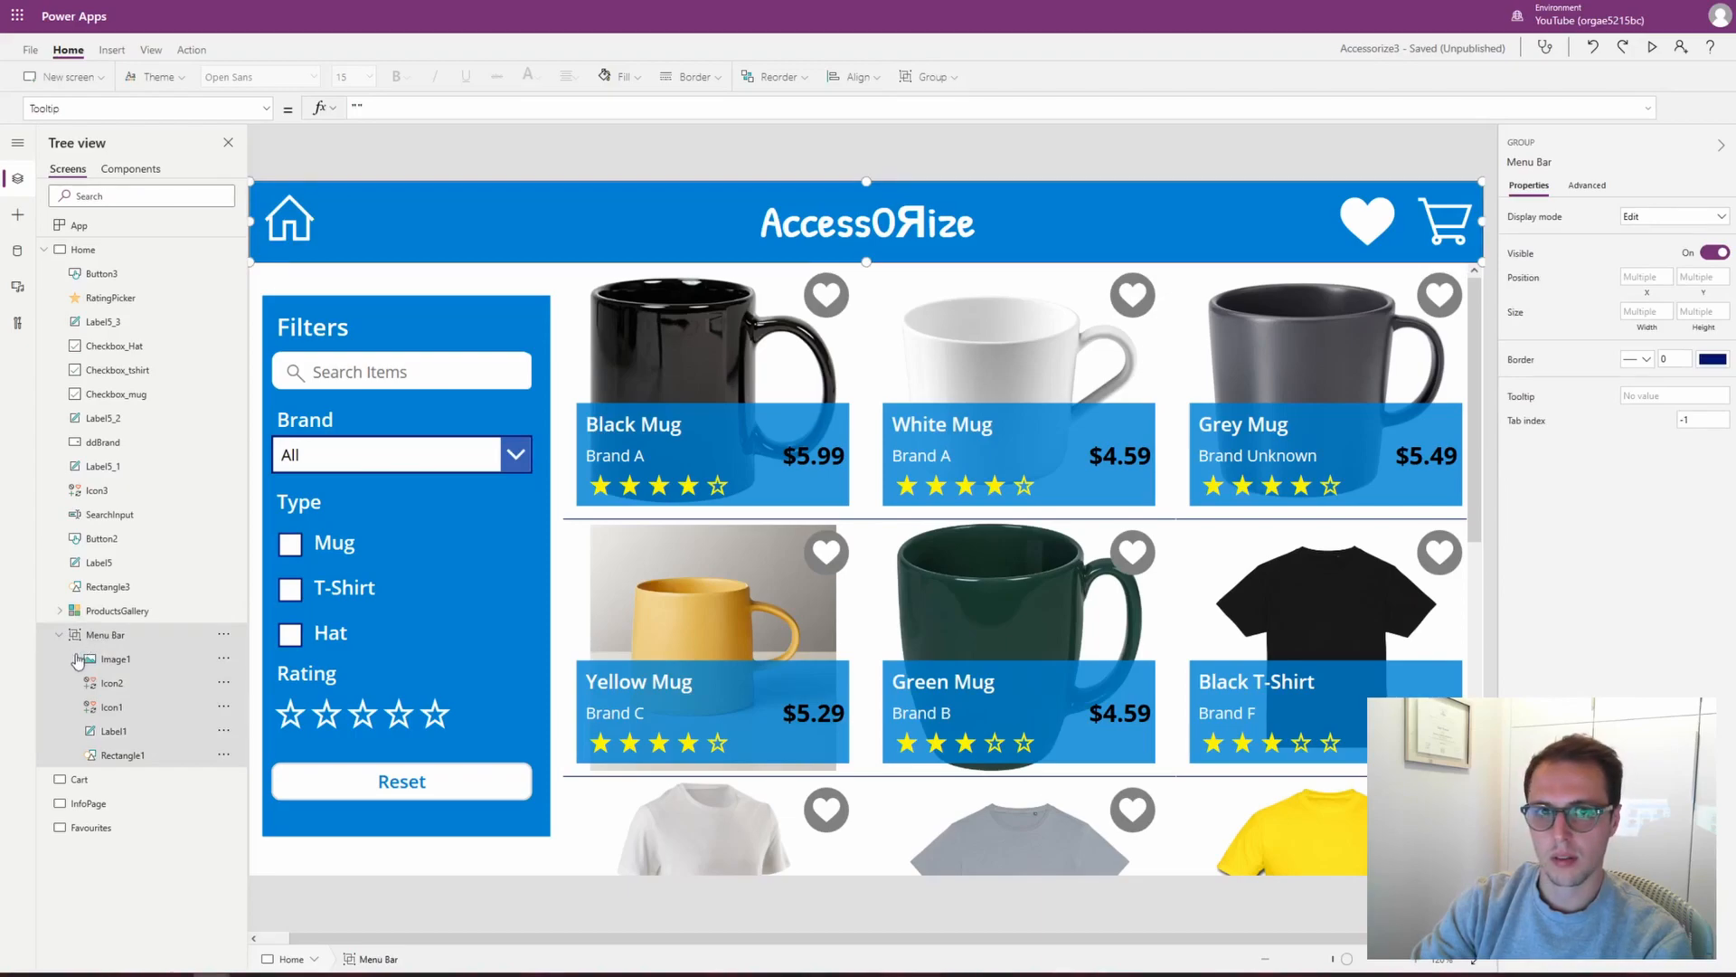
pyautogui.click(224, 636)
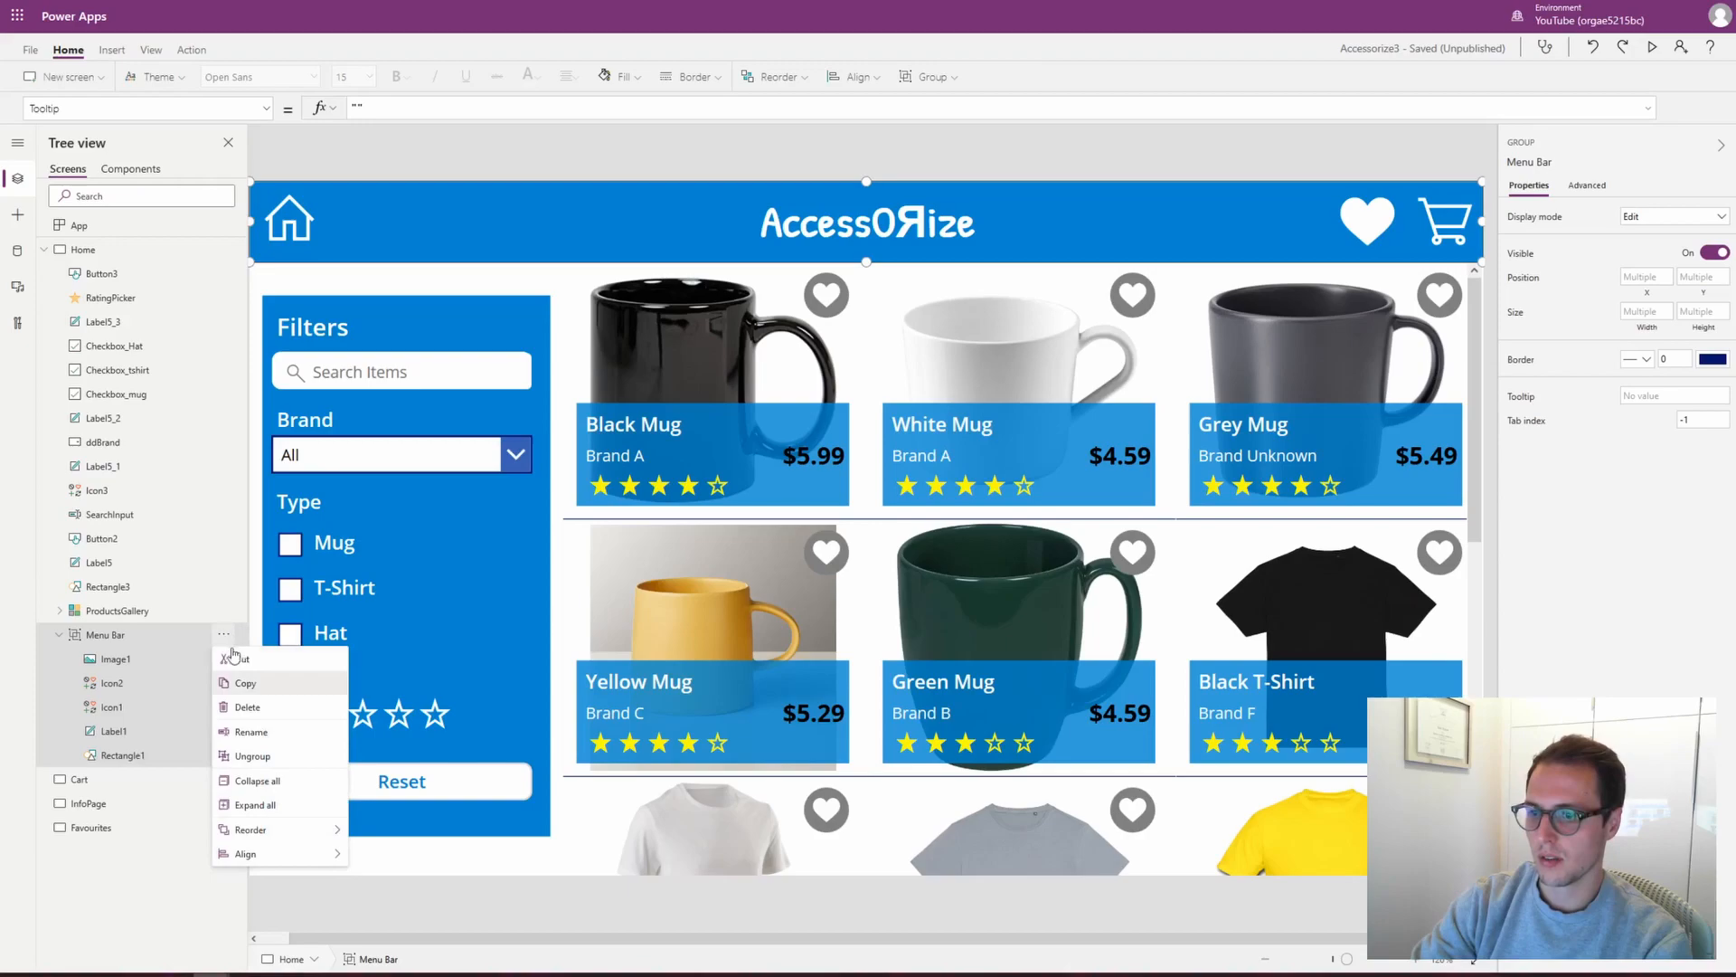
pyautogui.click(246, 685)
pyautogui.click(243, 693)
pyautogui.click(223, 636)
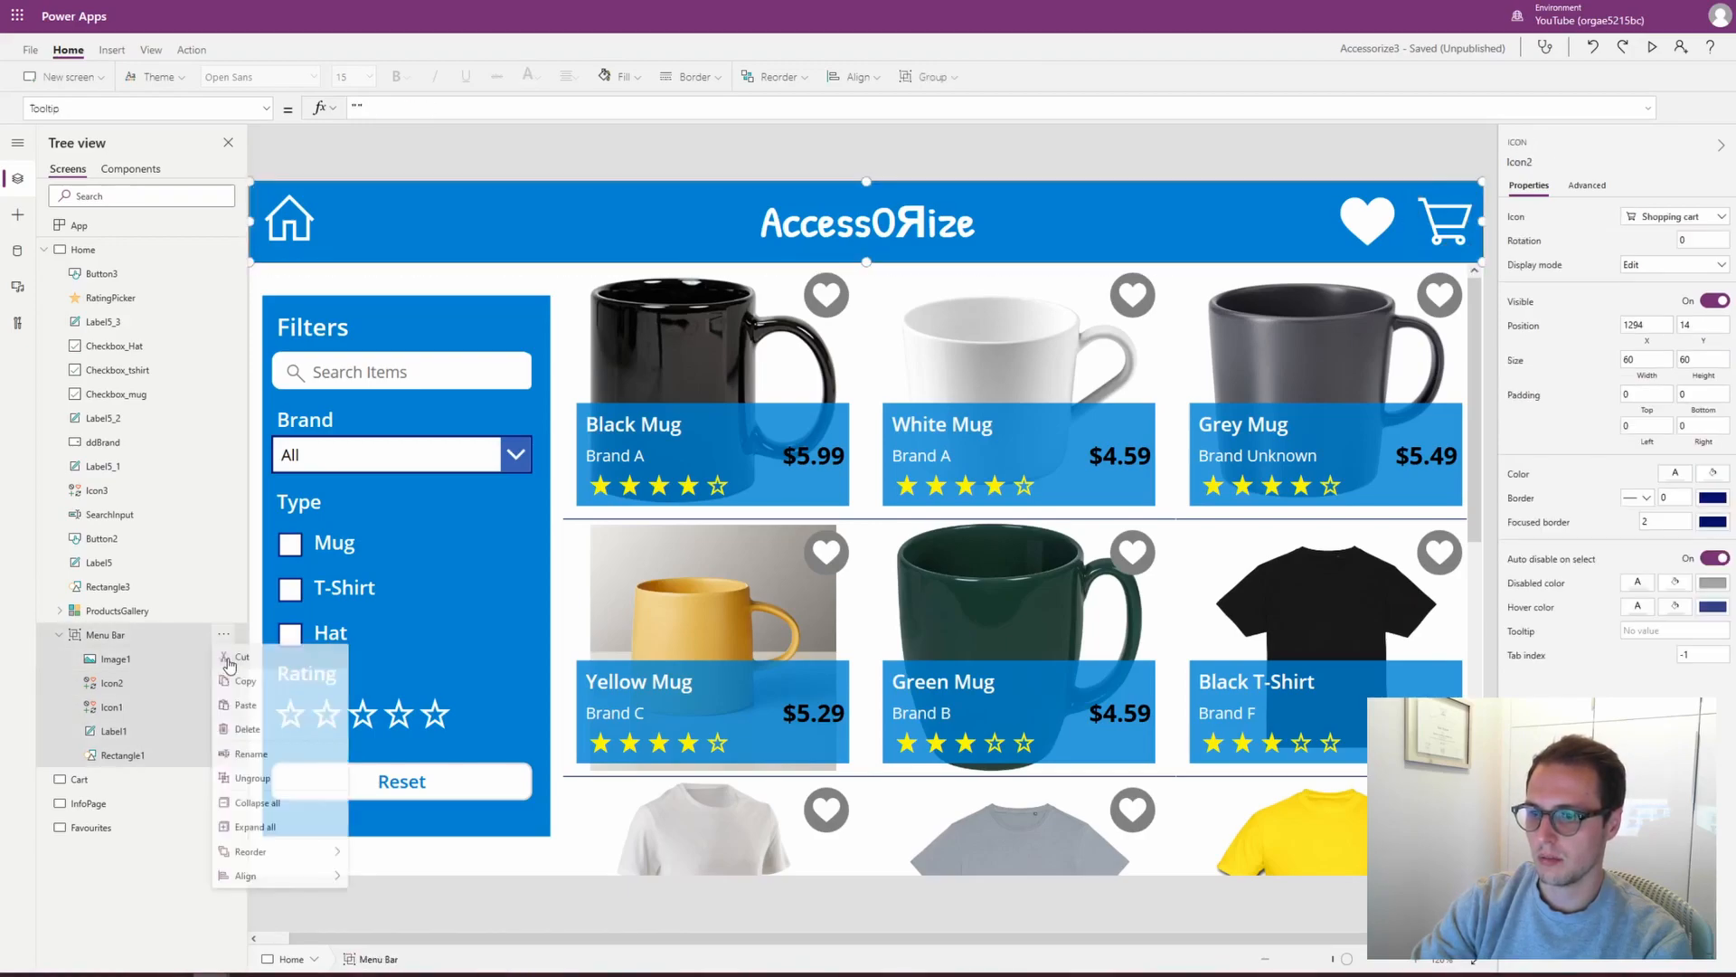
pyautogui.click(257, 691)
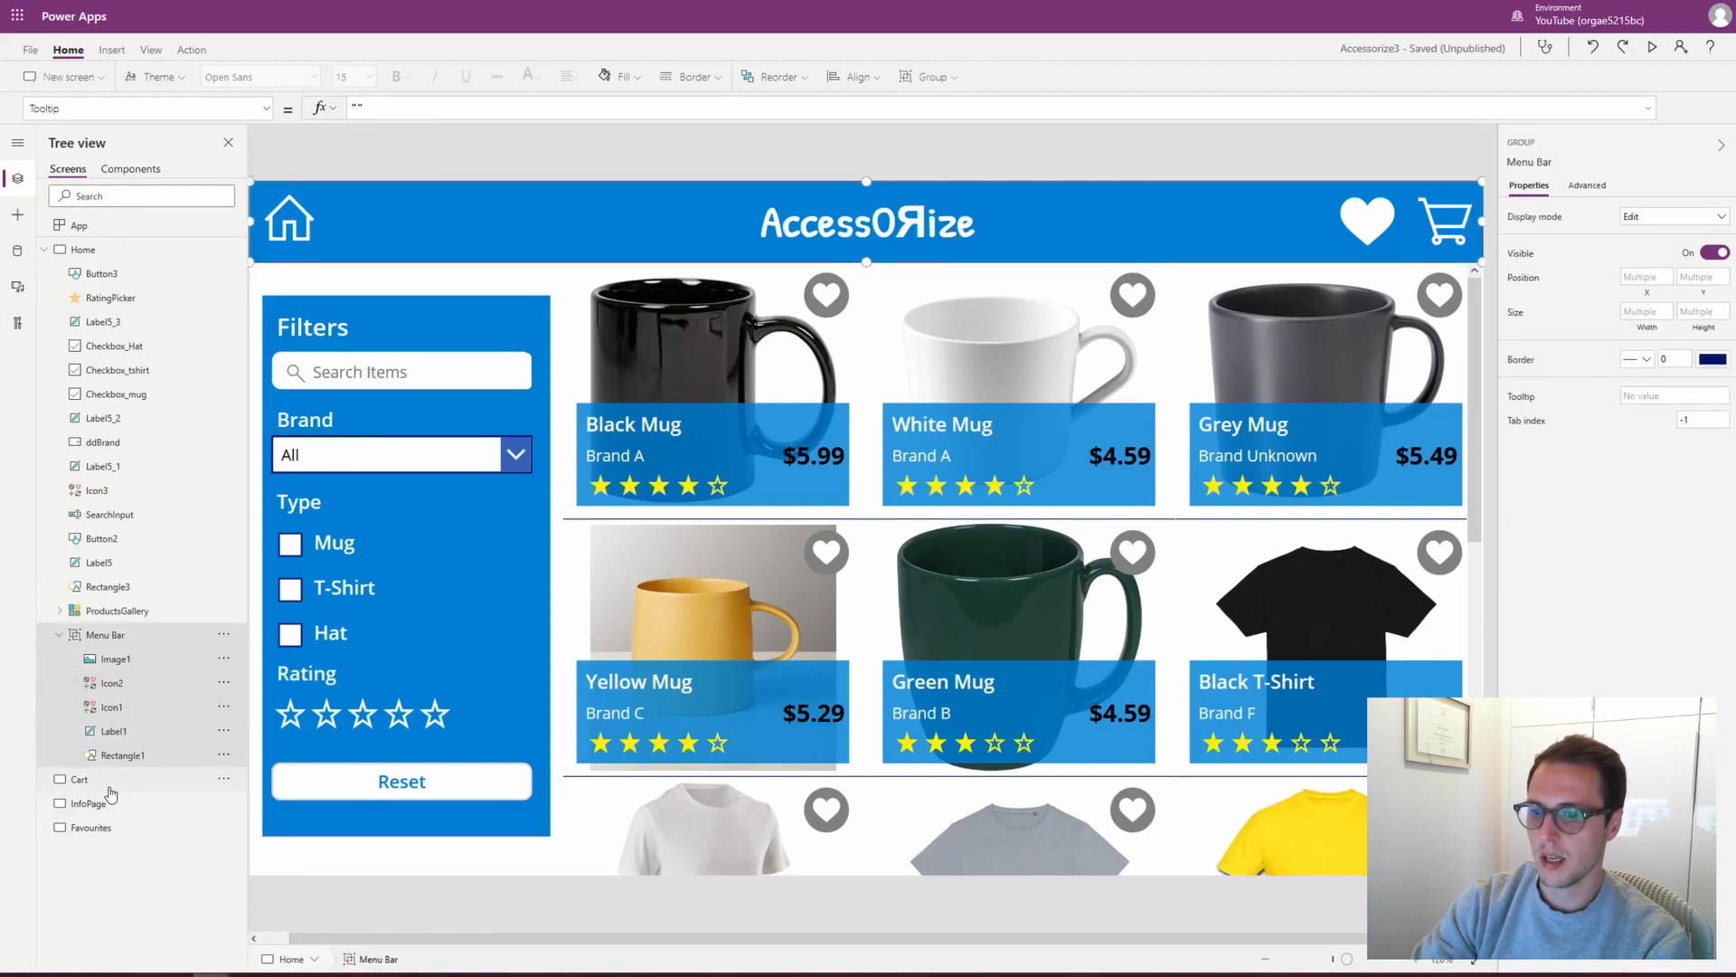
pyautogui.click(91, 778)
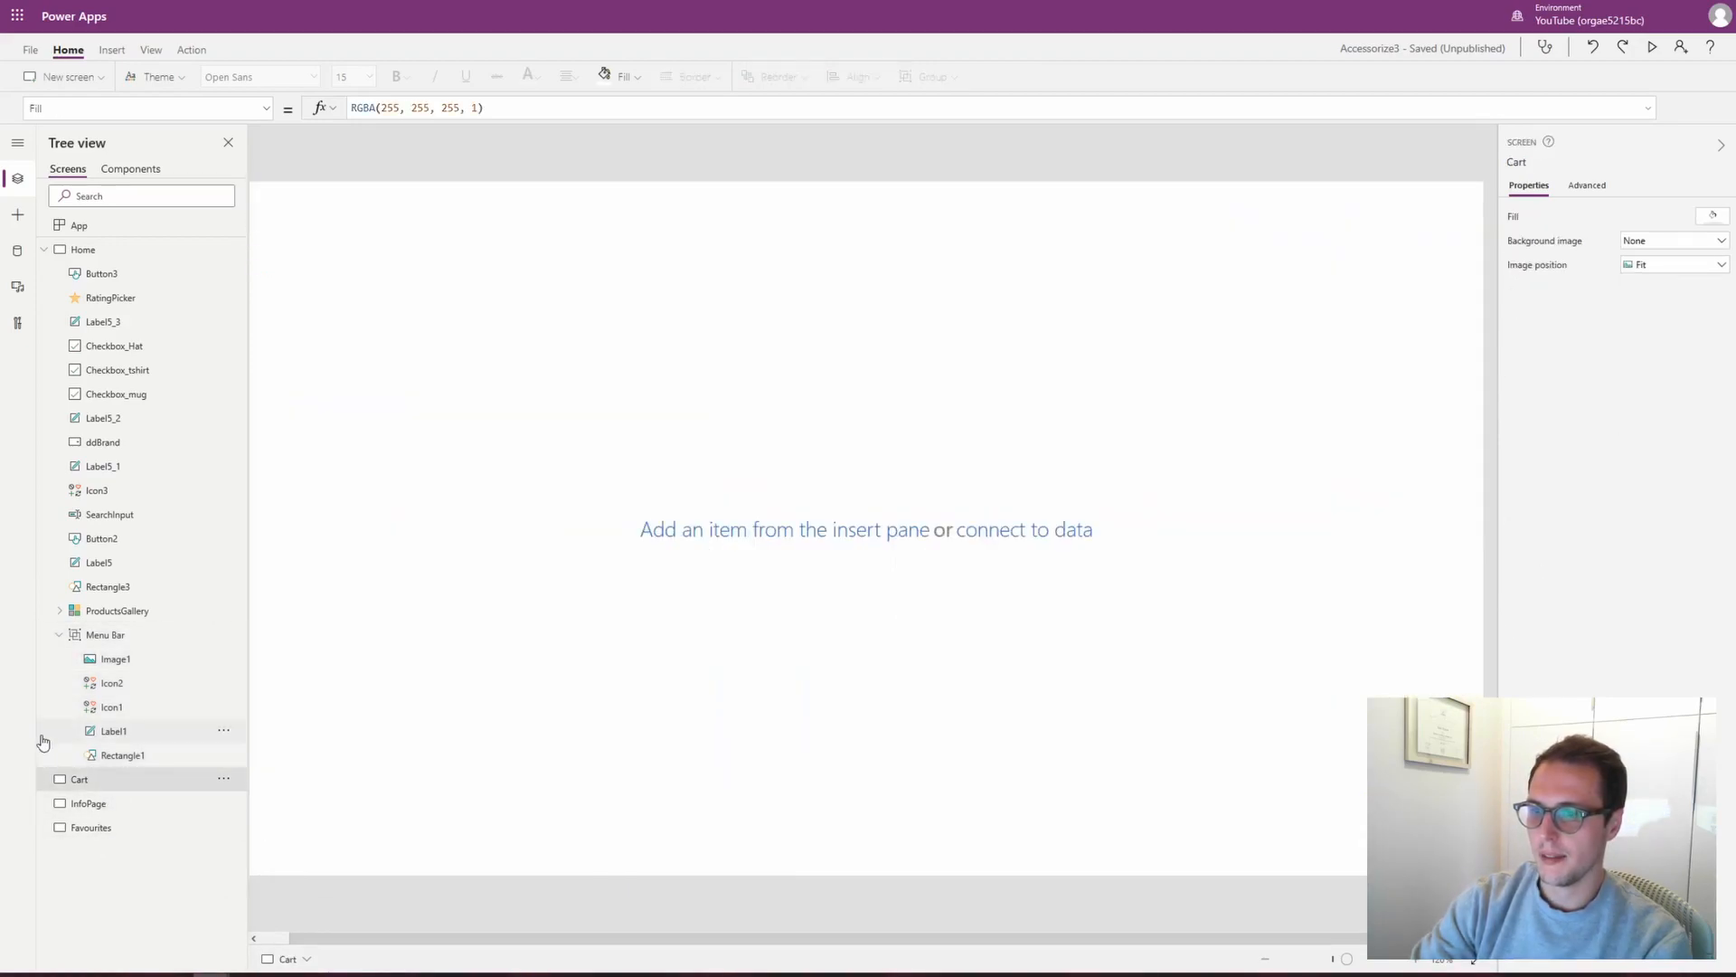
pyautogui.rightClick(157, 781)
pyautogui.click(211, 845)
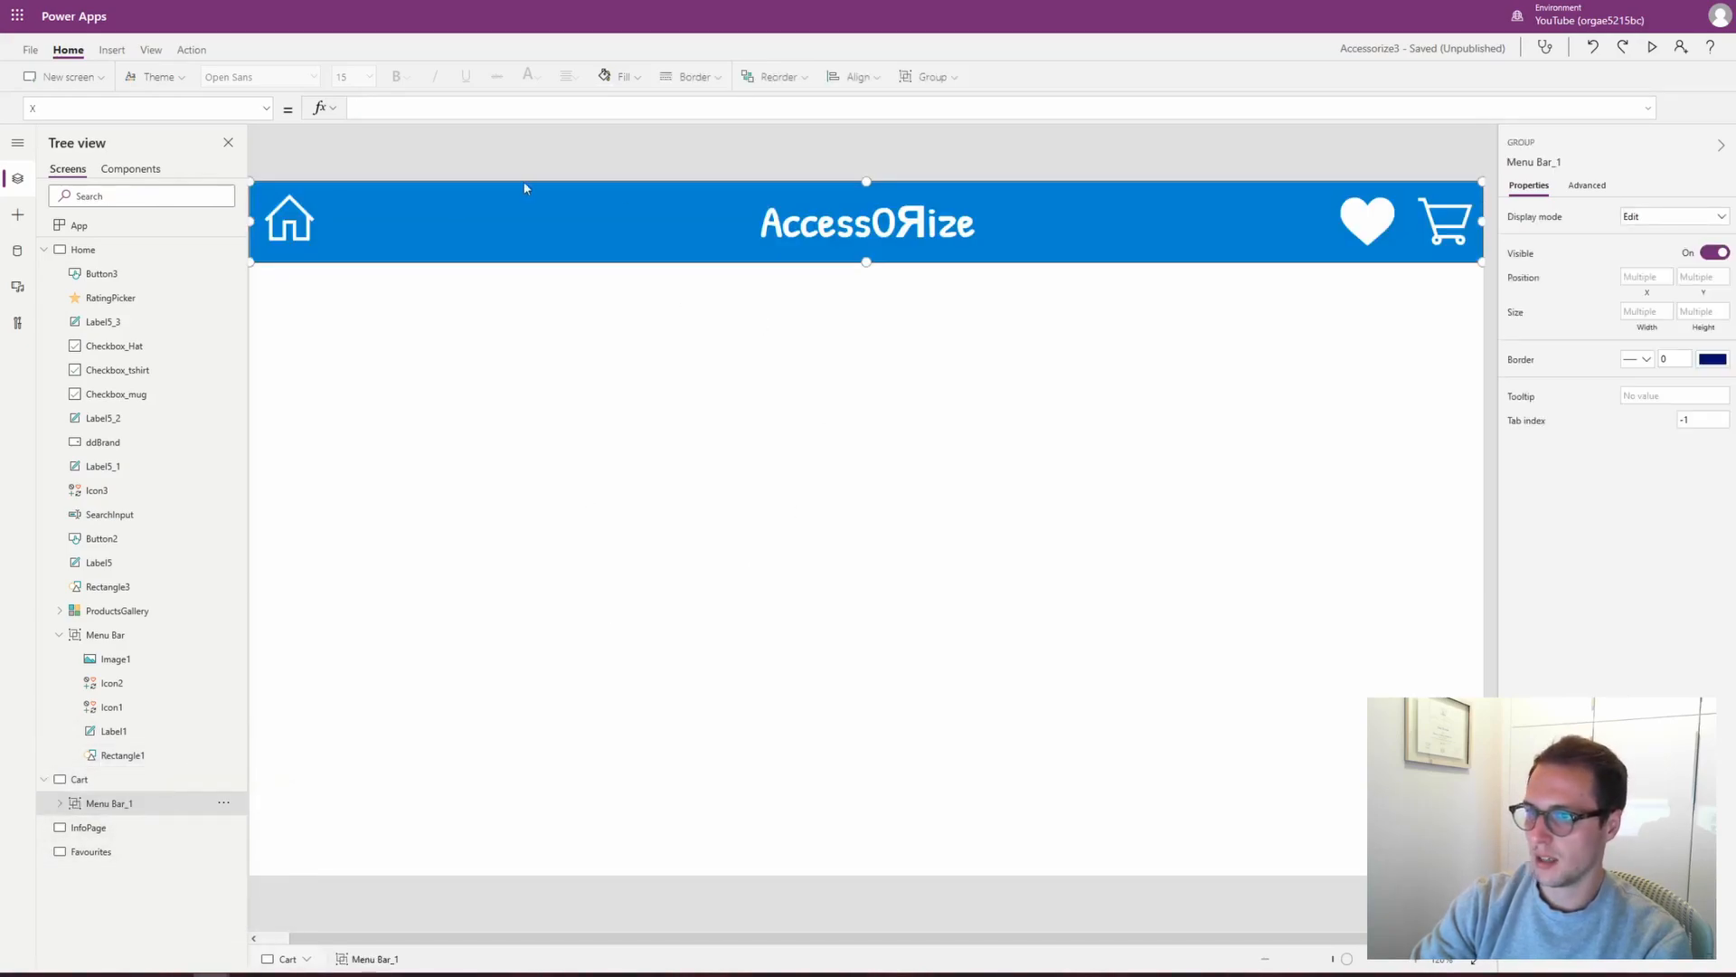
# Paste the copied Menu Bar group onto the InfoPage screen
pyautogui.click(126, 828)
pyautogui.rightClick(132, 830)
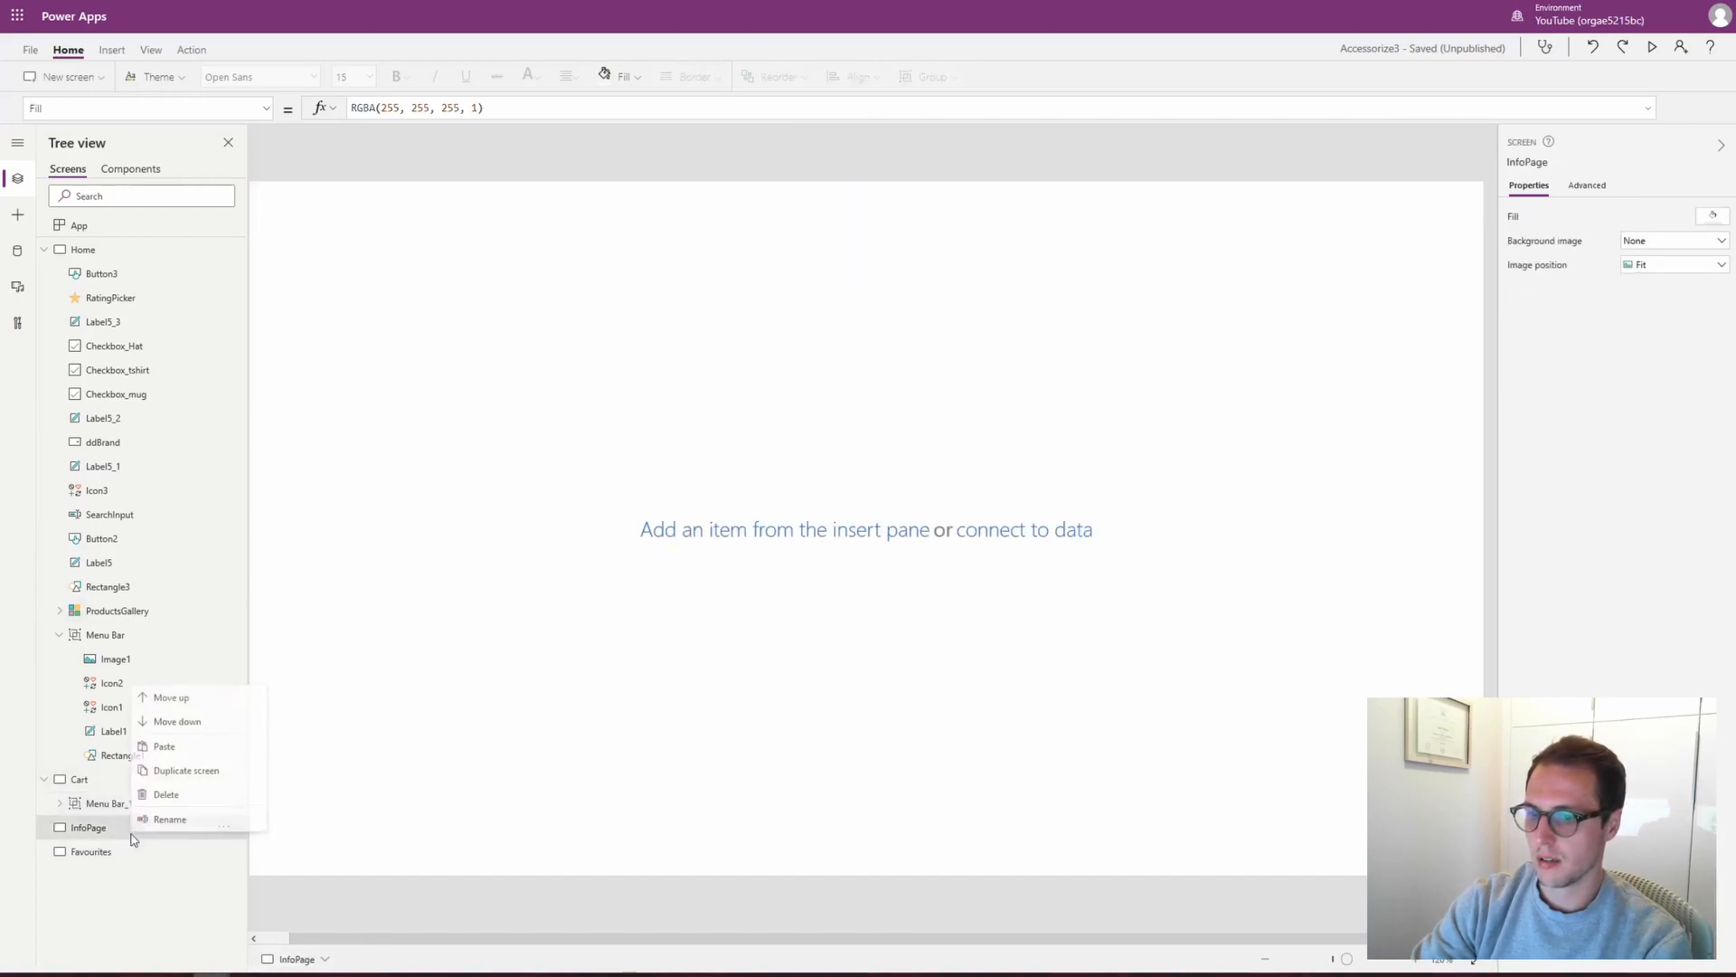
pyautogui.click(171, 743)
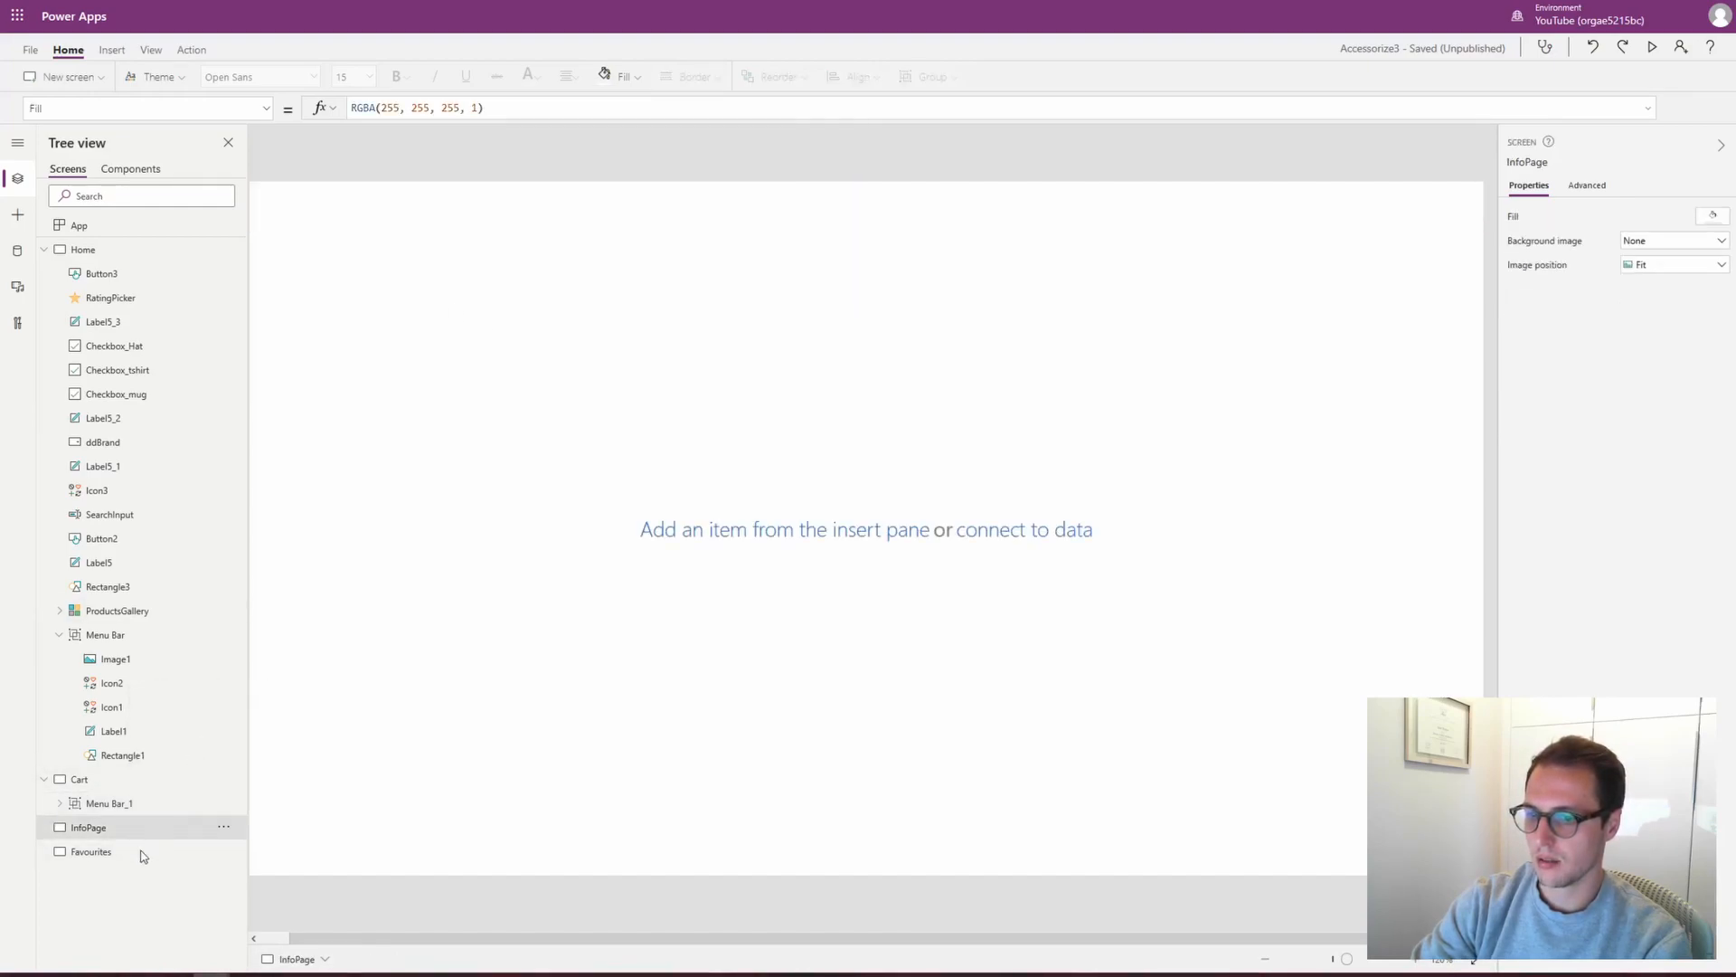
# Paste the copied Menu Bar group onto the Favourites screen
pyautogui.click(115, 877)
pyautogui.rightClick(115, 878)
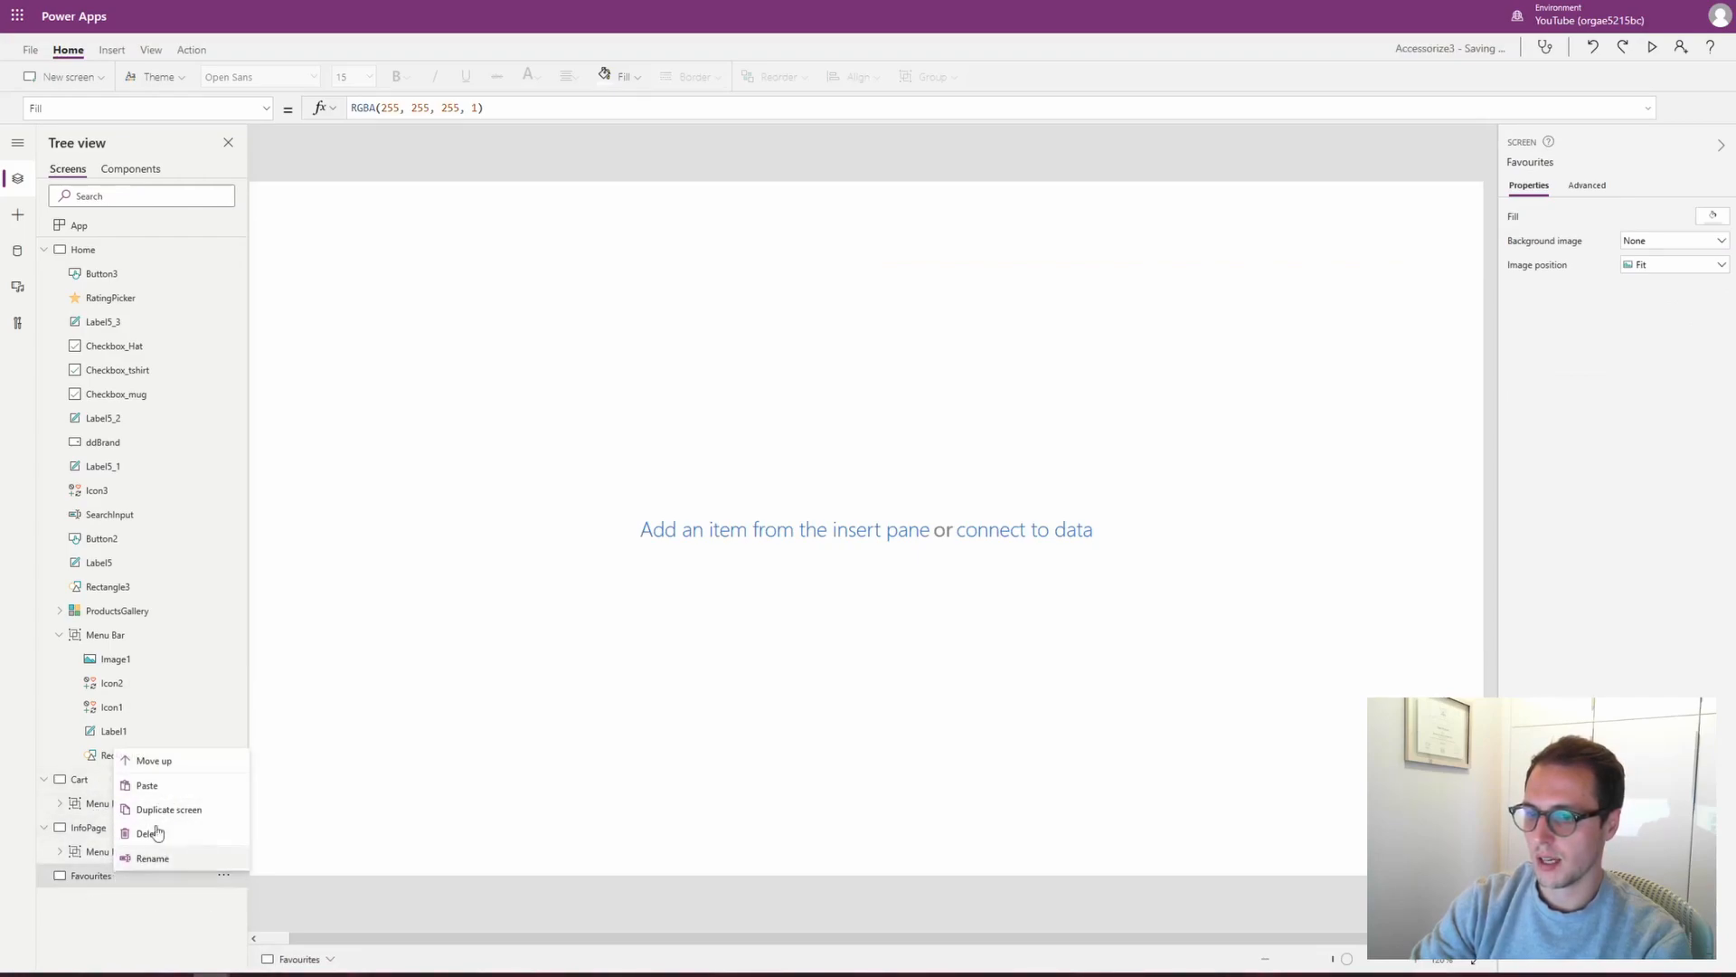
pyautogui.click(152, 785)
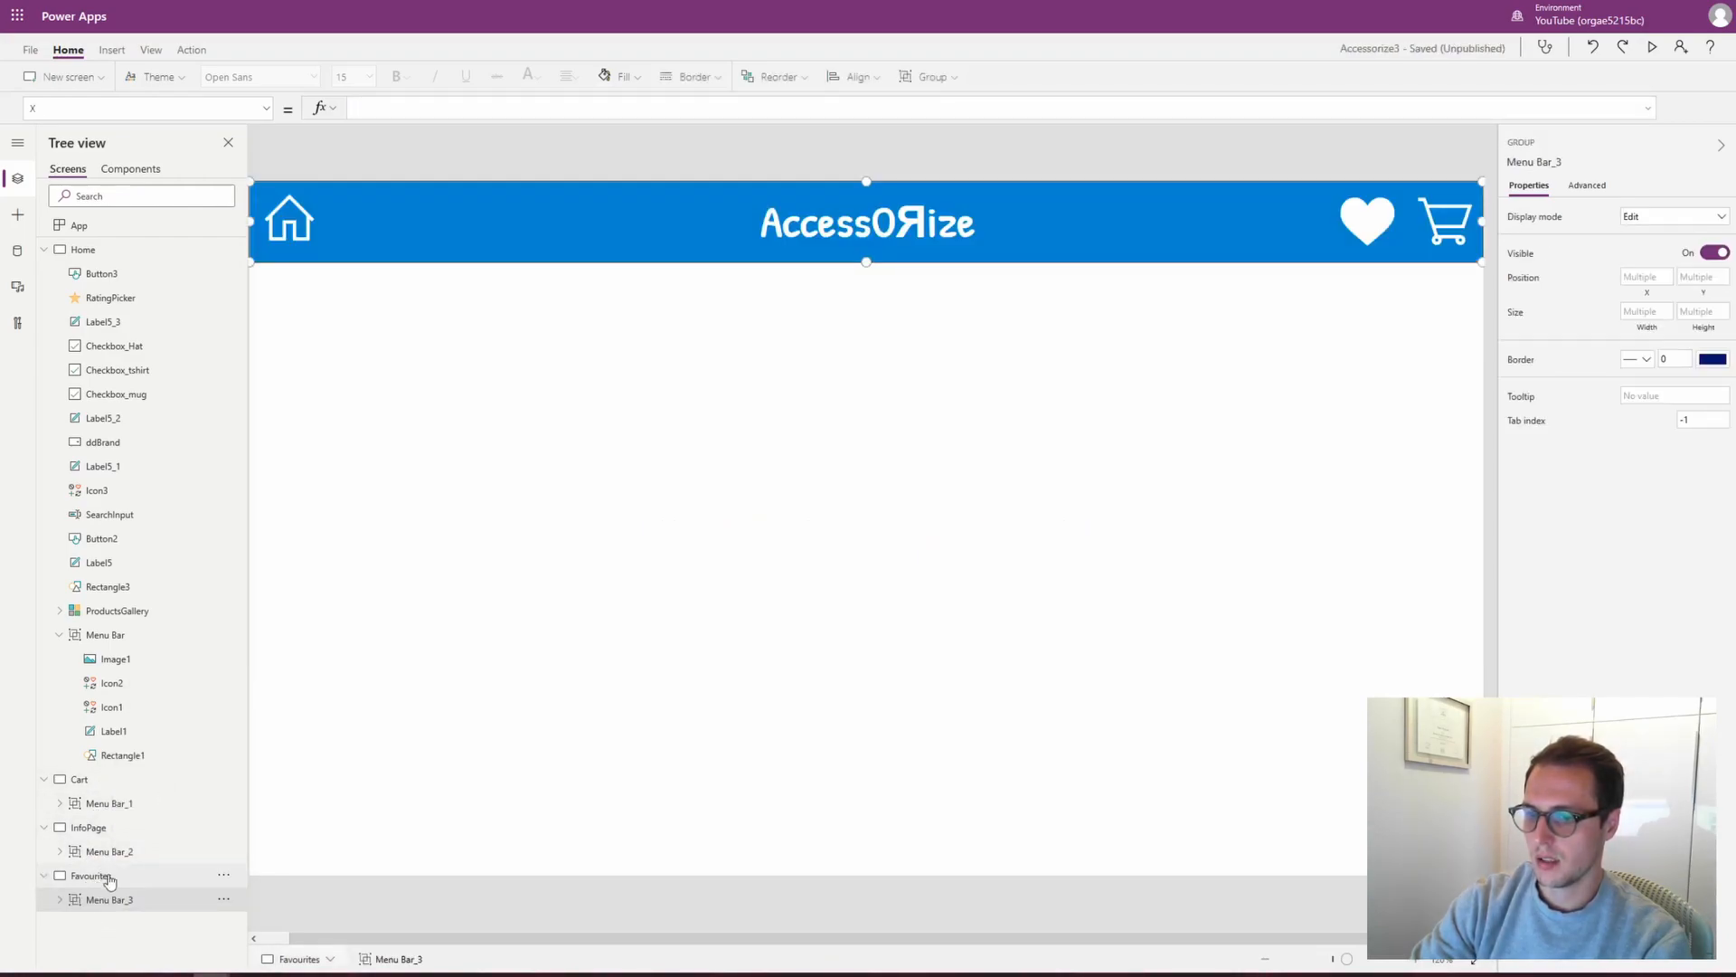
pyautogui.doubleClick(148, 899)
pyautogui.click(148, 900)
pyautogui.press('Return')
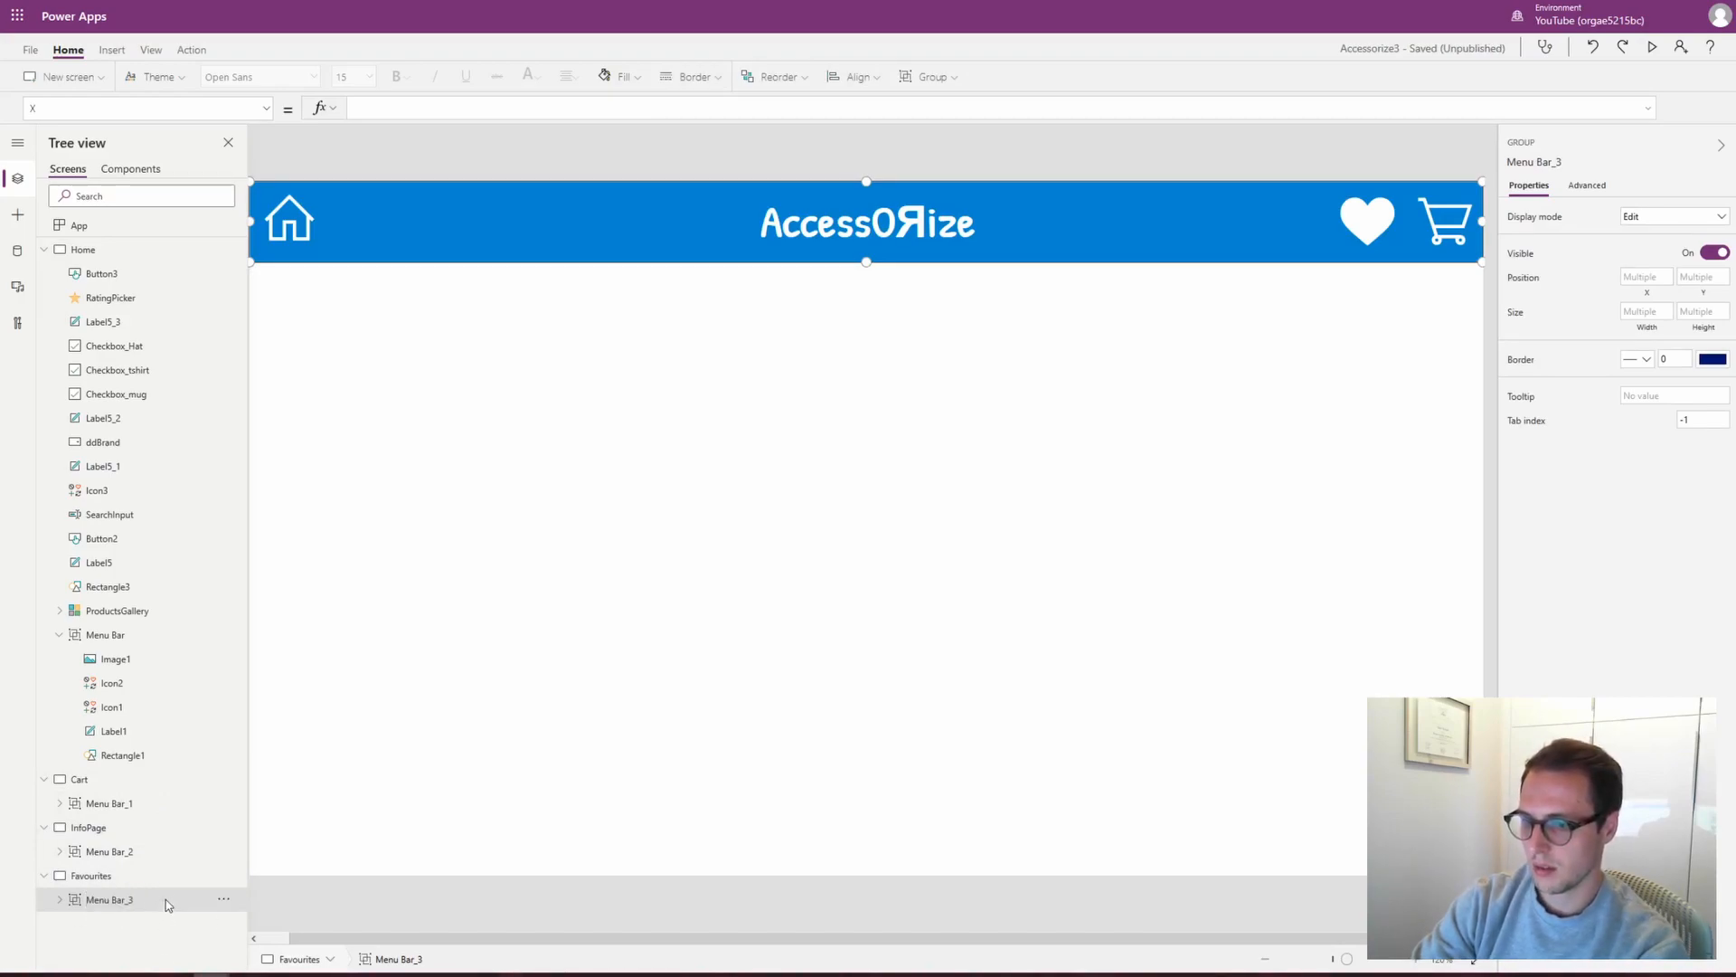
pyautogui.click(1004, 532)
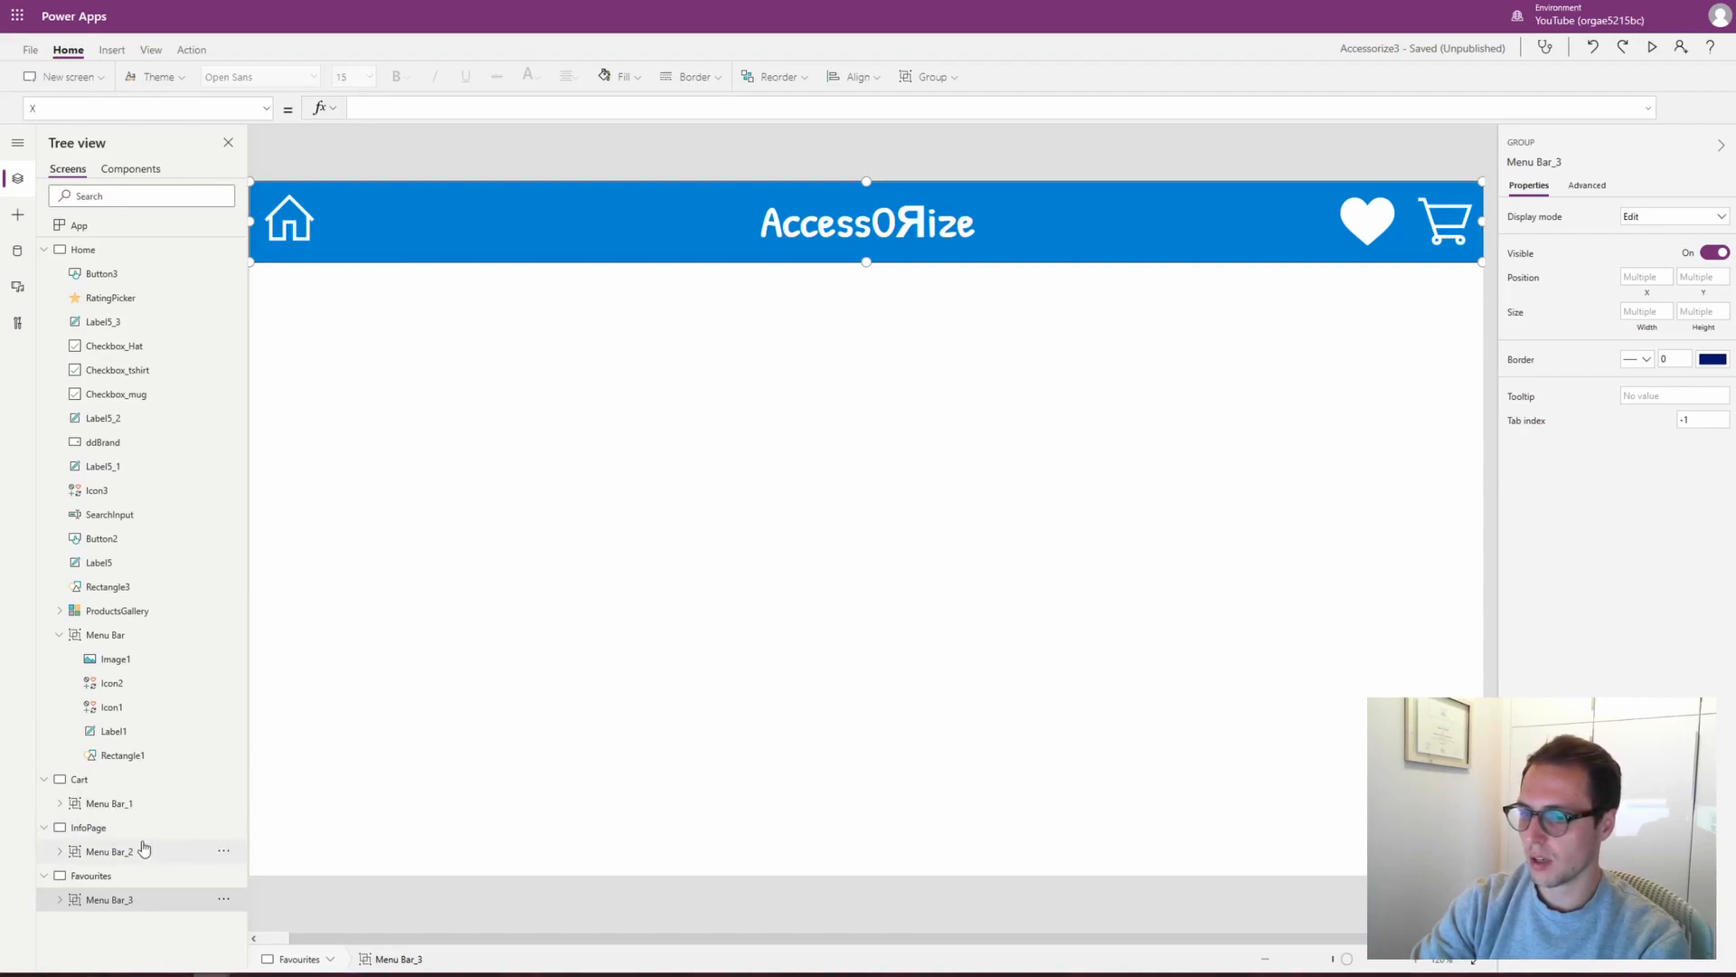
pyautogui.click(659, 651)
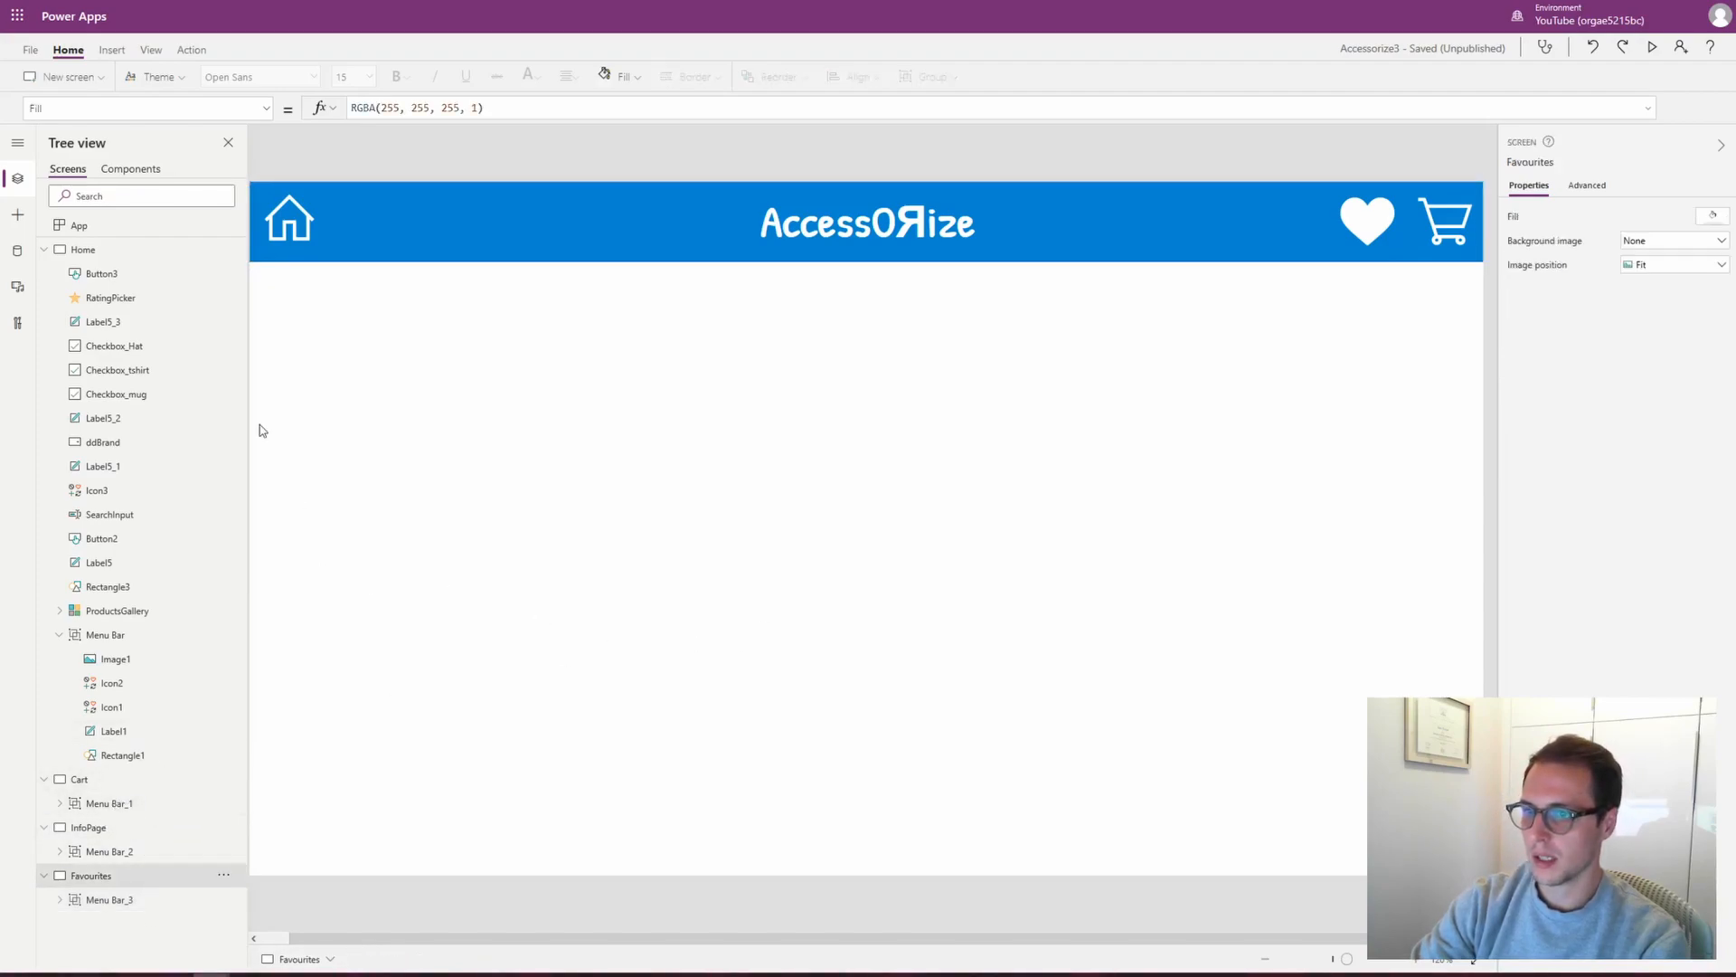
# Save the Accessorize3 app without a version note and return to the editor
pyautogui.click(30, 51)
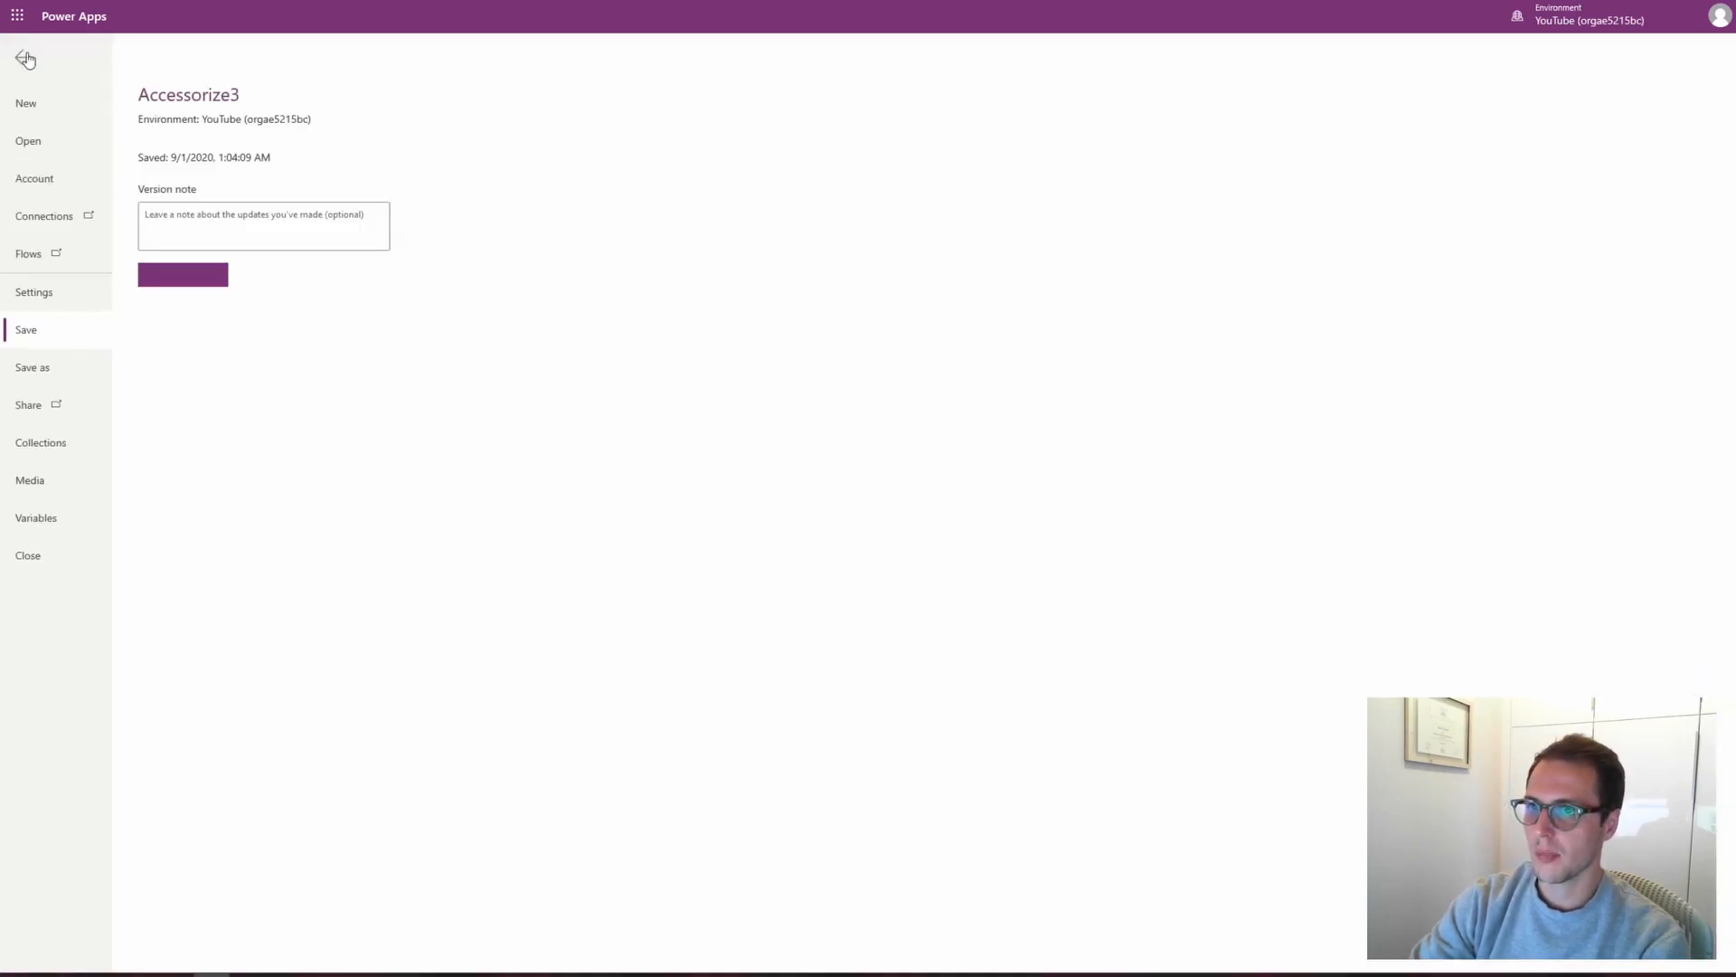
pyautogui.click(161, 276)
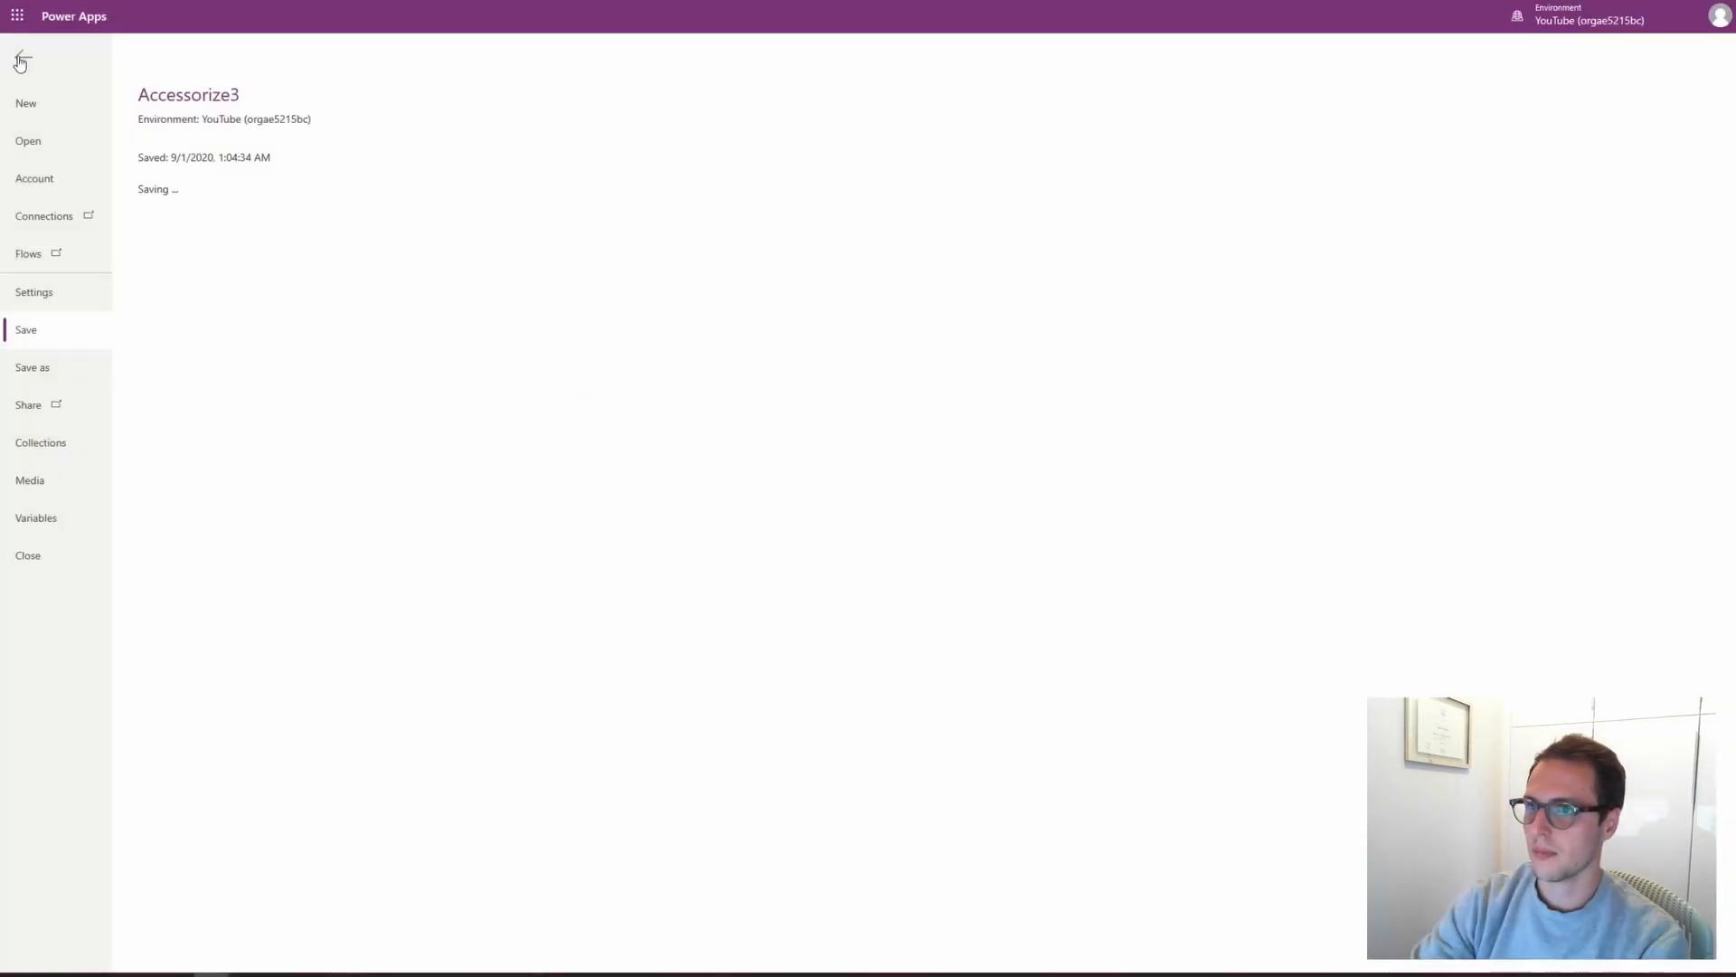
pyautogui.click(20, 57)
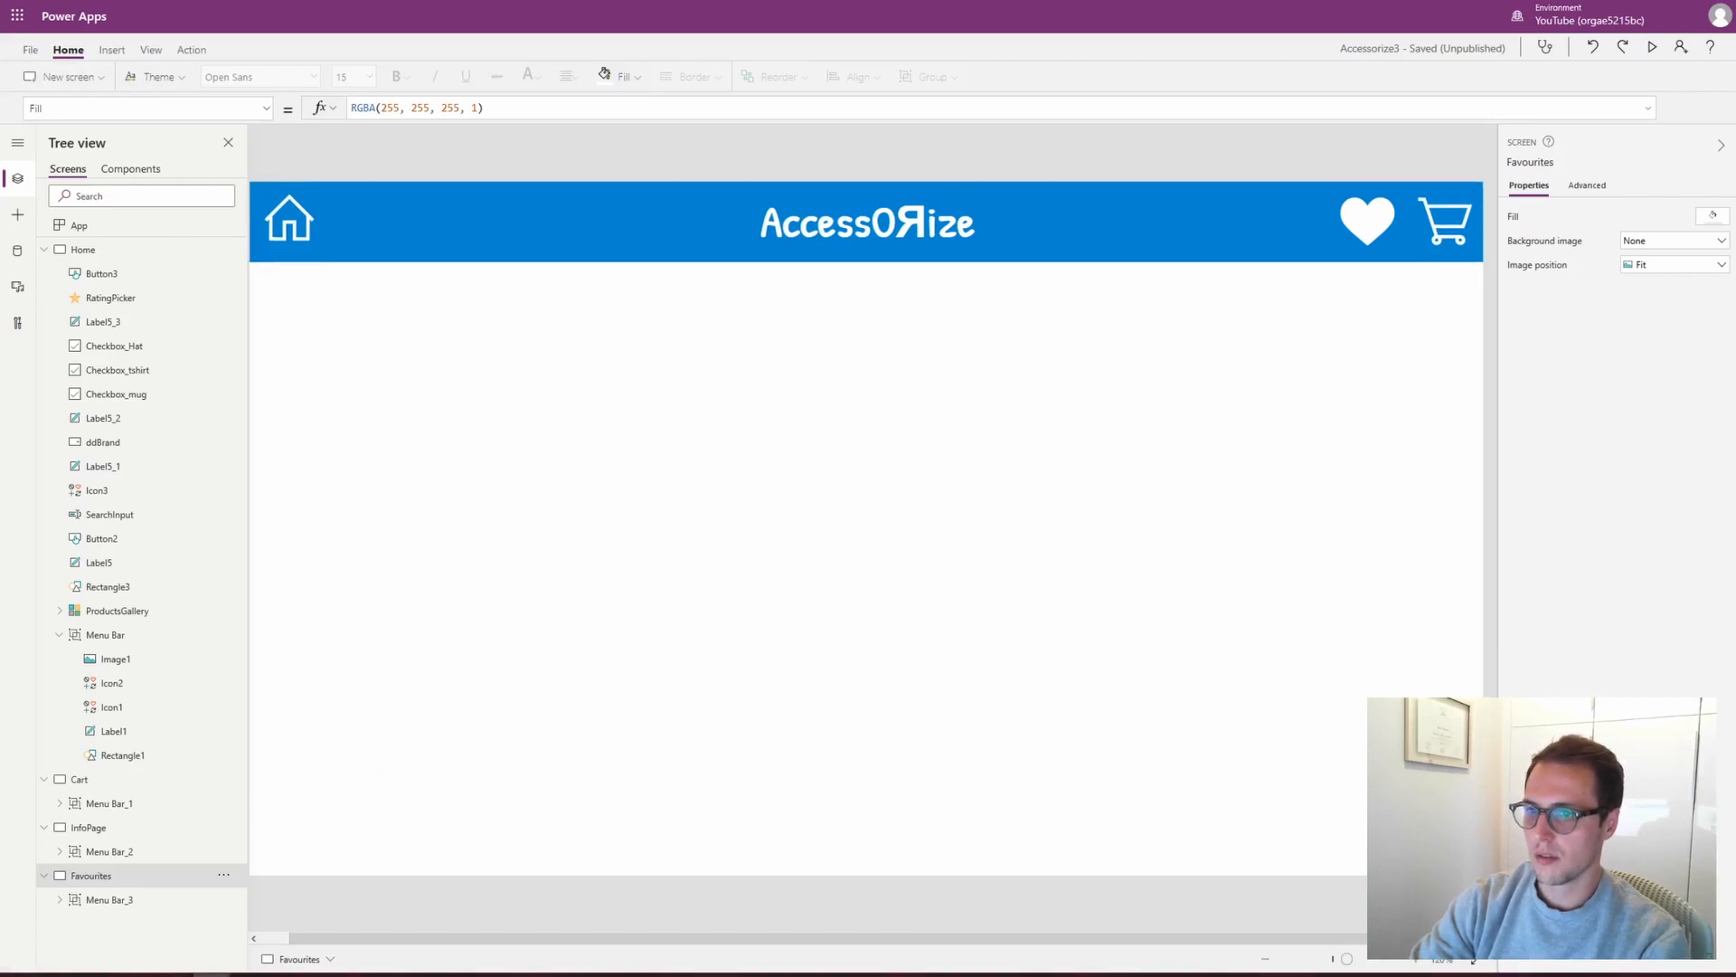
# Search the insertable controls for image and place an Image control on the InfoPage screen below the menu bar
pyautogui.click(126, 828)
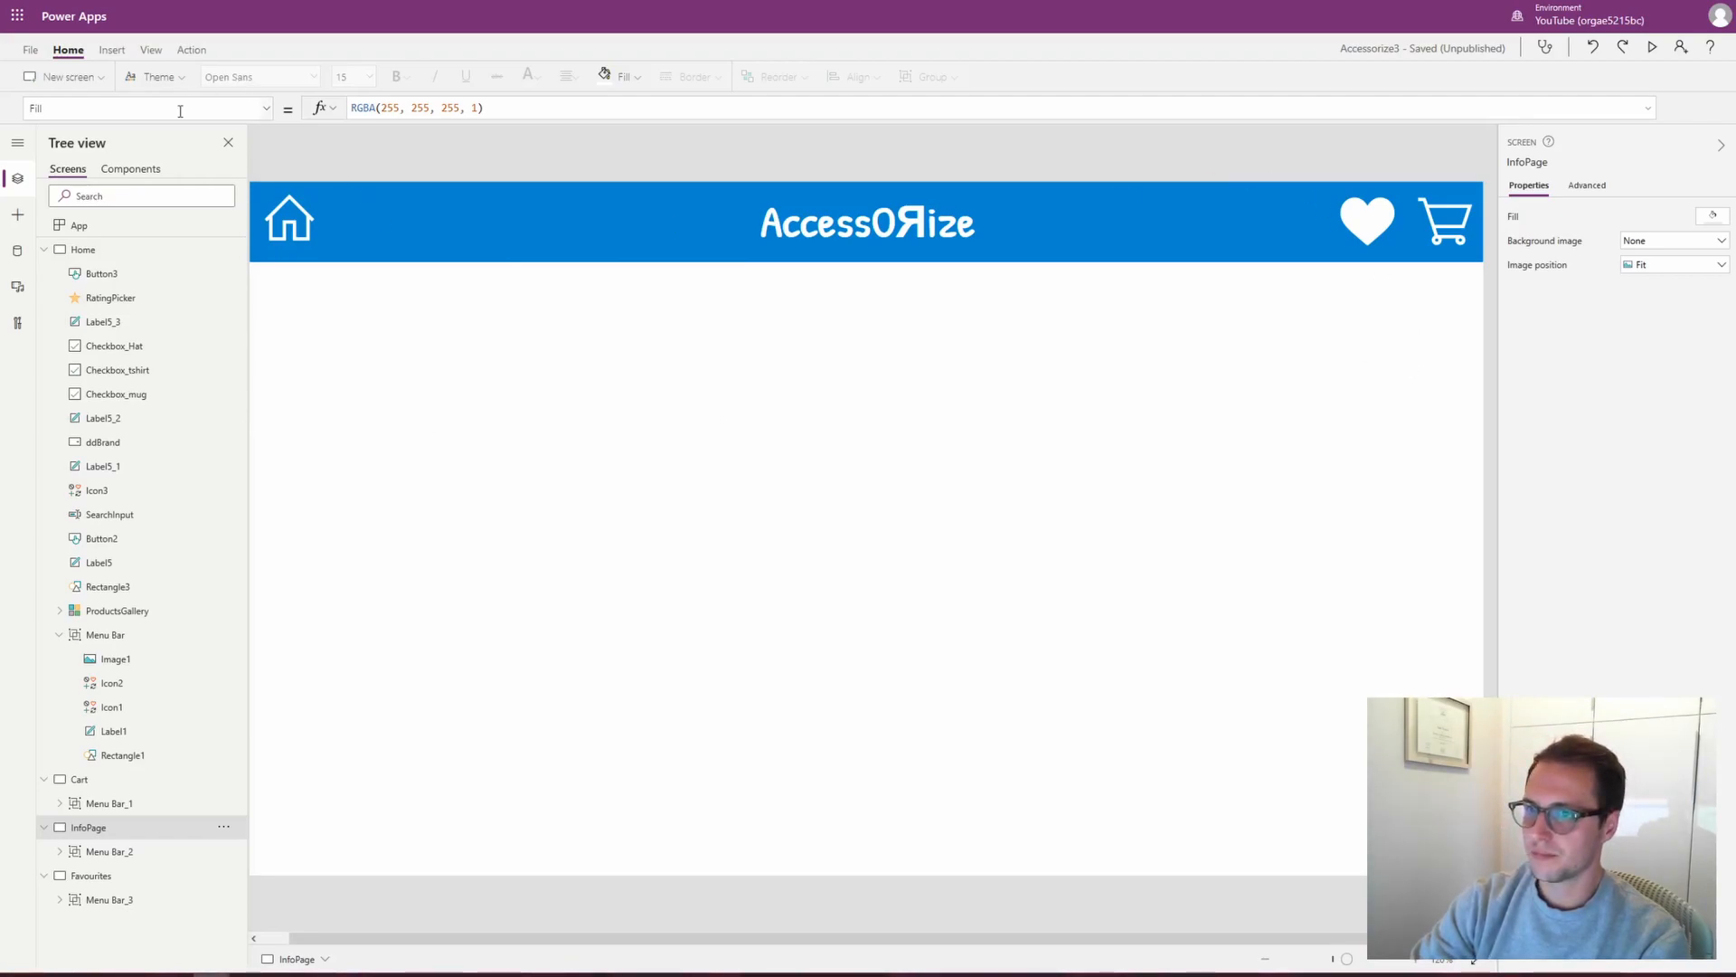
pyautogui.click(18, 214)
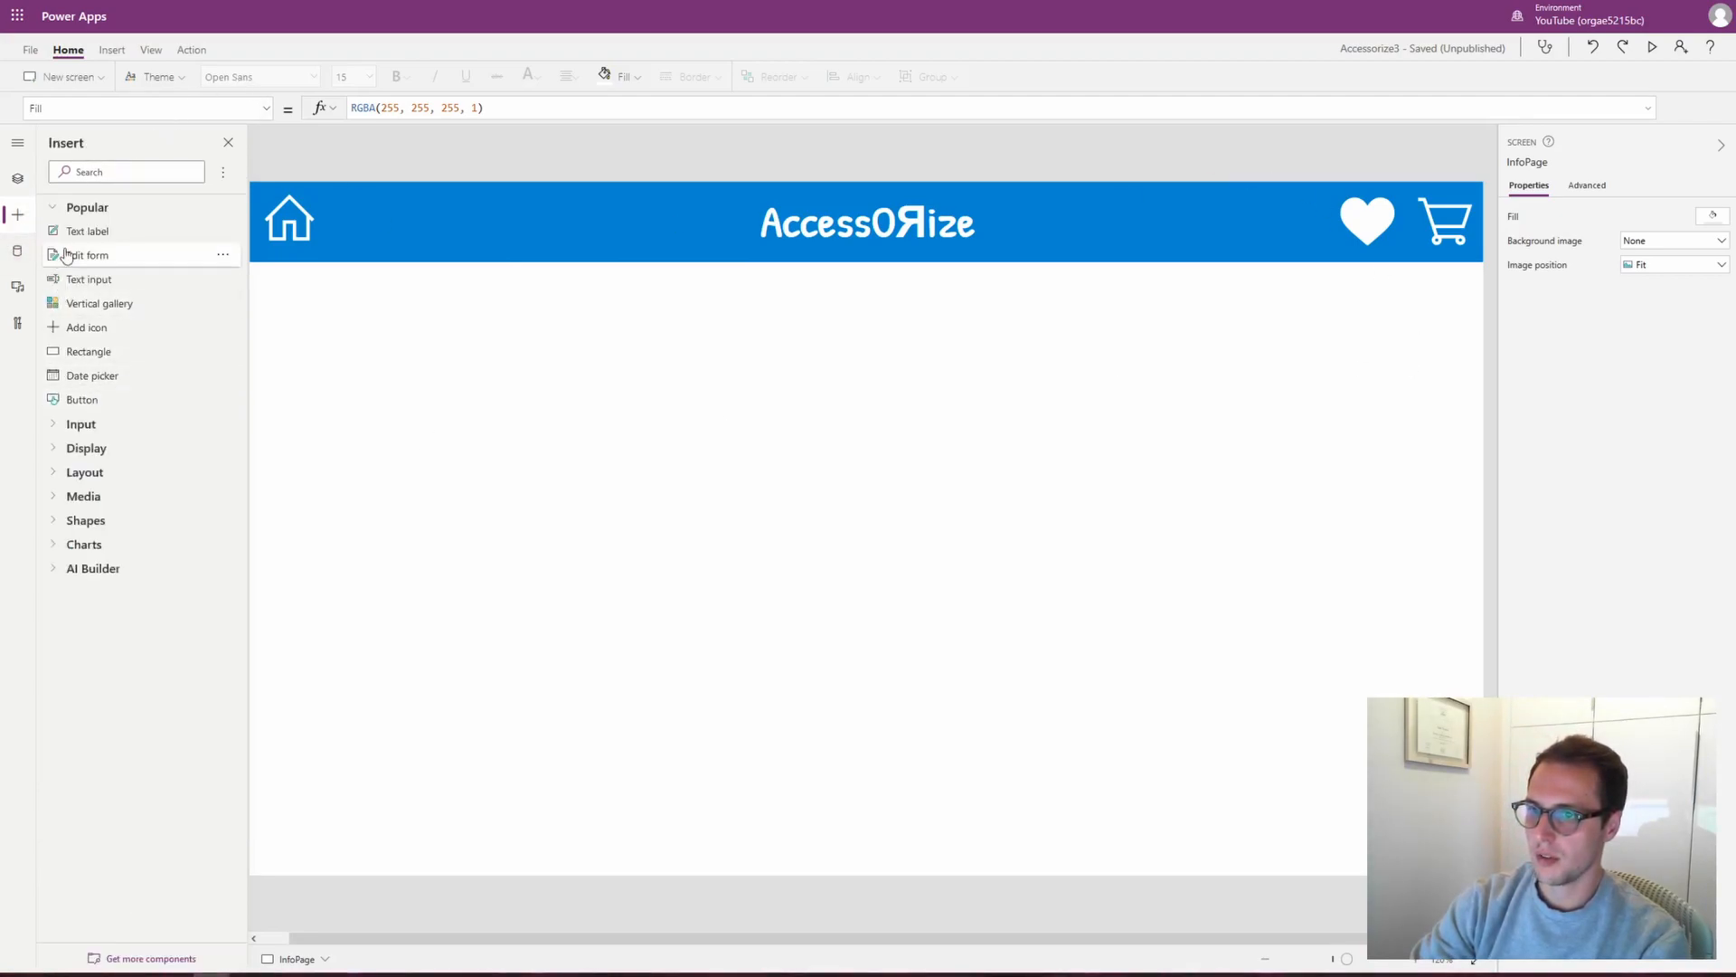
pyautogui.click(117, 173)
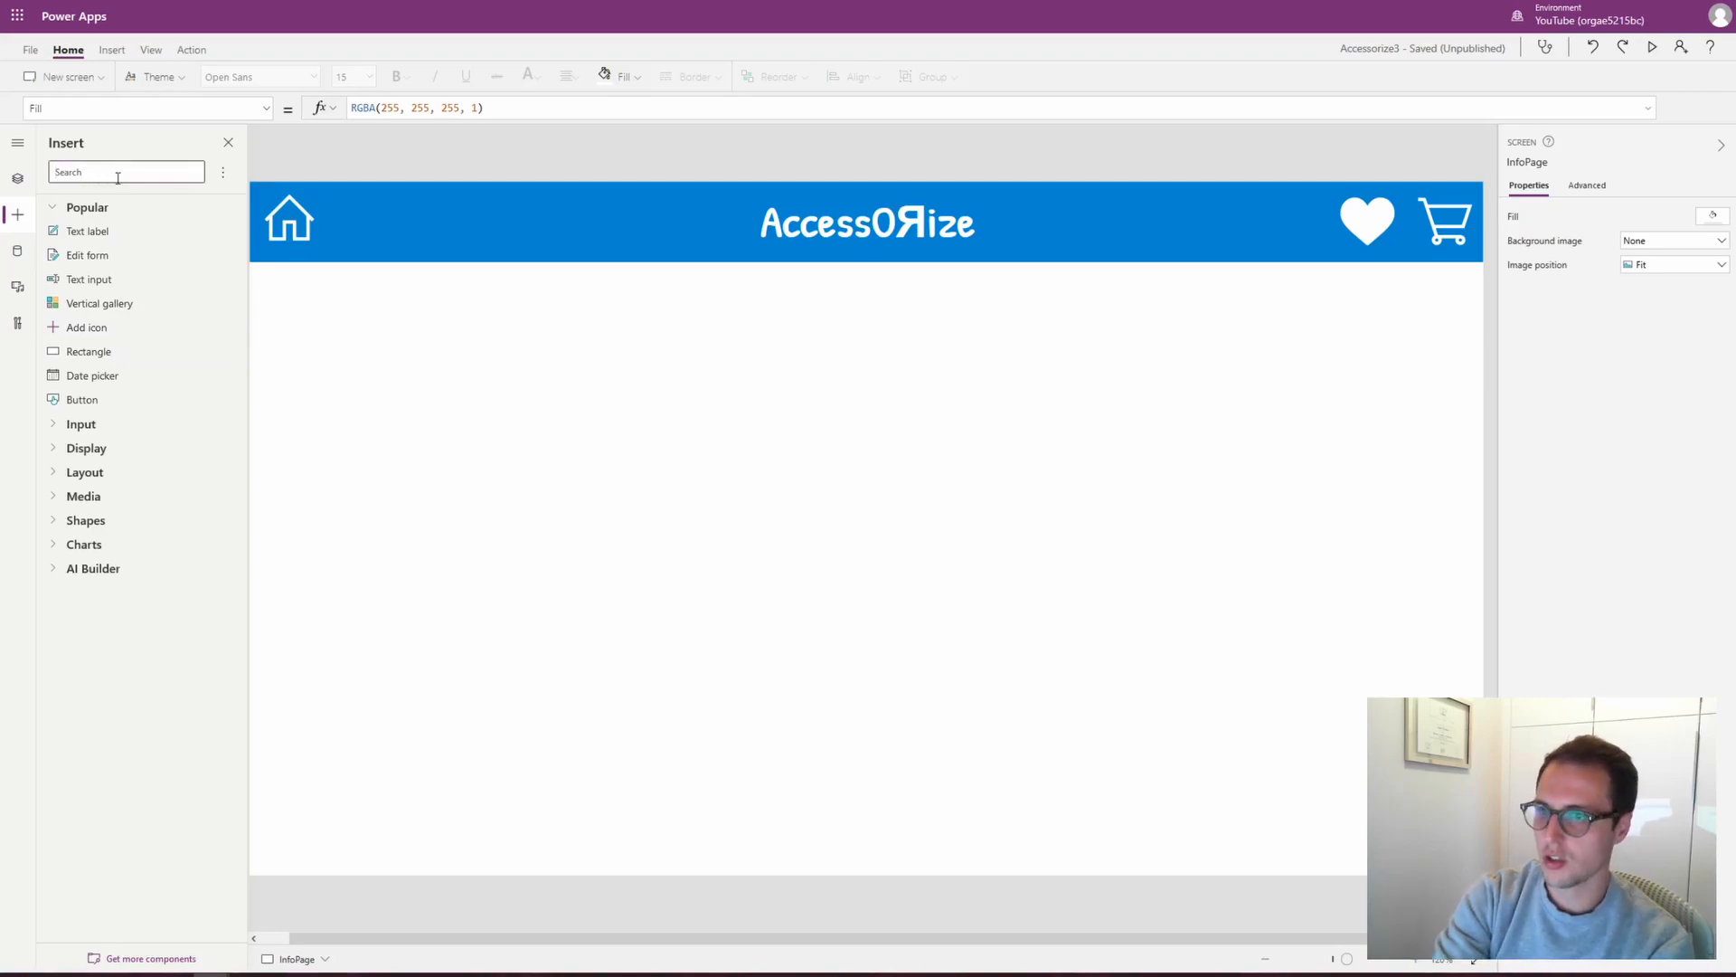
pyautogui.write('image')
pyautogui.moveTo(156, 224); pyautogui.dragTo(390, 541)
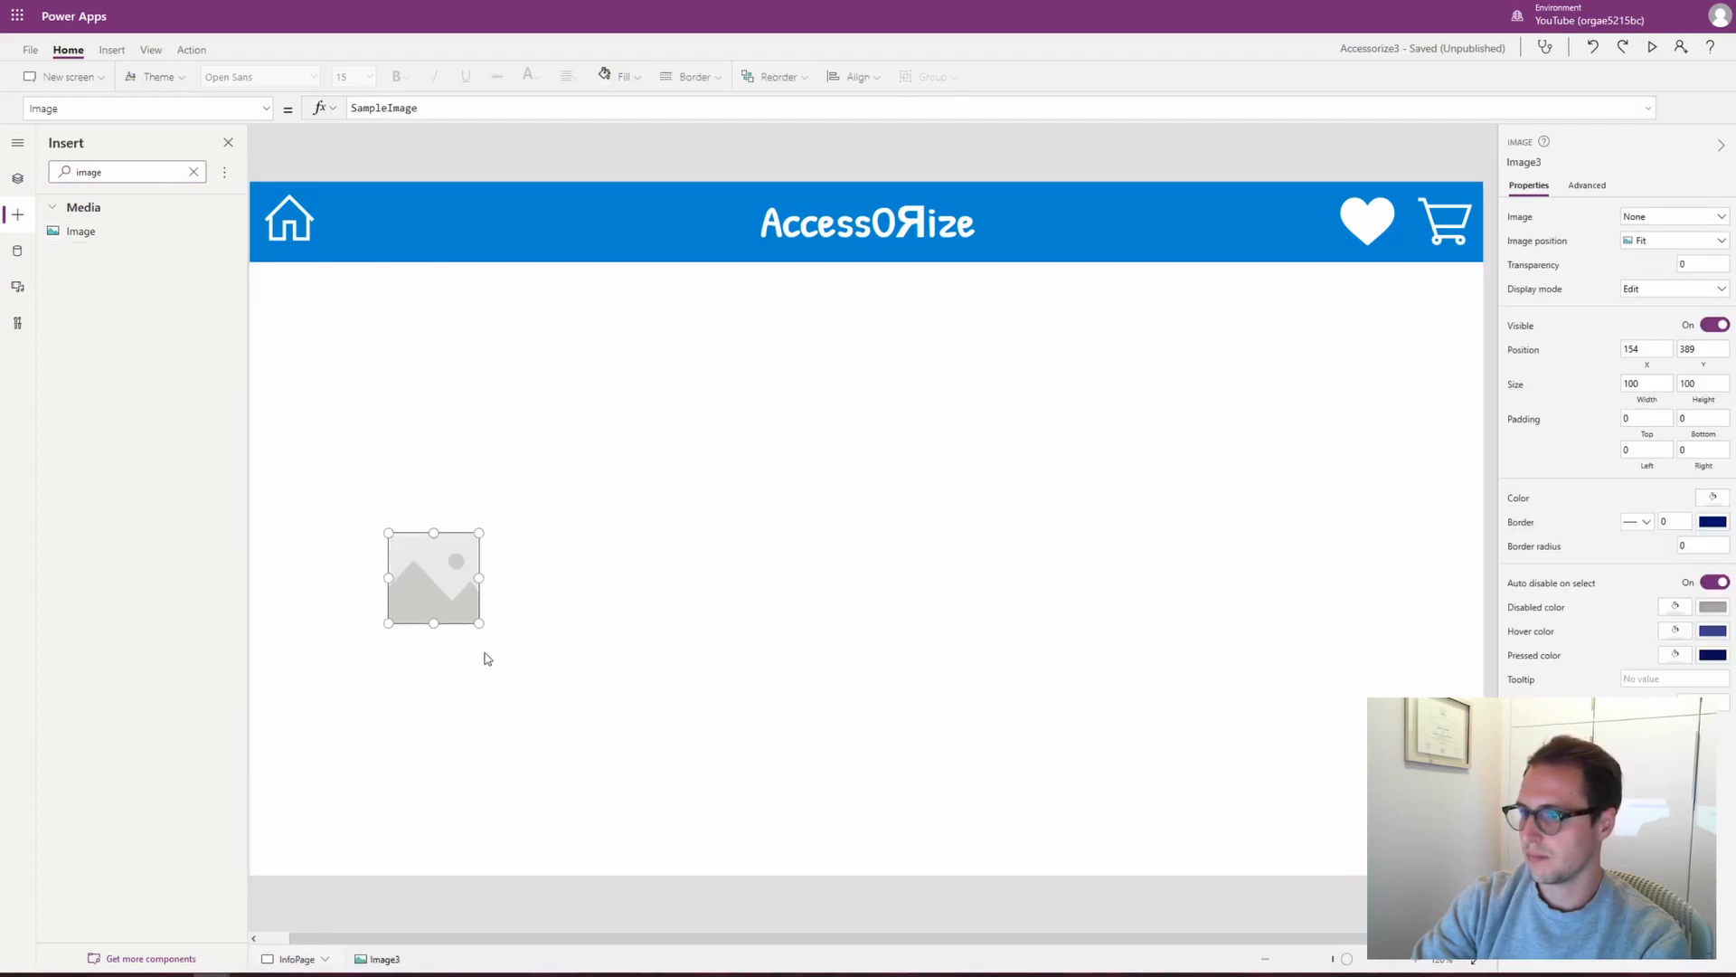
# Enlarge the InfoPage image to about 440 by 444 and place it at about X 74, Y 183
pyautogui.moveTo(482, 623); pyautogui.dragTo(787, 828)
pyautogui.moveTo(673, 740); pyautogui.dragTo(624, 581)
pyautogui.moveTo(554, 686); pyautogui.dragTo(559, 795)
pyautogui.moveTo(603, 680); pyautogui.dragTo(593, 619)
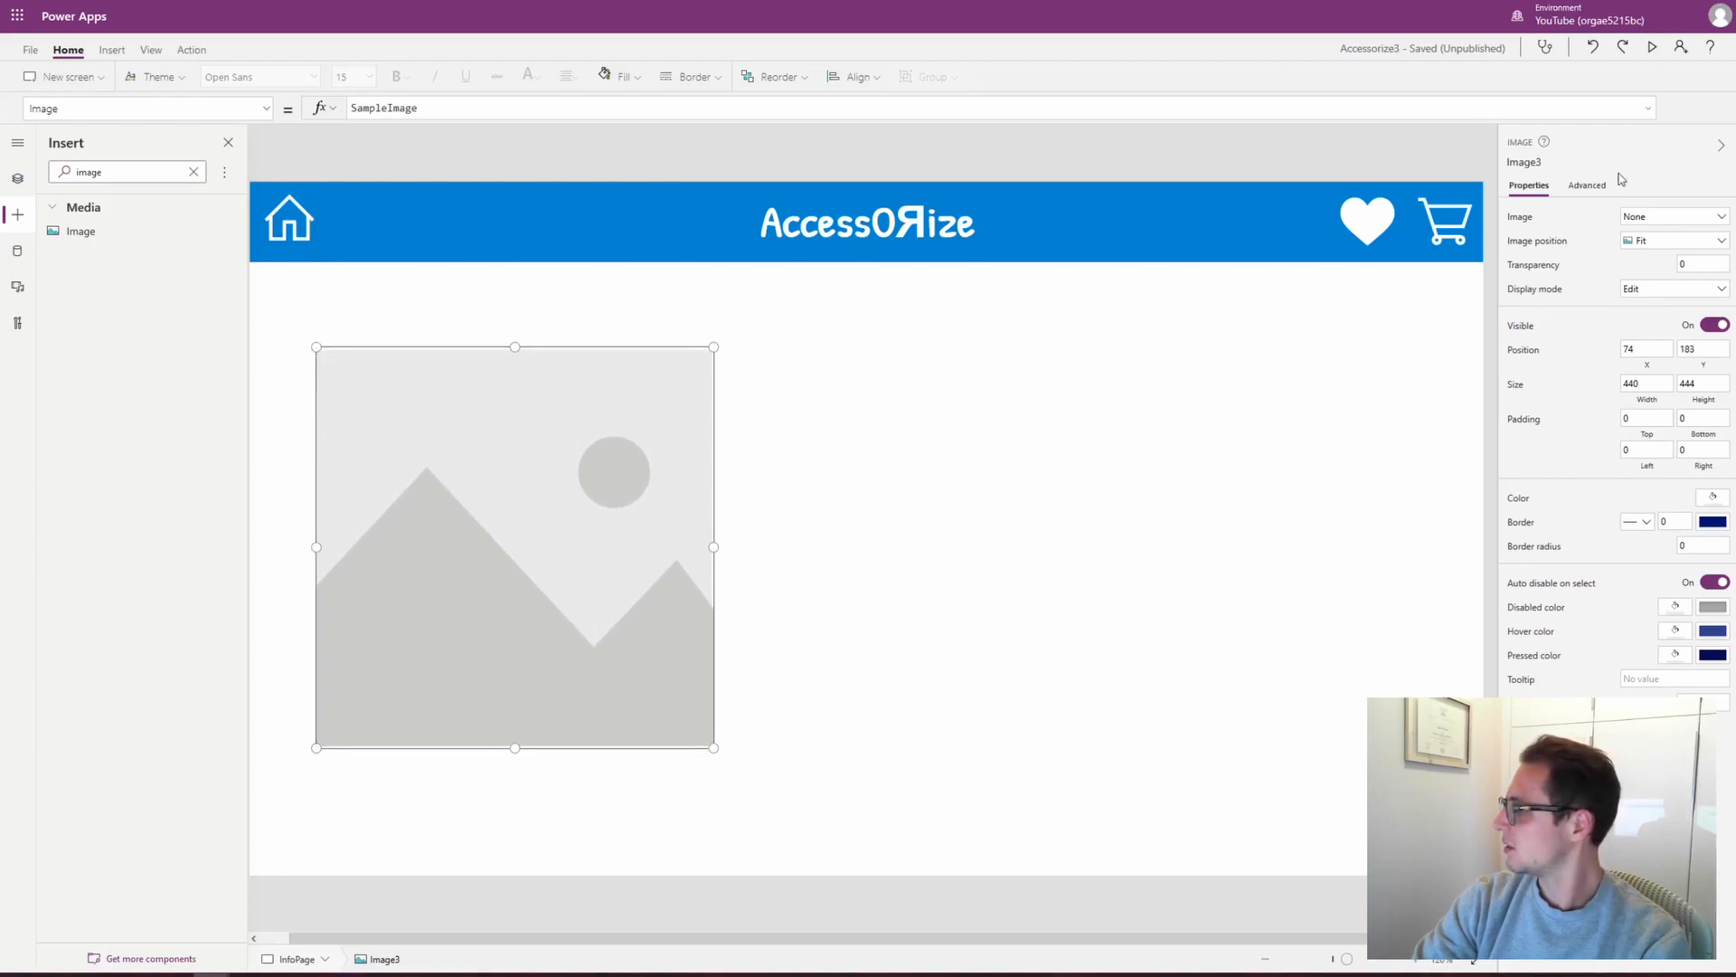
pyautogui.click(1718, 242)
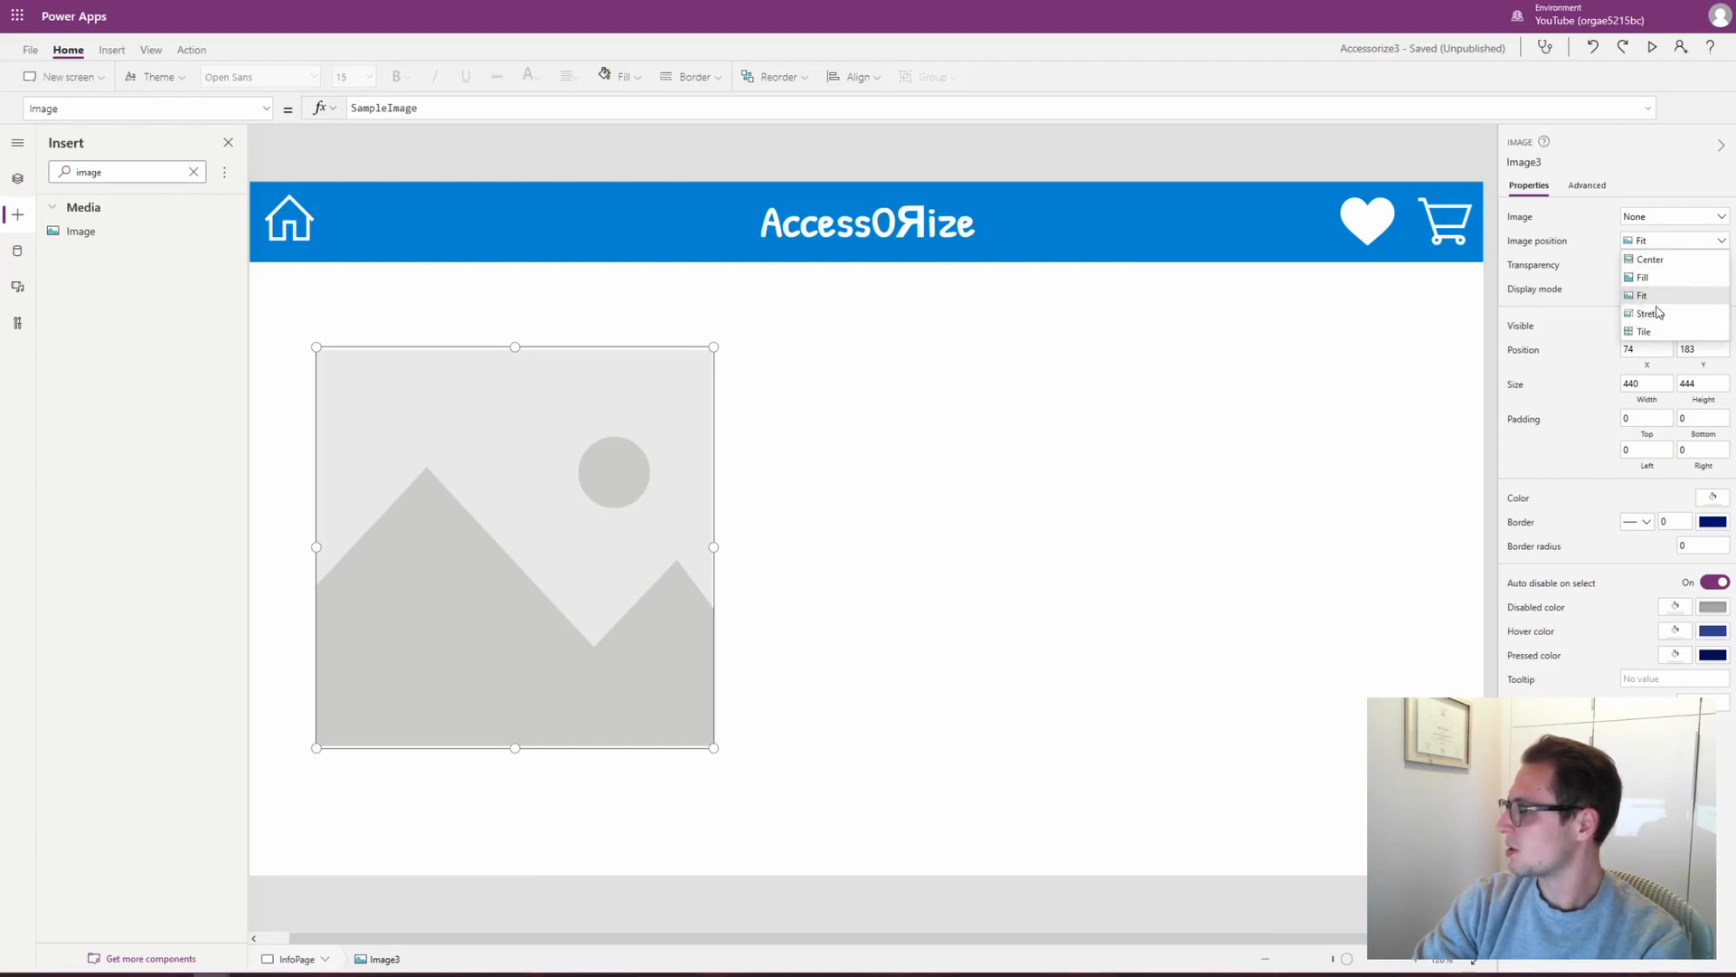
pyautogui.click(1596, 233)
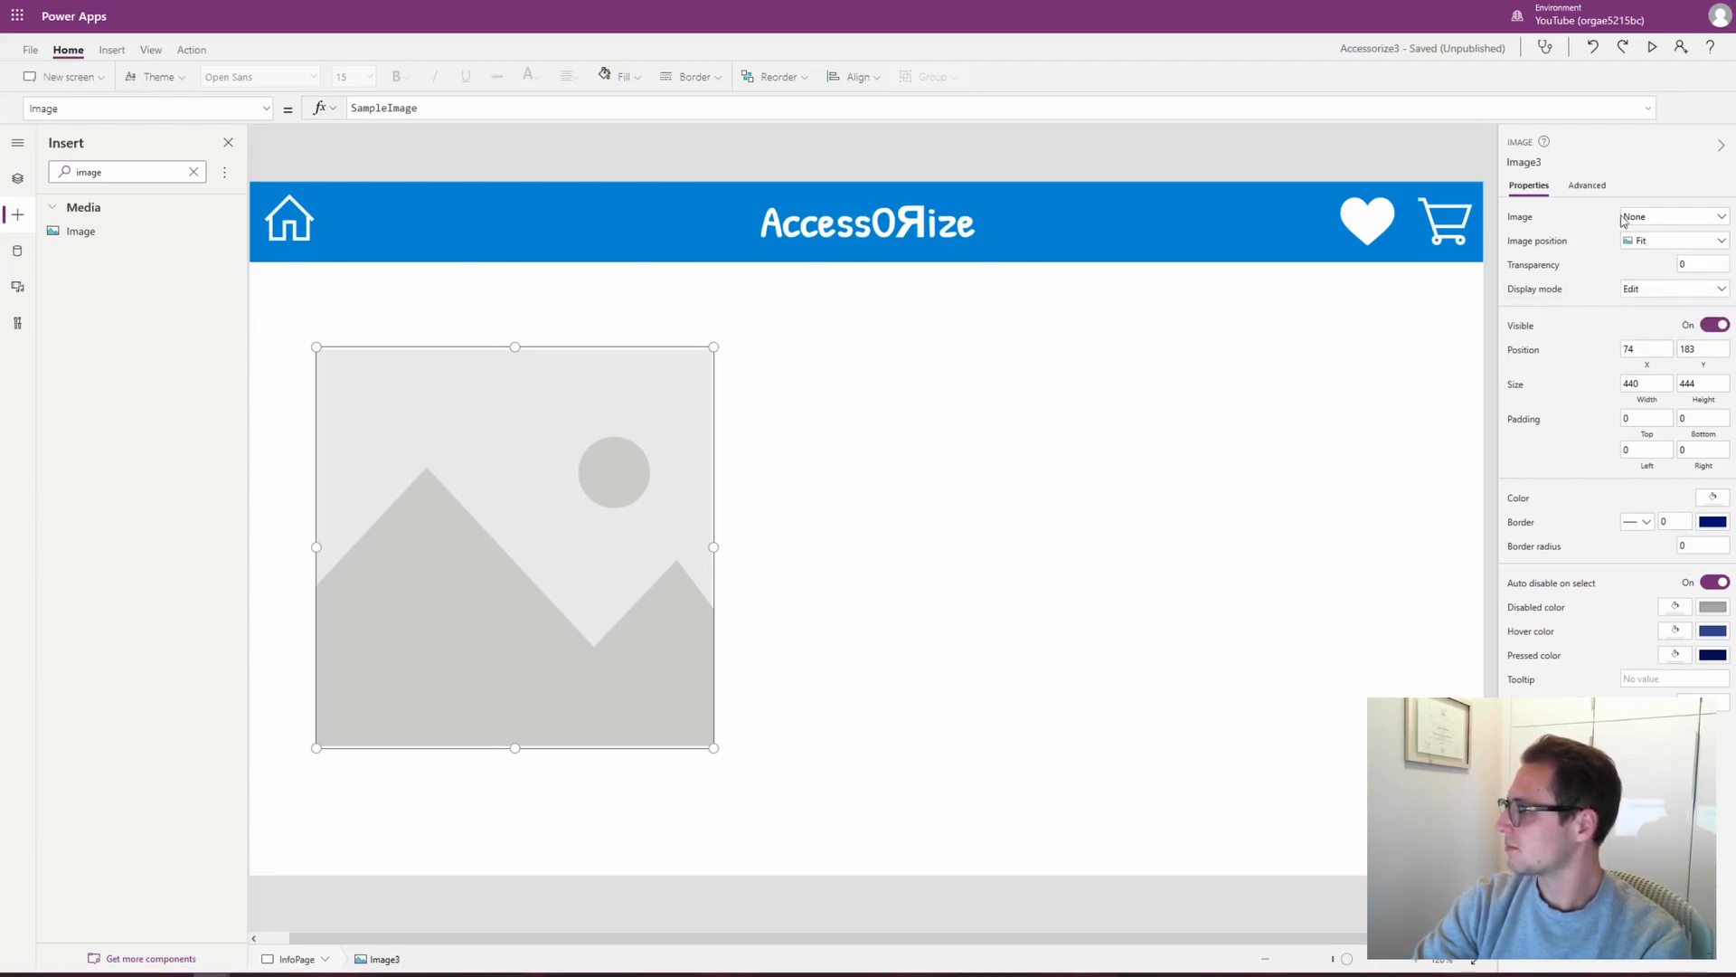
pyautogui.click(1674, 218)
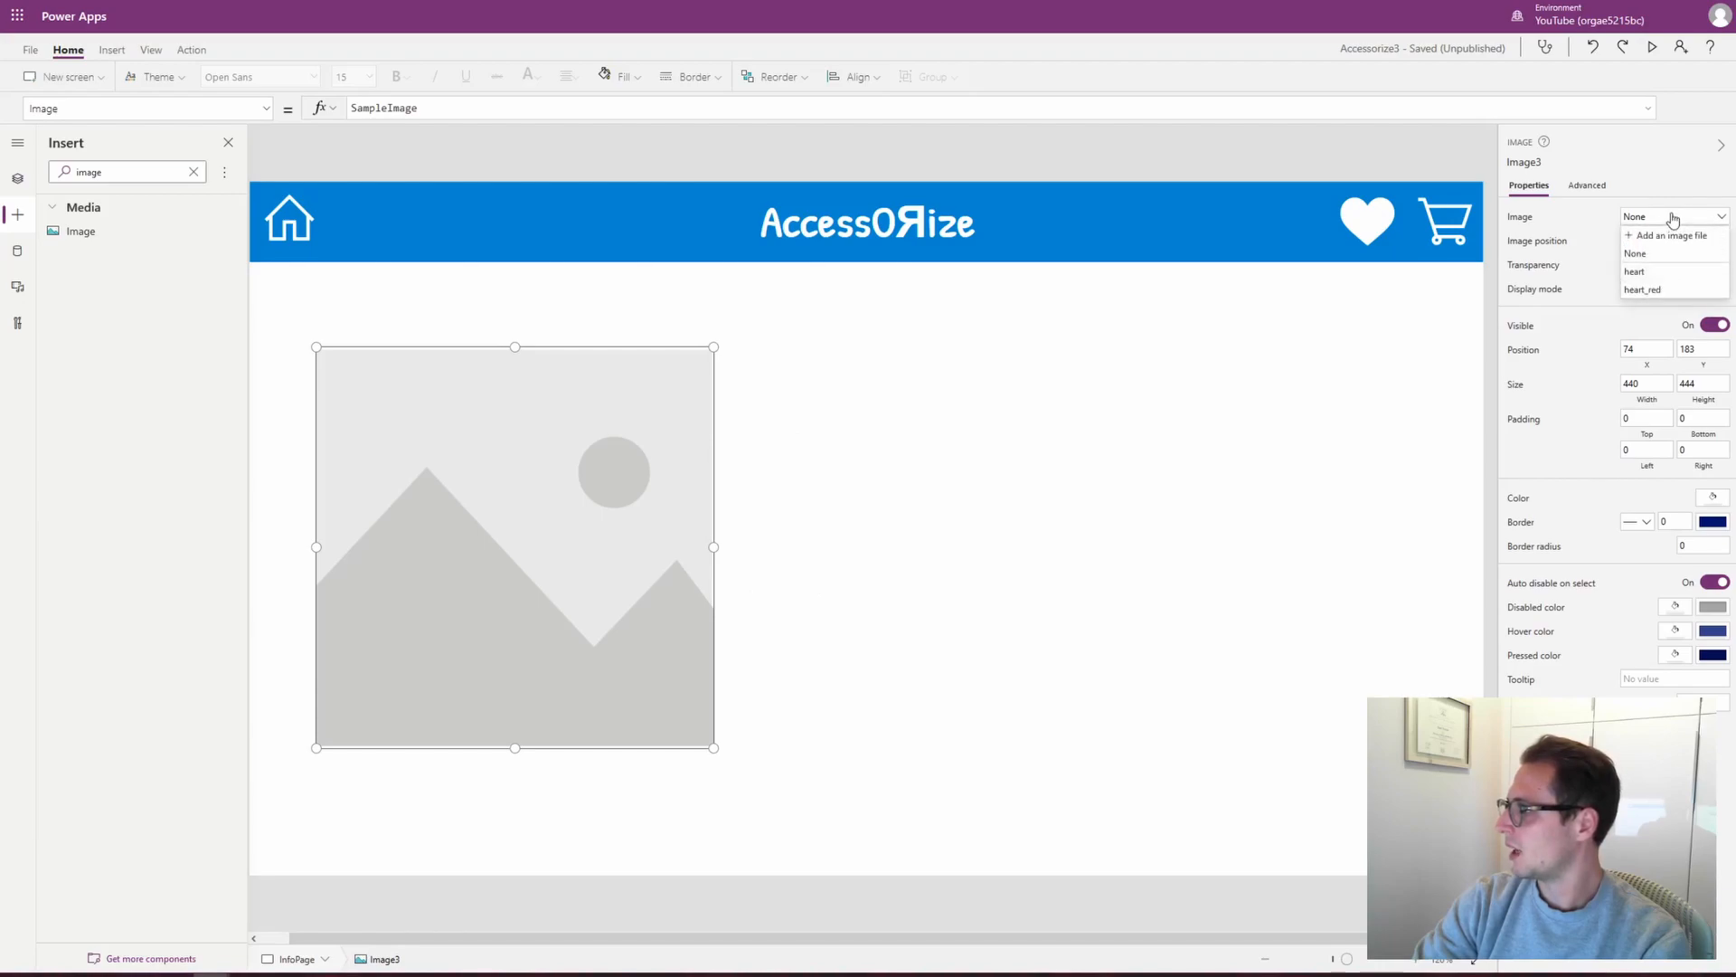
pyautogui.click(1578, 230)
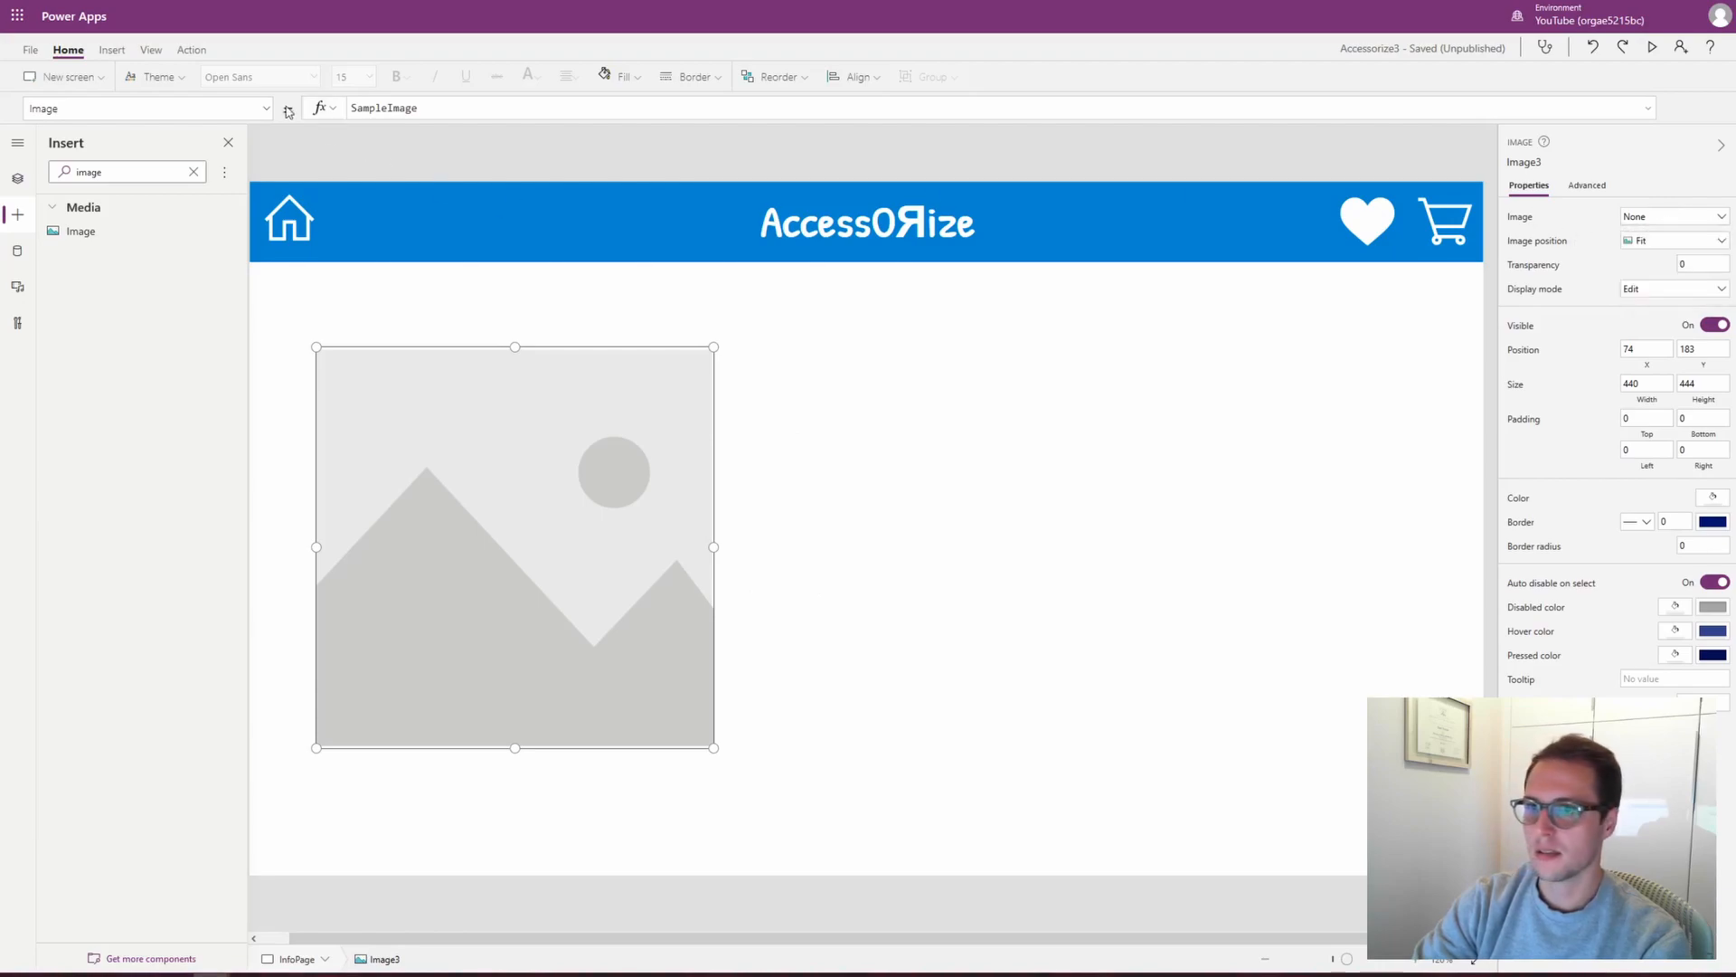
# Look up the collection name in the OnSelect formula of the product gallery's button on the Home screen
pyautogui.doubleClick(559, 108)
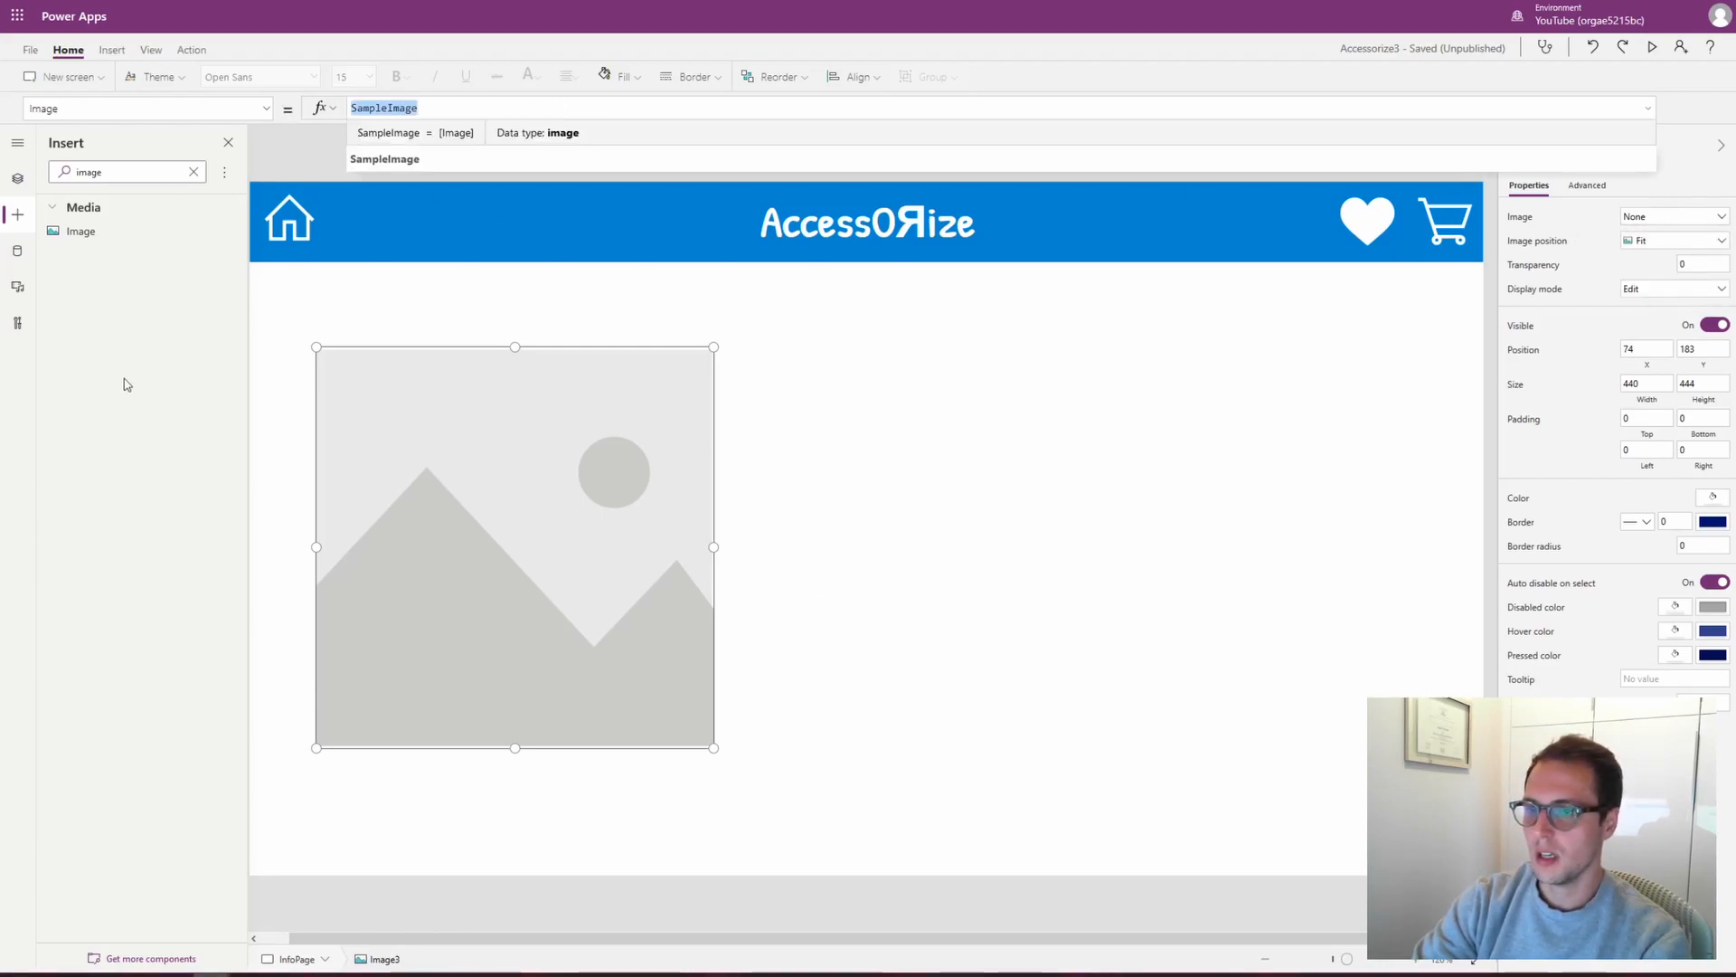
pyautogui.click(21, 182)
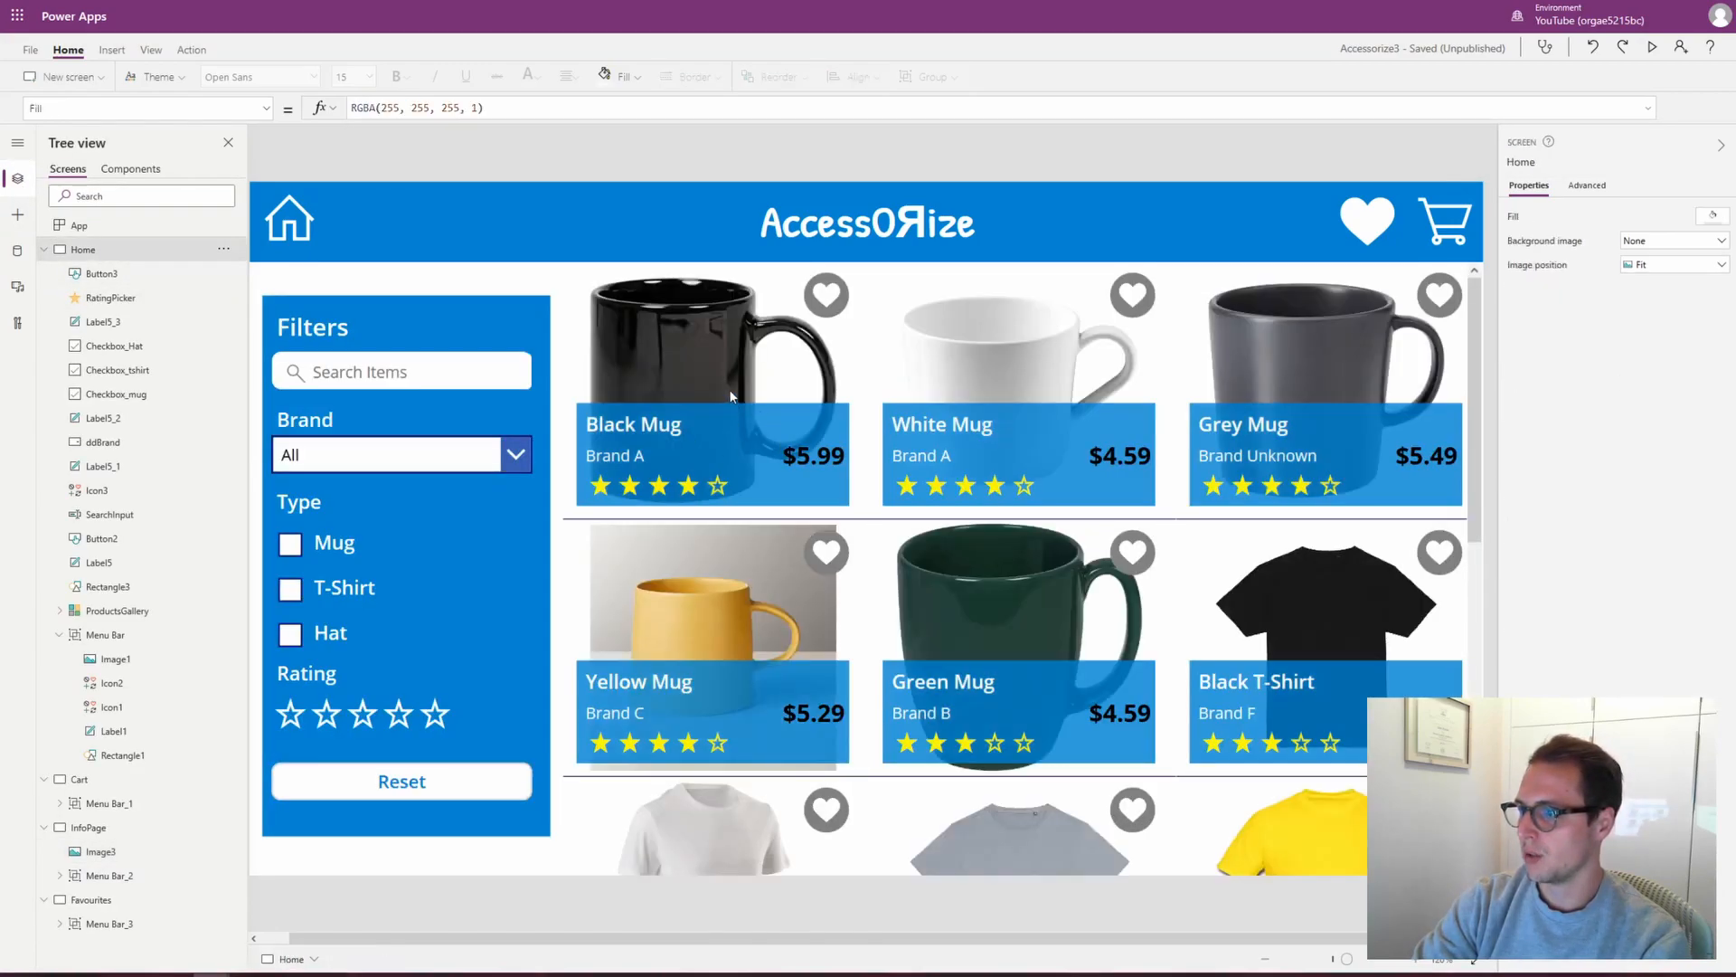
pyautogui.click(729, 388)
pyautogui.doubleClick(493, 107)
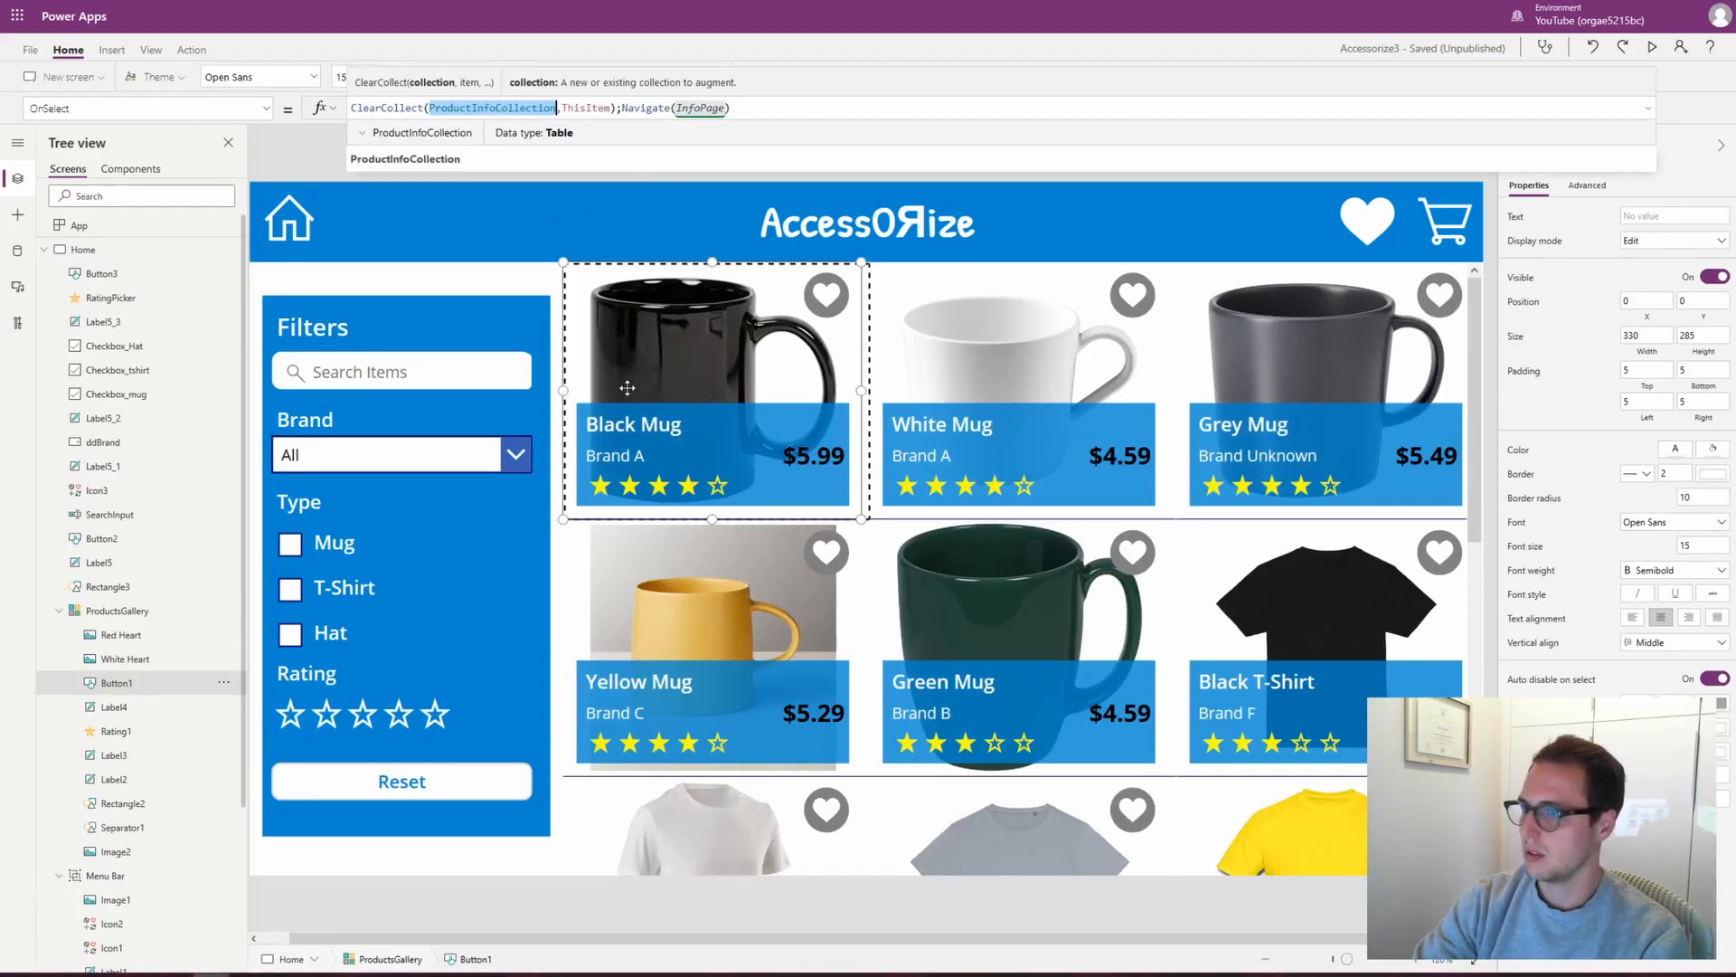
pyautogui.scroll(-5, 136, 764)
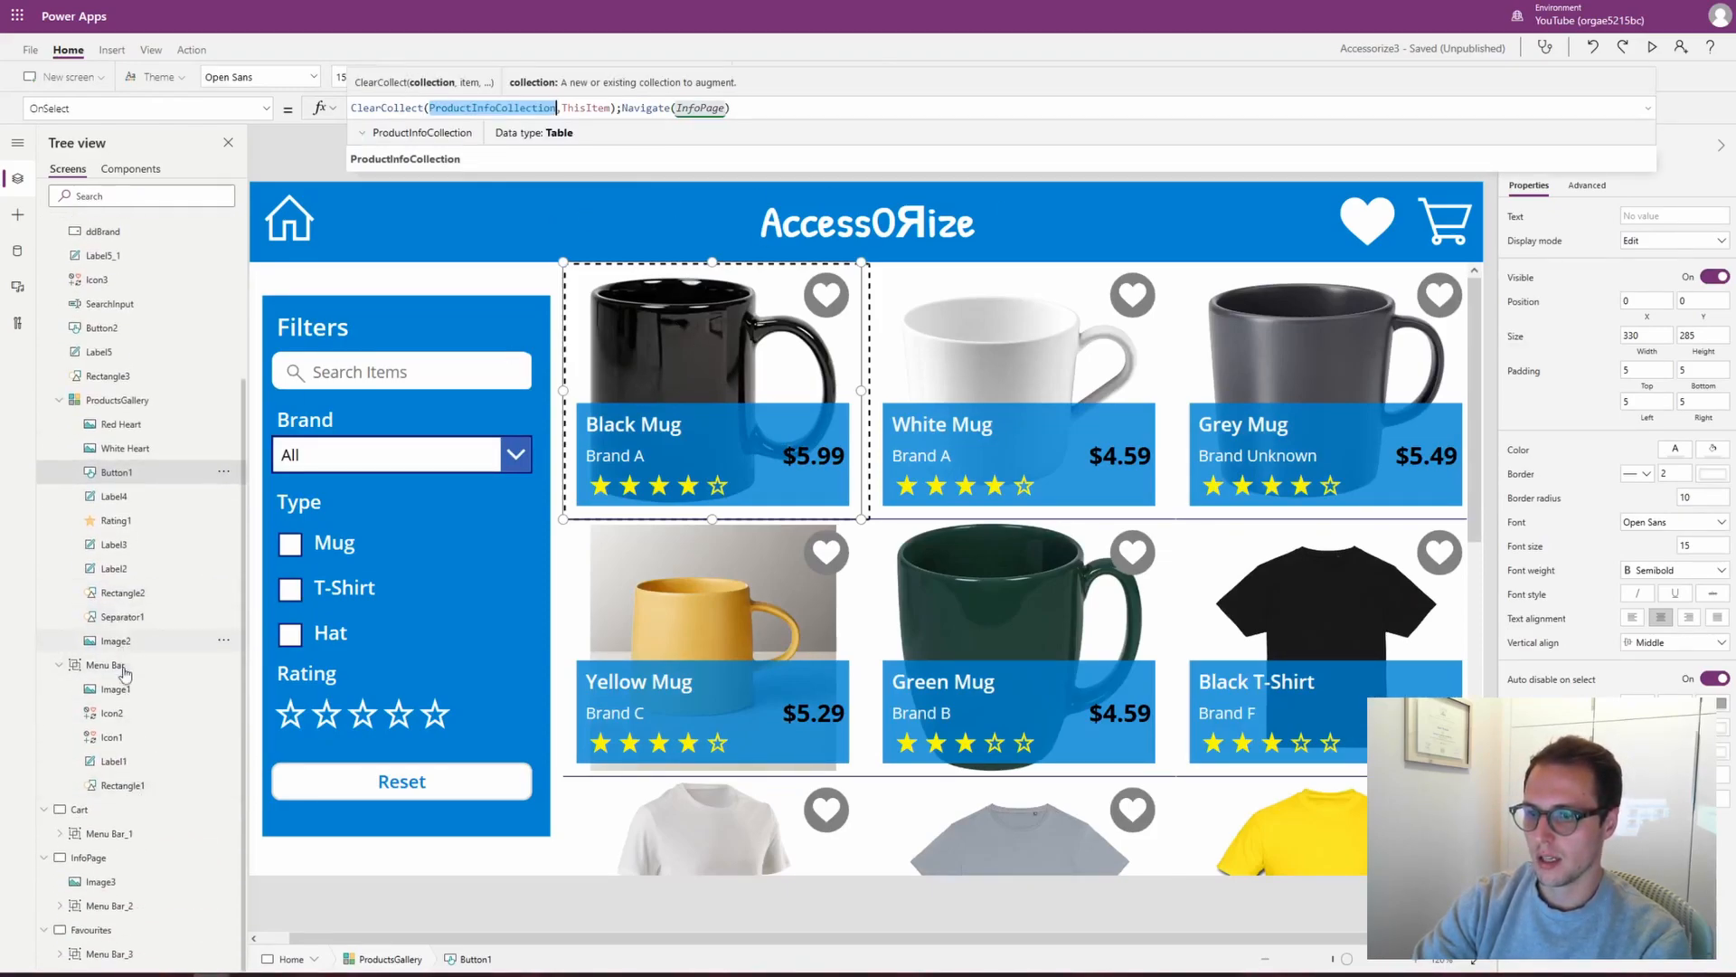
pyautogui.click(100, 881)
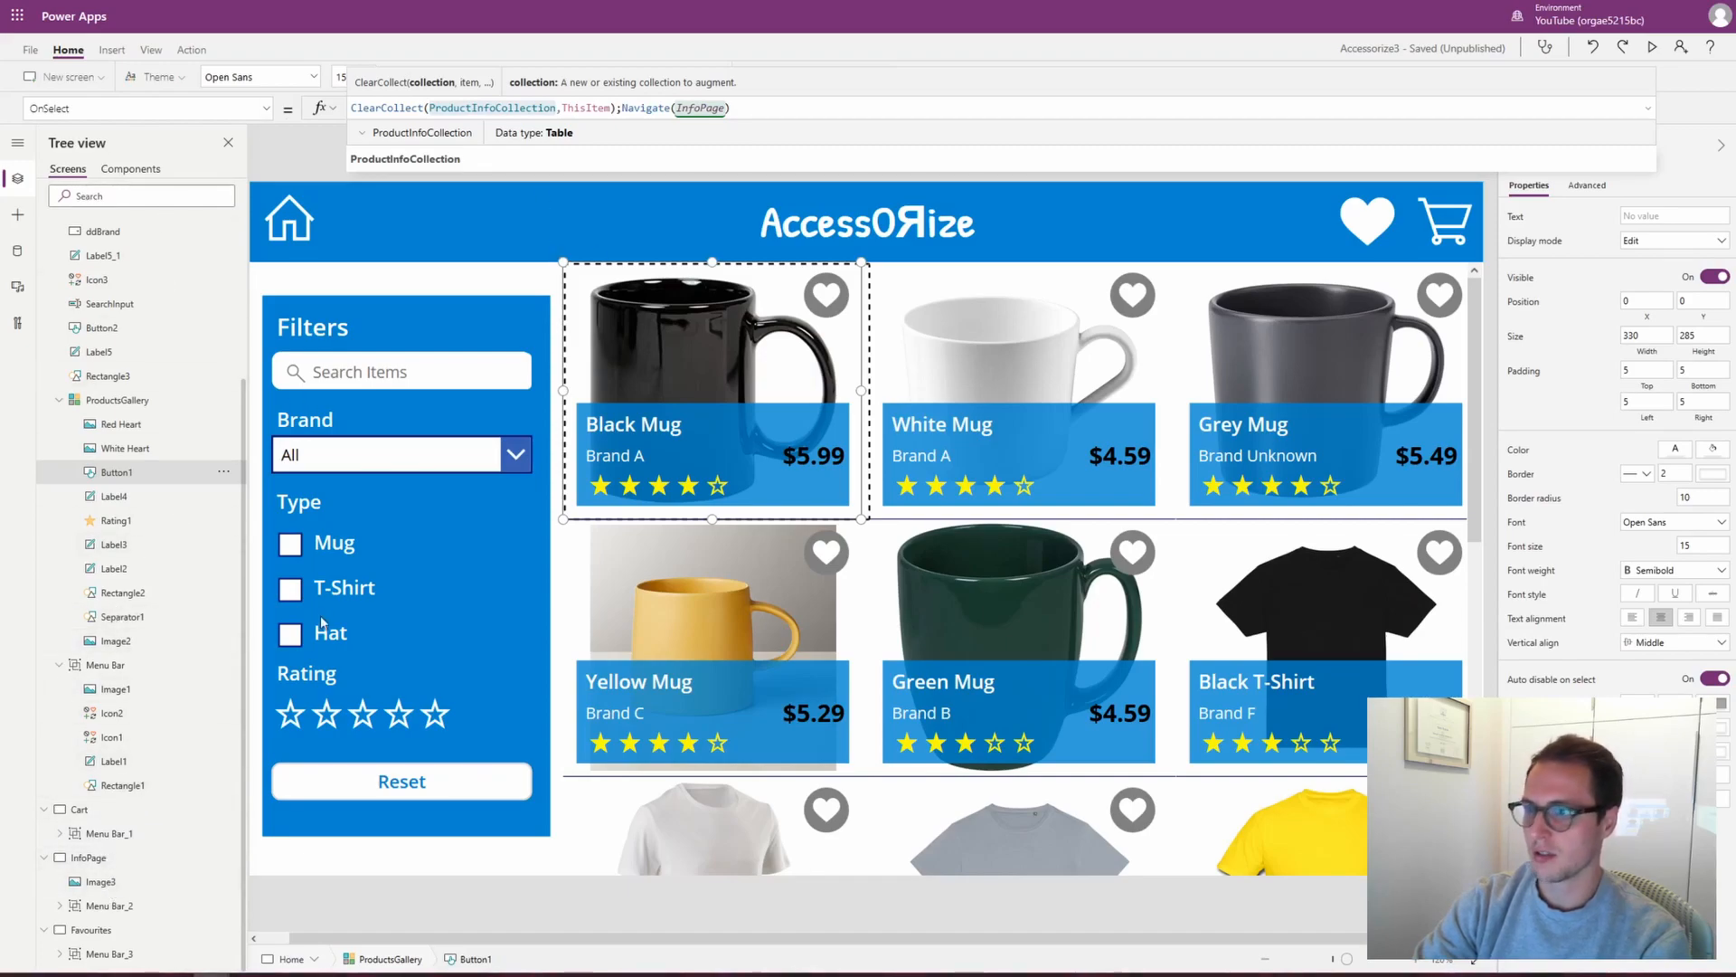
# Set the Image property of the InfoPage image control to First(ProductInfoCollection).Image
pyautogui.click(119, 859)
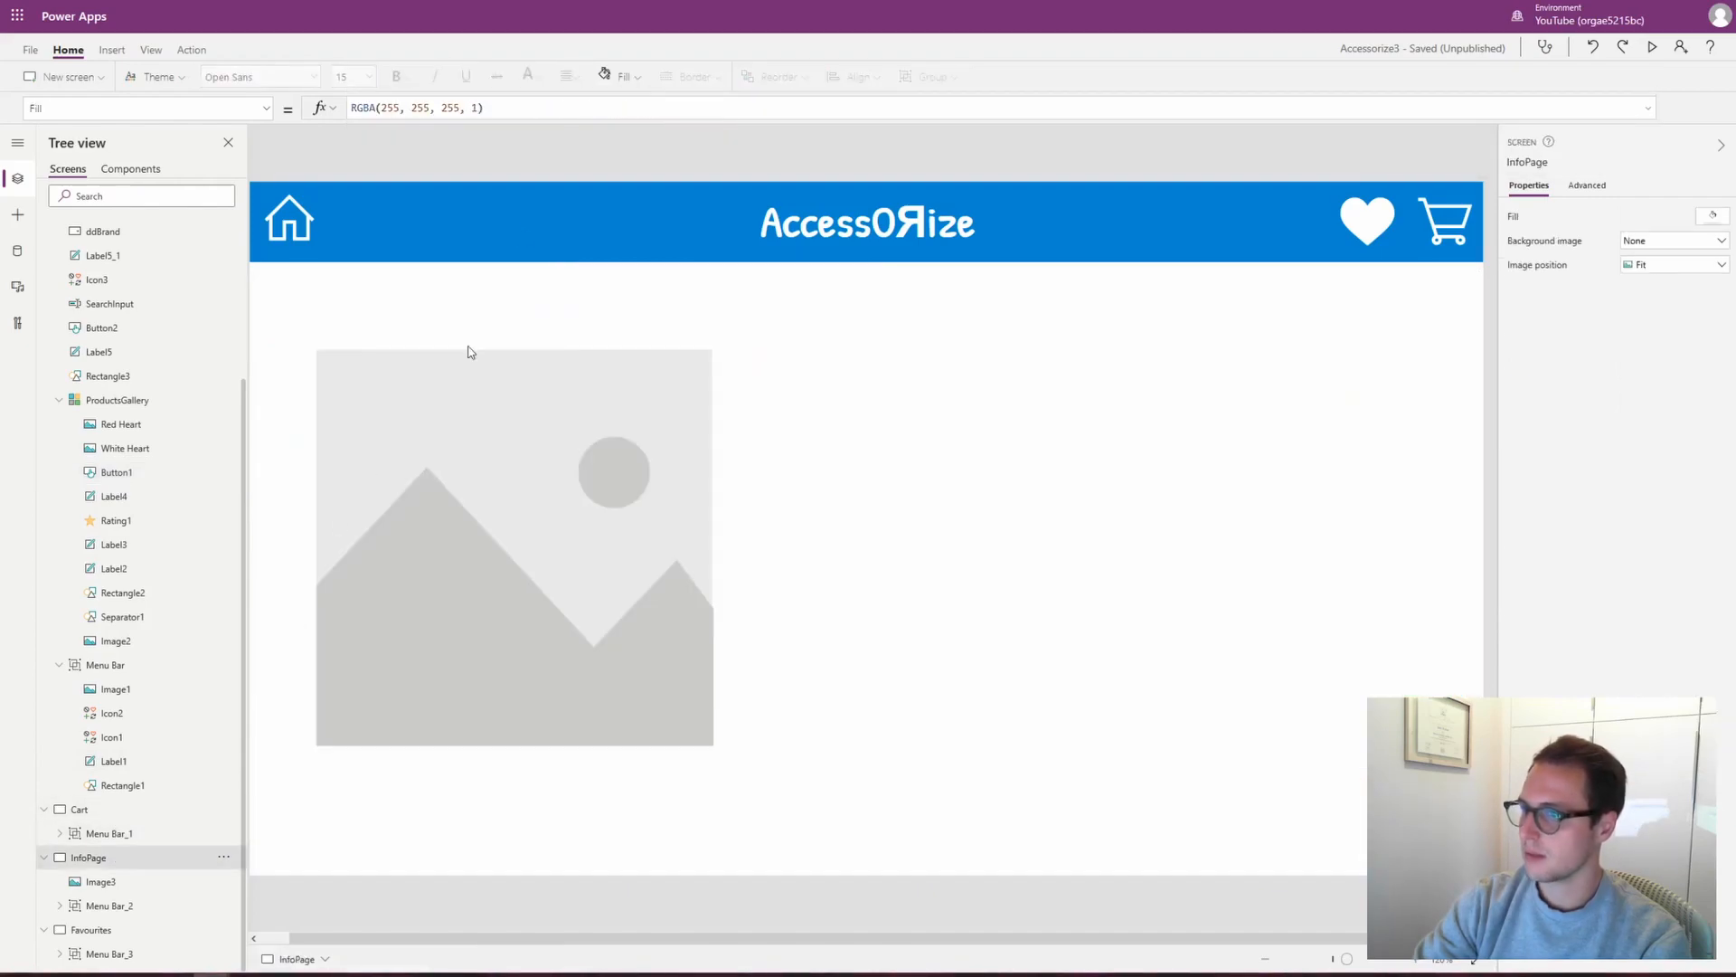
pyautogui.click(443, 493)
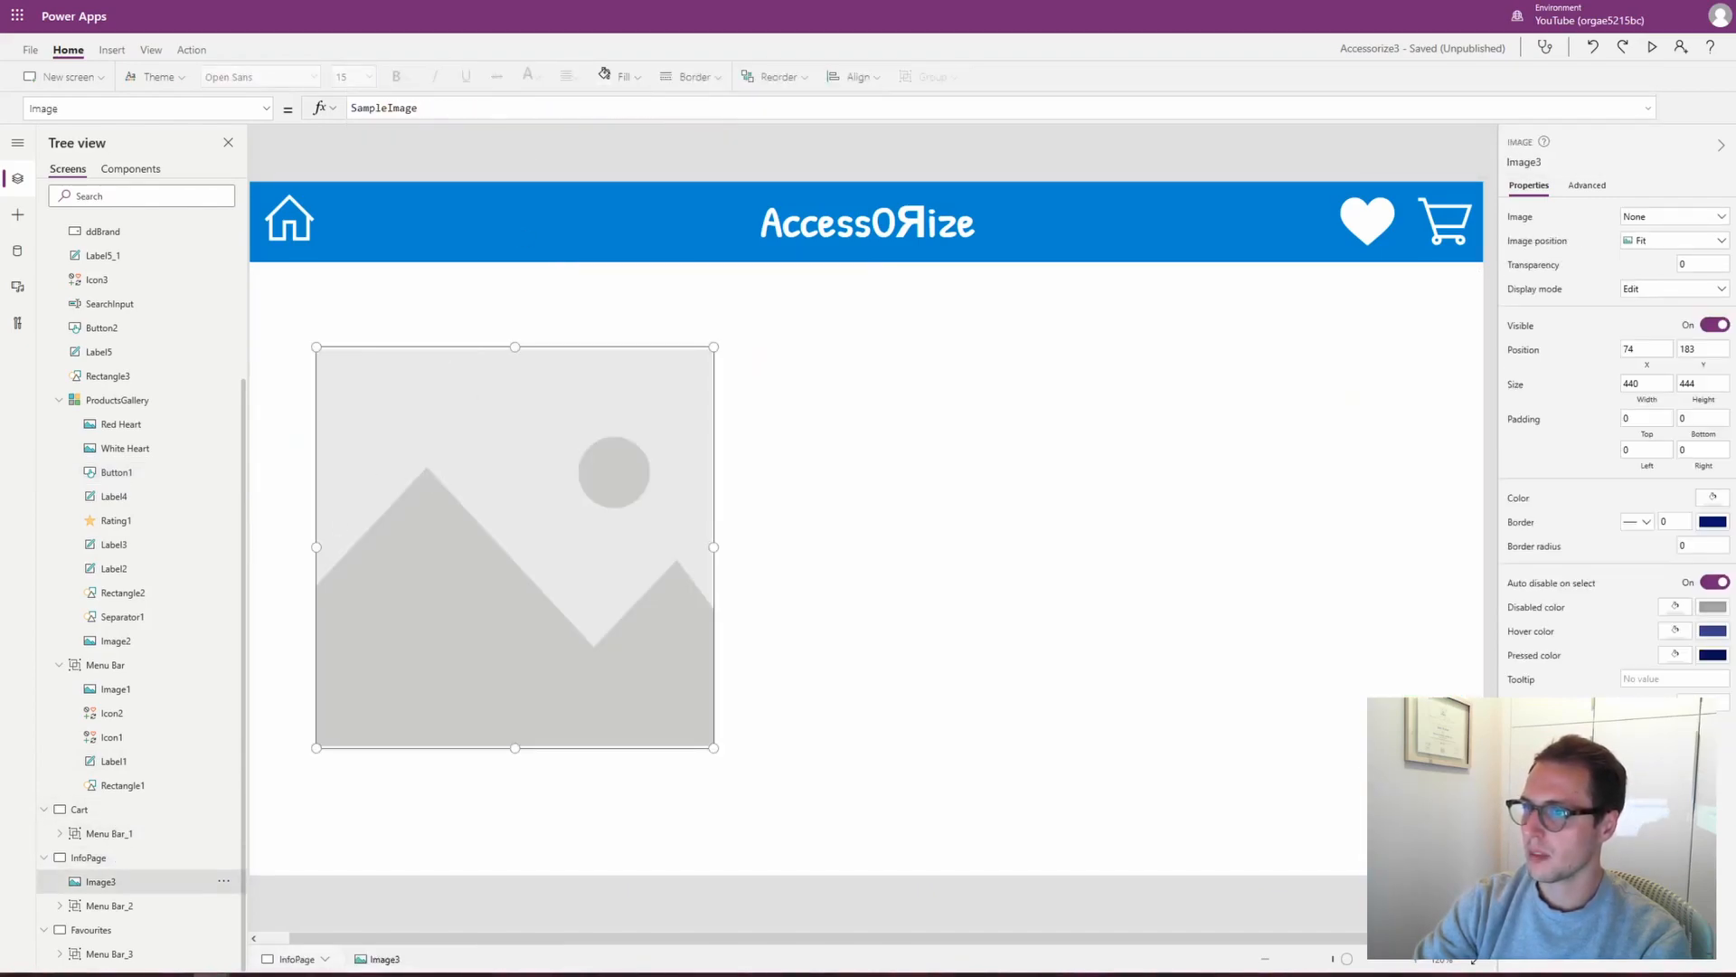
pyautogui.doubleClick(377, 106)
pyautogui.write('Fi')
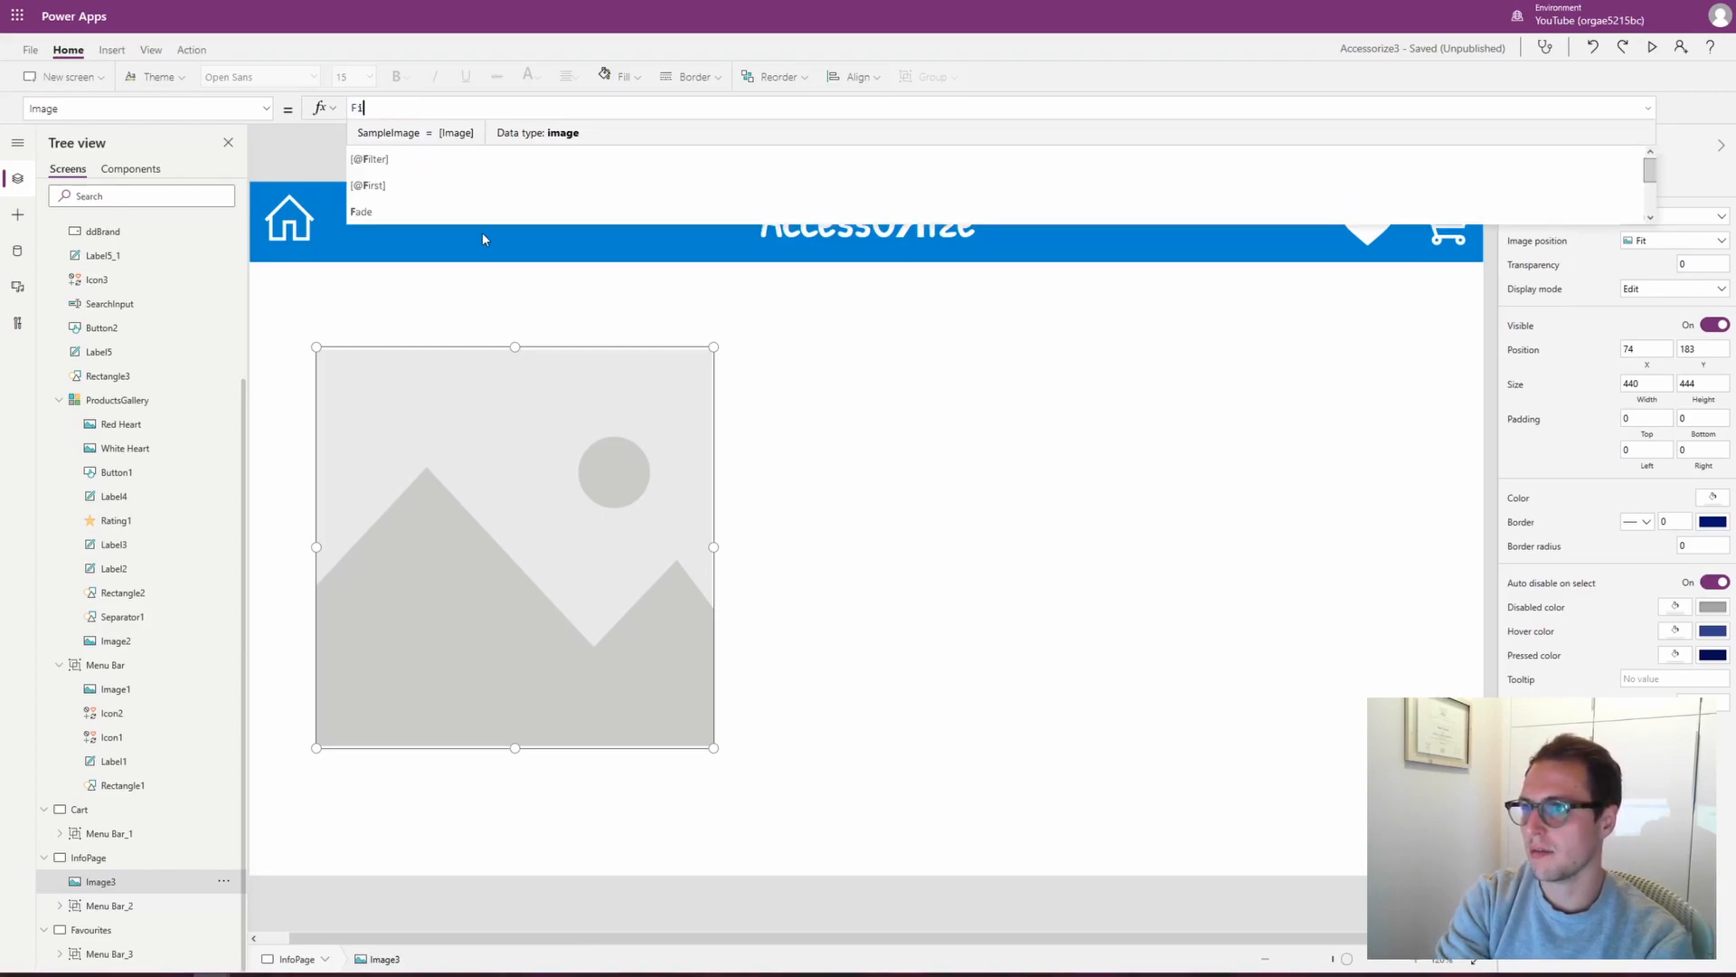
pyautogui.write('rst(ProductInfoCollection')
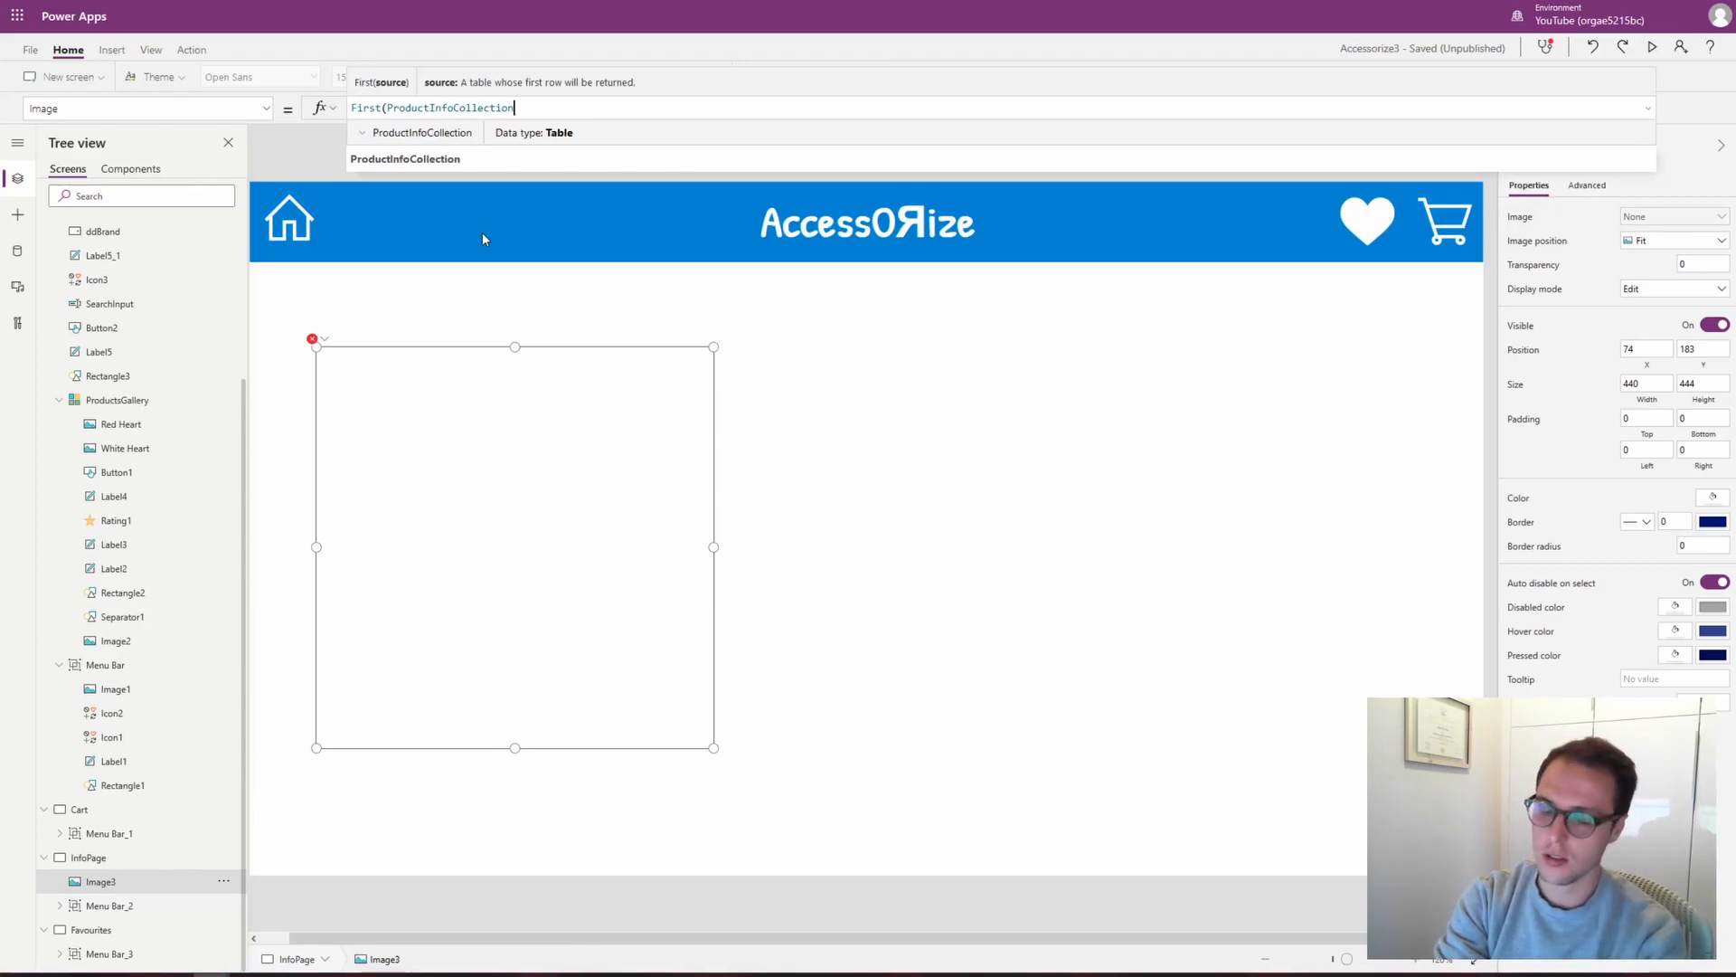
pyautogui.write(')')
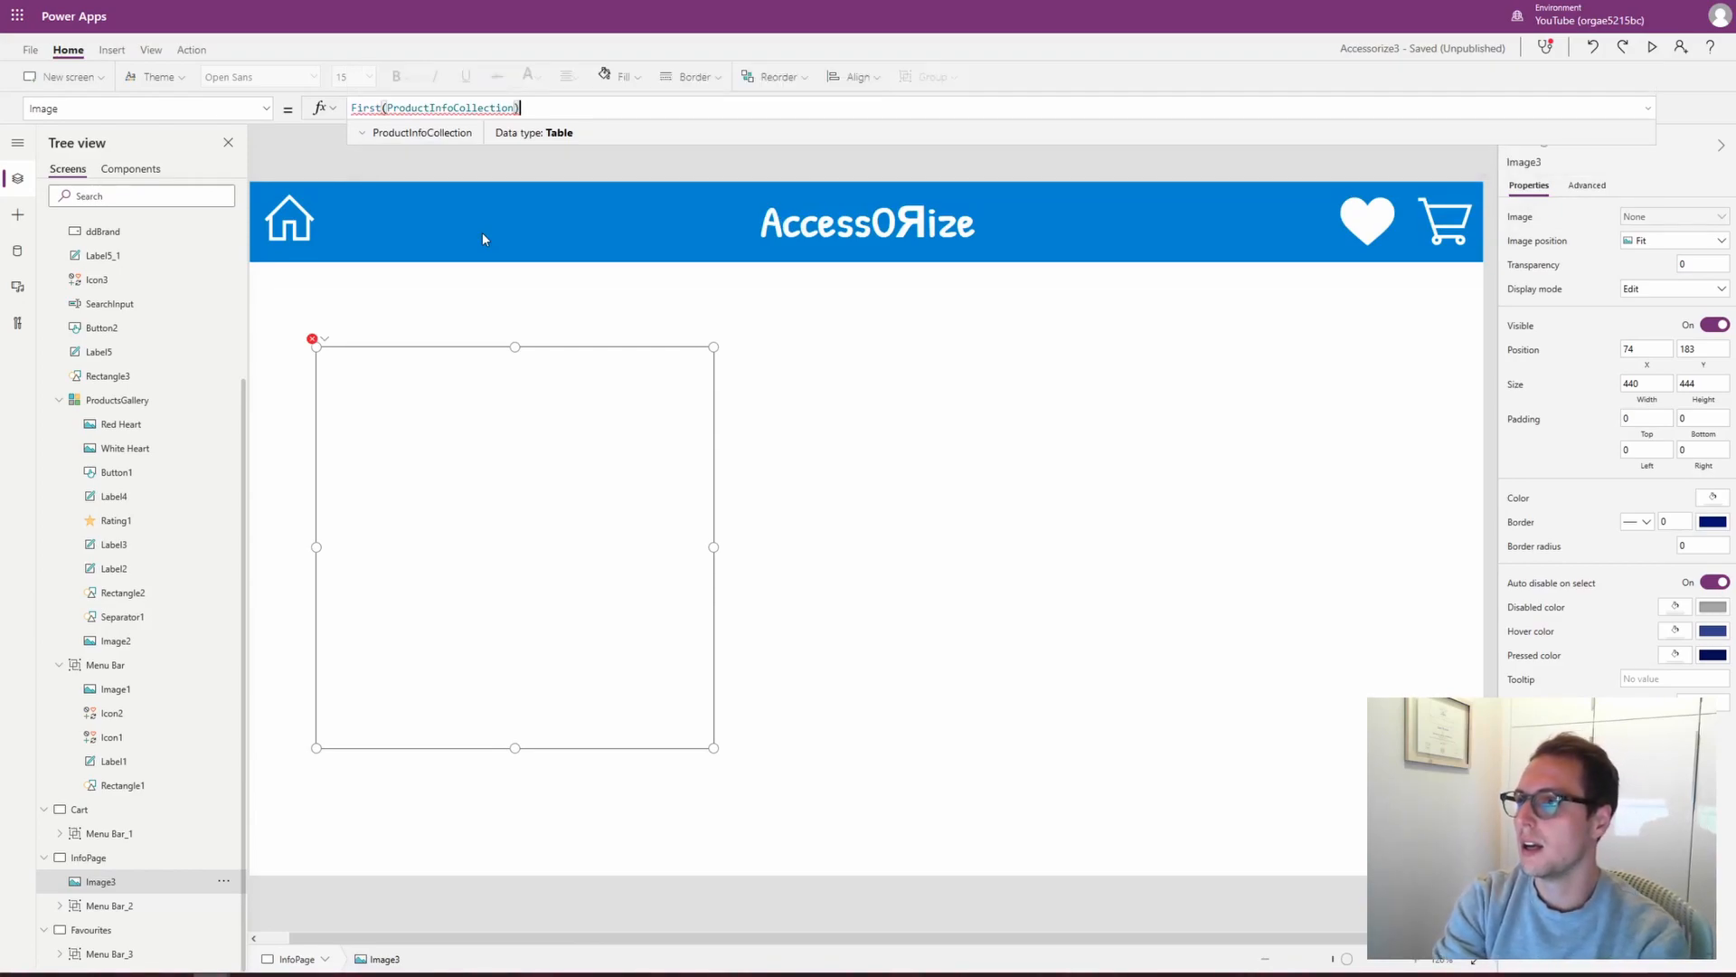
pyautogui.write('.Image')
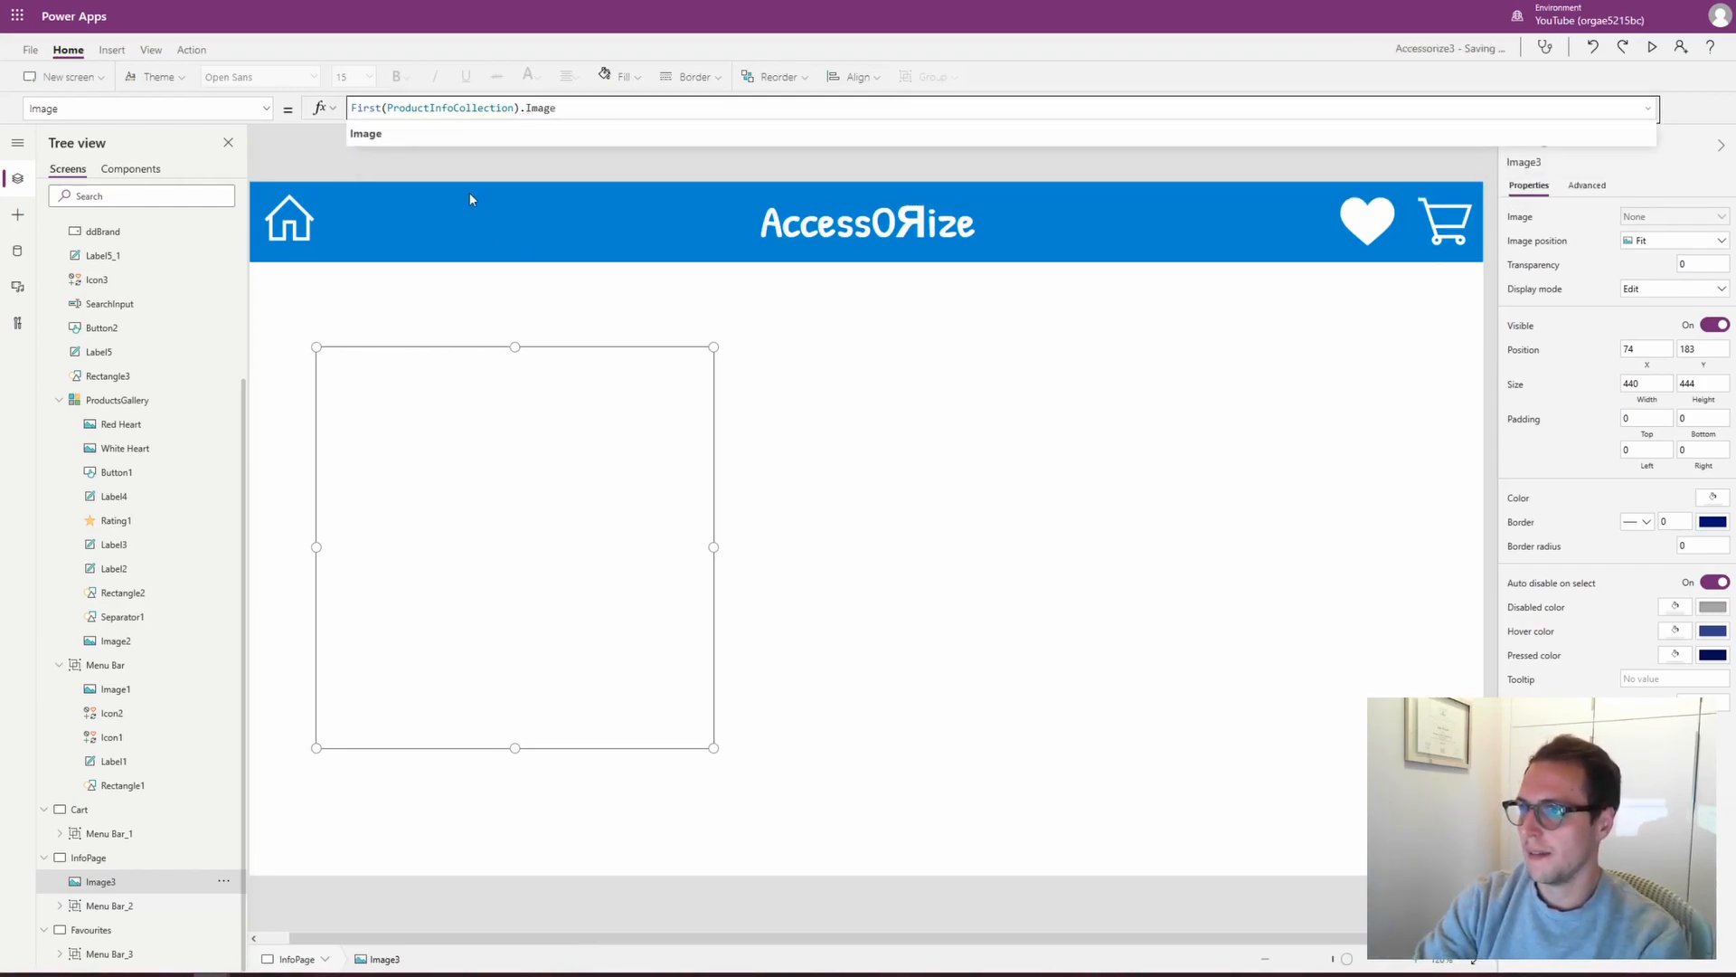
# Move the InfoPage image control straight down to about Y 225
pyautogui.click(725, 700)
pyautogui.click(588, 487)
pyautogui.moveTo(531, 512); pyautogui.dragTo(531, 550)
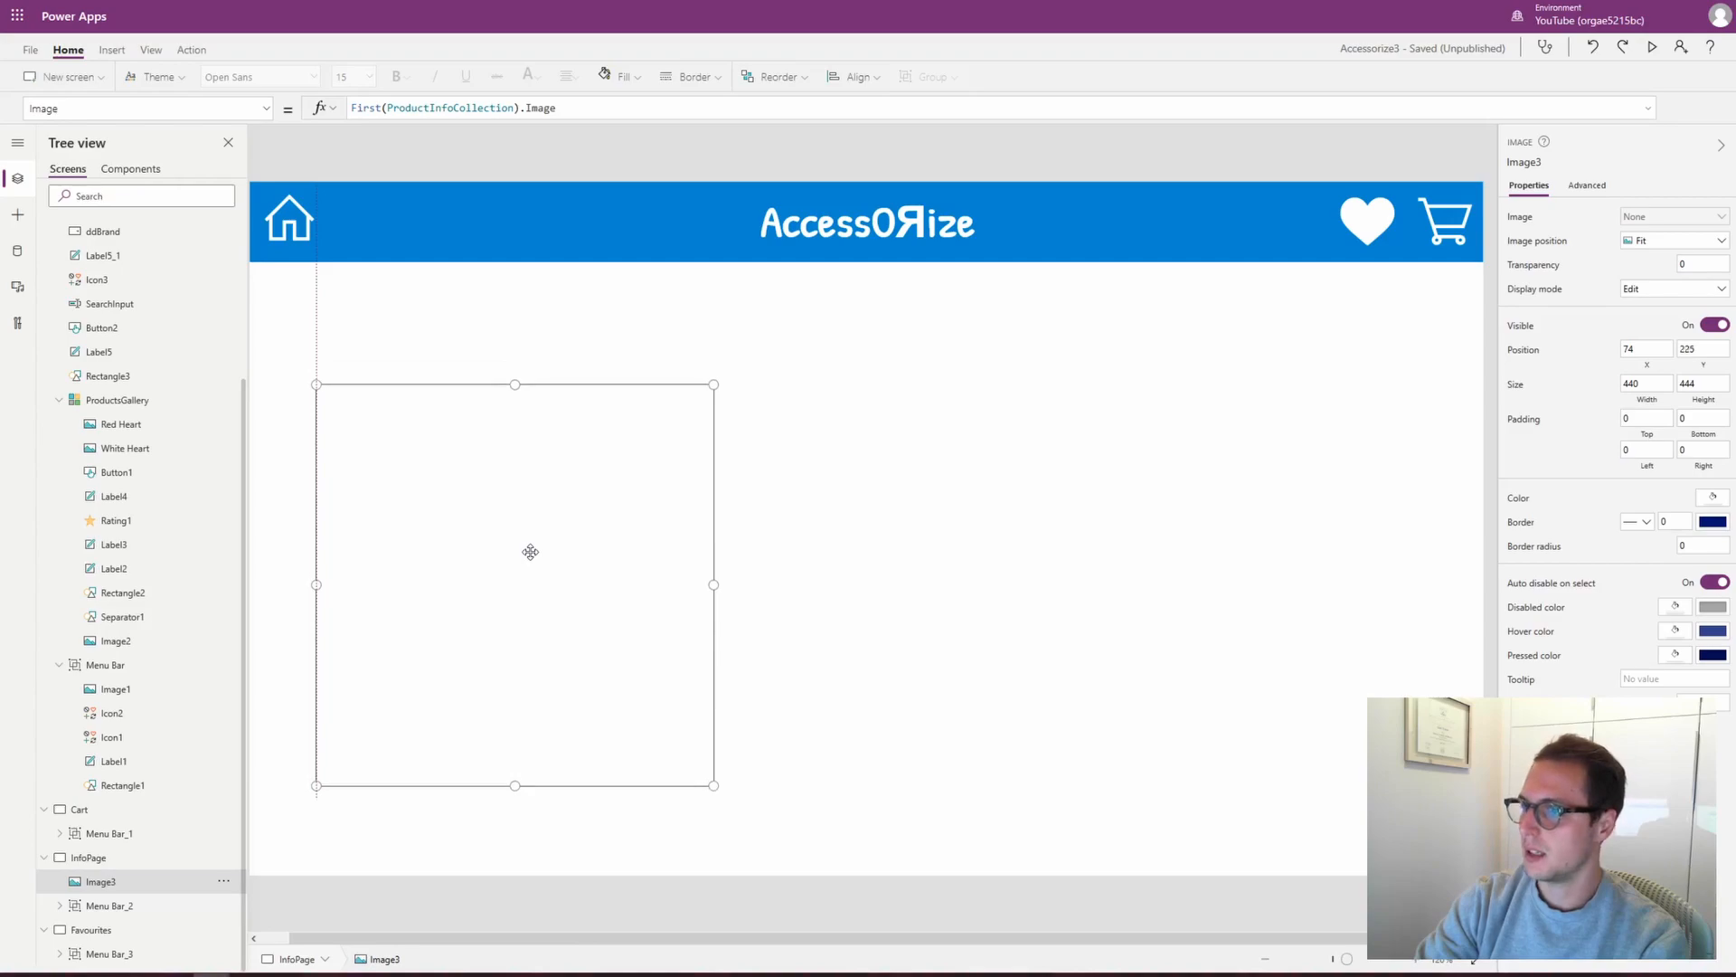
pyautogui.click(814, 534)
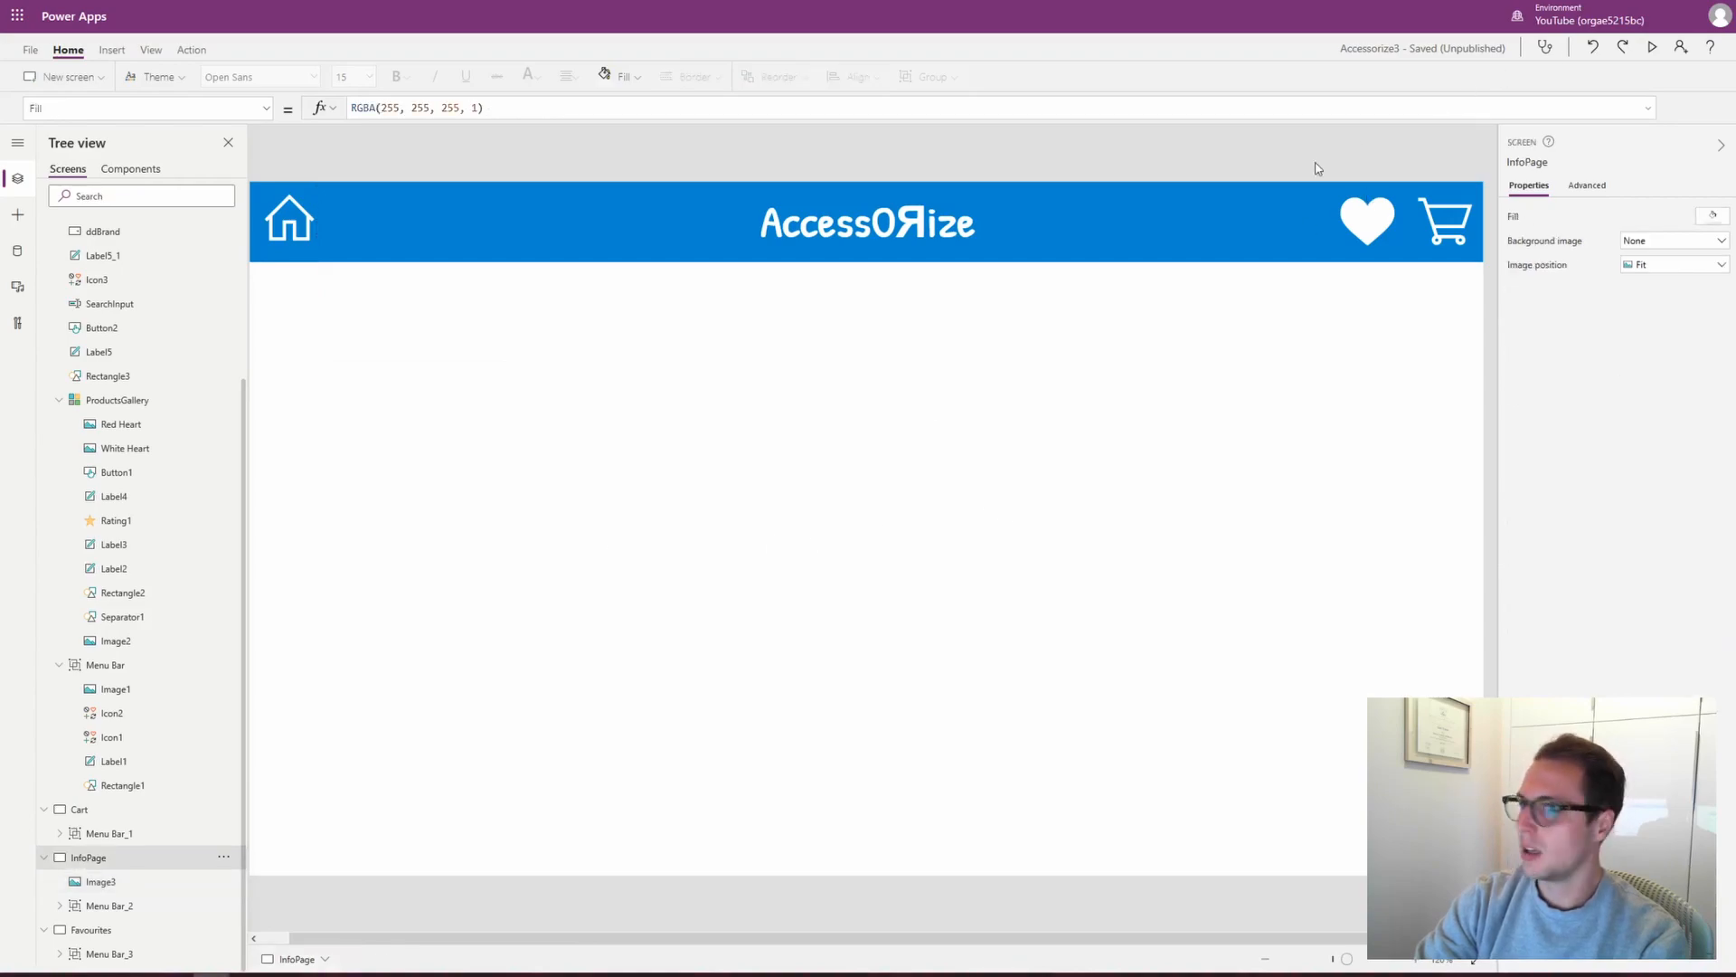
# Preview the app from the Home screen, testing navigation to the Black Mug's info page, back home, to Favourites and home again
pyautogui.scroll(4, 135, 249)
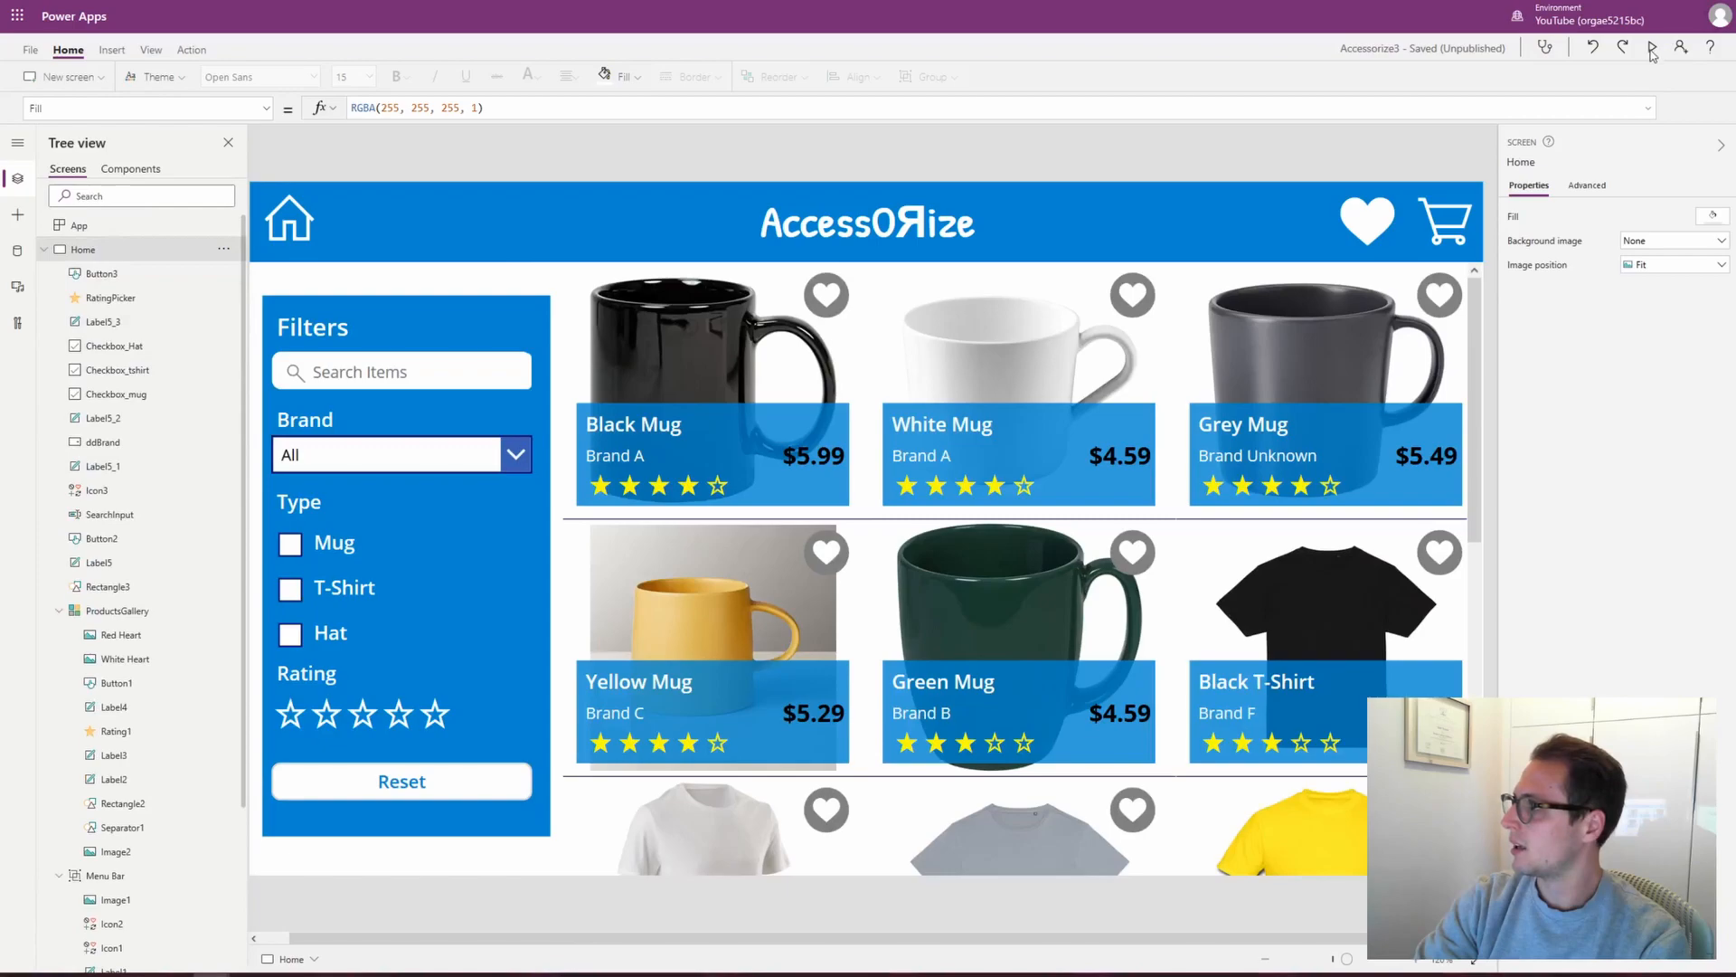
pyautogui.click(1652, 49)
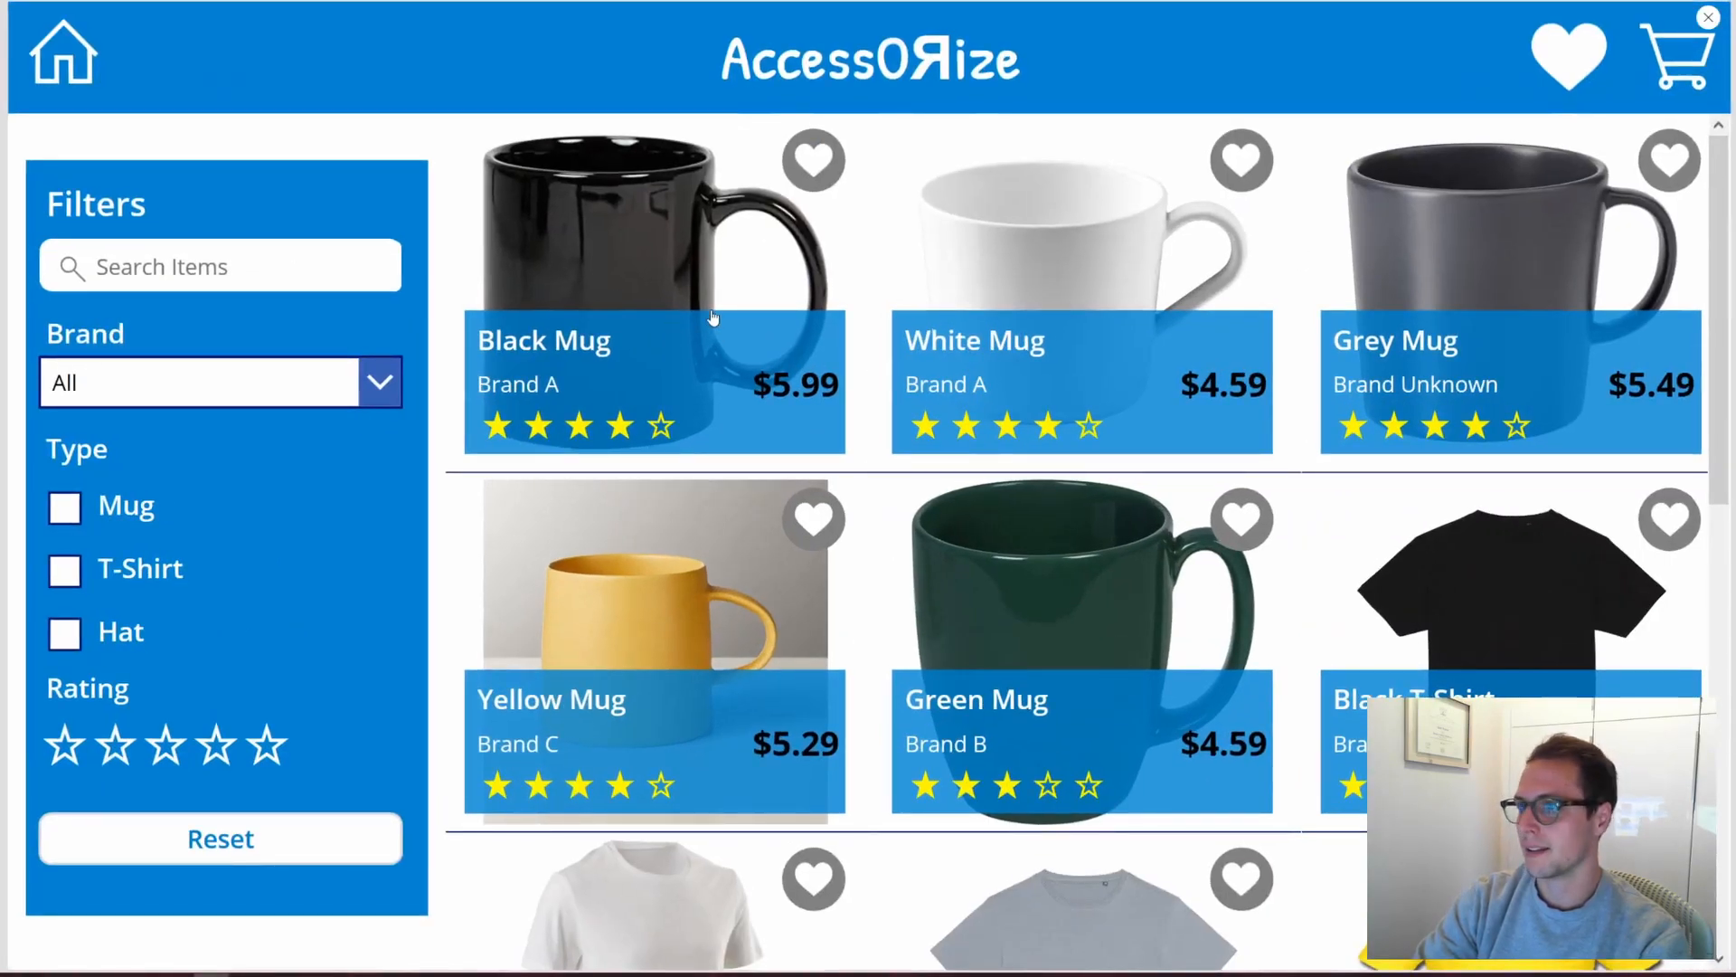
pyautogui.click(706, 281)
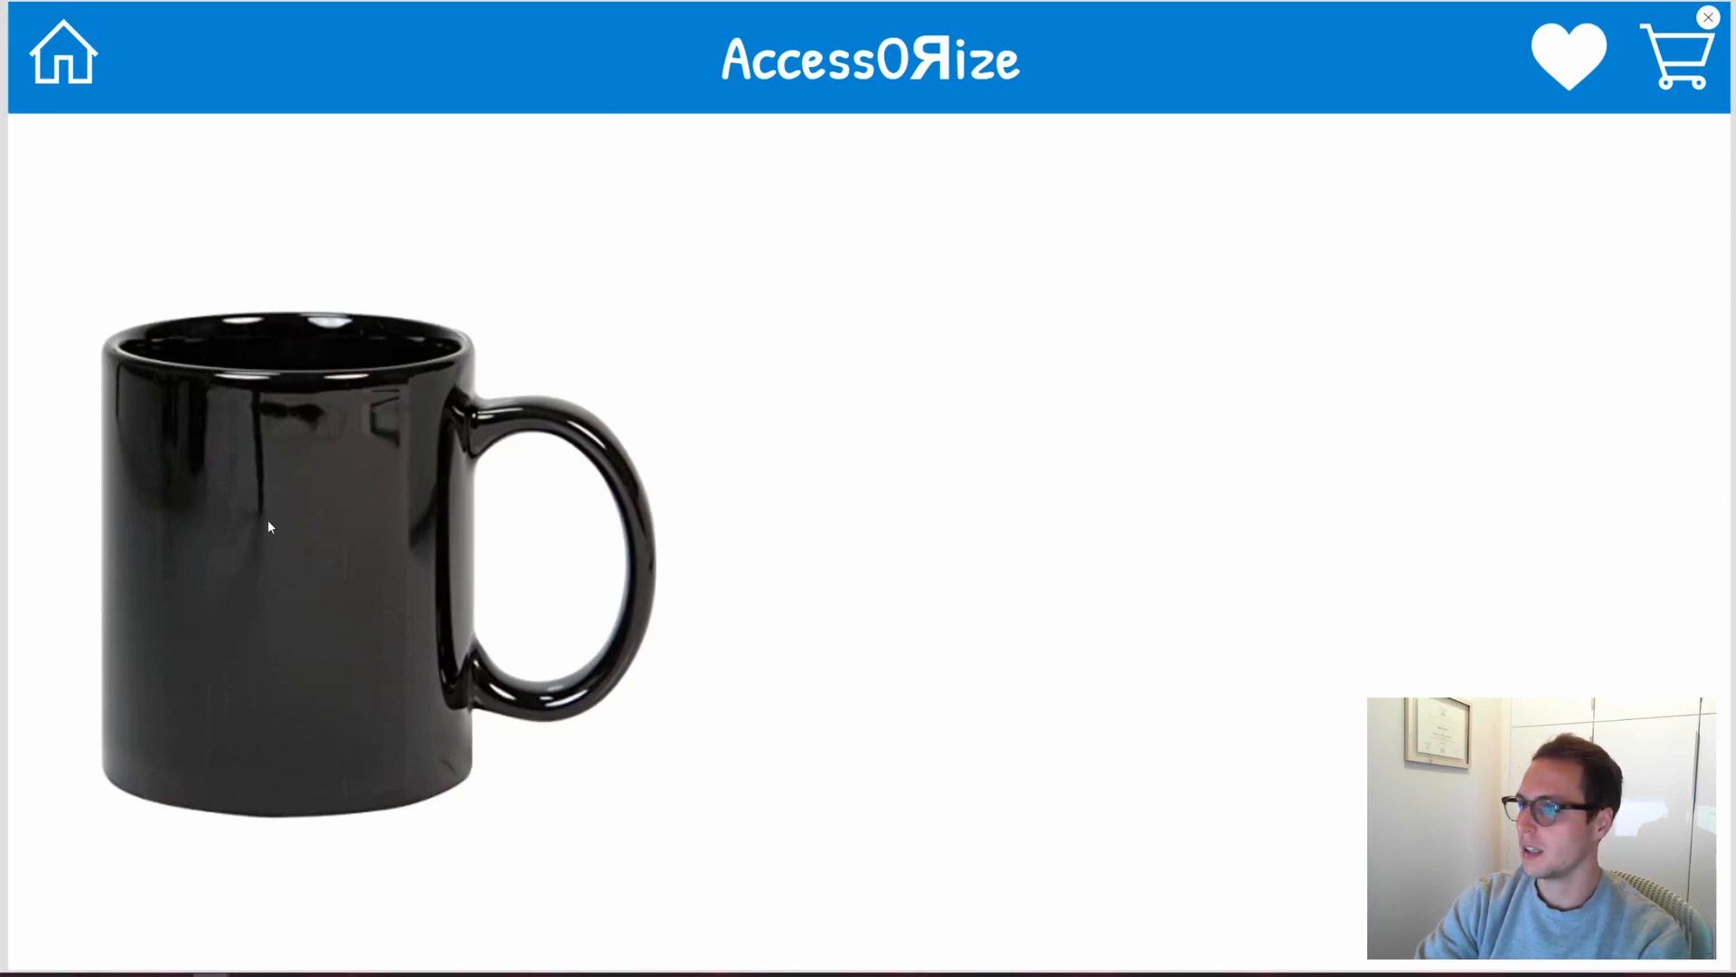
pyautogui.click(87, 74)
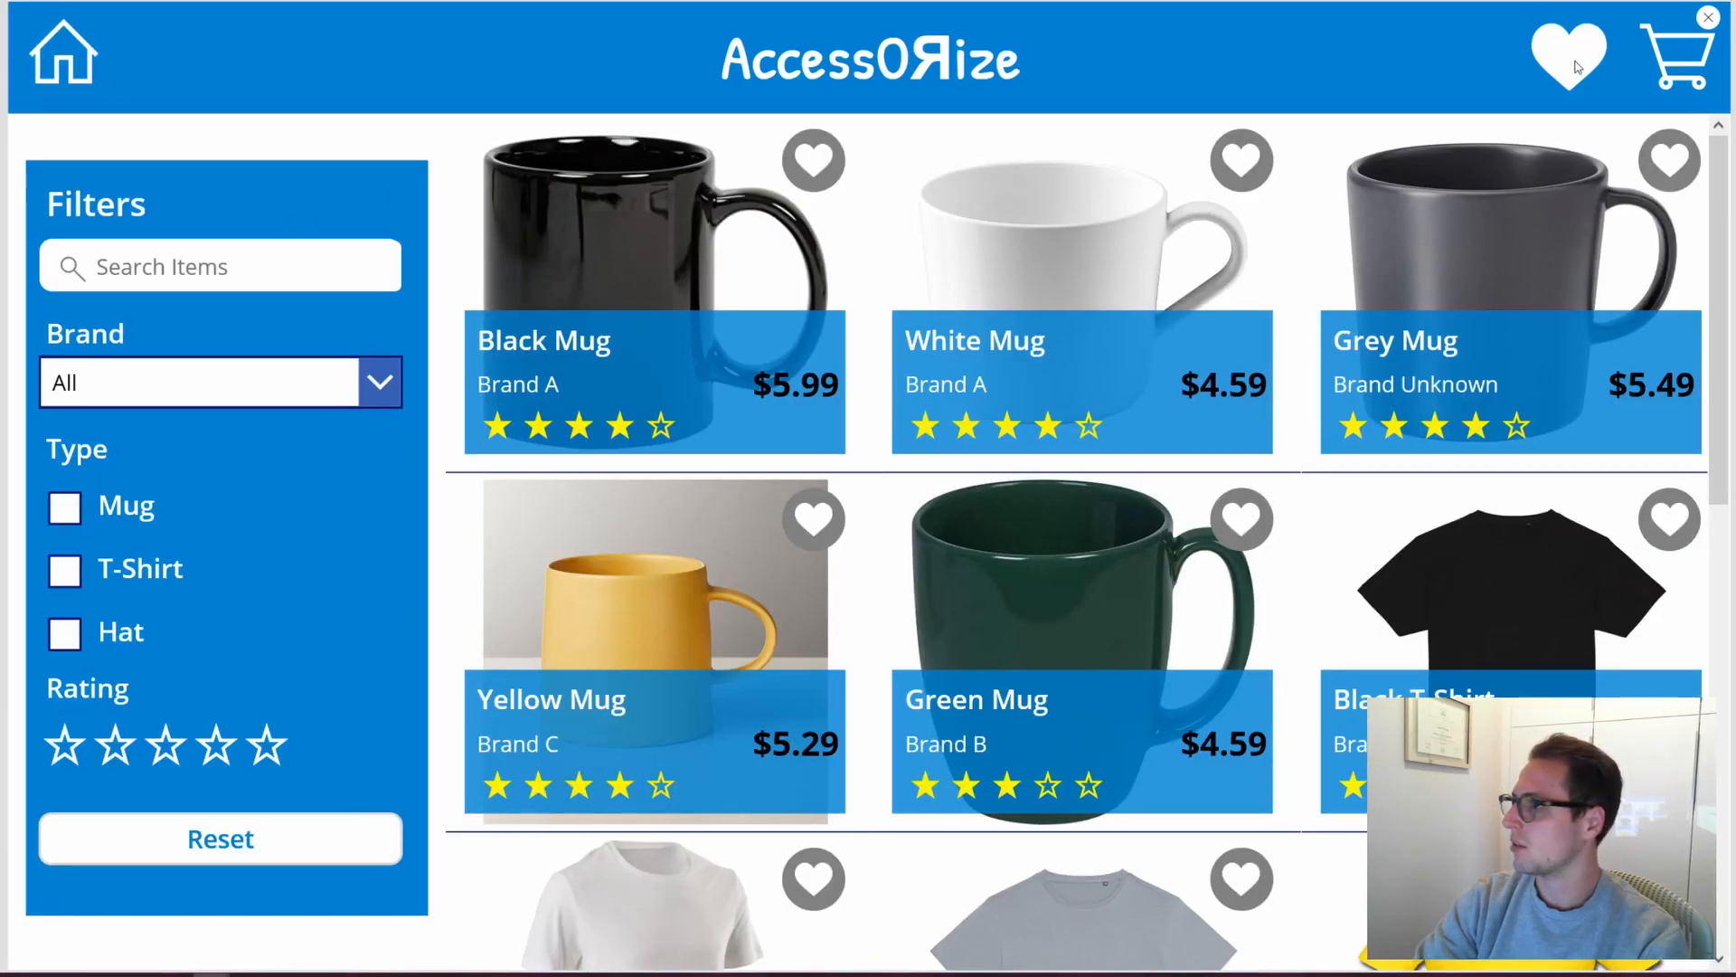
pyautogui.click(1578, 66)
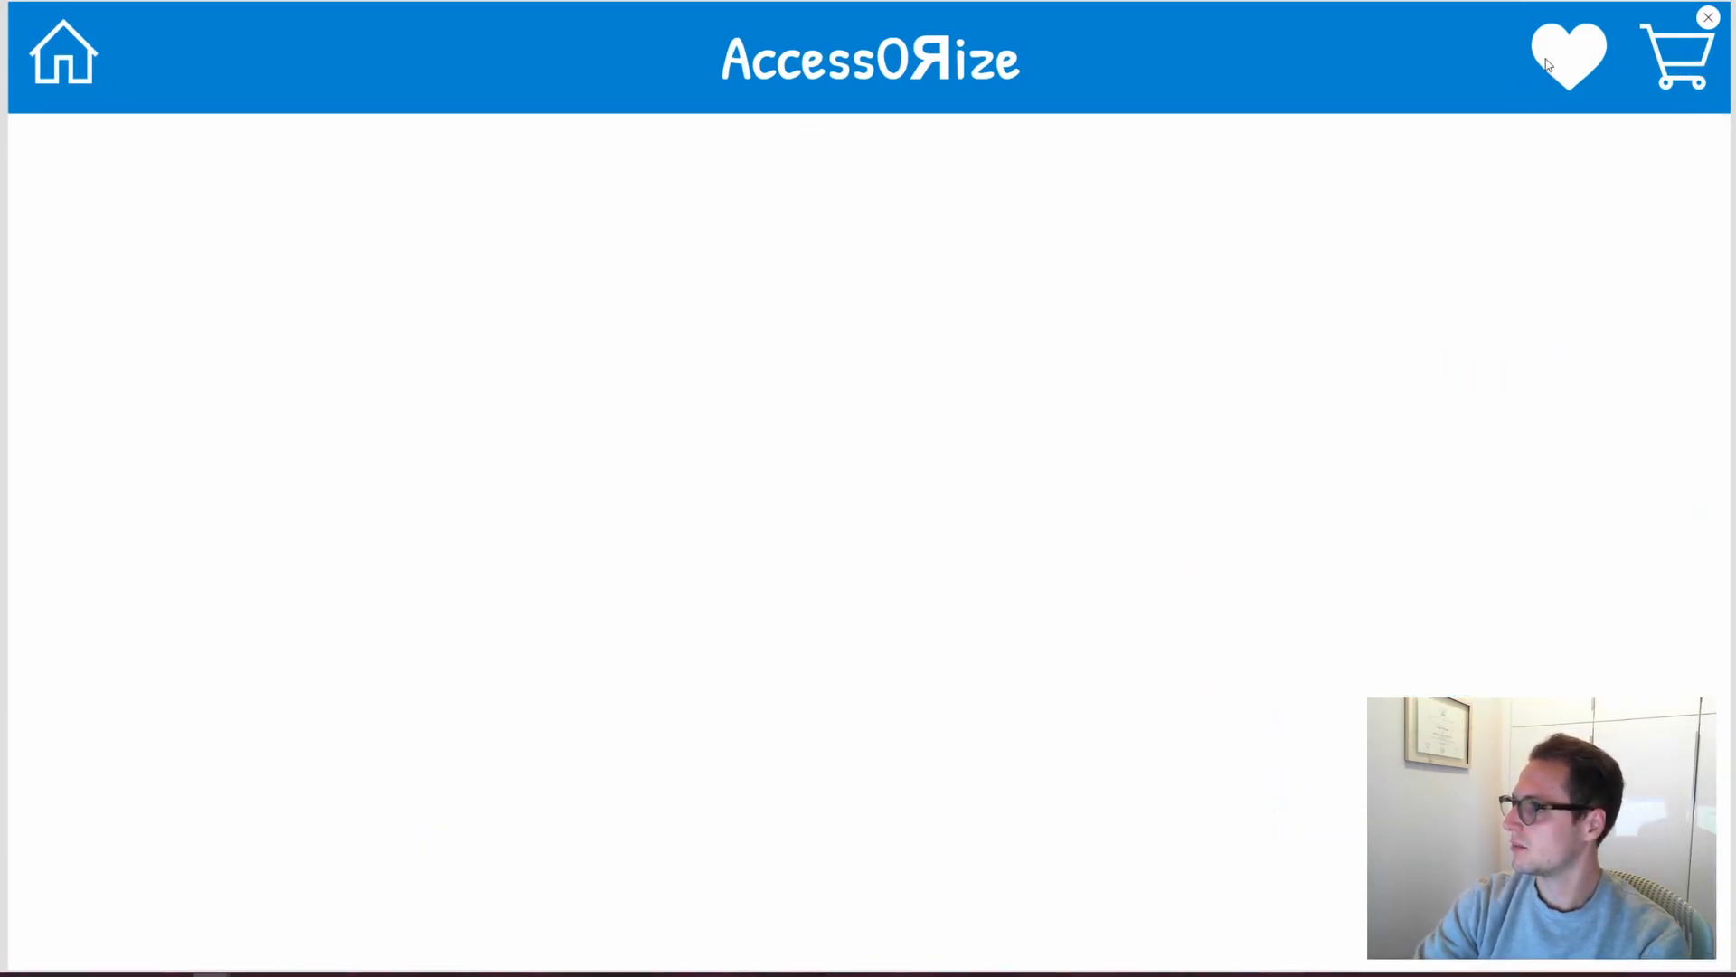
pyautogui.click(62, 65)
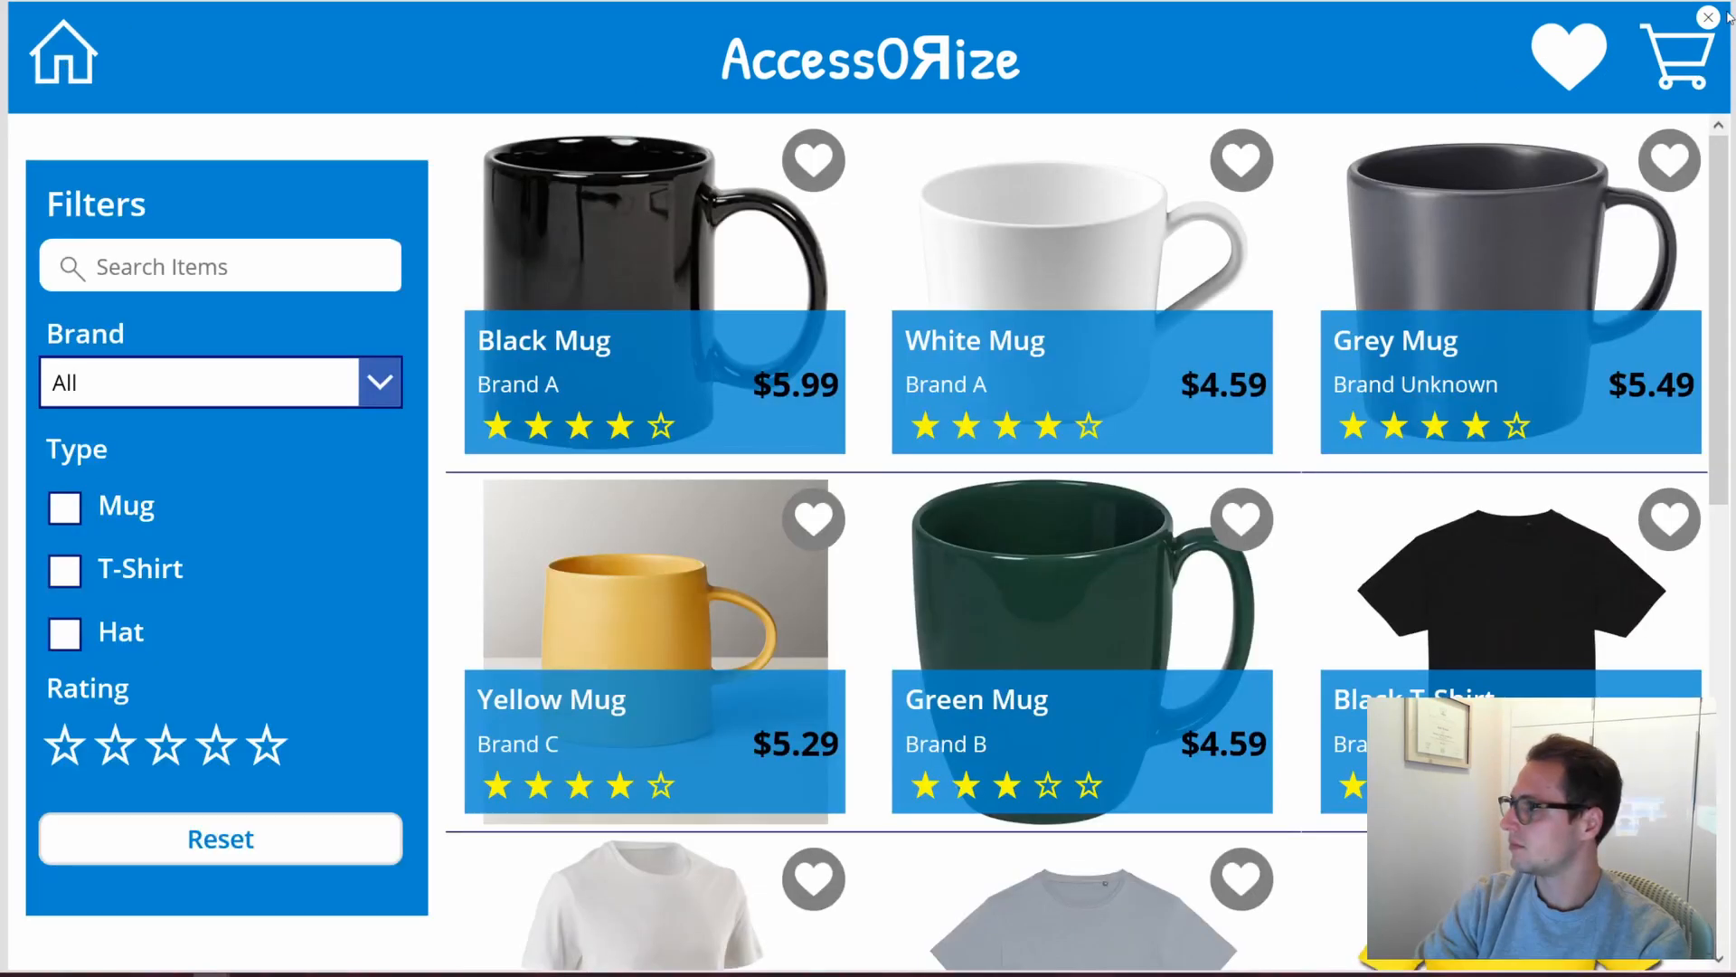
pyautogui.click(1708, 17)
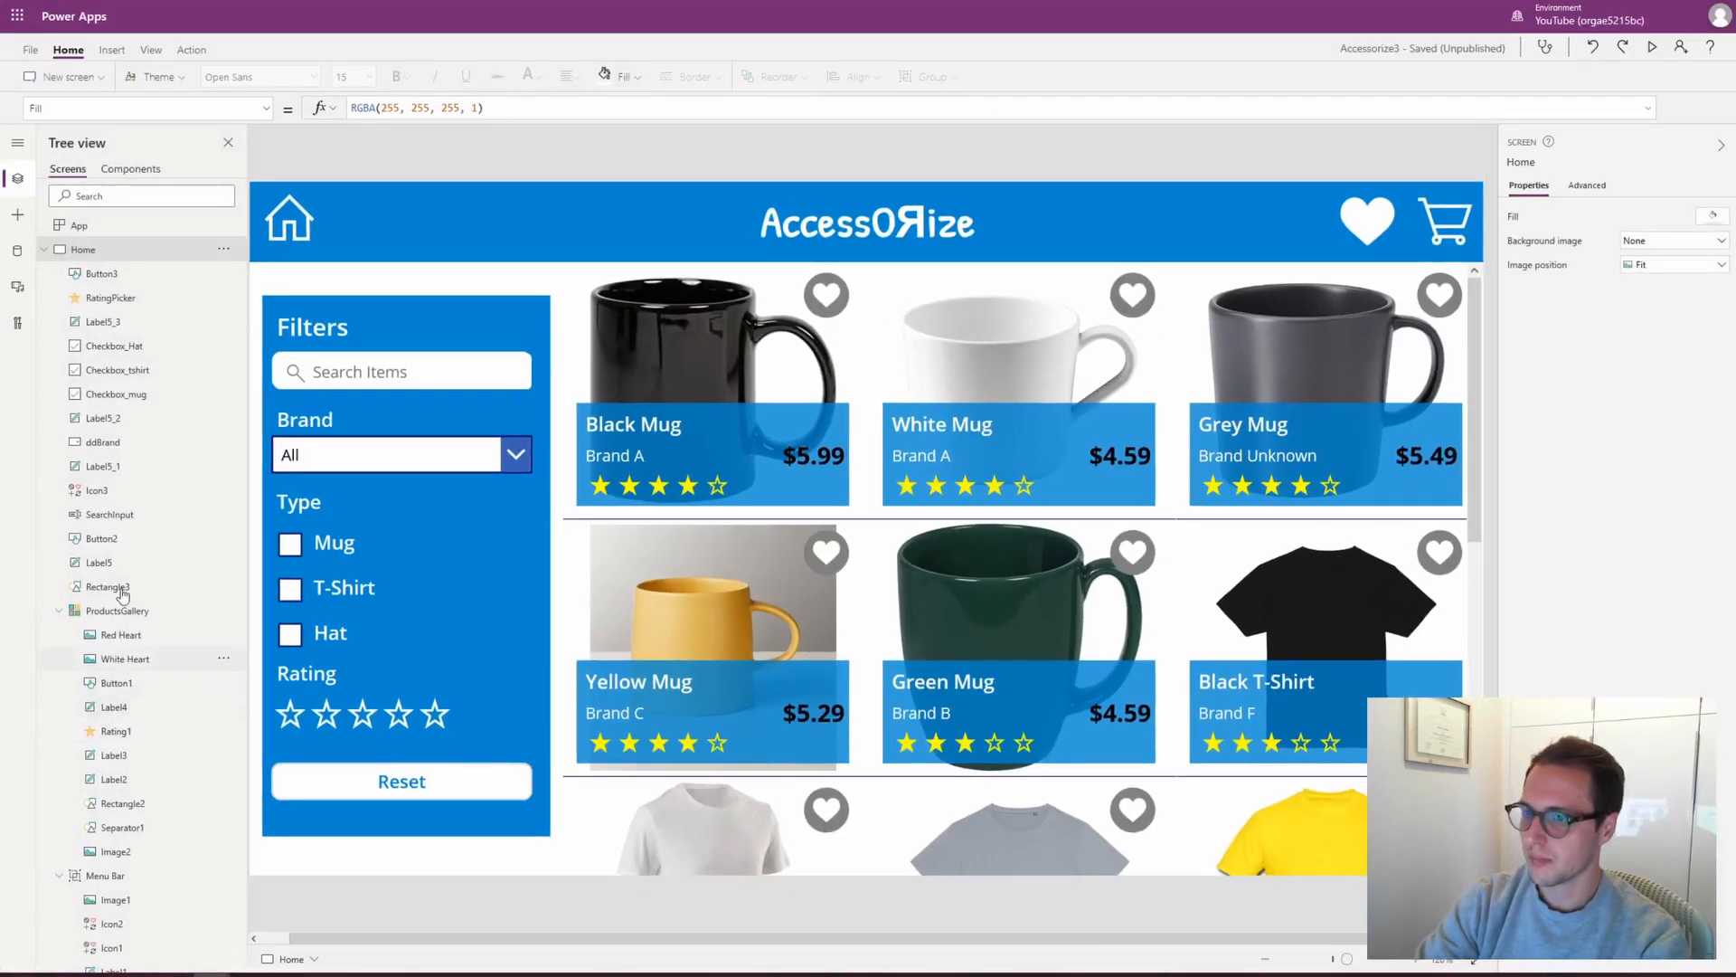
# Add a text label about 440 by 40 above the product image on InfoPage, at about X 74, Y 159
pyautogui.scroll(-5, 111, 896)
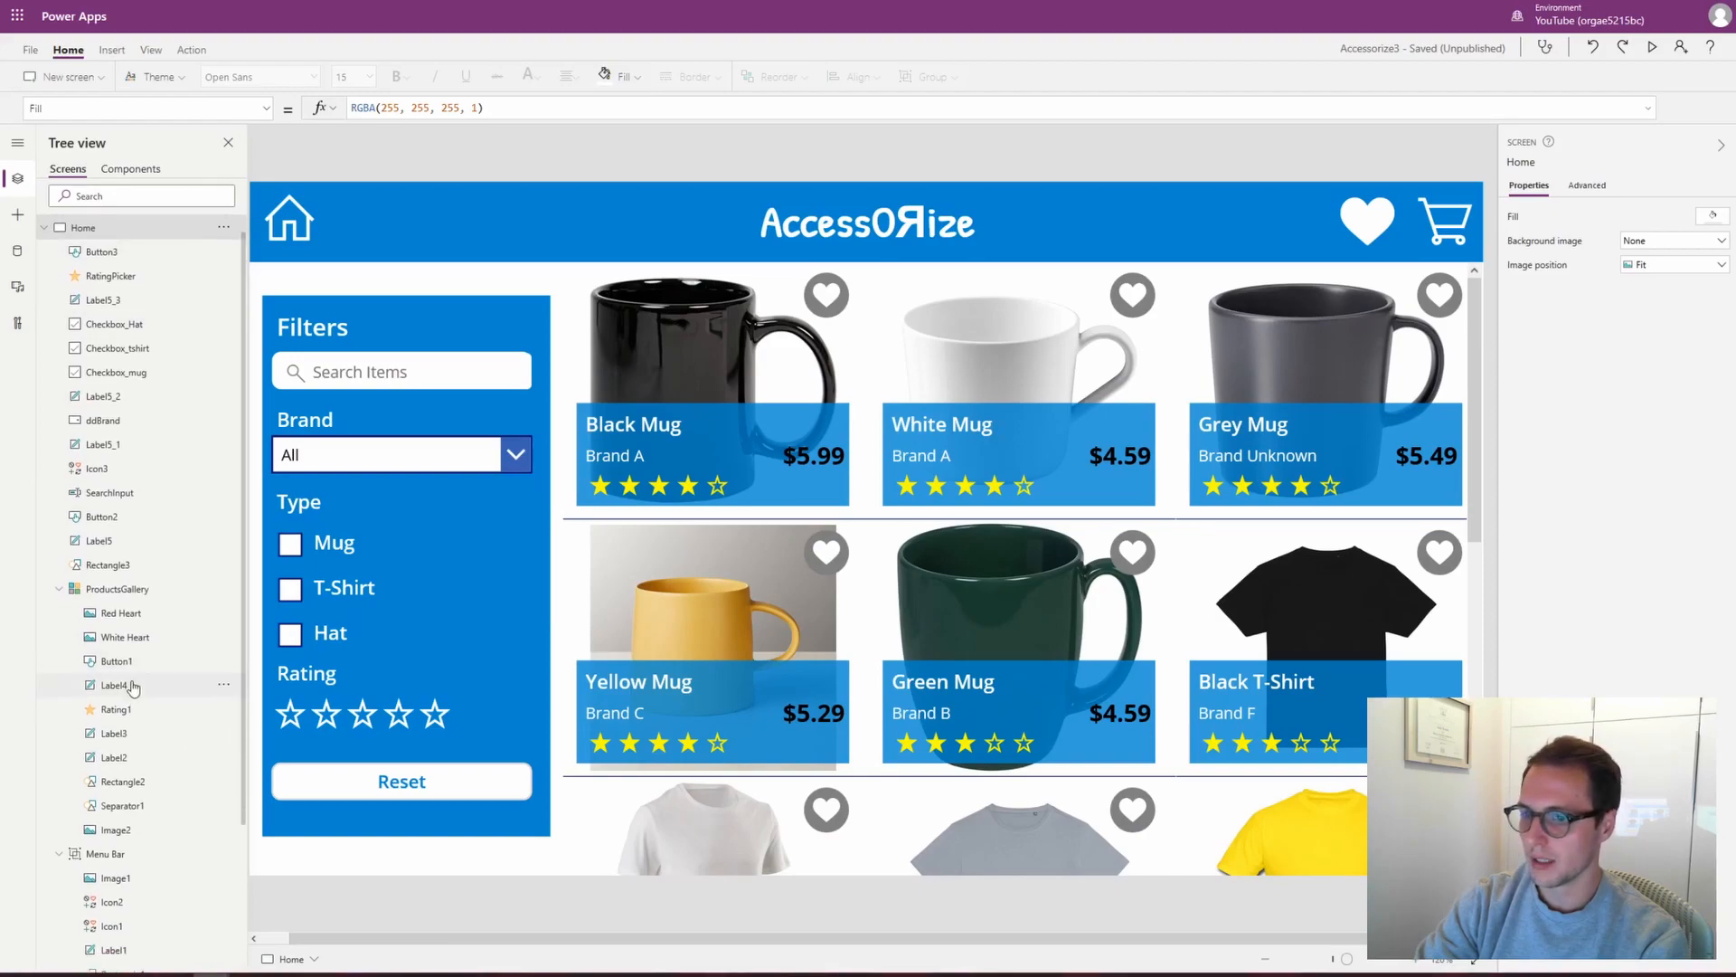
pyautogui.click(115, 859)
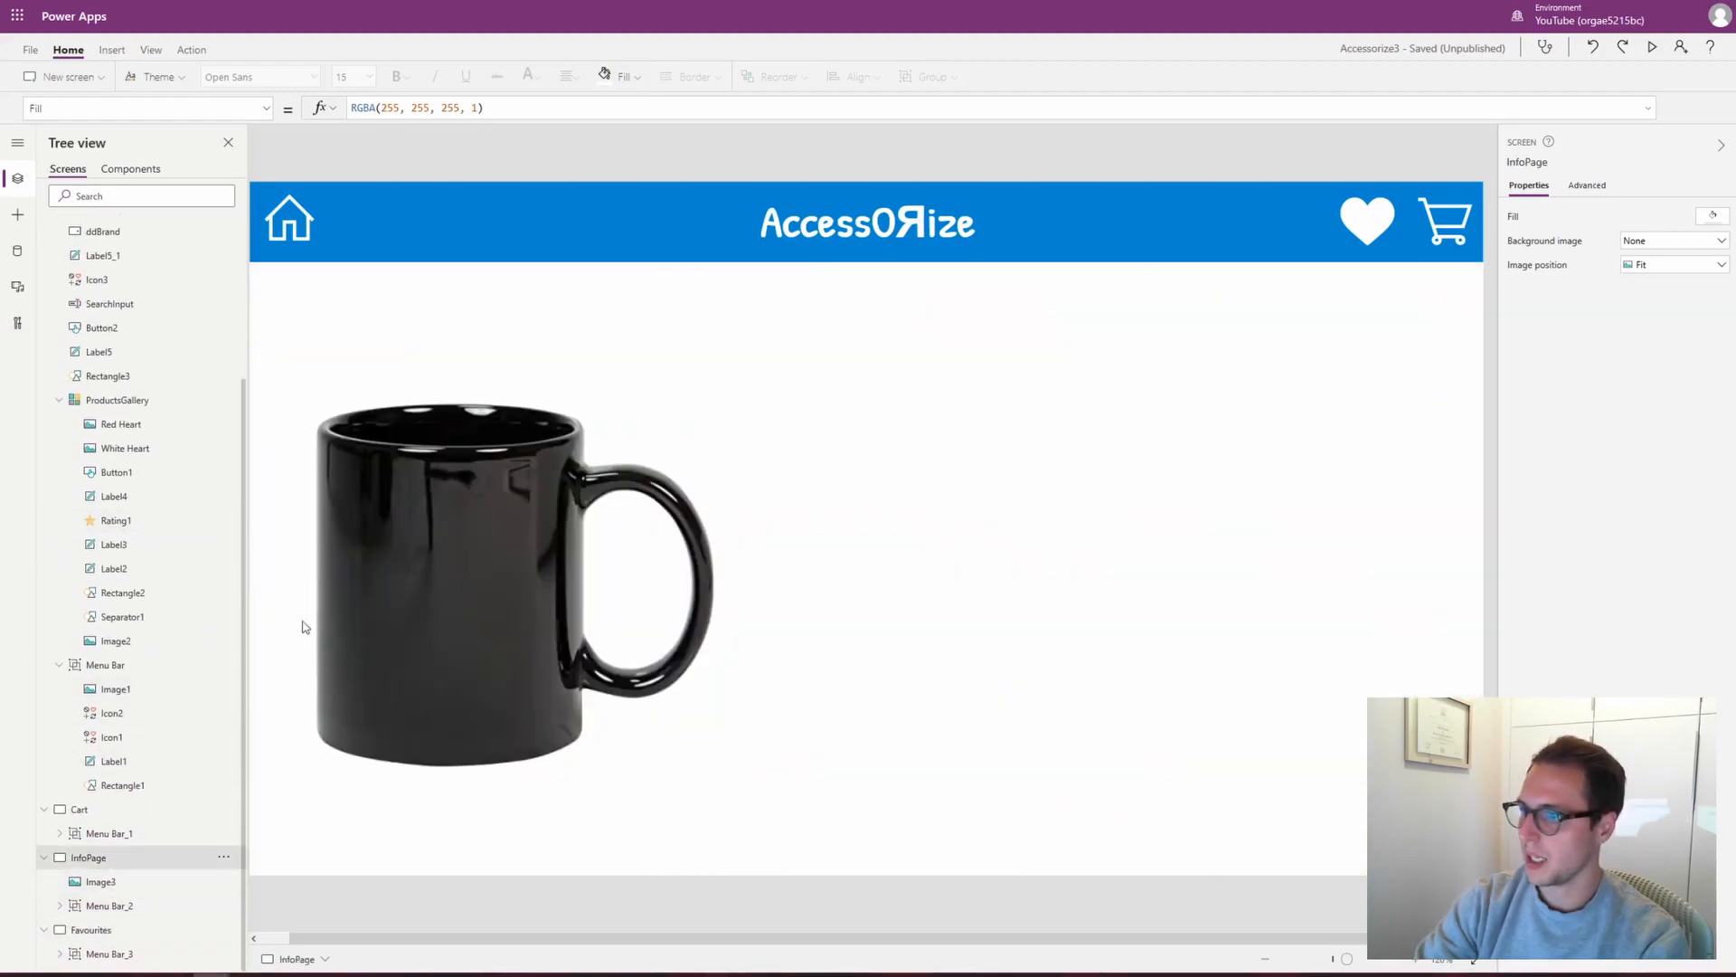
pyautogui.click(134, 197)
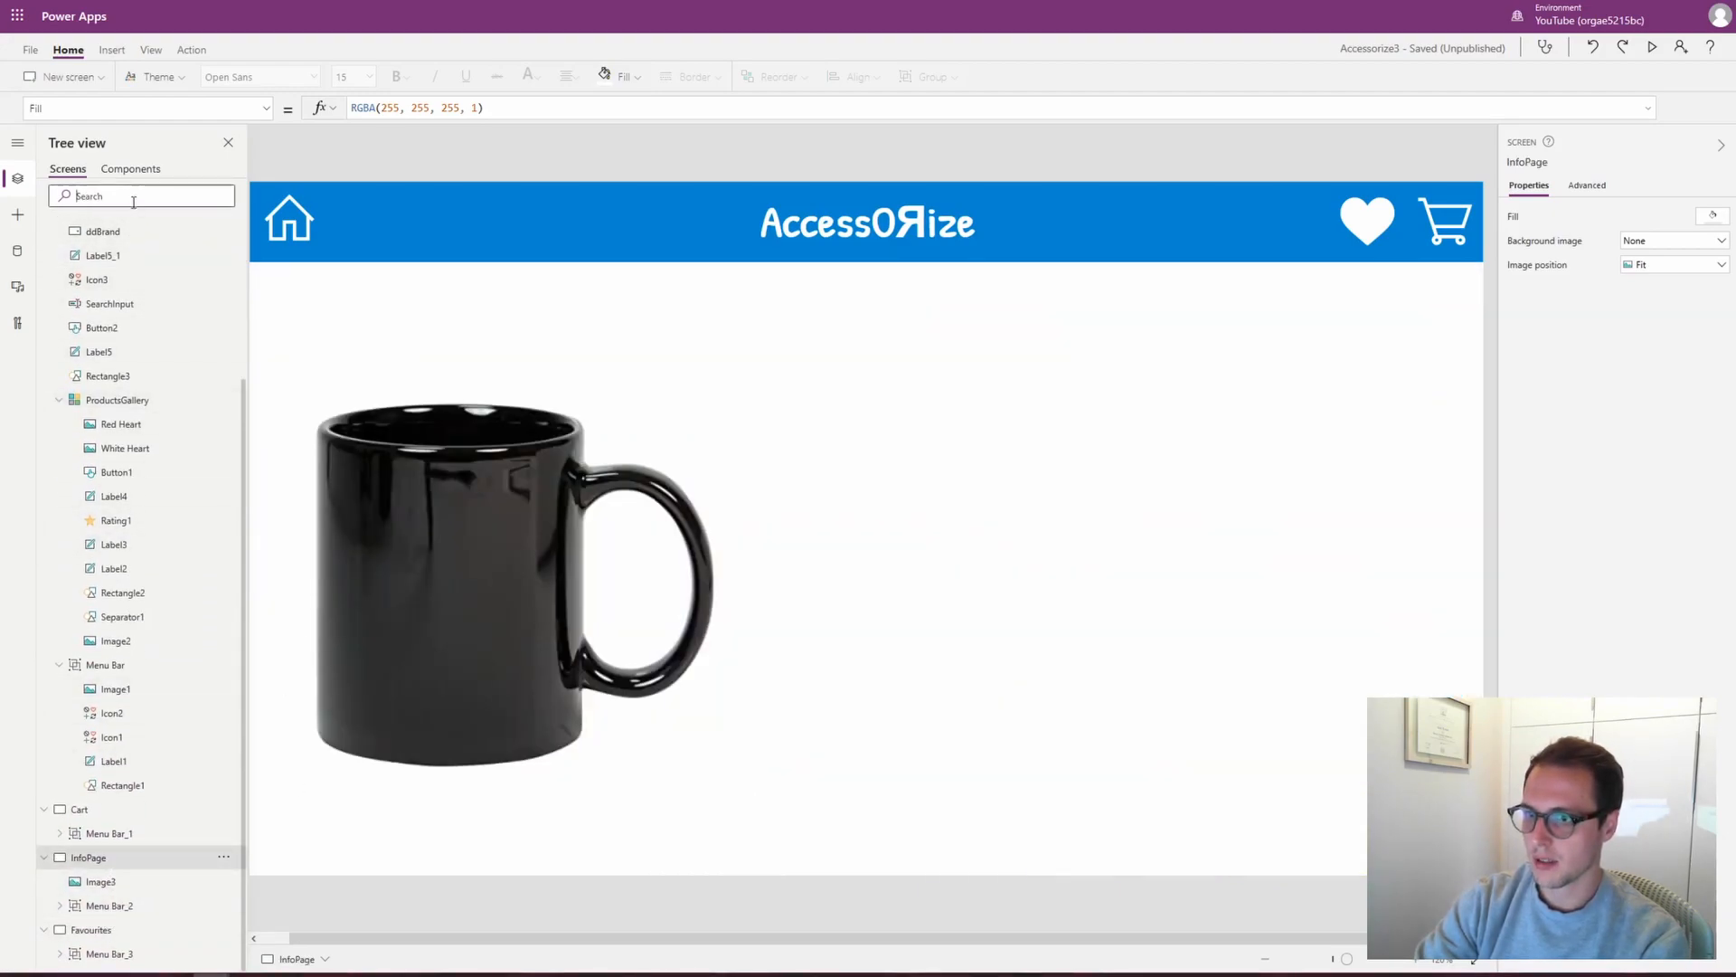
pyautogui.click(17, 217)
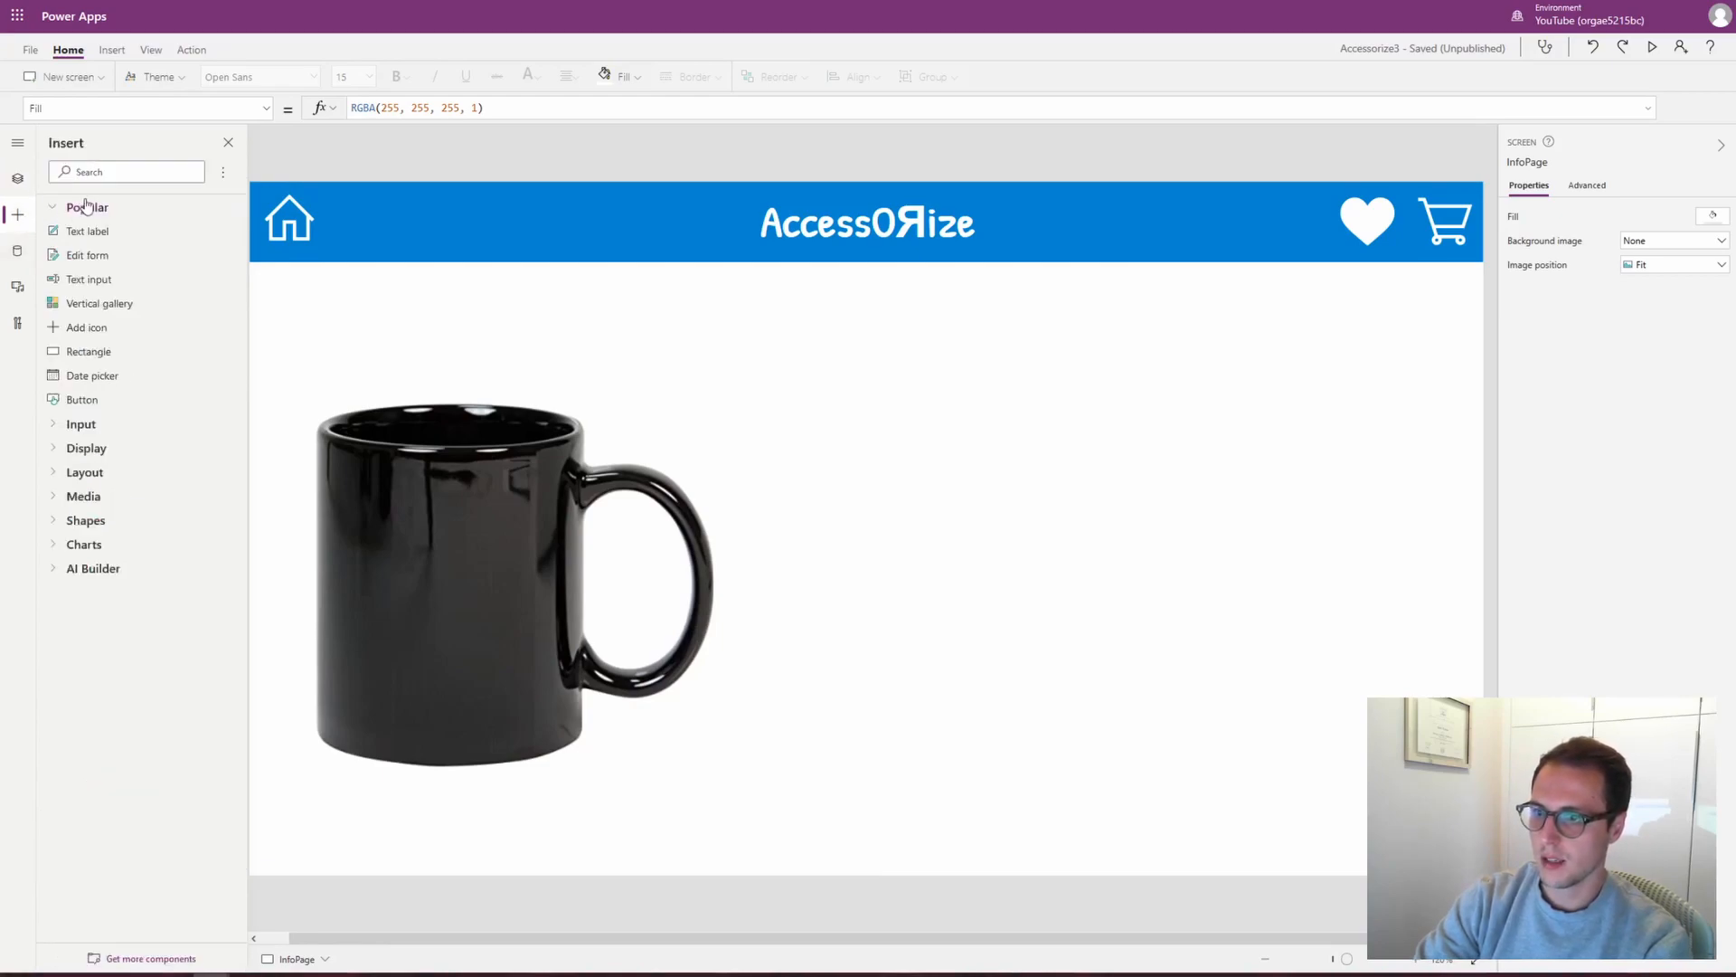
pyautogui.moveTo(108, 237); pyautogui.dragTo(714, 344)
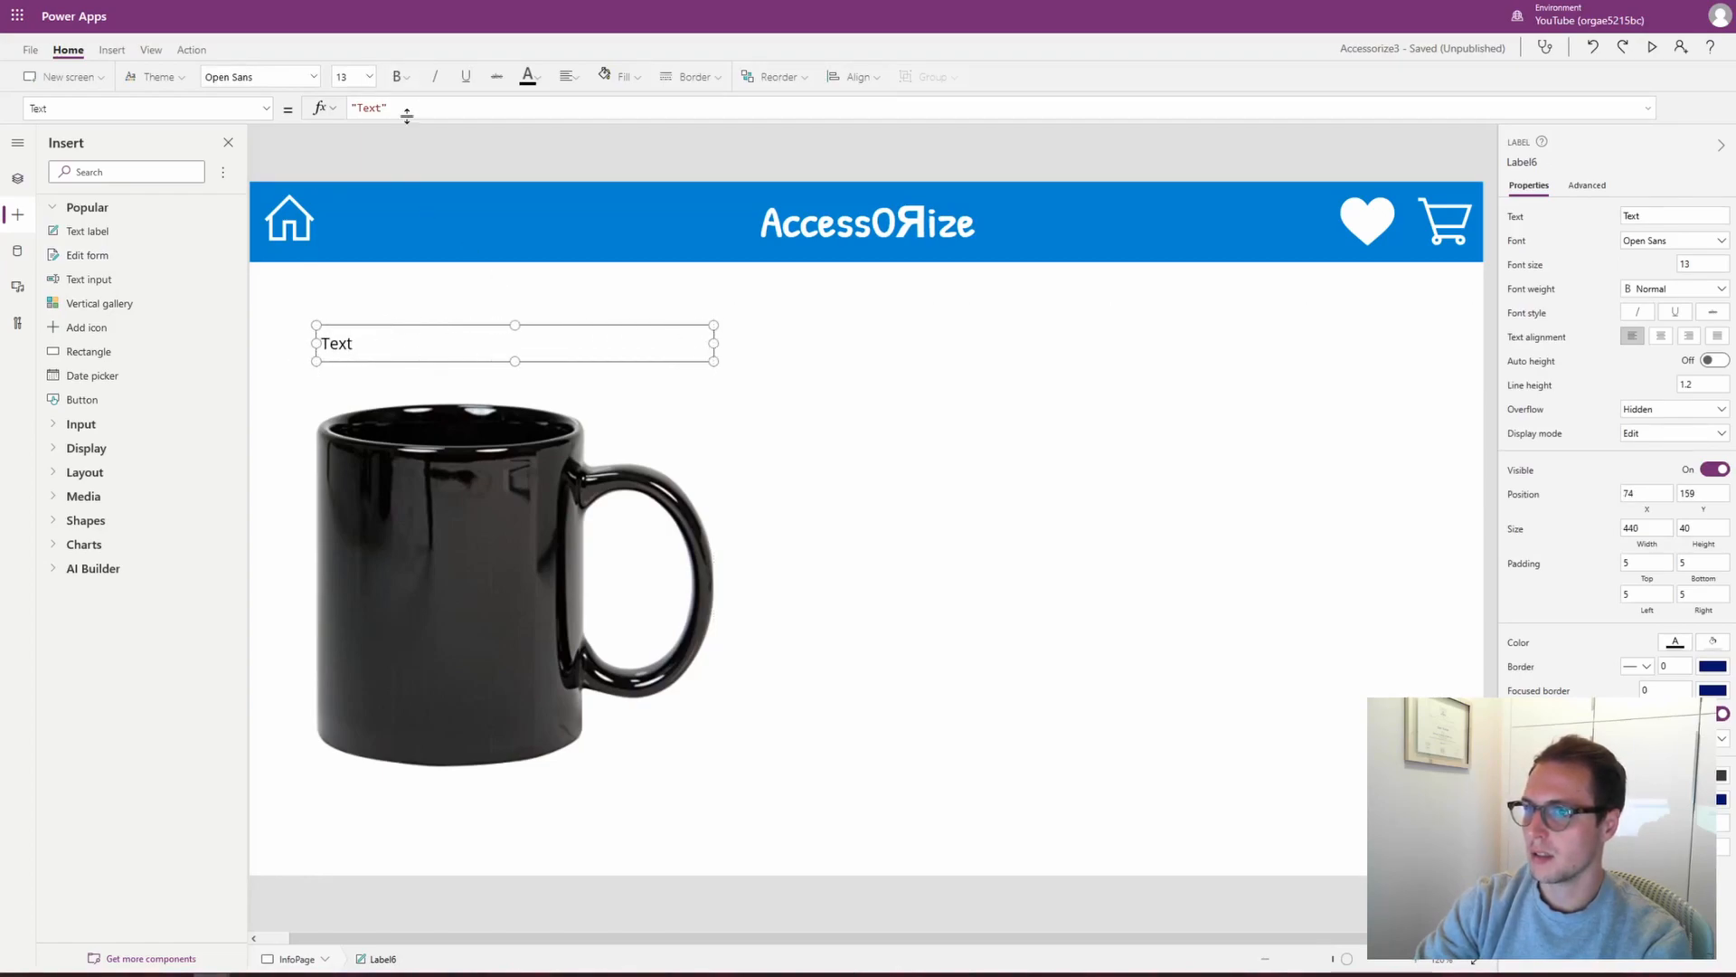
# Set the new label's Text property to First(ProductInfoCollection).Name and nudge the label up to about Y 153
pyautogui.hotkey('ctrl', 'a')
pyautogui.write('First(ProductInfoCollection)')
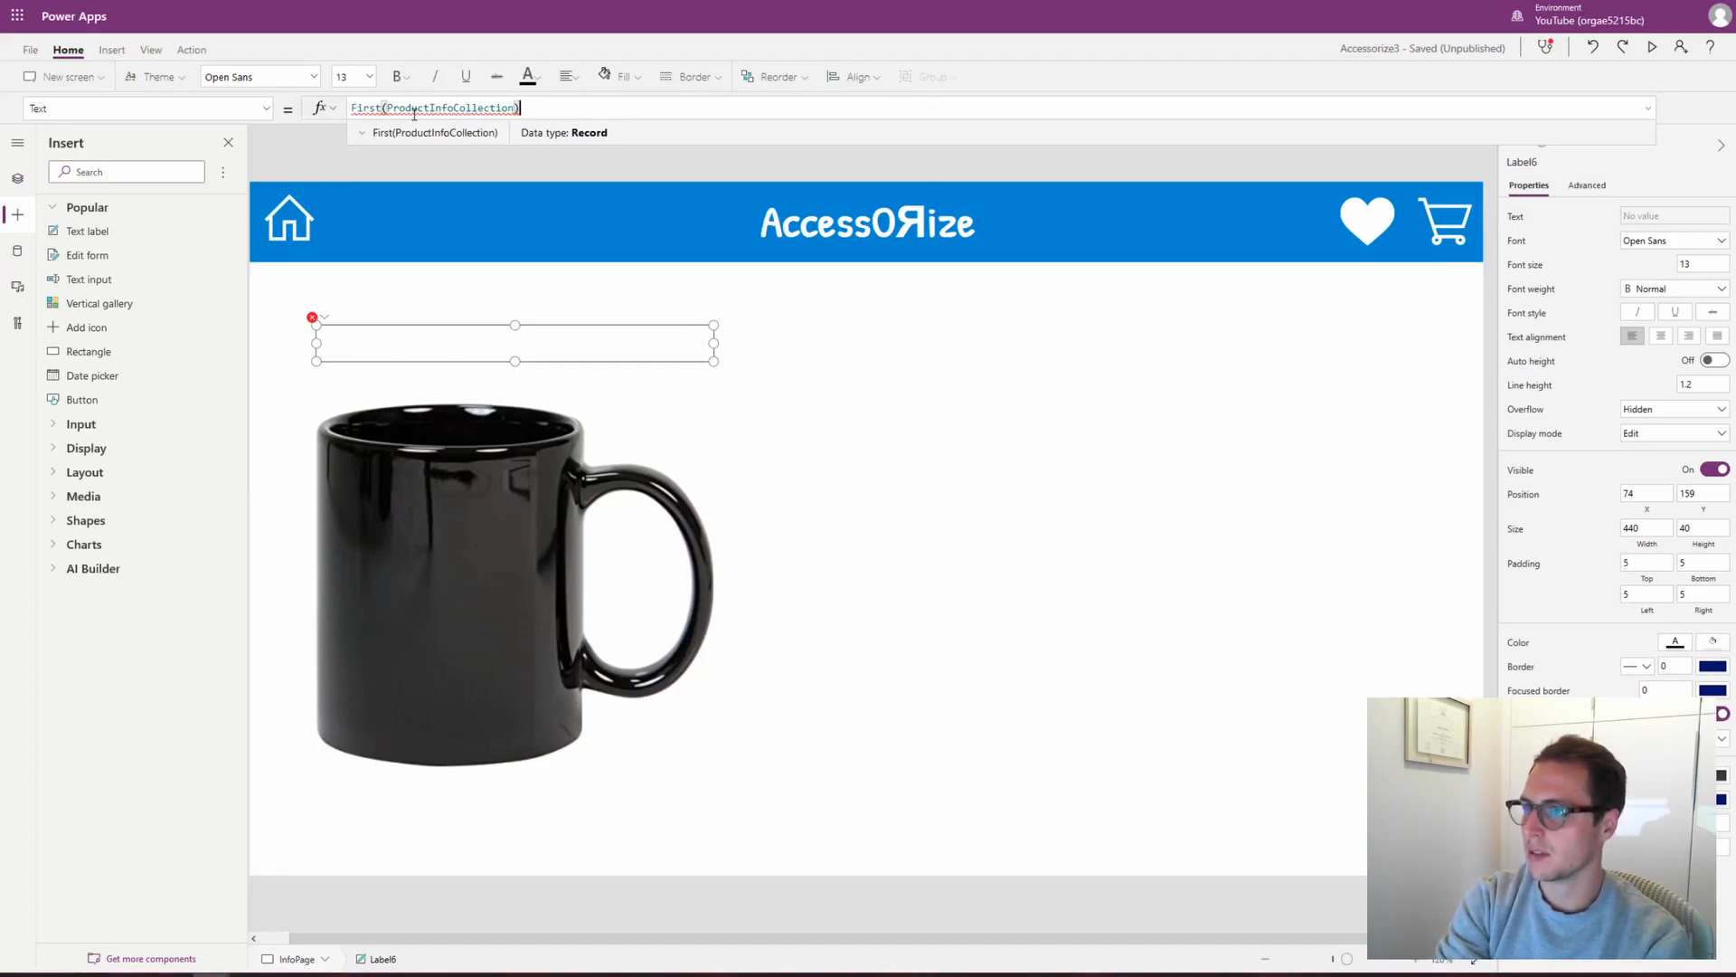
pyautogui.write('.')
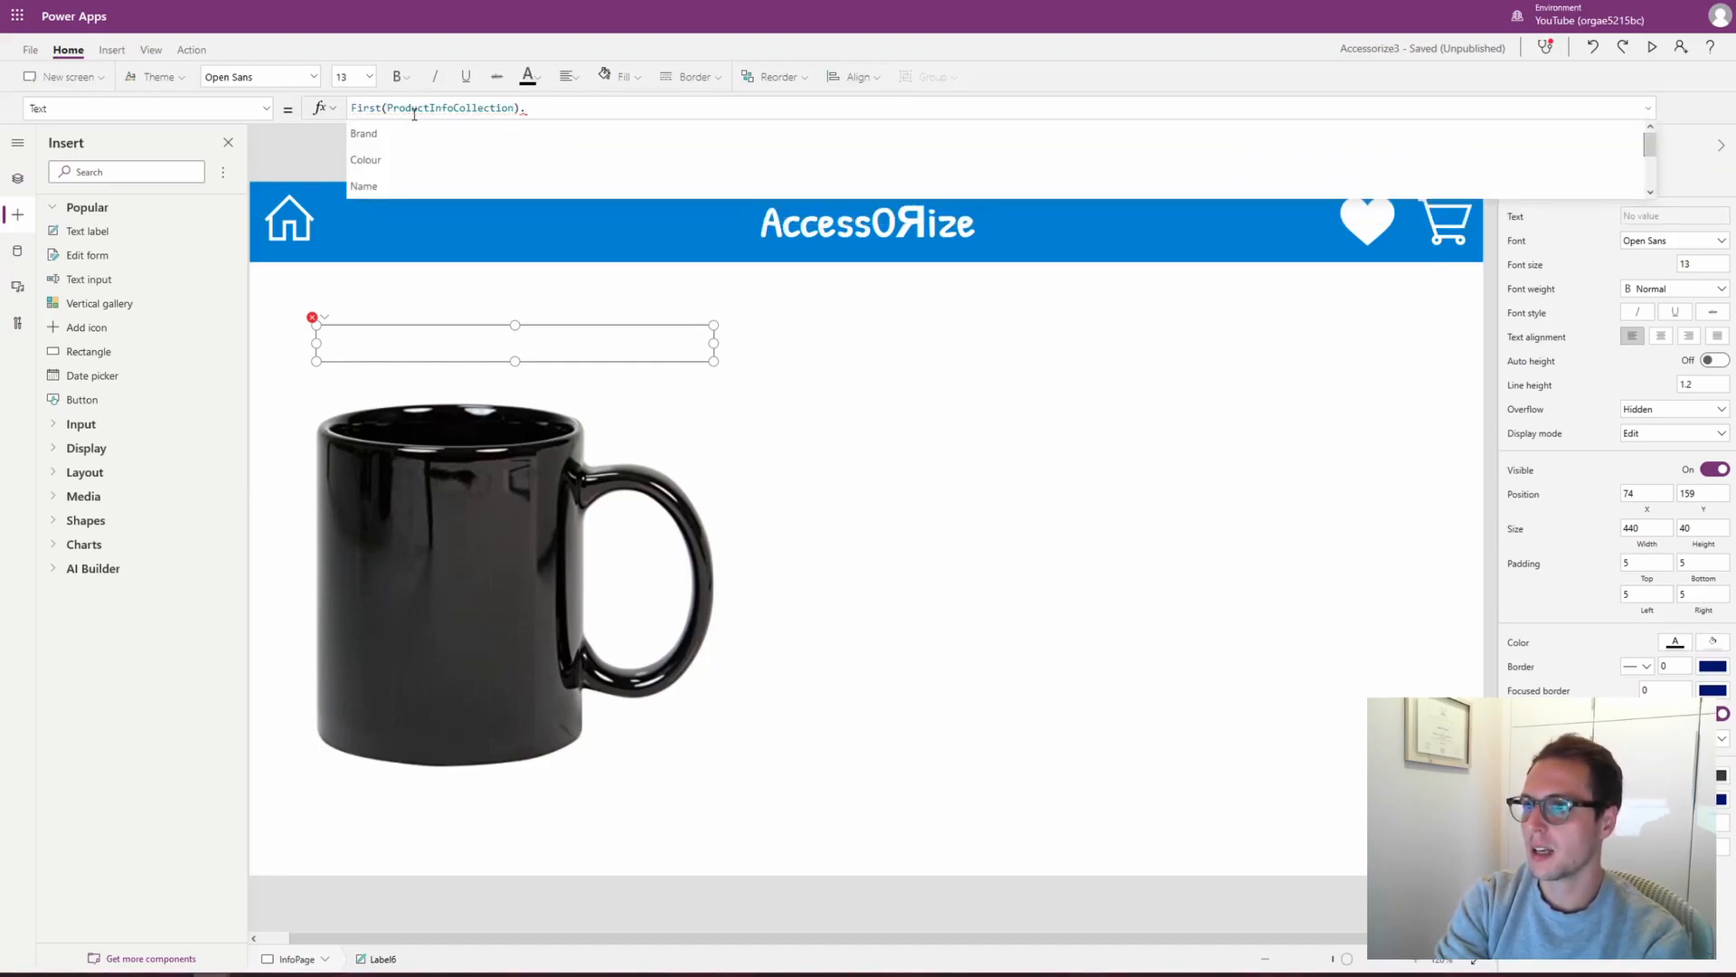
pyautogui.write('Name')
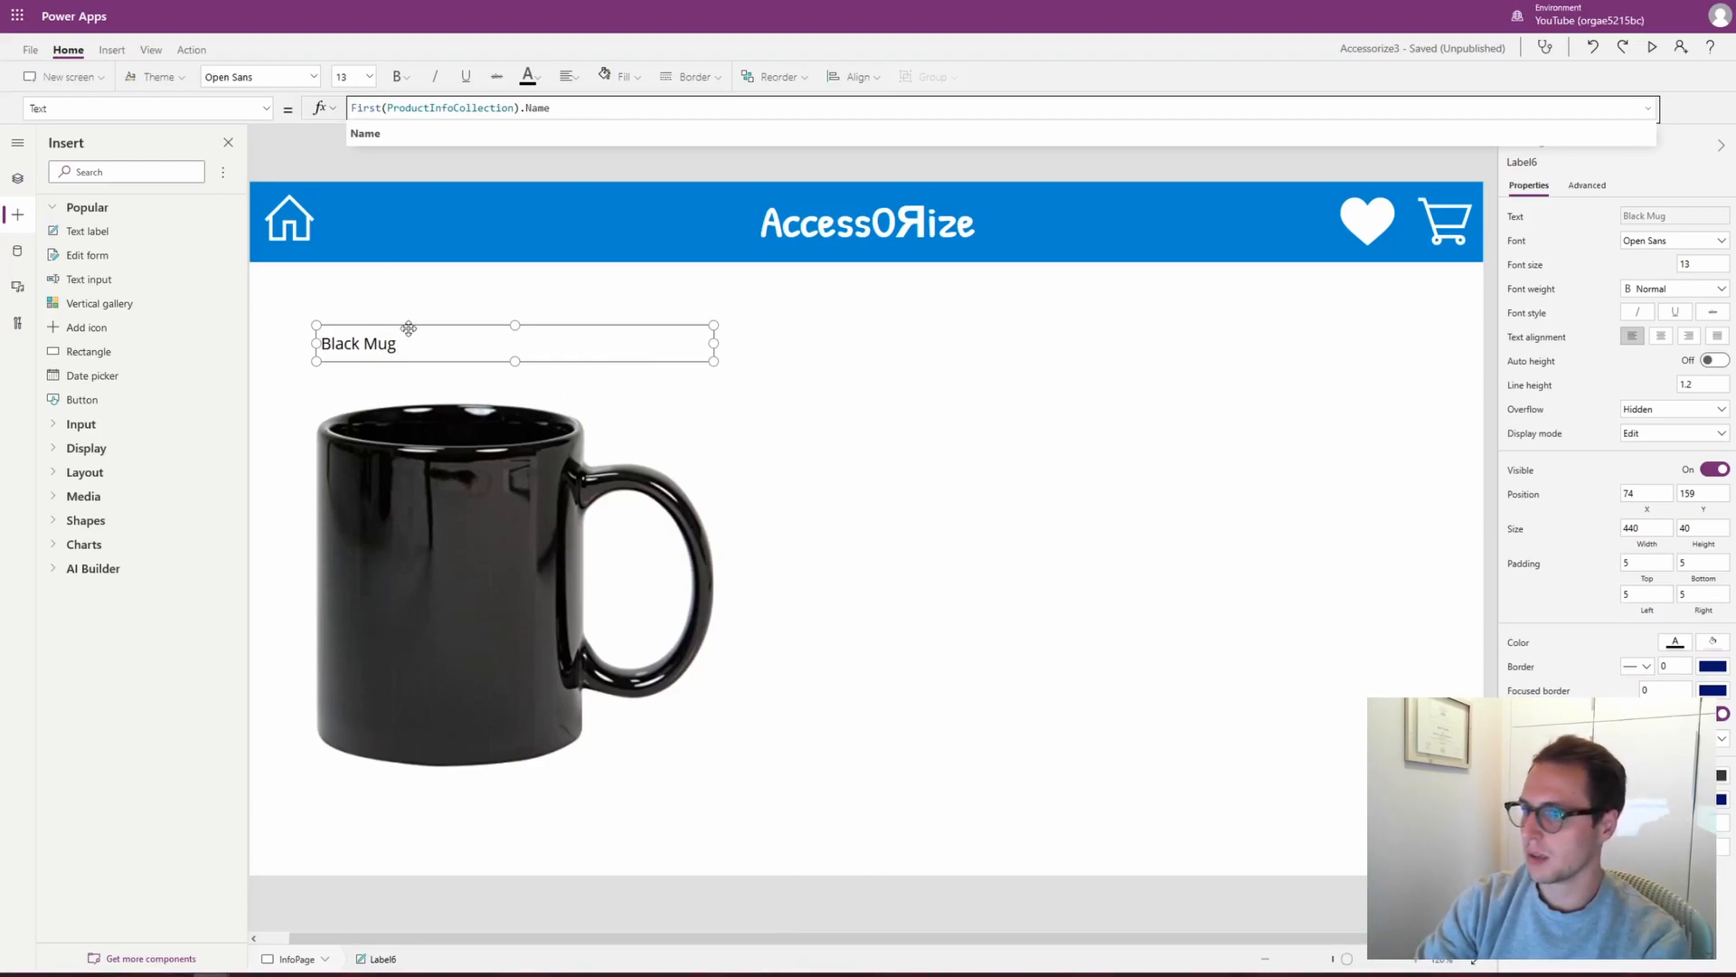
pyautogui.moveTo(407, 346); pyautogui.dragTo(412, 340)
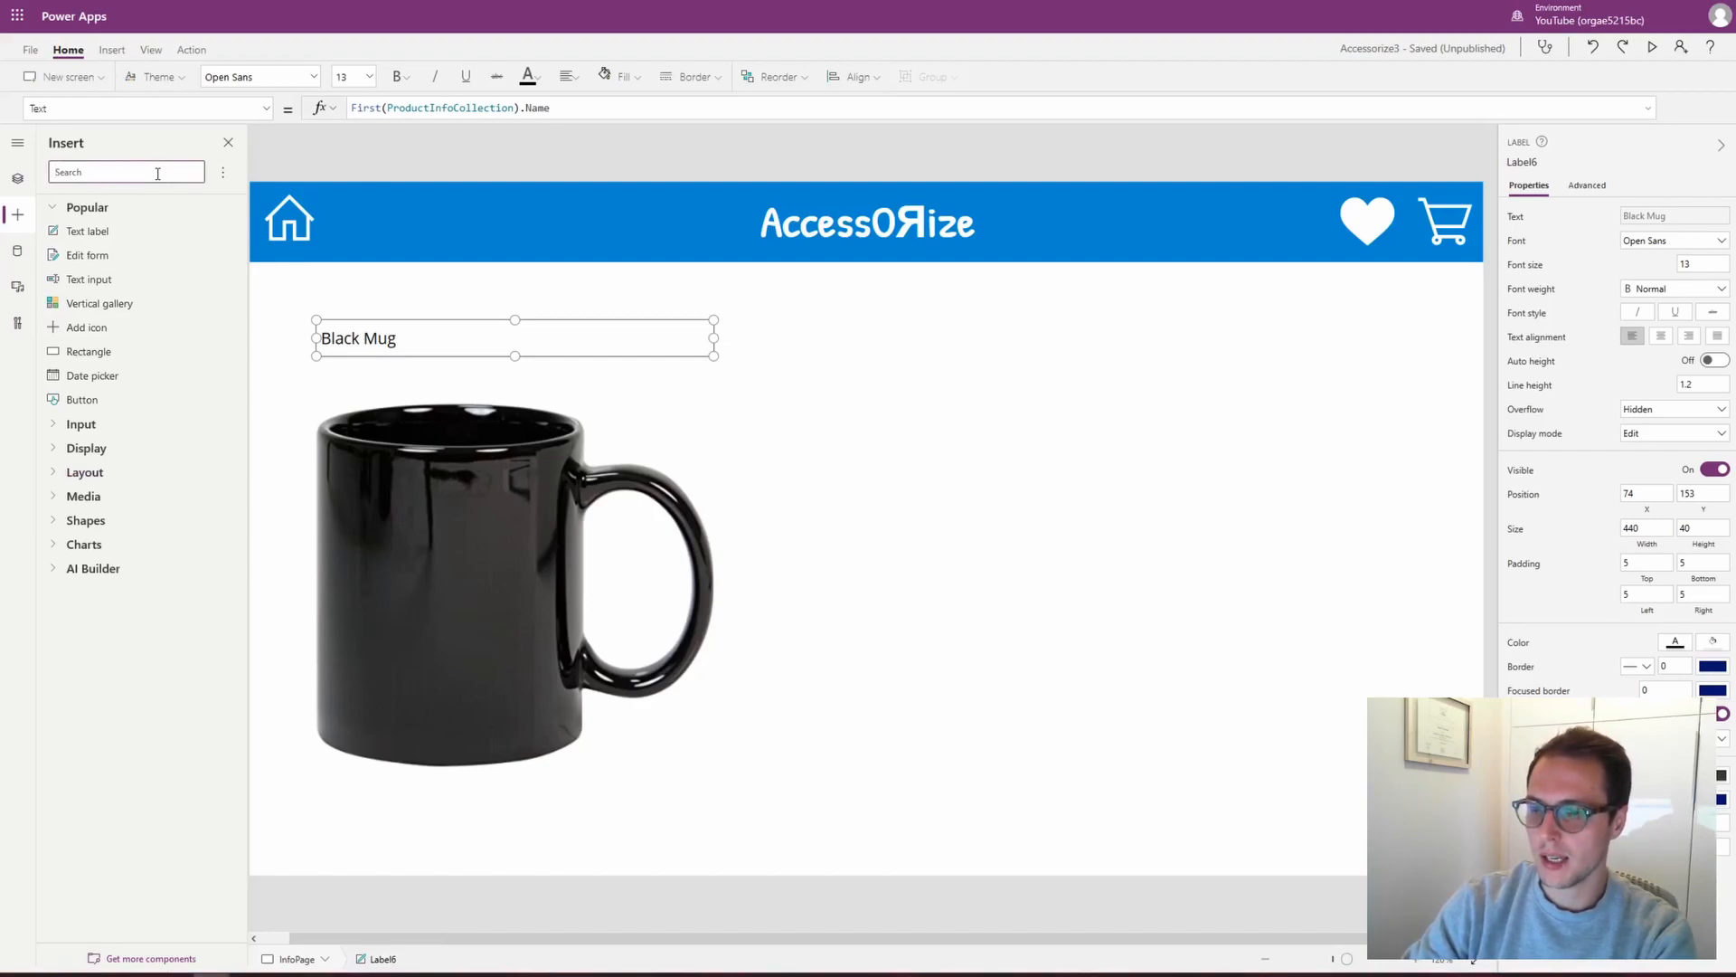
# Add a drop-down control beside the product image and narrow it to about a third of its default width
pyautogui.write('drop')
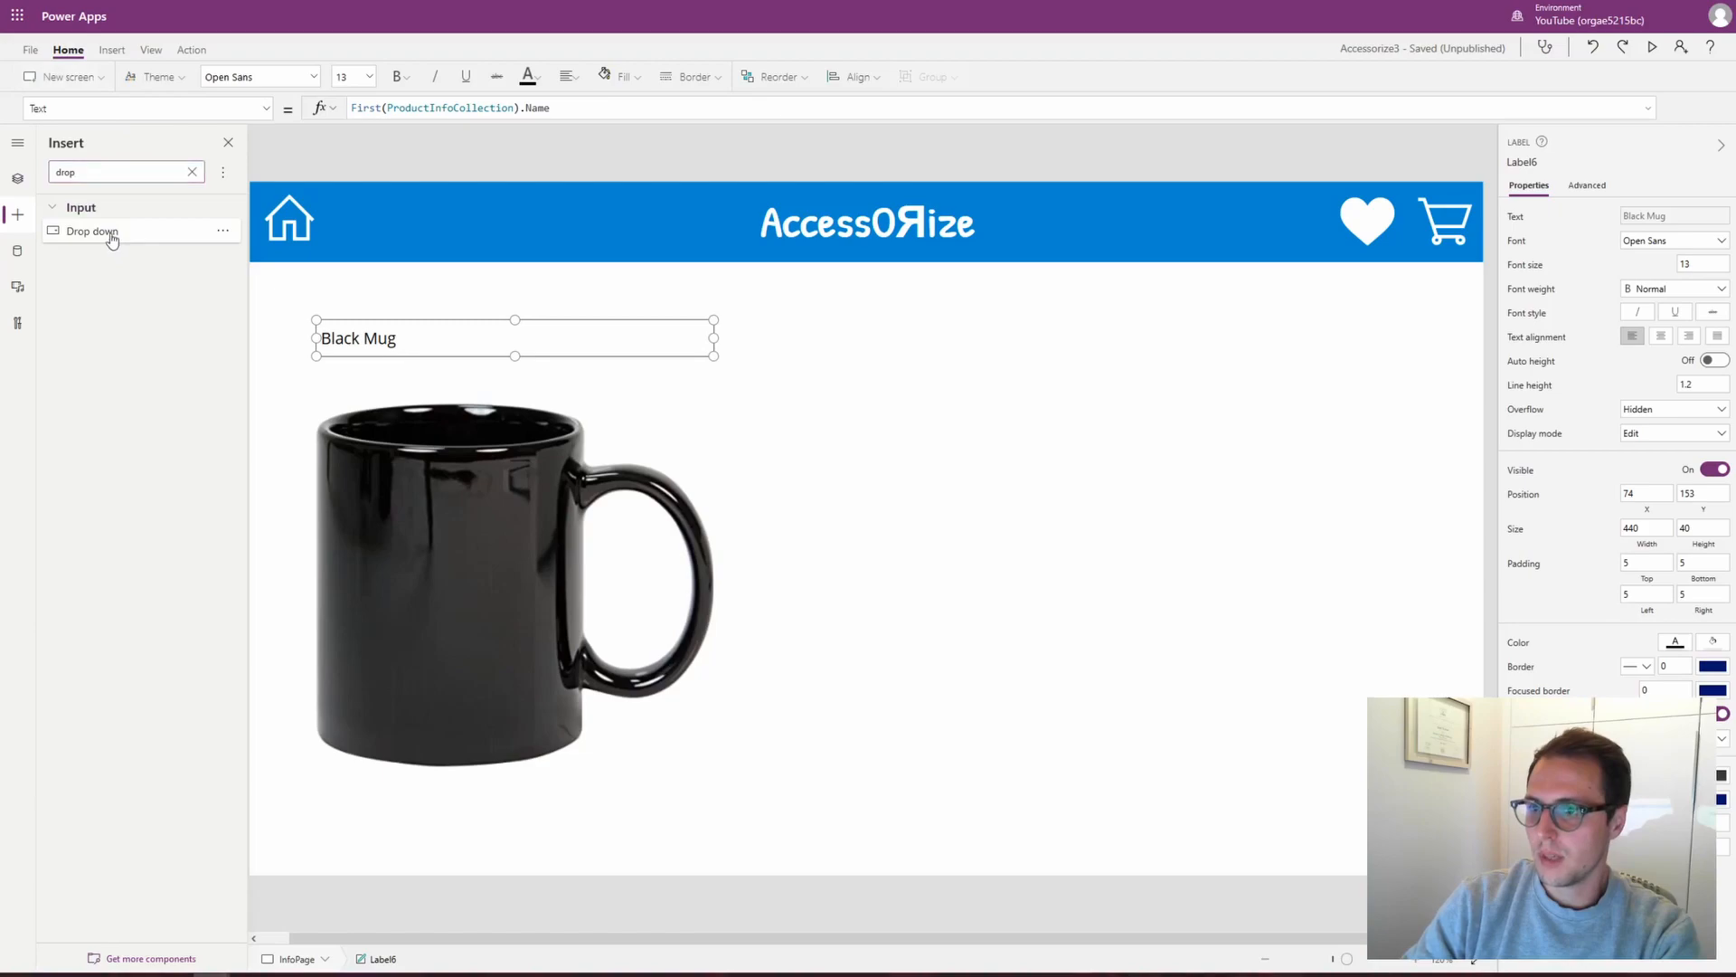
pyautogui.moveTo(113, 232); pyautogui.dragTo(965, 492)
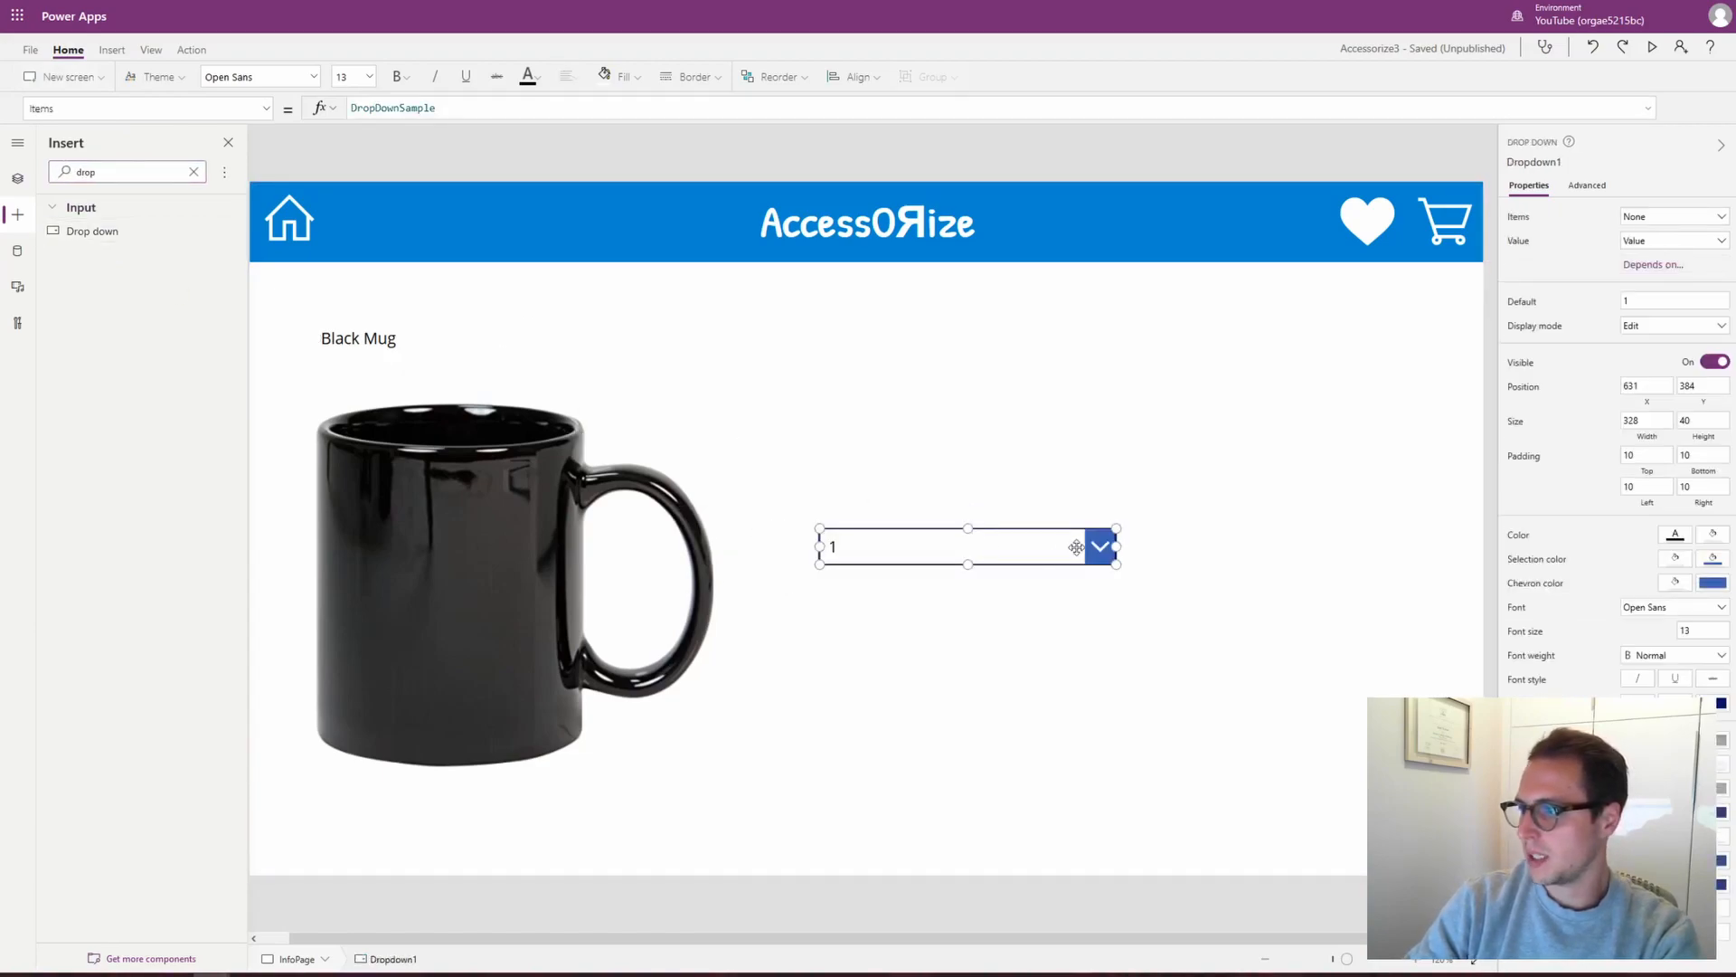
pyautogui.moveTo(1117, 546); pyautogui.dragTo(871, 548)
pyautogui.click(919, 640)
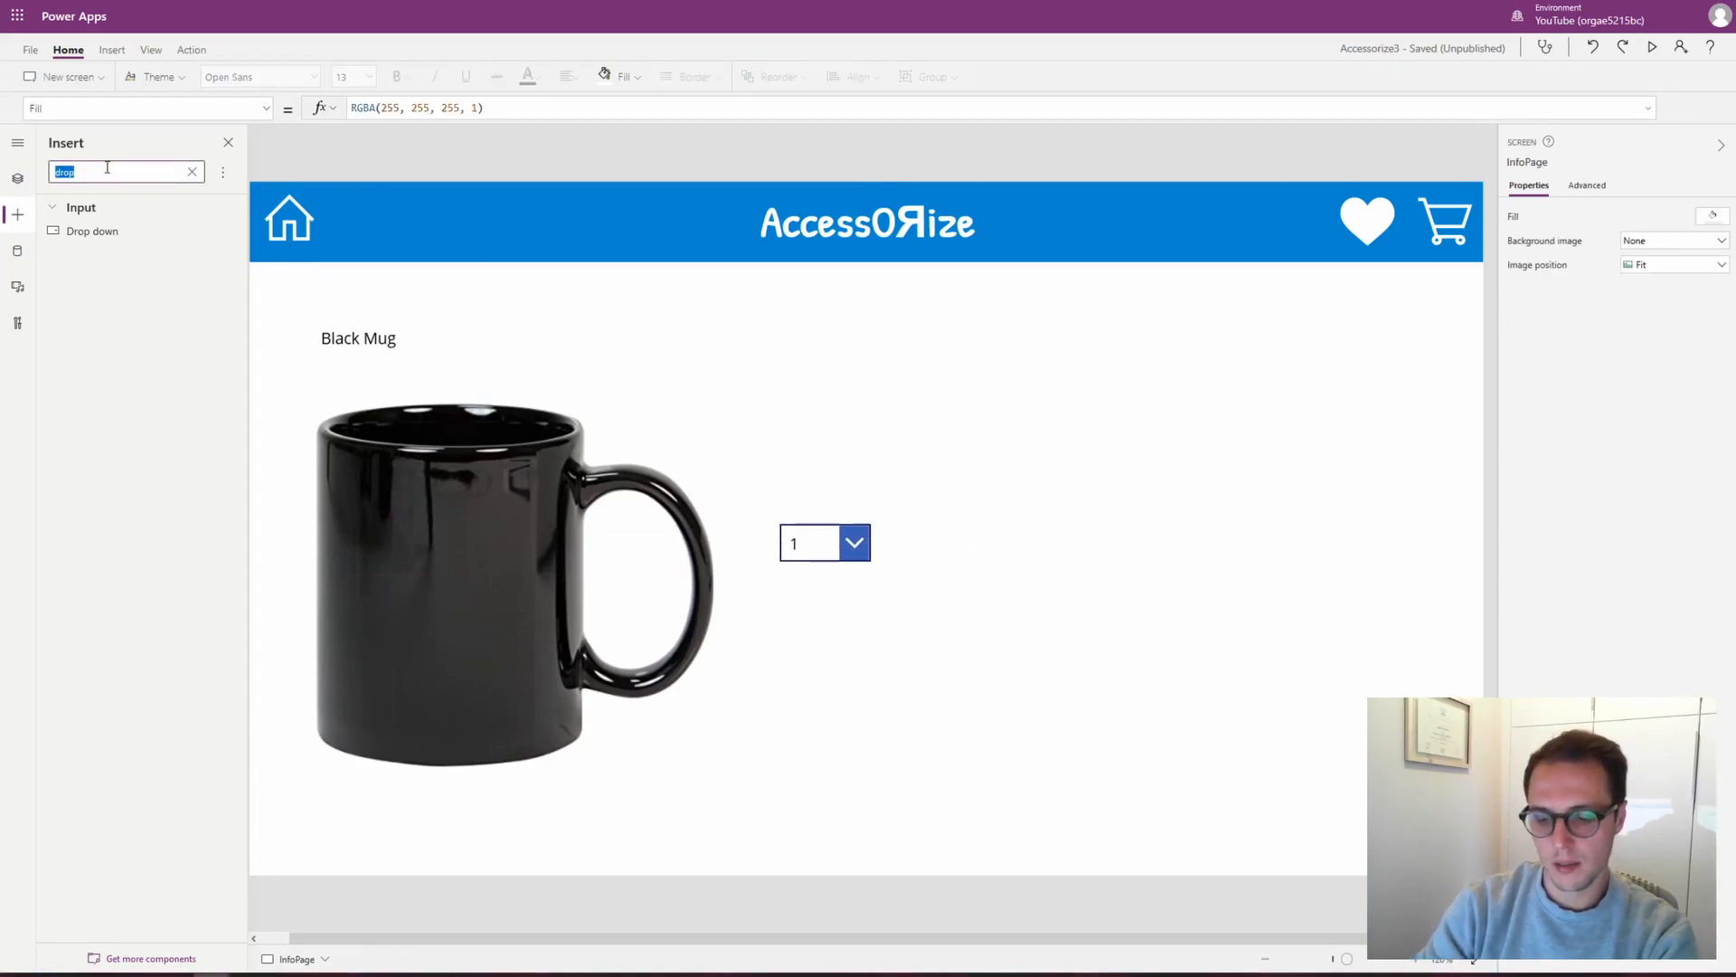
# Add a button about 212 by 40 below the drop-down, at about X 588, Y 446, and label it "Add to Cart"
pyautogui.write('butt')
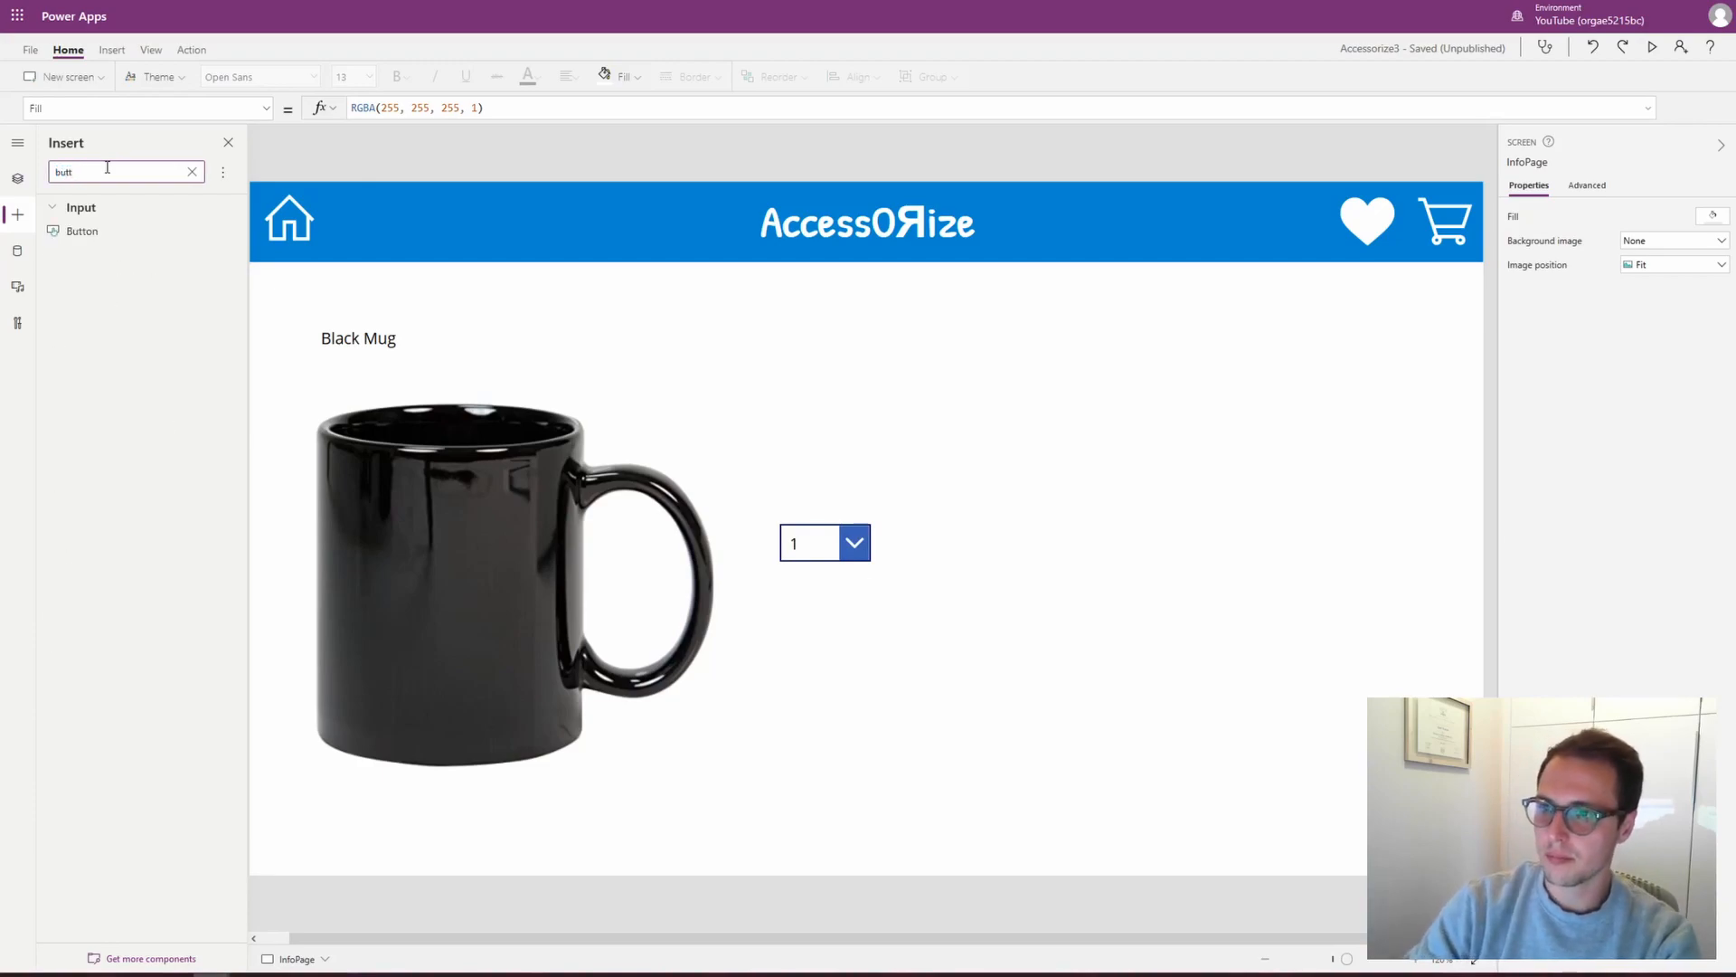
pyautogui.moveTo(90, 235); pyautogui.dragTo(947, 604)
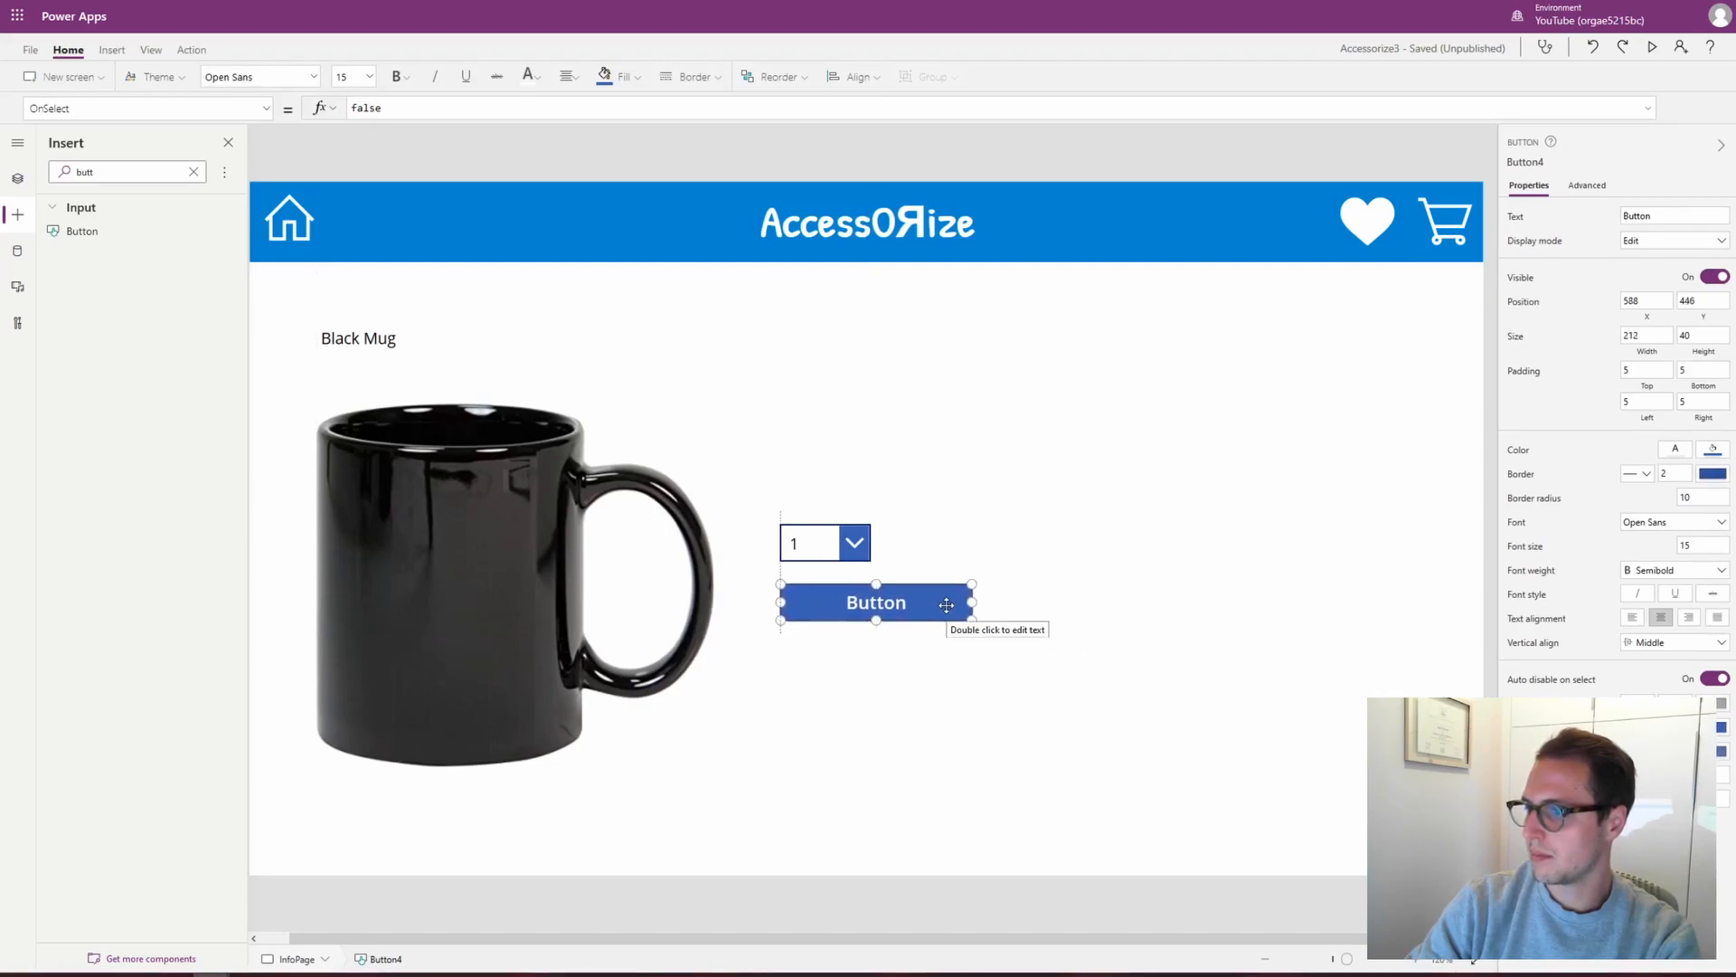
pyautogui.doubleClick(931, 603)
pyautogui.write('Add to')
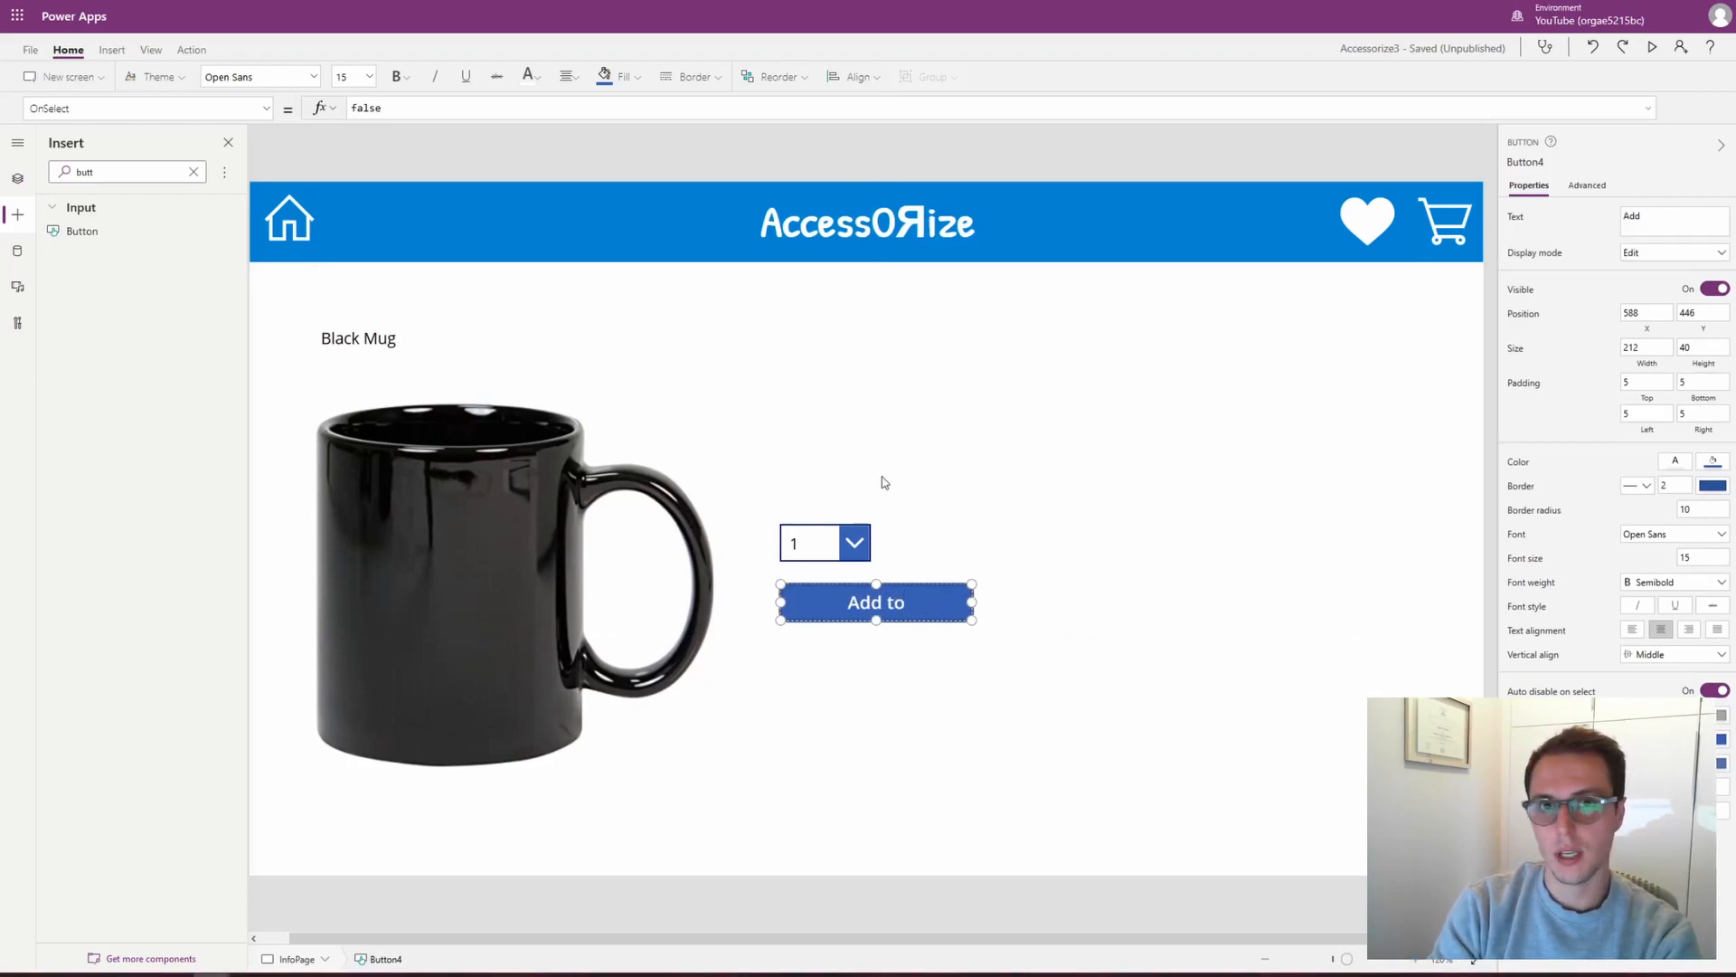
pyautogui.write(' Cart')
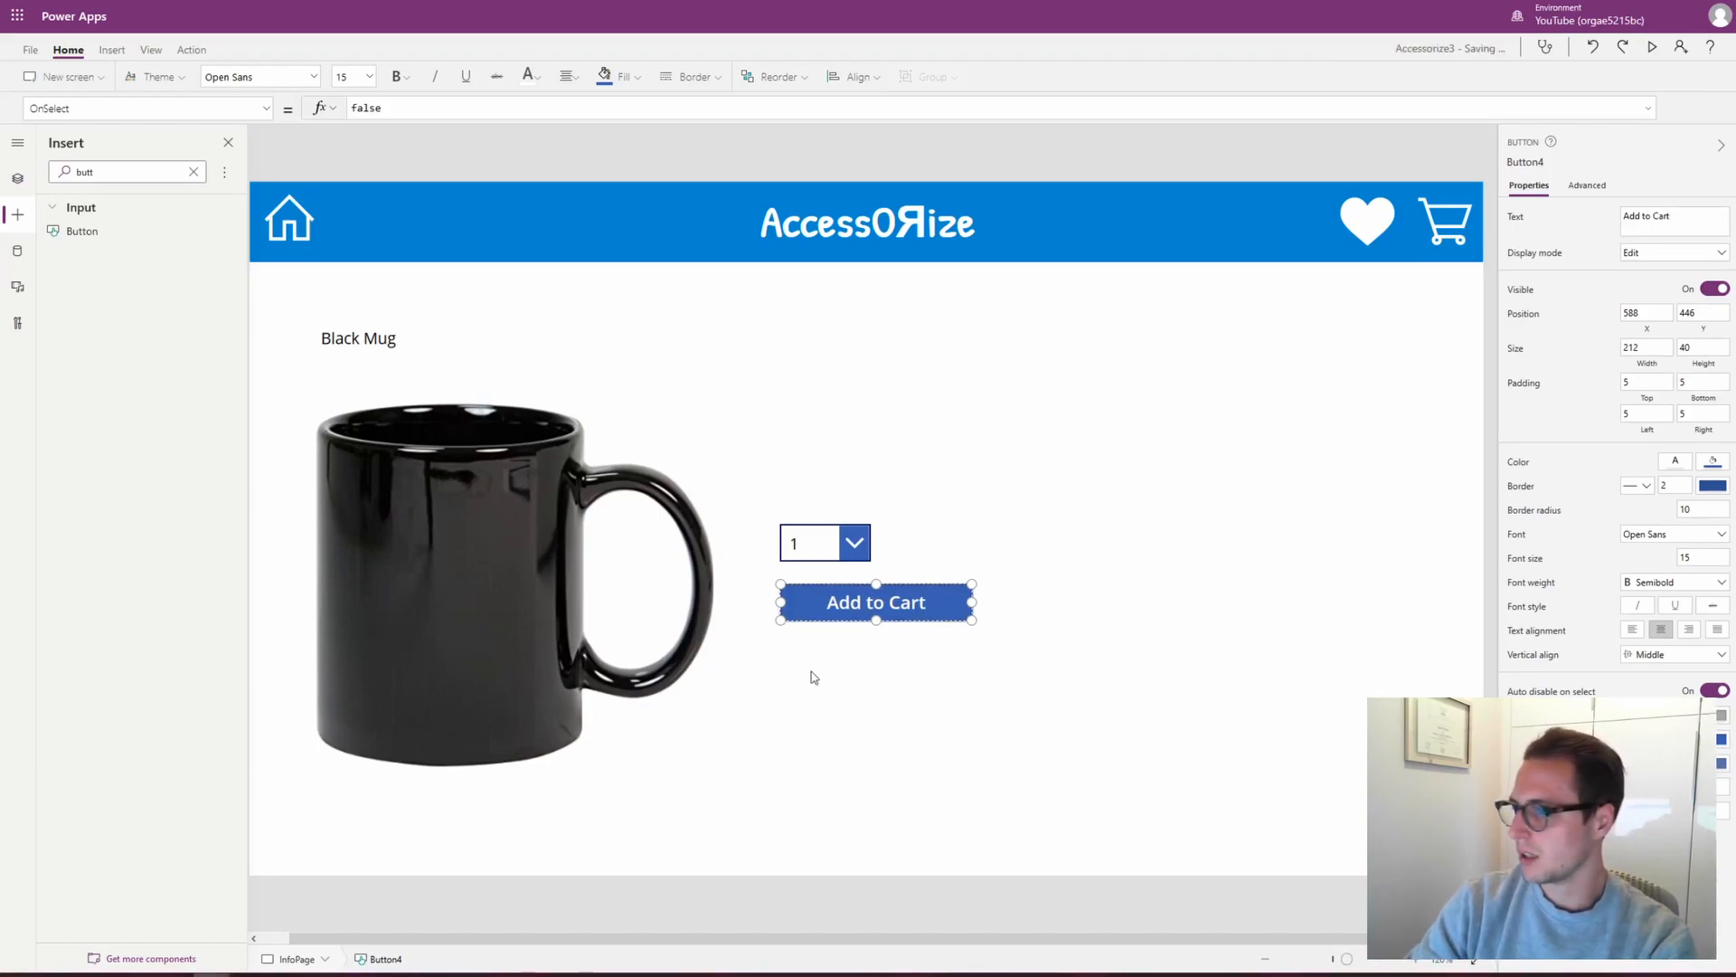
pyautogui.keyDown('alt'); pyautogui.click(850, 547); pyautogui.keyUp('alt')
pyautogui.click(932, 606)
pyautogui.click(581, 582)
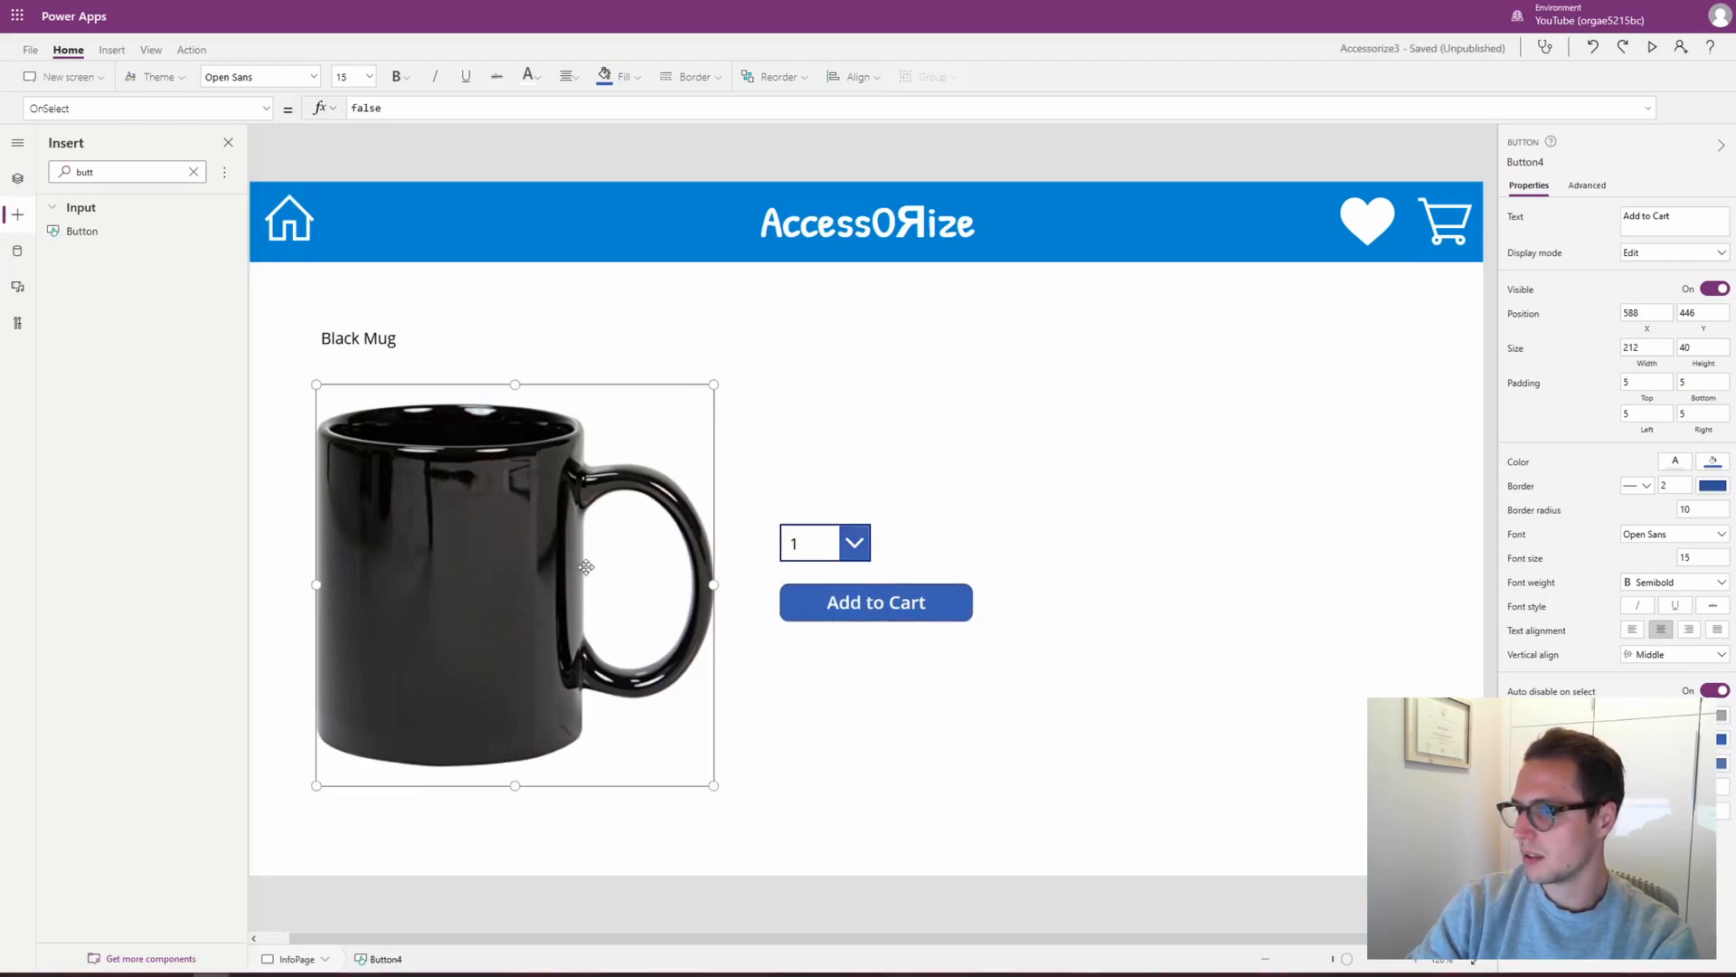
pyautogui.click(902, 680)
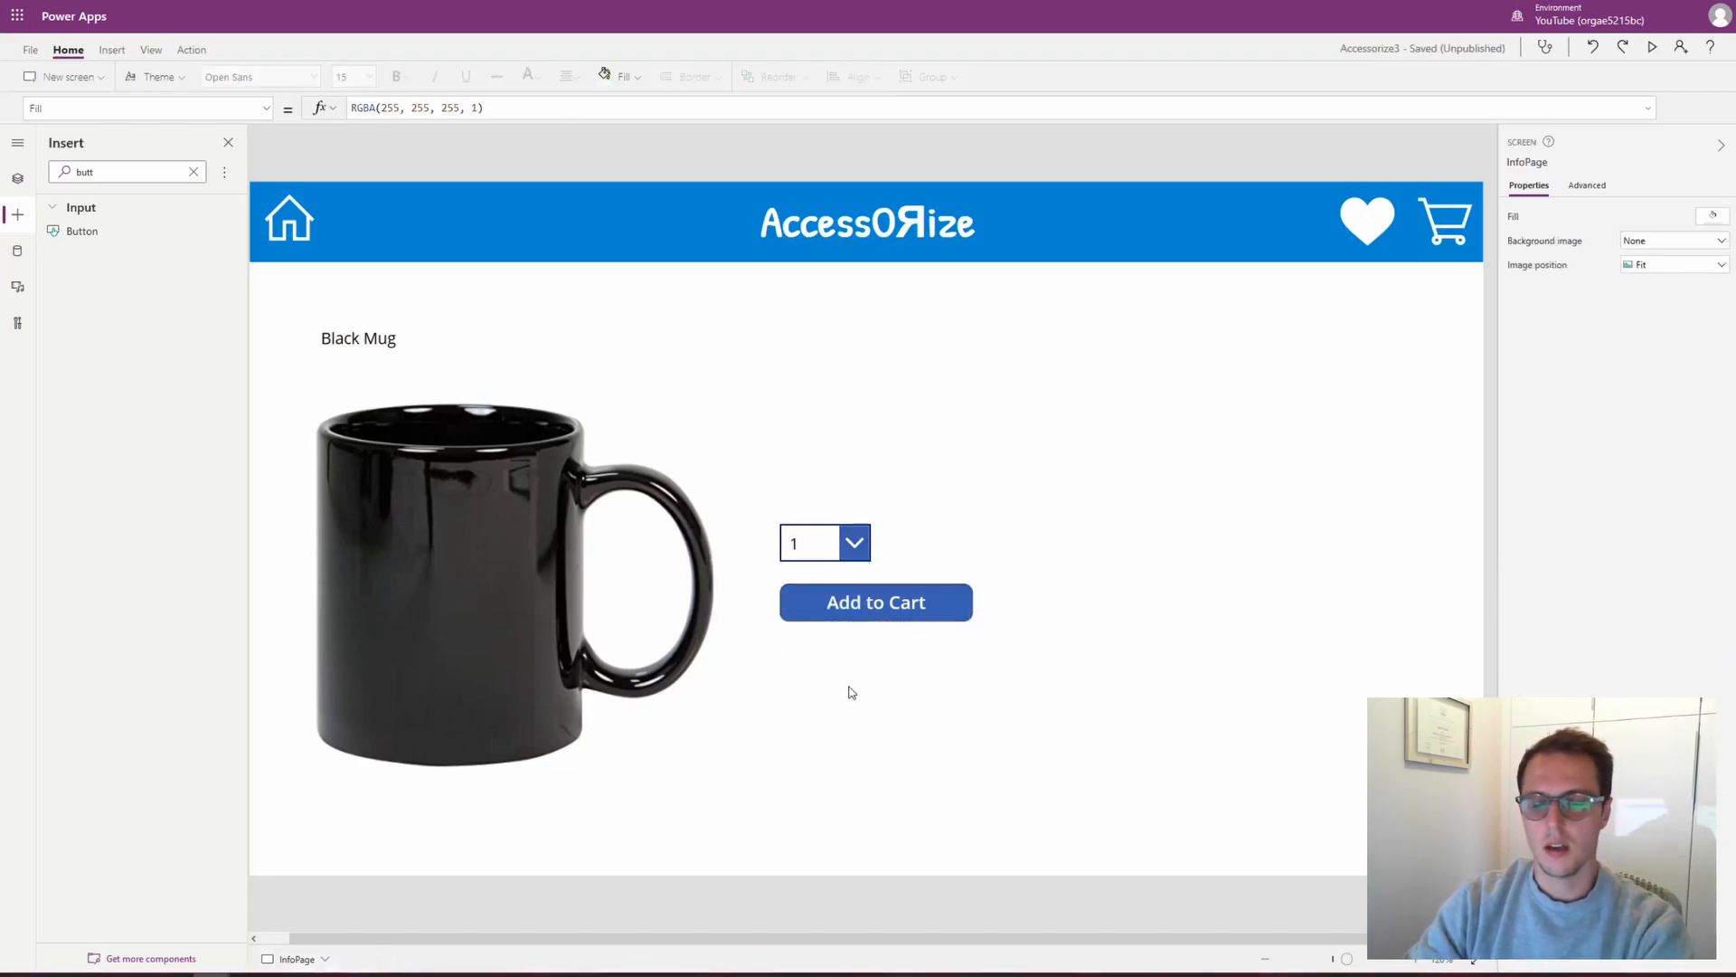
# Format the product name label above the image with font size 18 and bold weight
pyautogui.click(398, 331)
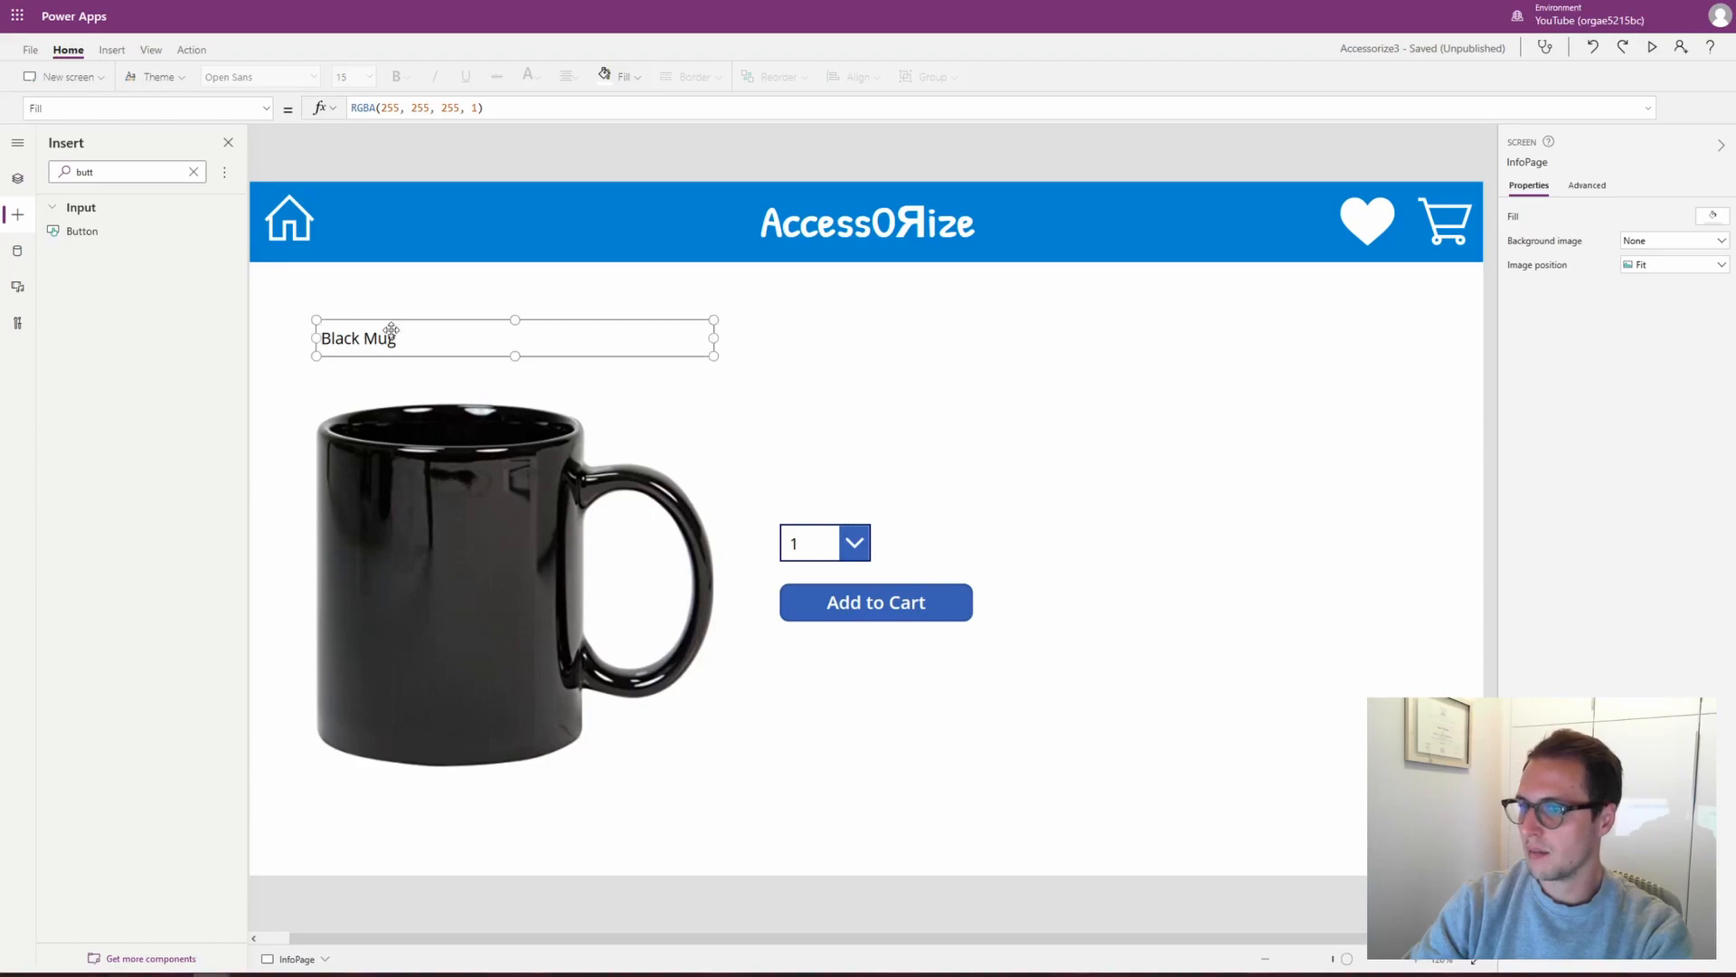
pyautogui.click(369, 76)
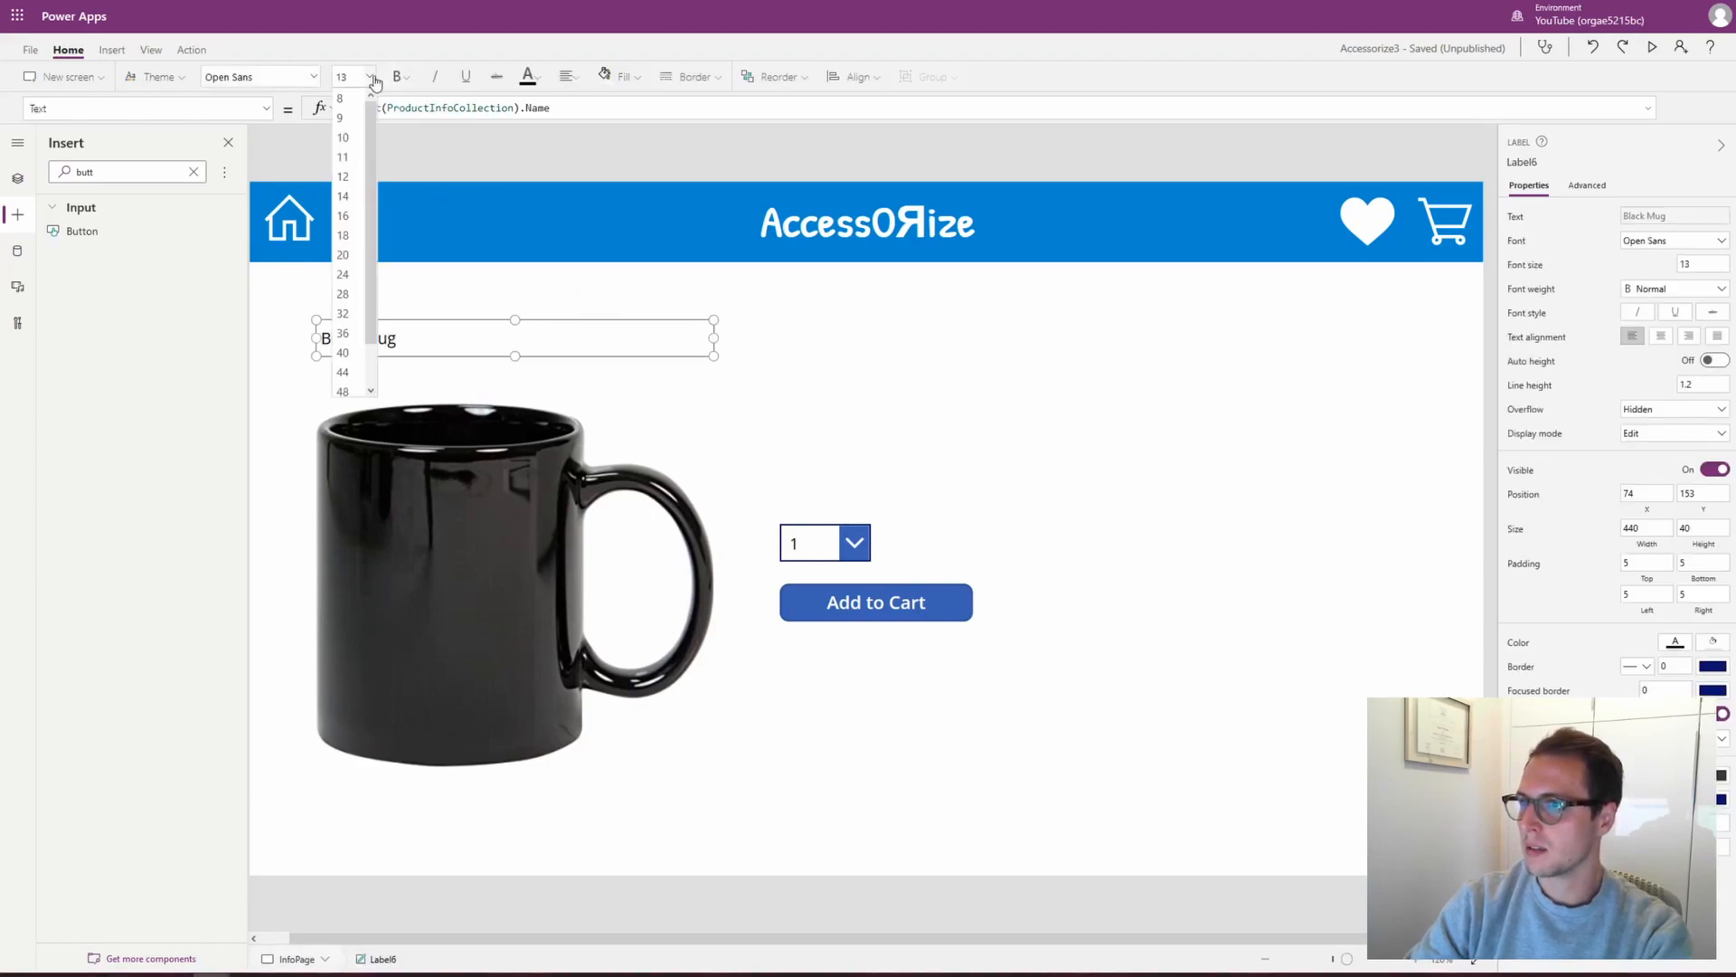
pyautogui.click(360, 242)
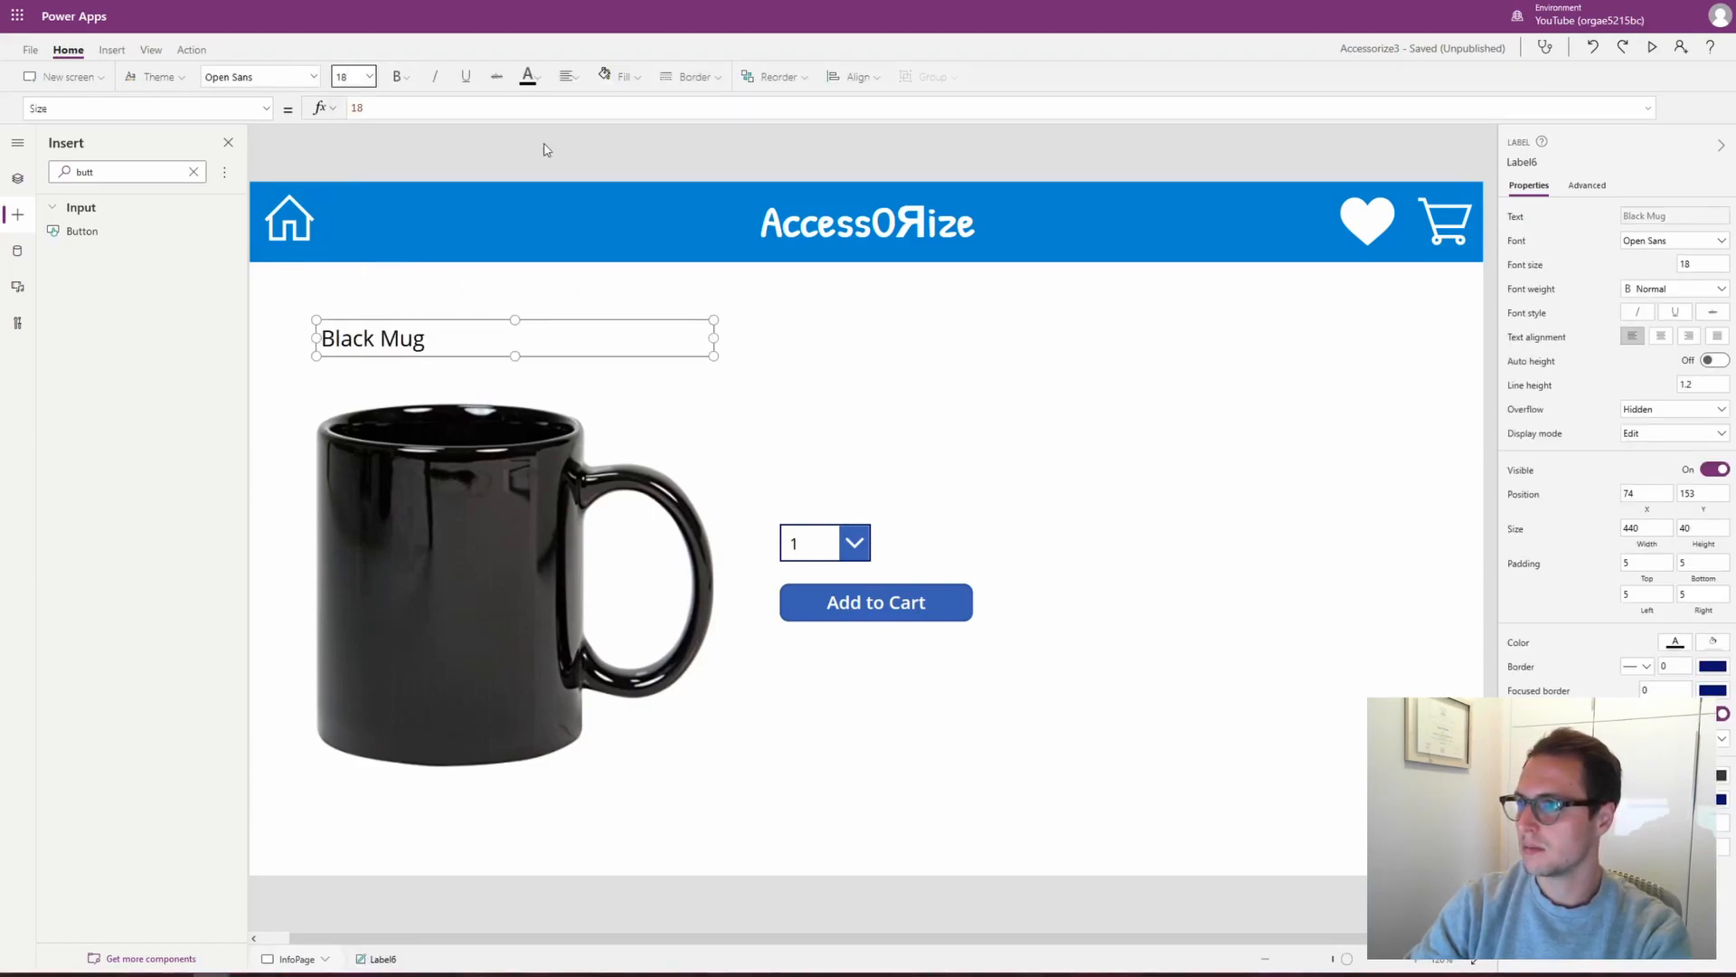
pyautogui.click(401, 77)
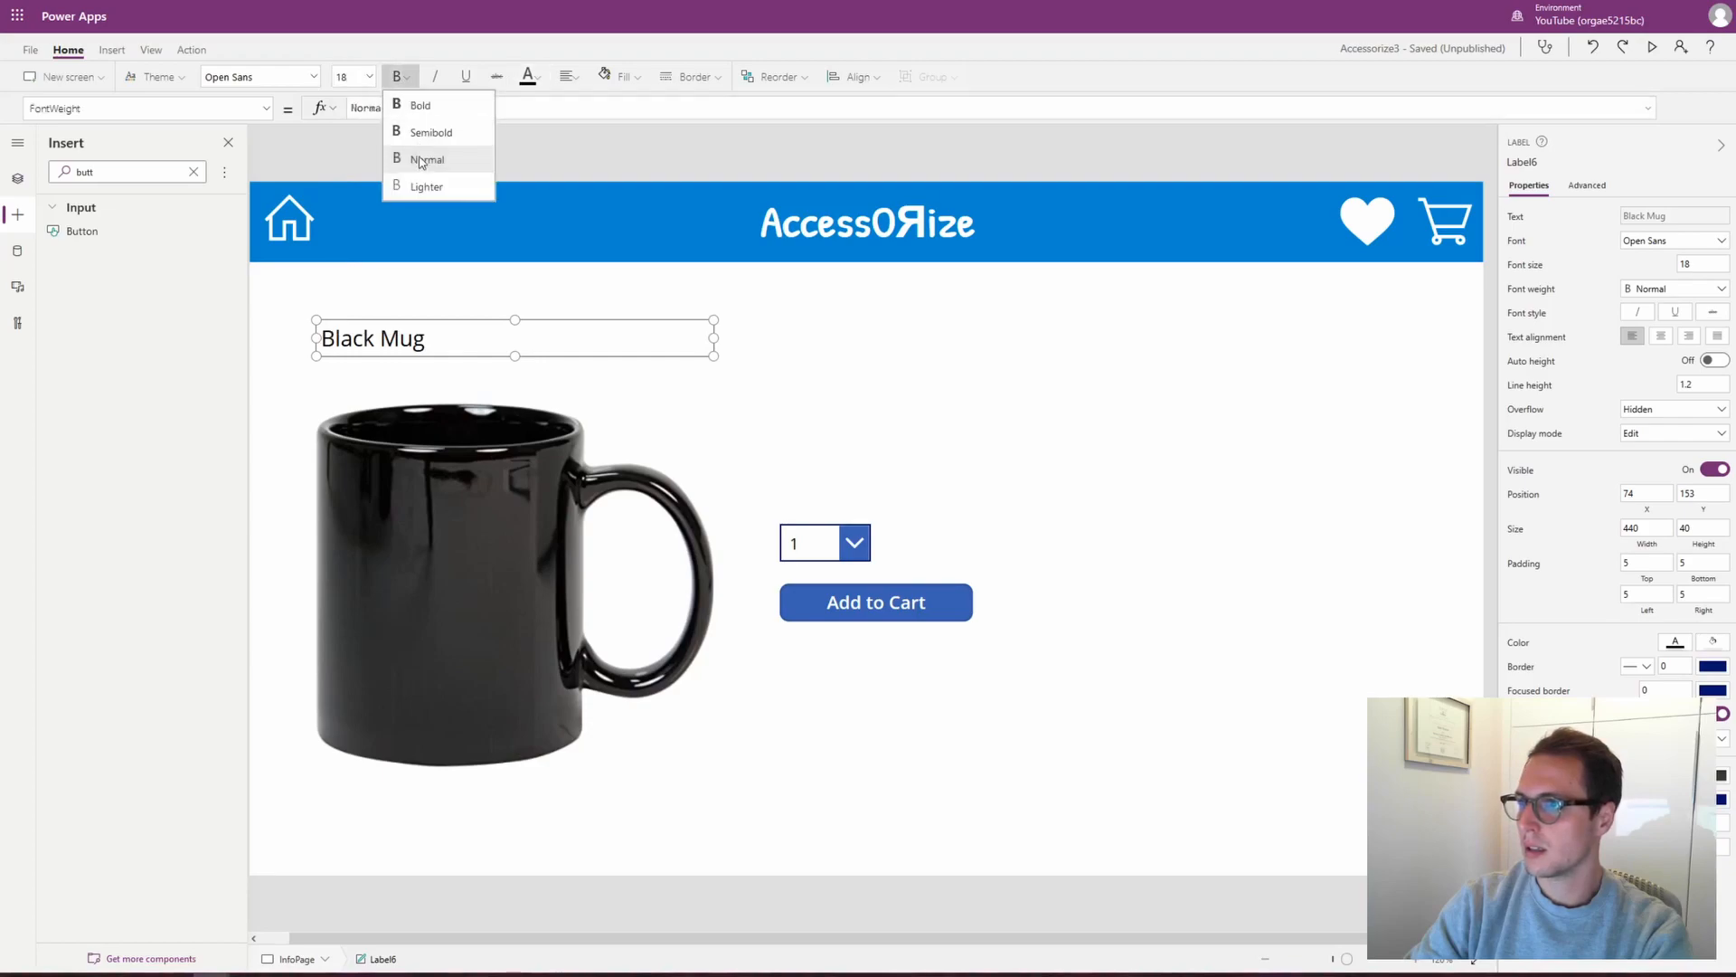
pyautogui.click(432, 111)
pyautogui.click(1039, 356)
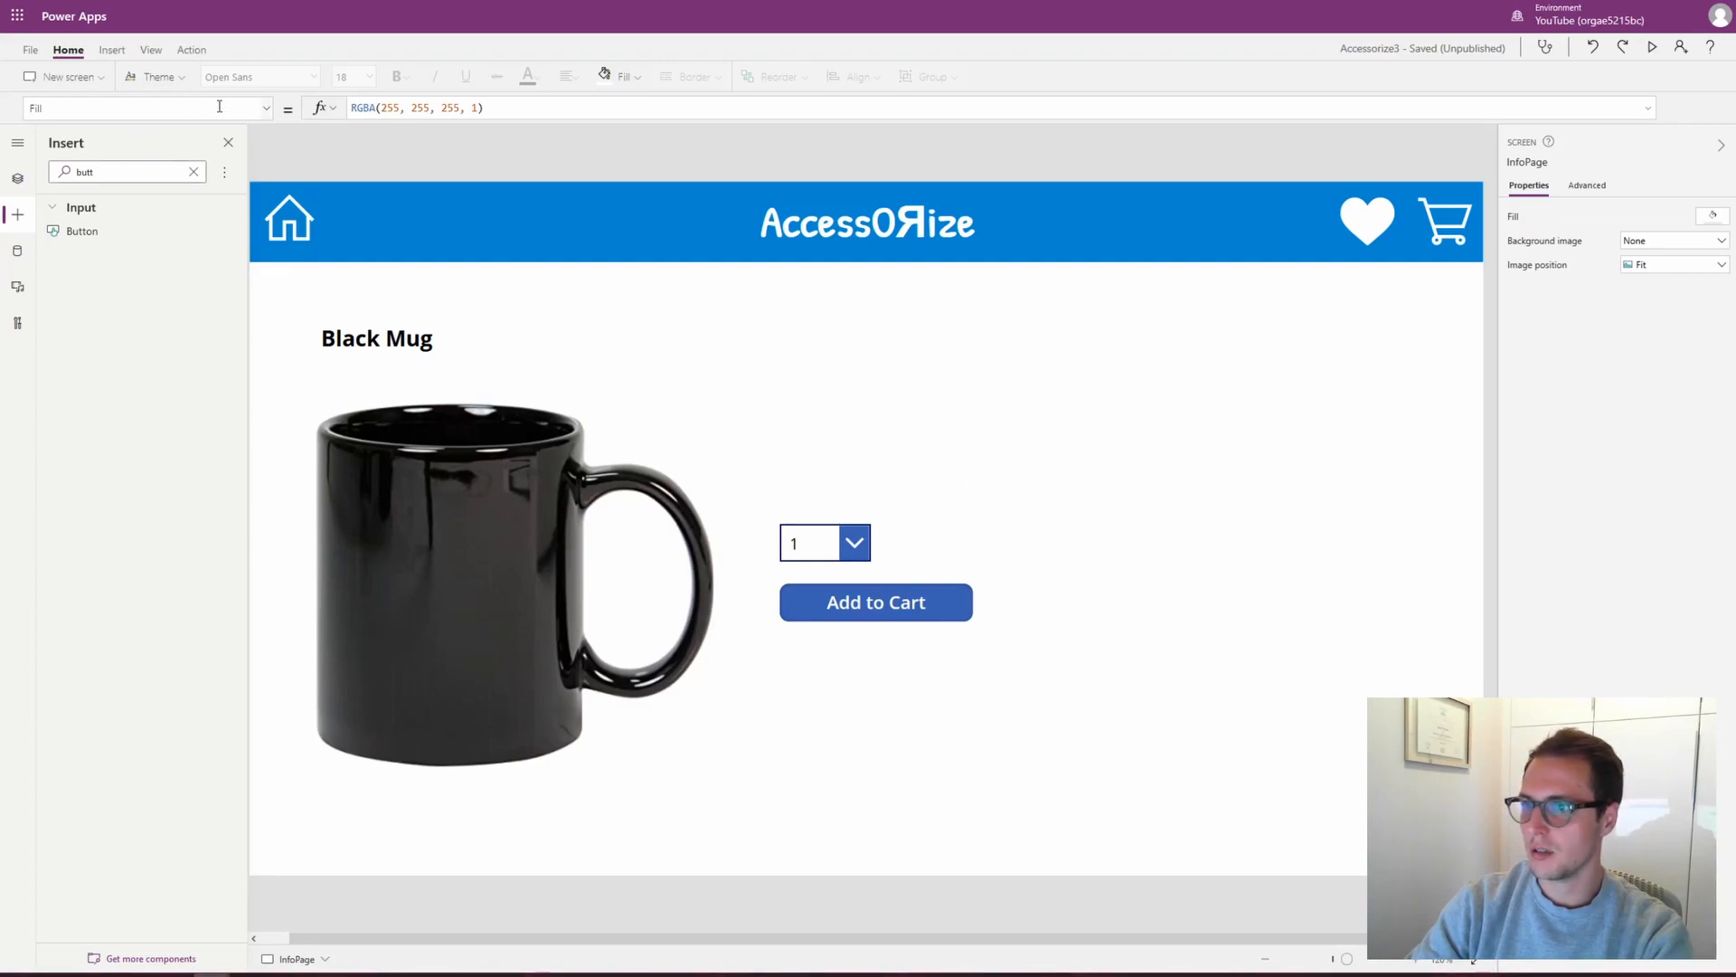
# Add a text label about 249 by 40 above the drop-down, at about X 588, Y 299
pyautogui.click(140, 172)
pyautogui.hotkey('ctrl', 'a')
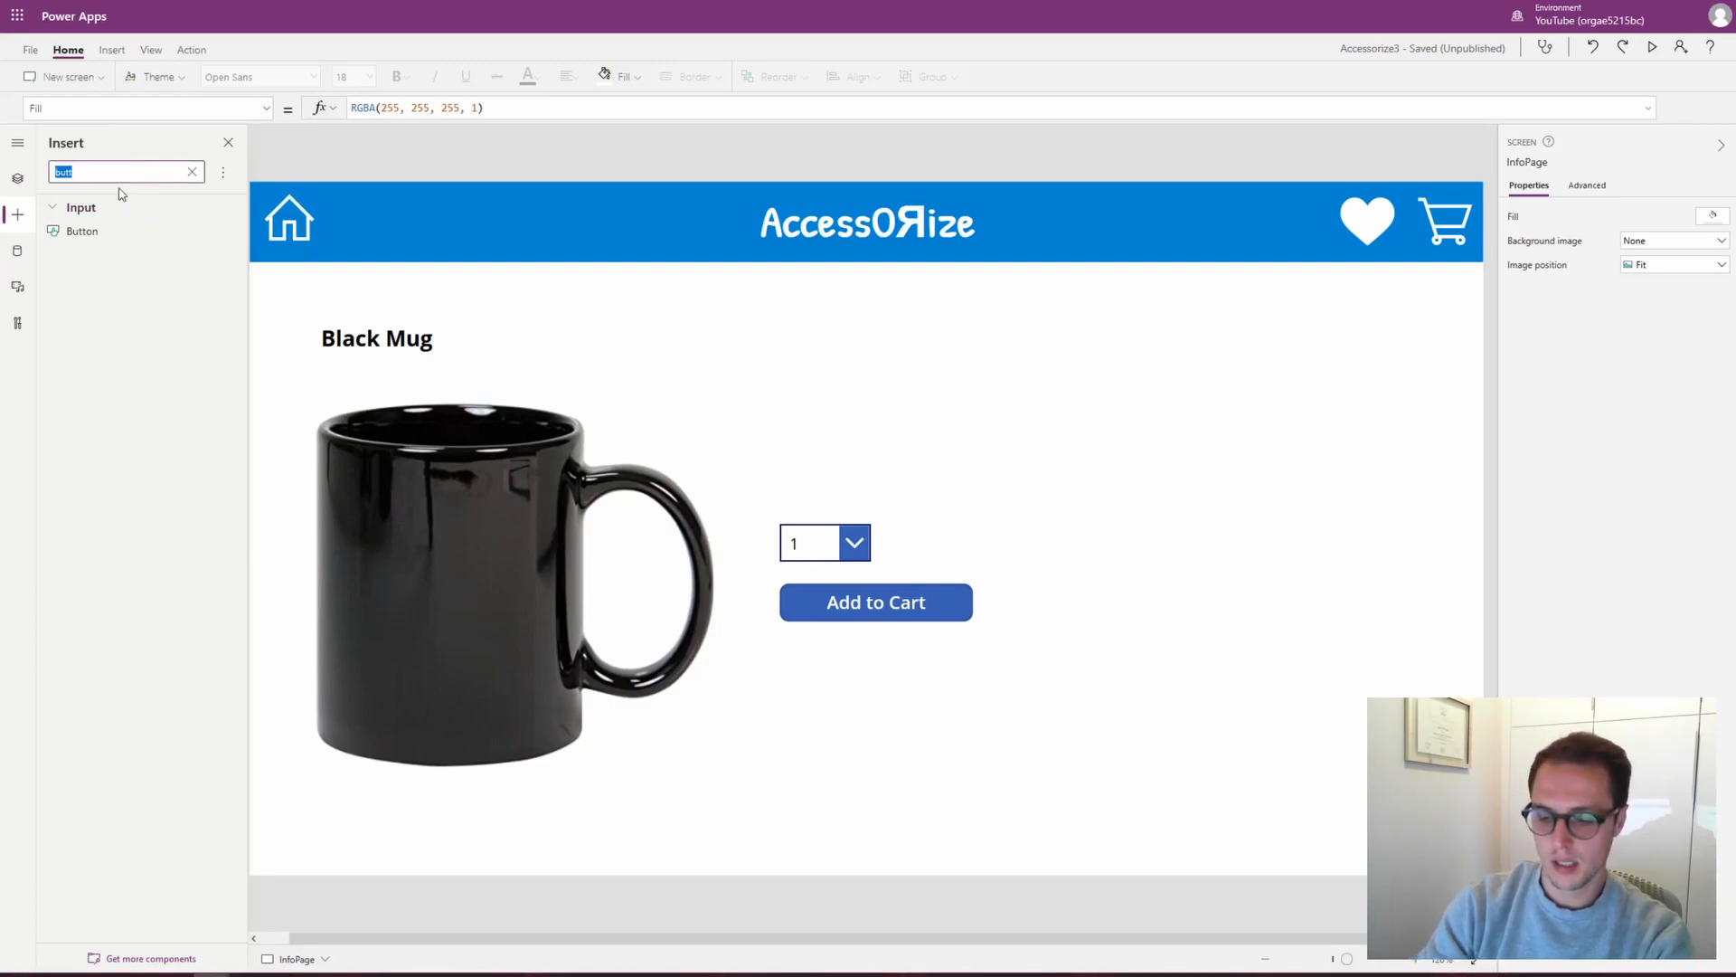
pyautogui.write('label')
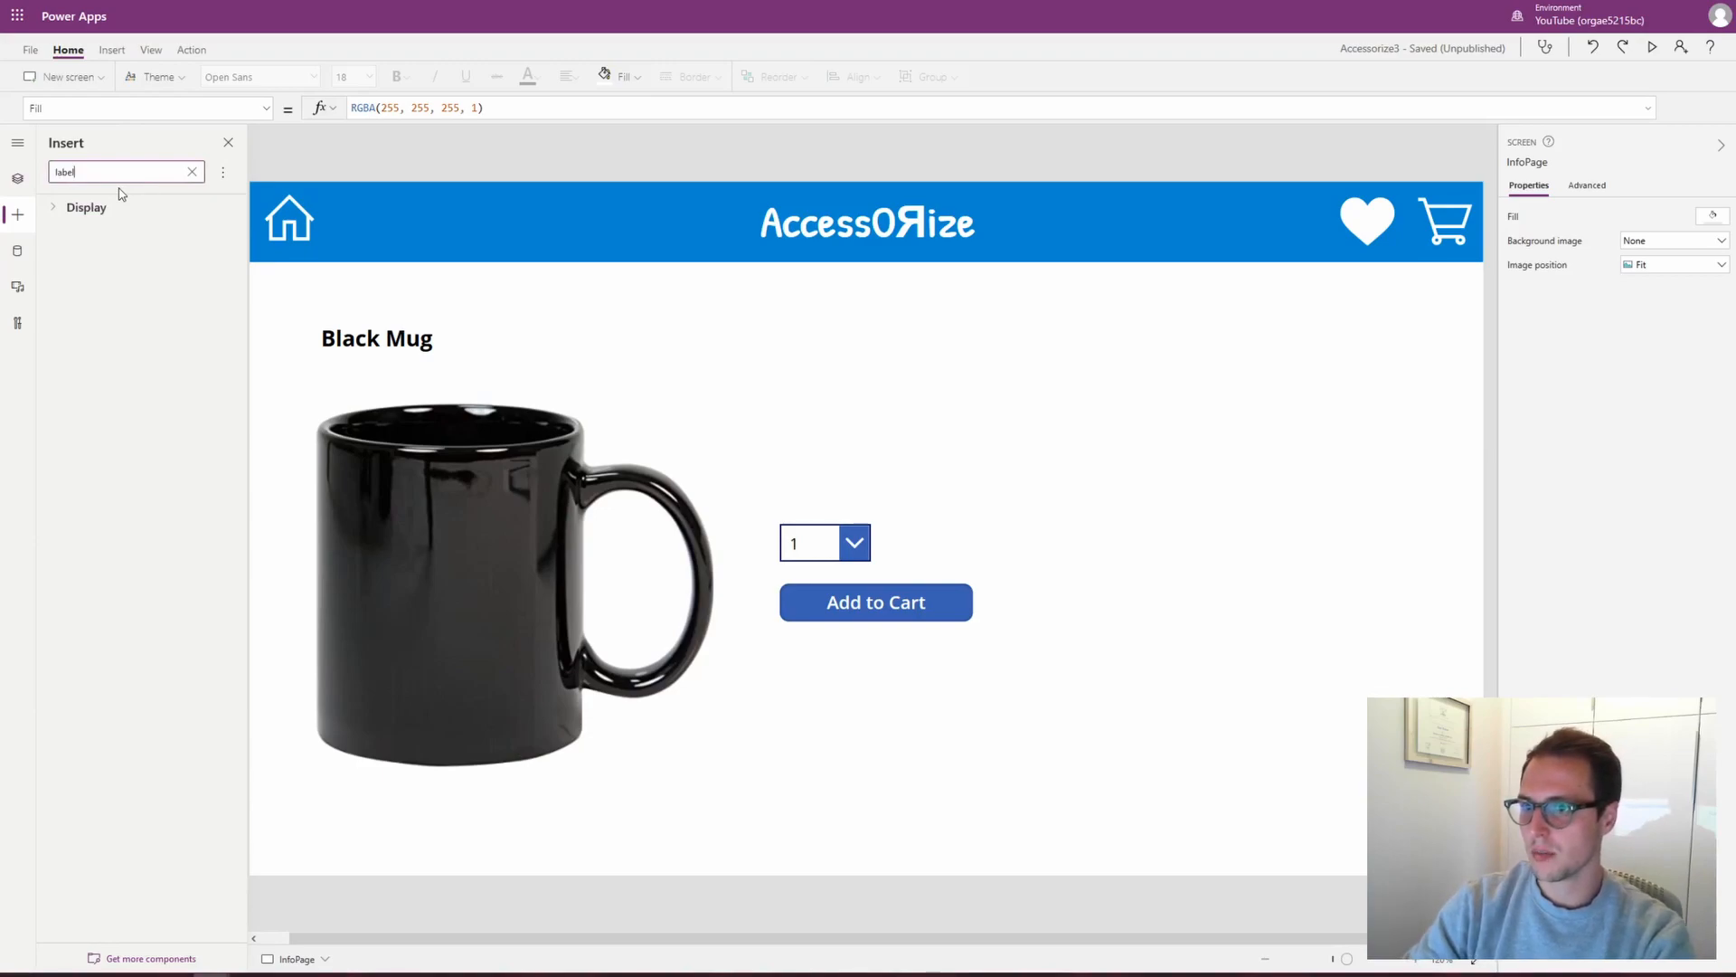
pyautogui.click(86, 207)
pyautogui.moveTo(88, 230); pyautogui.dragTo(1006, 470)
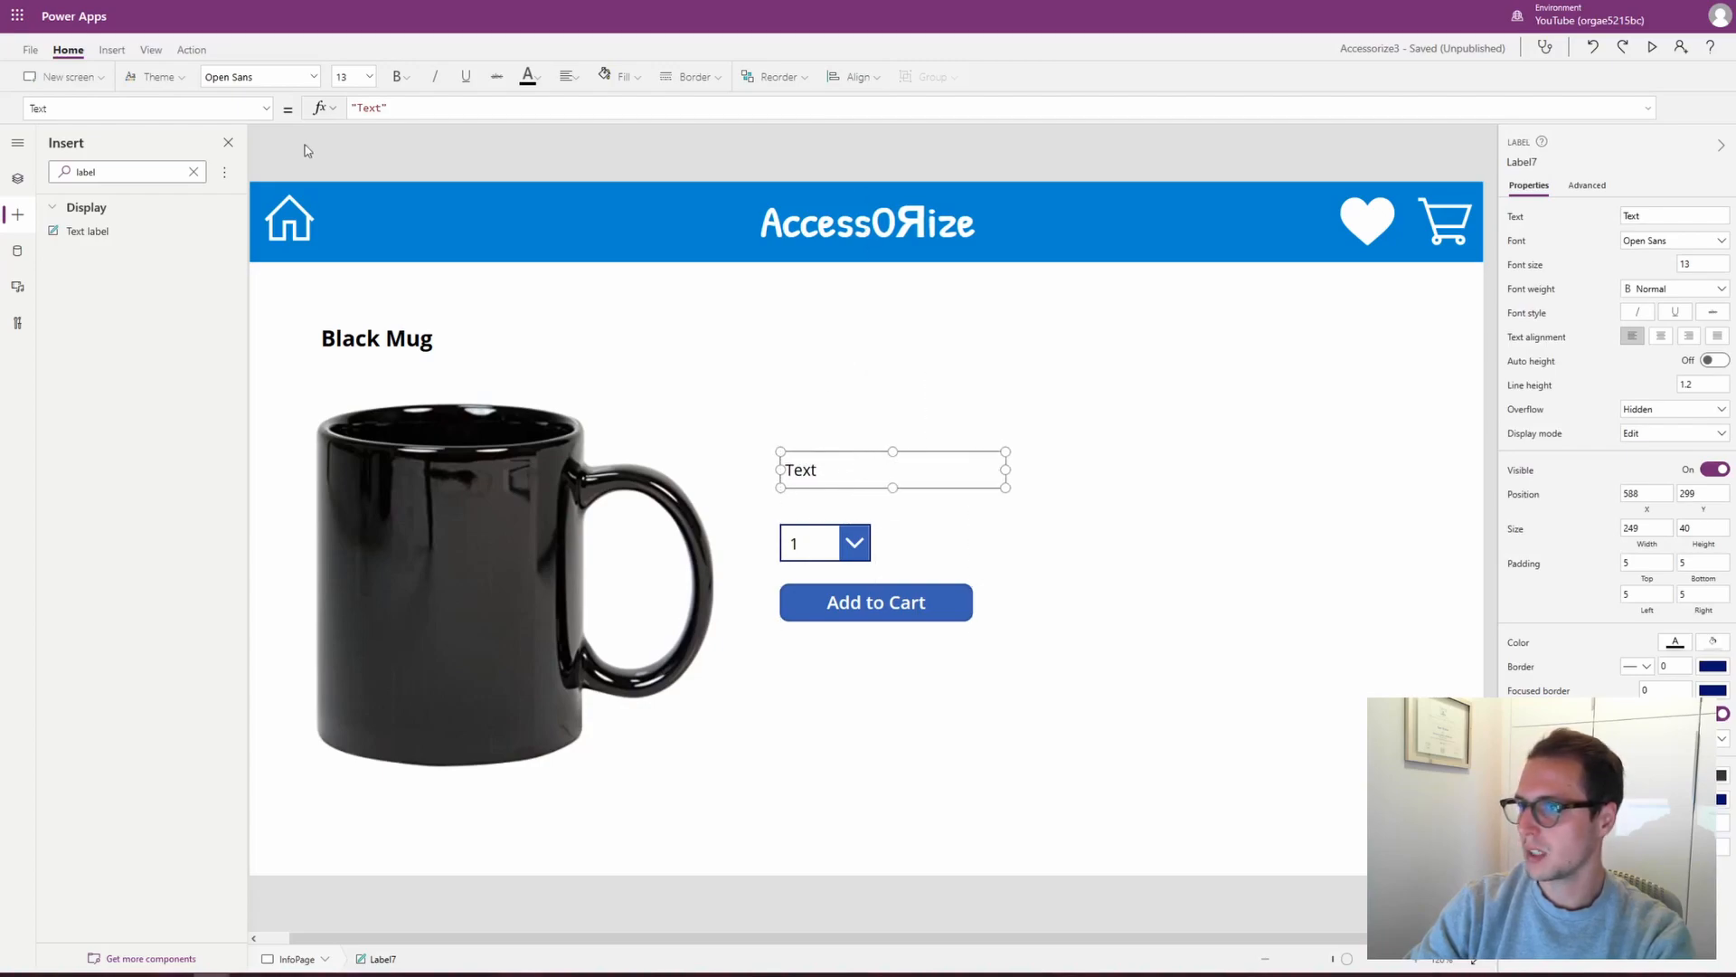
# Set the Text property of the label above the drop-down to First(ProductInfoCollection).Price
pyautogui.tripleClick(389, 108)
pyautogui.write('First(ProductInfoCollection)')
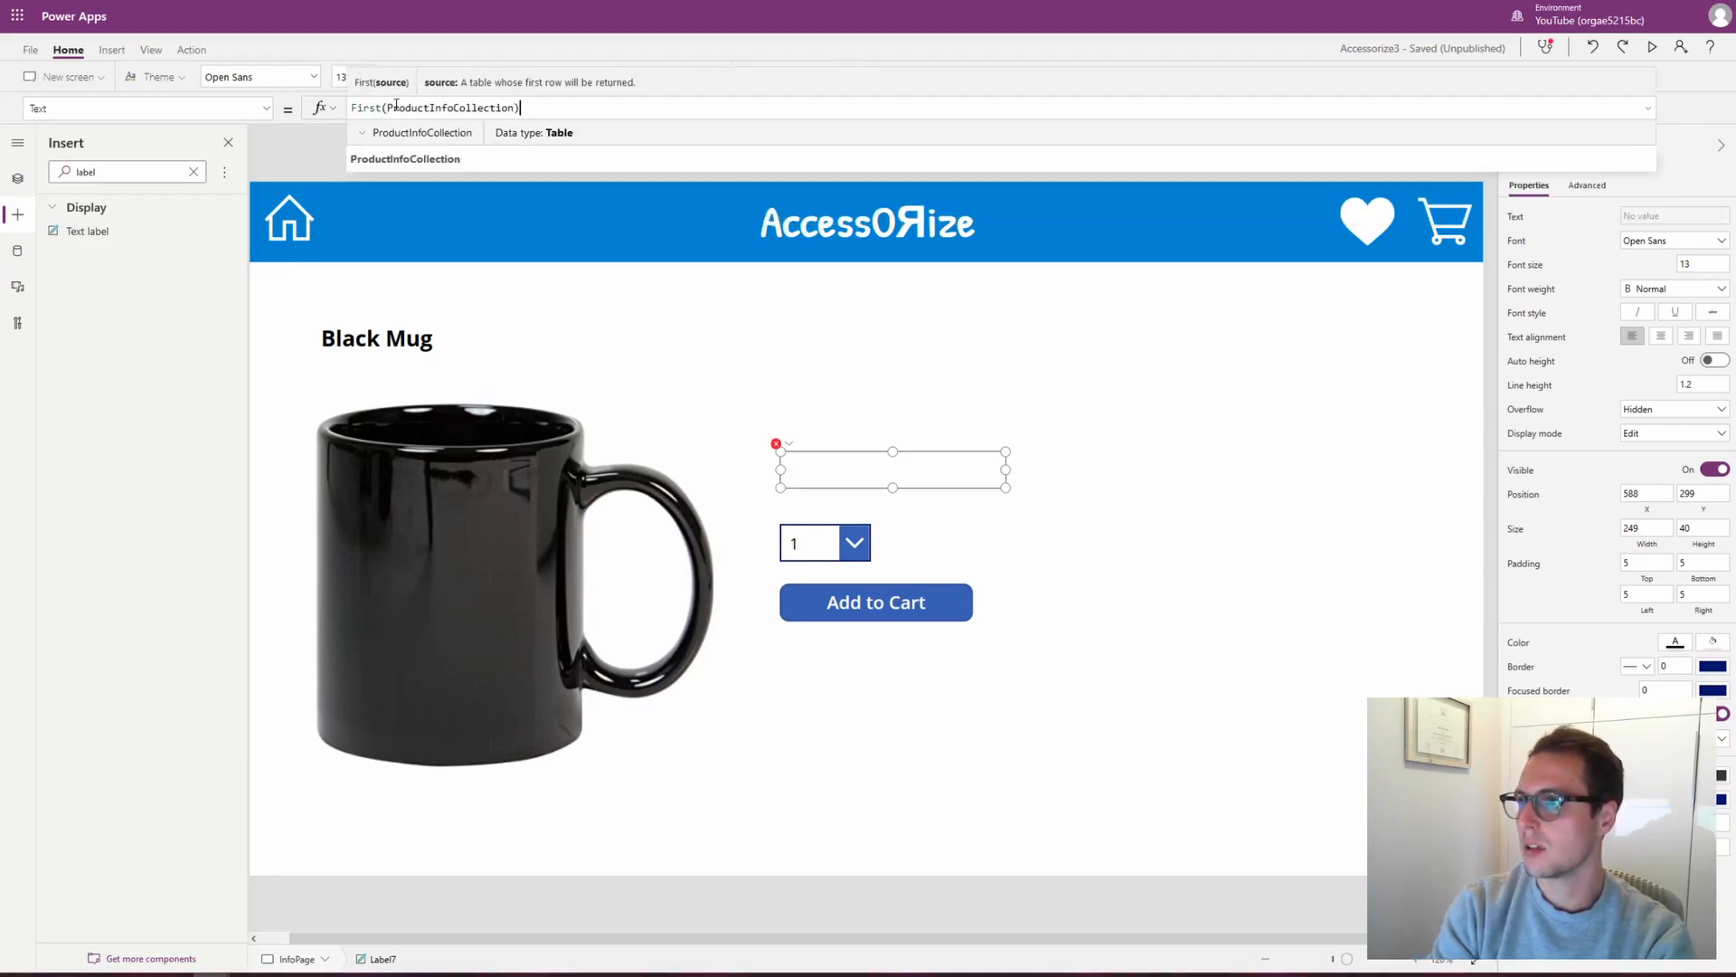
pyautogui.write('.Price')
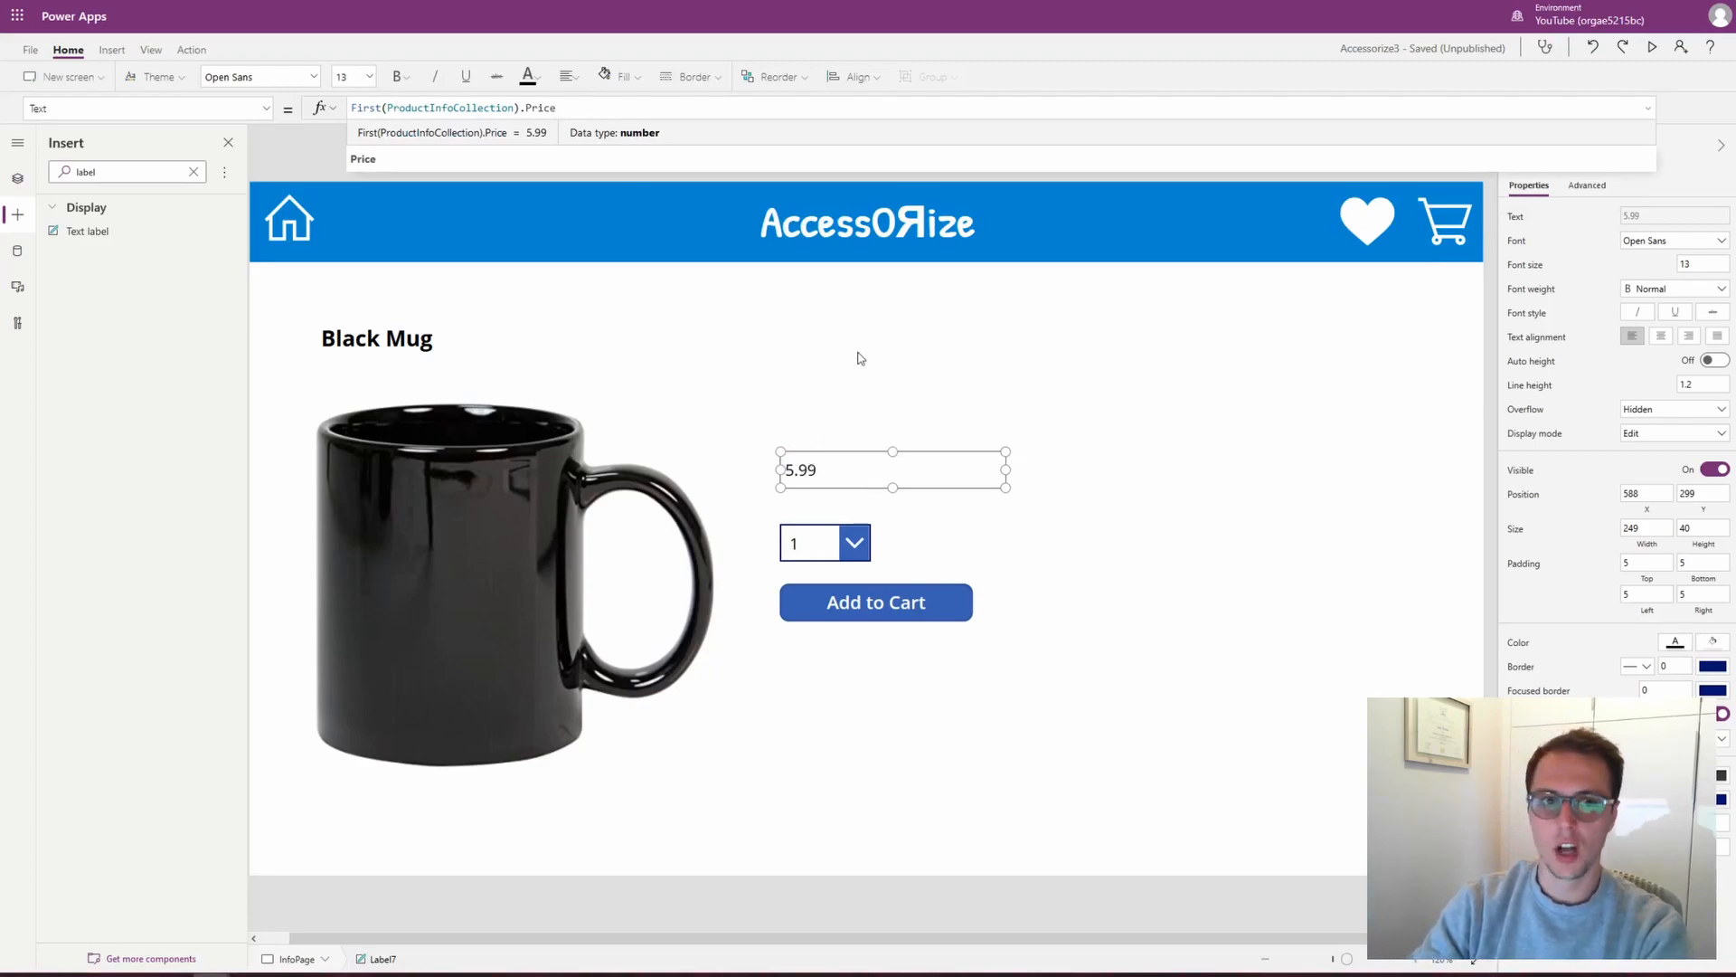
# Format the price label as currency by changing its Text formula to Text(First(ProductInfoCollection).Price,"$##.##")
pyautogui.click(353, 108)
pyautogui.write('Text(')
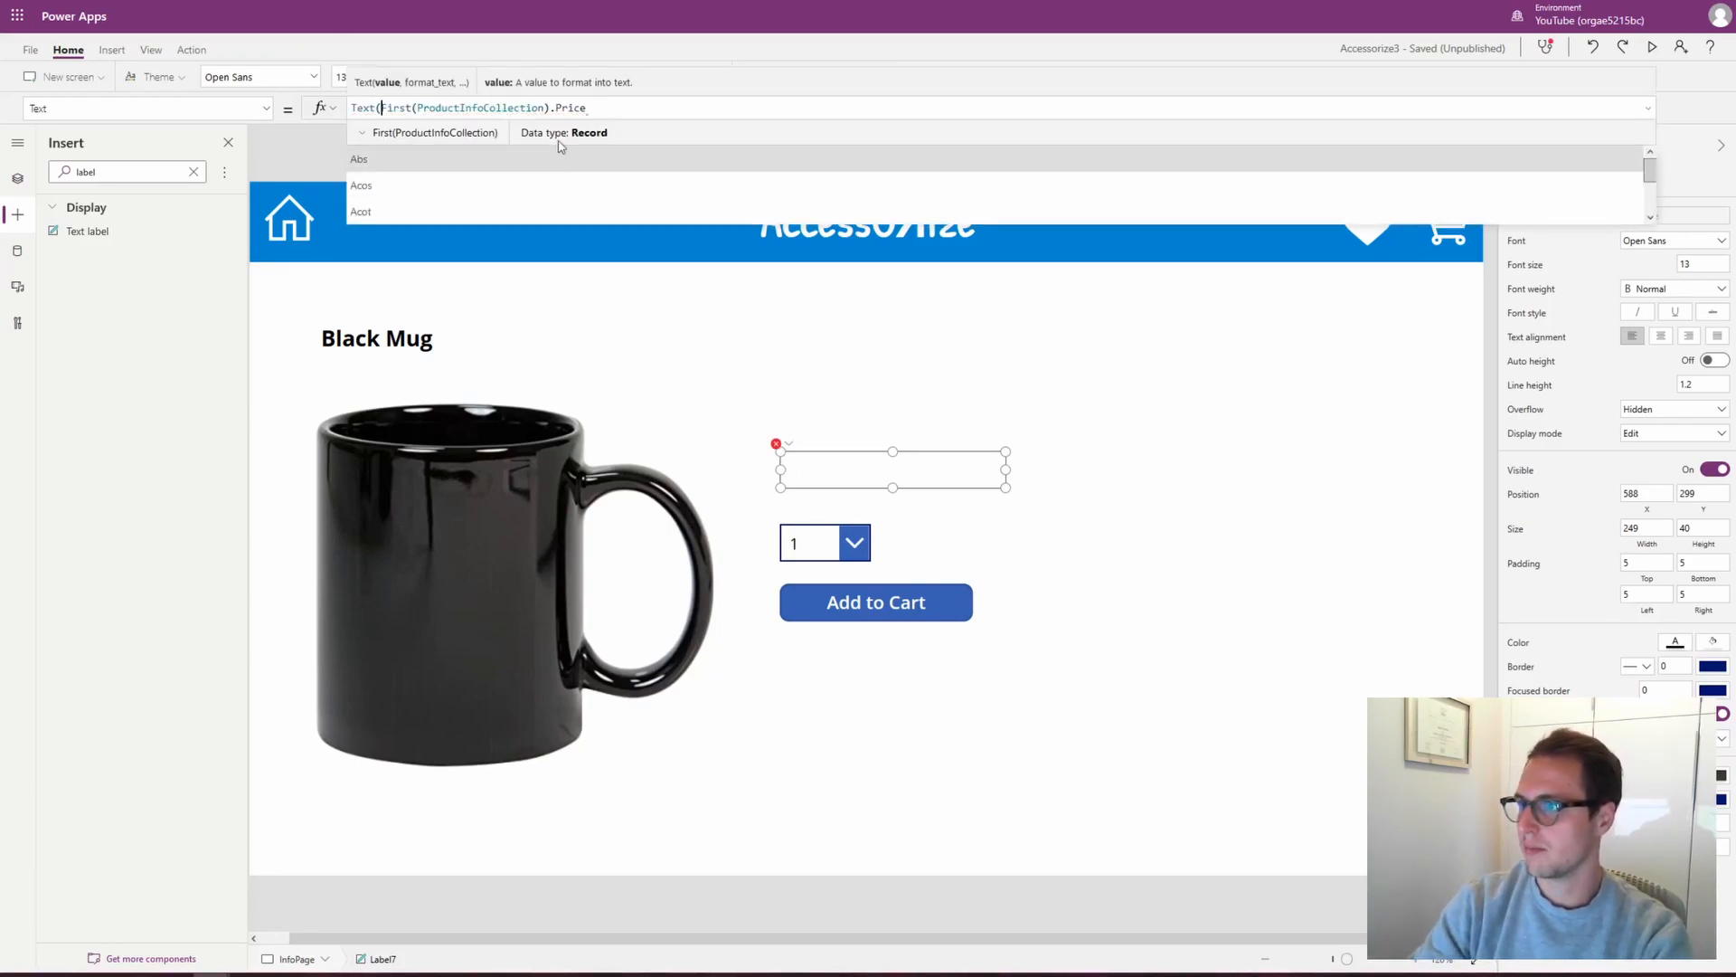
pyautogui.write(',')
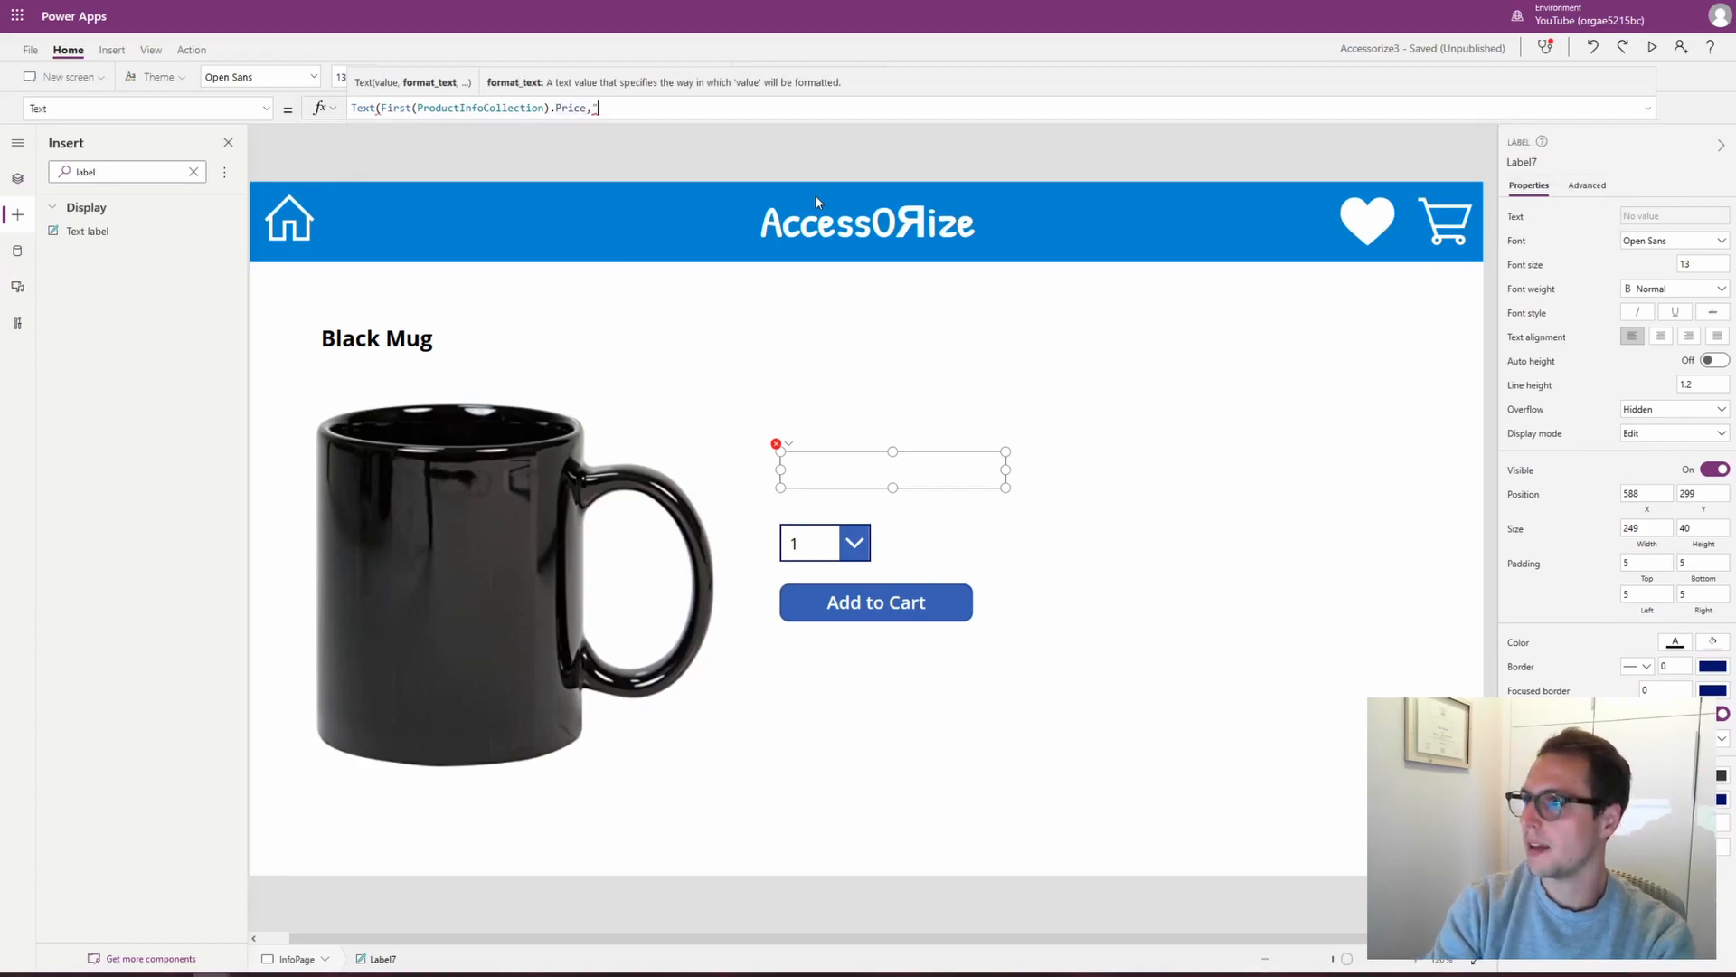
pyautogui.write('"$')
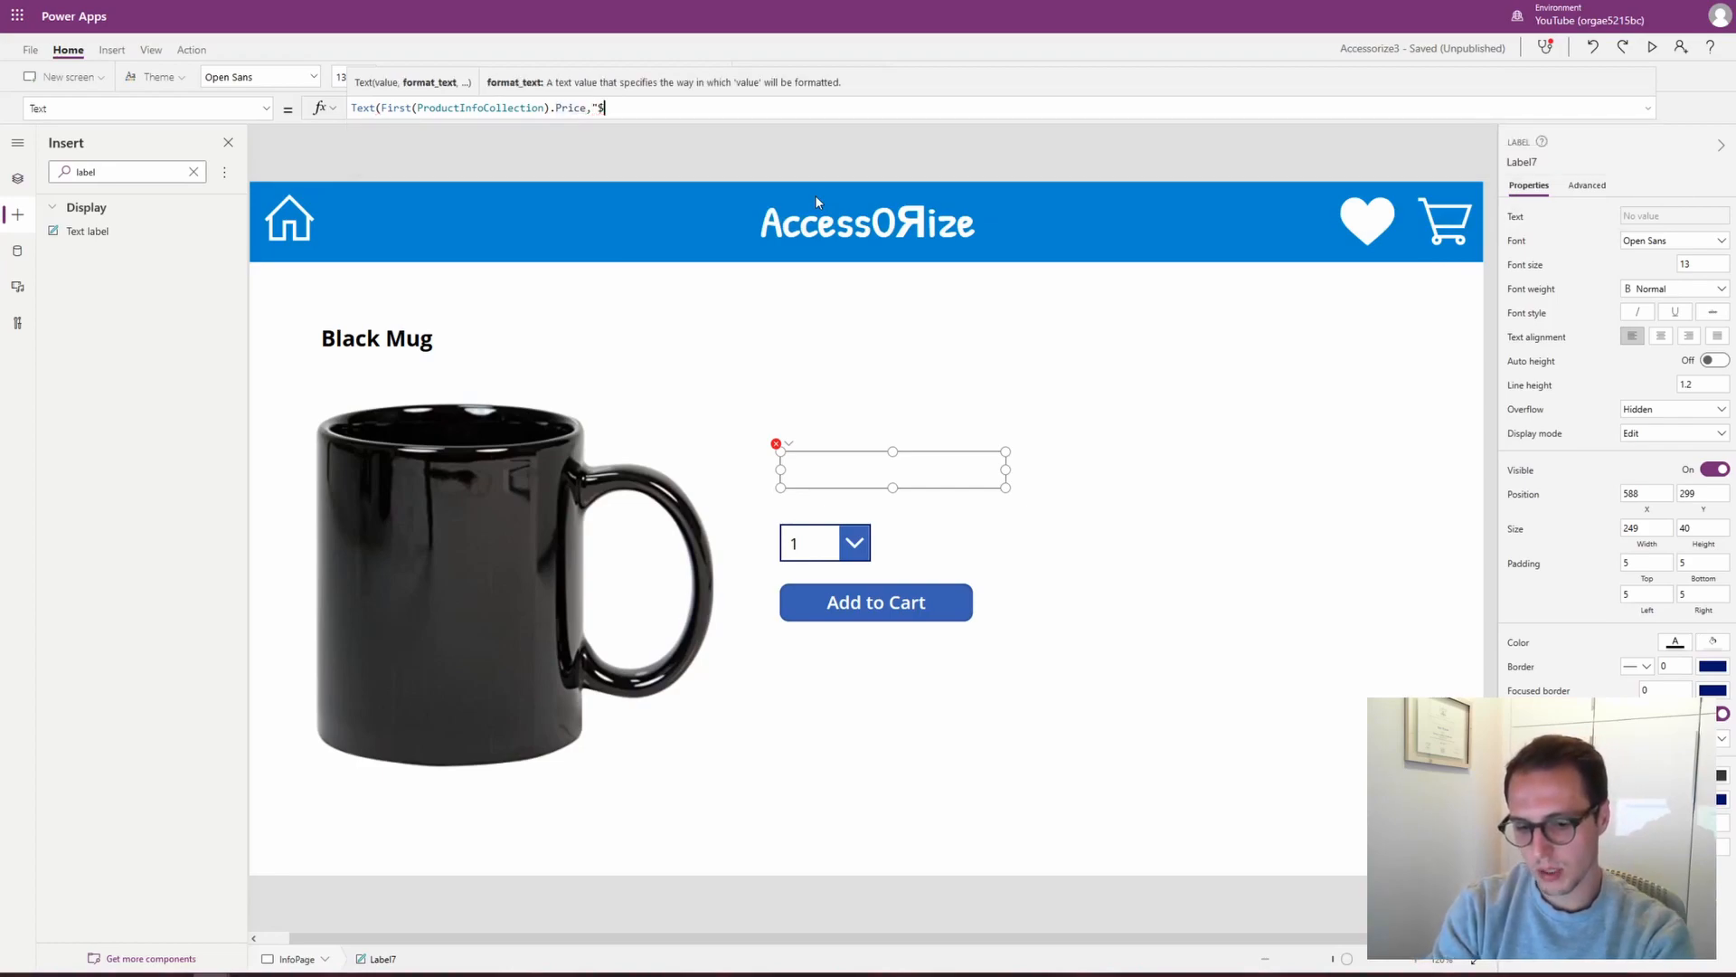
pyautogui.write('##.##"')
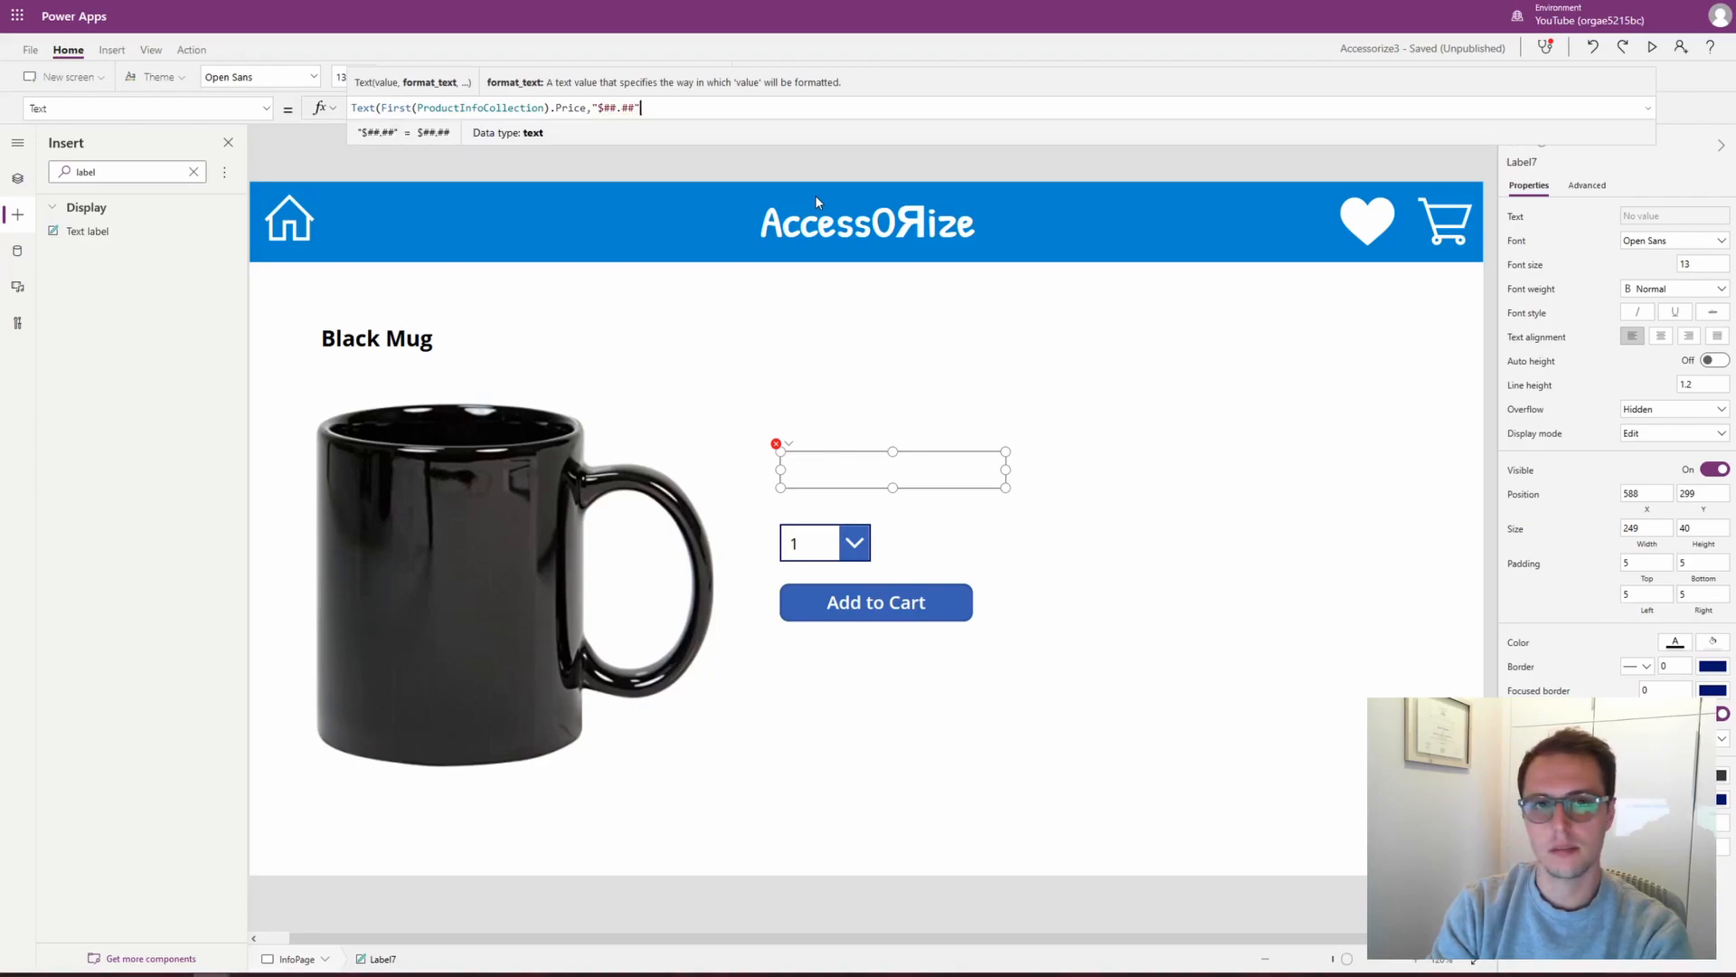
pyautogui.write(')')
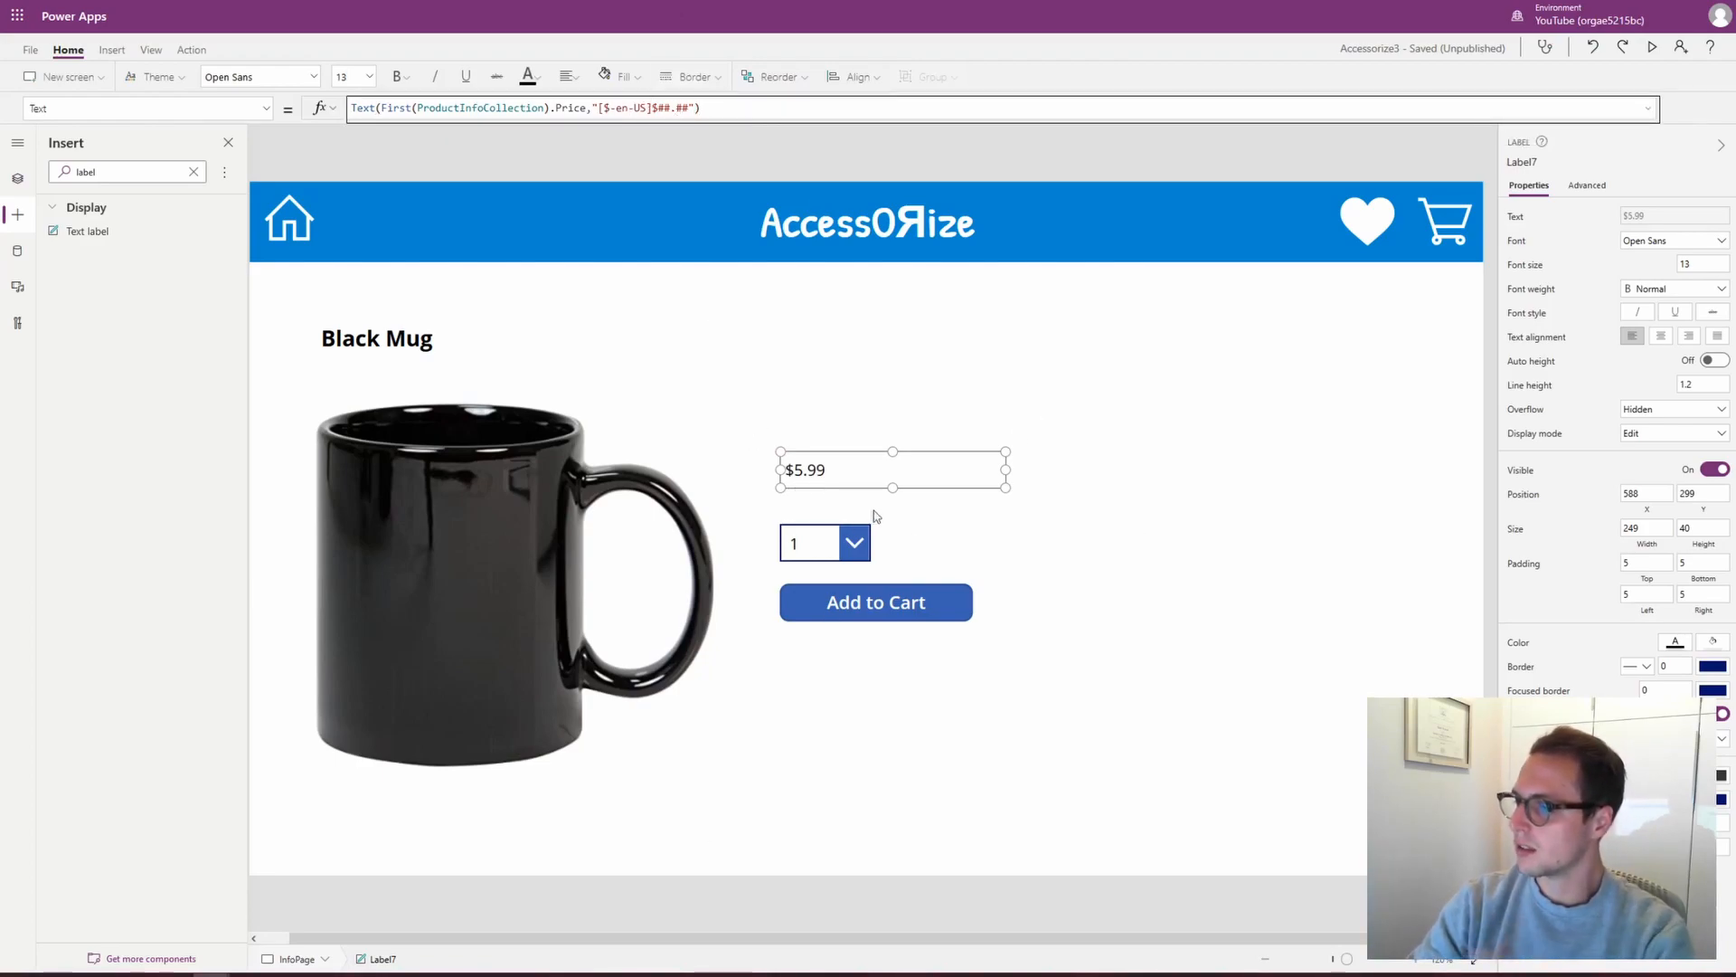
# Format the price label with font size 28 and semibold weight, and increase its height to about 60
pyautogui.click(370, 76)
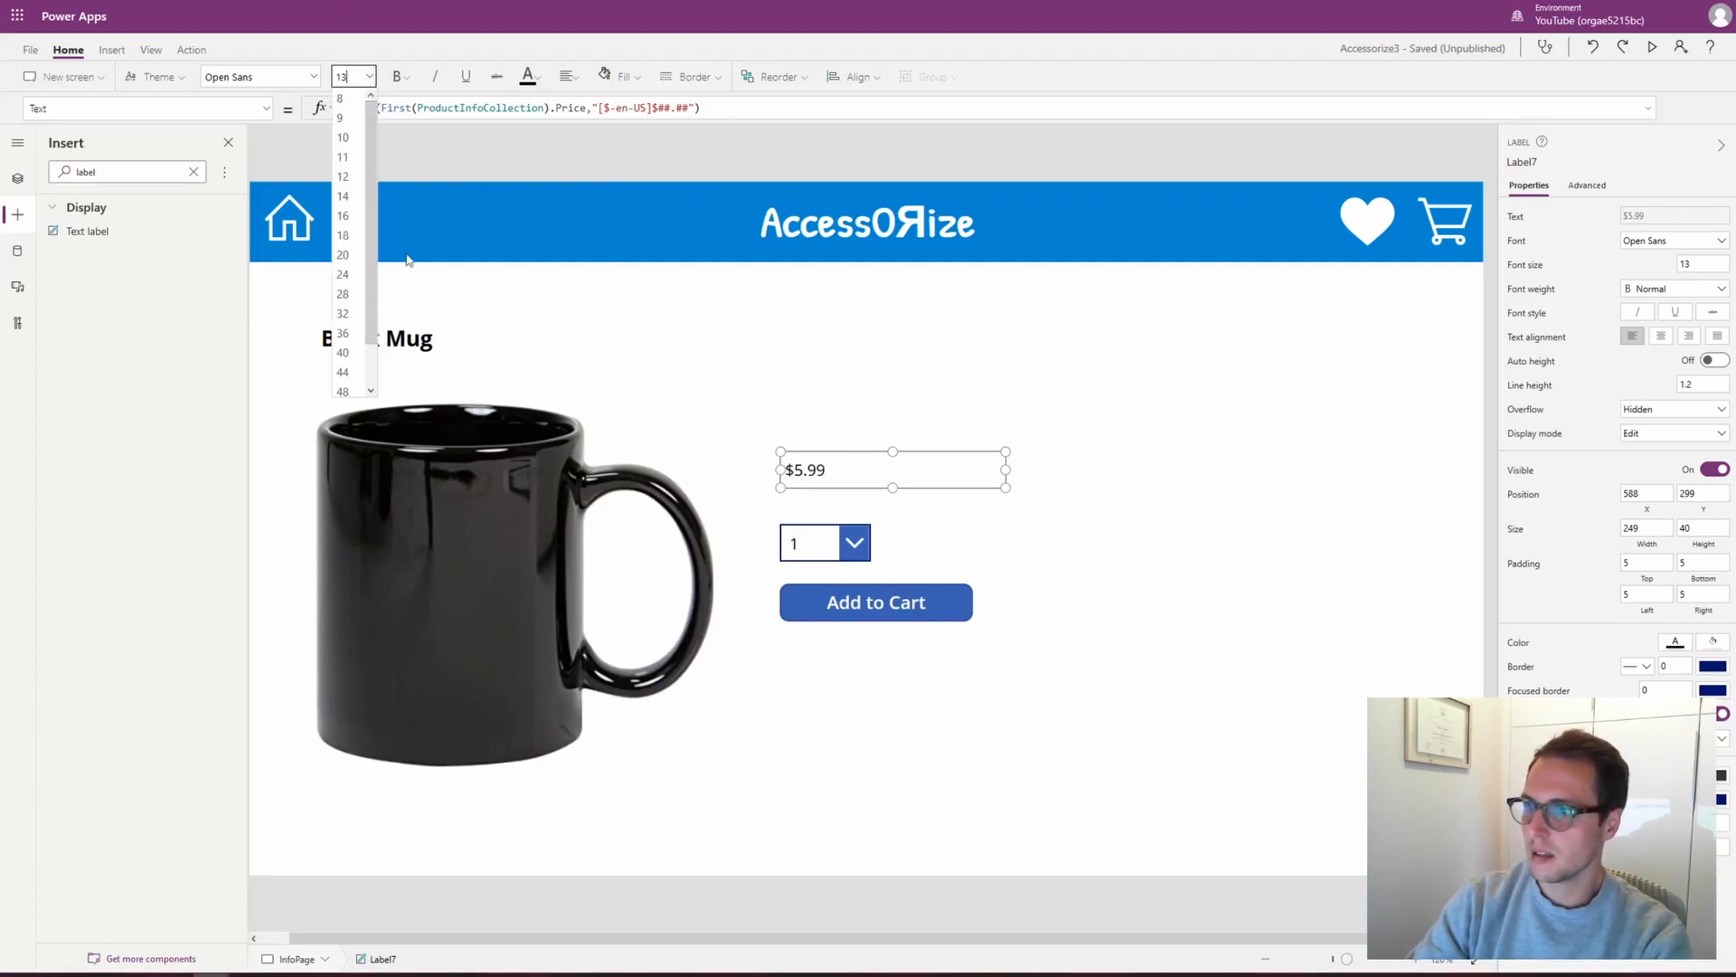
pyautogui.click(359, 309)
pyautogui.moveTo(892, 490); pyautogui.dragTo(893, 506)
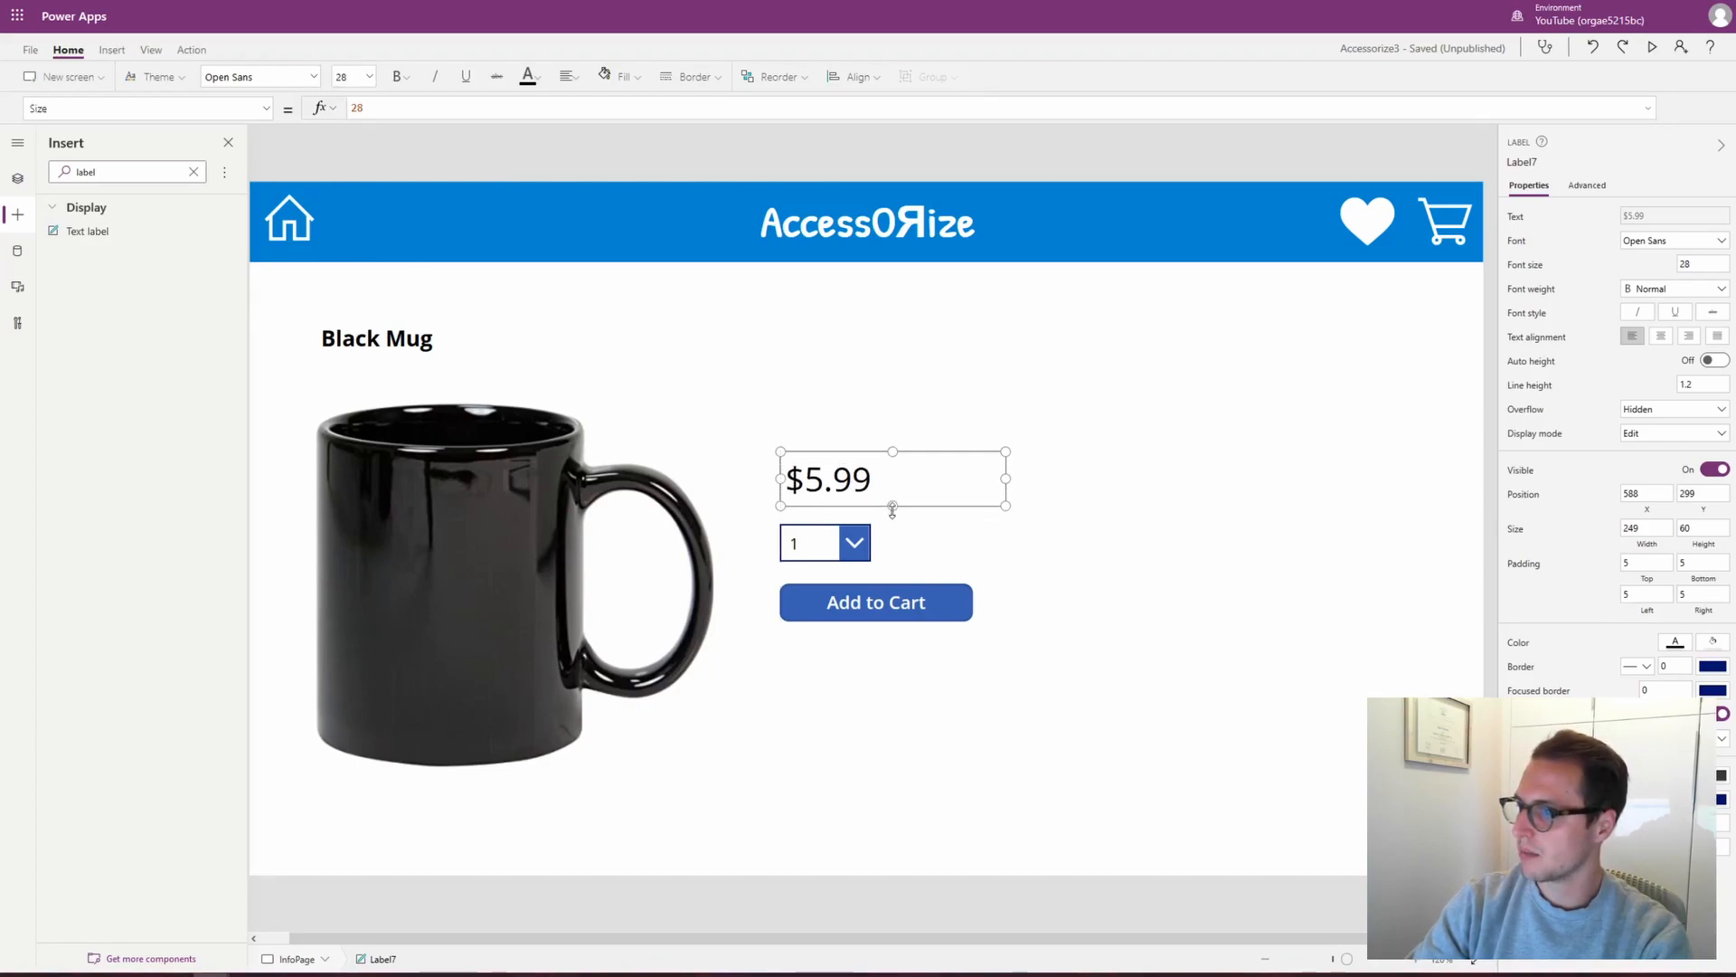
pyautogui.click(401, 78)
pyautogui.click(439, 131)
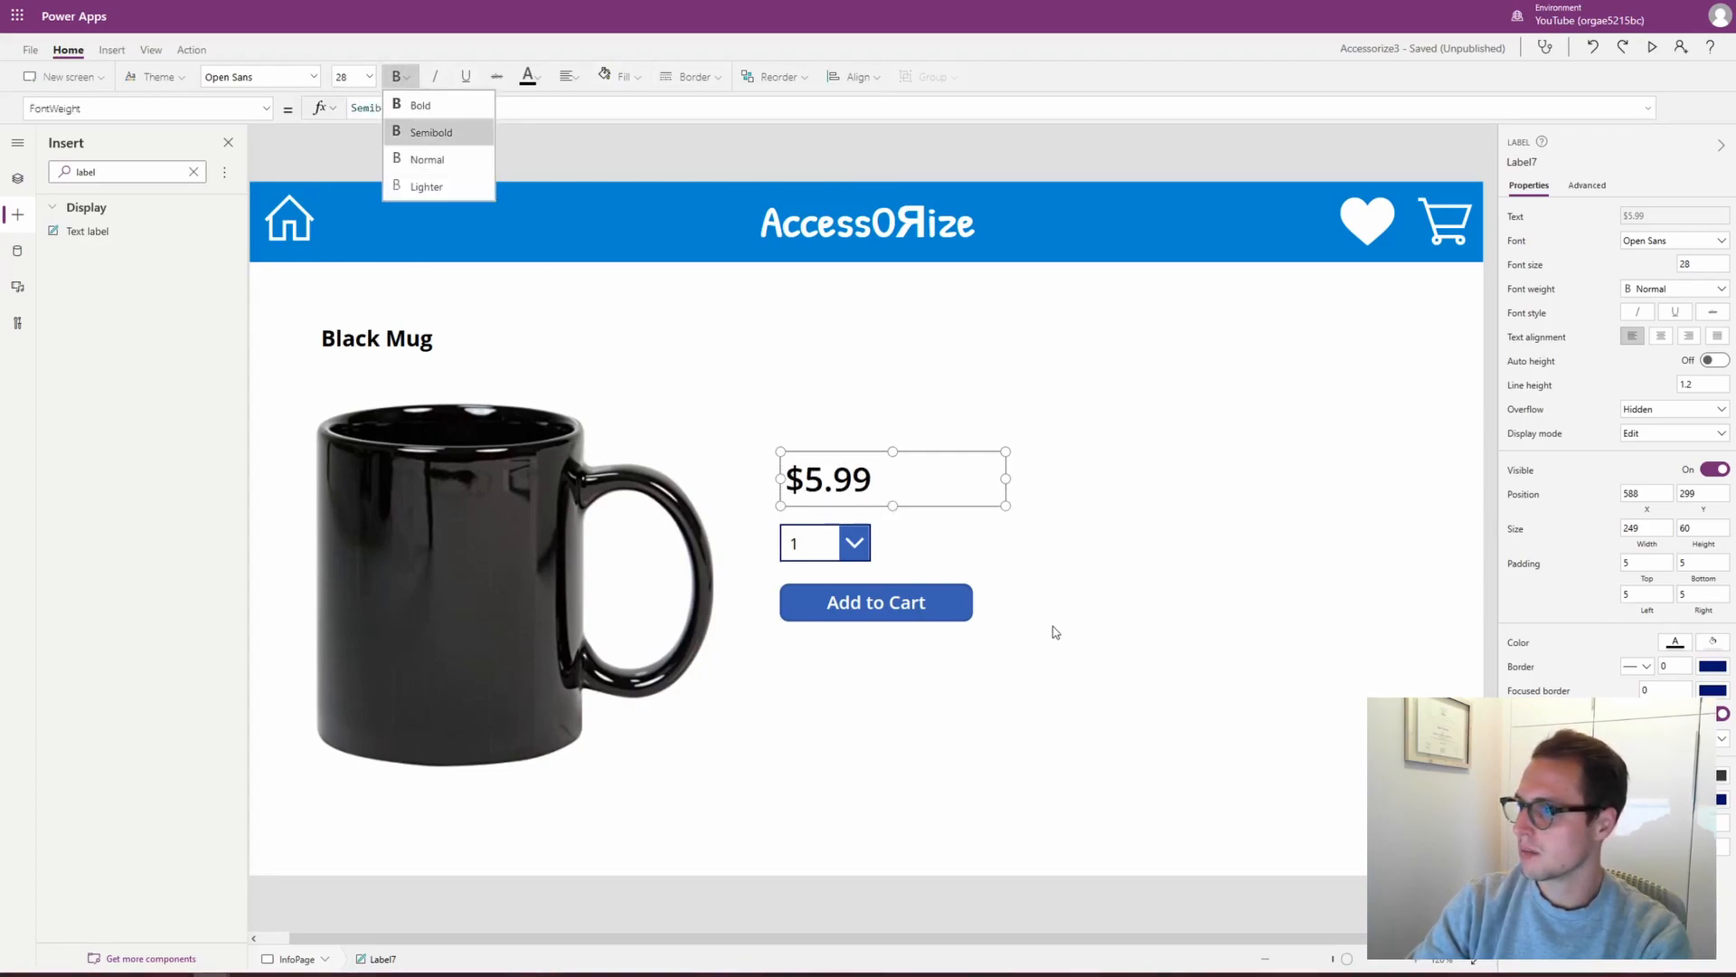
pyautogui.click(1004, 755)
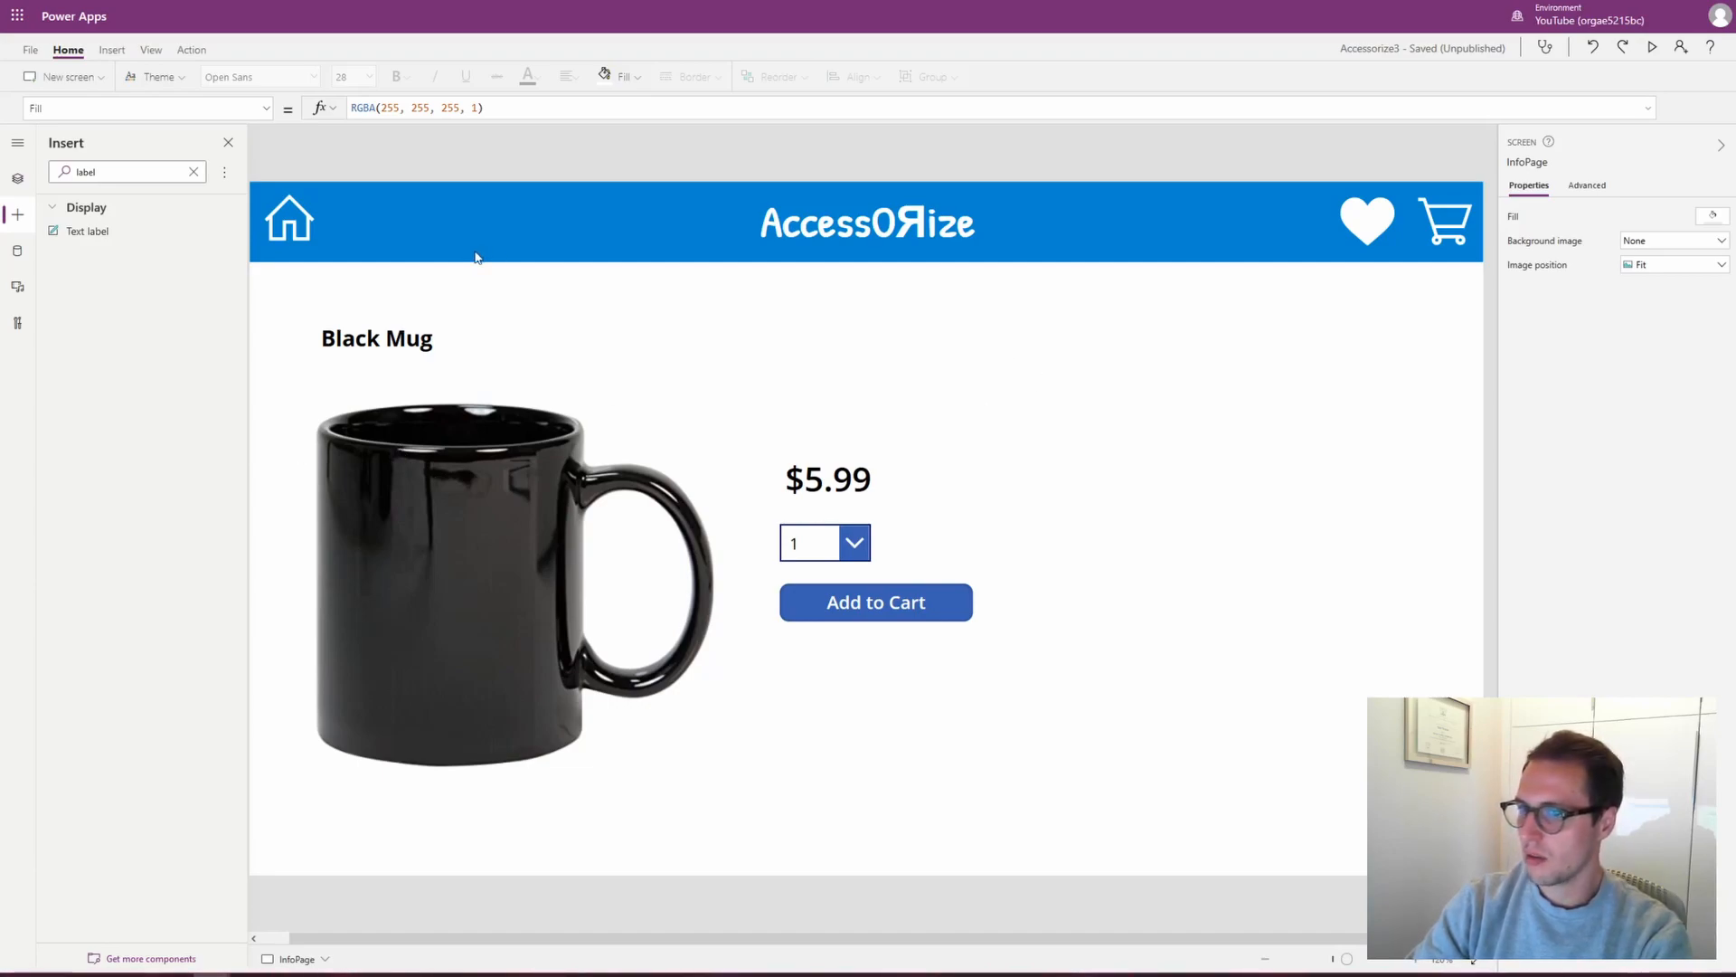
# Duplicate the product name label and place the copy above the price at about X 588, Y 247, about 225 wide
pyautogui.click(462, 324)
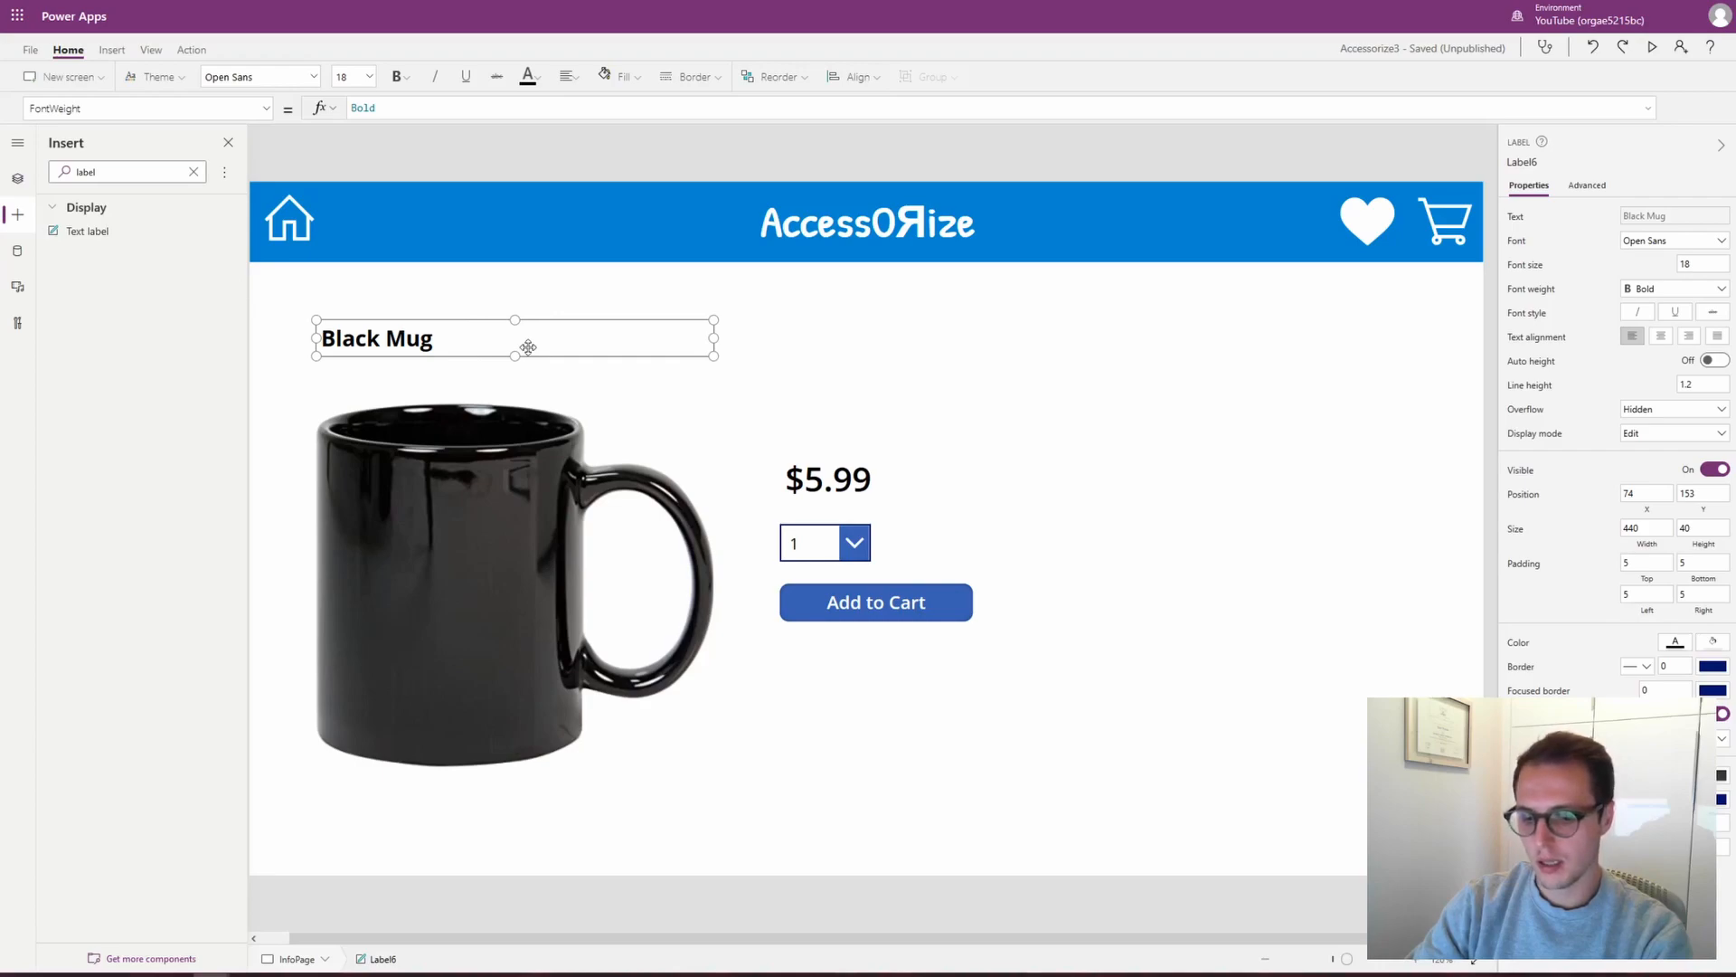
pyautogui.hotkey('ctrl', 'c')
pyautogui.hotkey('ctrl', 'v')
pyautogui.moveTo(462, 356); pyautogui.dragTo(793, 431)
pyautogui.moveTo(1176, 423); pyautogui.dragTo(983, 434)
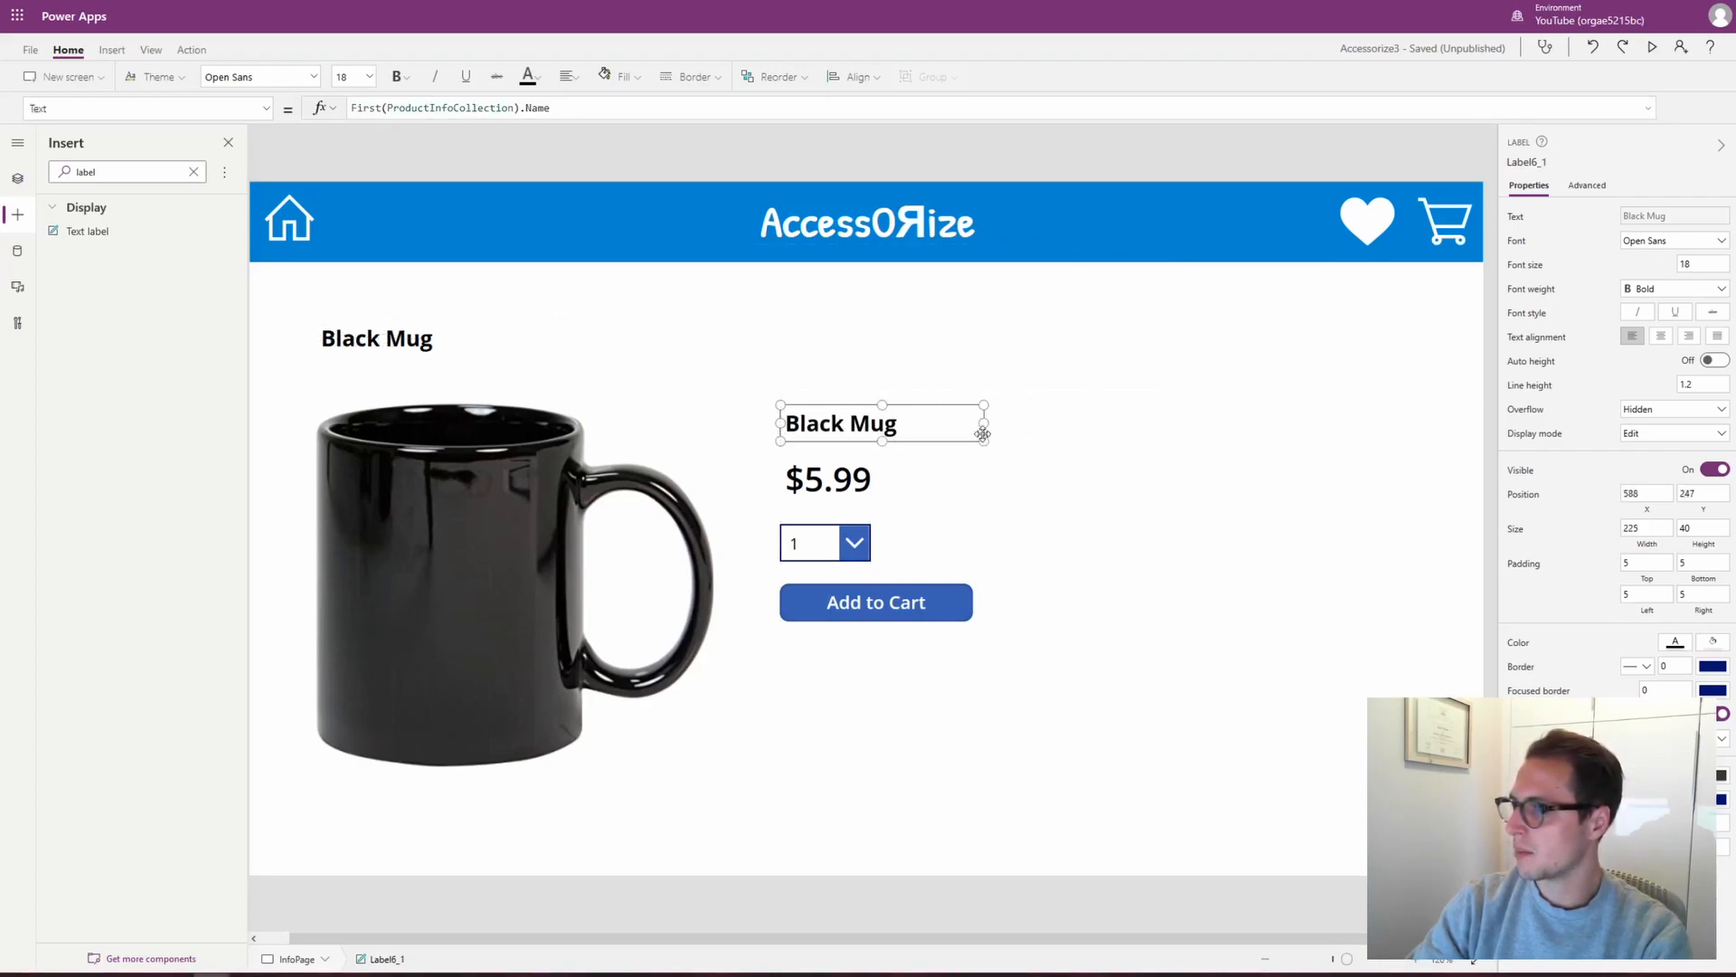
# Set the Text property of the copied label above the price to First(ProductInfoCollection).Brand
pyautogui.click(263, 110)
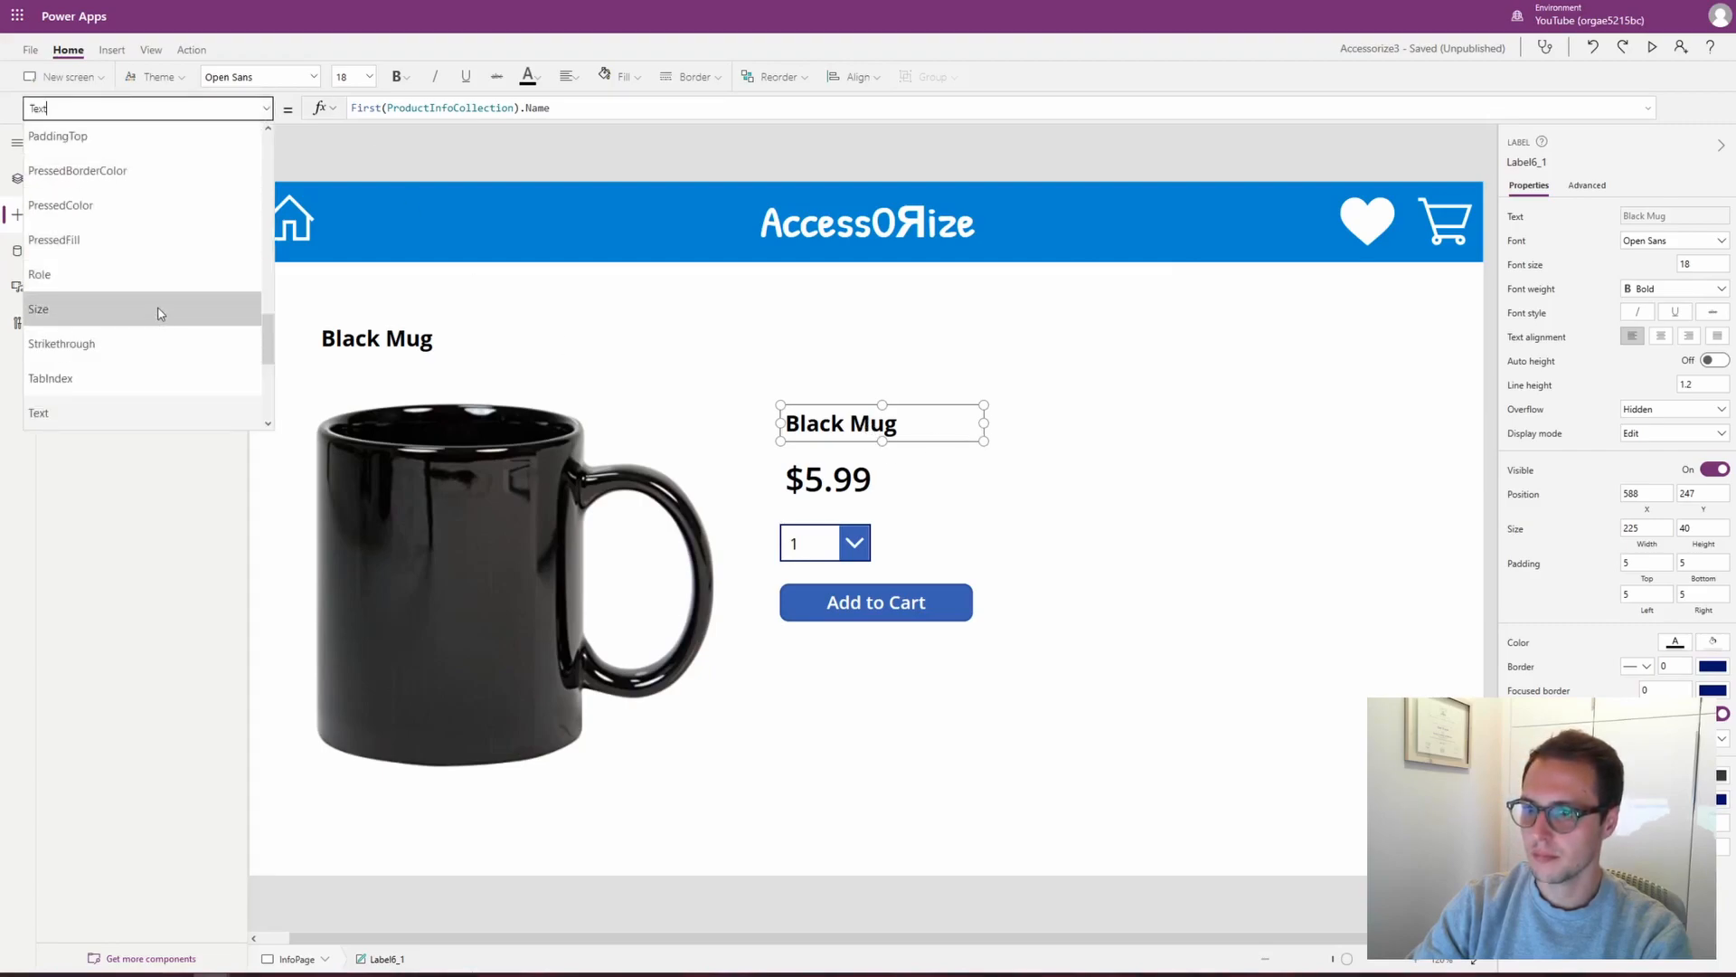
pyautogui.scroll(-1, 158, 313)
pyautogui.scroll(3, 180, 289)
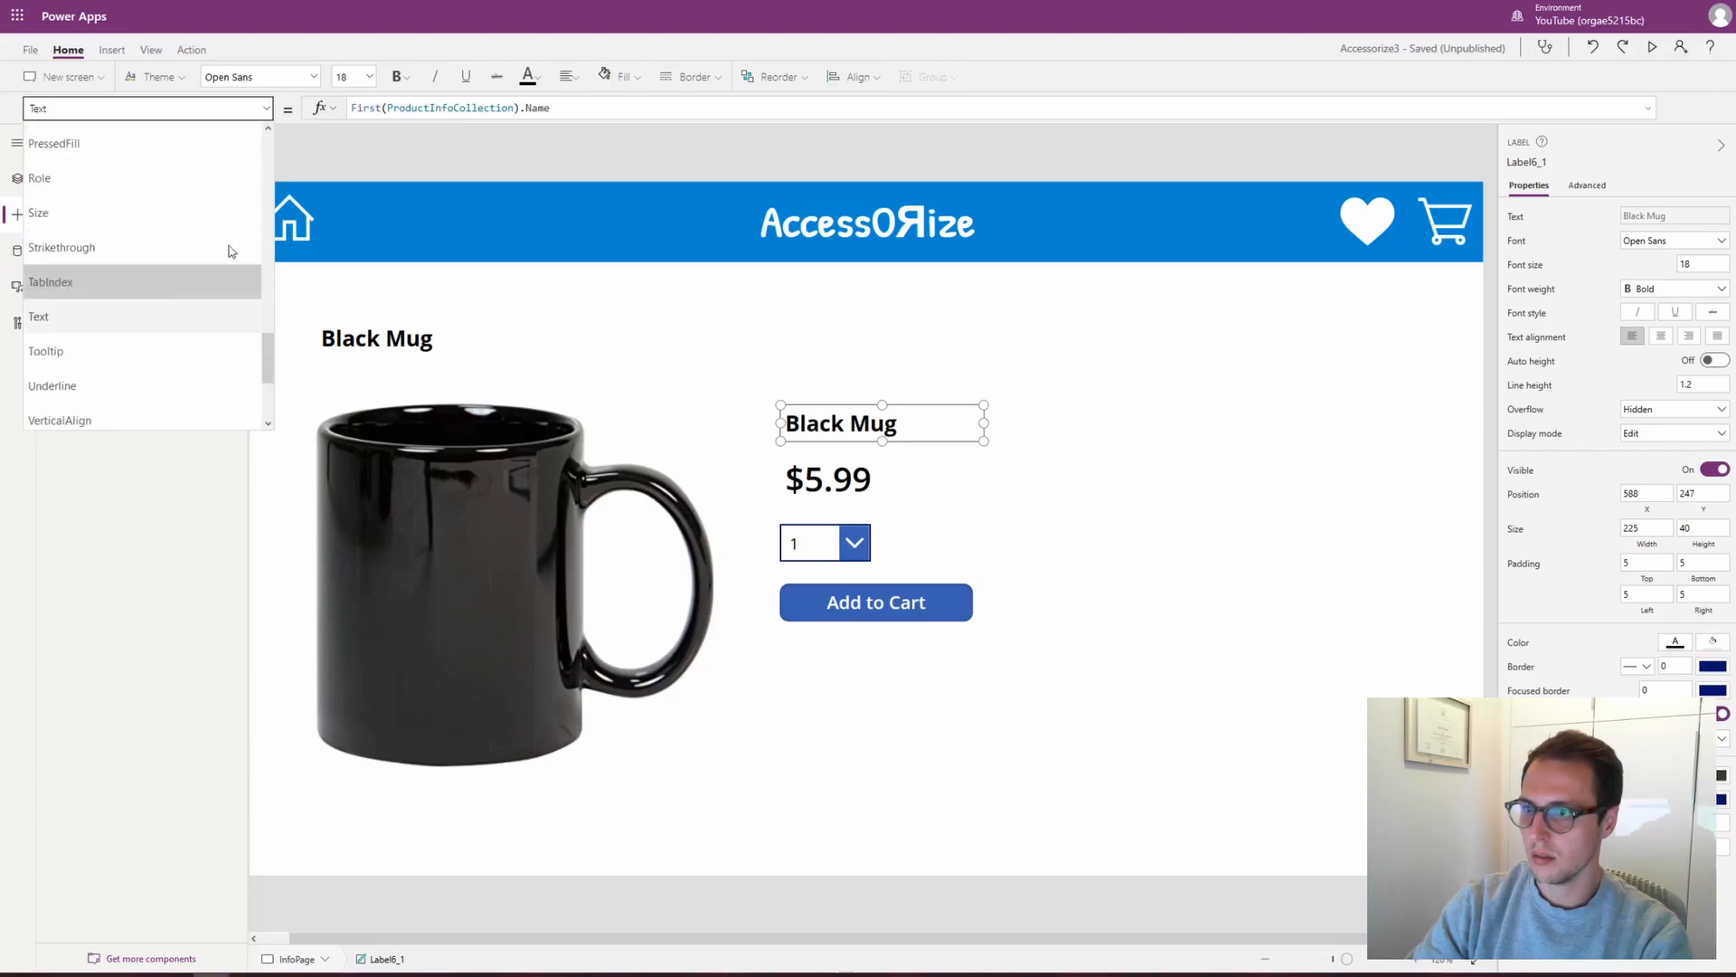
pyautogui.click(185, 319)
pyautogui.press('BackSpace')
pyautogui.press('BackSpace')
pyautogui.press('BackSpace')
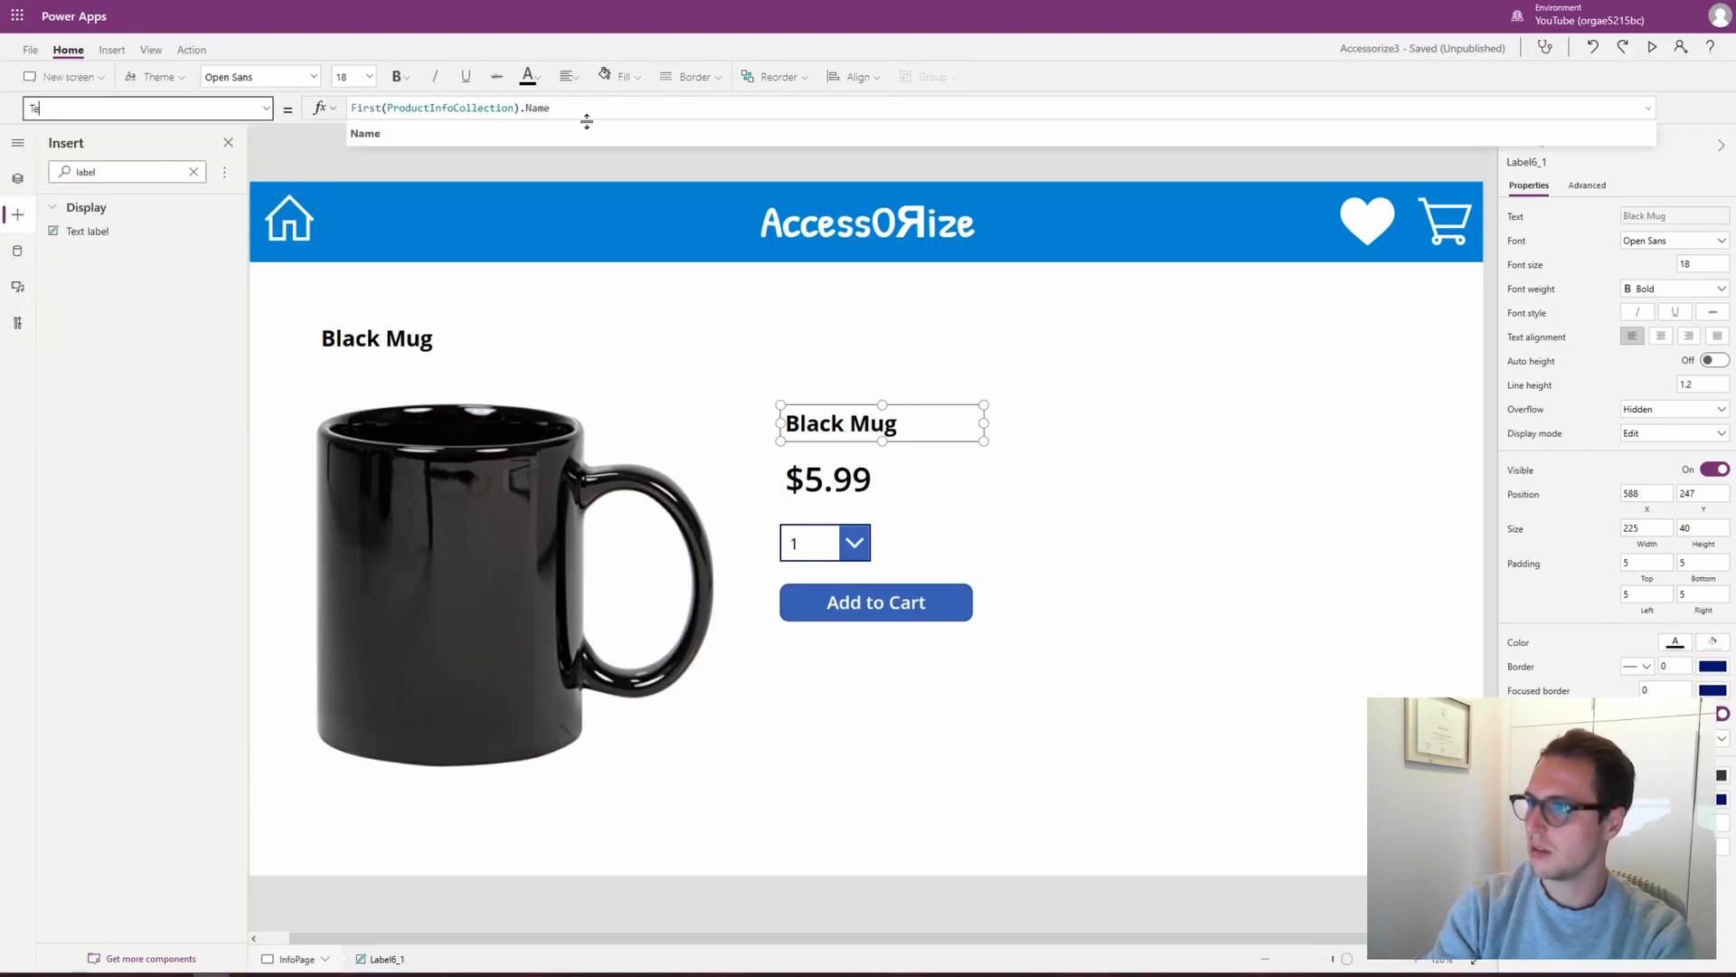
pyautogui.click(728, 106)
pyautogui.press('BackSpace')
pyautogui.press('BackSpace')
pyautogui.press('BackSpace')
pyautogui.press('BackSpace')
pyautogui.write('Brand')
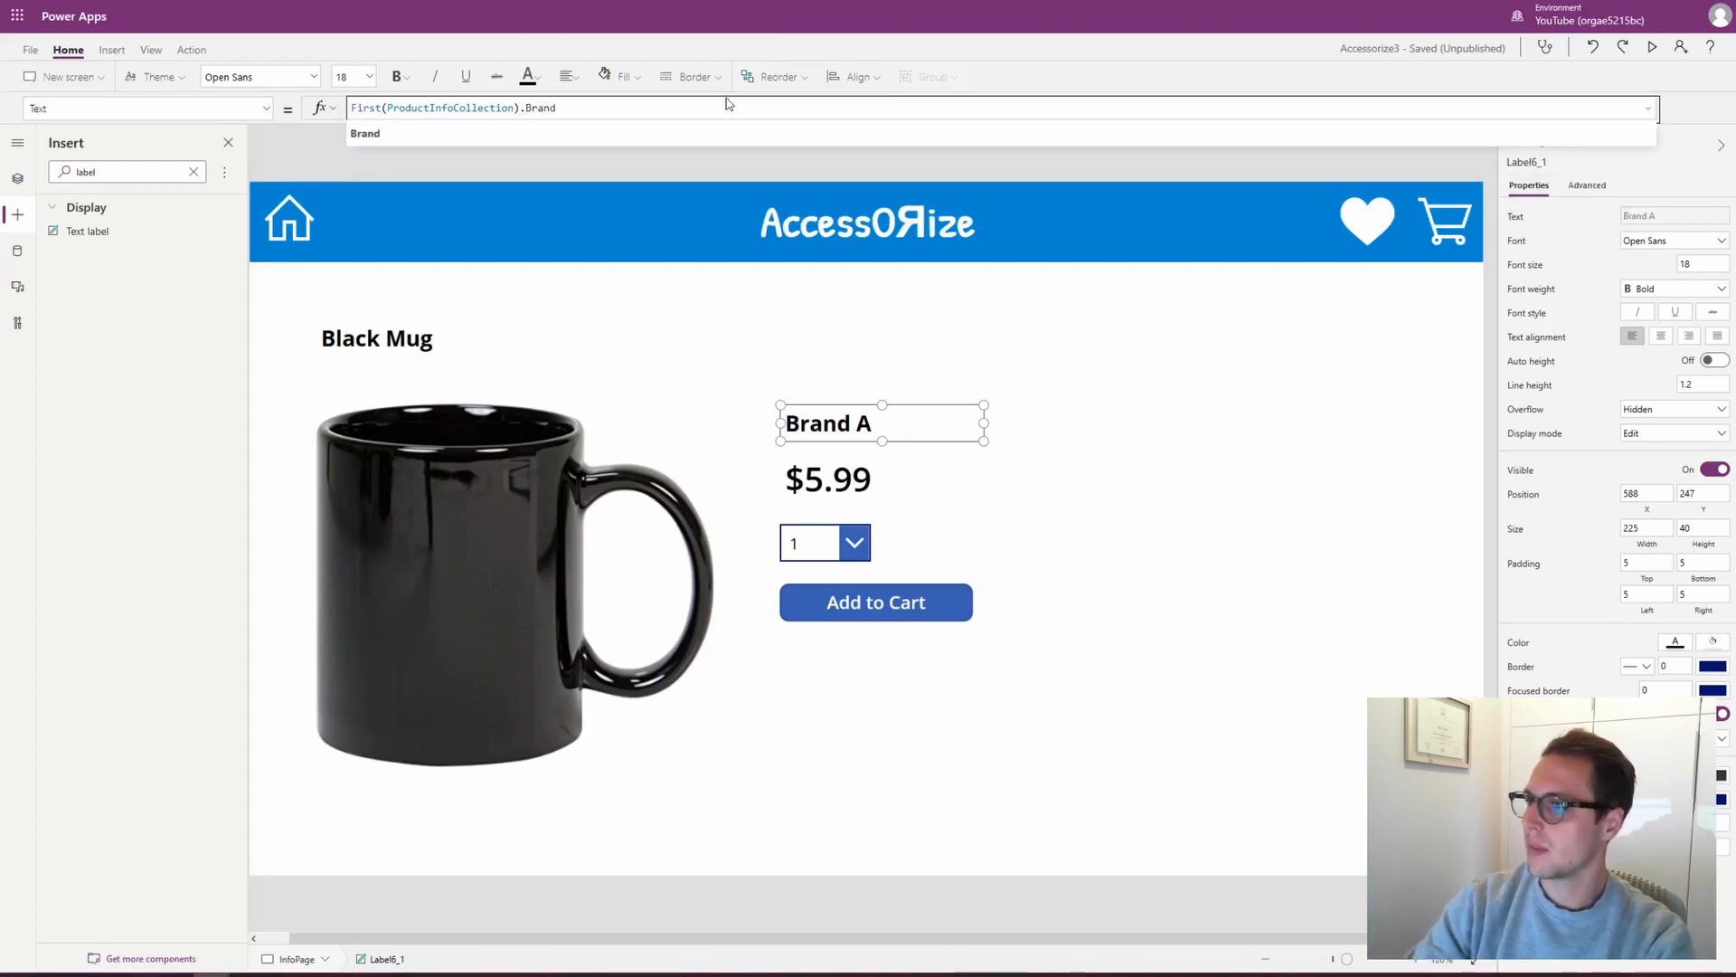
# Format the brand label with font size 16 and semibold weight, and move it down directly against the price label
pyautogui.click(369, 81)
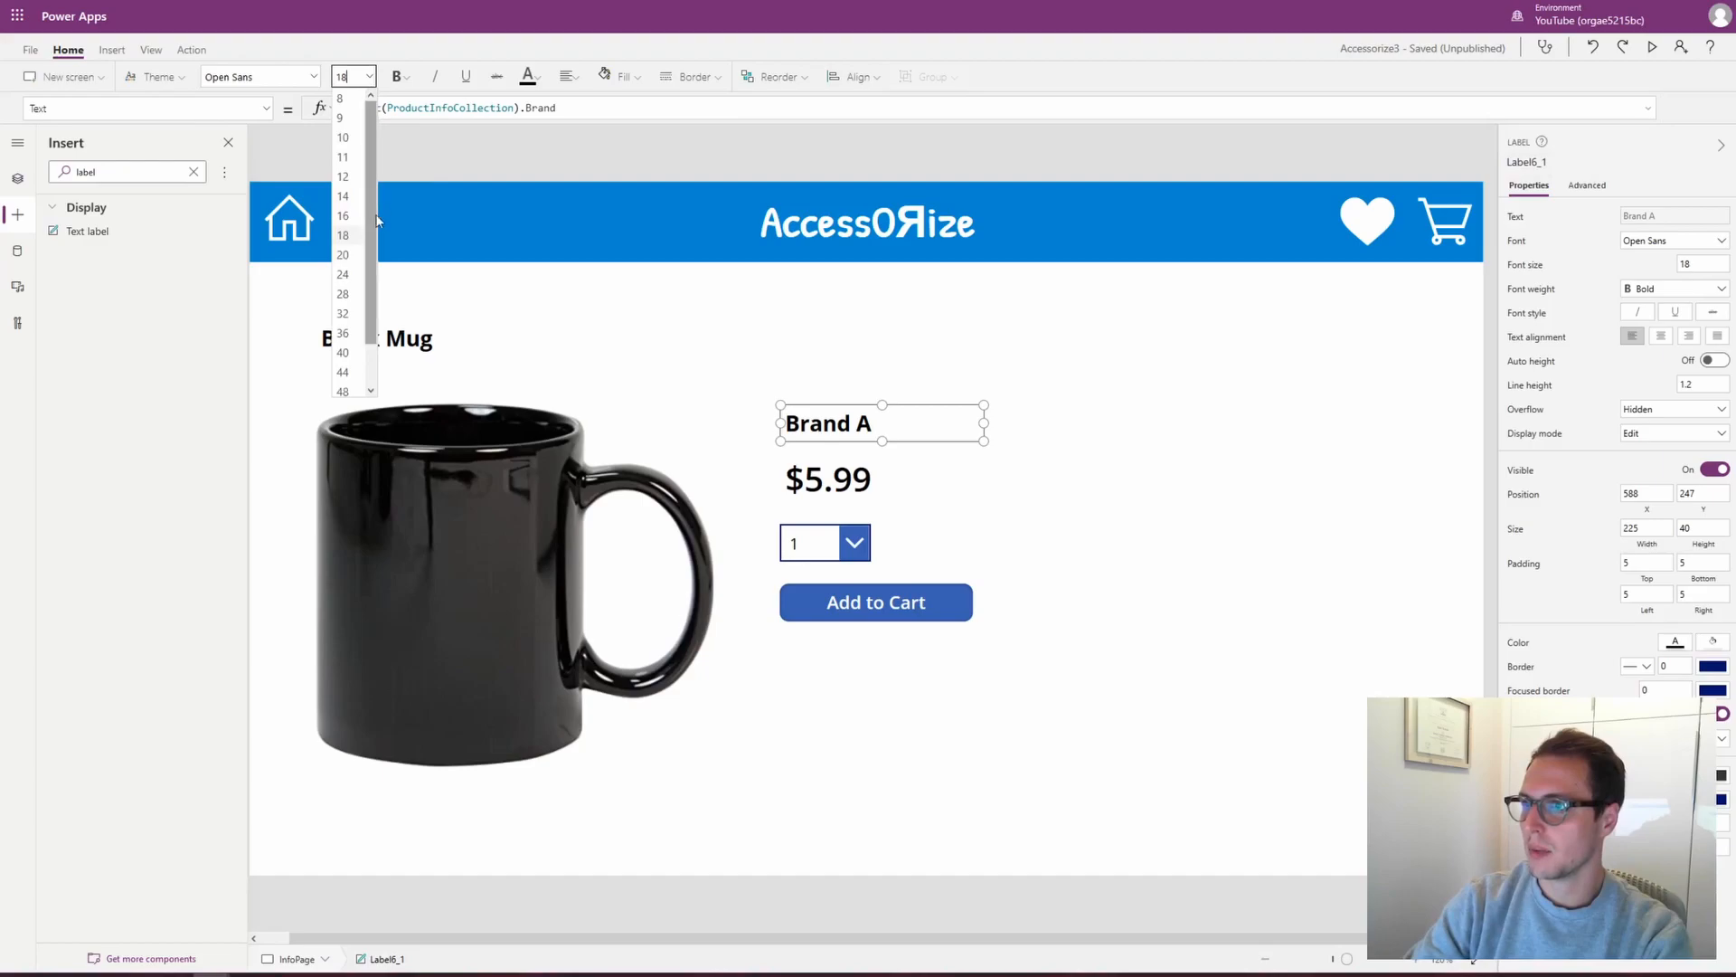
pyautogui.click(353, 220)
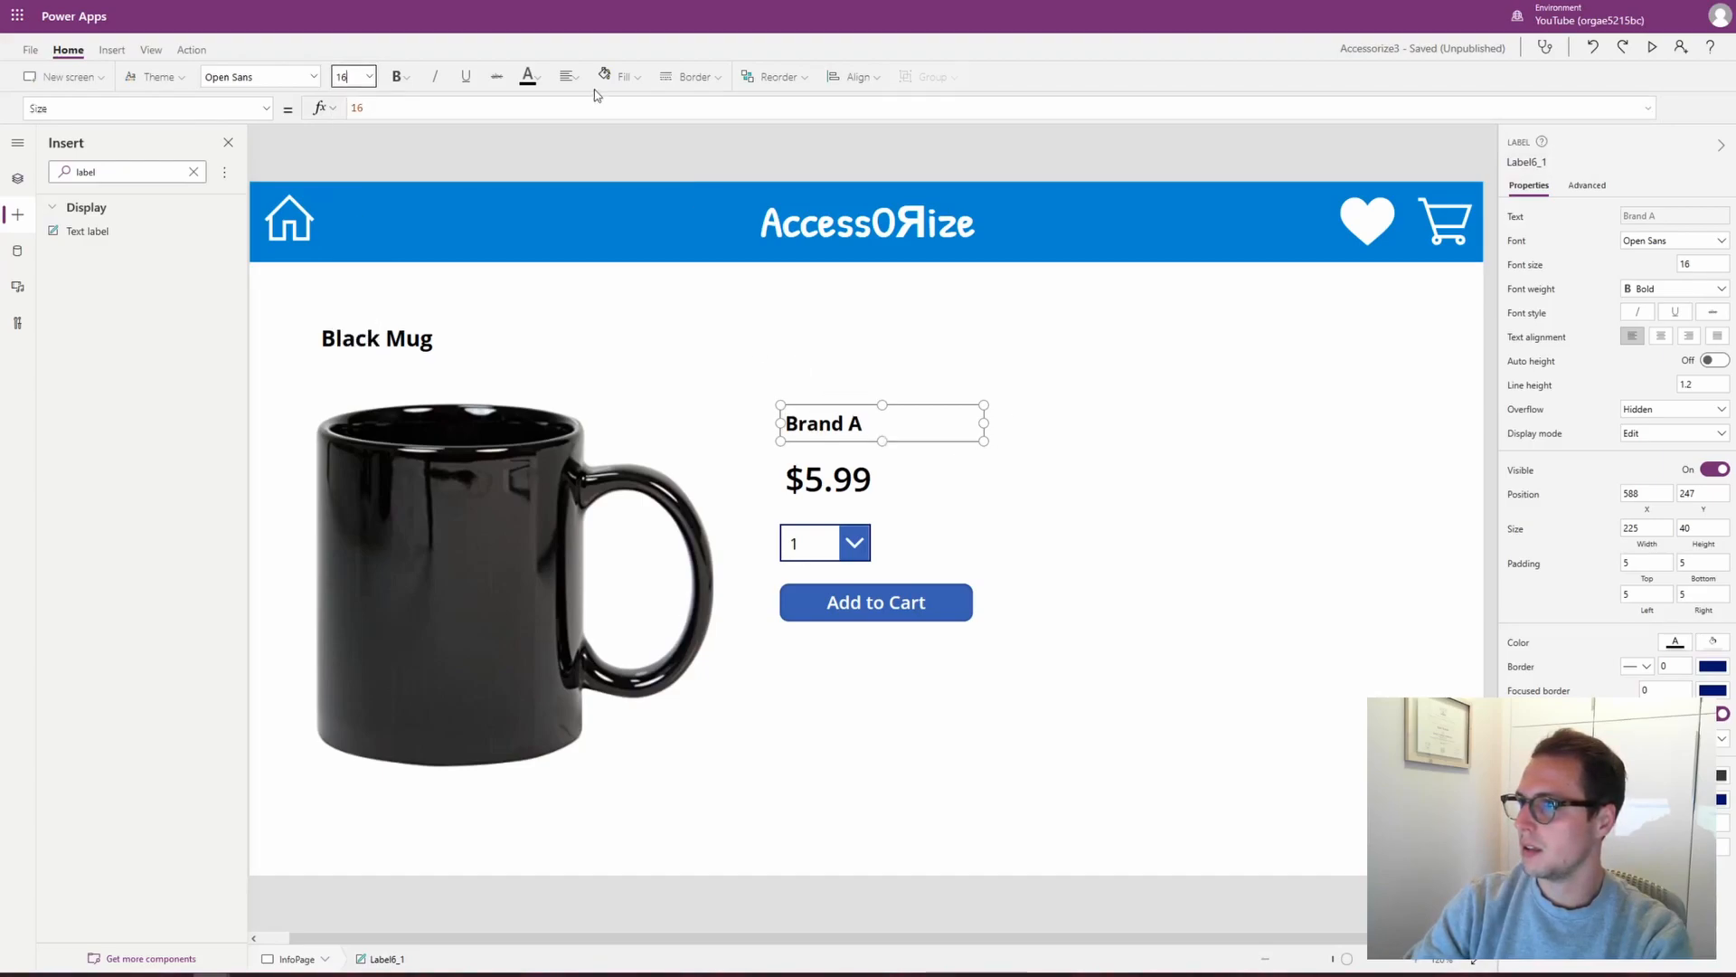
pyautogui.click(407, 86)
pyautogui.click(423, 132)
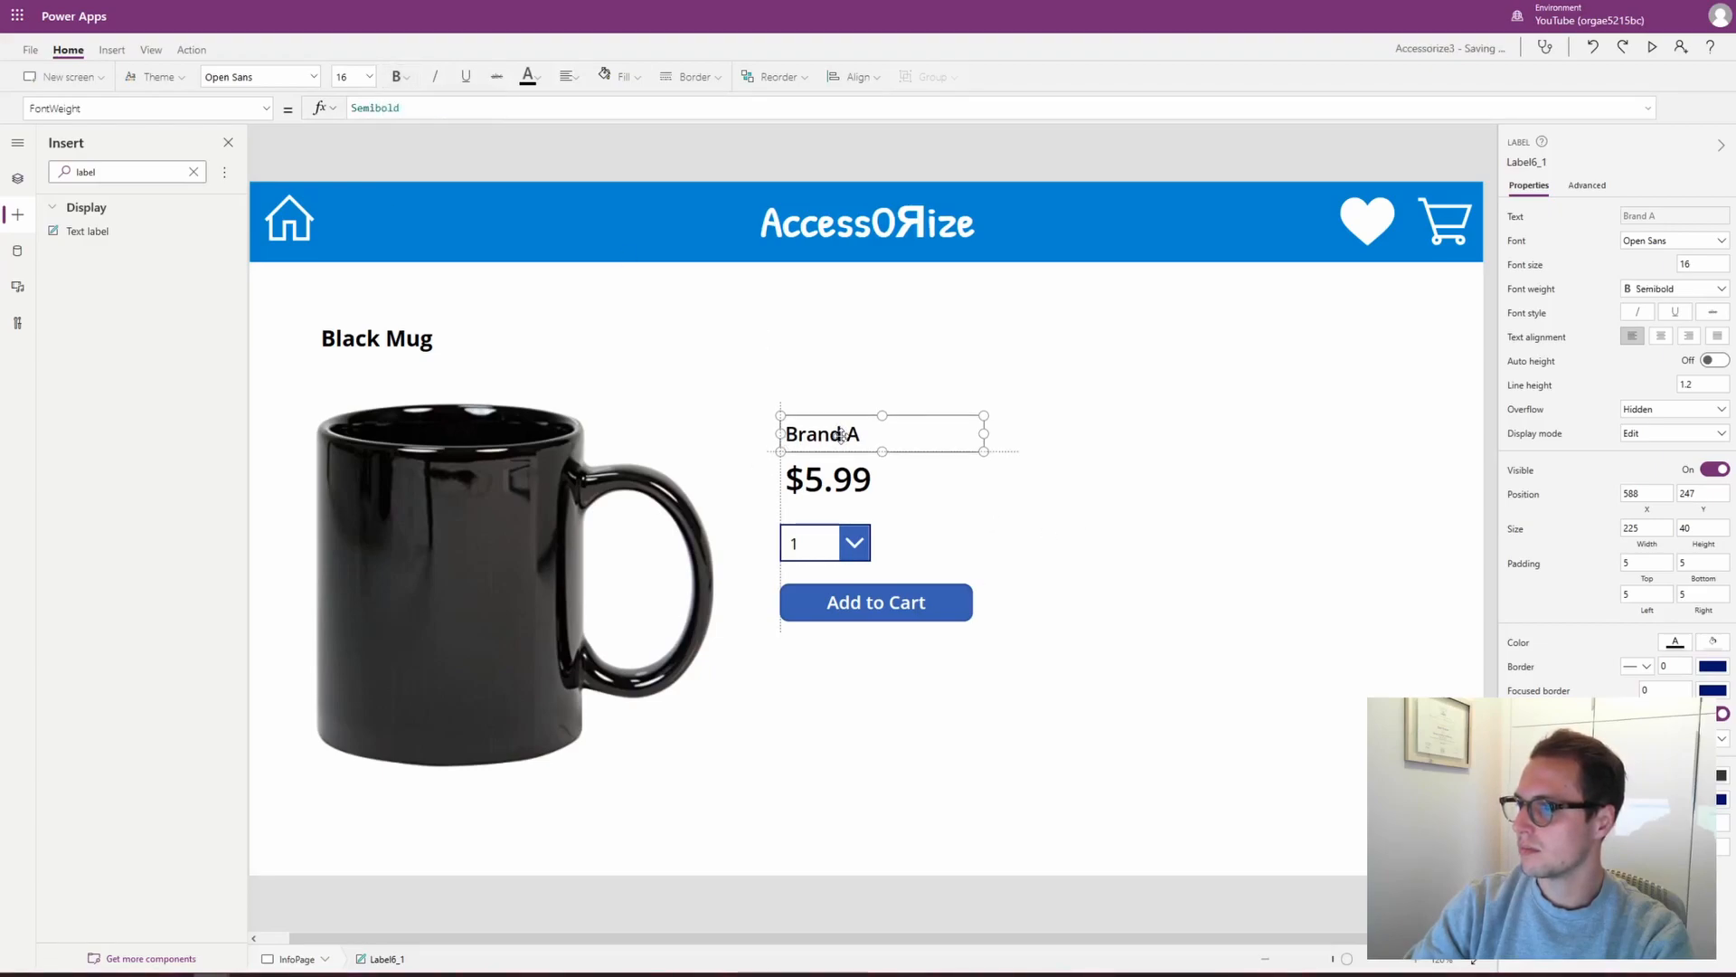
pyautogui.moveTo(841, 434)
pyautogui.mouseDown()
pyautogui.moveTo(1163, 567)
pyautogui.moveTo(833, 410)
pyautogui.moveTo(869, 427)
pyautogui.mouseUp()
pyautogui.click(868, 372)
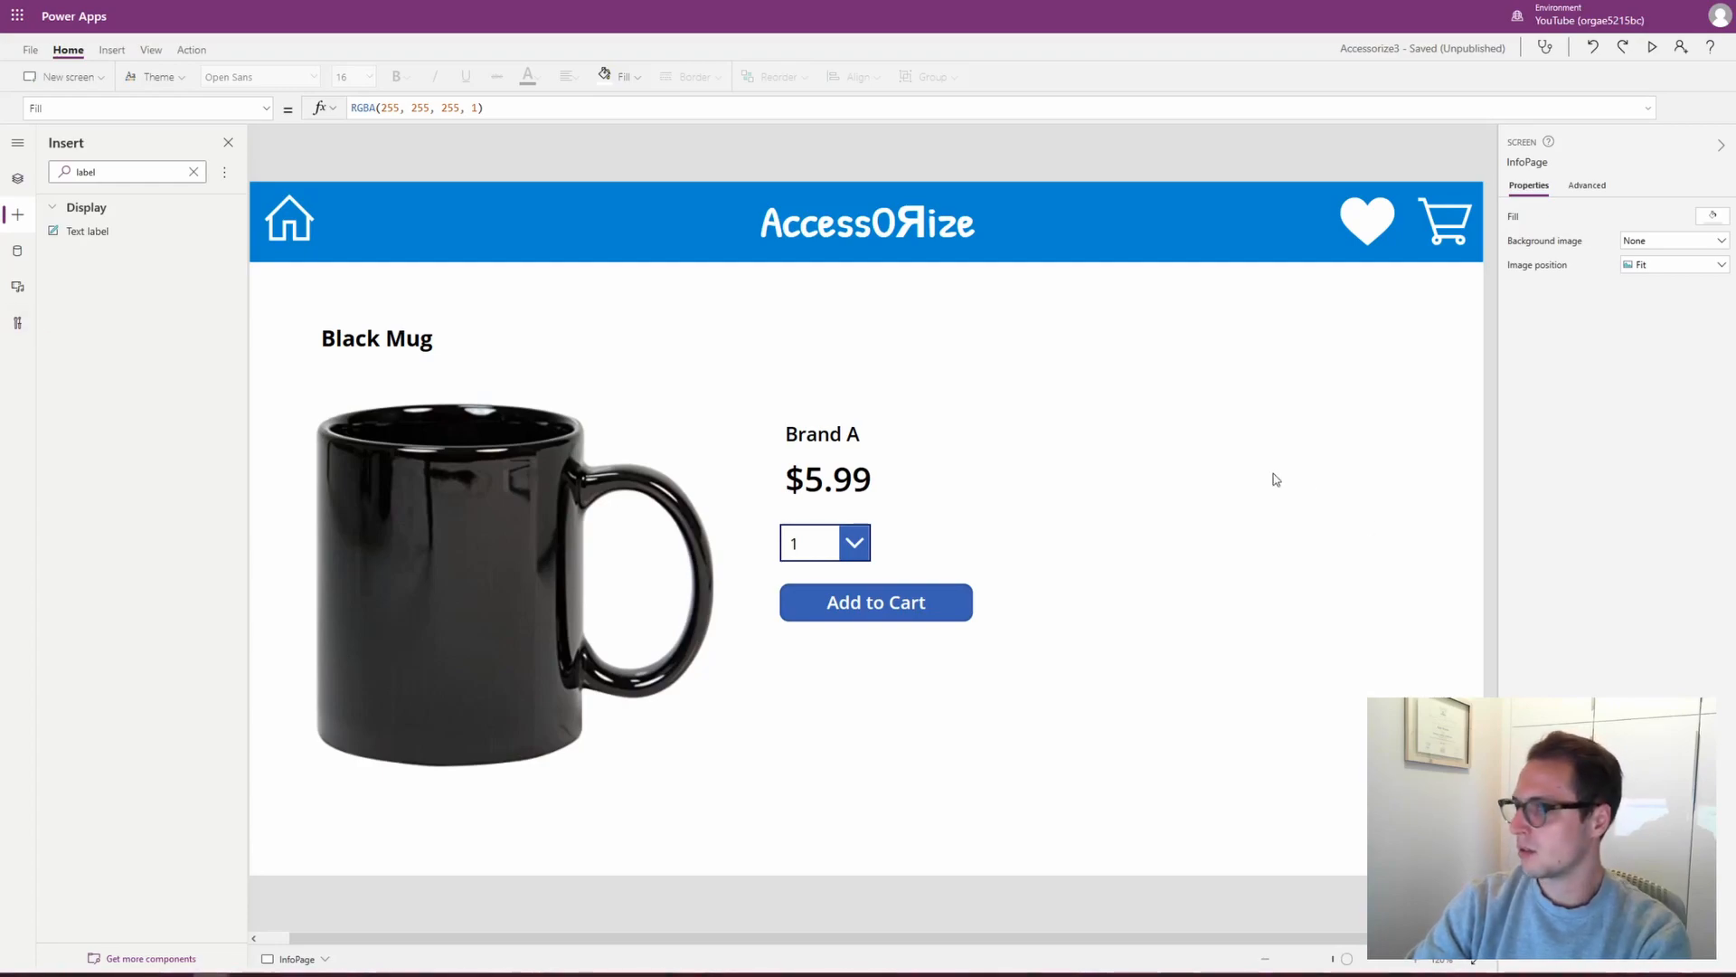
# Add a text label about 150 by 40 at about X 975, Y 164, with the text "Reviews"
pyautogui.moveTo(65, 233); pyautogui.dragTo(1133, 337)
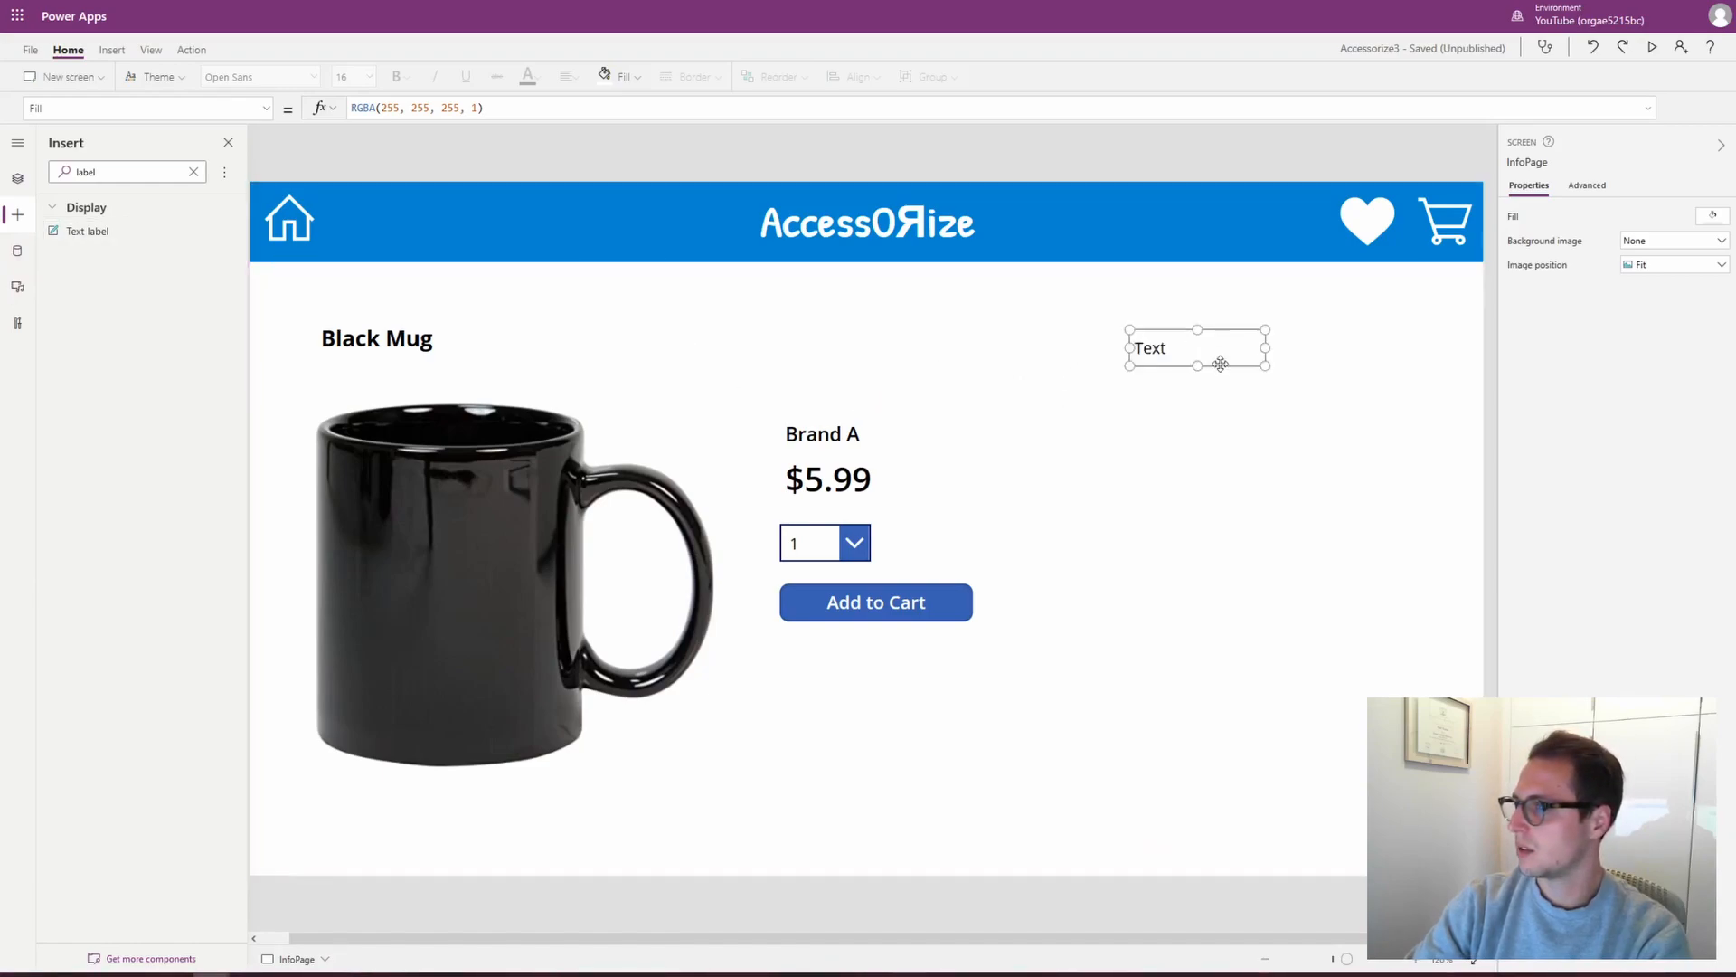
pyautogui.doubleClick(369, 108)
pyautogui.write('R')
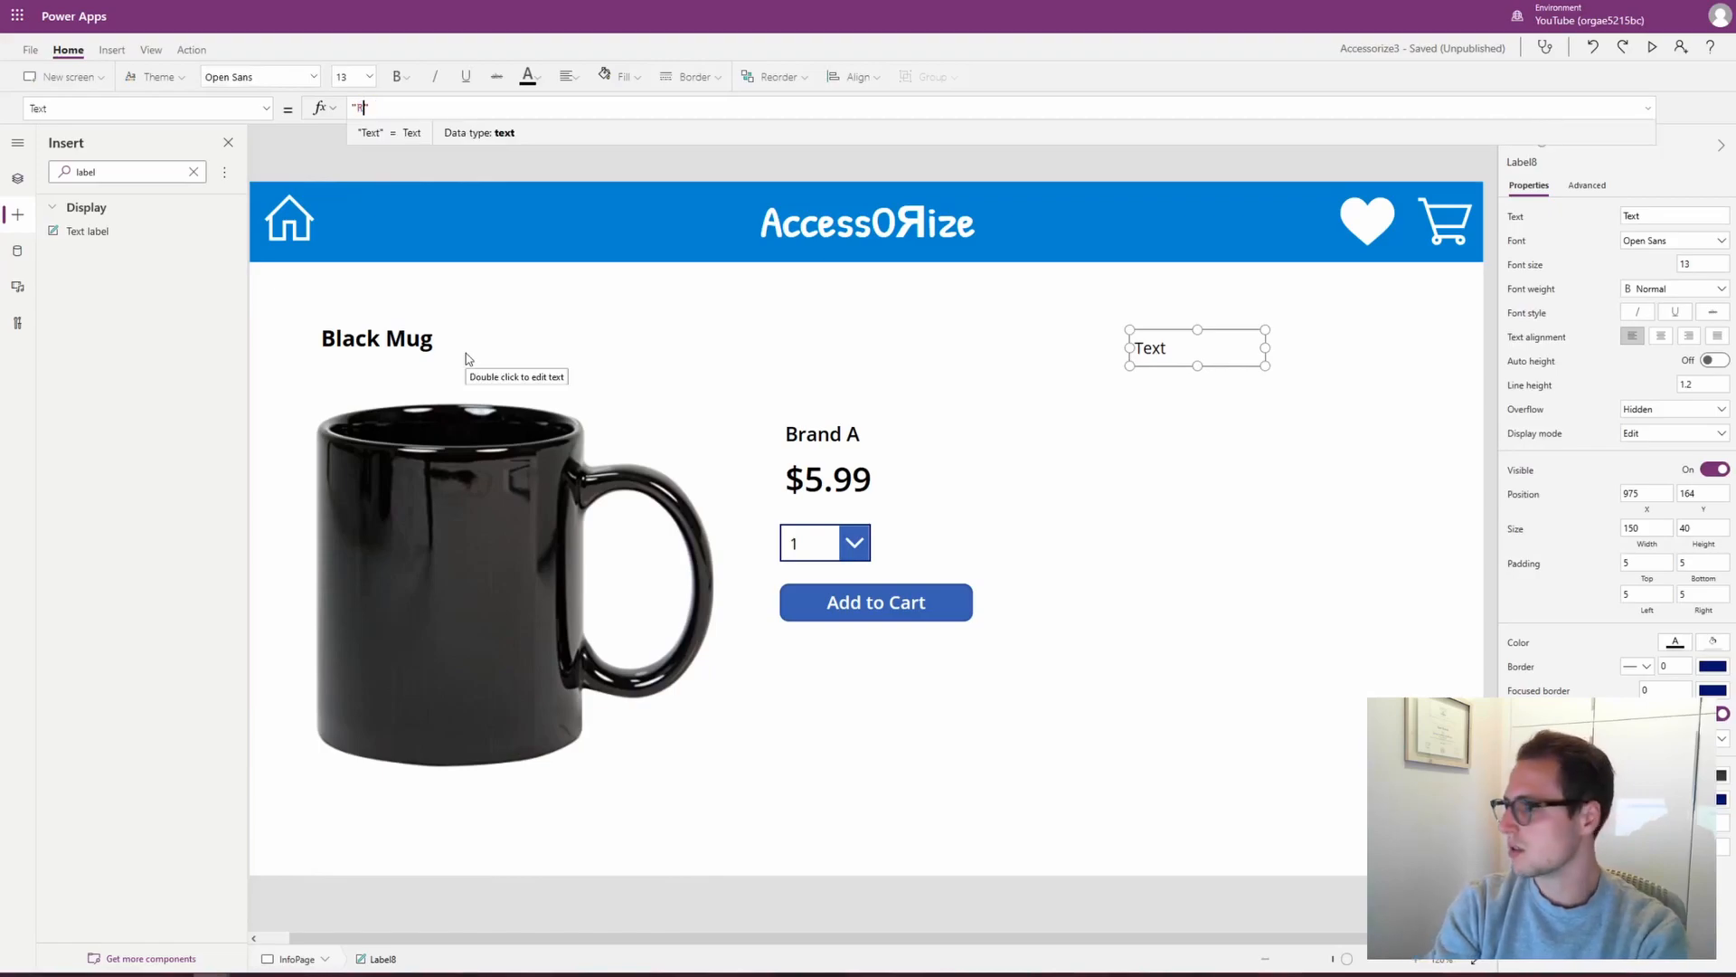
pyautogui.write('eviews')
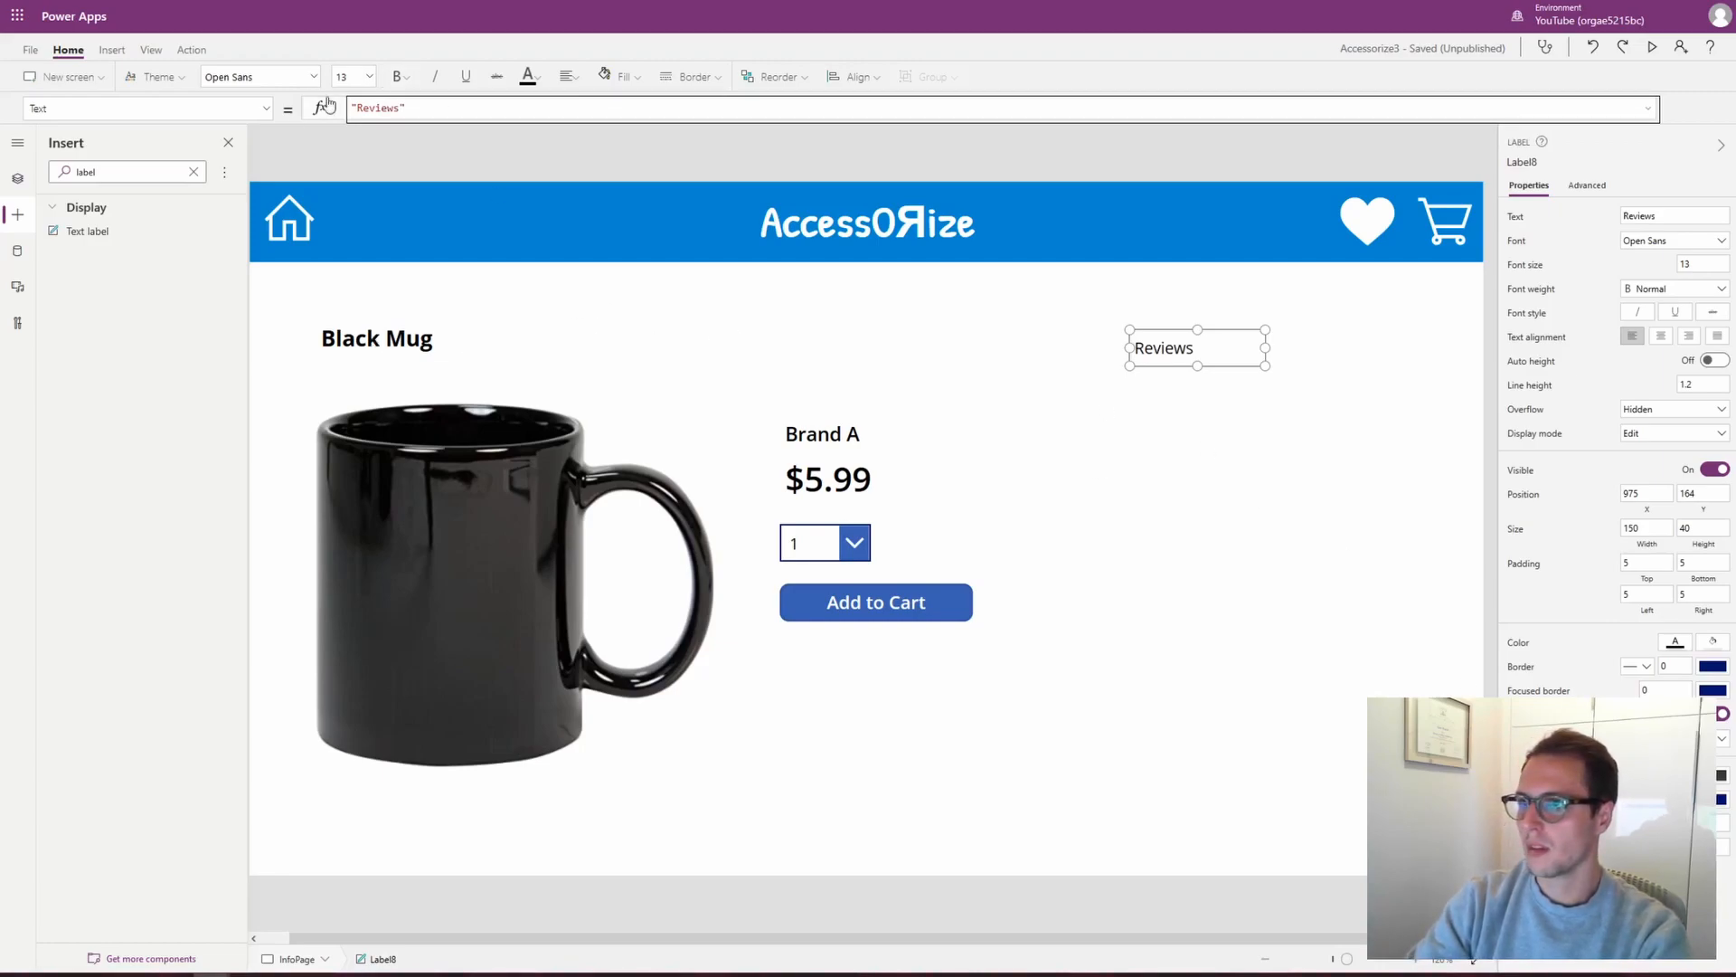
# Format the Reviews label with font size 16 and bold weight, and move it below the header to about X 935, Y 101
pyautogui.click(368, 78)
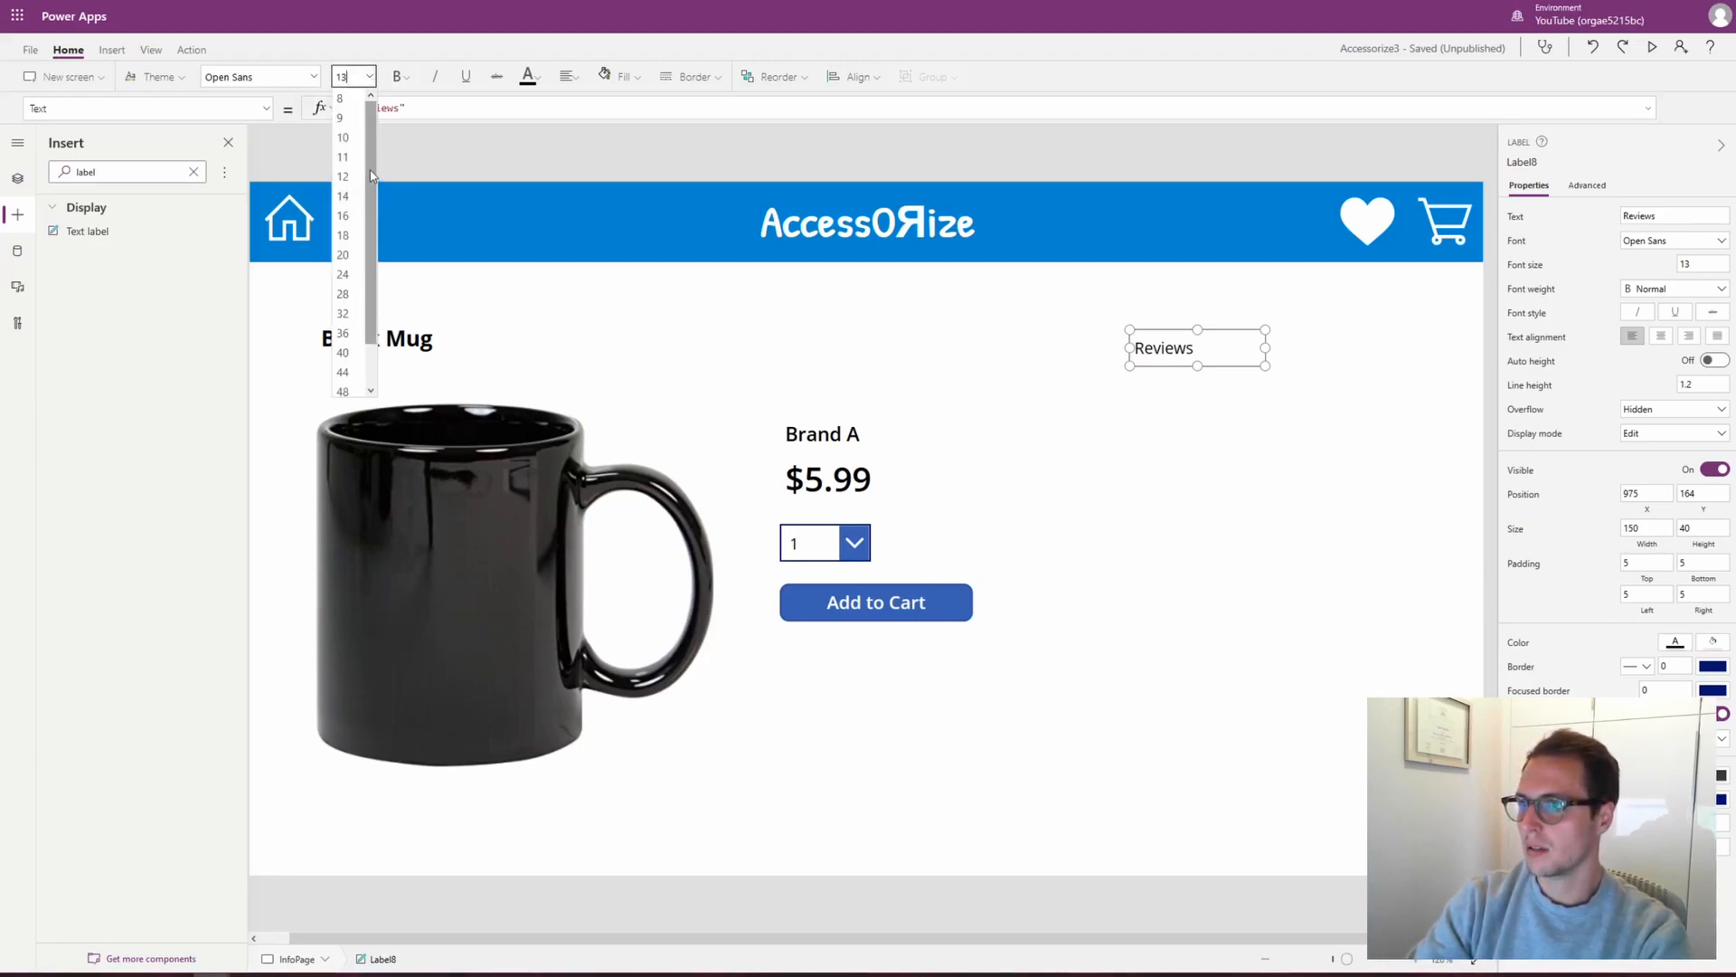
pyautogui.click(354, 216)
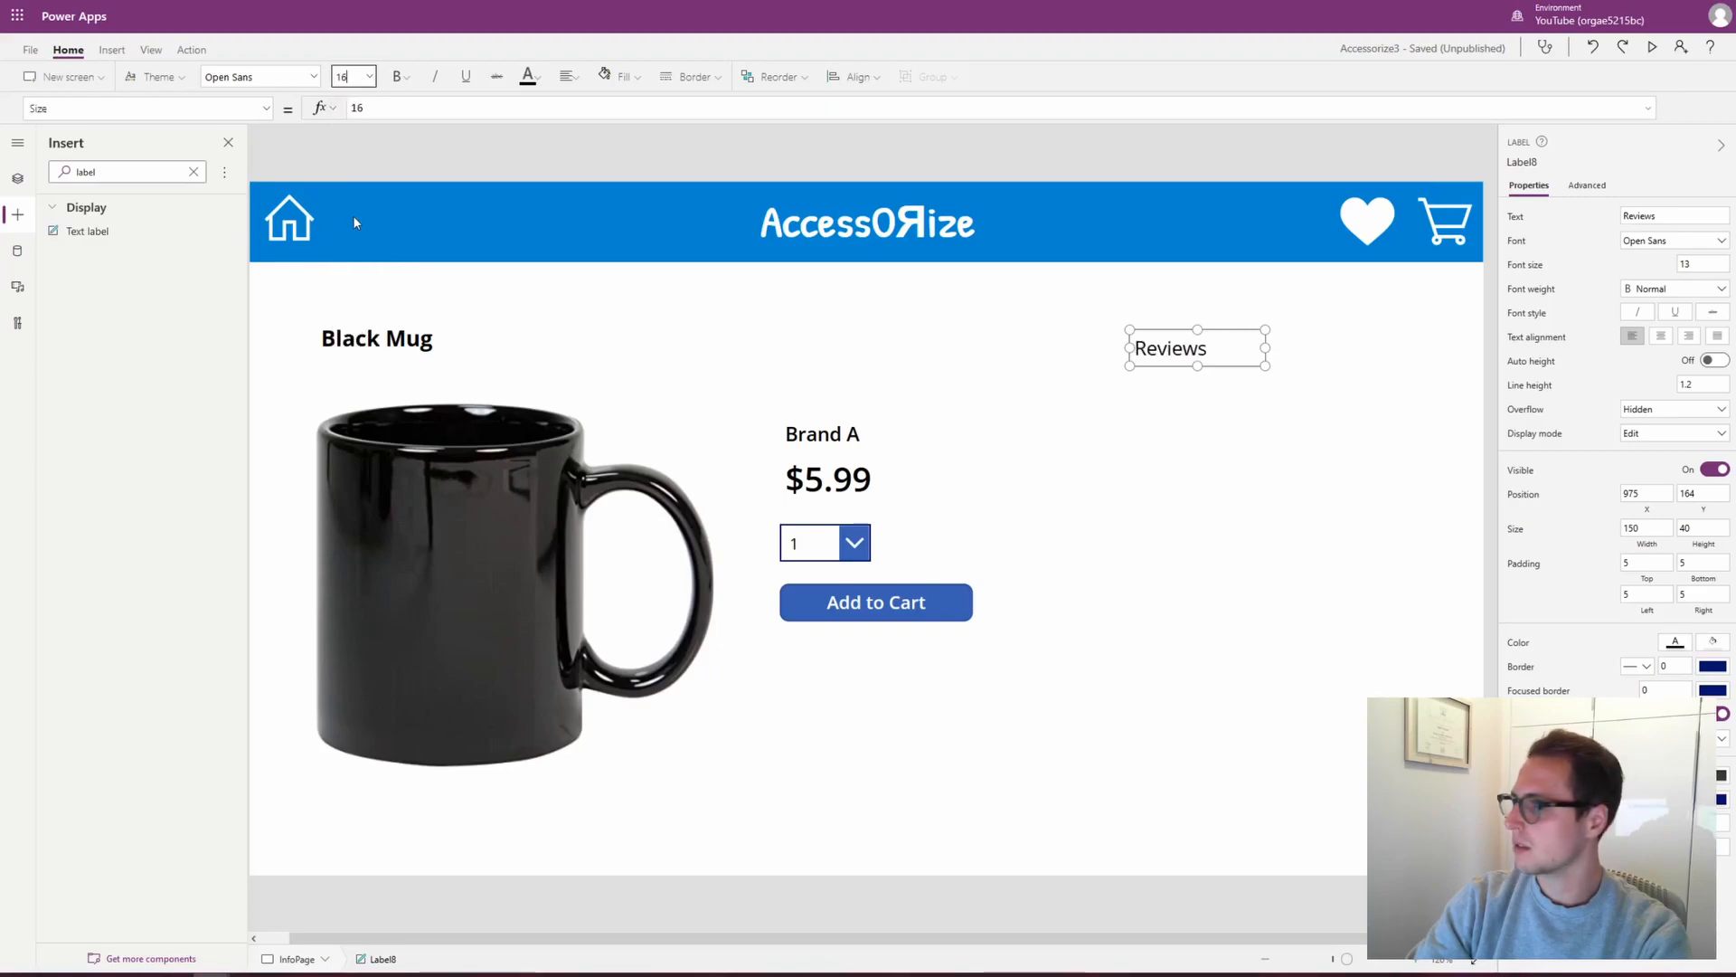
pyautogui.click(401, 76)
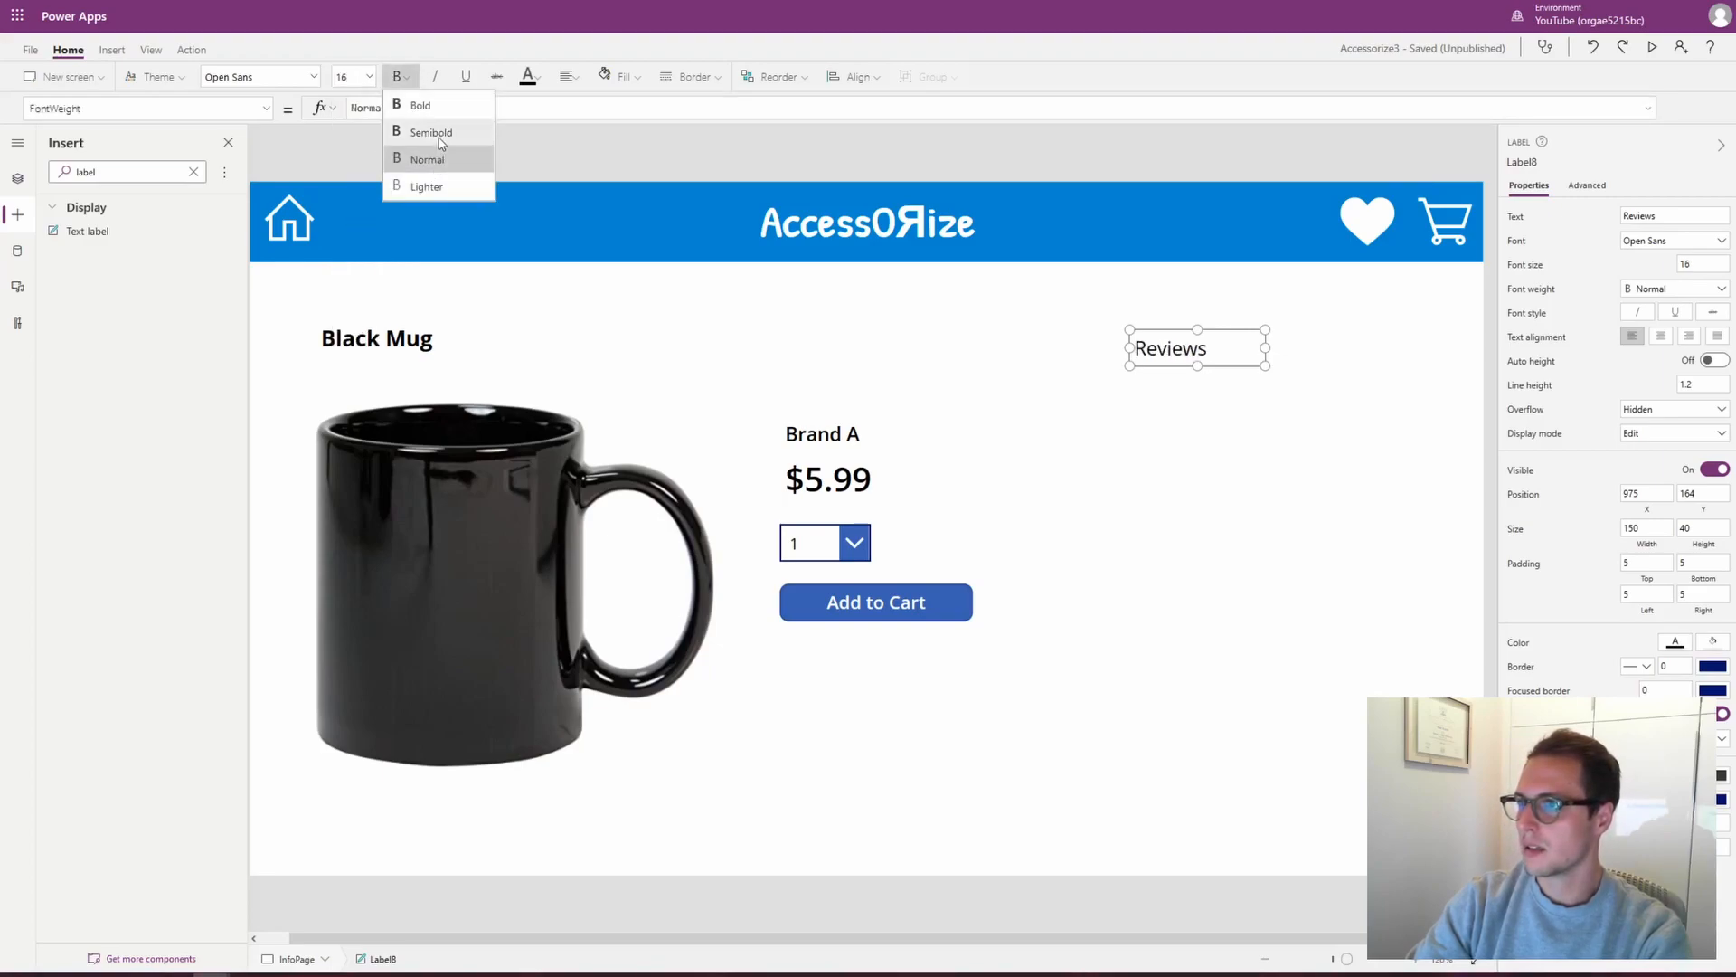
pyautogui.click(420, 105)
pyautogui.moveTo(1147, 351); pyautogui.dragTo(1115, 293)
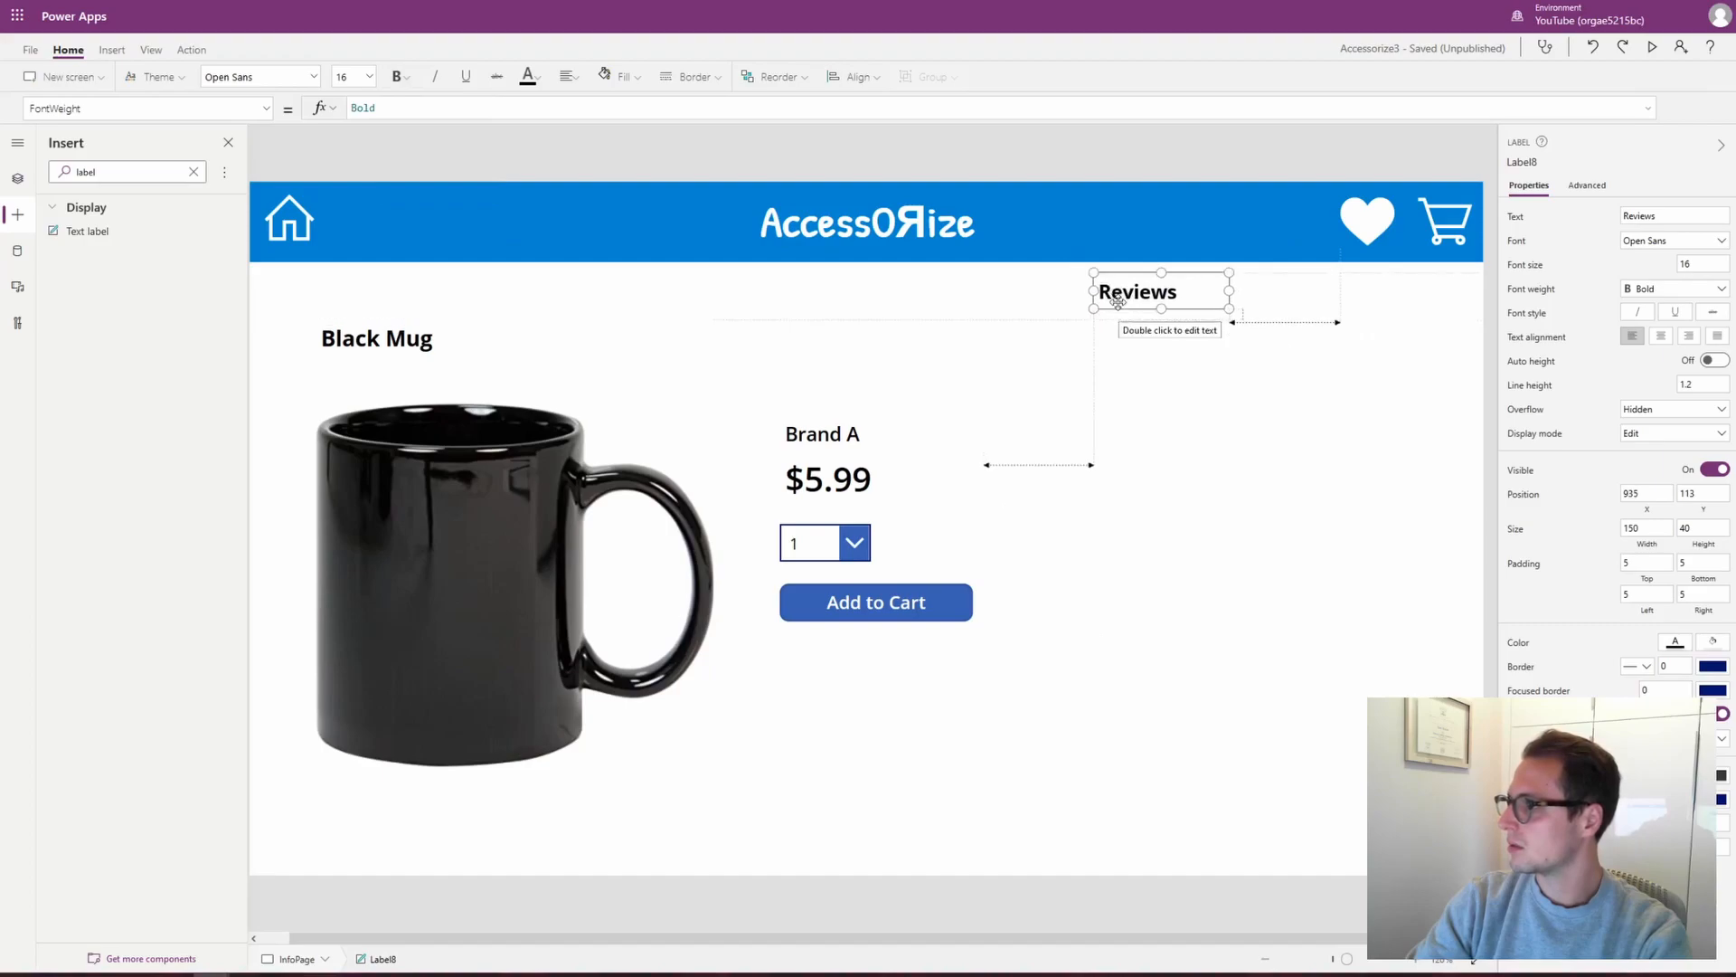
pyautogui.click(1206, 489)
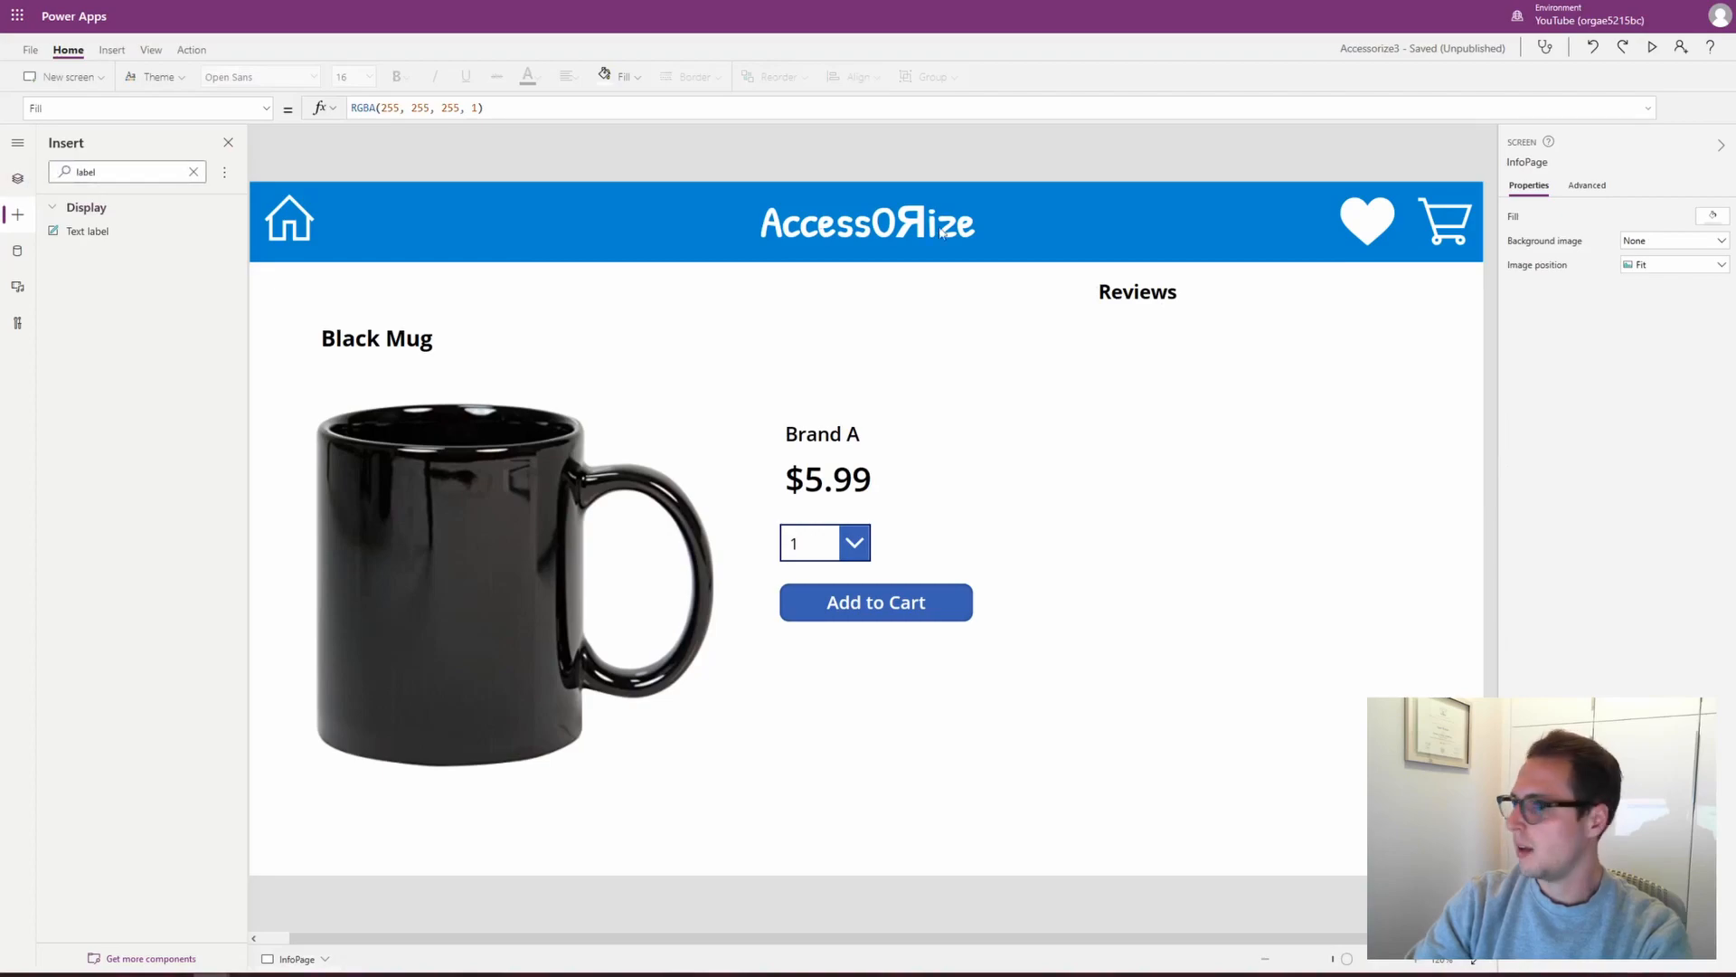
# Set the Reviews label's text color to the bright blue theme color that matches the header
pyautogui.click(1153, 303)
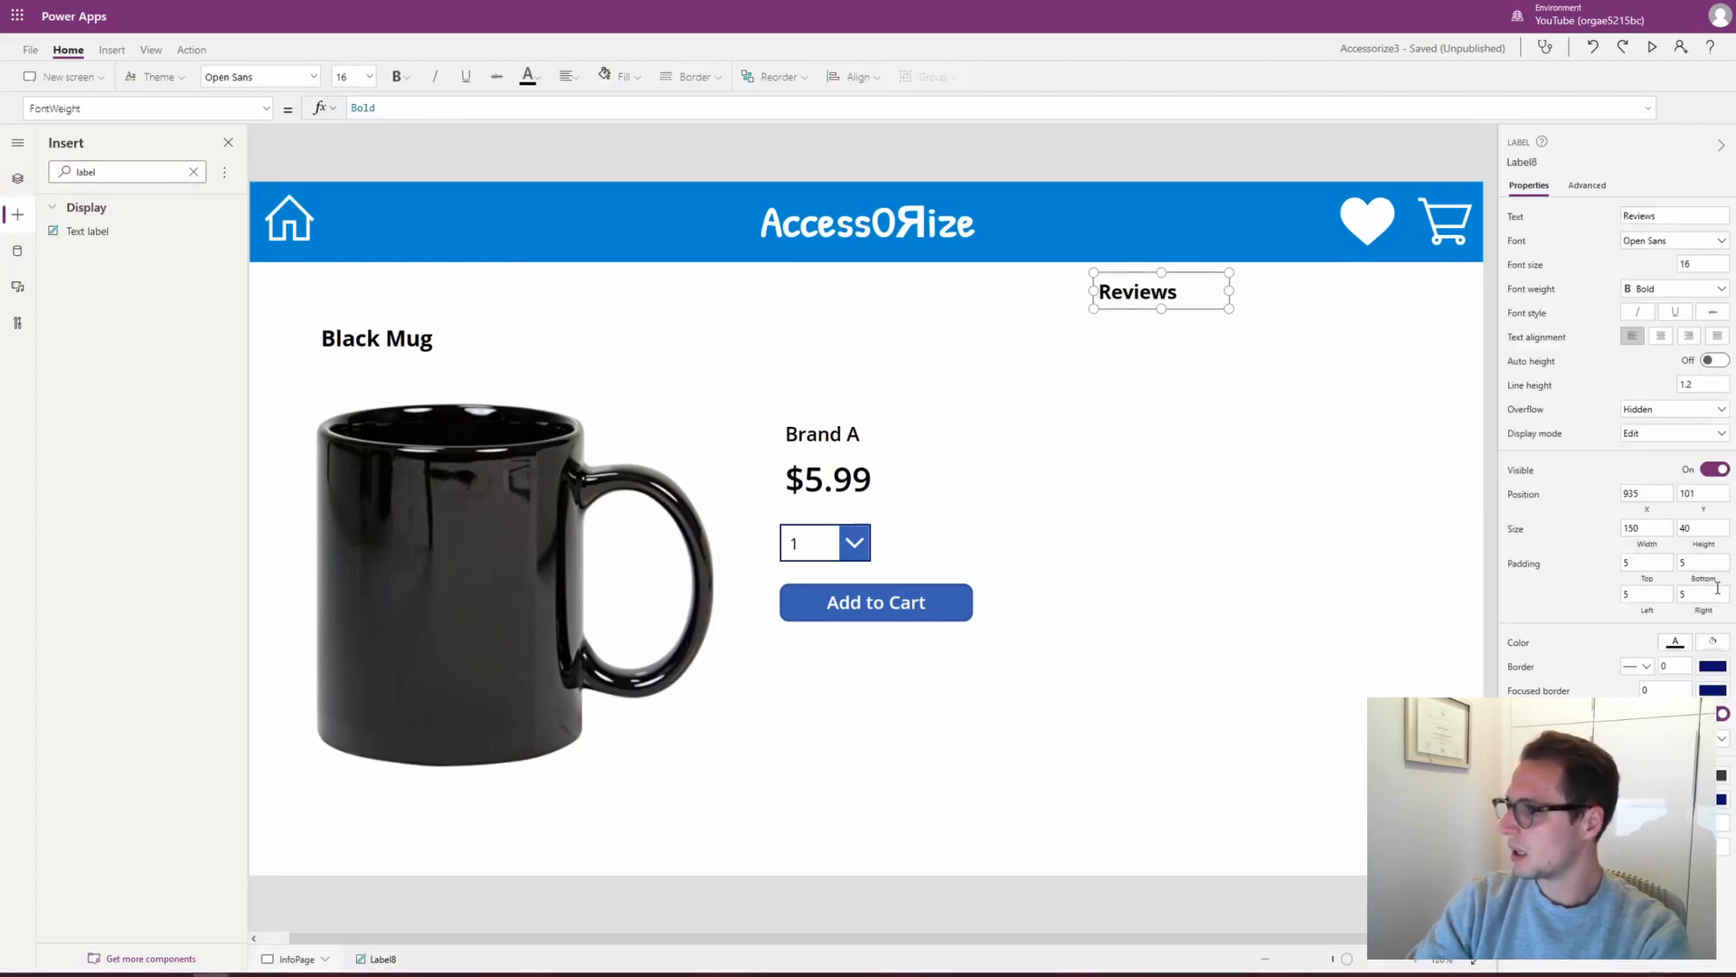
pyautogui.click(1676, 644)
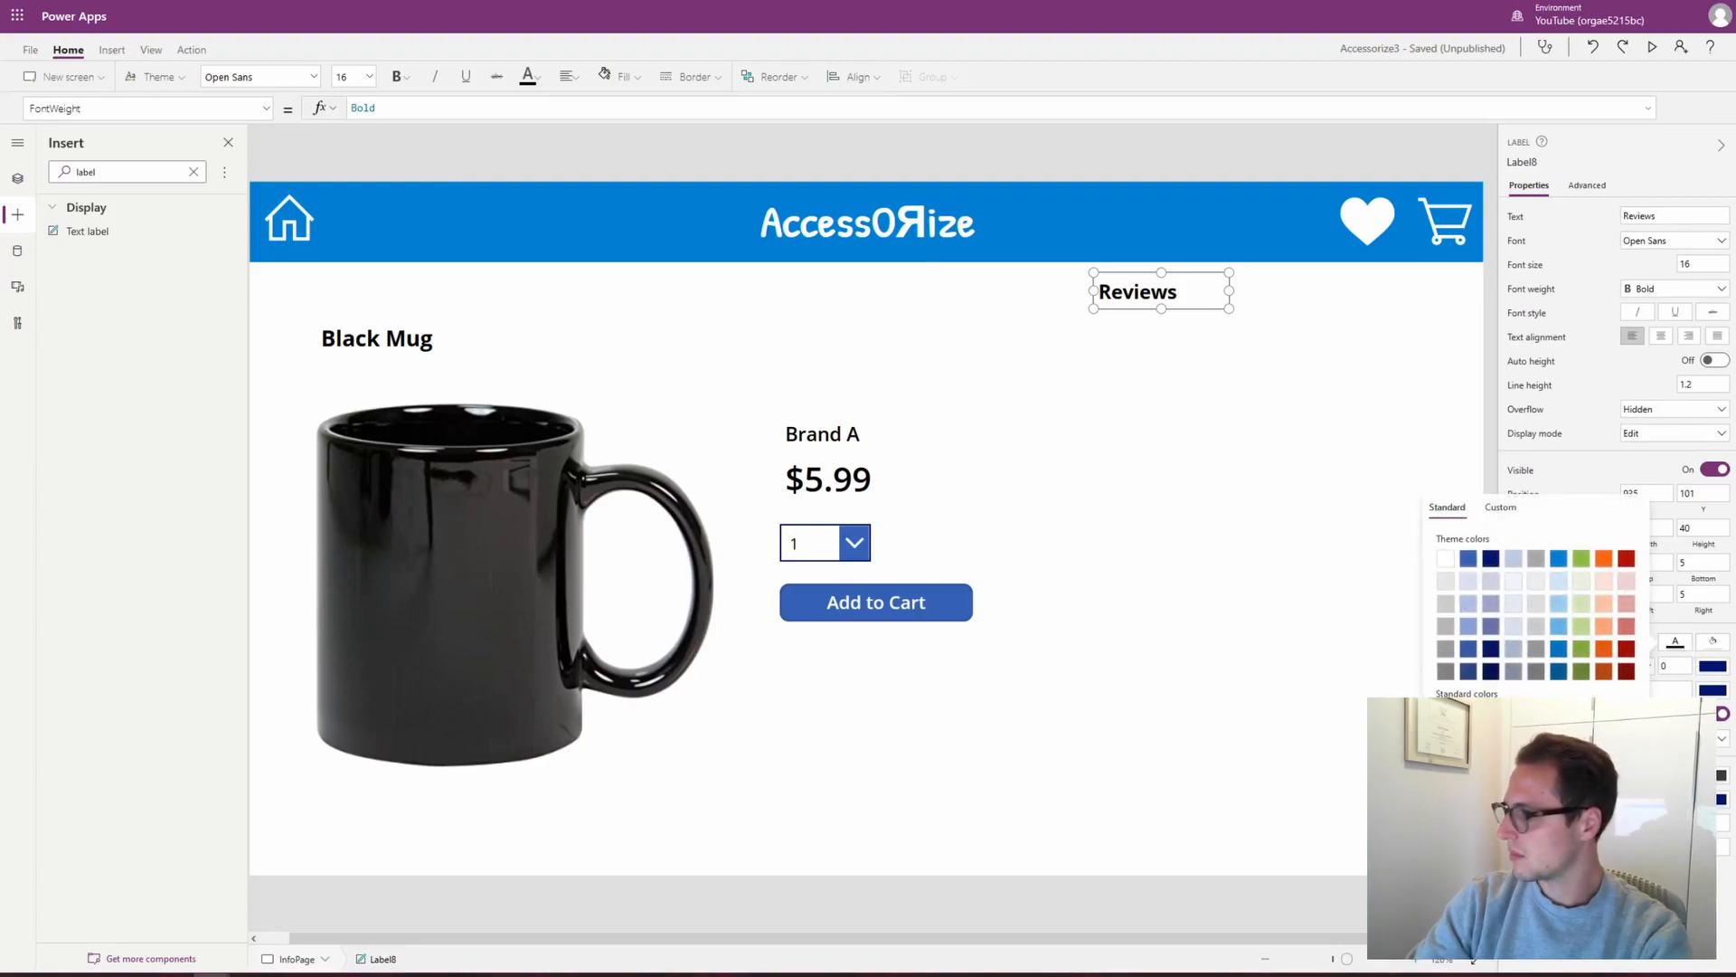
pyautogui.click(1554, 561)
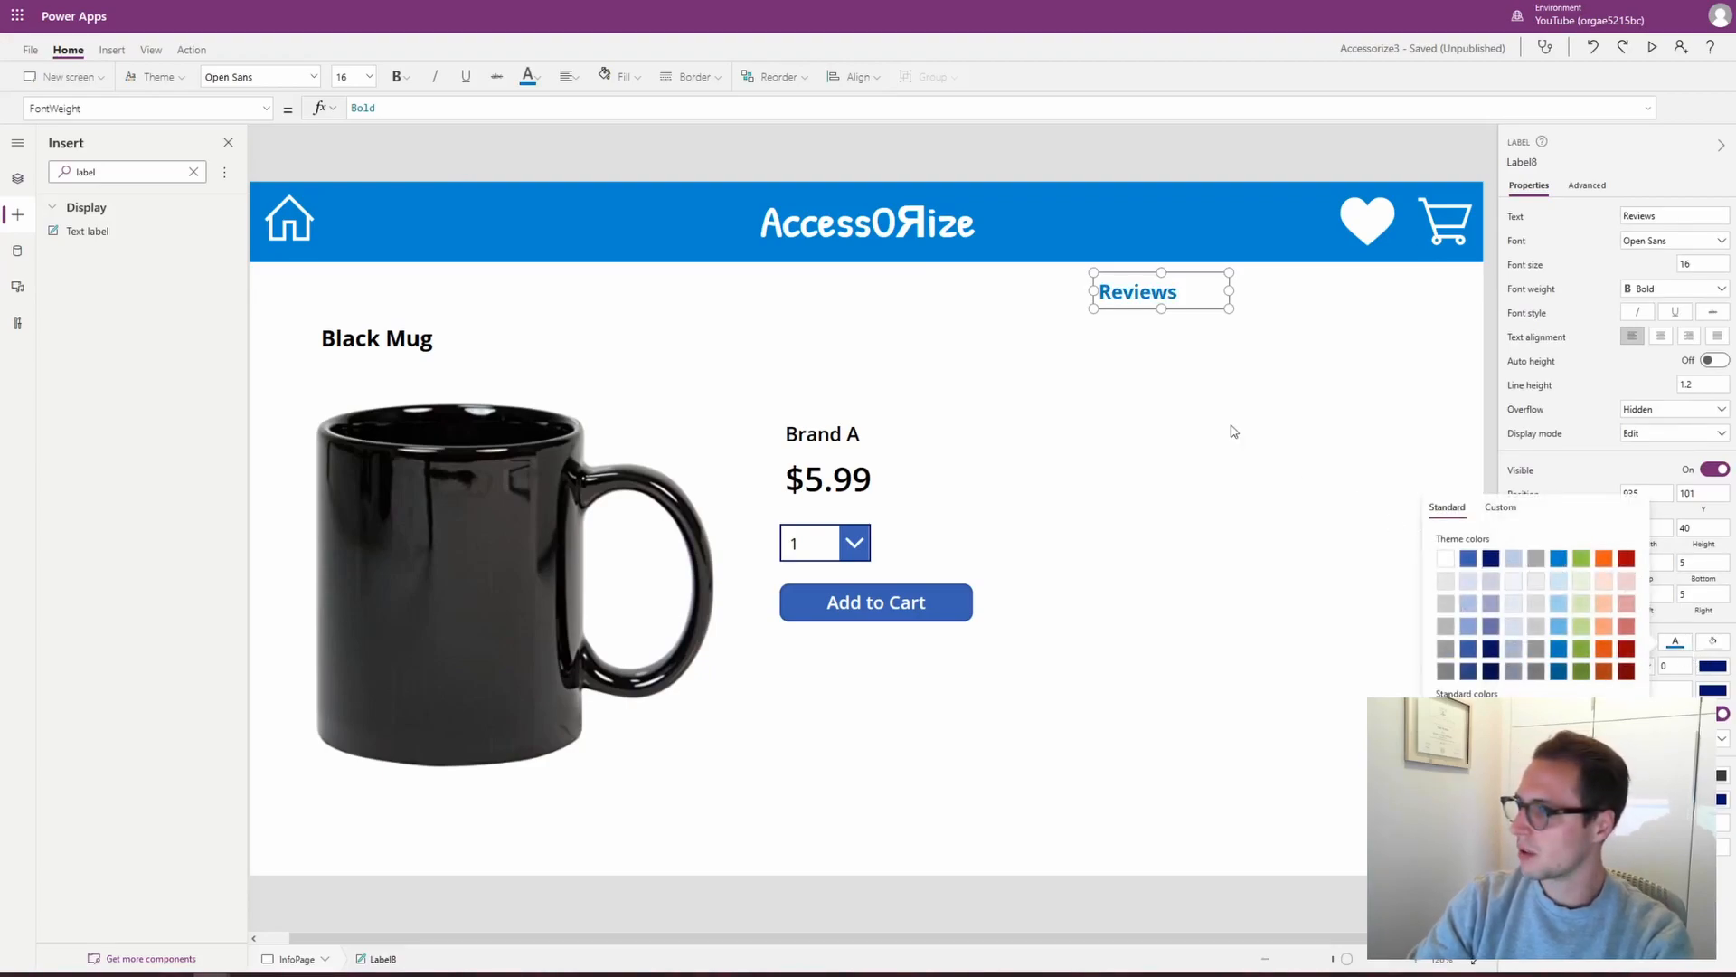
pyautogui.click(1234, 425)
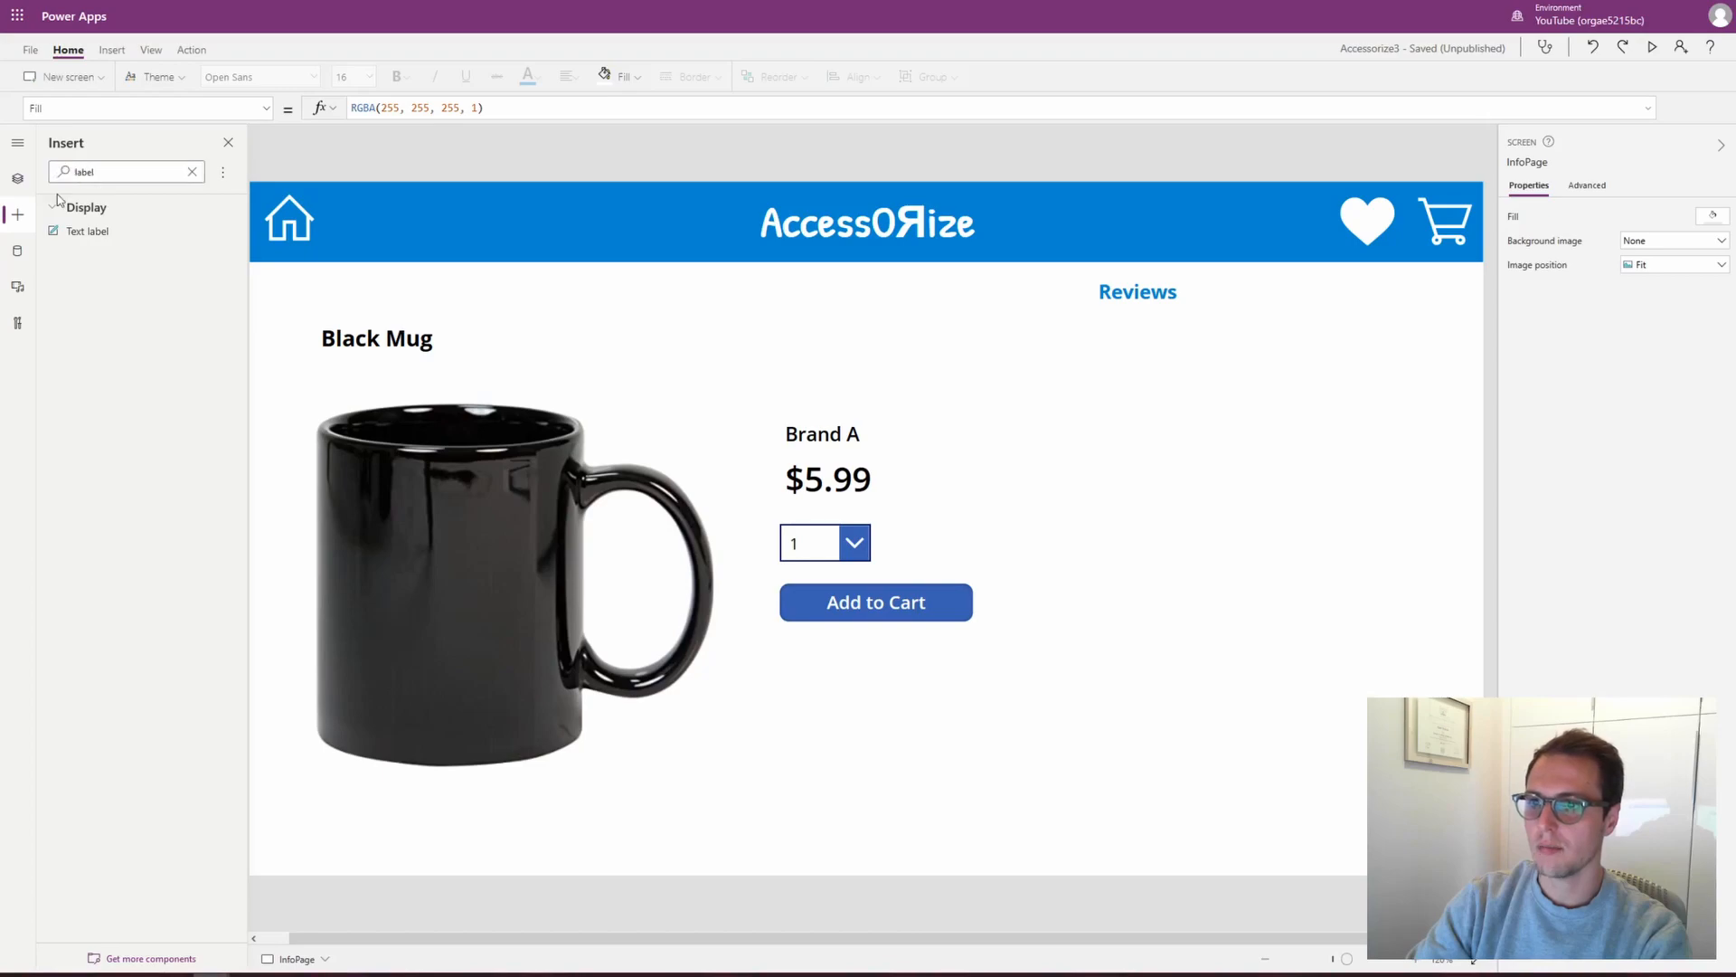
# Insert a vertical gallery below the Reviews heading, beside the price and cart controls, and shift the heading left over the gallery
pyautogui.doubleClick(90, 178)
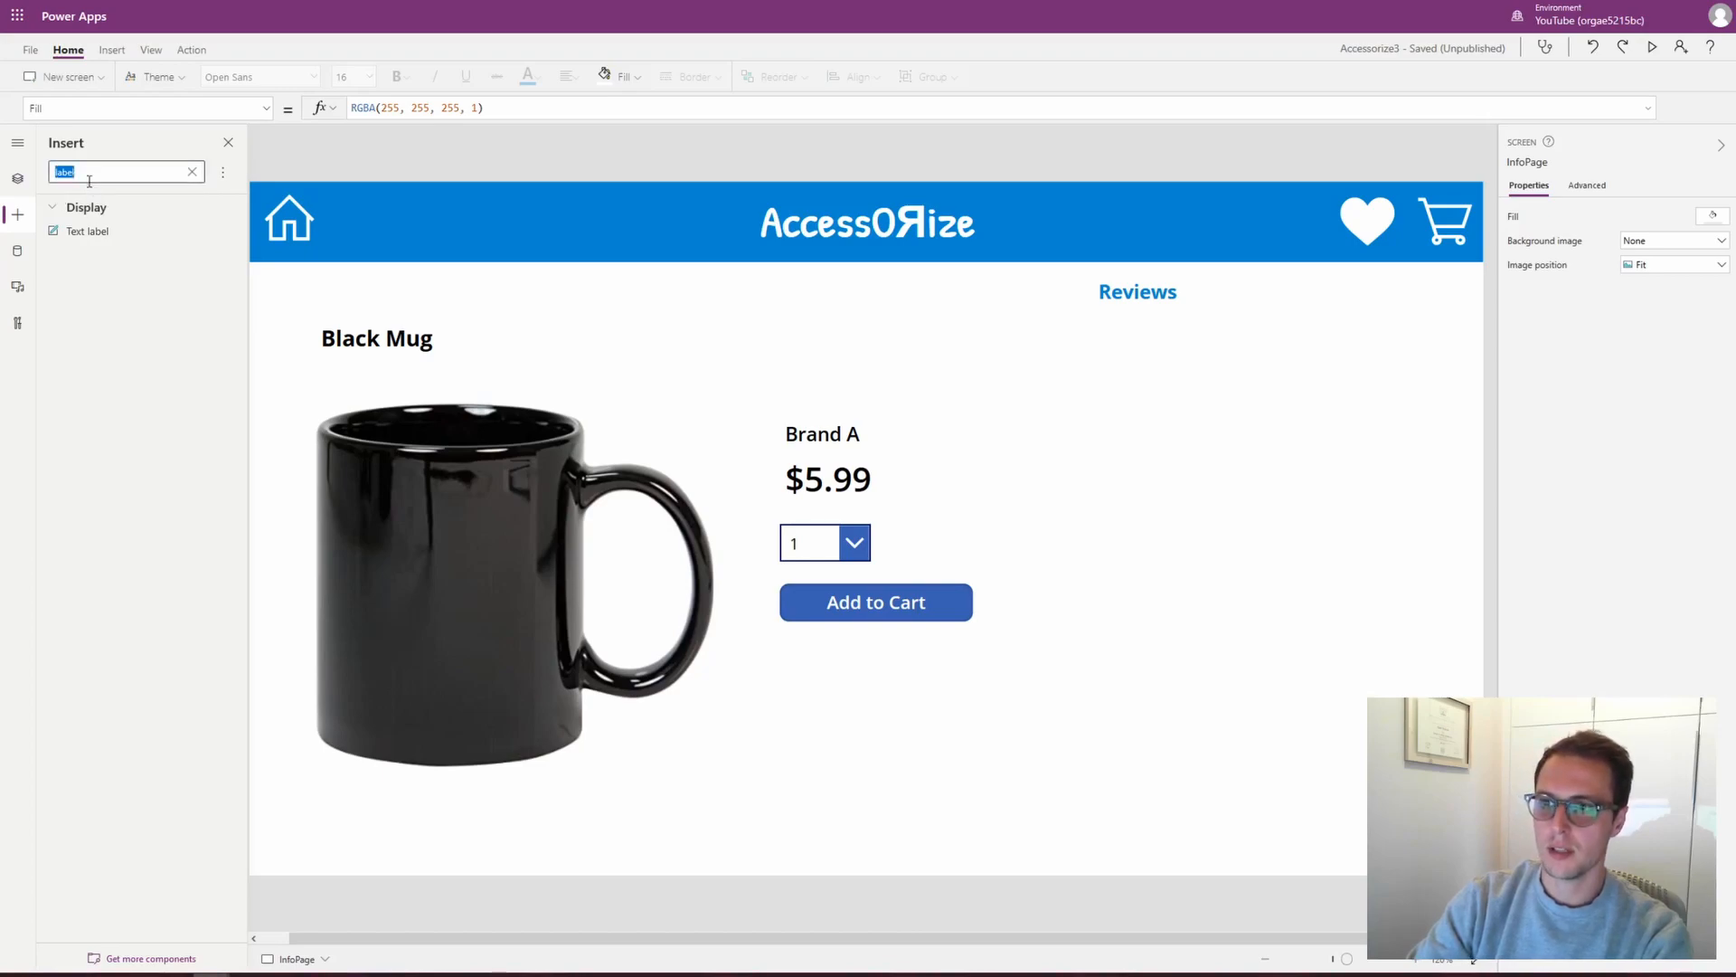
pyautogui.write('galler')
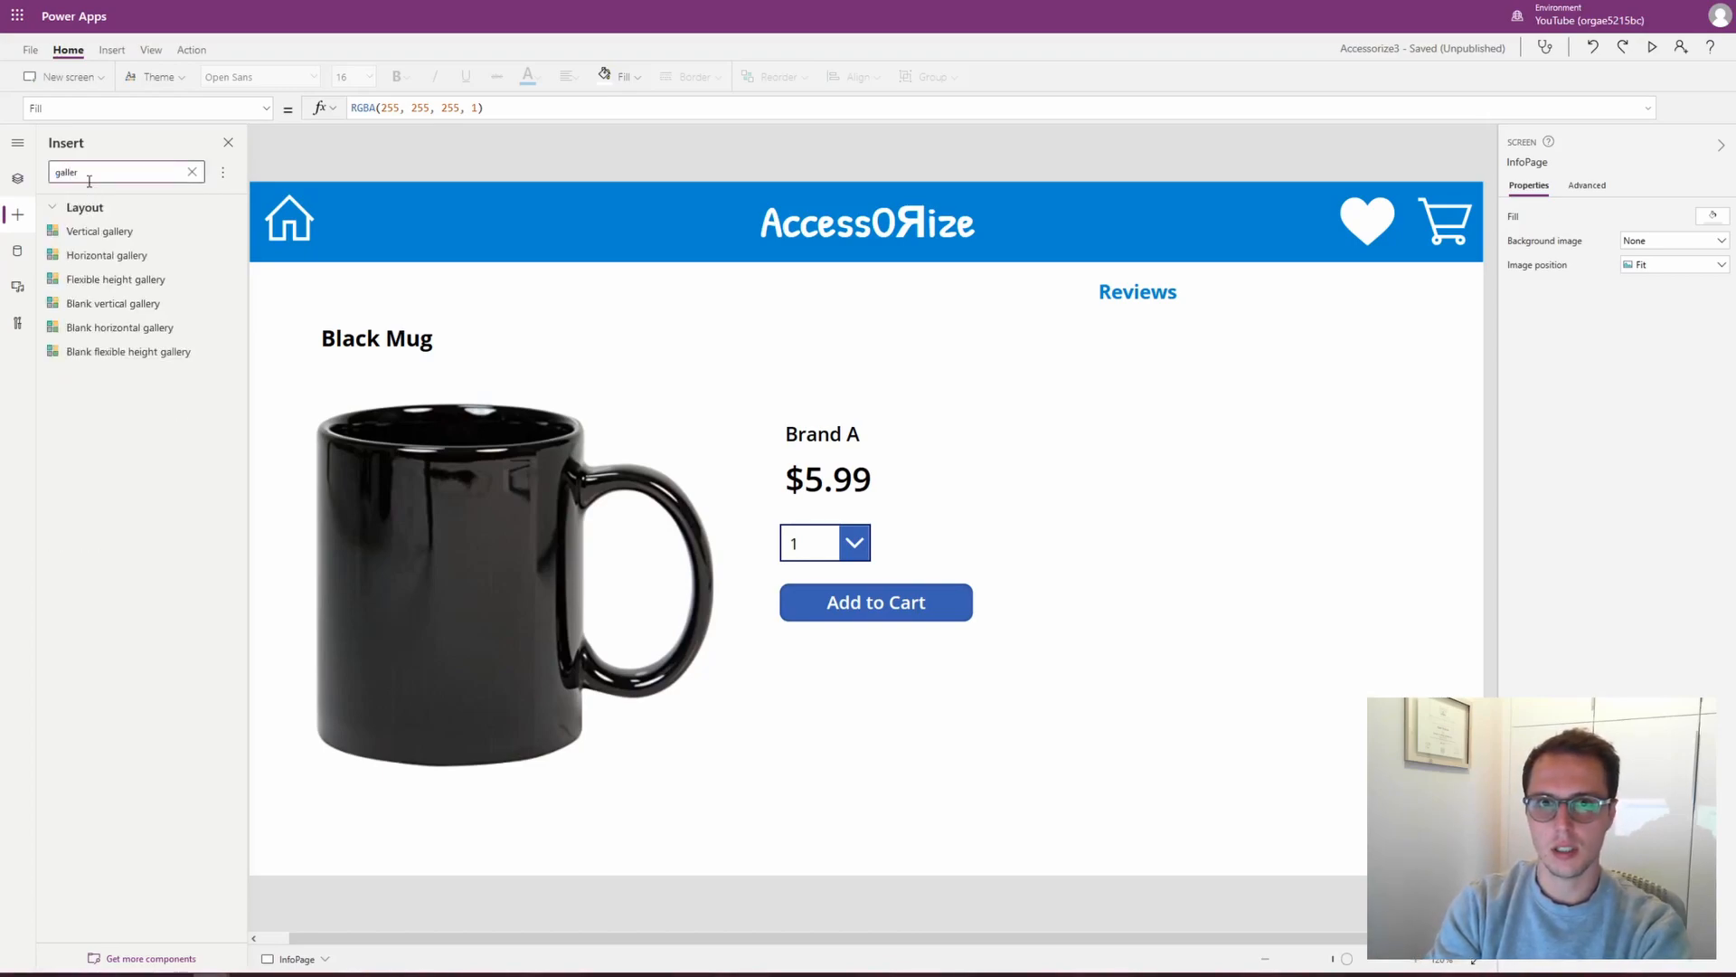
pyautogui.moveTo(99, 231); pyautogui.dragTo(1138, 425)
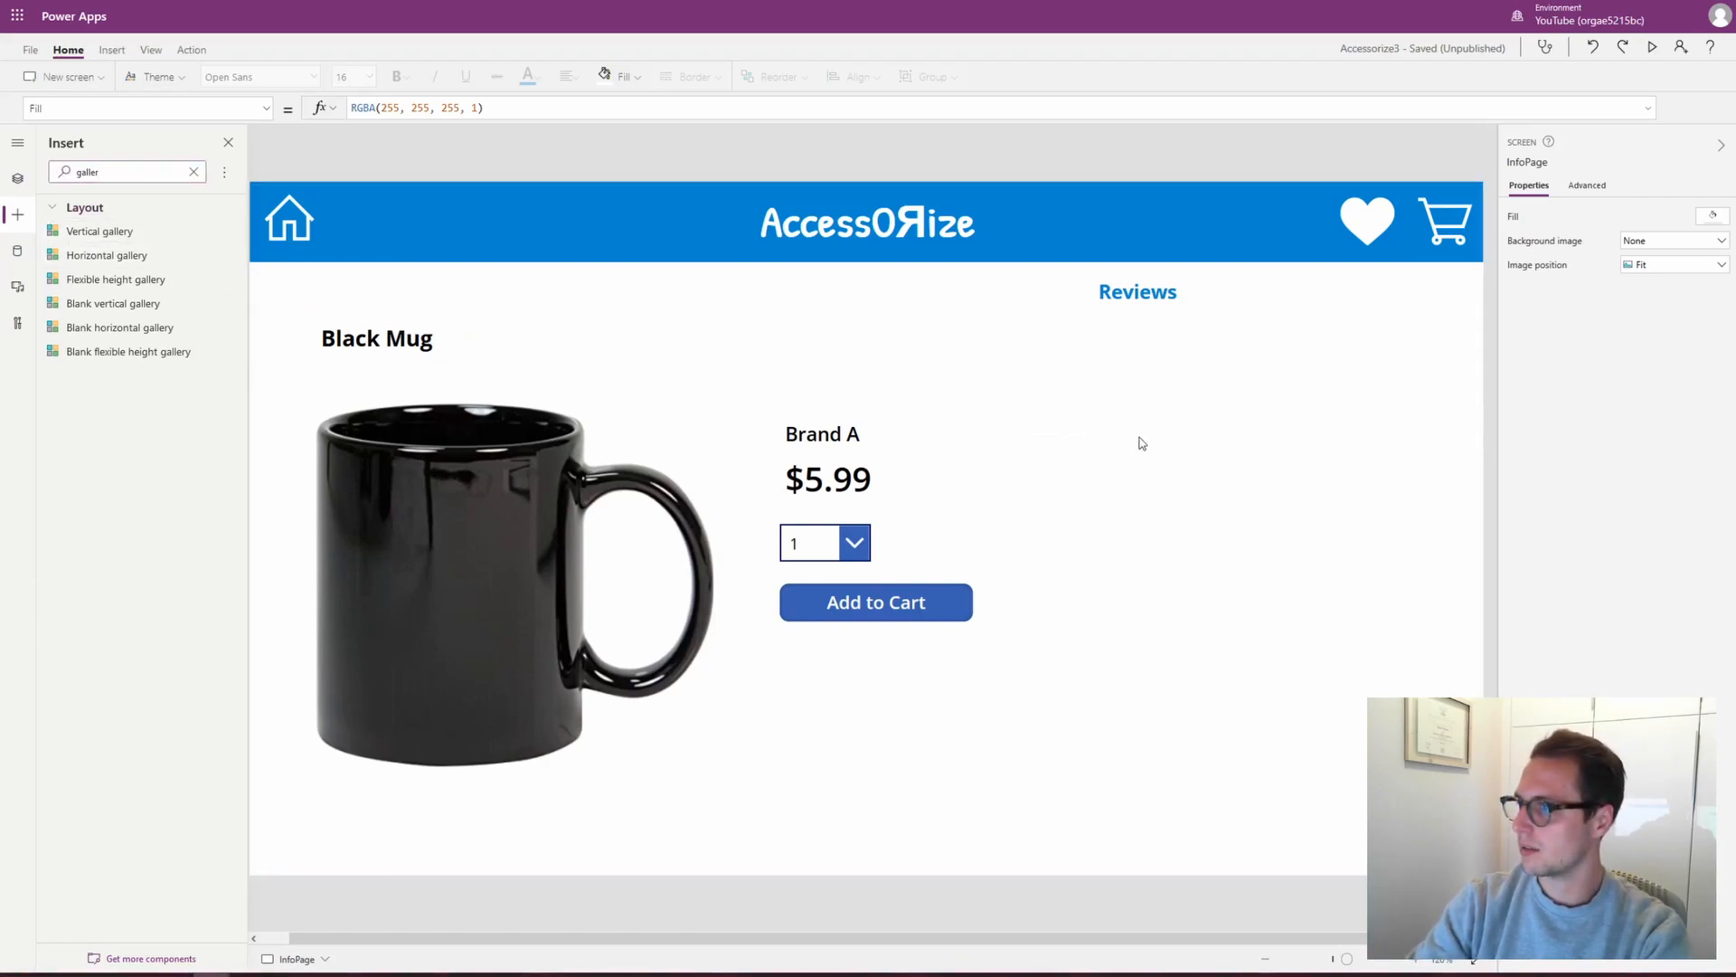
pyautogui.moveTo(904, 356); pyautogui.dragTo(1071, 290)
pyautogui.click(1103, 290)
pyautogui.click(1112, 760)
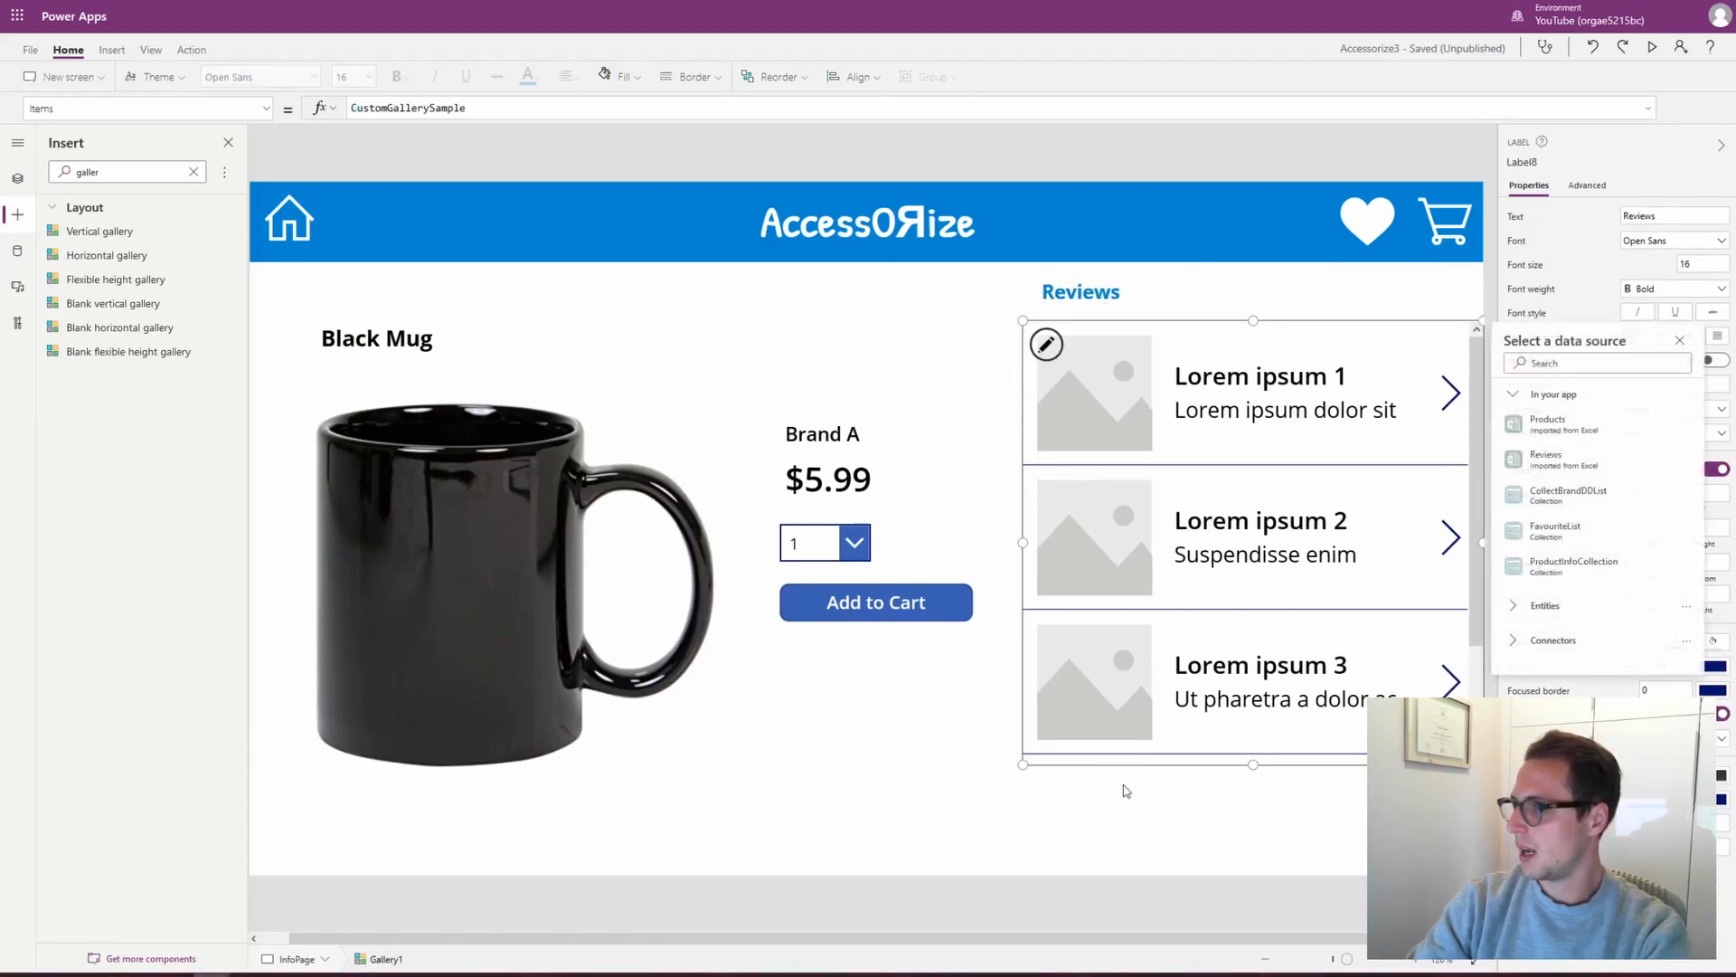
# Extend the reviews gallery down to the screen's lower edge, about 614 high, and connect it to the Reviews data source
pyautogui.moveTo(1253, 763); pyautogui.dragTo(1263, 879)
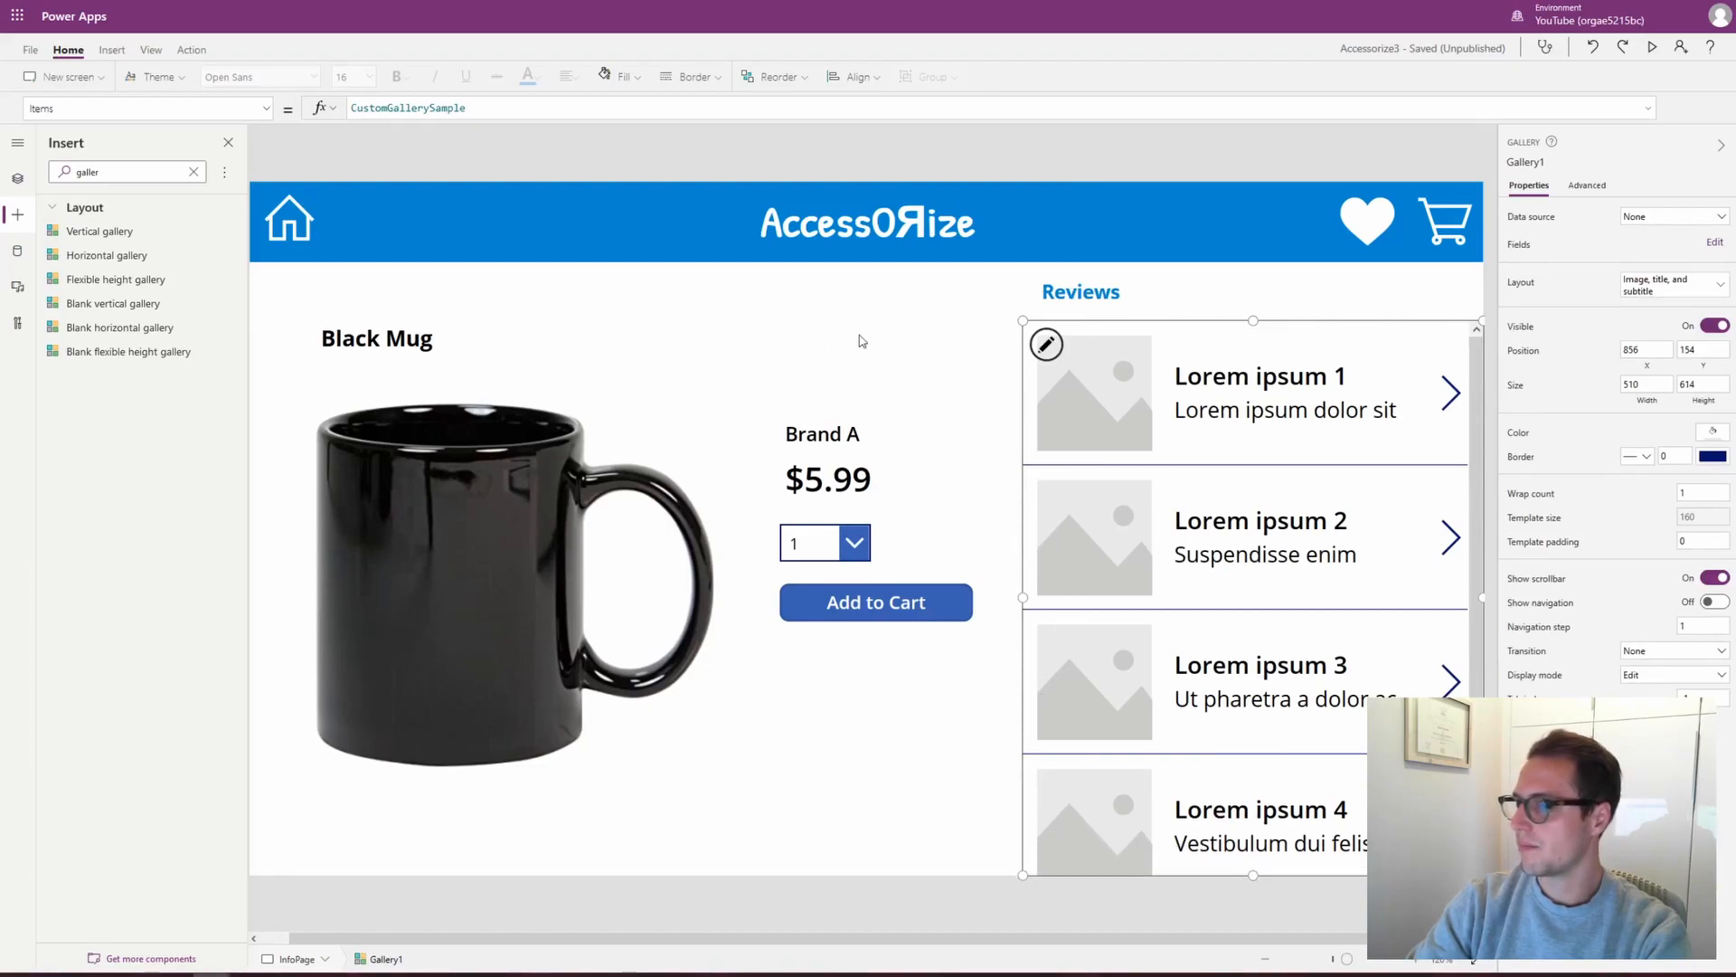
pyautogui.click(1676, 218)
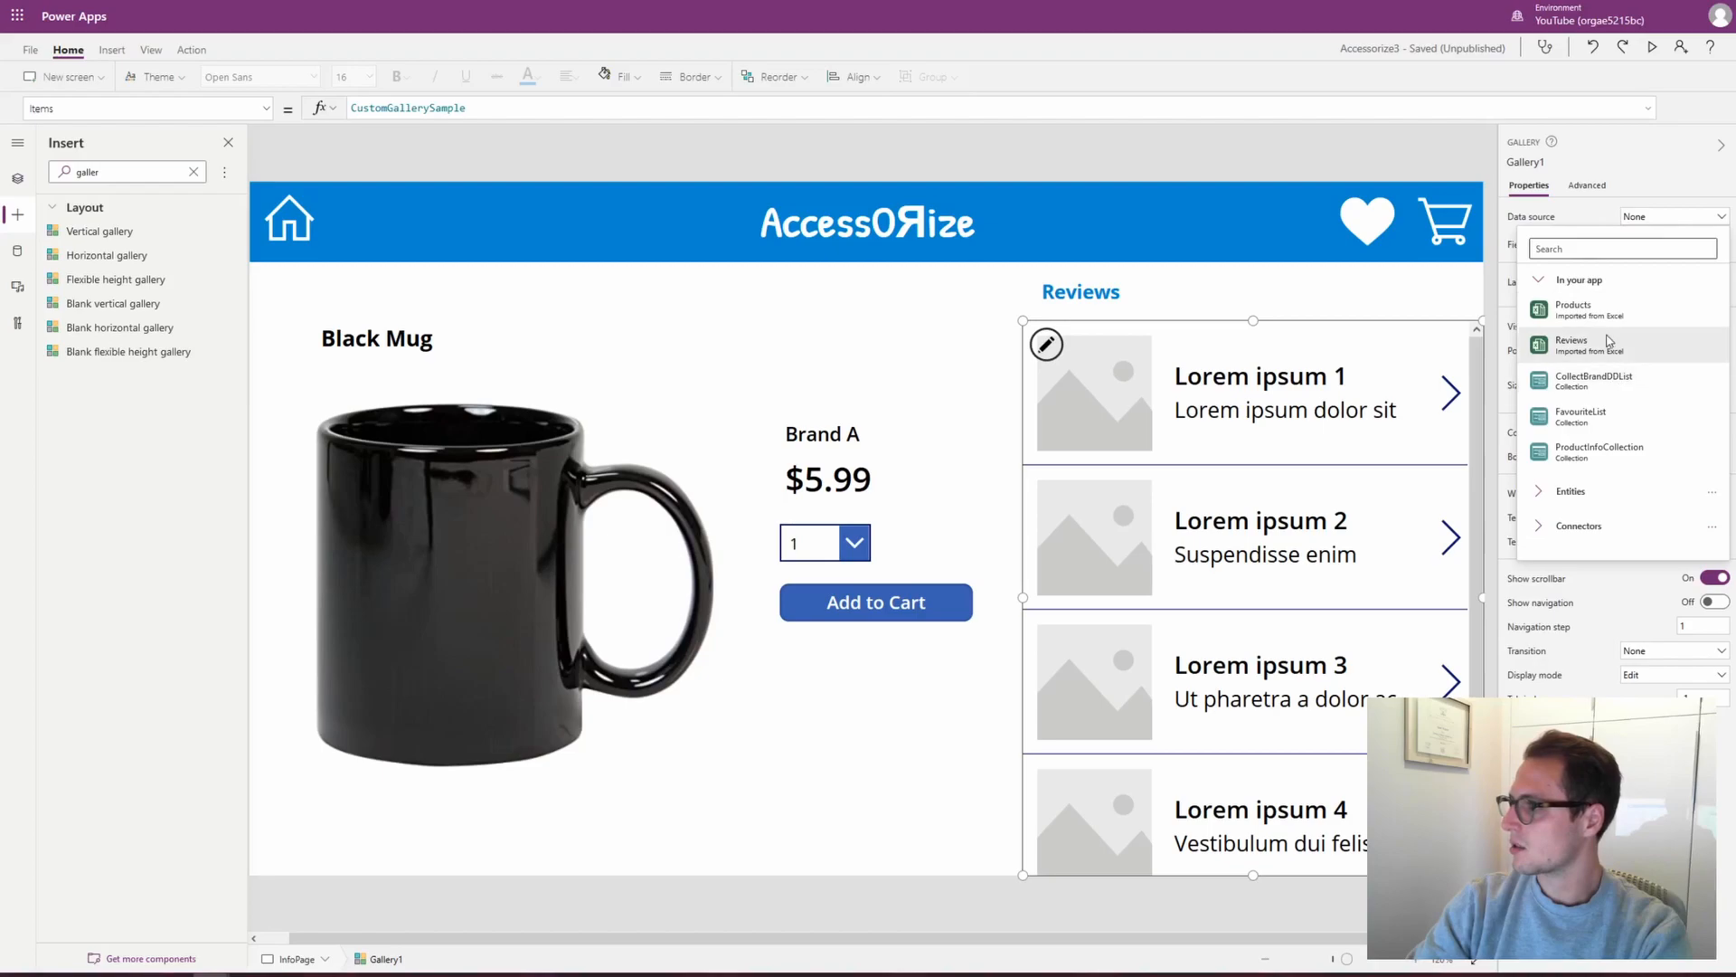
pyautogui.click(1586, 350)
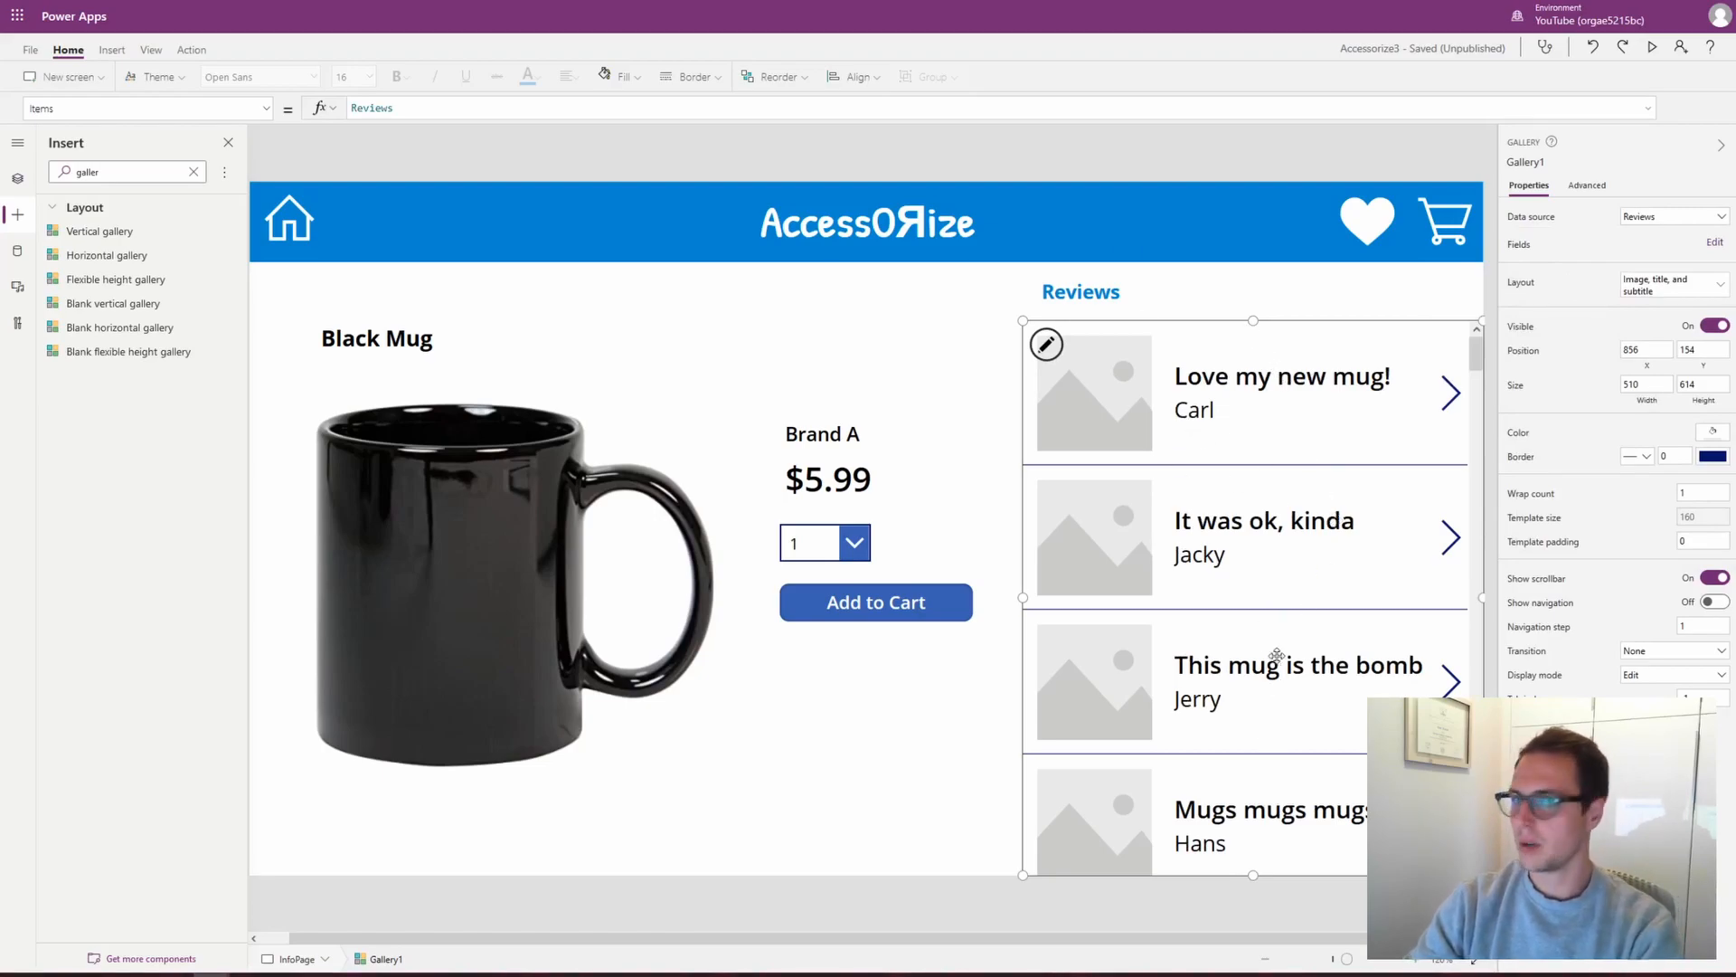
pyautogui.scroll(-3, 1464, 369)
pyautogui.scroll(3, 1460, 405)
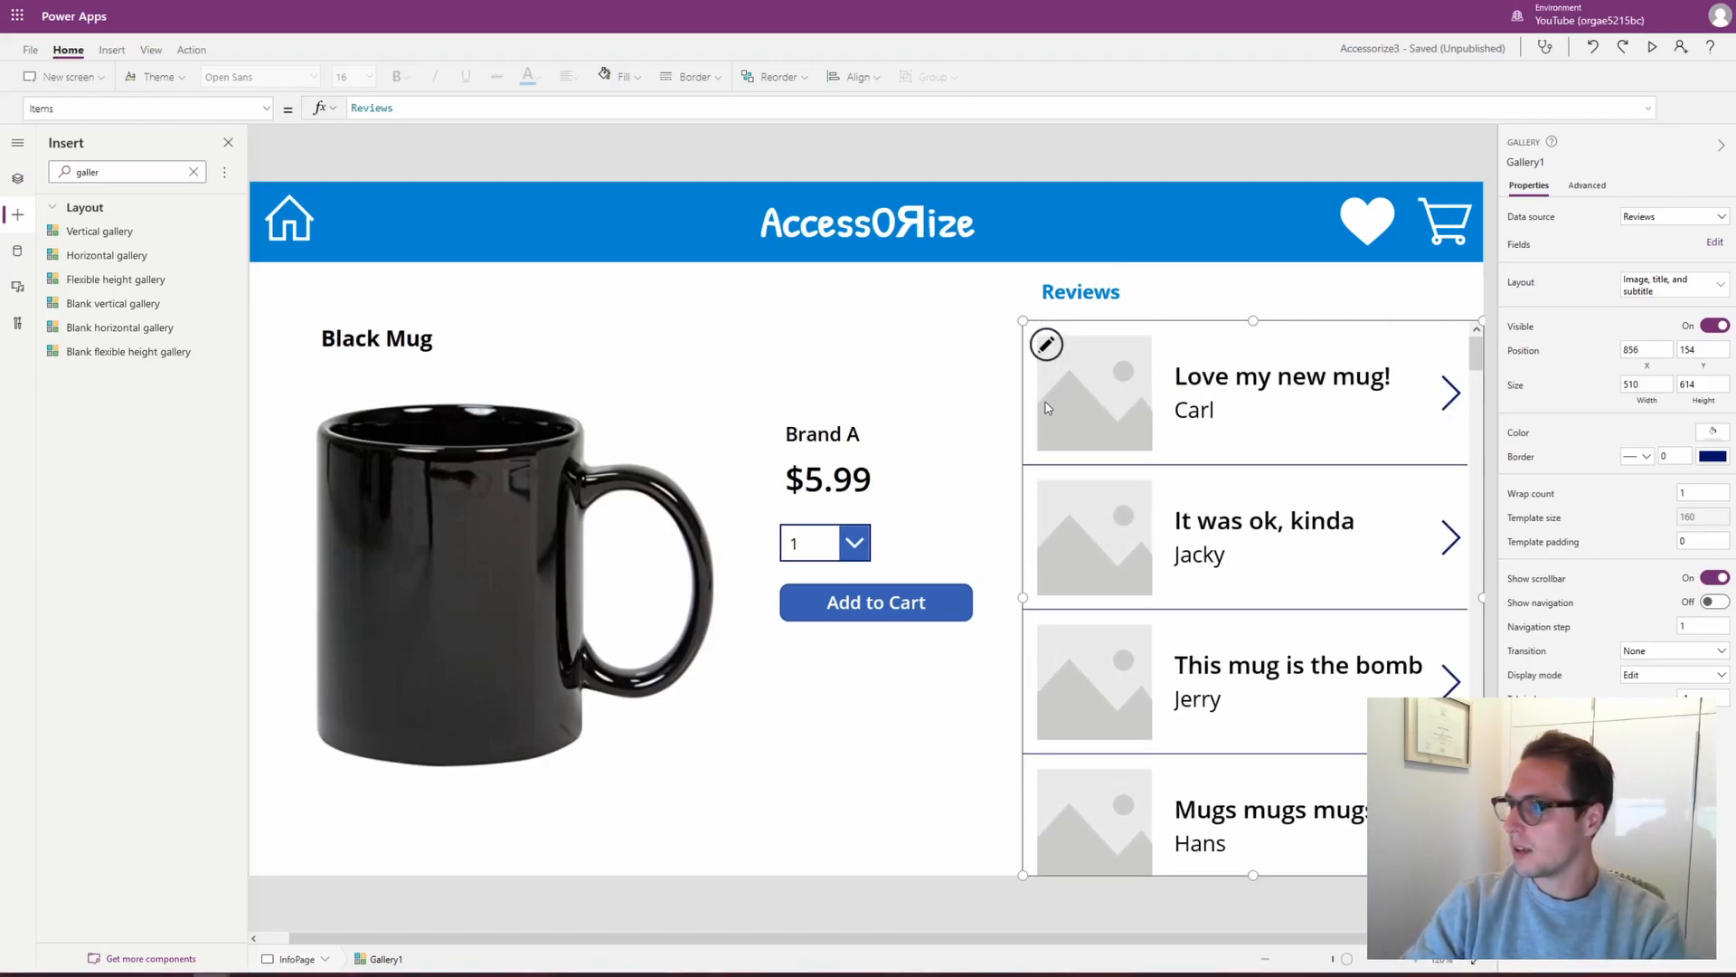
# Delete the image, title, subtitle and arrow controls from the reviews gallery template
pyautogui.click(1084, 413)
pyautogui.press('Delete')
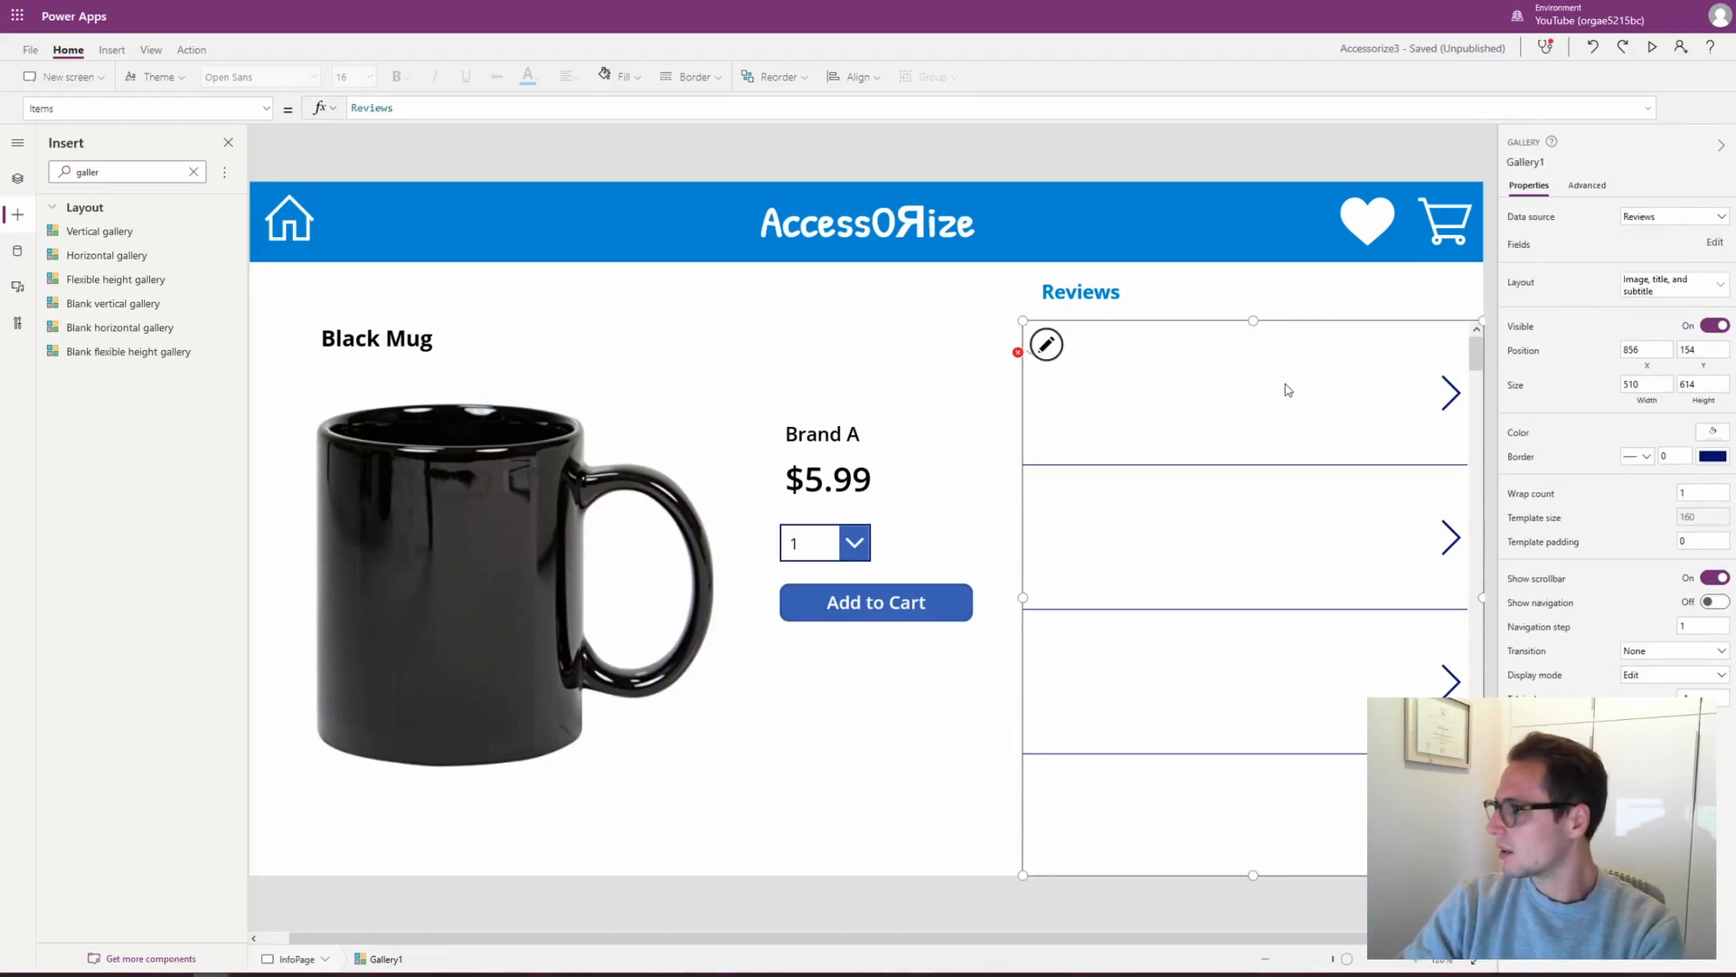
pyautogui.click(1232, 414)
pyautogui.click(1231, 374)
pyautogui.keyDown('shift'); pyautogui.click(1202, 418); pyautogui.keyUp('shift')
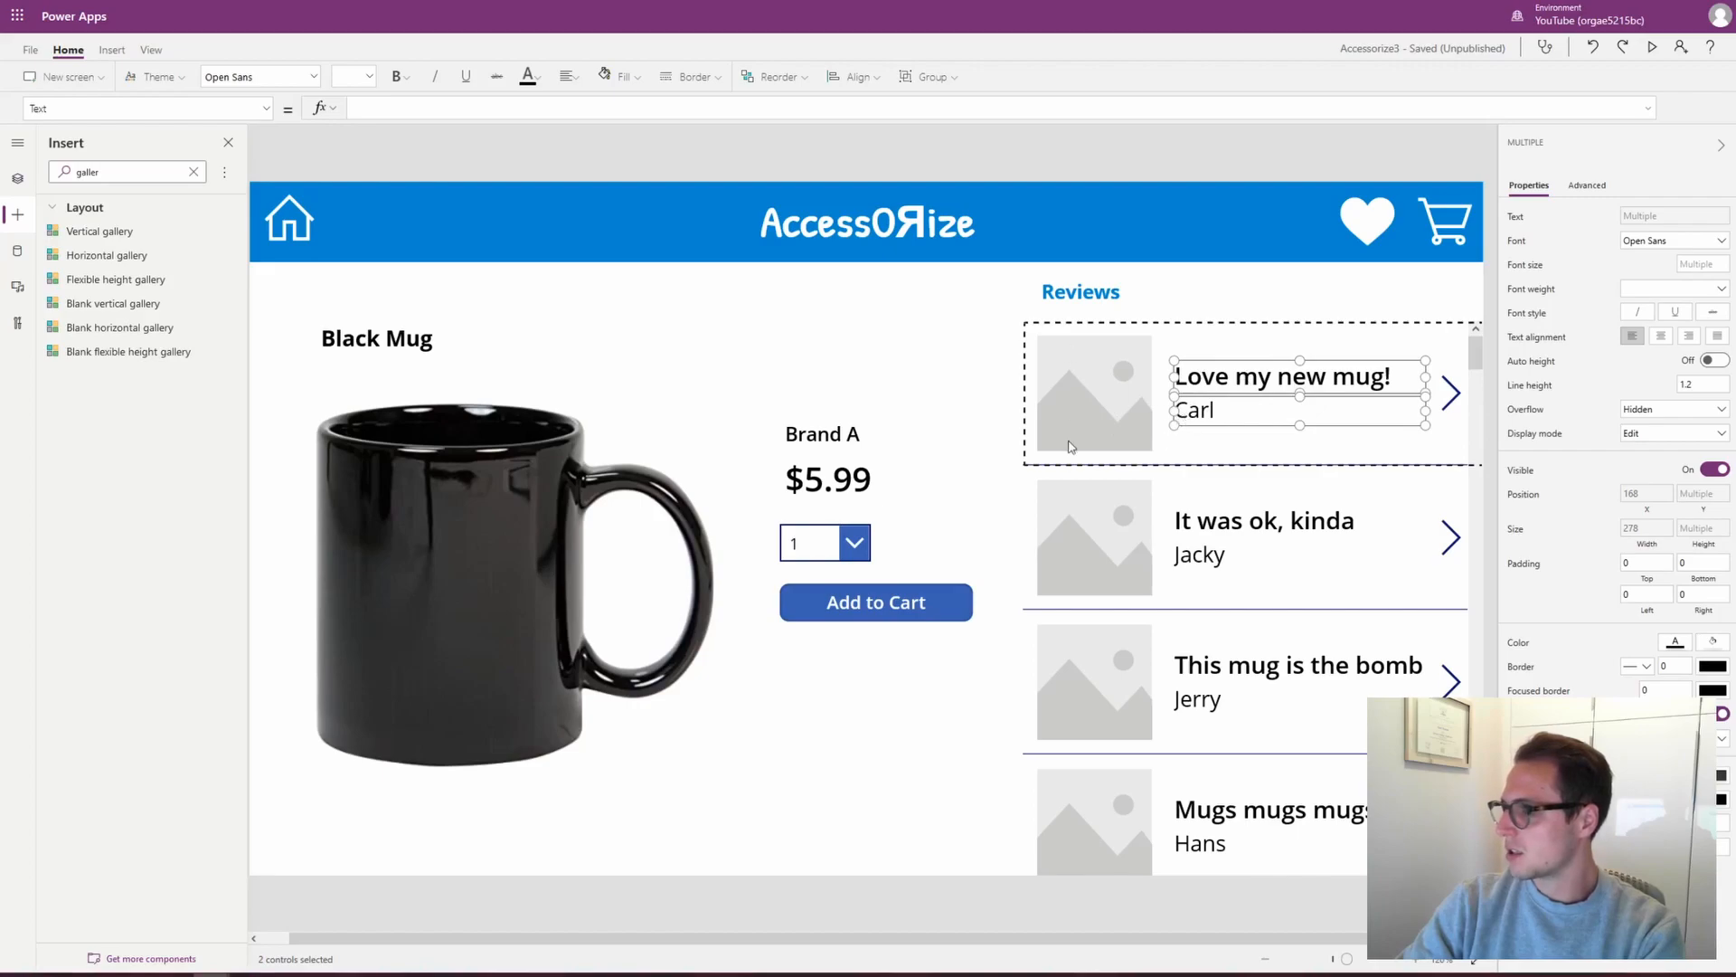
pyautogui.click(1129, 372)
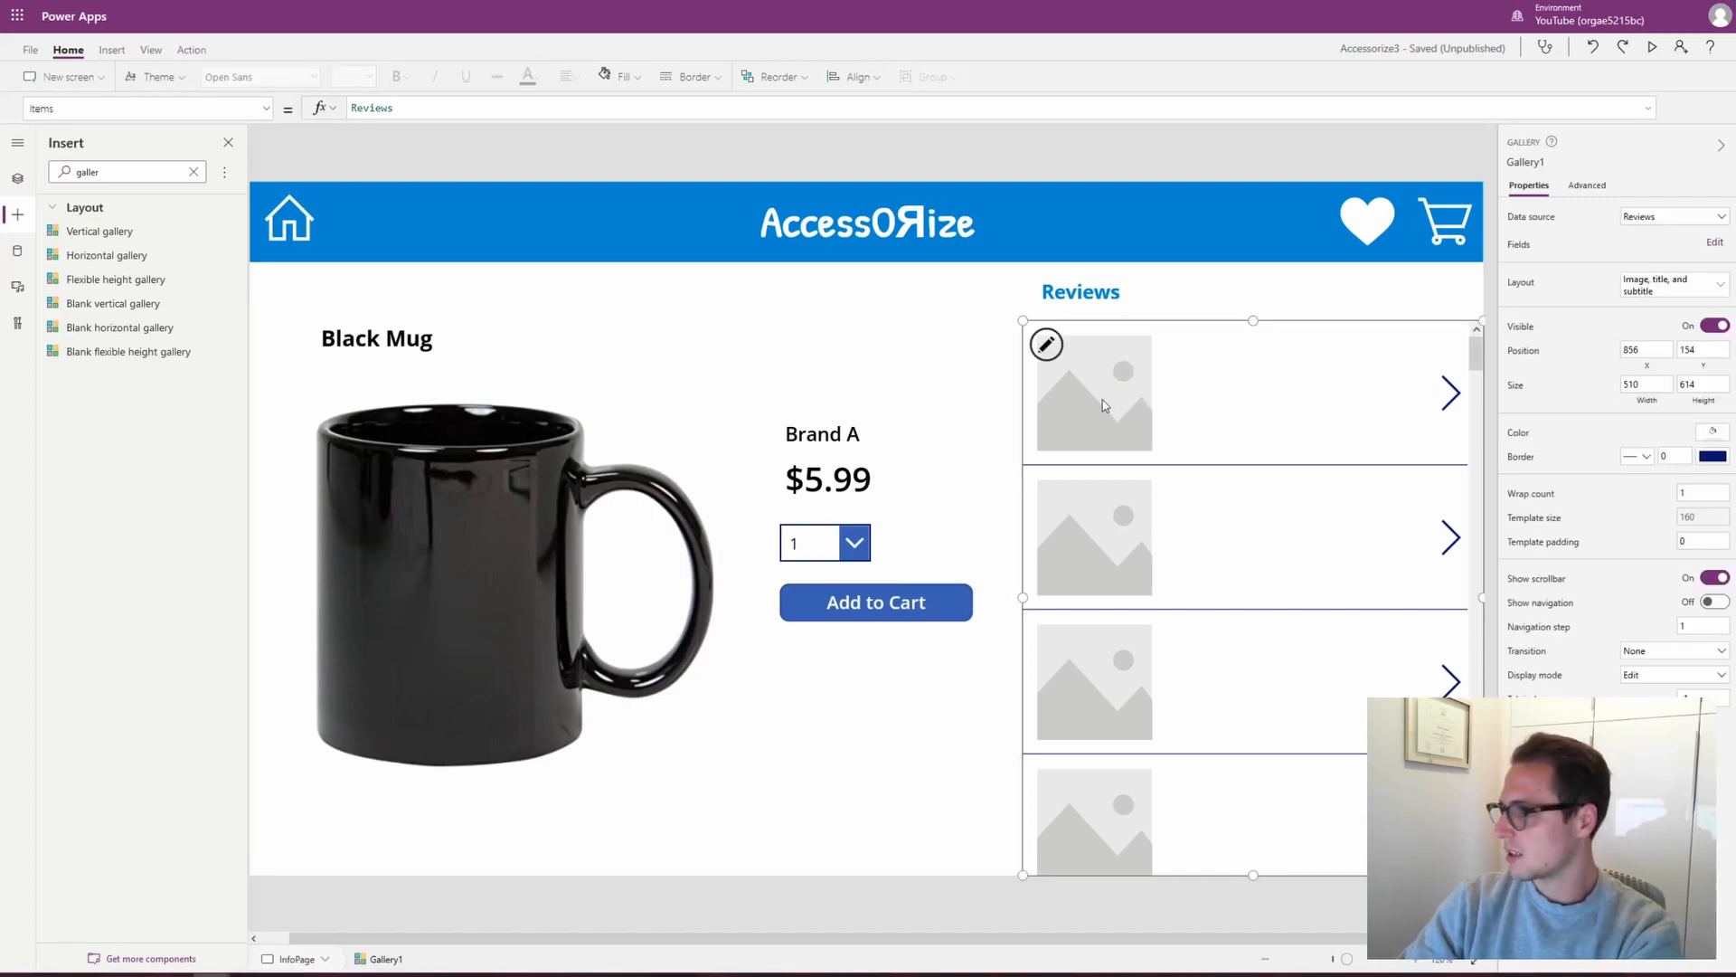
pyautogui.click(1453, 389)
pyautogui.press('Delete')
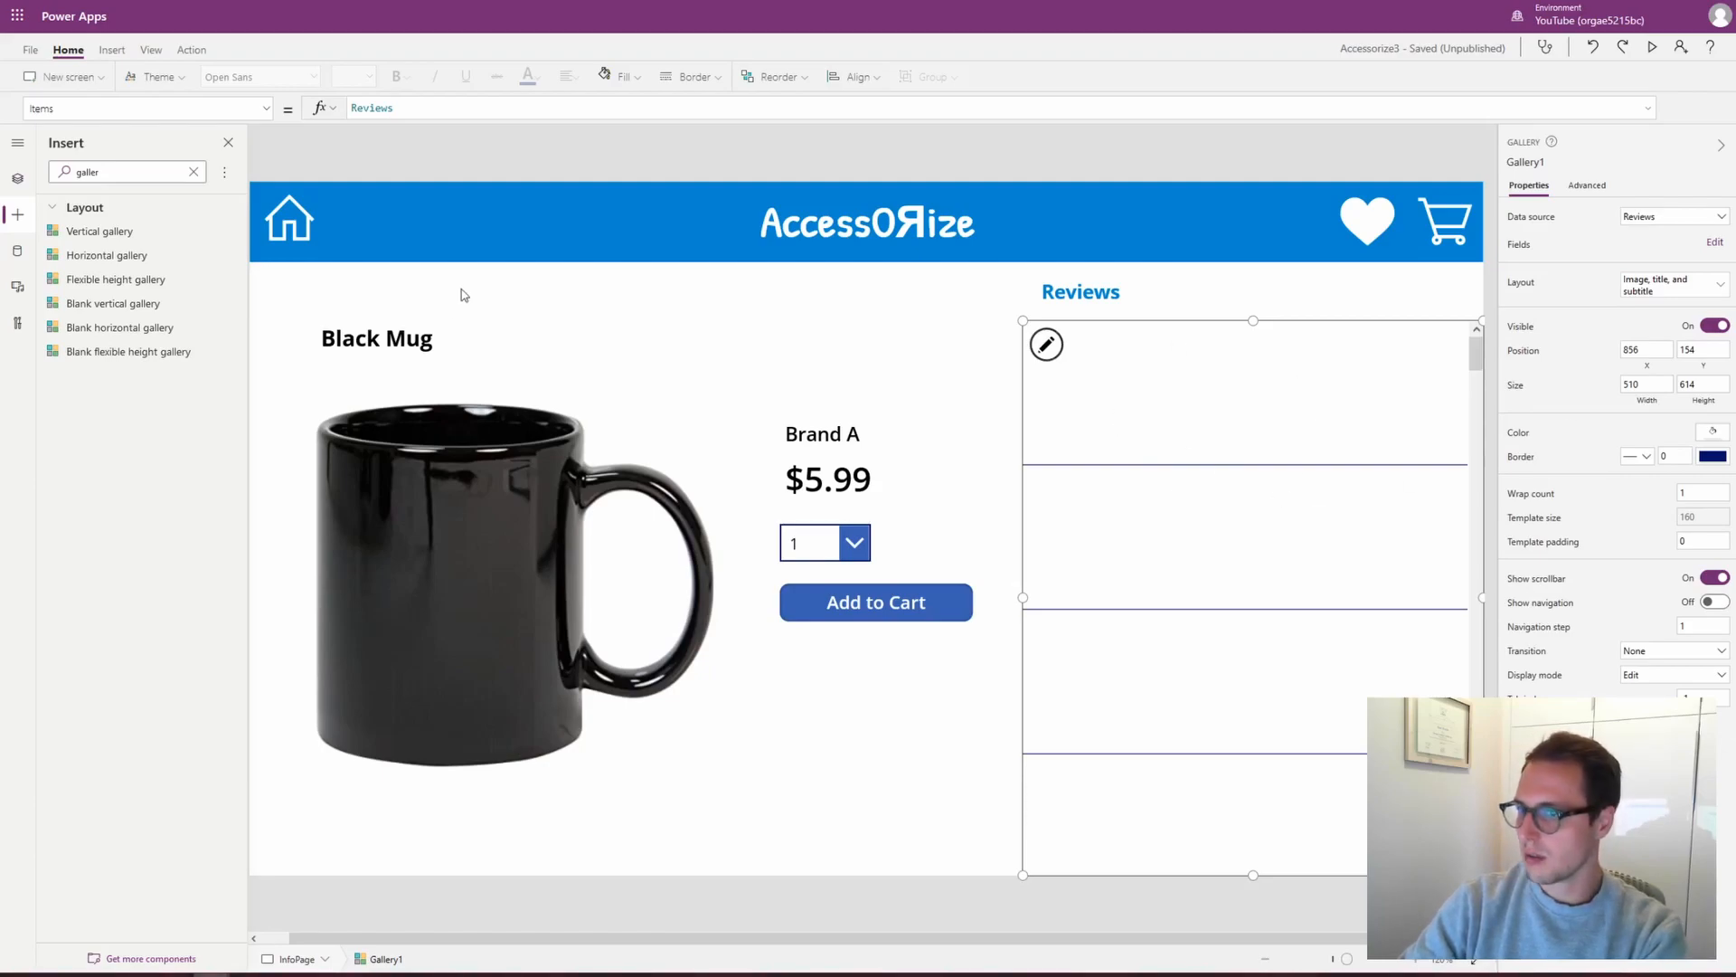
# Insert two text labels into the first gallery item, one for the review text and one below it for the reviewer
pyautogui.click(116, 169)
pyautogui.doubleClick(116, 169)
pyautogui.write('labe')
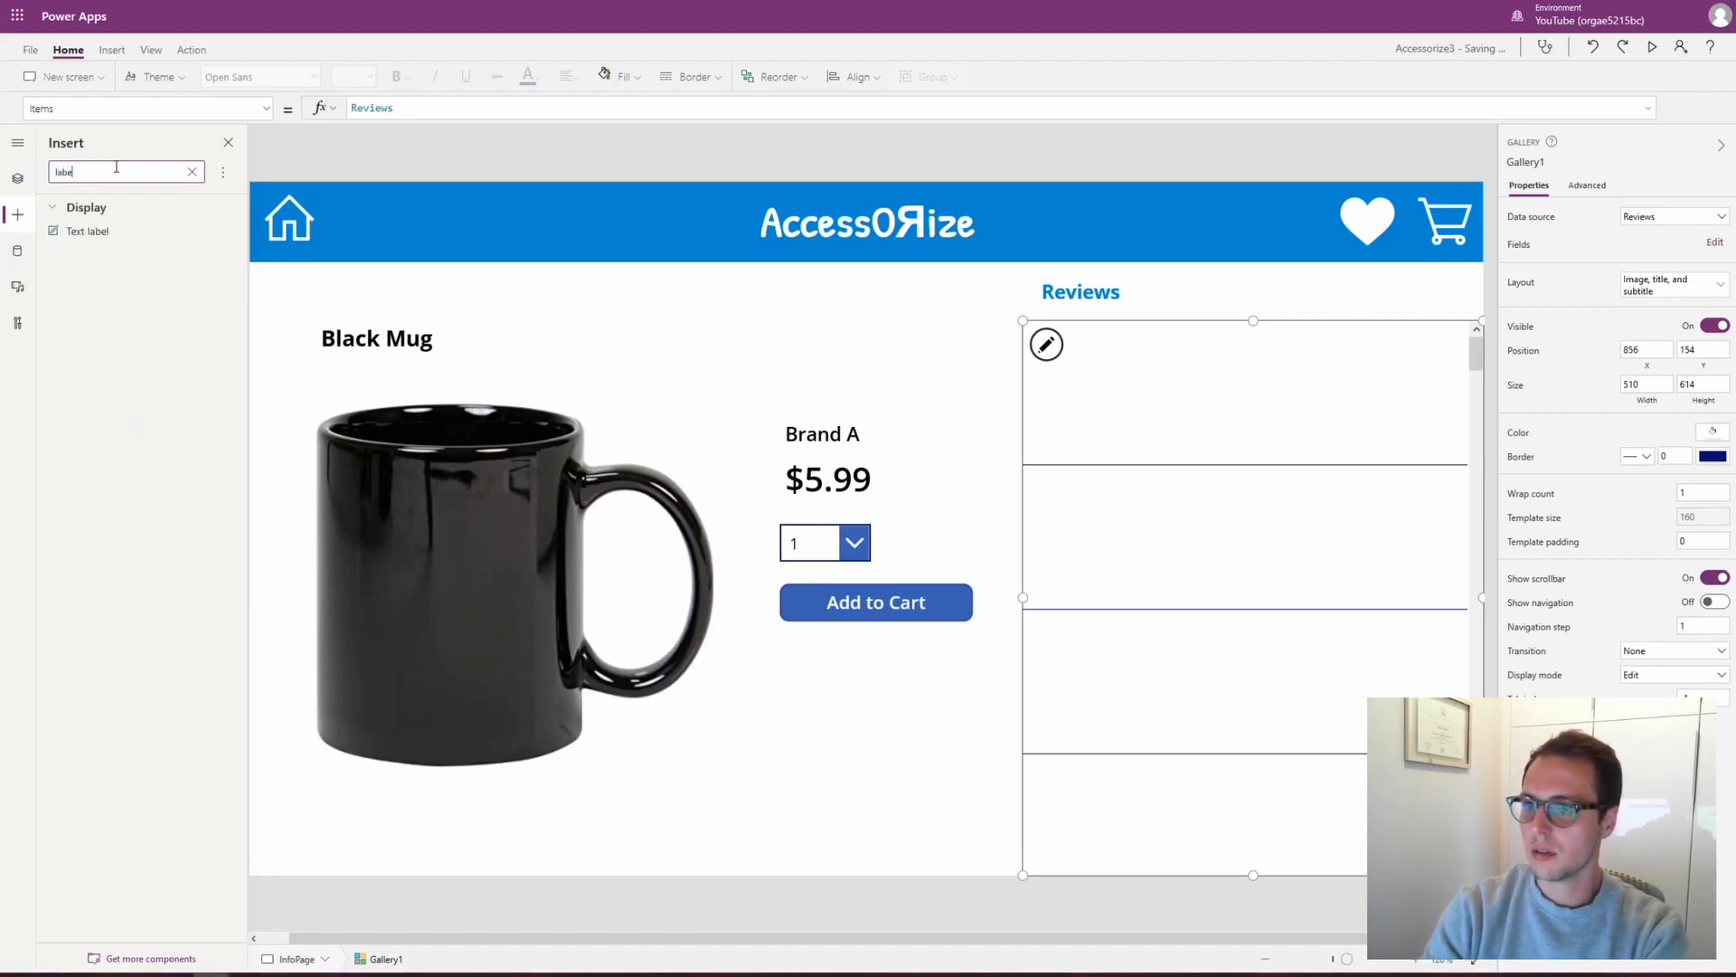
pyautogui.moveTo(53, 228); pyautogui.dragTo(1104, 368)
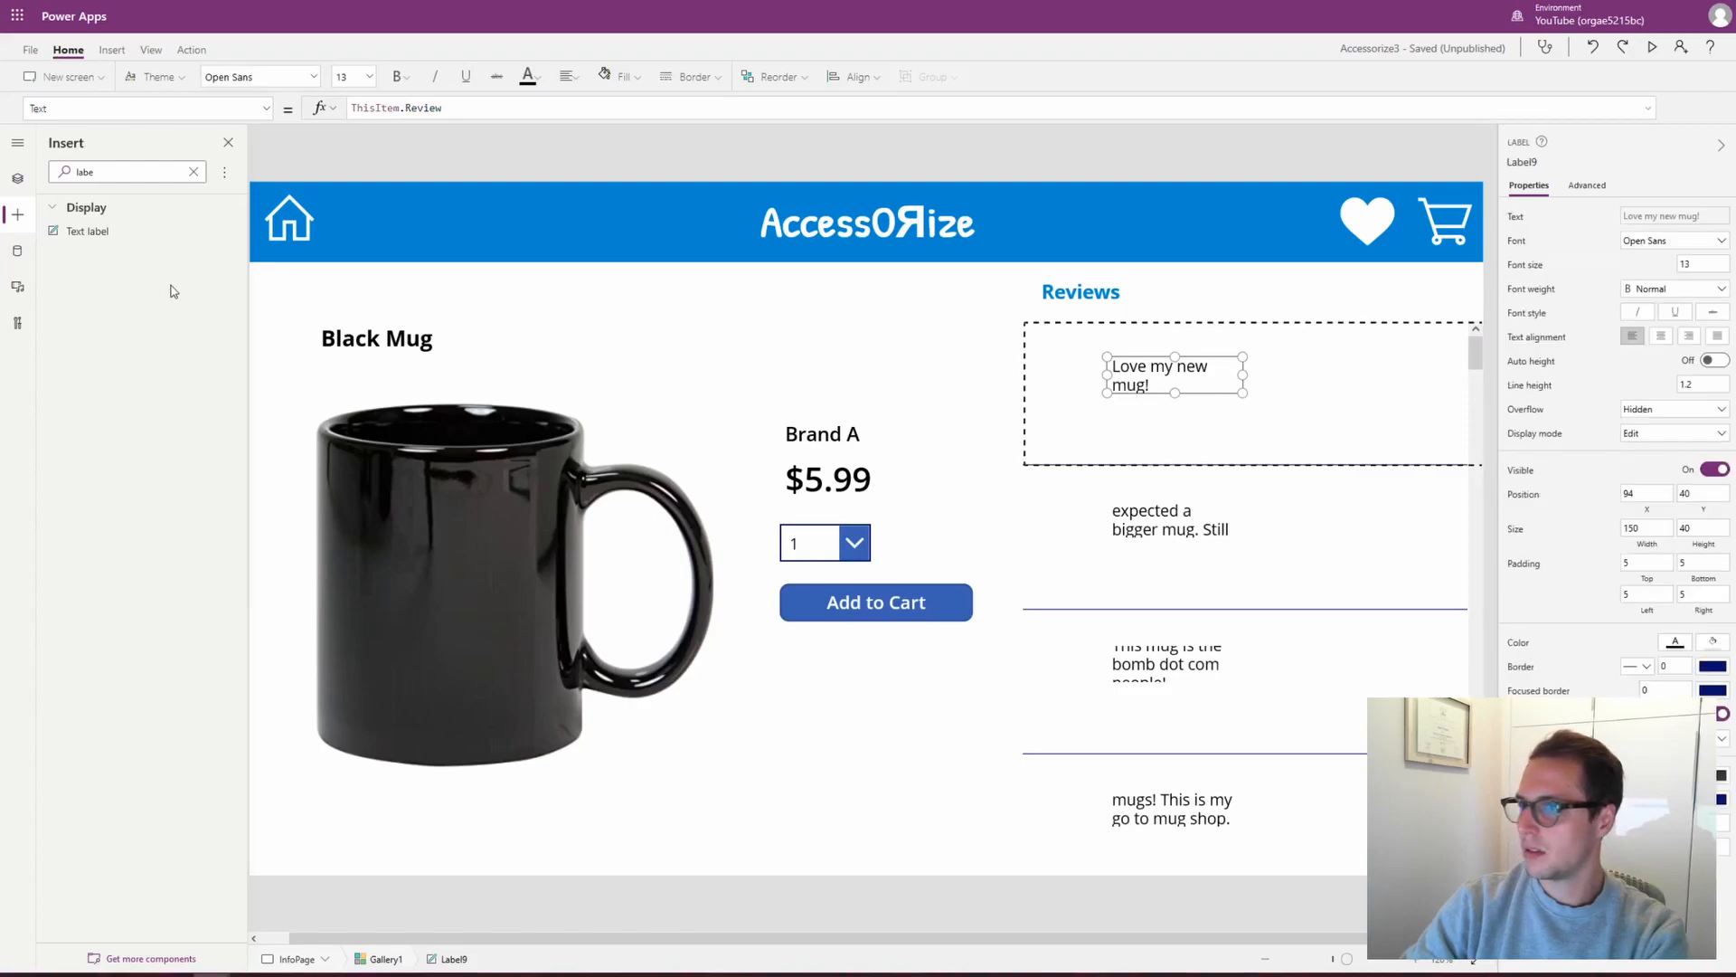
pyautogui.moveTo(97, 237); pyautogui.dragTo(1175, 432)
pyautogui.click(1104, 375)
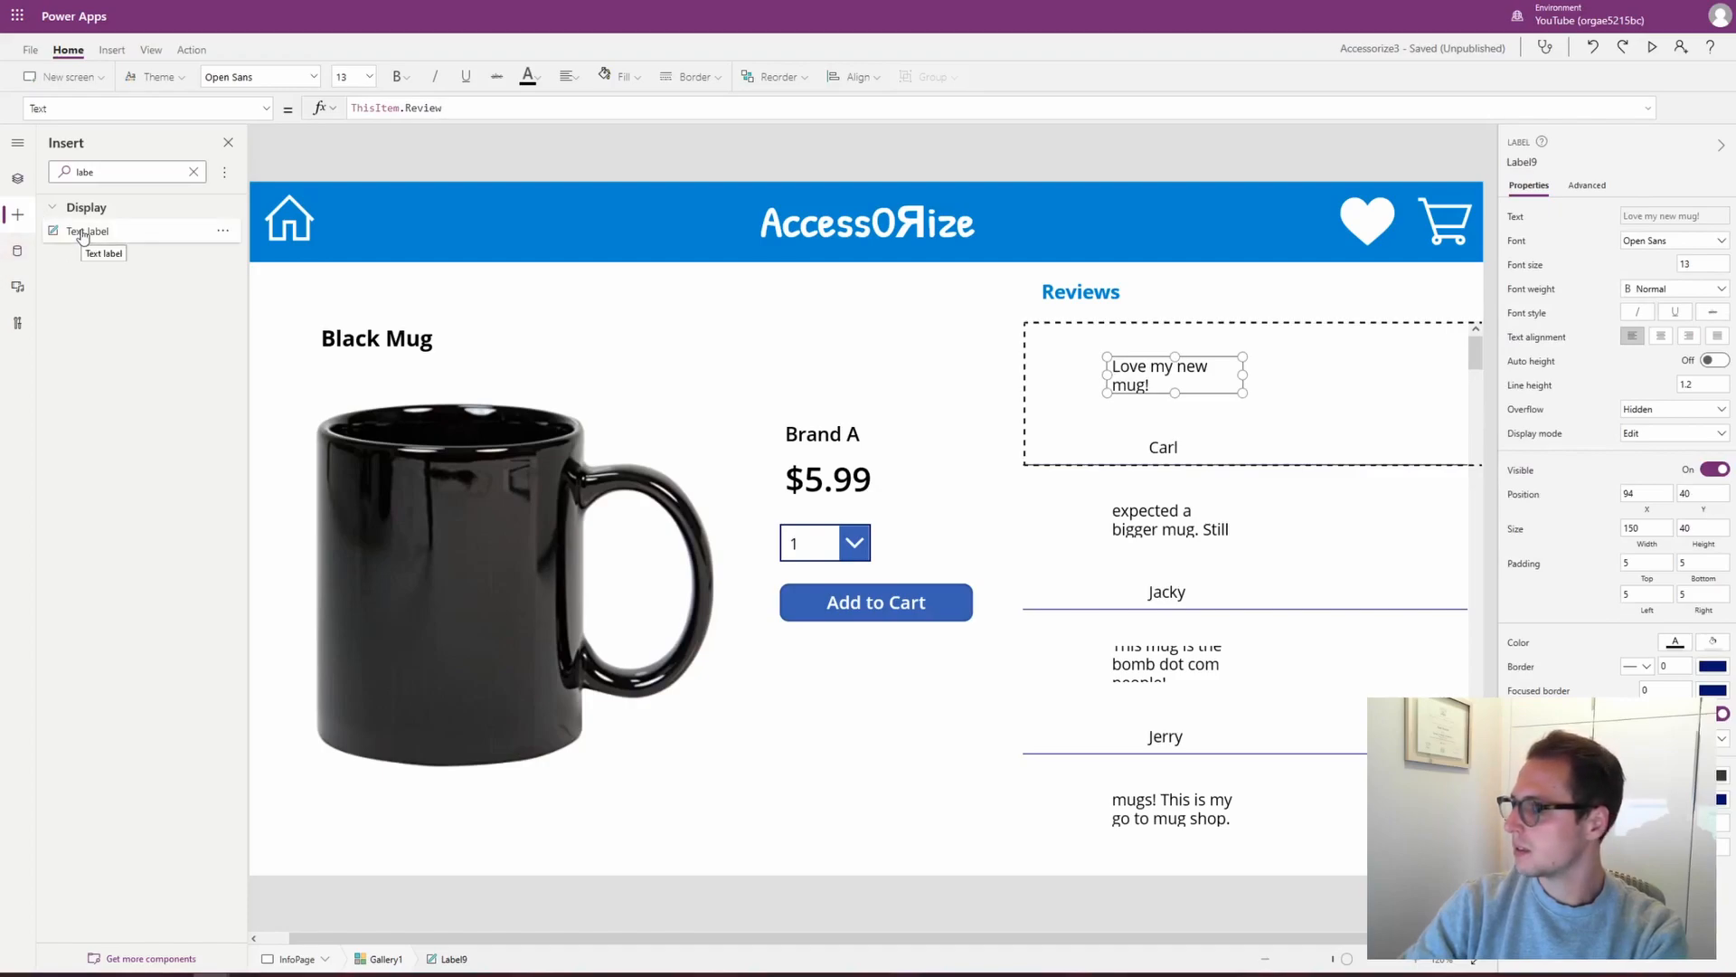
# Widen and heighten the review text label to about 452 by 65 at X 16, Y 16 in the gallery template
pyautogui.moveTo(1244, 374); pyautogui.dragTo(1447, 377)
pyautogui.moveTo(1109, 374); pyautogui.dragTo(1037, 374)
pyautogui.click(1248, 354)
pyautogui.click(1225, 372)
pyautogui.moveTo(1238, 341); pyautogui.dragTo(1239, 333)
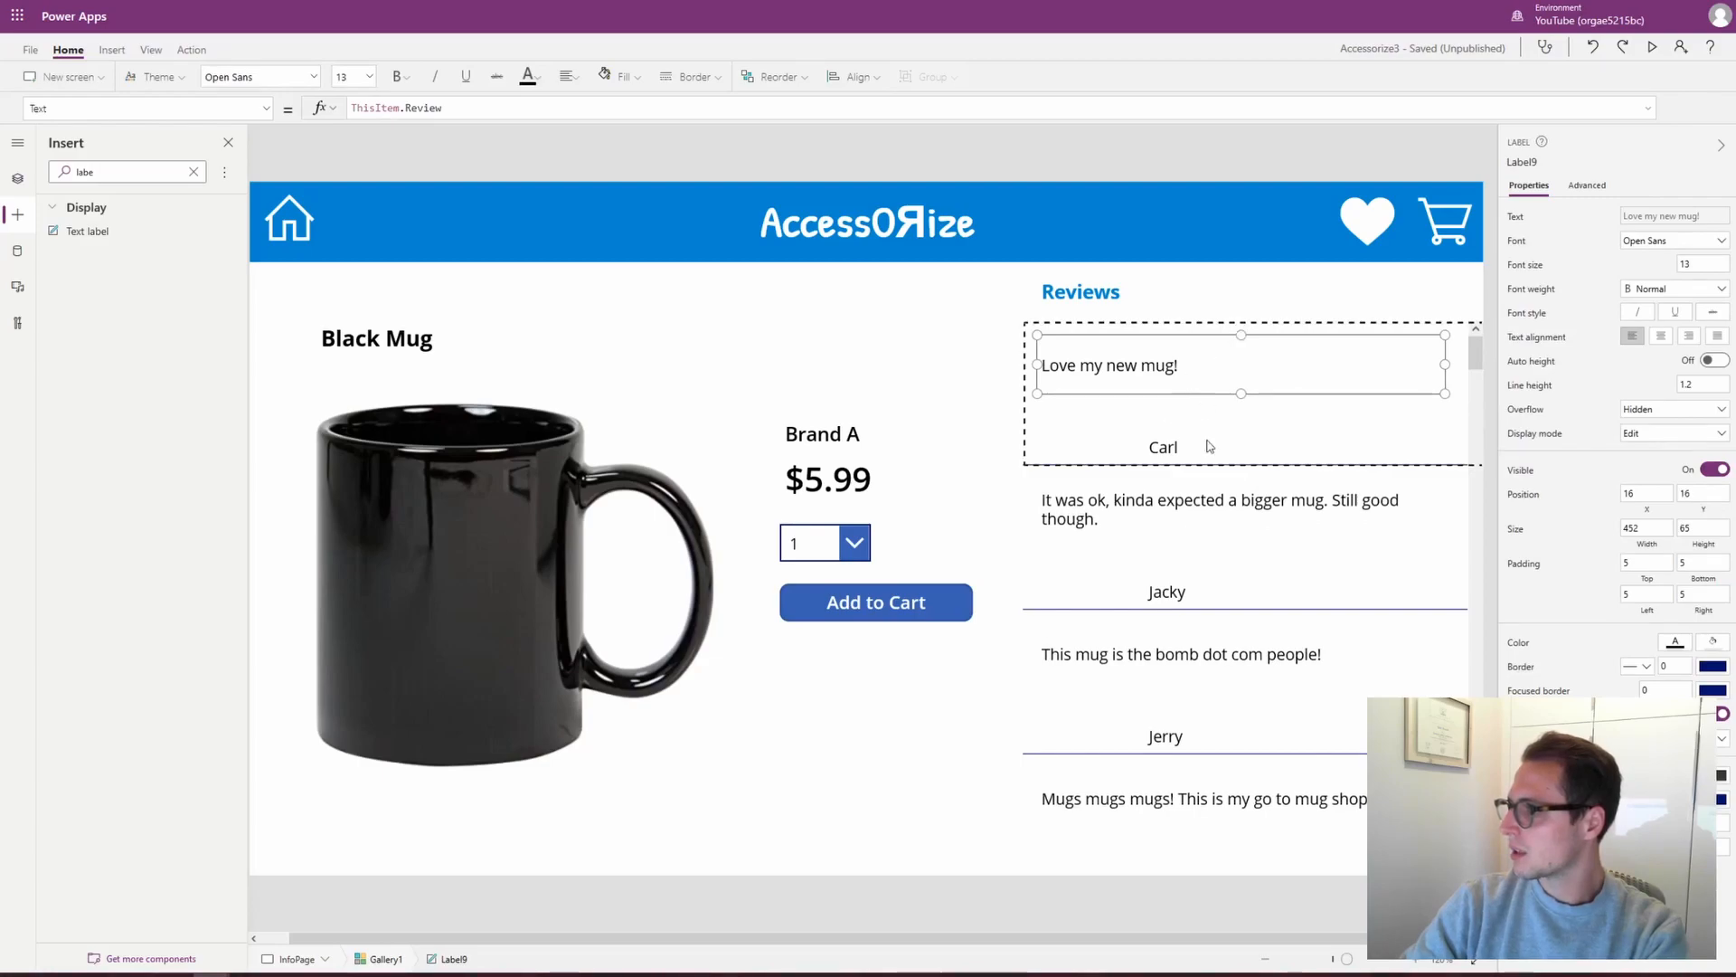
# Move the reviewer label under the review text, aligned with its left edge at X 16, Y 100
pyautogui.click(1175, 444)
pyautogui.moveTo(1172, 447); pyautogui.dragTo(1128, 414)
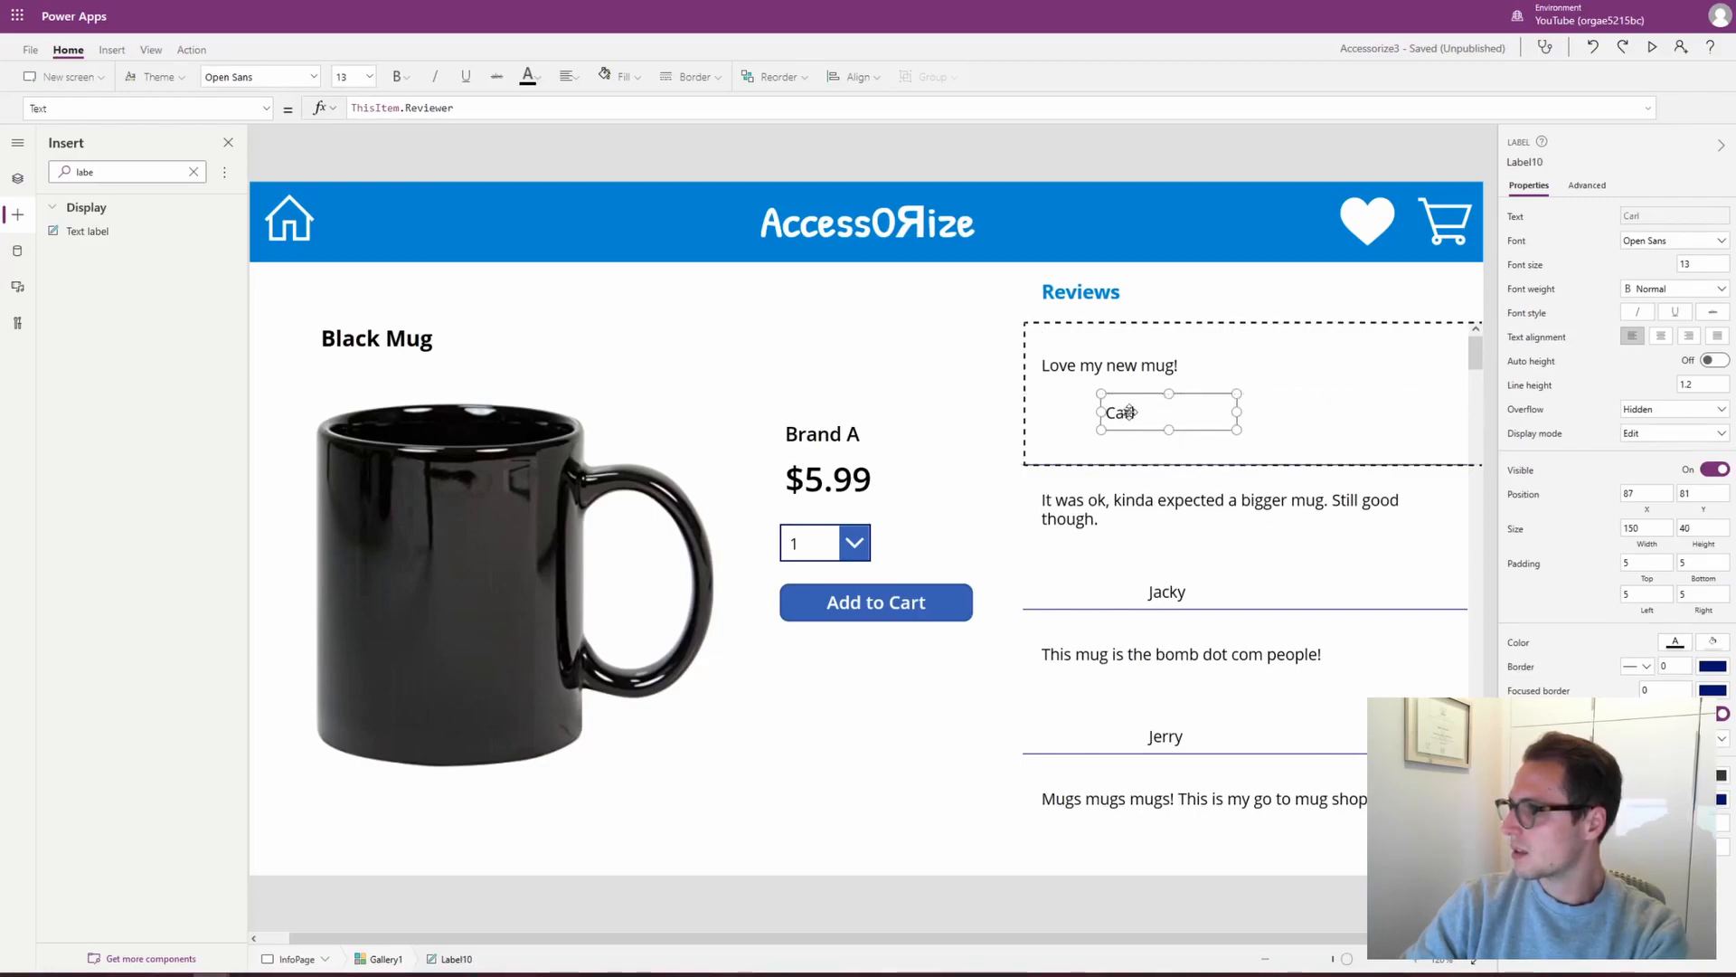
pyautogui.click(1111, 366)
pyautogui.click(1130, 413)
pyautogui.moveTo(1127, 409); pyautogui.dragTo(1080, 427)
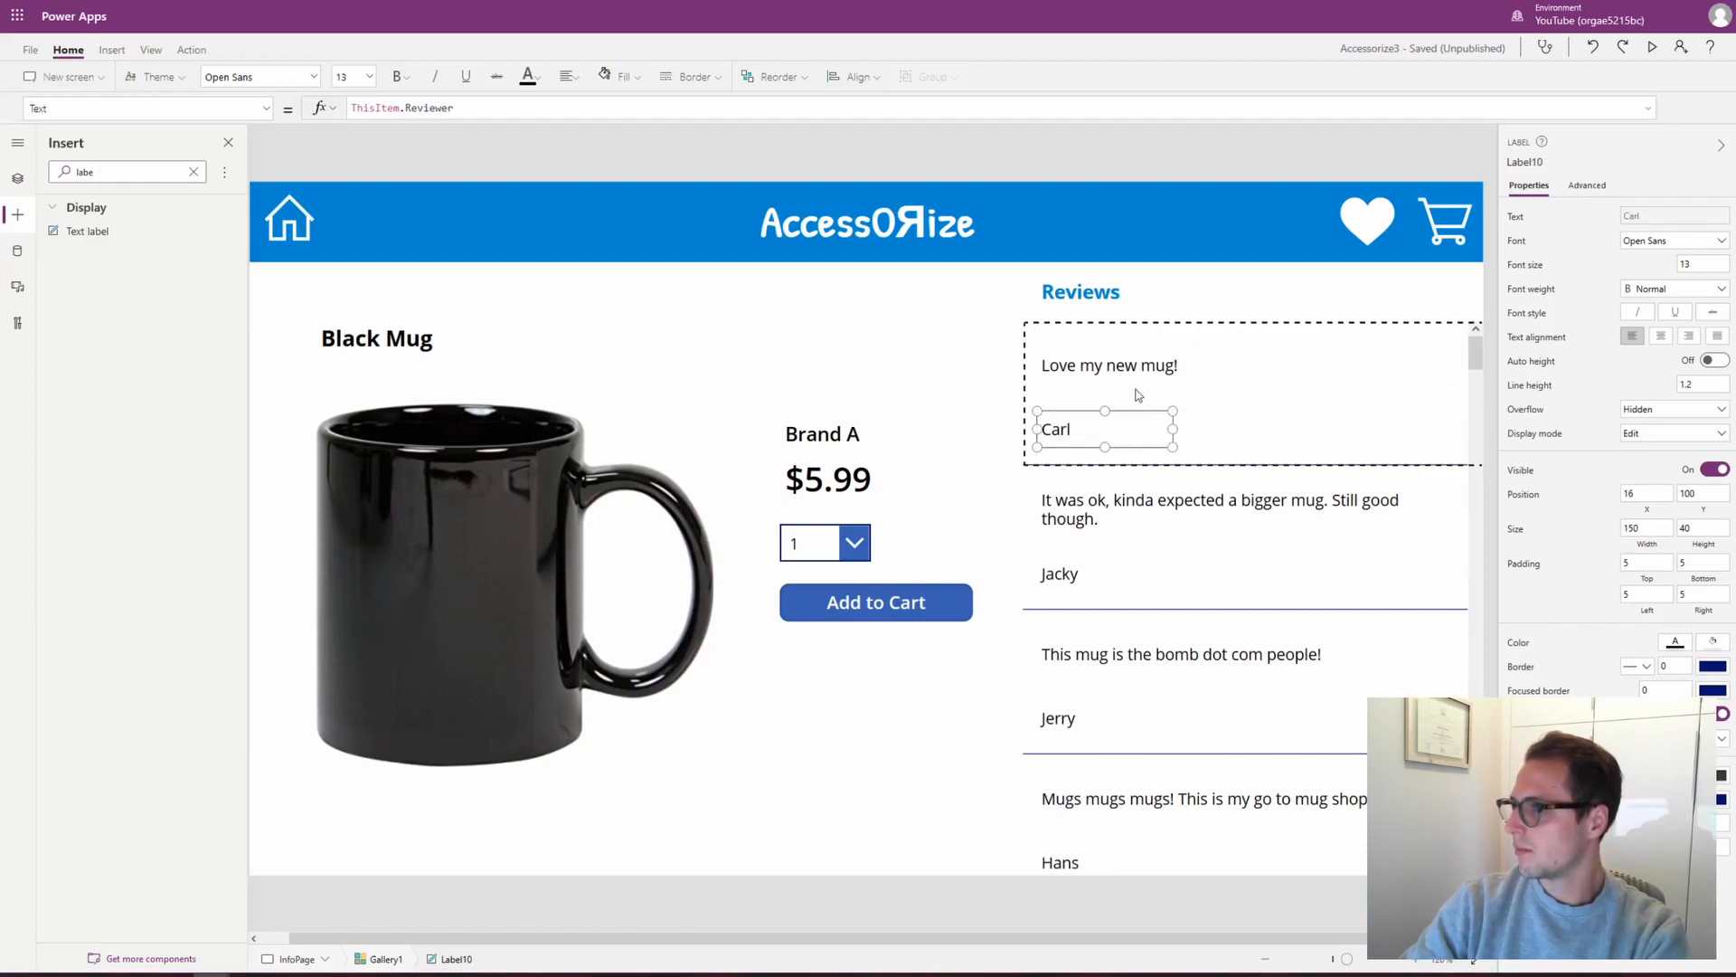
# Browse the fields offered for ThisItem in the reviewer label's text formula, and restore the formula to ThisItem.Reviewer
pyautogui.doubleClick(429, 109)
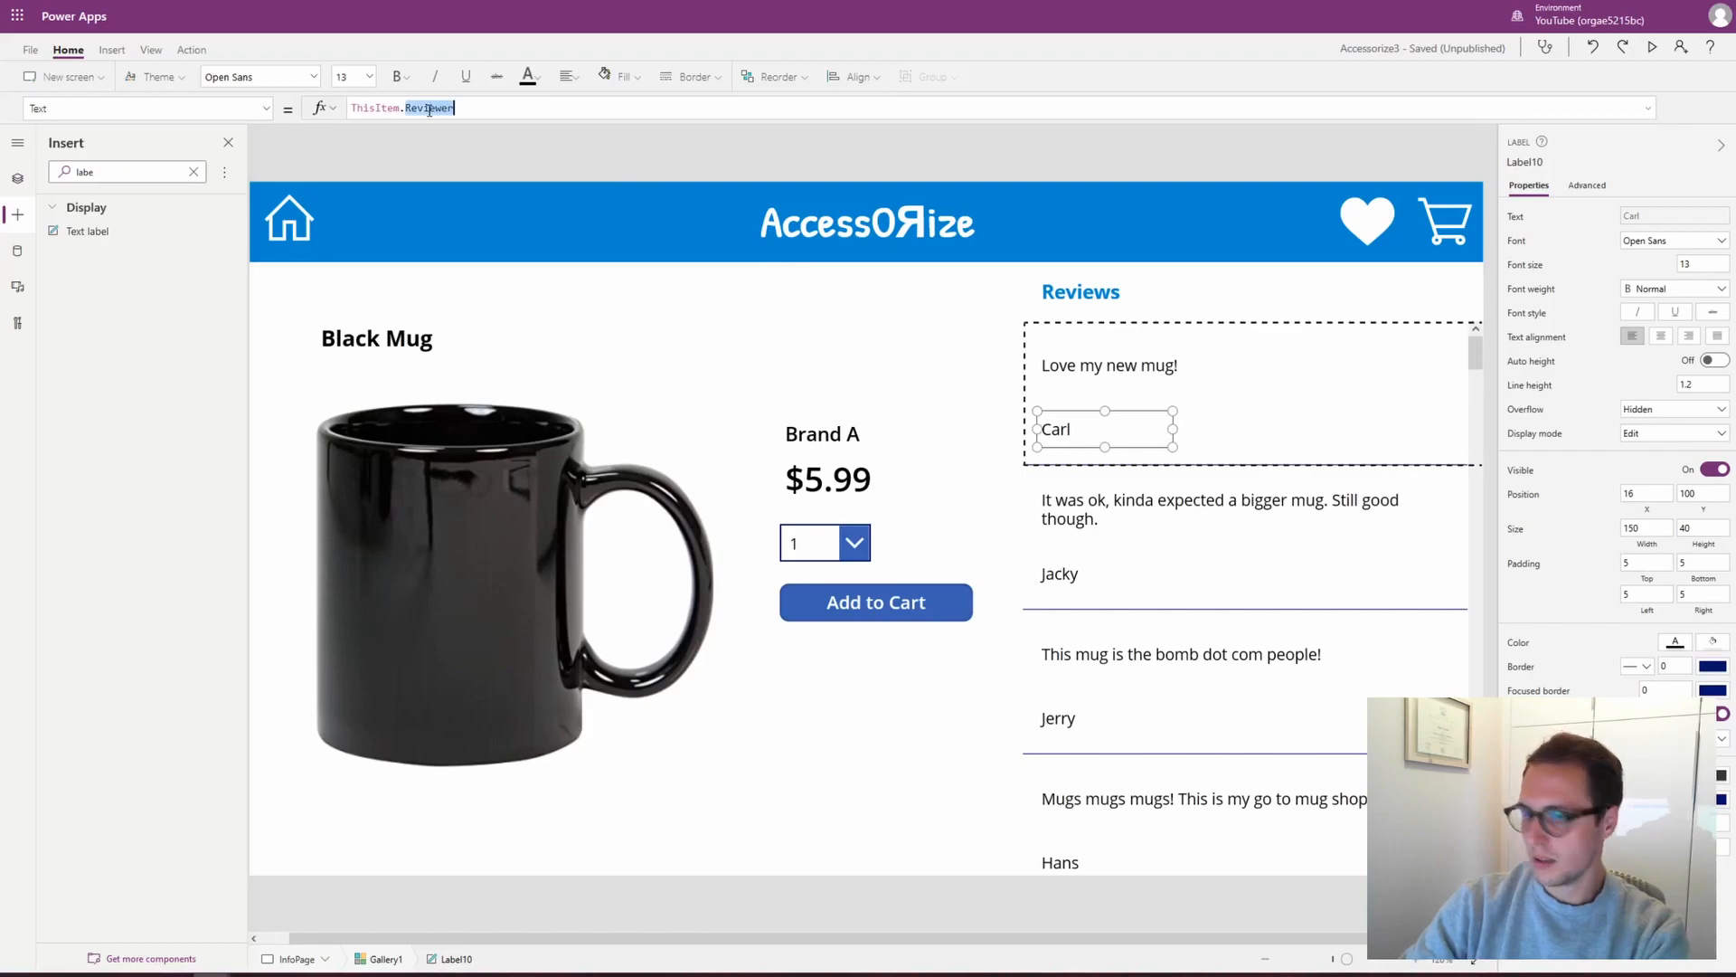
pyautogui.press('BackSpace')
pyautogui.press('BackSpace')
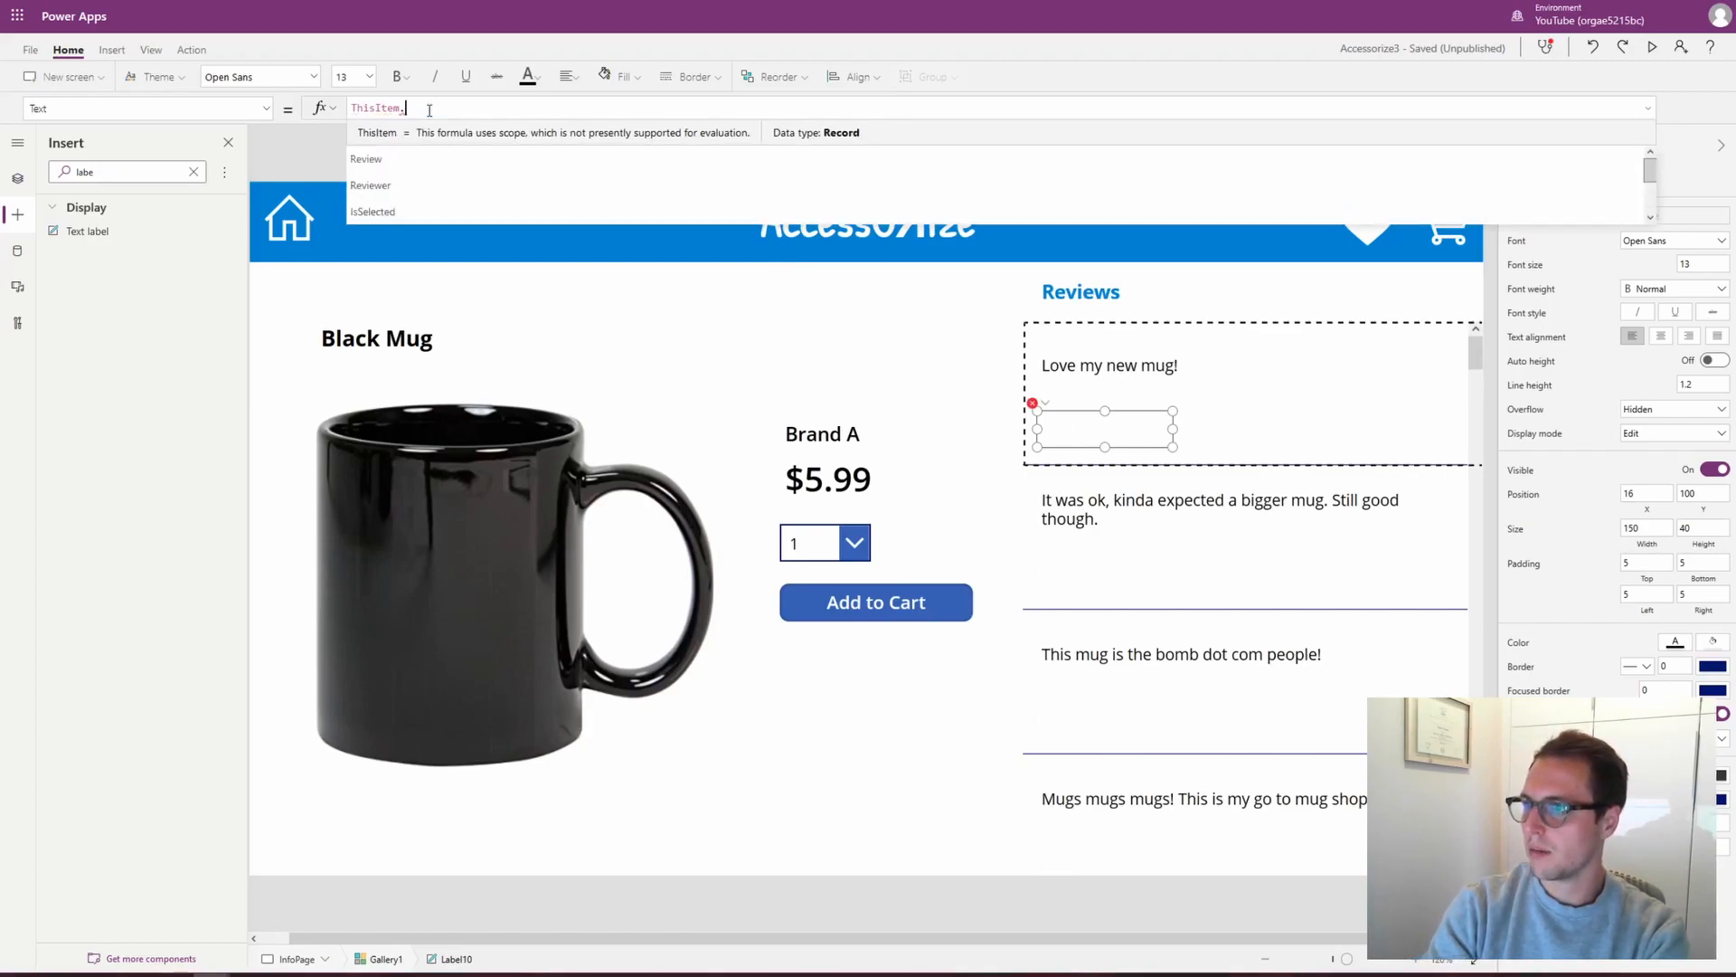
pyautogui.write('.')
pyautogui.scroll(-1, 393, 182)
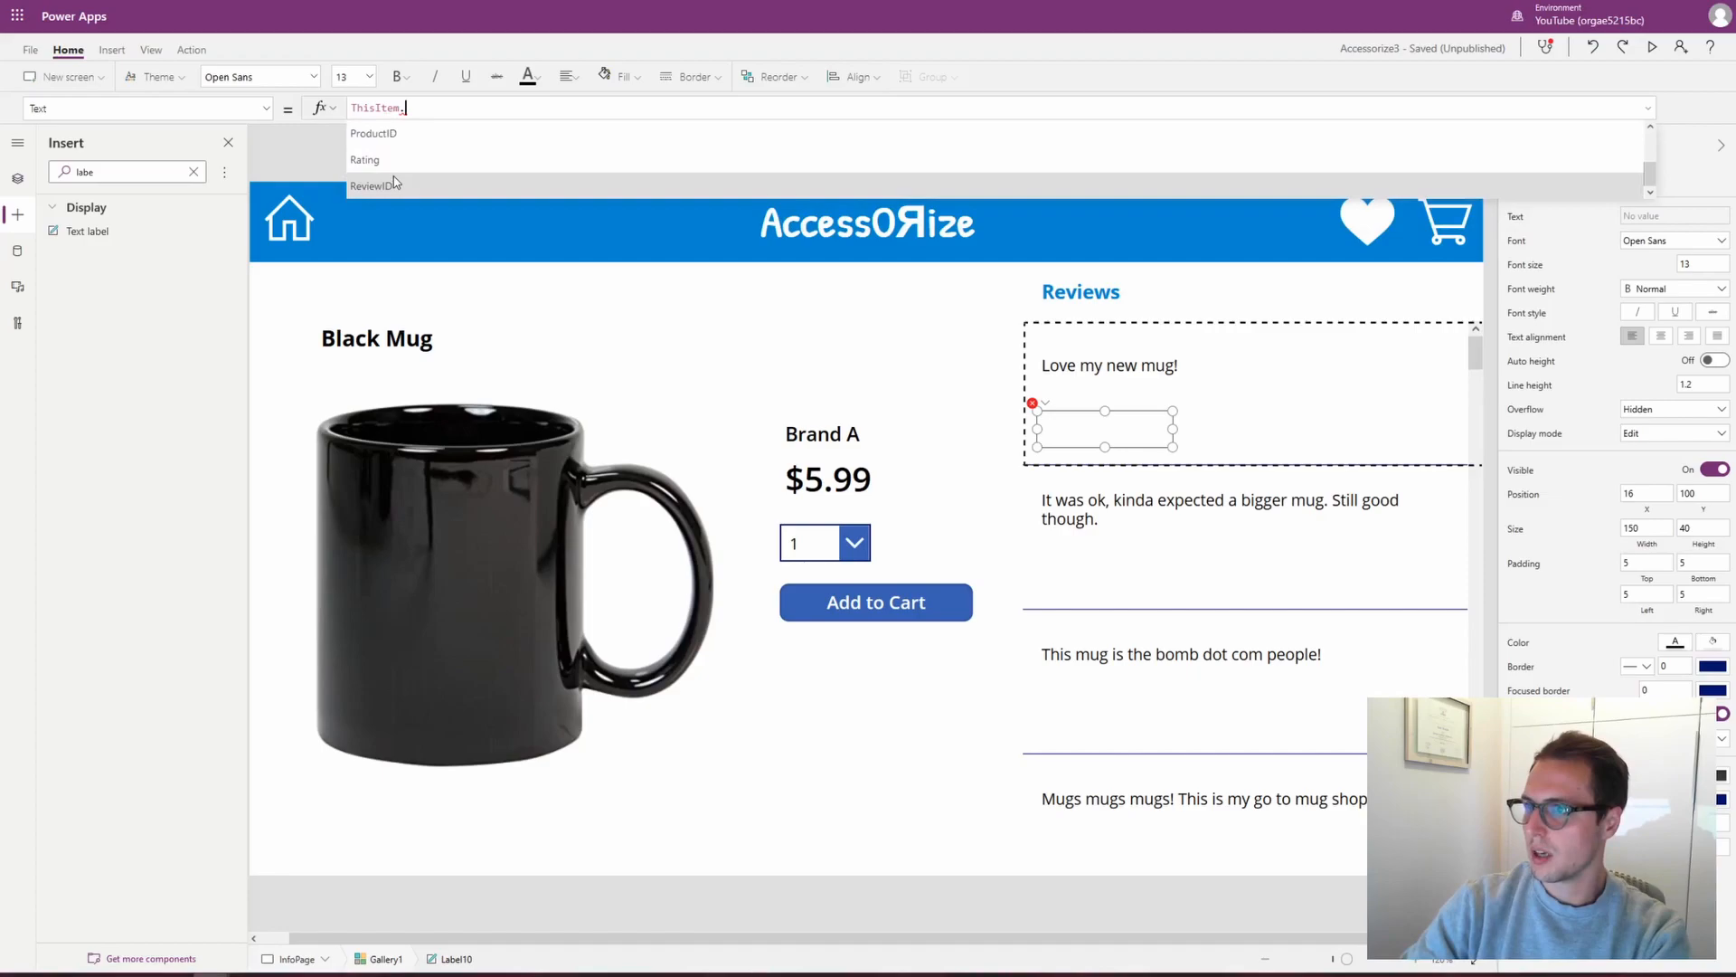
pyautogui.scroll(1, 418, 180)
pyautogui.scroll(2, 416, 174)
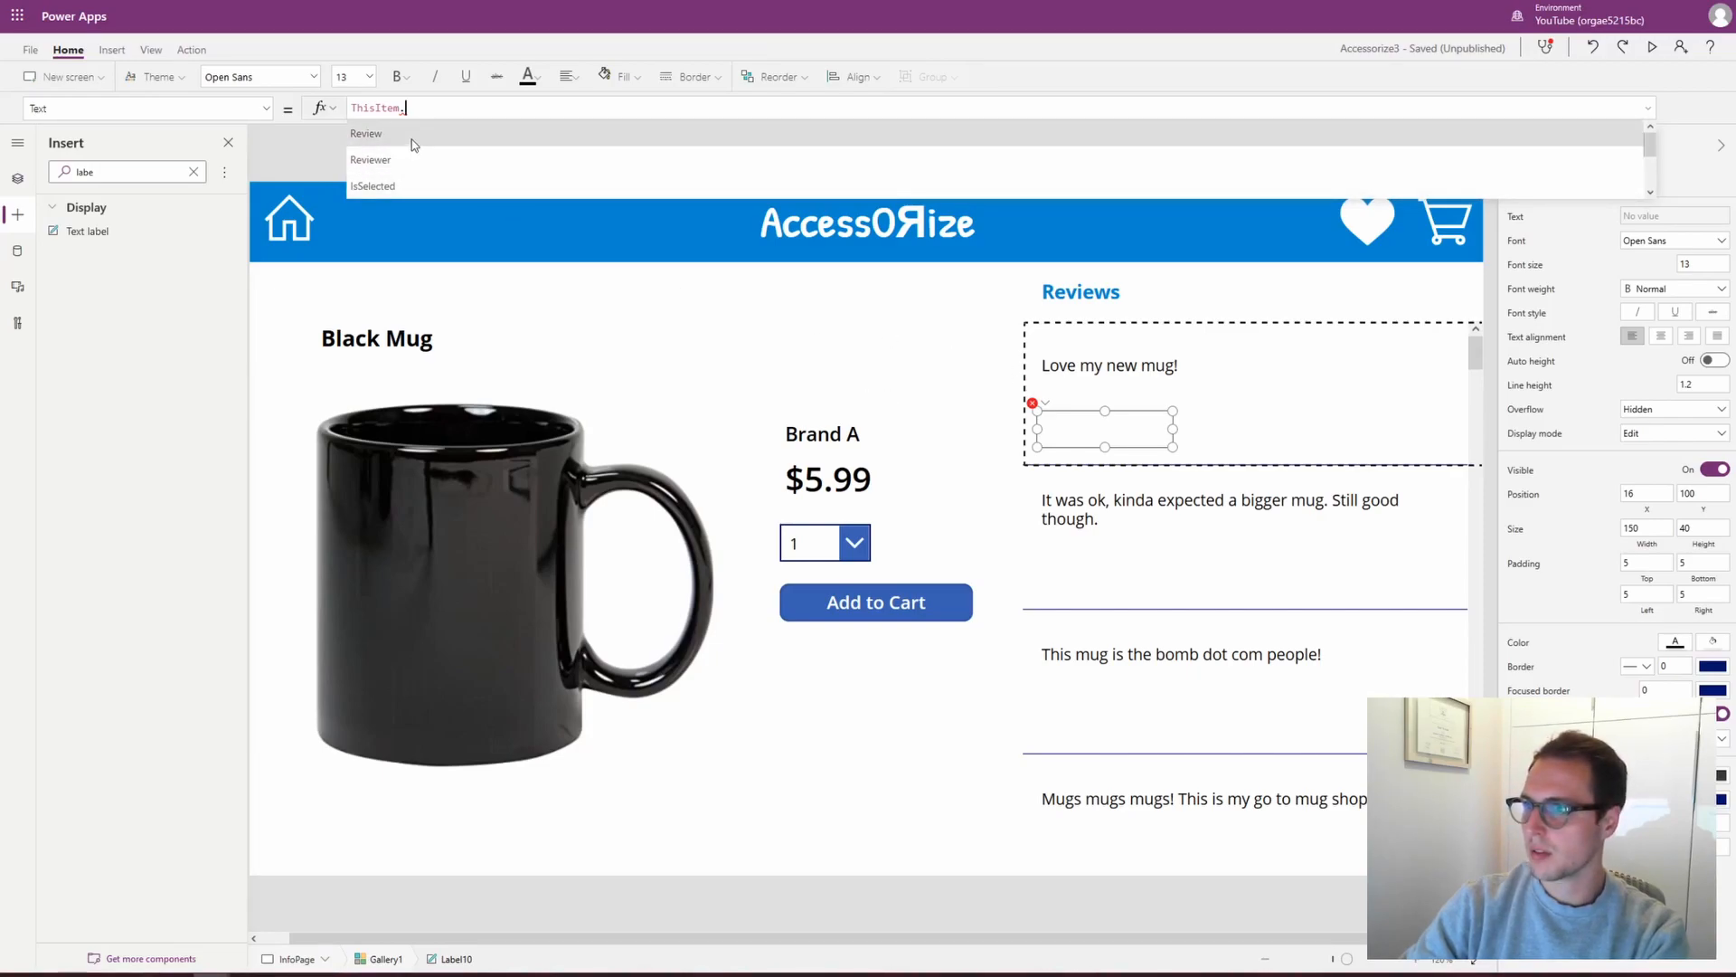
pyautogui.scroll(-4, 413, 146)
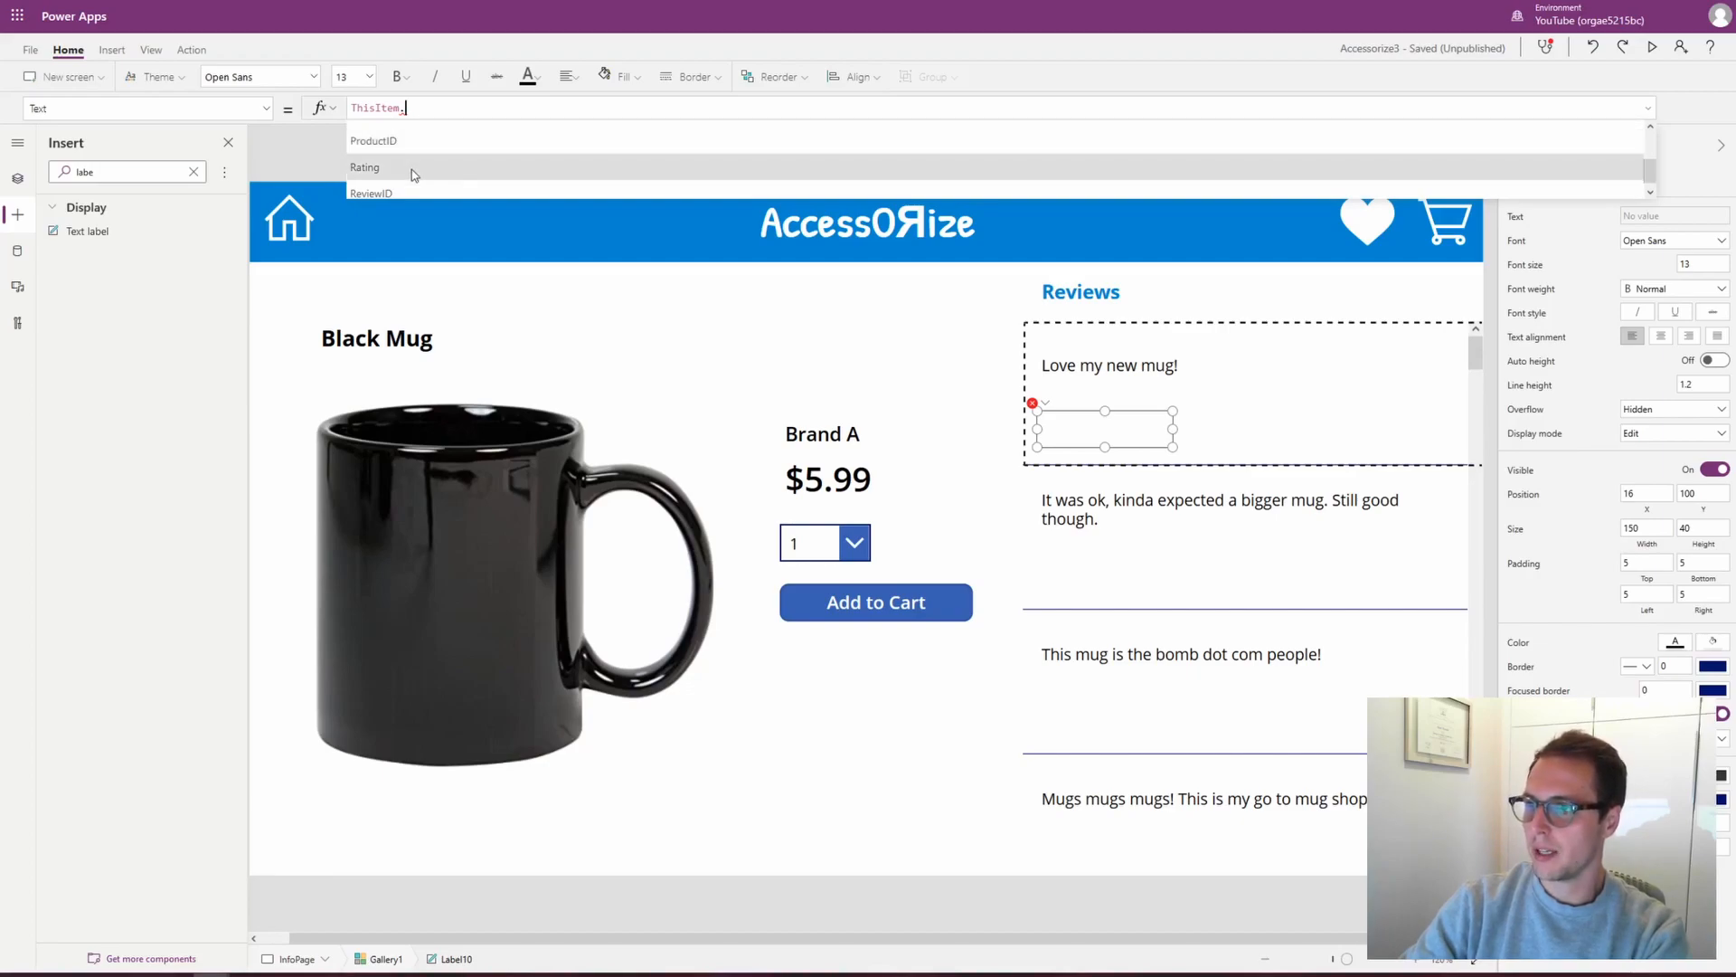
pyautogui.scroll(-1, 412, 178)
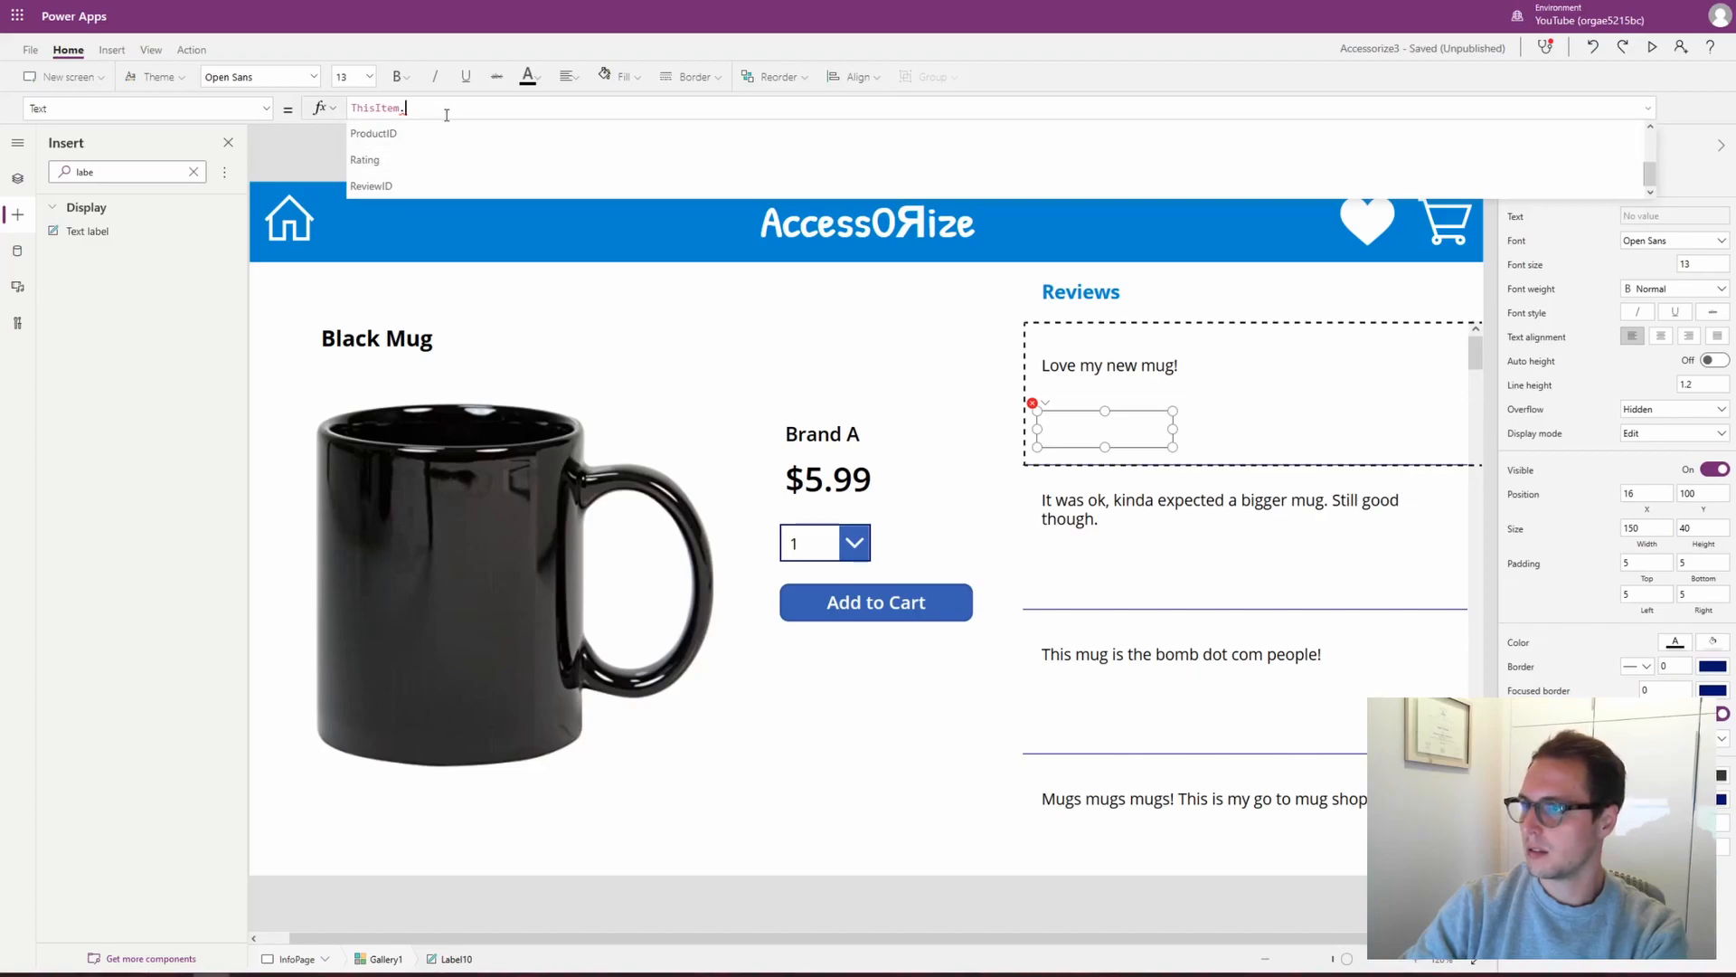
pyautogui.write('Reviewer')
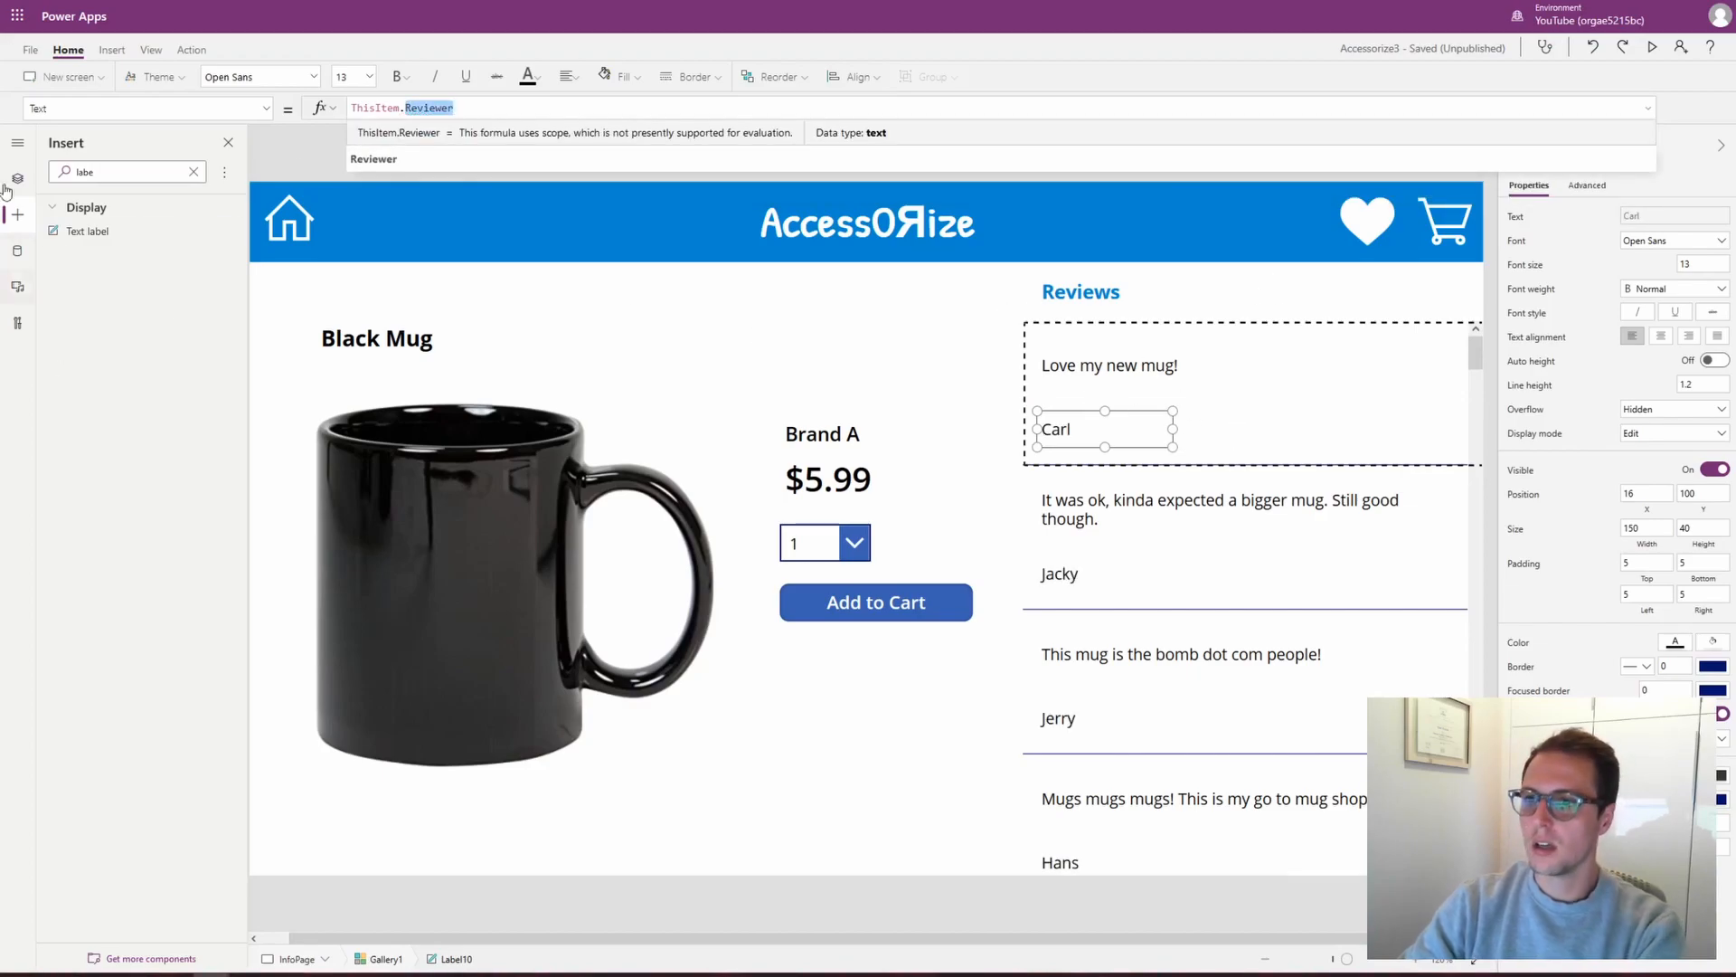
# Add a rating control beside the reviewer label at about X 268, Y 100, with its default set to ThisItem.Rating
pyautogui.click(133, 170)
pyautogui.press('BackSpace')
pyautogui.press('BackSpace')
pyautogui.press('BackSpace')
pyautogui.press('BackSpace')
pyautogui.write('ratin')
pyautogui.moveTo(152, 227); pyautogui.dragTo(1337, 437)
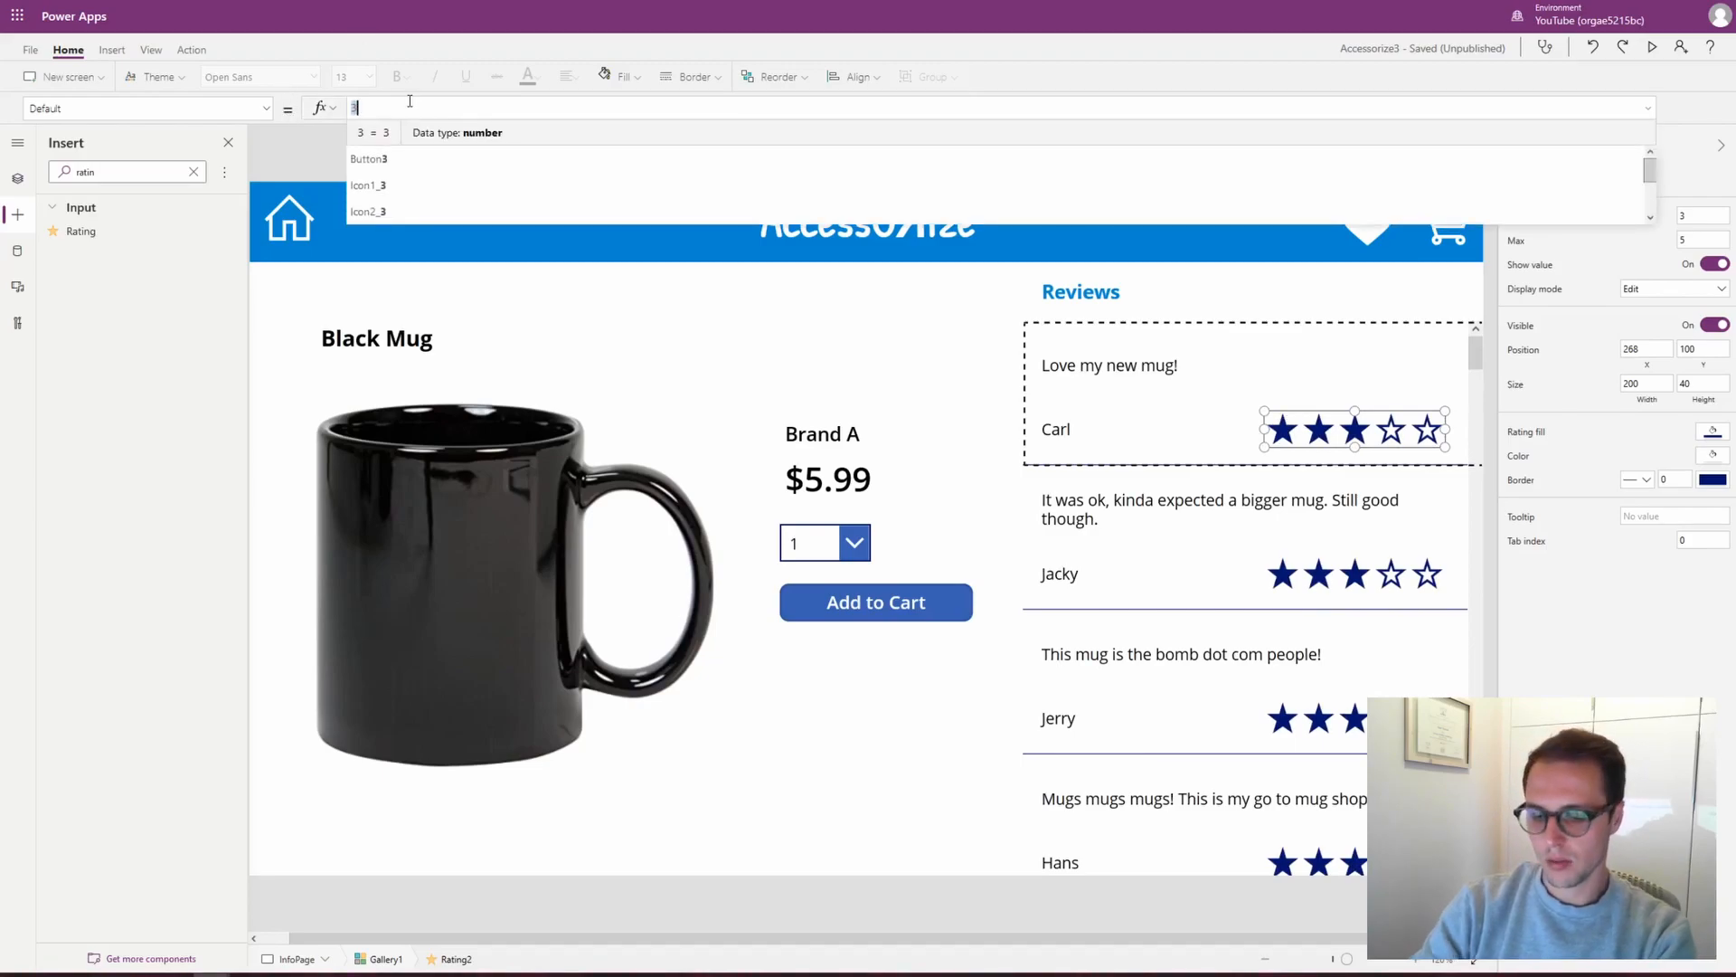
pyautogui.write('This')
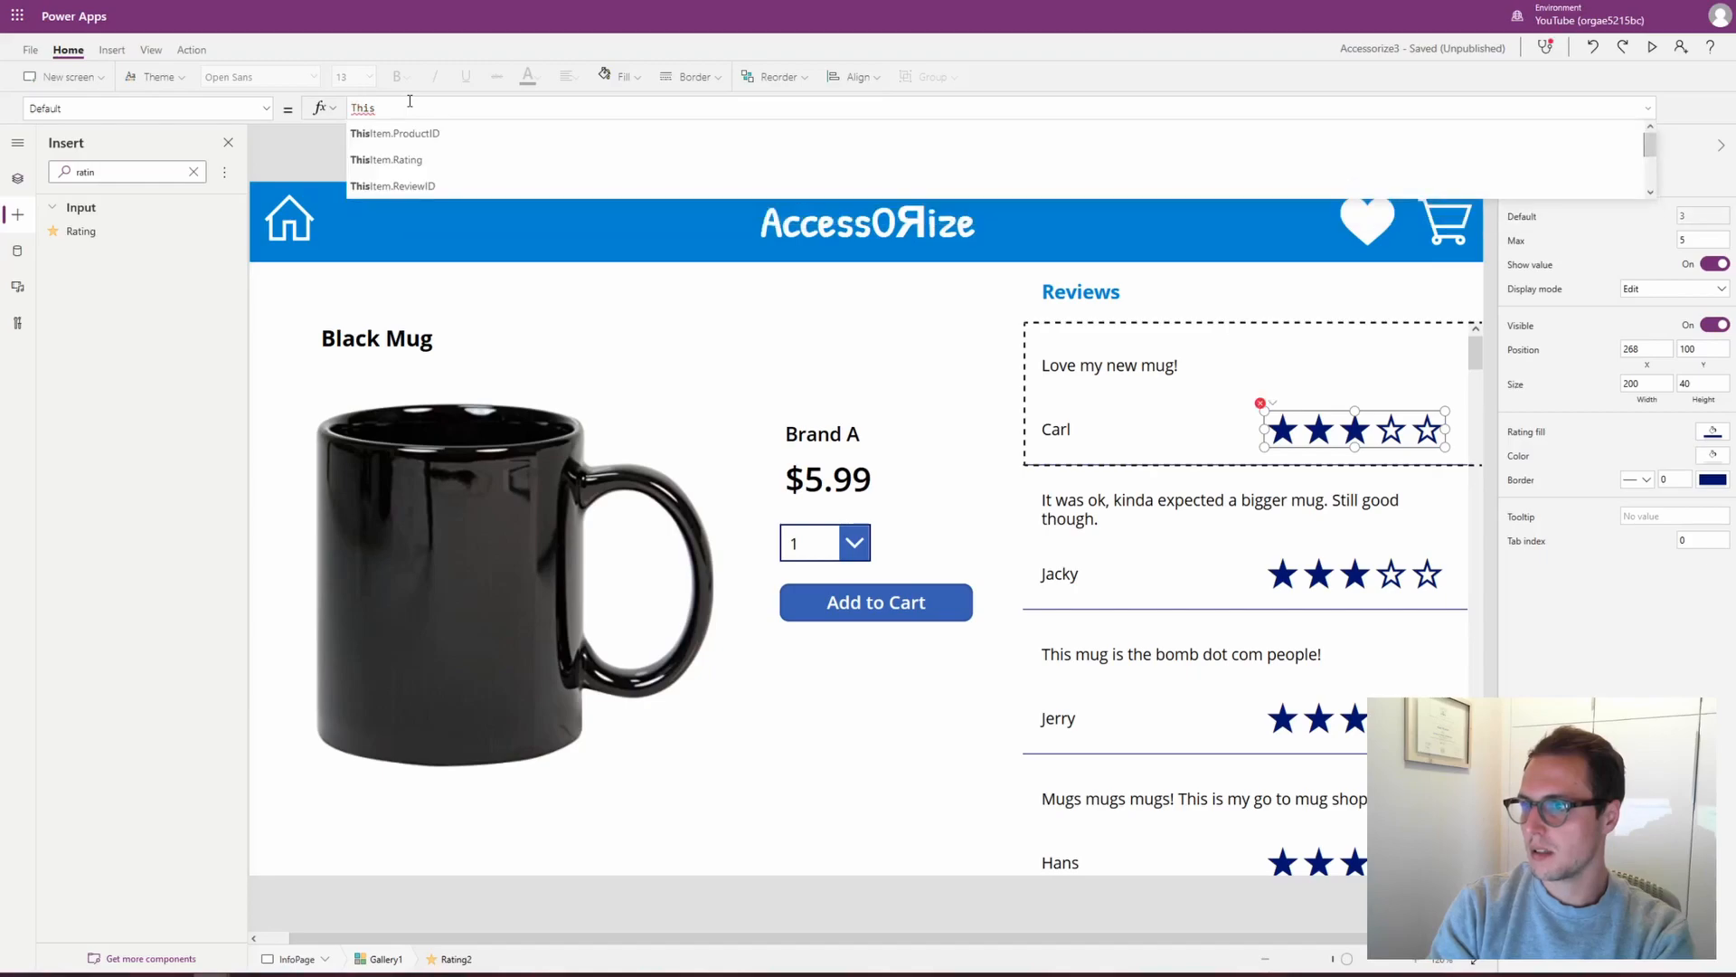
pyautogui.write('Item.Rating')
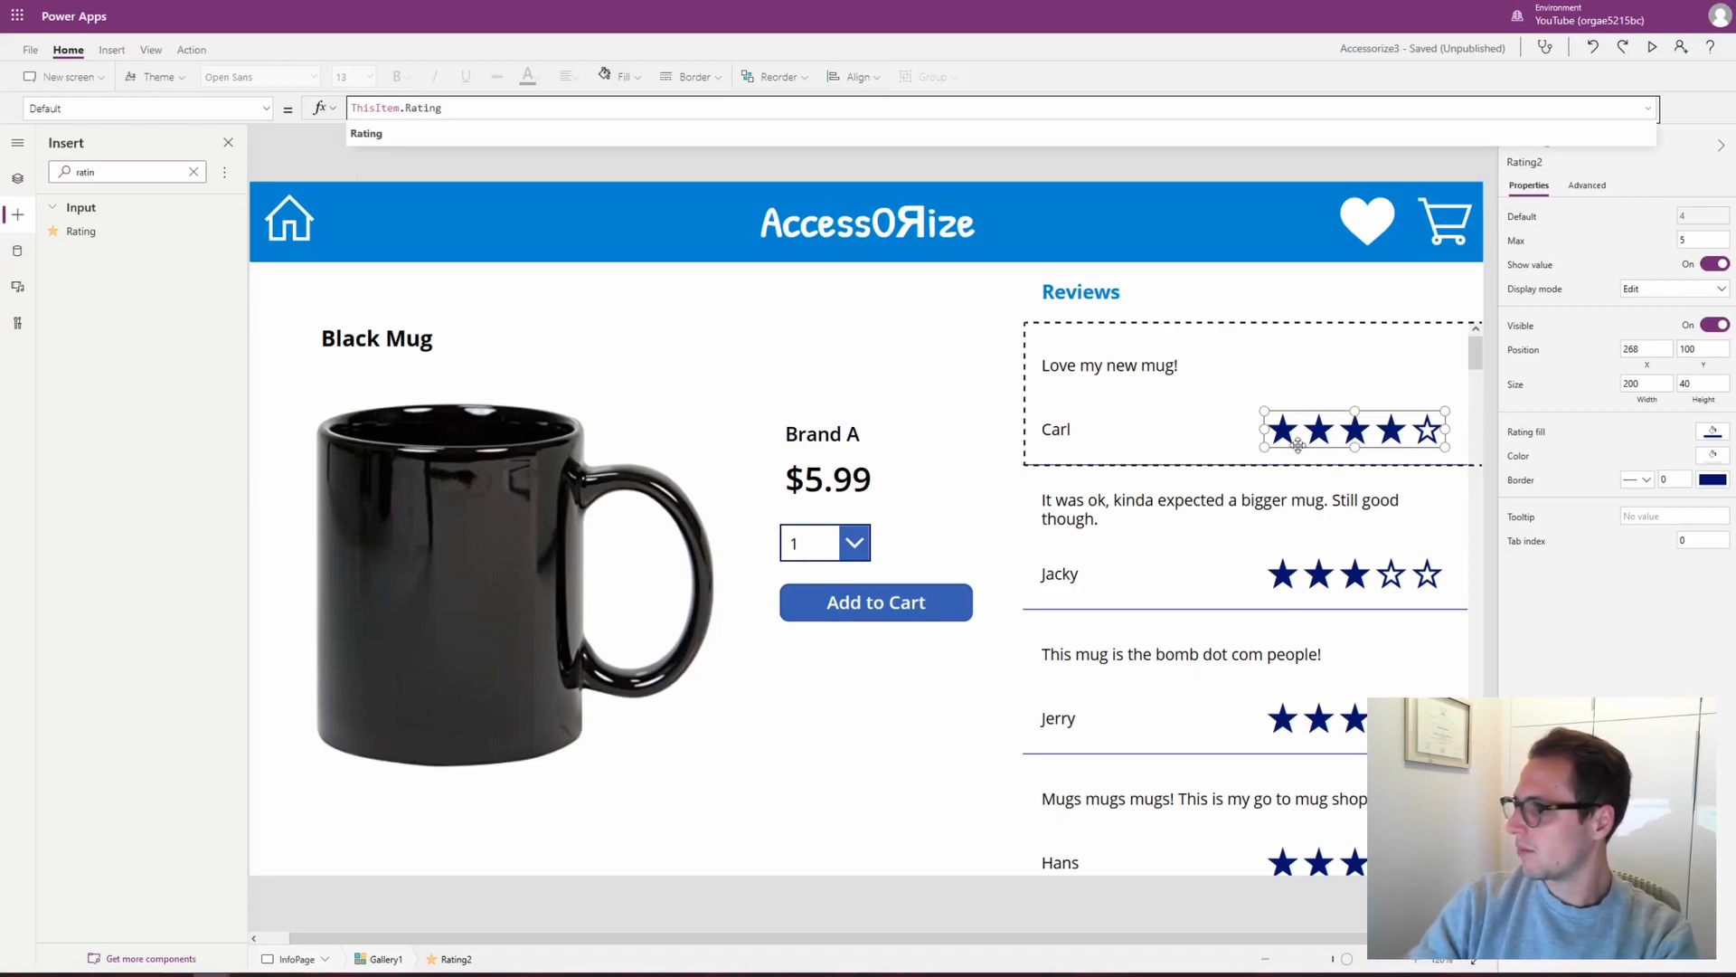
# Set the rating control's border and rating fill to the header's bright blue theme color, and shift it right to about X 281
pyautogui.click(1712, 486)
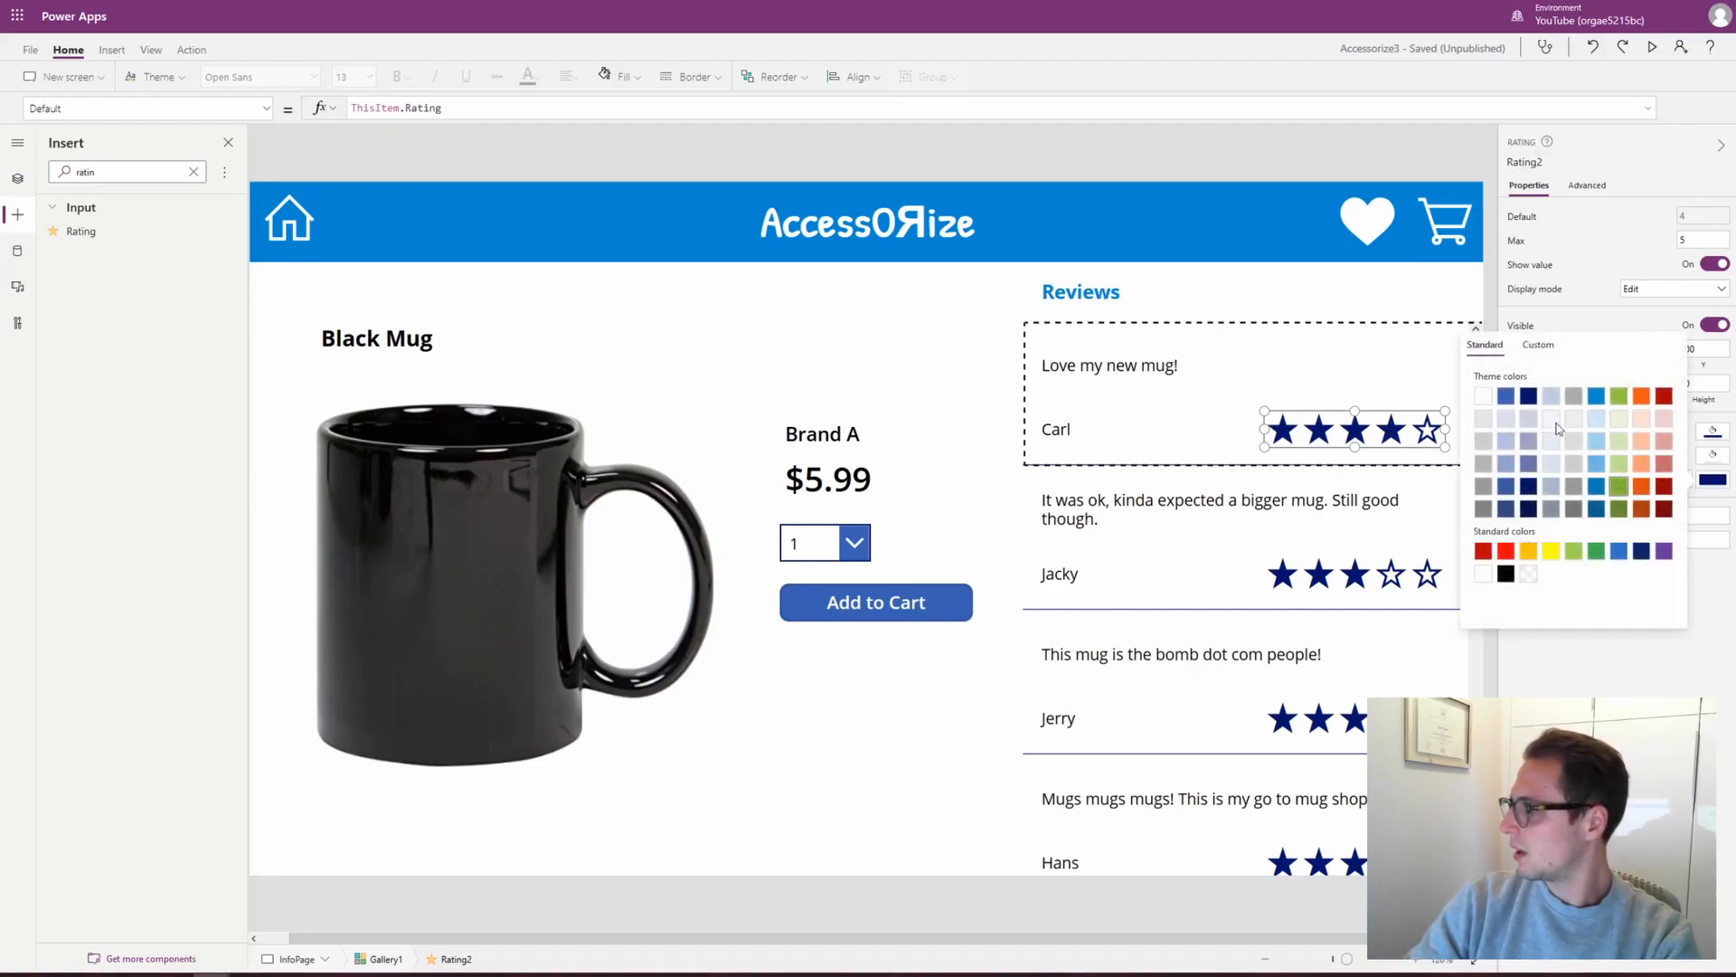
pyautogui.click(1597, 395)
pyautogui.click(1608, 302)
pyautogui.click(1717, 440)
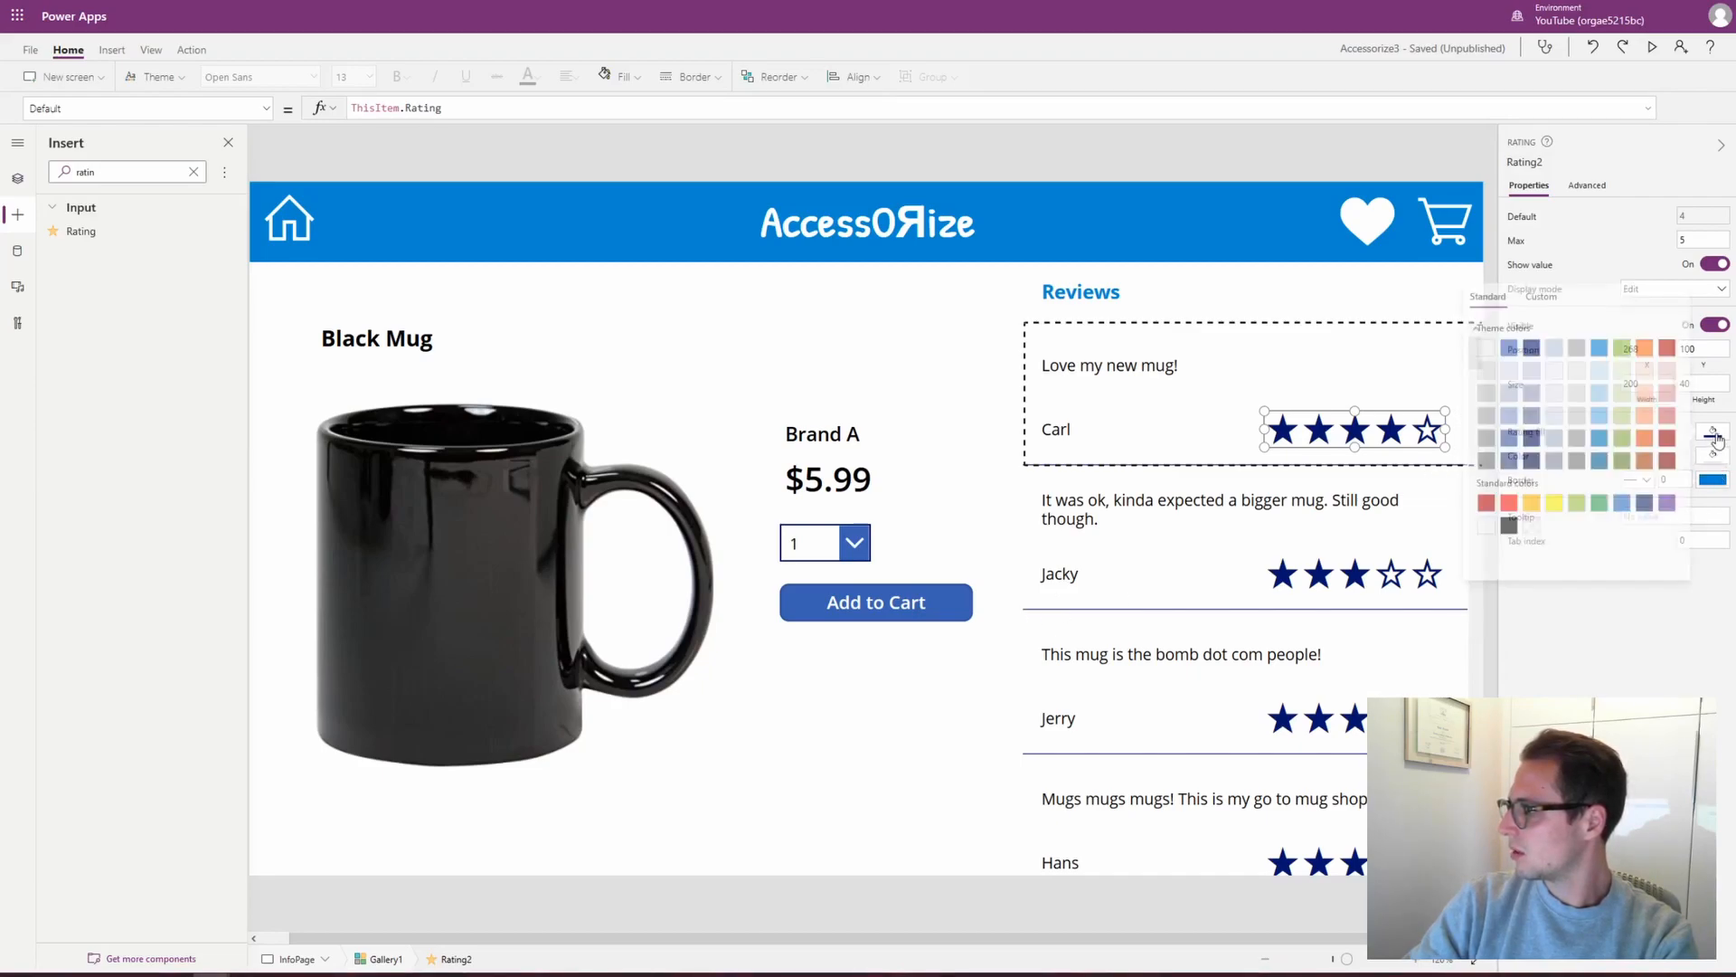
pyautogui.click(1597, 349)
pyautogui.click(1593, 724)
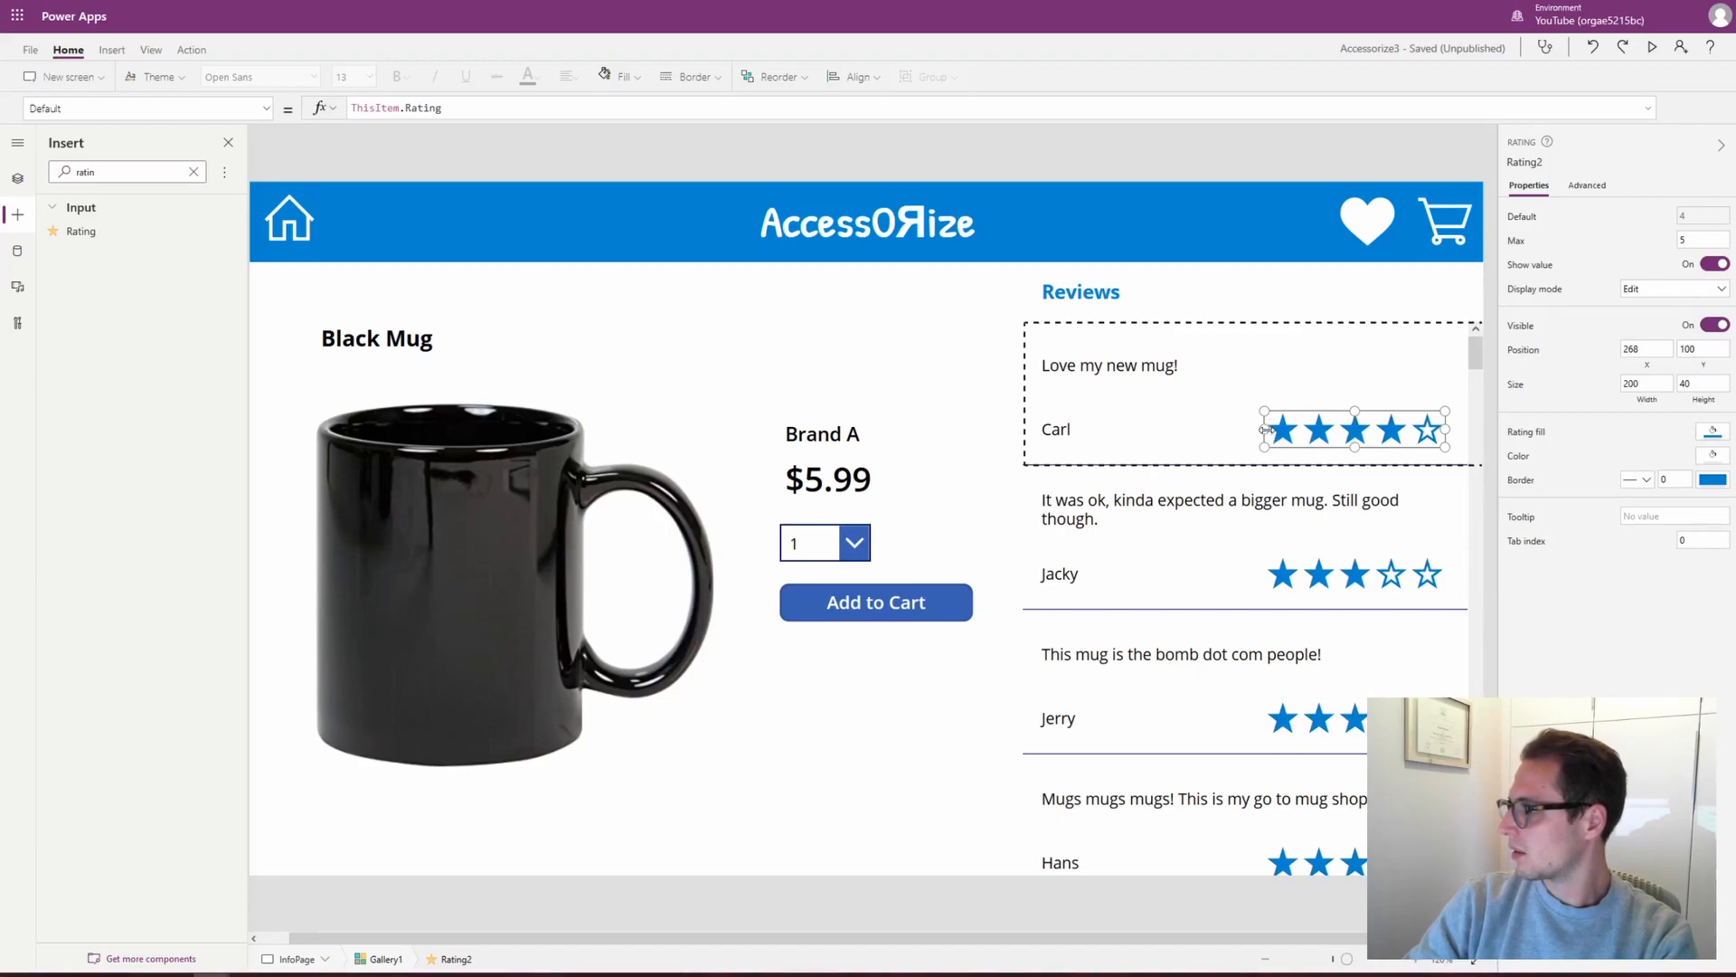
pyautogui.moveTo(1300, 426); pyautogui.dragTo(1311, 429)
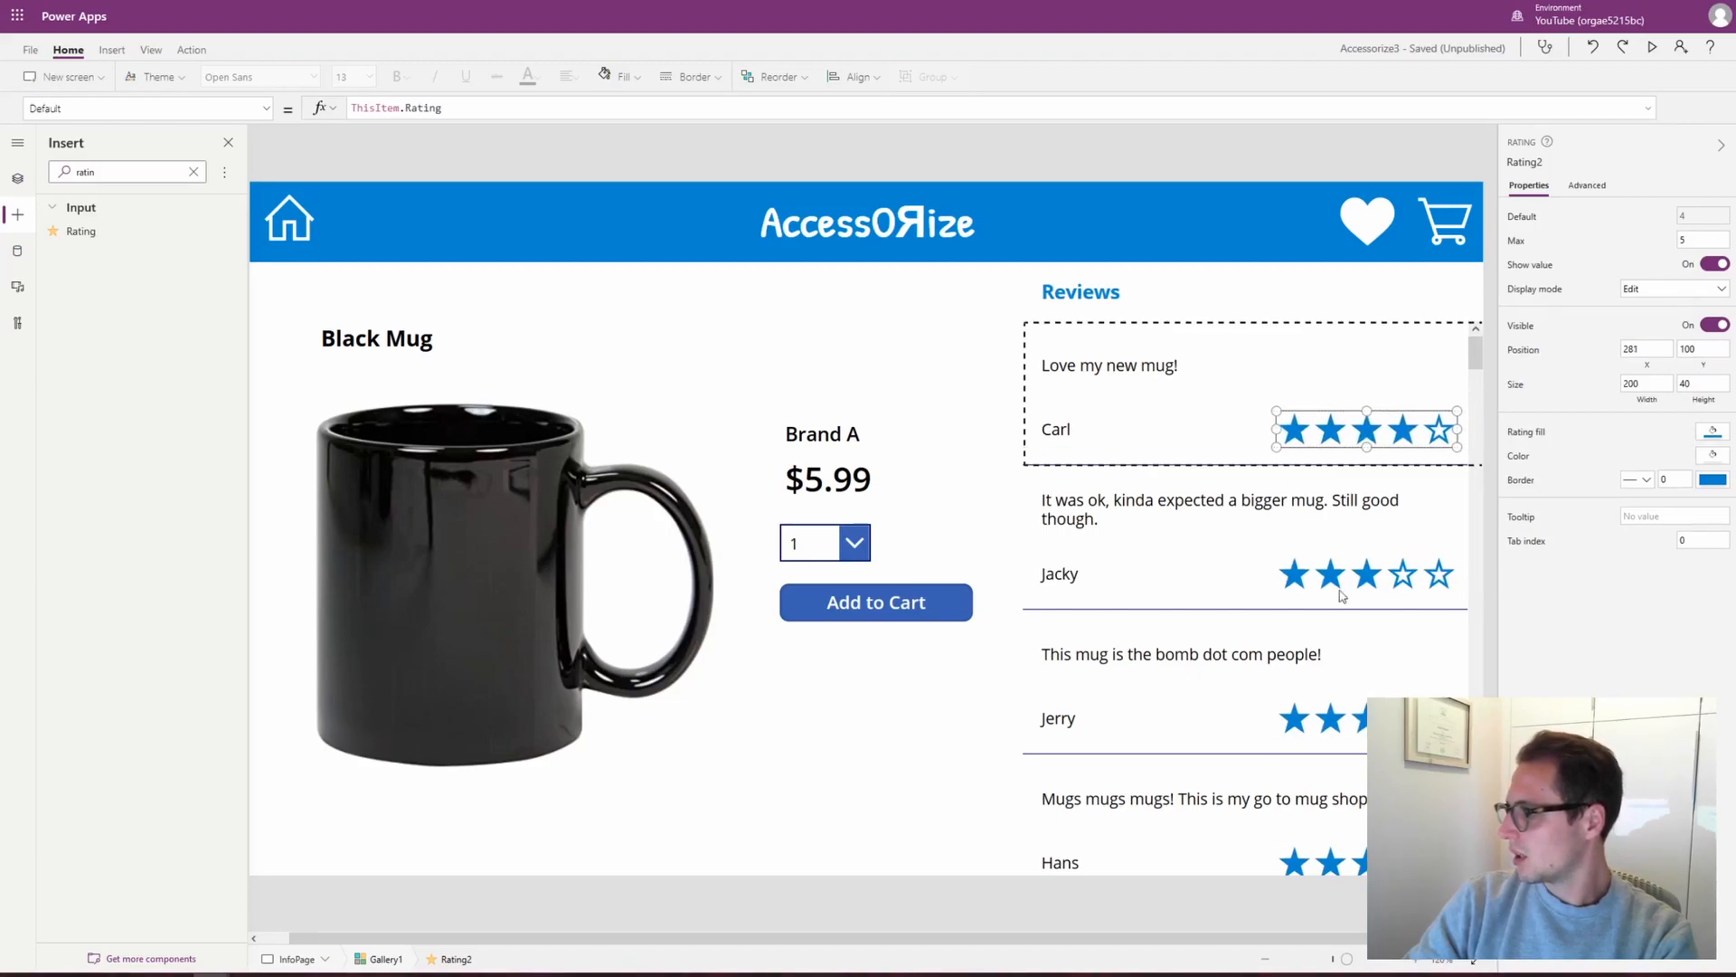
# Preview the app and look through the reviews gallery to check which products' reviews it lists
pyautogui.click(1466, 360)
pyautogui.click(1652, 50)
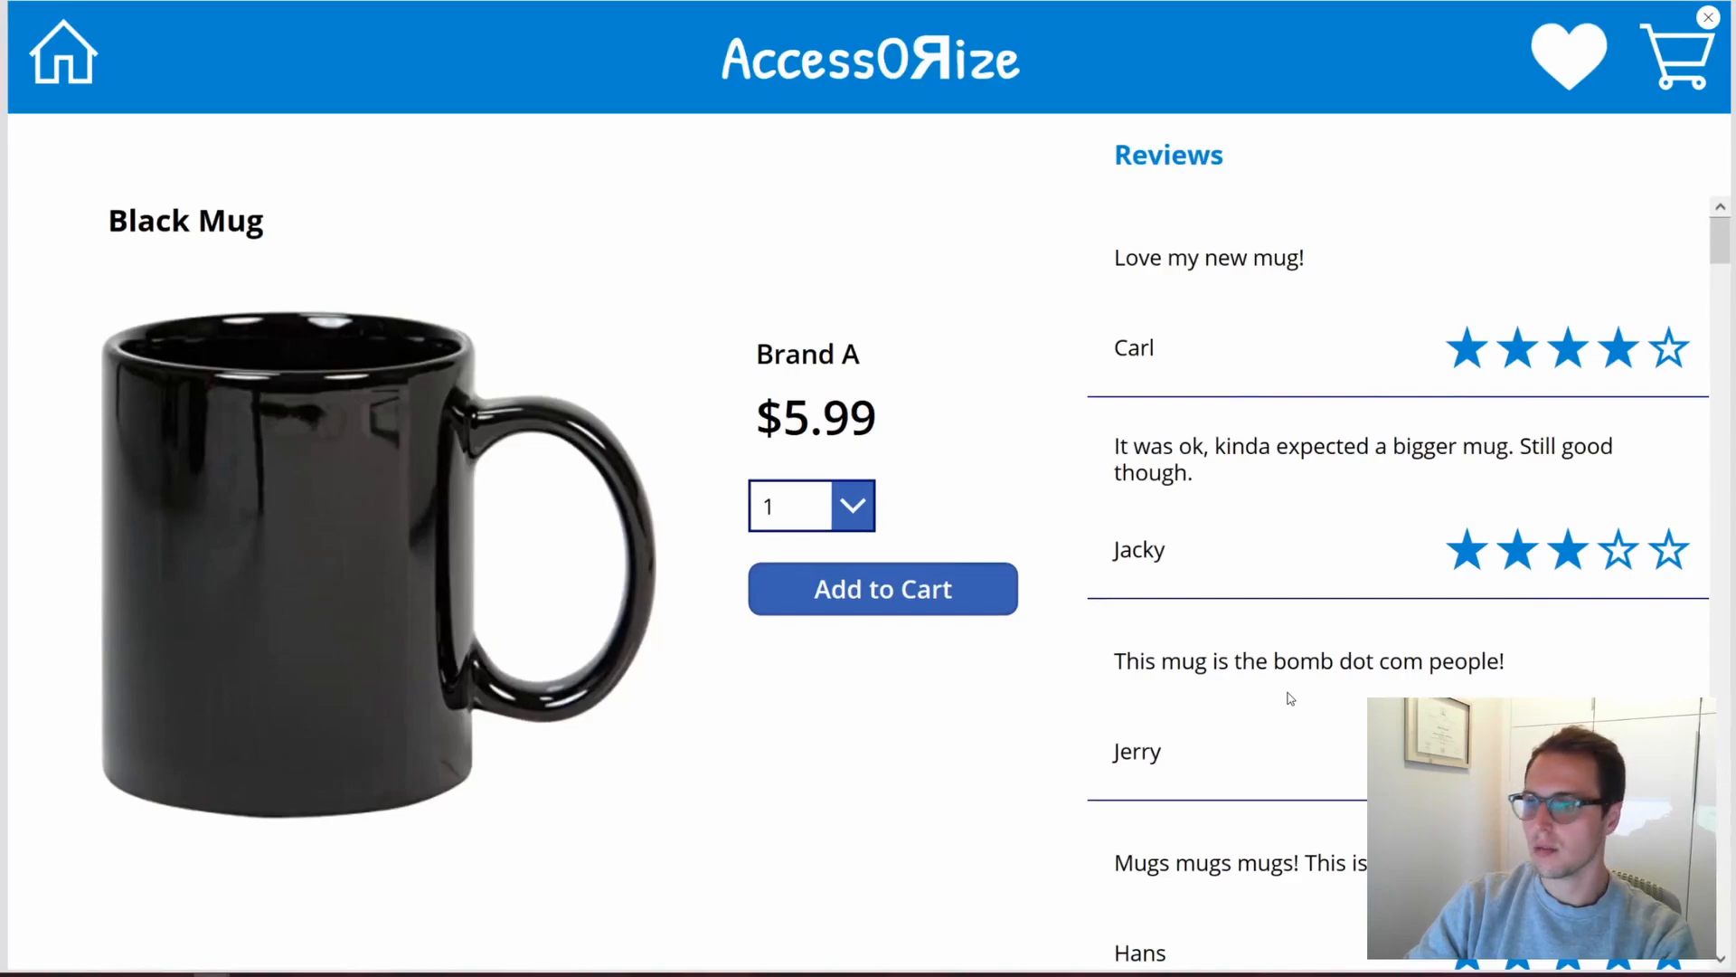
pyautogui.scroll(-3, 1311, 687)
pyautogui.scroll(-5, 1310, 669)
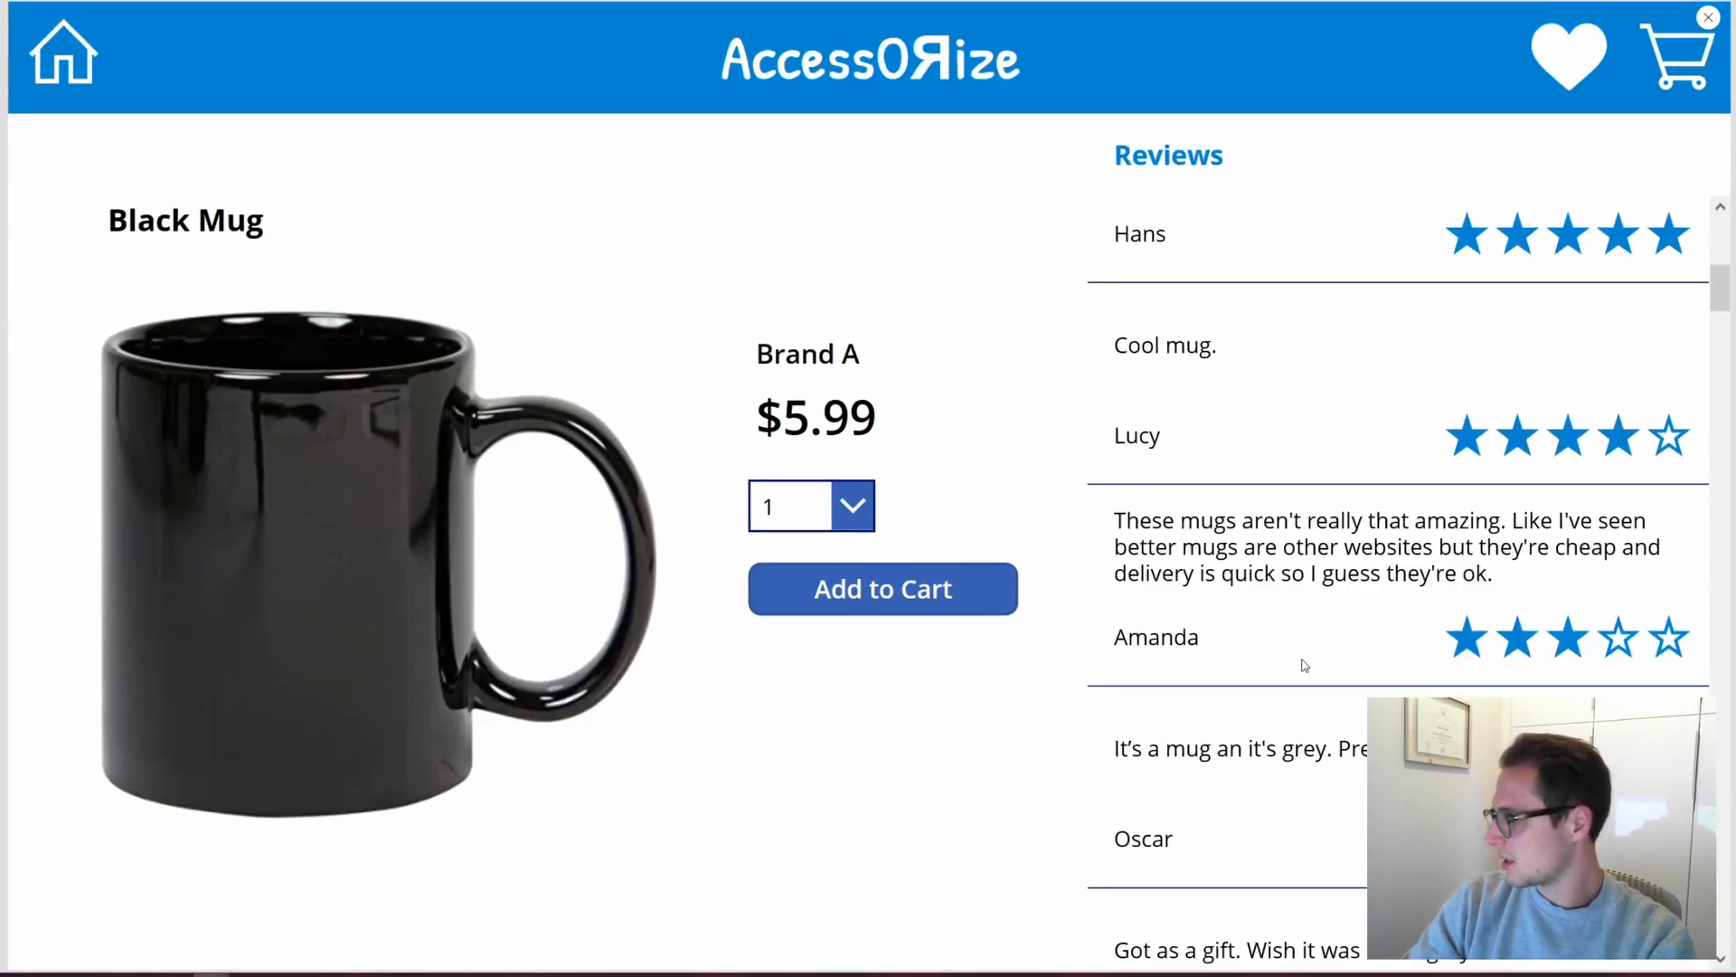
pyautogui.scroll(-10, 1321, 610)
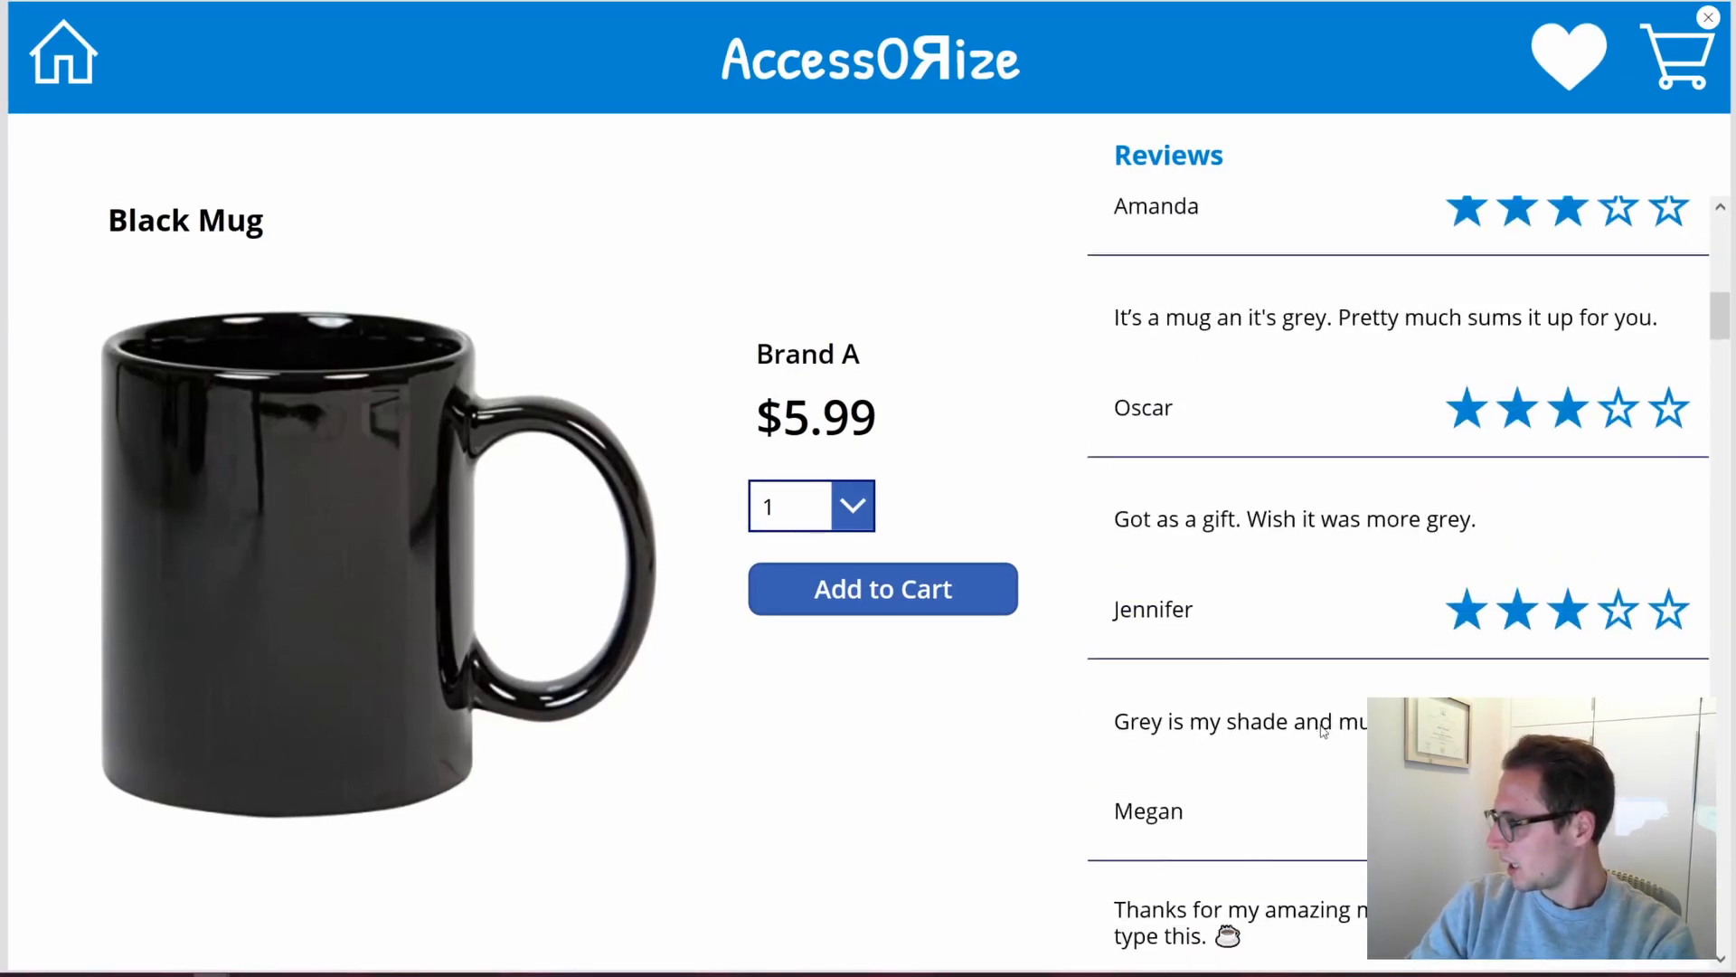
pyautogui.scroll(-8, 1338, 567)
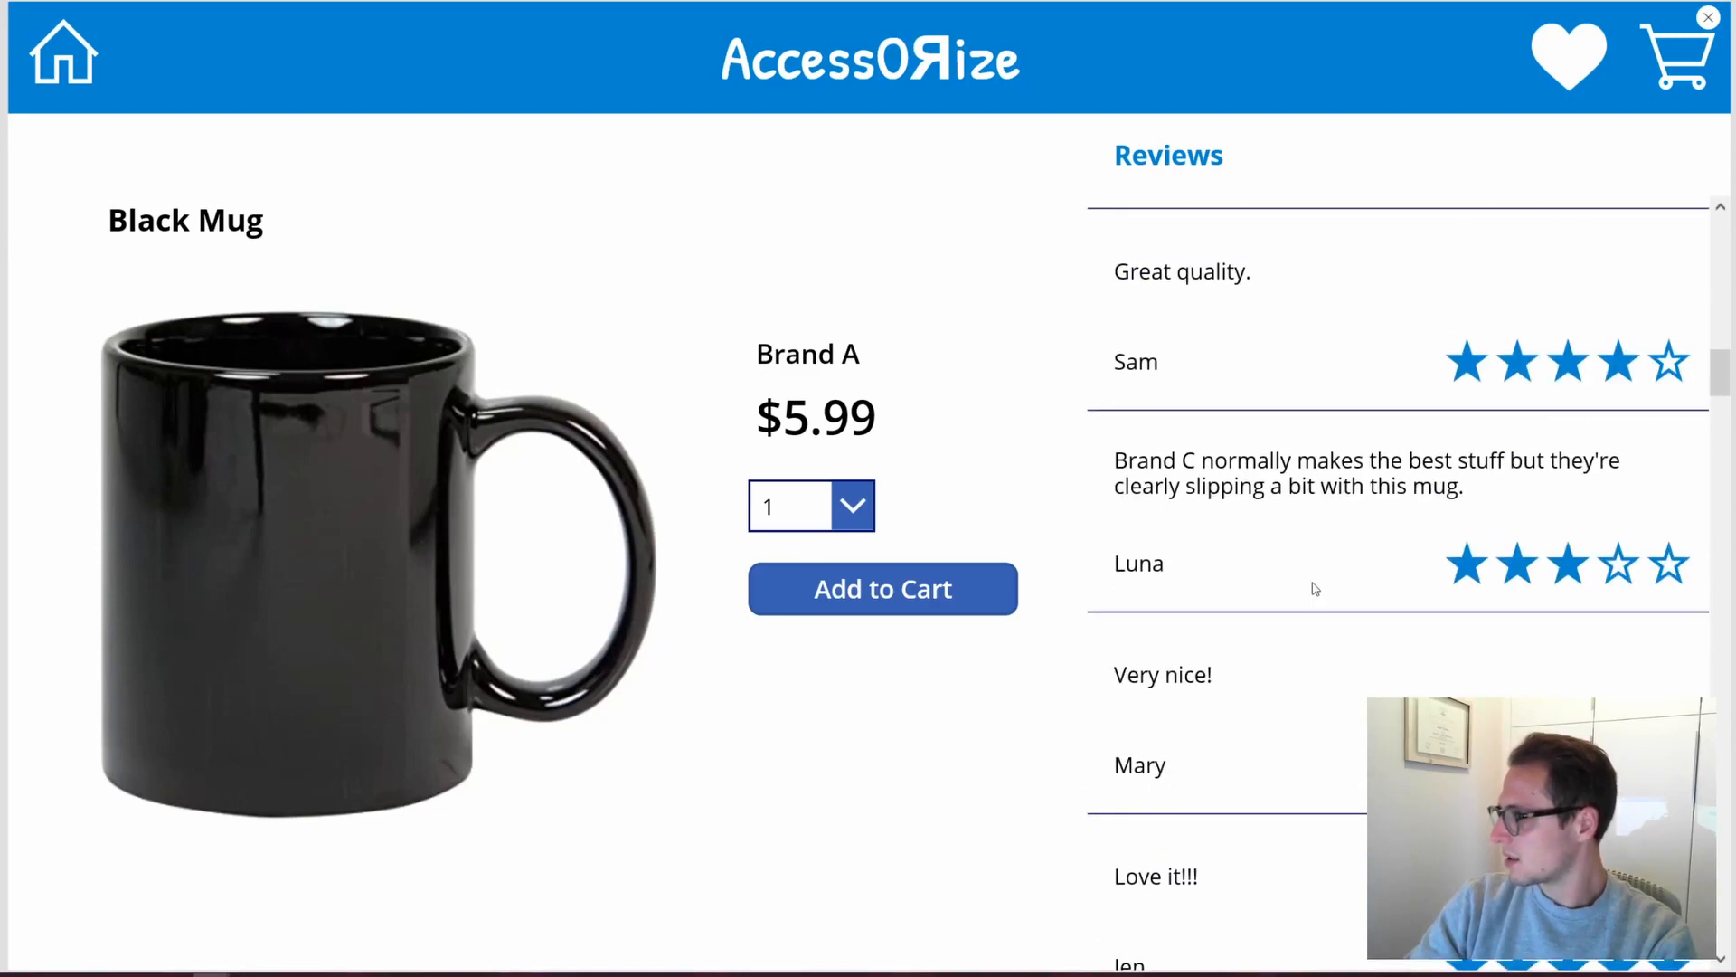
pyautogui.scroll(-1, 1319, 577)
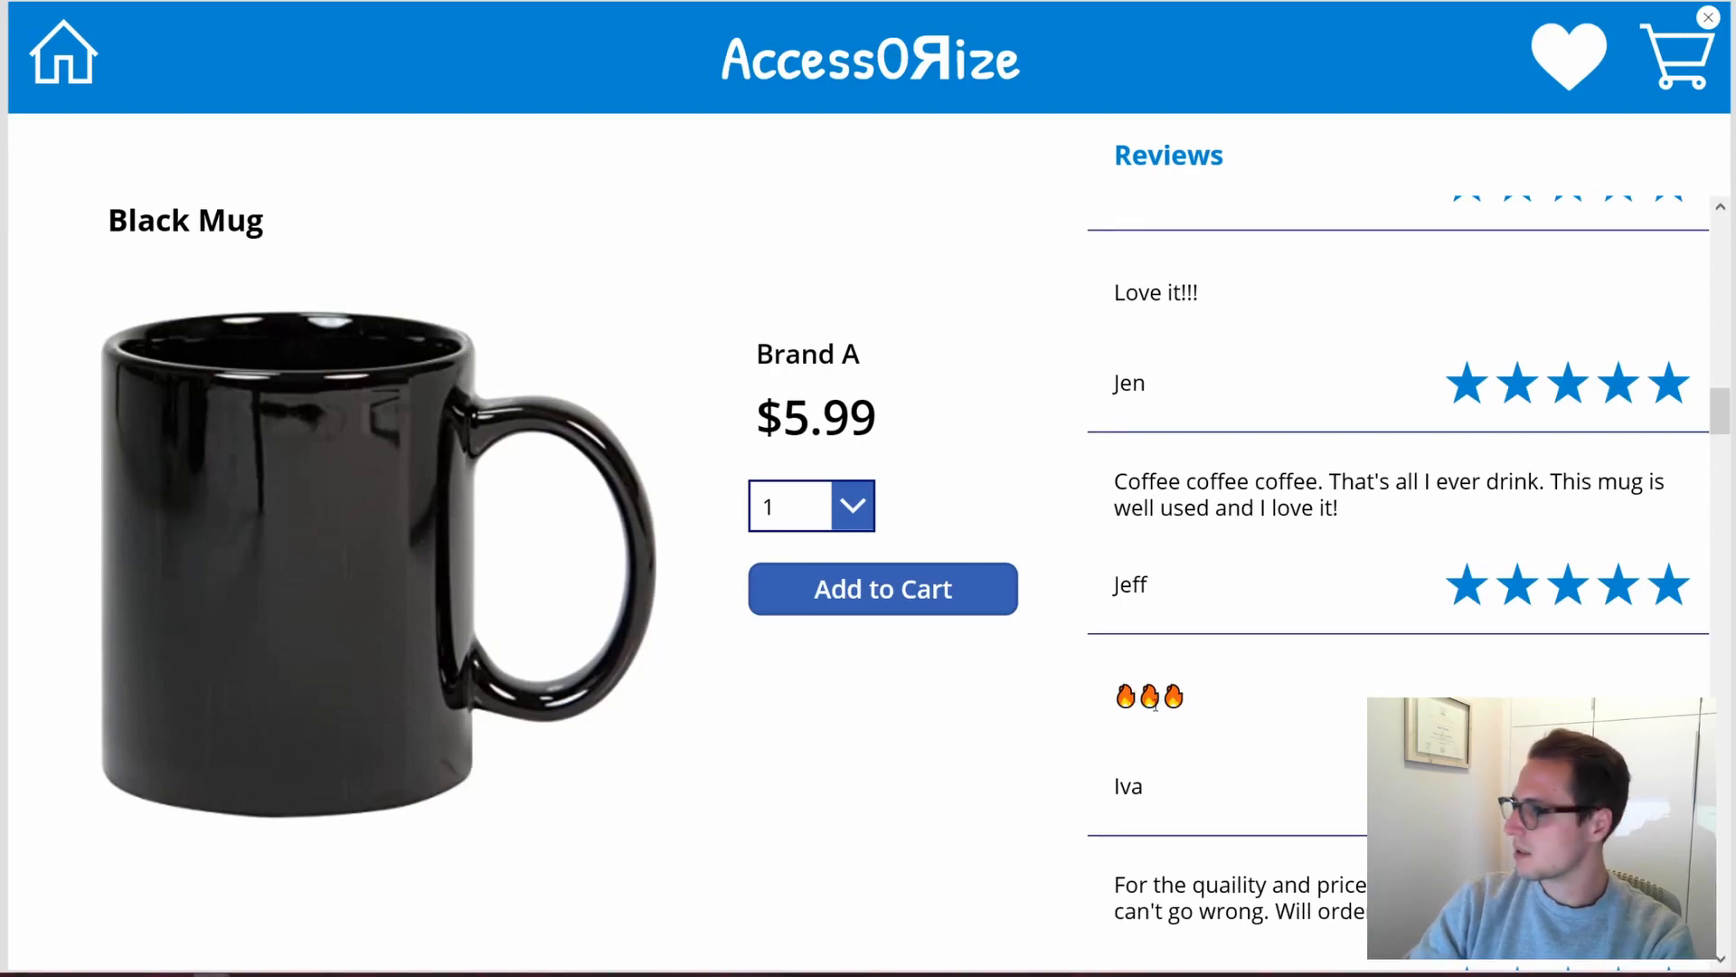
pyautogui.scroll(-10, 1178, 708)
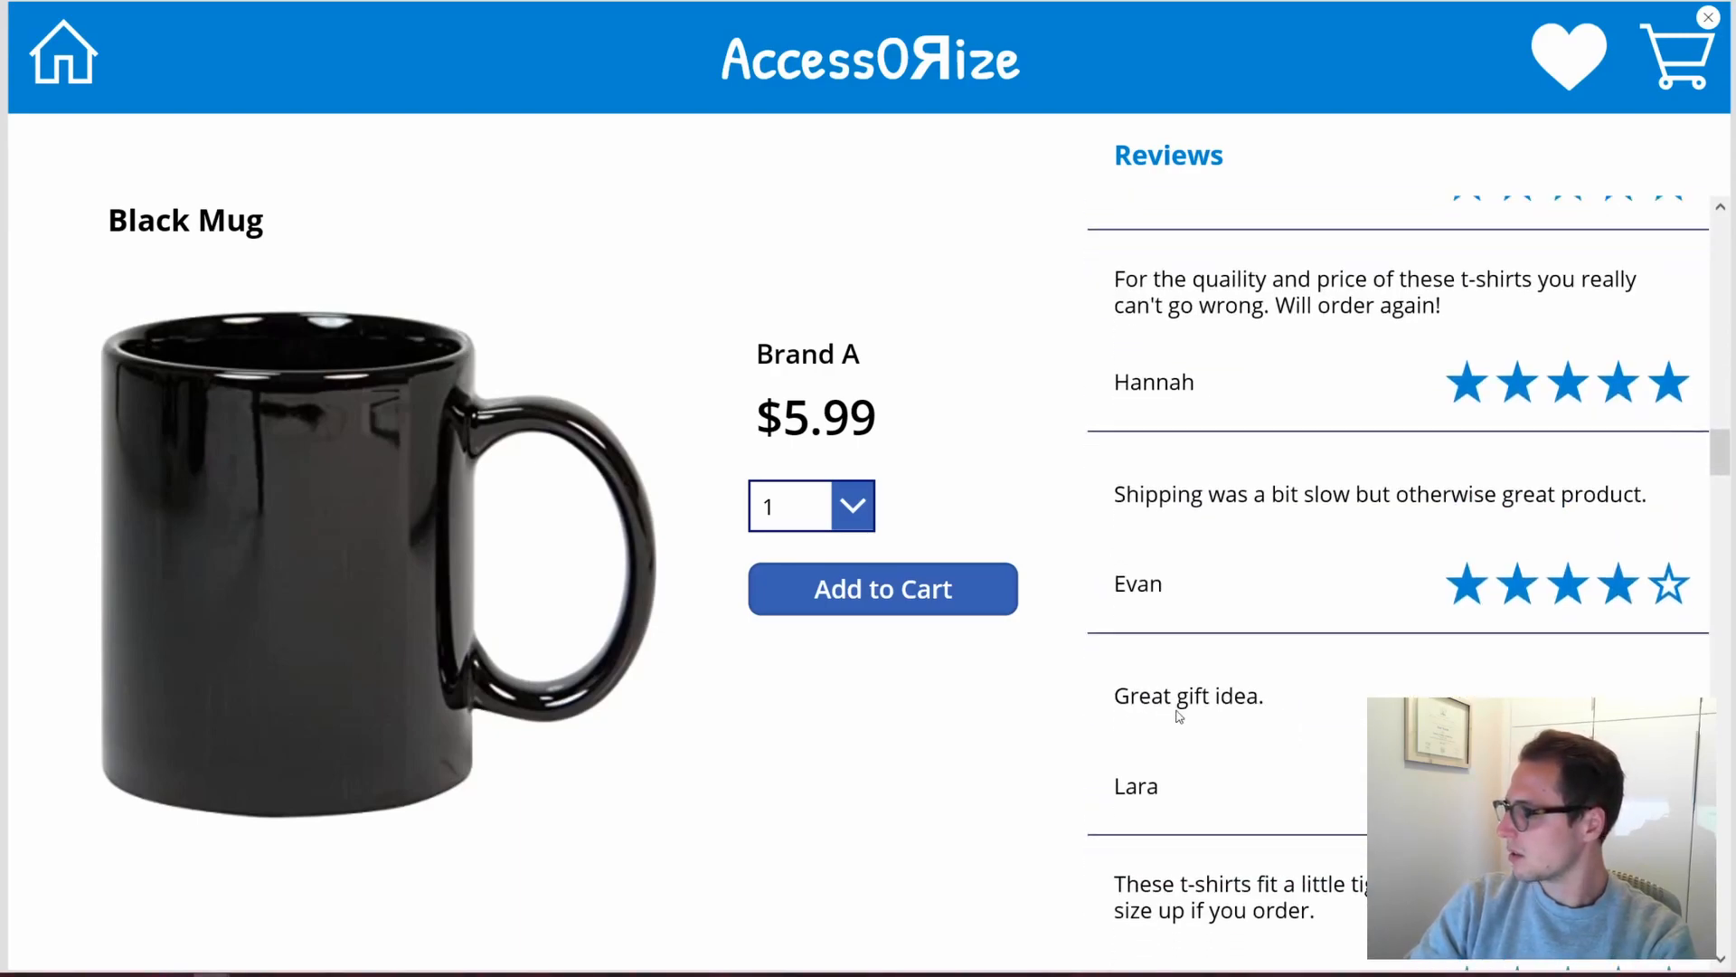
pyautogui.scroll(-10, 1177, 710)
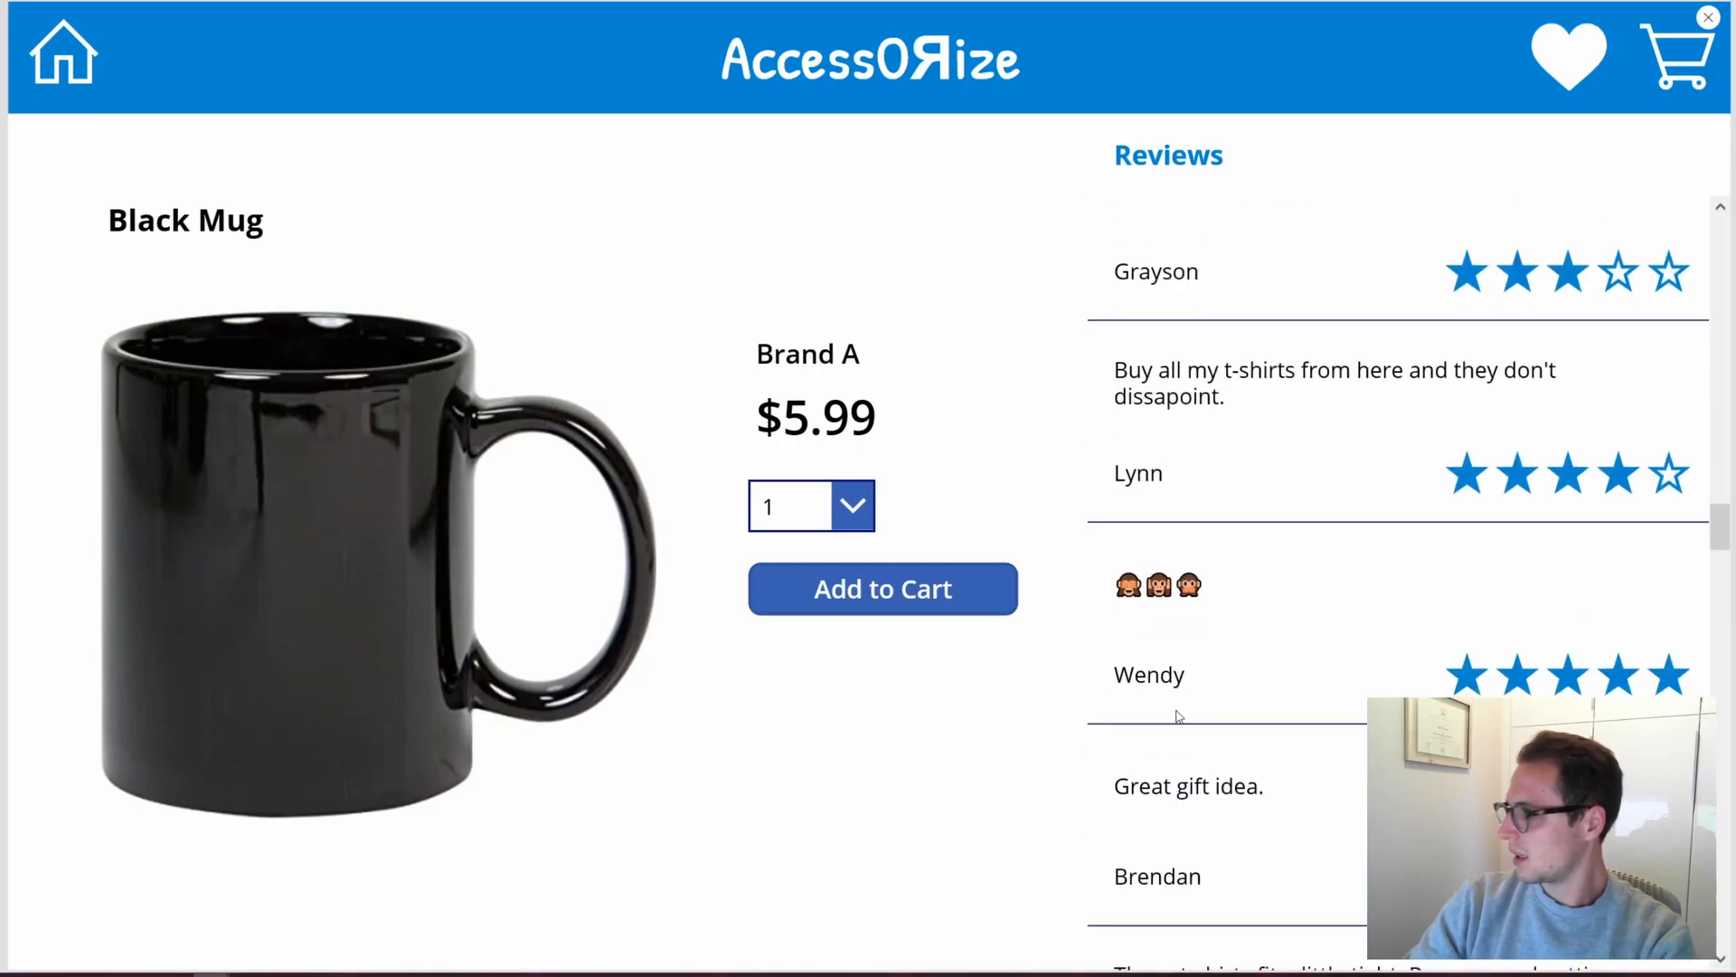
# Look through the remaining reviews in the previewed gallery down to the last ones, and close the preview
pyautogui.scroll(-10, 1177, 716)
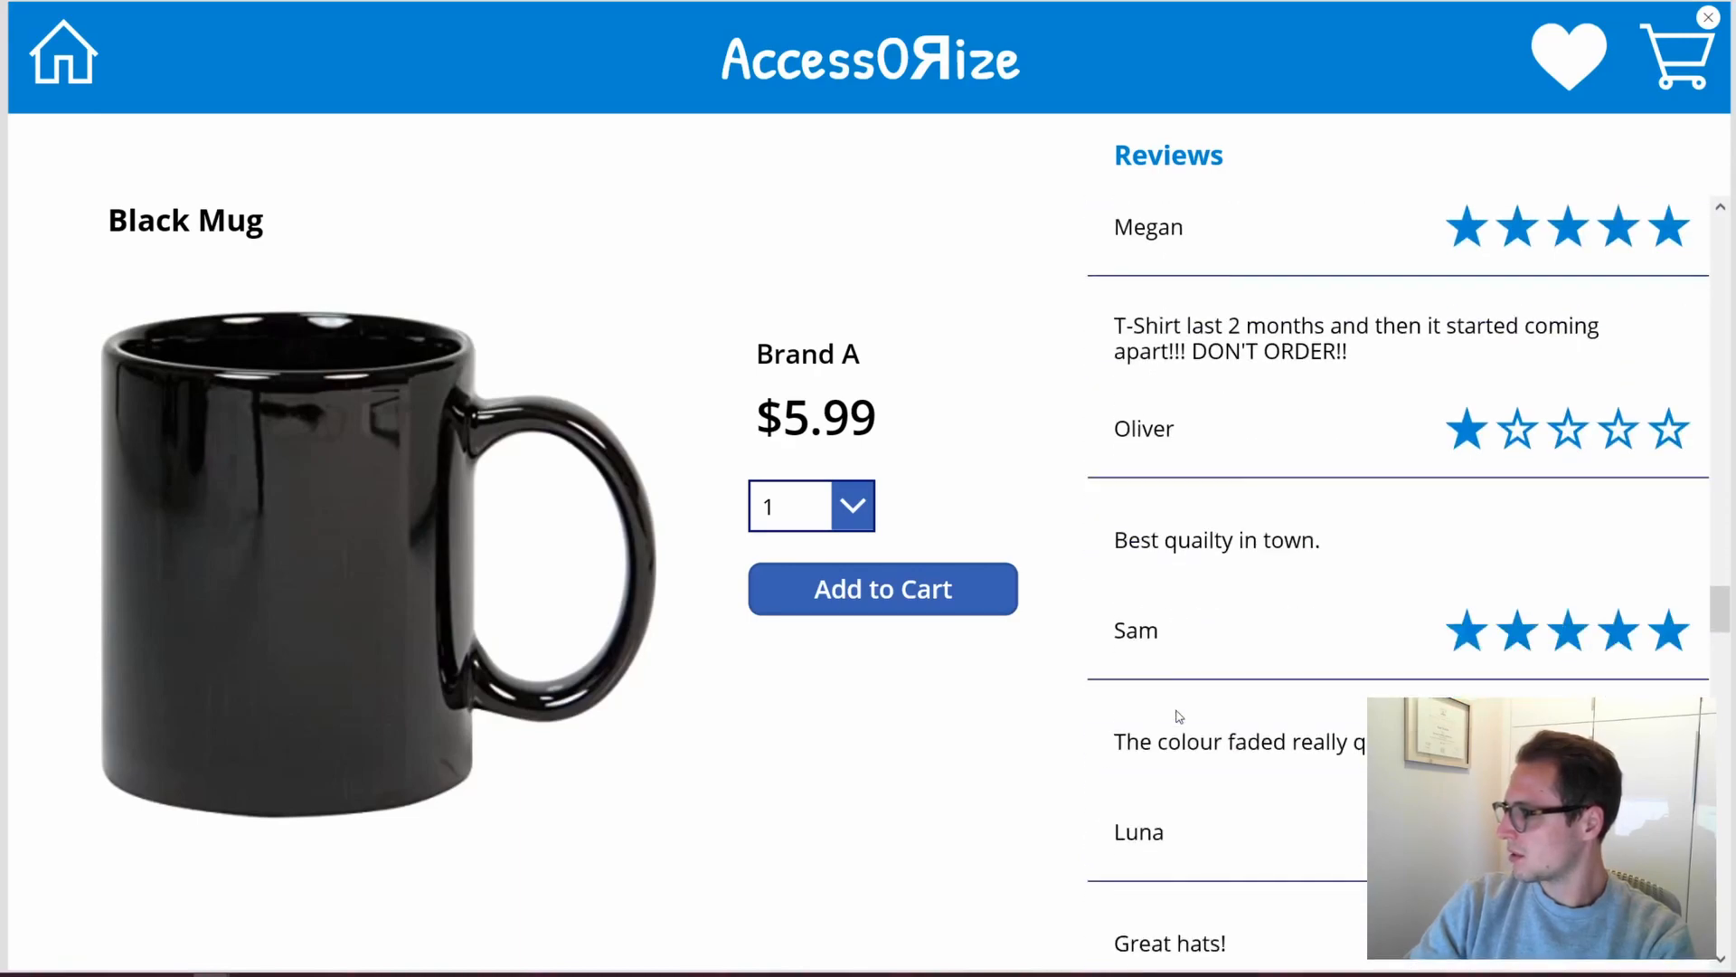
pyautogui.scroll(-10, 1179, 717)
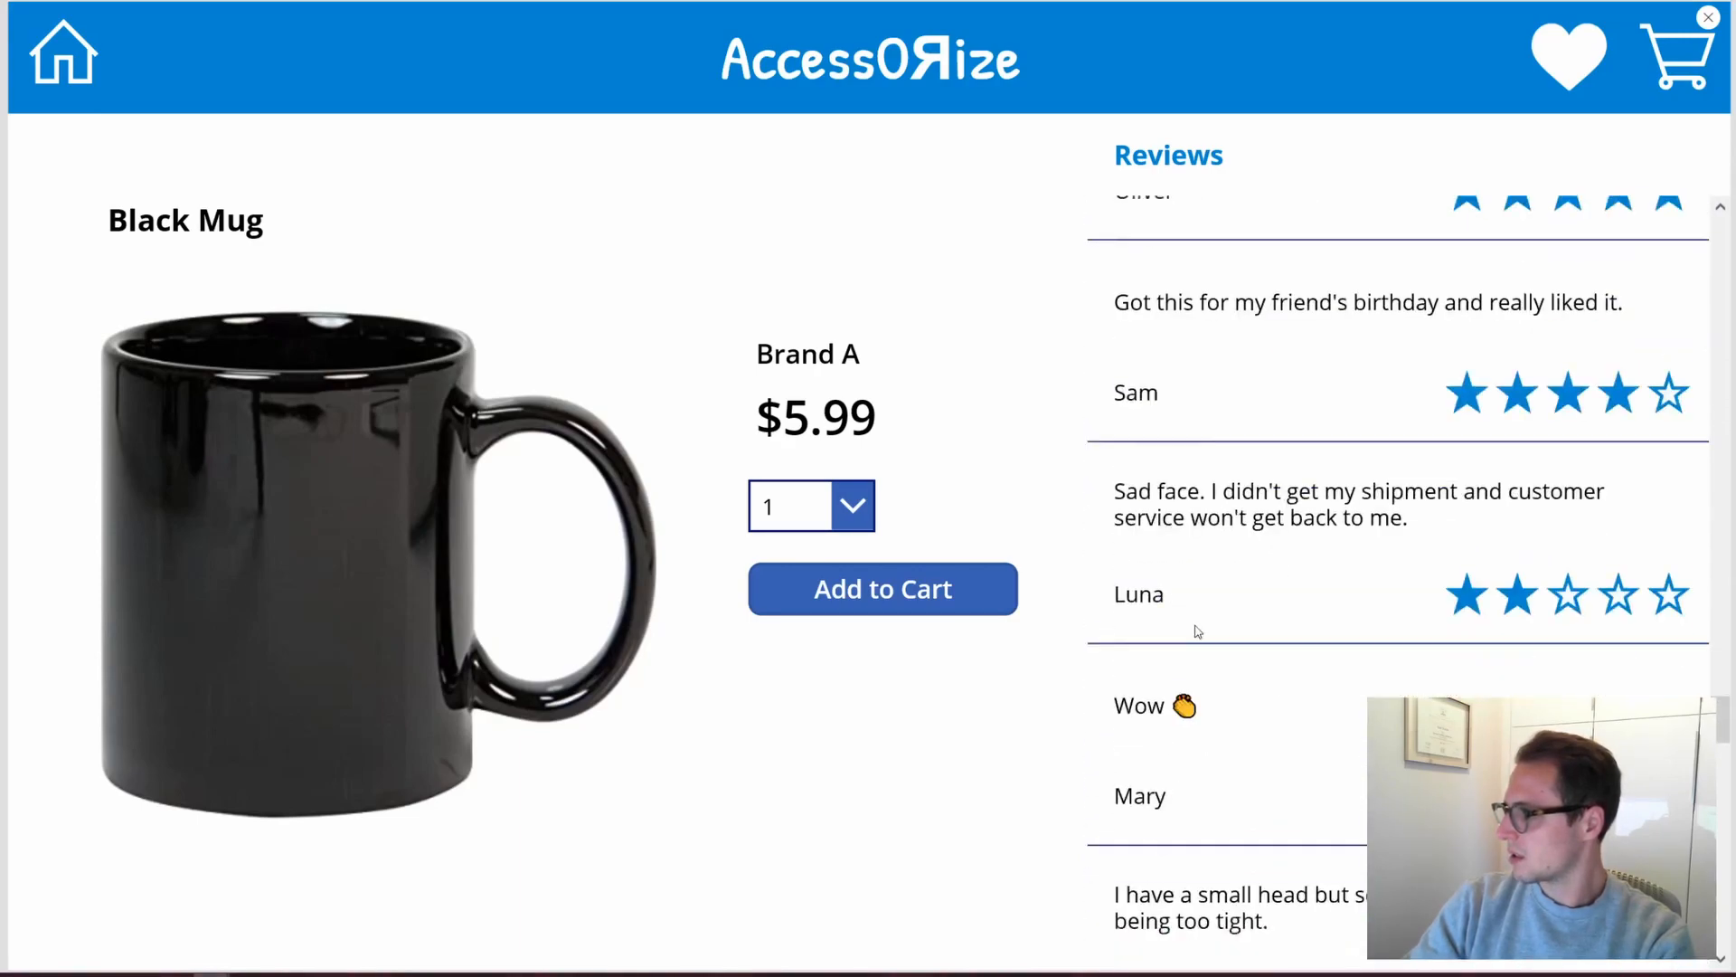
pyautogui.scroll(-10, 1204, 532)
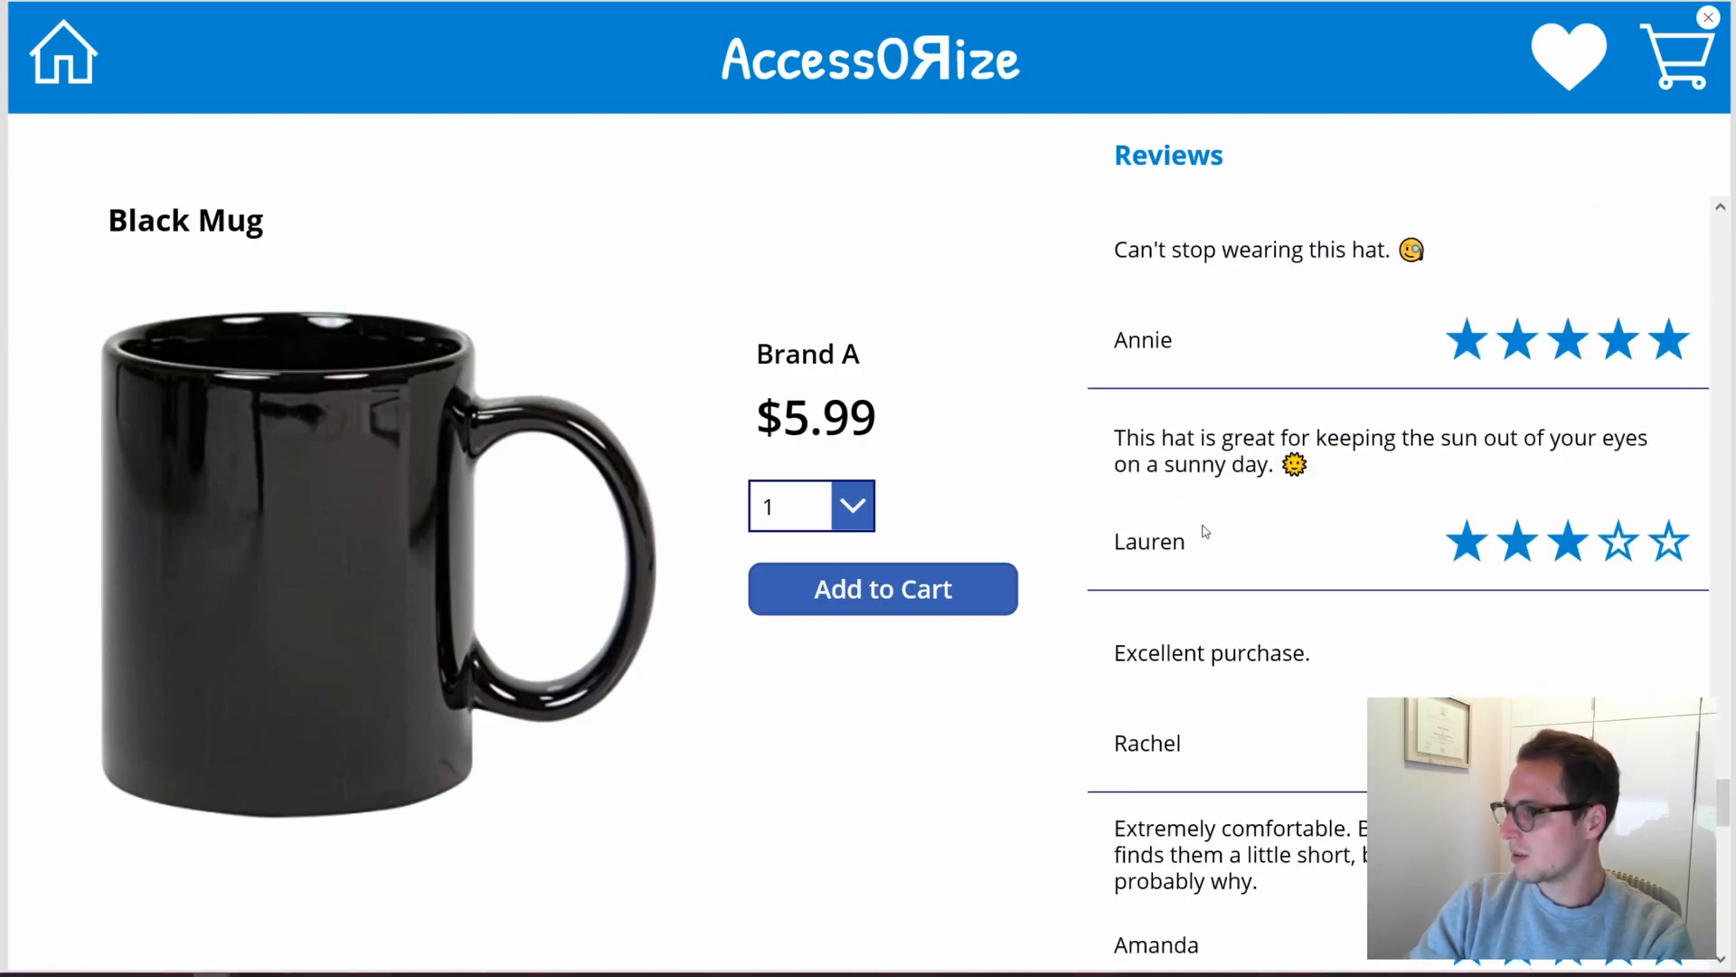
pyautogui.scroll(-10, 1205, 532)
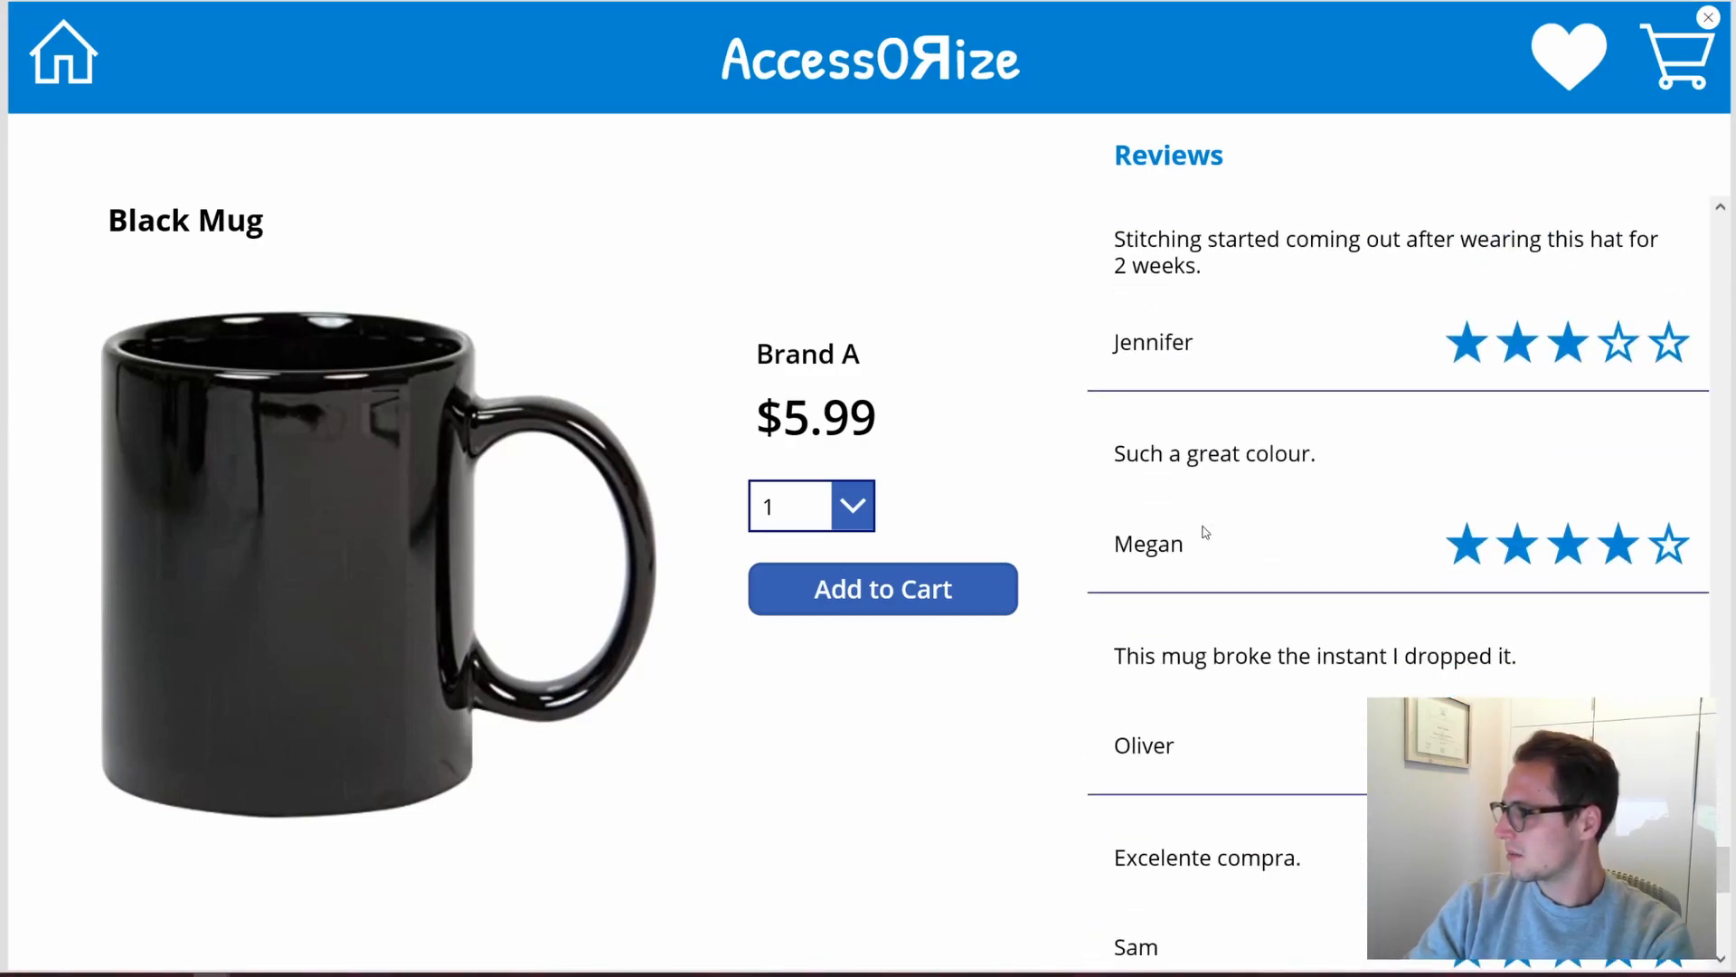
pyautogui.scroll(-3, 1200, 511)
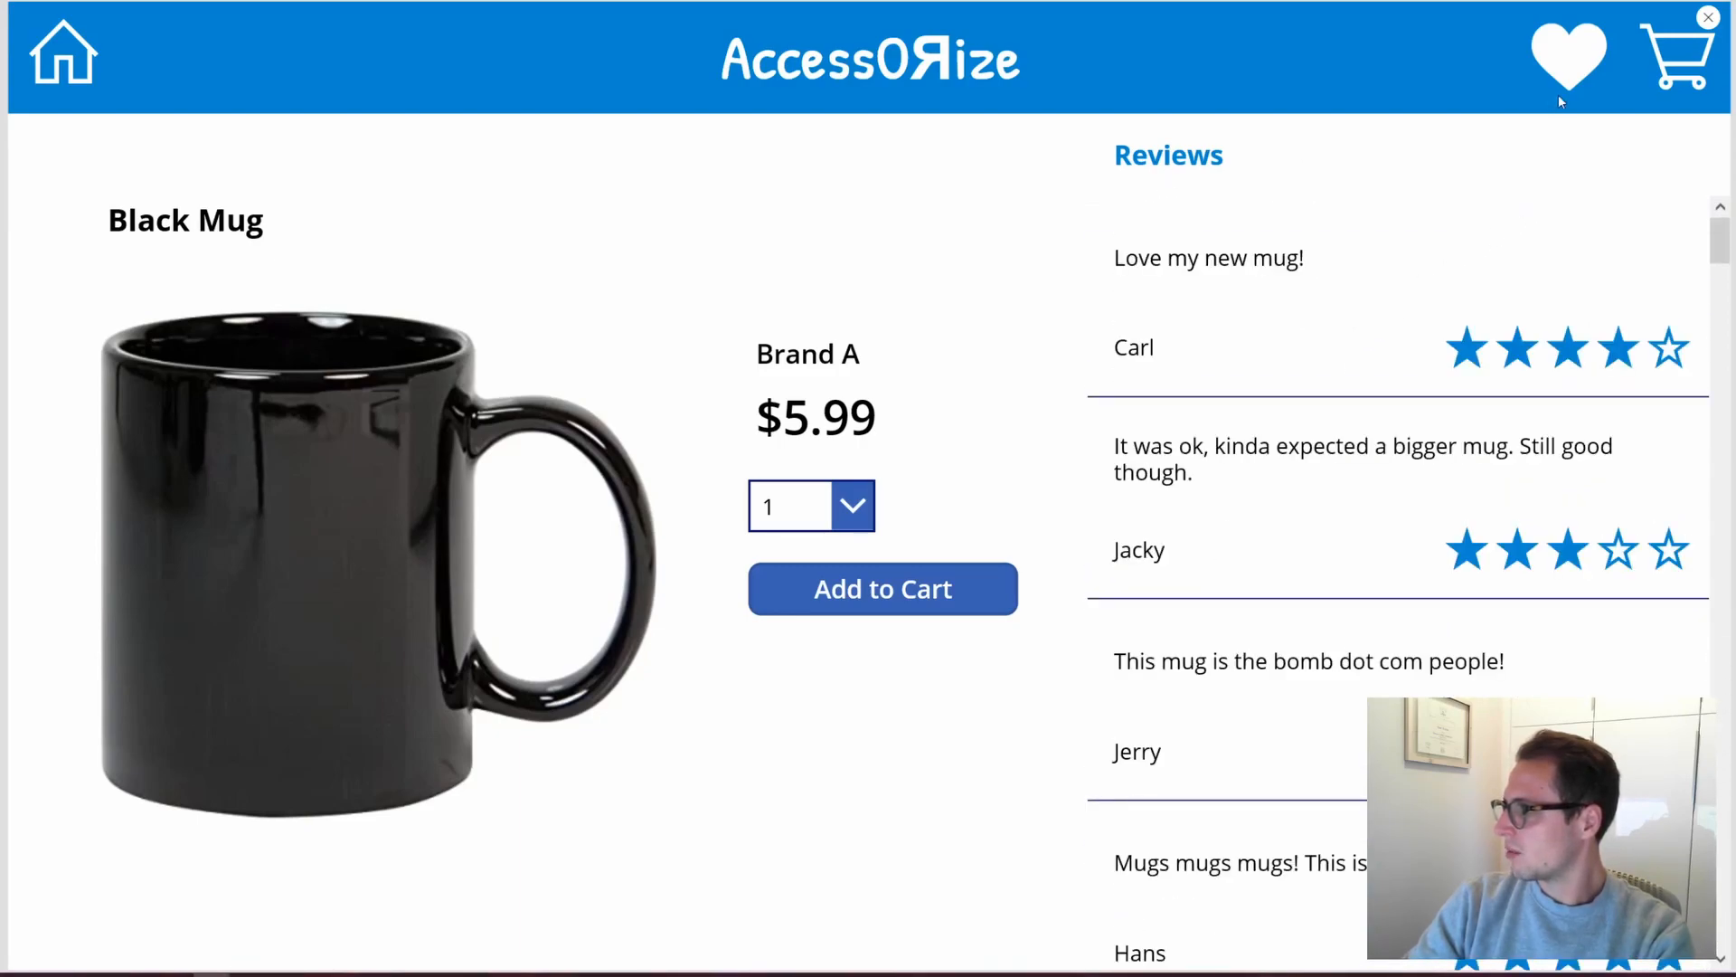
pyautogui.click(1708, 18)
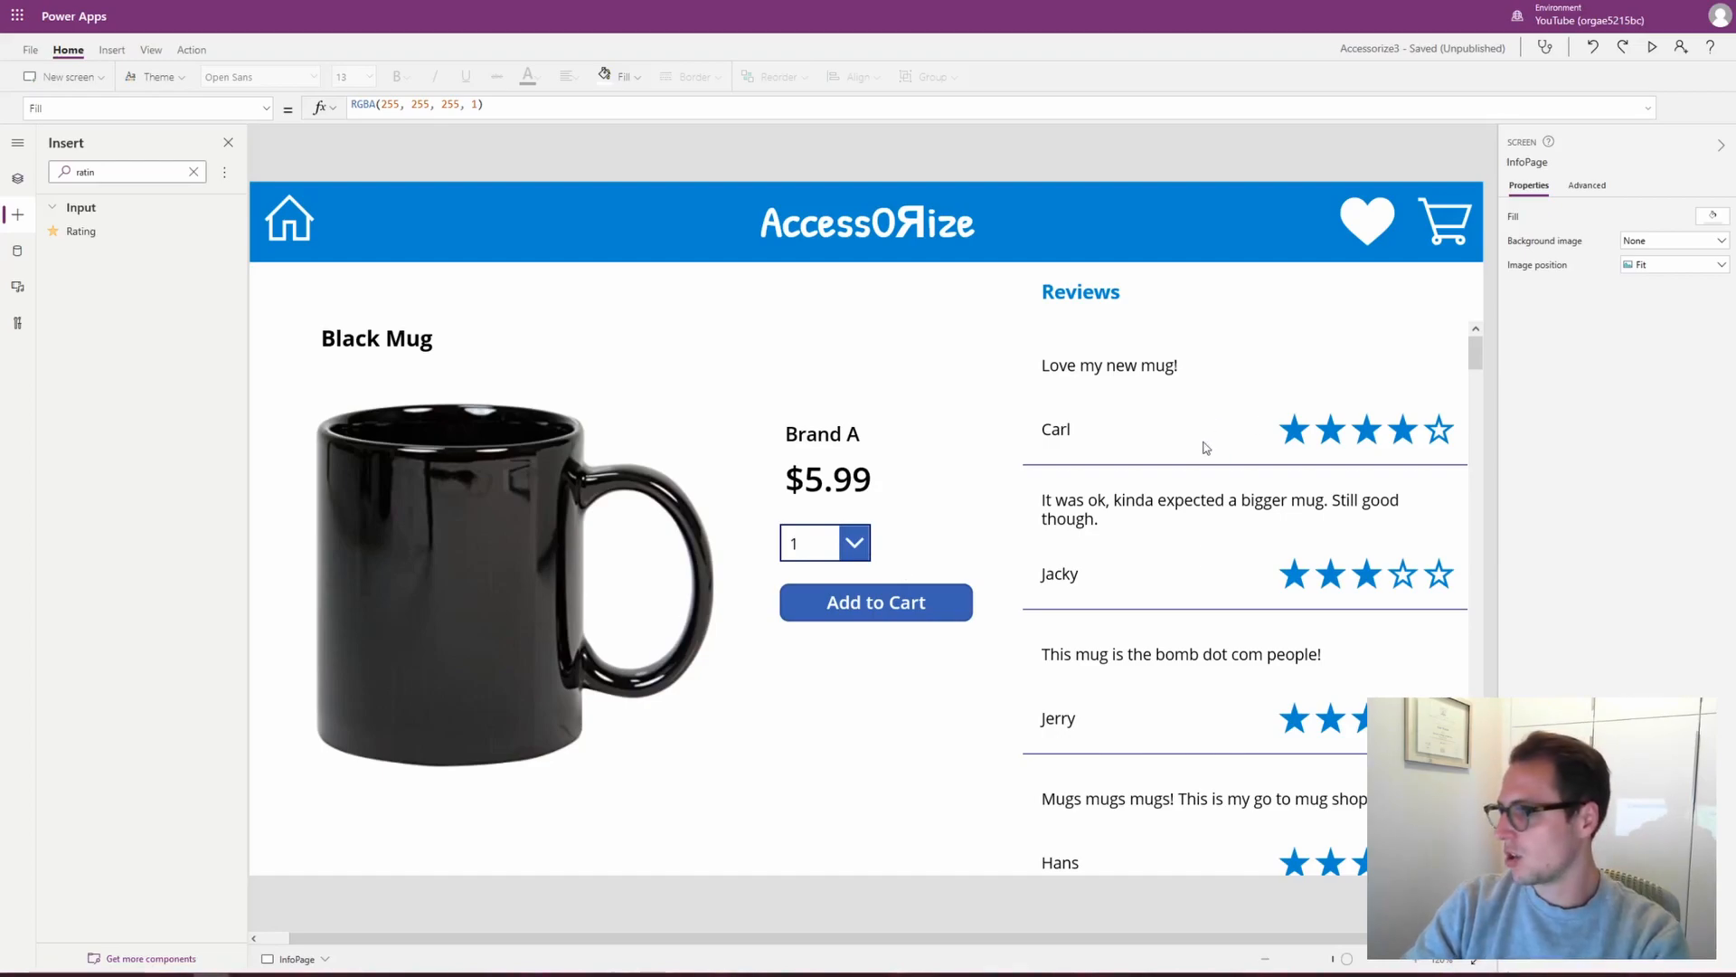
# Rename the reviews gallery on the InfoPage screen as ReviewsGallery
pyautogui.click(17, 178)
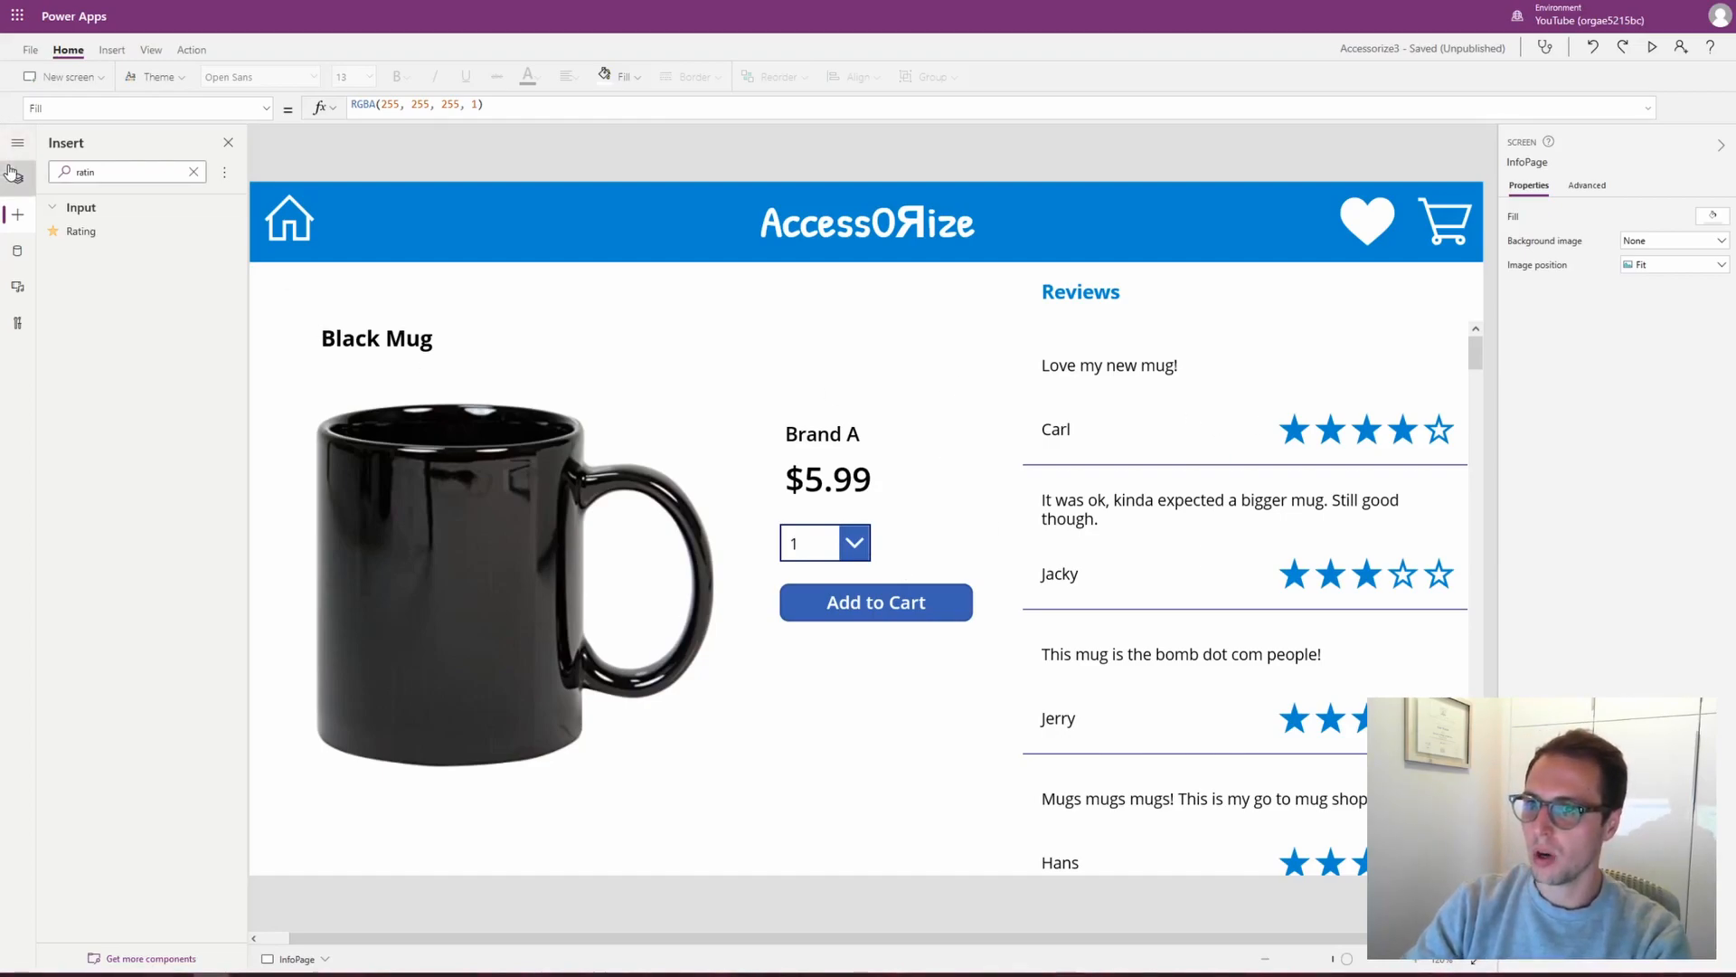
pyautogui.scroll(-5, 140, 674)
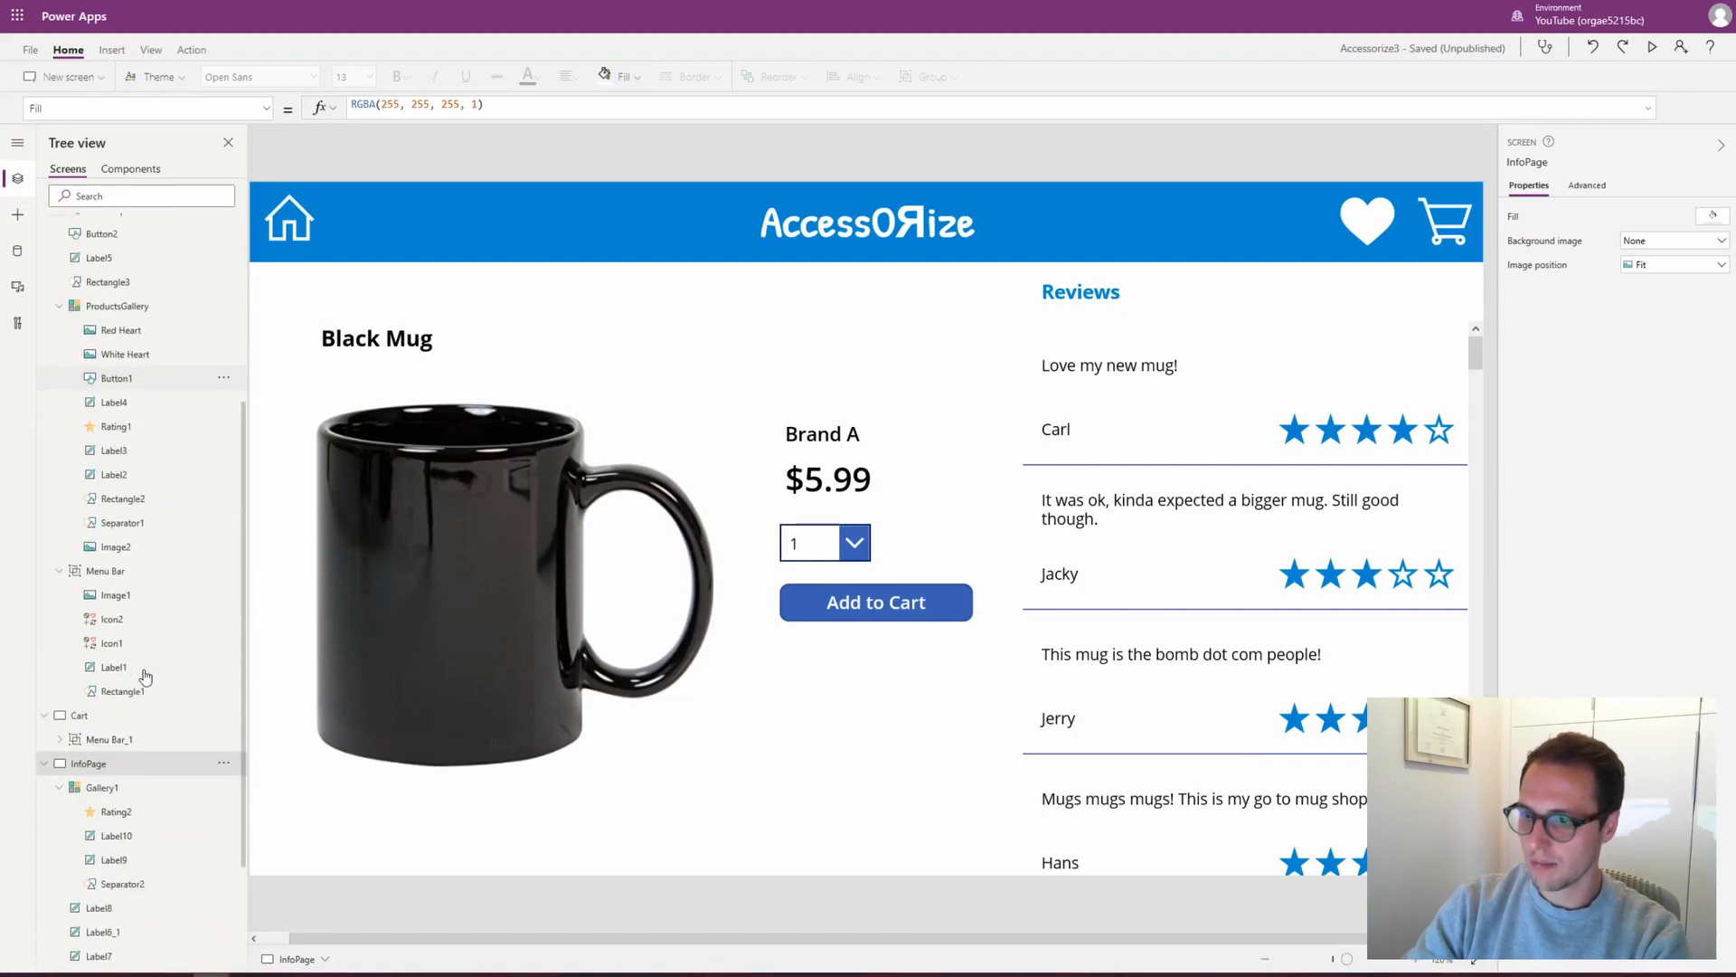
pyautogui.click(117, 619)
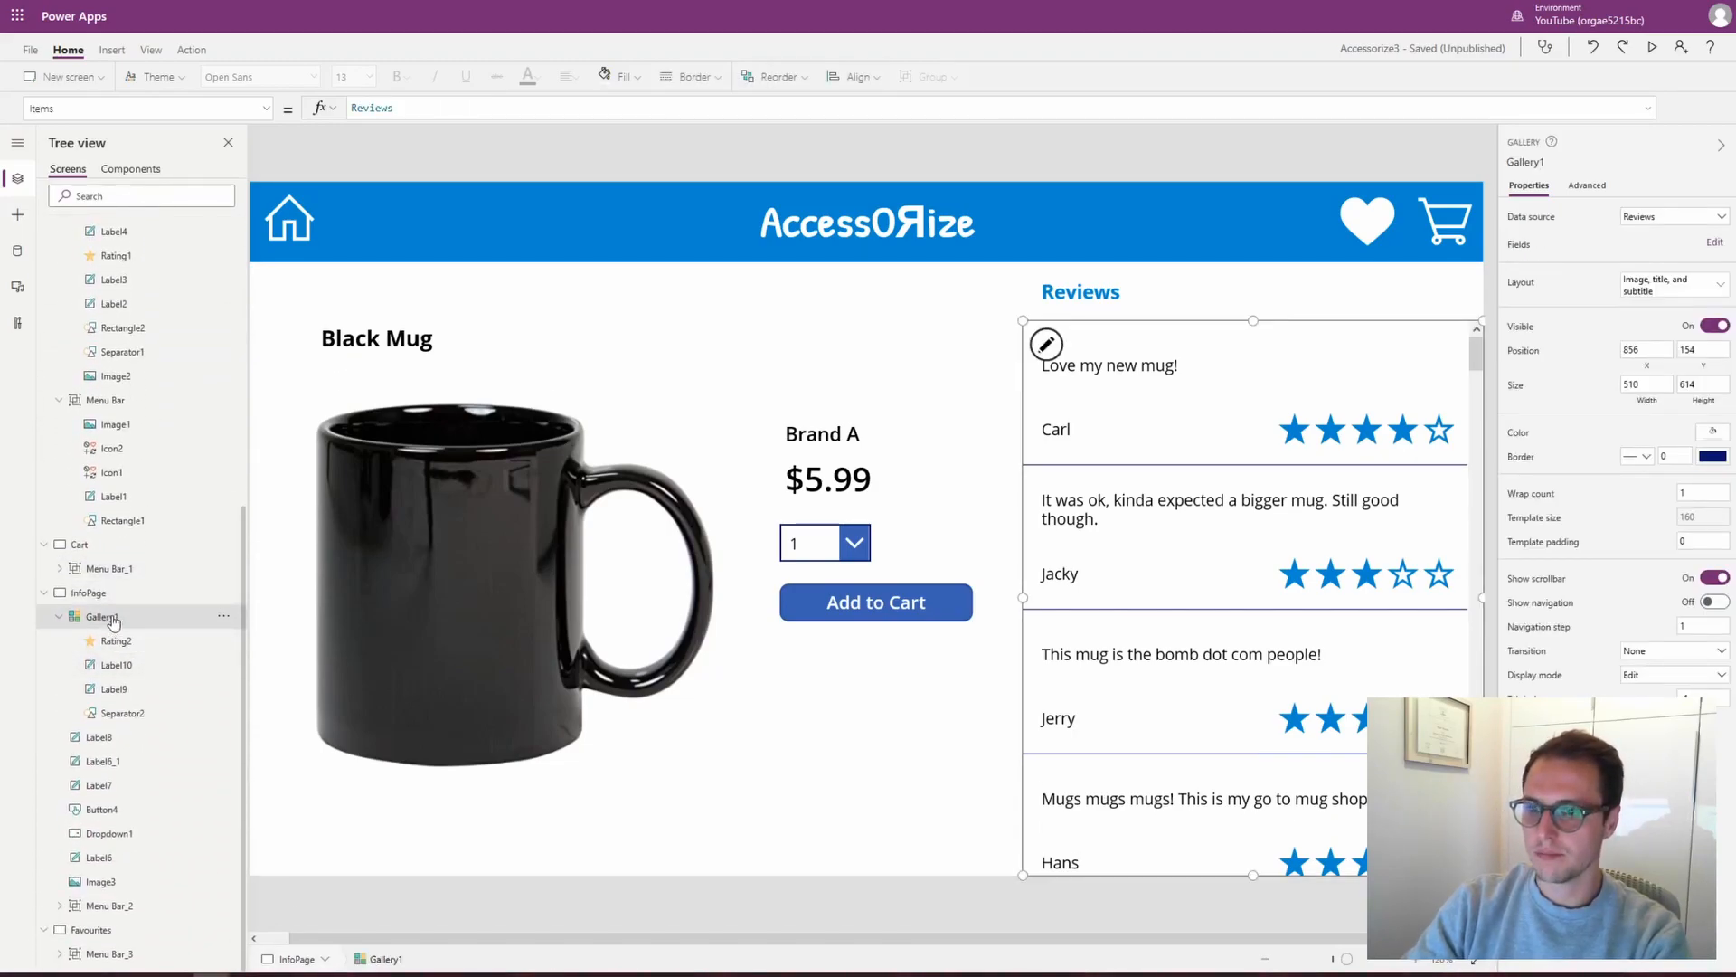
pyautogui.doubleClick(112, 619)
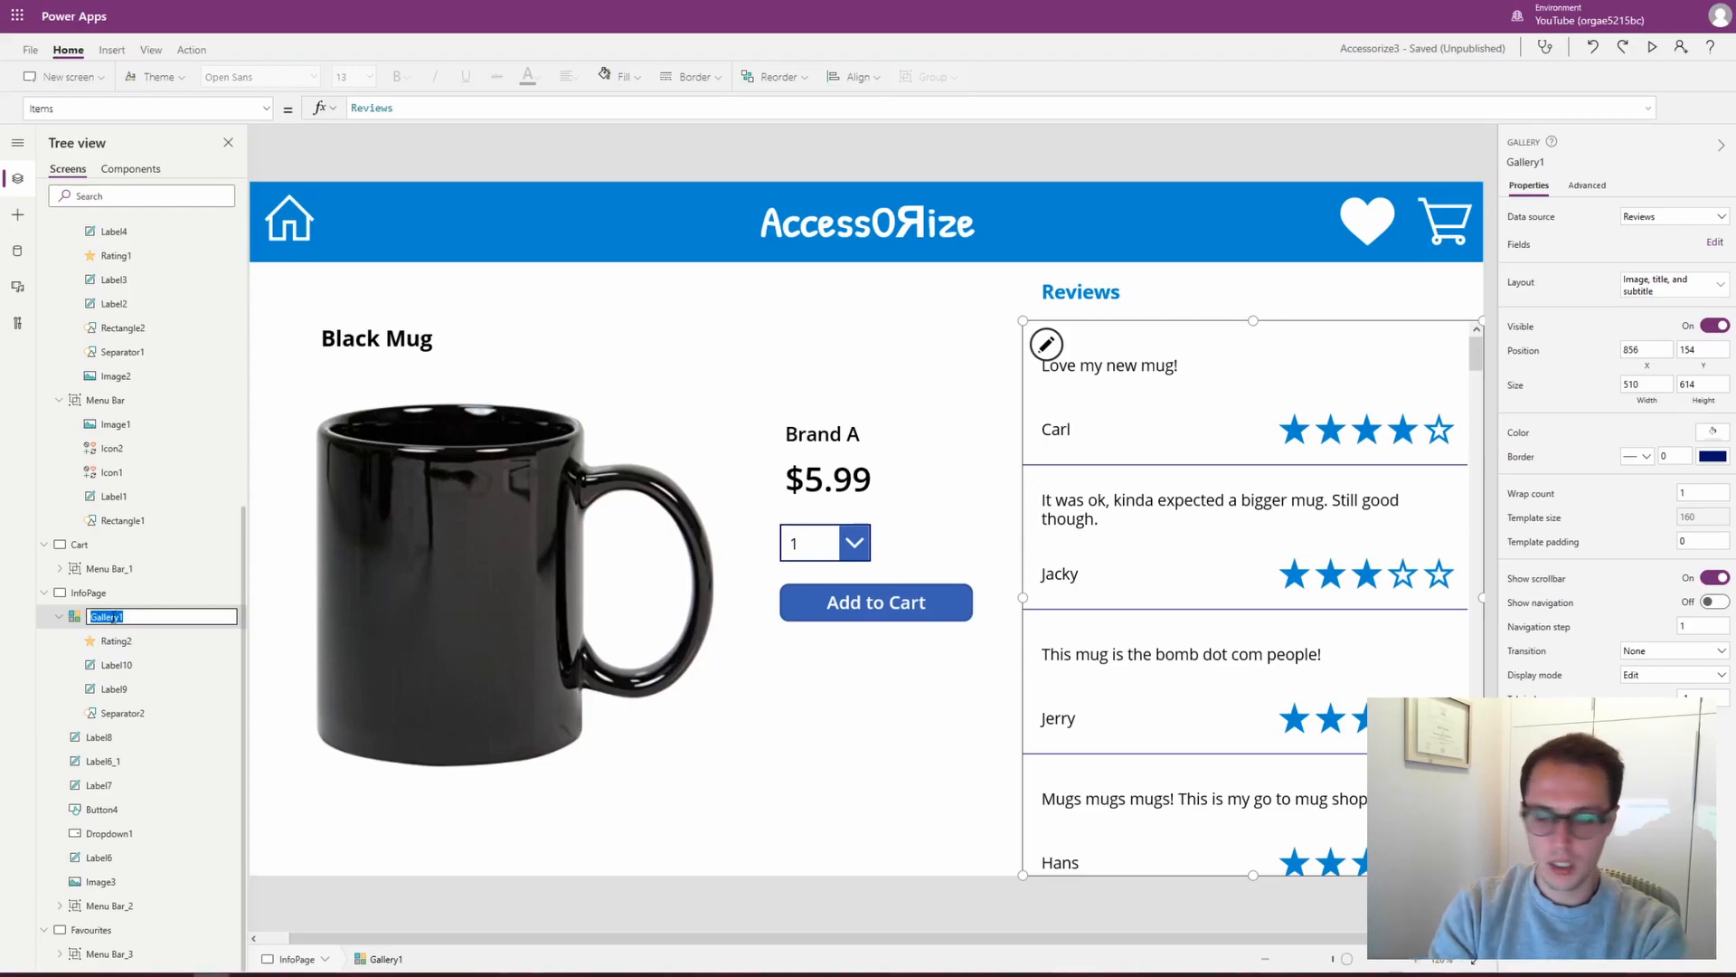
pyautogui.write('RE')
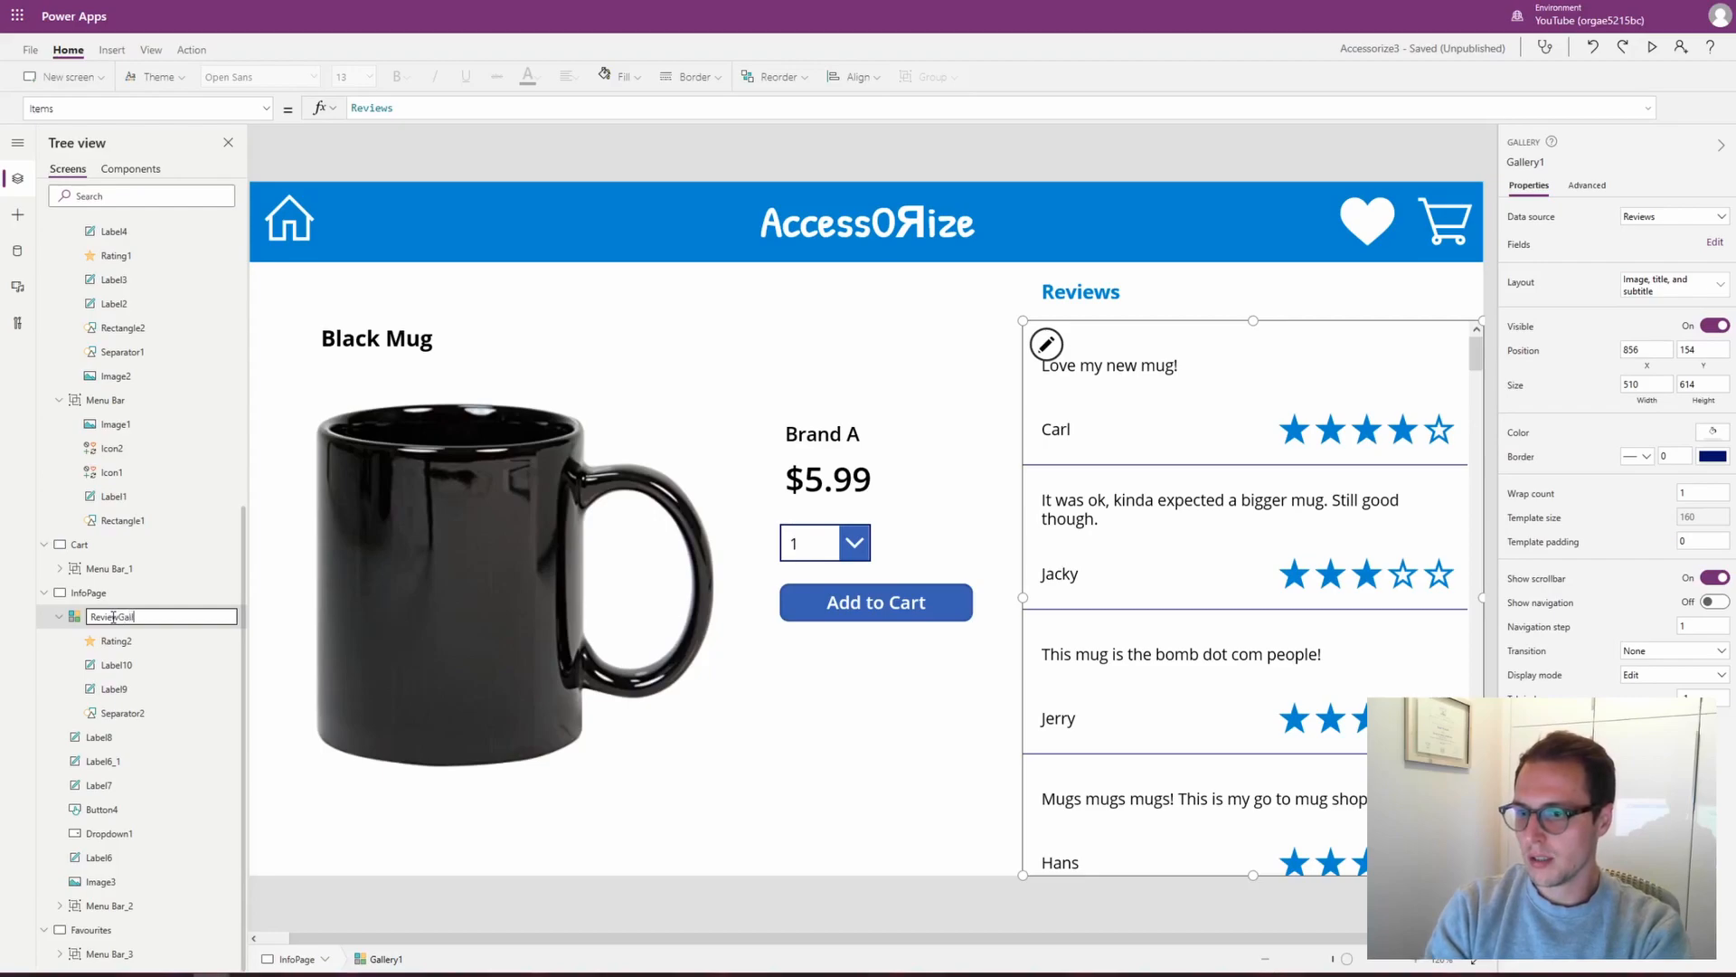
pyautogui.write('viewGallery')
pyautogui.press('Return')
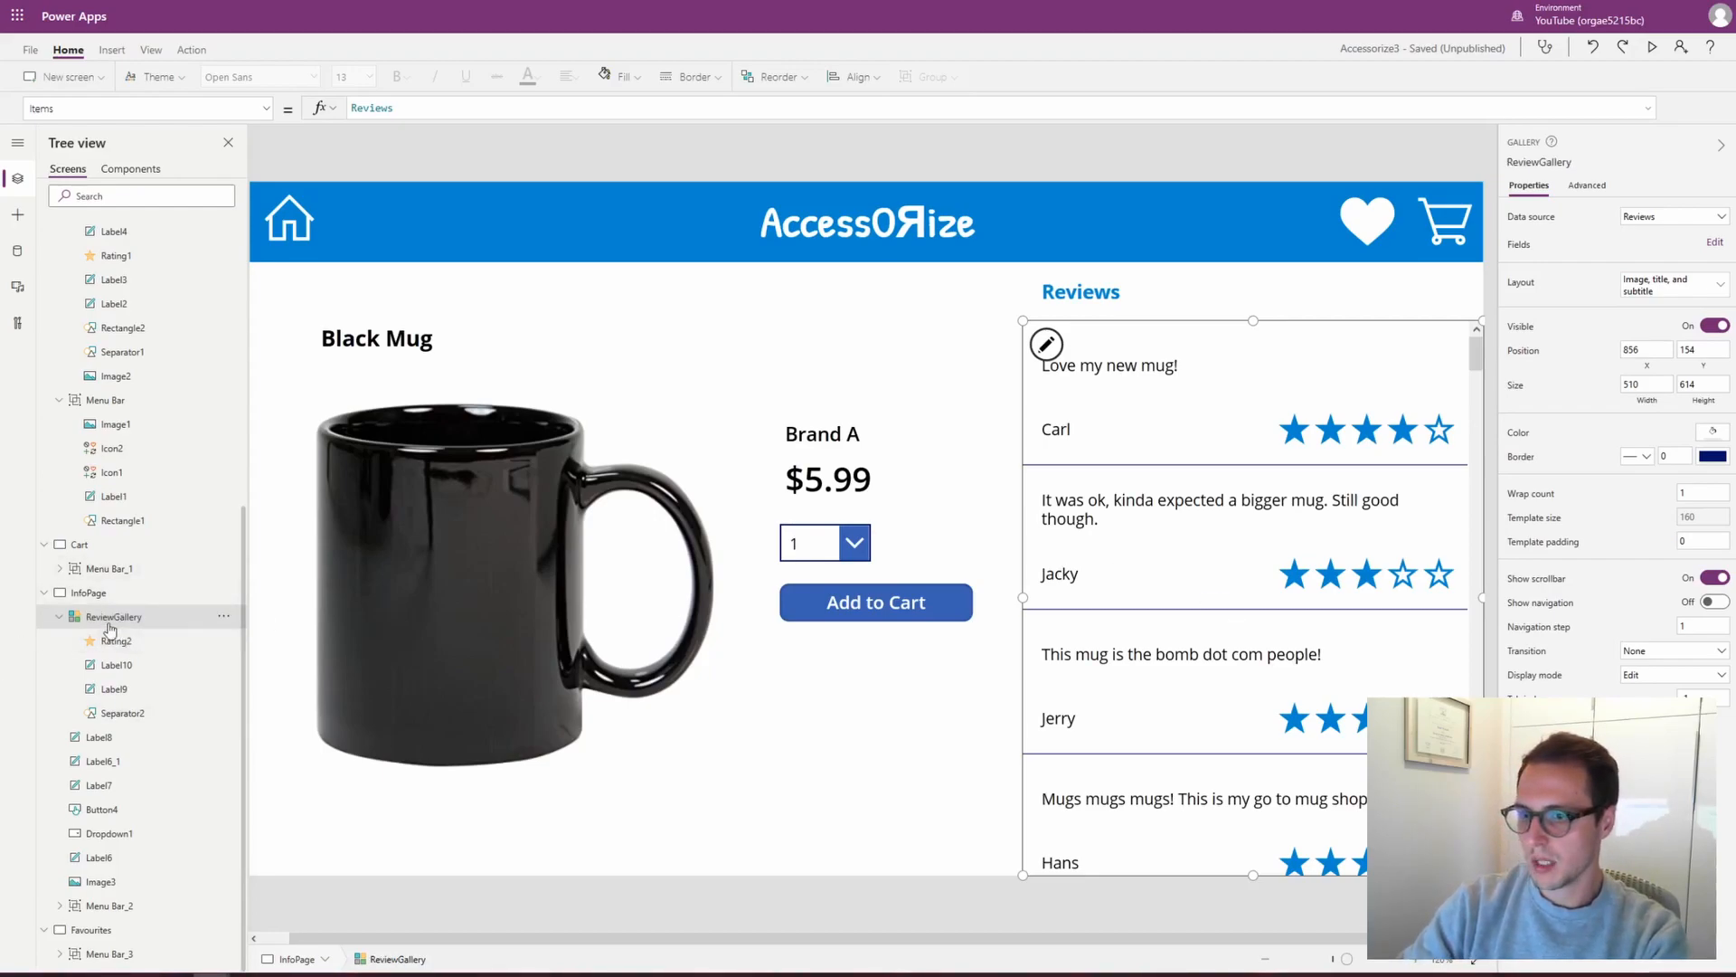
pyautogui.doubleClick(112, 616)
pyautogui.click(116, 615)
pyautogui.write('s')
pyautogui.press('Return')
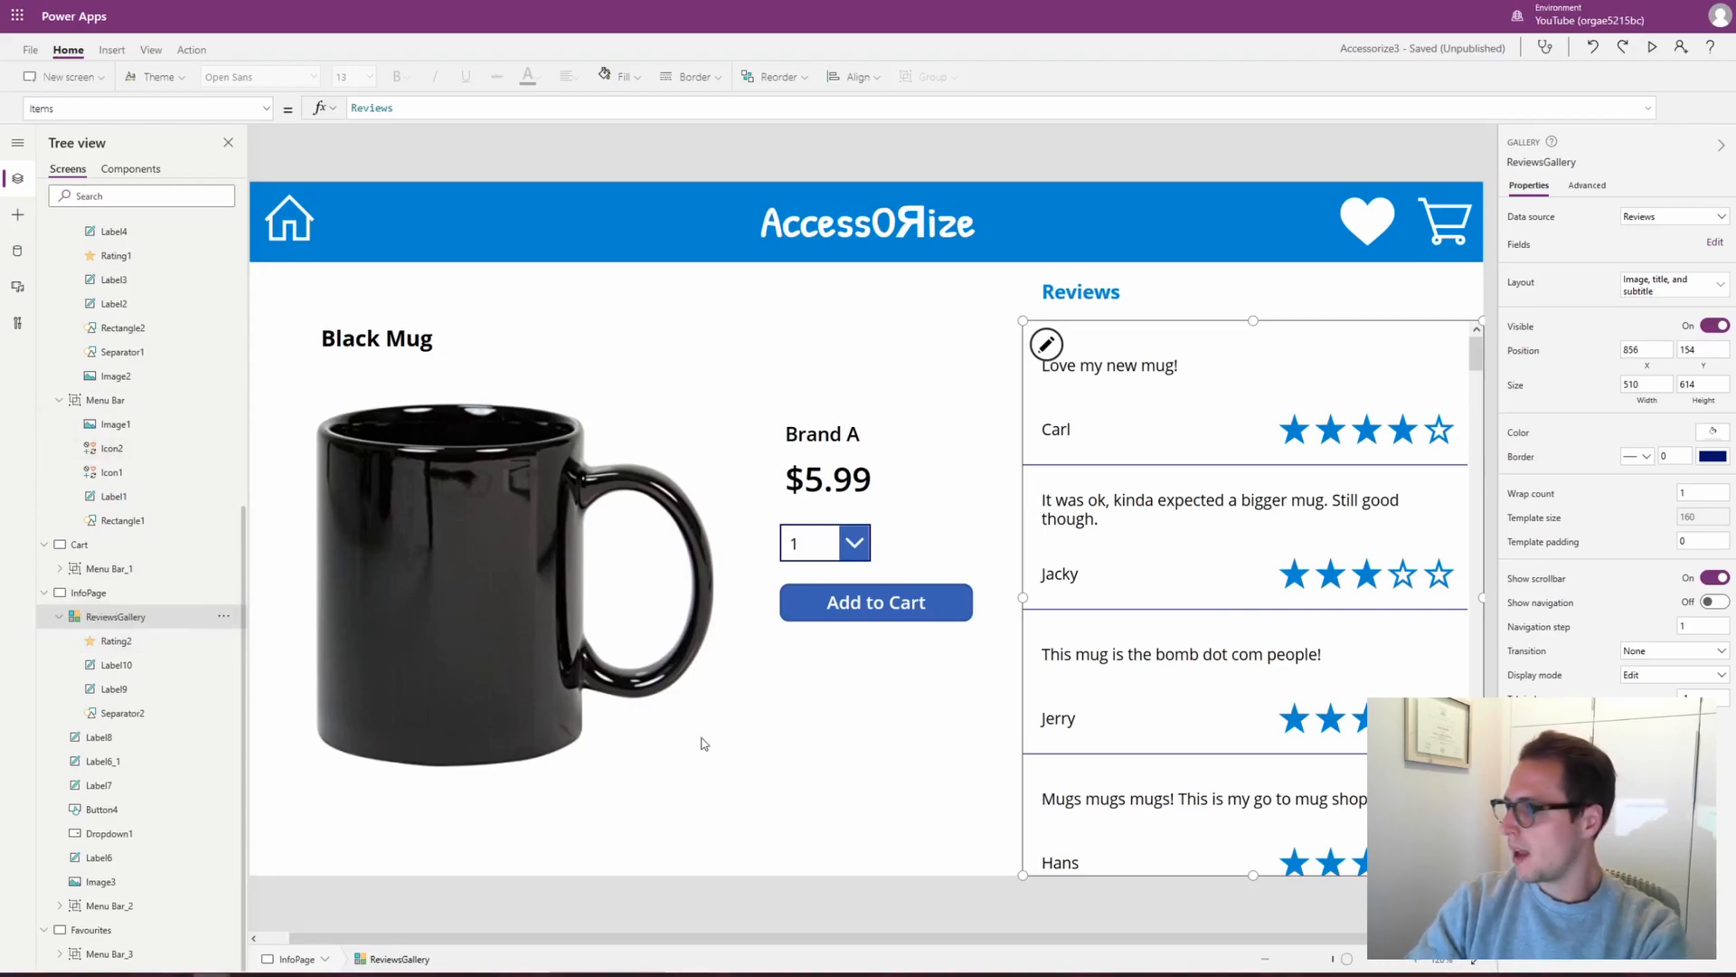
# Replace the ReviewsGallery Items formula with the start of a filter, Filter(Reviews,ProductID=First(
pyautogui.doubleClick(401, 109)
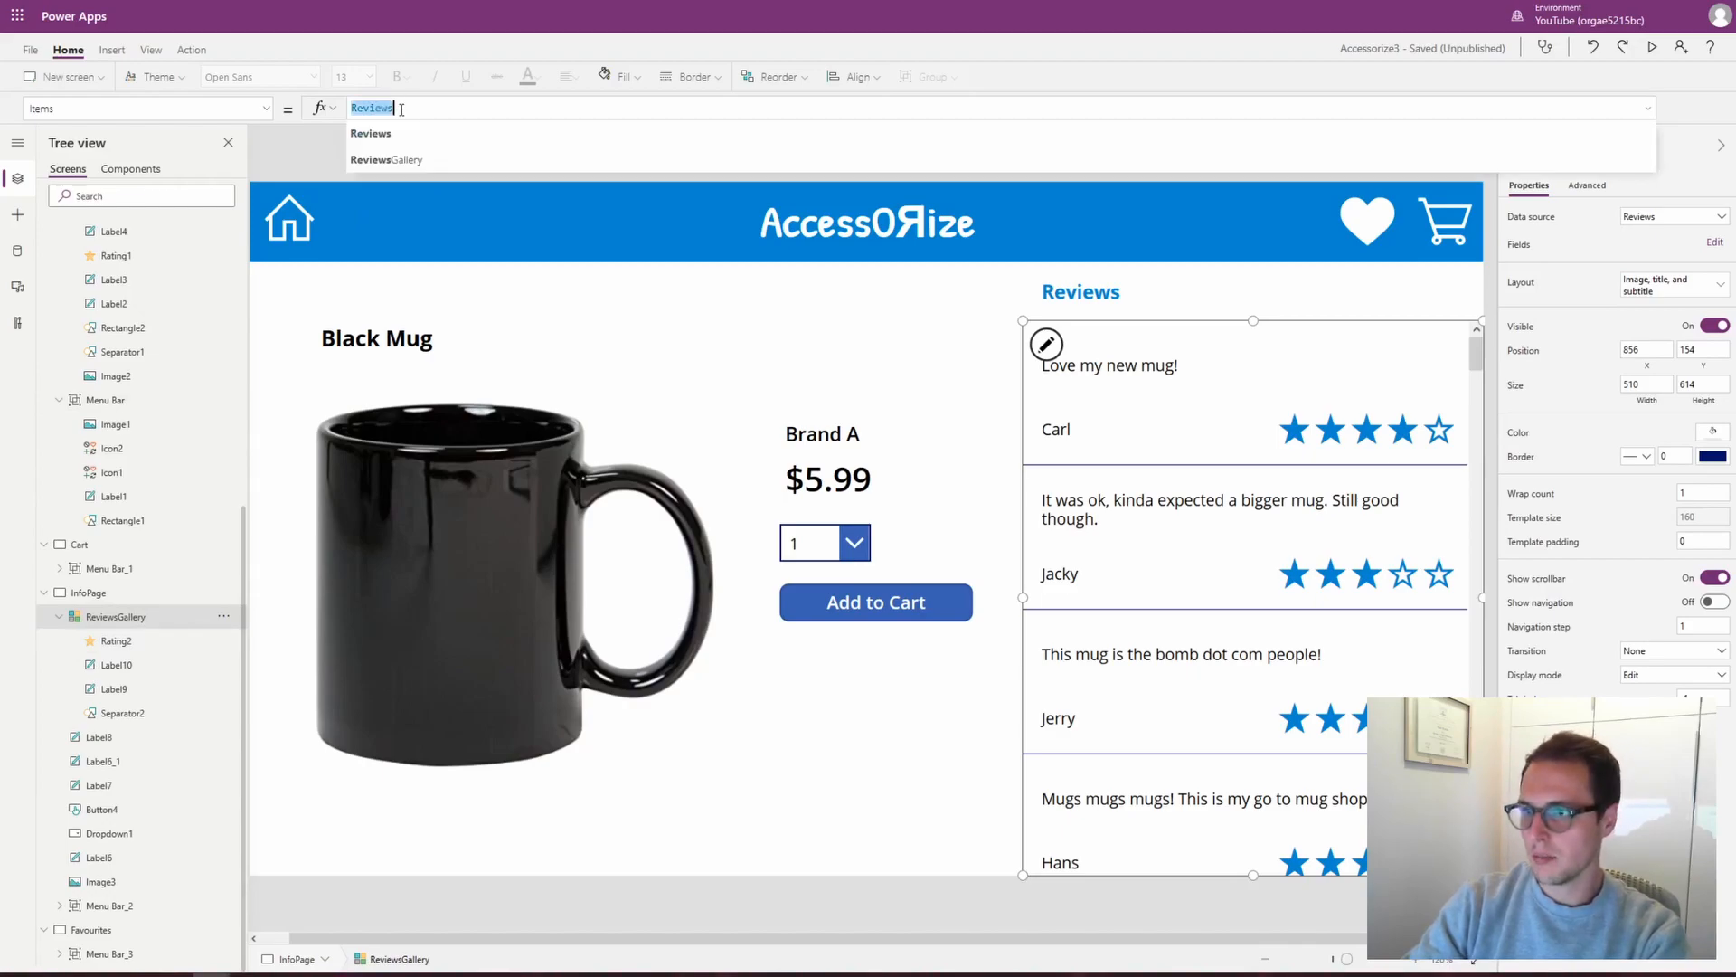
pyautogui.write('Filter')
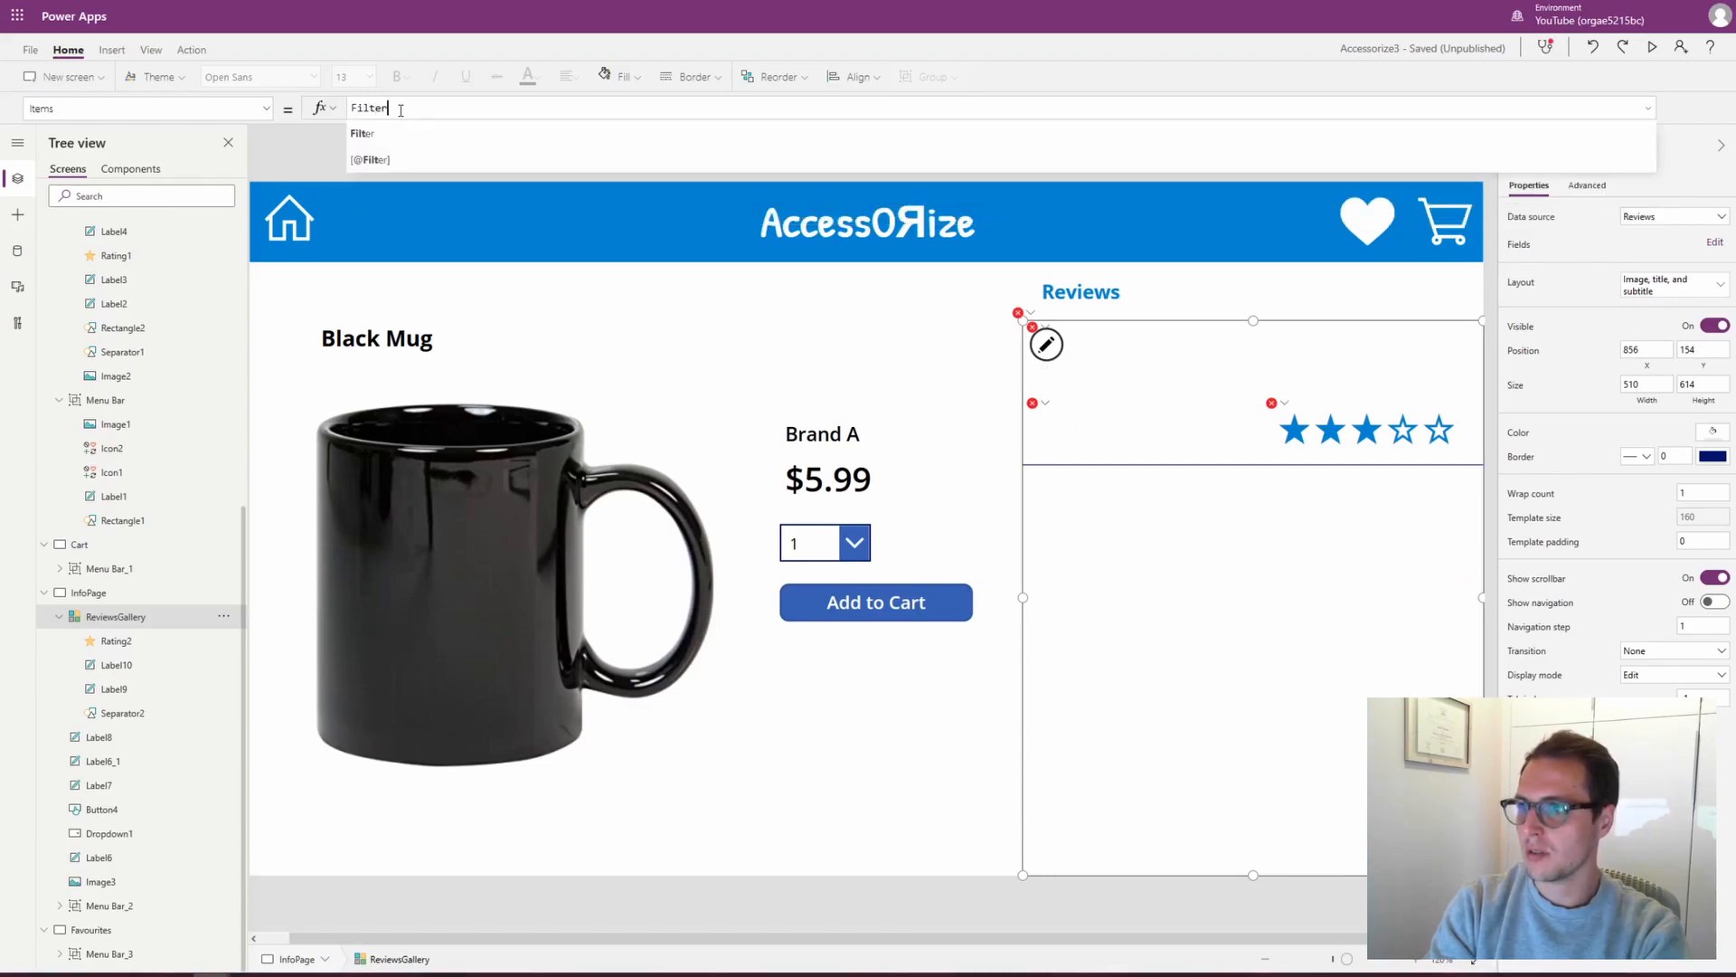
pyautogui.write('(Reviews,')
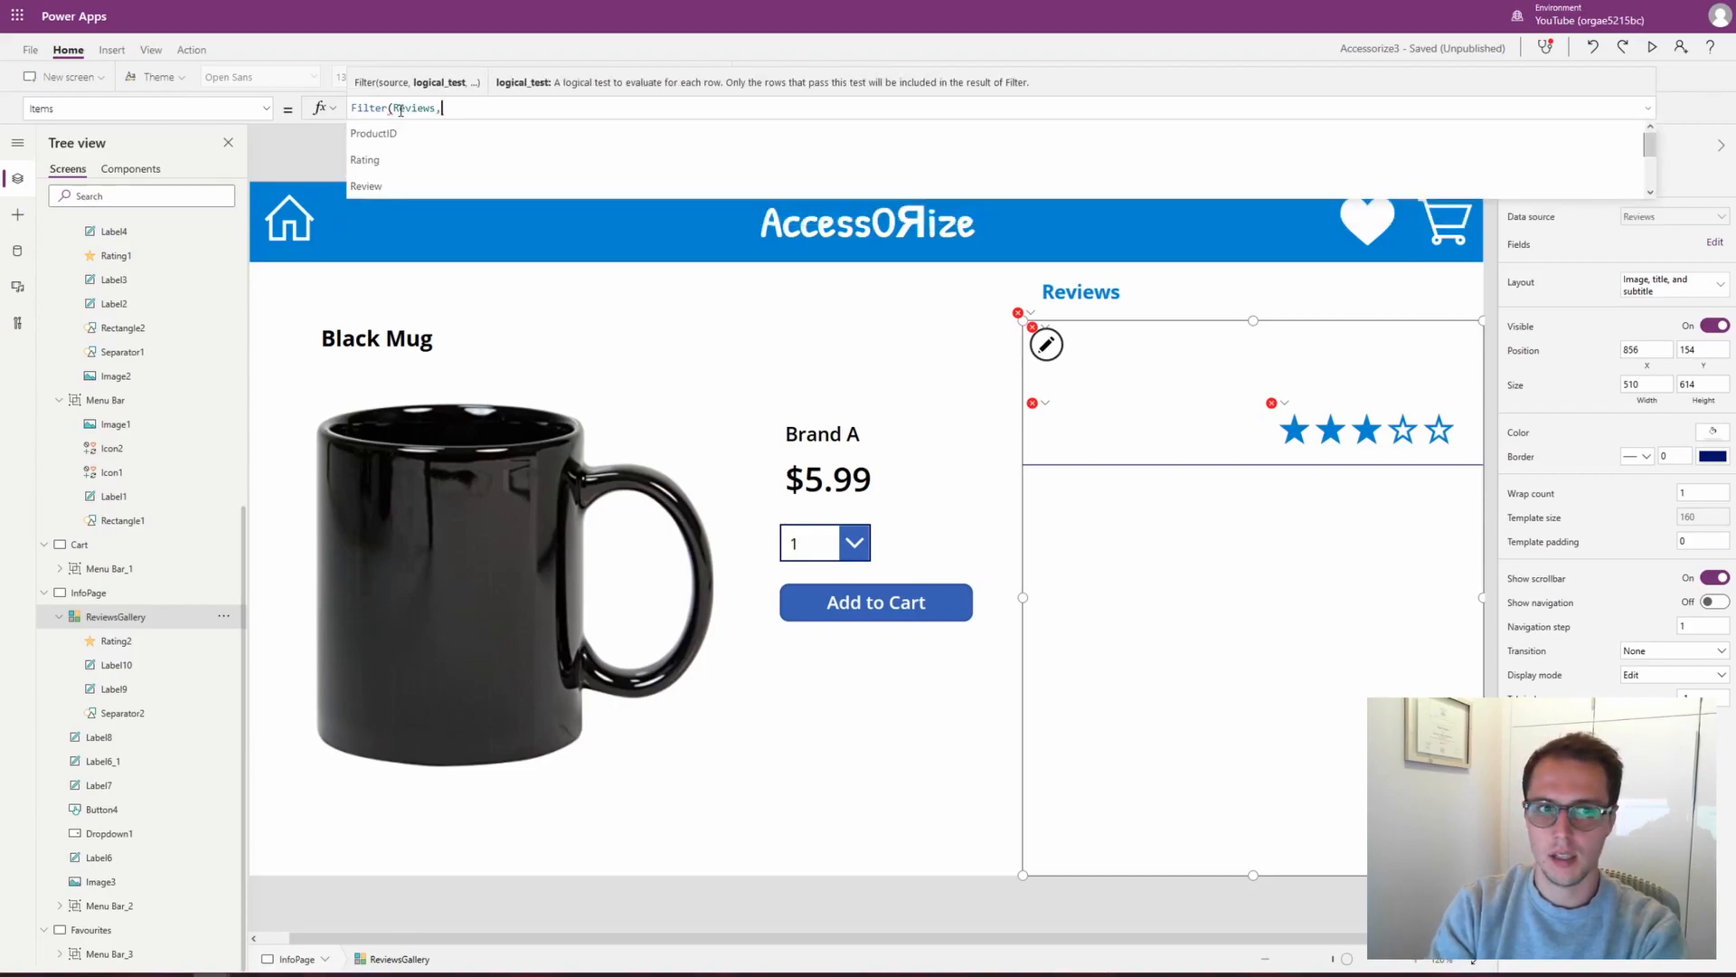
pyautogui.write('Produ')
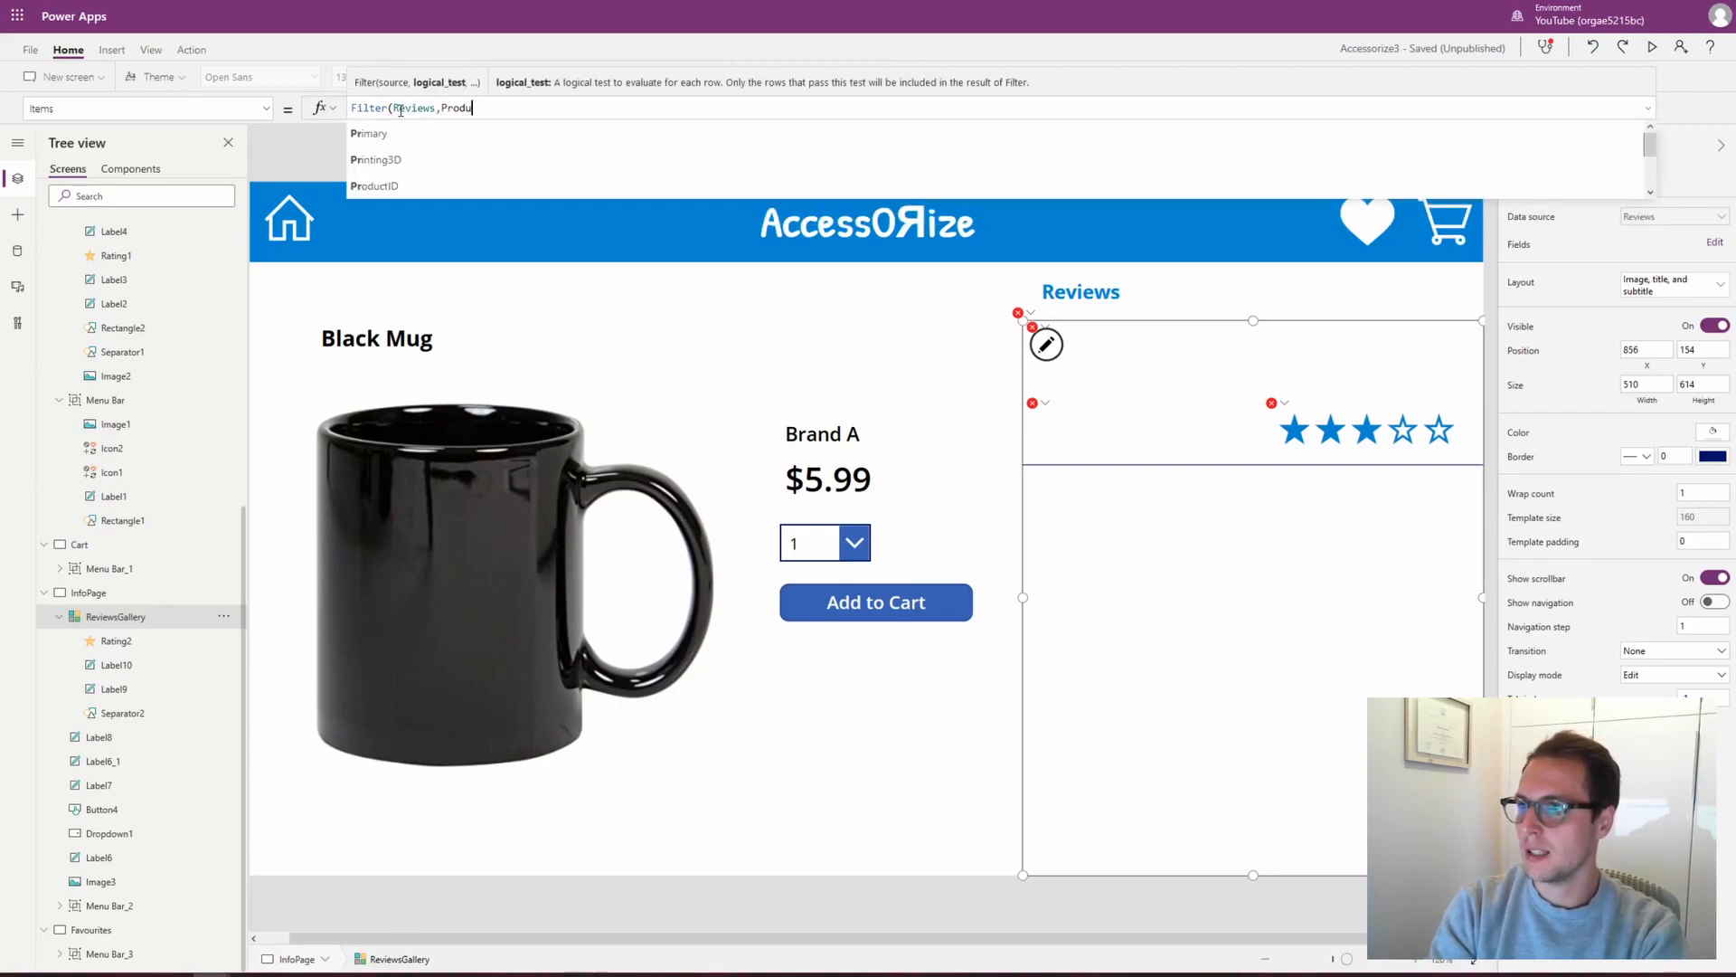
pyautogui.write('ctID')
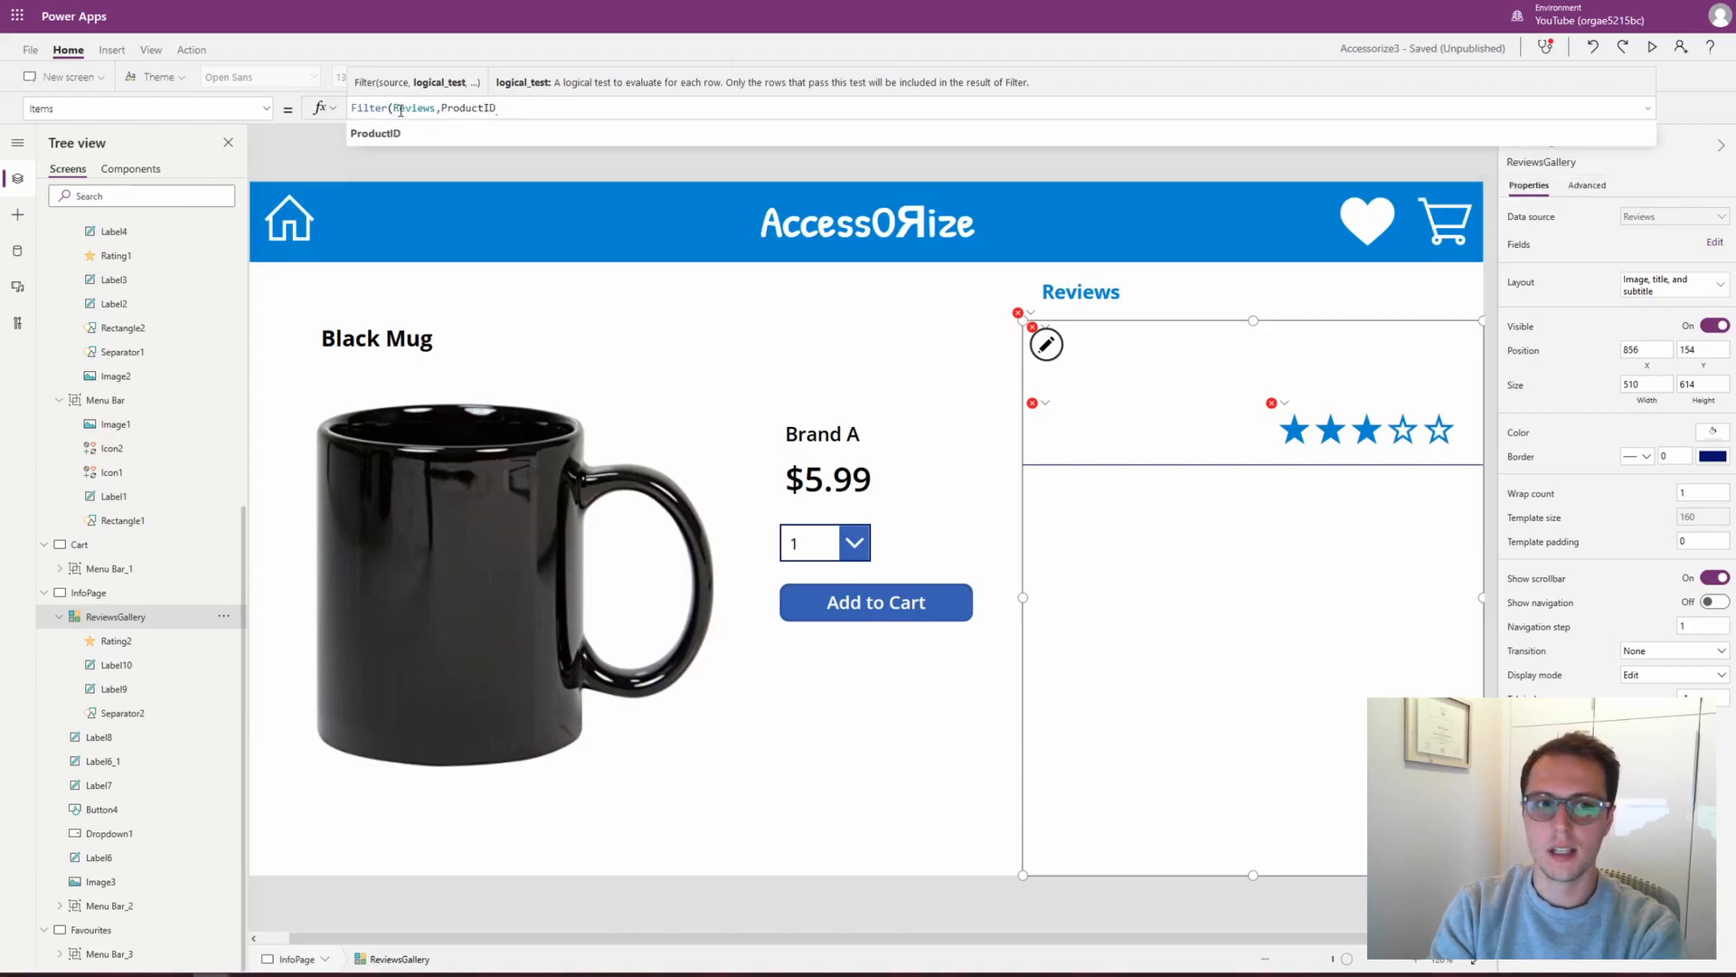
pyautogui.write('=First(')
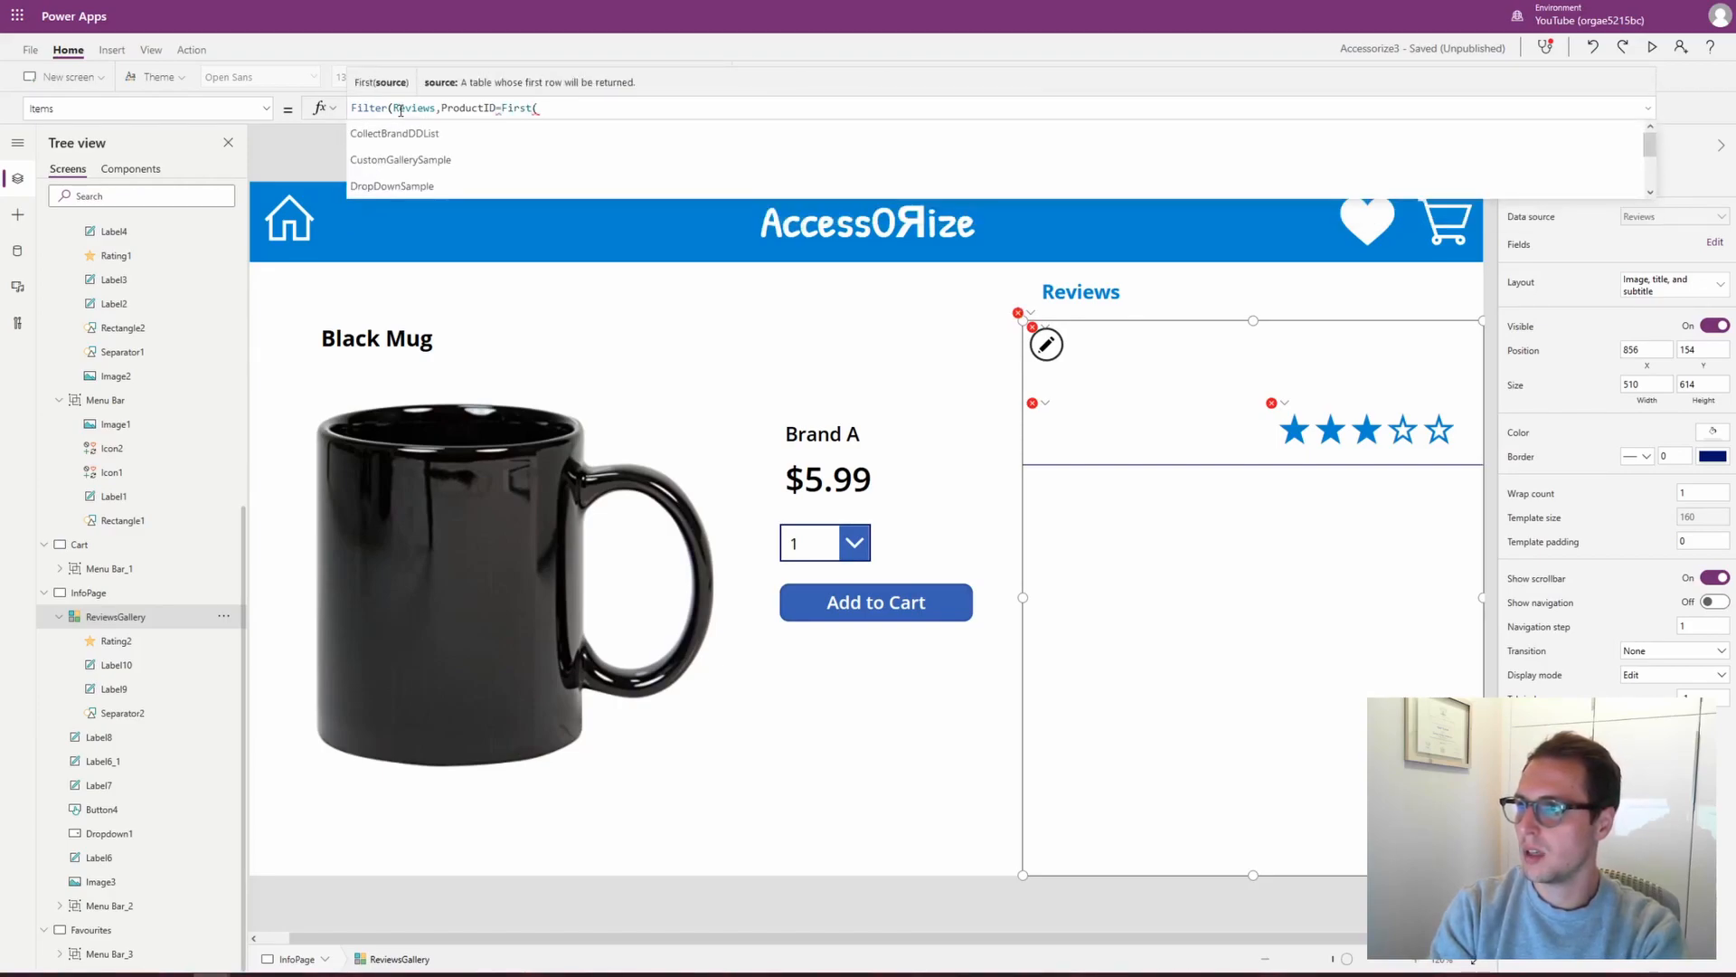
# Copy the collection name ProductInfoCollection from the product image's Image formula
pyautogui.click(482, 454)
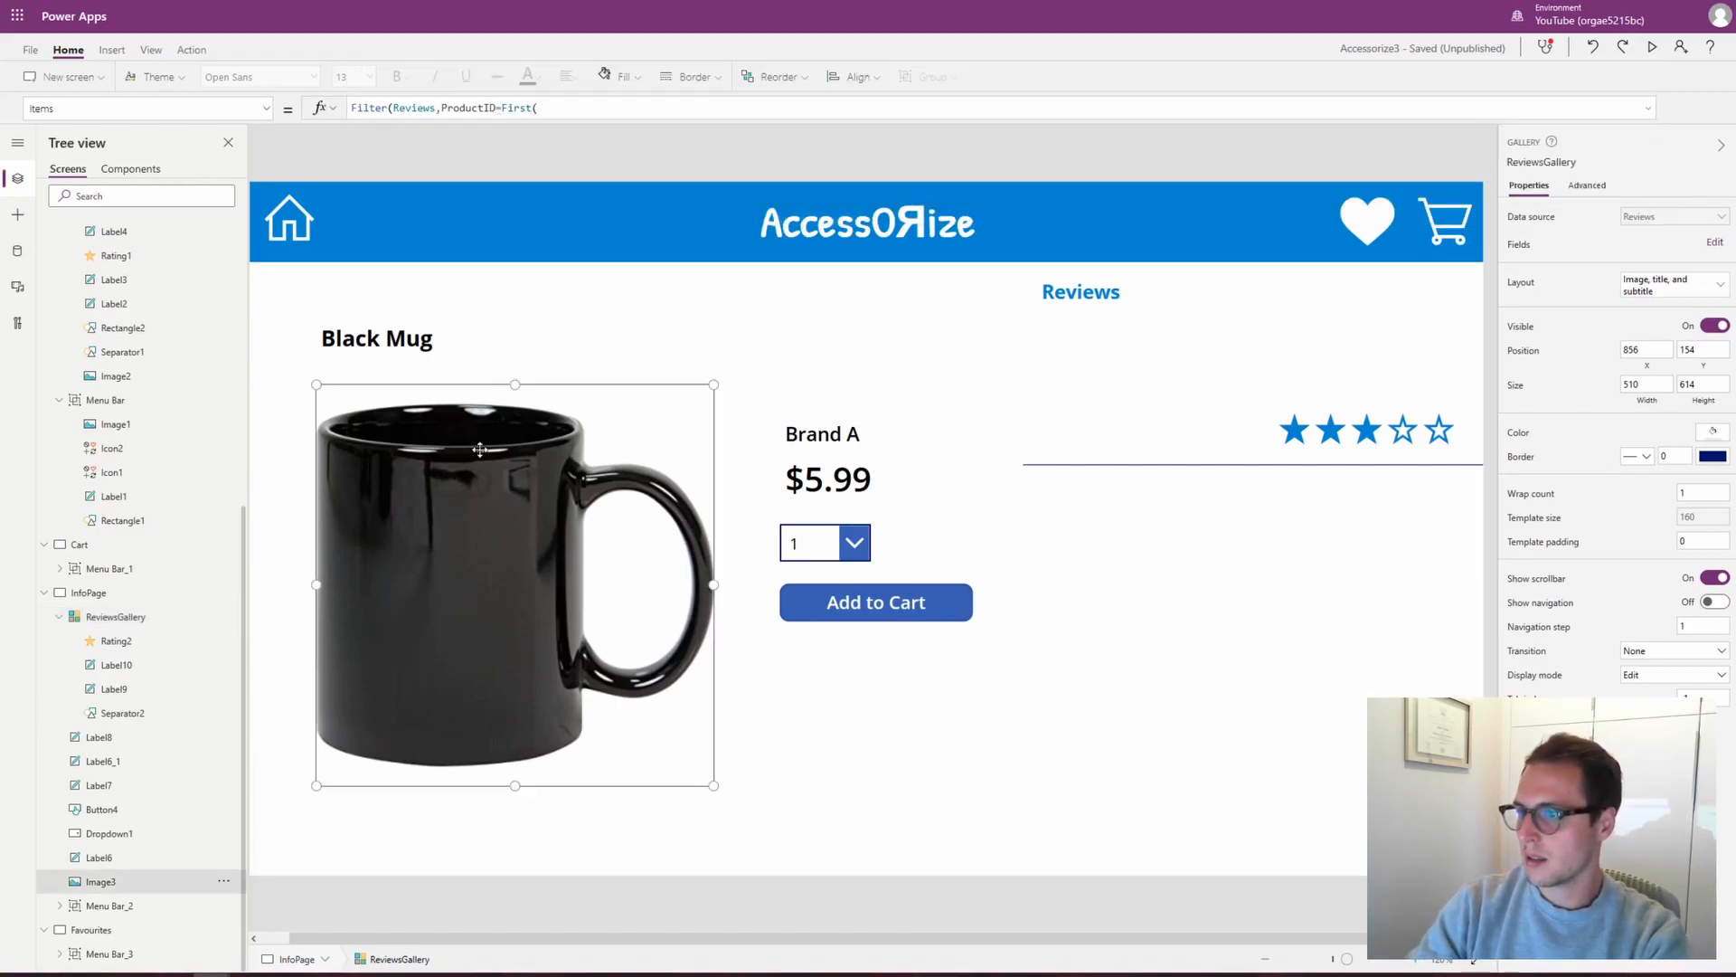
pyautogui.doubleClick(438, 108)
pyautogui.hotkey('ctrl', 'c')
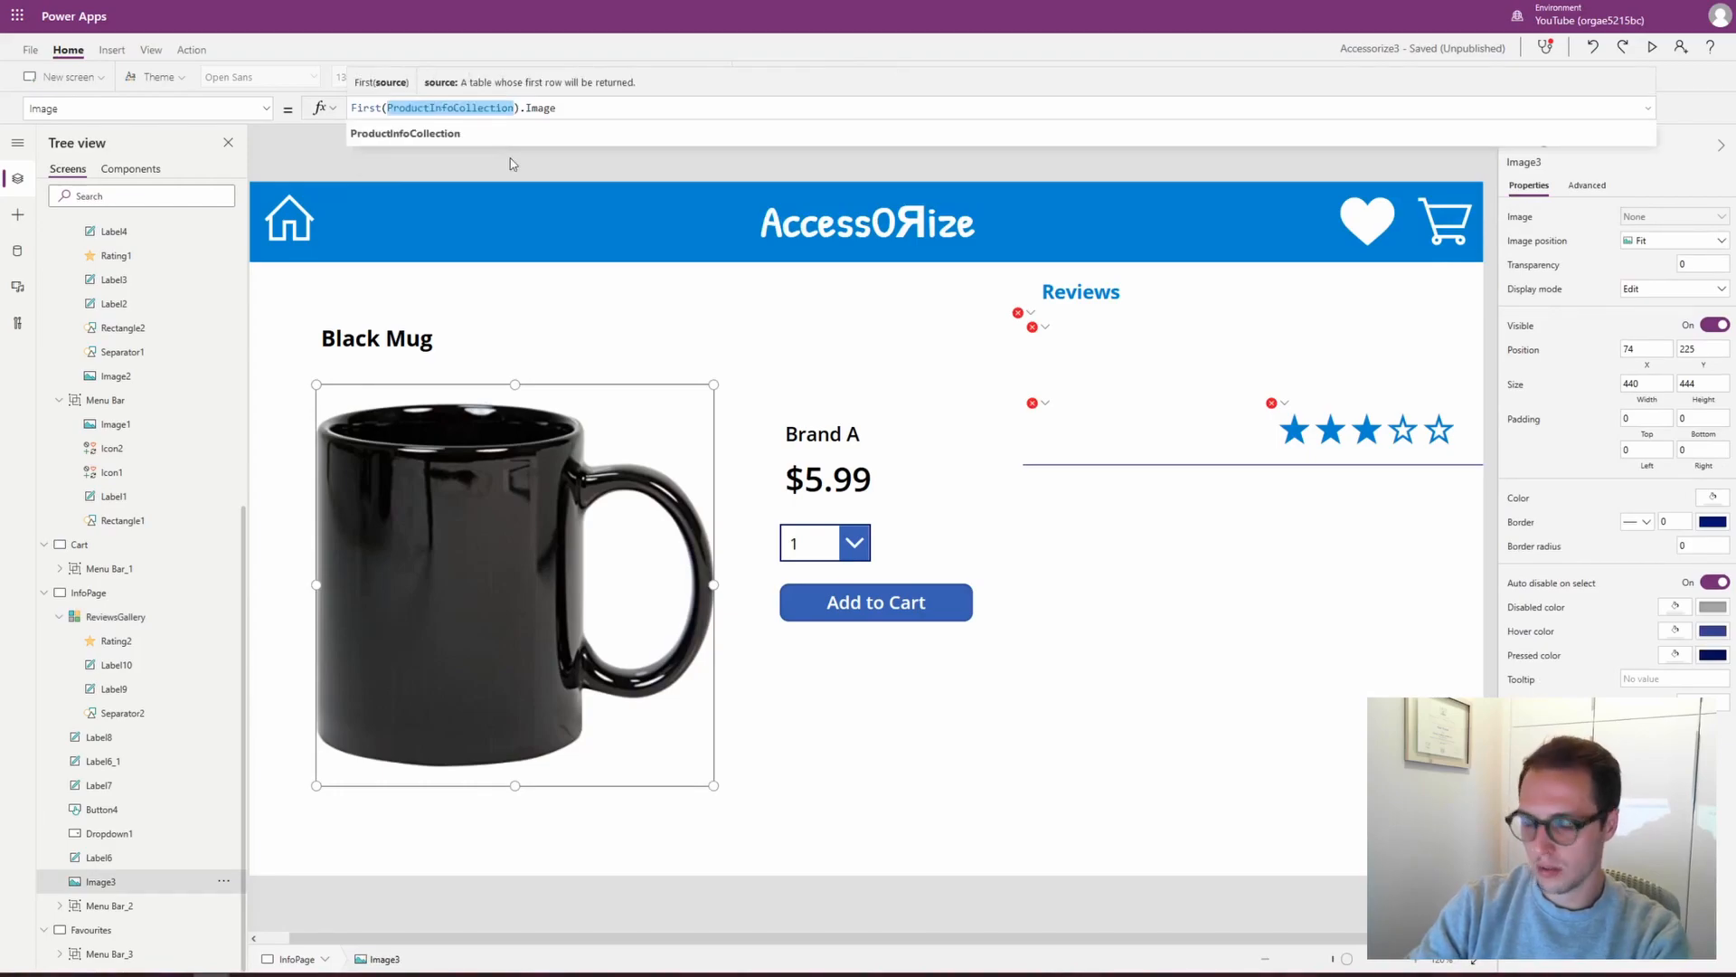
# Complete the ReviewsGallery Items formula as Filter(Reviews,ProductID=First(ProductInfoCollection).ID), and extend the gallery's left edge to a width of about 529
pyautogui.click(1198, 366)
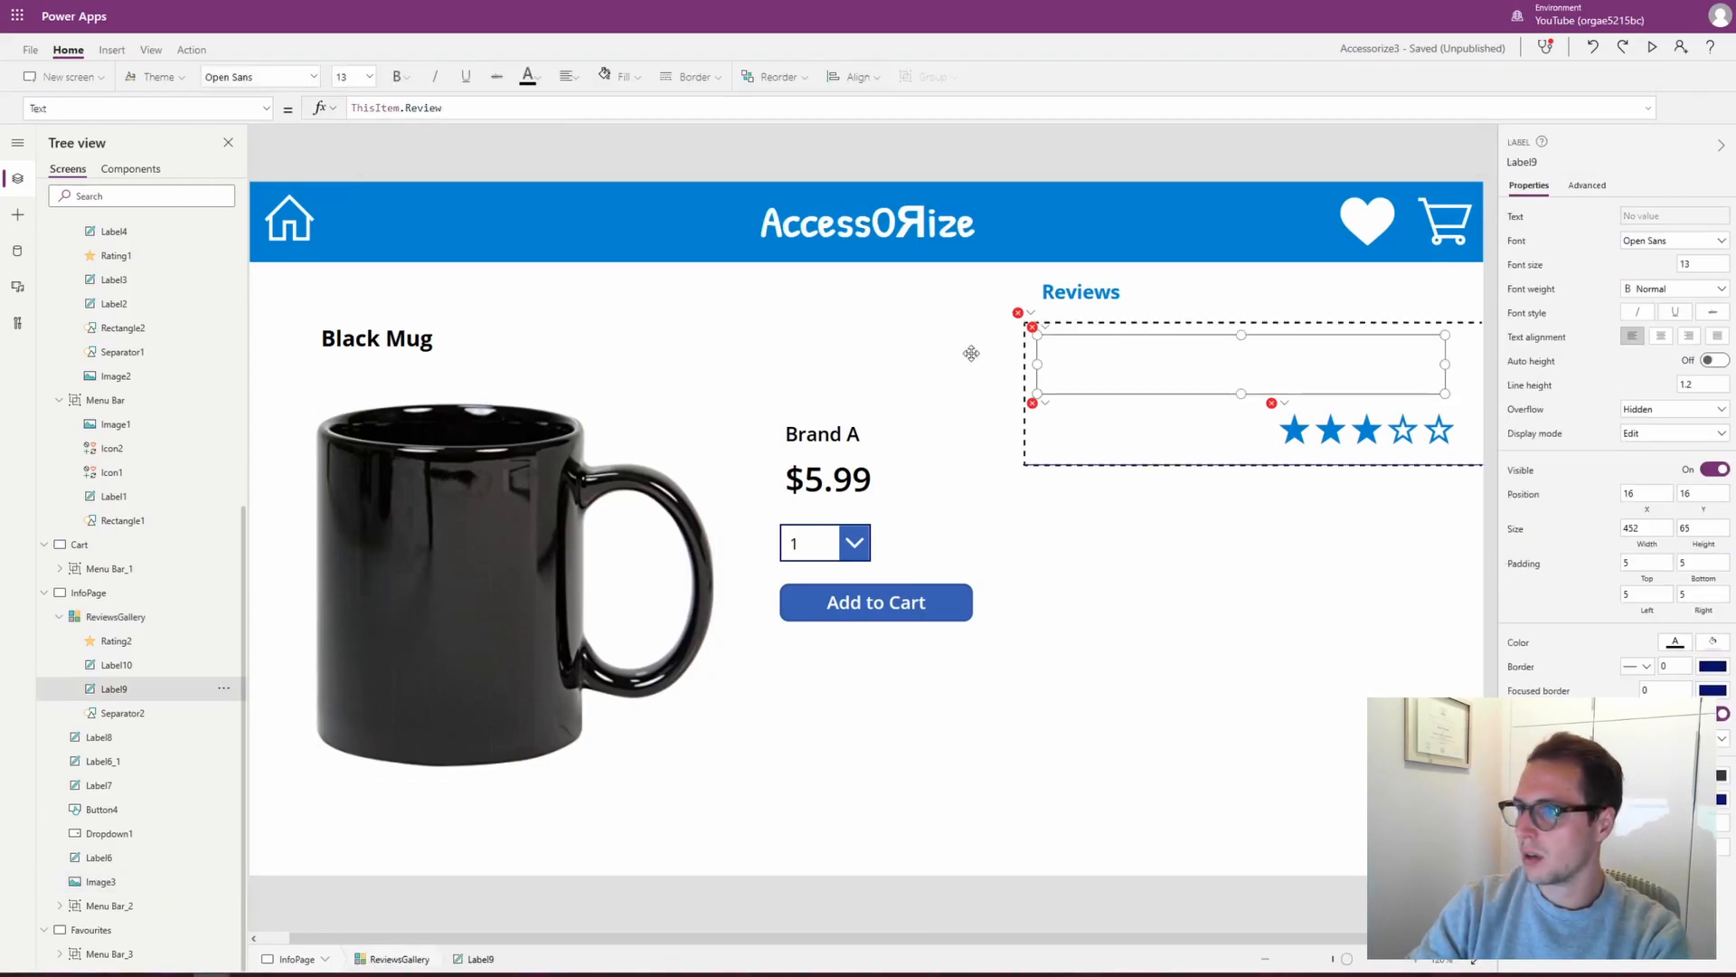
pyautogui.click(122, 615)
pyautogui.click(549, 109)
pyautogui.hotkey('ctrl', 'v')
pyautogui.write(').')
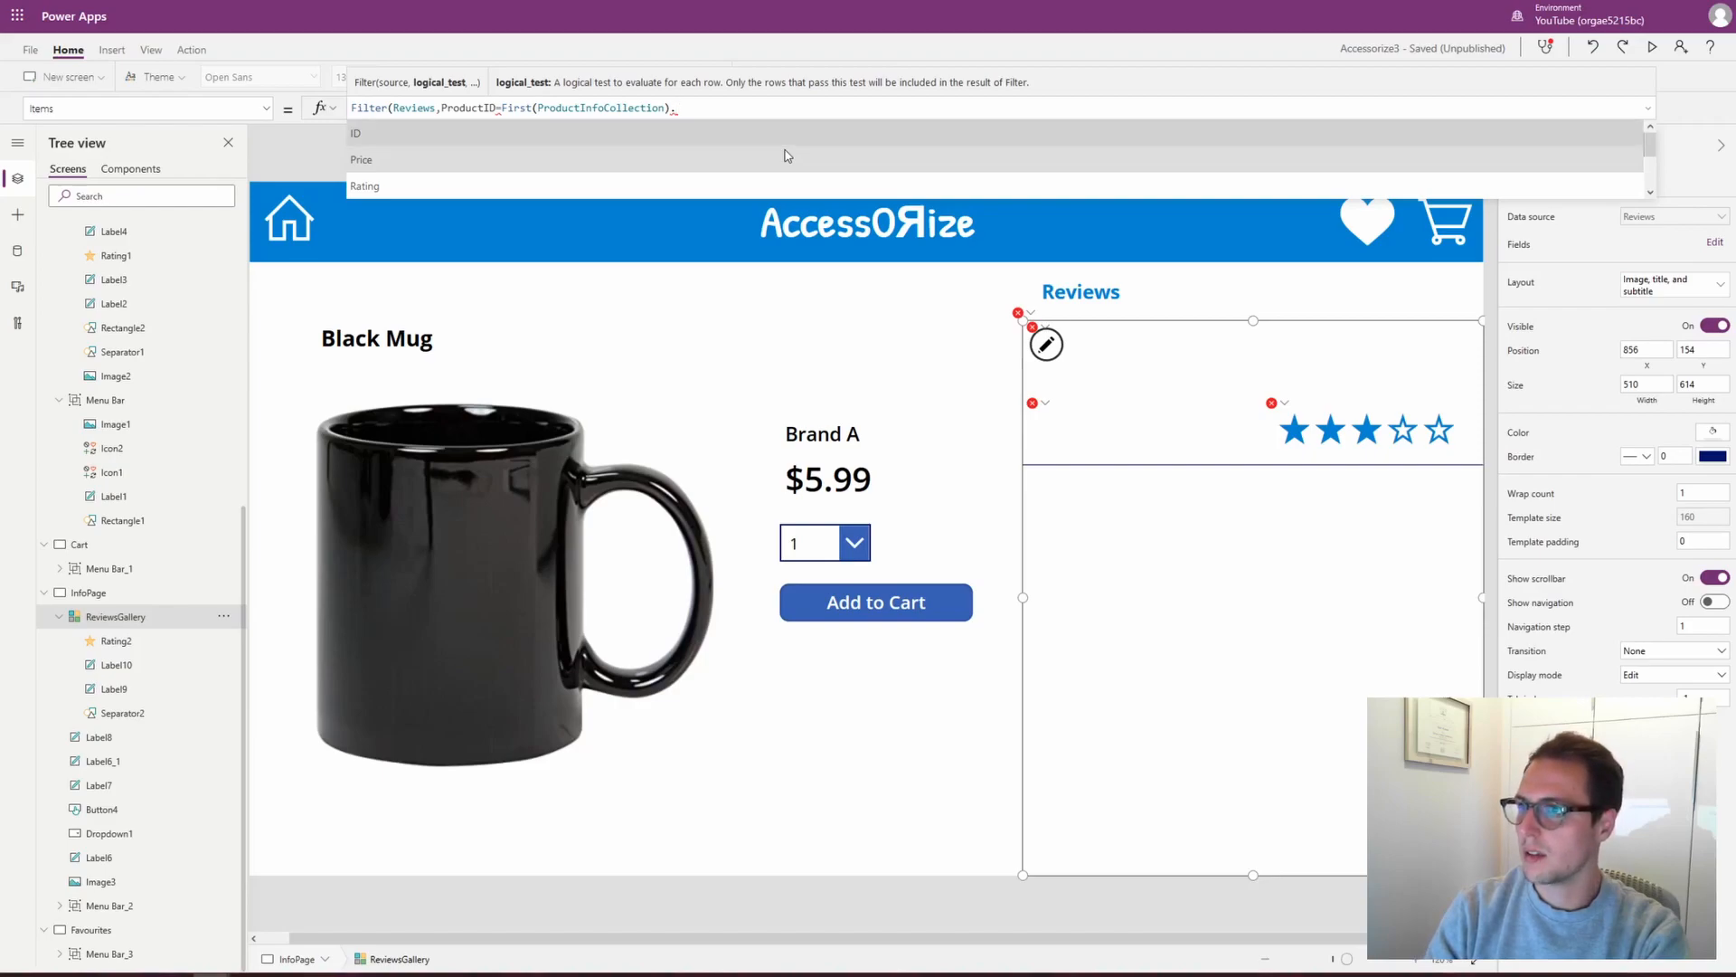
pyautogui.press('Tab')
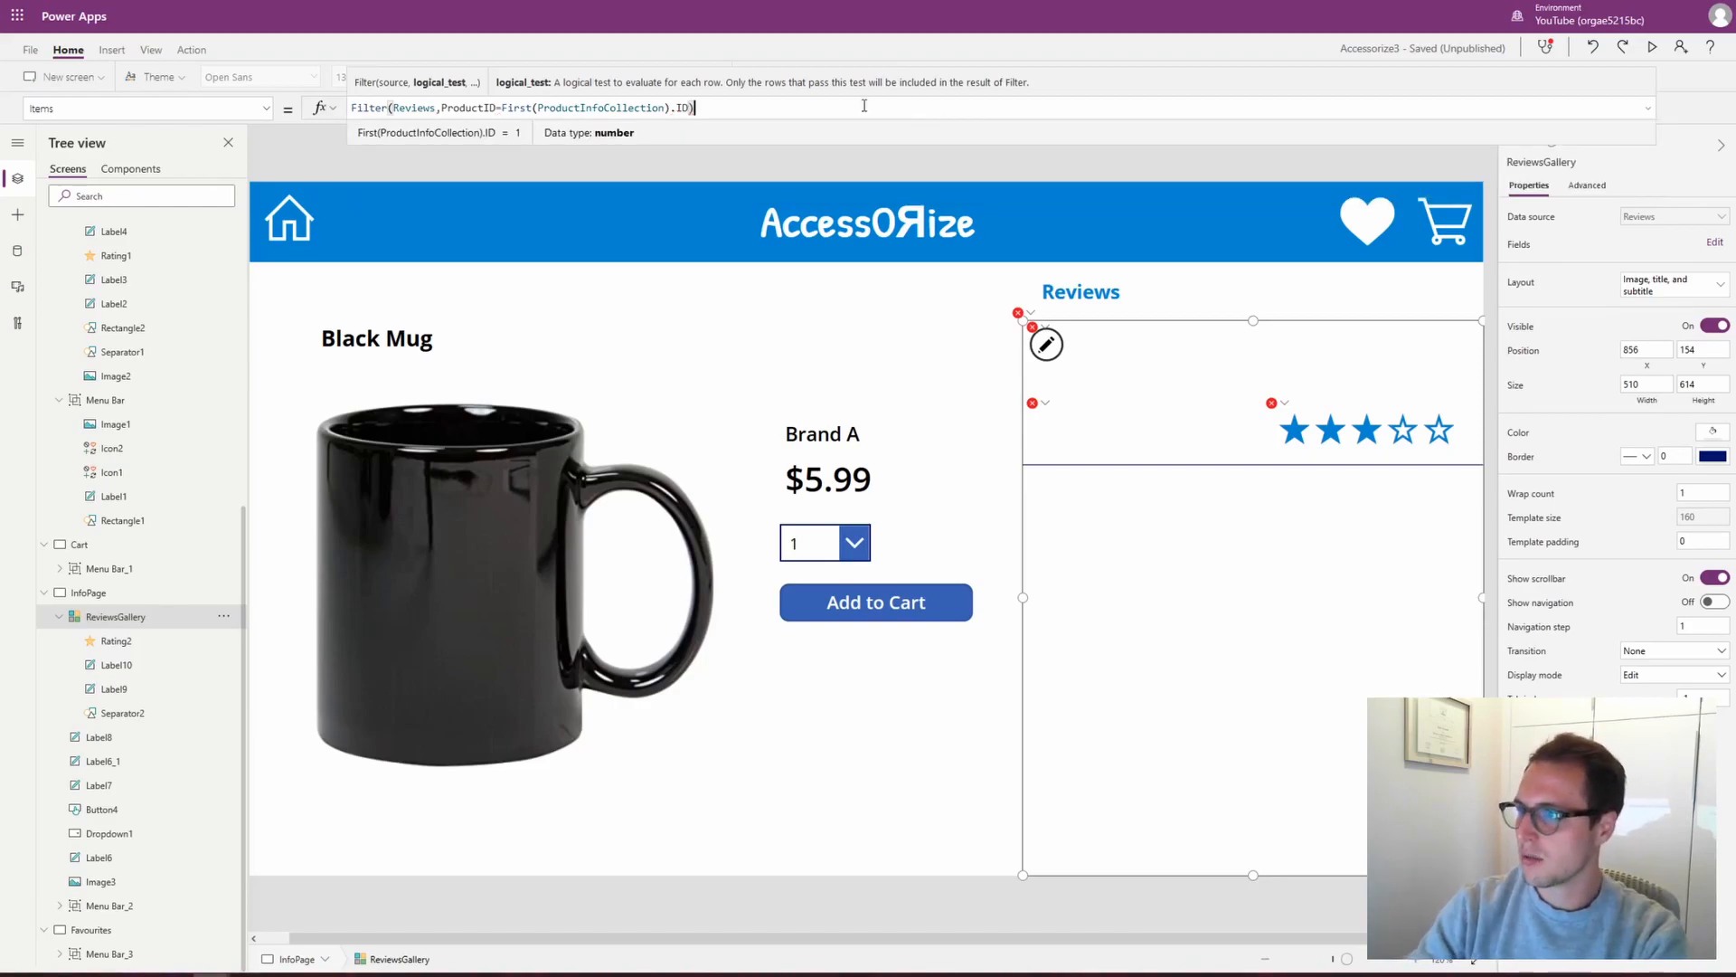
pyautogui.write(')')
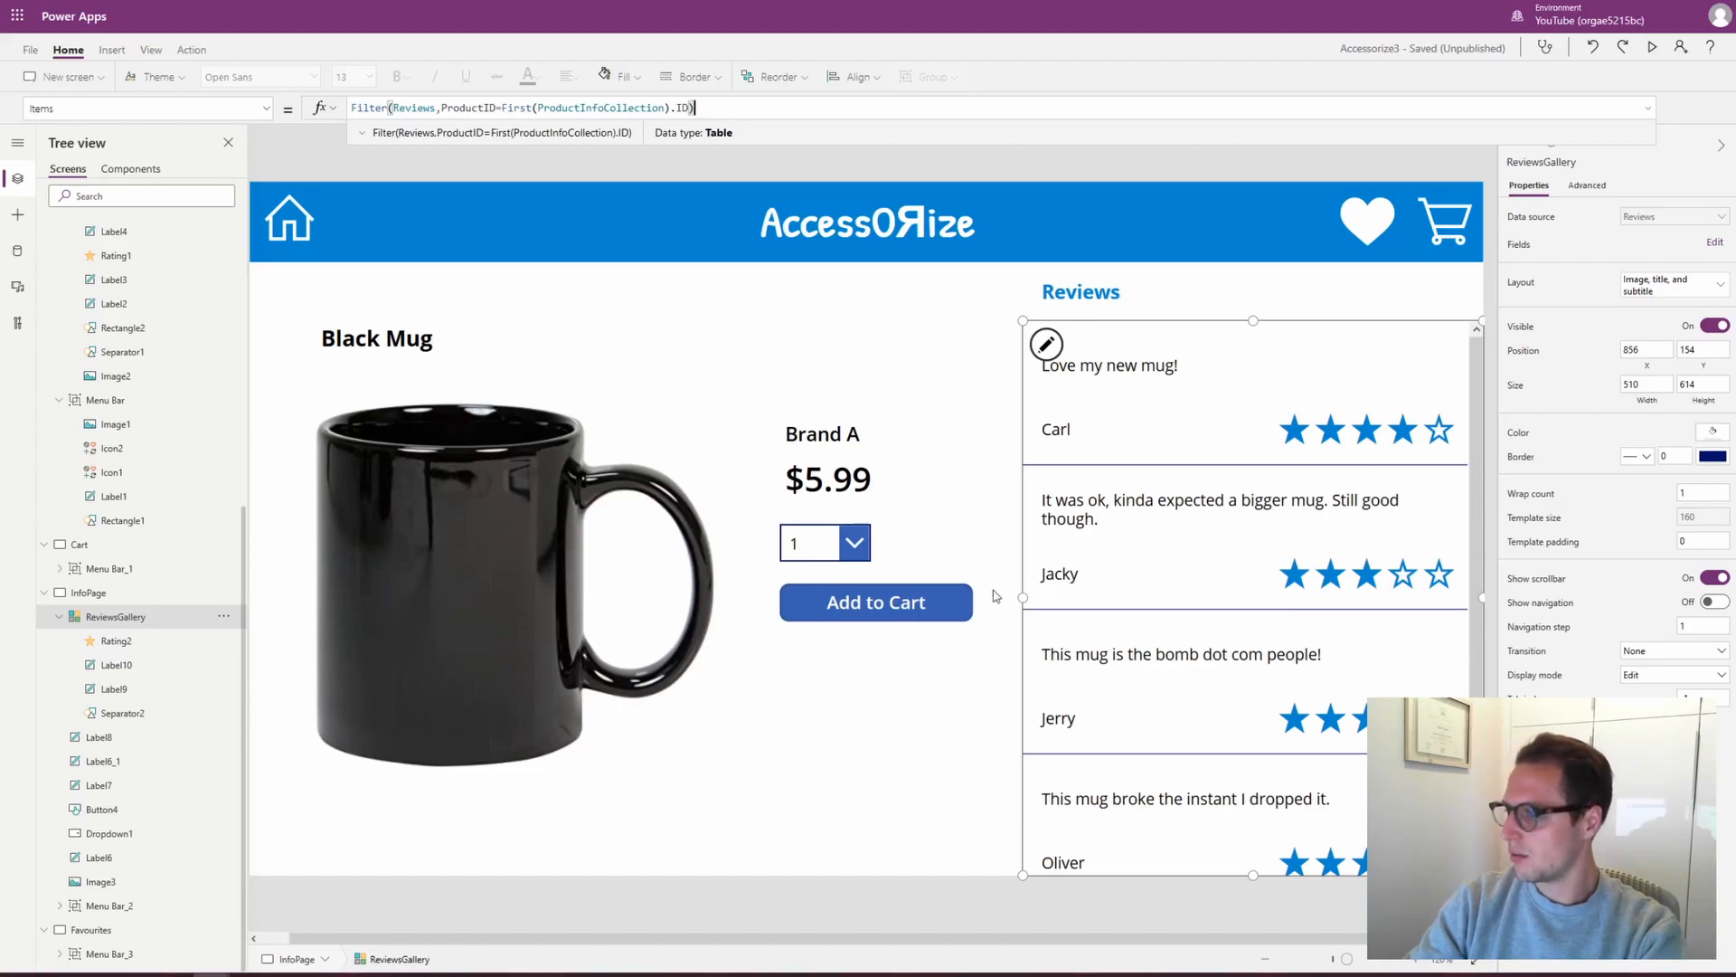
pyautogui.moveTo(1022, 597); pyautogui.dragTo(1006, 599)
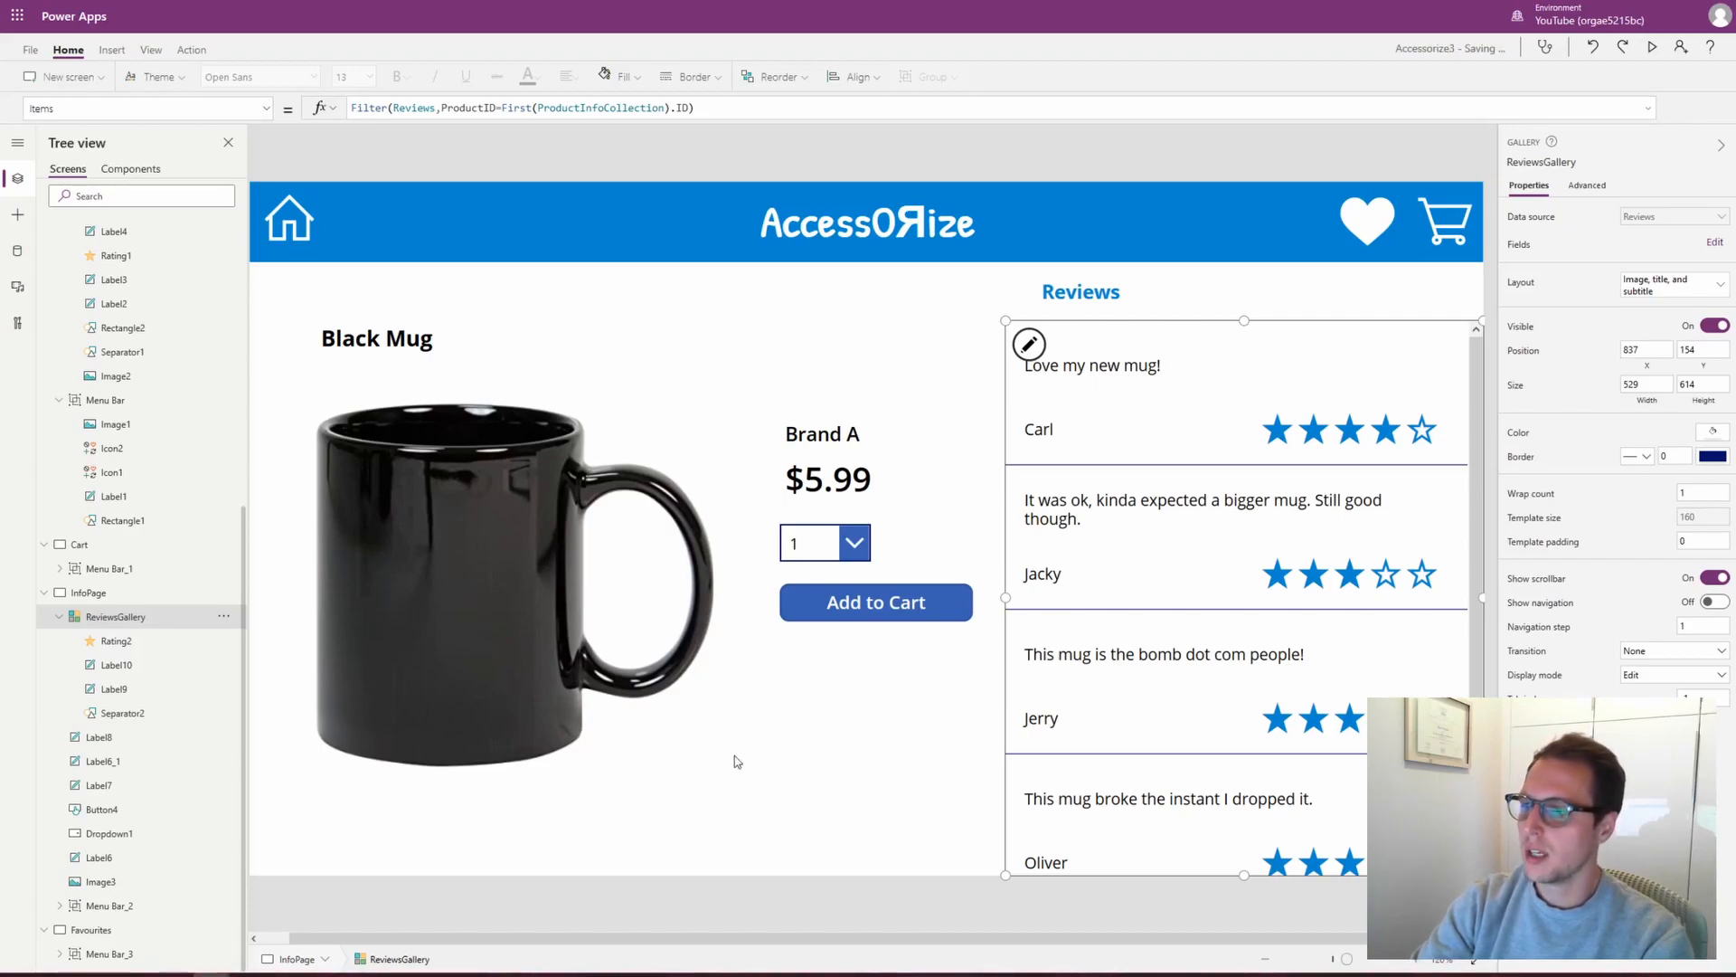
# Replace the Add to Cart button's OnSelect formula with the start of a Collect call into a collection named CartList
pyautogui.click(865, 614)
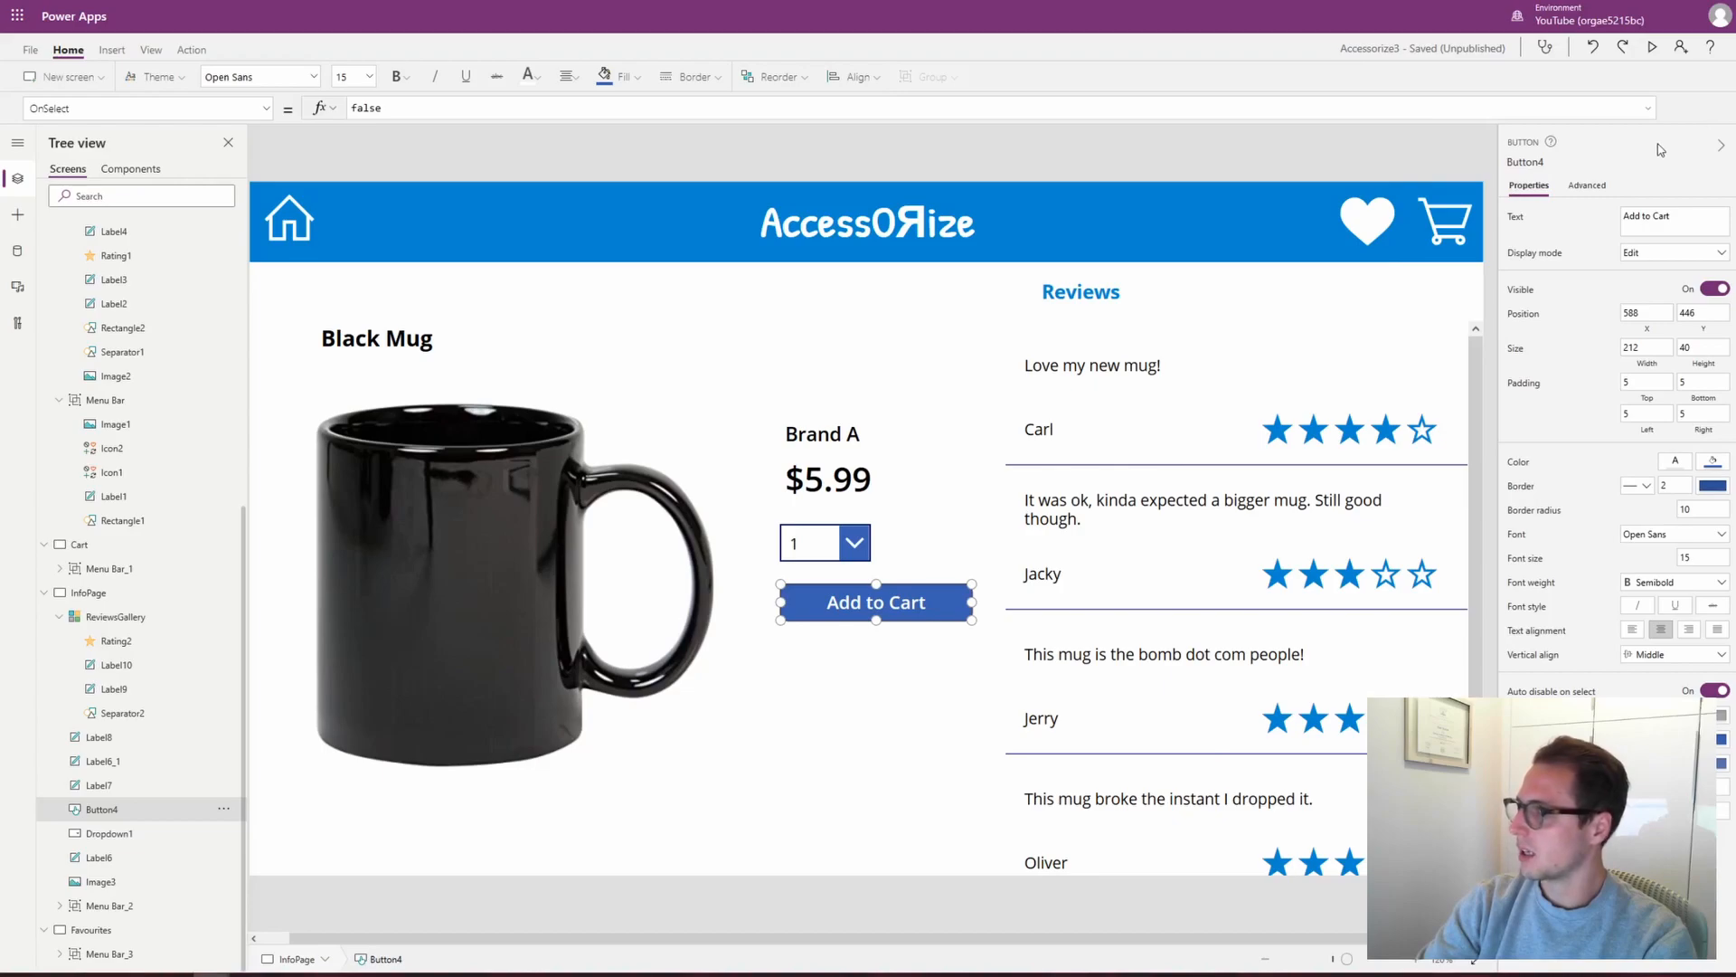
pyautogui.click(1259, 106)
pyautogui.hotkey('ctrl', 'a')
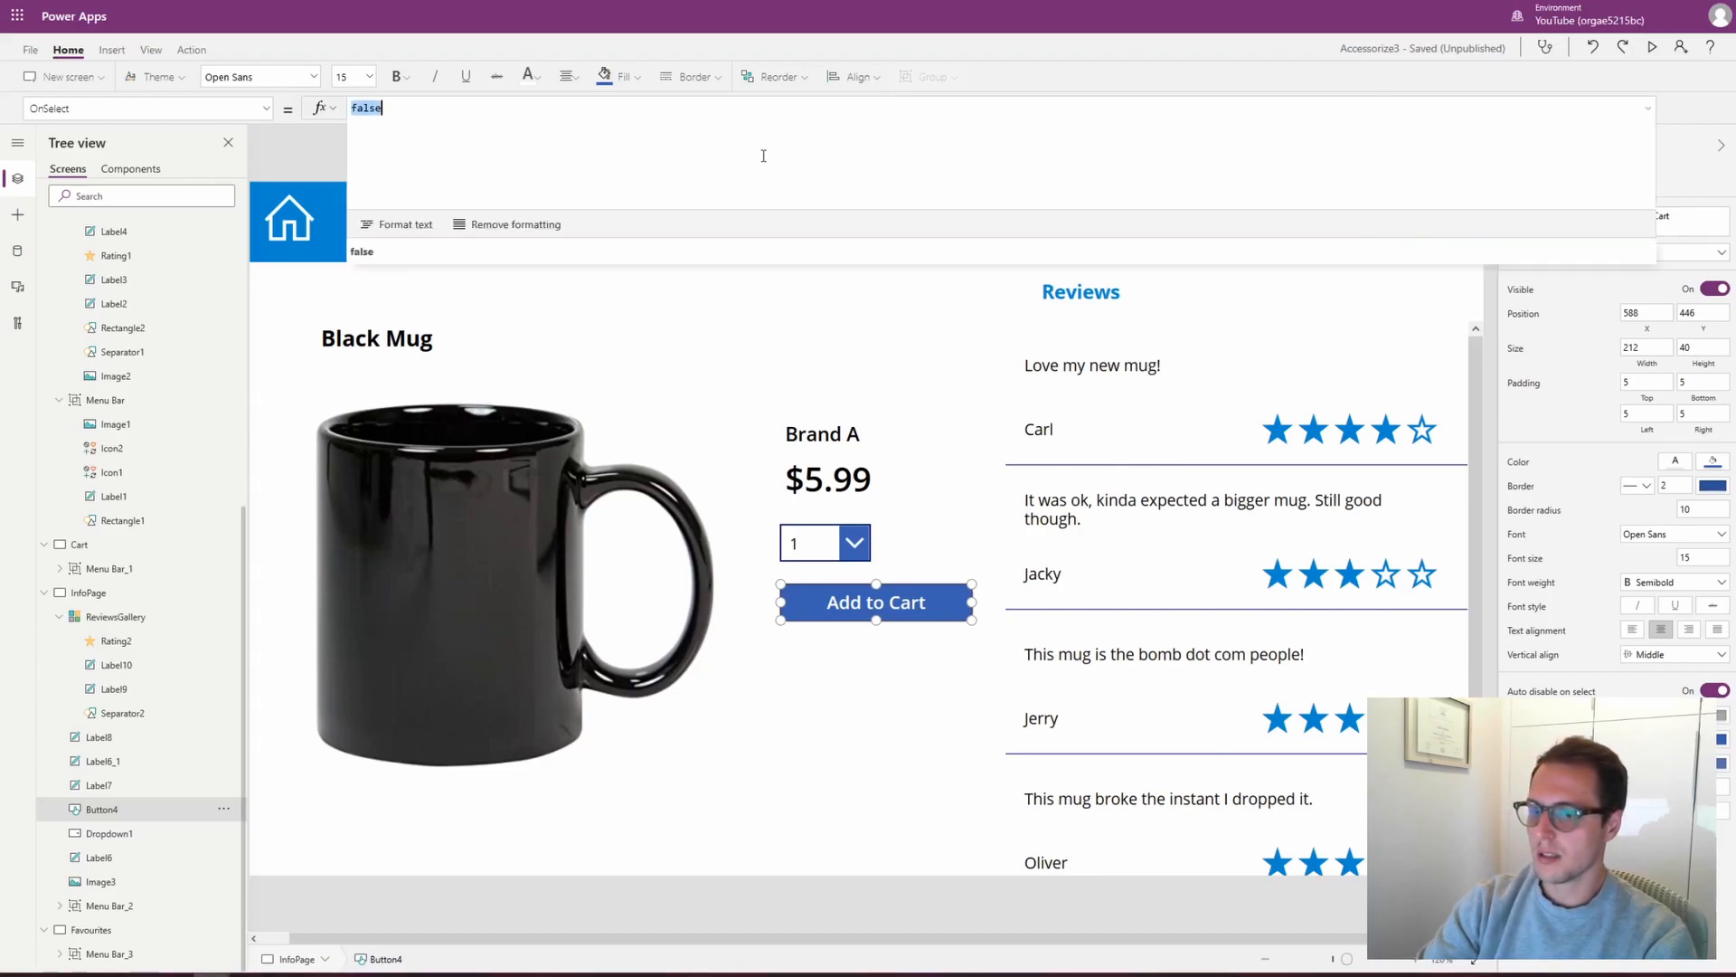
pyautogui.press('BackSpace')
pyautogui.write('Co')
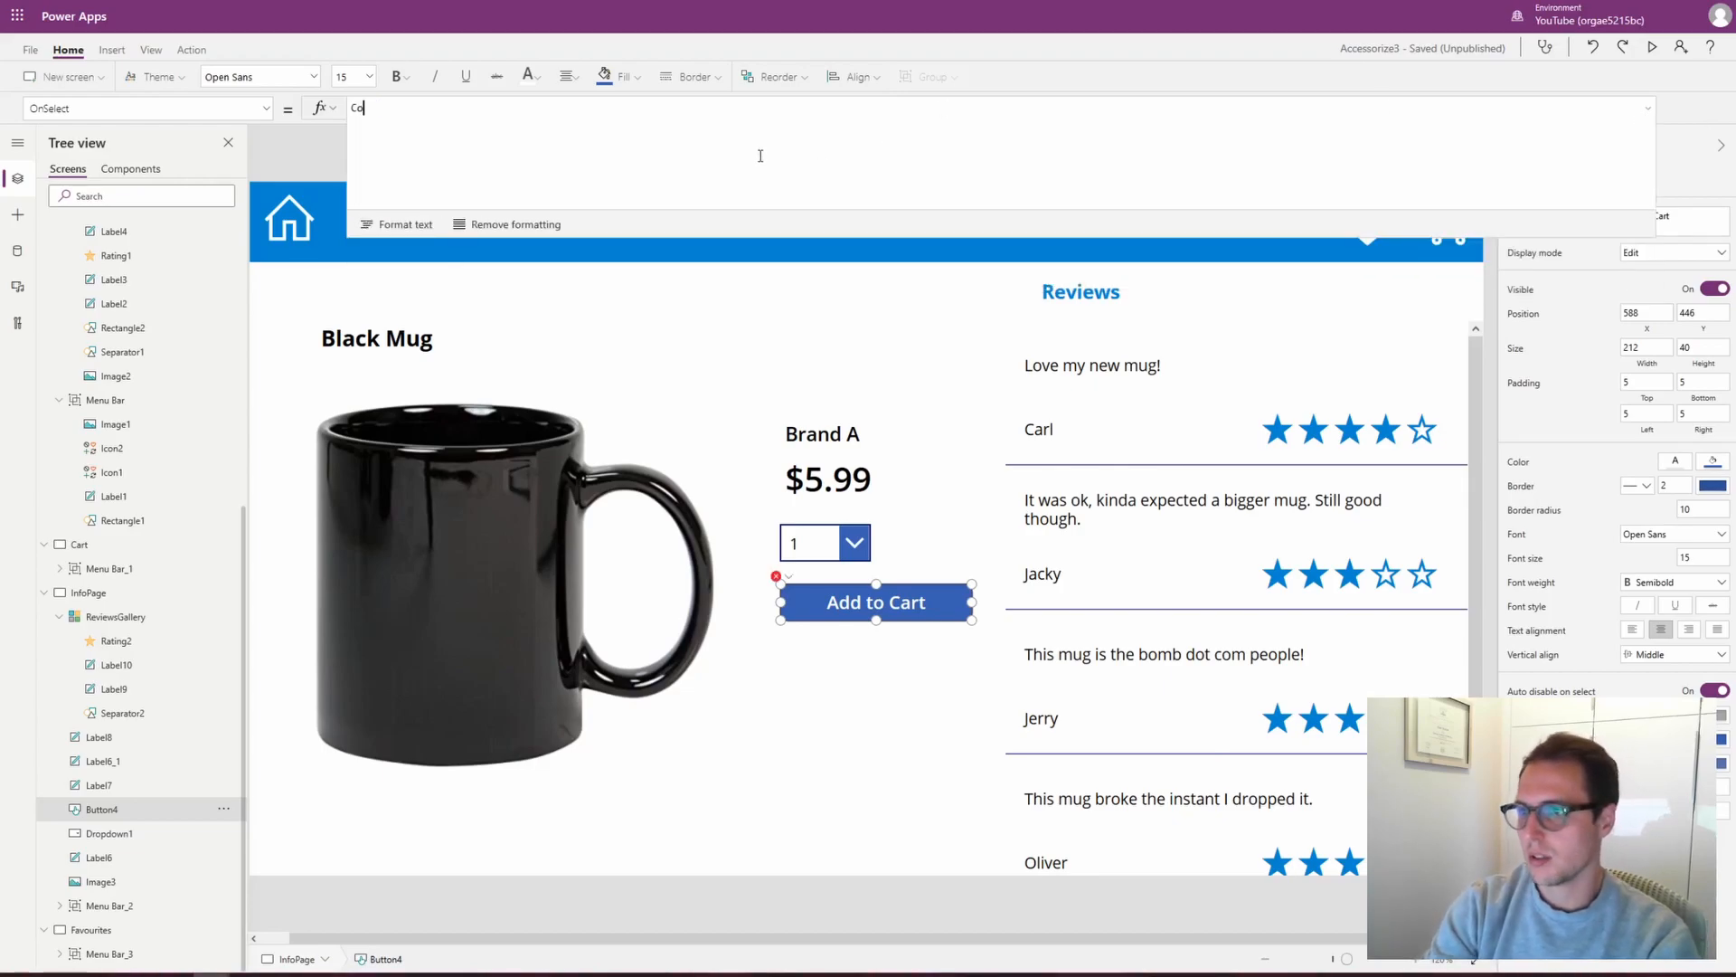
pyautogui.write('llect(')
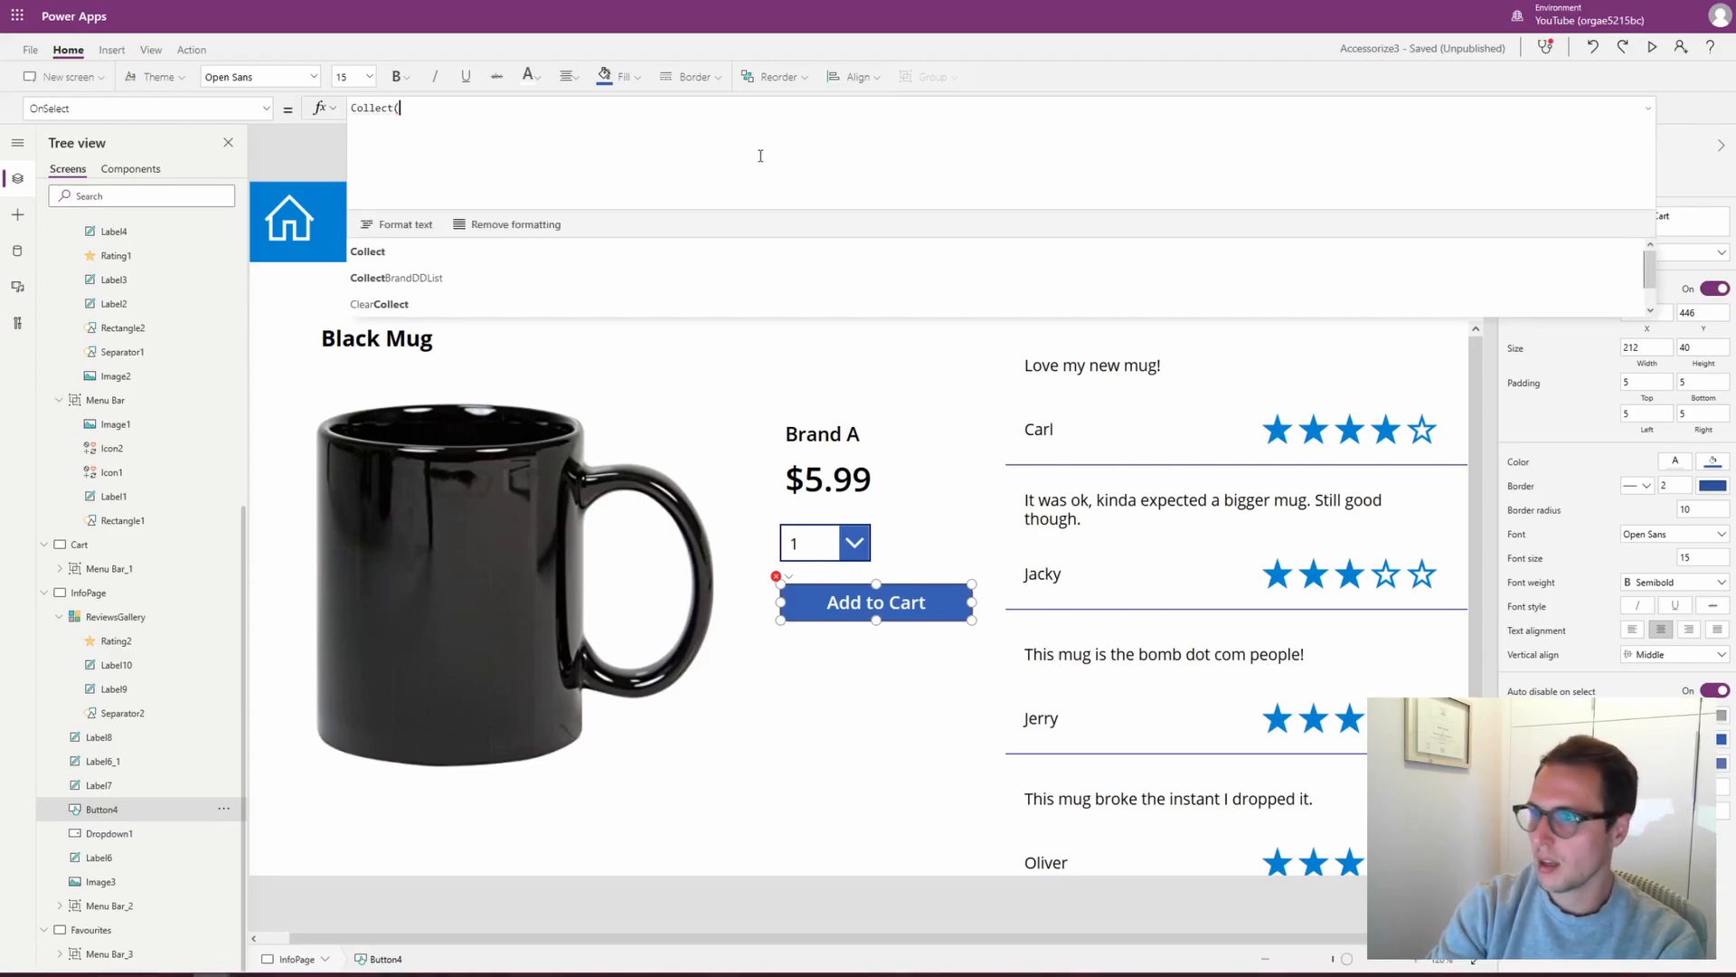
pyautogui.write('CartList')
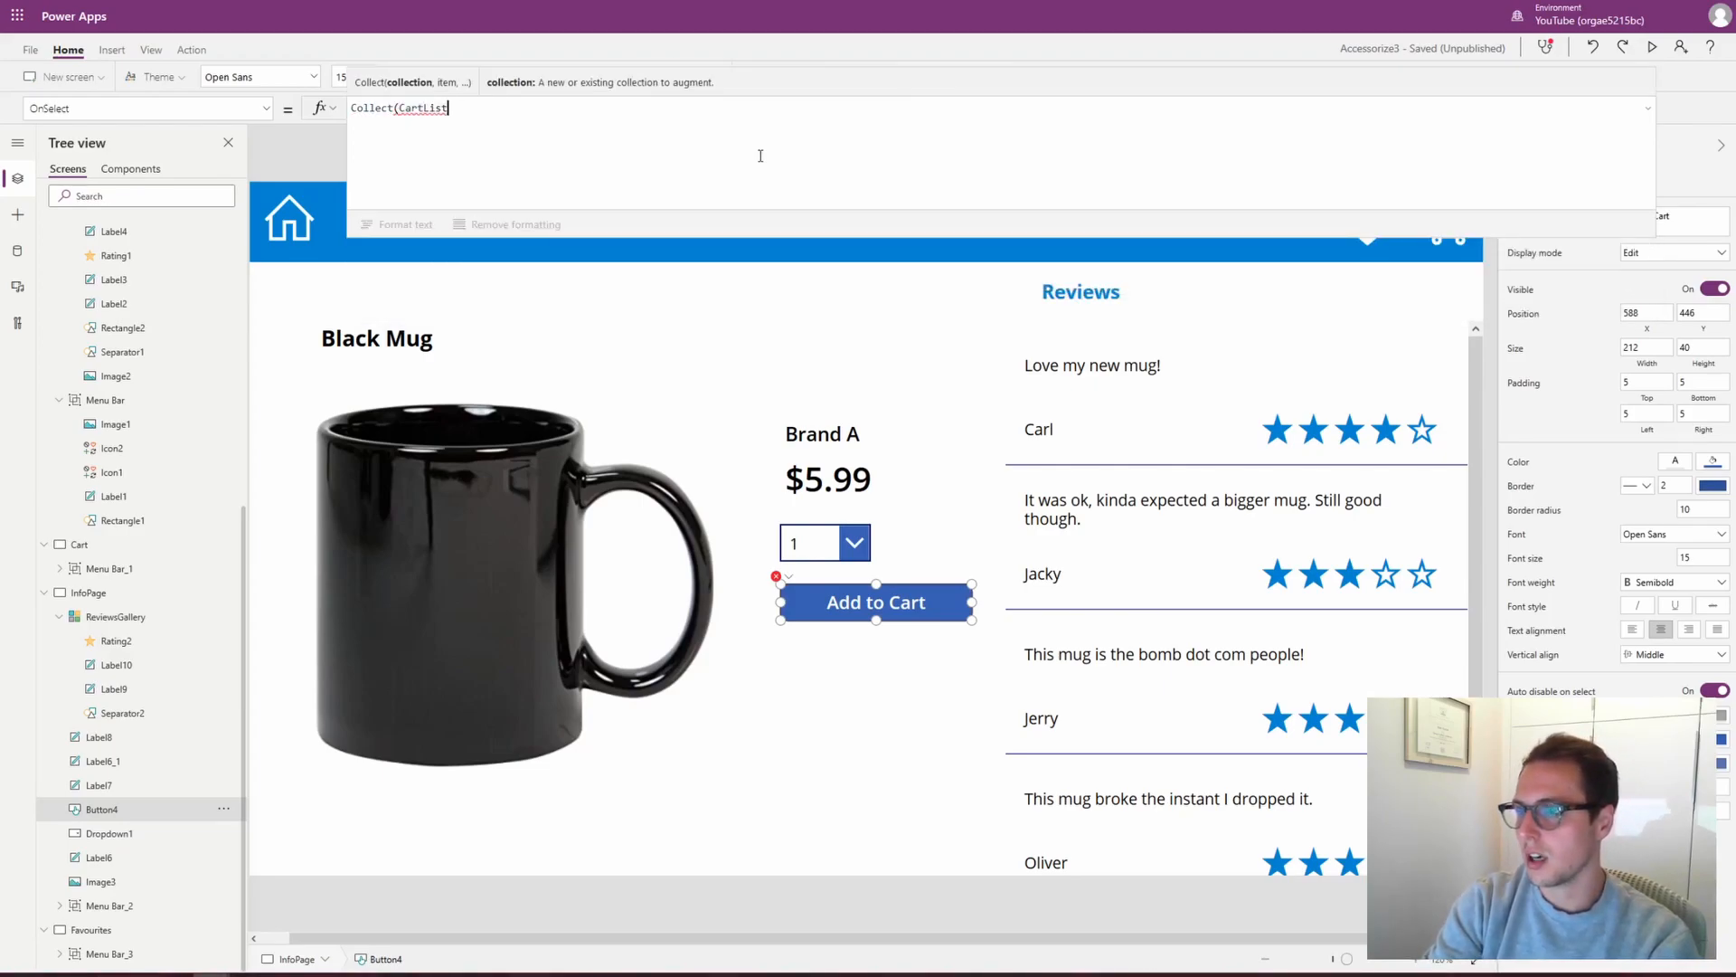
pyautogui.write(',')
pyautogui.hotkey('shift', 'Return')
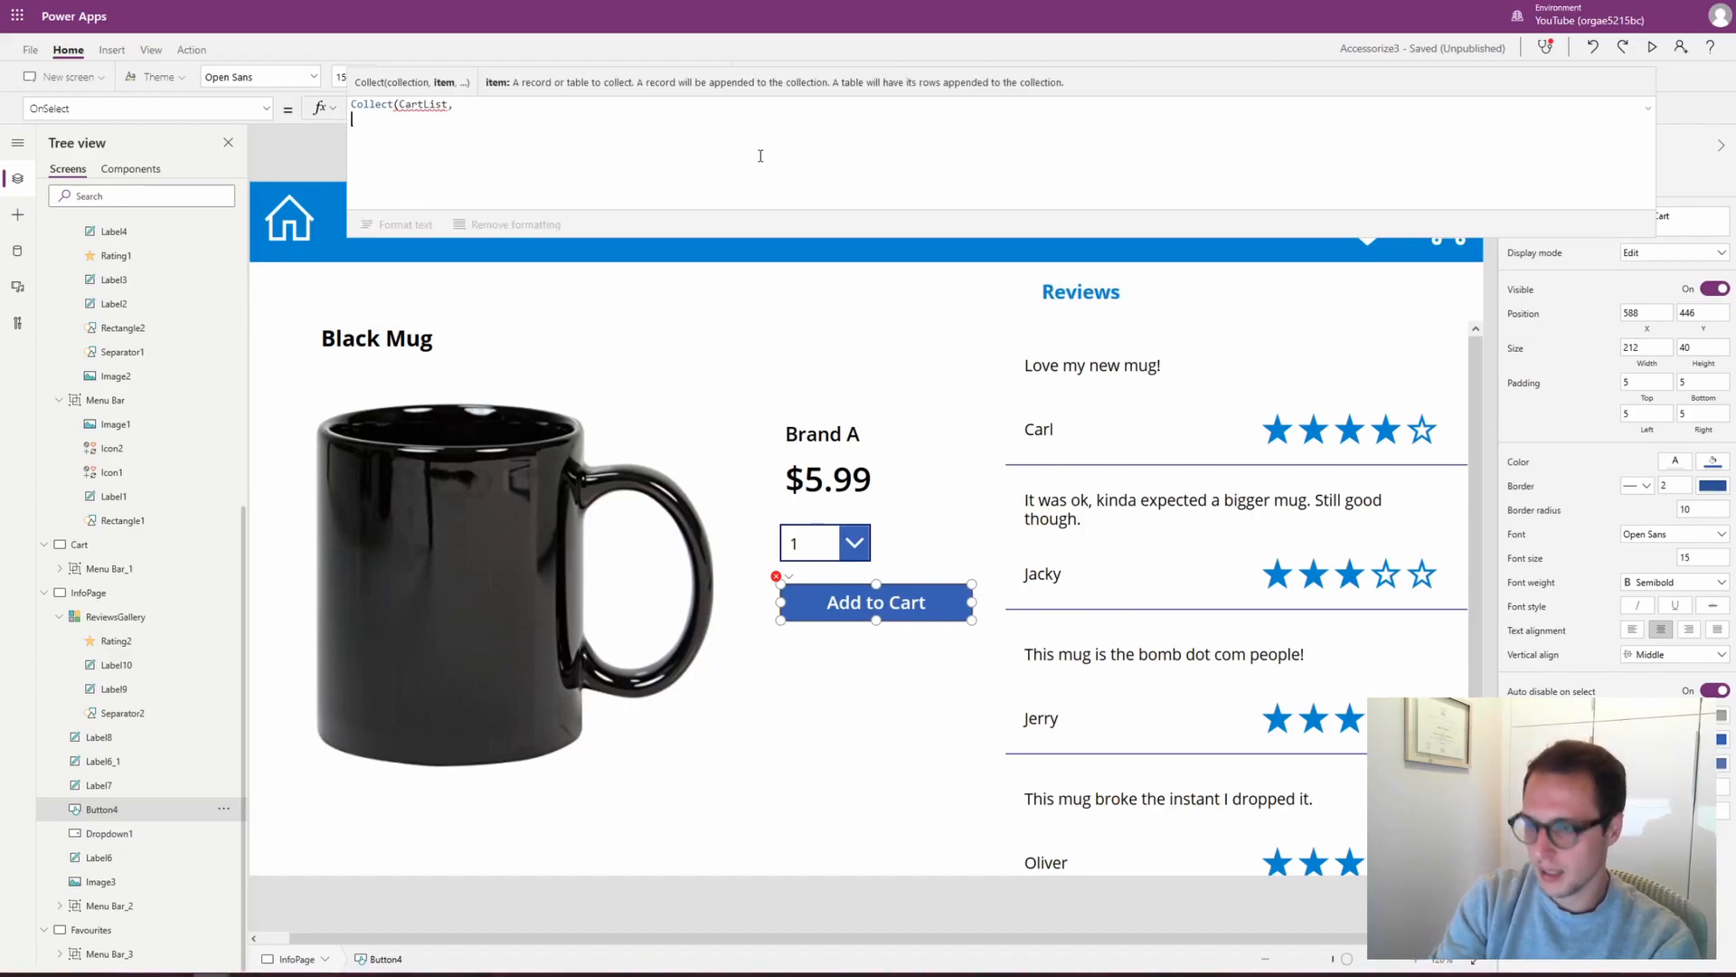
# Open a record in the Add to Cart button's Collect formula and begin its ID field with the Concatenate function
pyautogui.write('{     ')
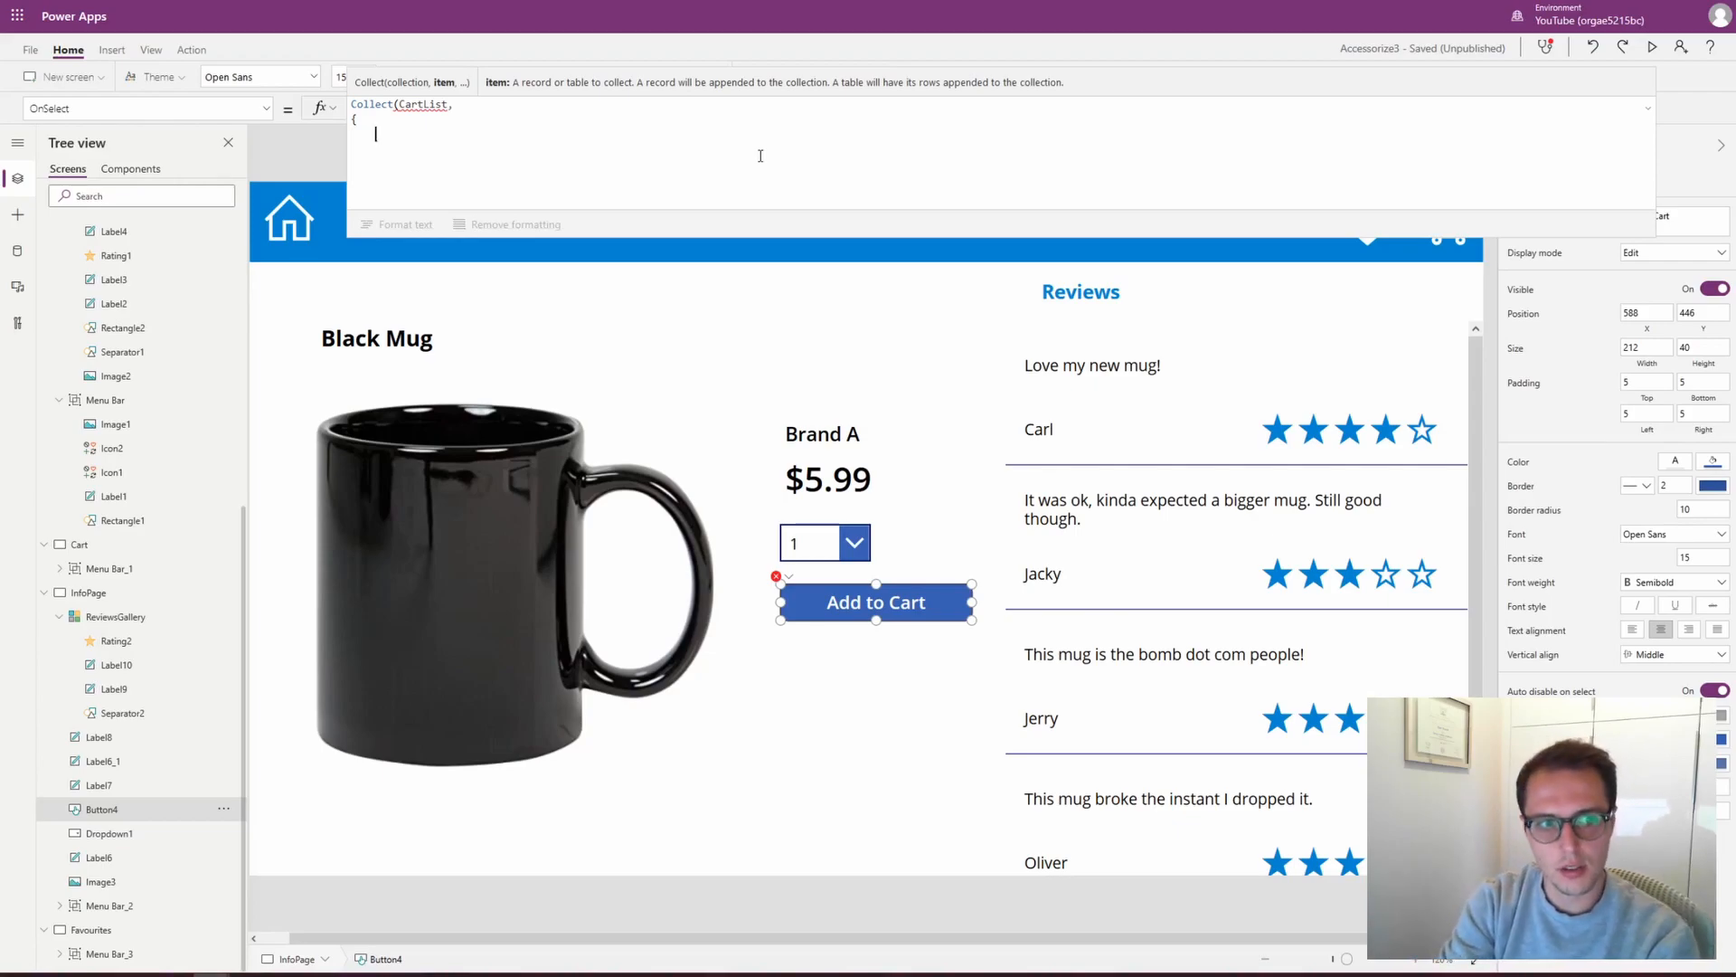
pyautogui.write('ID:')
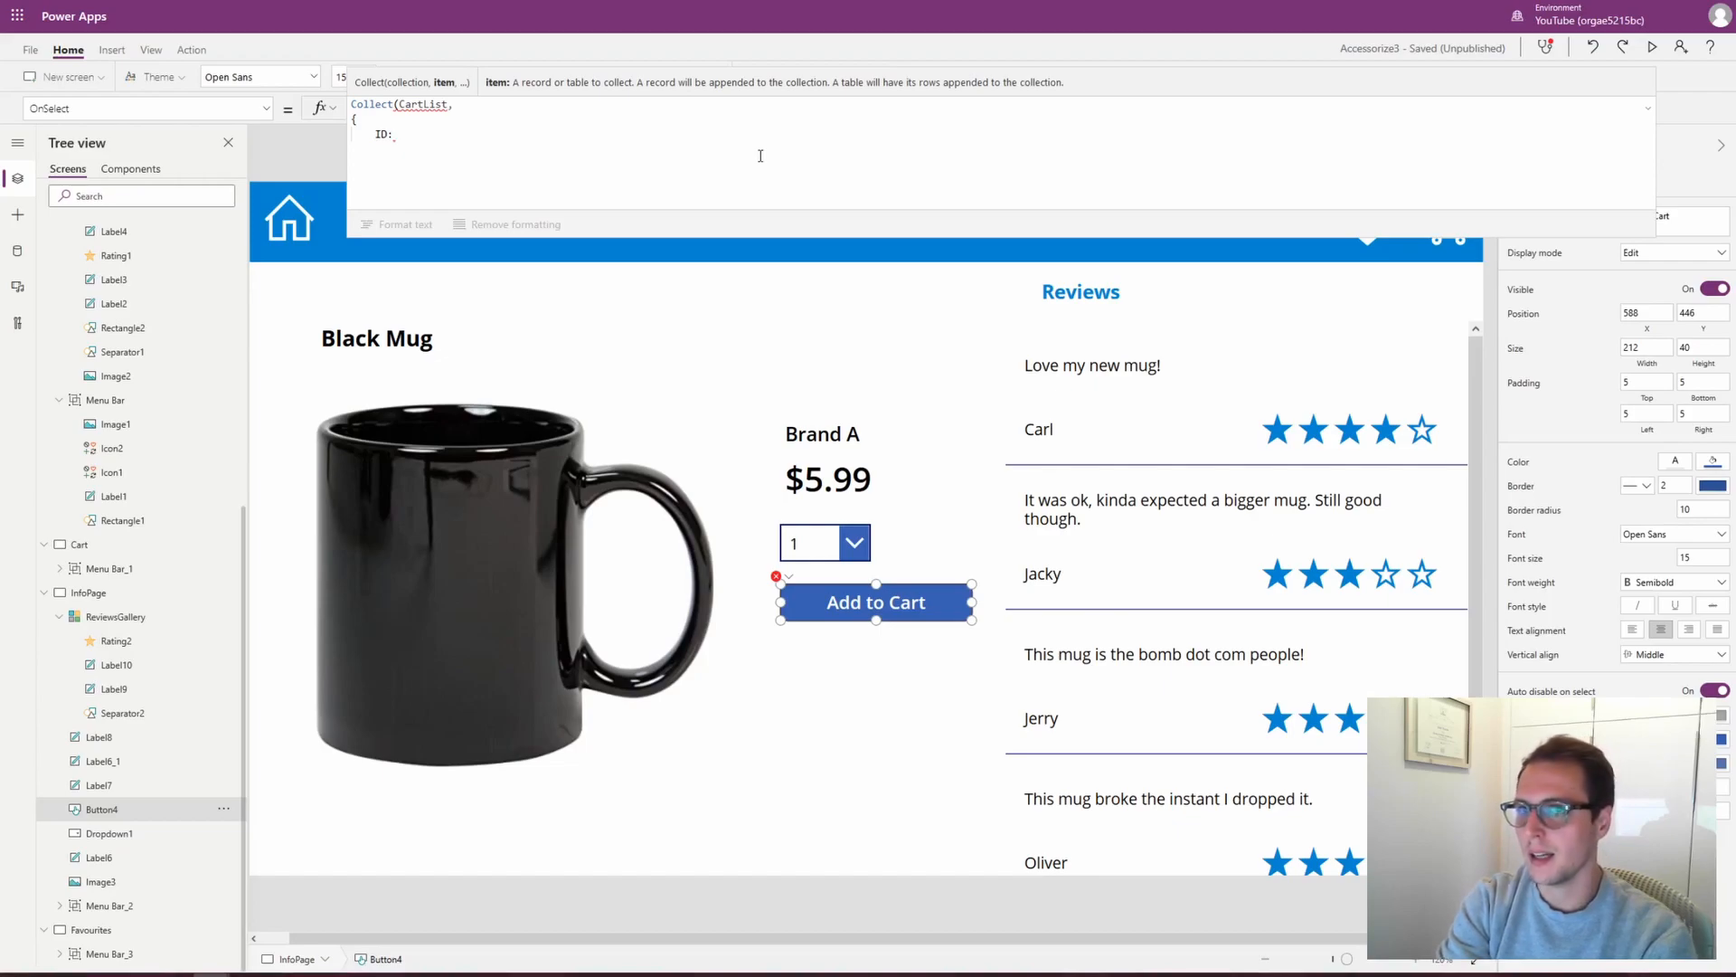
pyautogui.write('Concate')
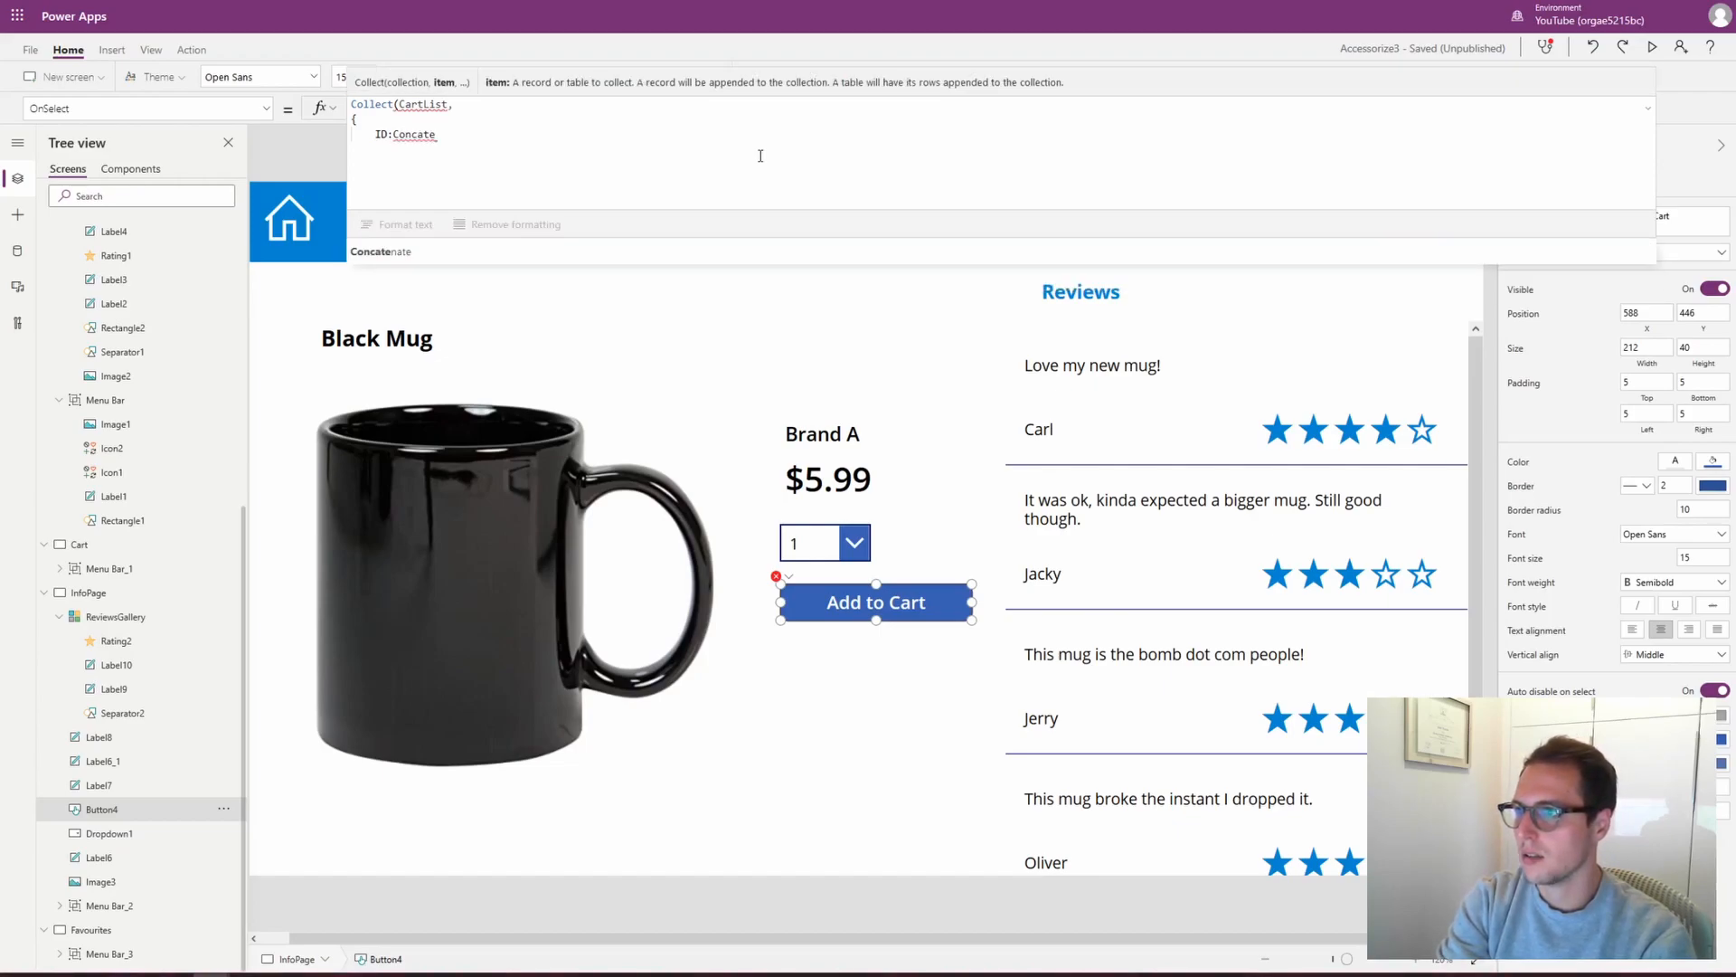
pyautogui.click(385, 252)
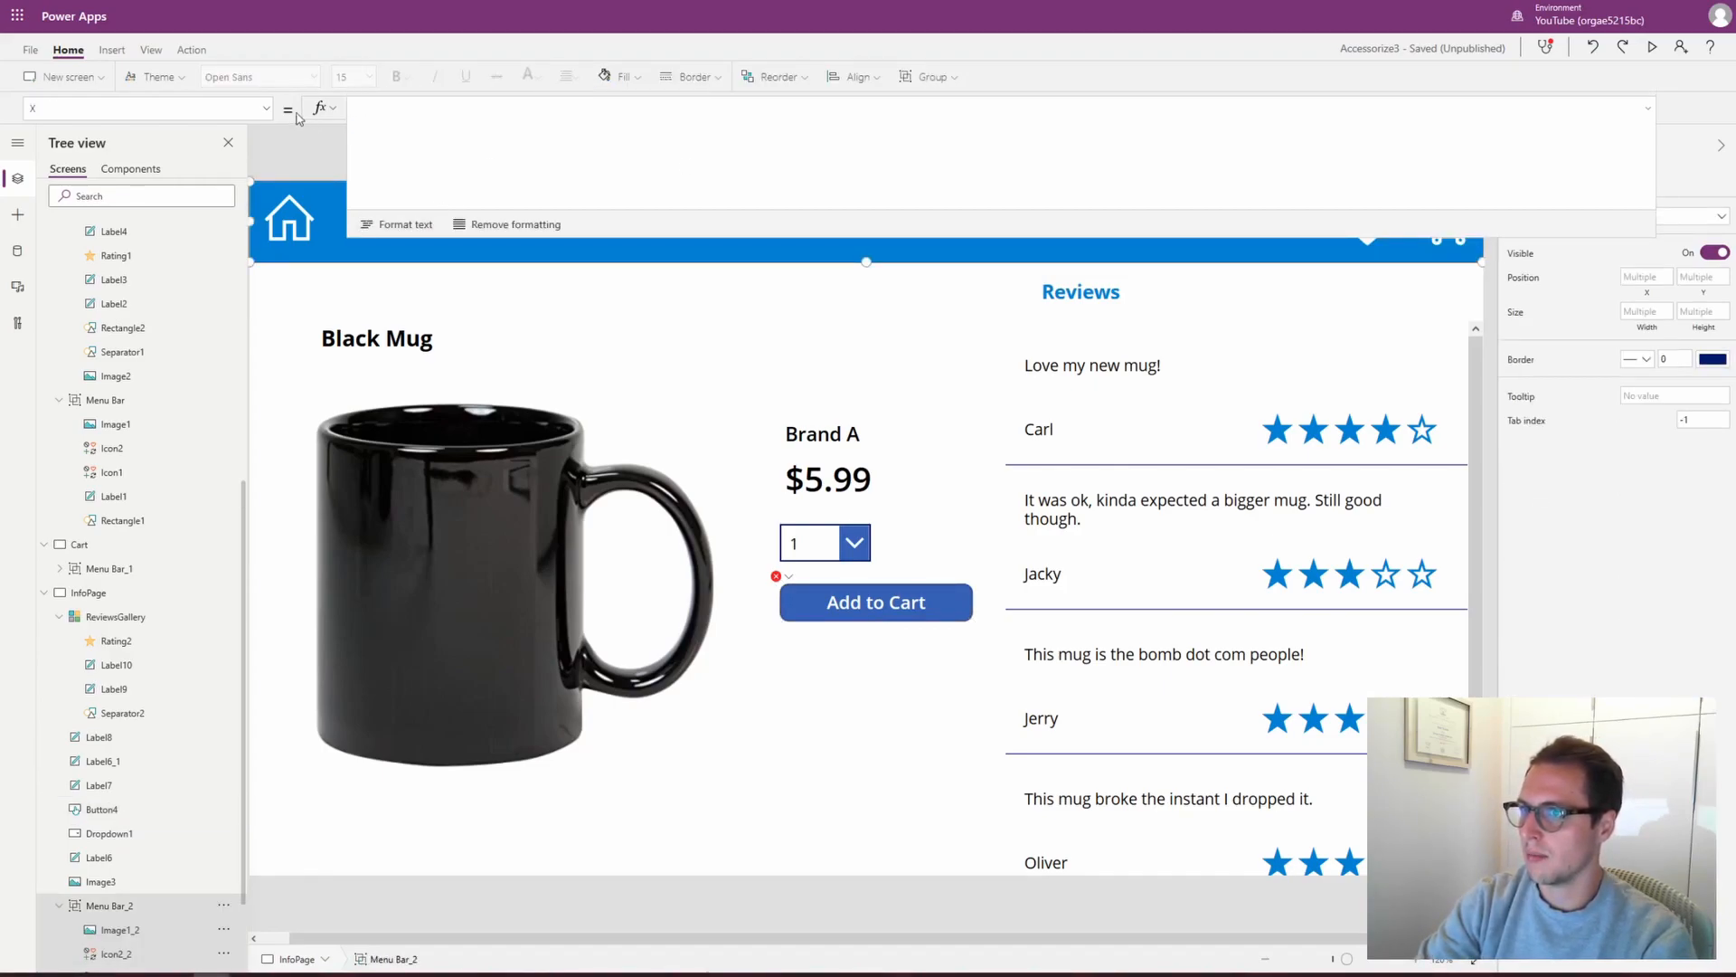
pyautogui.click(266, 108)
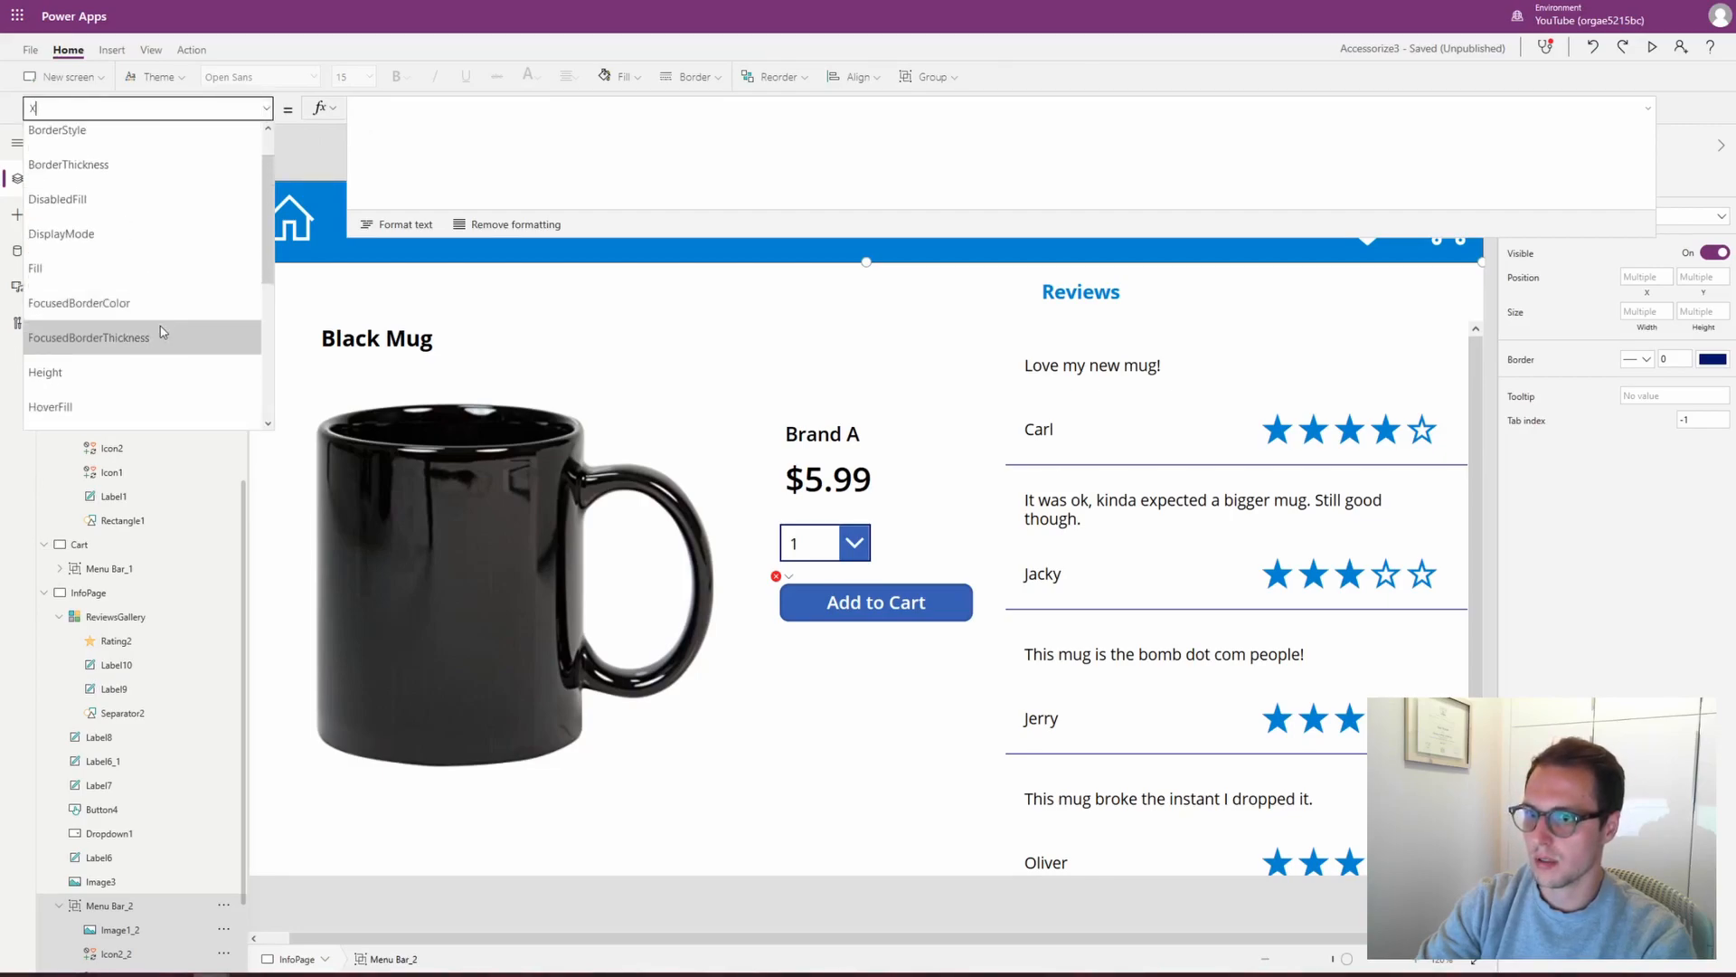
pyautogui.scroll(-3, 154, 338)
pyautogui.click(128, 260)
# Enter Text(Now(), "mm/dd/yyyy hh:mm:ss") as the first Concatenate argument of the ID field in the Add to Cart button's OnSelect formula
pyautogui.click(437, 146)
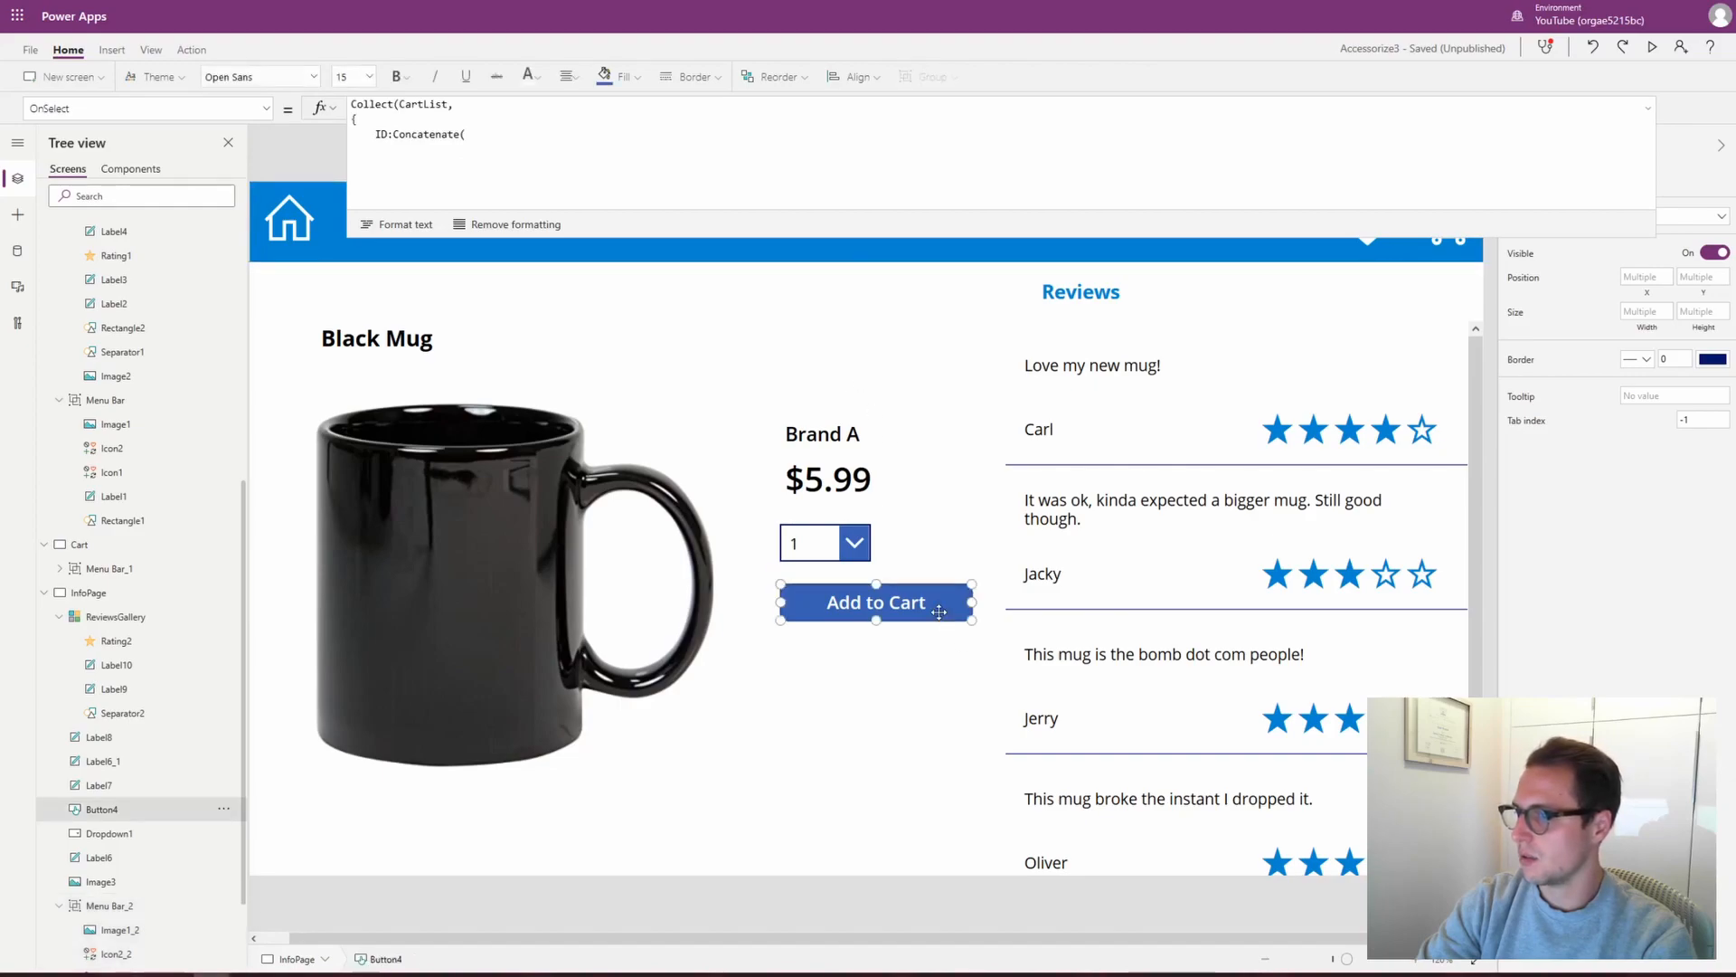
pyautogui.write('(')
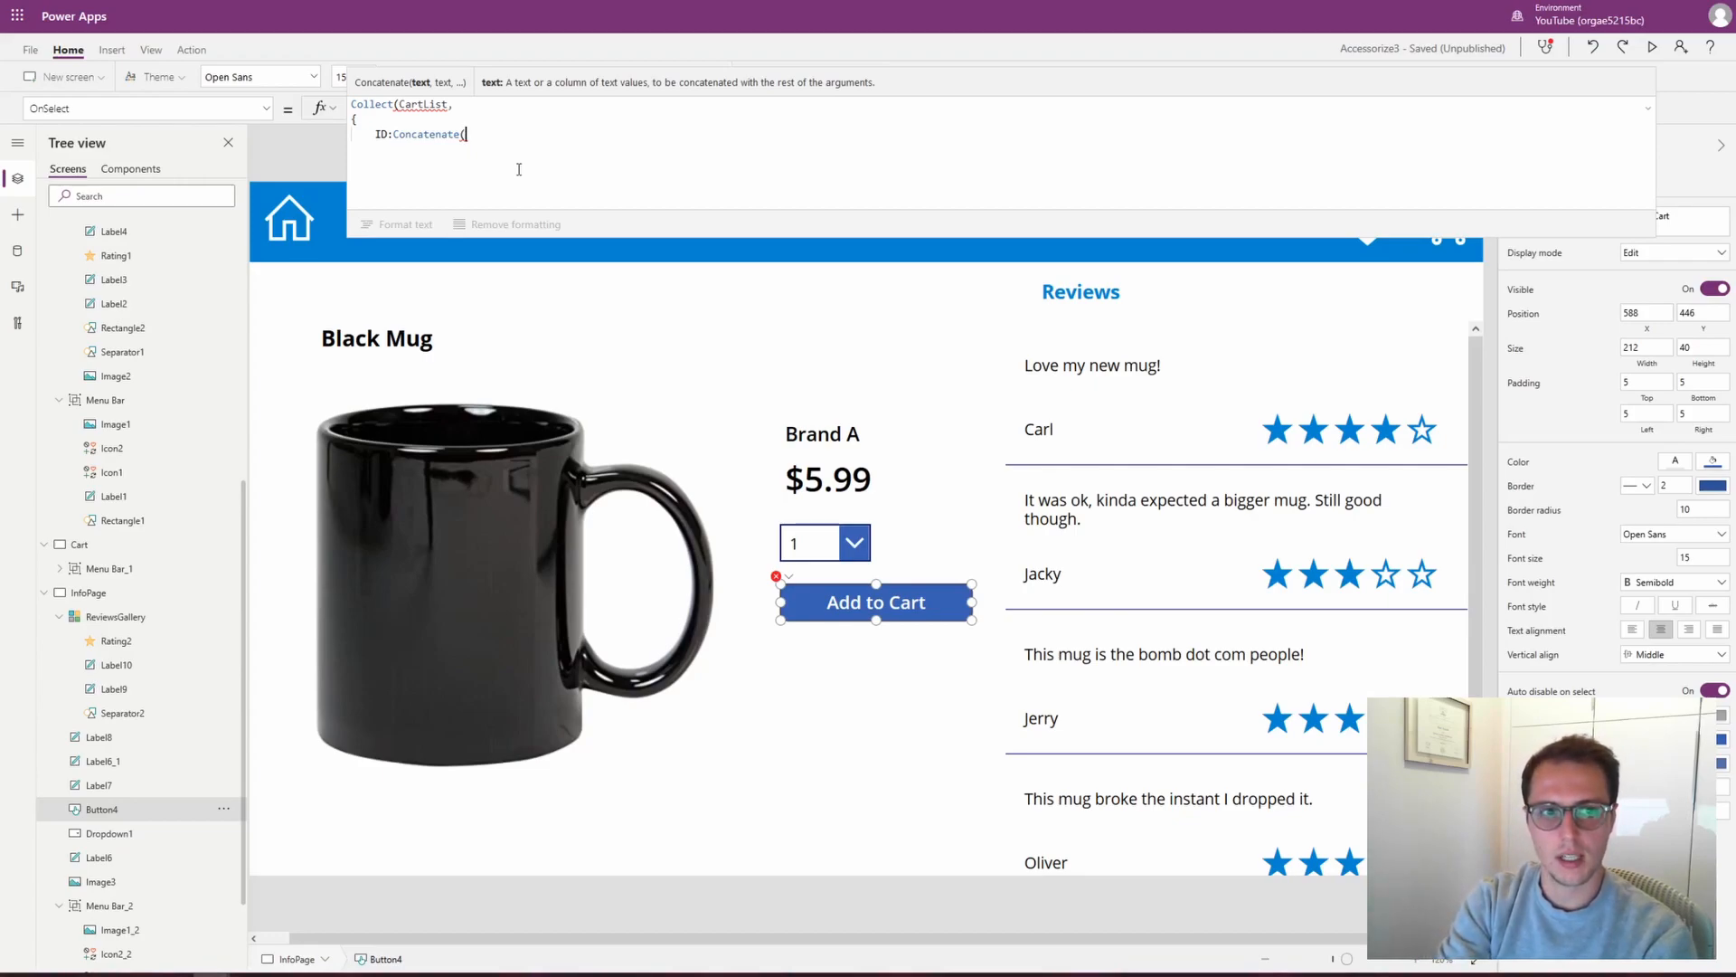
pyautogui.write('Text(Now')
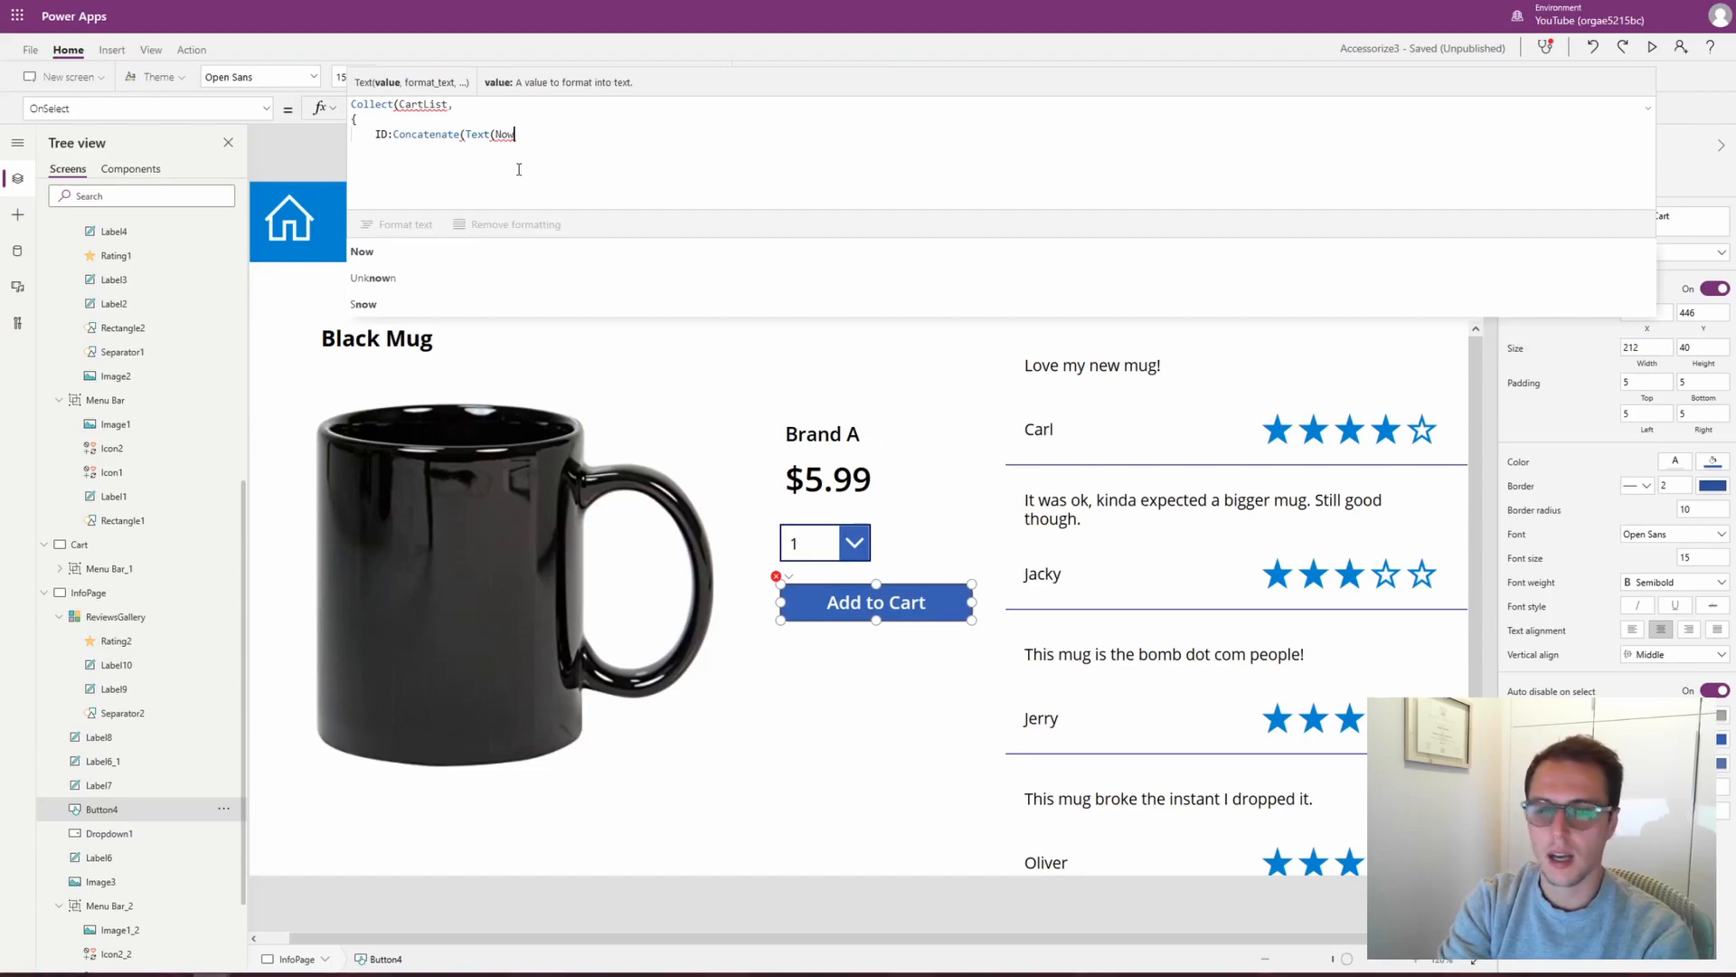
pyautogui.write('()')
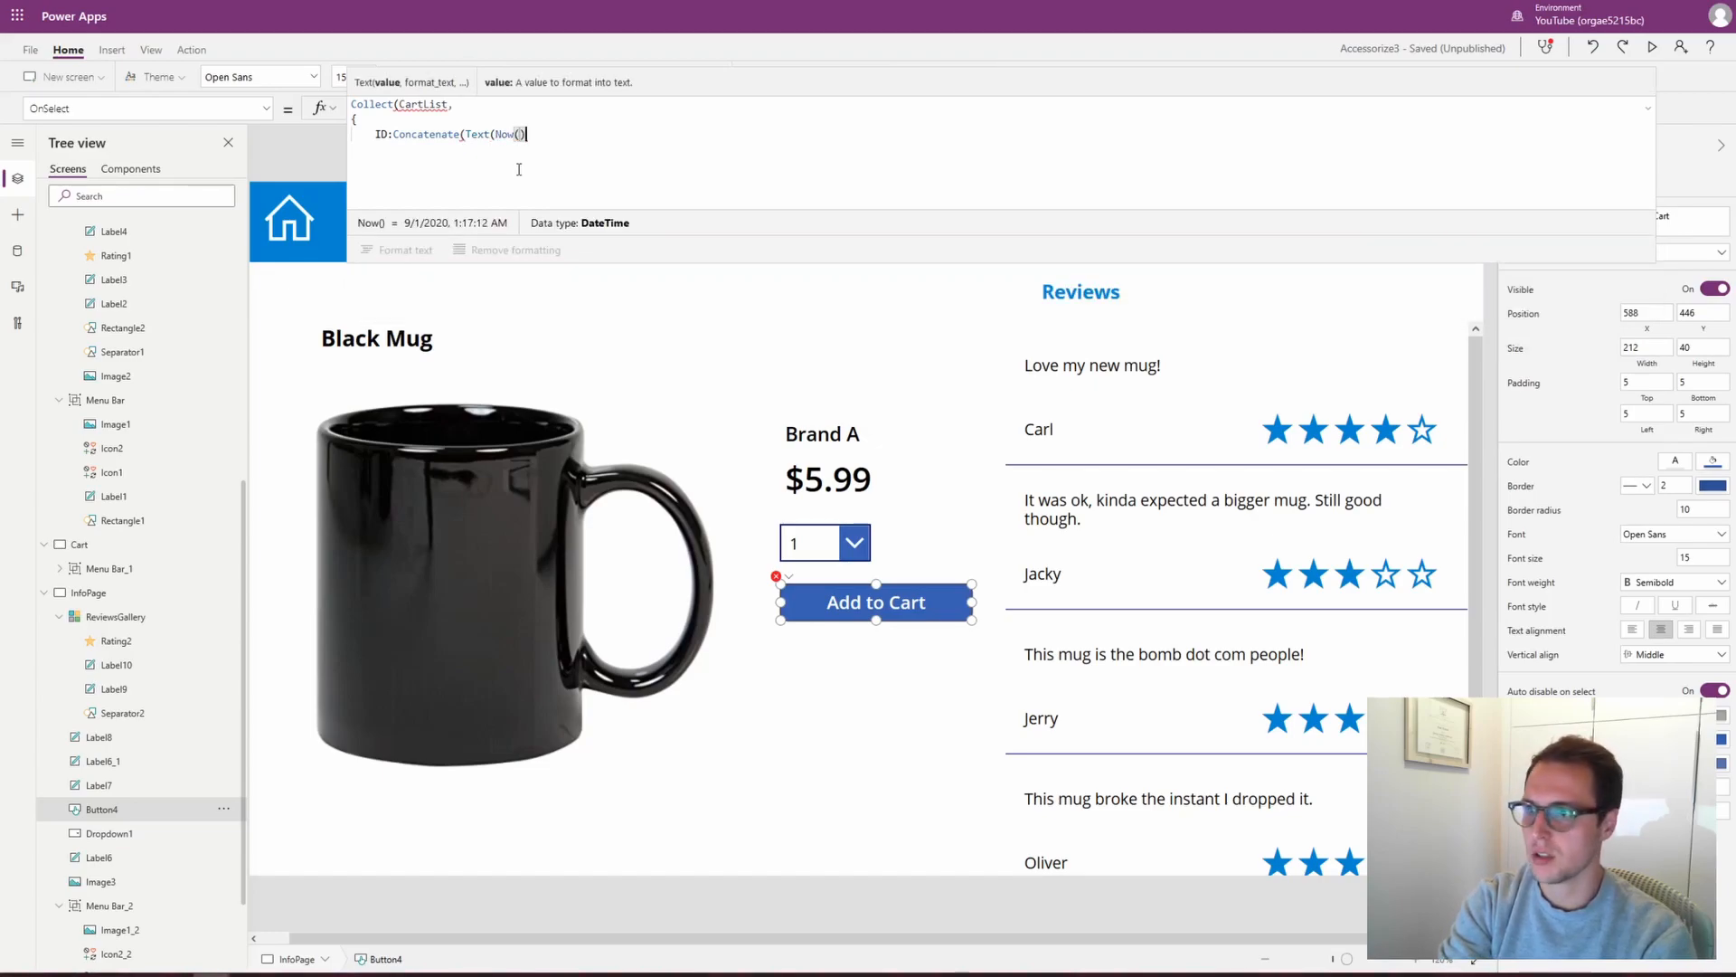
pyautogui.write(', ')
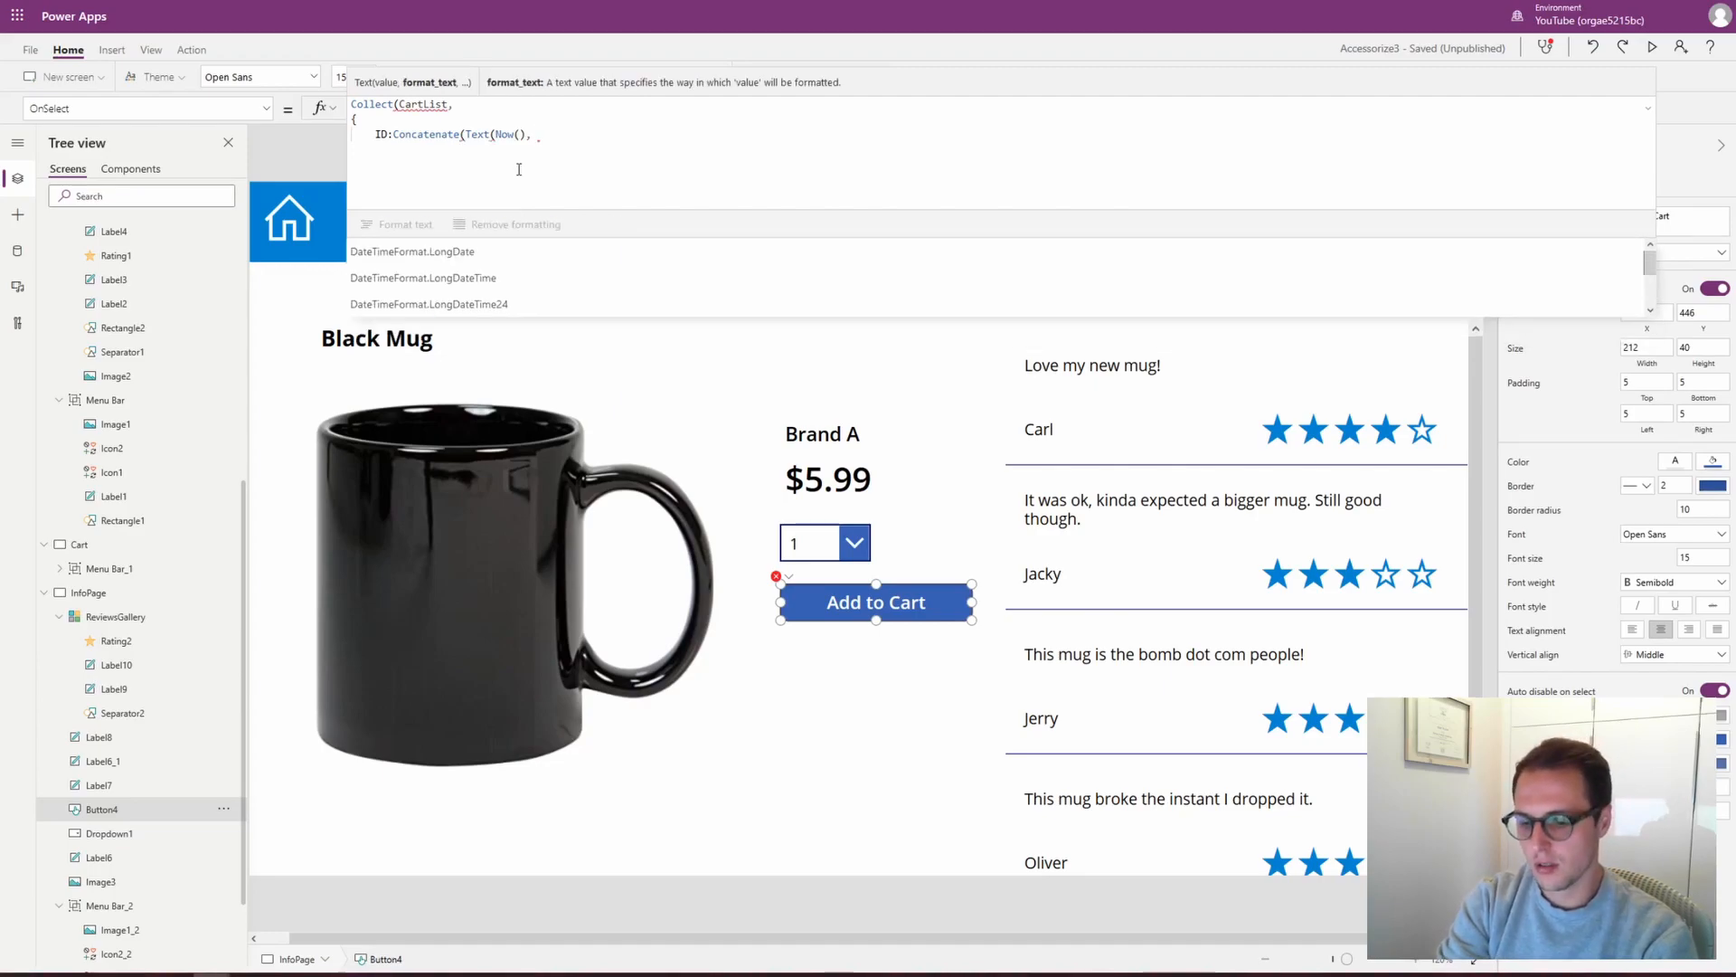
pyautogui.write('"')
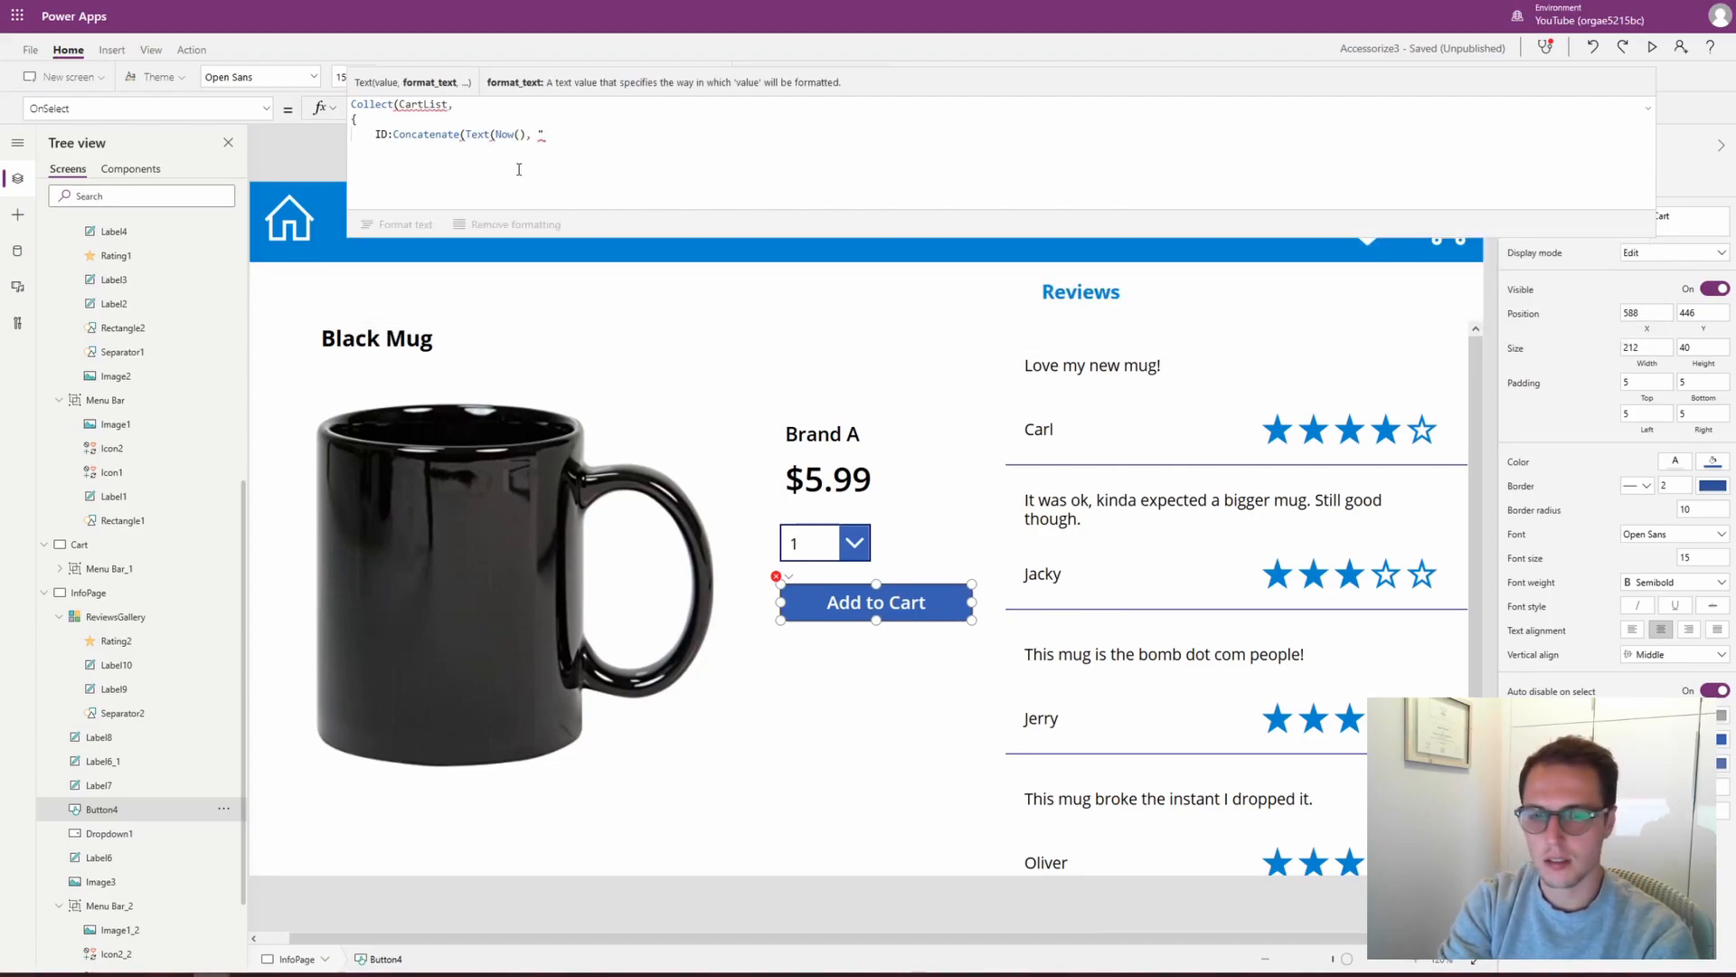
pyautogui.write('mm')
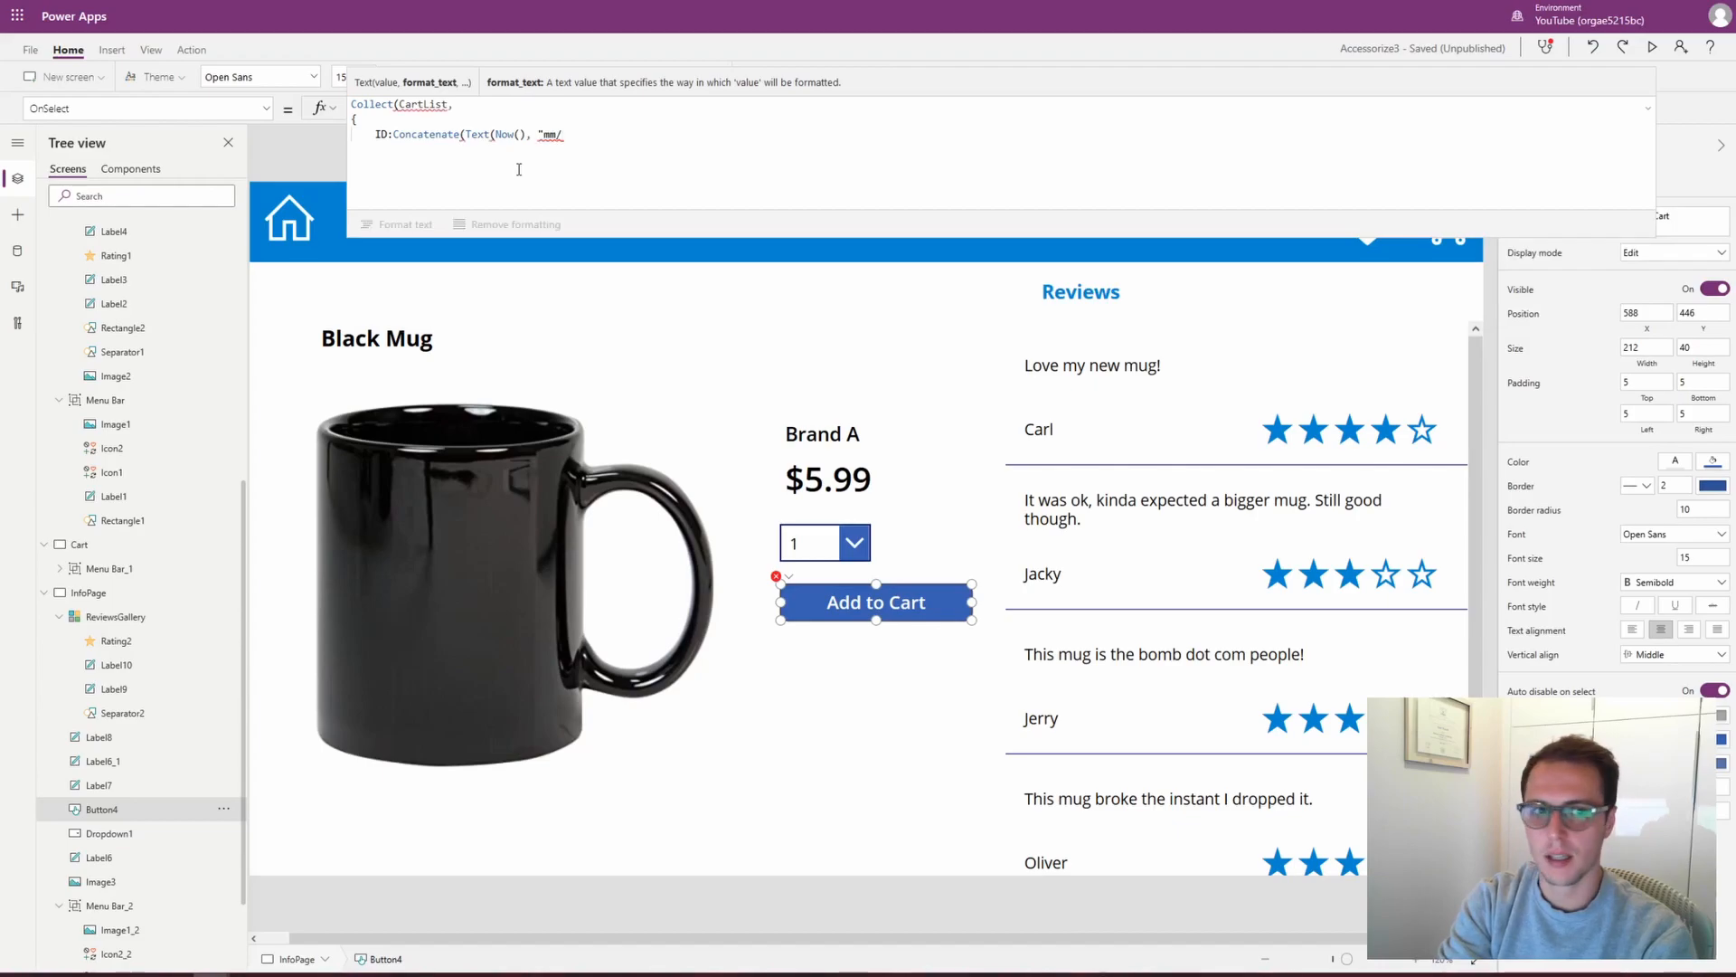
pyautogui.write('/dd/y')
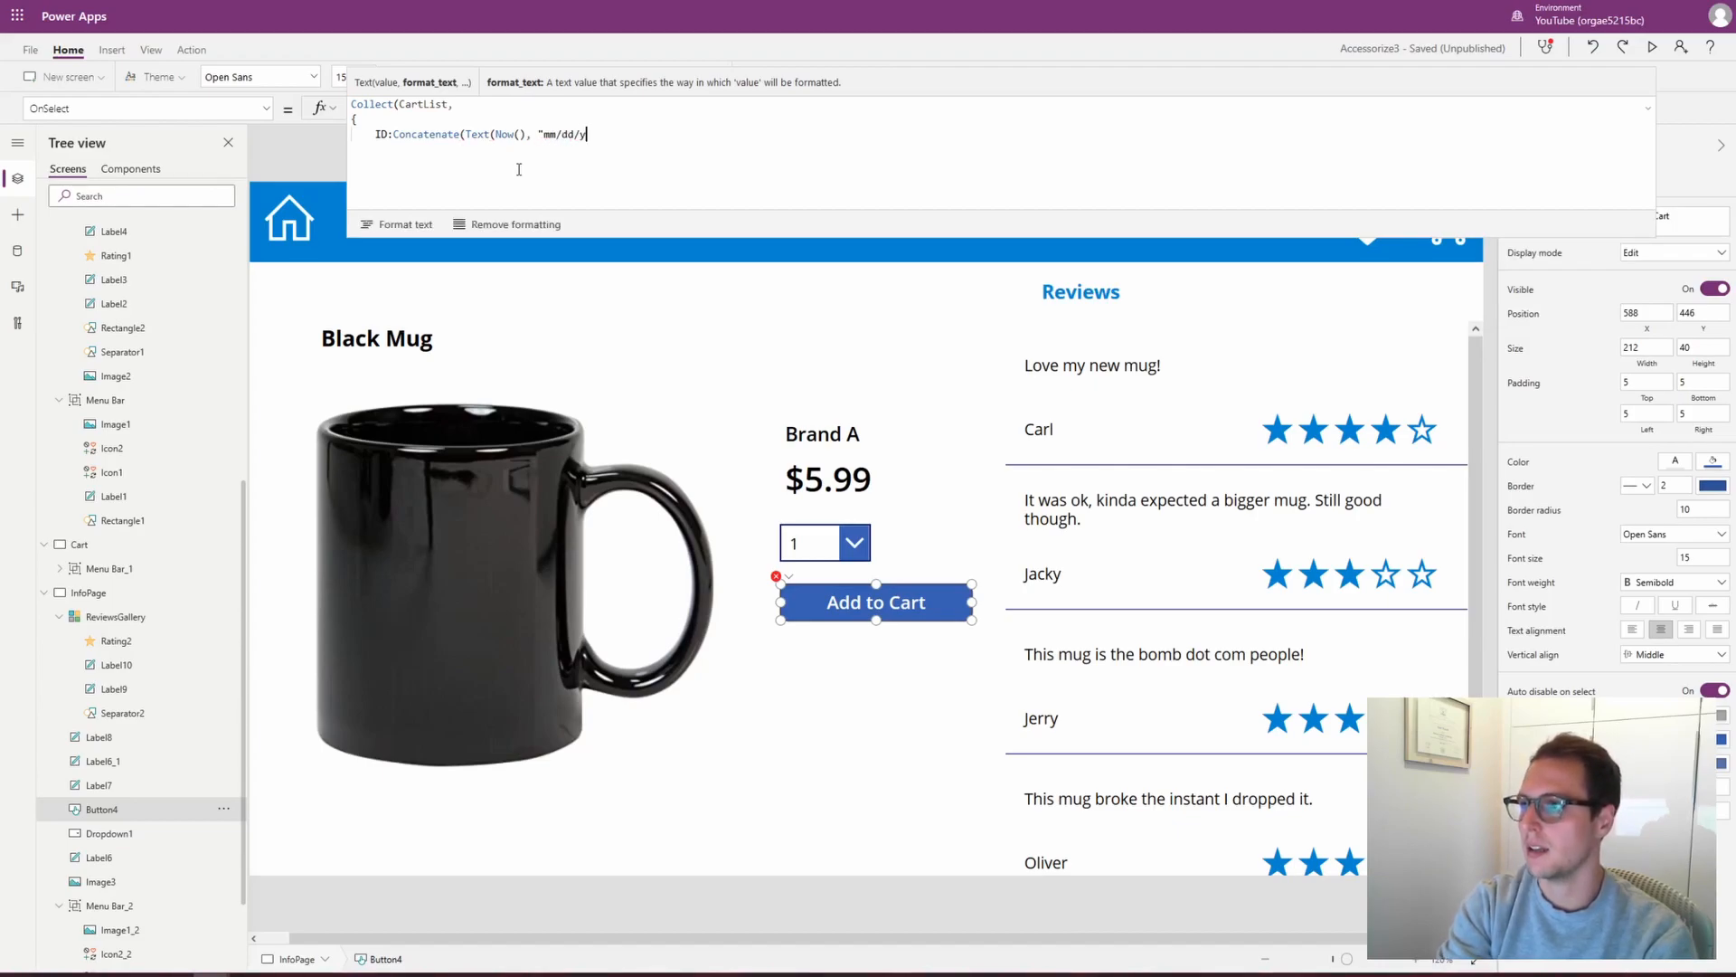
pyautogui.write('yyy ')
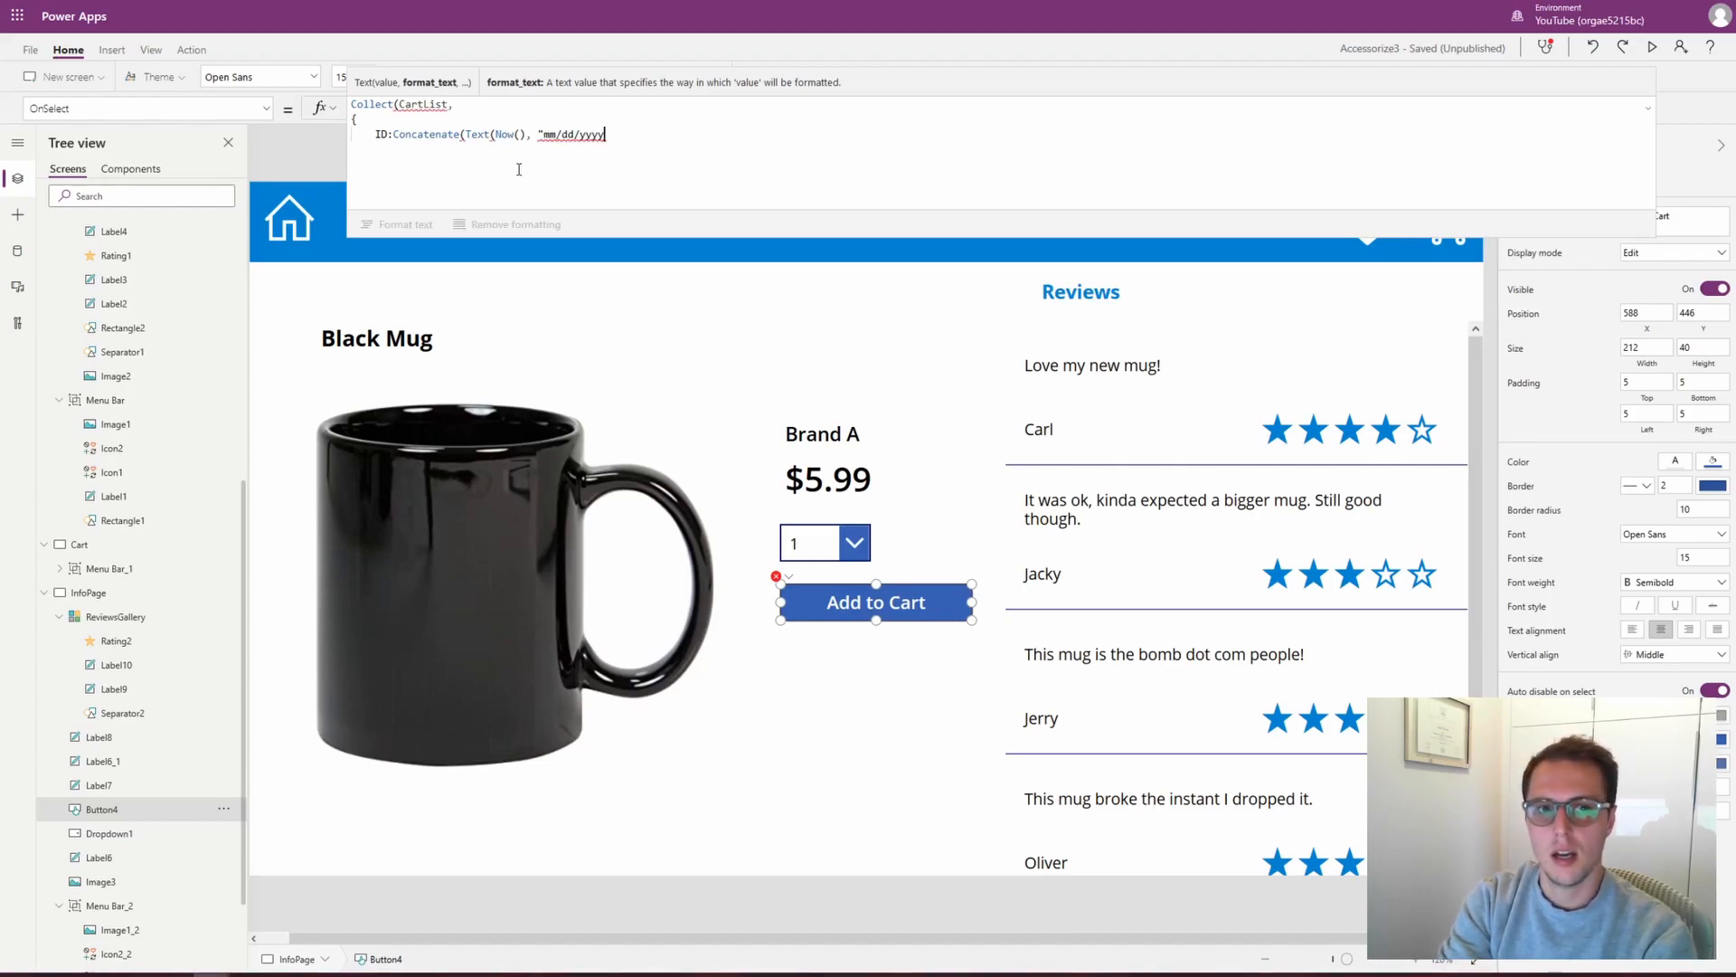
pyautogui.write('hh:m')
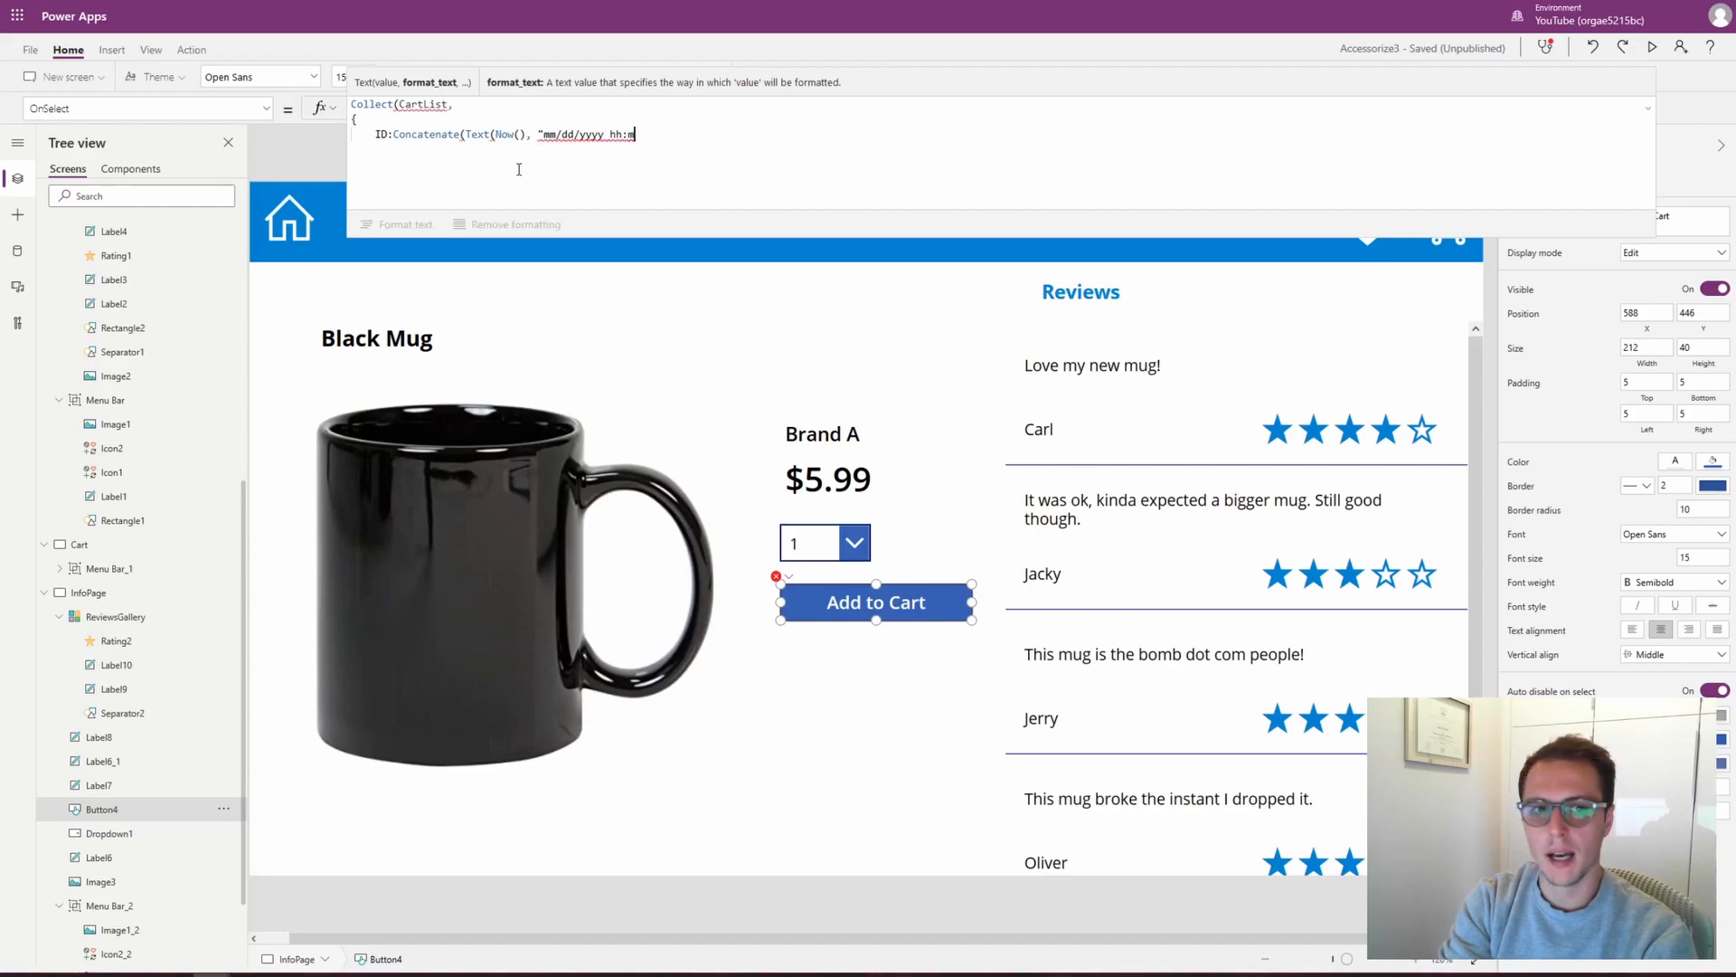
pyautogui.write('m:ss"')
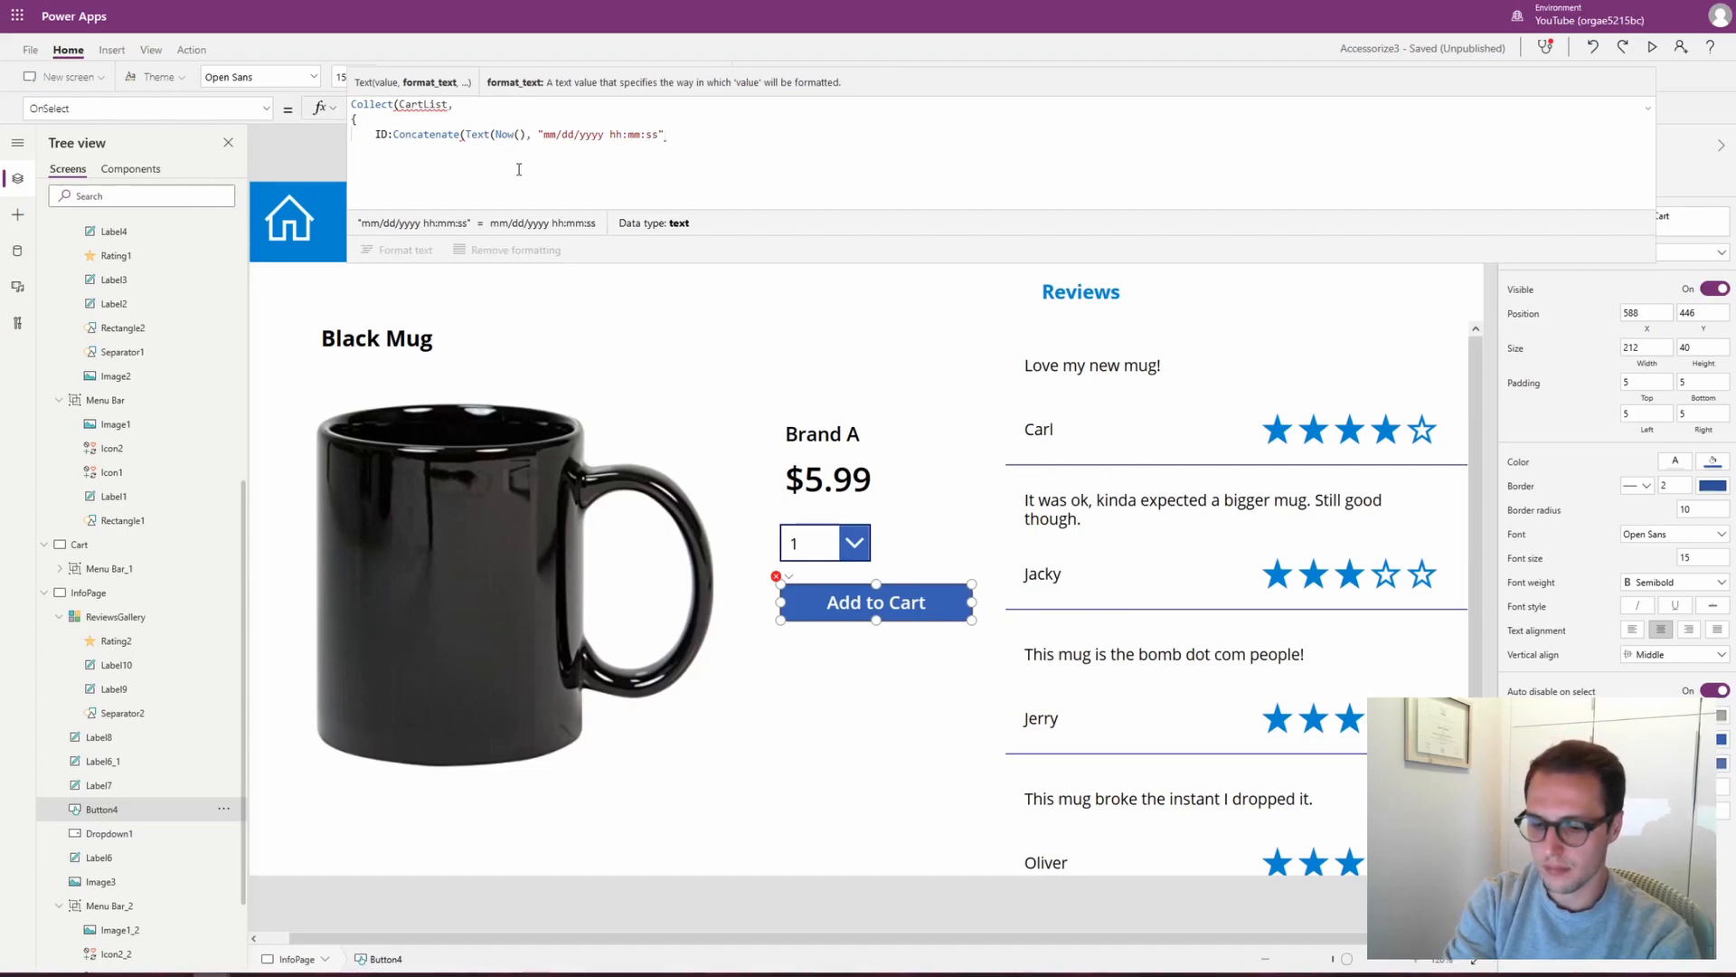
pyautogui.write(')')
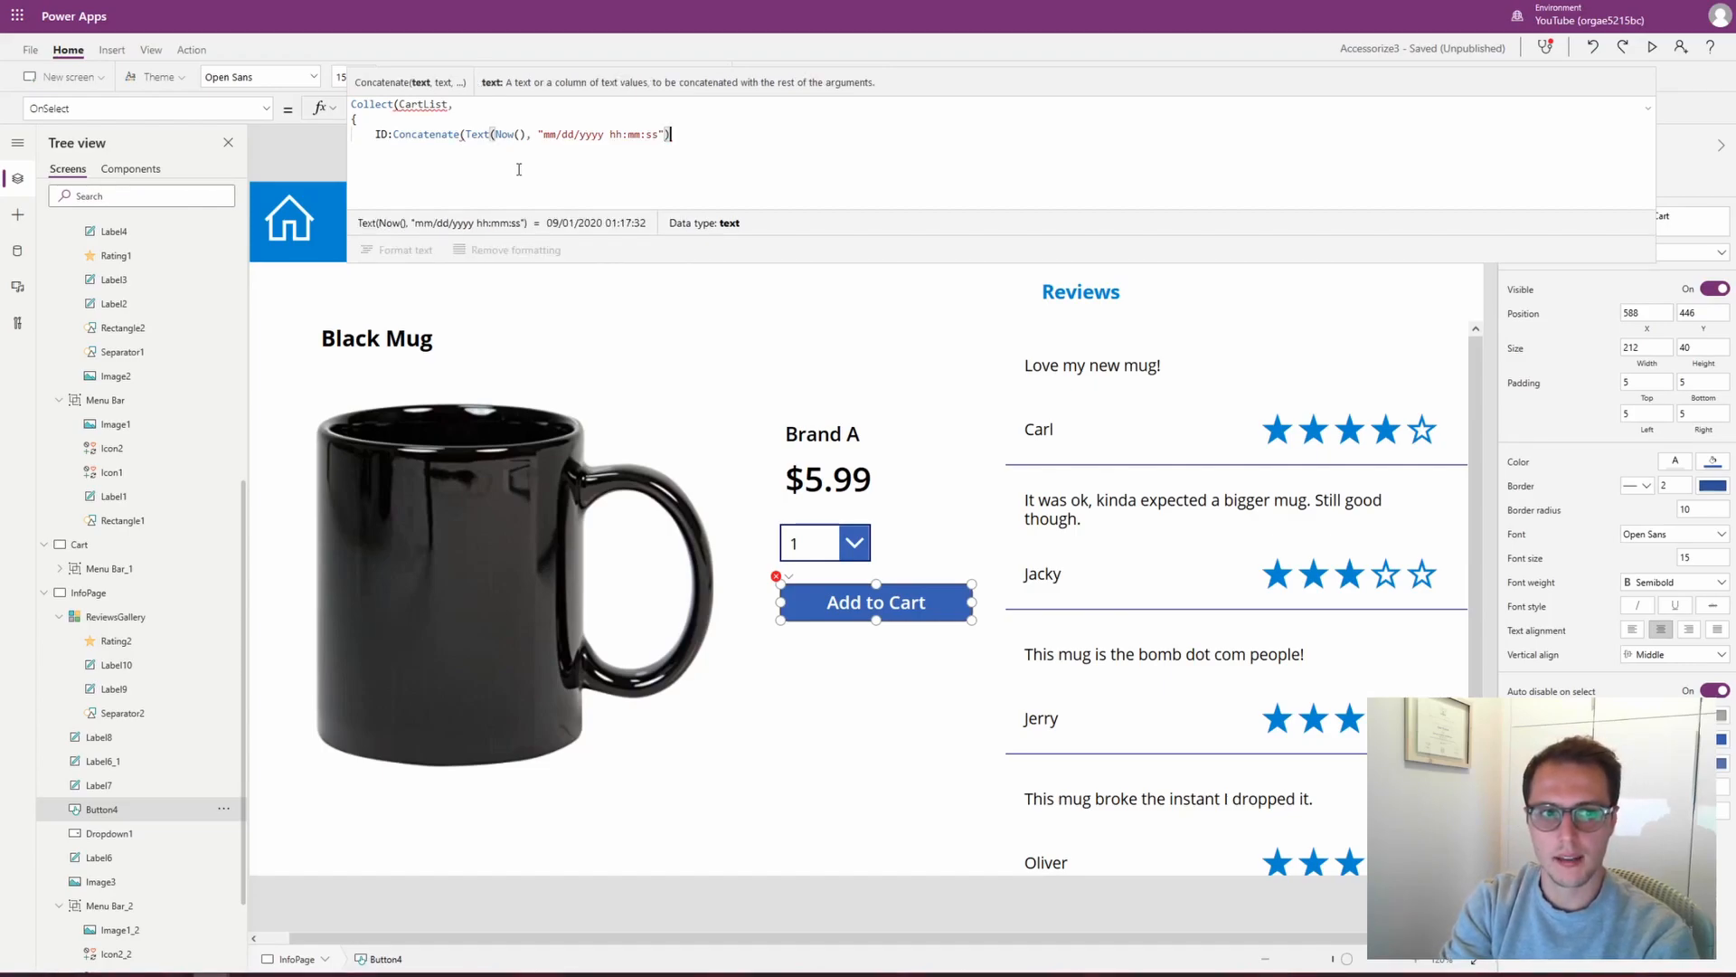
# Add First(ProductInfoCollection).Name as the second Concatenate argument and start the third argument with Text(
pyautogui.write(',')
pyautogui.press('Return')
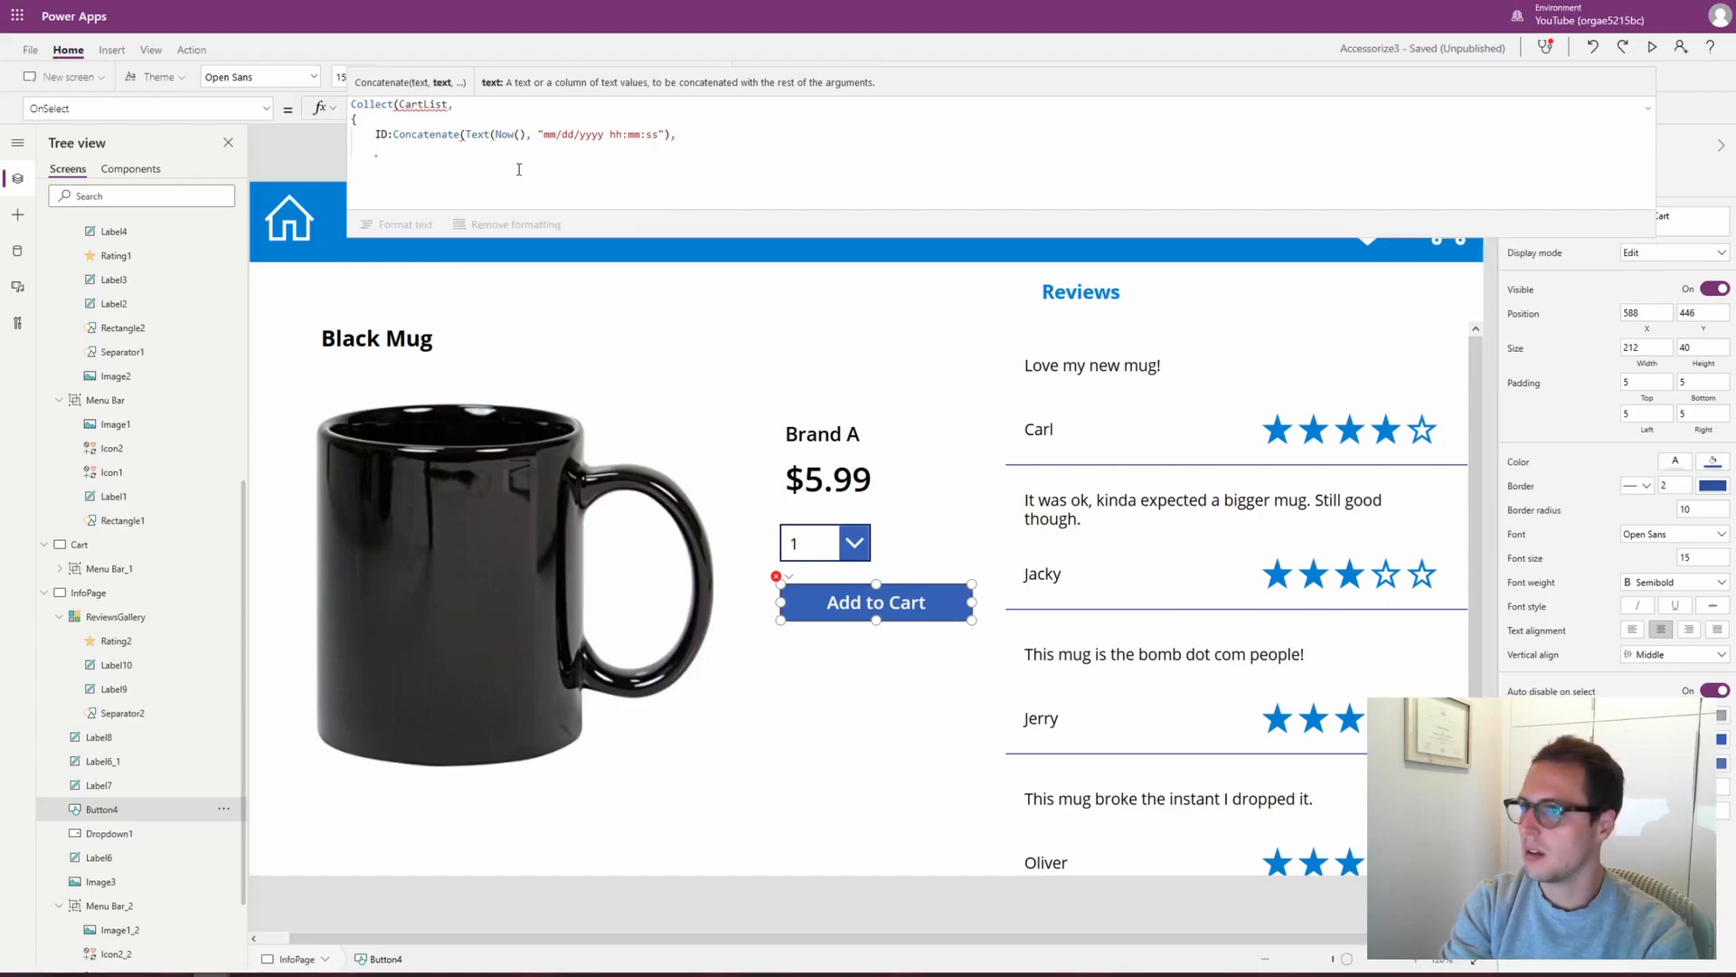
pyautogui.press('BackSpace')
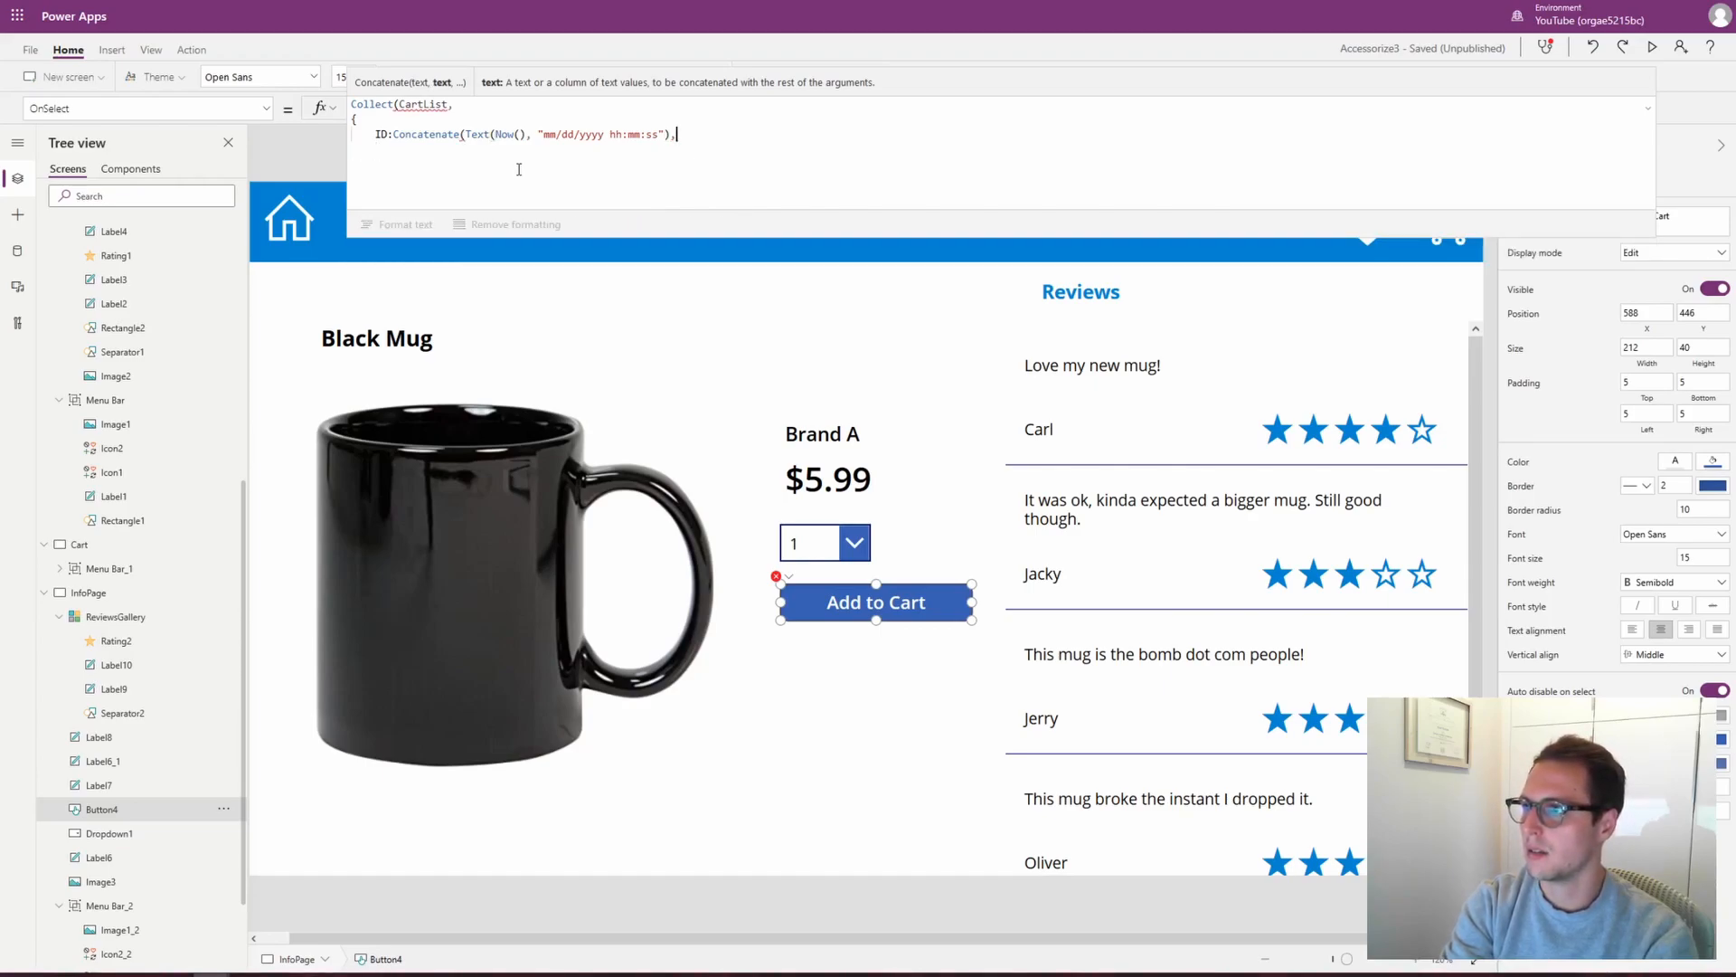
pyautogui.write('First(')
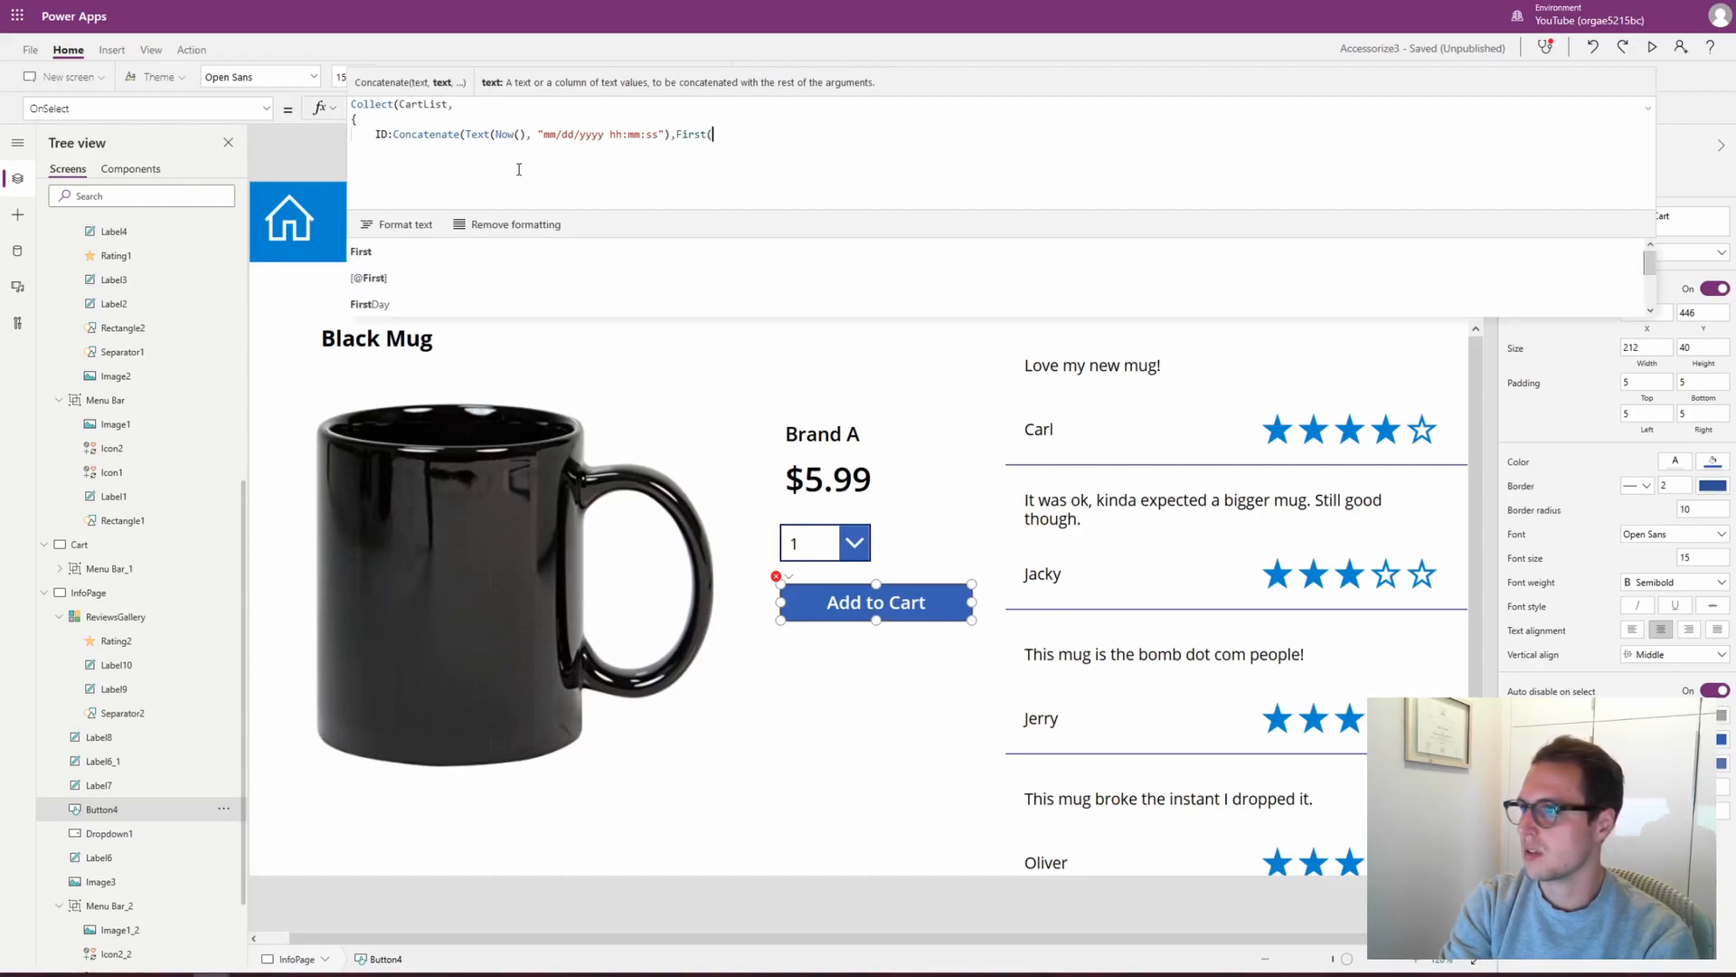
pyautogui.write('In')
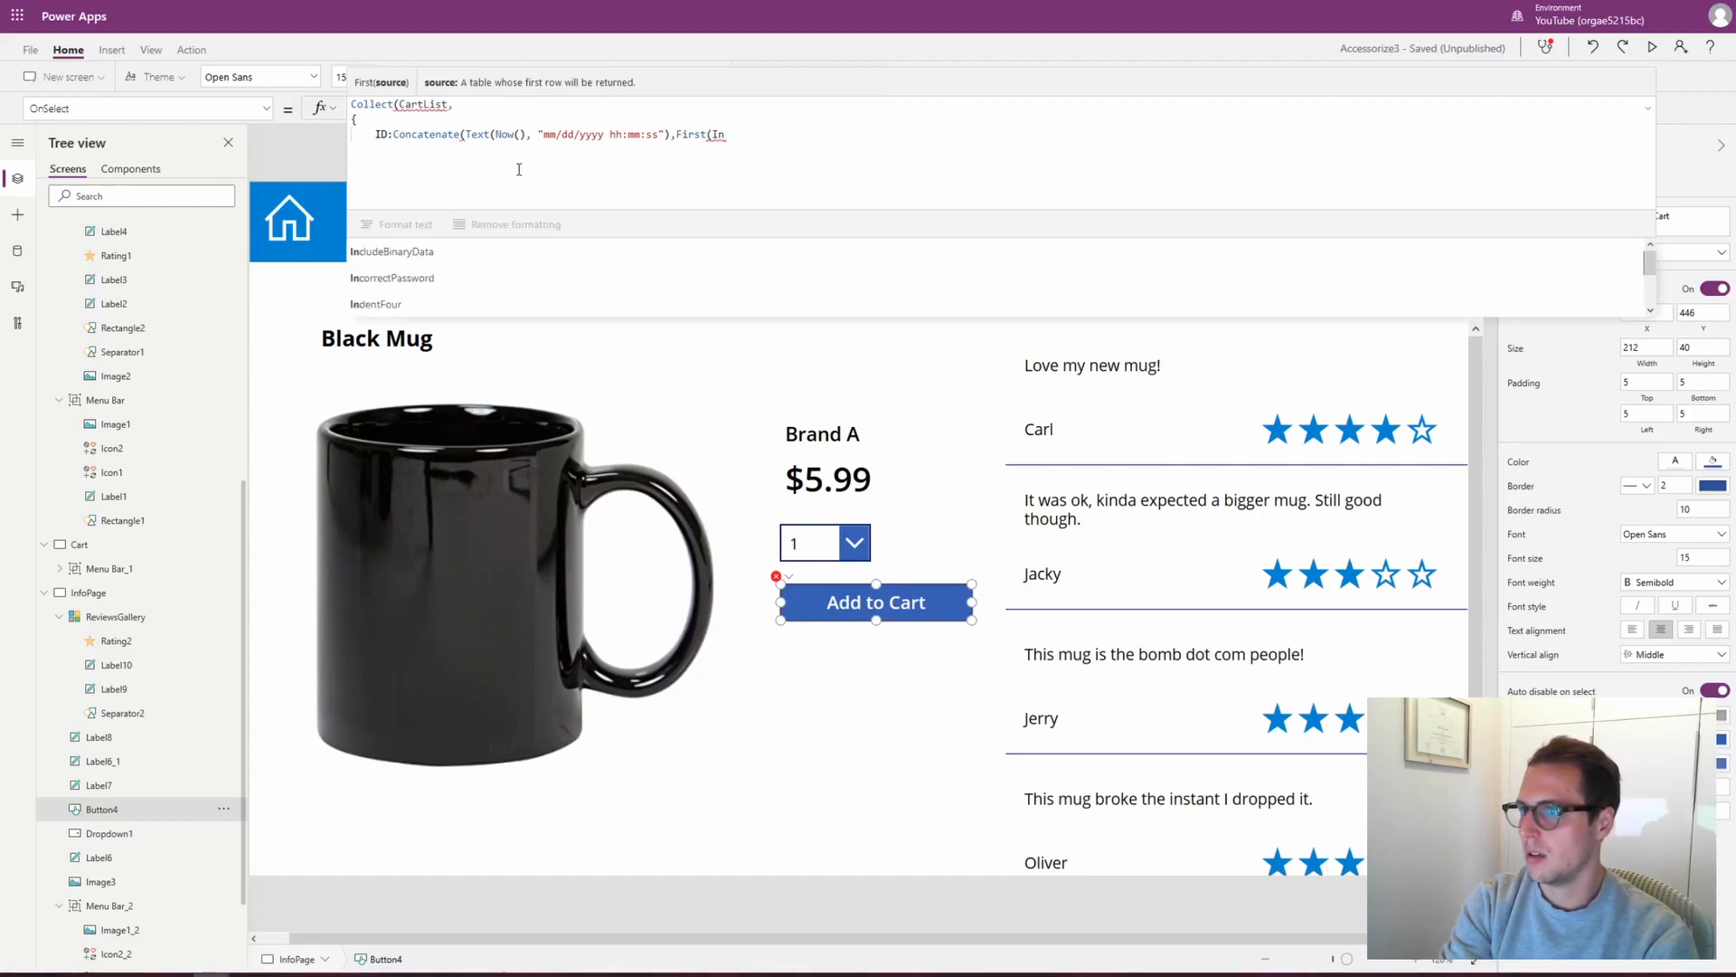
pyautogui.press('BackSpace')
pyautogui.press('BackSpace')
pyautogui.write('Pro')
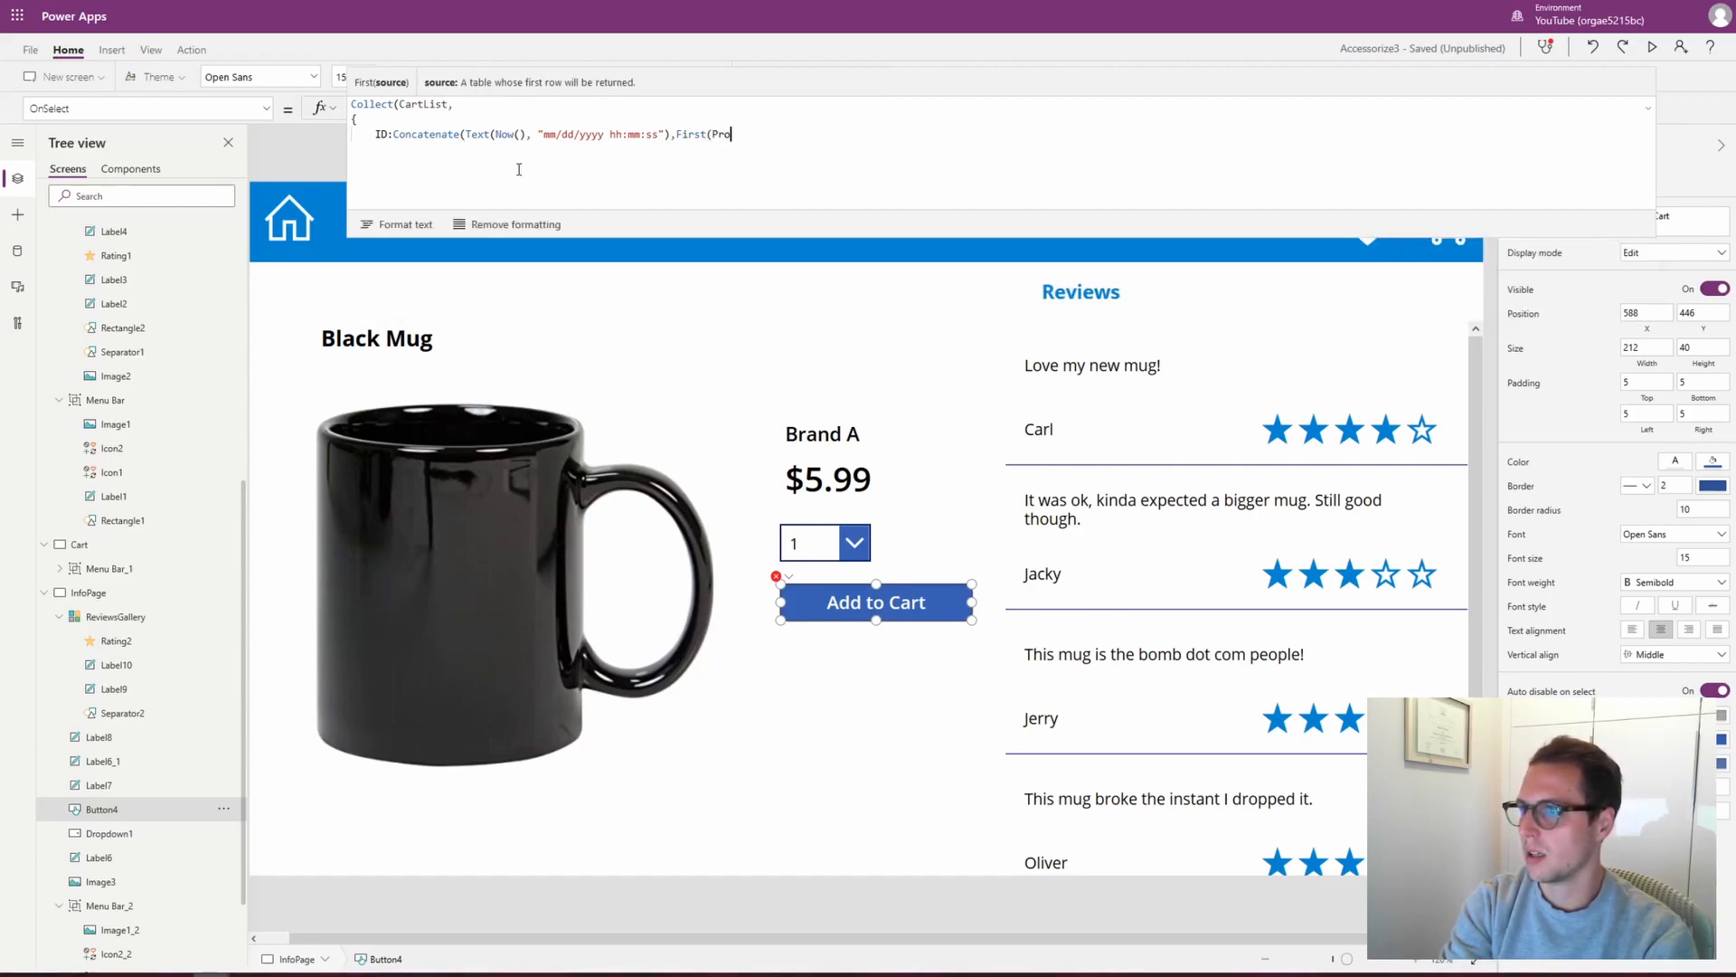
pyautogui.write('duct')
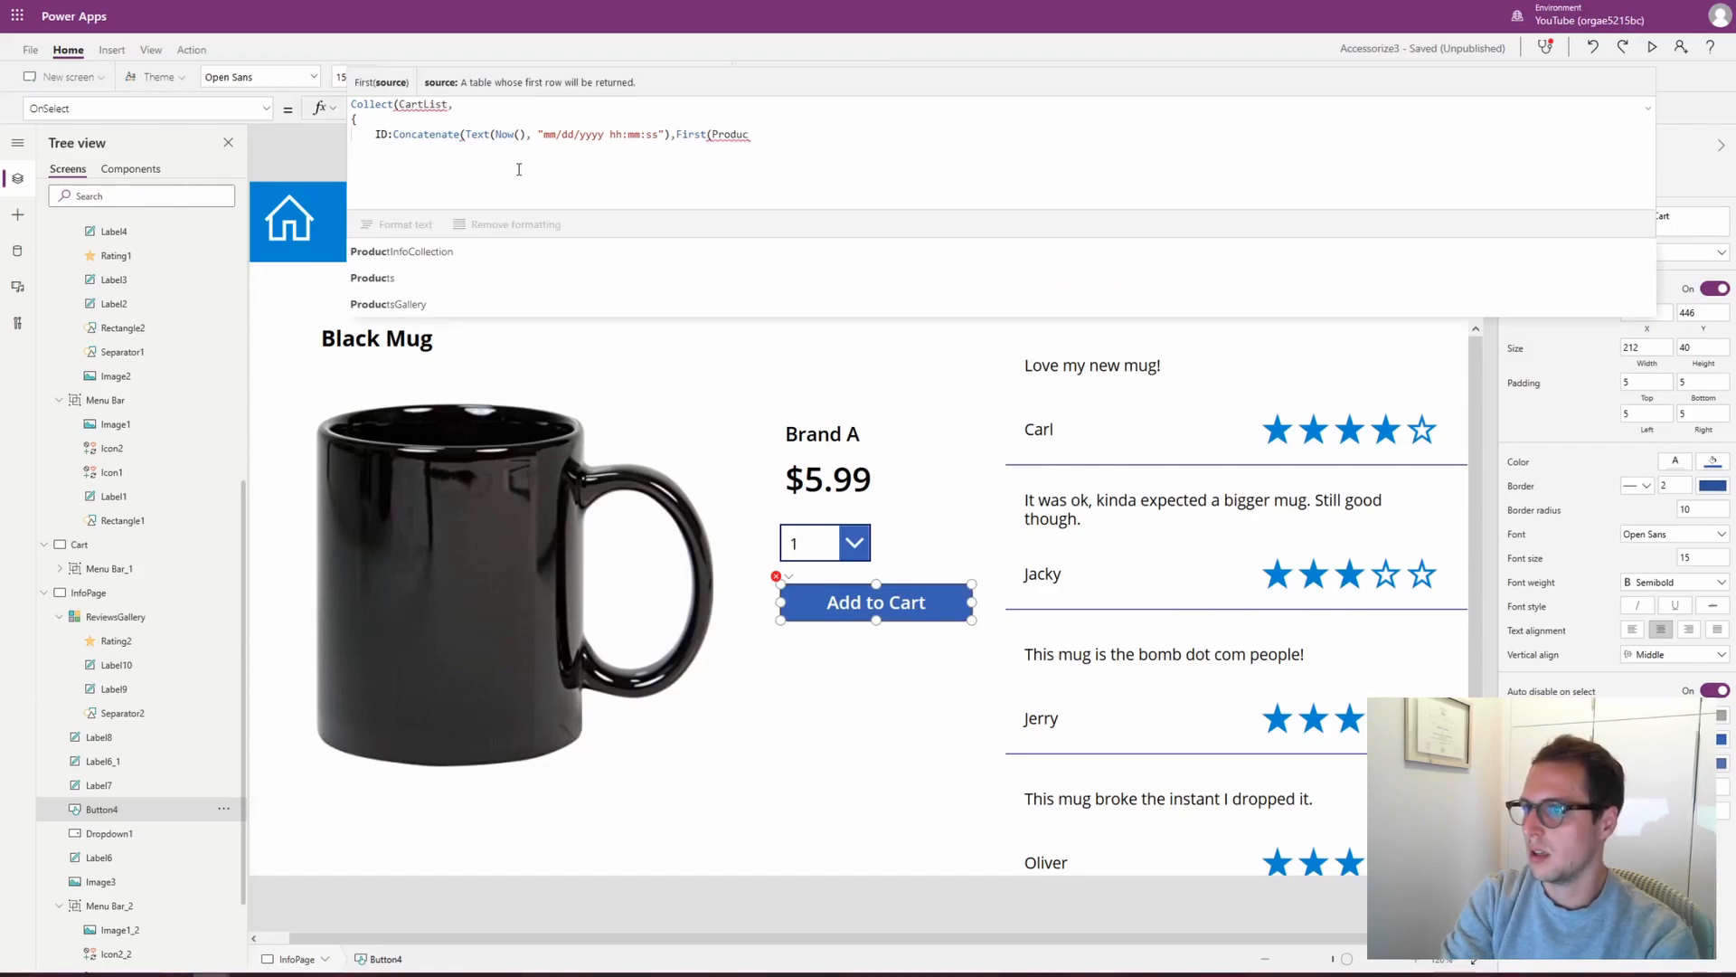
pyautogui.press('Tab')
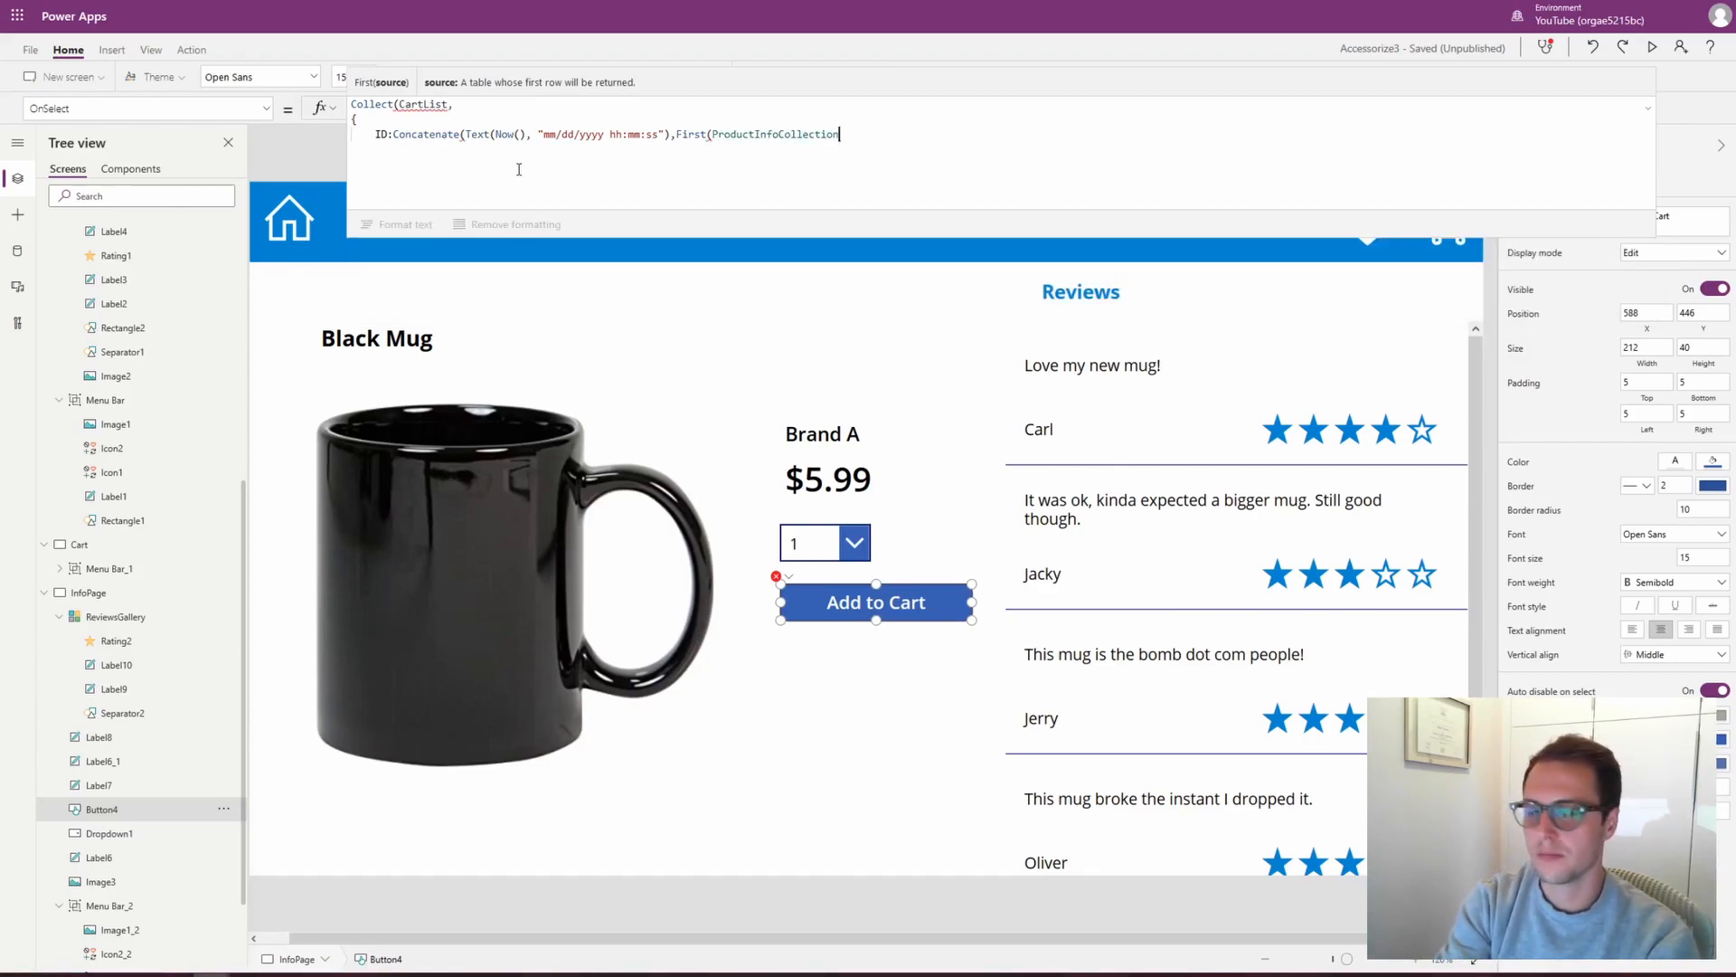
pyautogui.write(').Name')
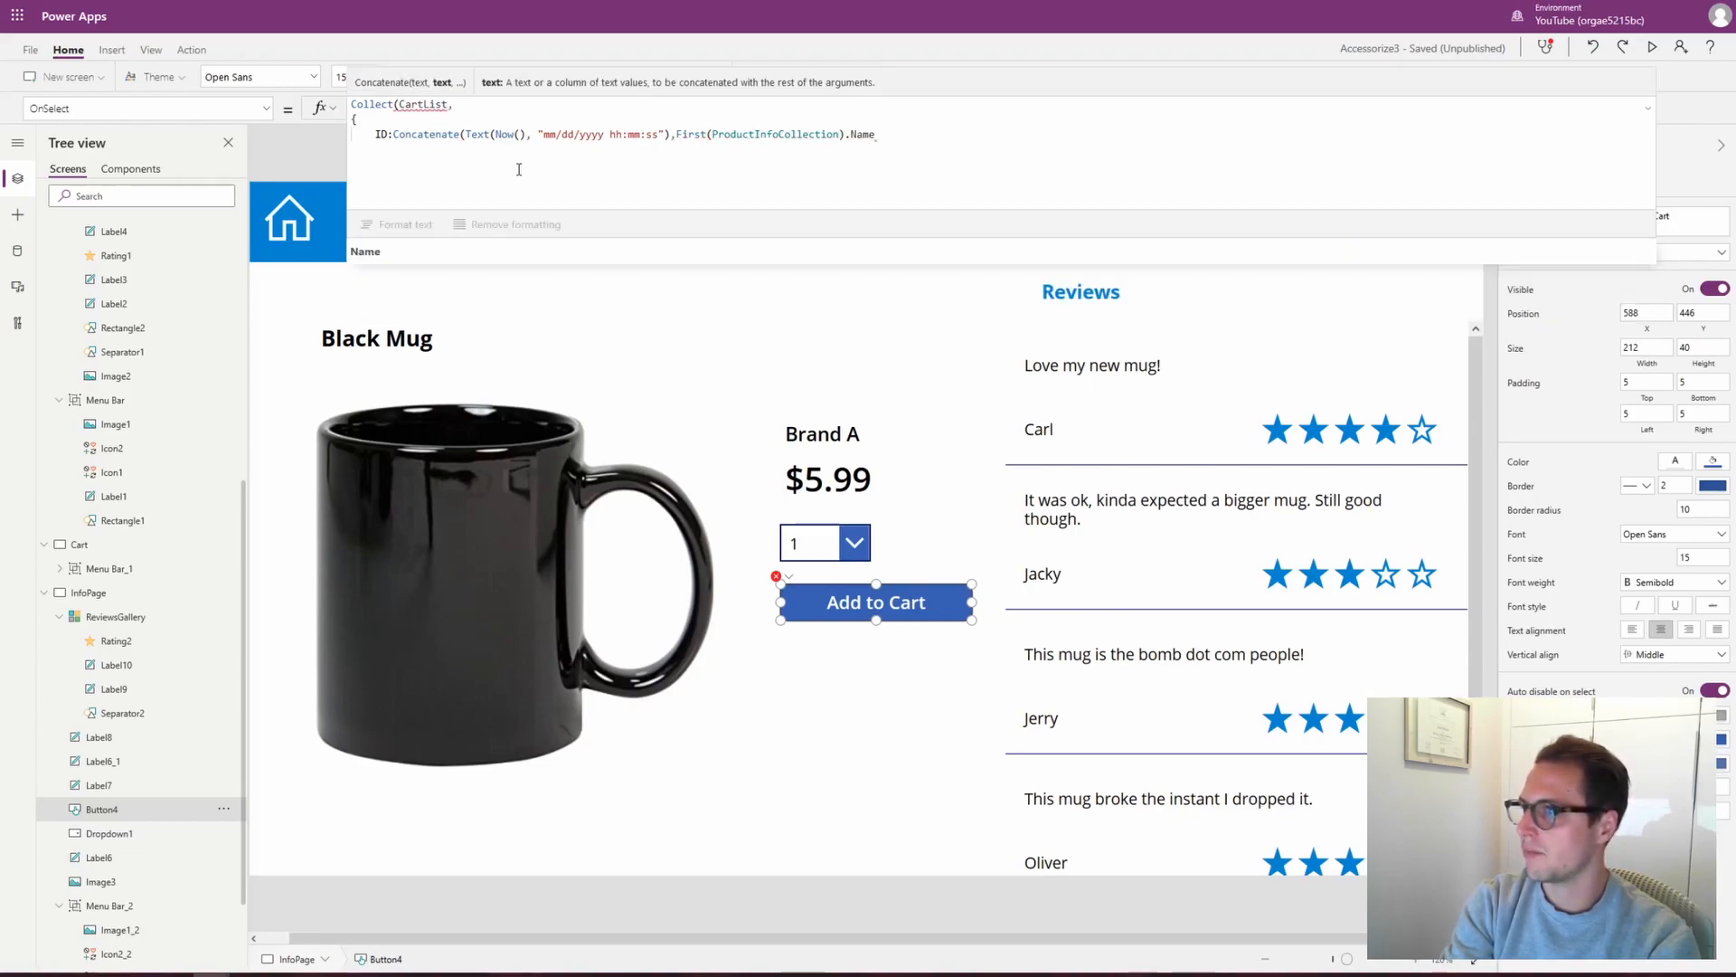
pyautogui.write(',')
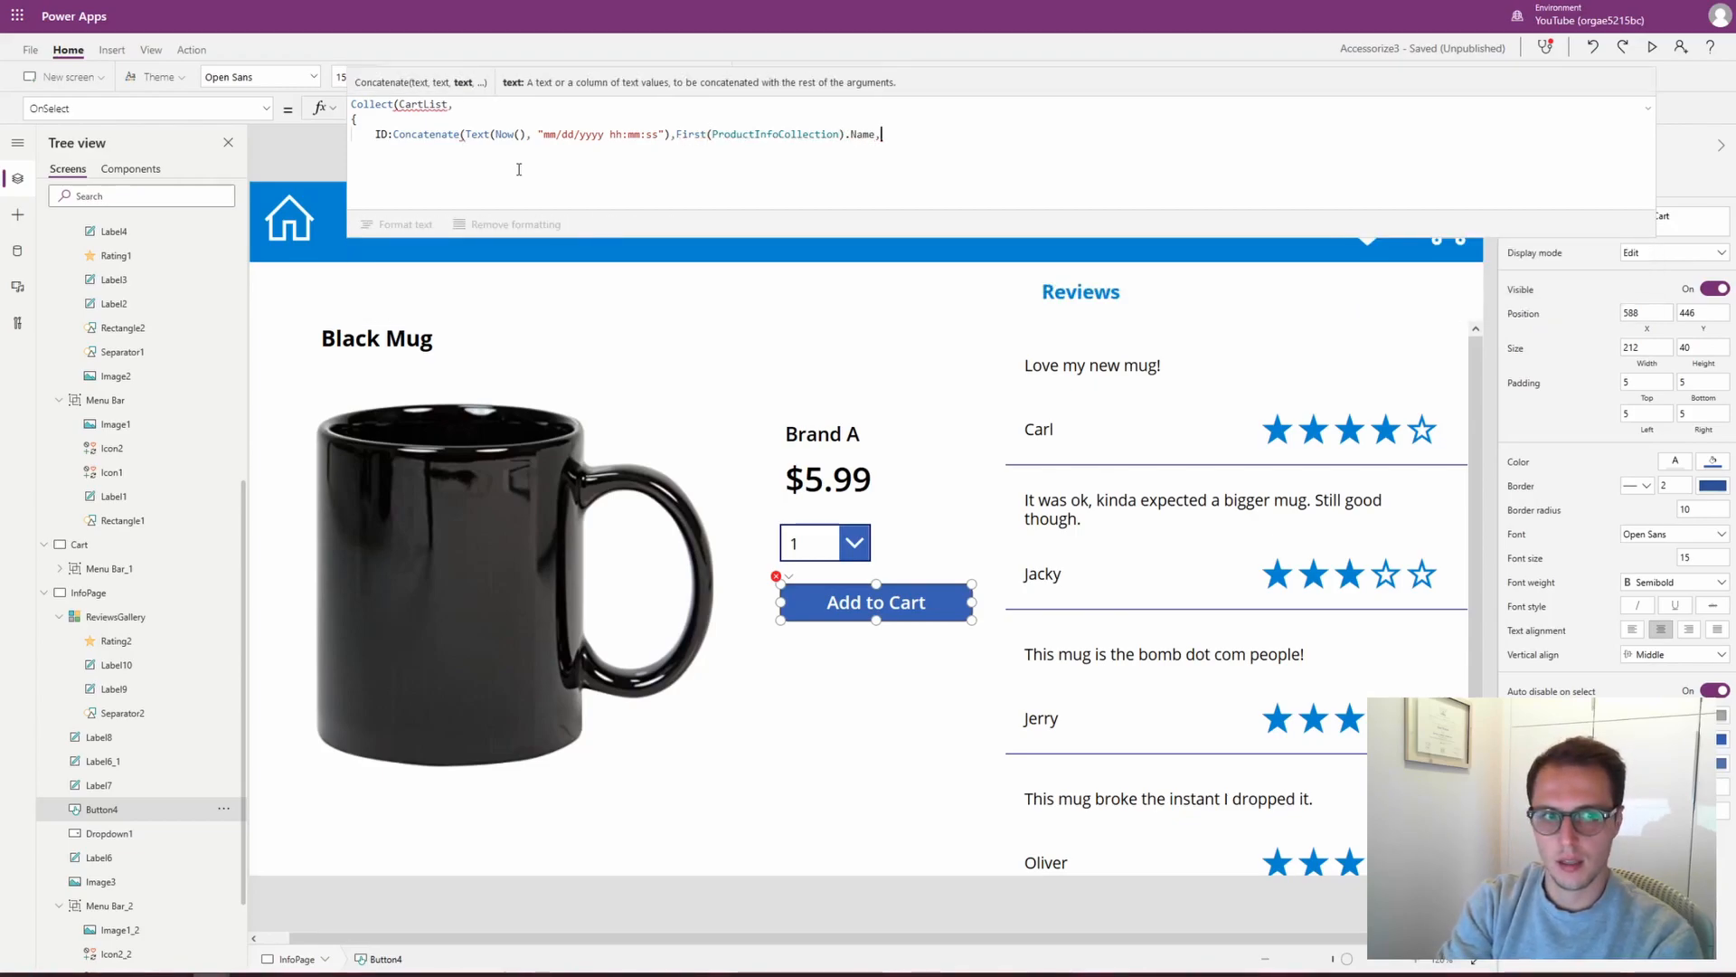
pyautogui.write('Text')
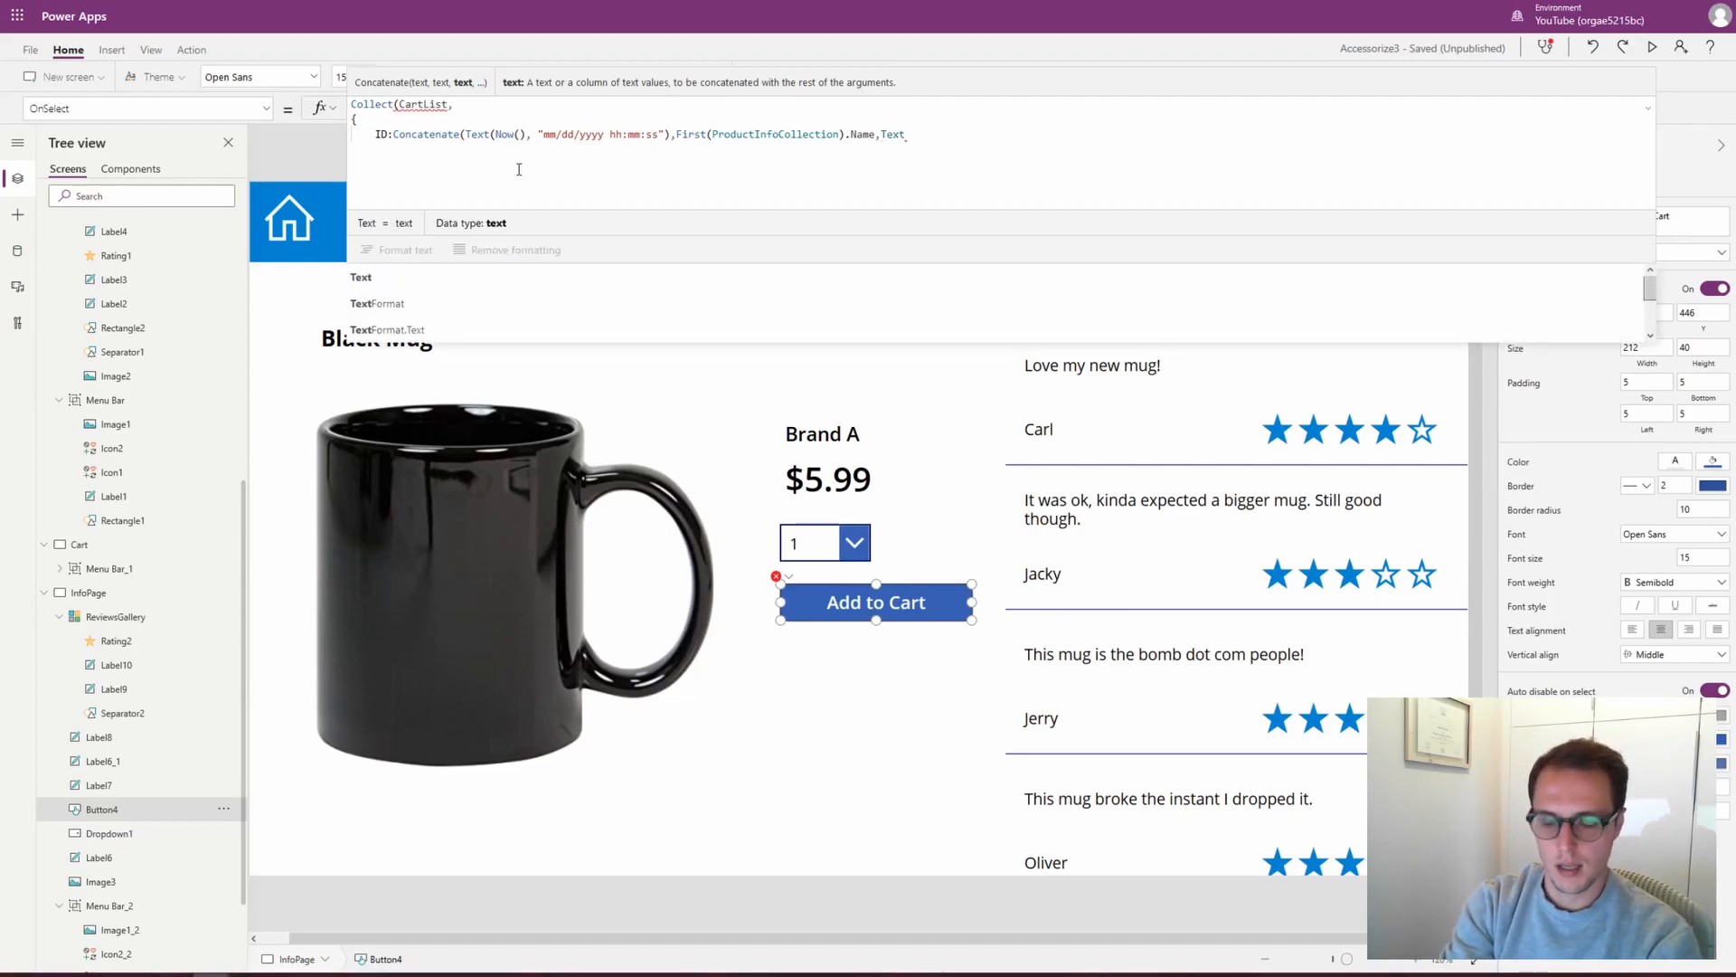
pyautogui.write('(')
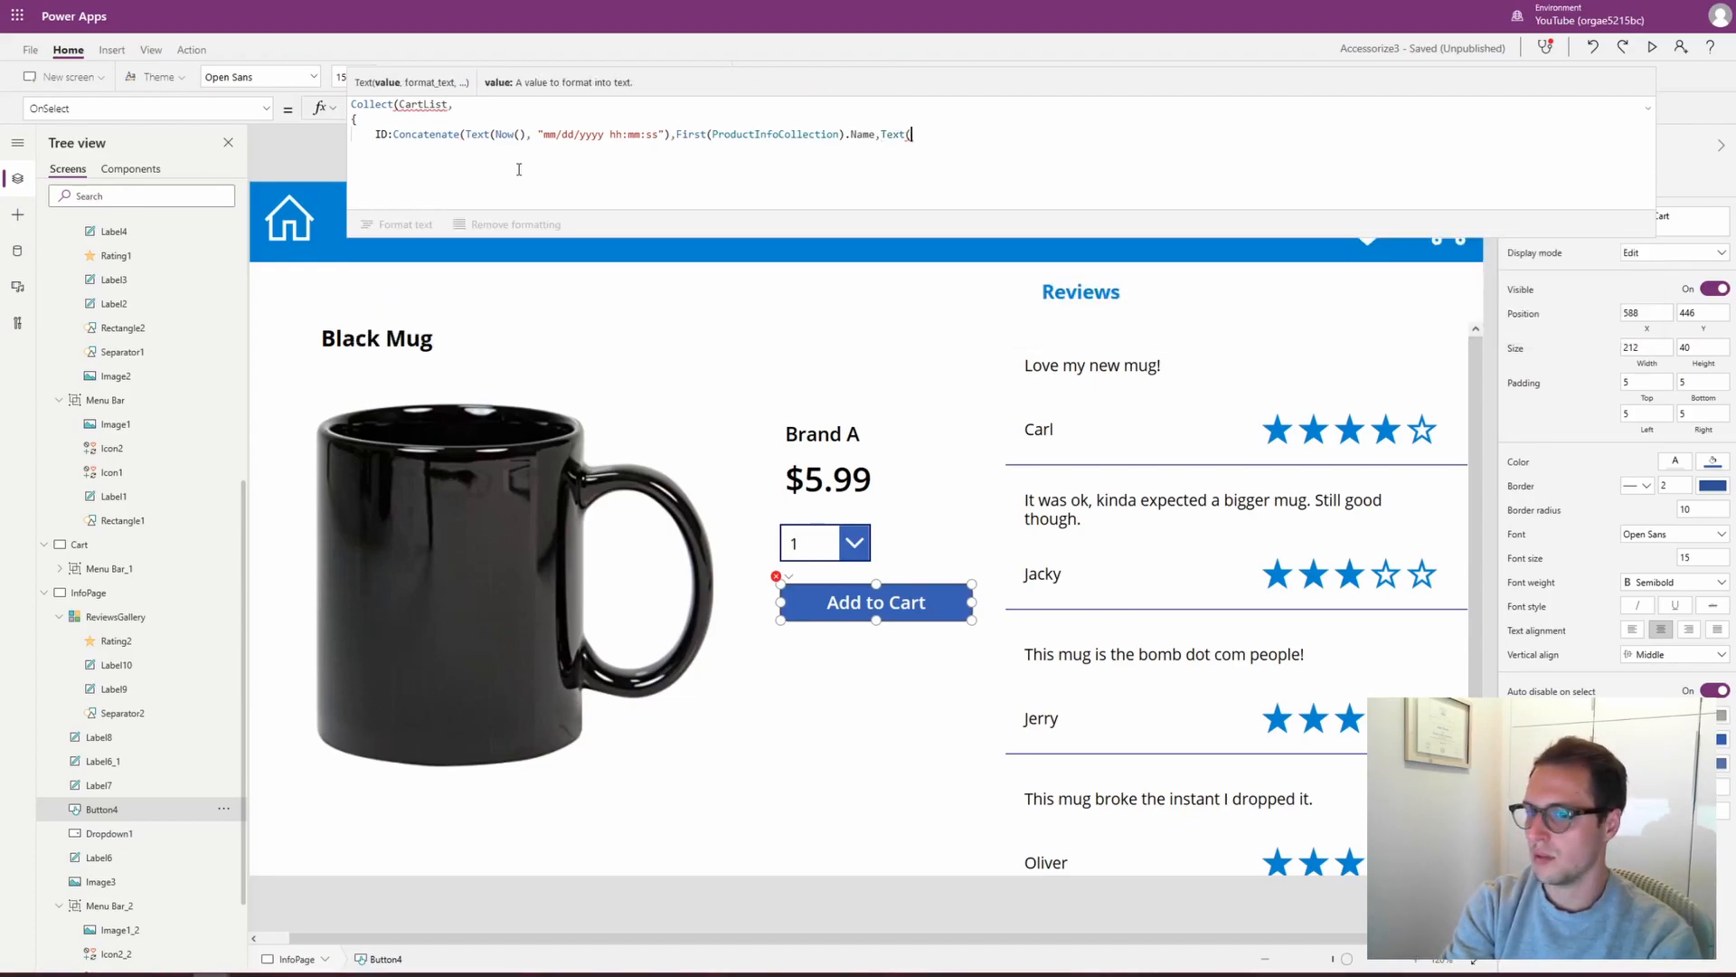
# Rename the quantity dropdown above the Add to Cart button to DDAmount
pyautogui.click(861, 558)
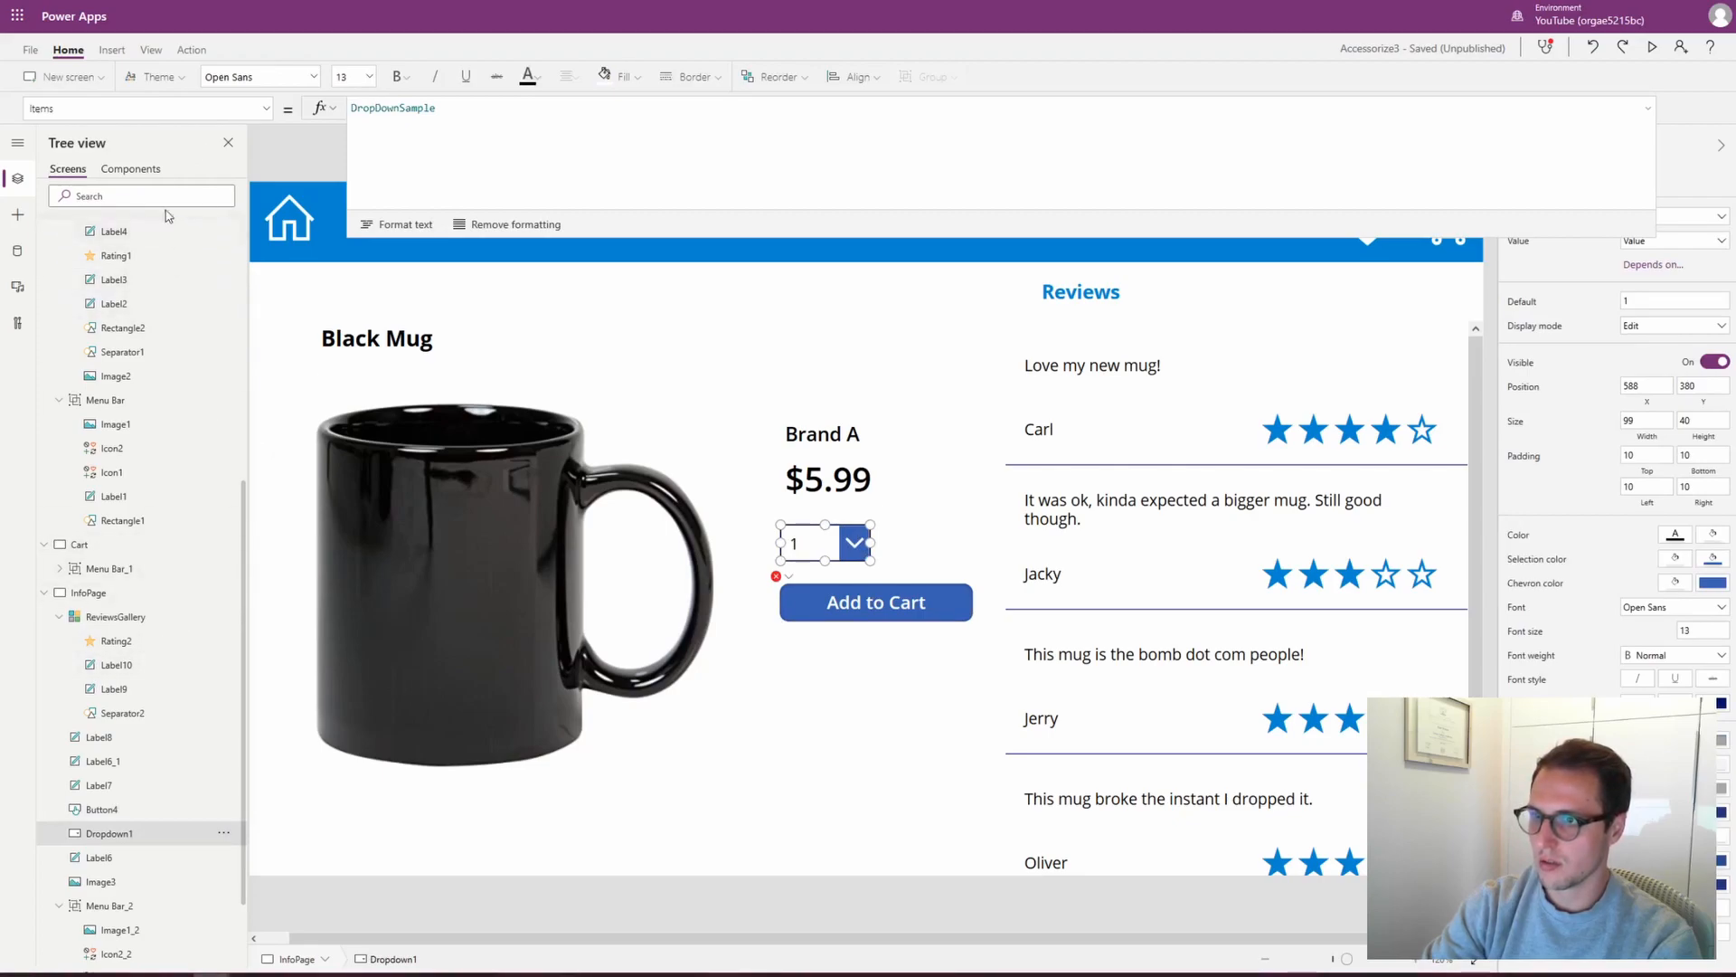
pyautogui.doubleClick(101, 833)
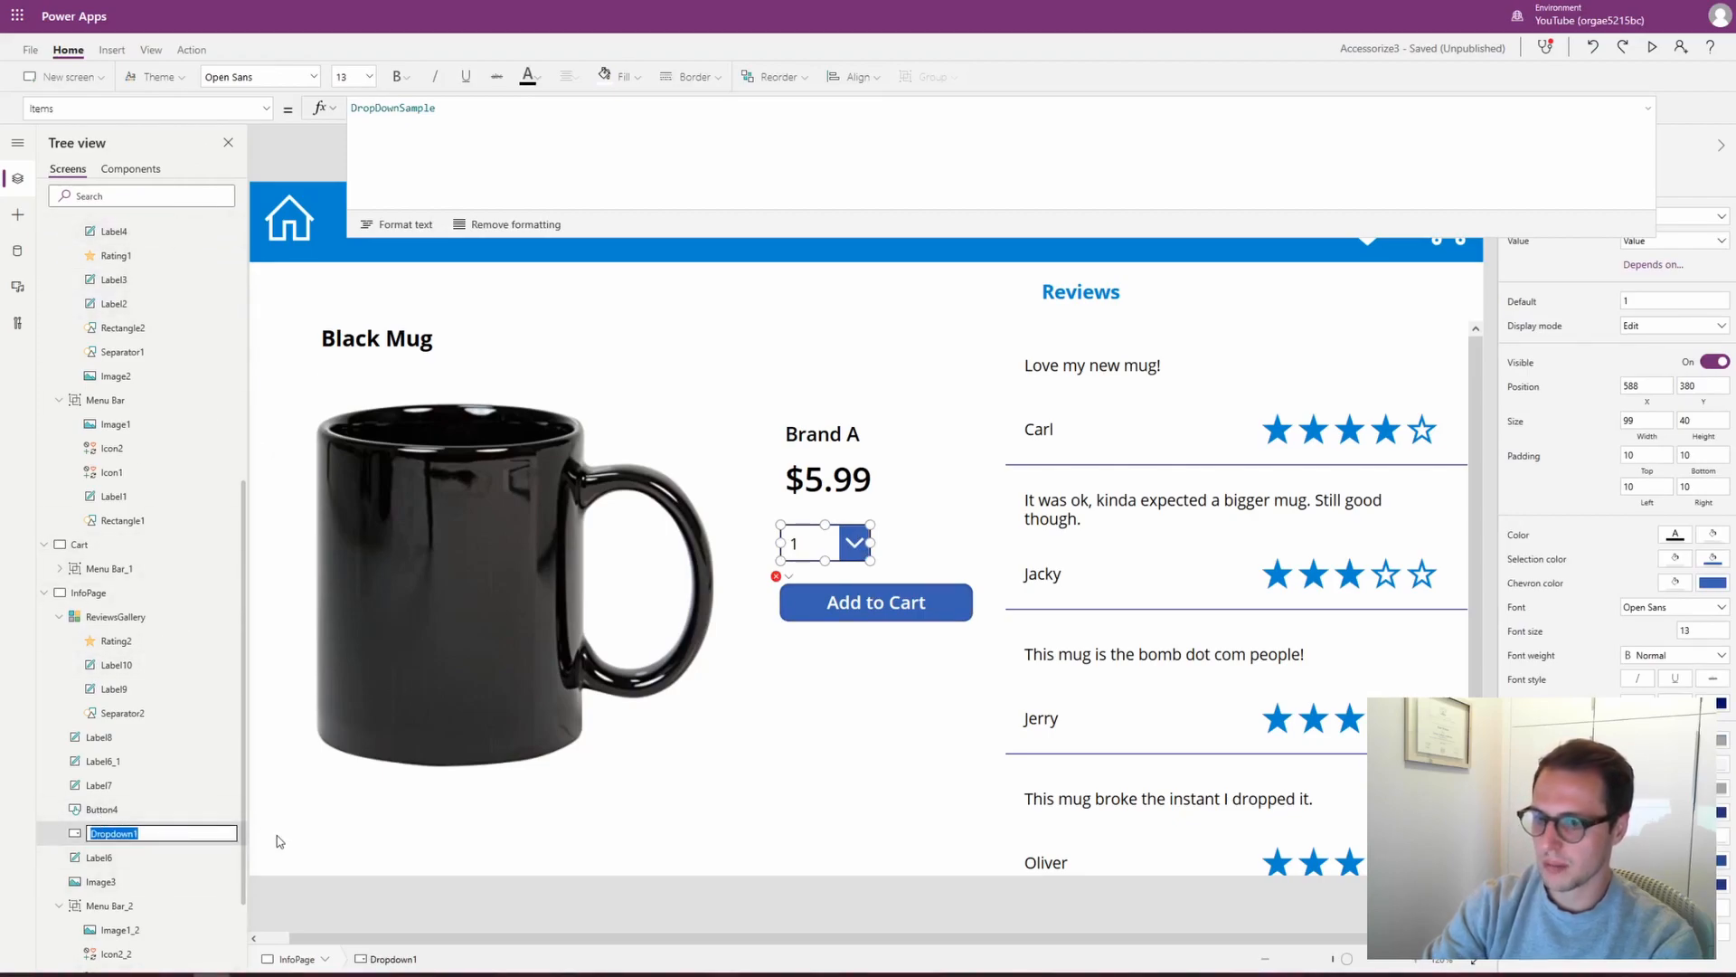
pyautogui.write('DDAm')
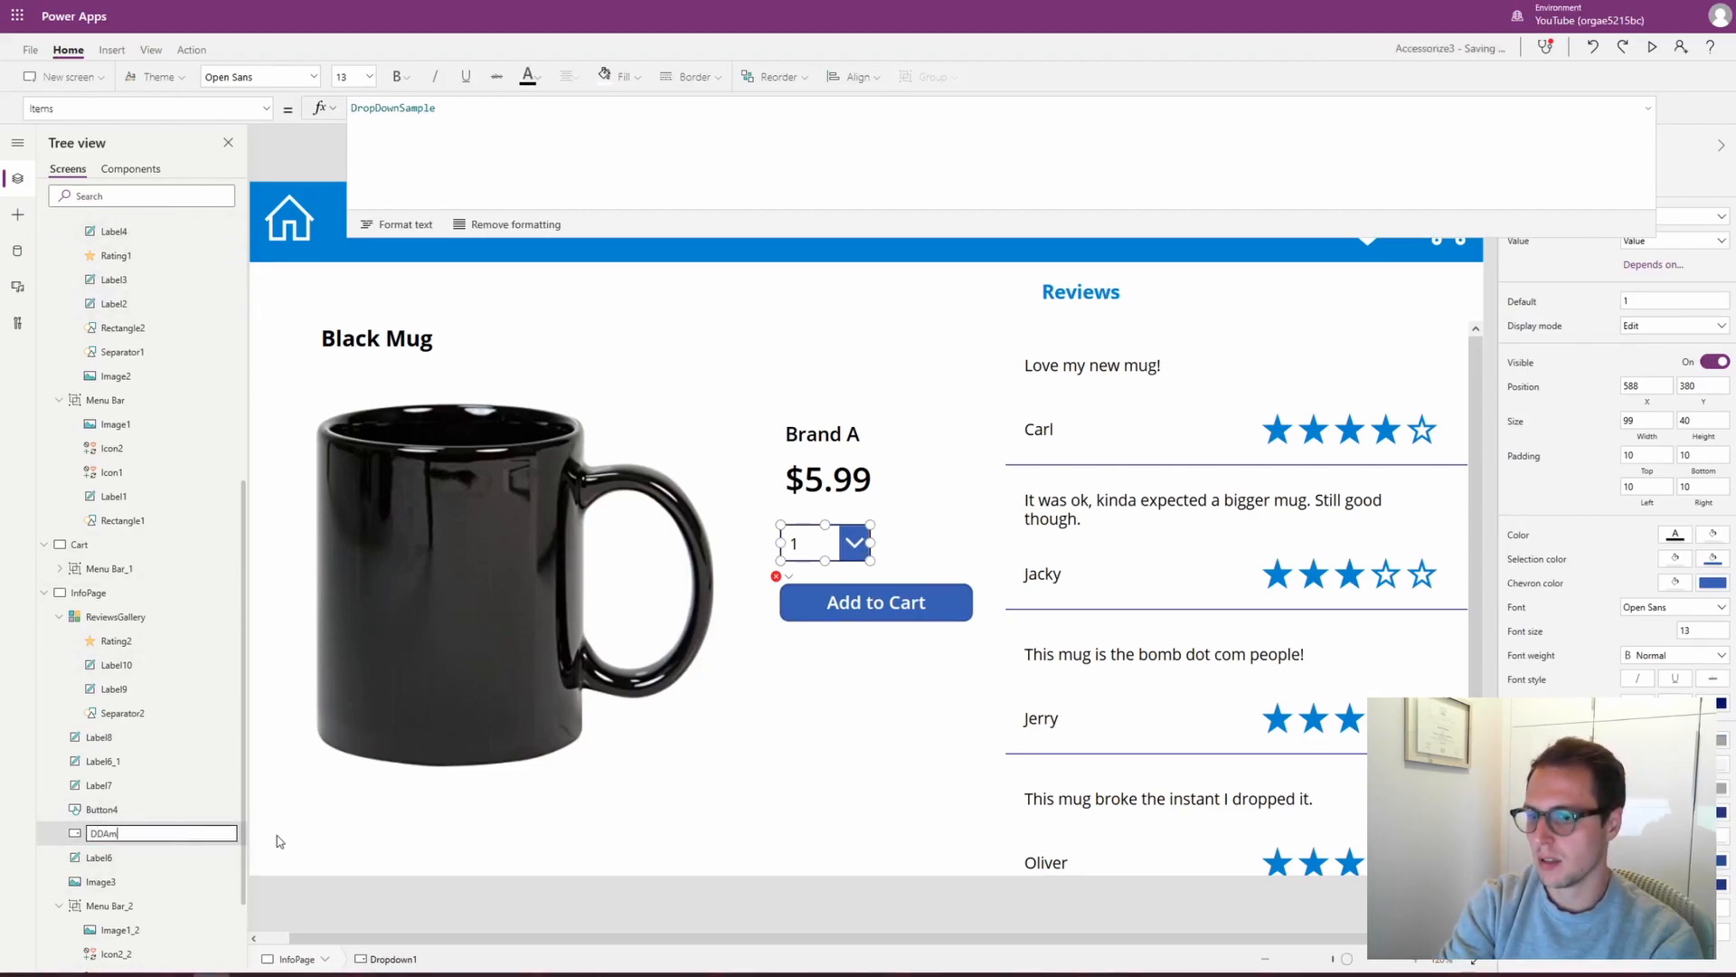
pyautogui.write('ount')
pyautogui.press('Return')
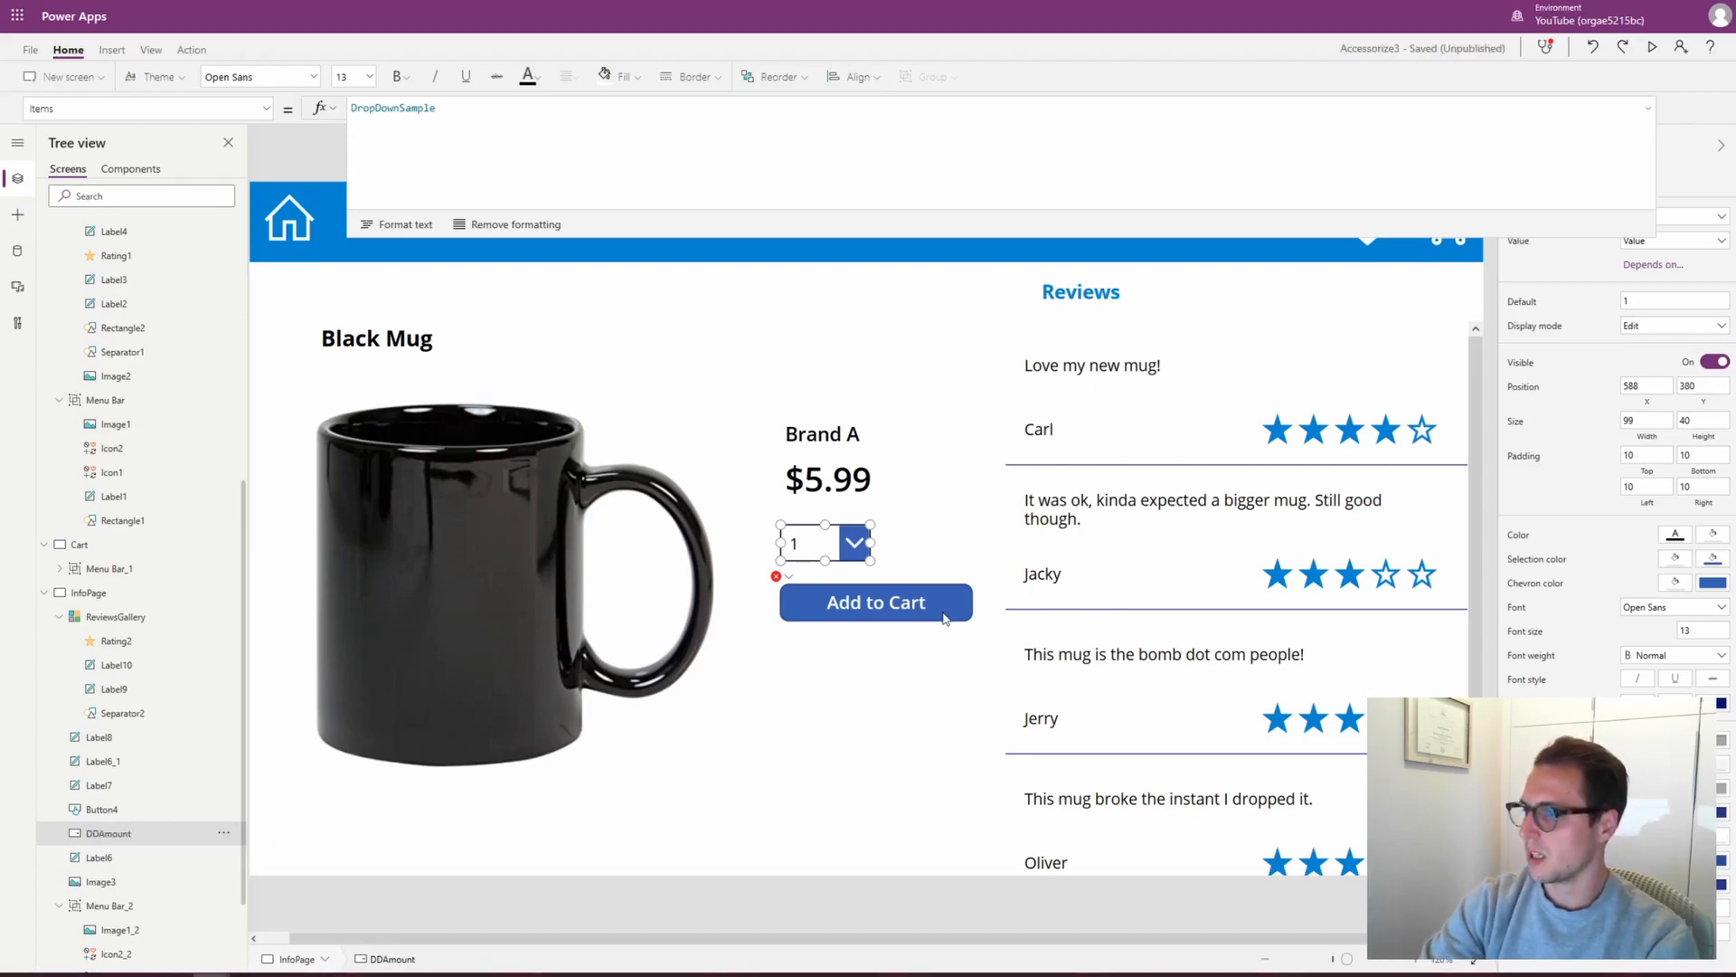
# Complete the ID field's third Concatenate argument as Text(DDAmount.Selected.Value) in the Add to Cart button's OnSelect formula and close the function
pyautogui.click(943, 619)
pyautogui.click(992, 149)
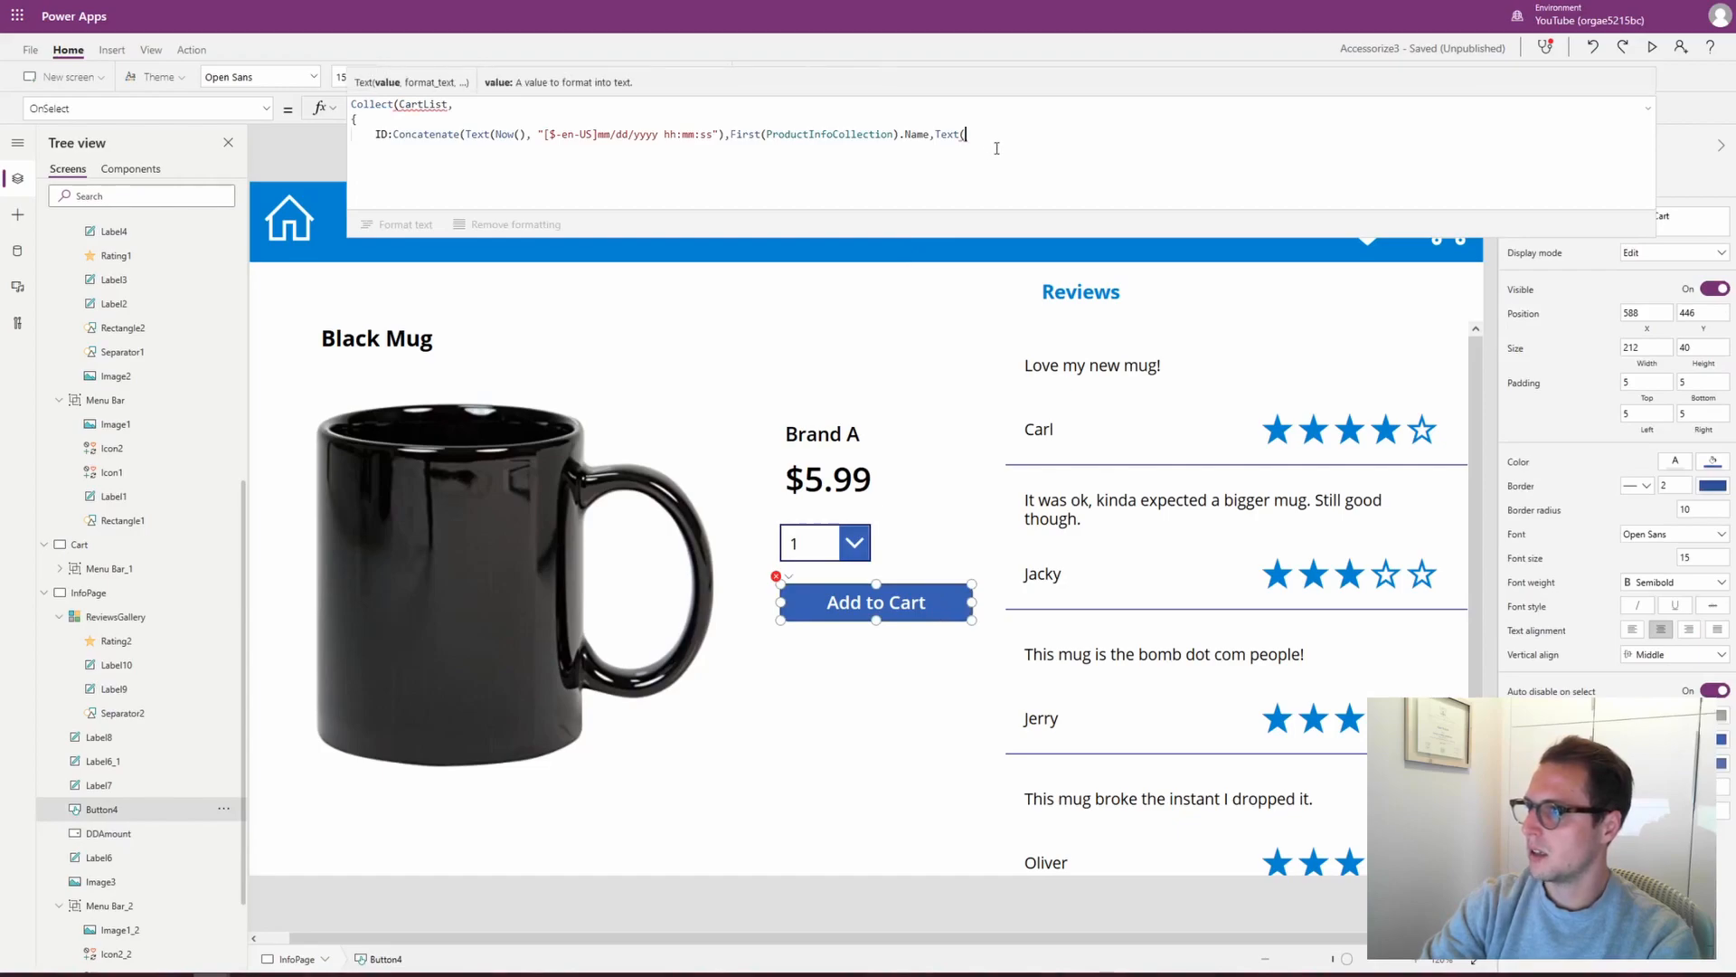
pyautogui.write('DDAmoun')
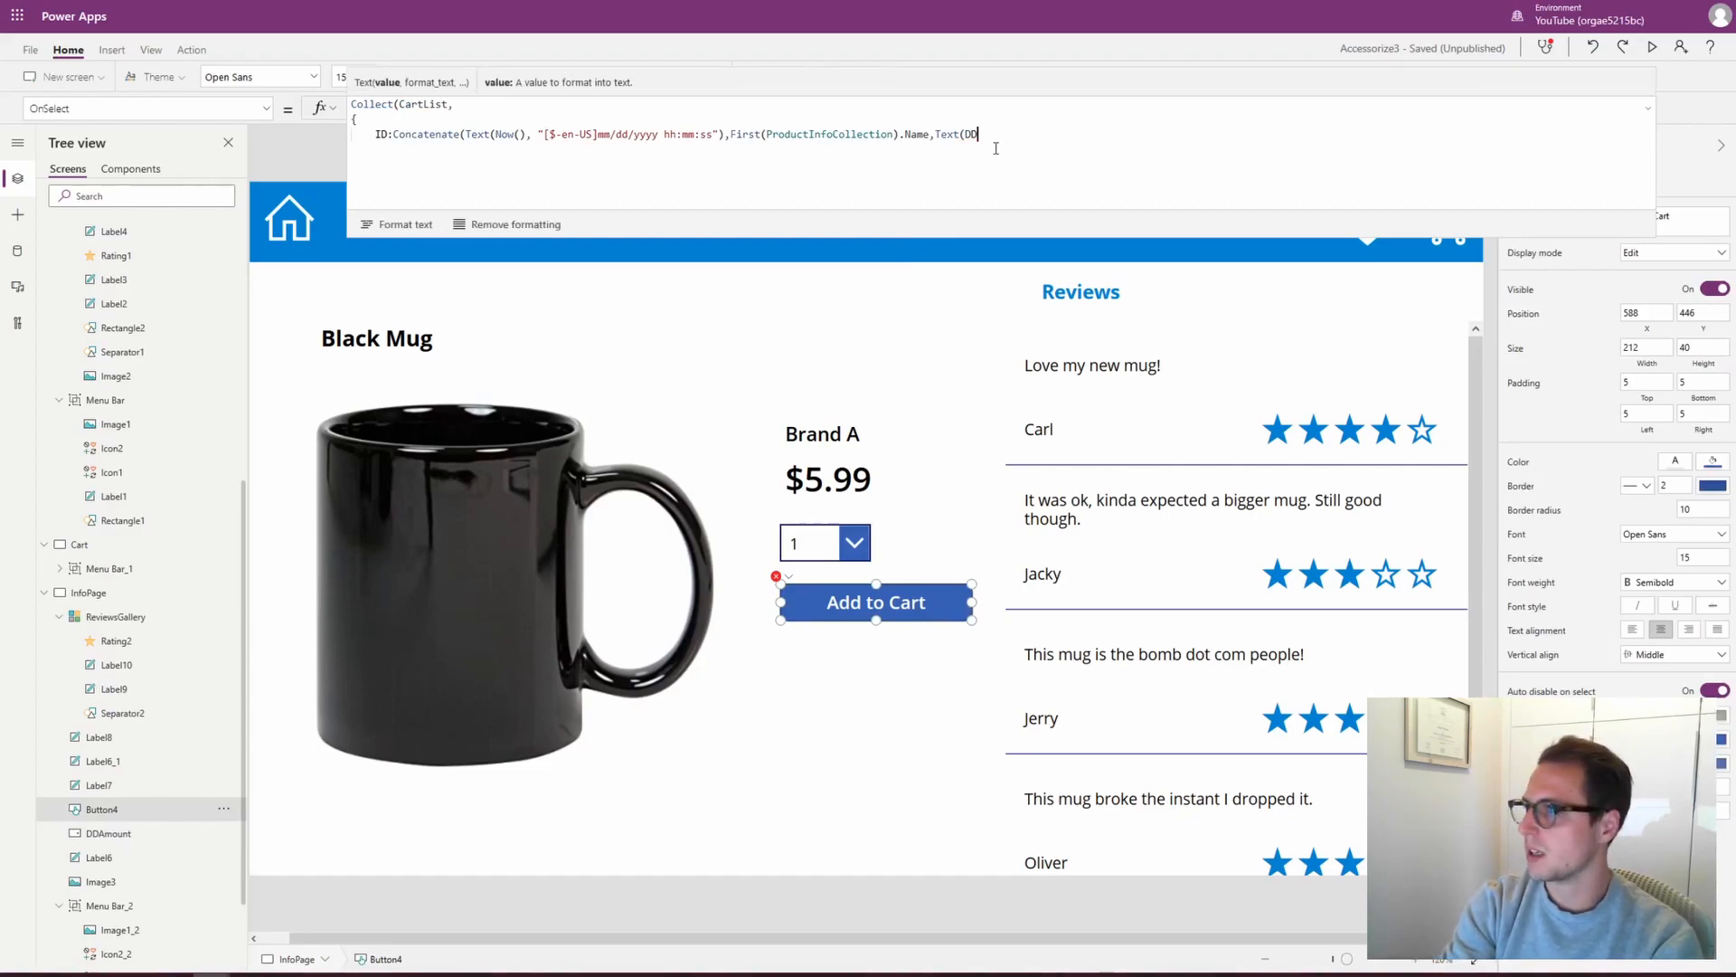
pyautogui.write('.')
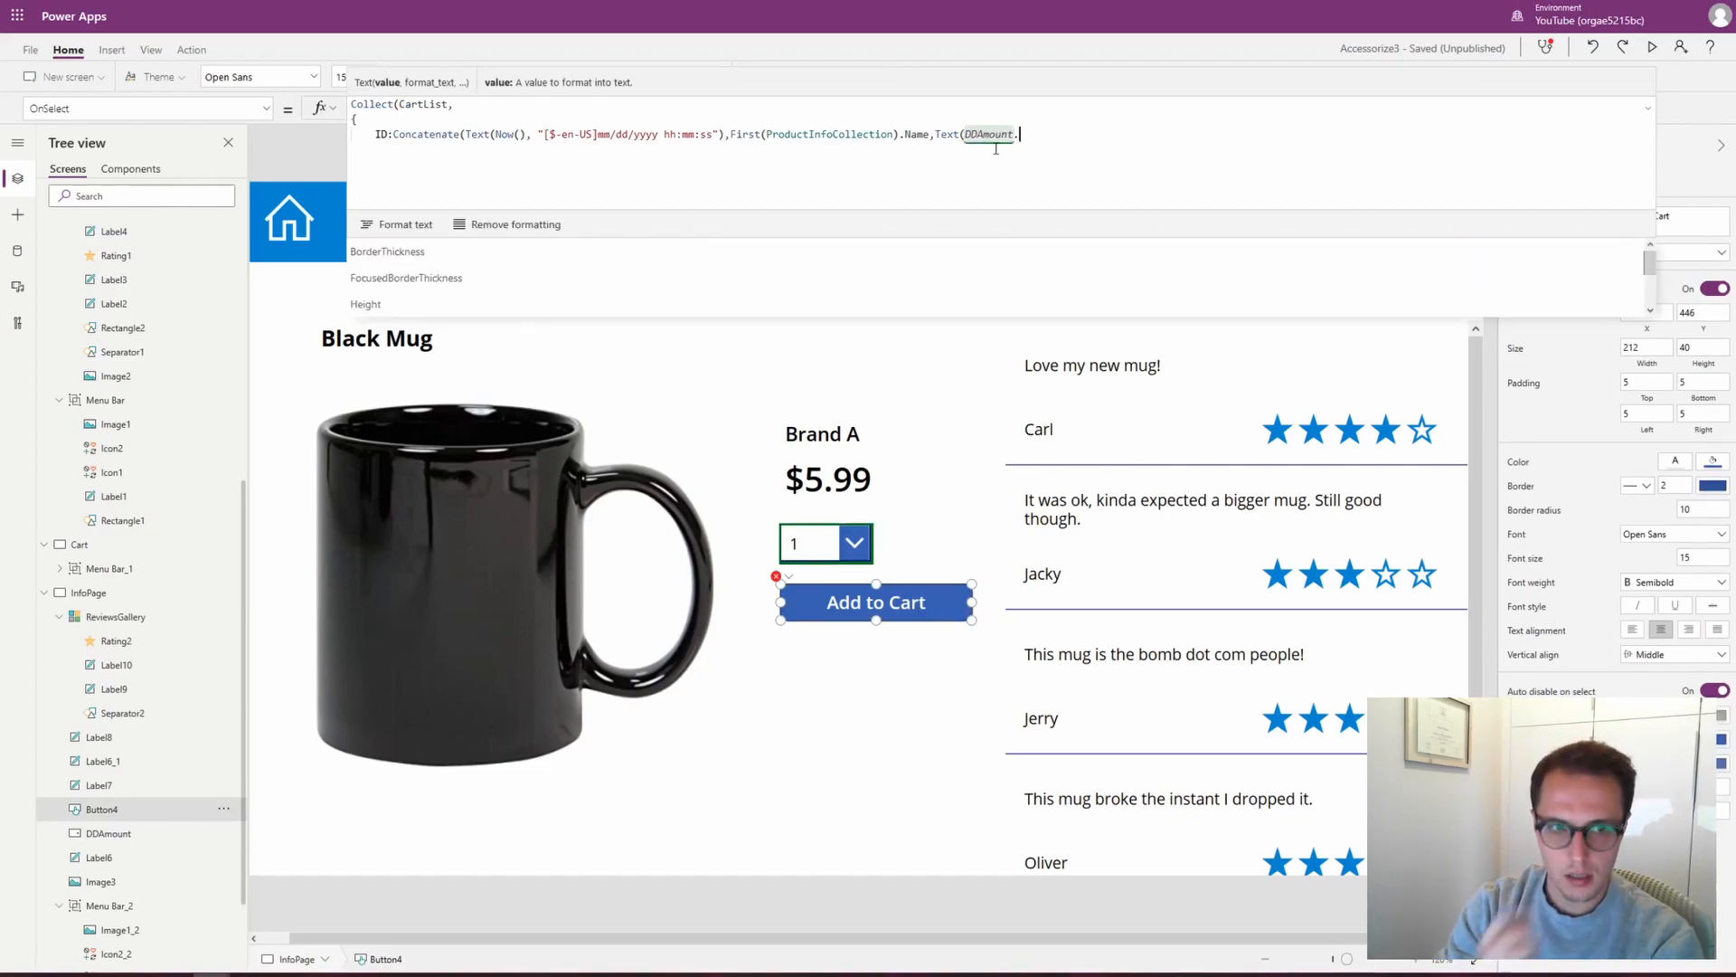
pyautogui.write('Sel')
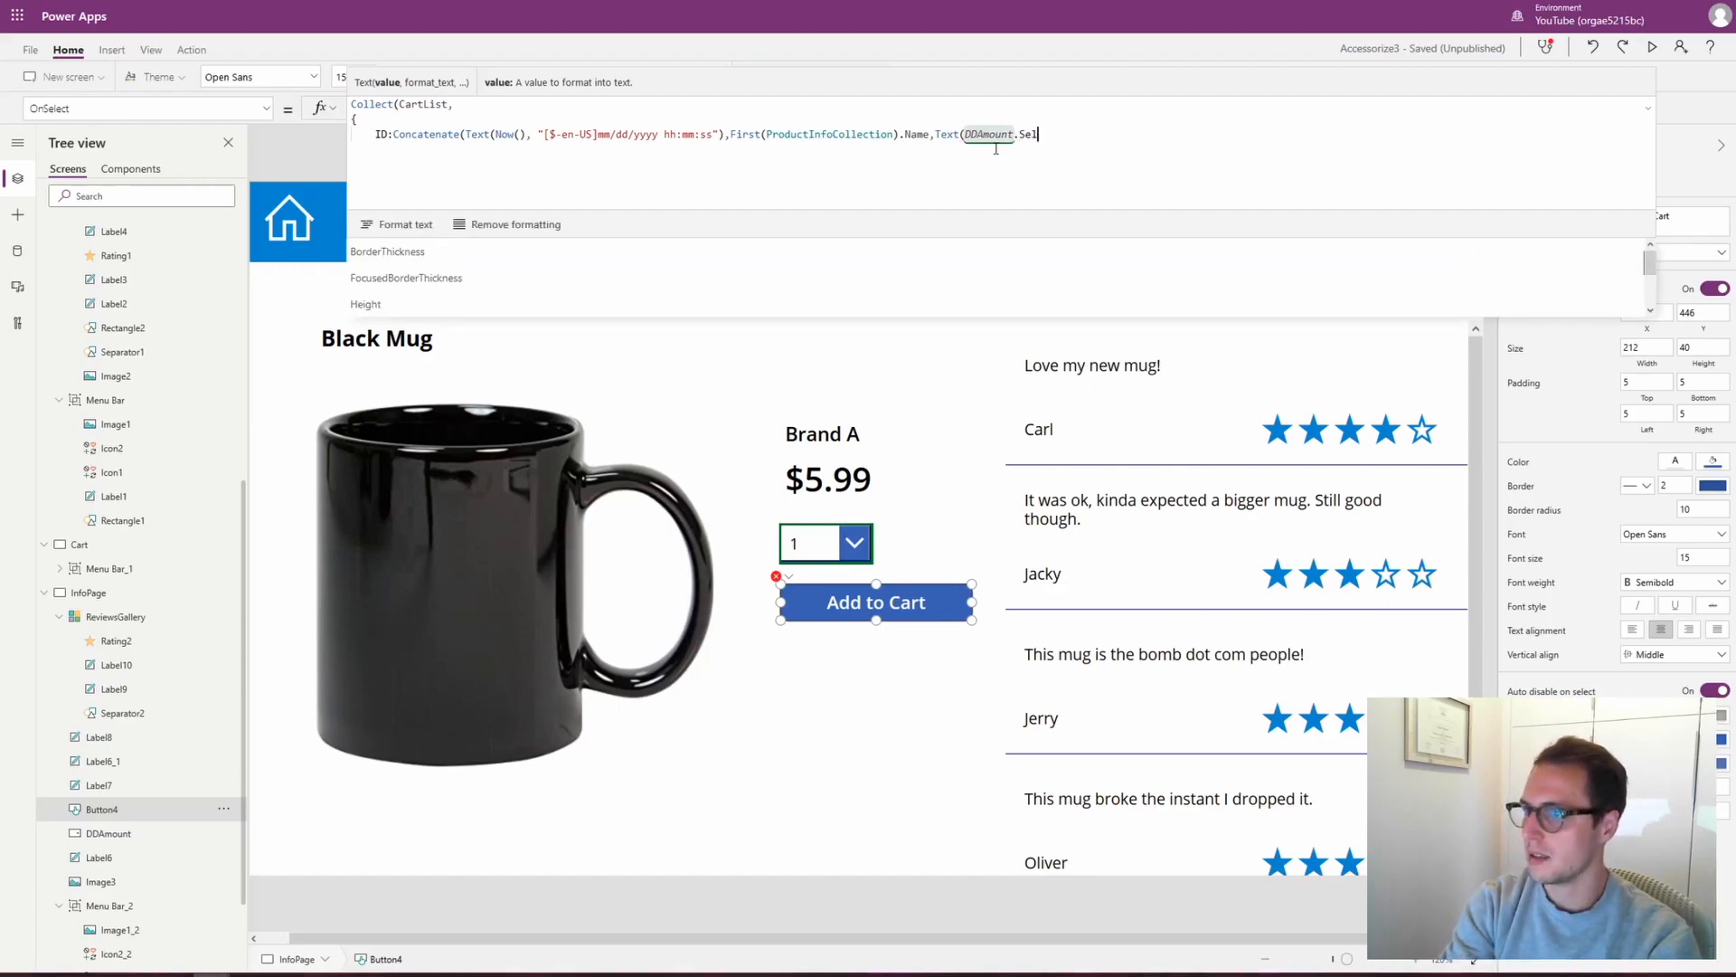
pyautogui.write('ect')
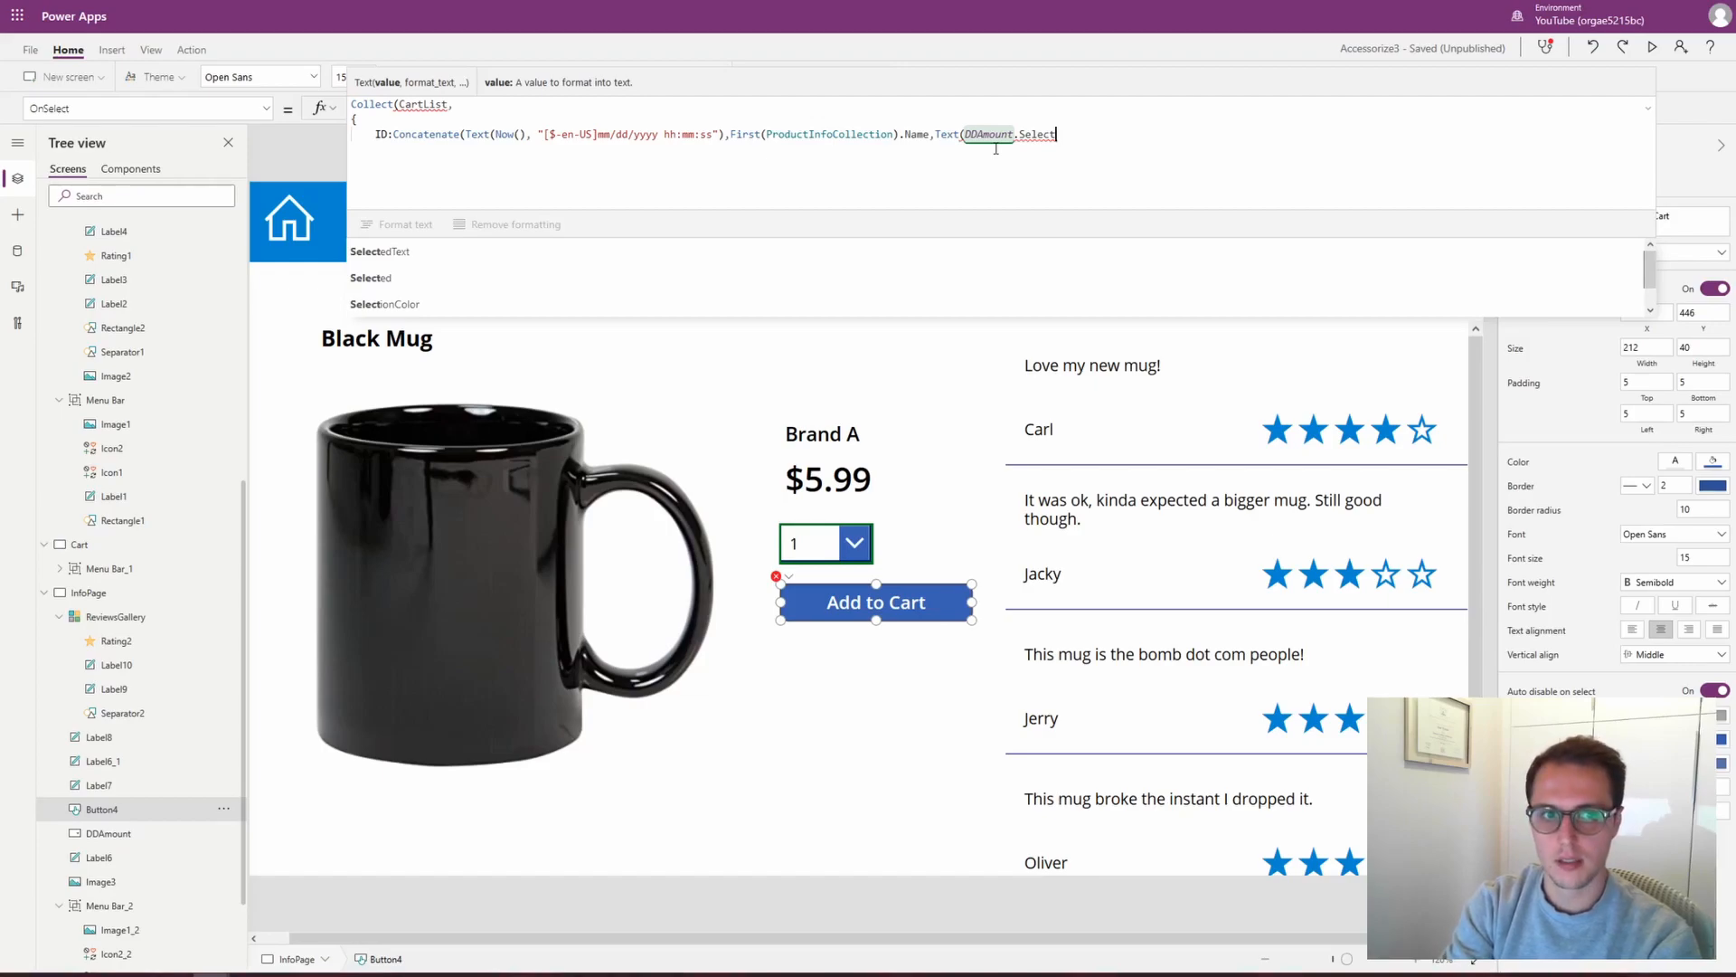
pyautogui.write('.Value)')
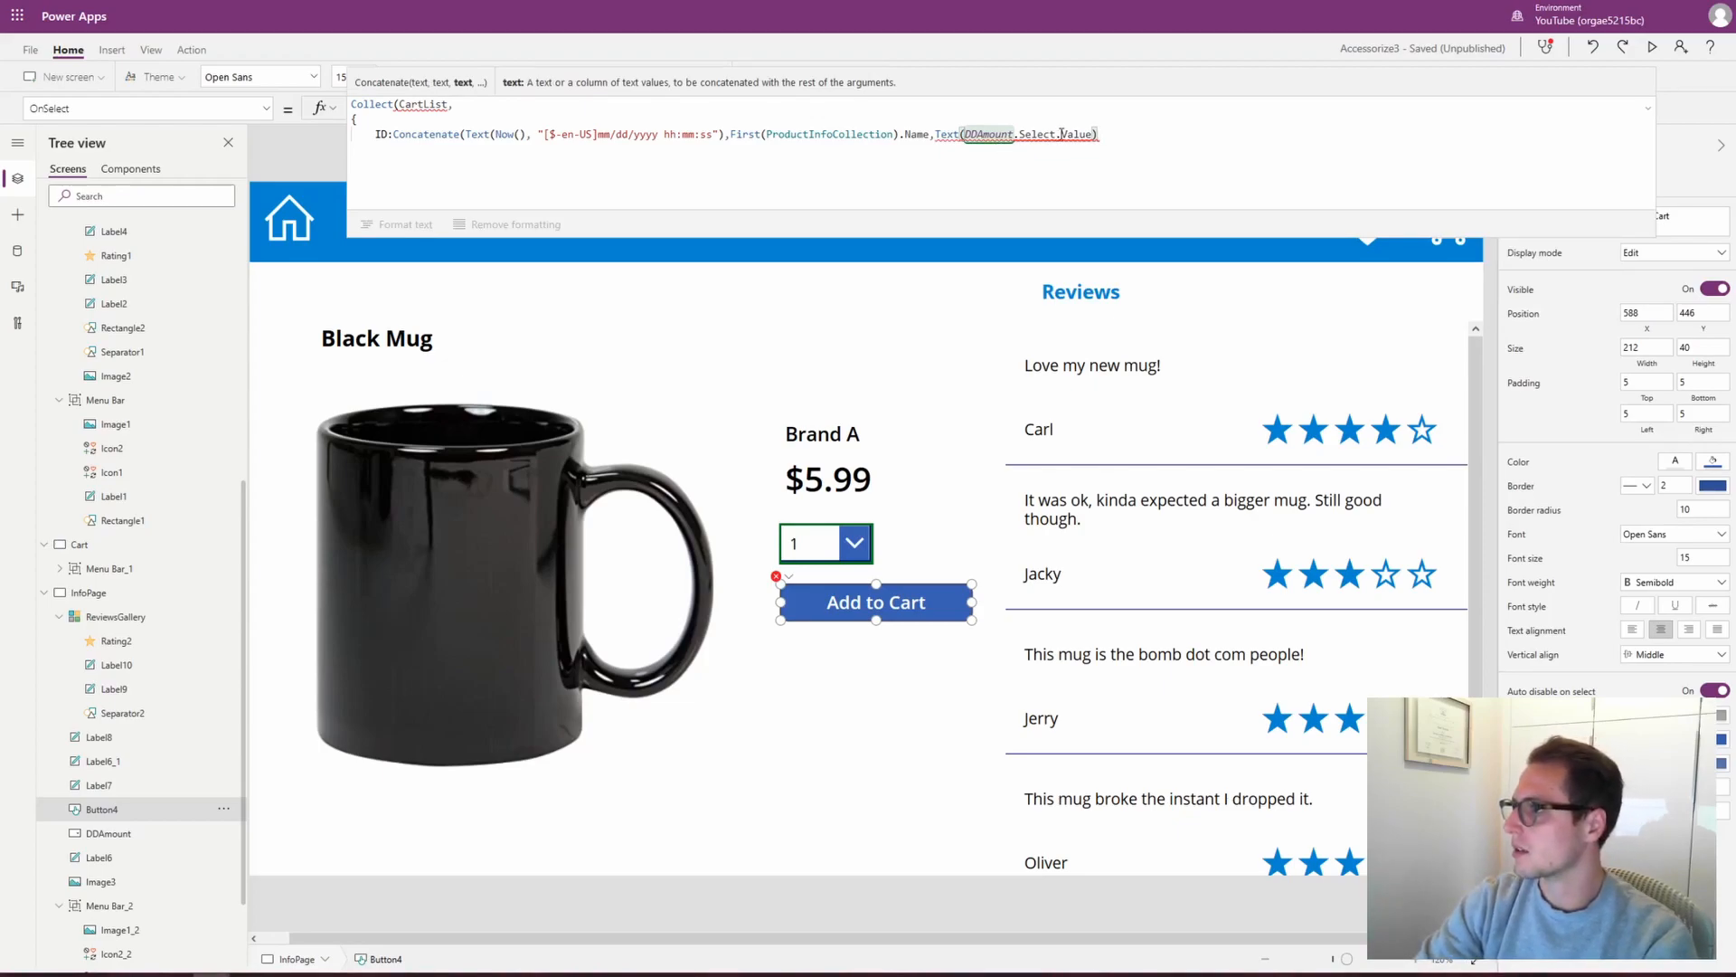
pyautogui.write('ed.')
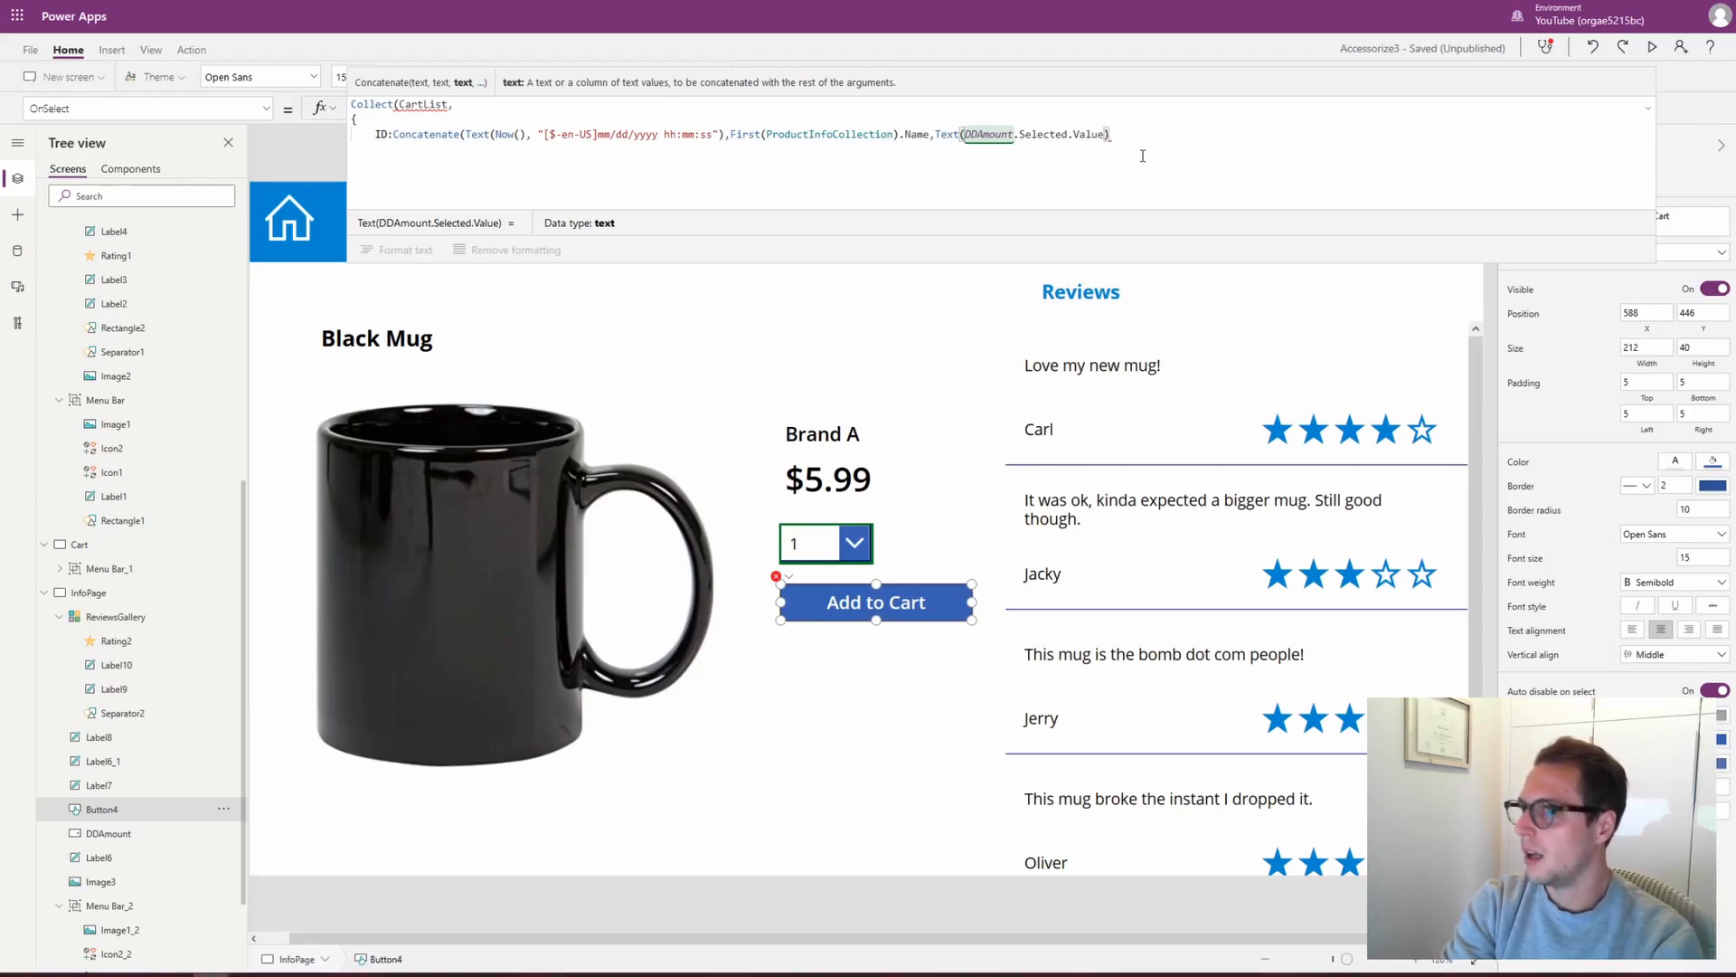
pyautogui.write(')')
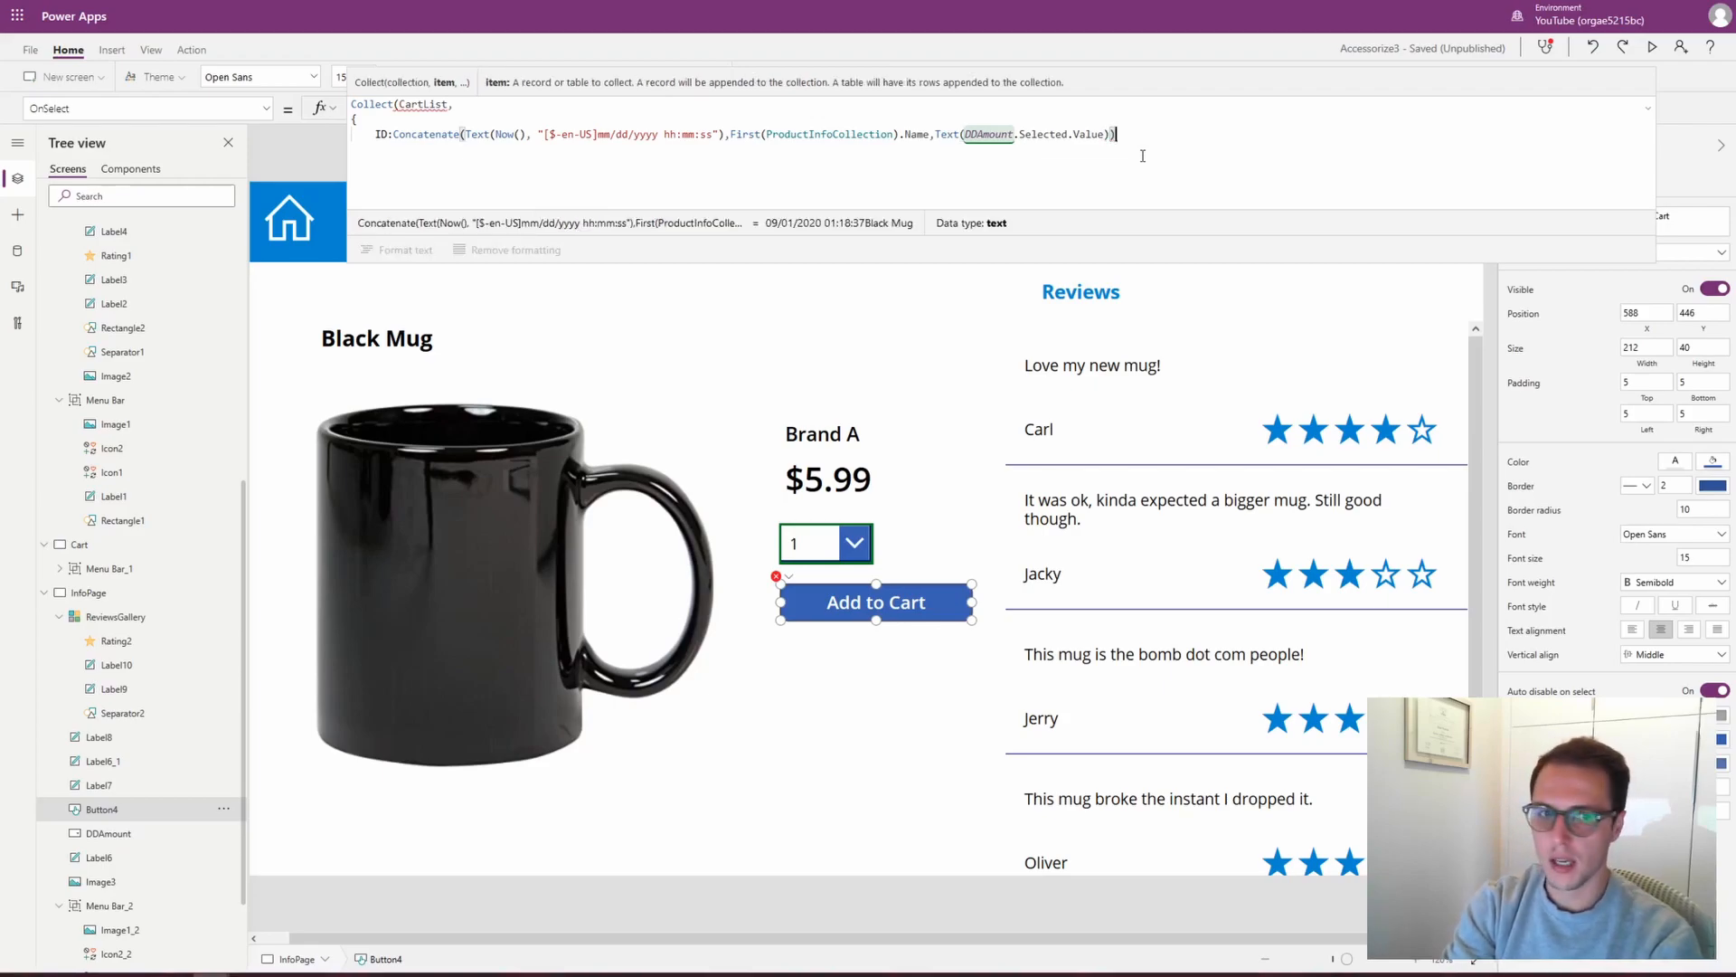
pyautogui.write(',')
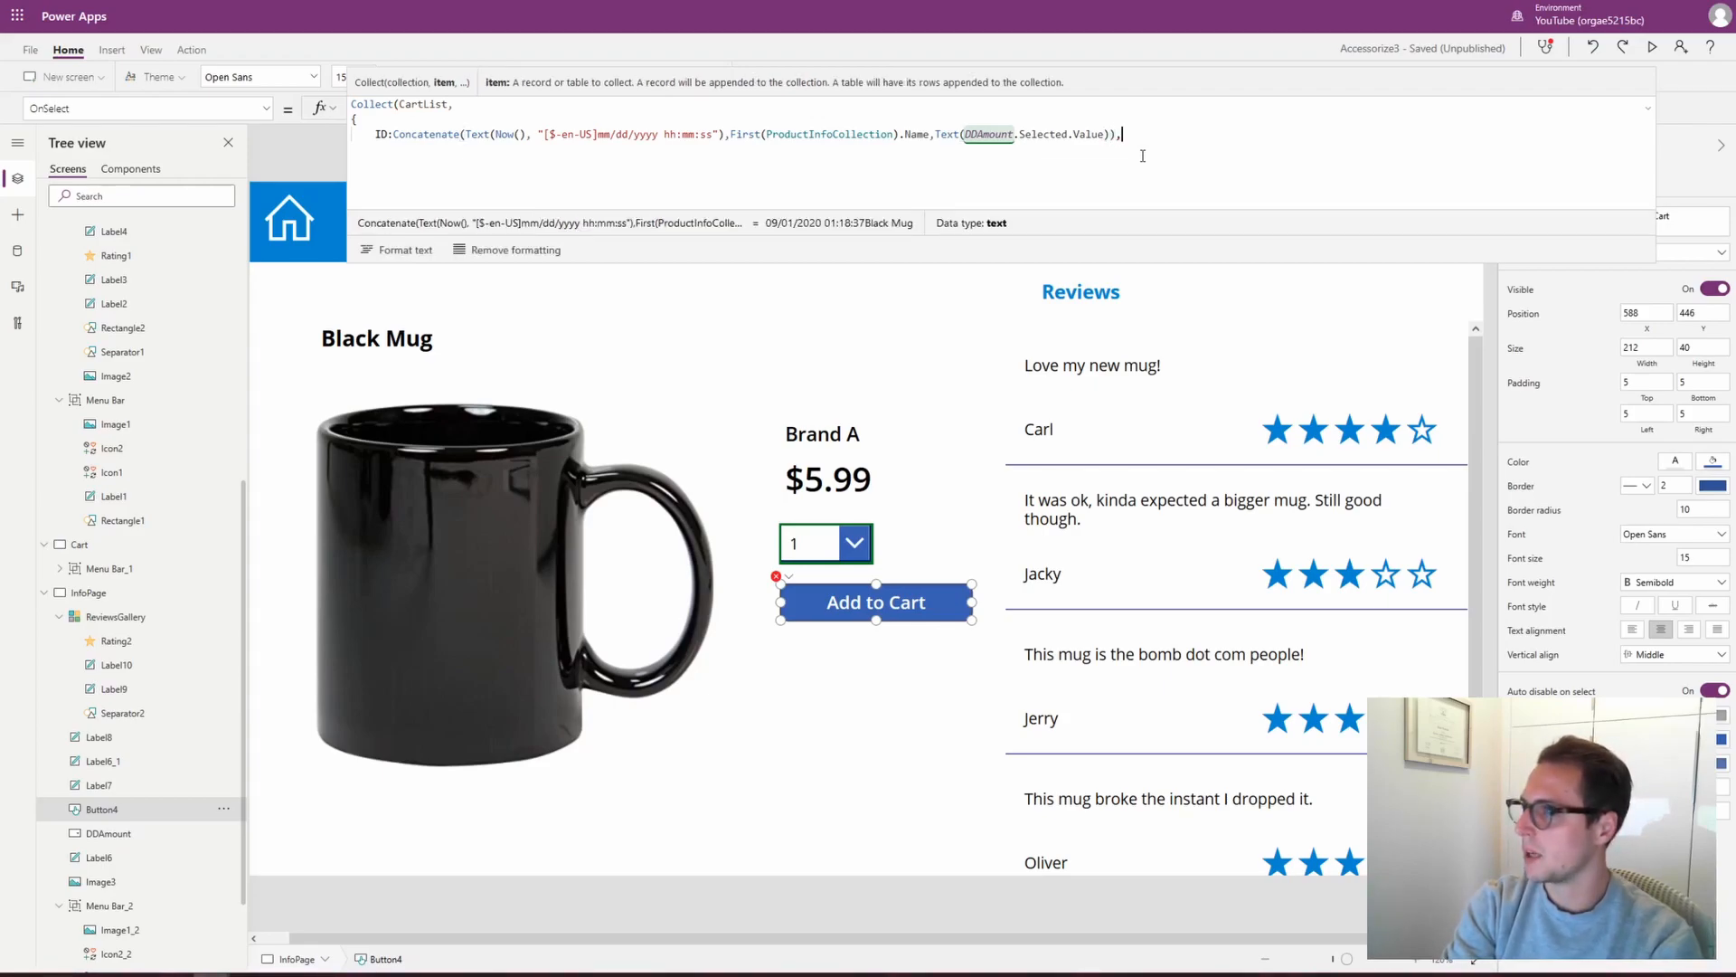
# Add a Name field set to First(ProductInfoCollection).Name to the Collect record and start an Amount field on the line below
pyautogui.hotkey('shift', 'Return')
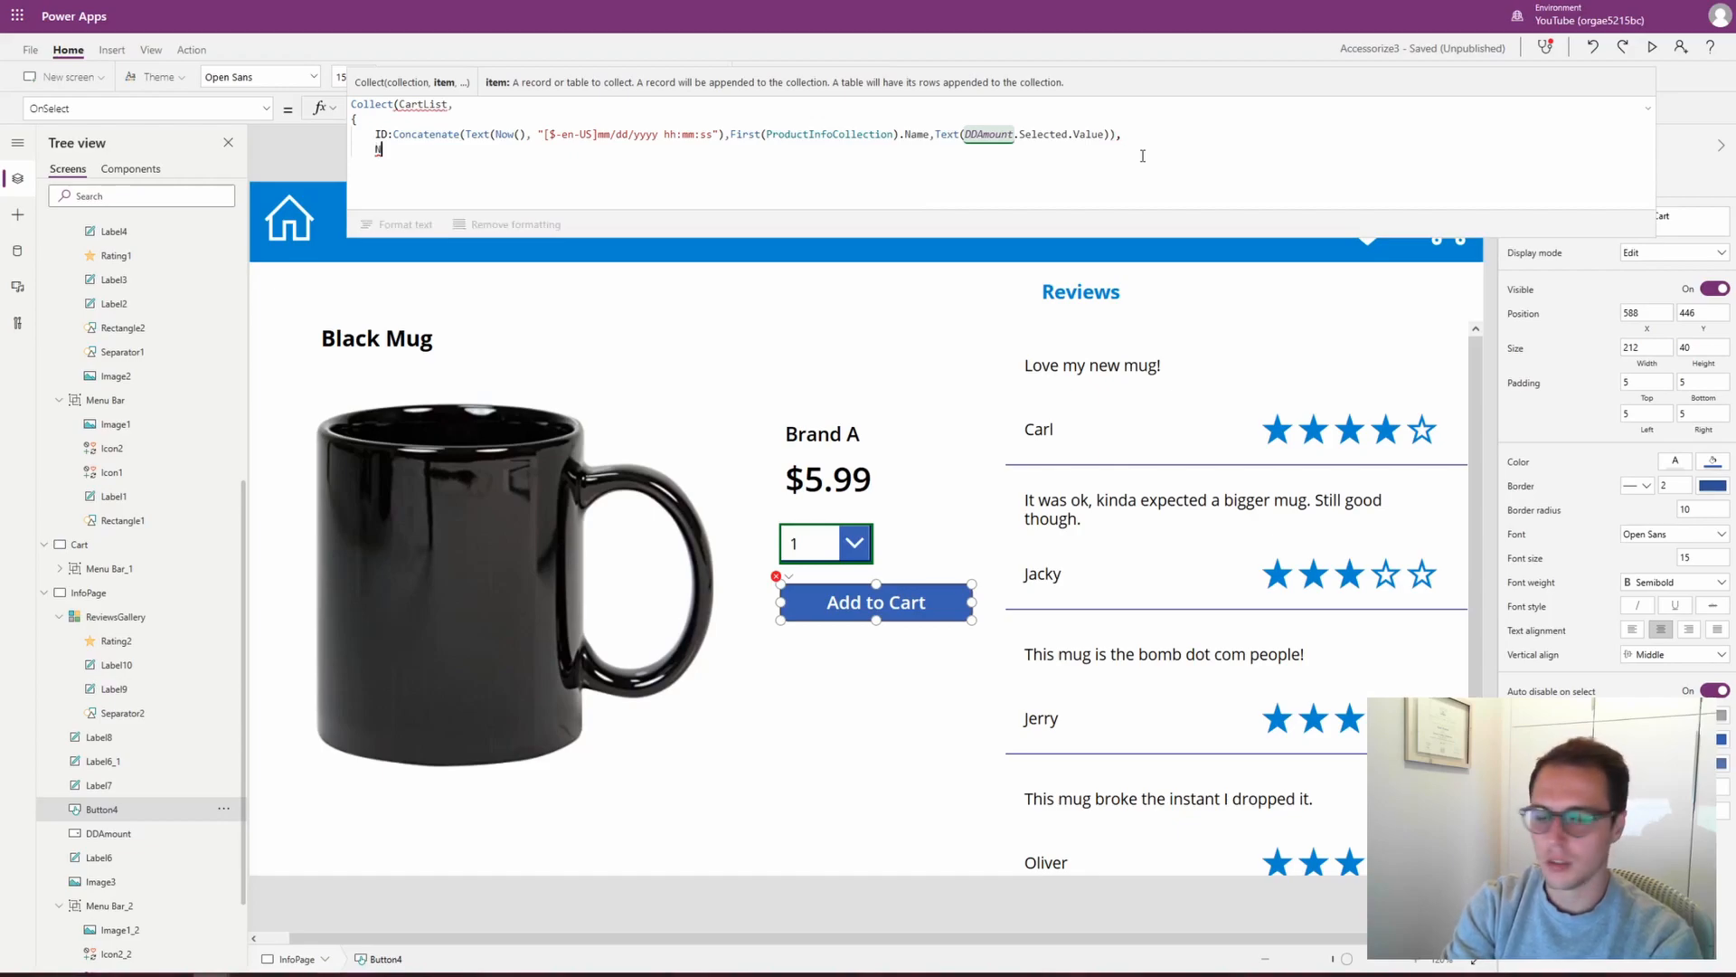
pyautogui.write('Name:')
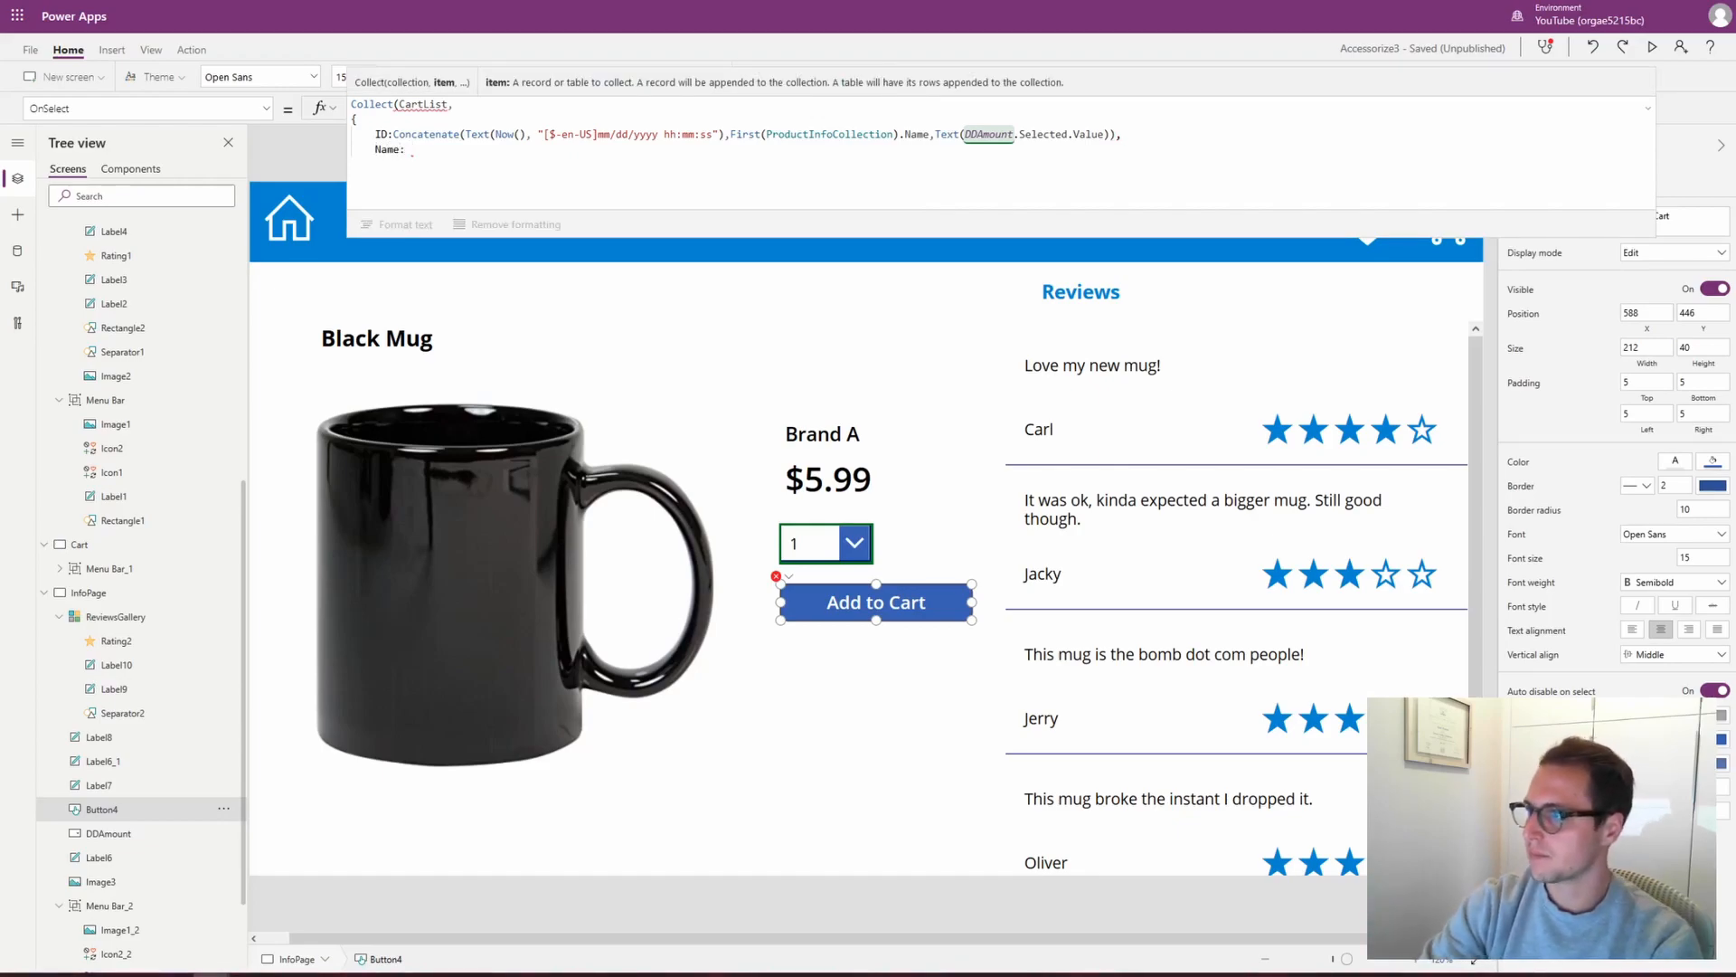
pyautogui.moveTo(731, 135); pyautogui.dragTo(897, 146)
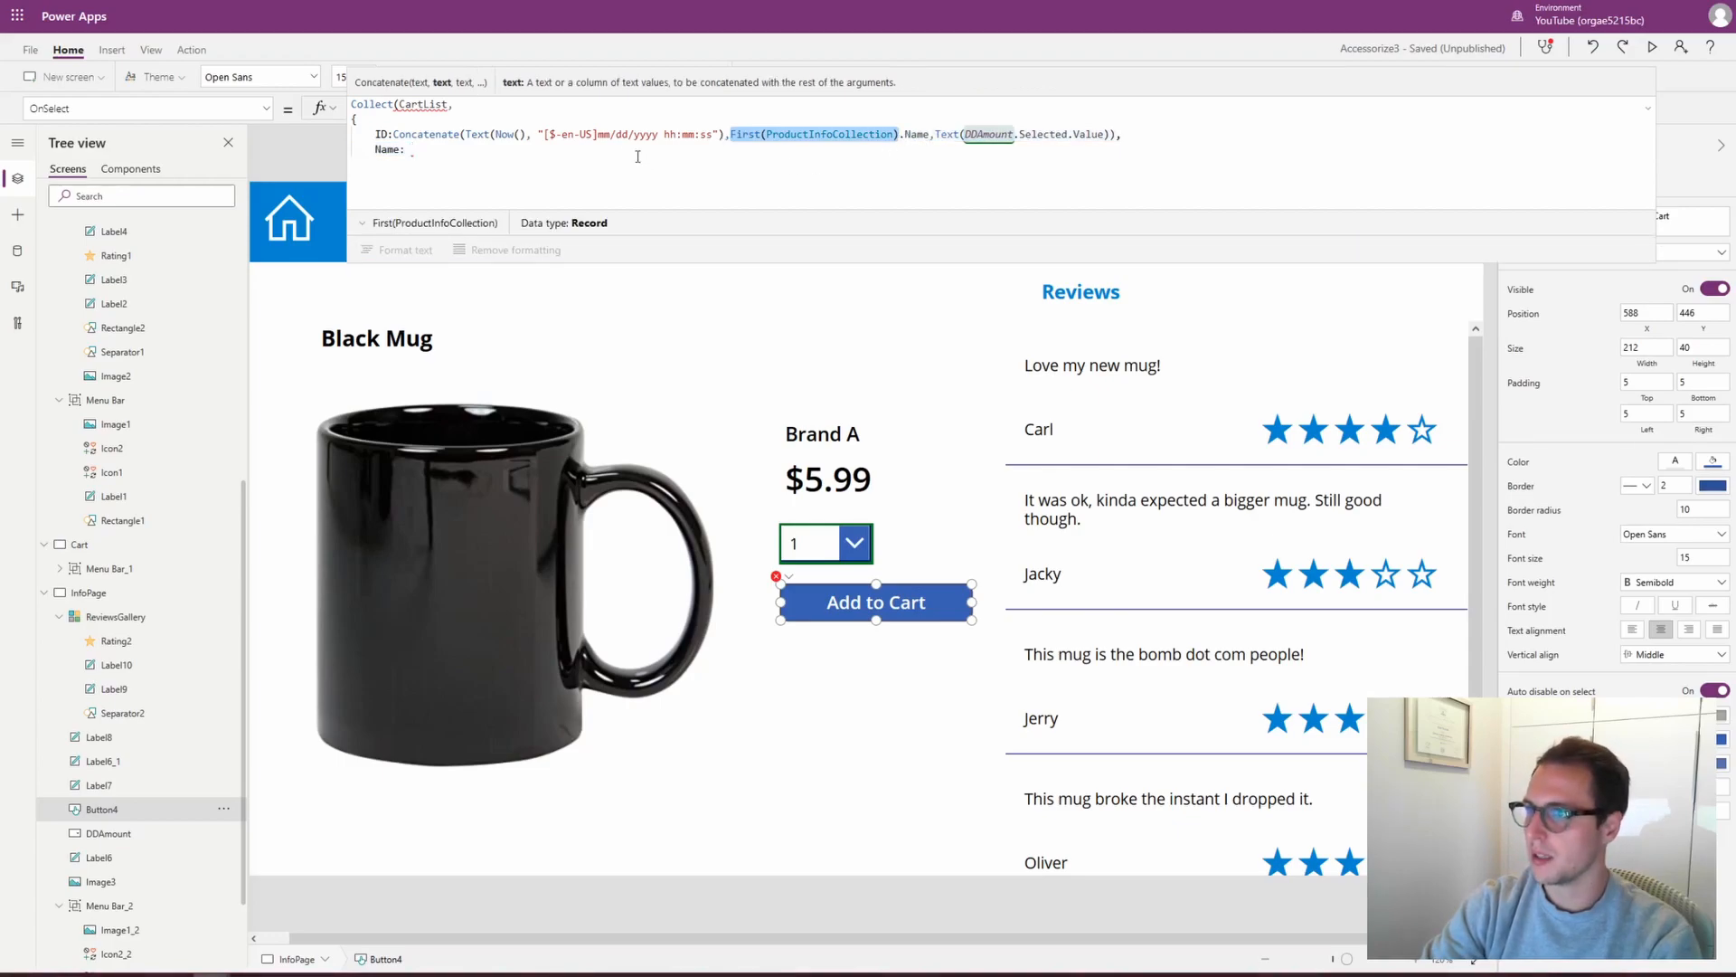
pyautogui.hotkey('ctrl', 'c')
pyautogui.click(604, 155)
pyautogui.hotkey('ctrl', 'v')
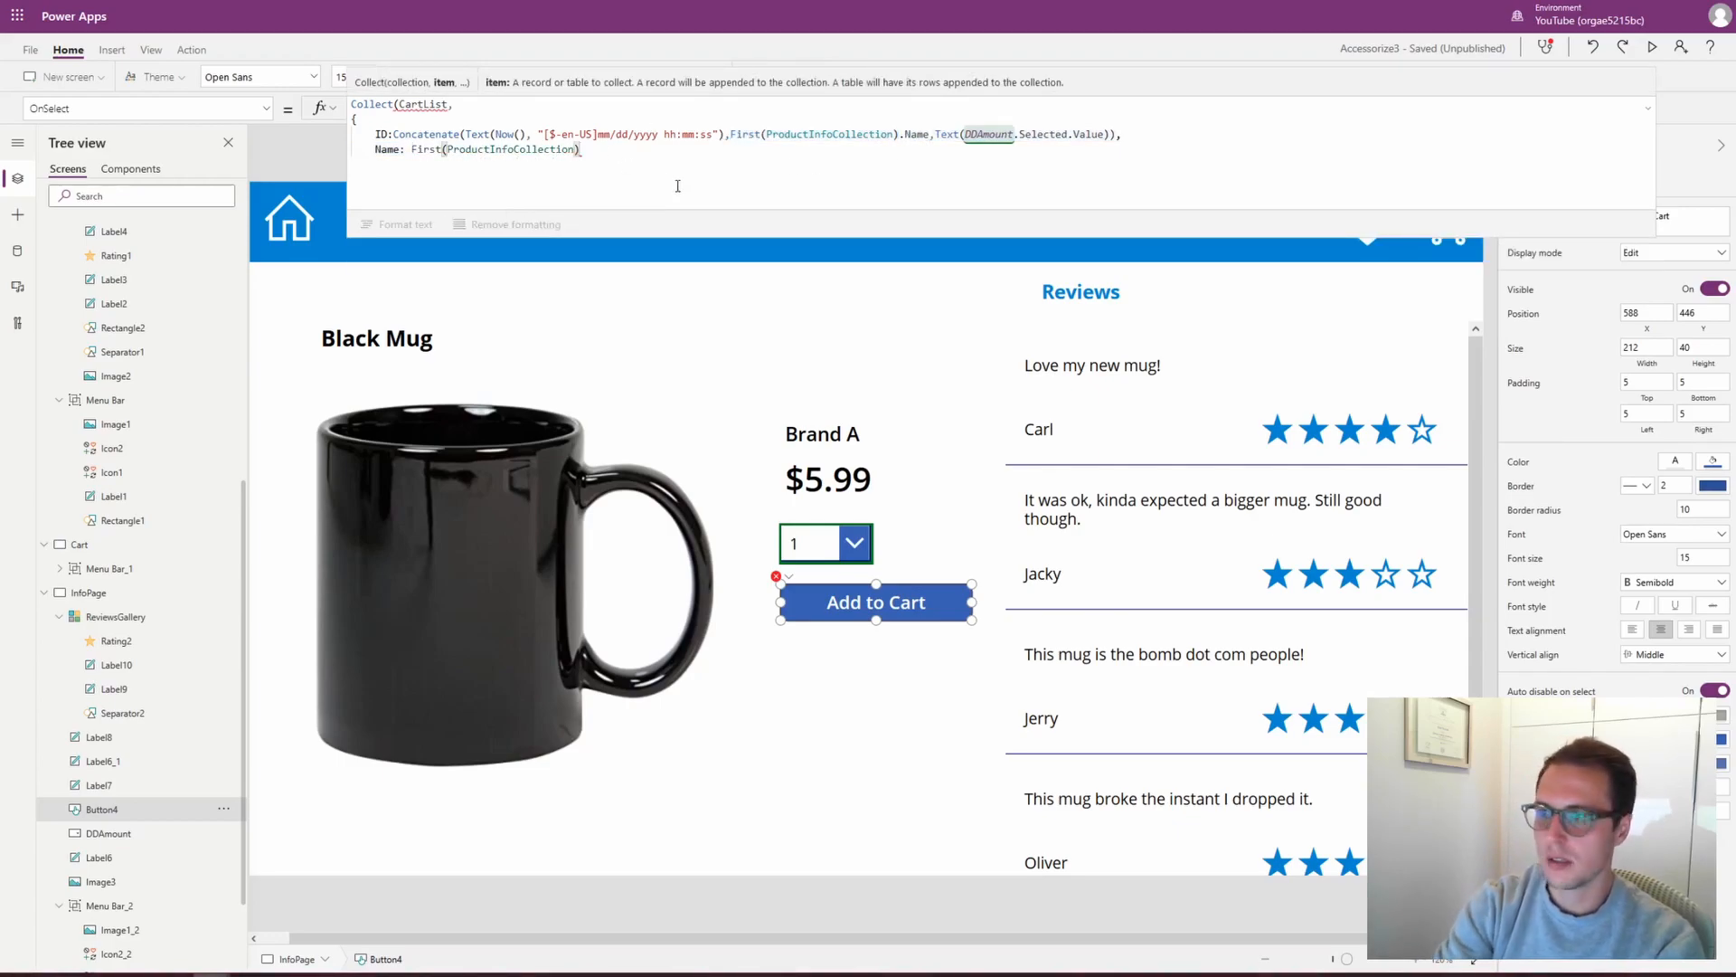
pyautogui.write('.Name')
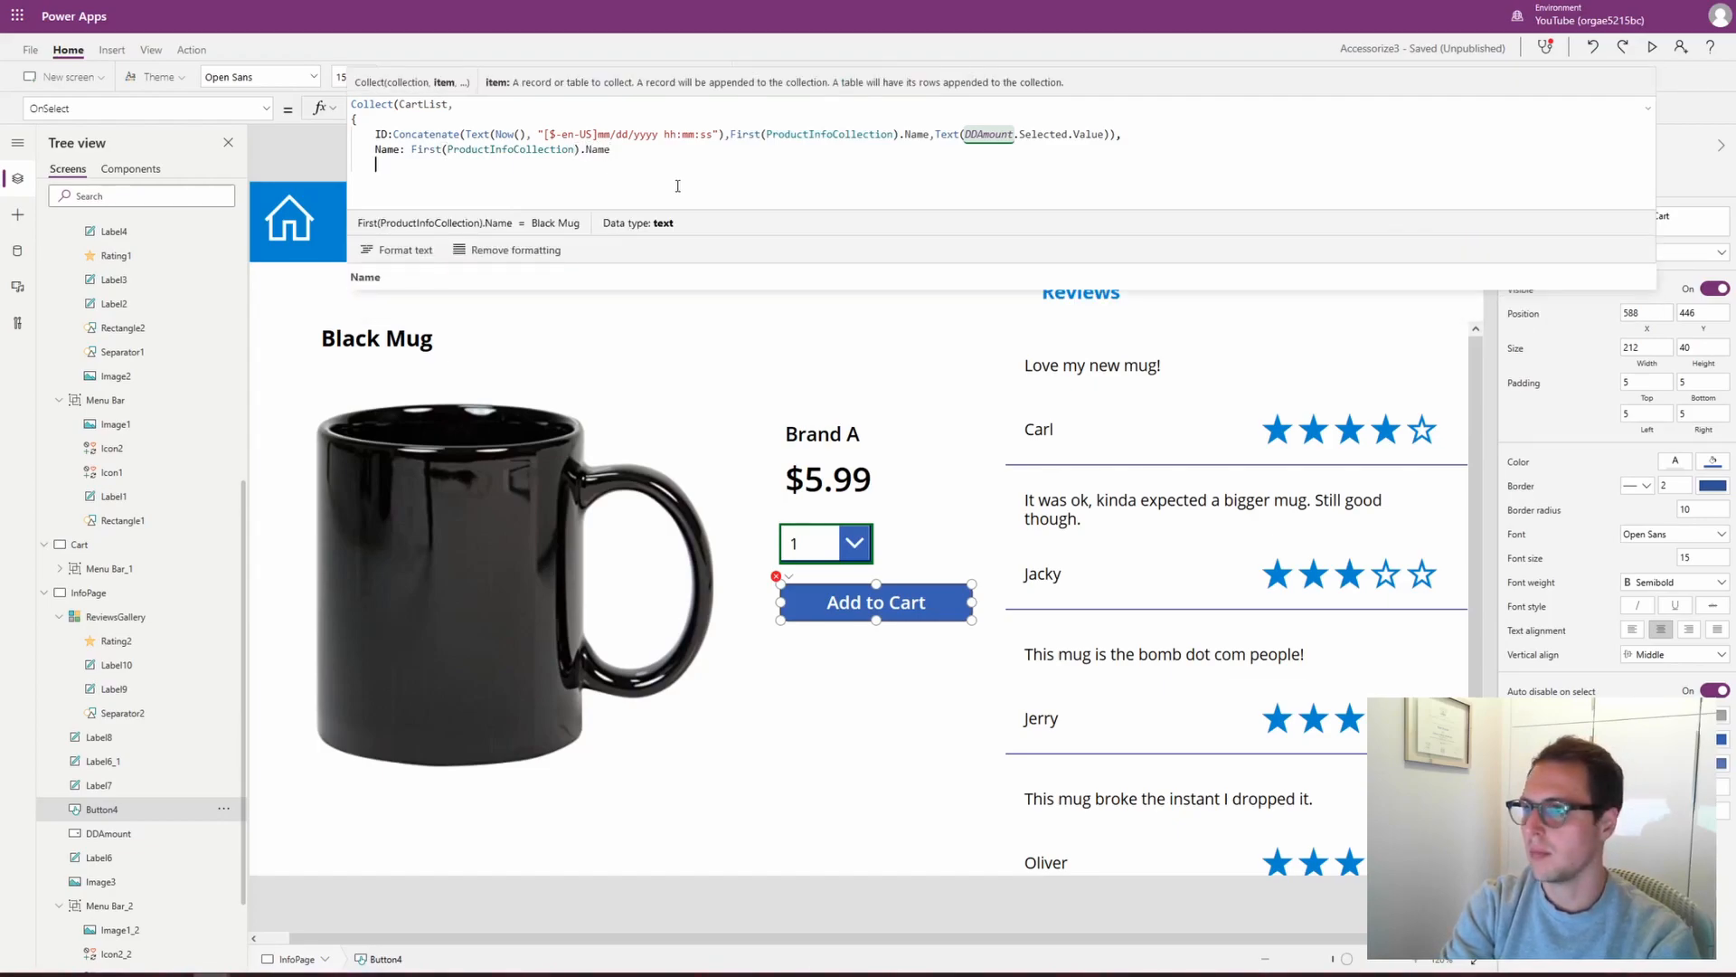
pyautogui.press('Return')
pyautogui.write('Amount:')
# Try First(ProductInfoCollection).Price as the value of the record's Amount field
pyautogui.hotkey('ctrl', 'v')
pyautogui.write('.Amoun')
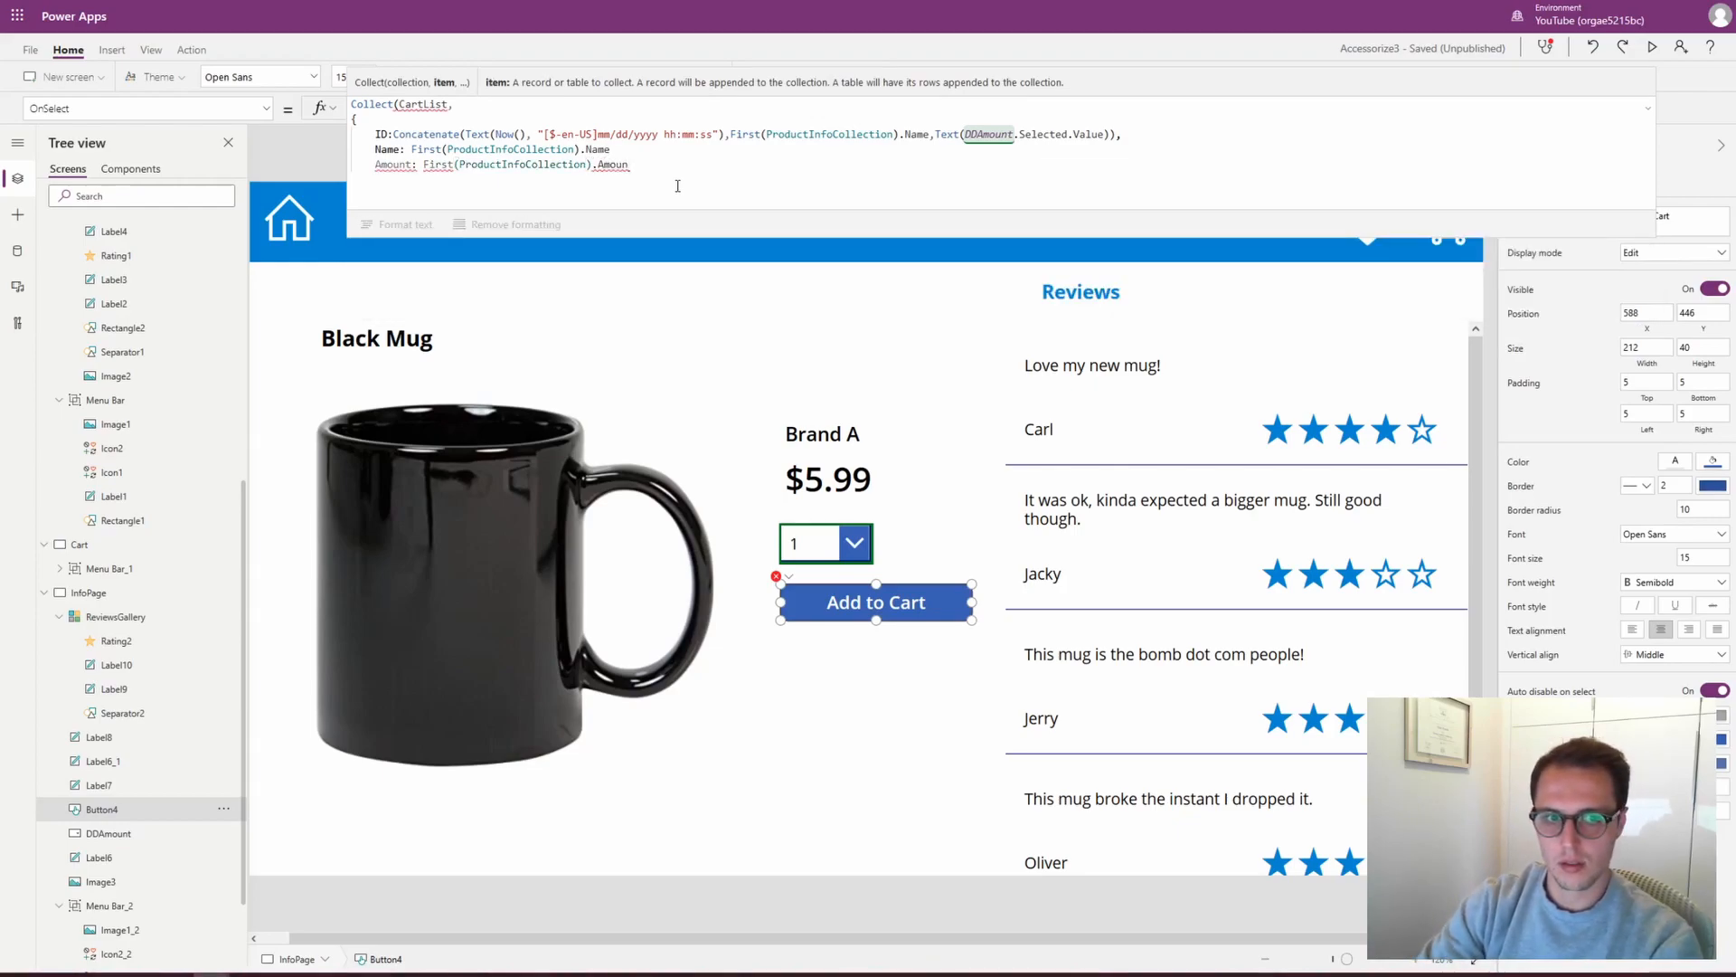
pyautogui.press('BackSpace')
pyautogui.press('BackSpace')
pyautogui.press('BackSpace')
pyautogui.press('BackSpace')
pyautogui.press('BackSpace')
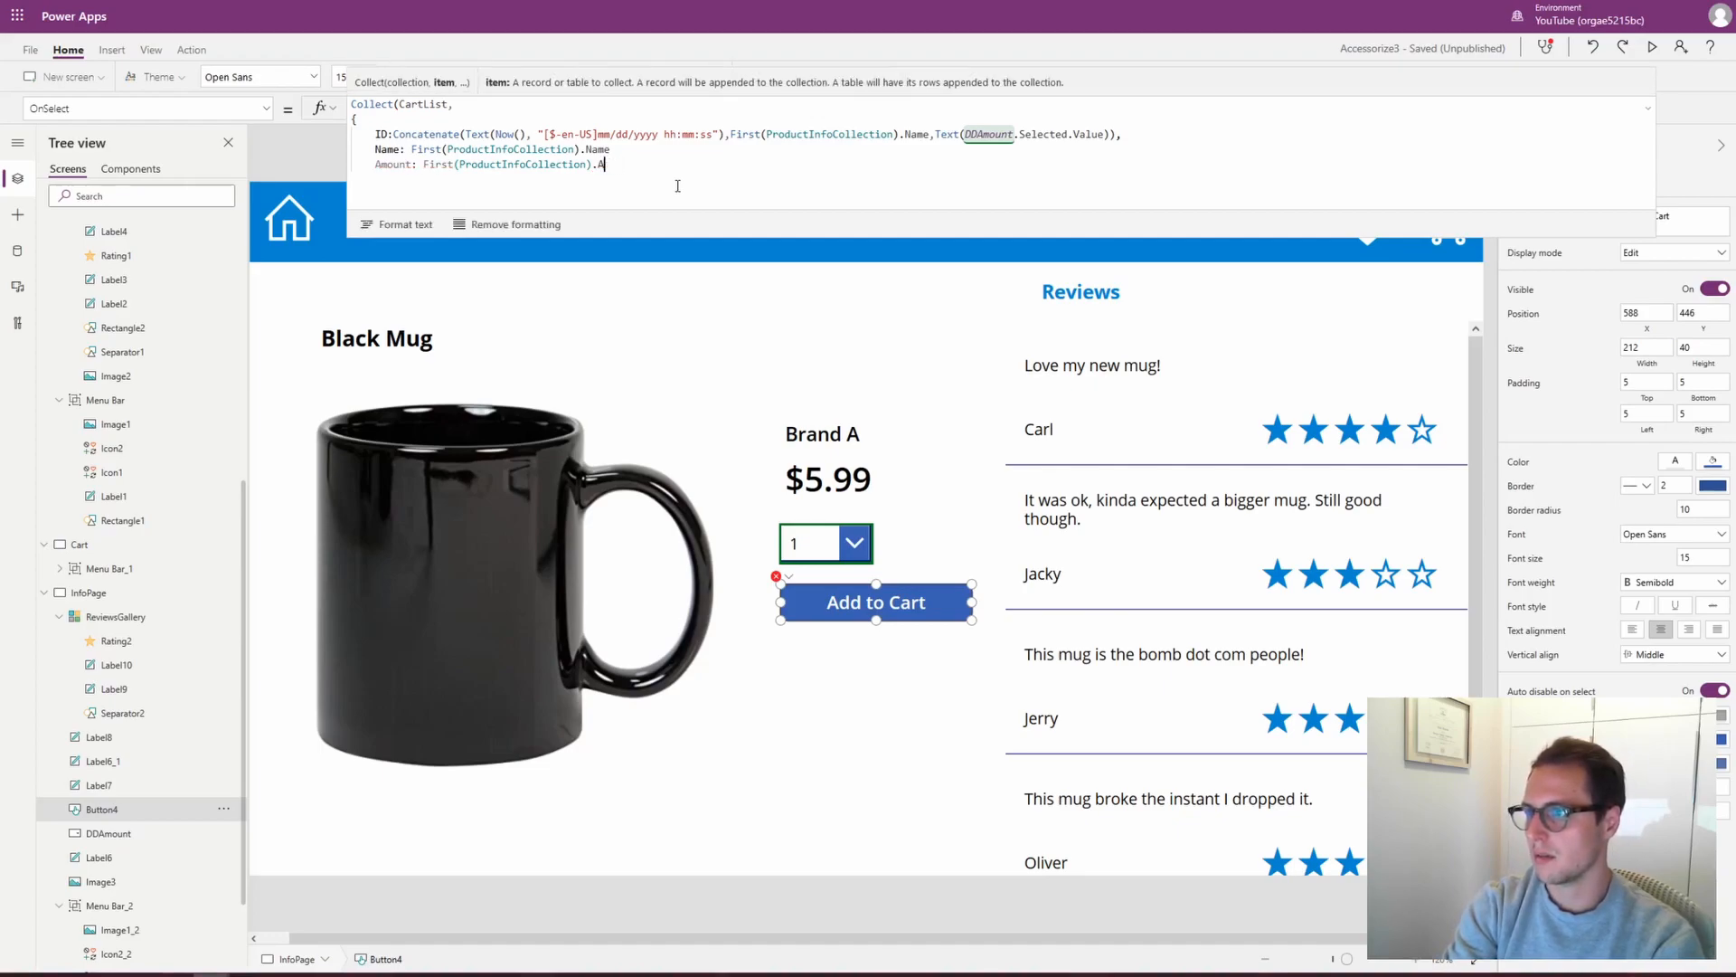
pyautogui.write('Pr')
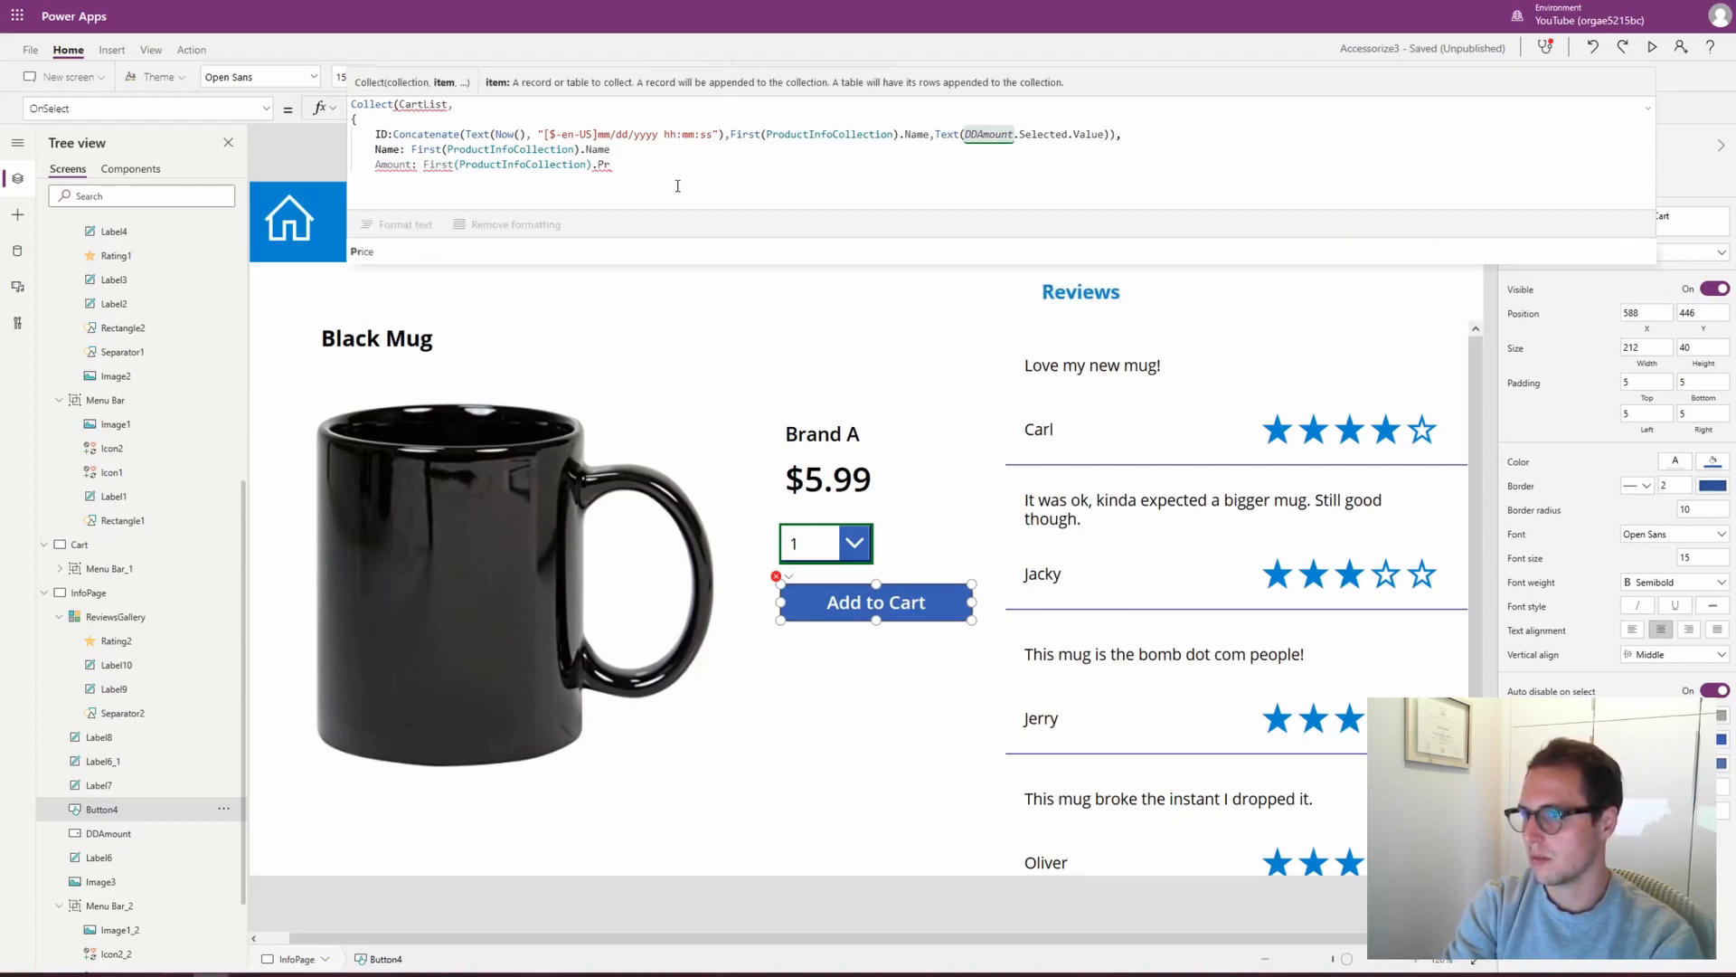
pyautogui.press('Tab')
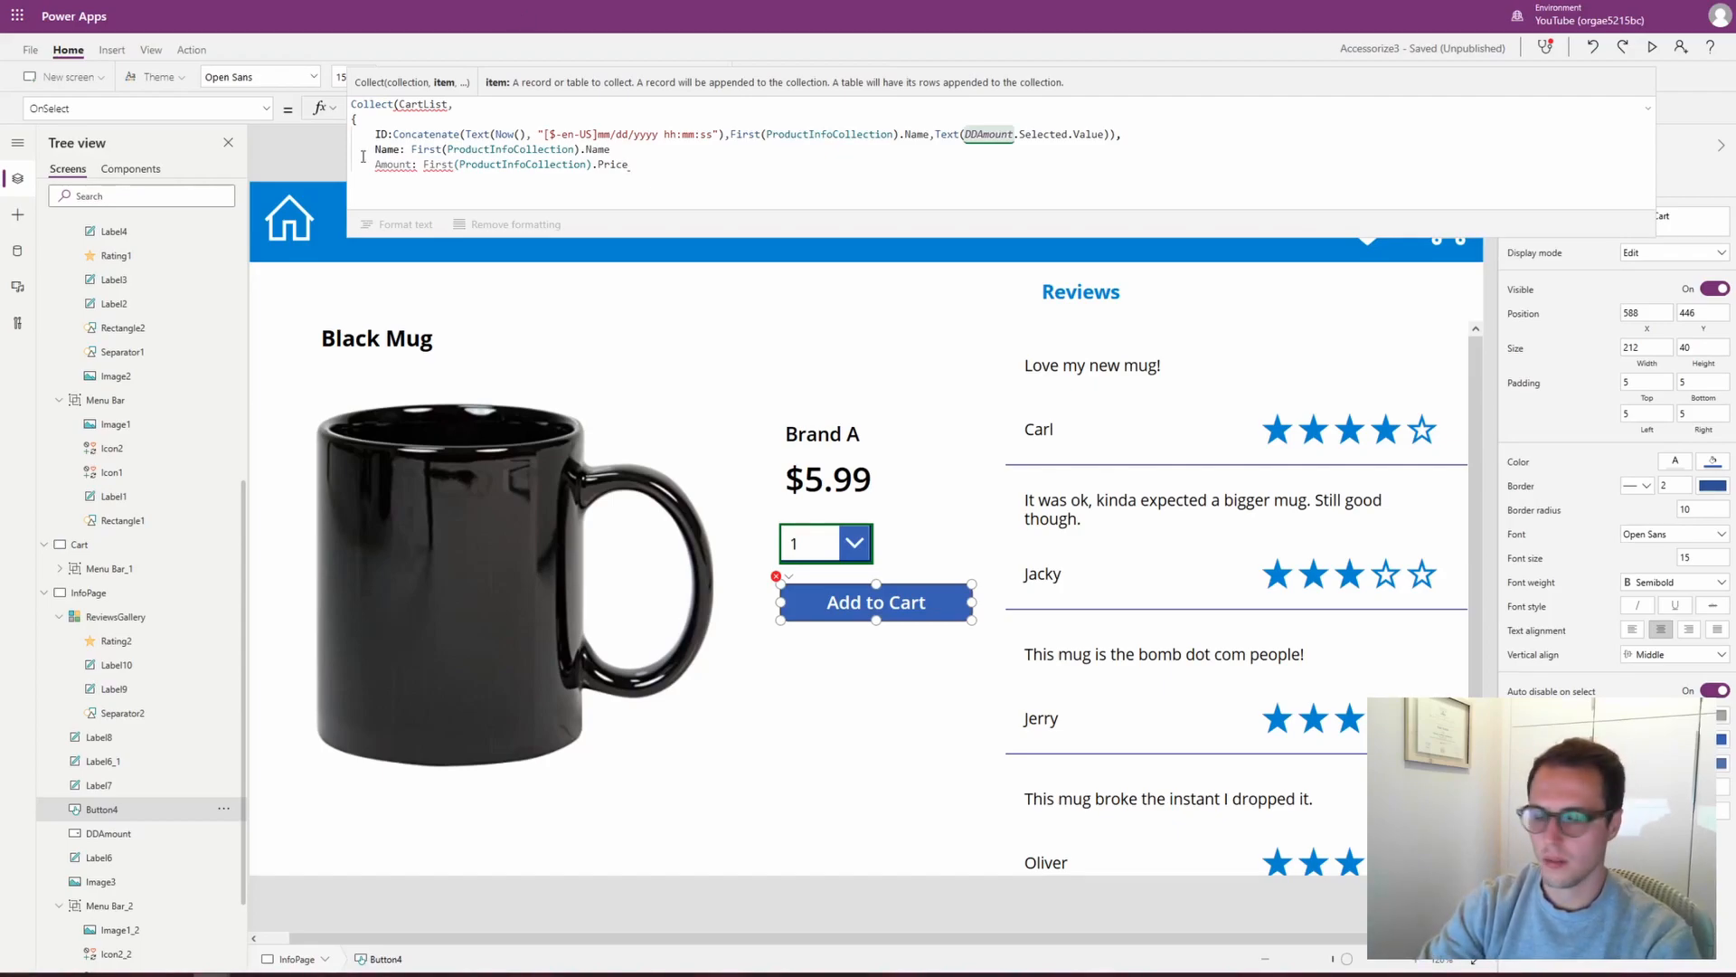
# Set the Amount field's value to DDAmount.Selected.Value and add the missing comma after the Name field
pyautogui.moveTo(425, 166); pyautogui.dragTo(630, 166)
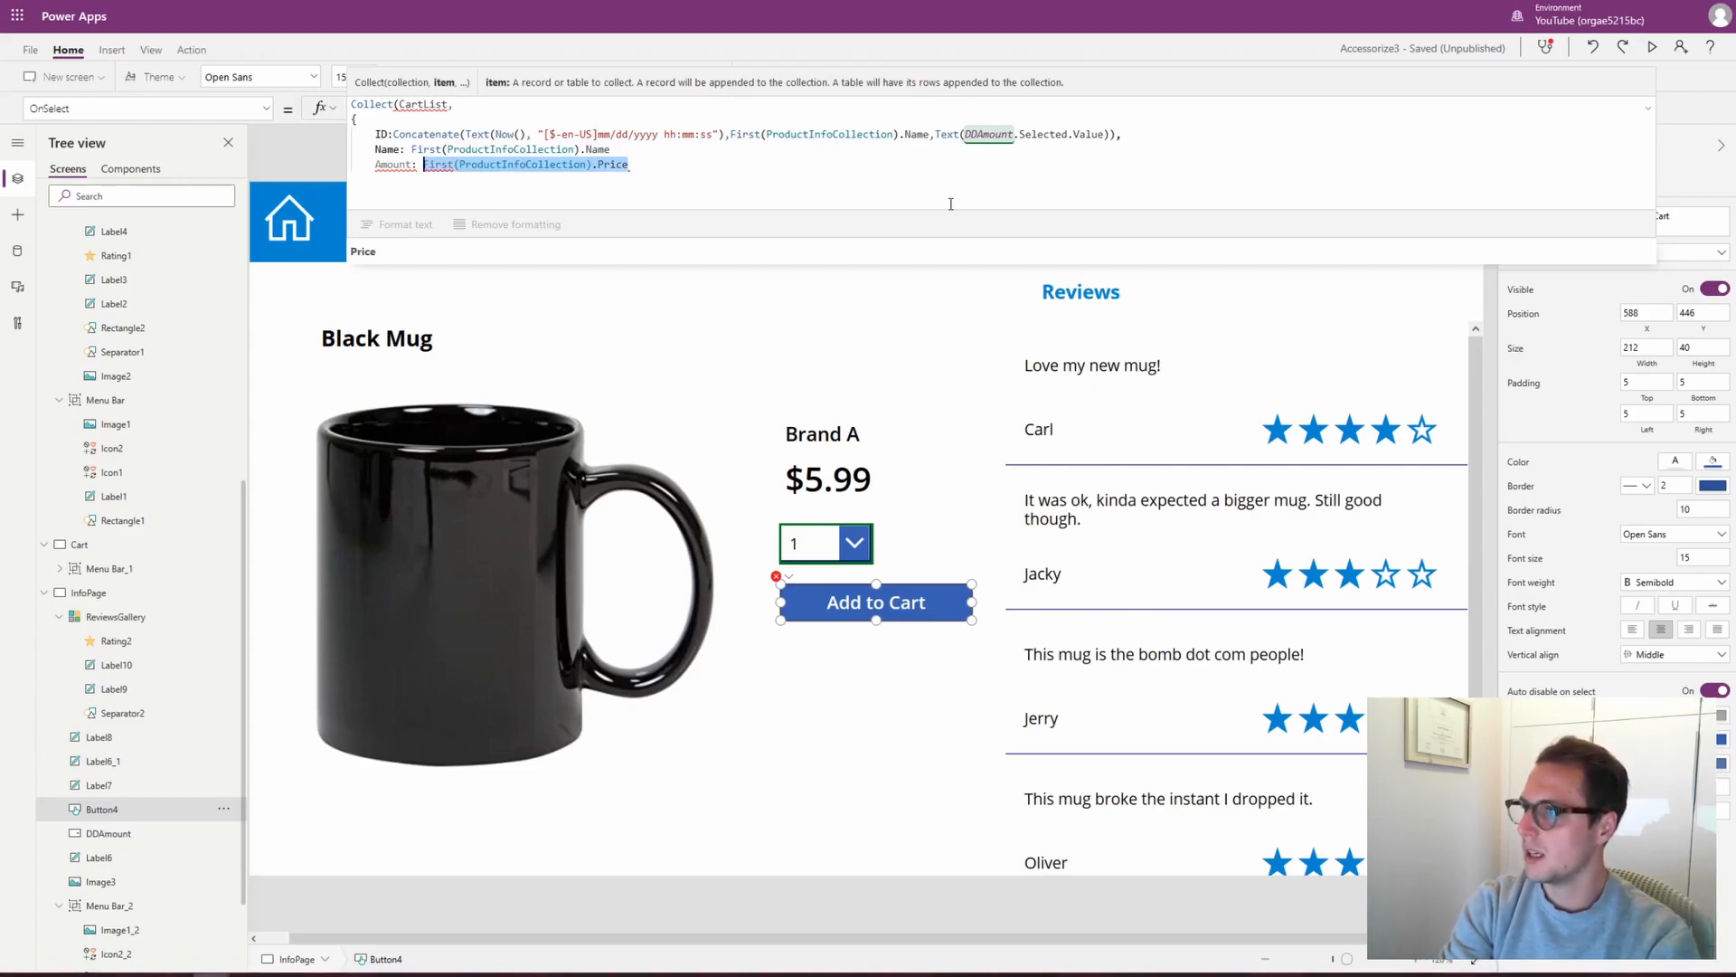
pyautogui.write('DD')
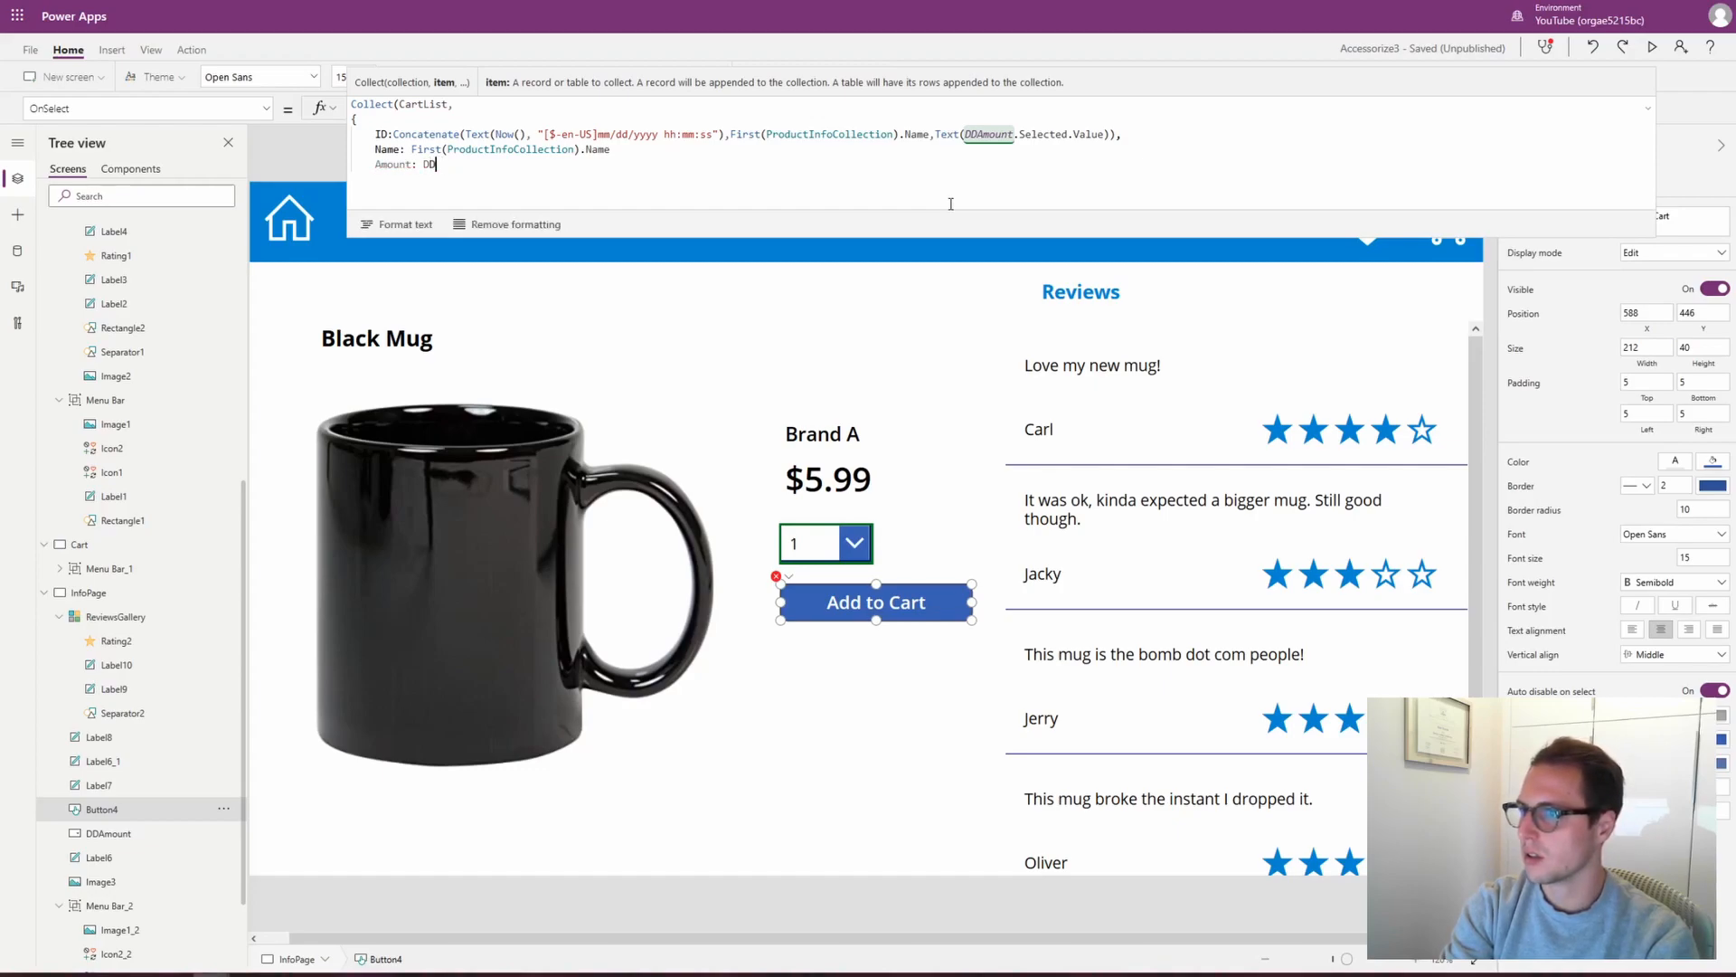
pyautogui.click(606, 157)
pyautogui.write(',')
pyautogui.click(568, 169)
pyautogui.write('Amou')
pyautogui.press('Tab')
pyautogui.write('.Selected.')
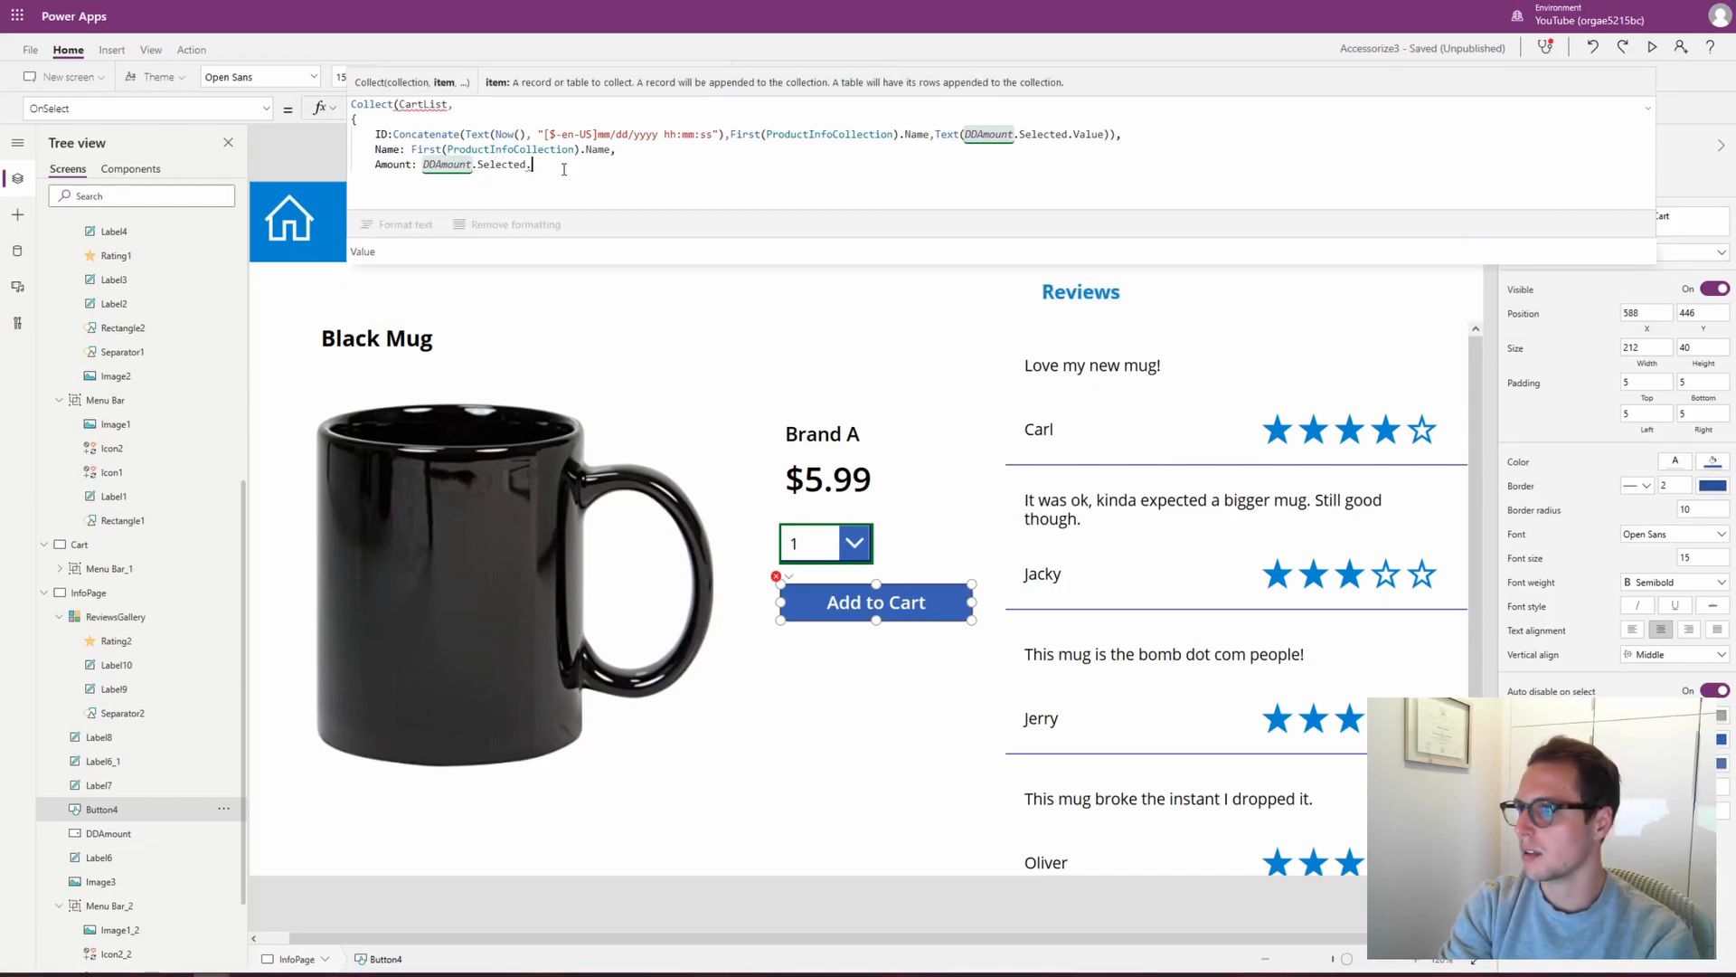
pyautogui.press('Tab')
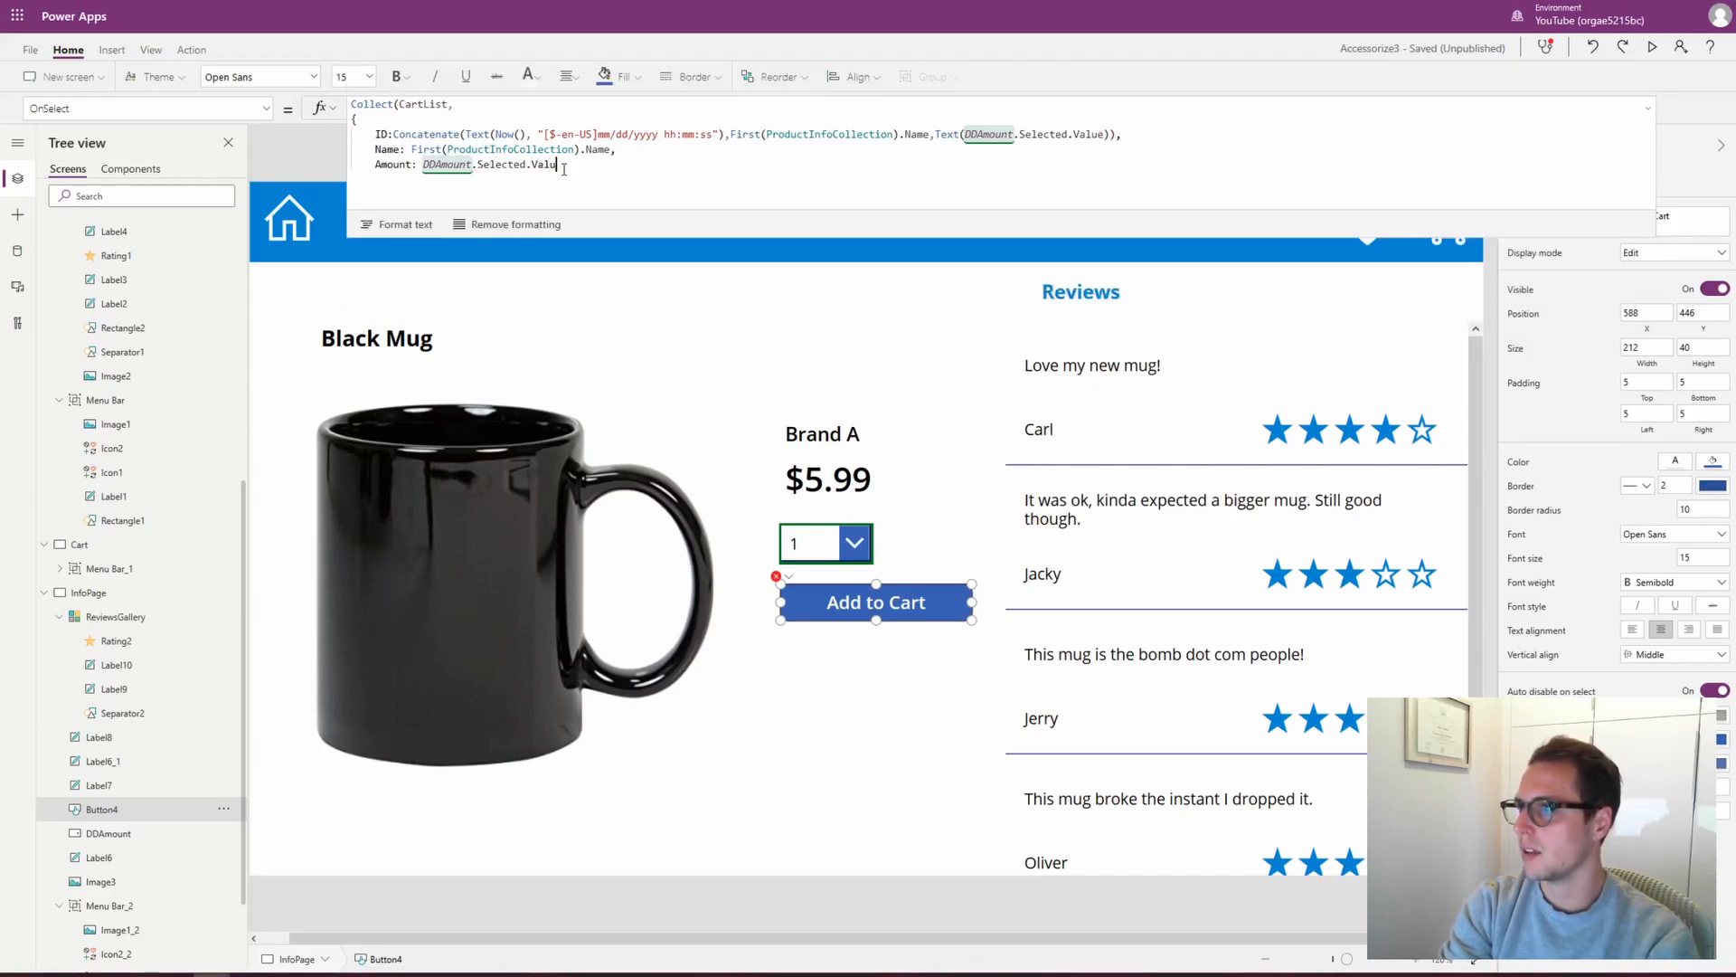
pyautogui.write(',')
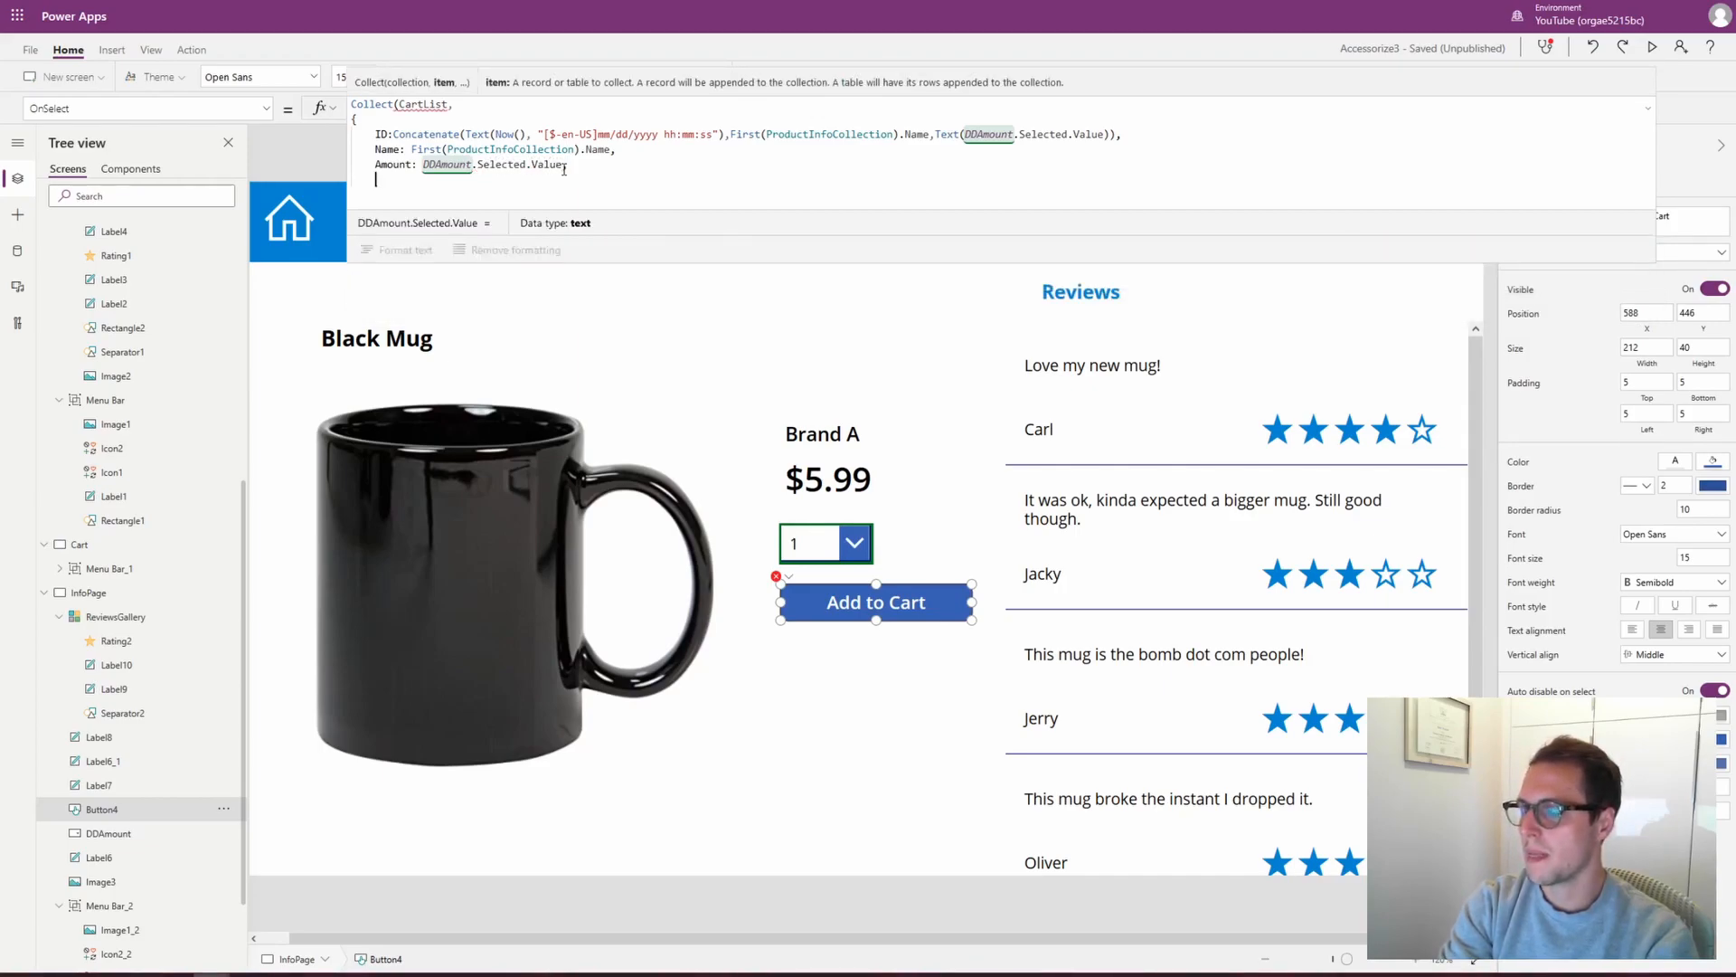
# Add Price and Brand fields to the record, set to First(ProductInfoCollection).Price and First(ProductInfoCollection).Brand
pyautogui.press('Return')
pyautogui.write('Price: First(ProductInfoCollection).')
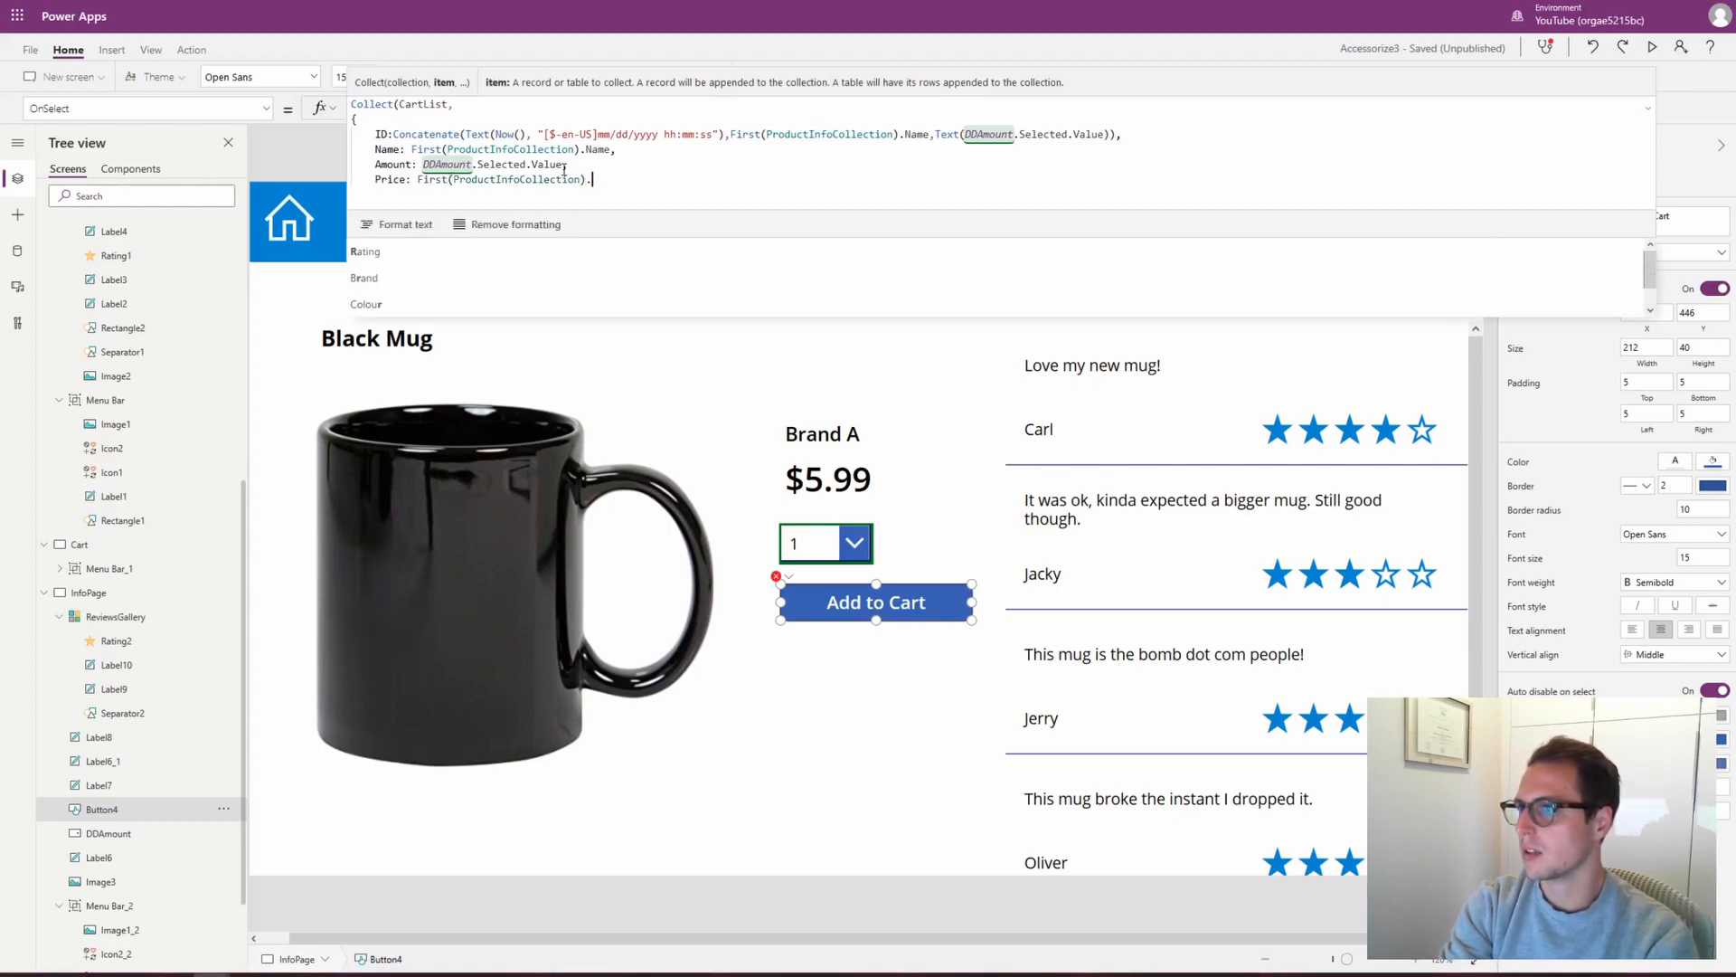
pyautogui.write('Price,')
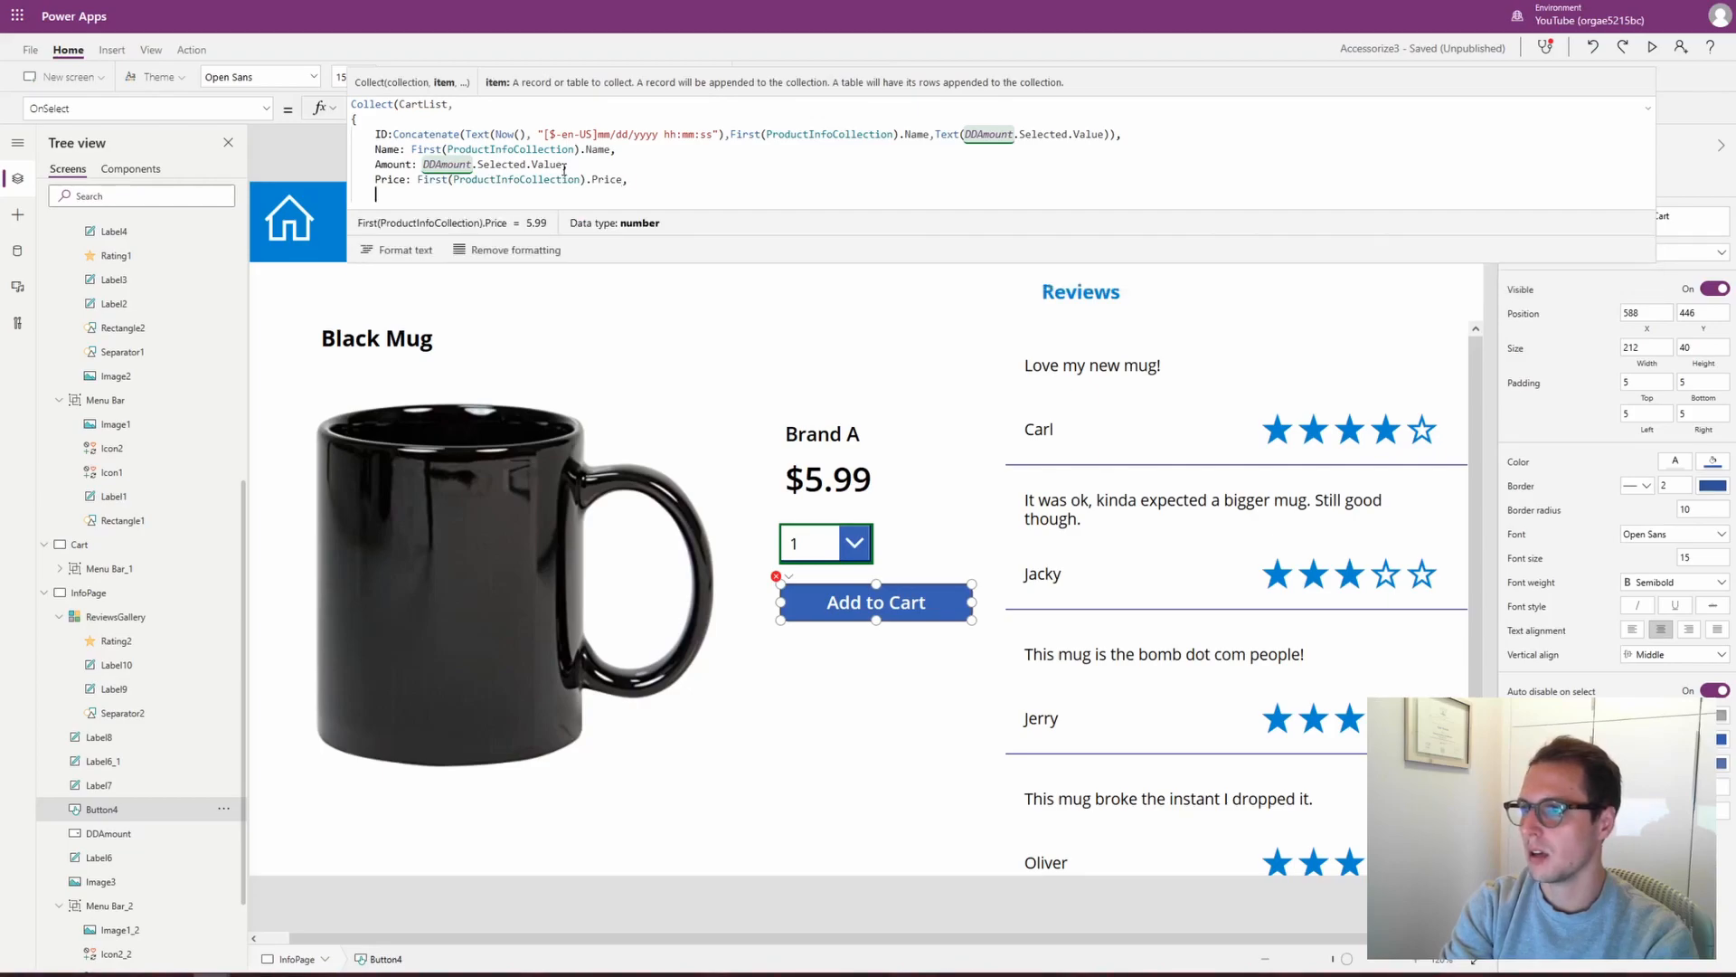
pyautogui.press('Return')
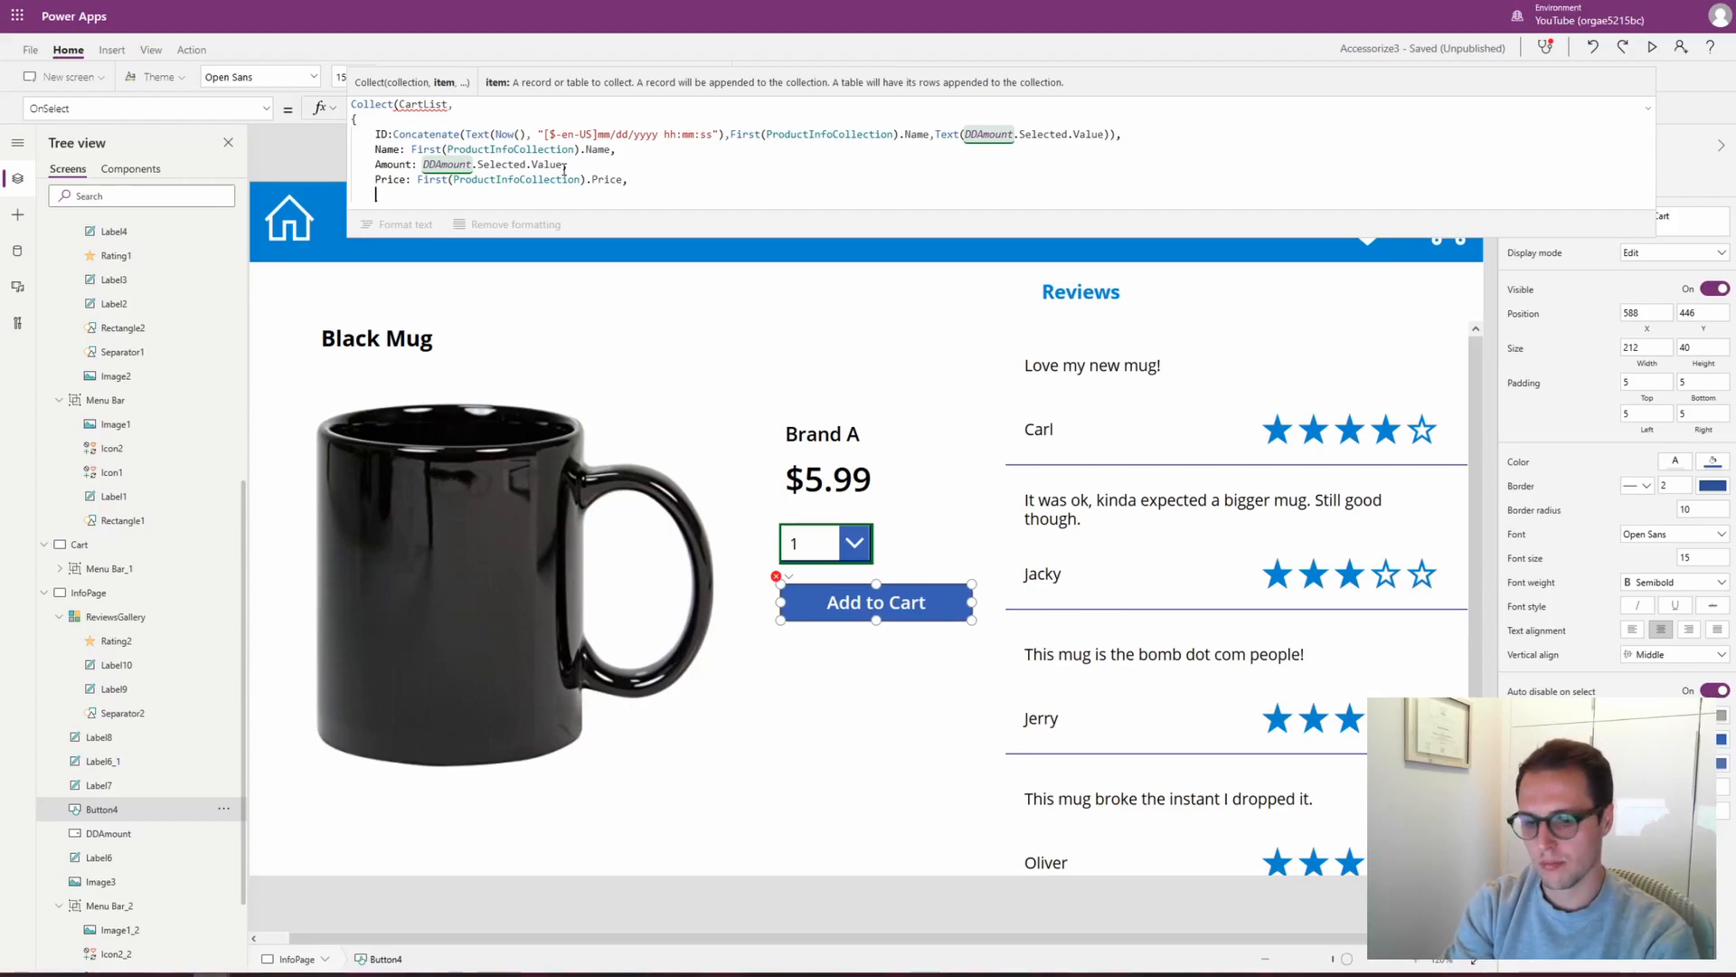
pyautogui.write('Brand:')
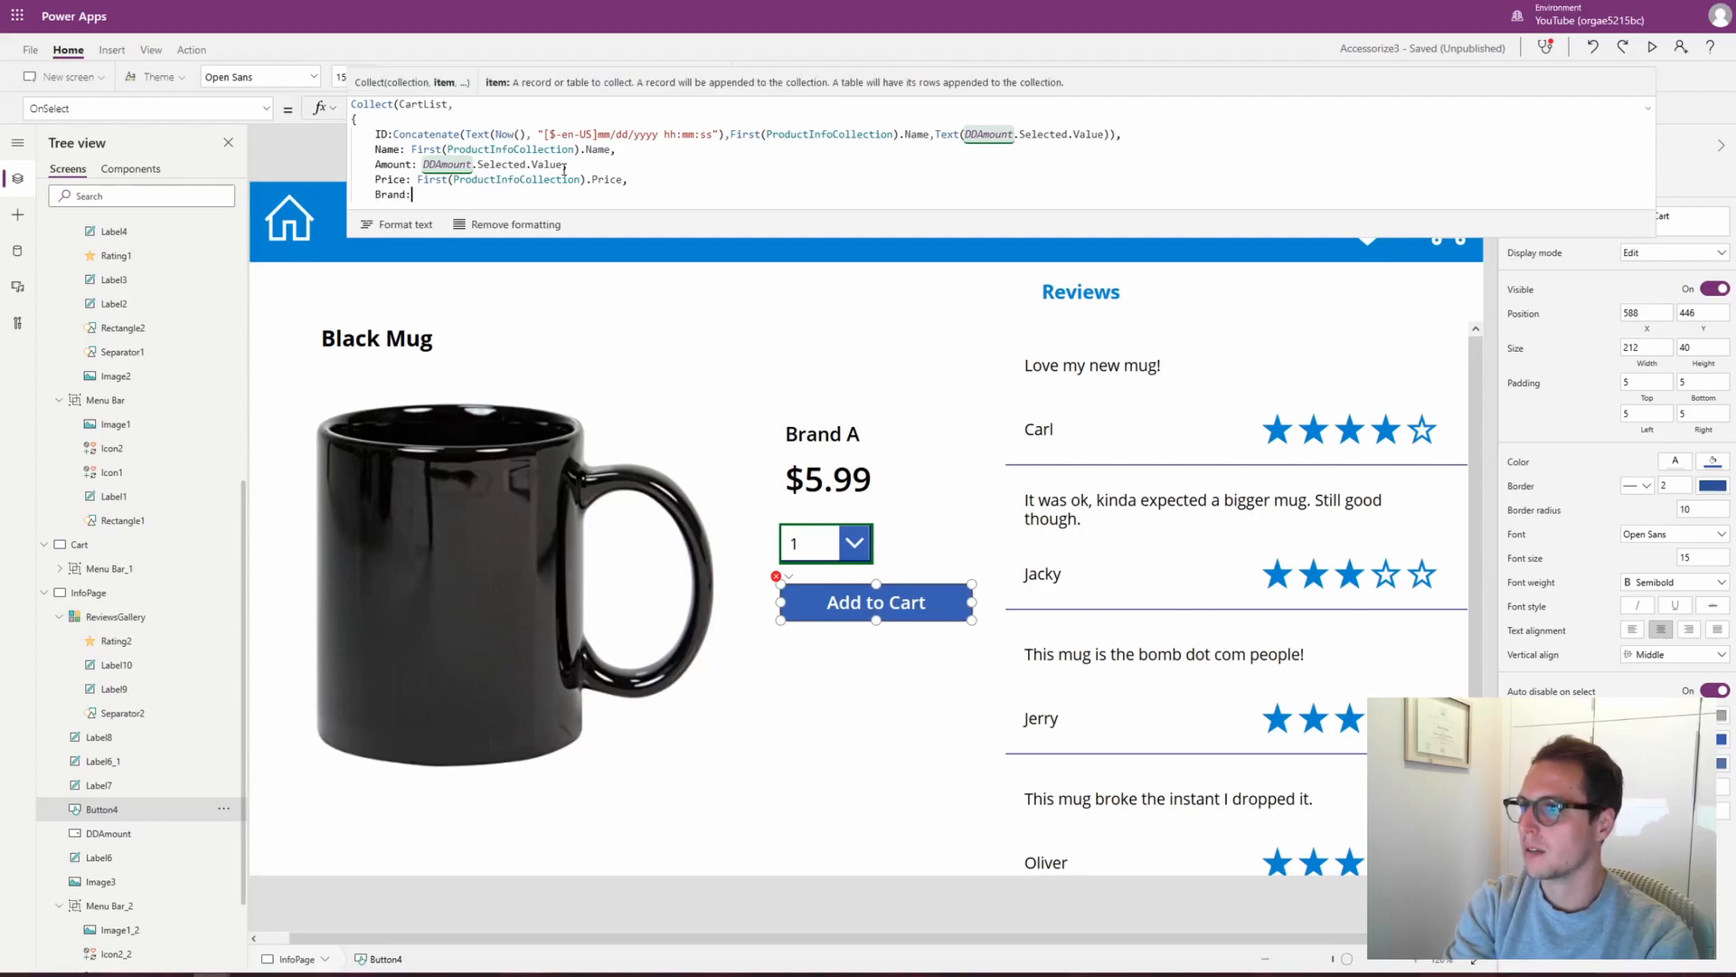
pyautogui.hotkey('ctrl', 'v')
pyautogui.write('Brand,')
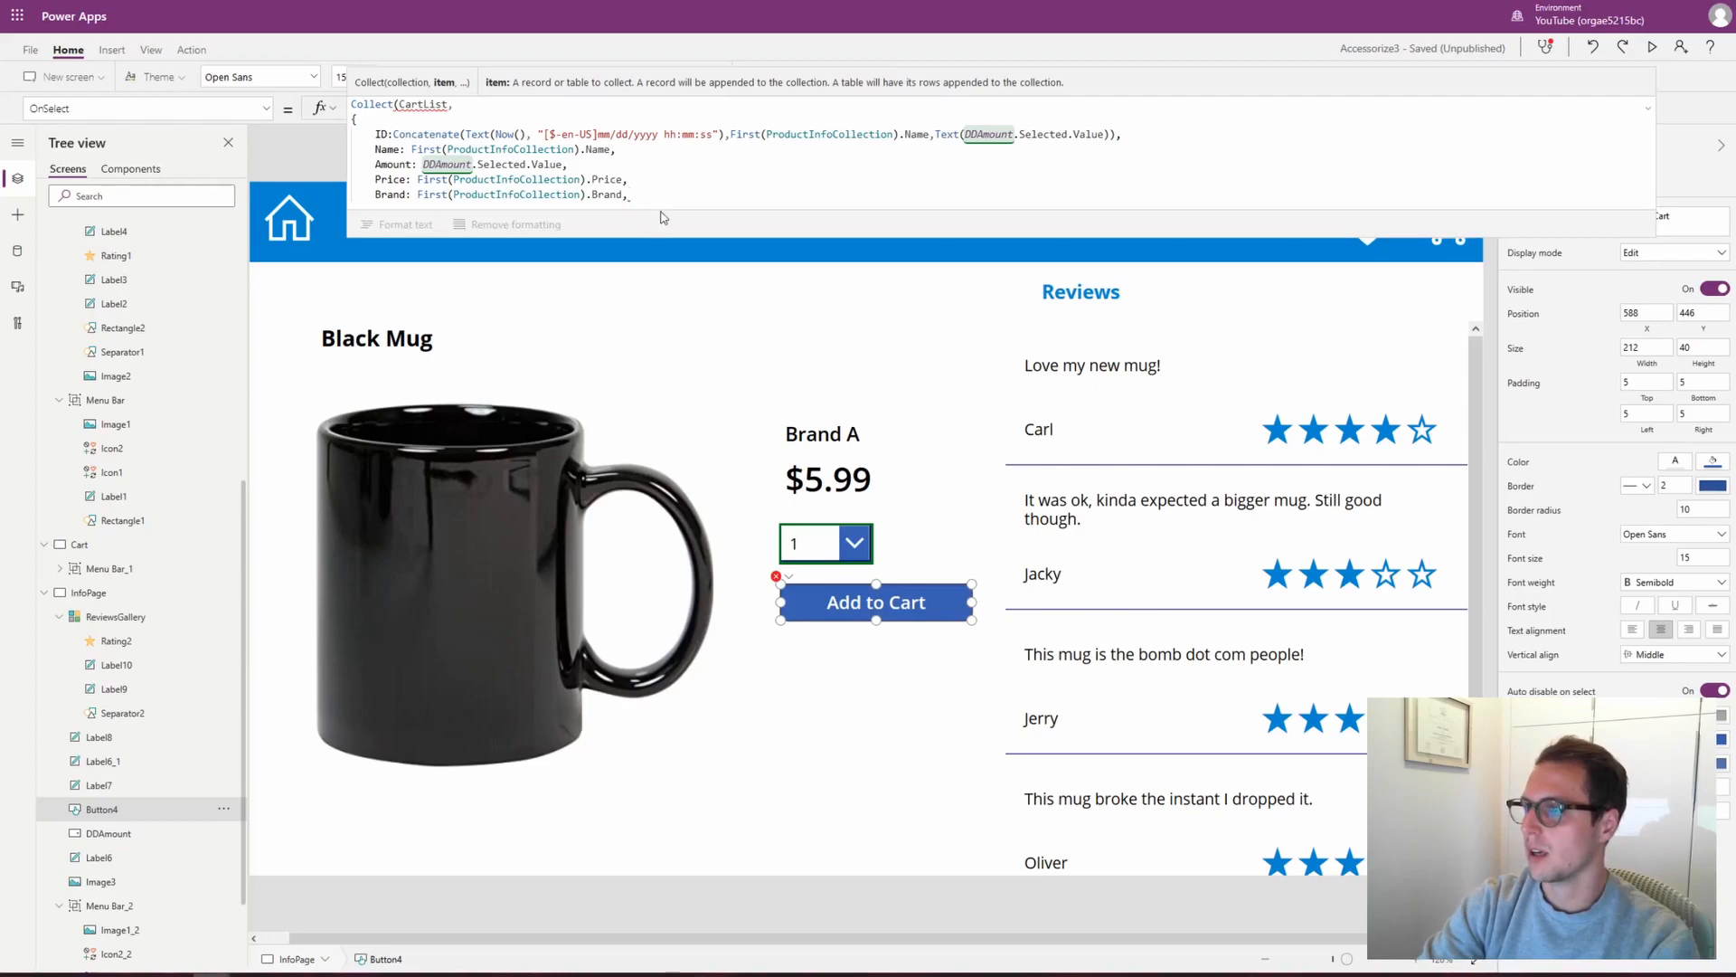
# Add an Image field set to First(ProductInfoCollection).Image, then close the record and the Collect formula
pyautogui.click(1558, 218)
pyautogui.moveTo(1534, 237); pyautogui.dragTo(1519, 401)
pyautogui.click(841, 208)
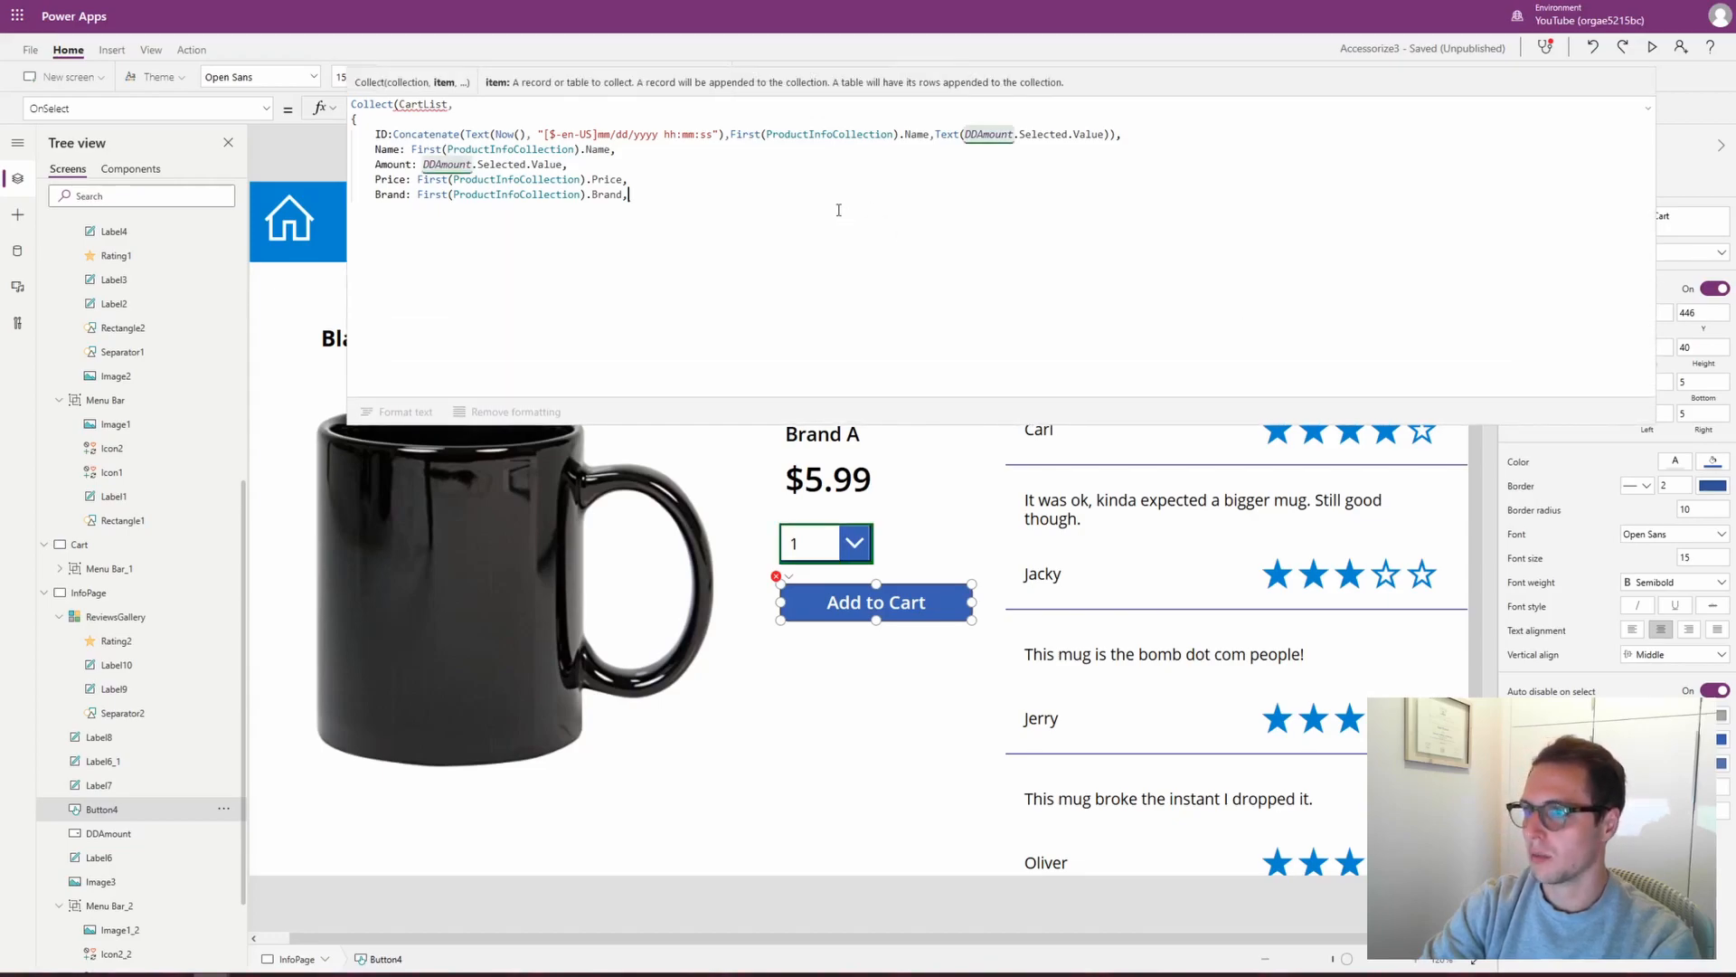
pyautogui.write('Im')
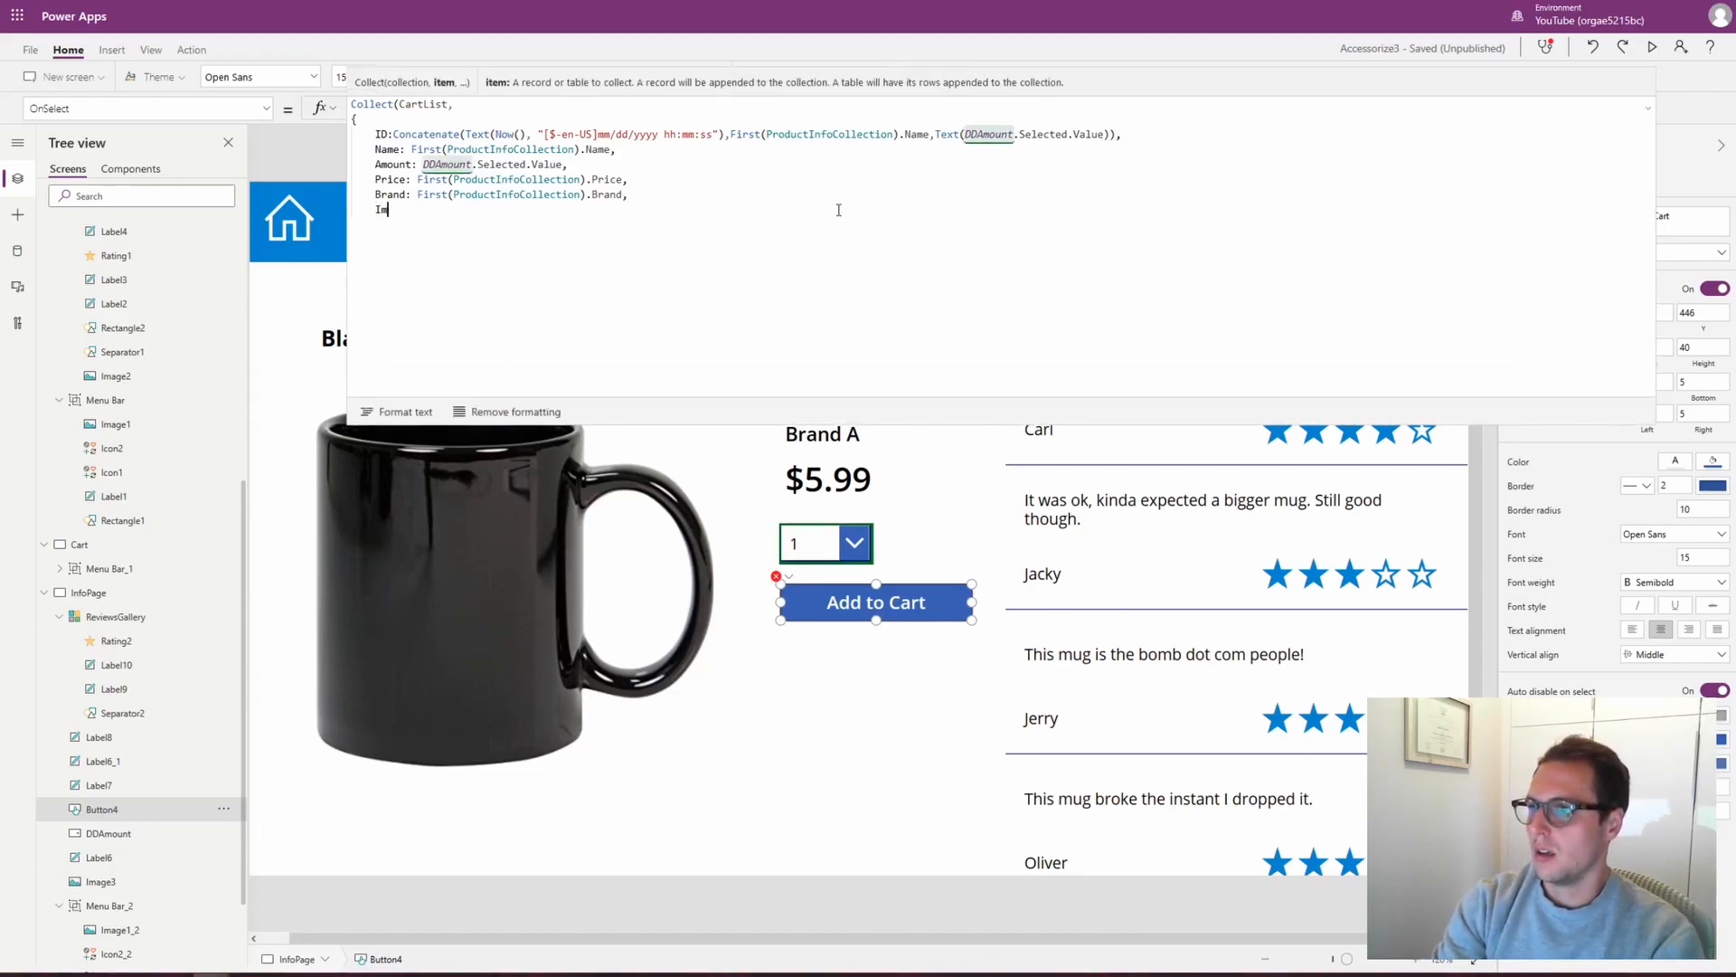
pyautogui.write('age: First(ProductInfoCollection).Im')
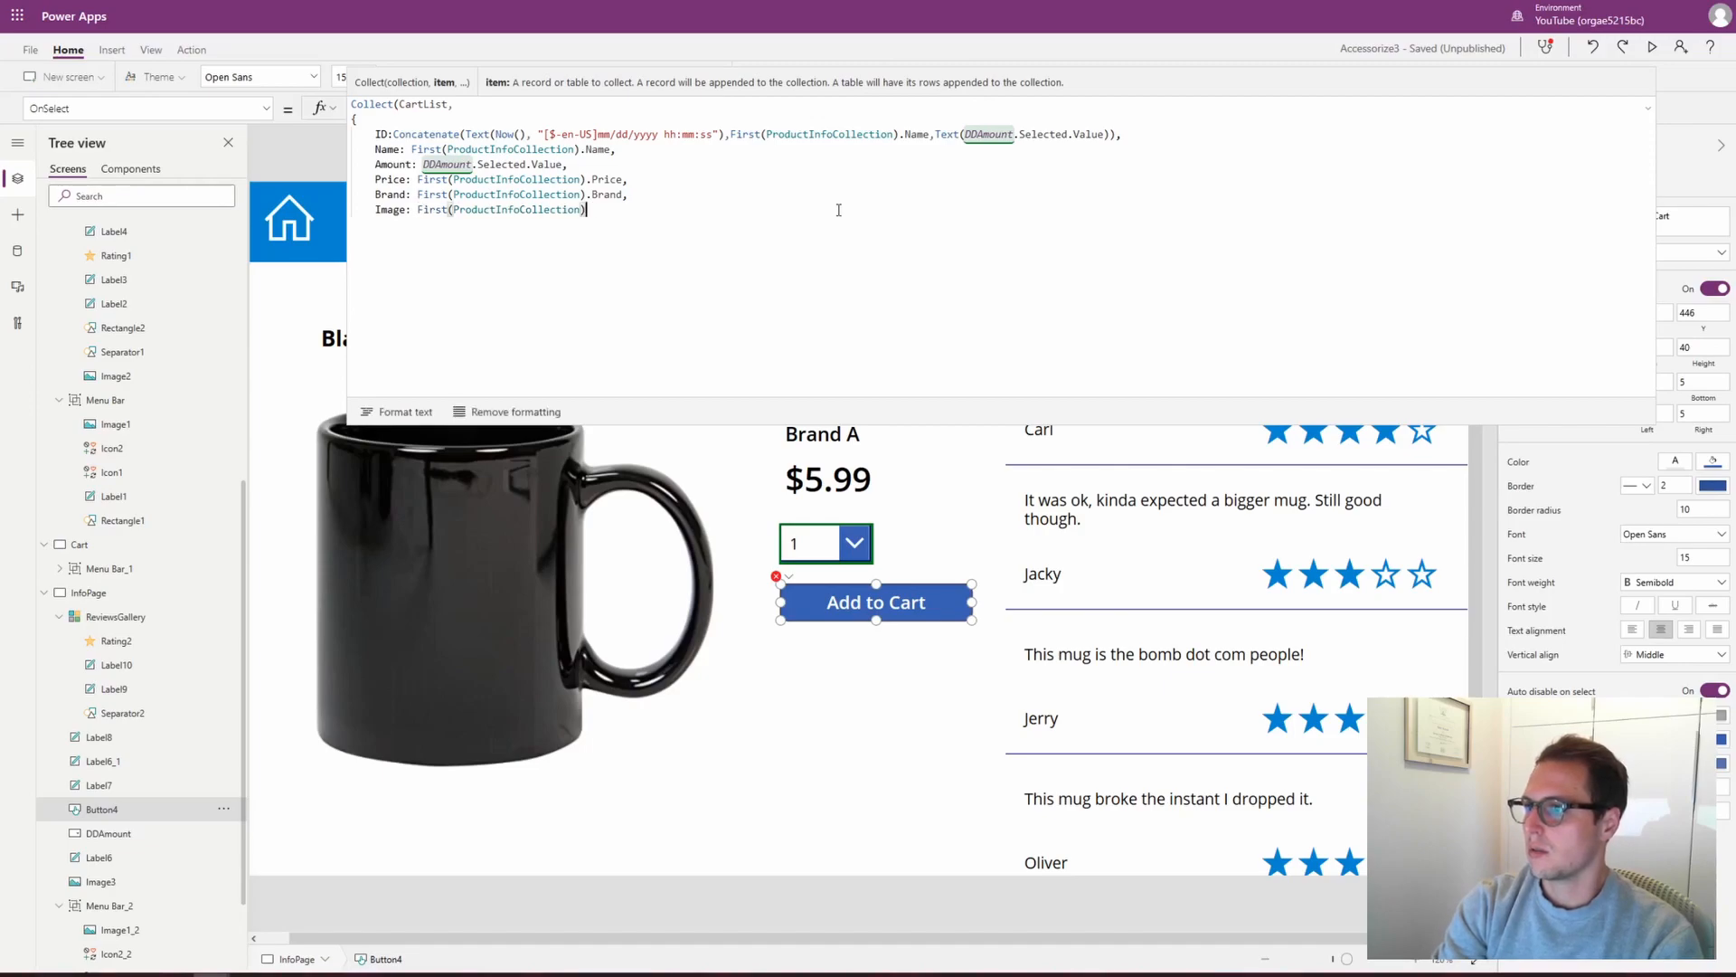
pyautogui.write('age')
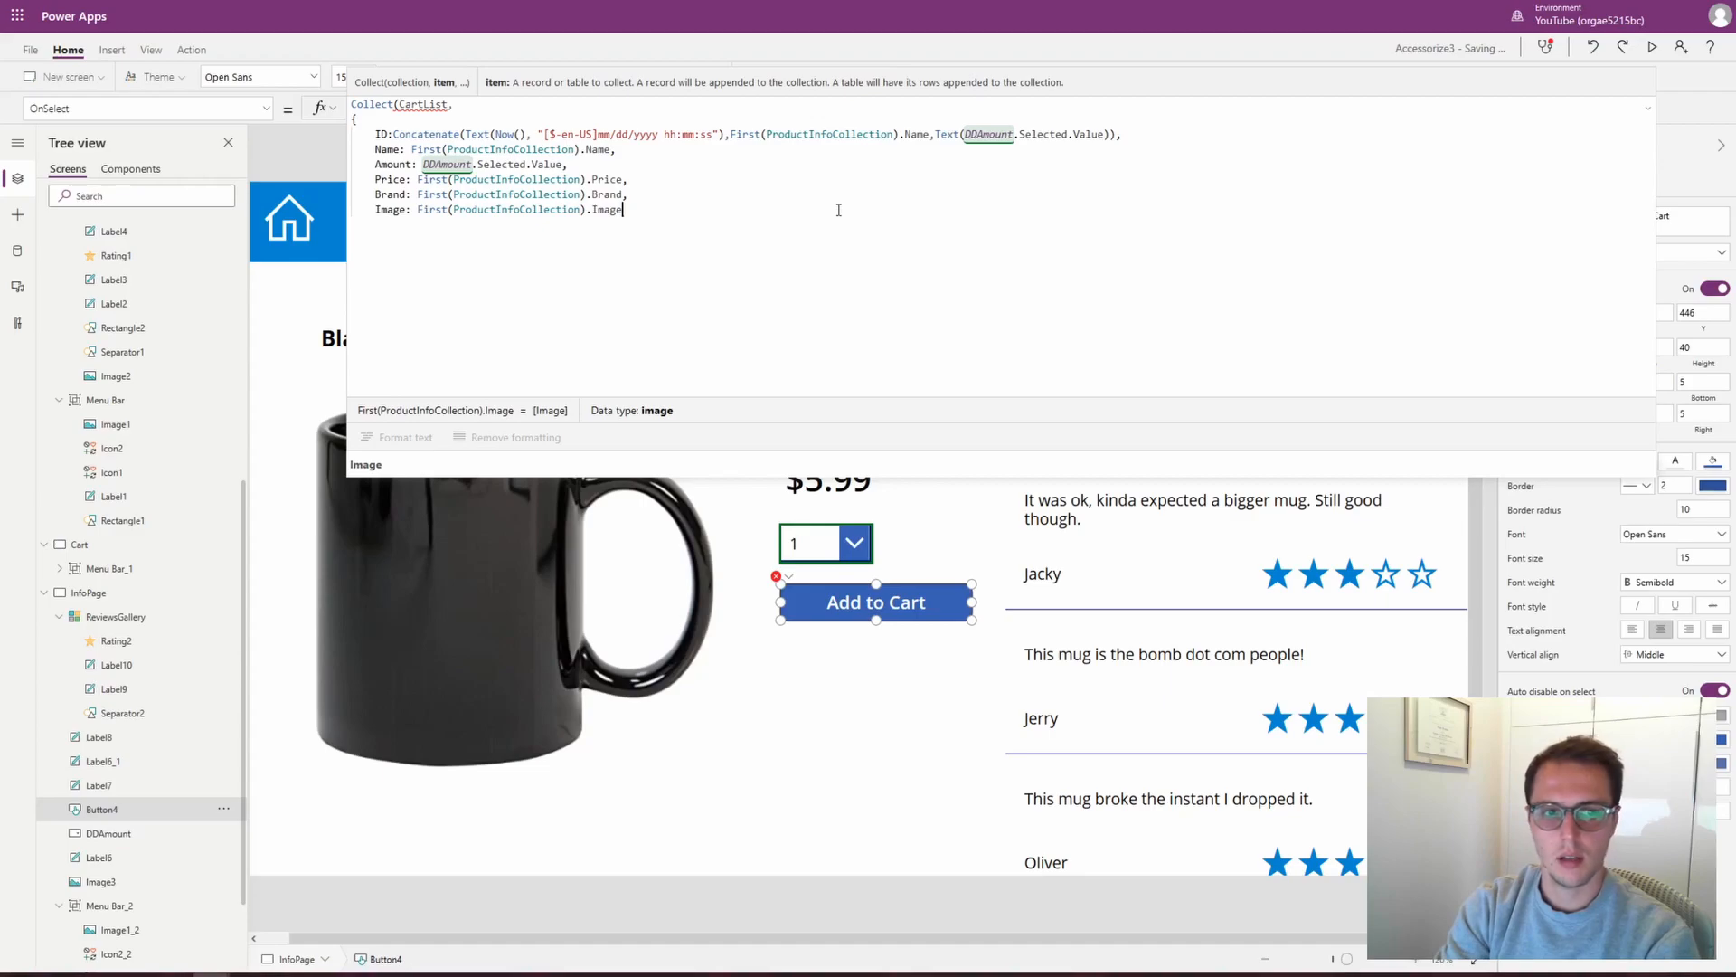
pyautogui.hotkey('shift', 'Return')
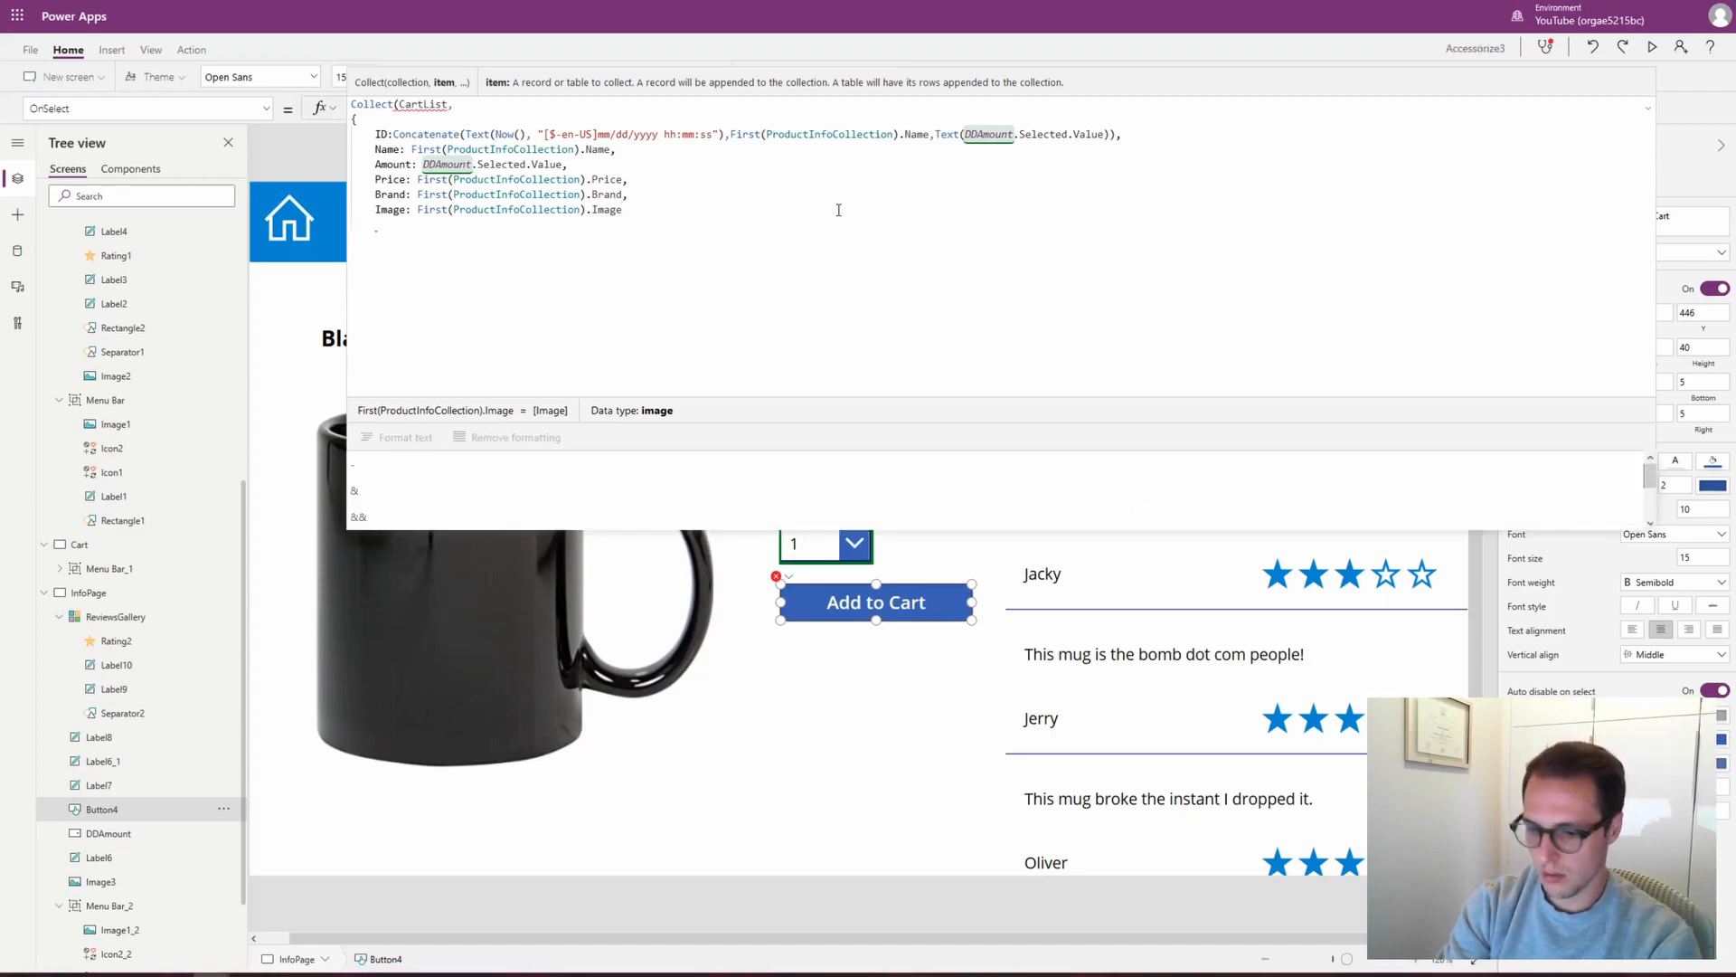
pyautogui.write('}')
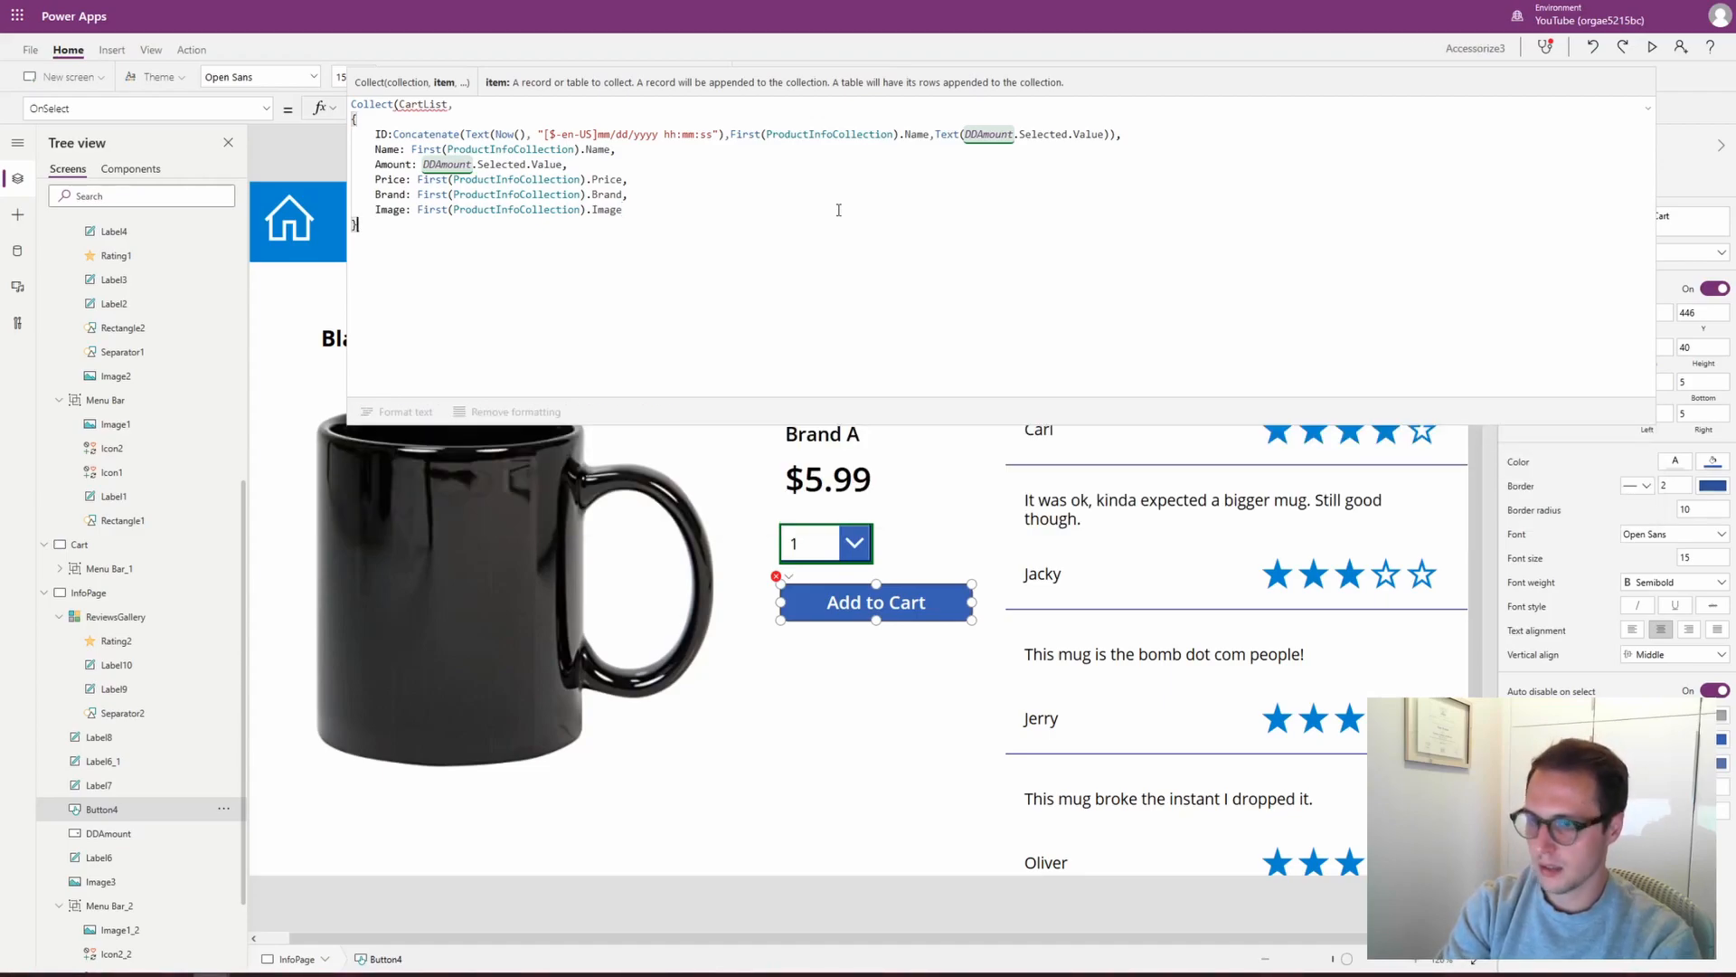
pyautogui.write(')')
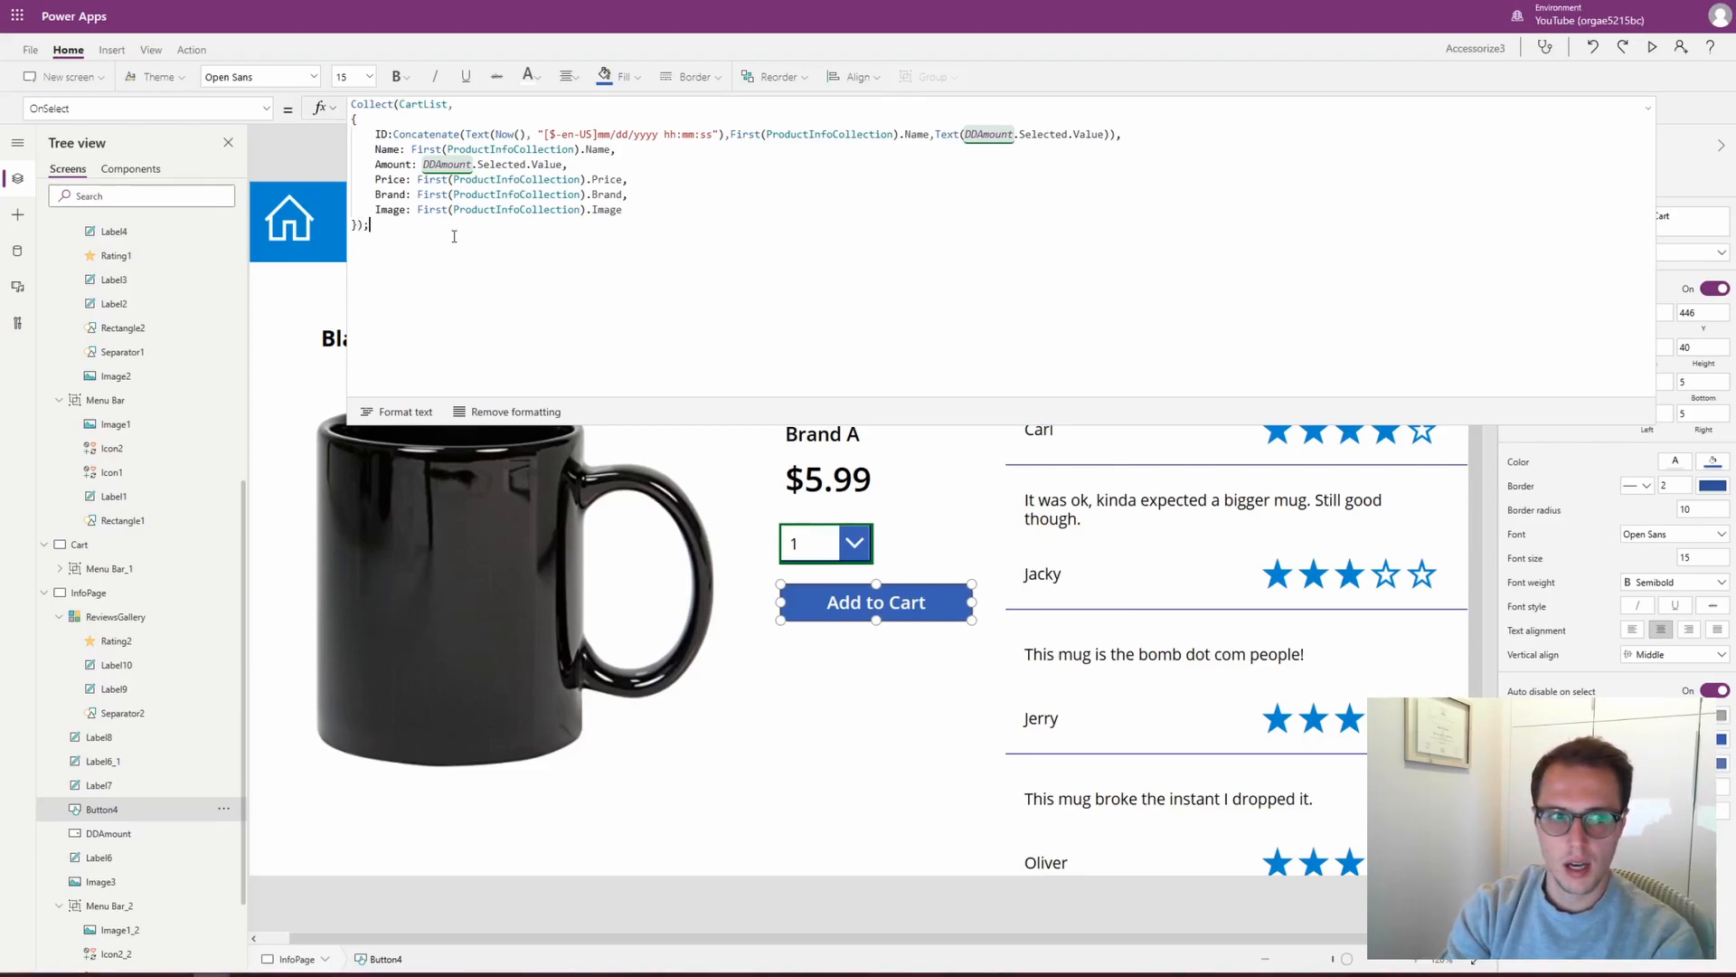
# Below the Collect statement in the Add to Cart button's OnSelect formula, add an UpdateContext call setting ResetDDAmount to true
pyautogui.write('p')
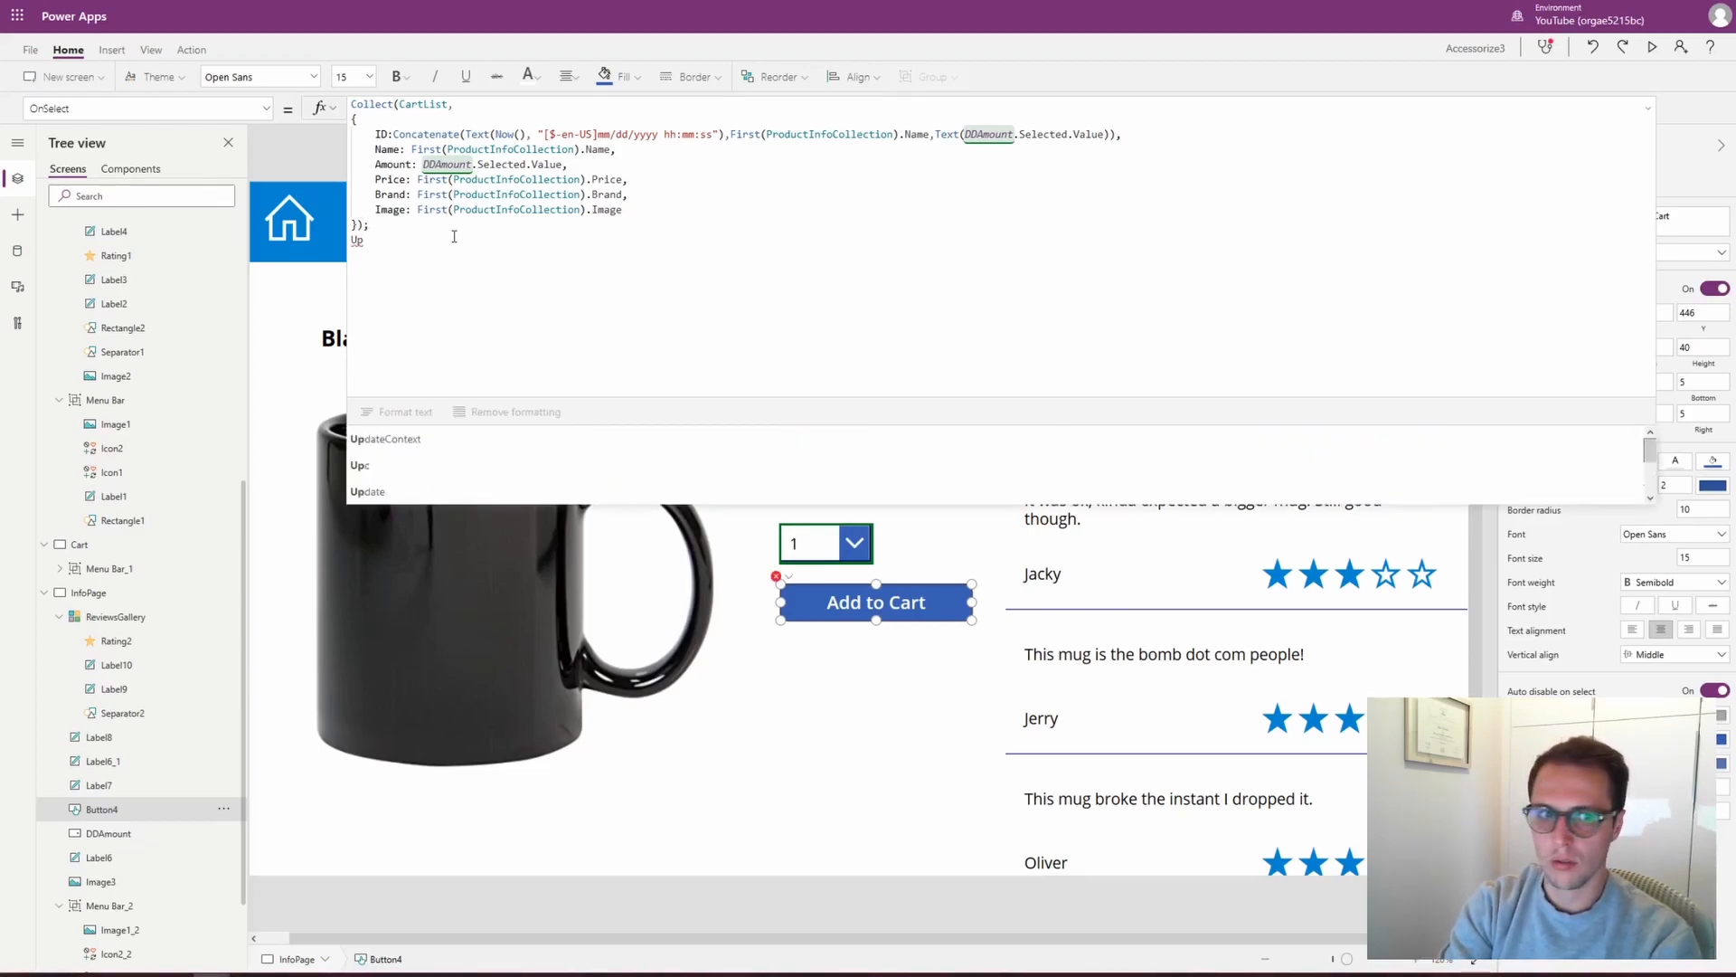
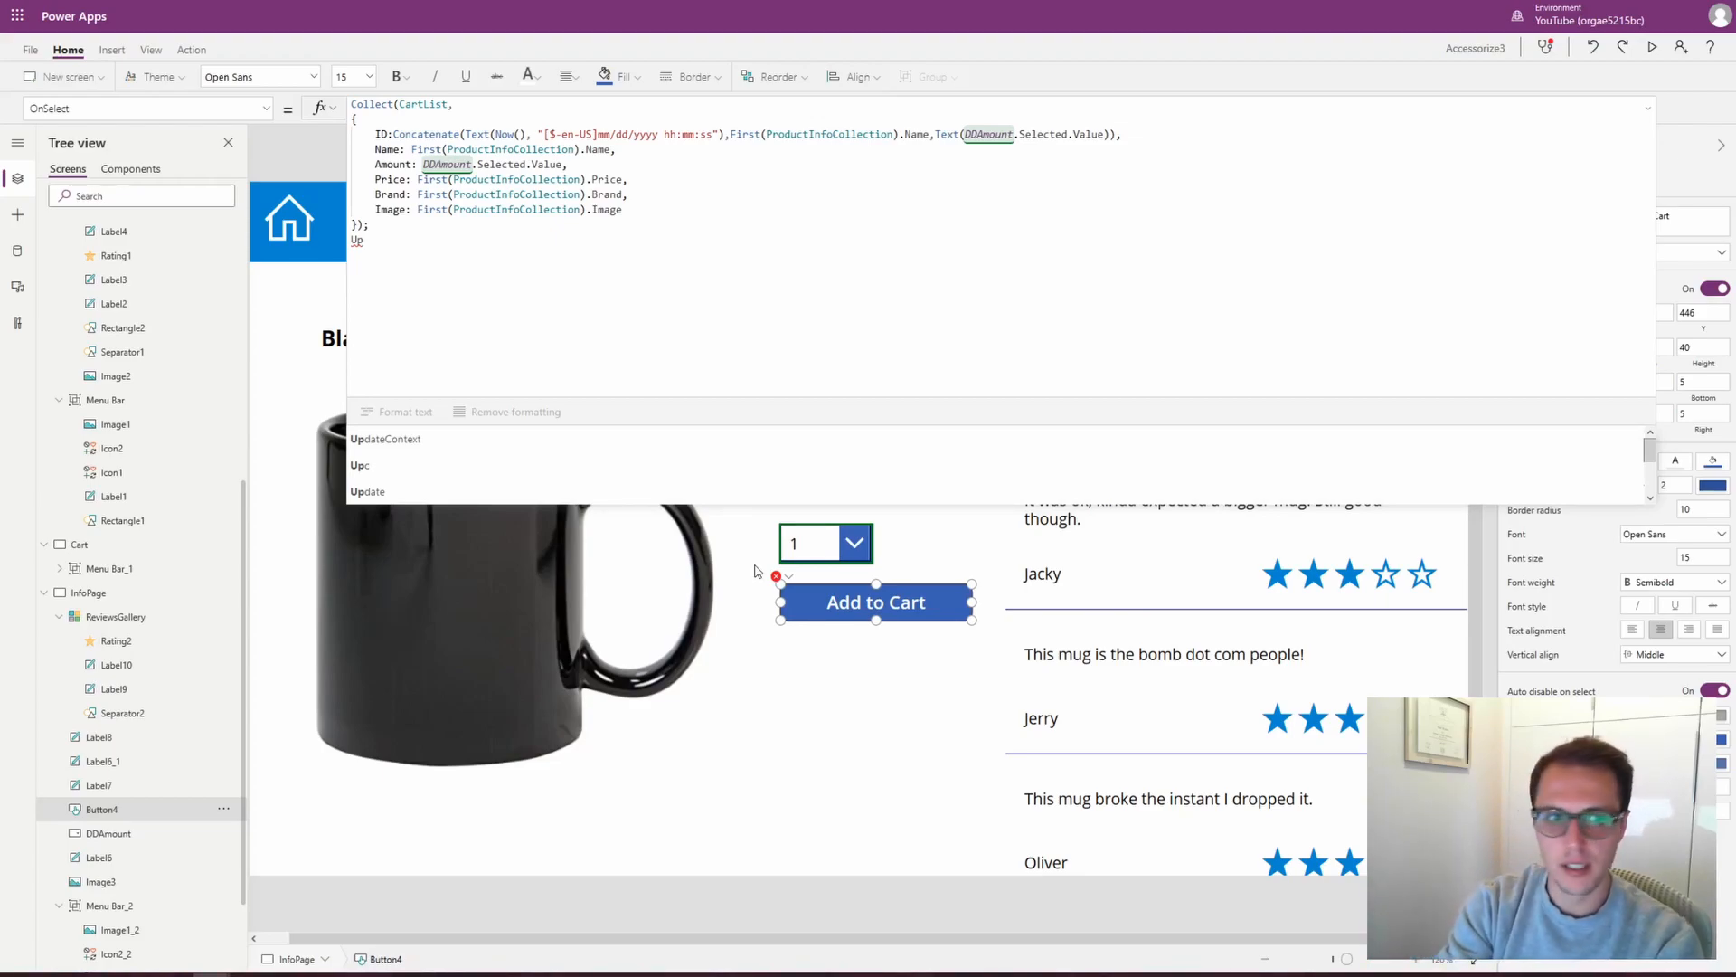
pyautogui.write('dat')
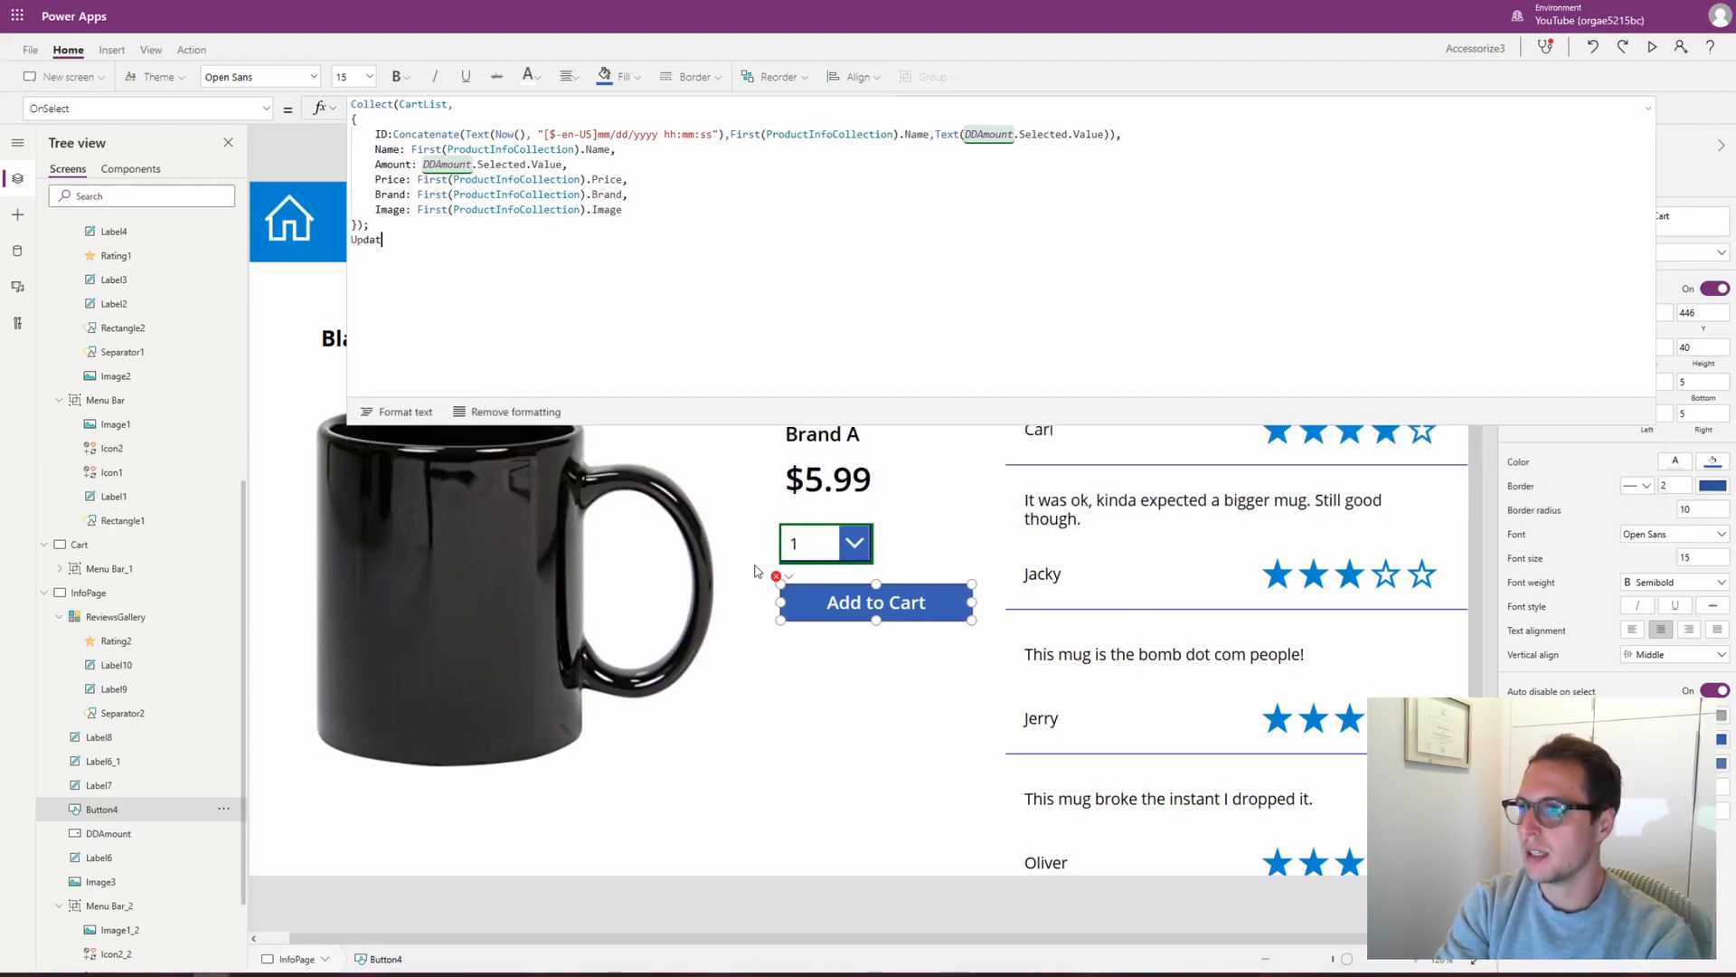
pyautogui.write('eContext(')
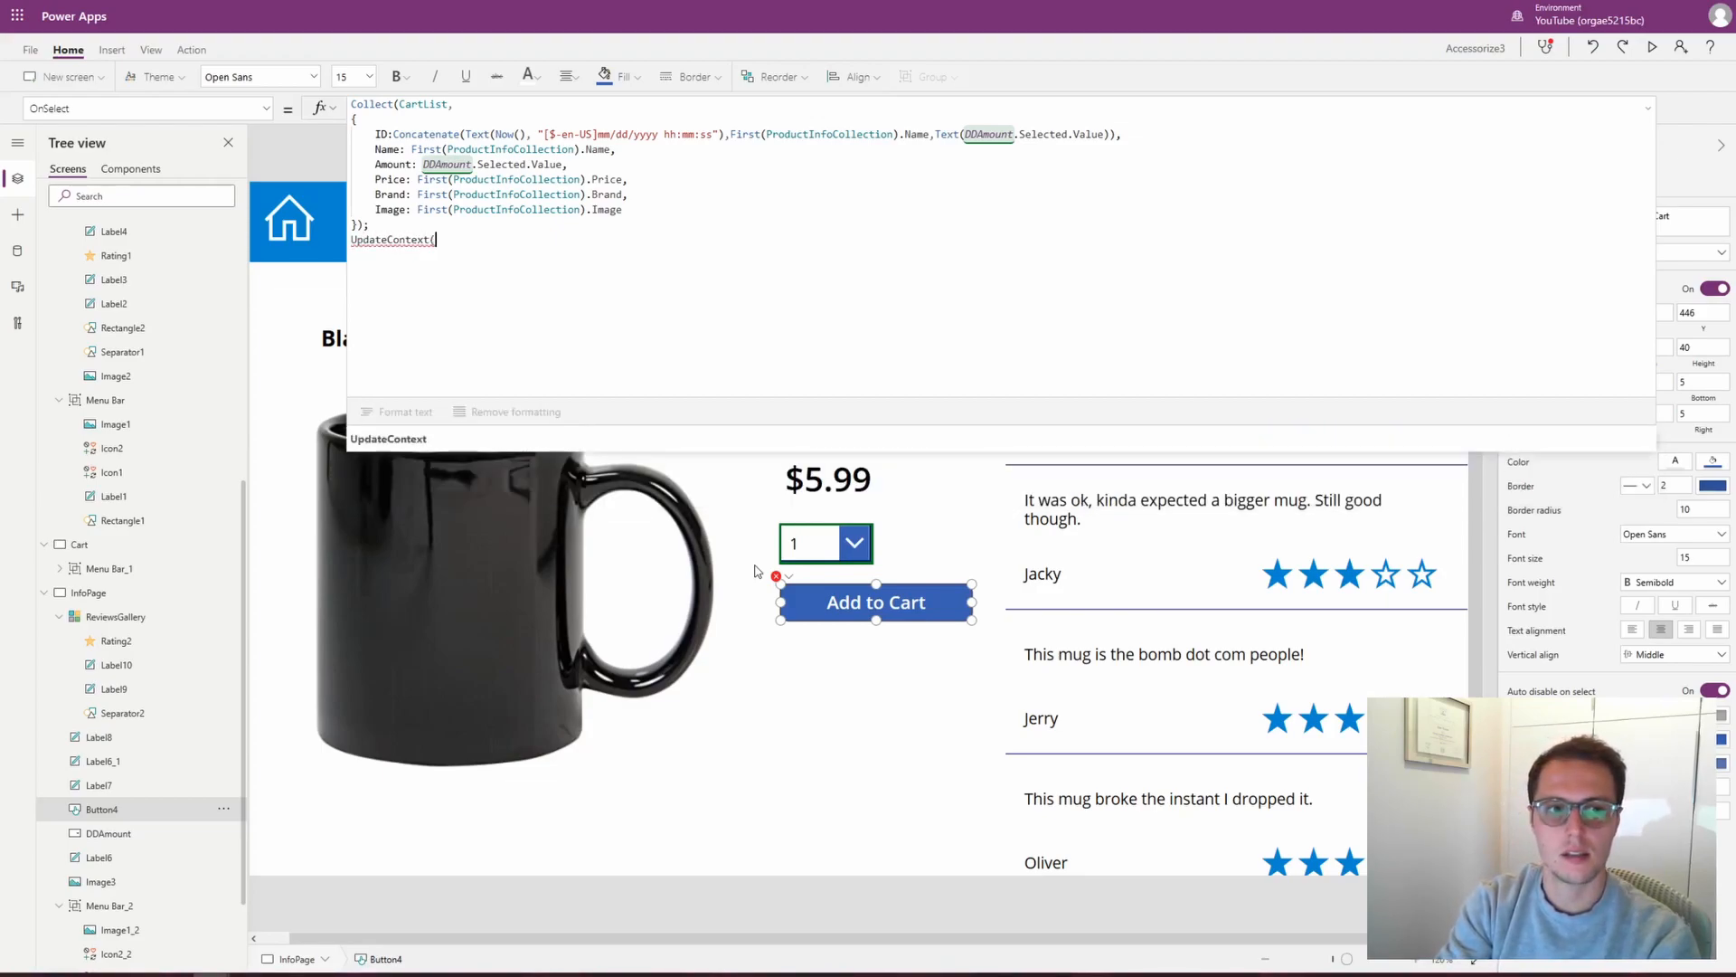
pyautogui.write('{Rese')
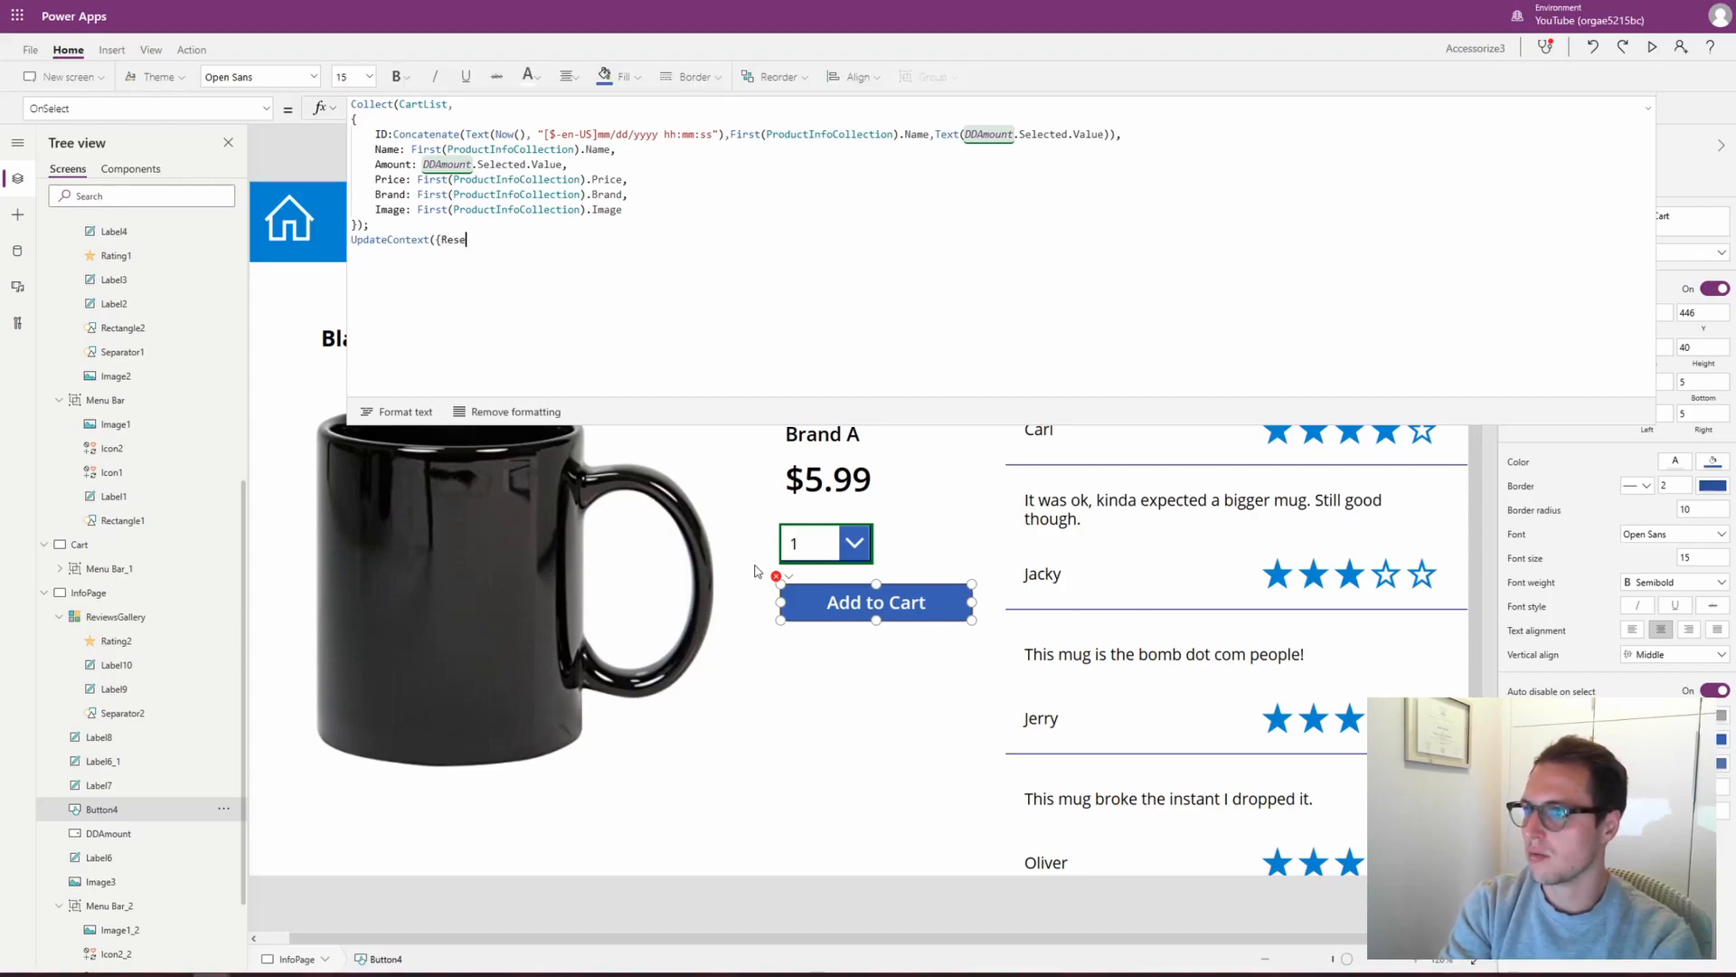
pyautogui.write('tDD')
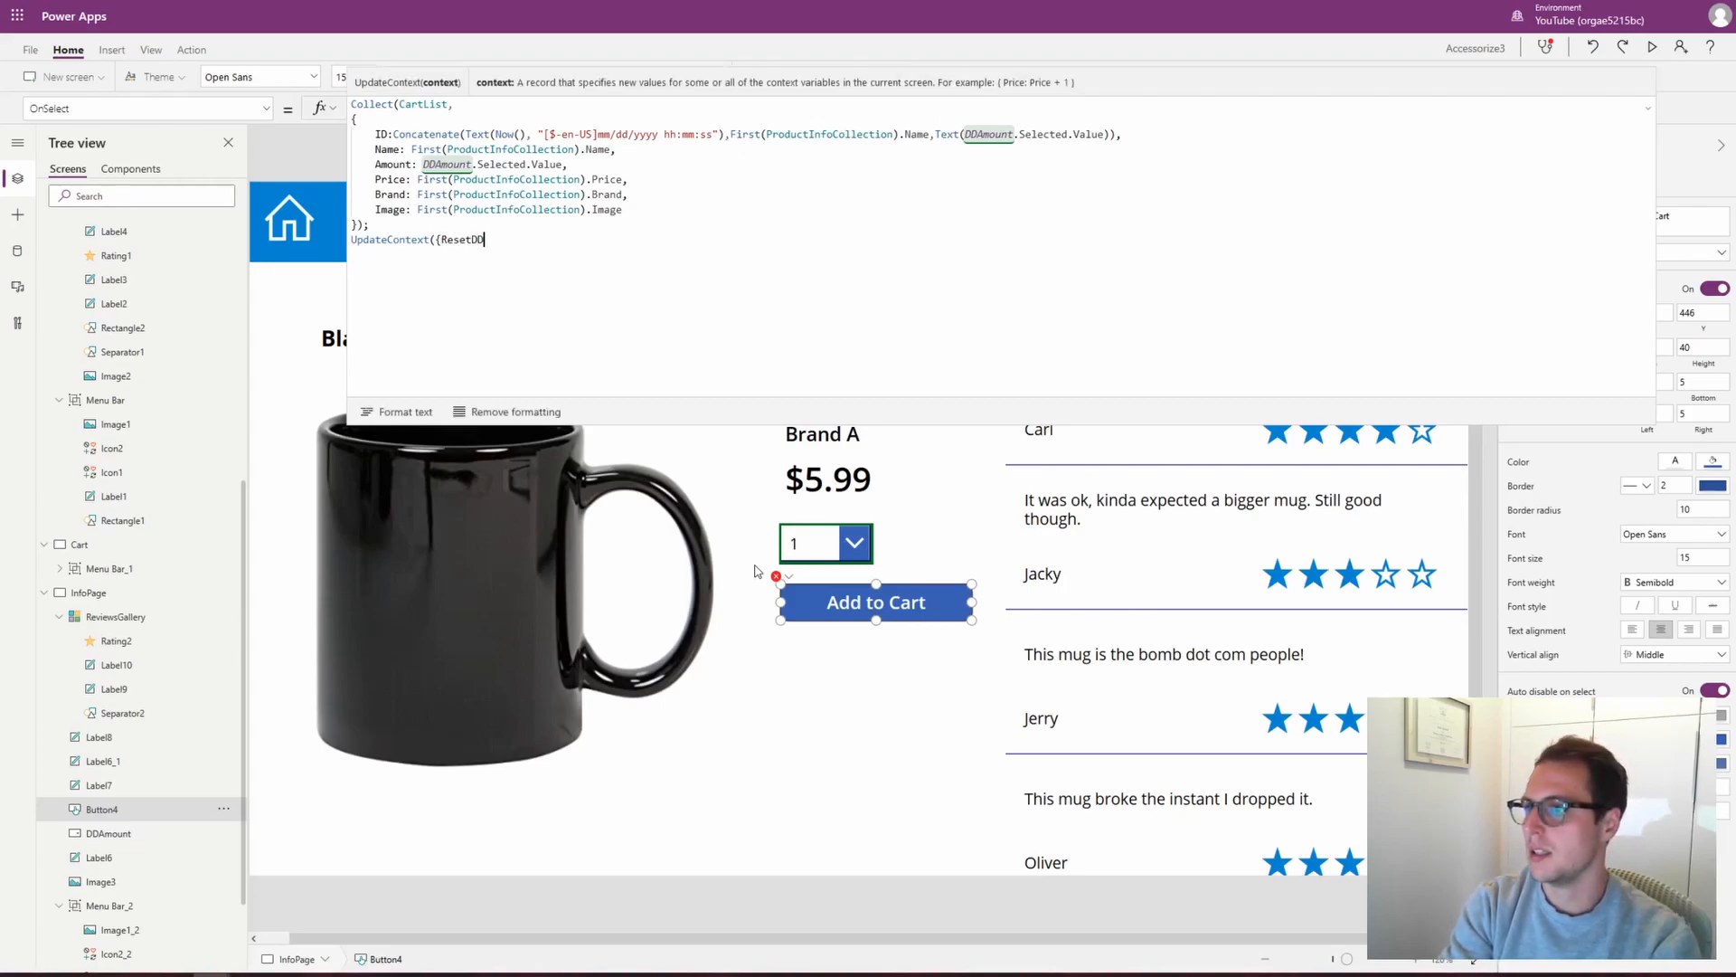
pyautogui.write('Amount: t')
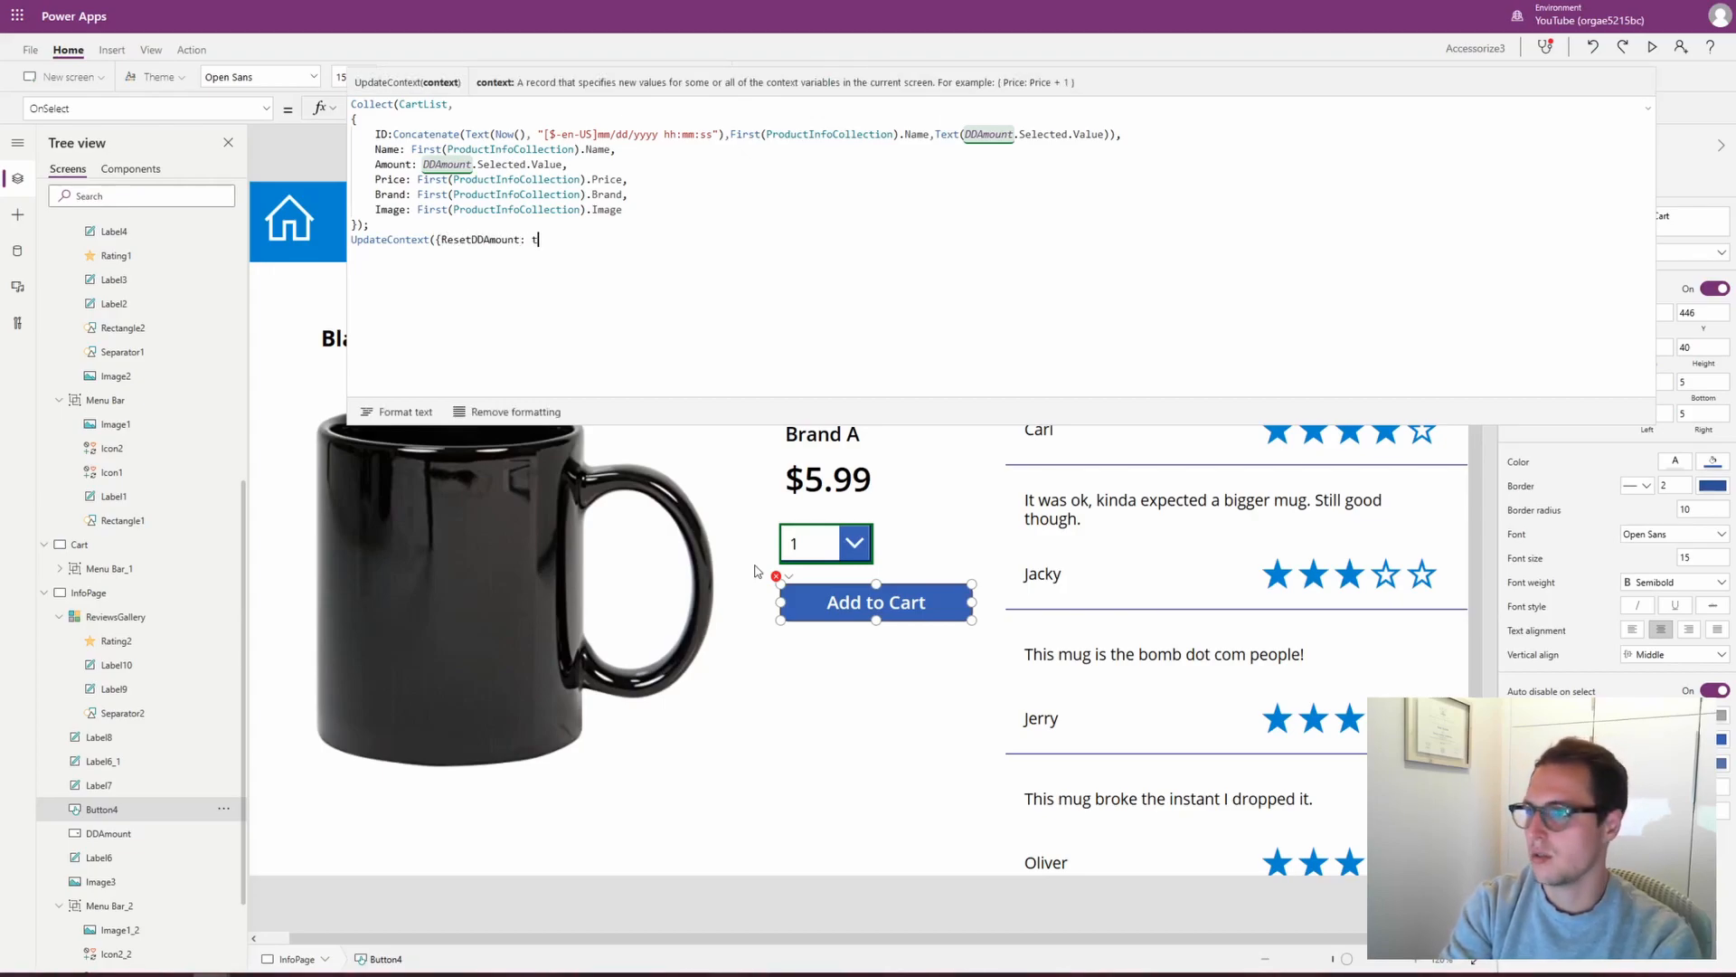
pyautogui.write('rue}')
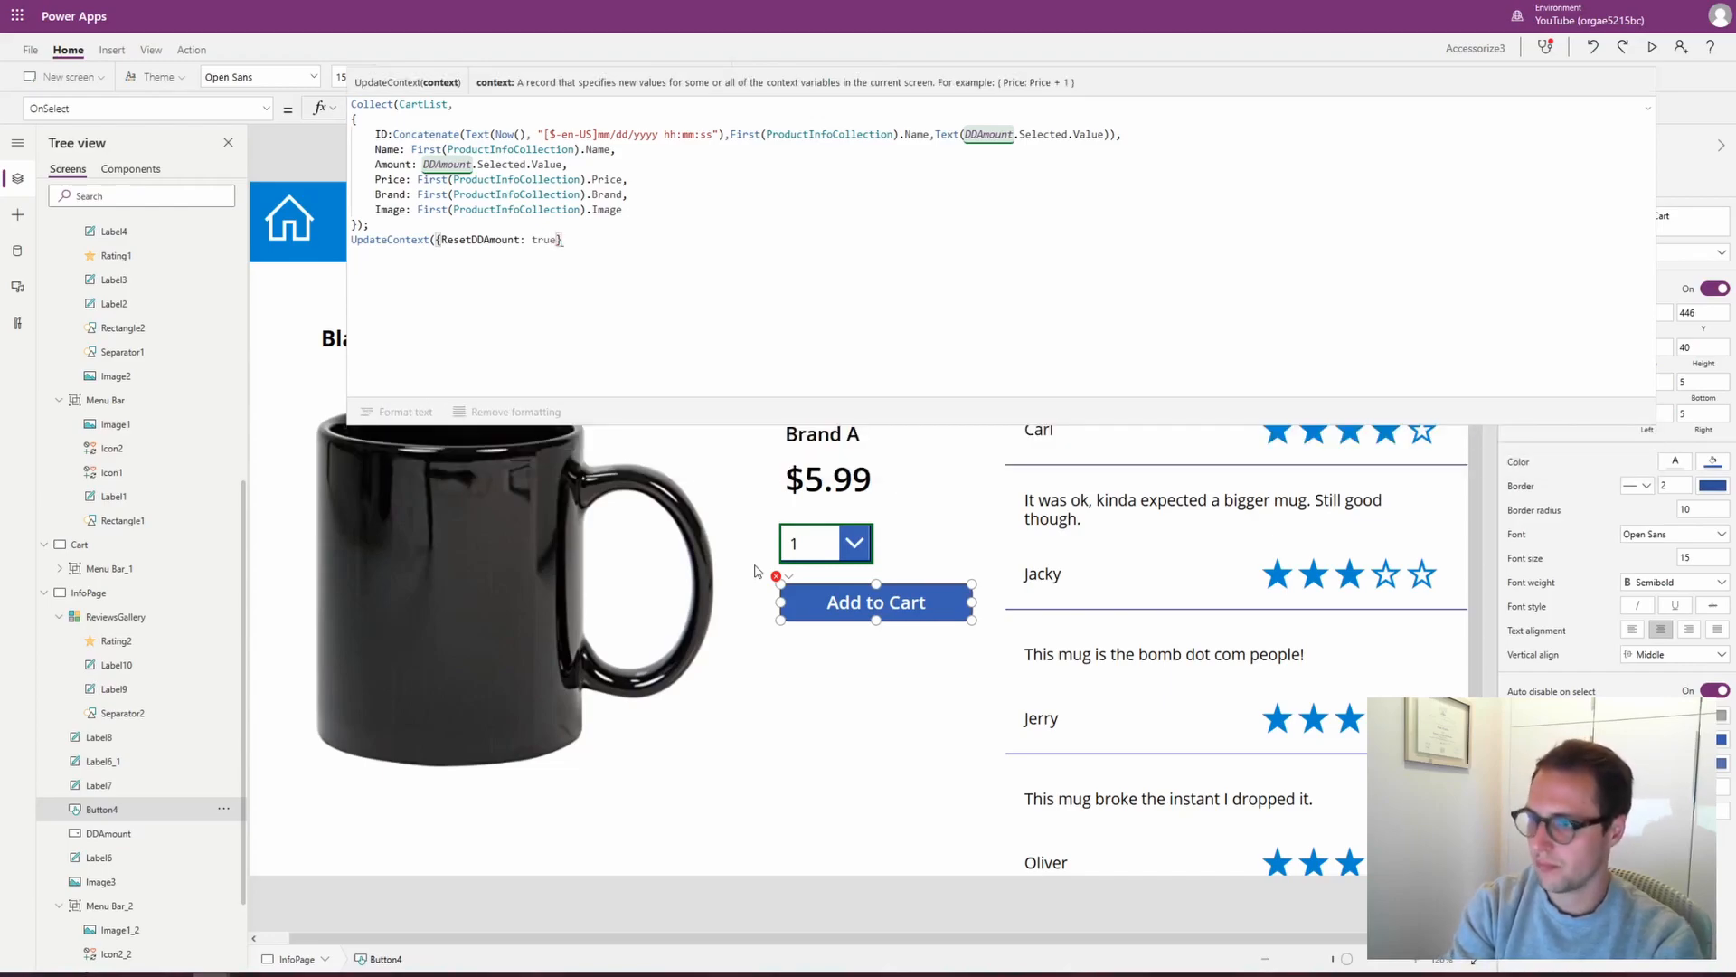
# Close the first UpdateContext call and follow it on the same line with UpdateContext({ResetDDAmount: false});
pyautogui.write('); UpdateContext')
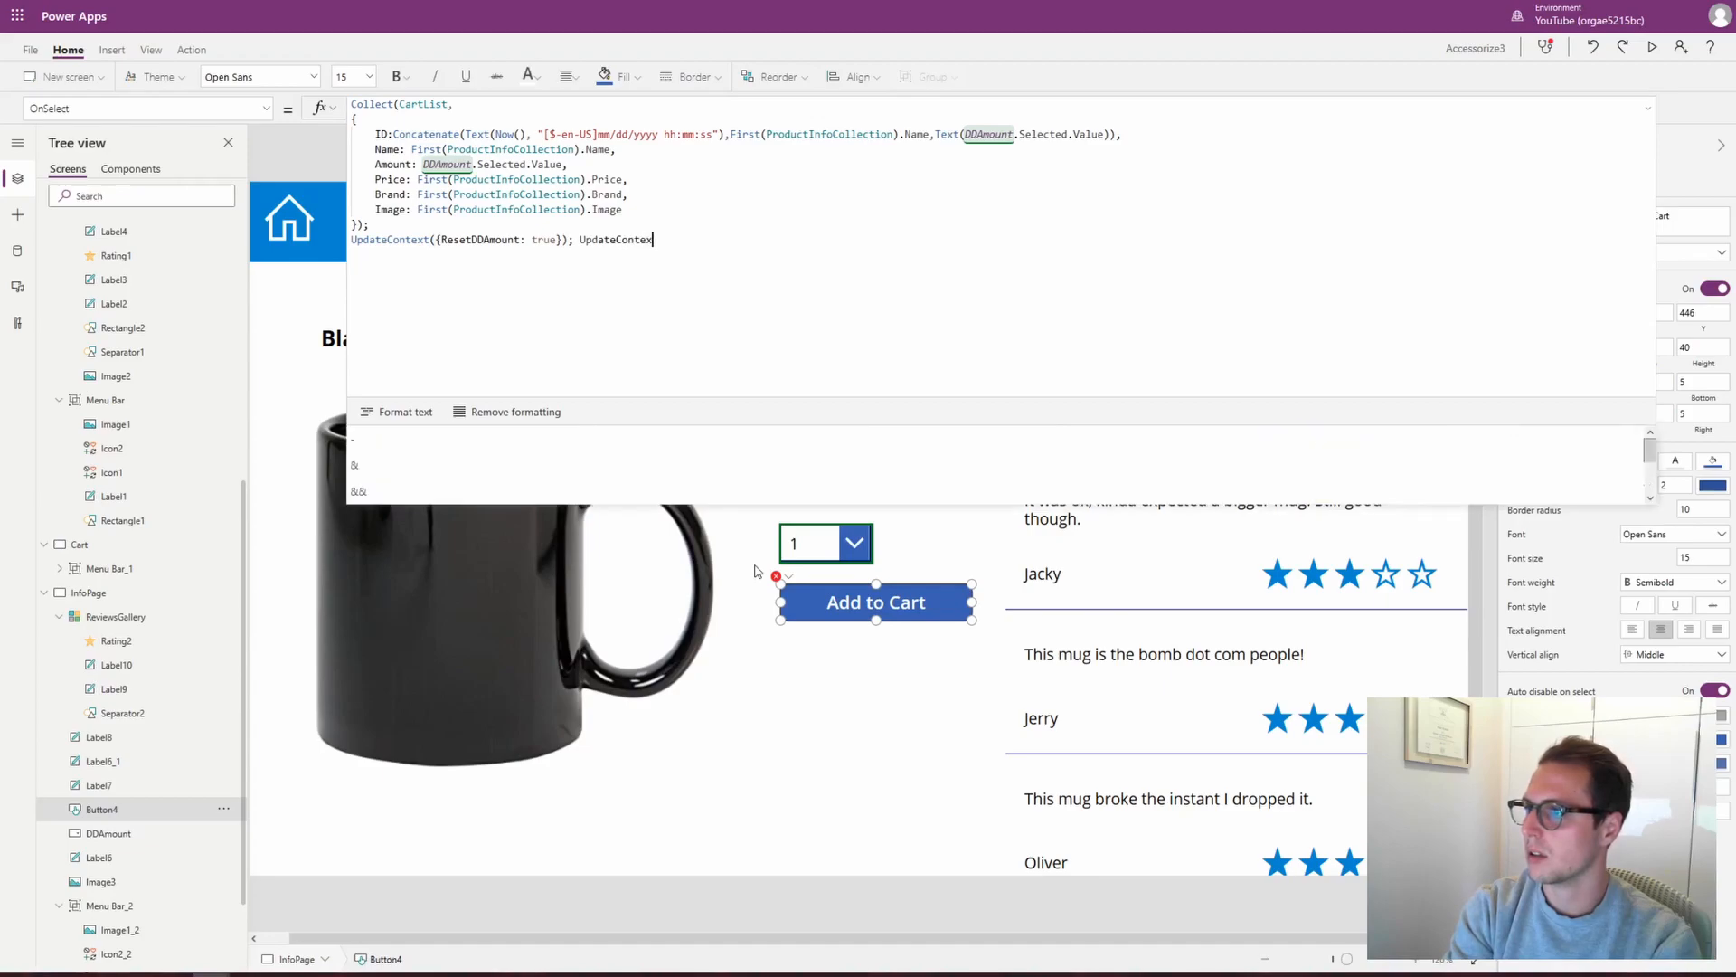
pyautogui.write('({ResetD')
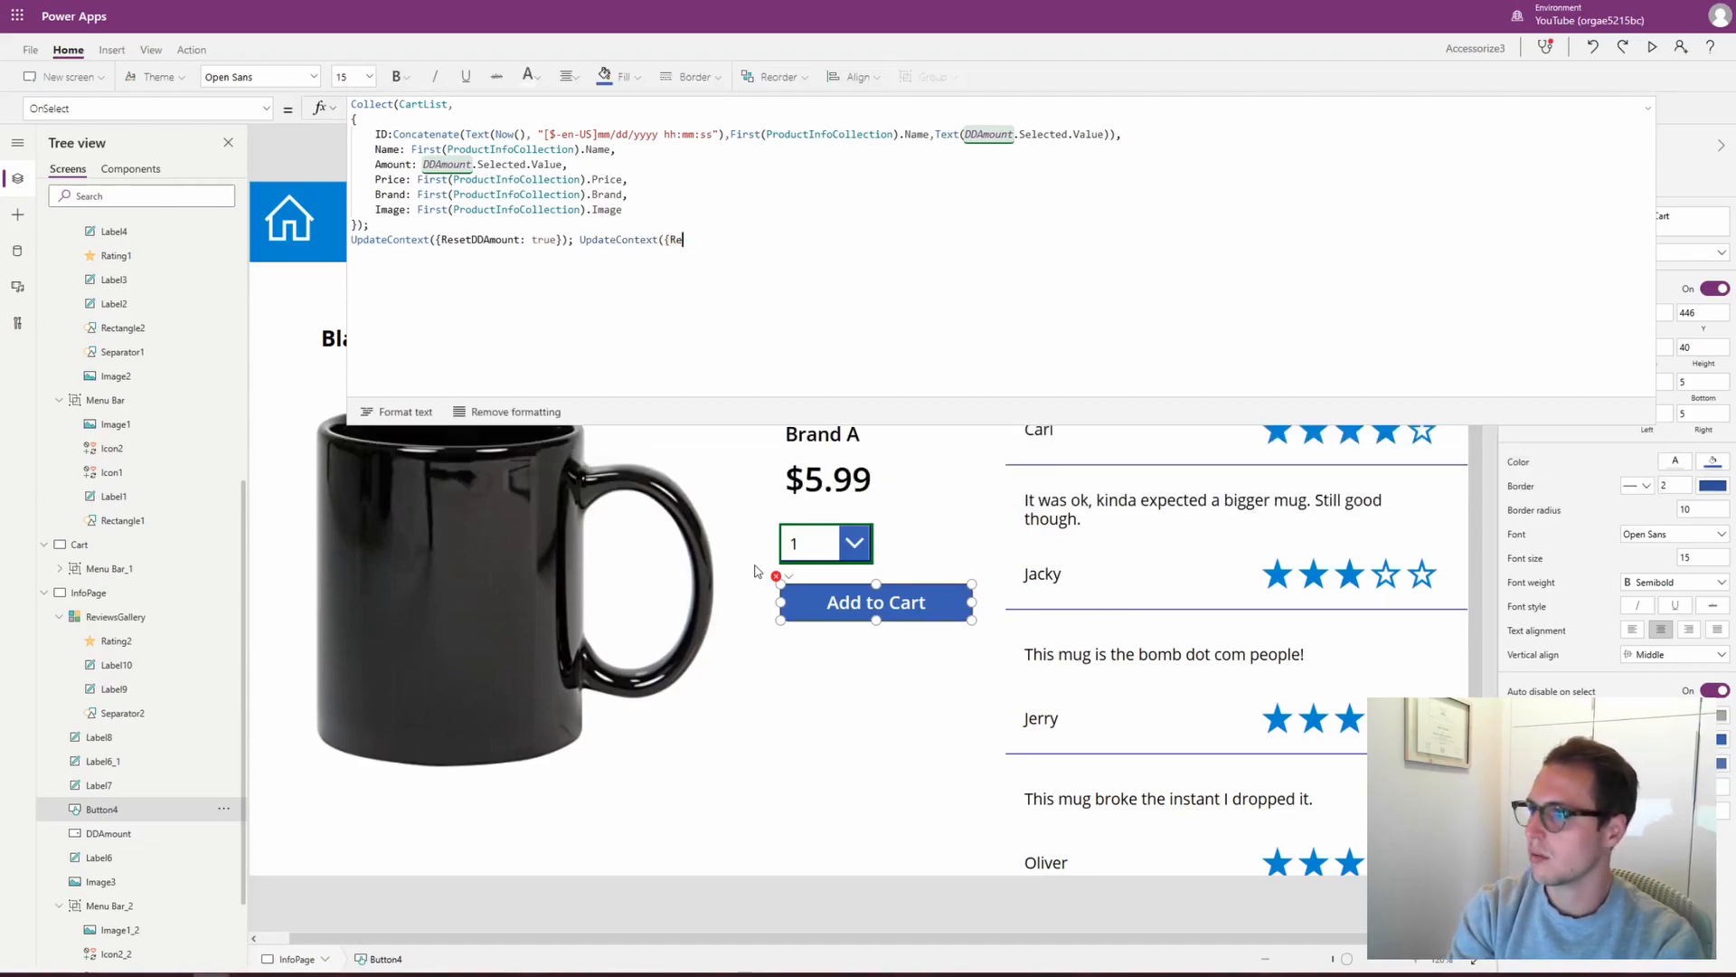
pyautogui.write('DAmount:')
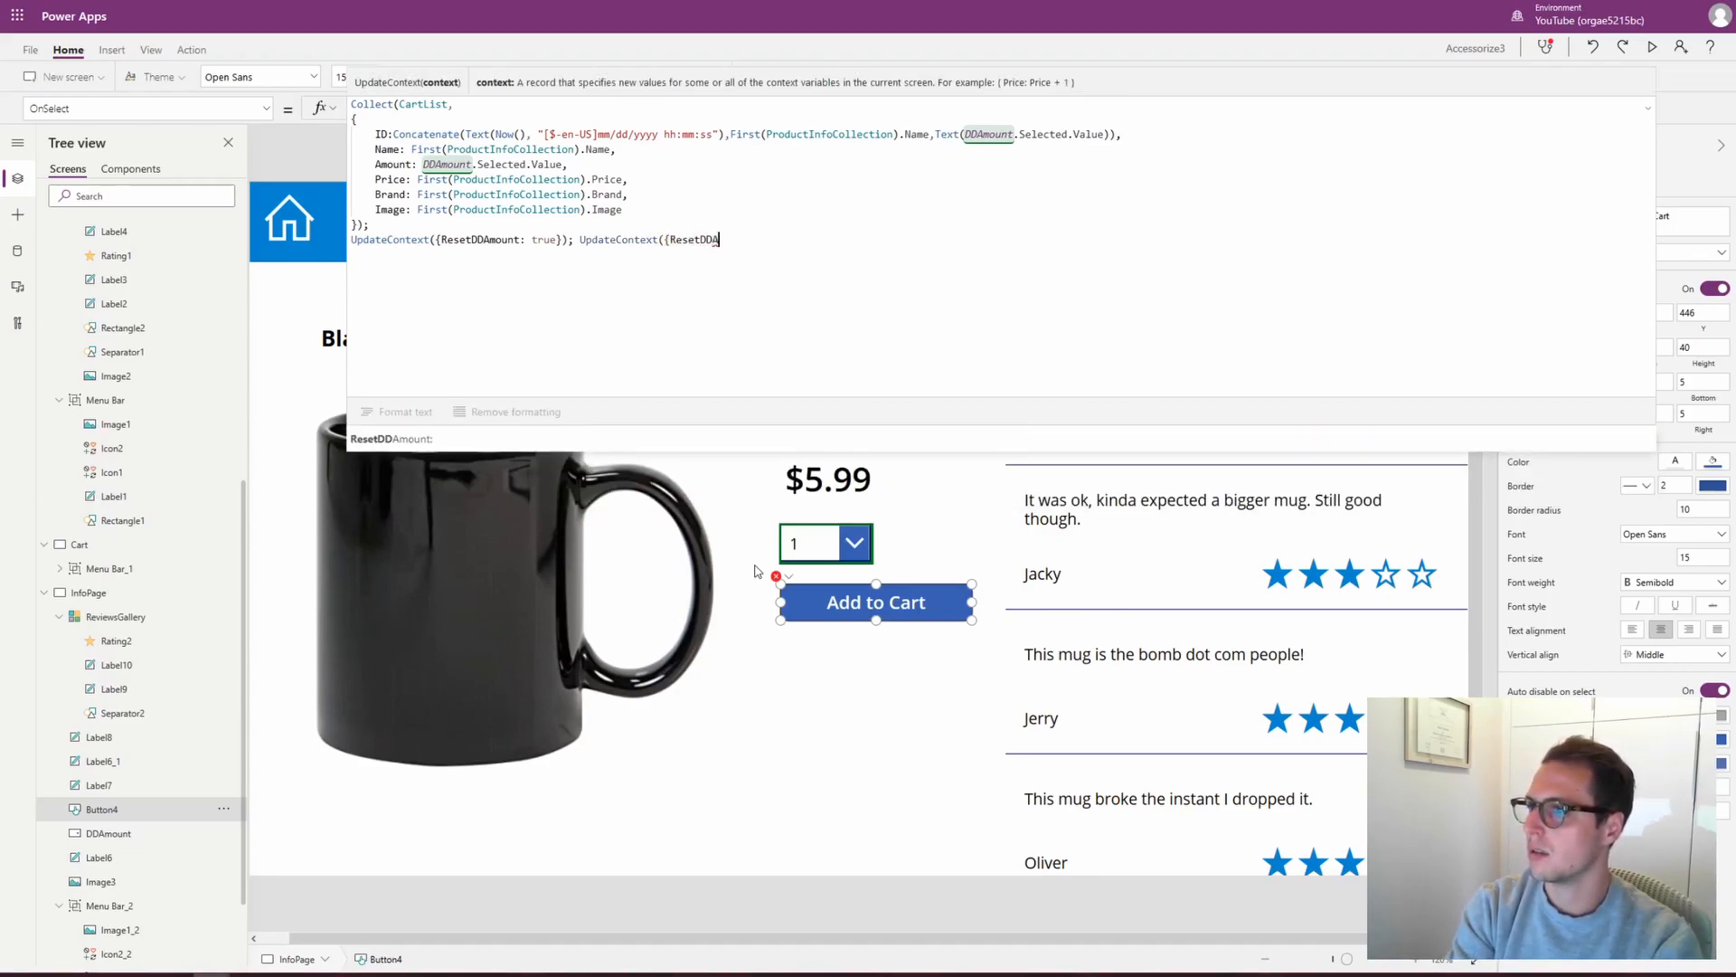
pyautogui.write(' False')
pyautogui.write('})')
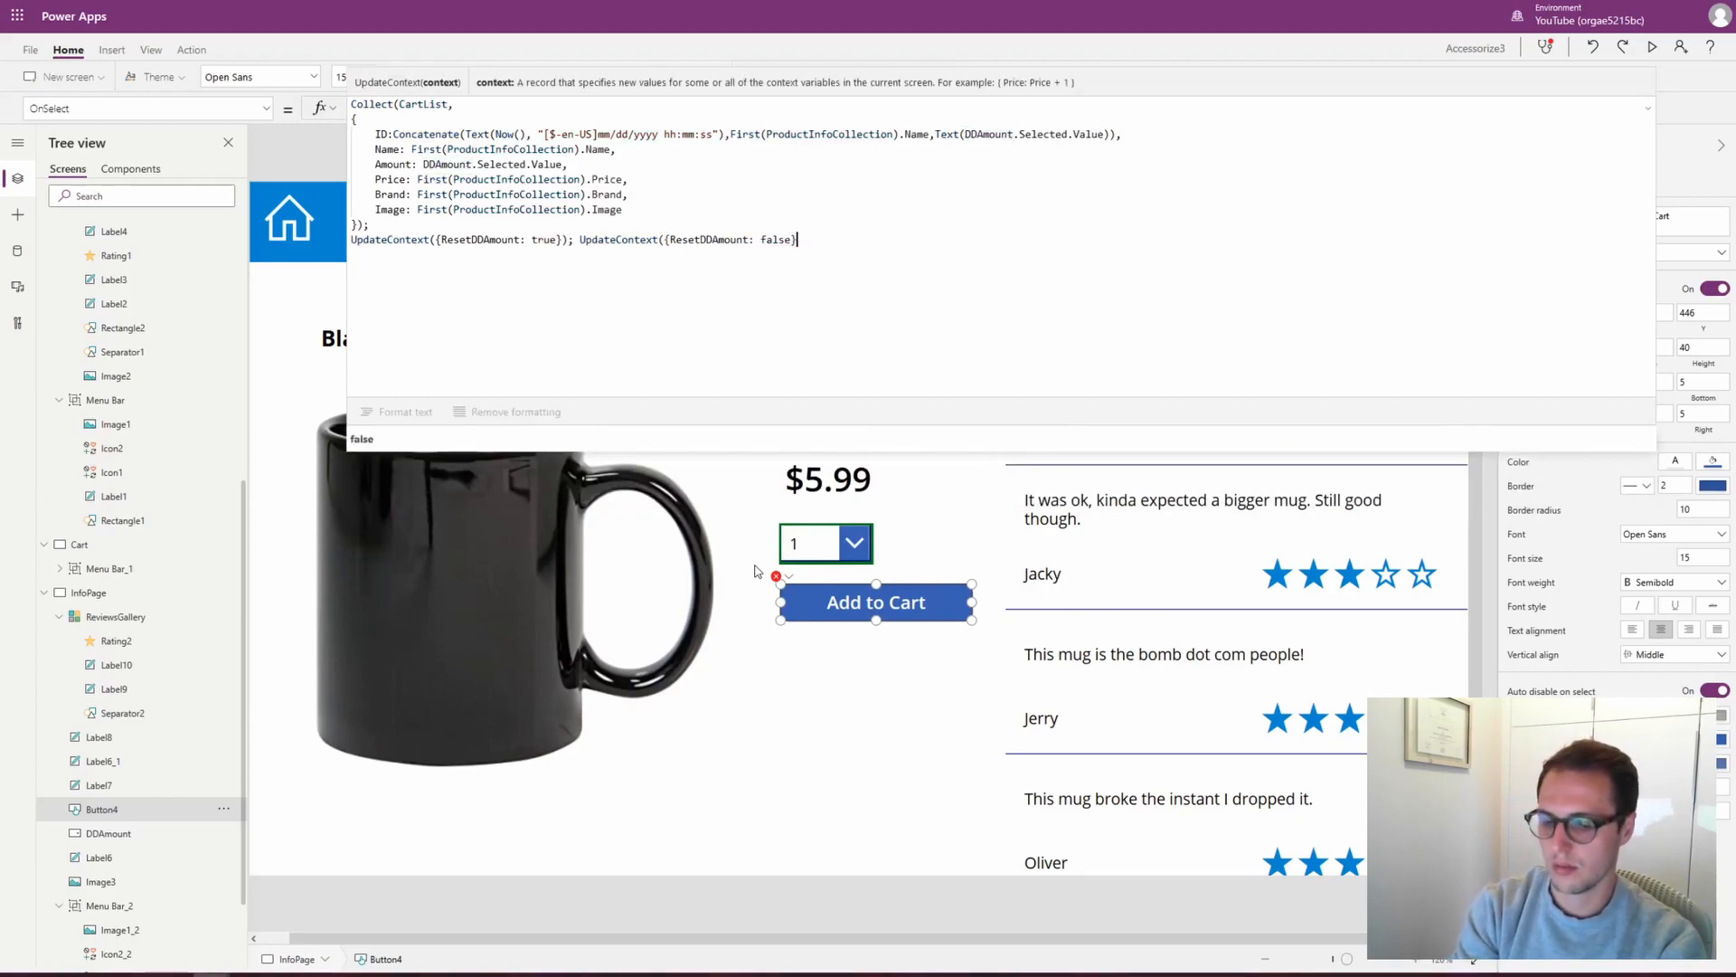
pyautogui.write(';')
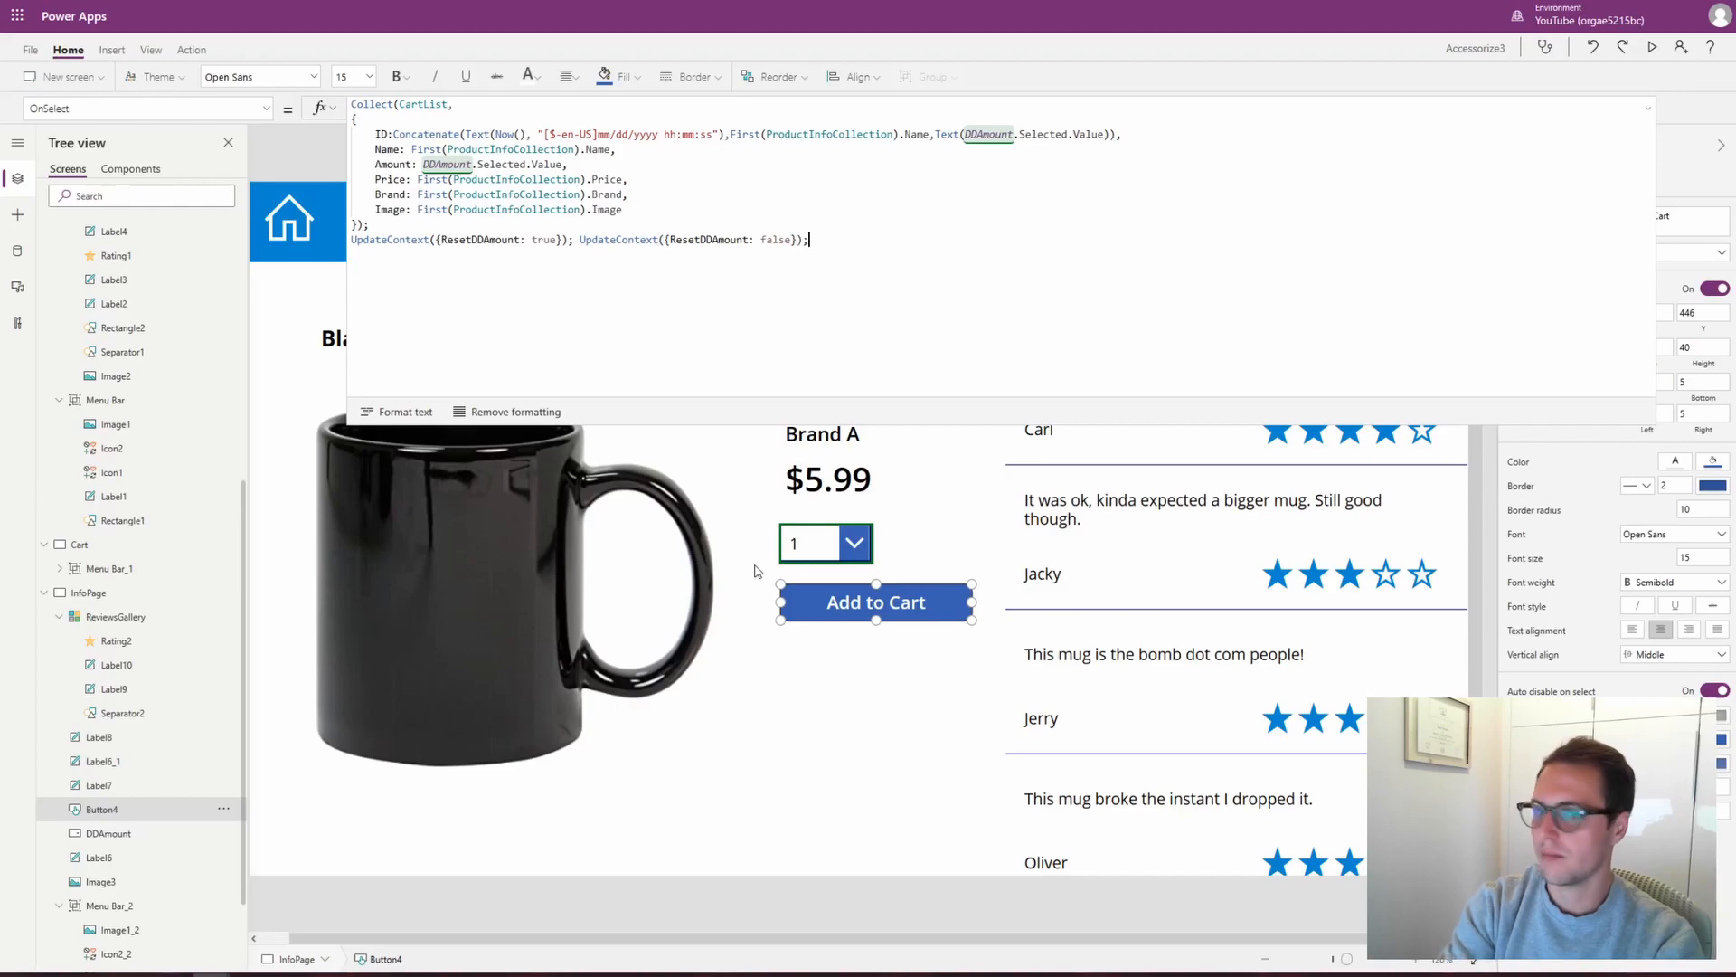
# Begin a Navigate call on a new line below the two UpdateContext calls
pyautogui.hotkey('shift', 'Return')
pyautogui.write('Naviga')
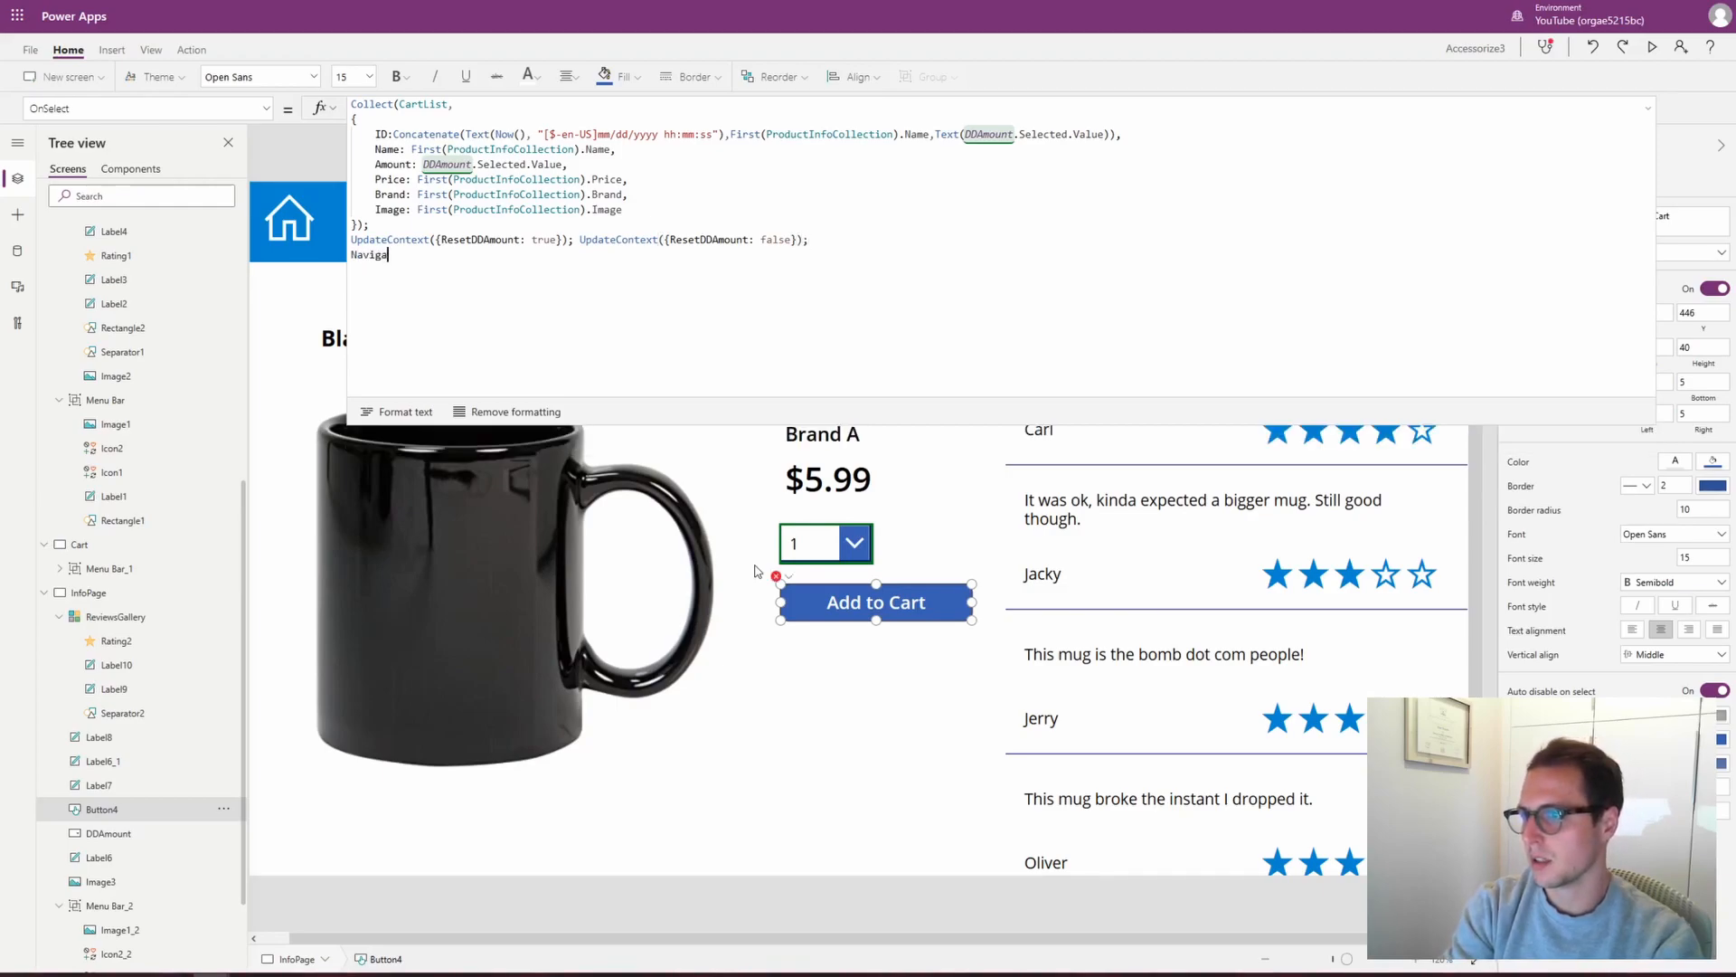
# Complete the Add to Cart button's OnSelect formula with a final Navigate(Home) call
pyautogui.write('te(')
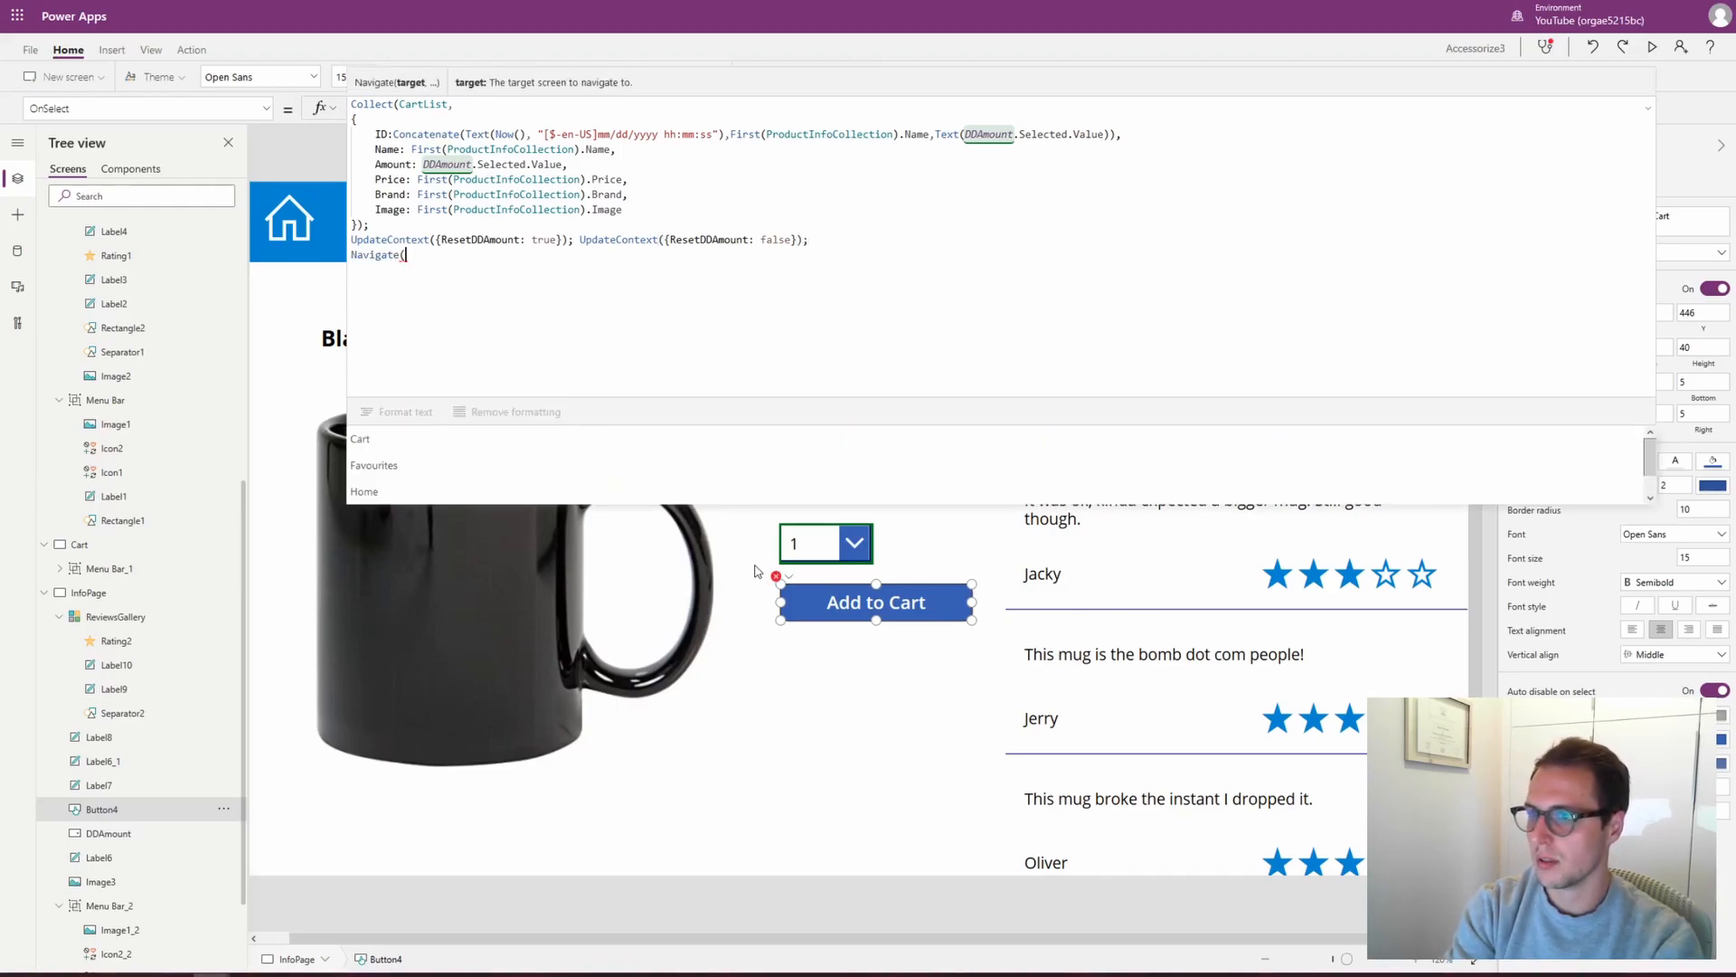
pyautogui.write('Main')
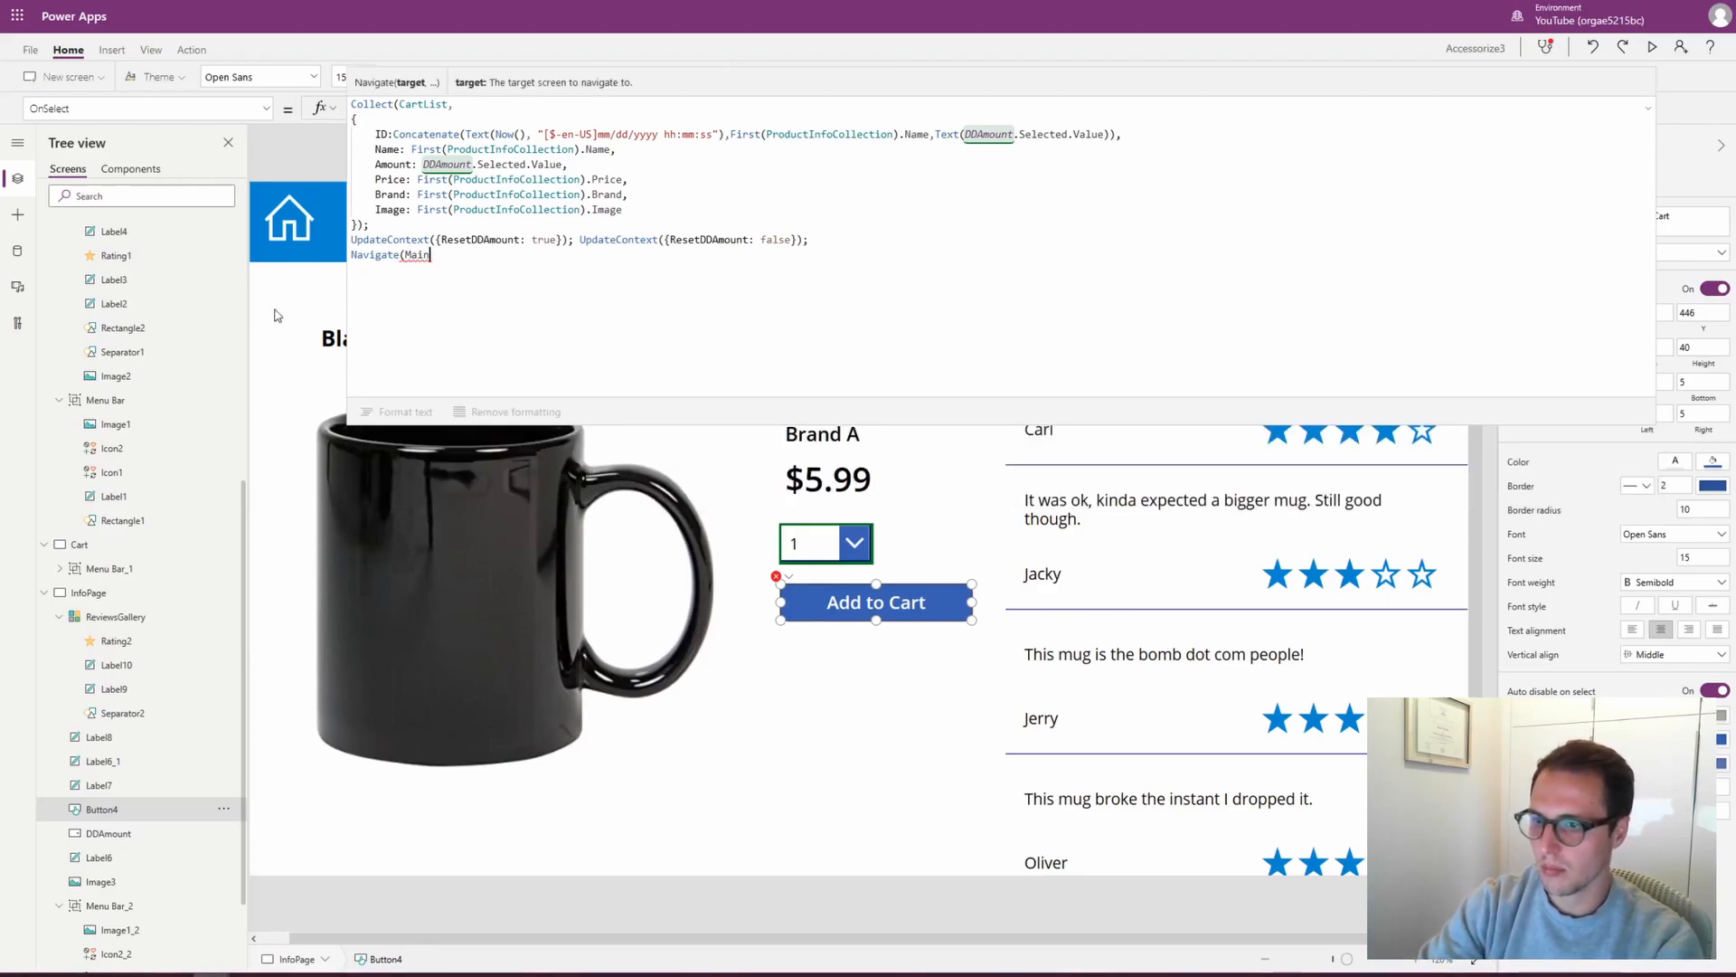
pyautogui.scroll(3, 187, 399)
pyautogui.scroll(5, 187, 399)
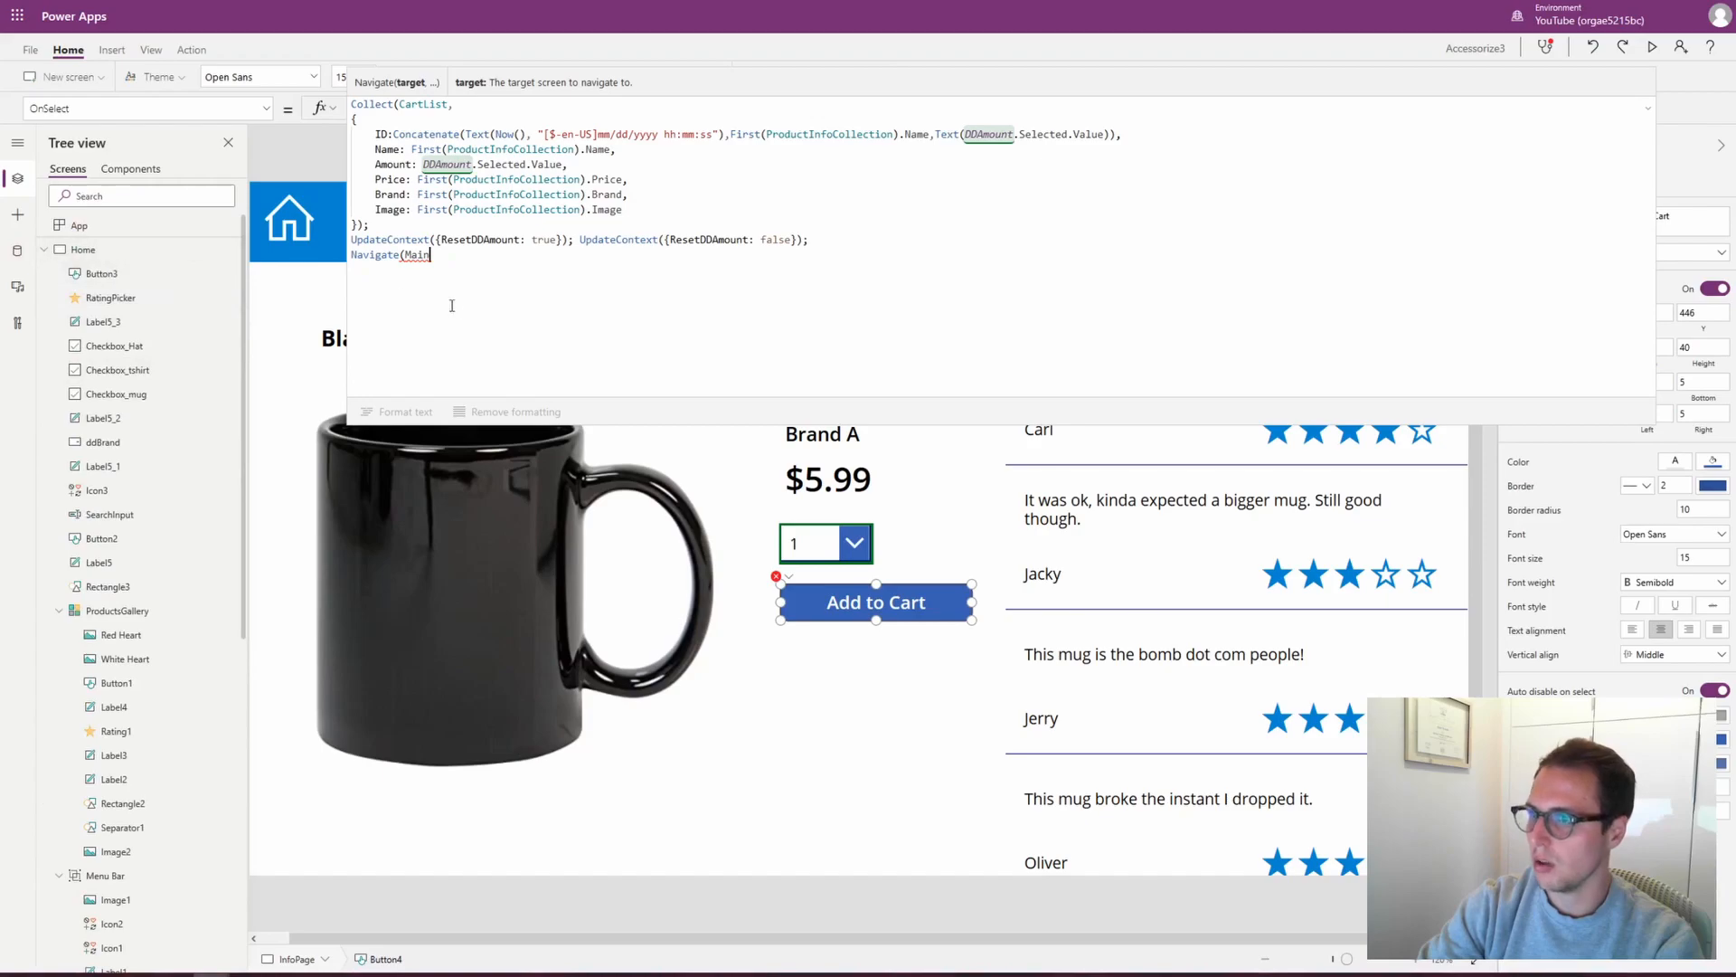
pyautogui.press('BackSpace')
pyautogui.press('BackSpace')
pyautogui.press('BackSpace')
pyautogui.press('BackSpace')
pyautogui.write('H')
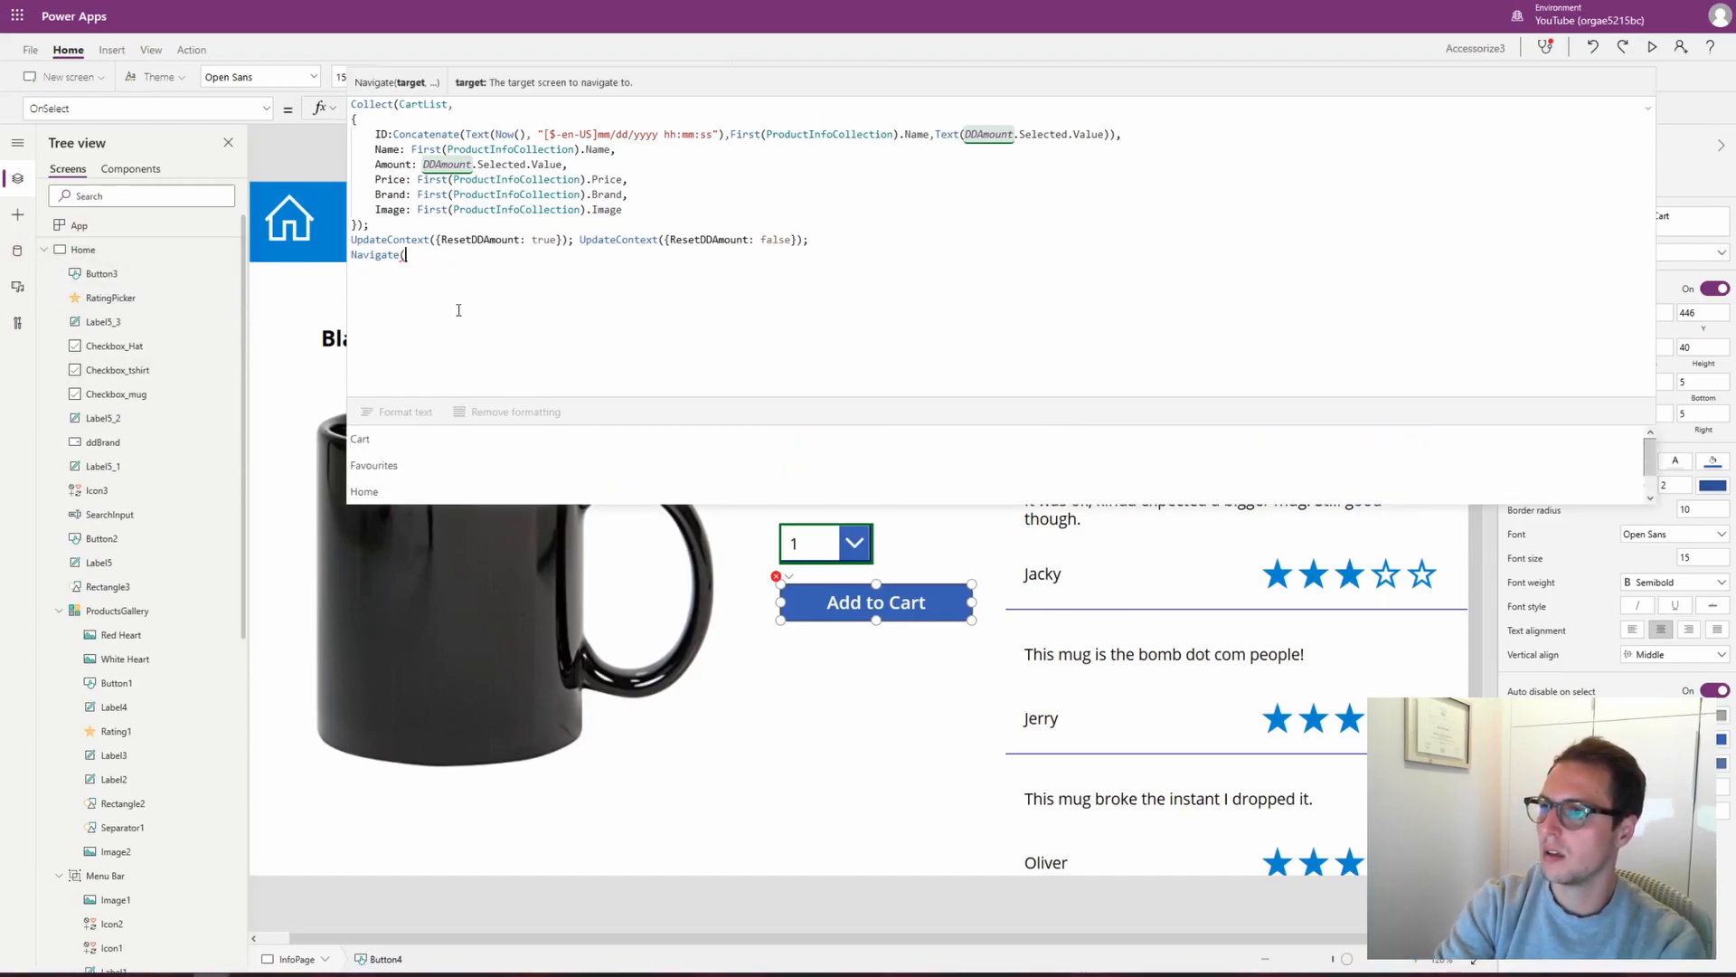
pyautogui.write('ome')
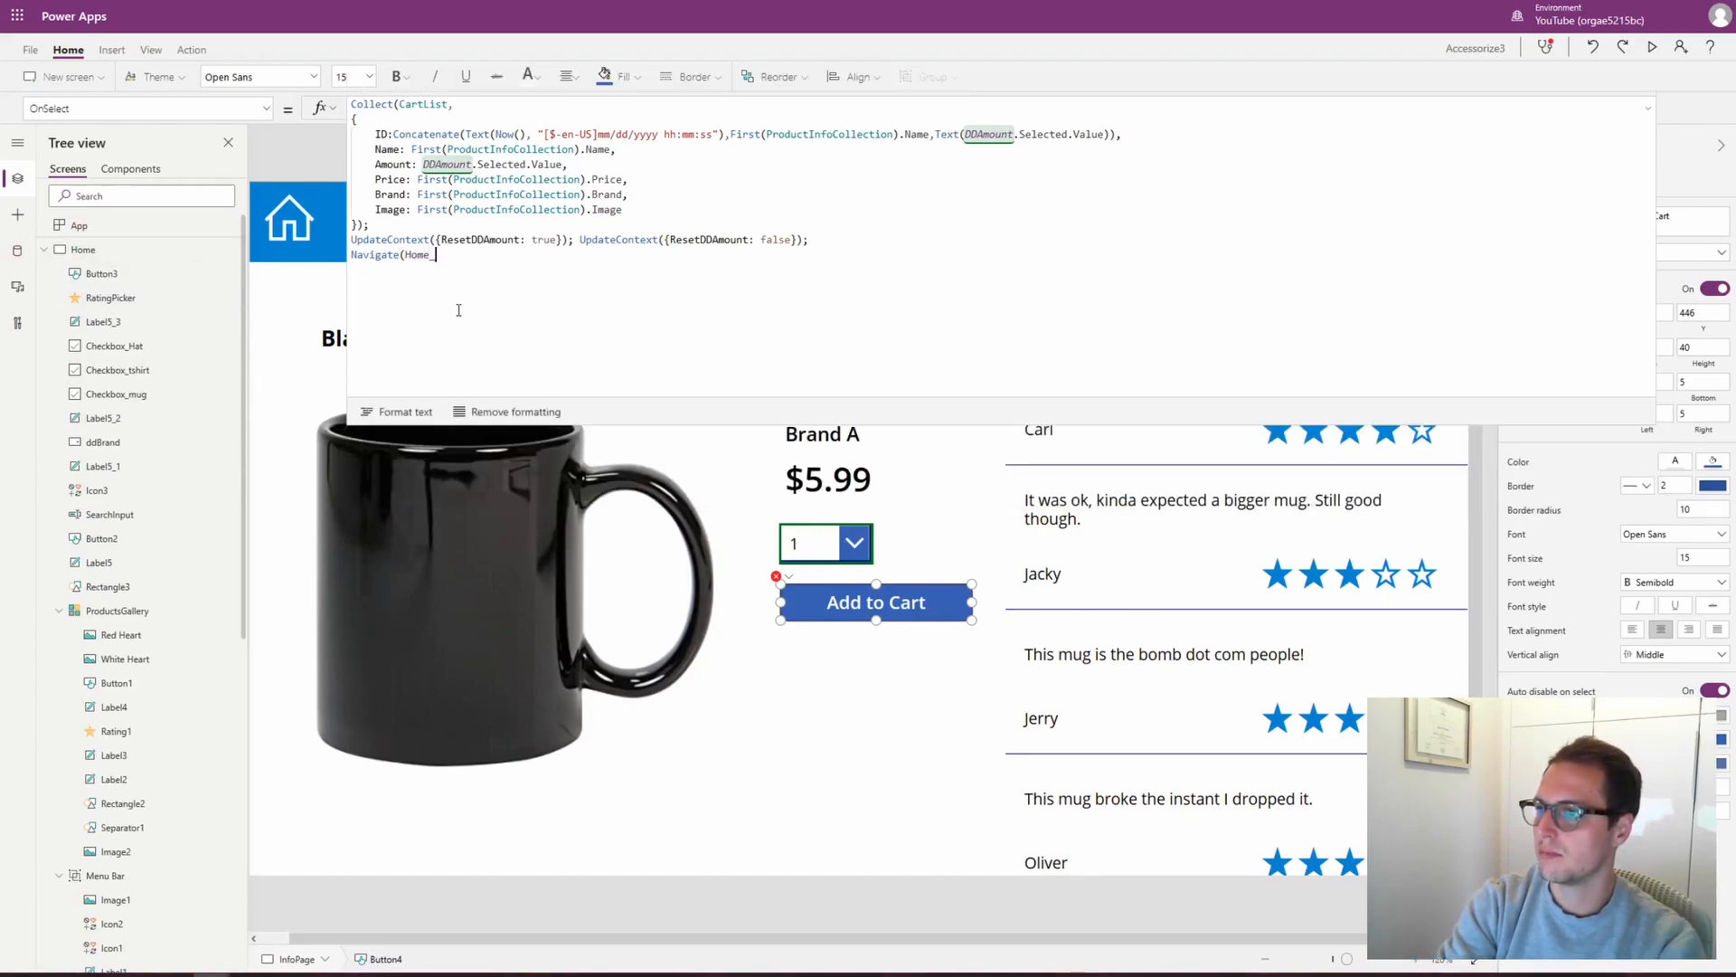
pyautogui.write(')')
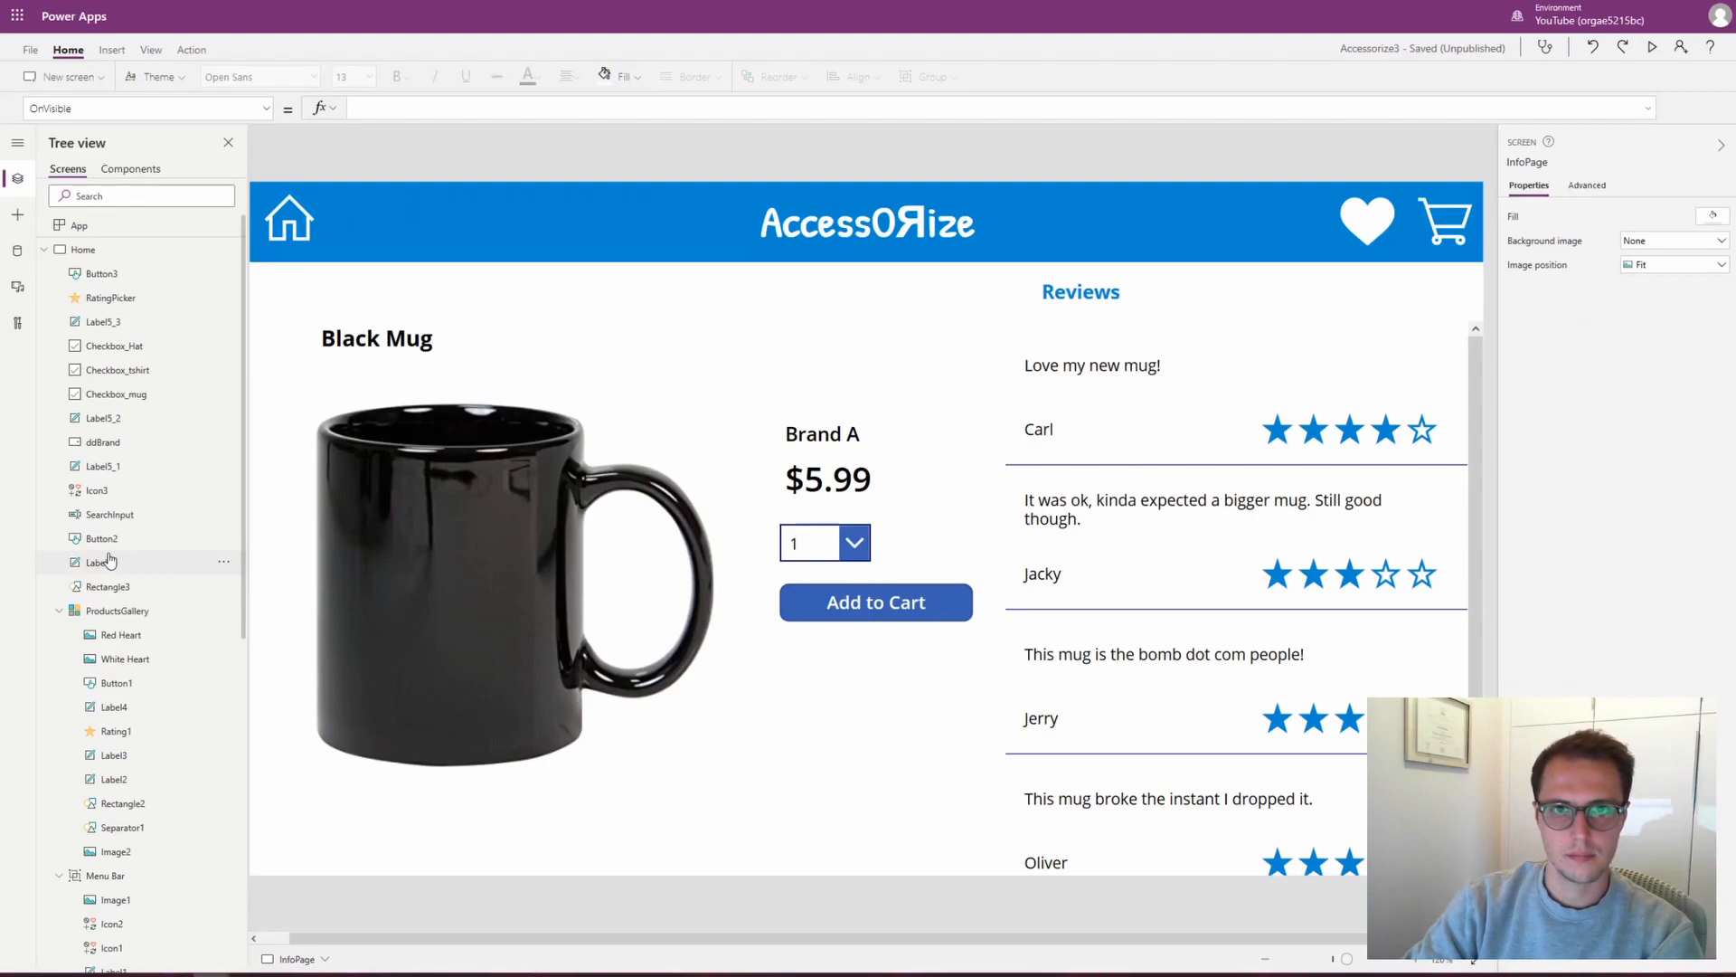
# Set the InfoPage screen's OnVisible formula to Collect(DropDownAmount,1,2,3,4,5,6,7,8,9,10)
pyautogui.click(784, 541)
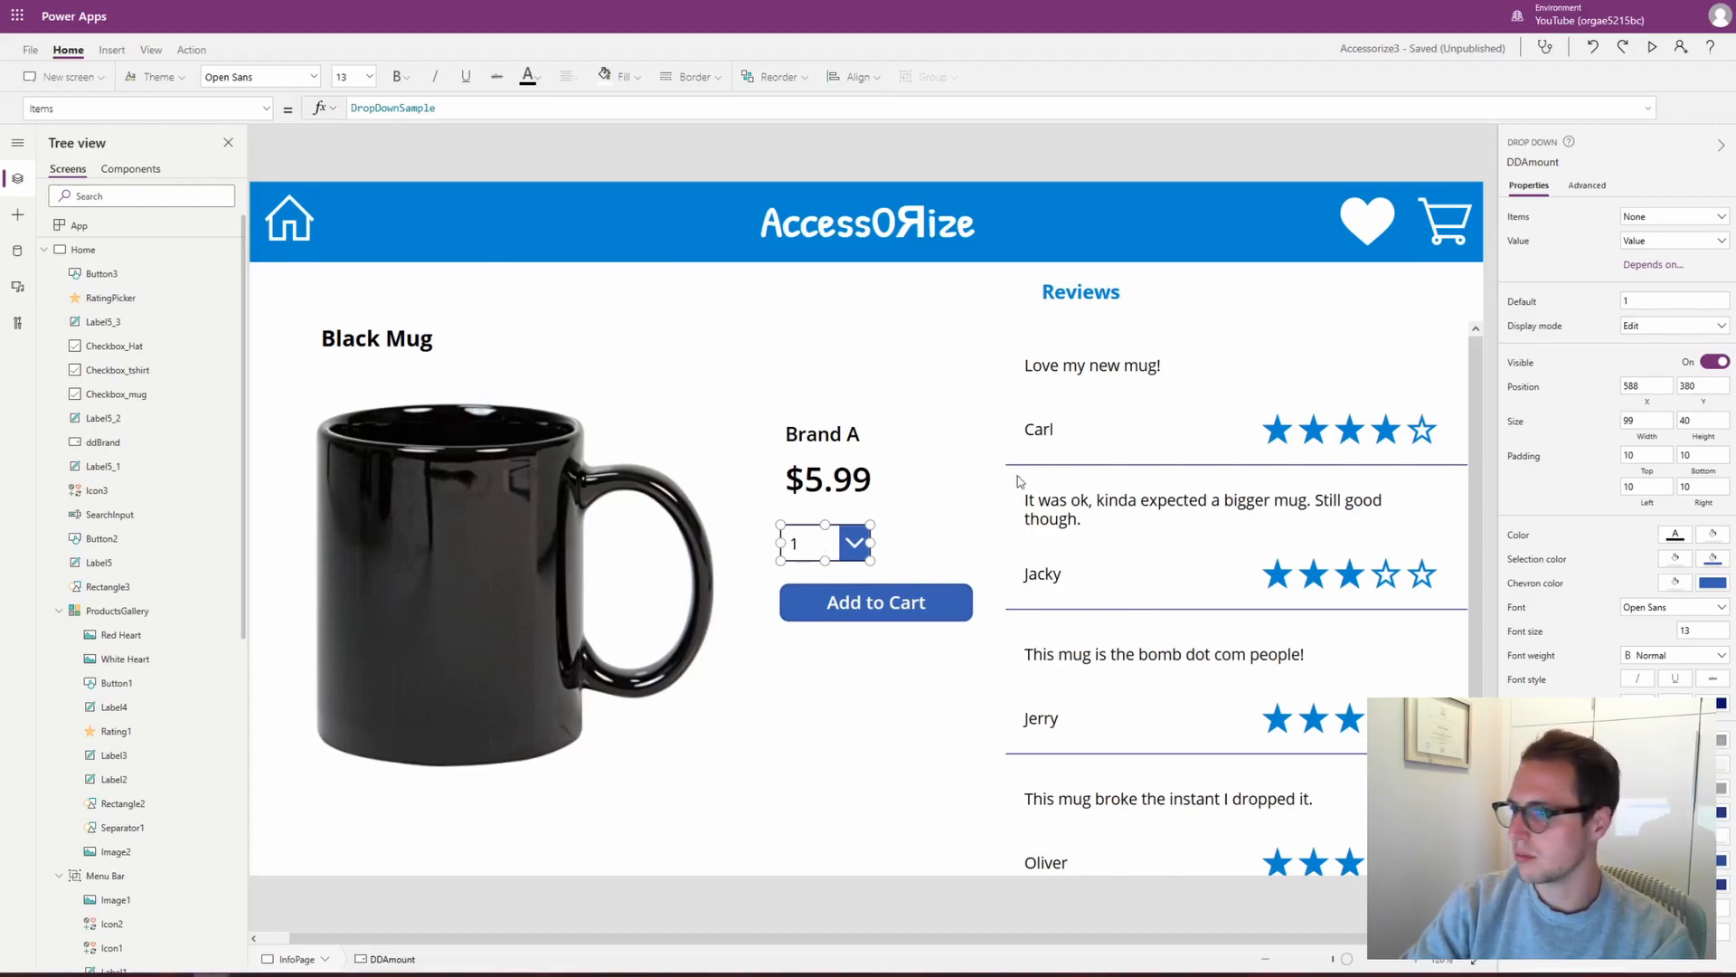
pyautogui.click(459, 312)
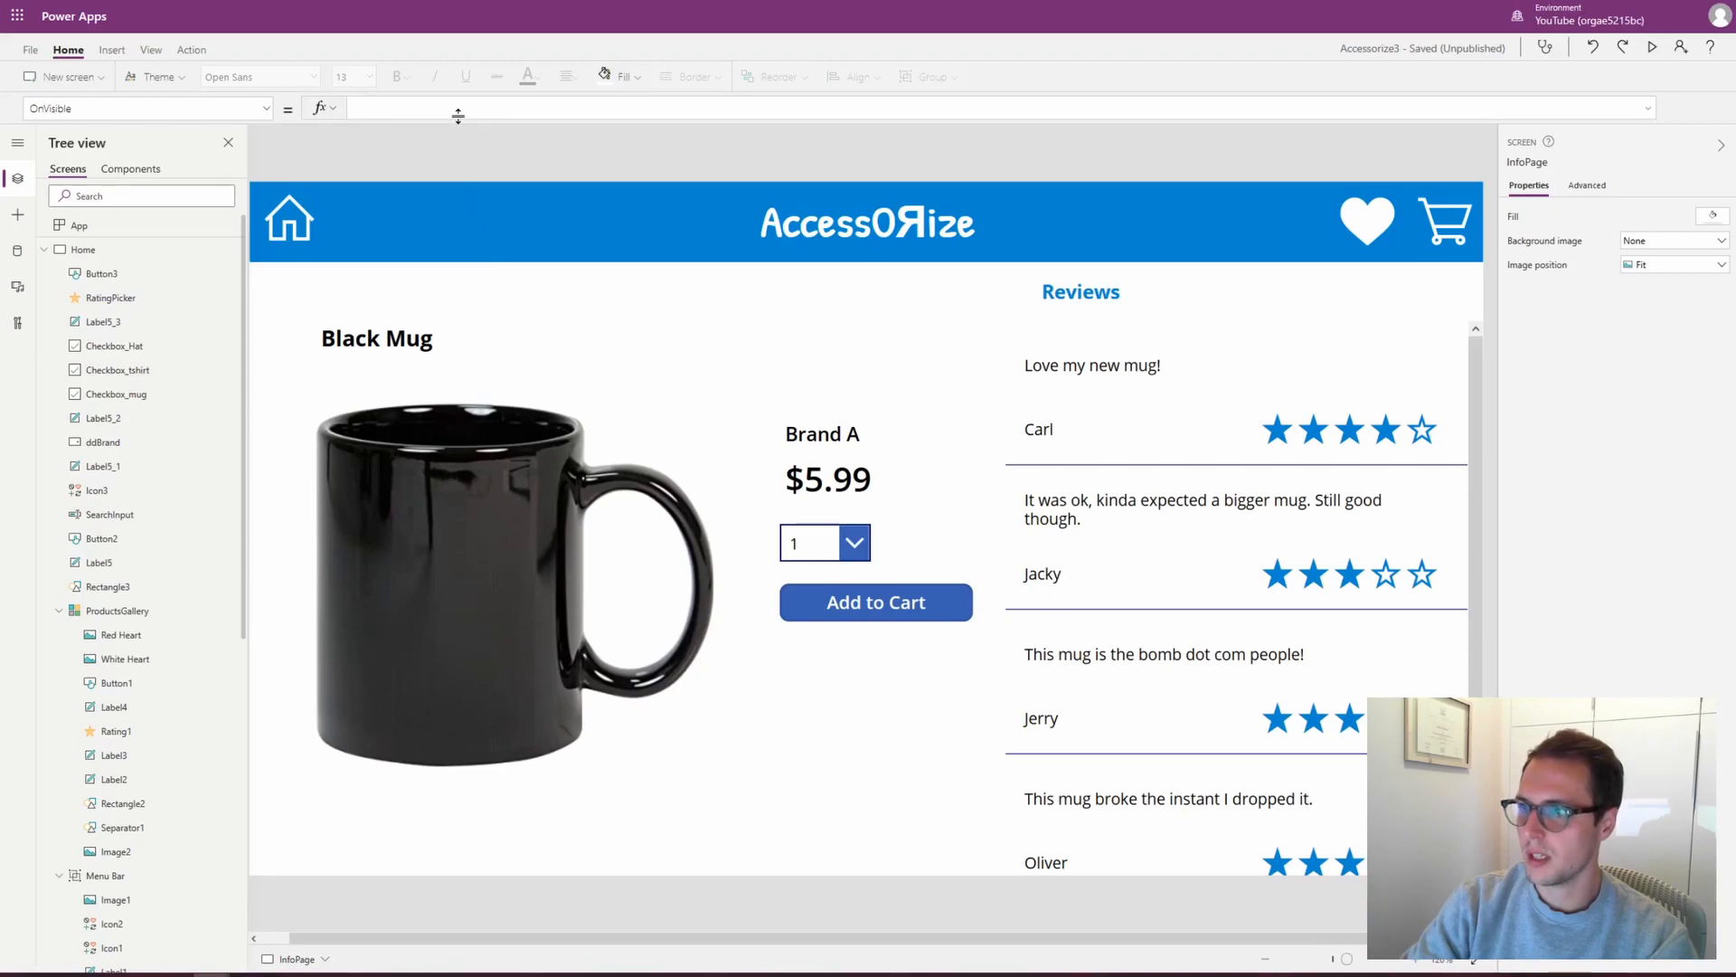
pyautogui.write('Co')
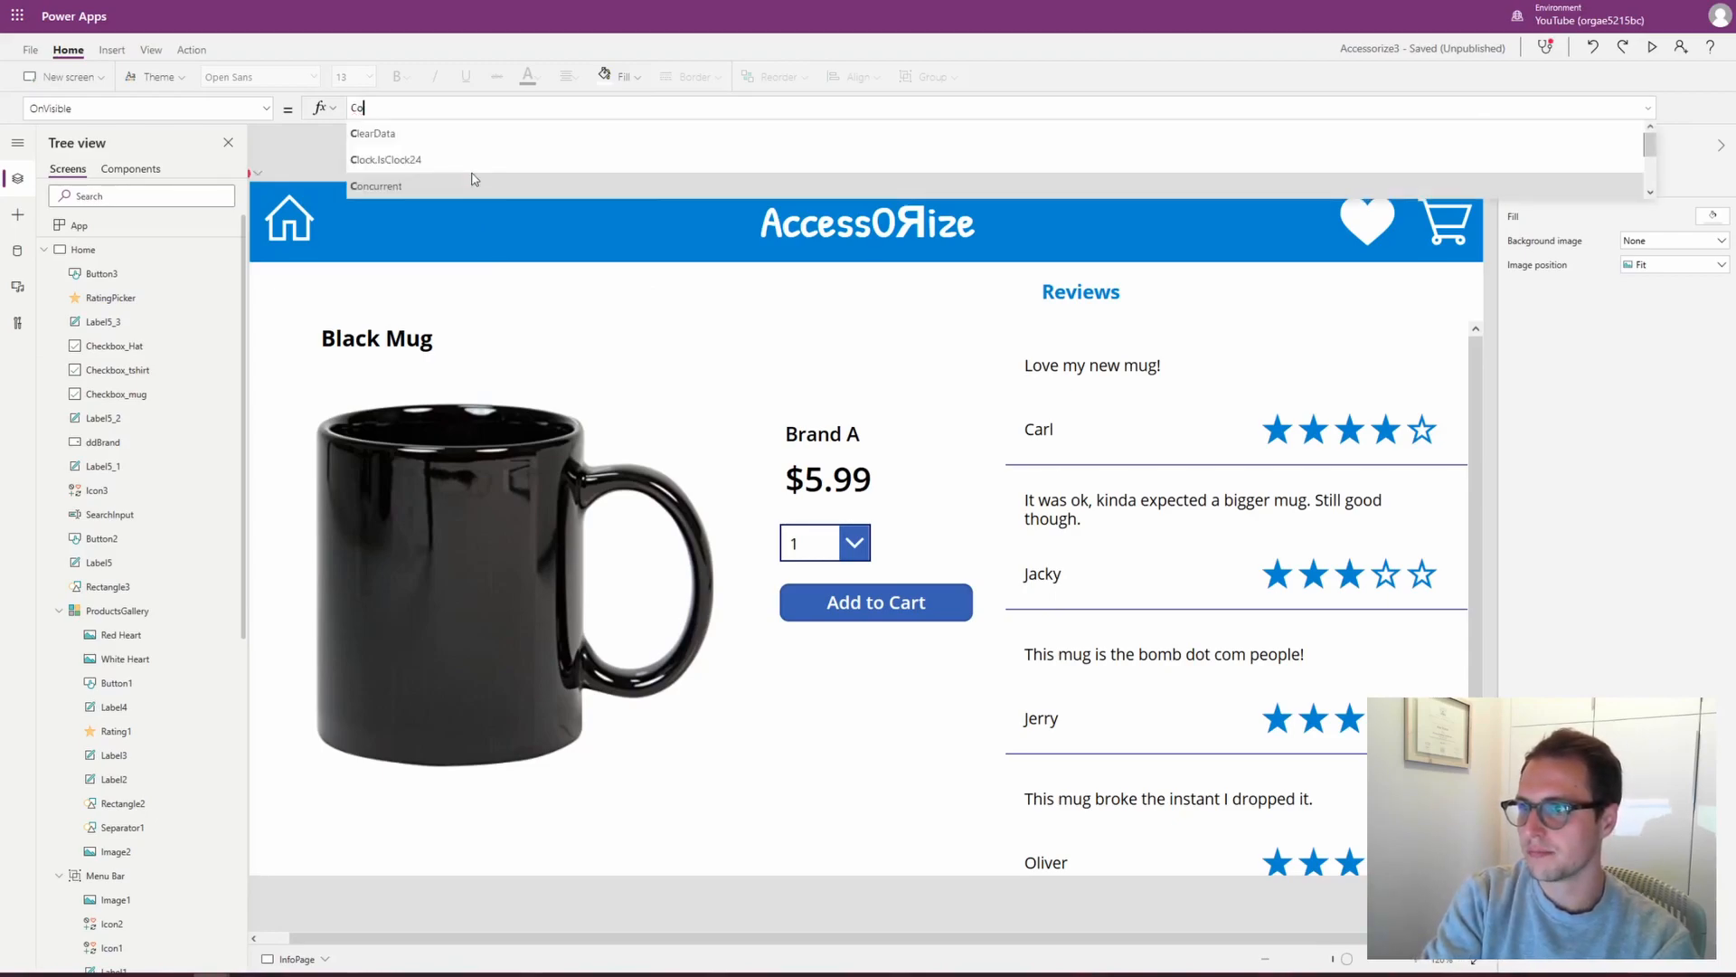
pyautogui.write('llect(DropD')
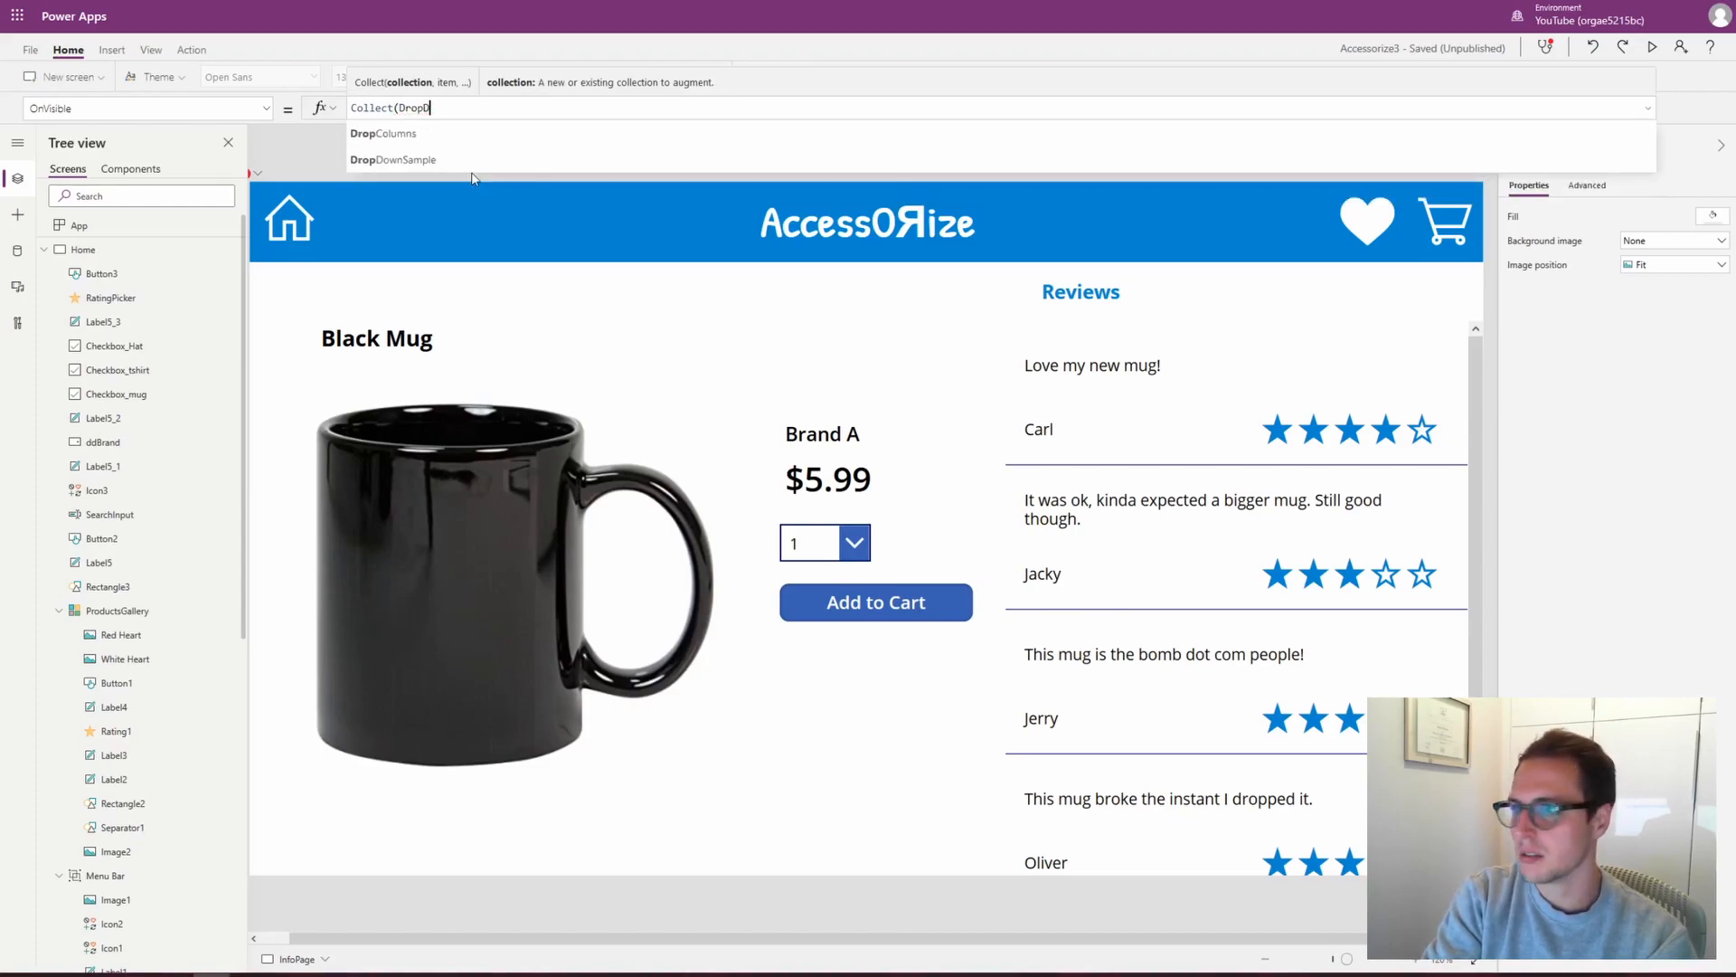
pyautogui.write('ownAm')
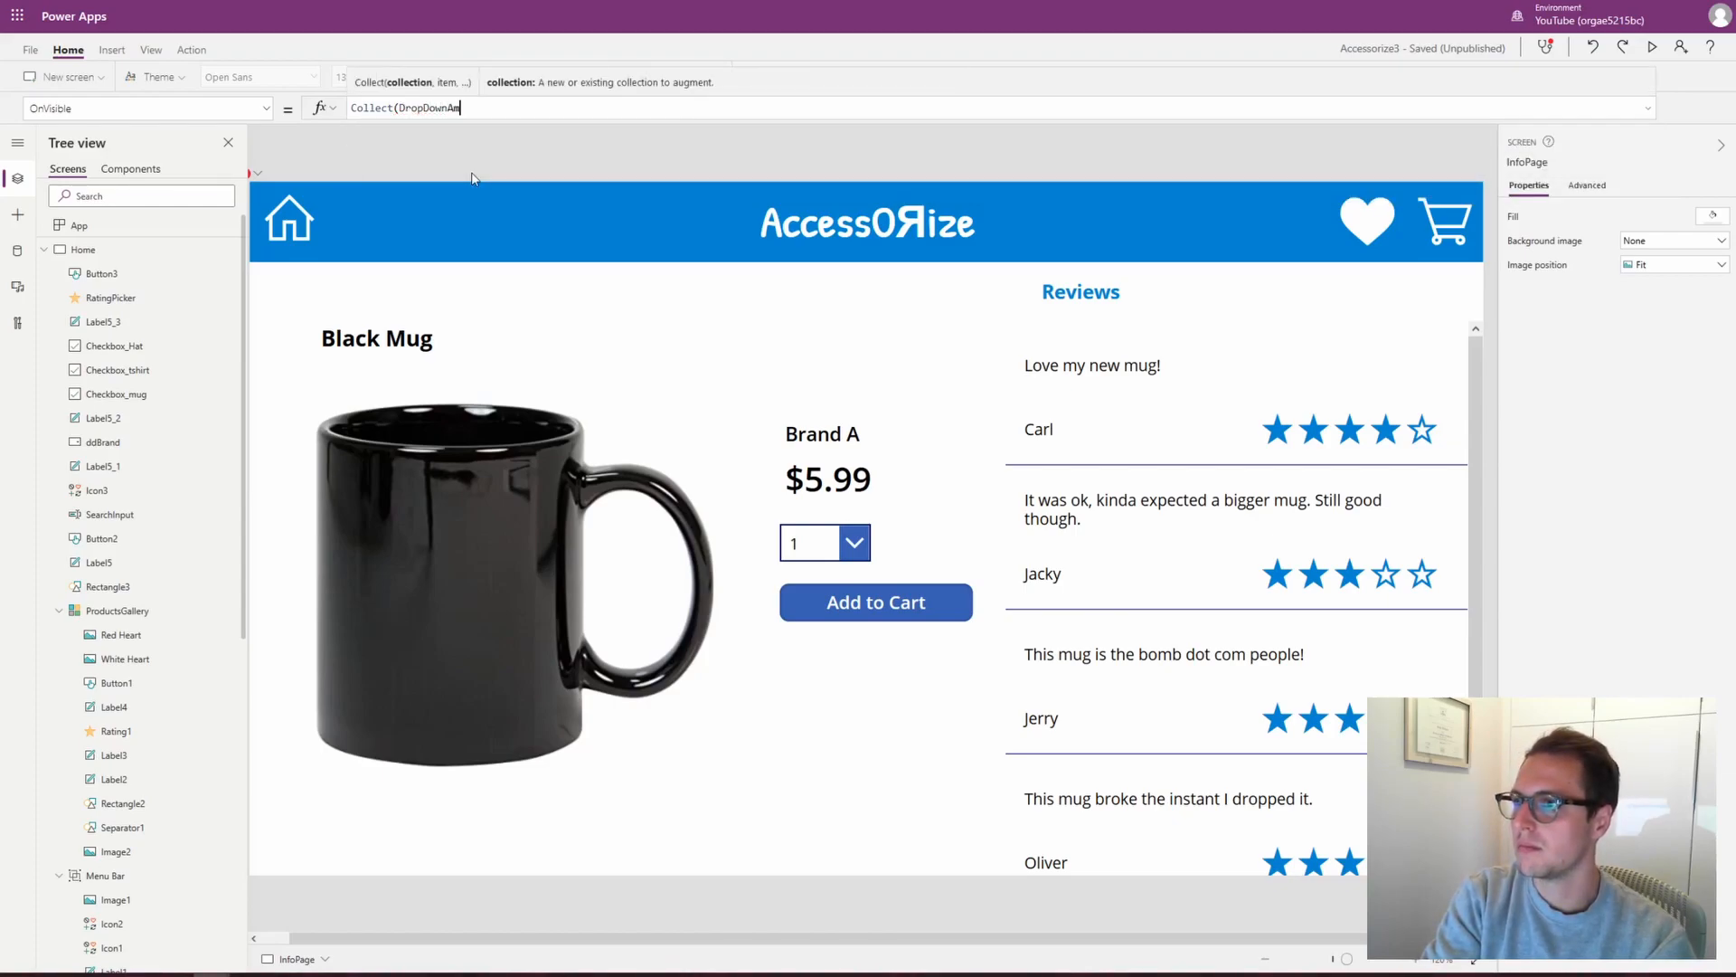
pyautogui.write('ount,')
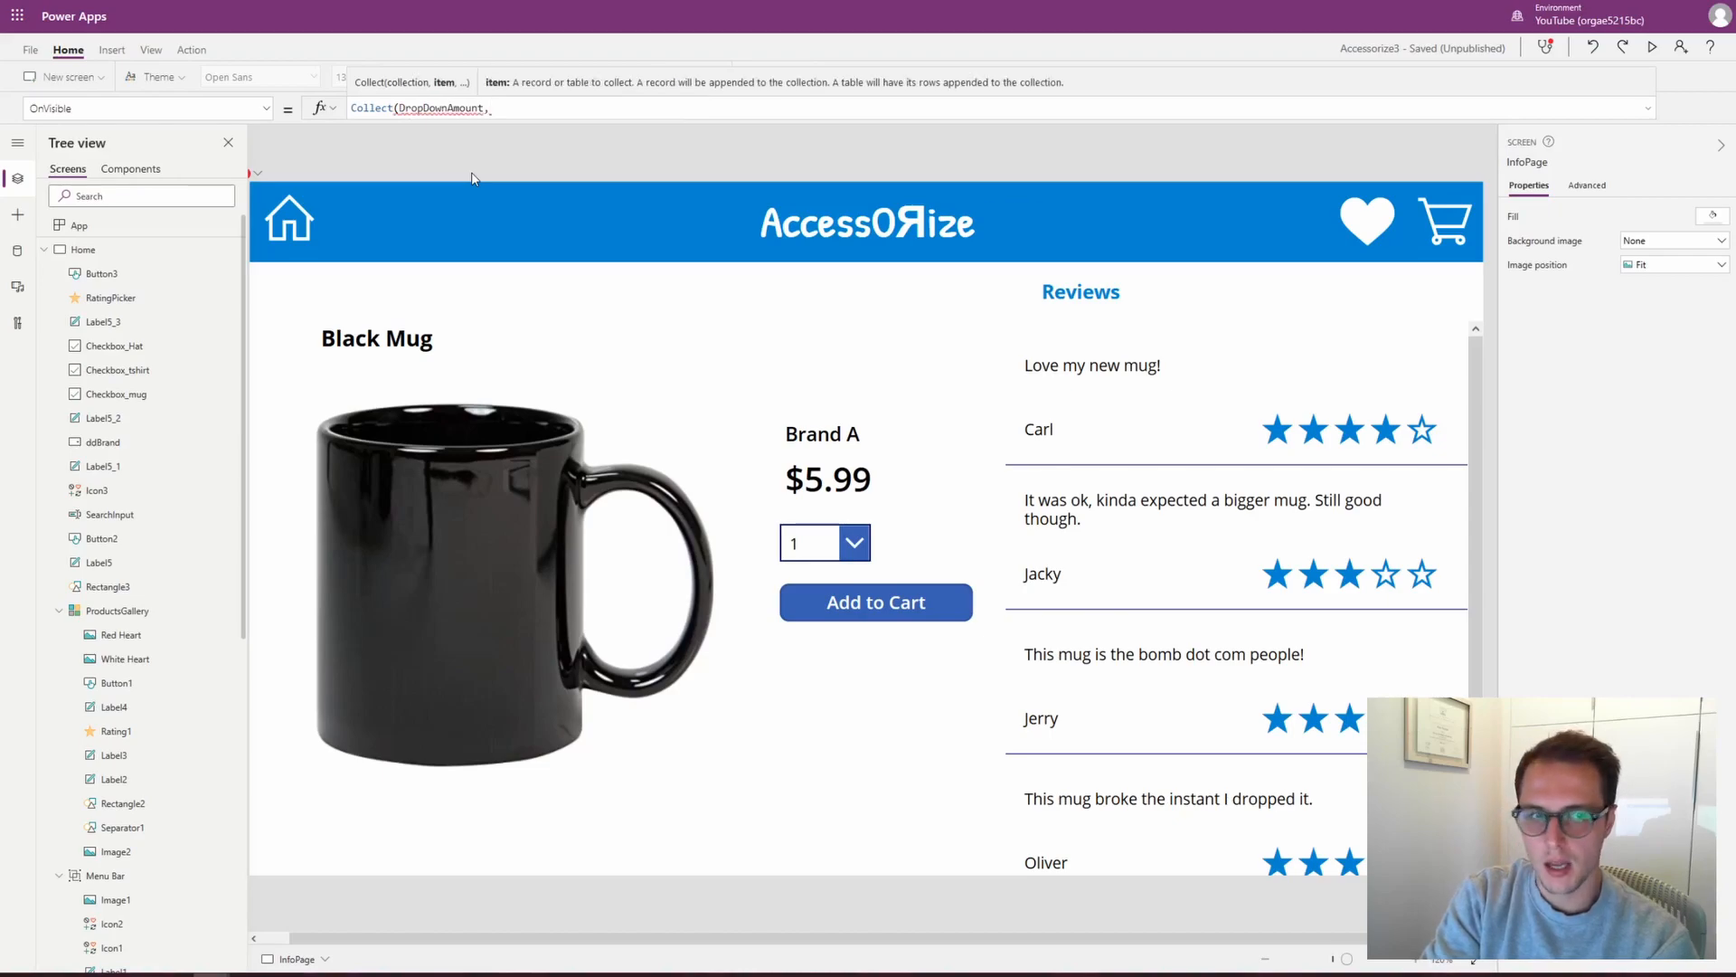
pyautogui.write('1,2,3')
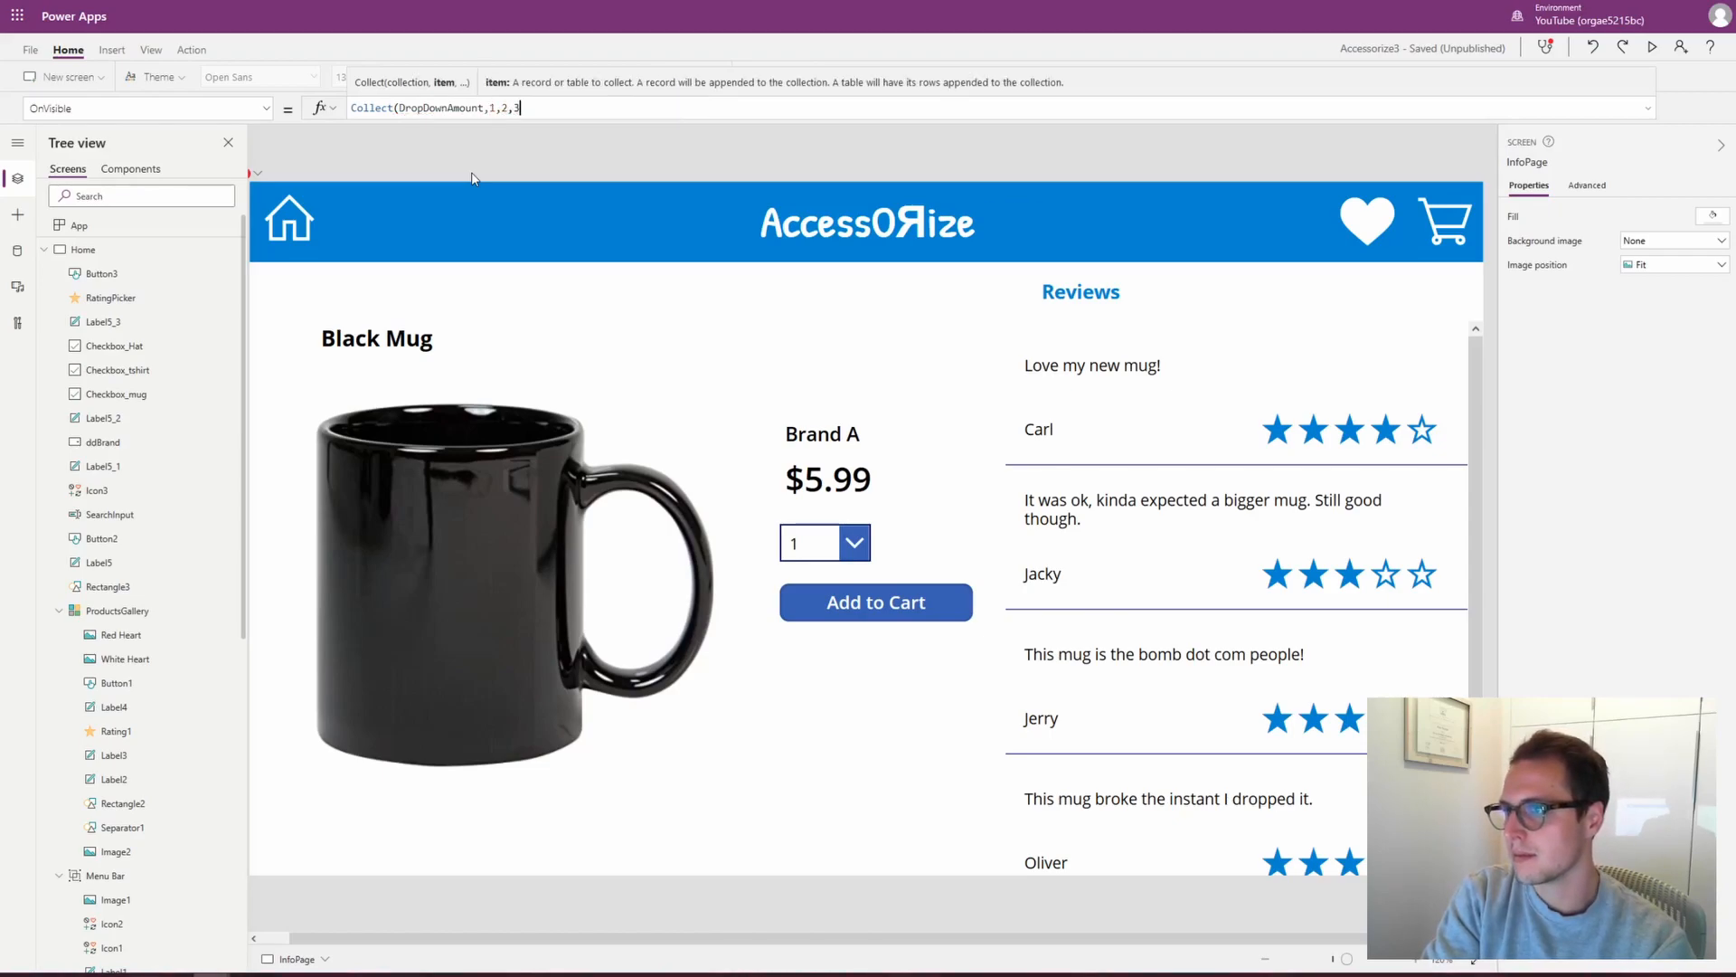
pyautogui.write(',4,5,6,7,8,')
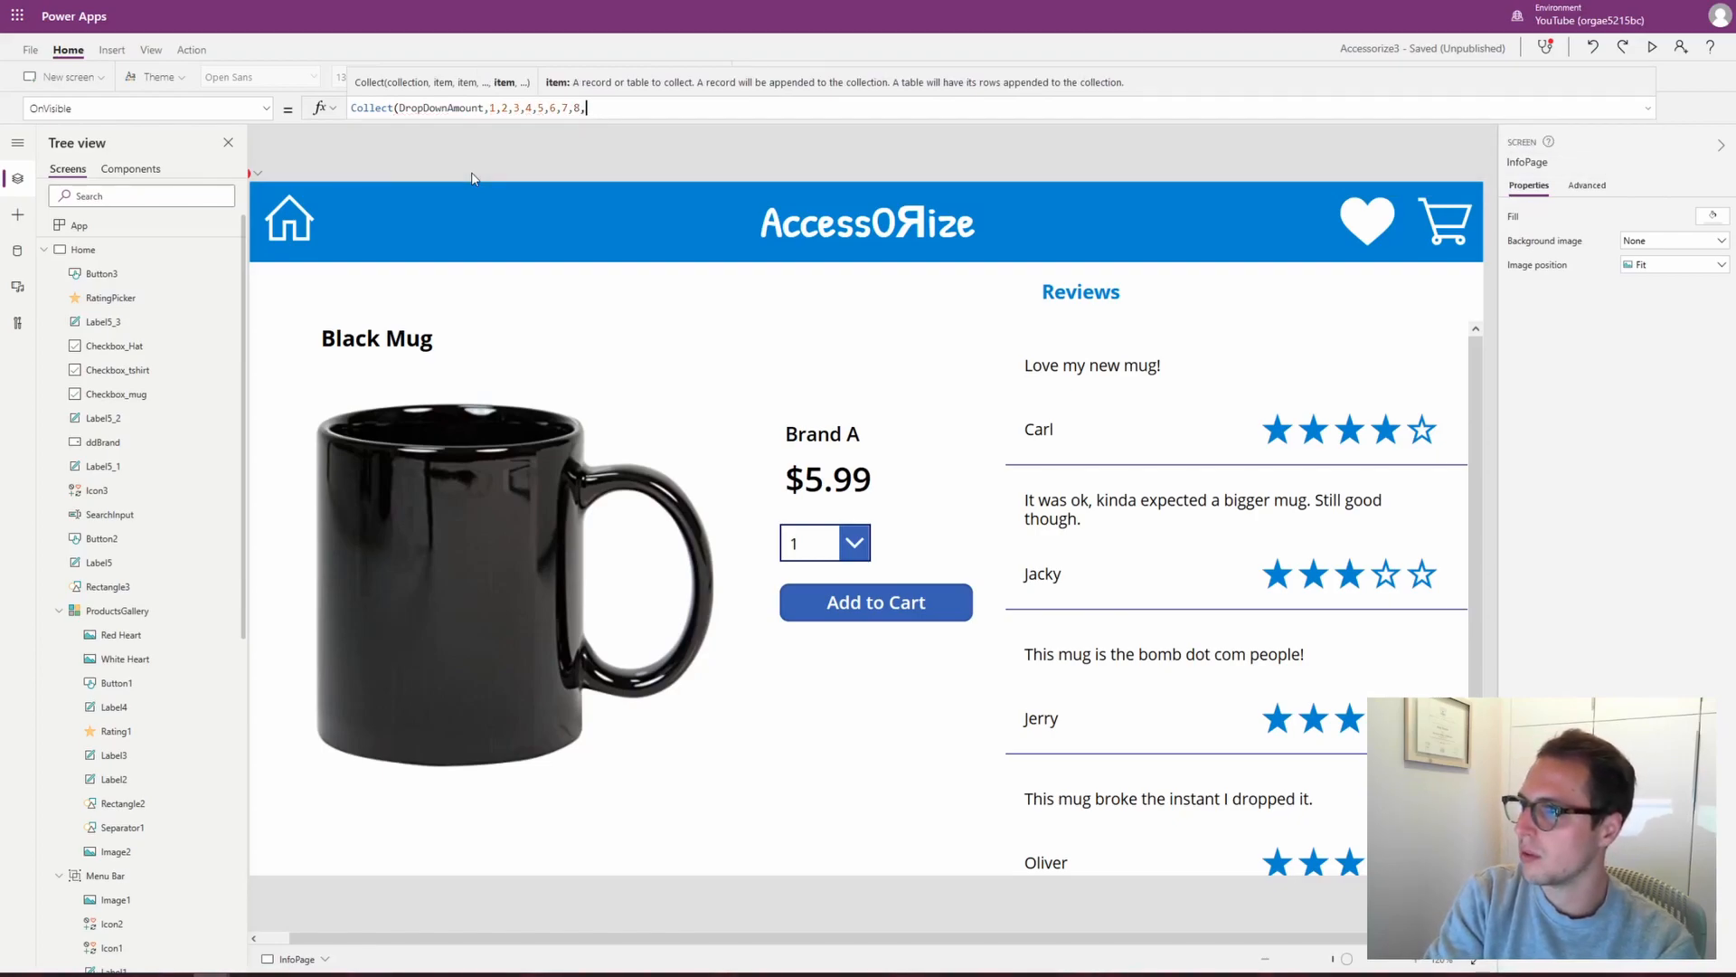
pyautogui.write('9,')
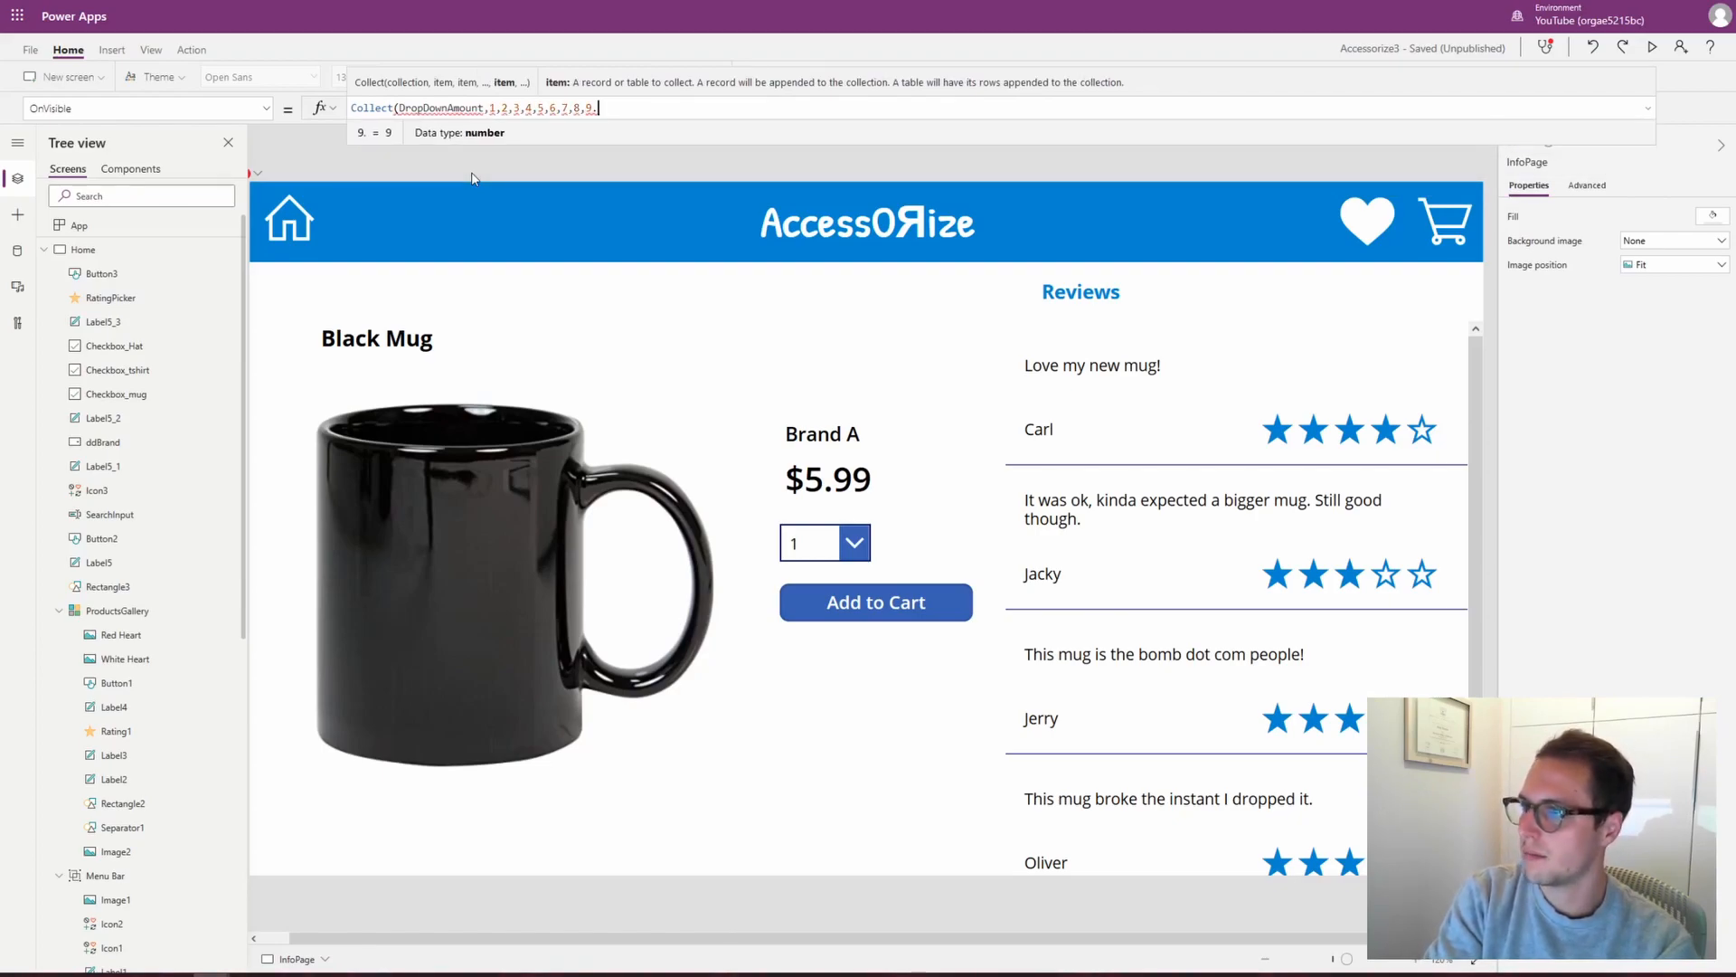
pyautogui.write('10)')
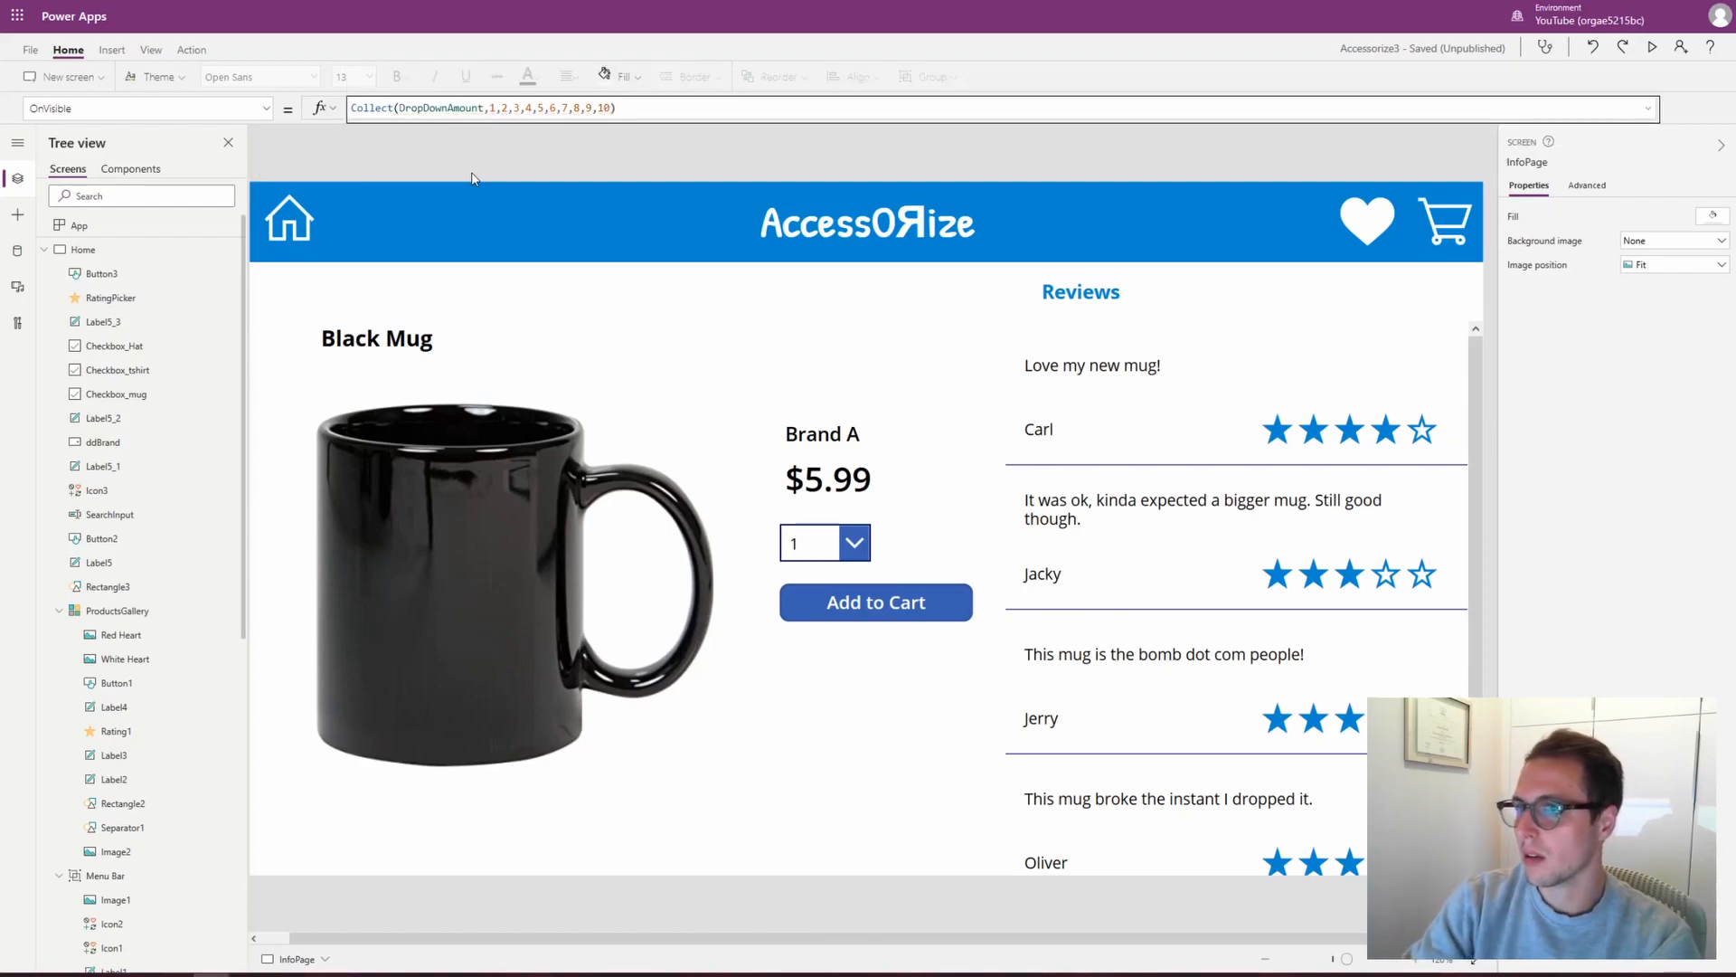
# Set the Items property of the DDAmount quantity dropdown to the DropDownAmount collection
pyautogui.click(842, 552)
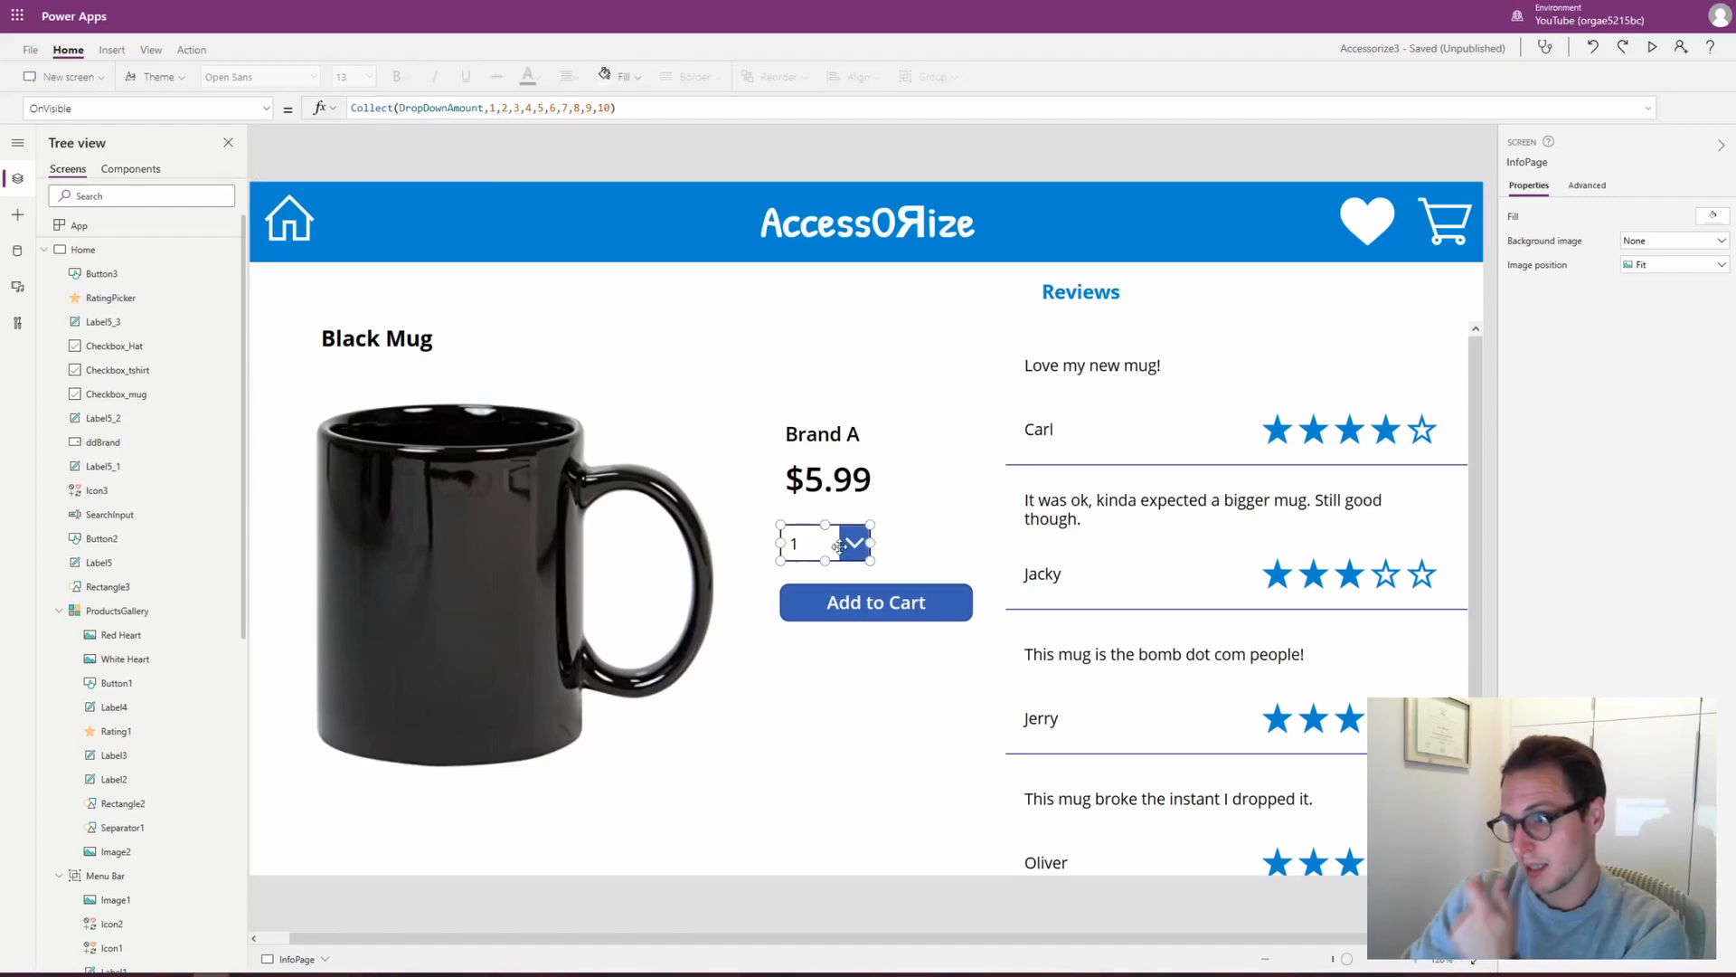
pyautogui.moveTo(396, 105); pyautogui.dragTo(442, 106)
pyautogui.write('nAmount')
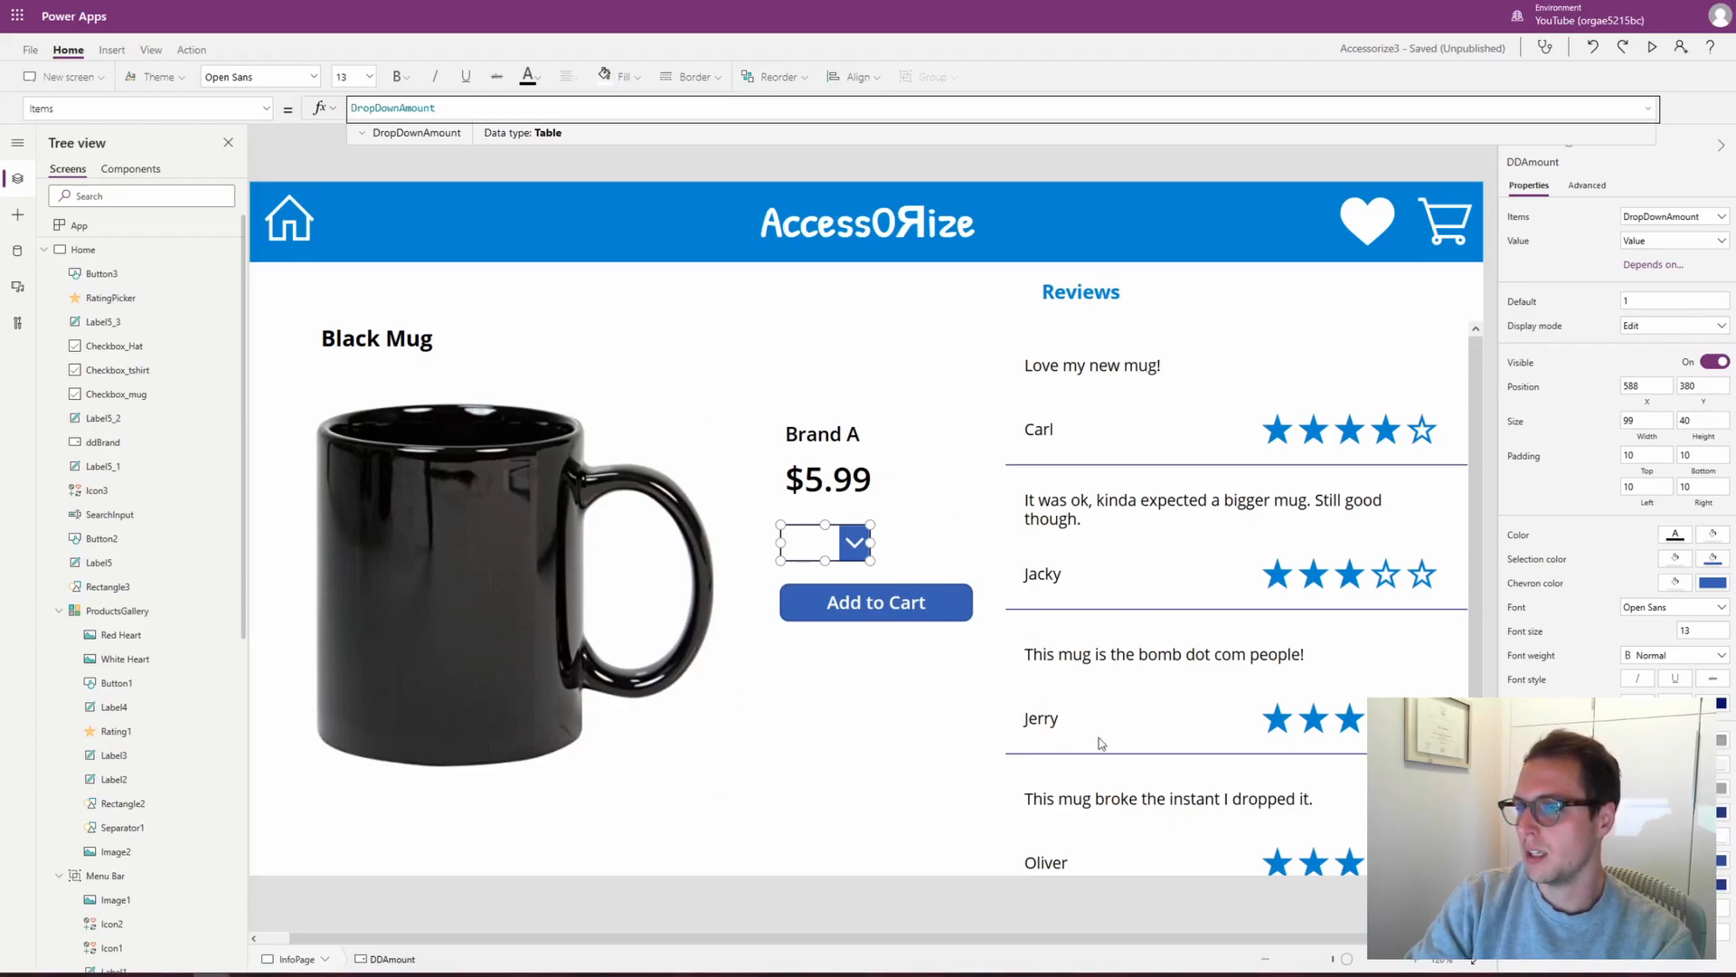
# Preview the app, open the Black Mug product page, and check the choices in its quantity dropdown
pyautogui.click(1652, 47)
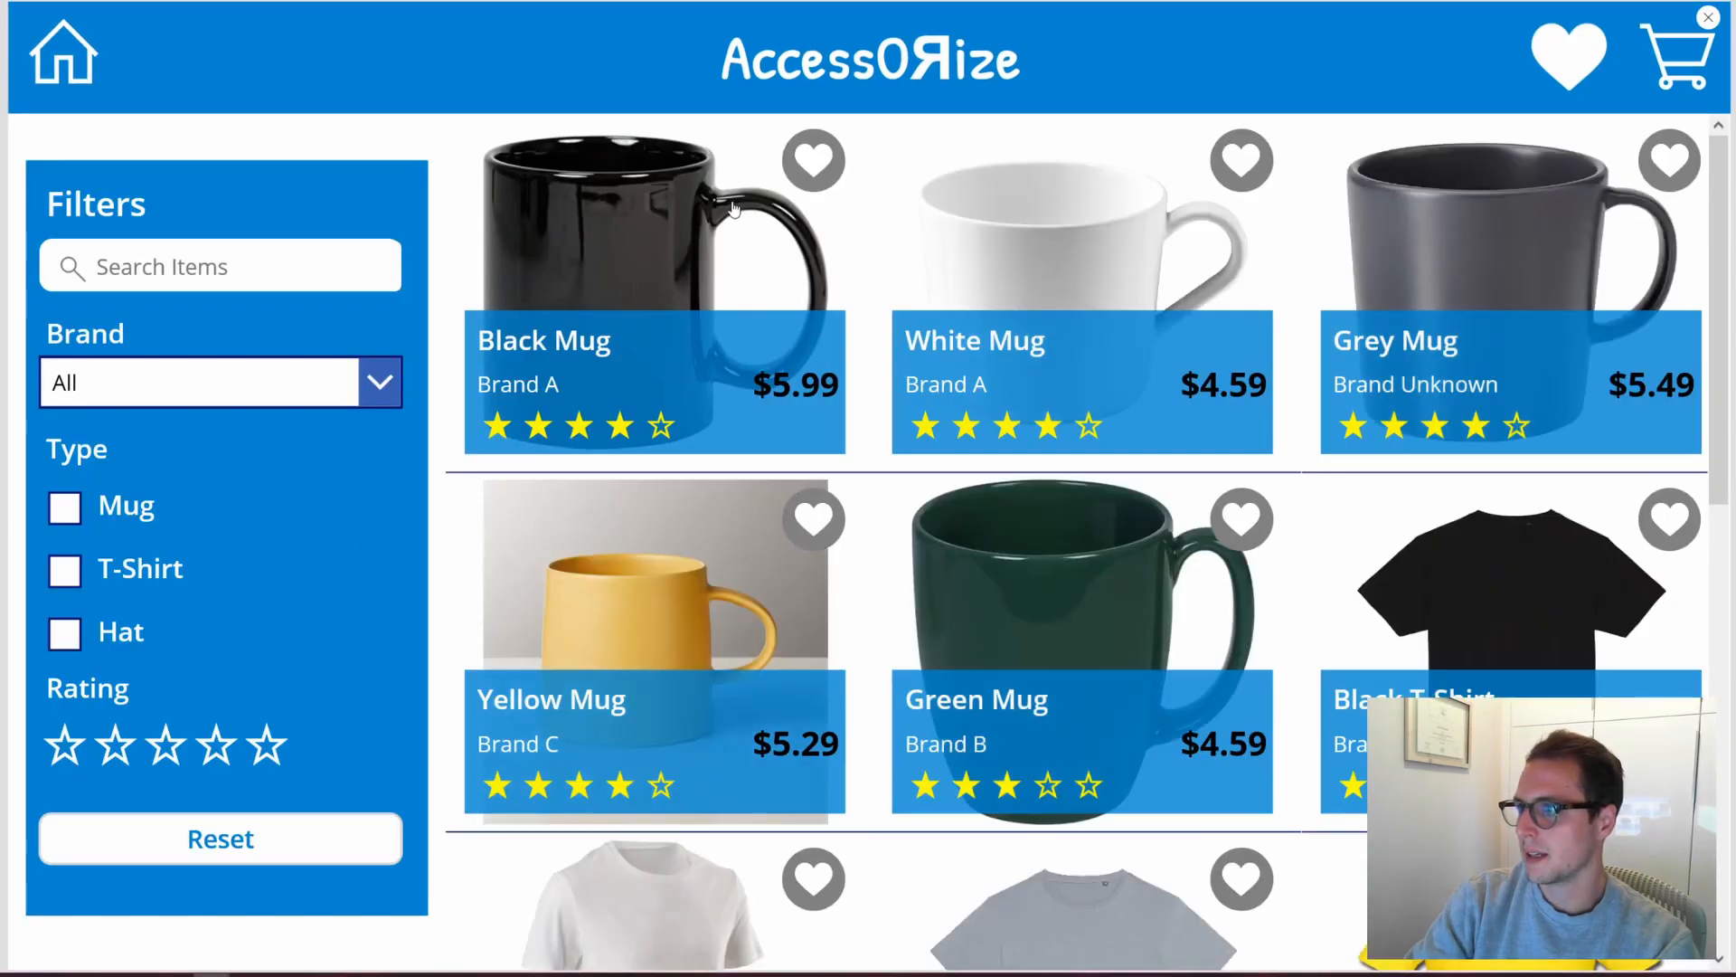
pyautogui.click(736, 210)
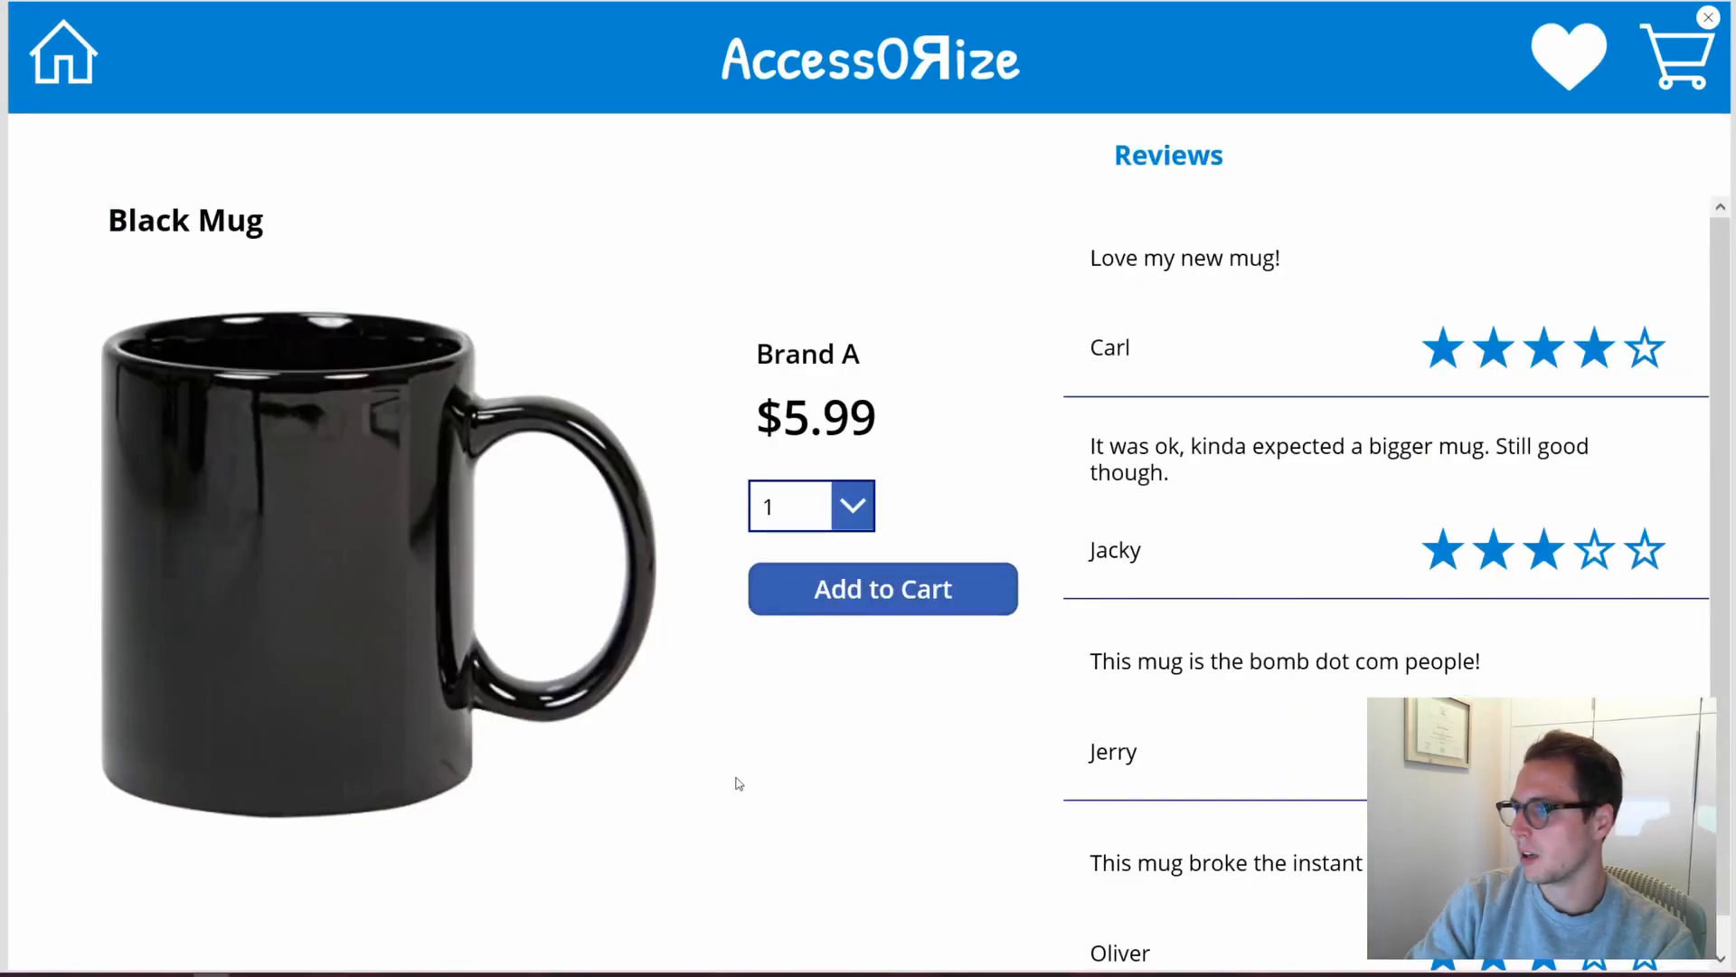
pyautogui.click(850, 506)
pyautogui.scroll(-1, 814, 420)
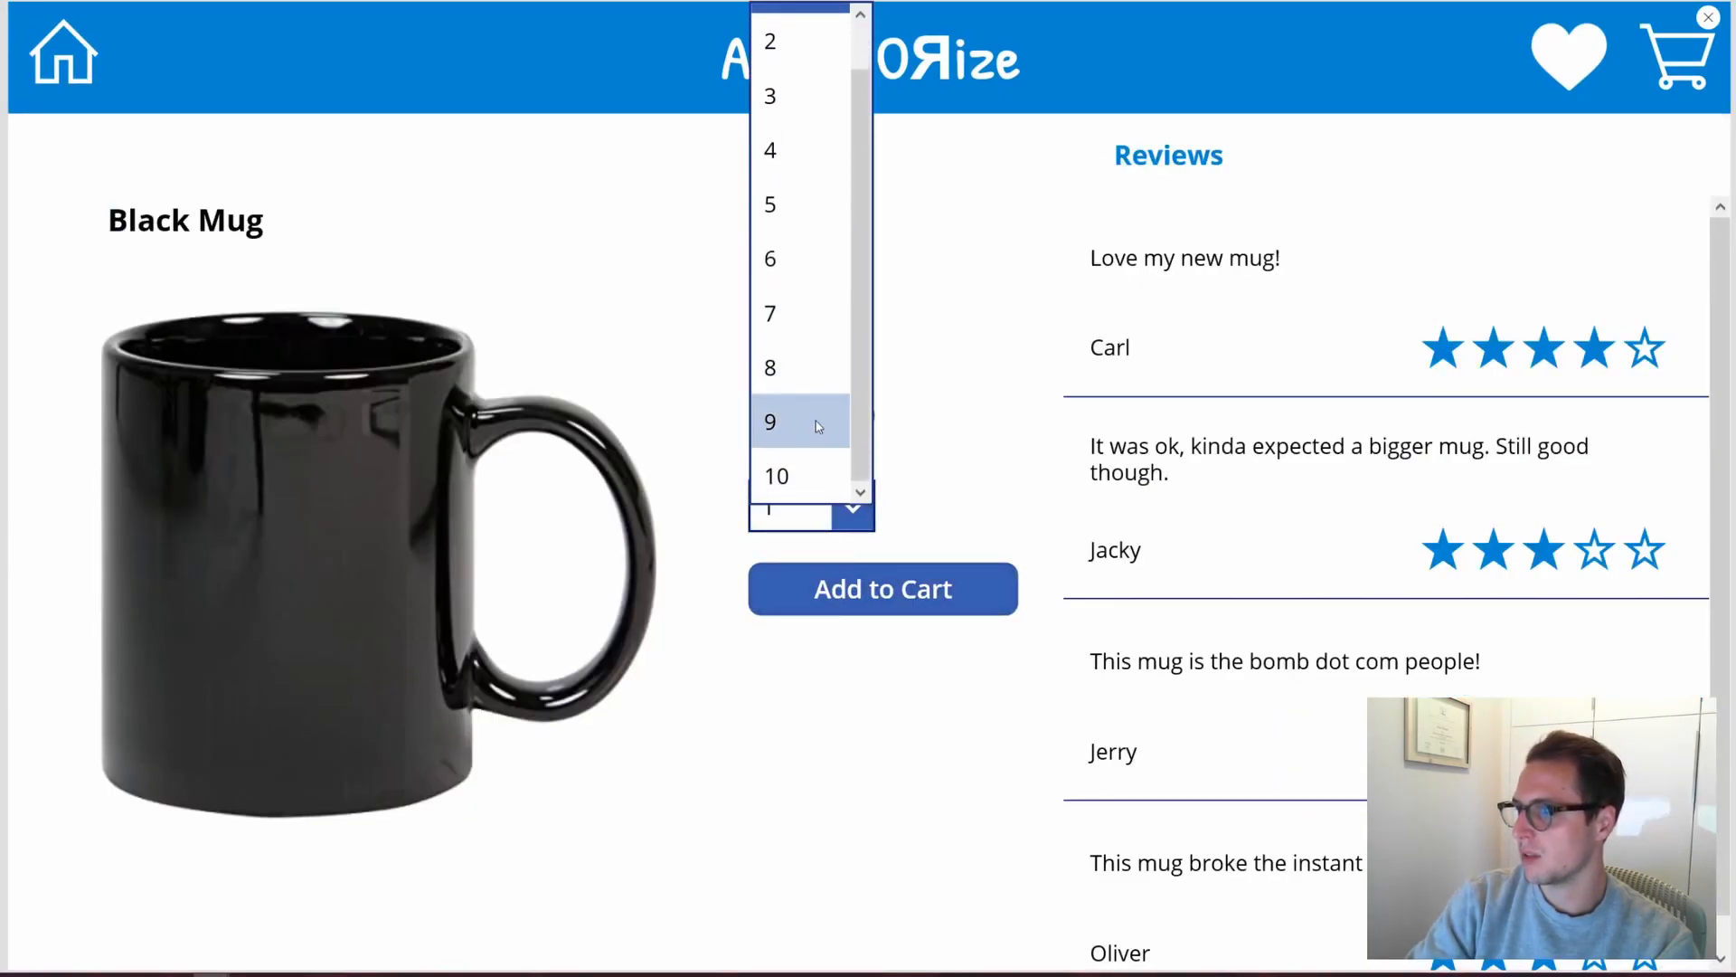
pyautogui.click(981, 342)
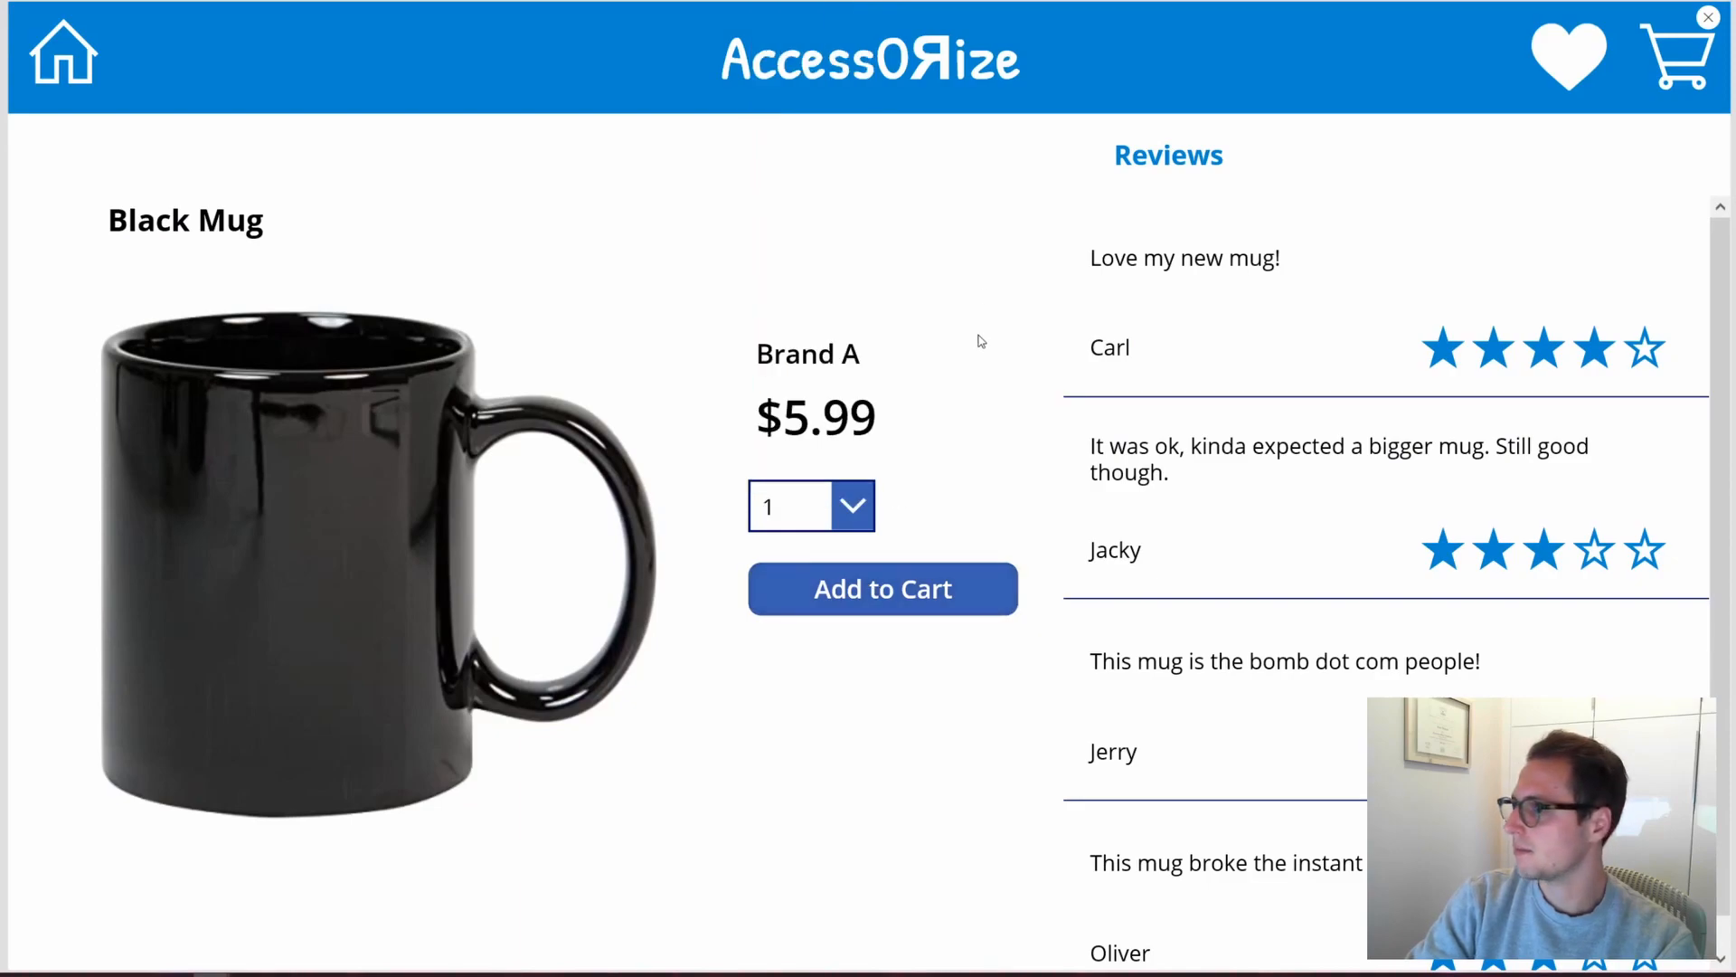
pyautogui.click(1709, 19)
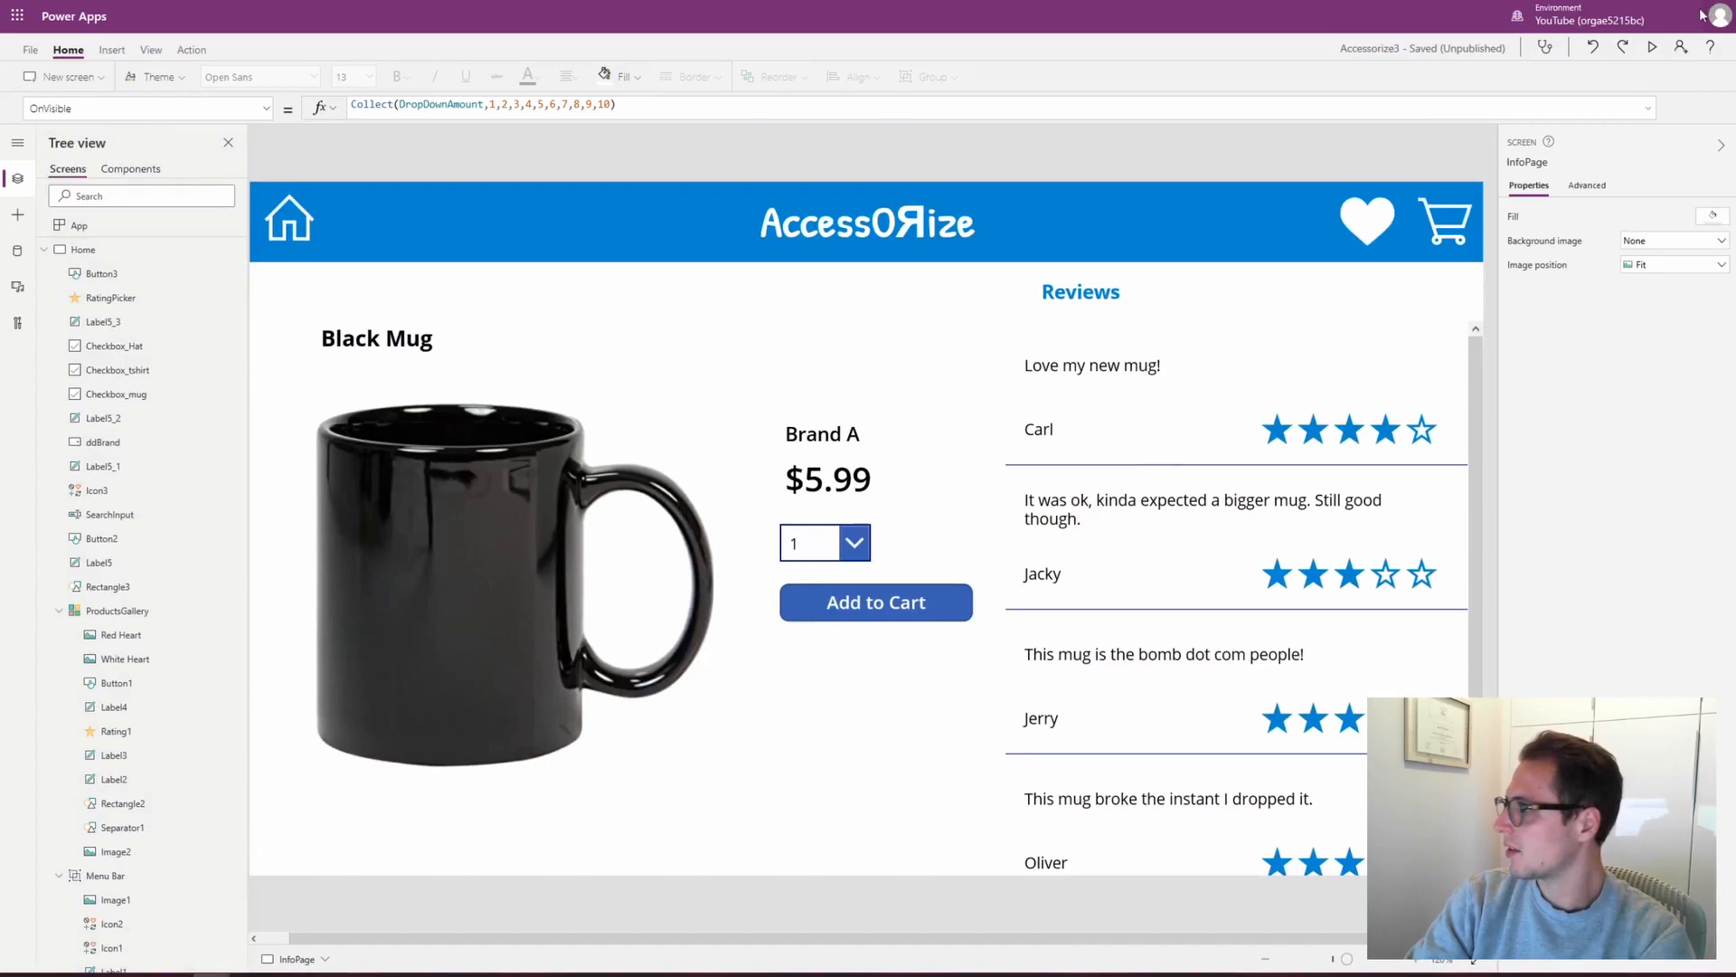
# Preview adding 5 Black Mugs to the cart, then reopen the product page to check whether the quantity resets
pyautogui.click(1651, 47)
pyautogui.click(814, 511)
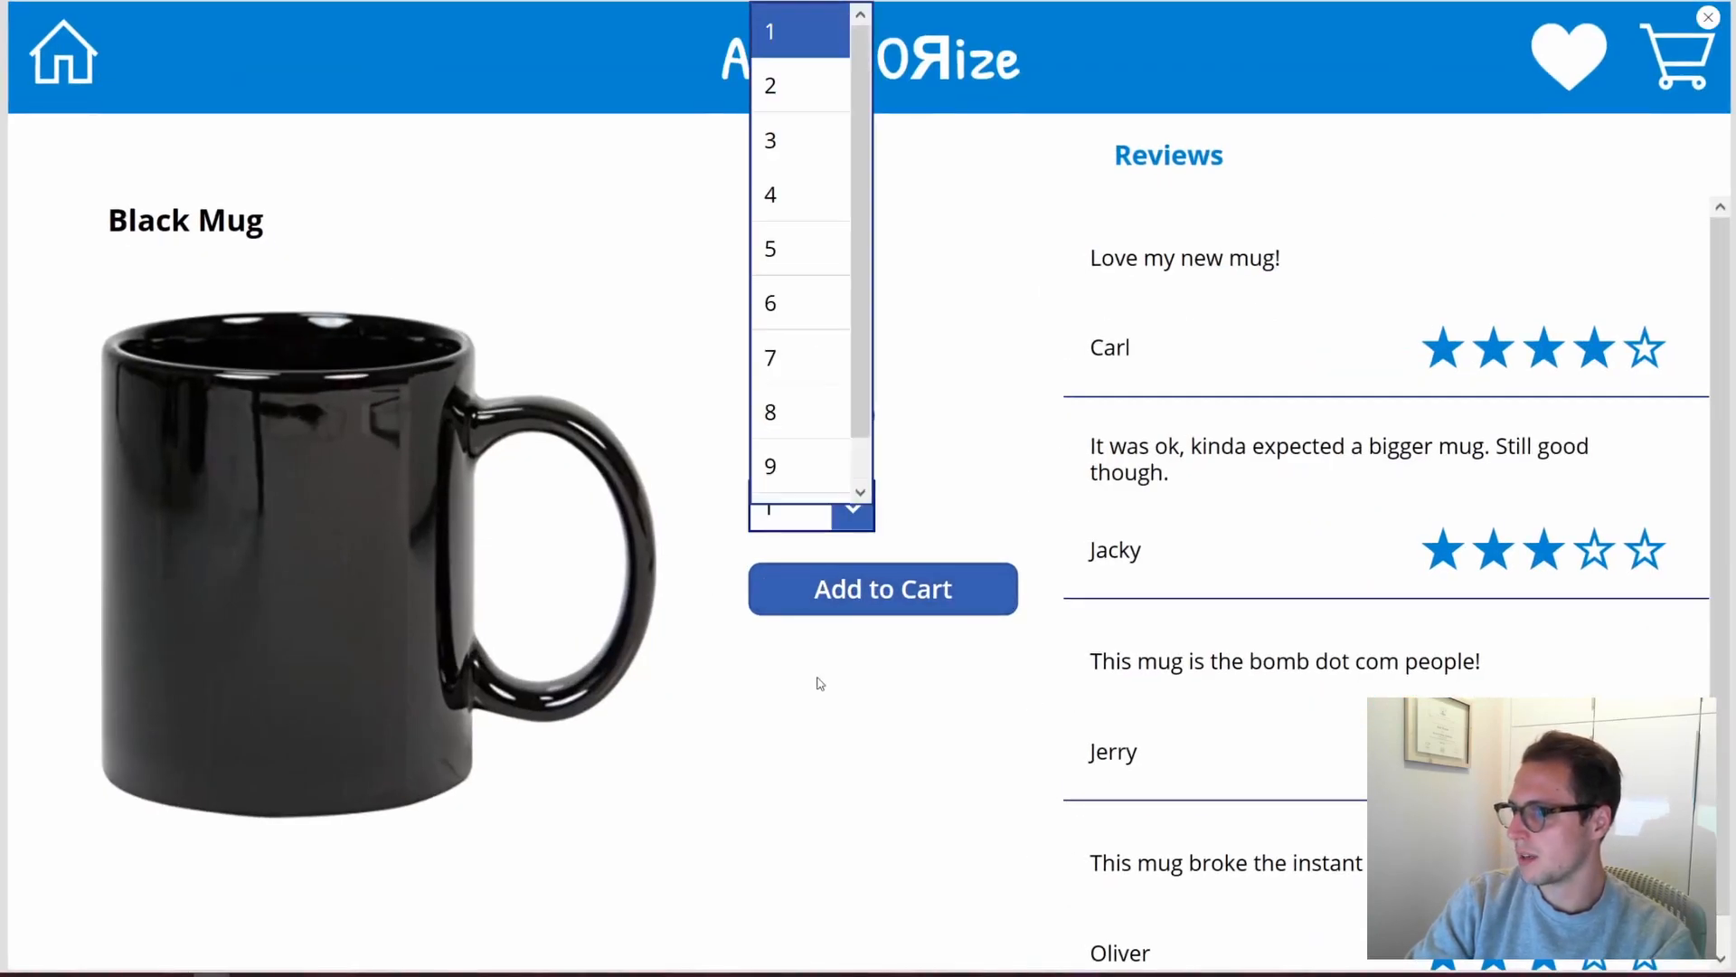
pyautogui.click(773, 249)
pyautogui.click(852, 606)
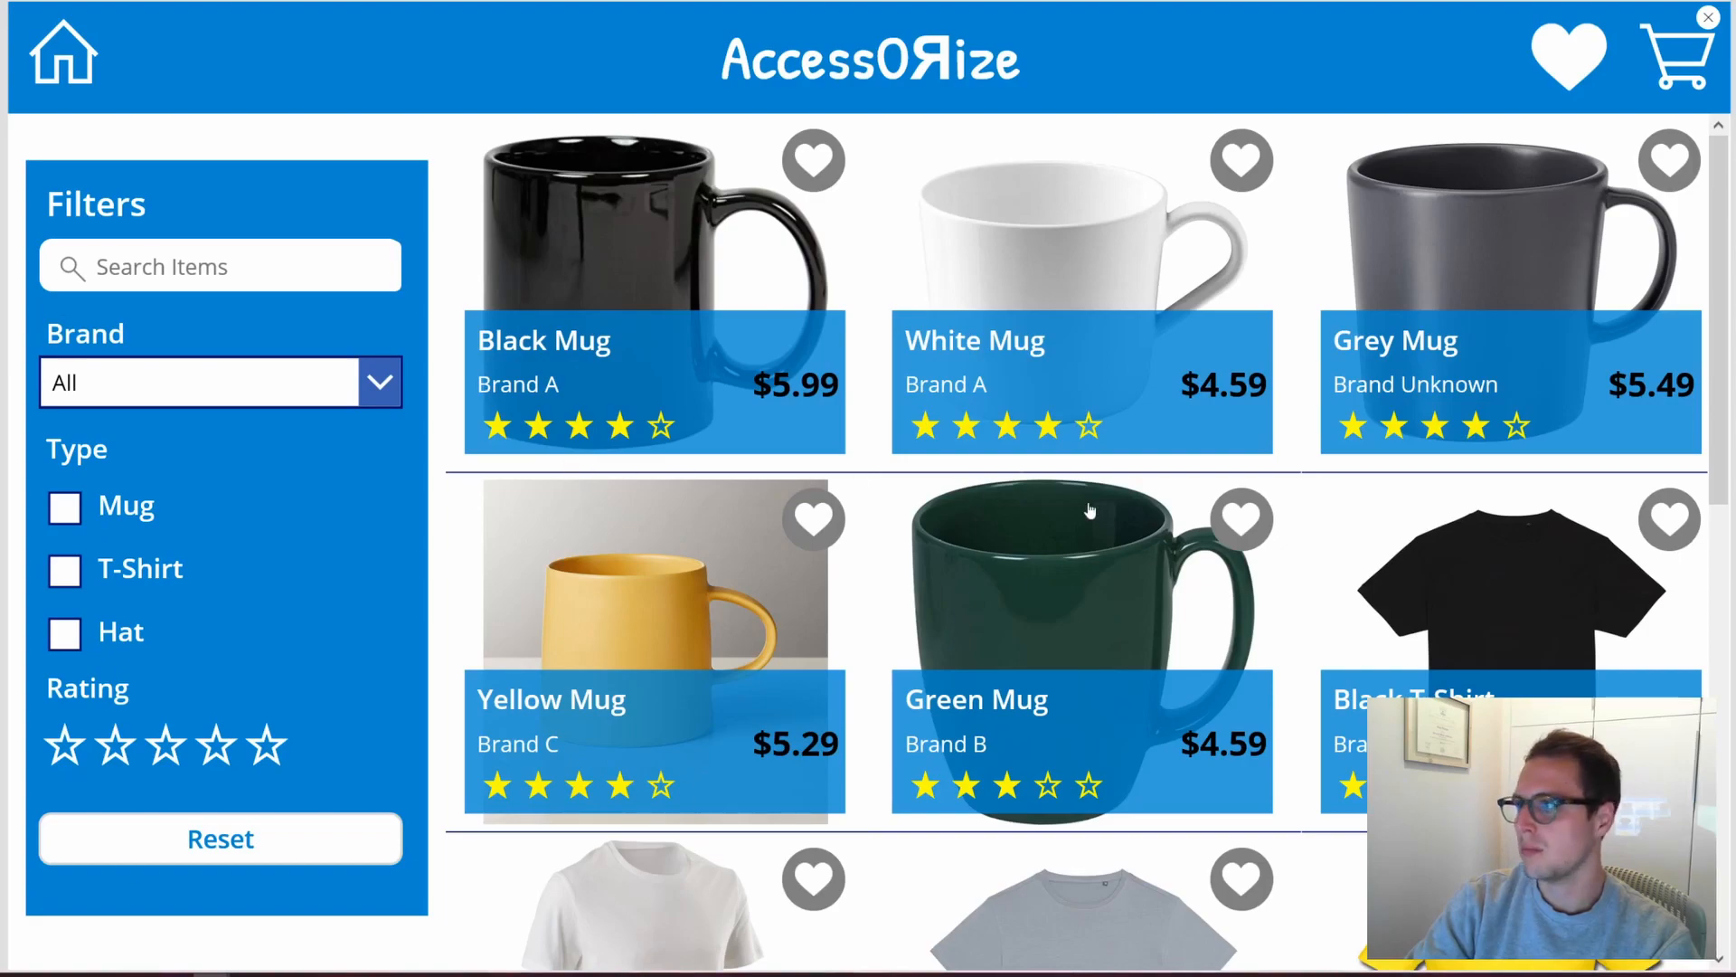
pyautogui.click(640, 315)
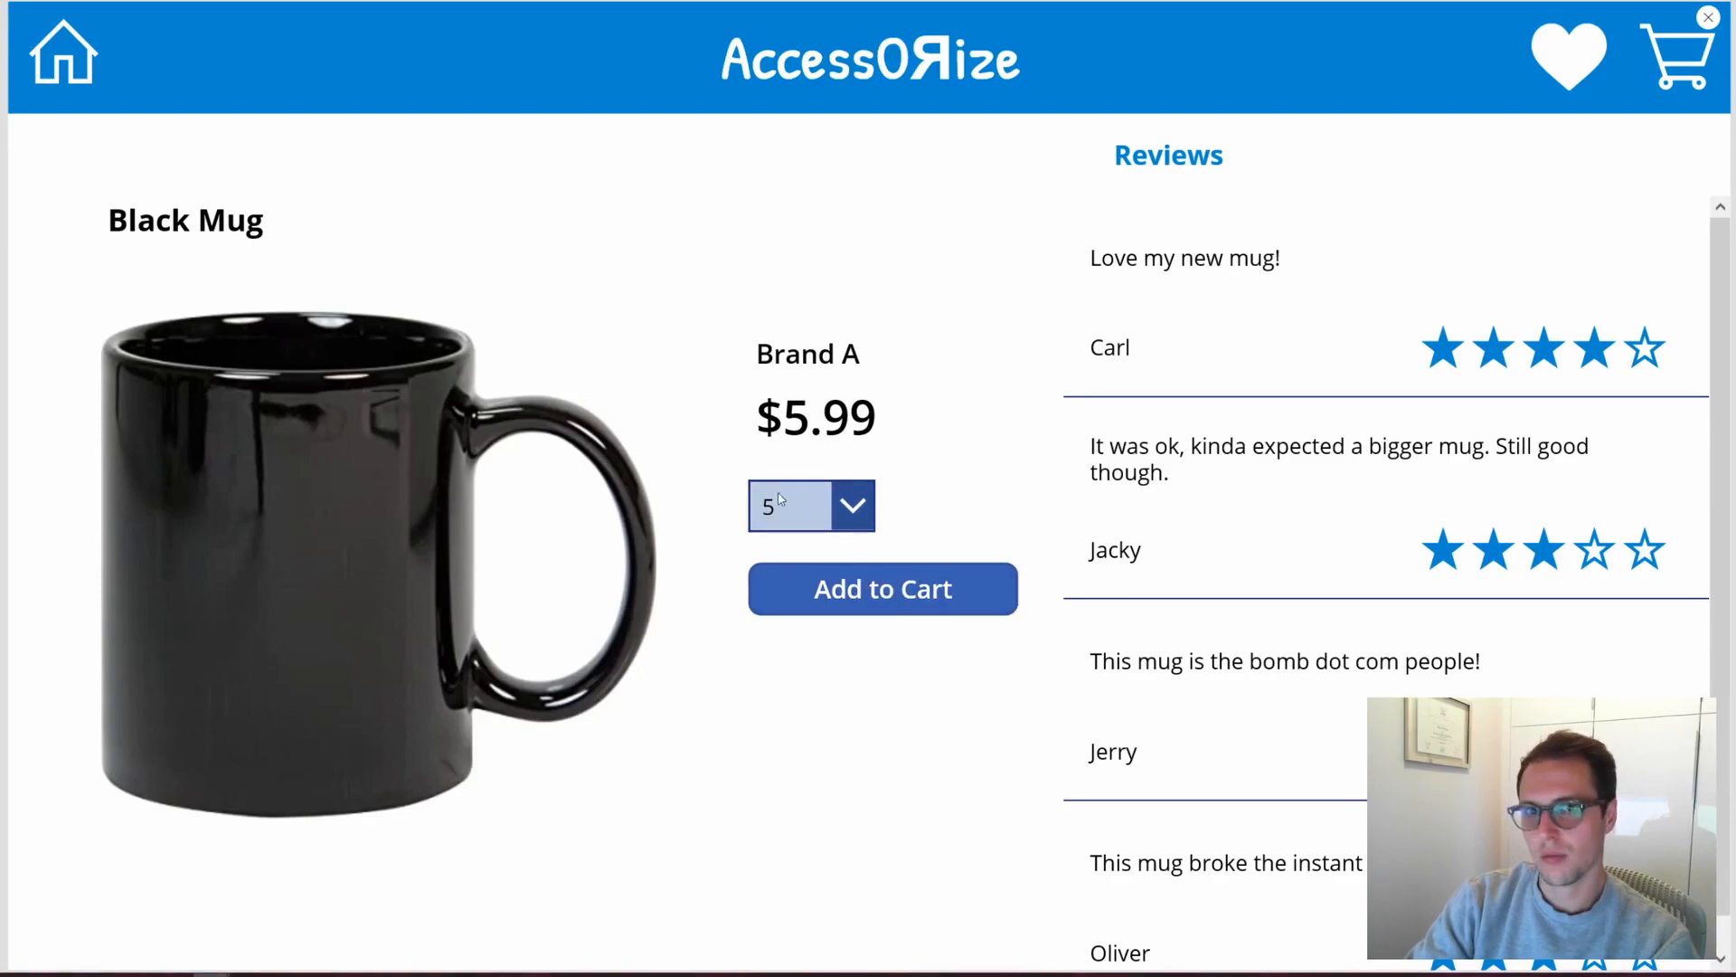
pyautogui.click(1706, 18)
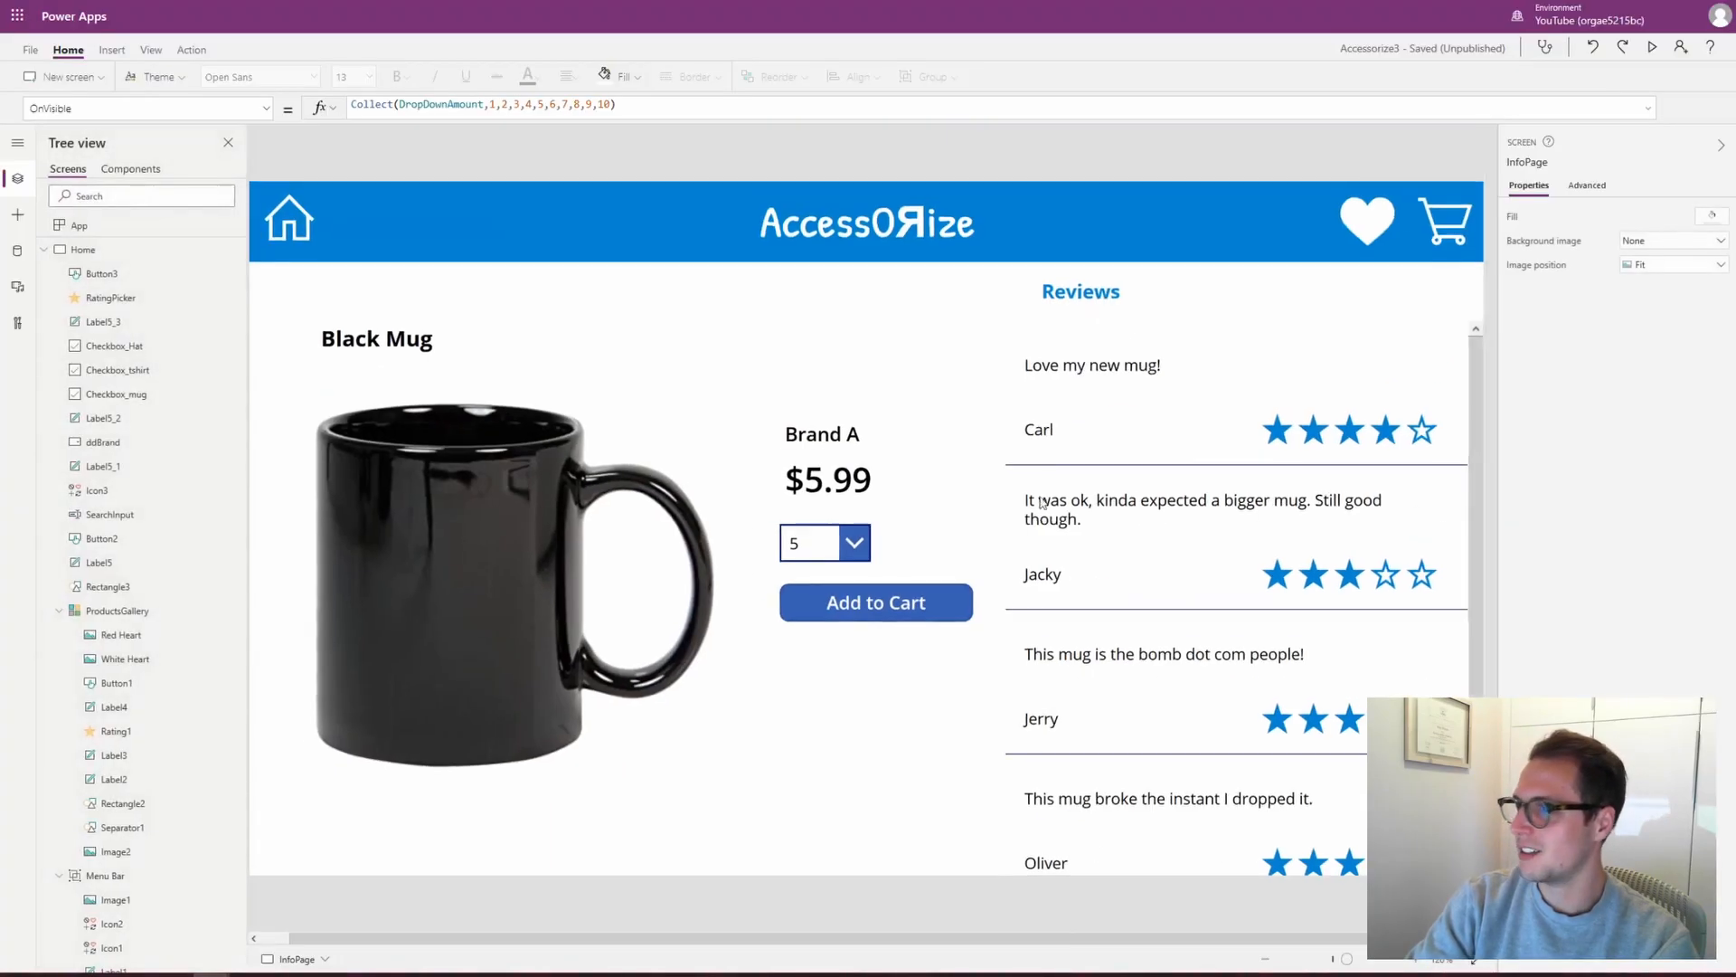
# Set the Reset property of the DDAmount dropdown to the ResetDDAmount variable
pyautogui.click(267, 116)
pyautogui.scroll(-10, 181, 344)
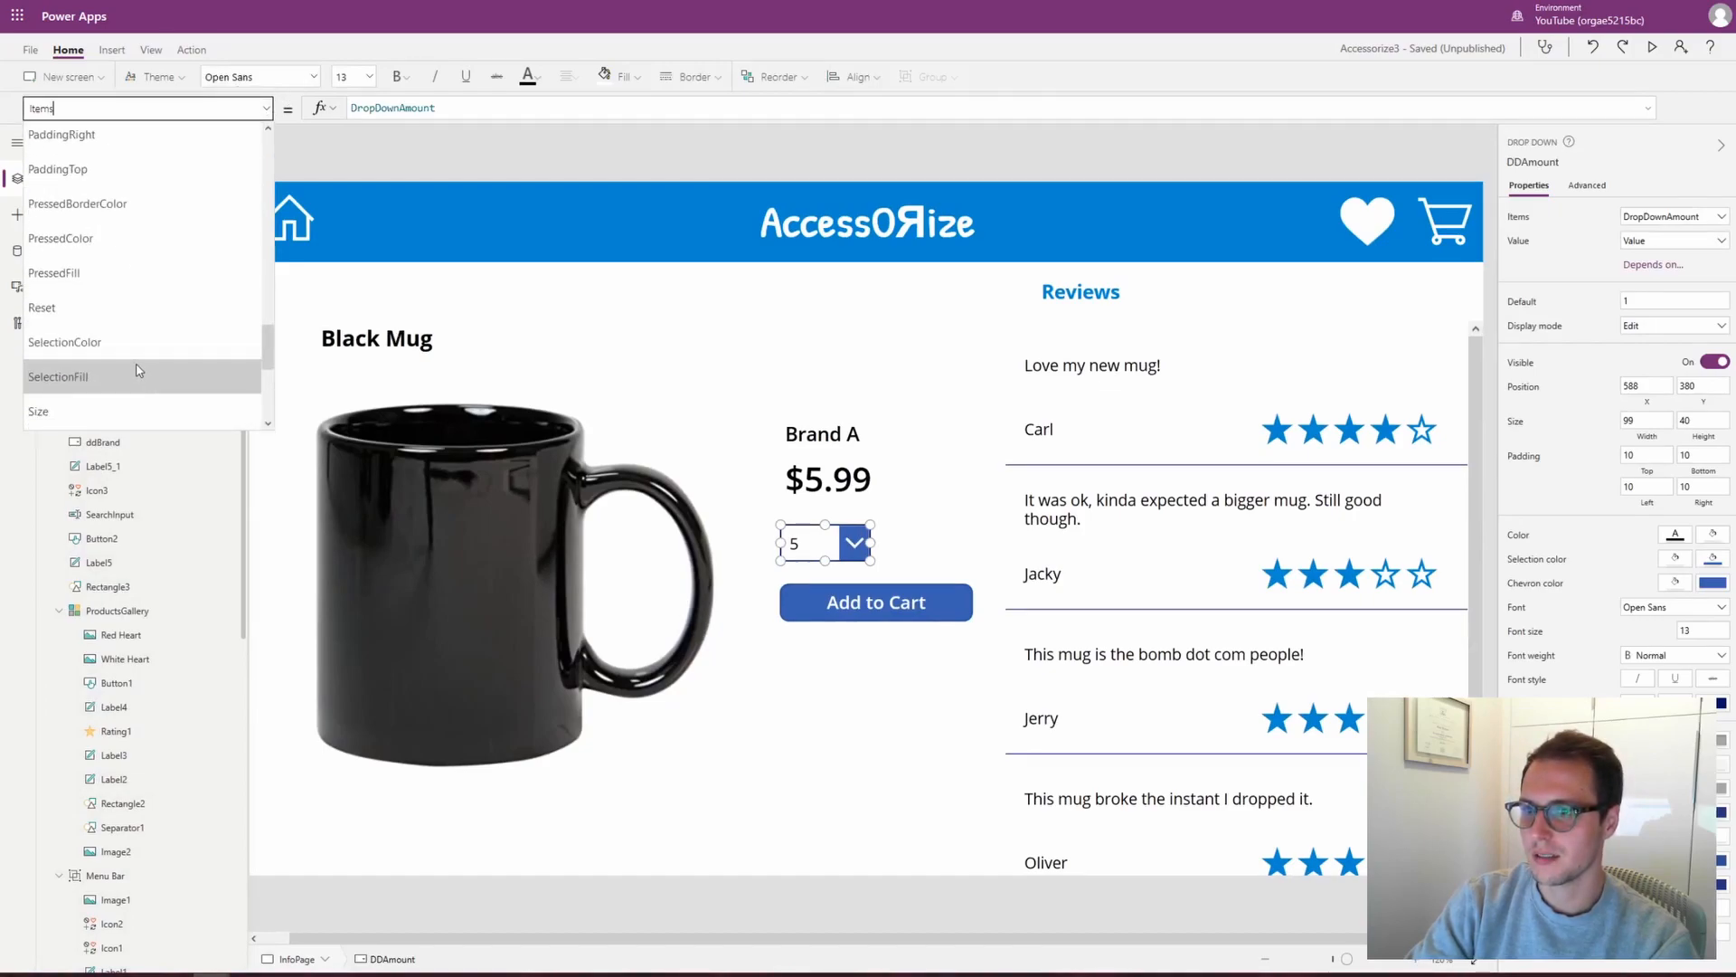
pyautogui.scroll(-3, 138, 371)
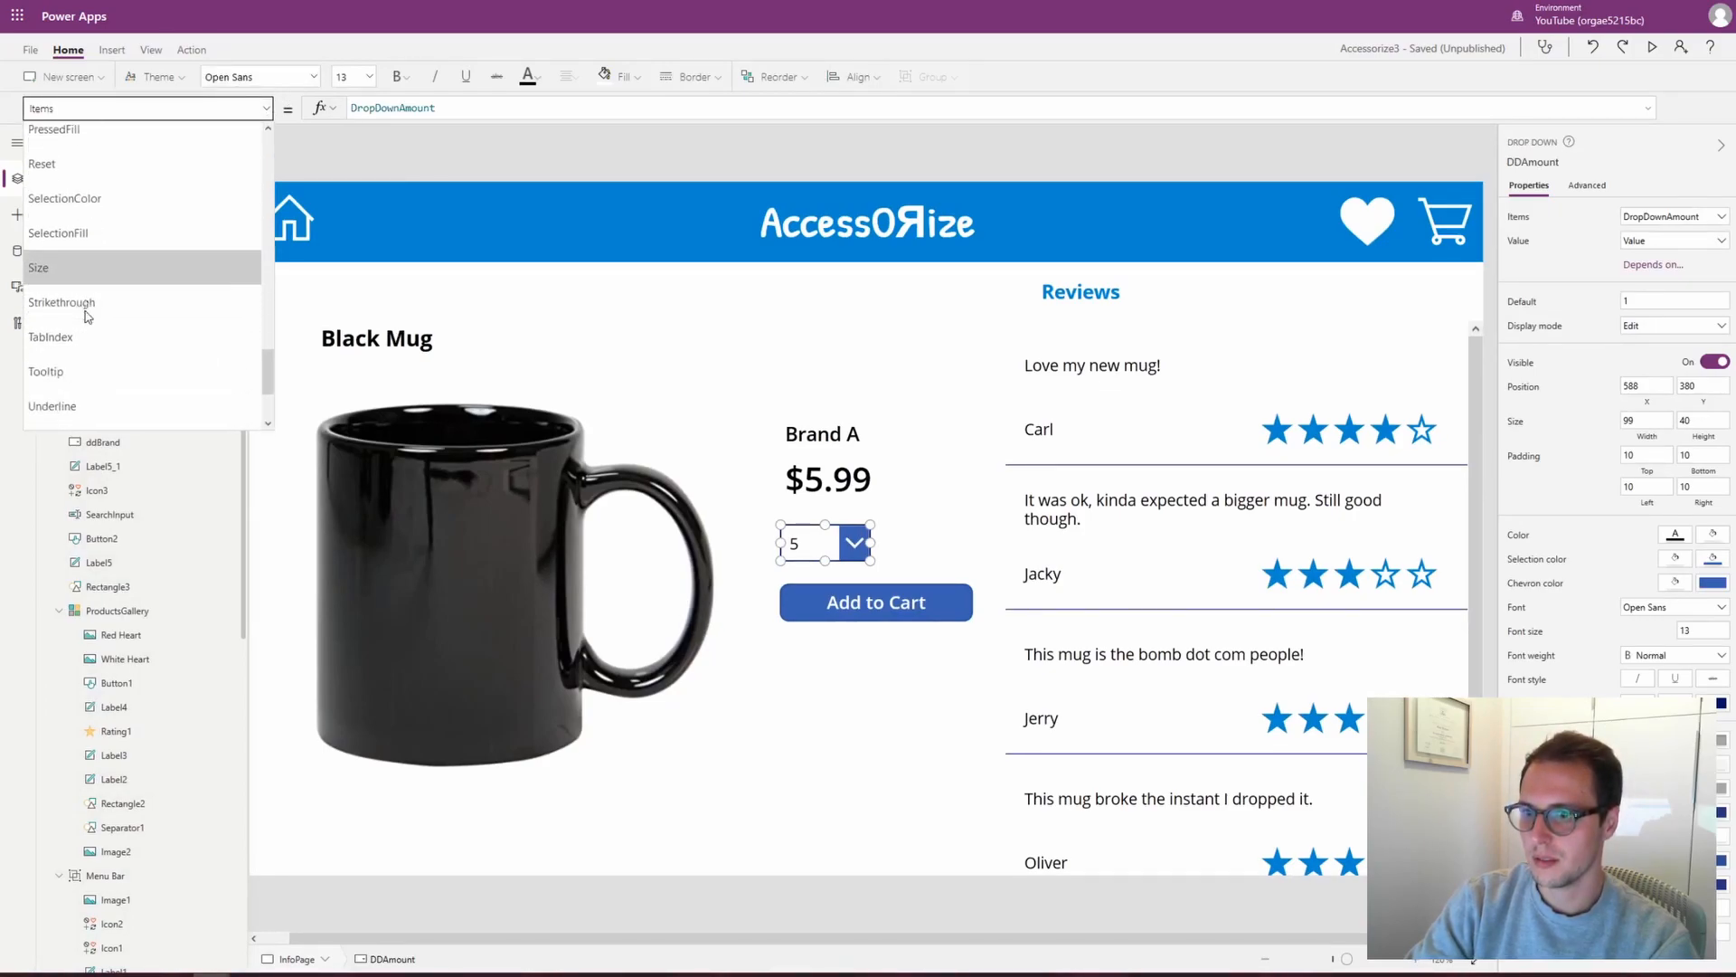
pyautogui.scroll(-2, 86, 289)
pyautogui.scroll(2, 83, 271)
pyautogui.click(84, 226)
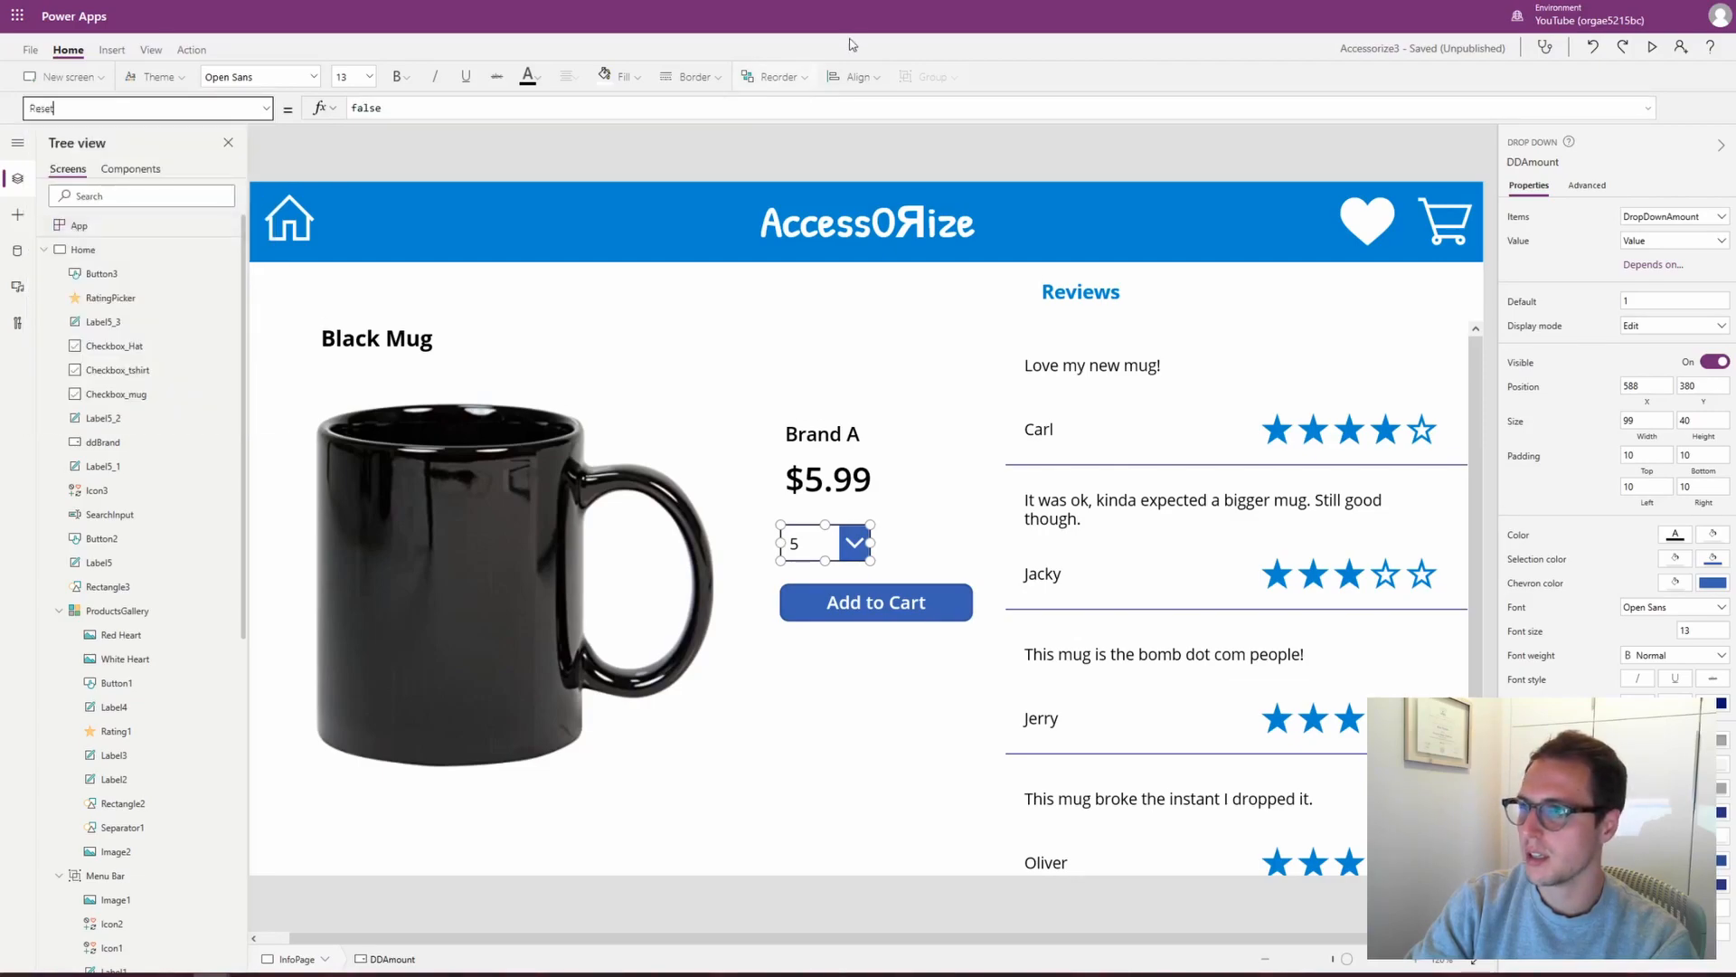
pyautogui.doubleClick(466, 113)
pyautogui.write('Re')
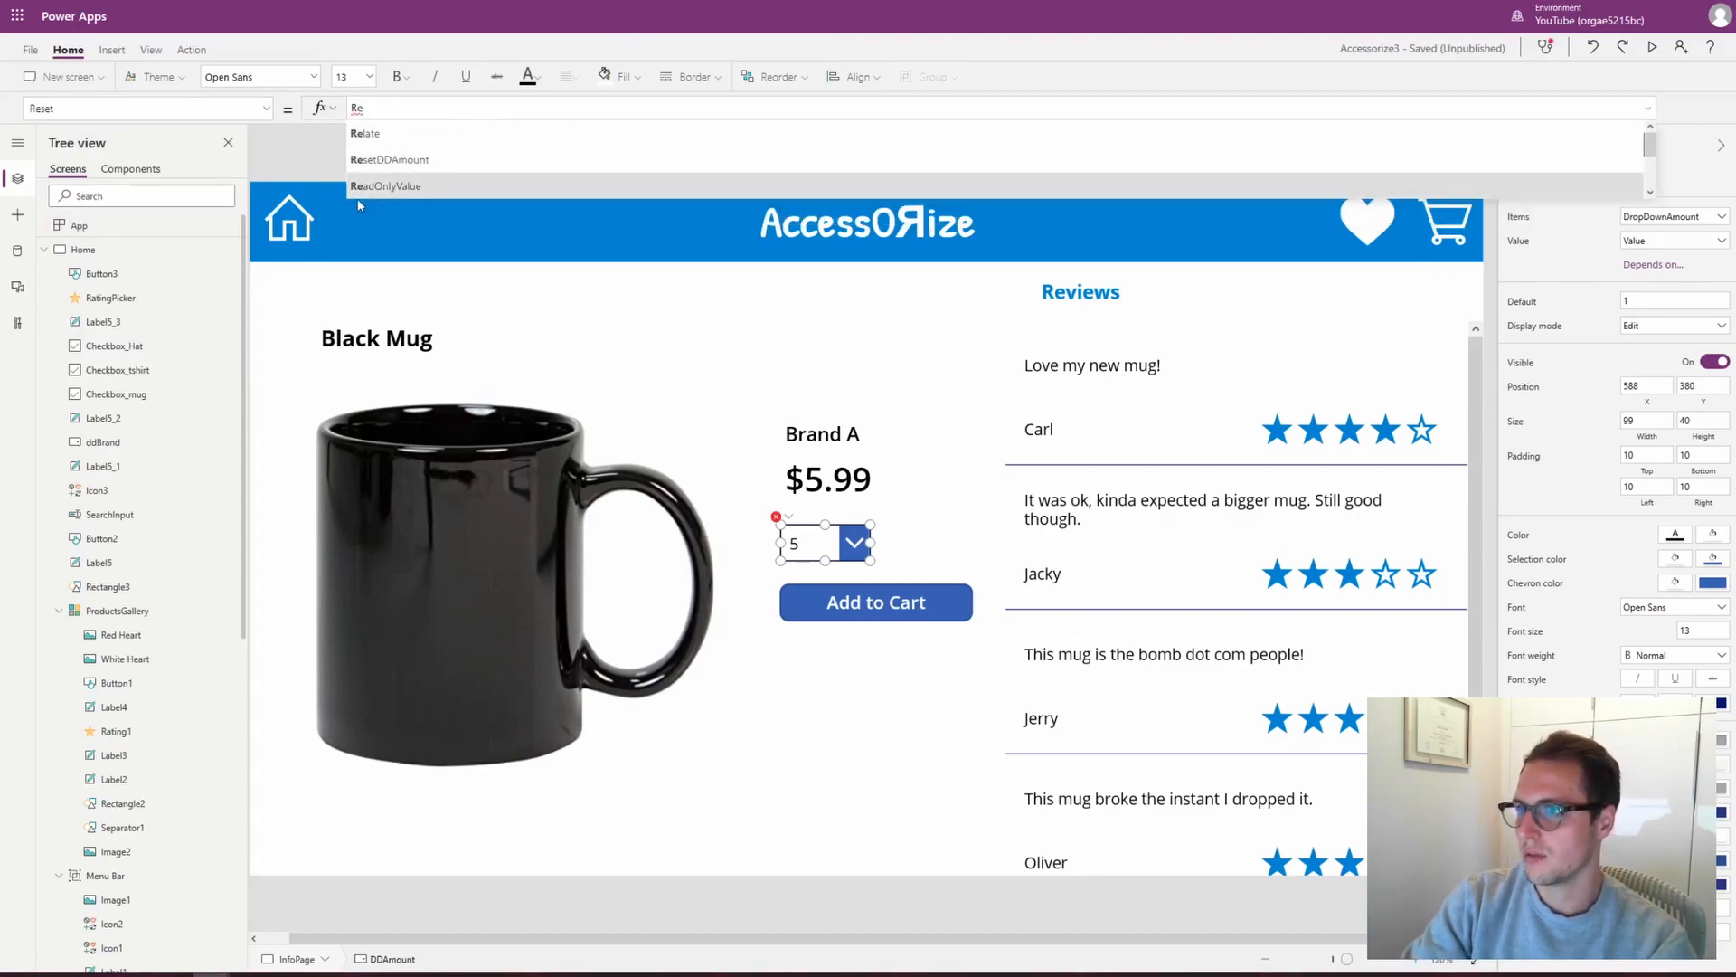
pyautogui.click(380, 158)
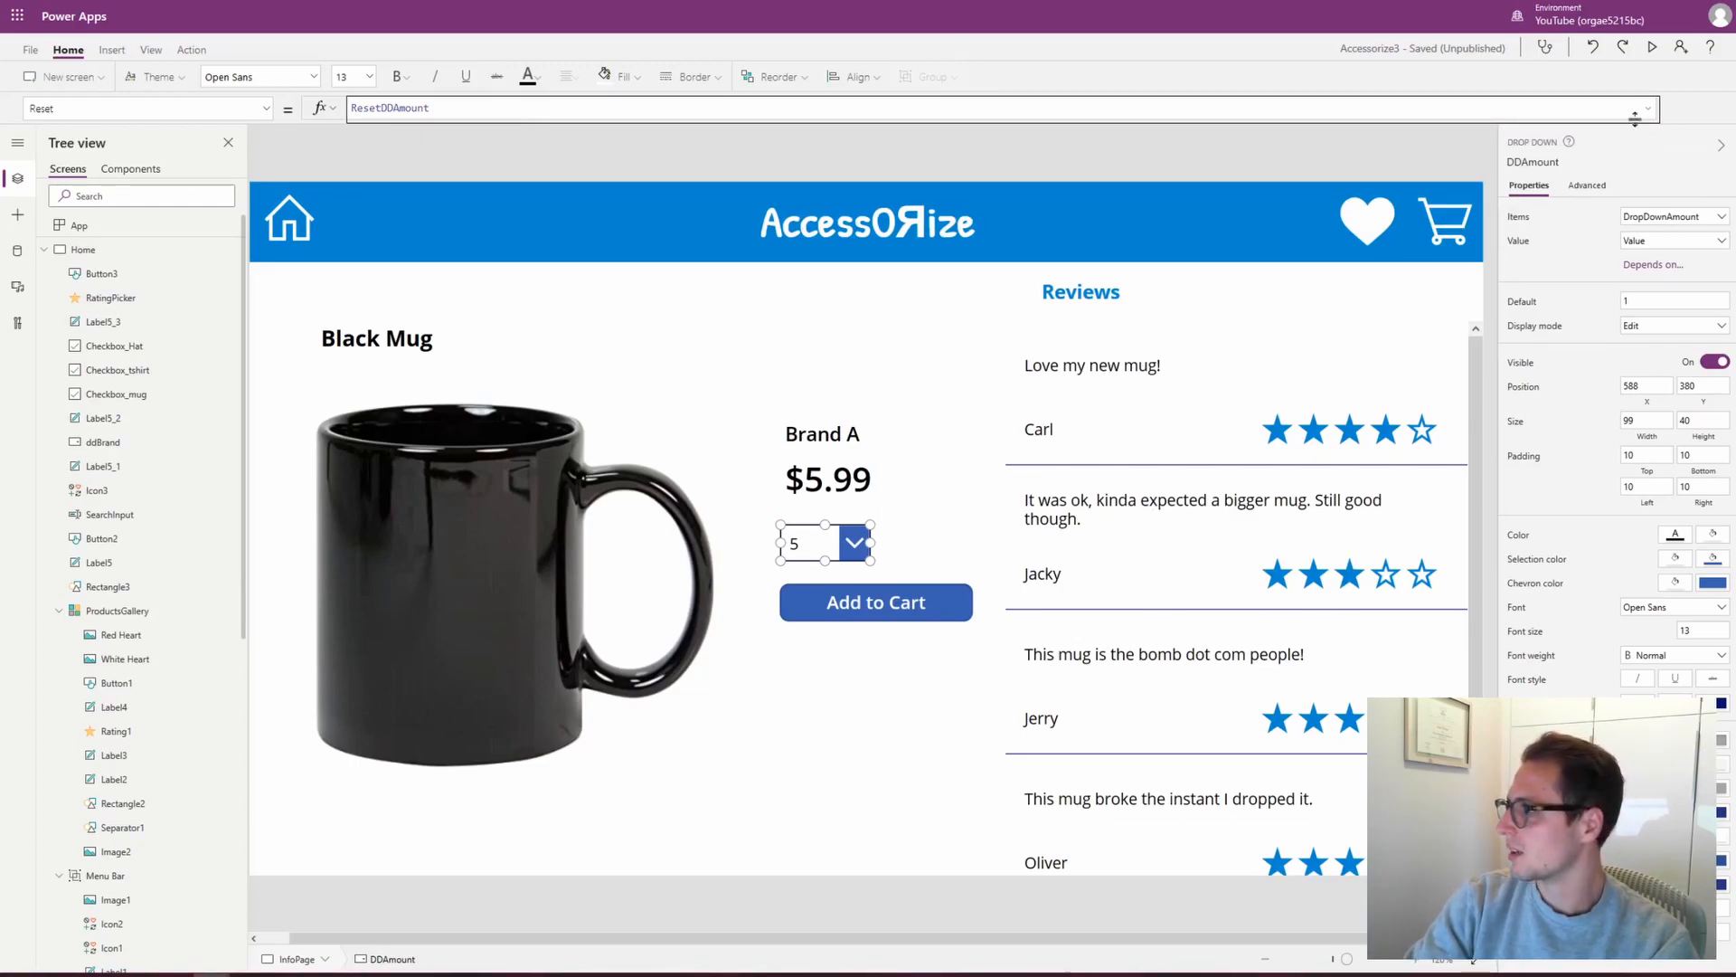
# Preview adding the mug with another quantity to the cart, then reopen Black Mug to check the dropdown reset
pyautogui.click(1652, 47)
pyautogui.click(853, 506)
pyautogui.click(814, 354)
pyautogui.click(870, 593)
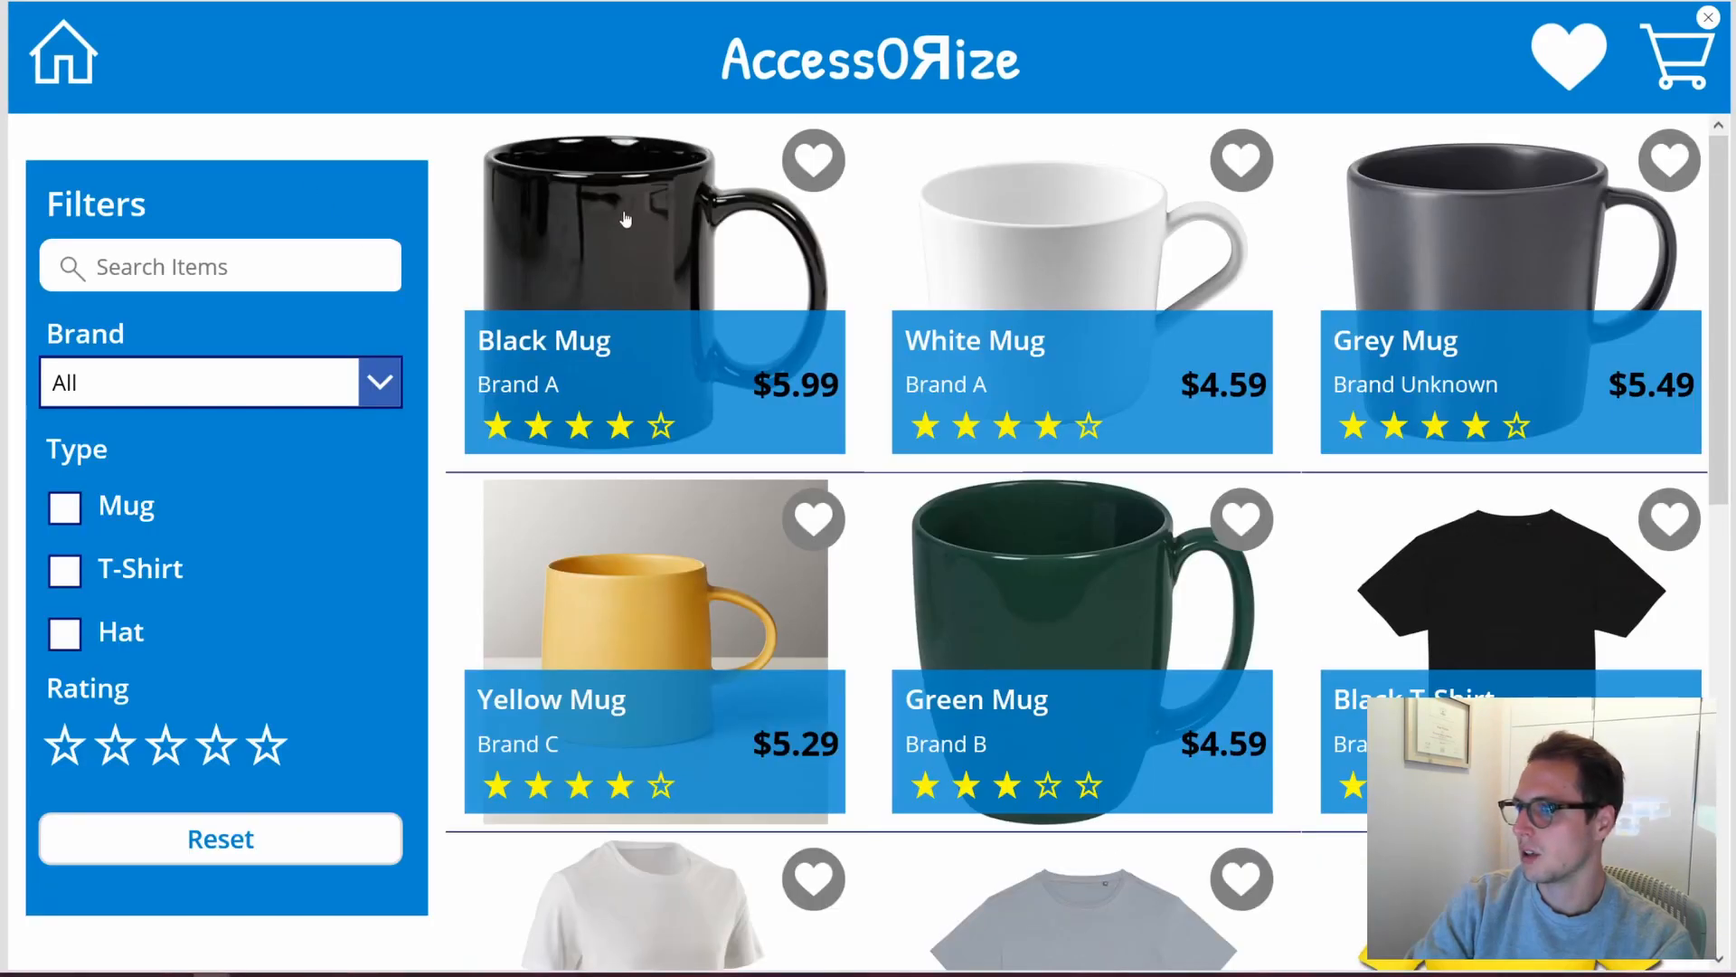
pyautogui.click(625, 218)
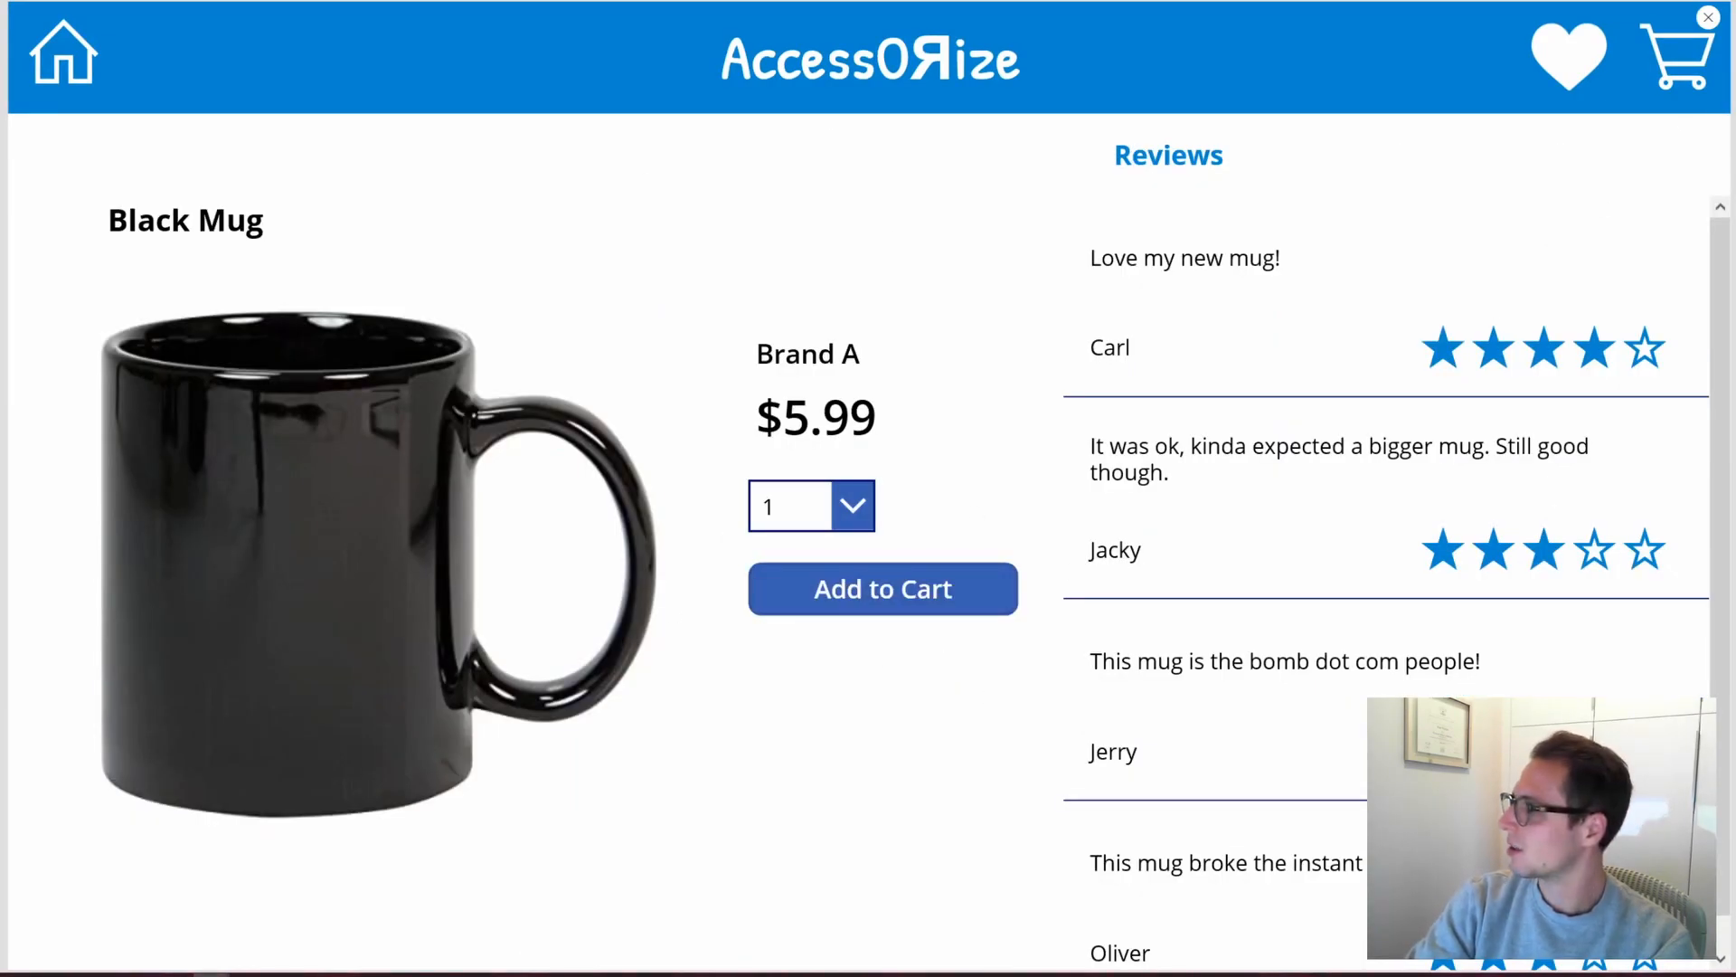
pyautogui.click(1709, 18)
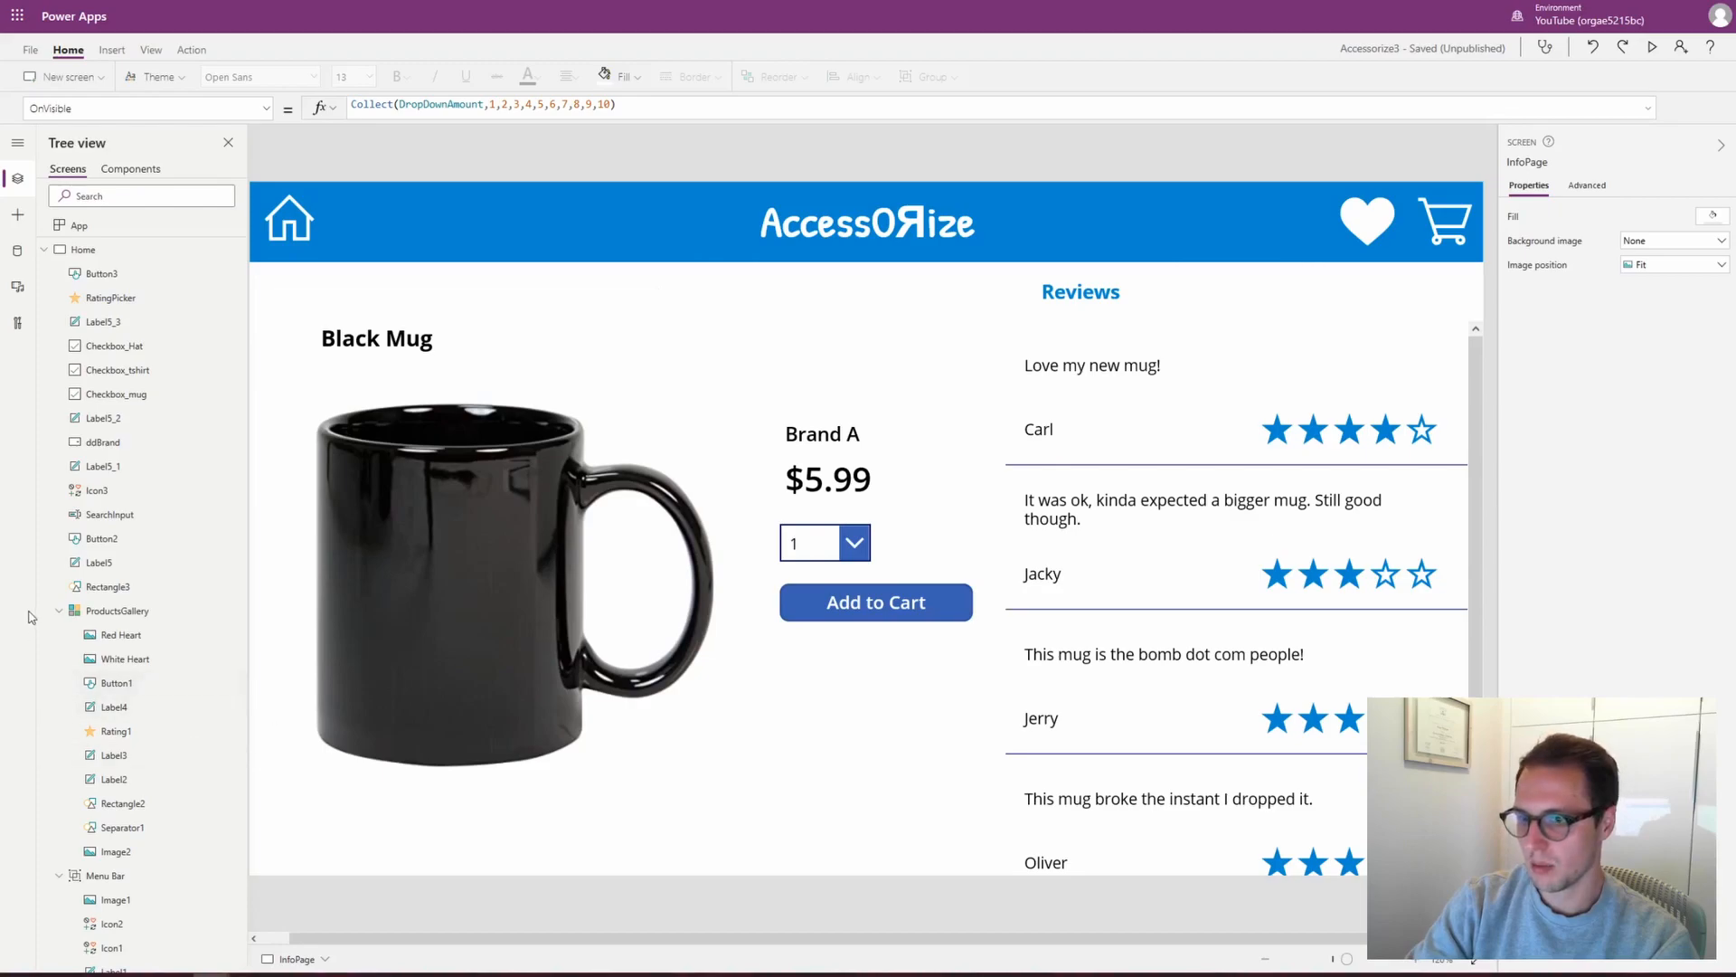
# Review the Cart, Home and InfoPage screens, then check the formula behind the Add to Cart button
pyautogui.click(44, 250)
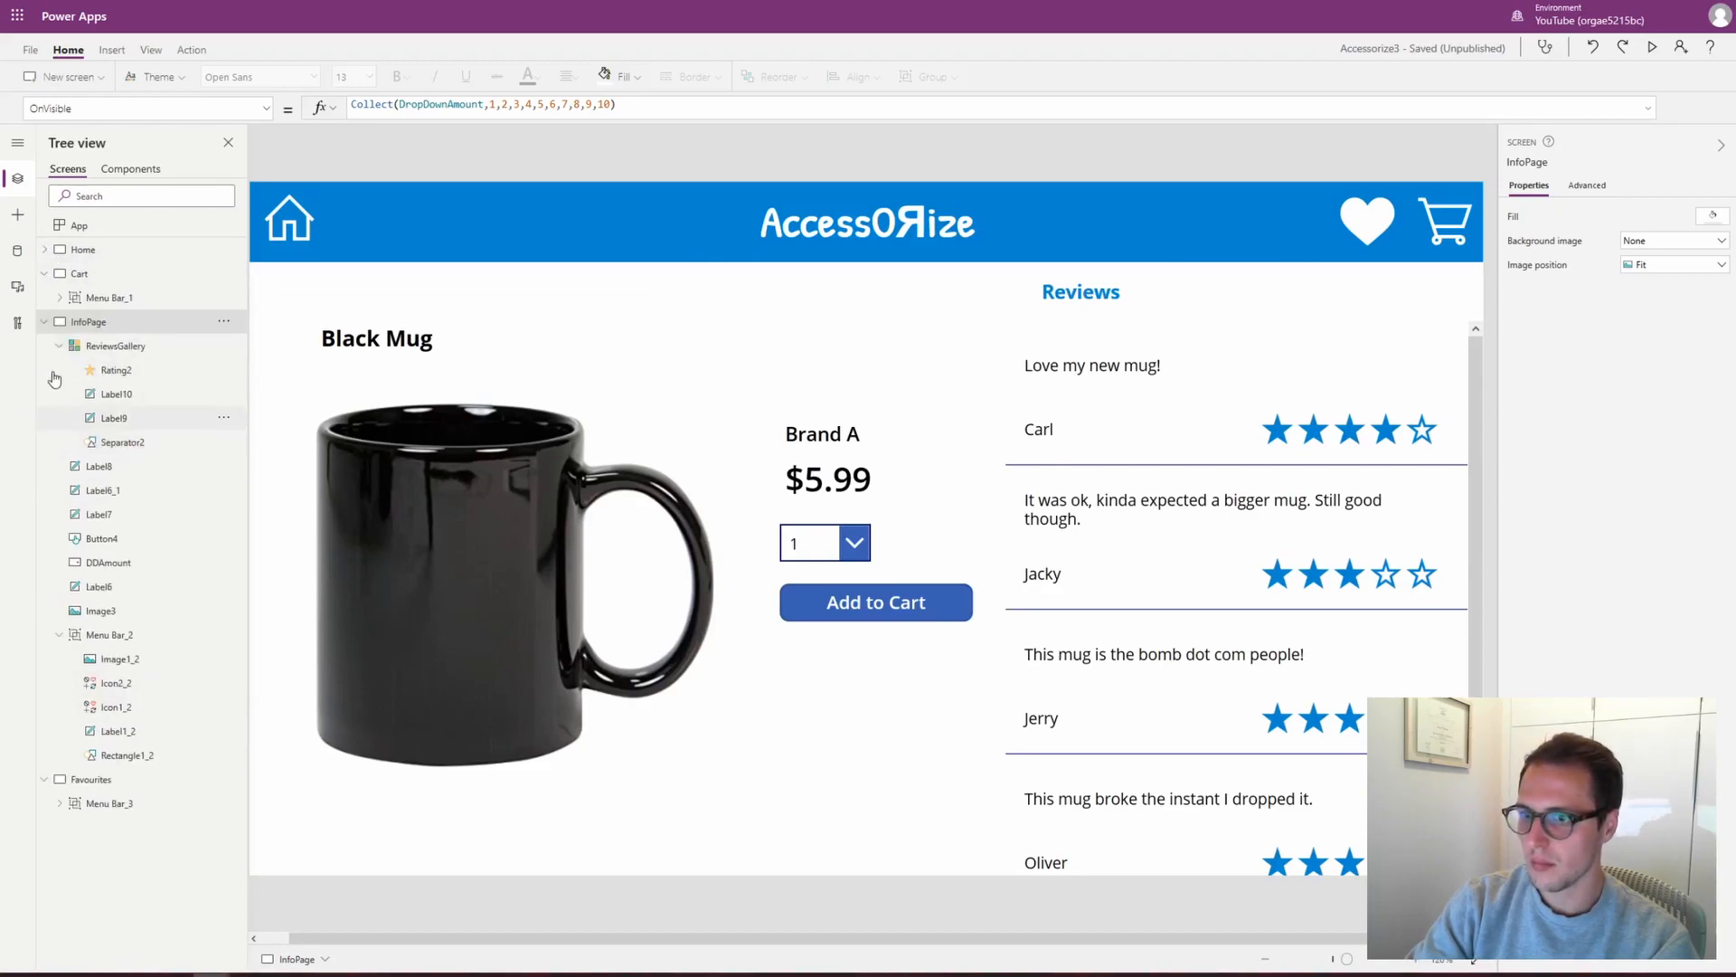
pyautogui.click(76, 277)
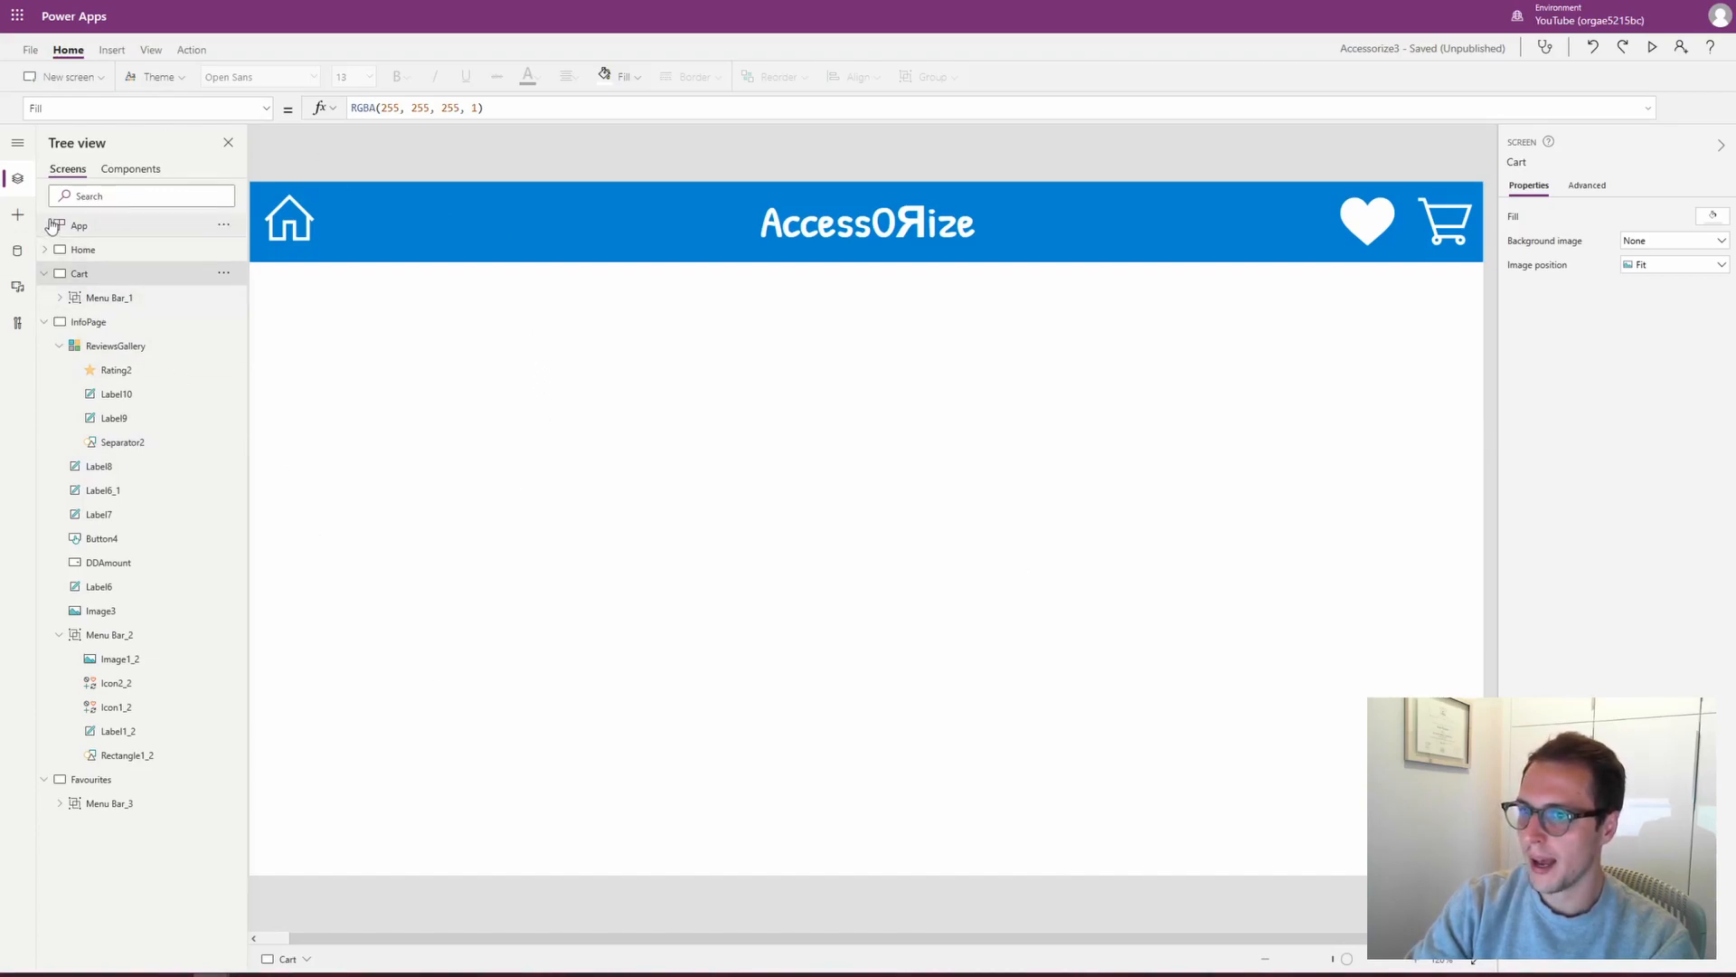
pyautogui.click(106, 250)
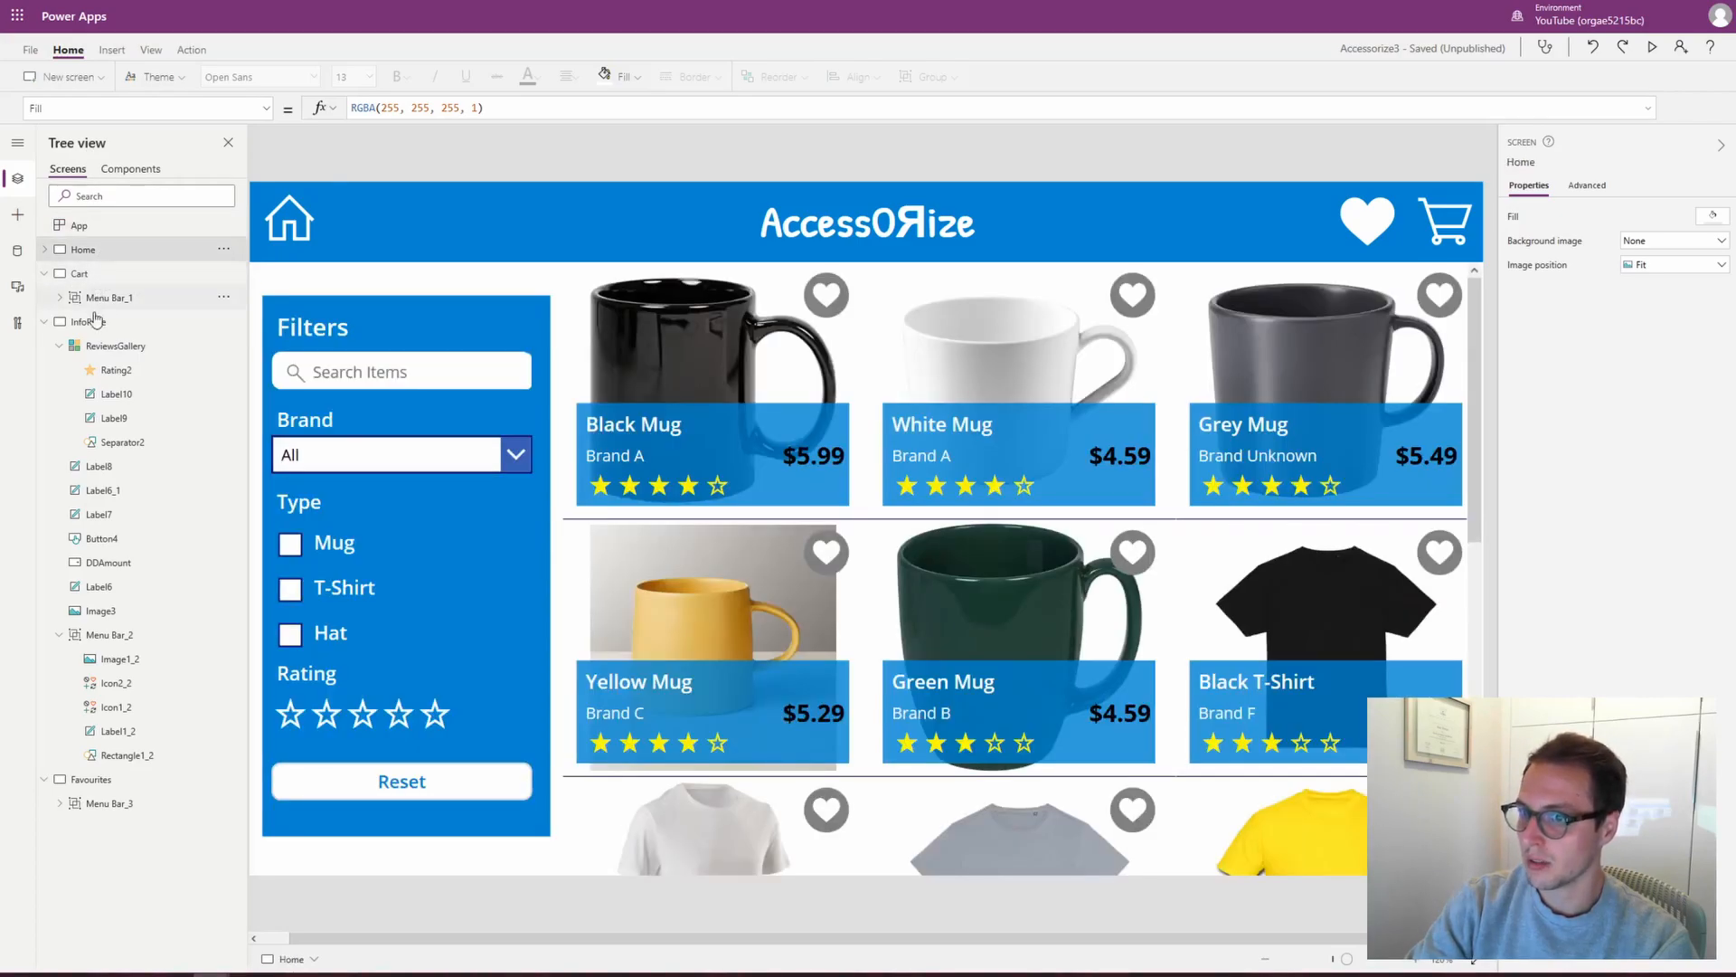
pyautogui.click(98, 322)
pyautogui.click(865, 616)
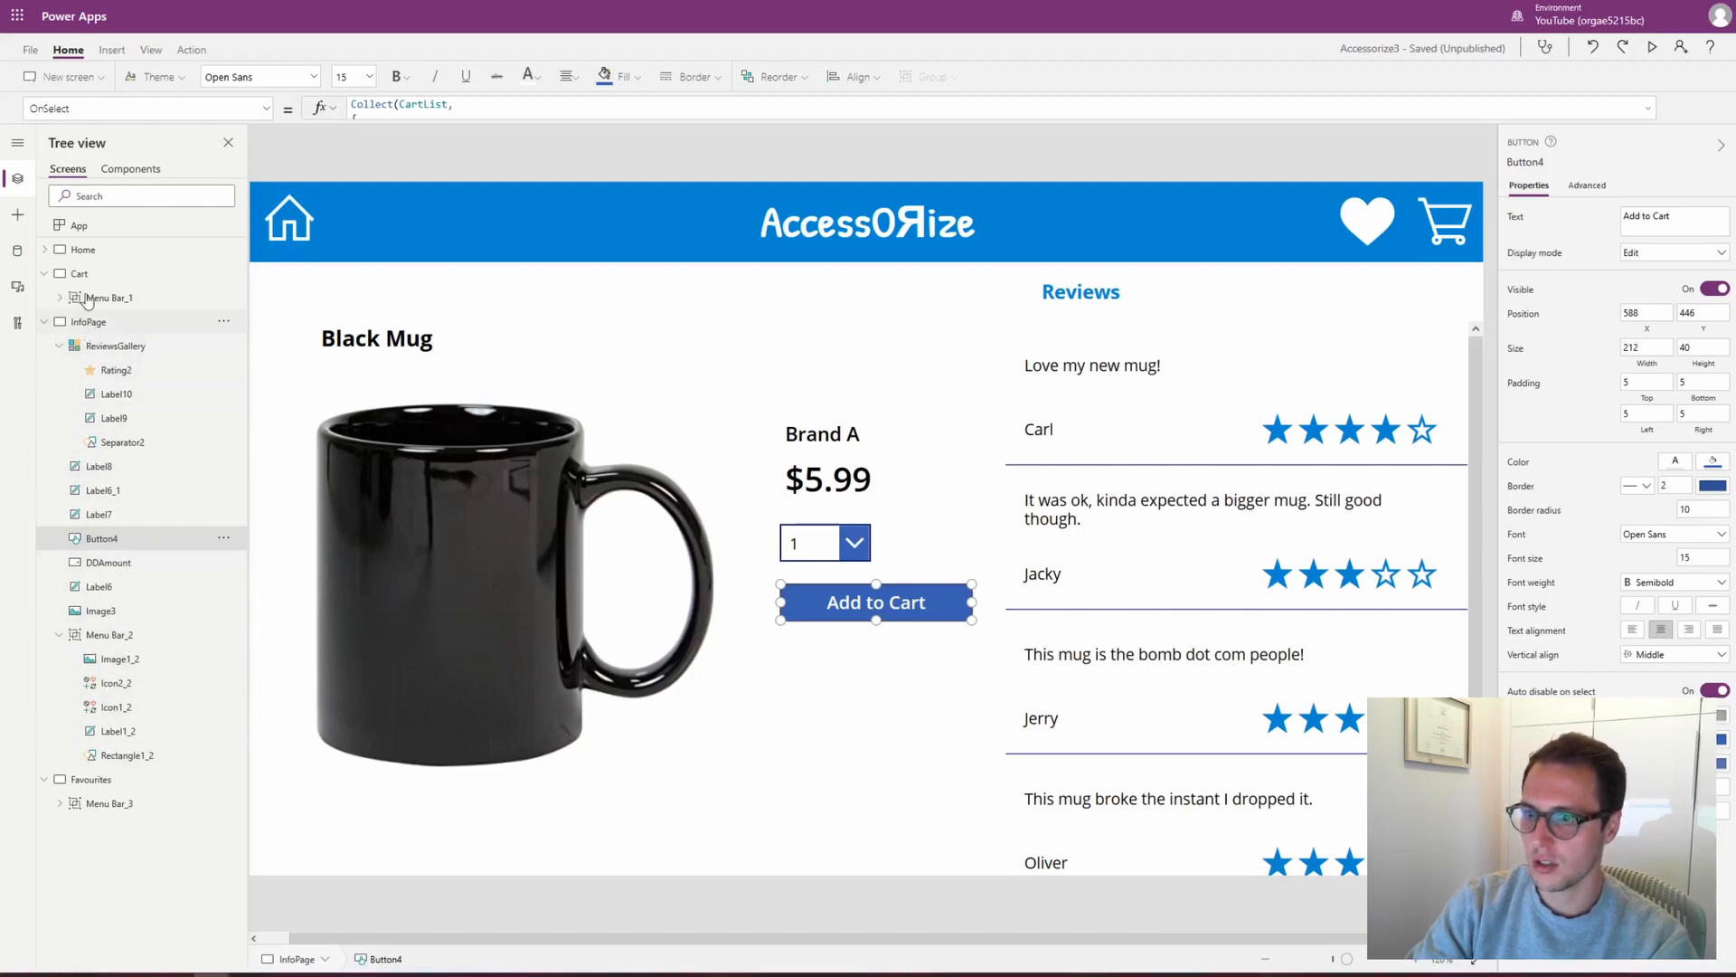
# Insert a vertical gallery on the Cart screen and size it to 756 by 679, directly below the header at the screen's left edge
pyautogui.click(83, 273)
pyautogui.click(17, 214)
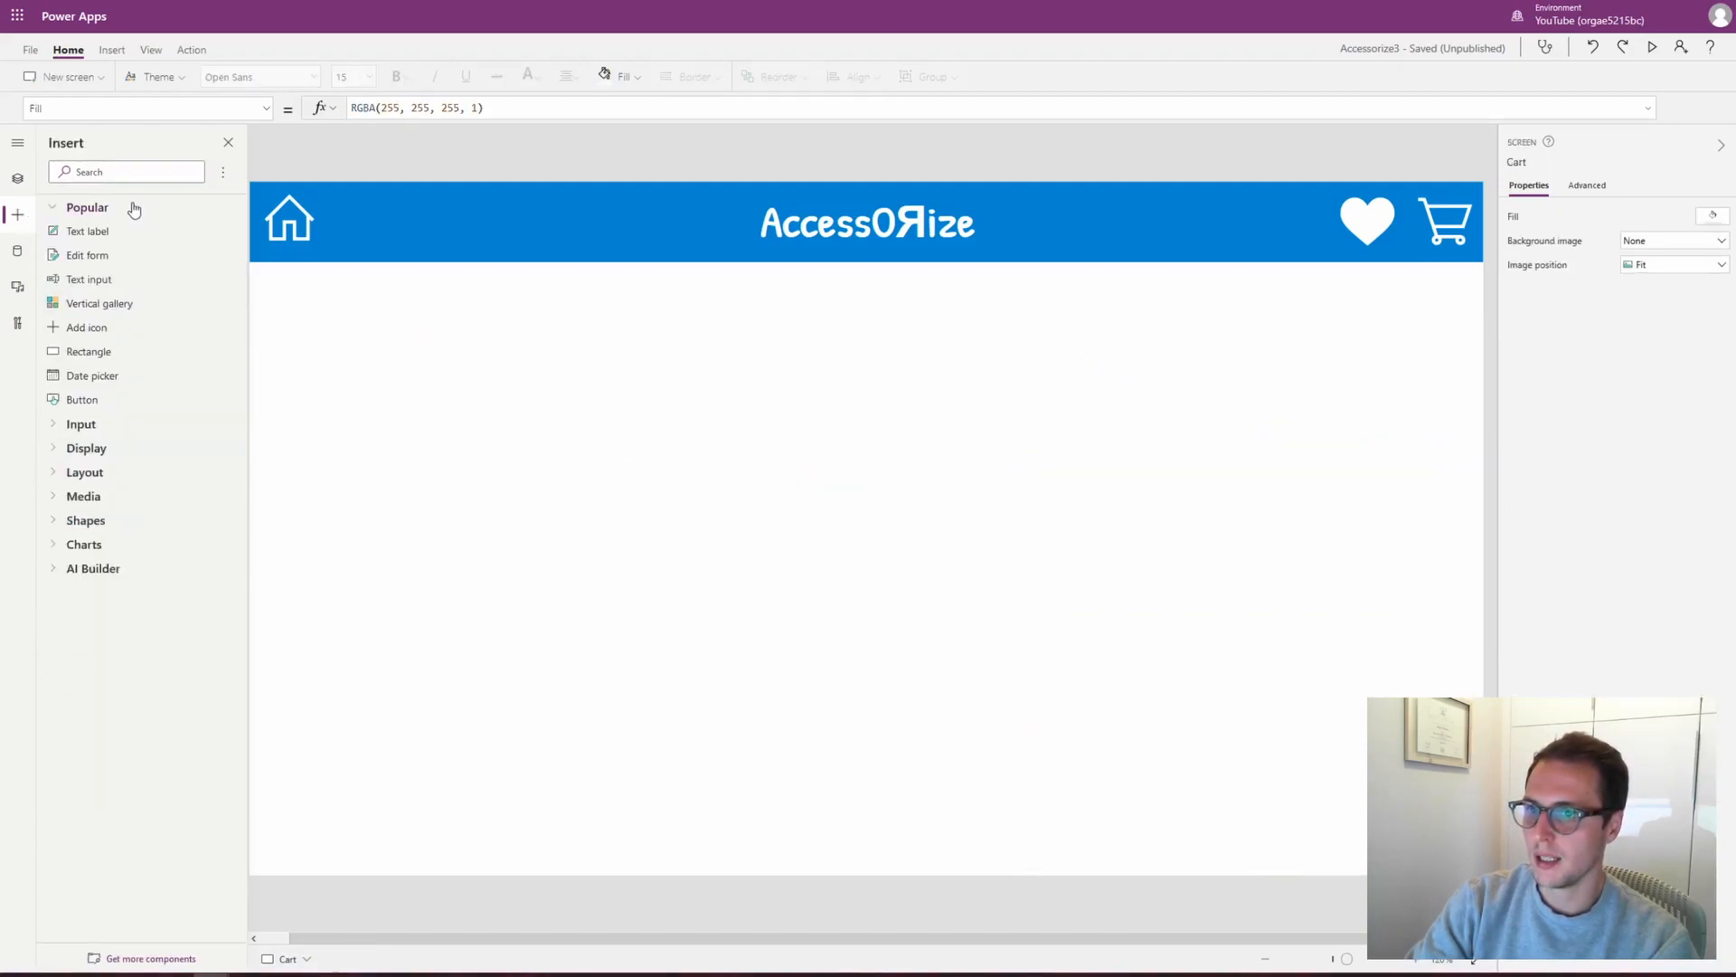
pyautogui.moveTo(100, 303); pyautogui.dragTo(842, 797)
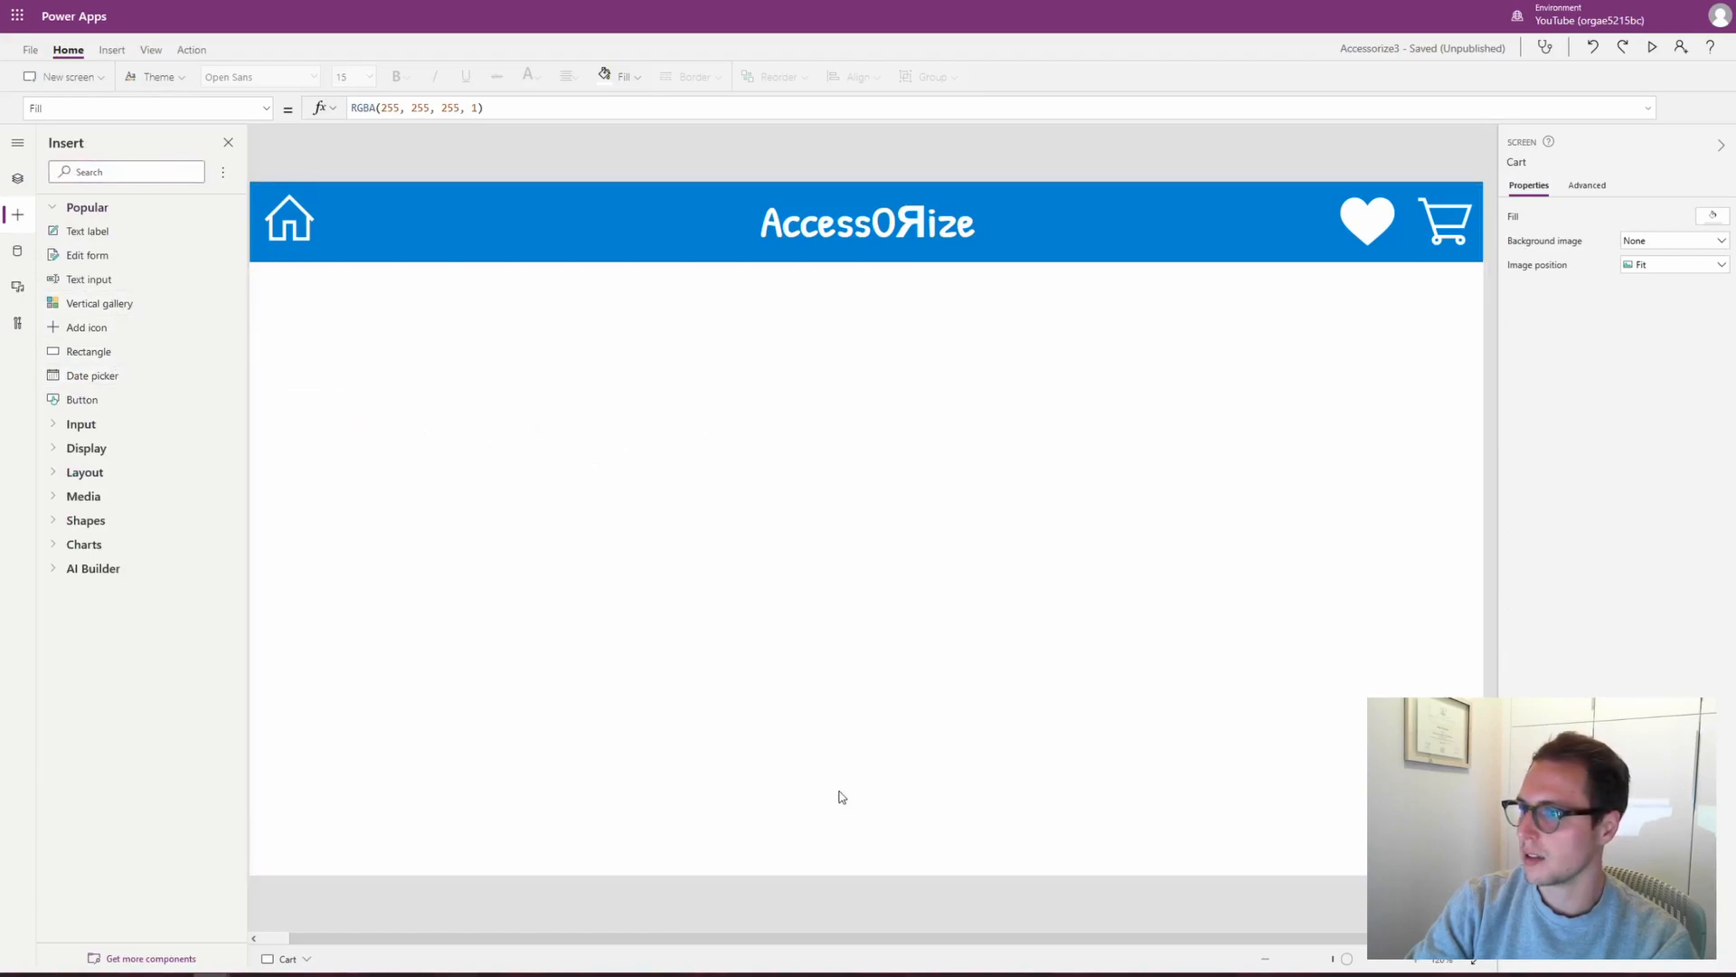
pyautogui.moveTo(784, 353); pyautogui.dragTo(399, 273)
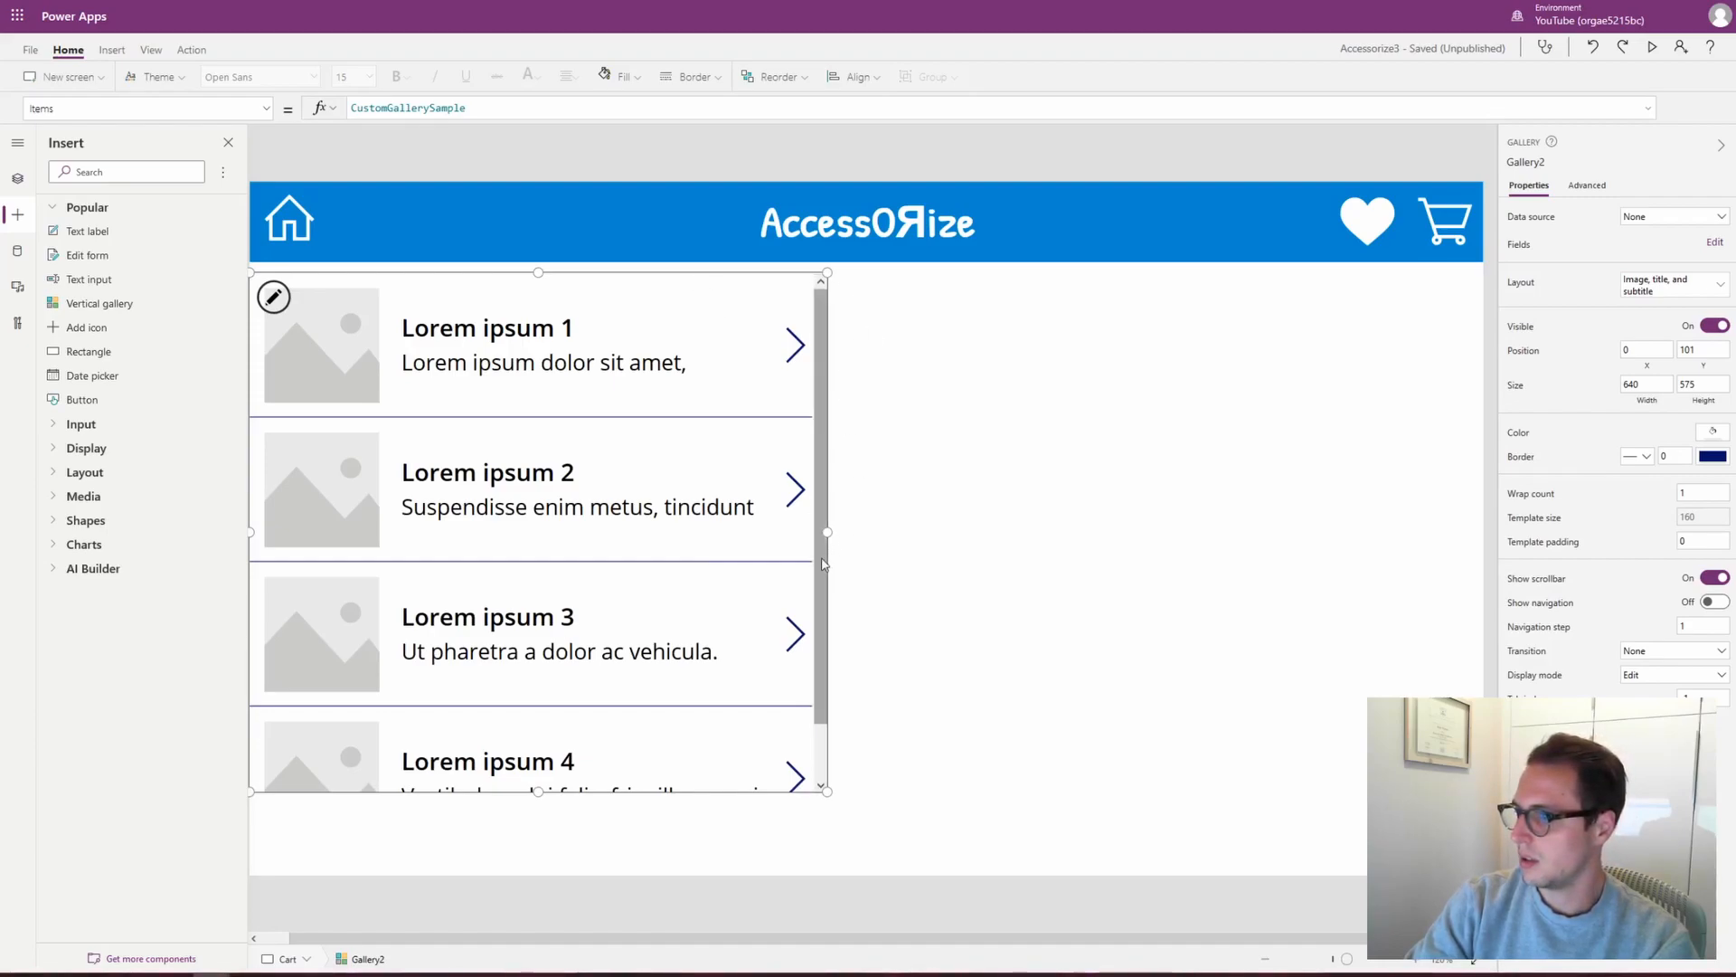
pyautogui.moveTo(827, 532); pyautogui.dragTo(932, 532)
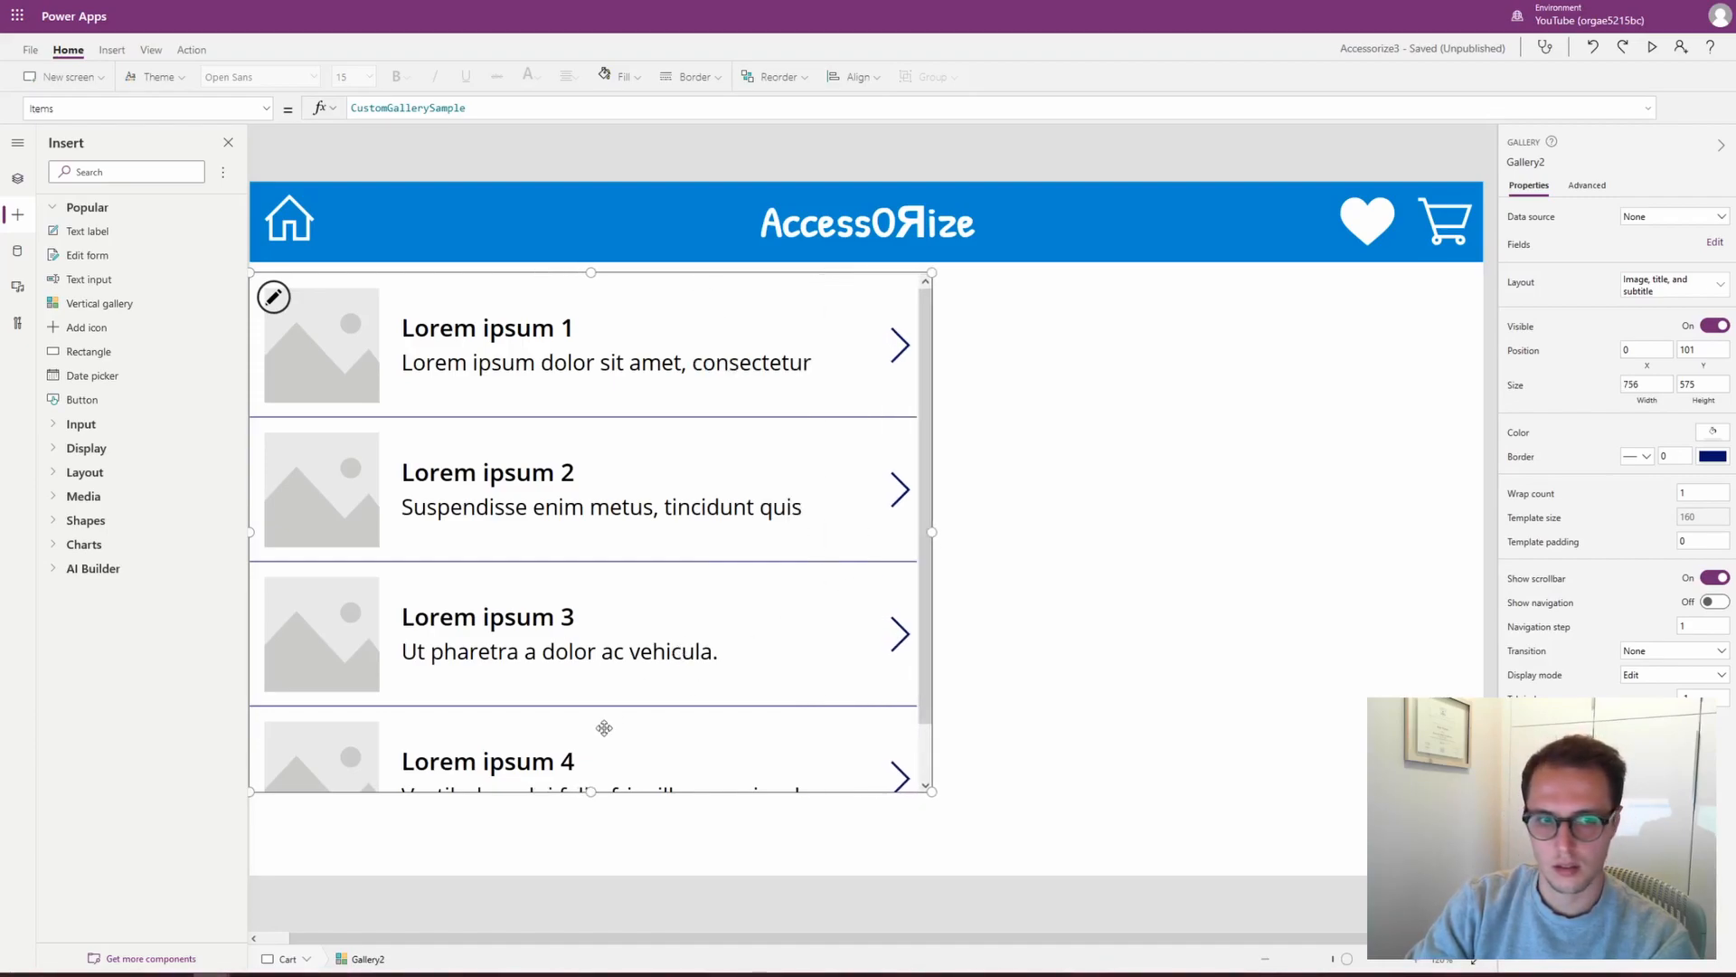
pyautogui.moveTo(592, 269); pyautogui.dragTo(593, 259)
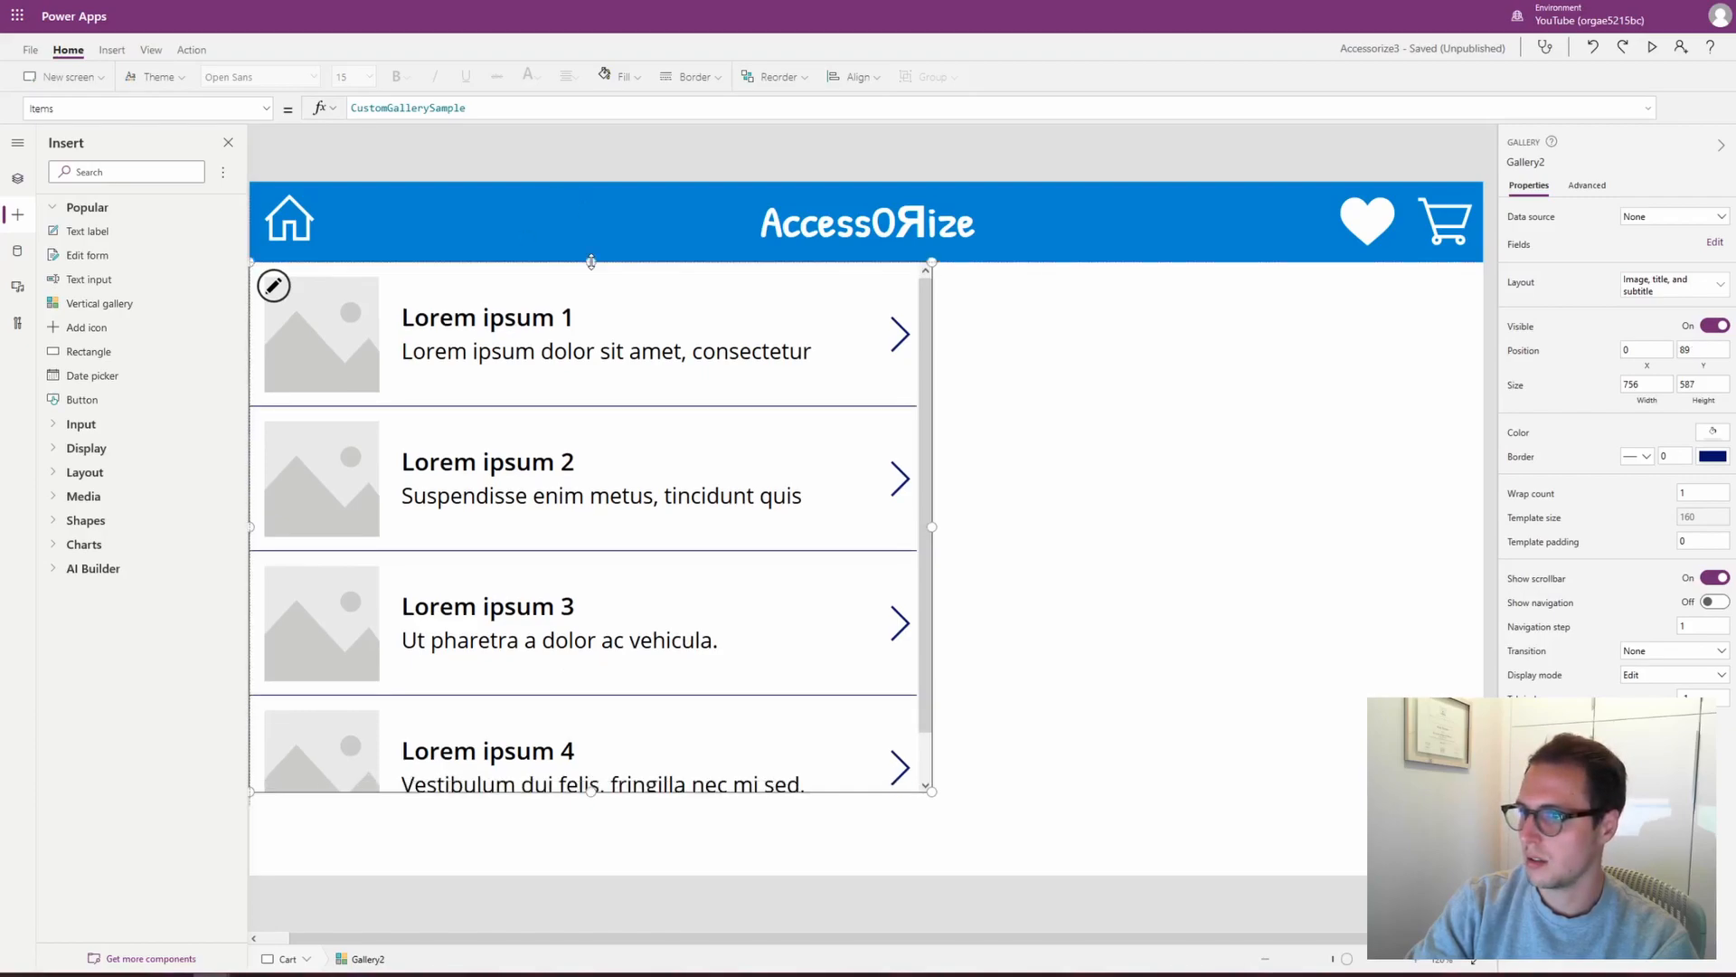
pyautogui.moveTo(591, 793); pyautogui.dragTo(605, 900)
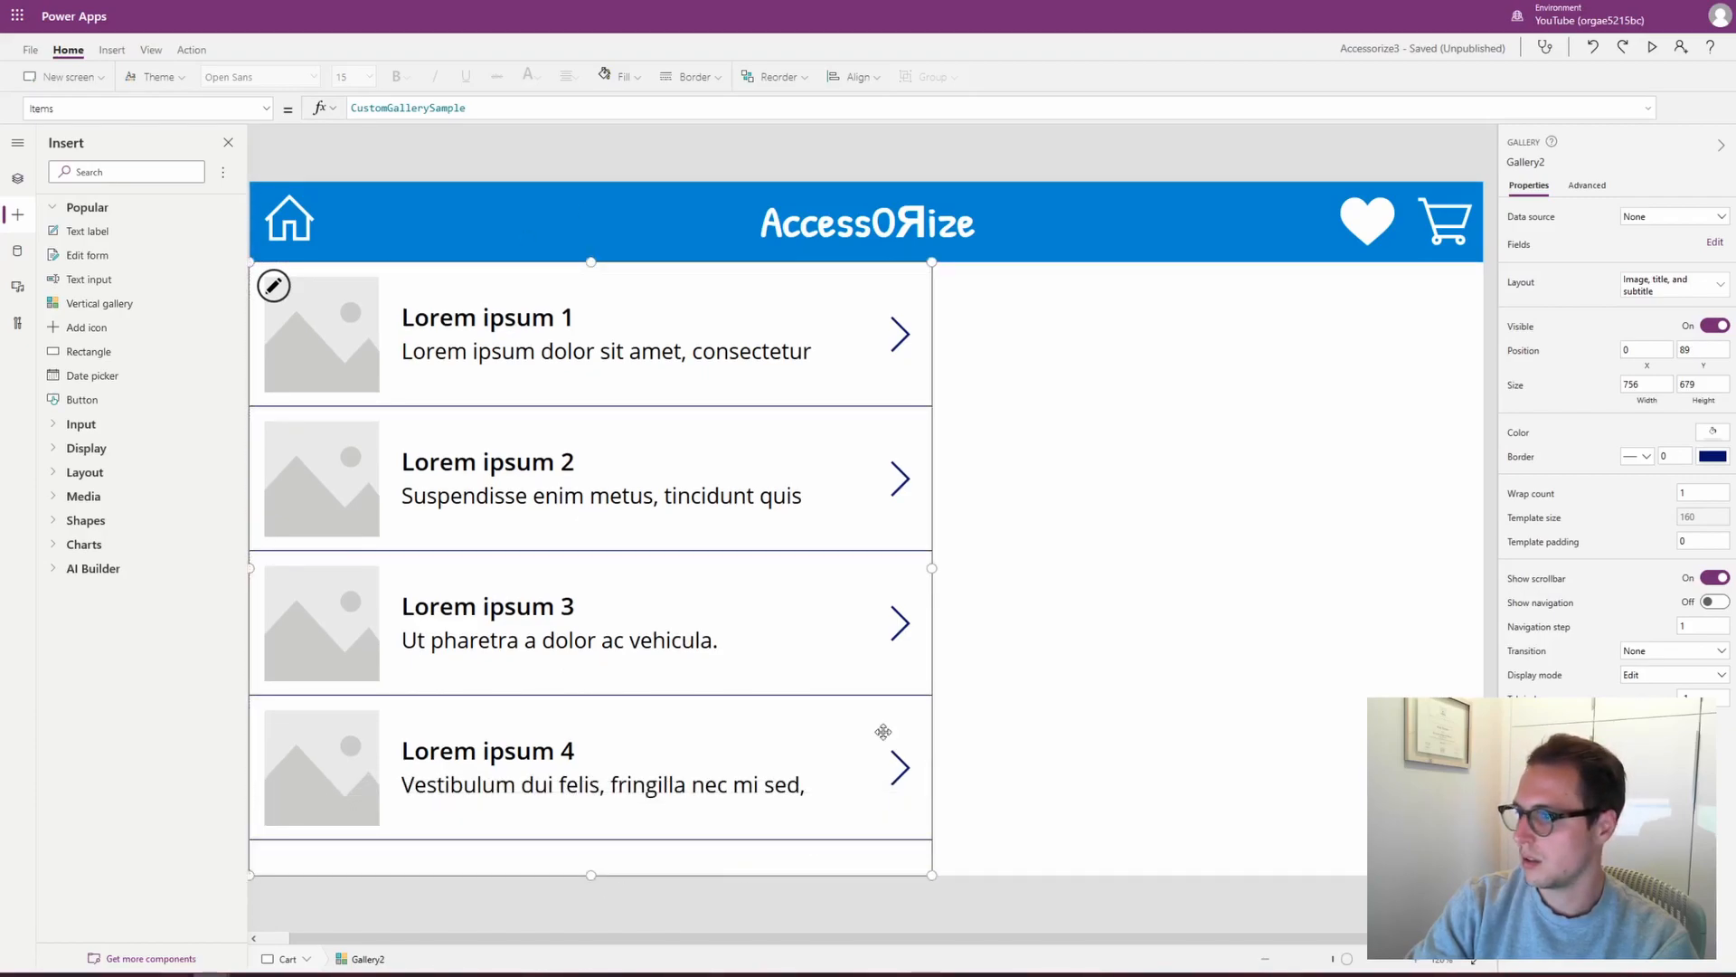
# Delete the sample title, subtitle, image and arrow from the cart gallery and set its data source to CartList
pyautogui.click(604, 354)
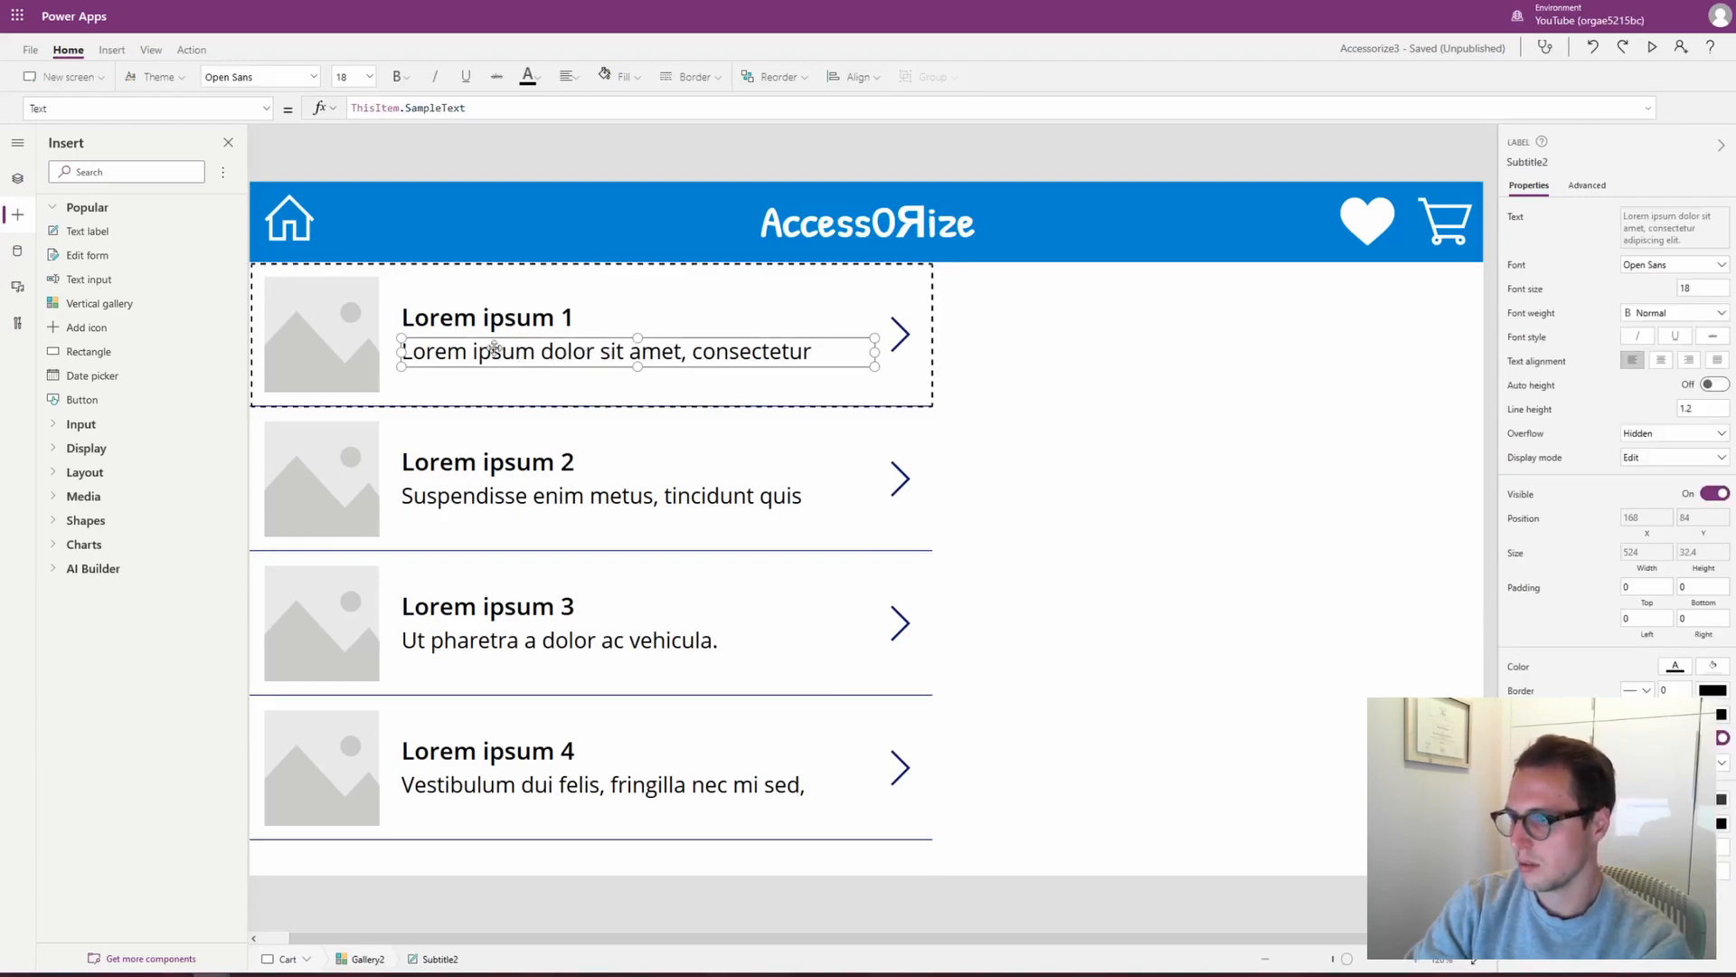
pyautogui.press('Delete')
pyautogui.click(273, 285)
pyautogui.press('Delete')
pyautogui.click(327, 331)
pyautogui.press('Delete')
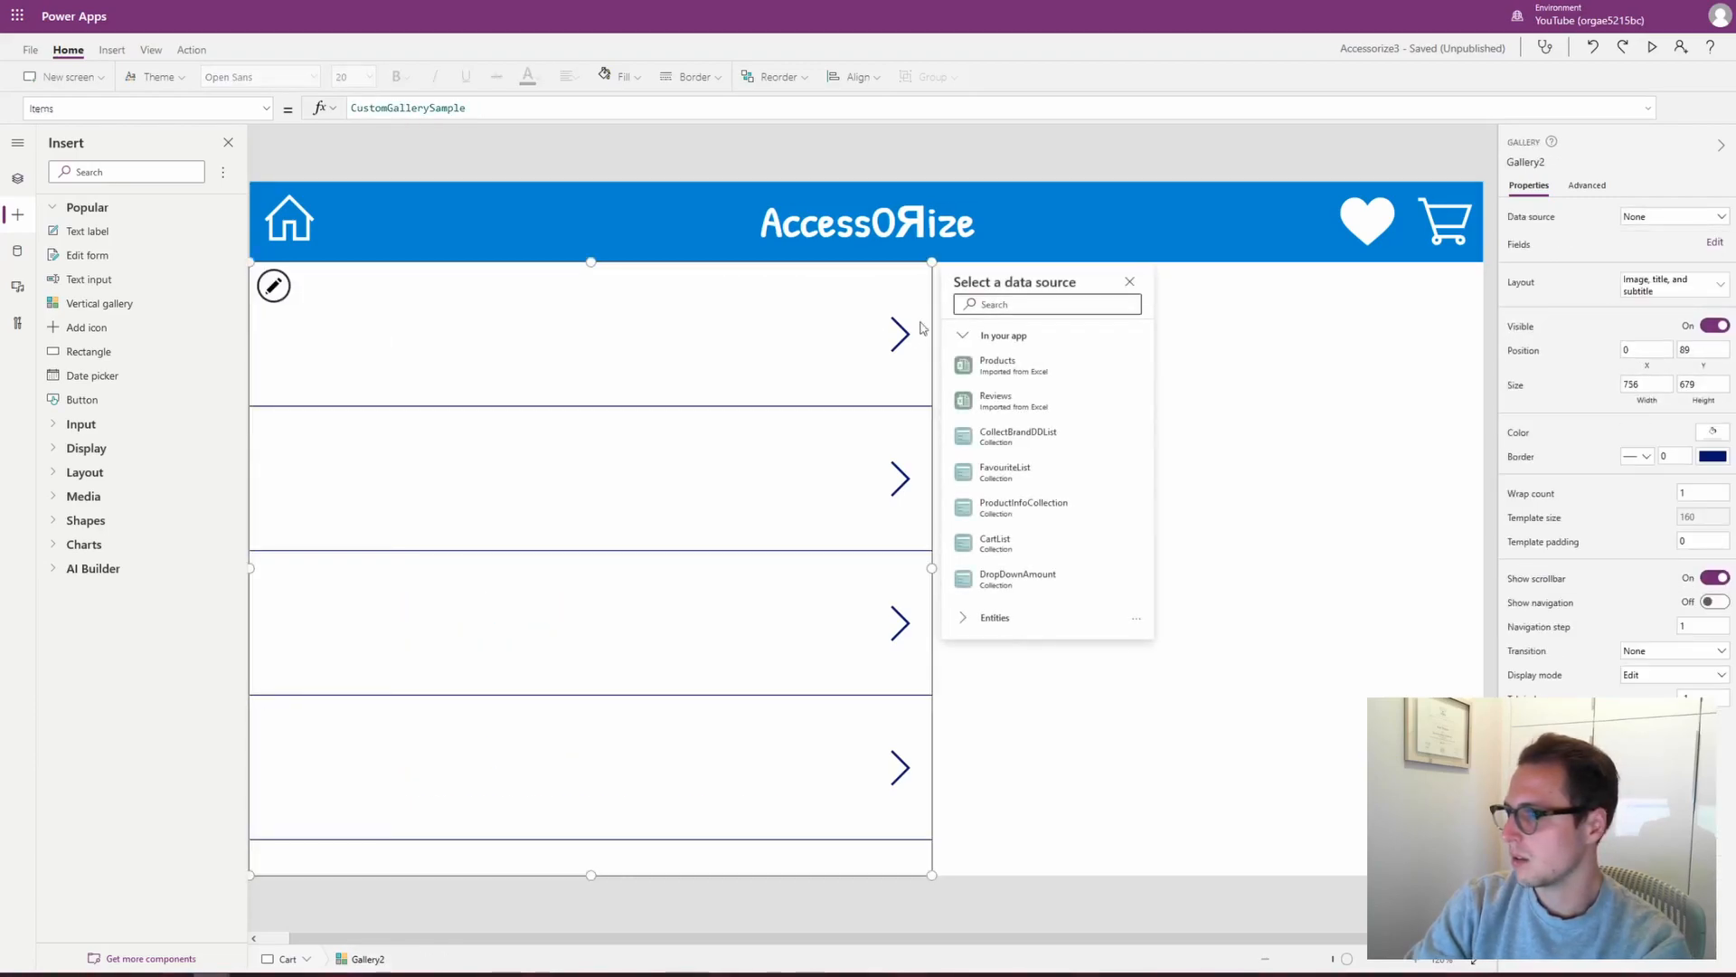
pyautogui.click(904, 338)
pyautogui.press('Delete')
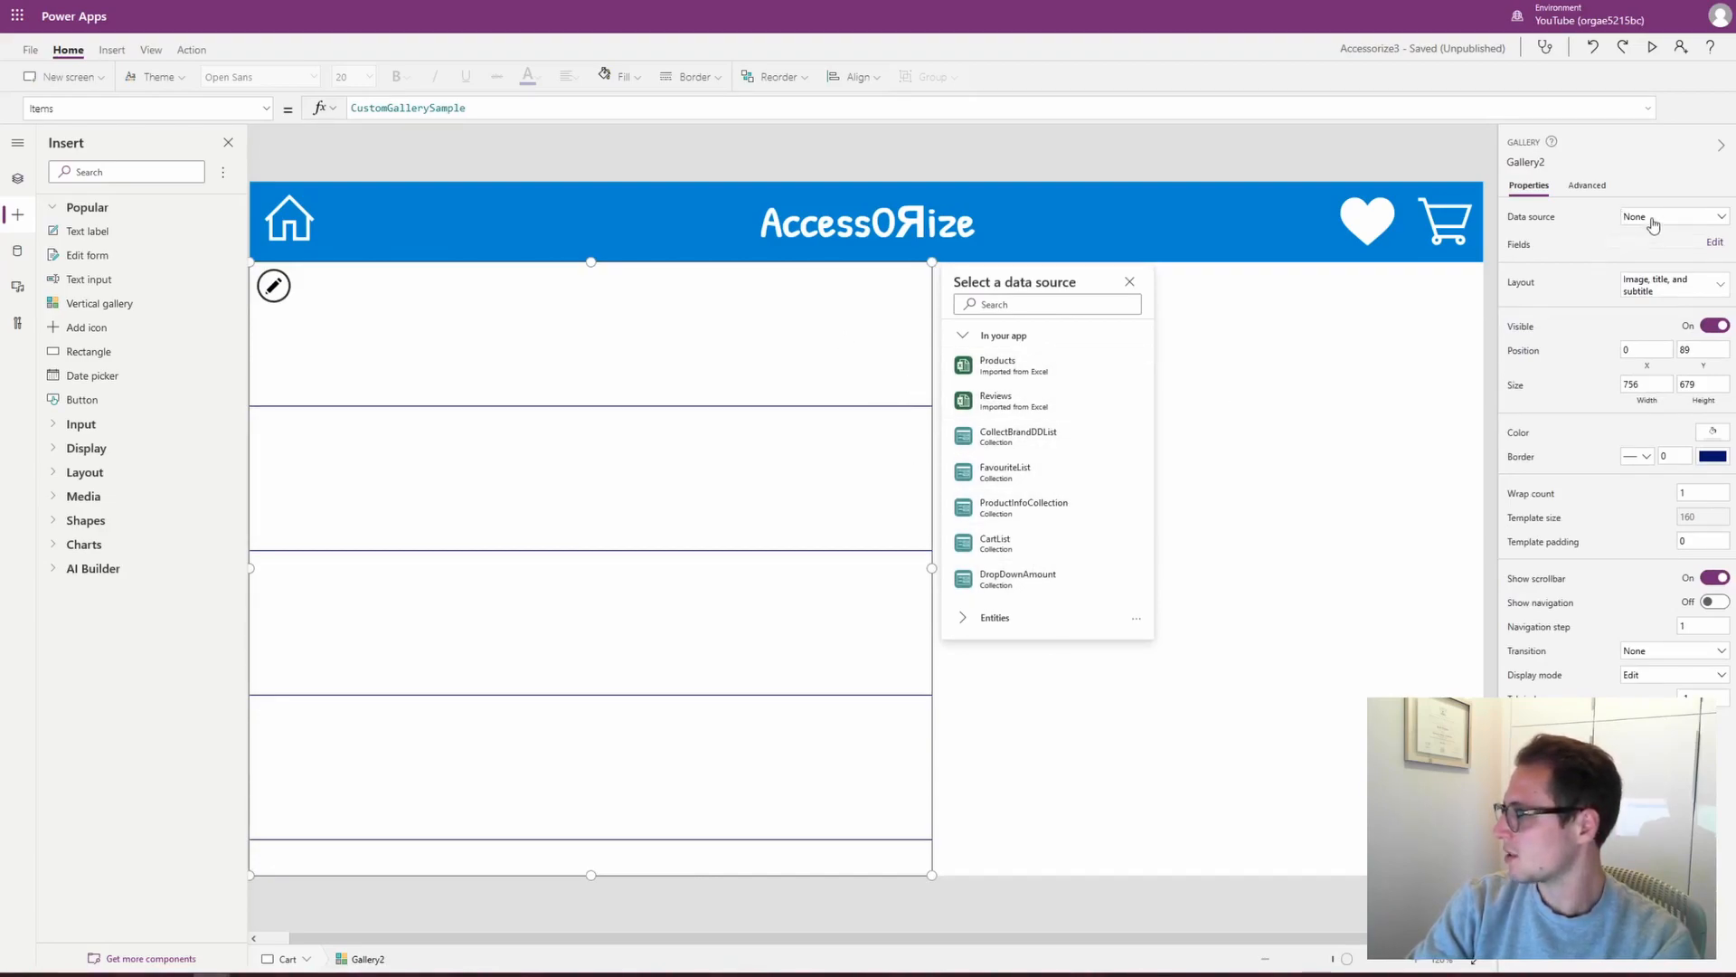
pyautogui.click(1002, 554)
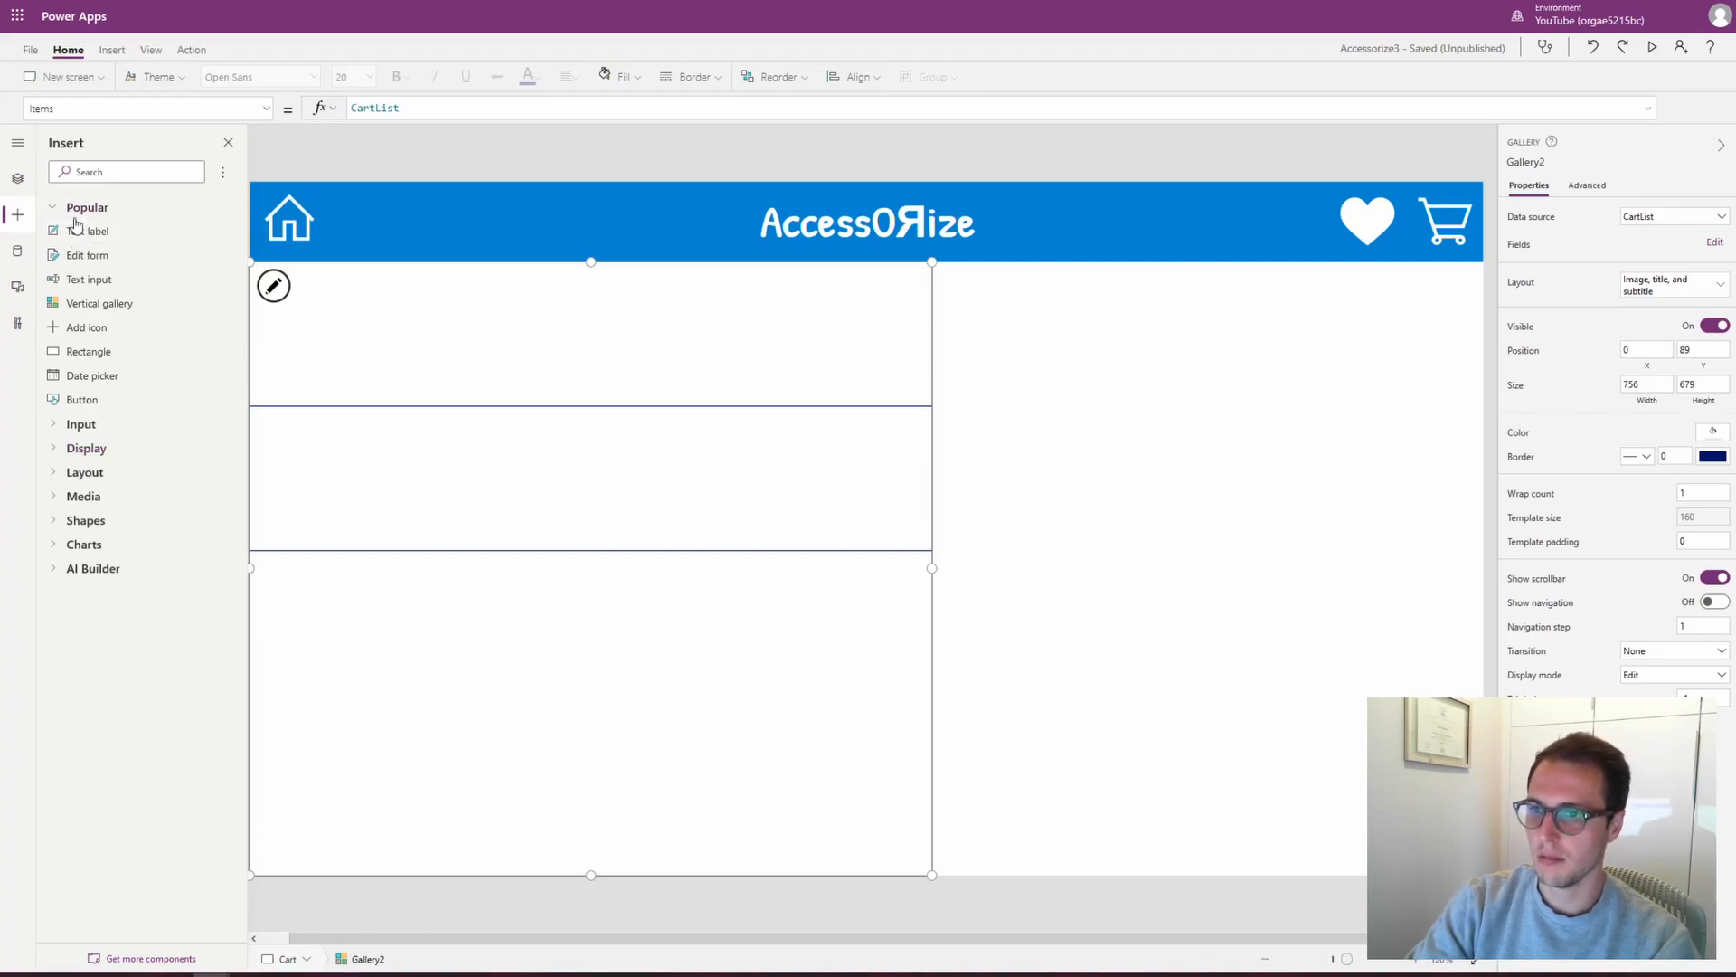
# Add a brand label and a 146 by 132 product image to the cart gallery's template, with the label to the right of the image
pyautogui.moveTo(78, 237); pyautogui.dragTo(353, 295)
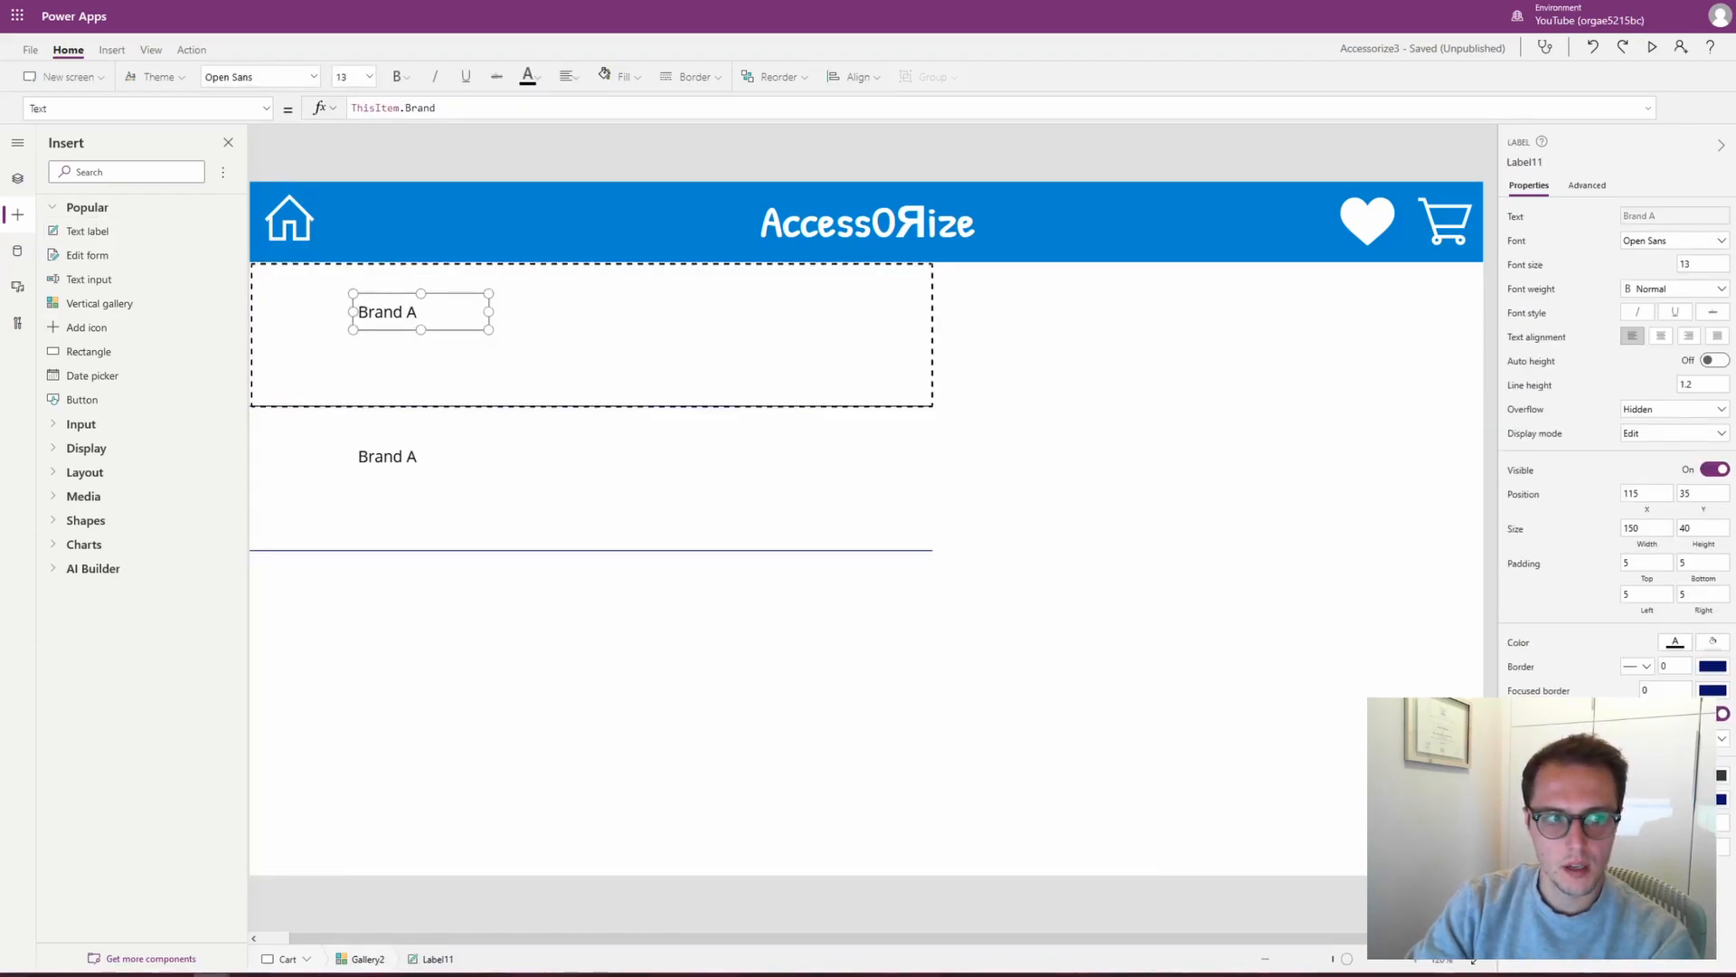
pyautogui.moveTo(407, 305); pyautogui.dragTo(520, 302)
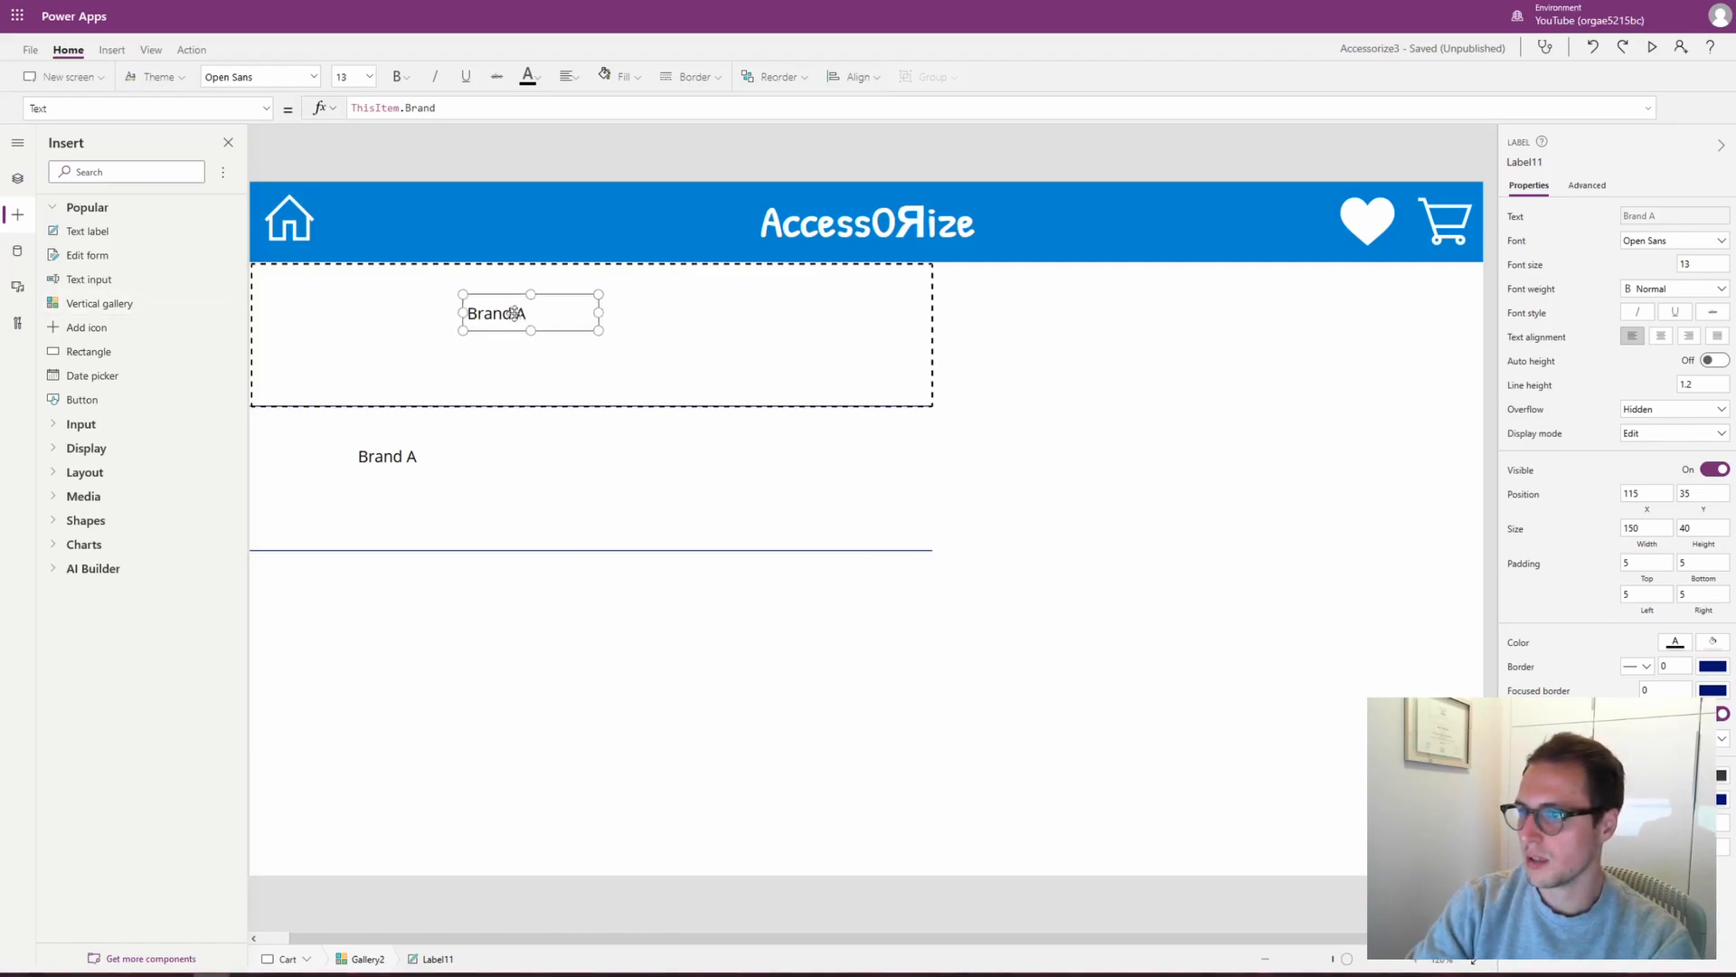
pyautogui.click(113, 175)
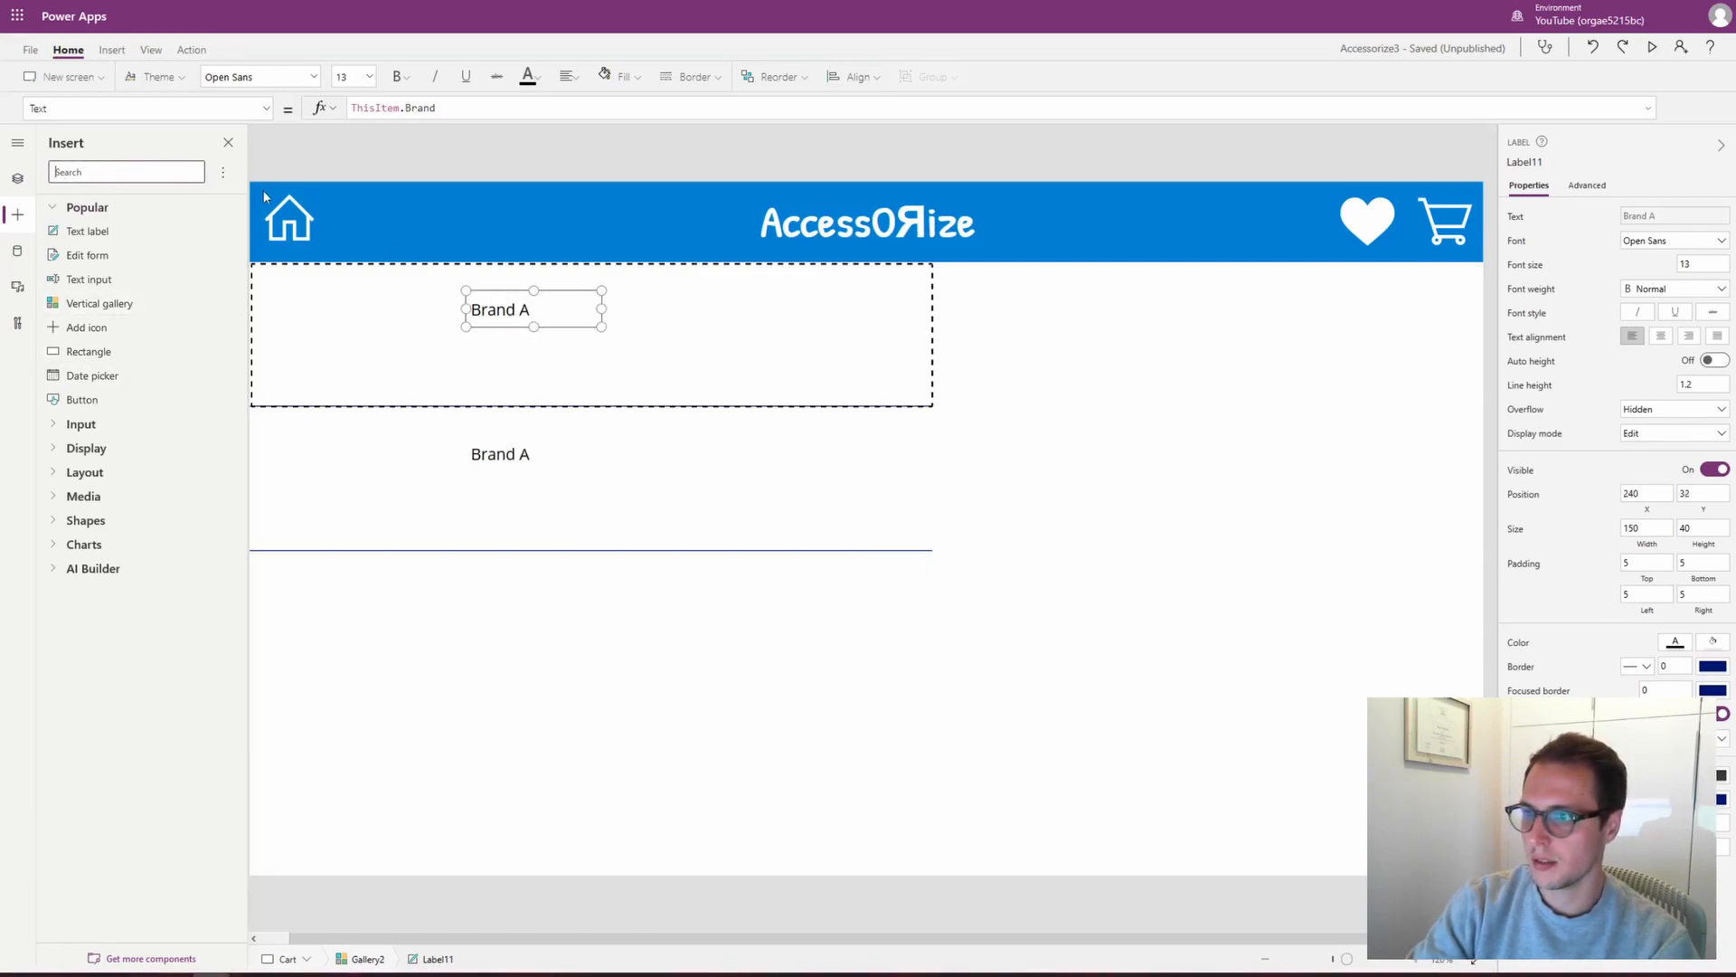
pyautogui.write('imag')
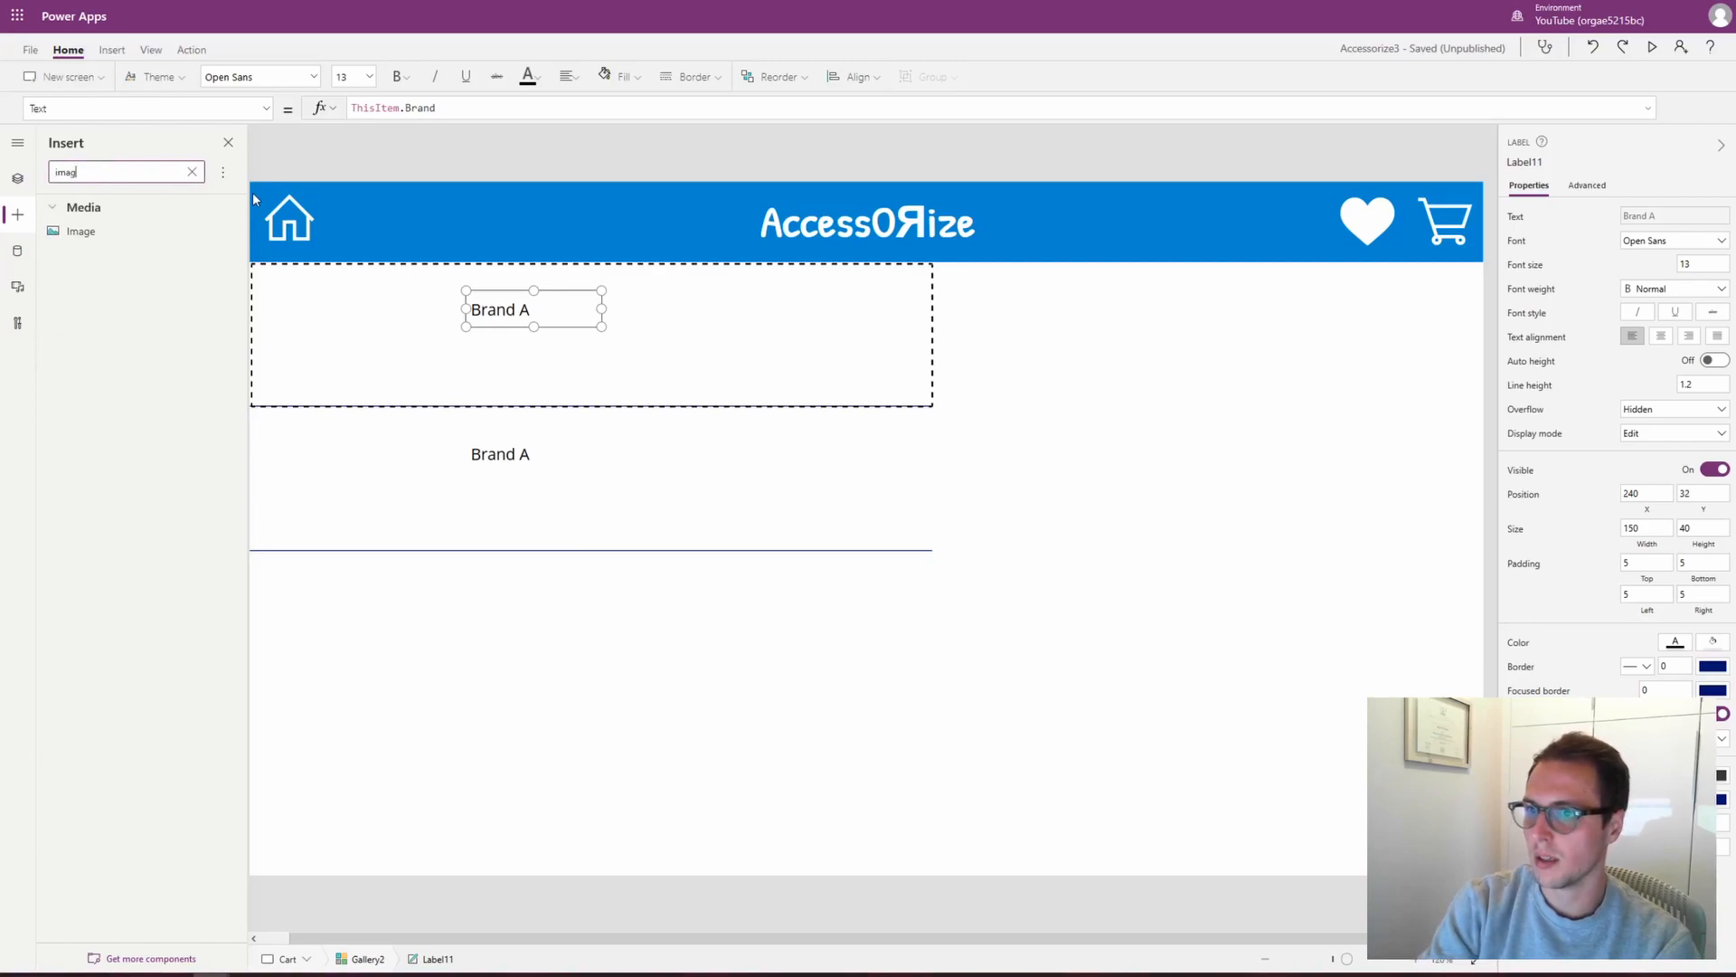
pyautogui.moveTo(136, 237); pyautogui.dragTo(399, 395)
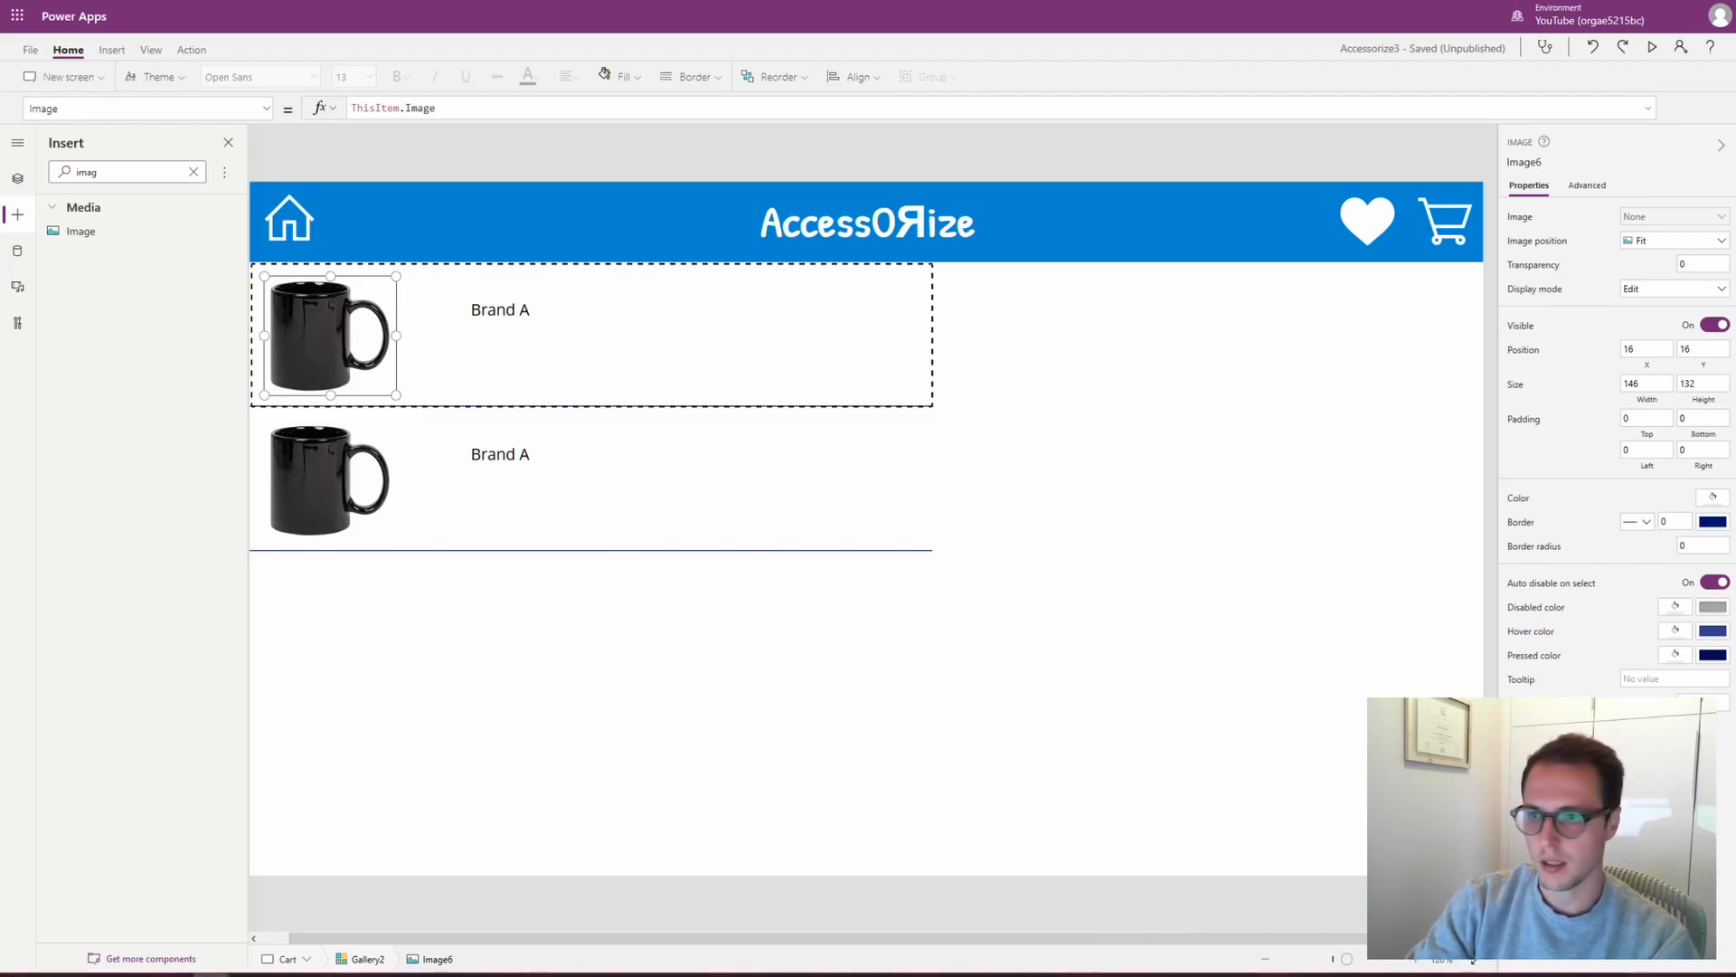
pyautogui.moveTo(506, 315); pyautogui.dragTo(460, 370)
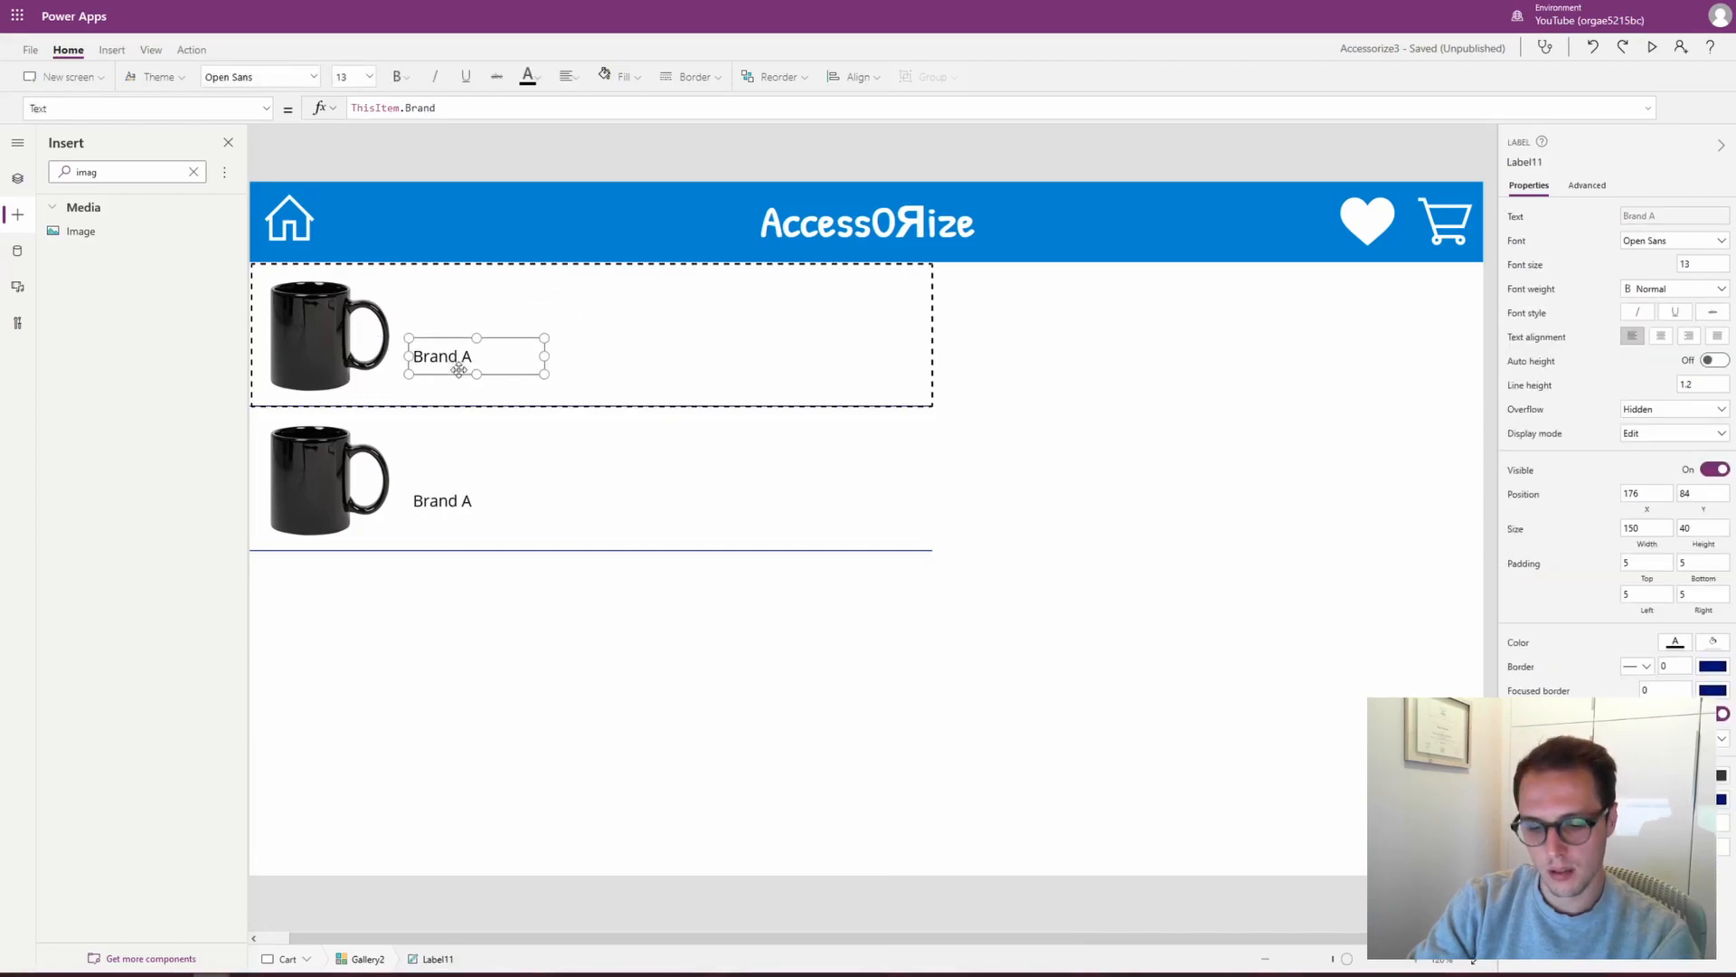
# Place a copy of the brand label above it showing ThisItem.Name in bold, and nudge the brand label slightly upward
pyautogui.hotkey('ctrl', 'c')
pyautogui.hotkey('ctrl', 'v')
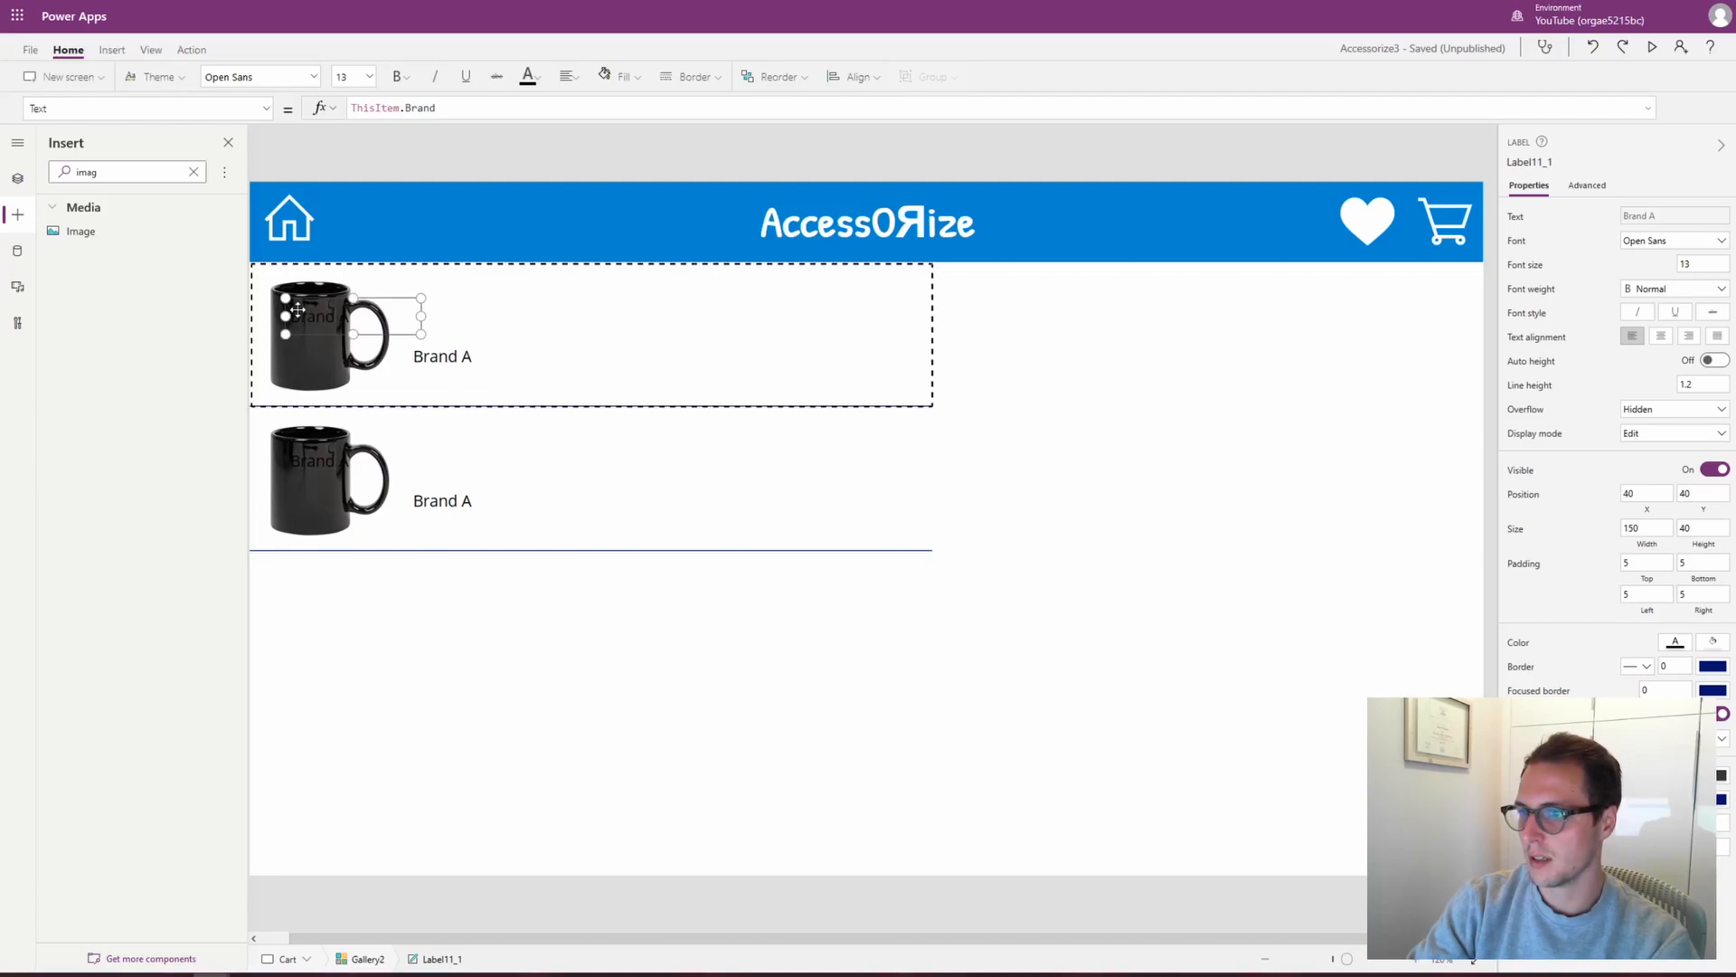
pyautogui.moveTo(352, 320); pyautogui.dragTo(446, 317)
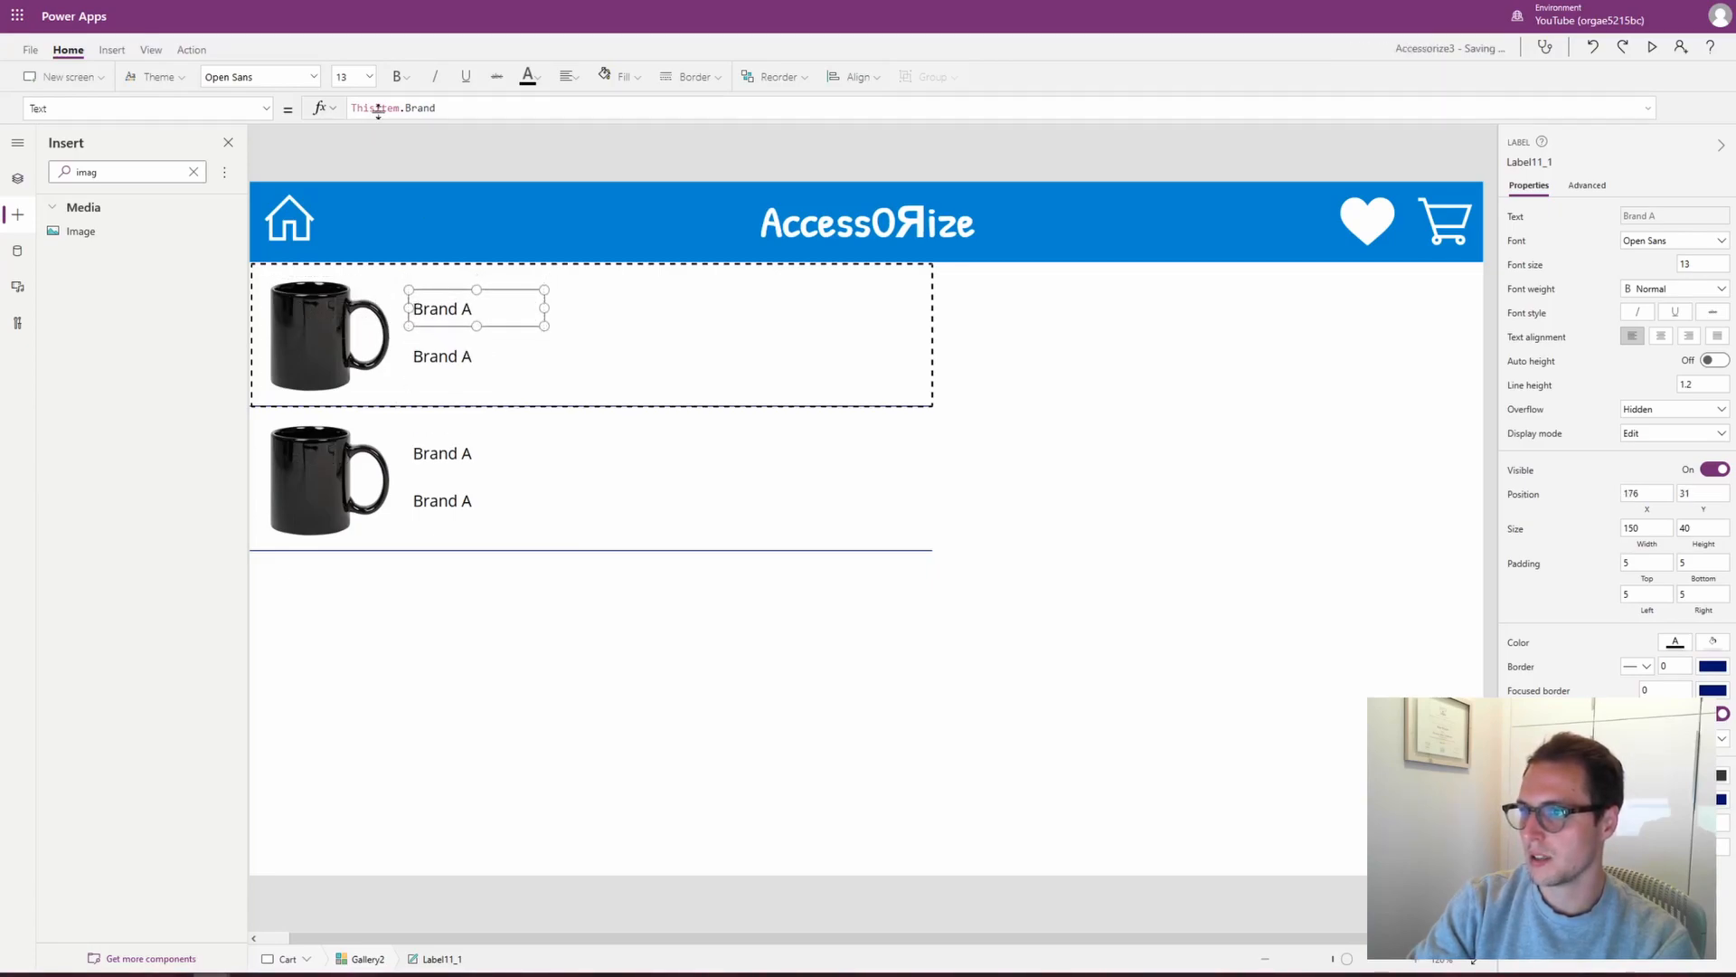
pyautogui.doubleClick(411, 108)
pyautogui.write('Nam')
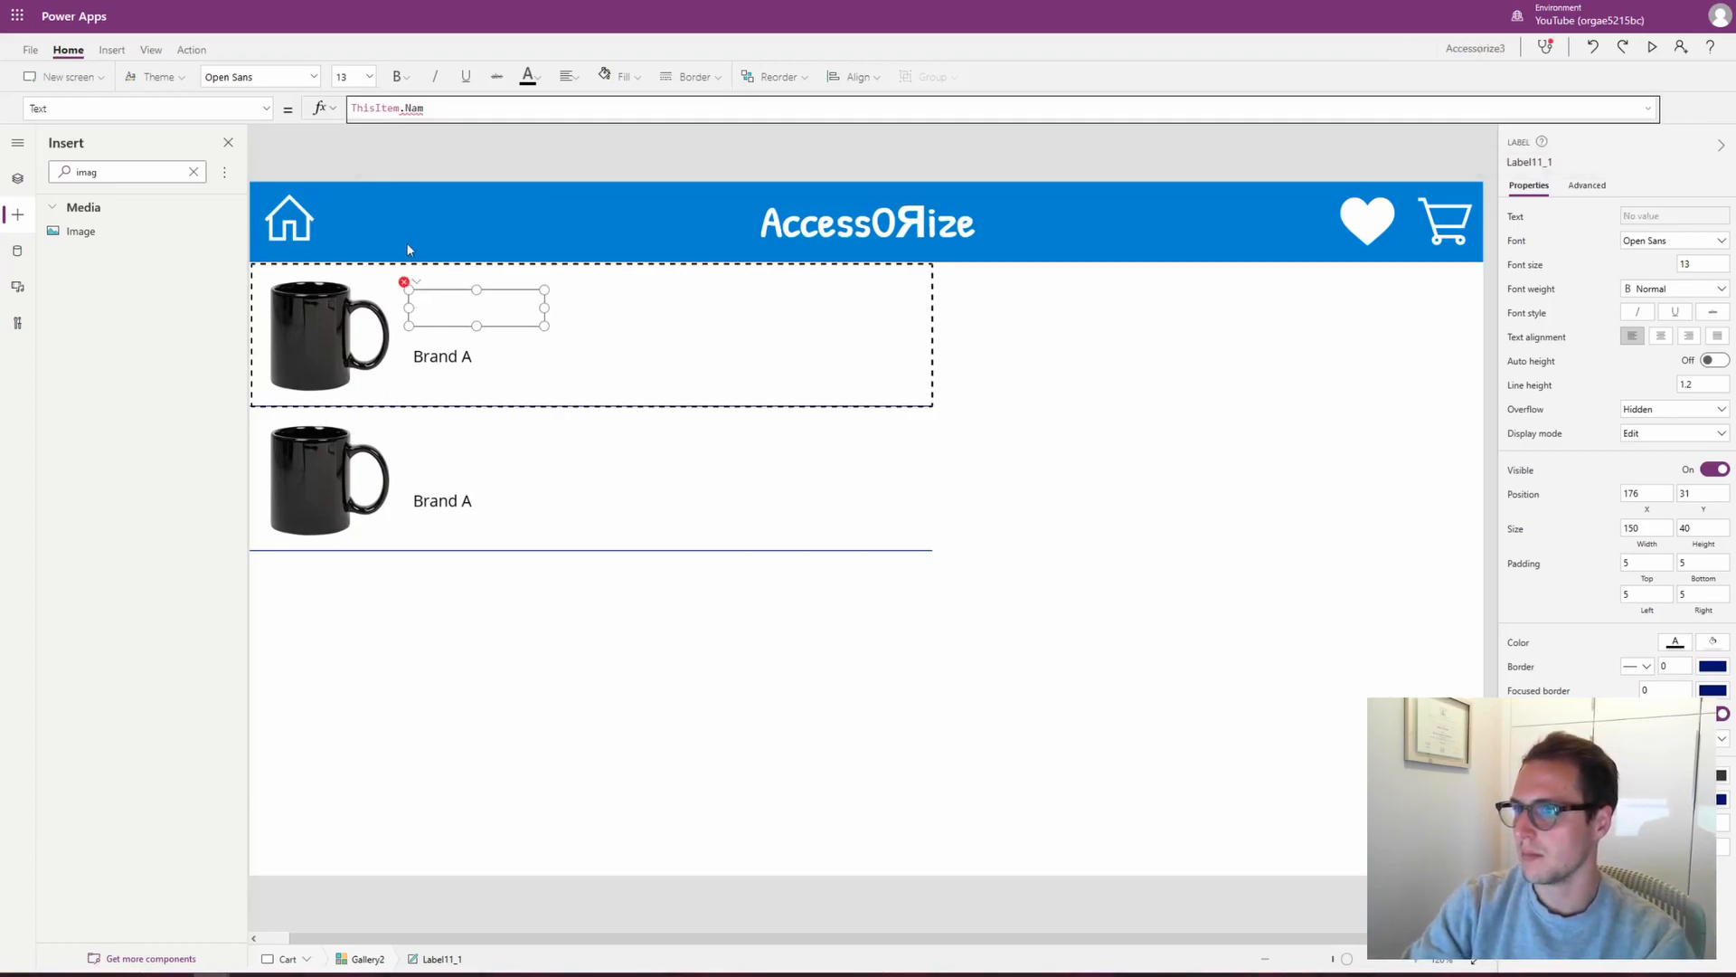
pyautogui.write('e')
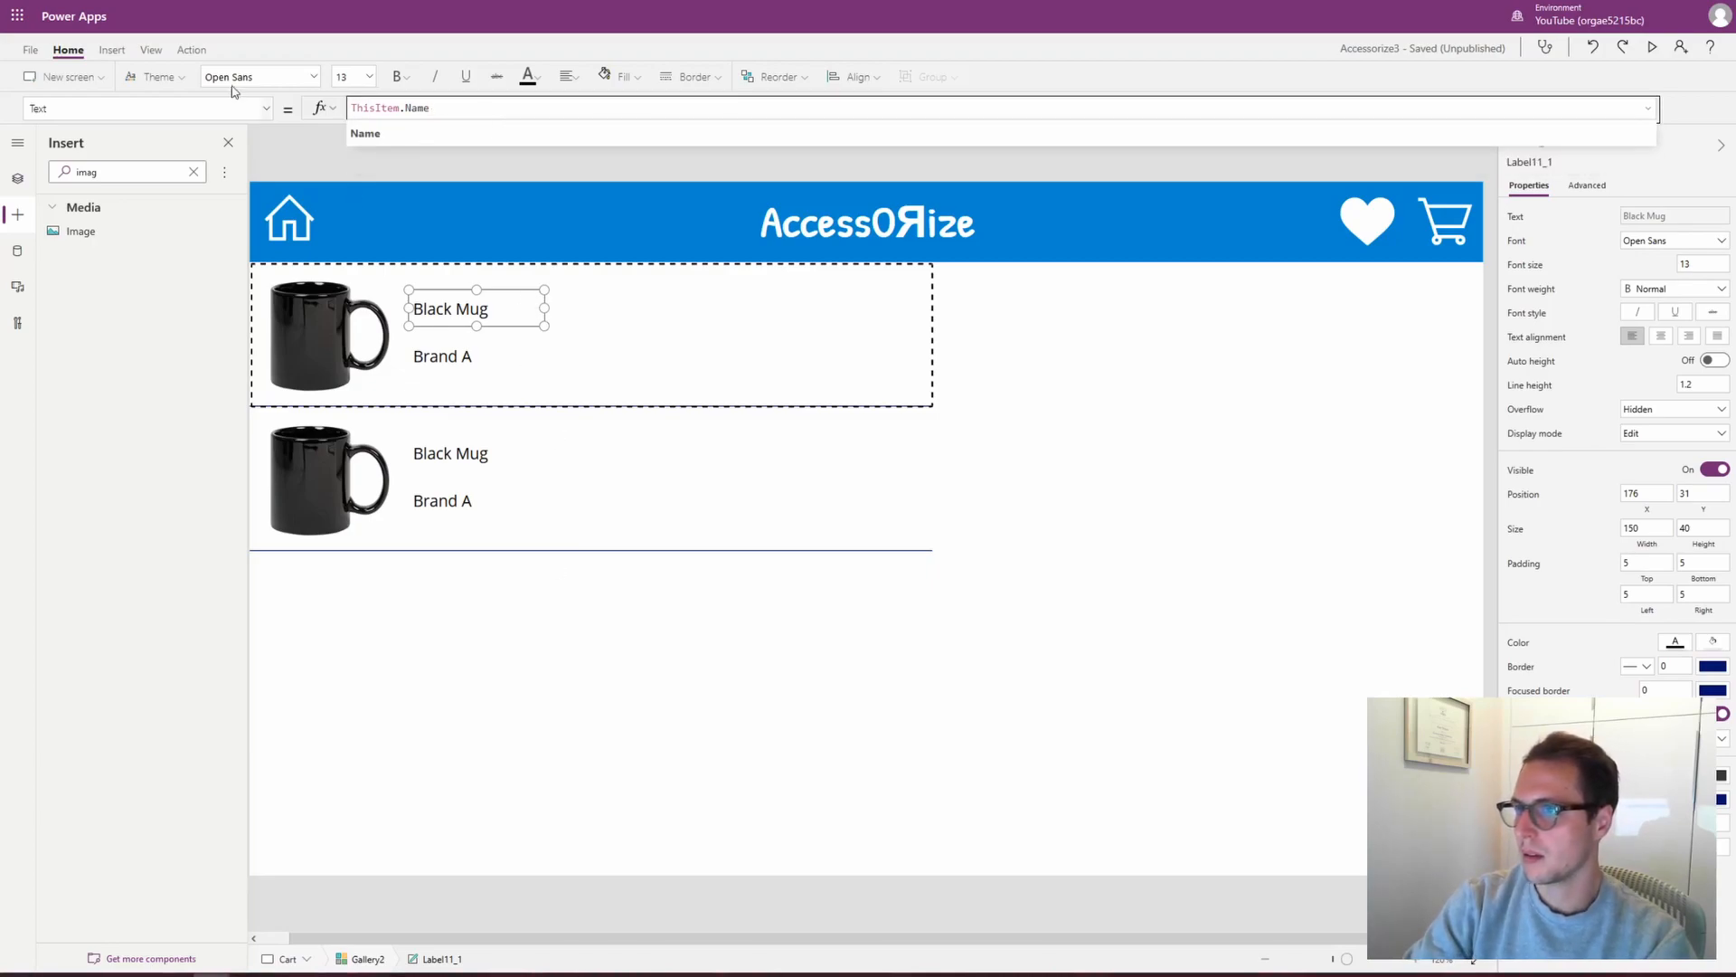
pyautogui.click(399, 77)
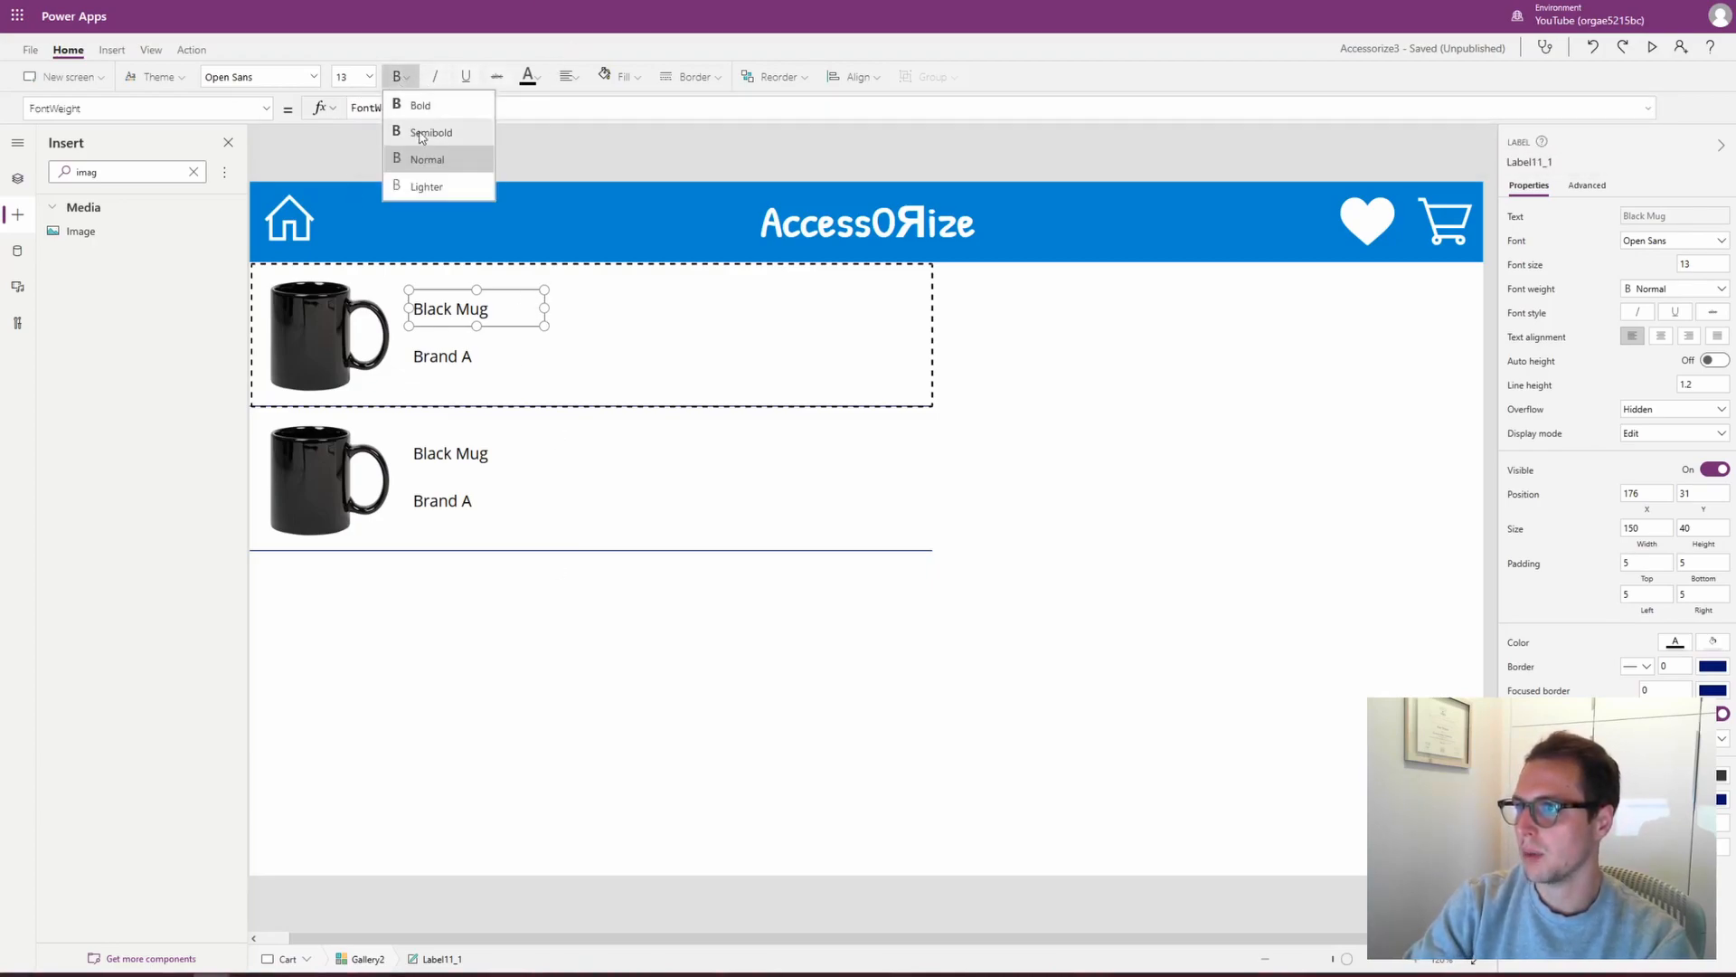
pyautogui.click(421, 105)
pyautogui.click(457, 356)
pyautogui.moveTo(457, 357); pyautogui.dragTo(448, 357)
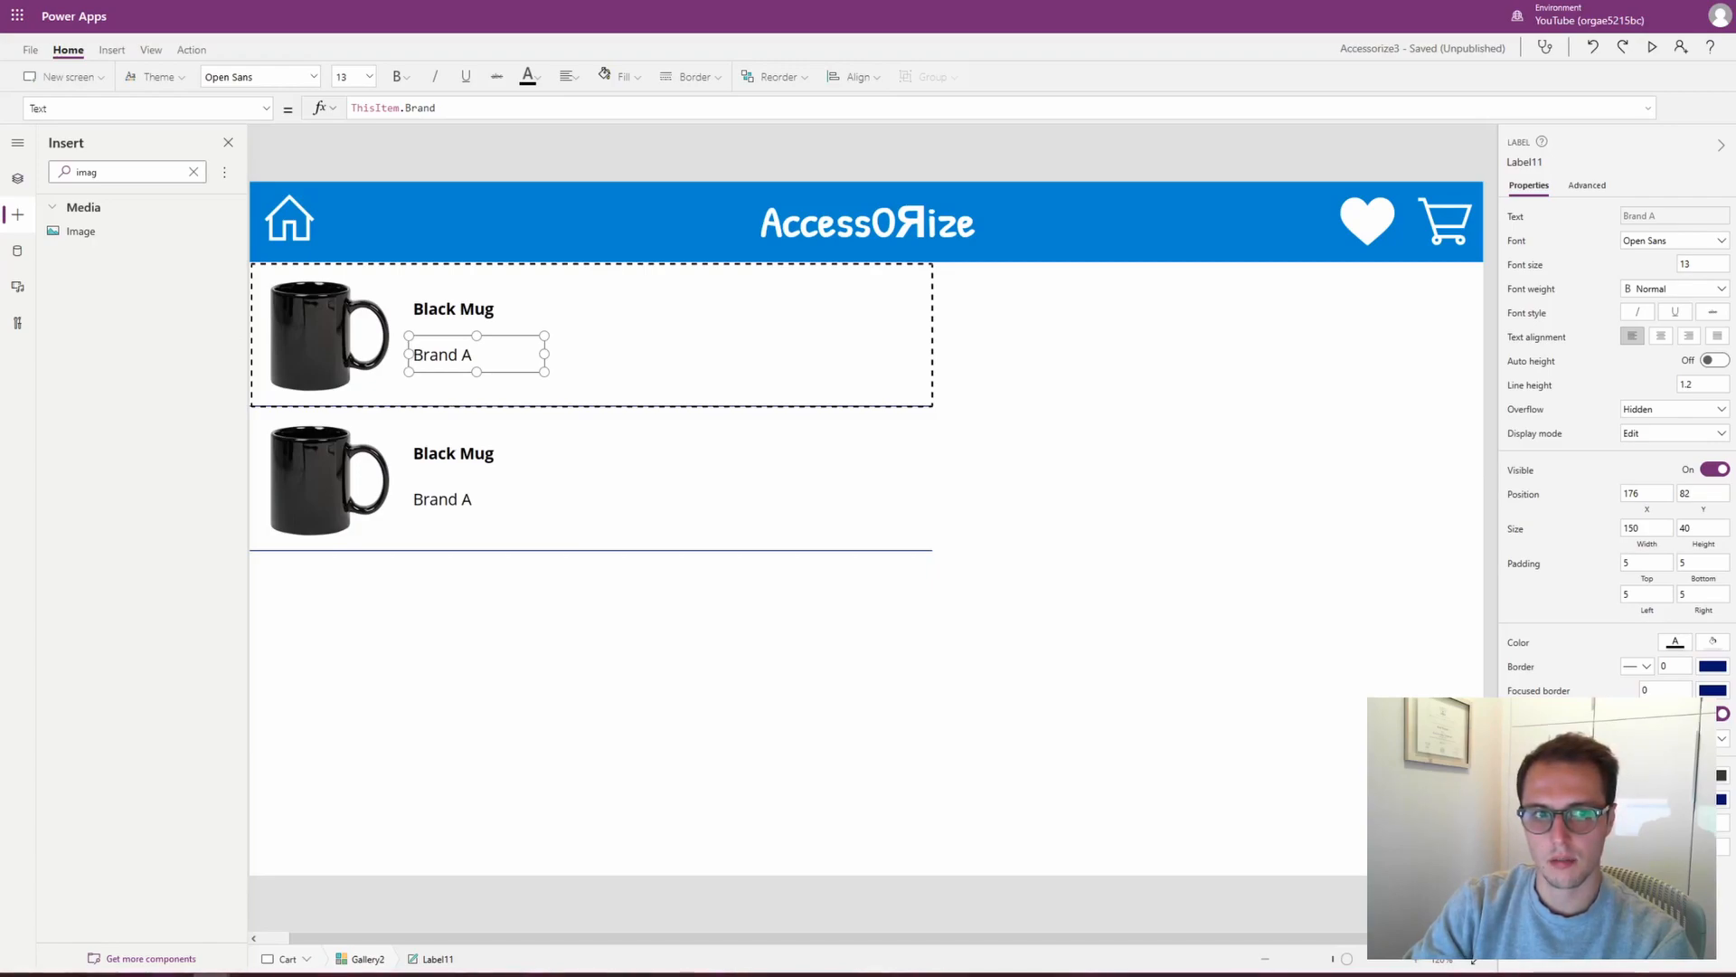
# Add a drop down to the cart gallery's template, right of the product labels, and narrow it to 96 wide
pyautogui.doubleClick(142, 173)
pyautogui.write('drop')
pyautogui.moveTo(118, 240); pyautogui.dragTo(729, 349)
pyautogui.moveTo(607, 337); pyautogui.dragTo(773, 336)
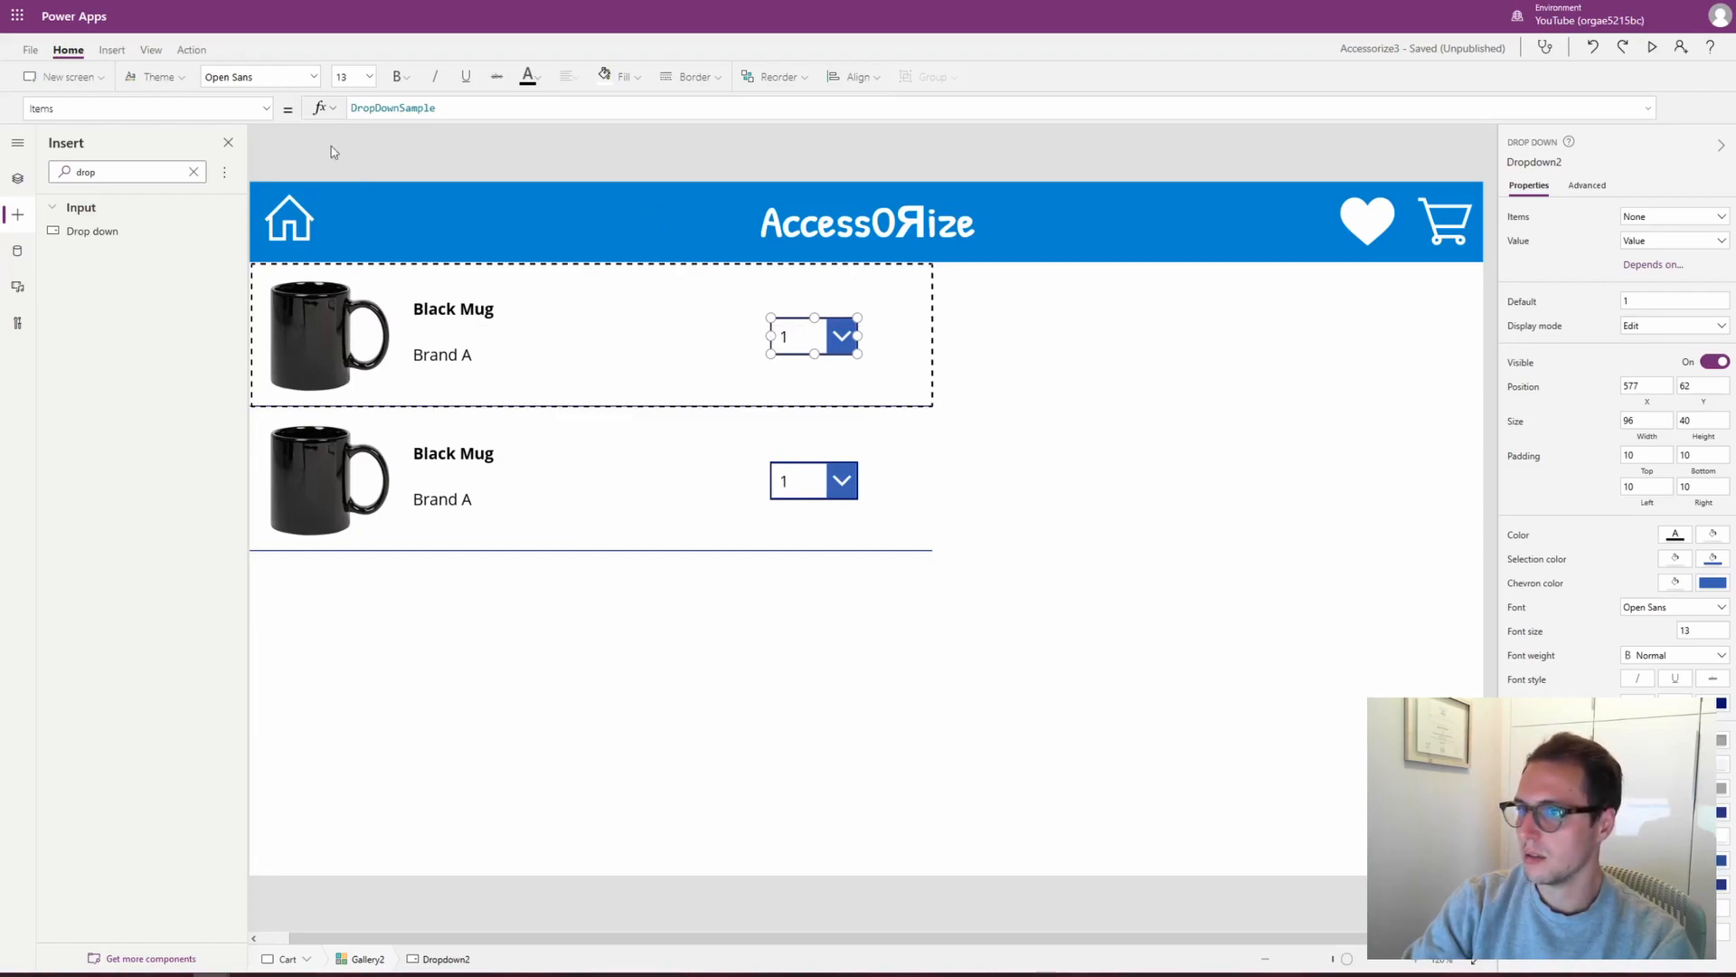
# Set the cart drop down's Items to DropDownAmount and reduce its width to 81
pyautogui.doubleClick(385, 112)
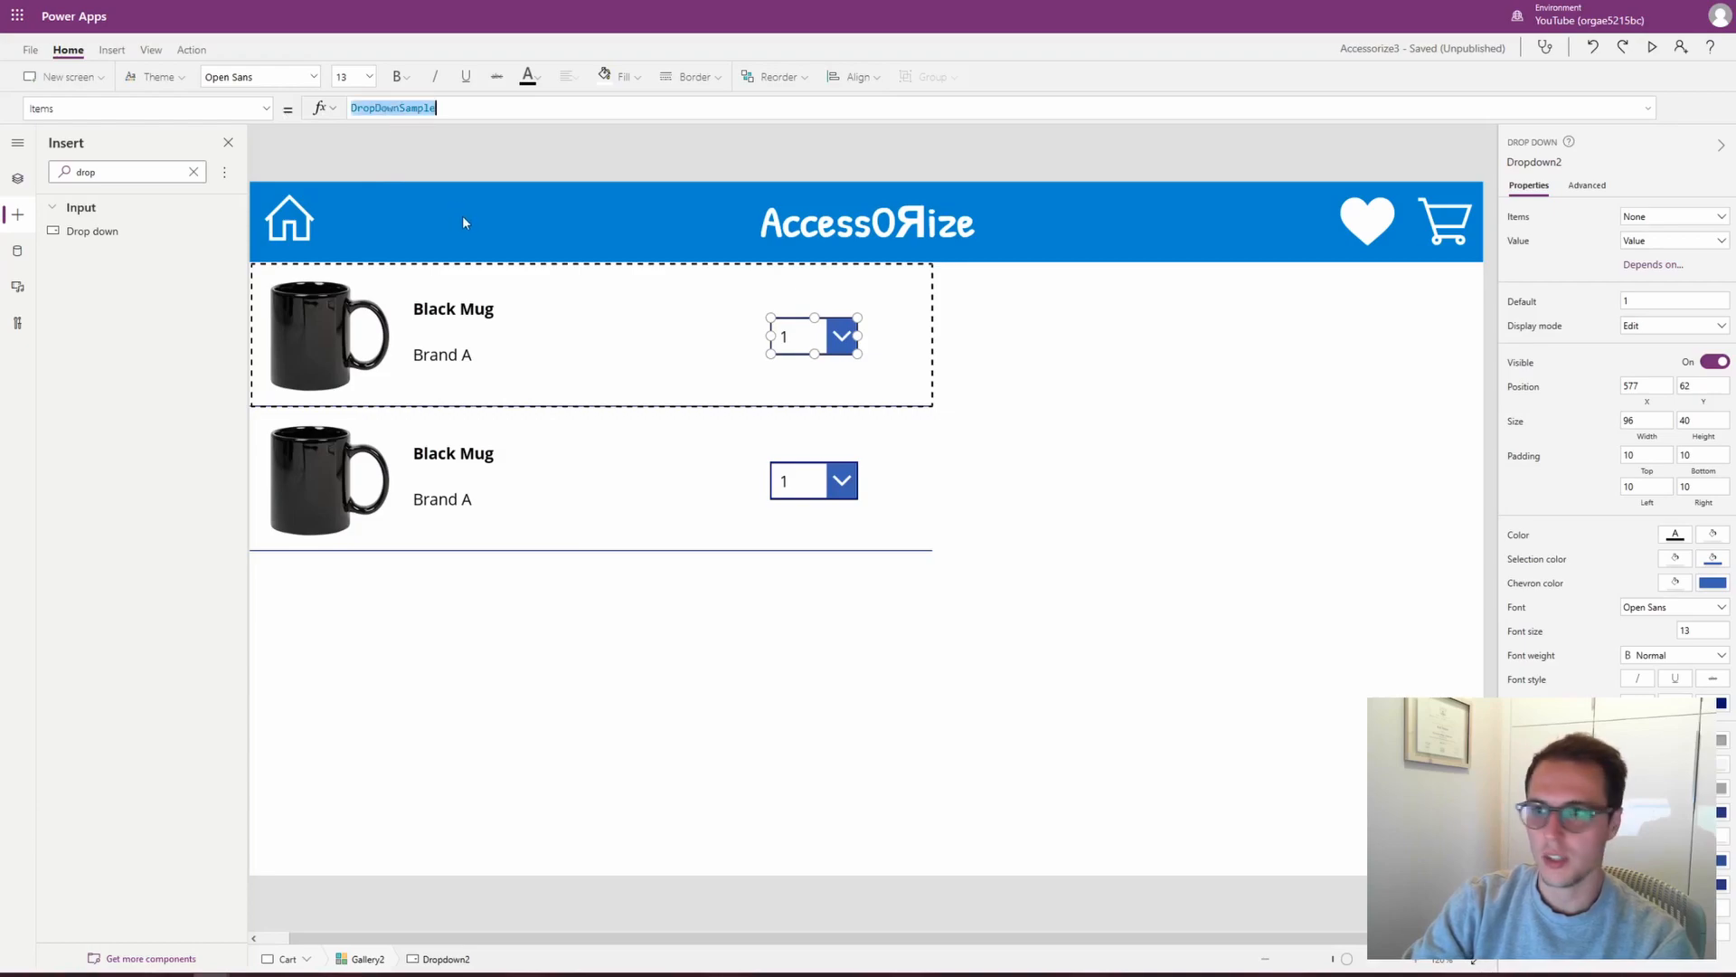
pyautogui.write('Drop')
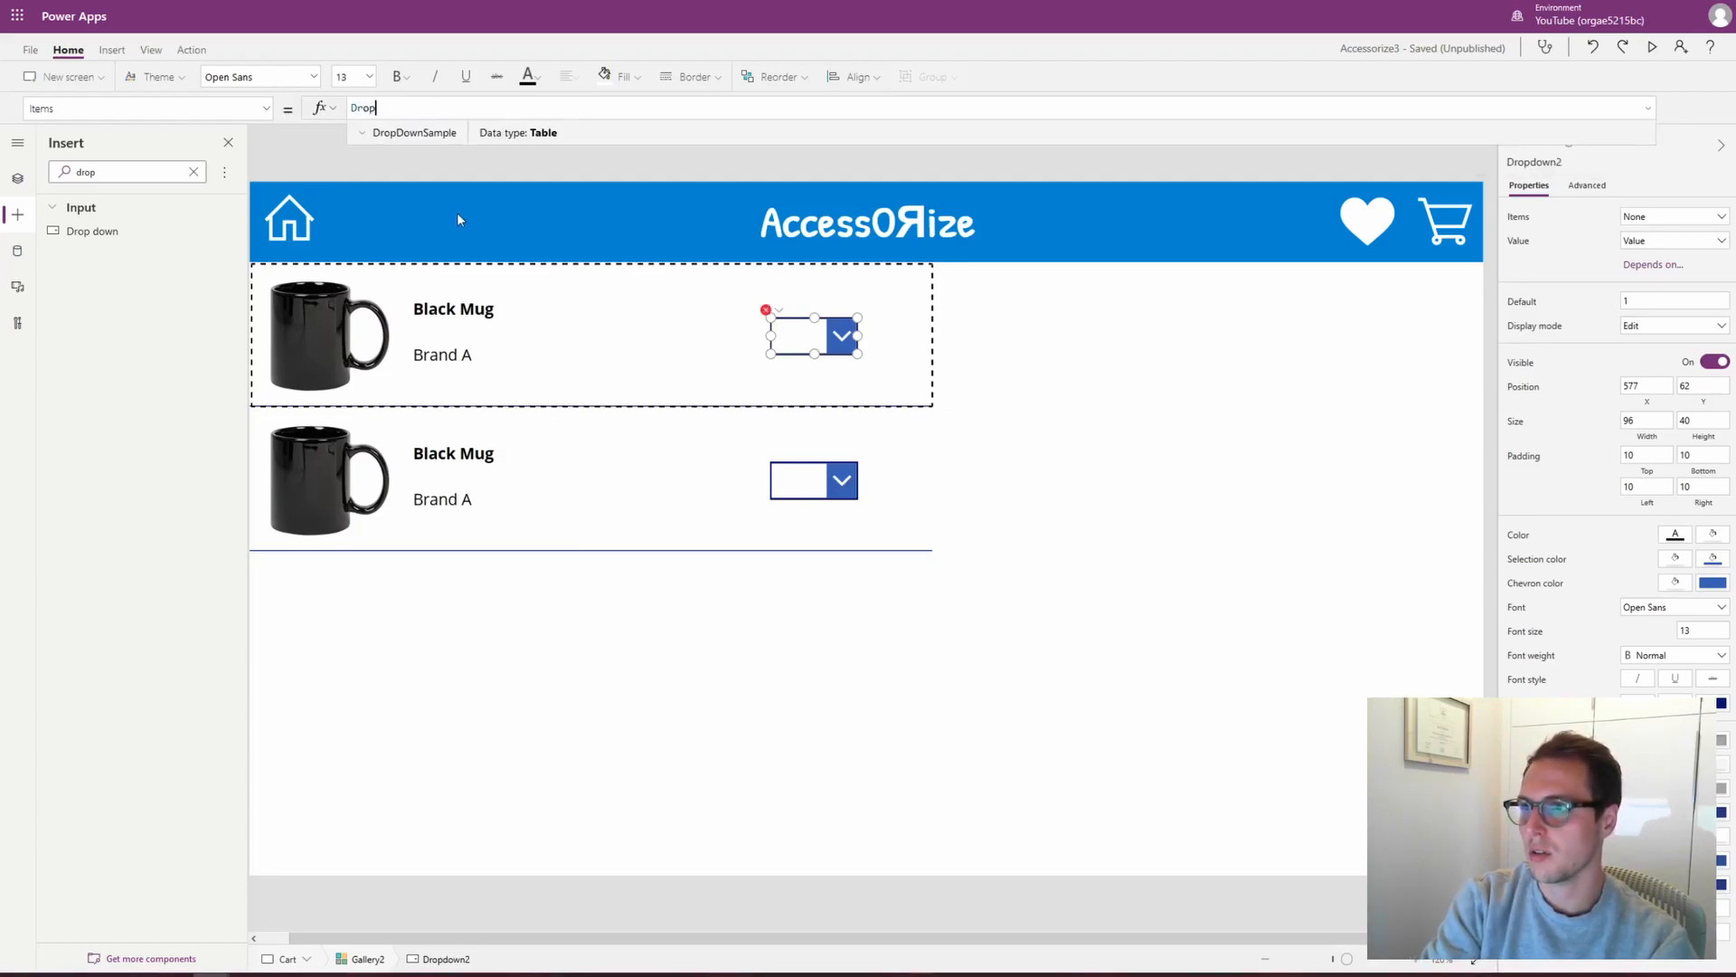
pyautogui.write('DownAmount')
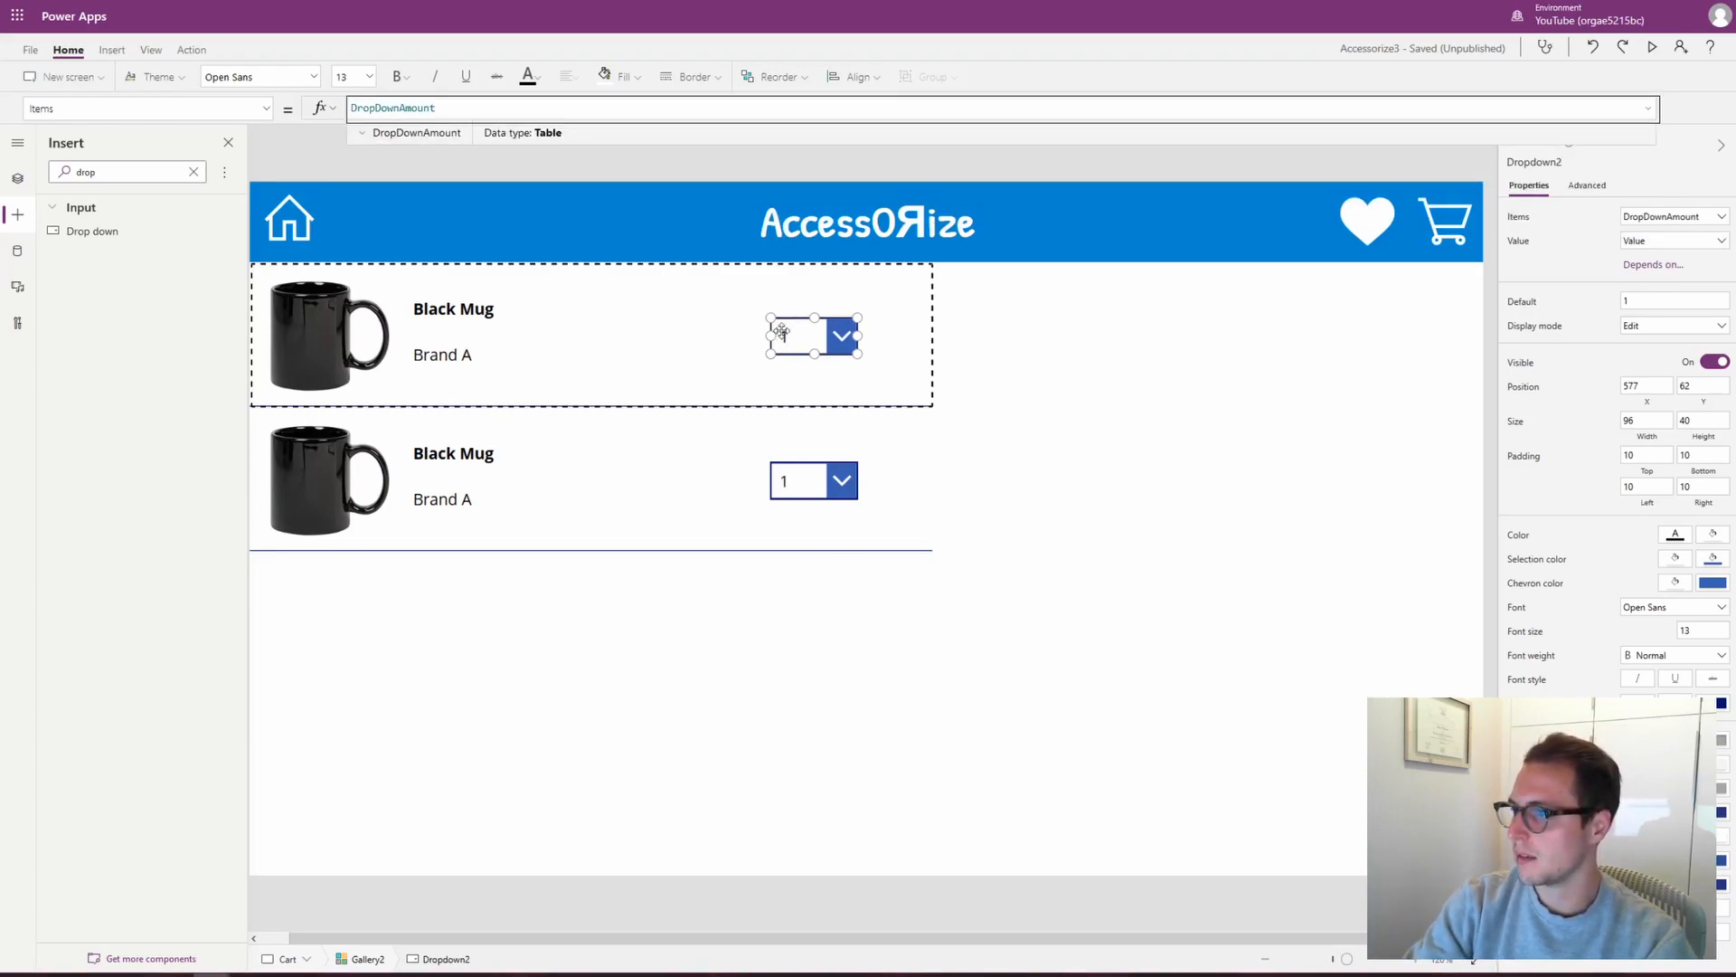
pyautogui.moveTo(772, 337); pyautogui.dragTo(784, 336)
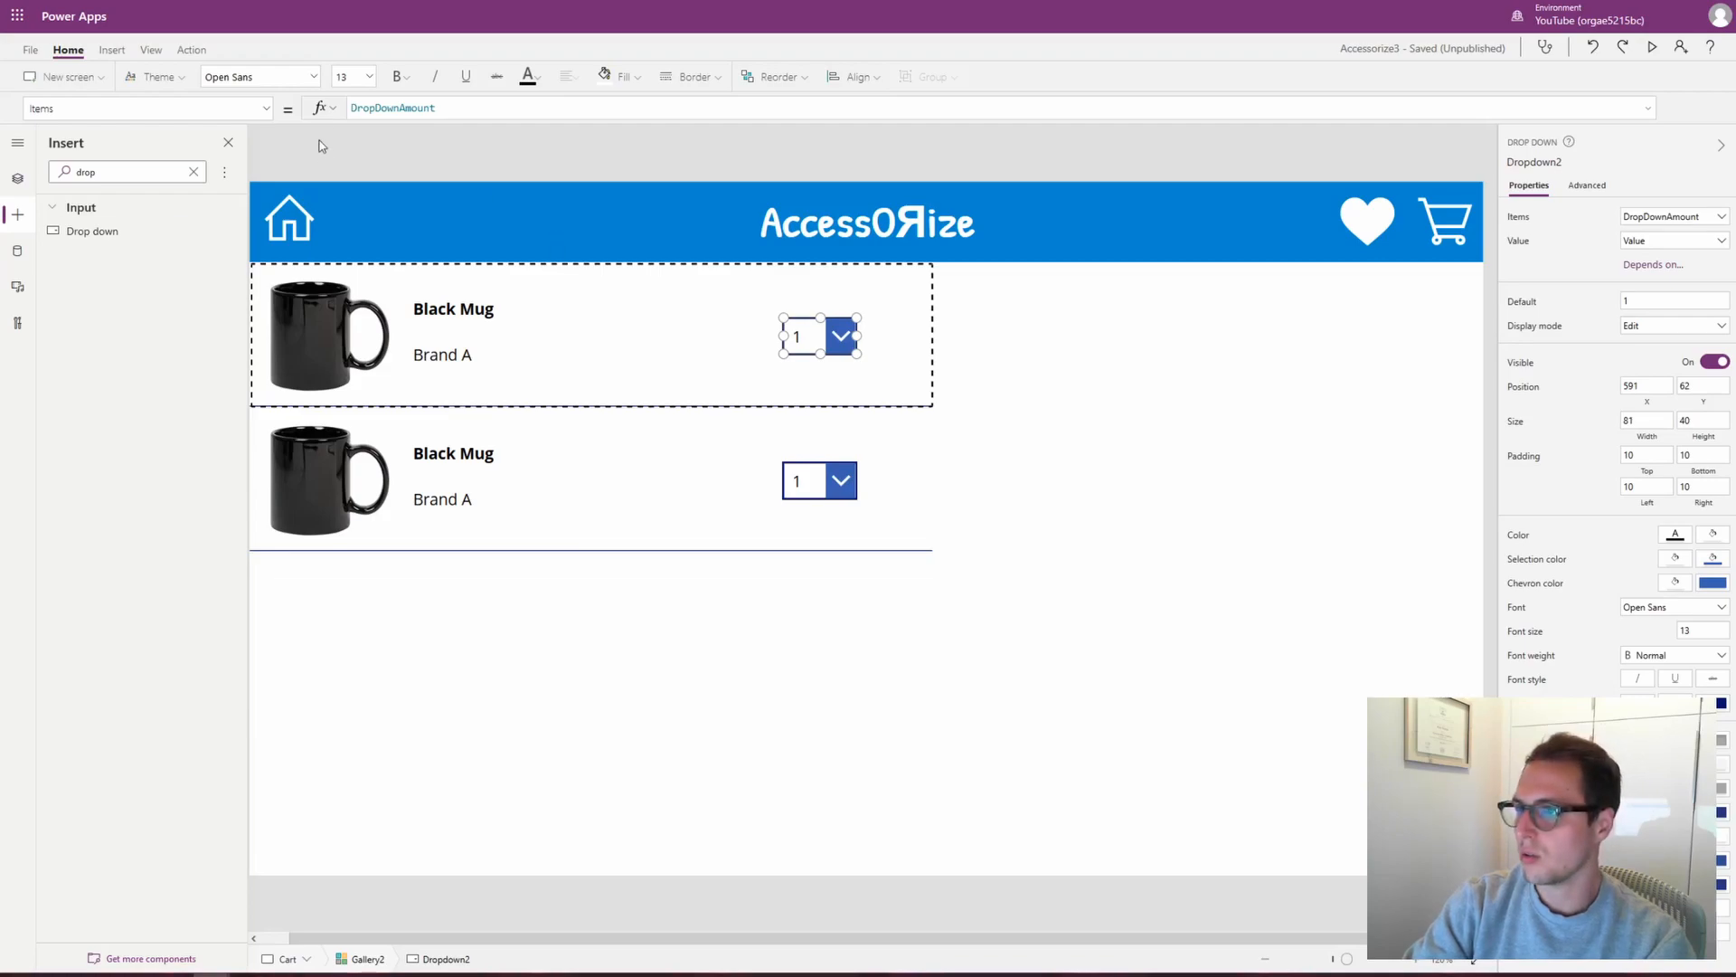
# Set the cart drop down's Default property to Text(ThisItem.Amount)
pyautogui.click(267, 113)
pyautogui.scroll(-5, 199, 204)
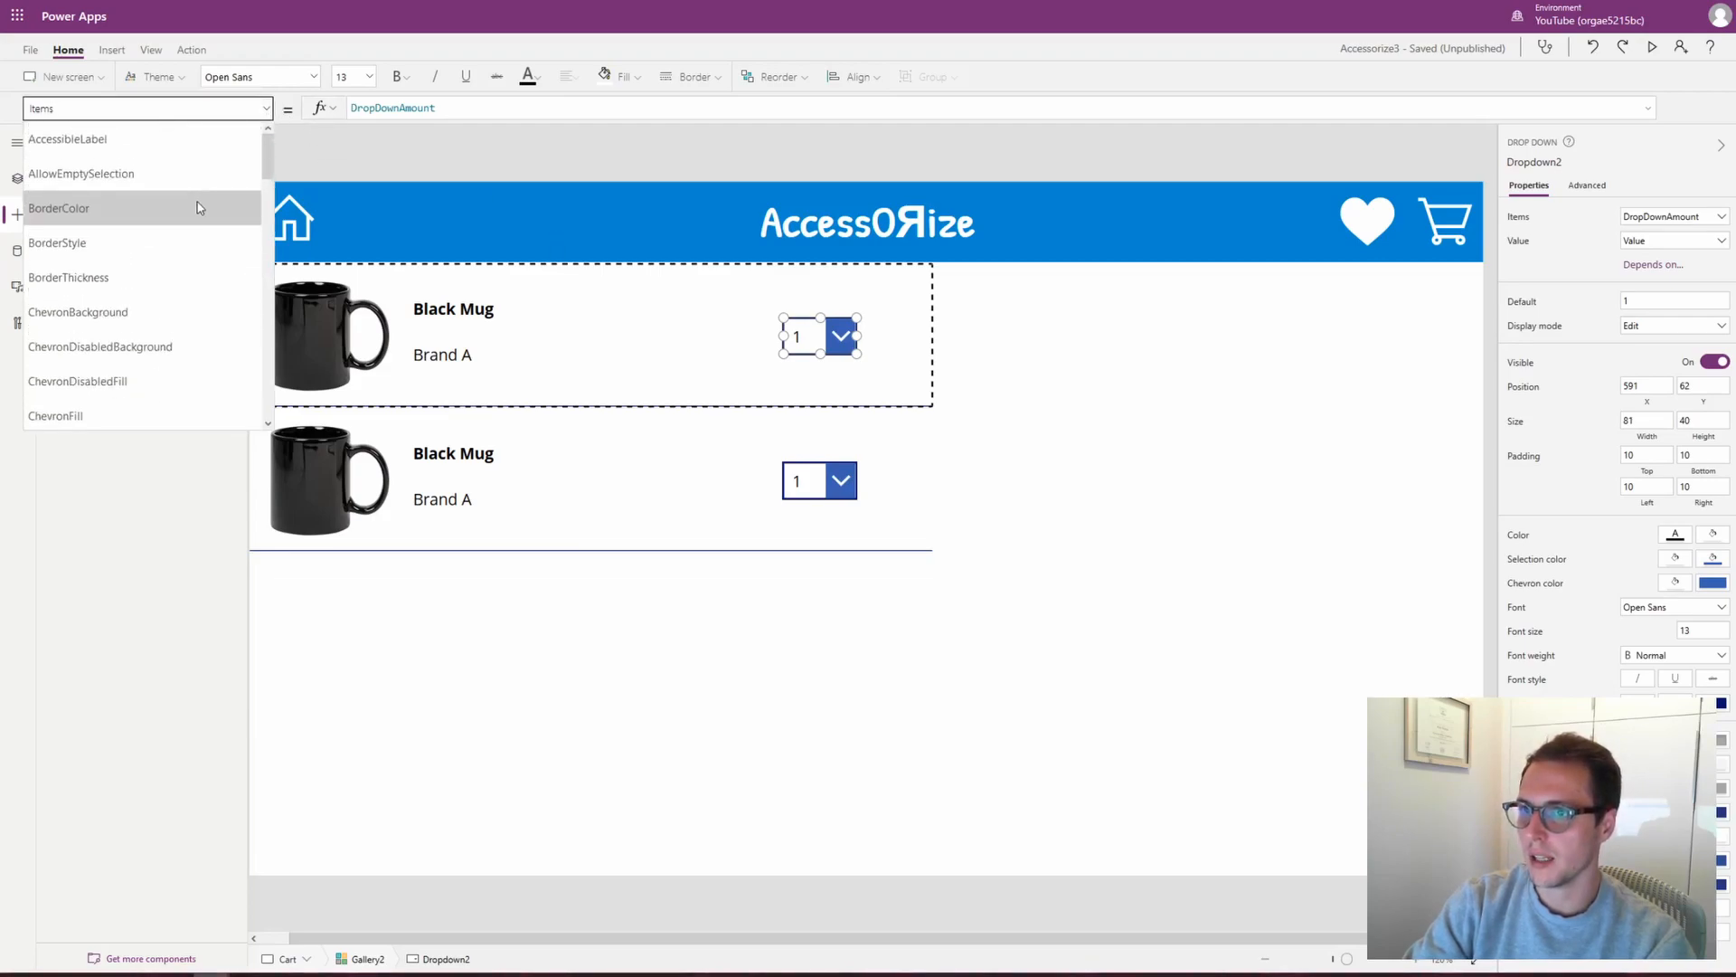
pyautogui.scroll(-3, 161, 310)
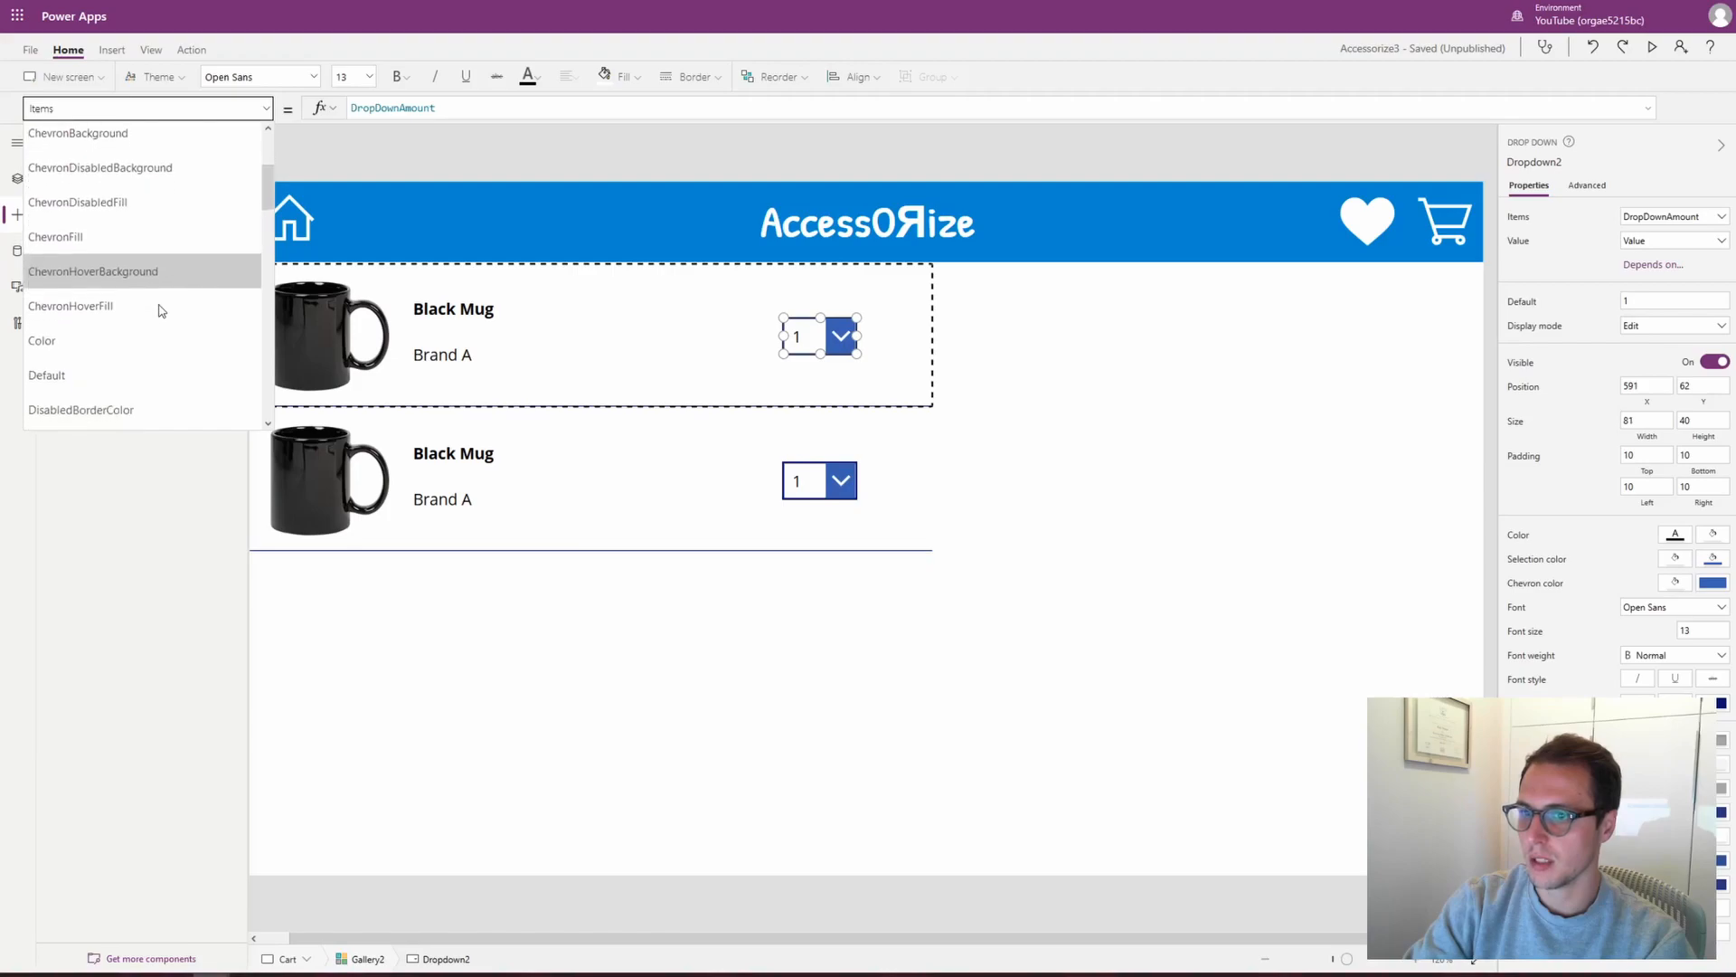
pyautogui.click(105, 370)
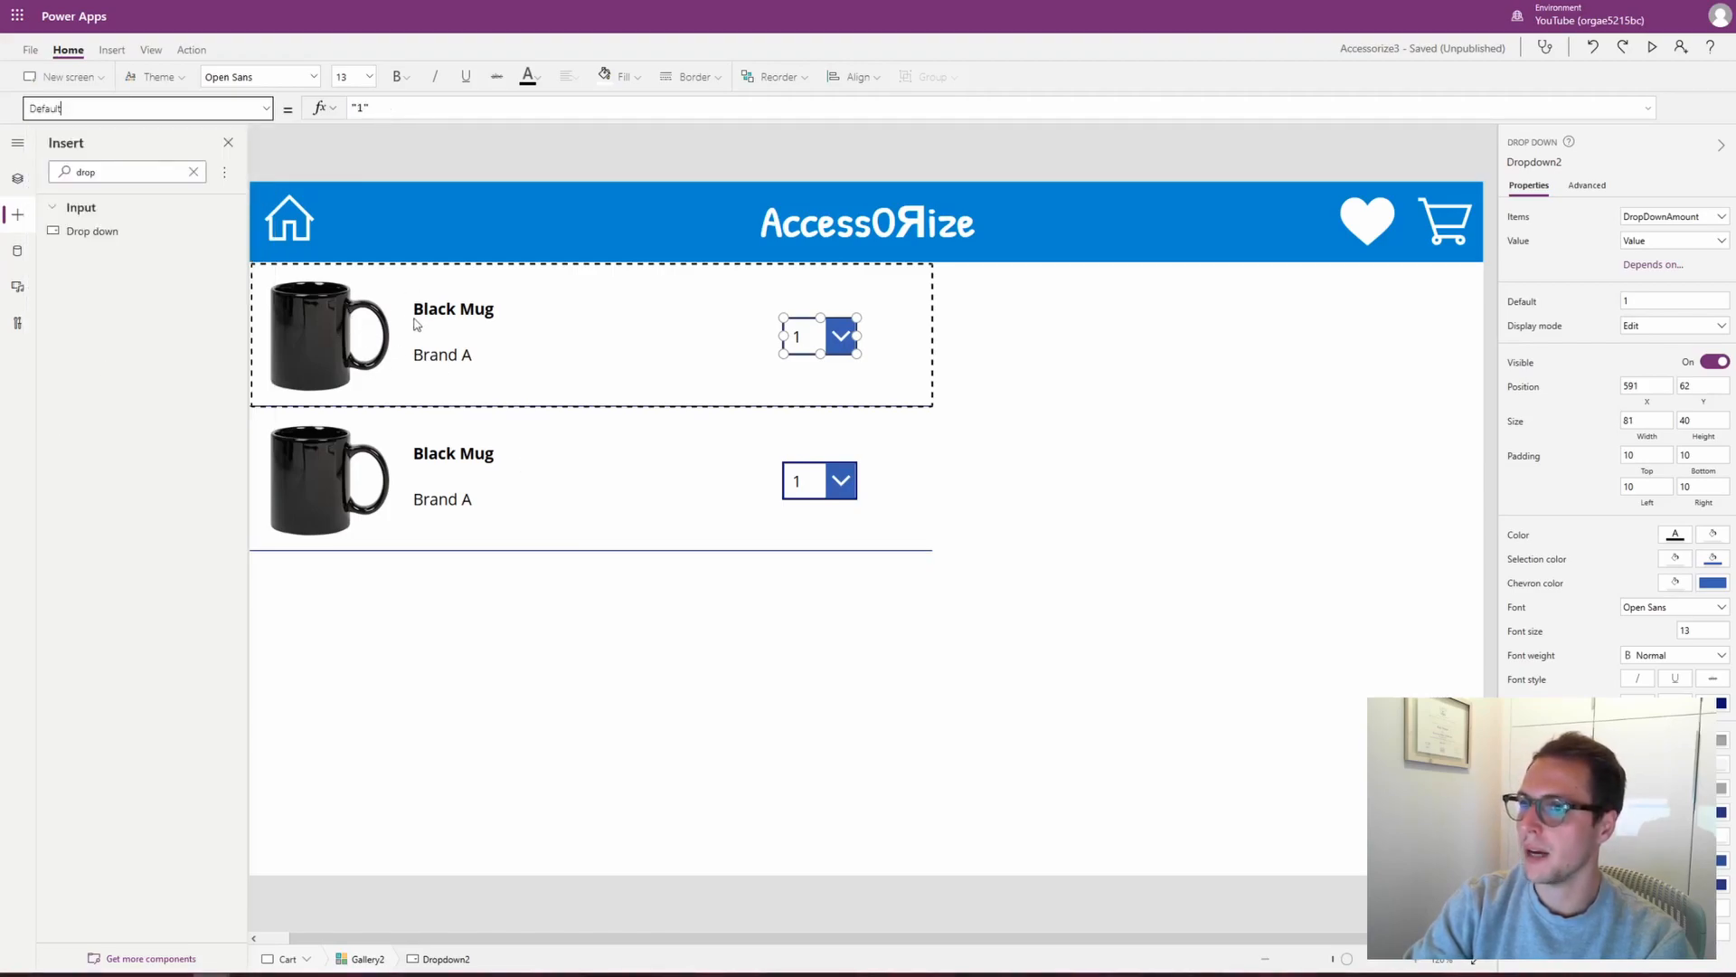
pyautogui.moveTo(380, 114); pyautogui.dragTo(341, 117)
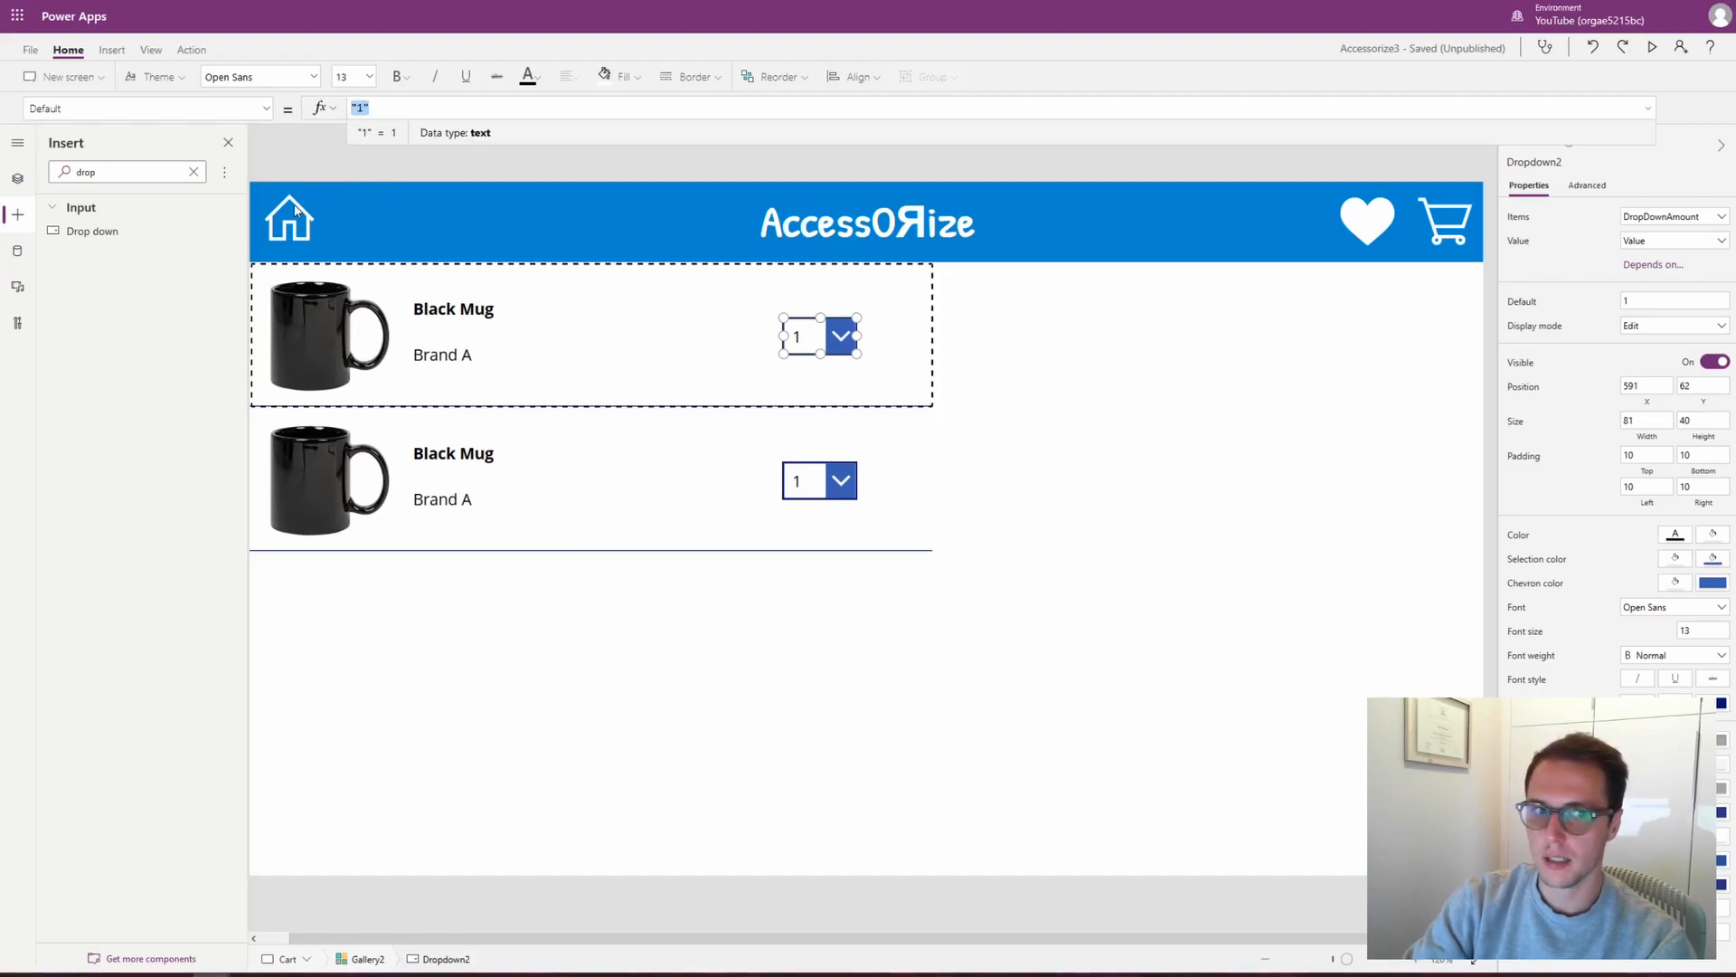
pyautogui.write('Text')
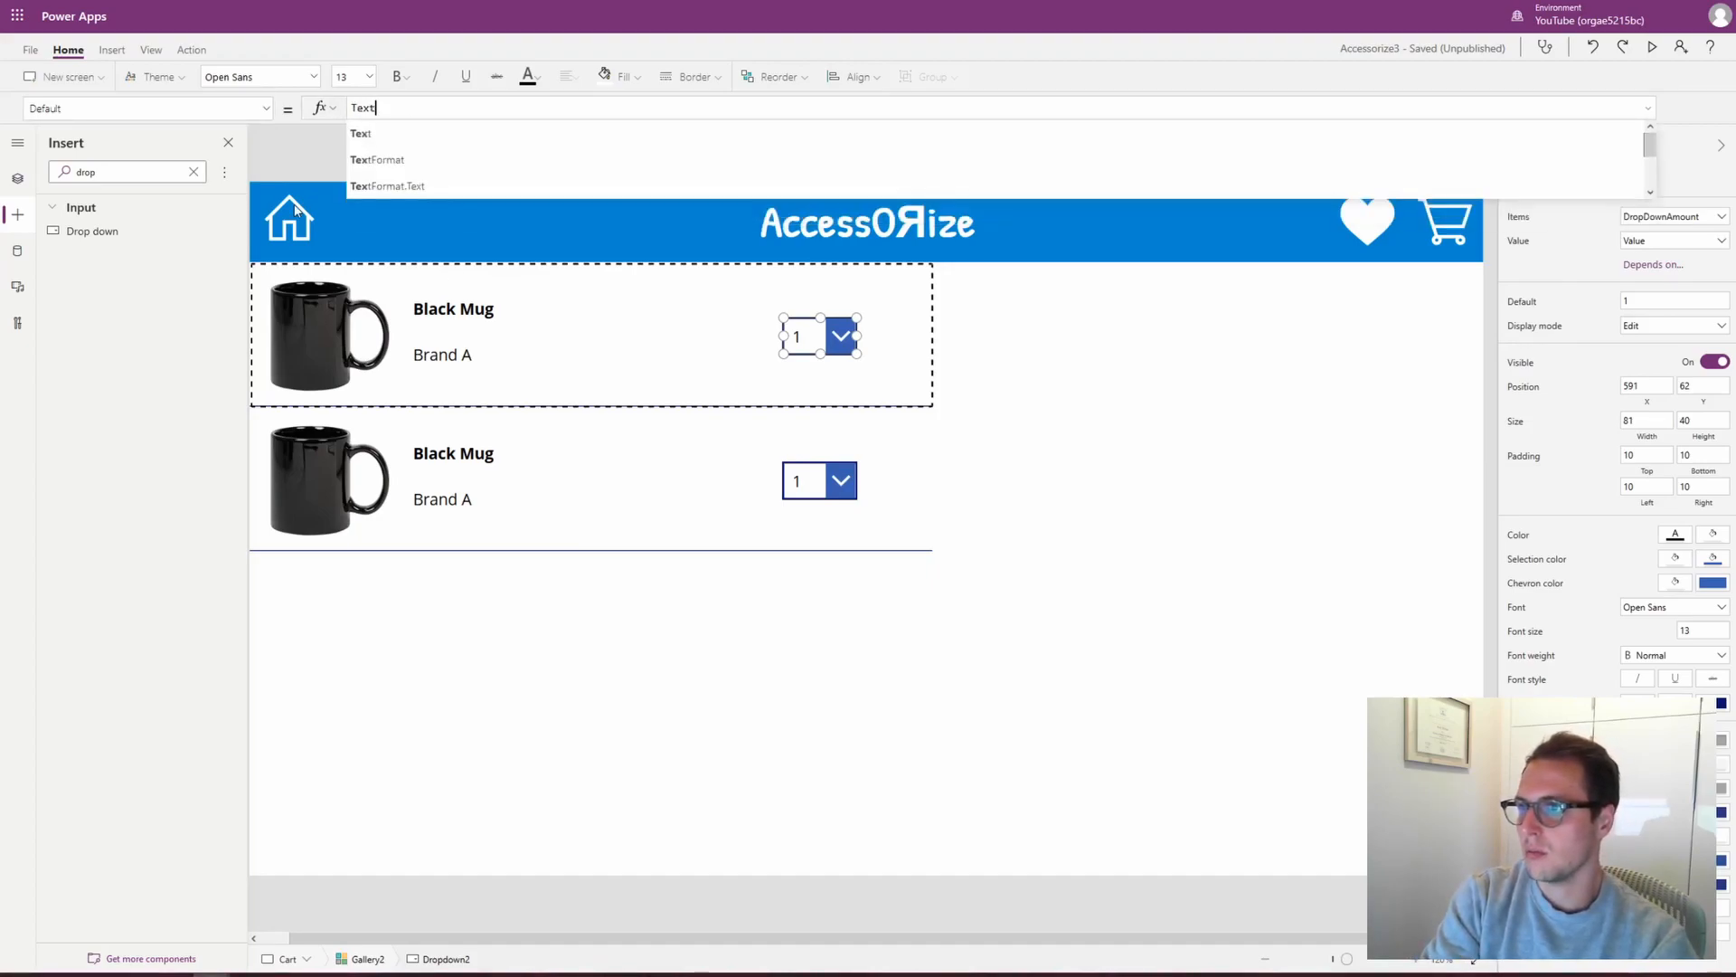
pyautogui.write('(T')
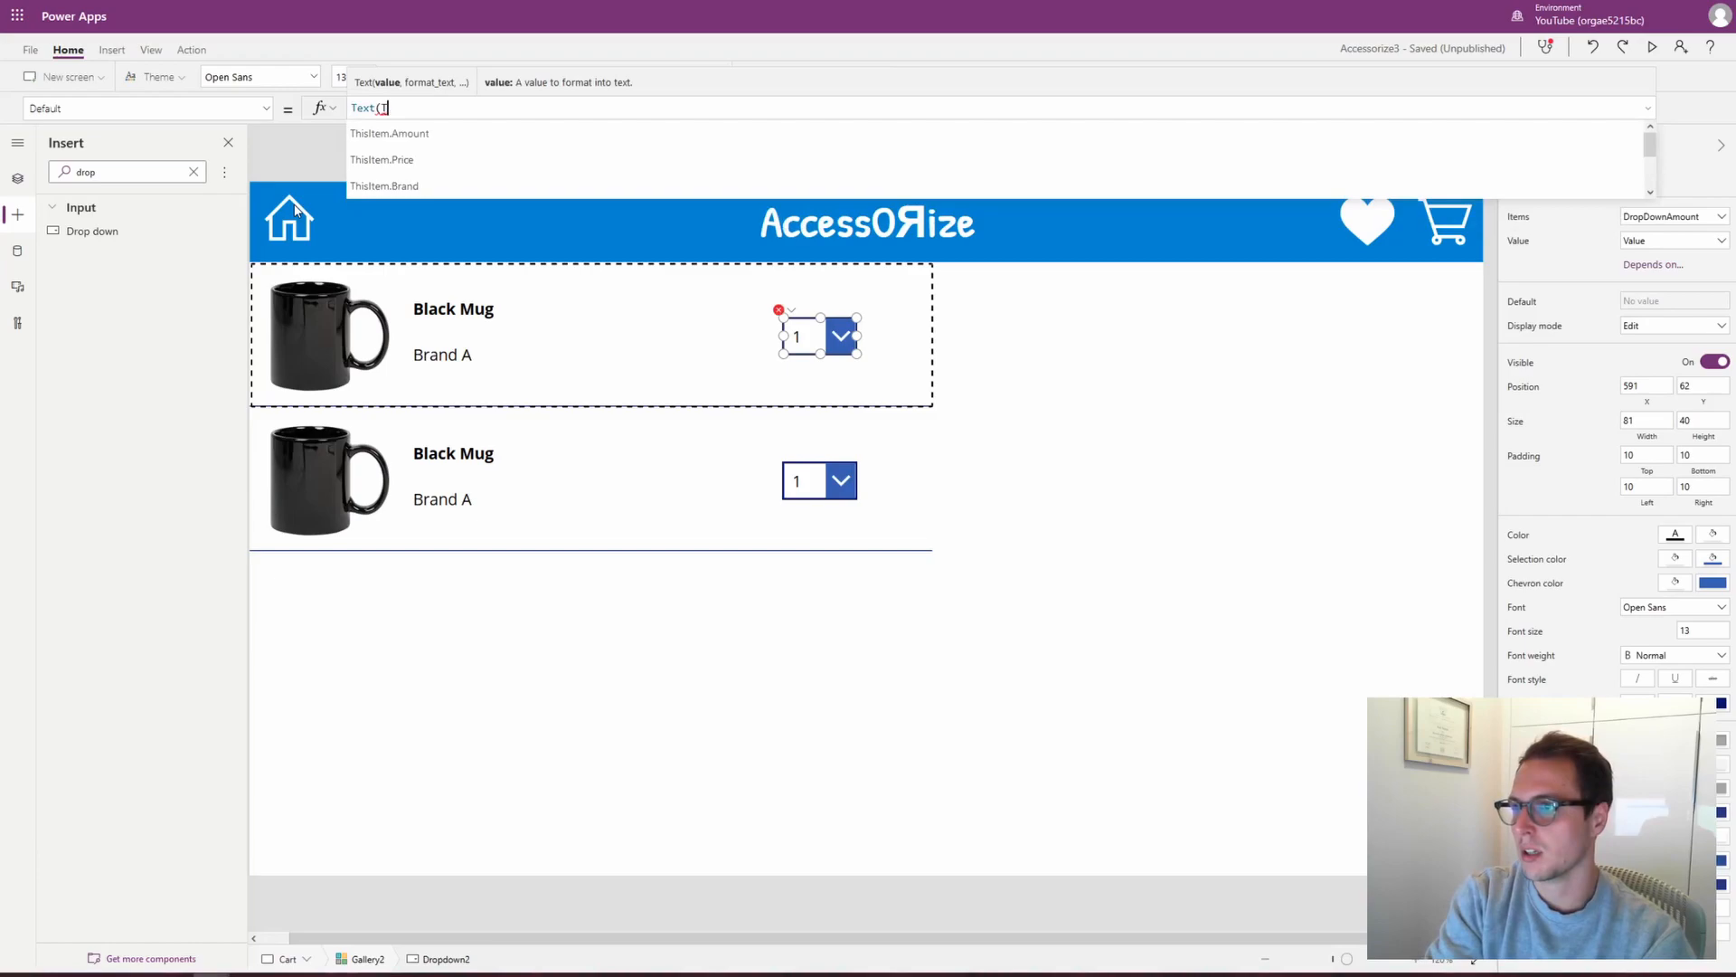
pyautogui.write('hisItem.')
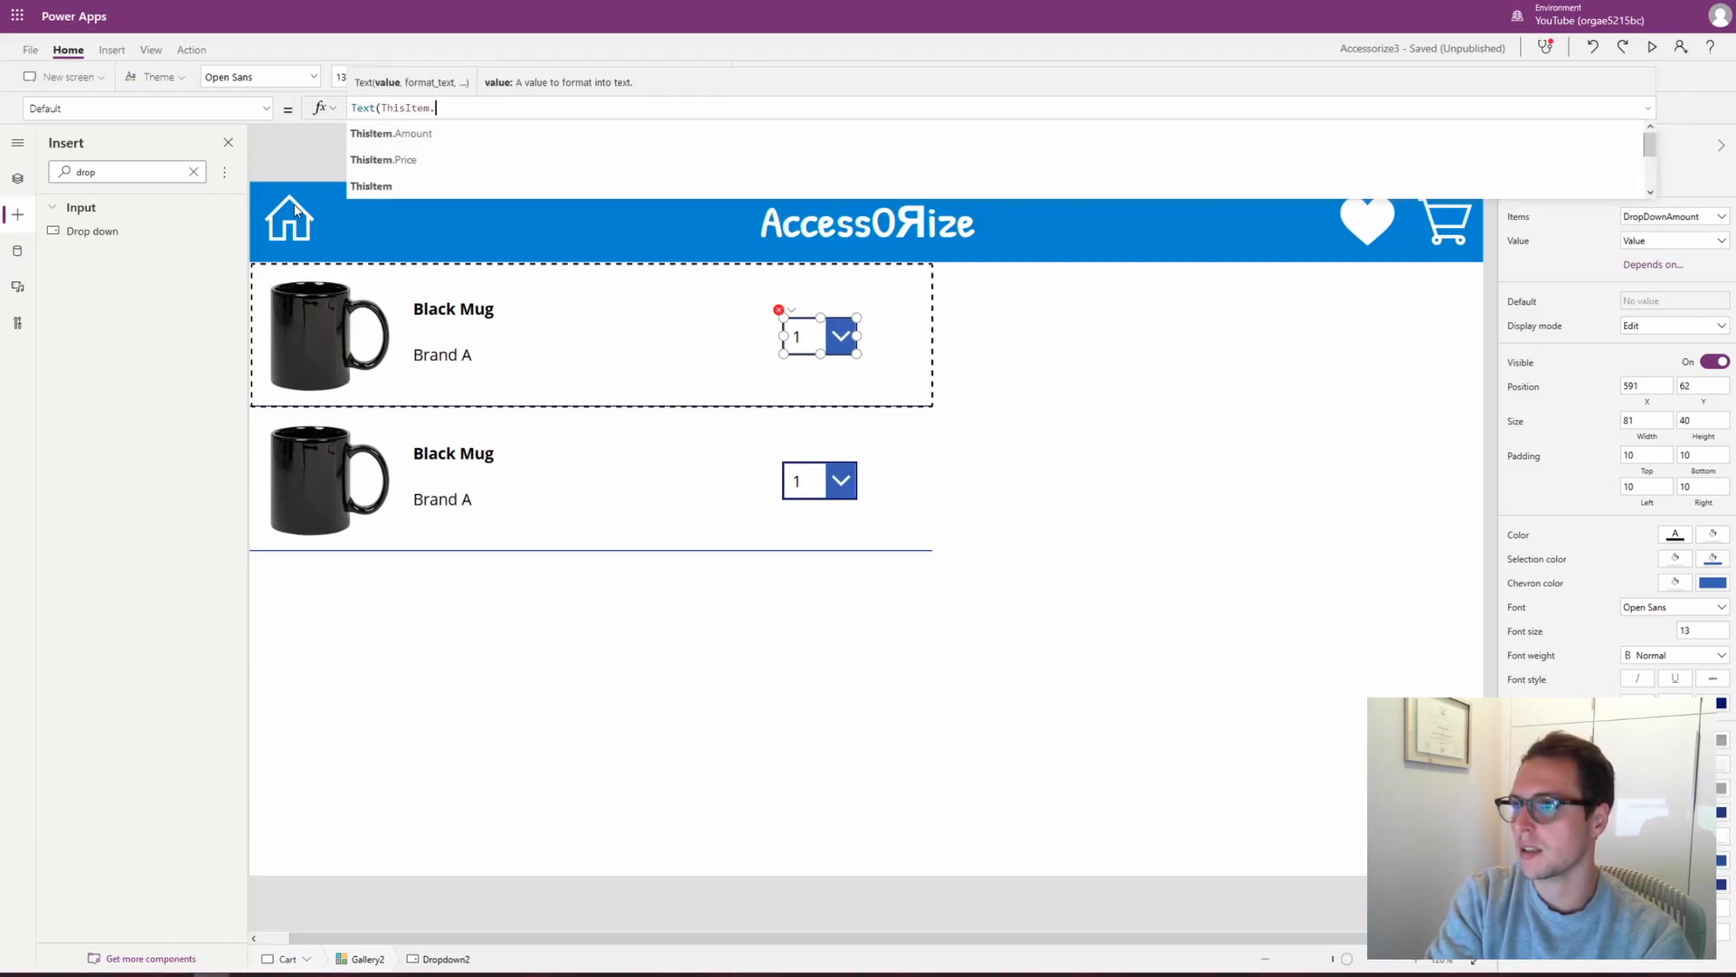
pyautogui.write('Amount)')
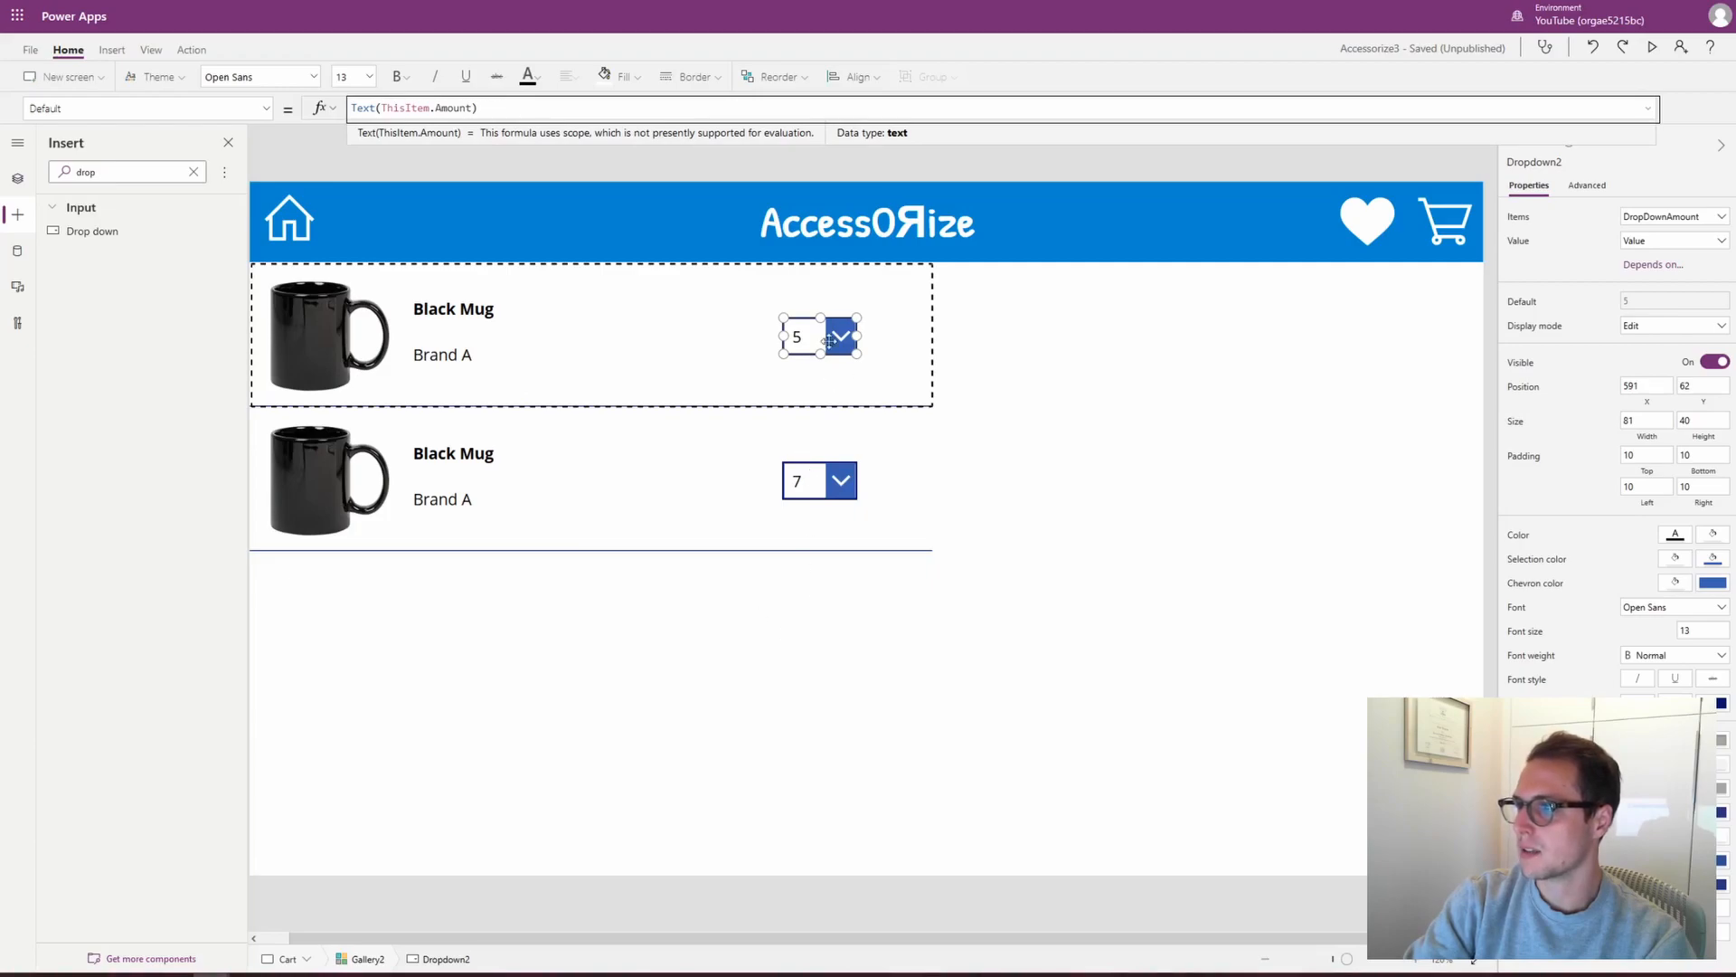
# Insert an add icon into the cart gallery's template, just right of the drop down, and shift the drop down slightly left
pyautogui.doubleClick(122, 169)
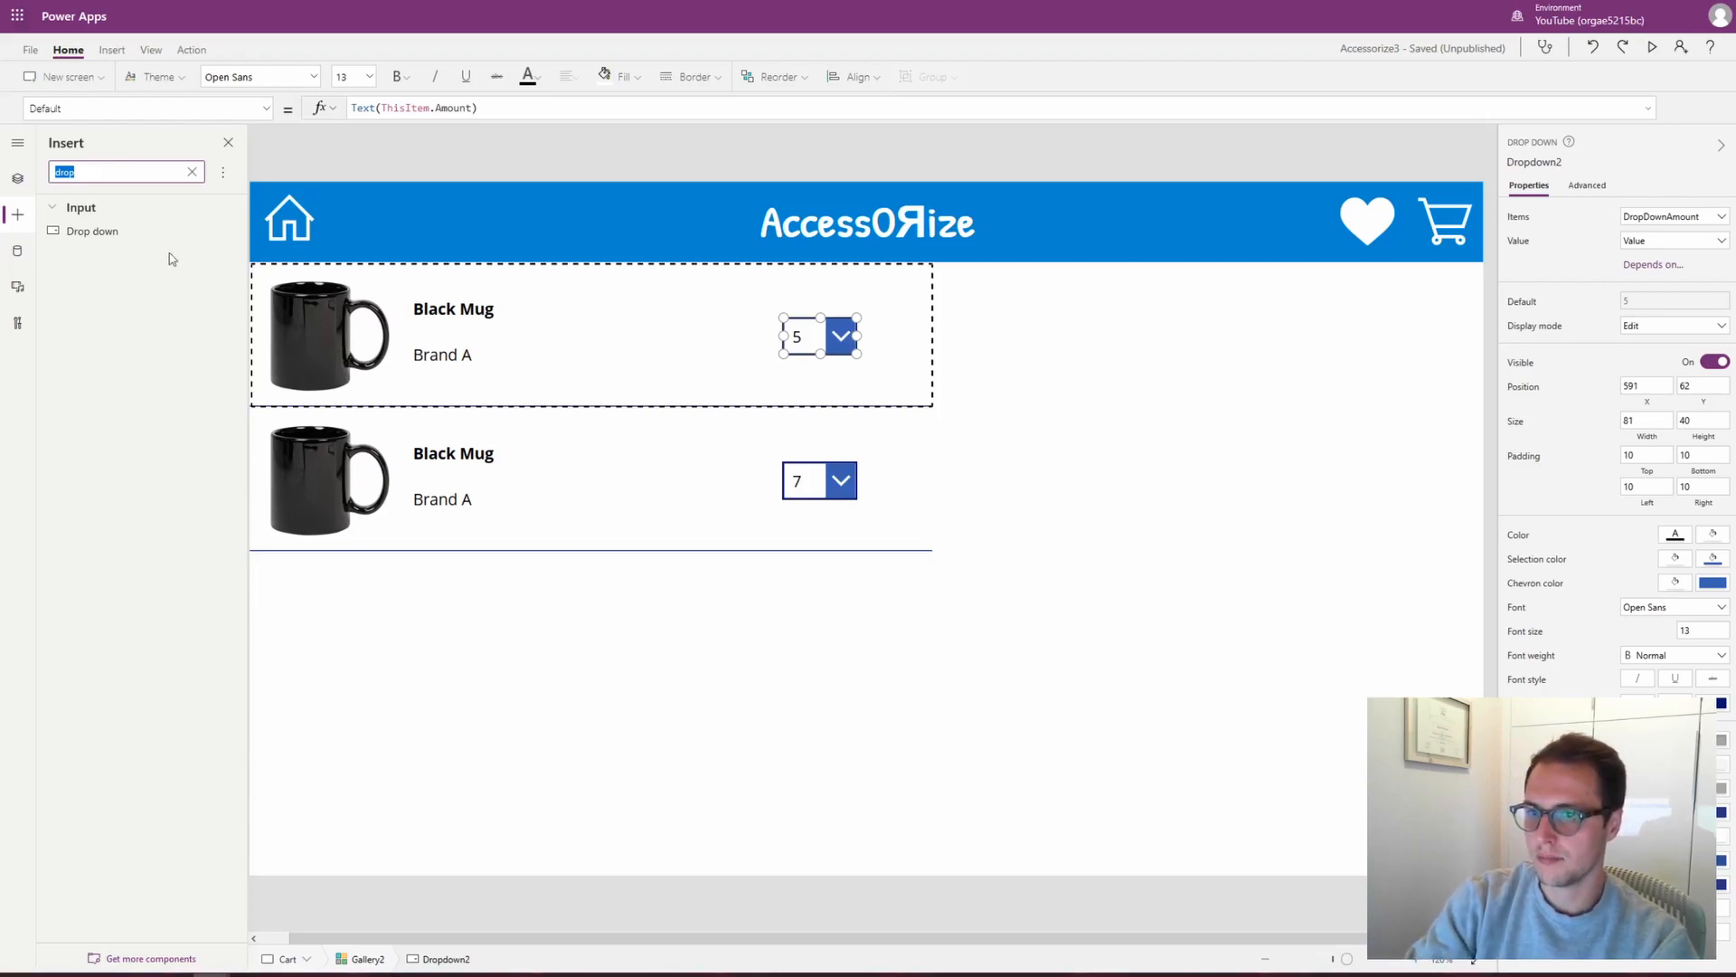
pyautogui.click(191, 179)
pyautogui.click(192, 172)
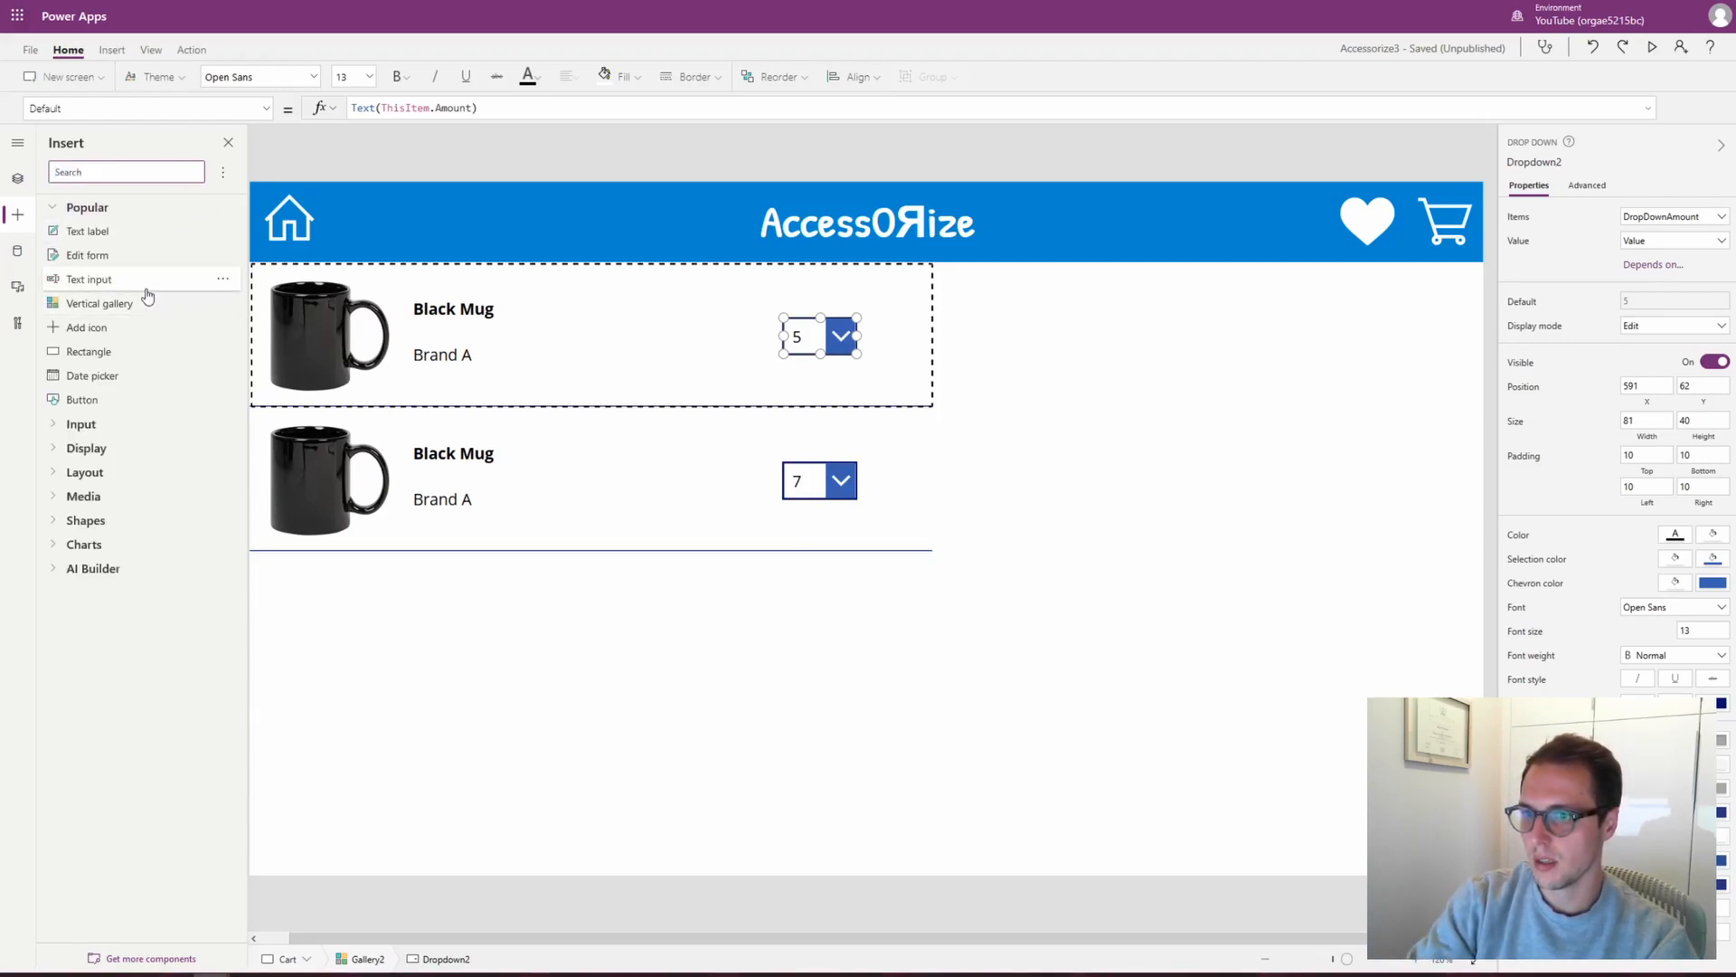
pyautogui.moveTo(147, 326); pyautogui.dragTo(790, 343)
pyautogui.moveTo(903, 351); pyautogui.dragTo(888, 342)
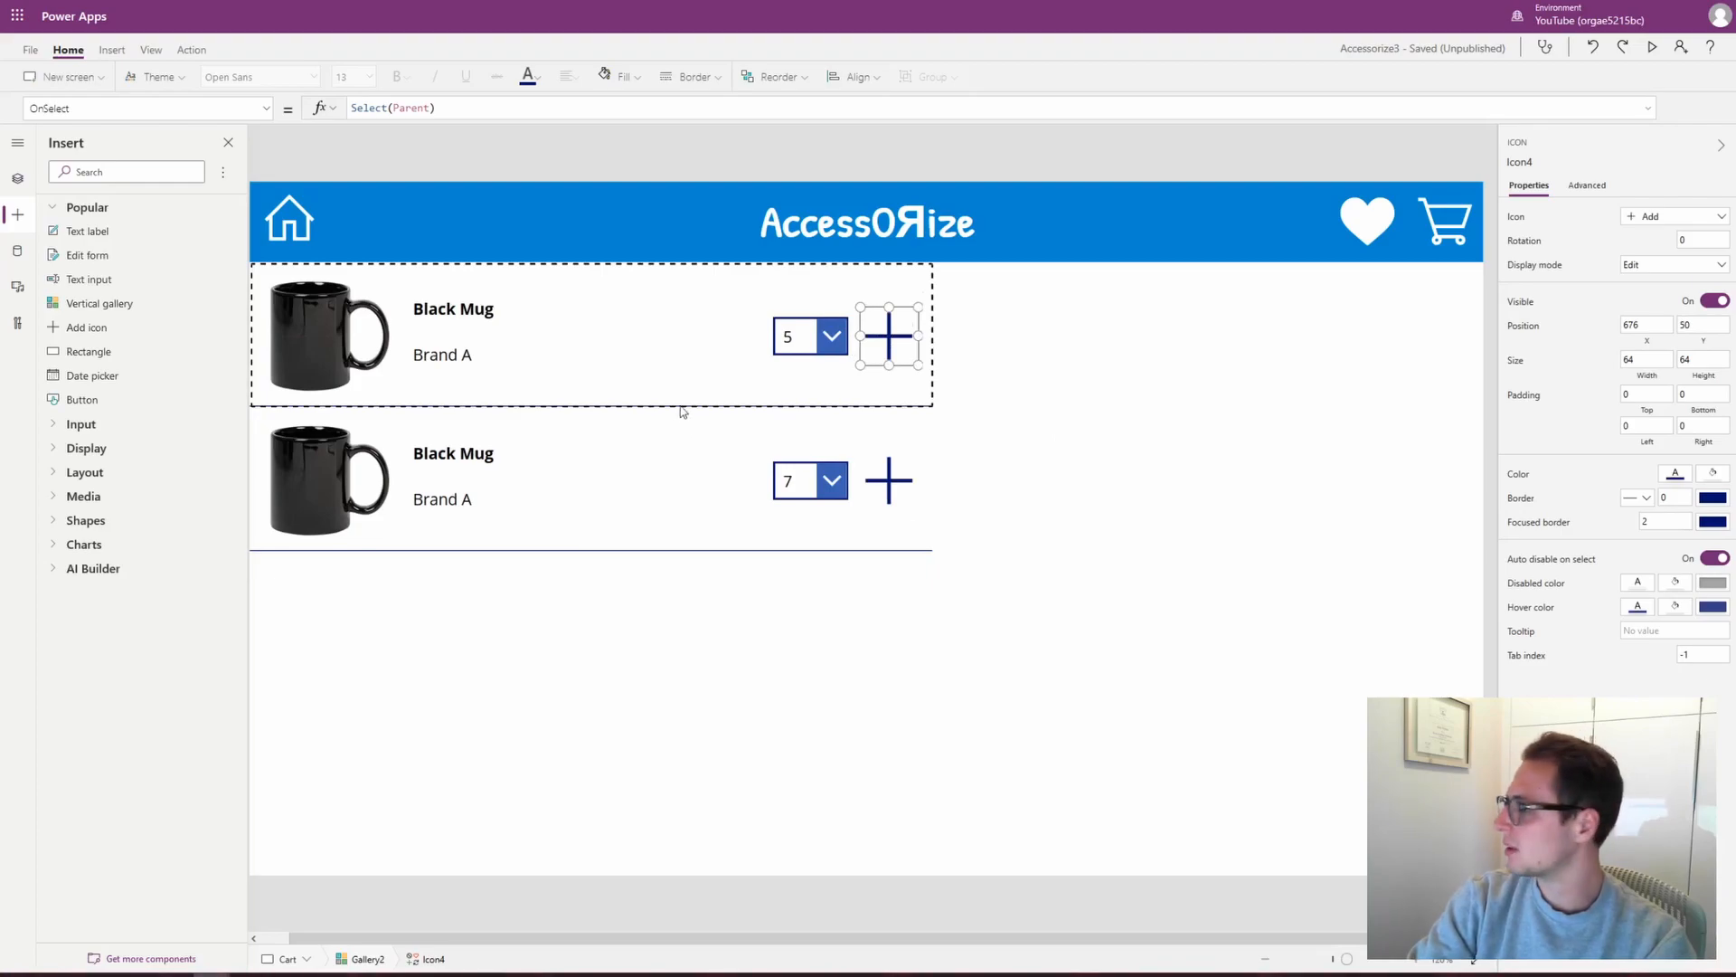
# Change the new icon to Trash in the header's blue and shrink it to 51 by 52, level with the drop down
pyautogui.click(1718, 225)
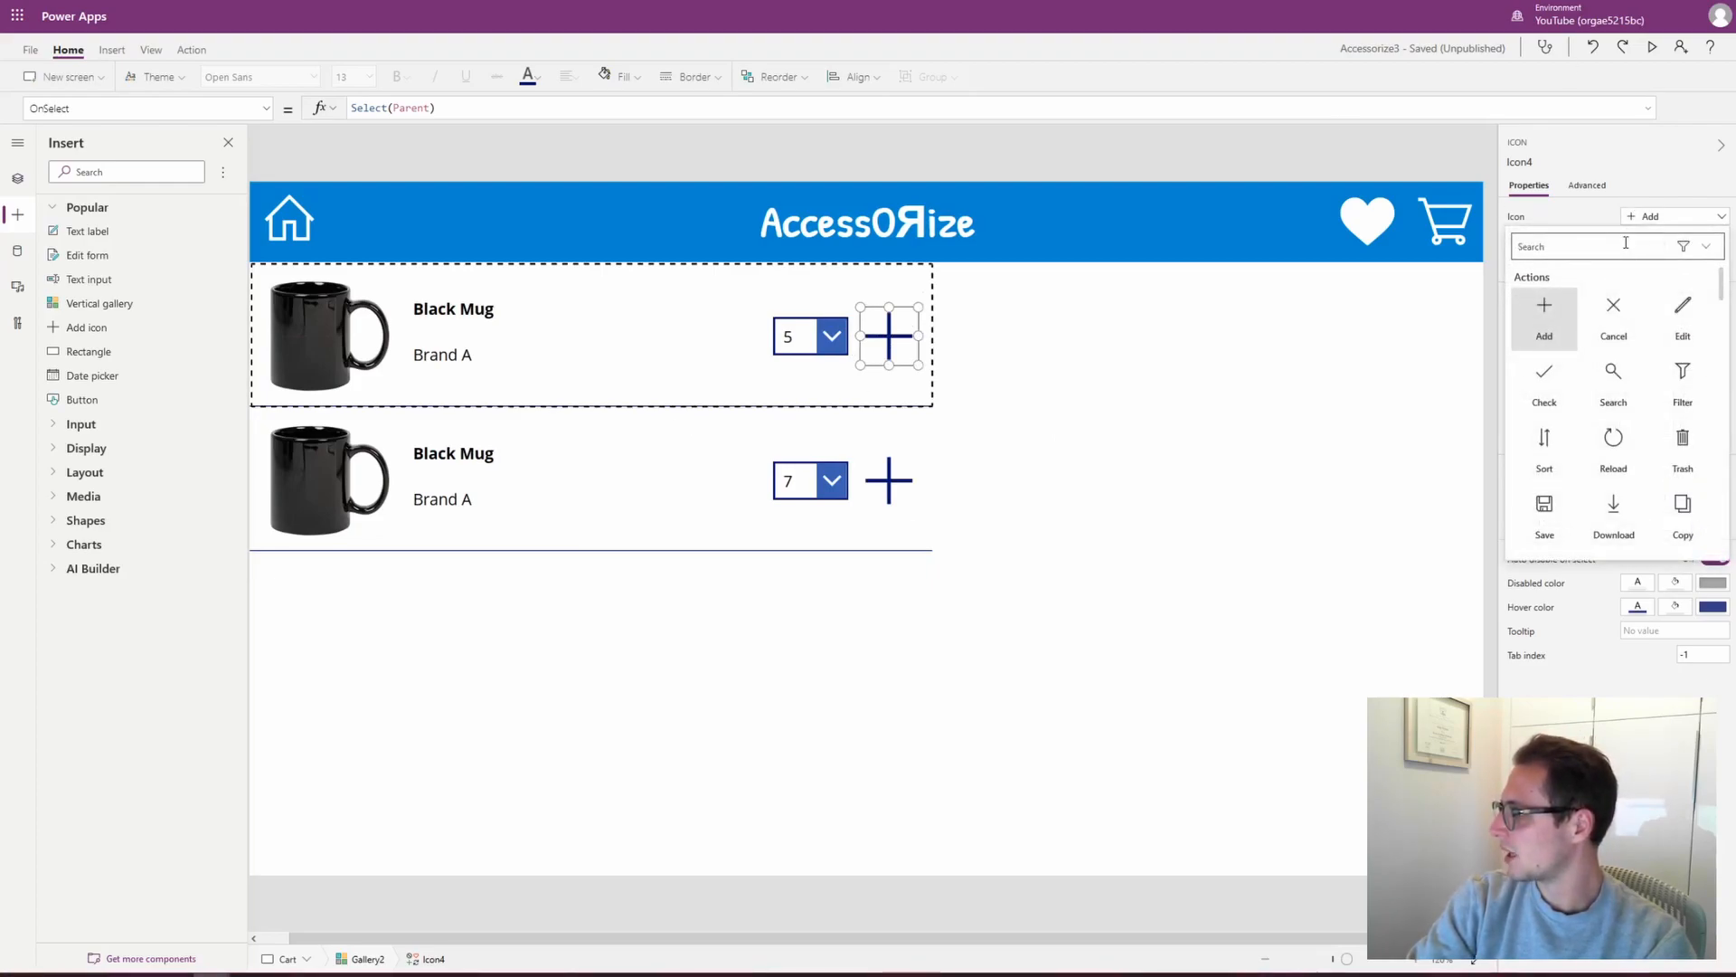
pyautogui.click(1684, 447)
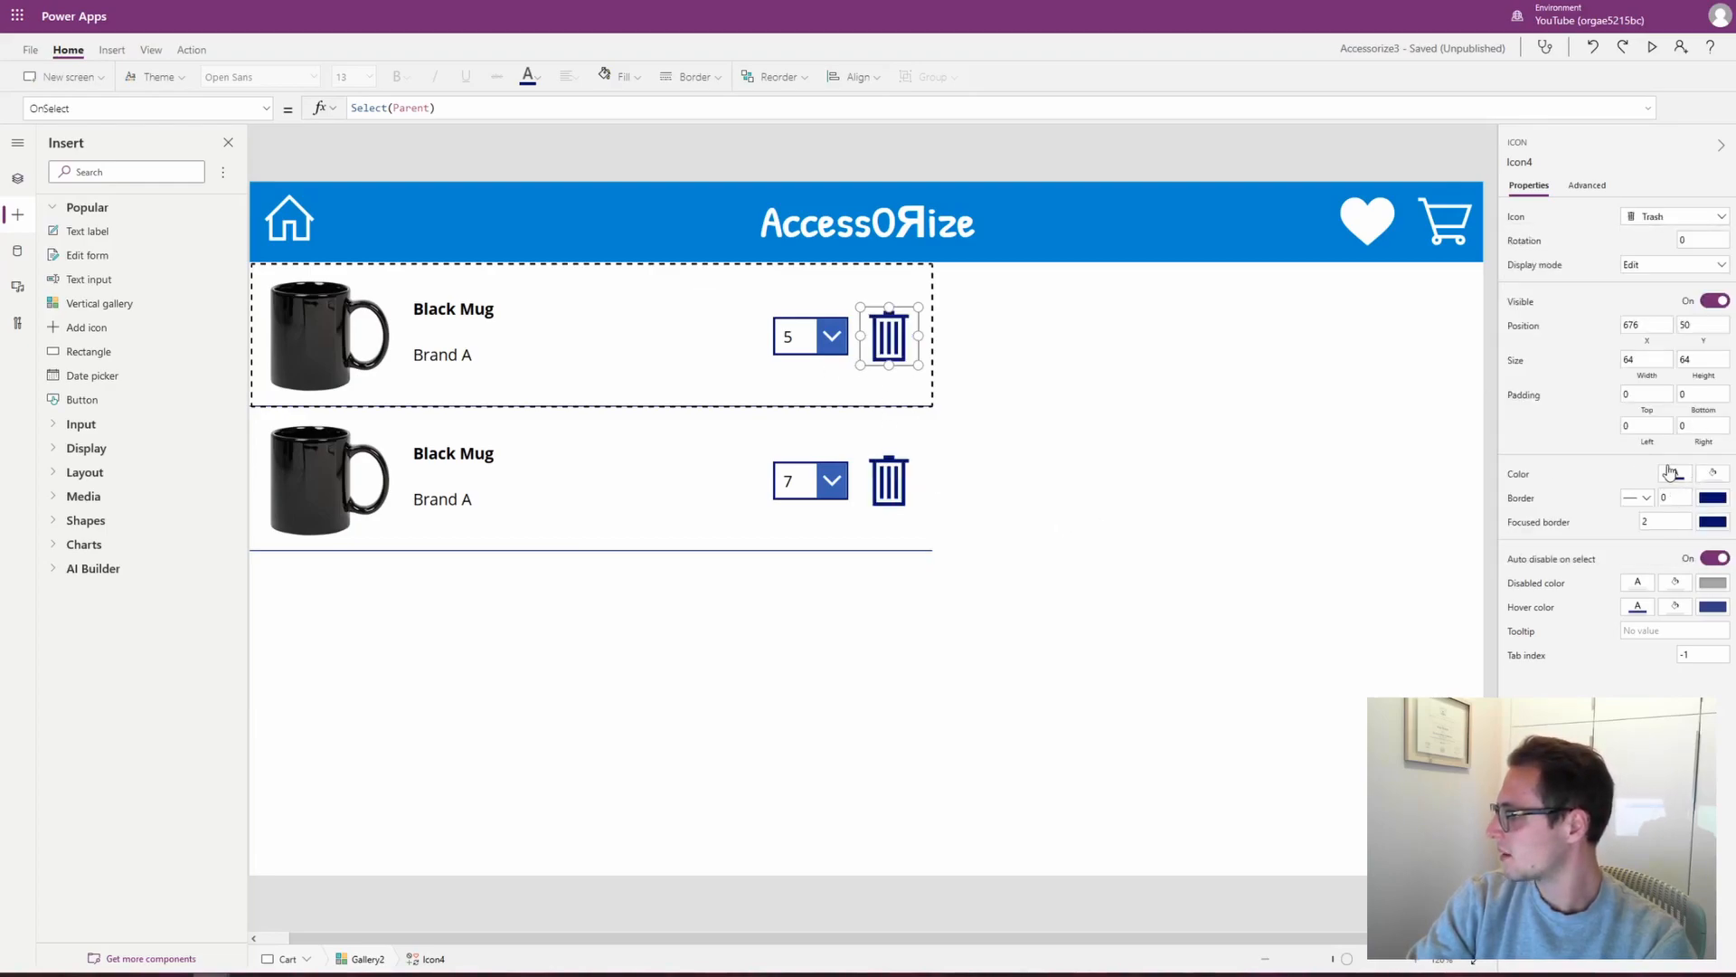
pyautogui.click(1669, 470)
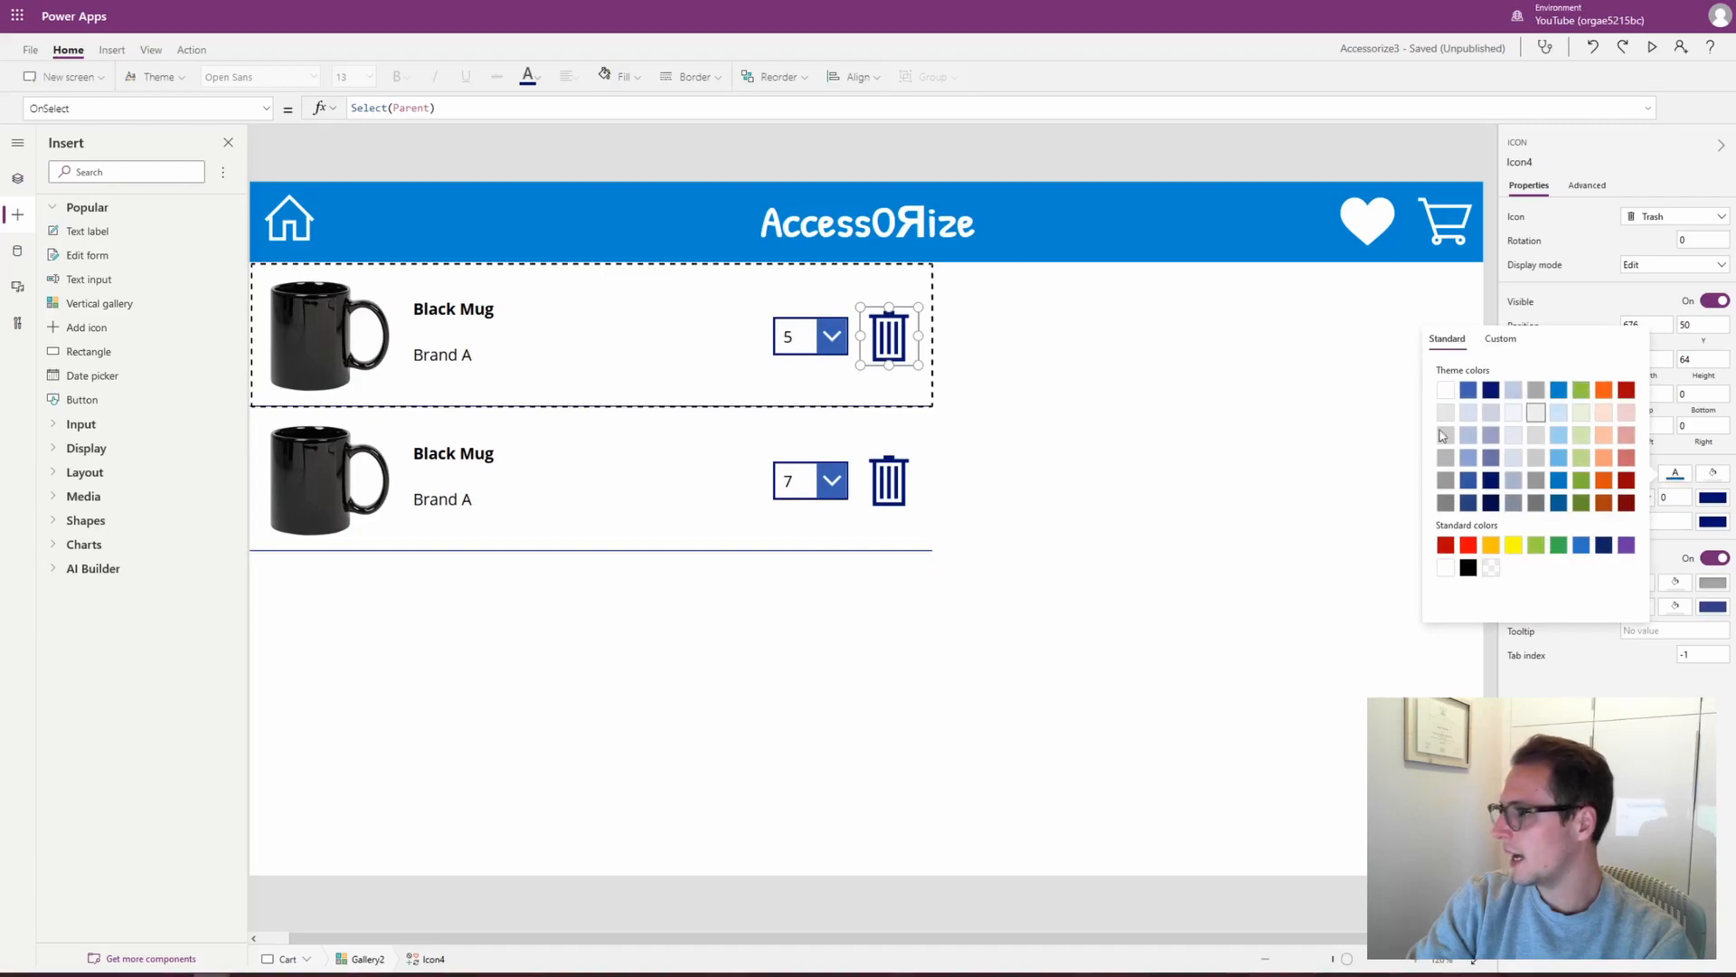
pyautogui.moveTo(893, 356)
pyautogui.mouseDown()
pyautogui.moveTo(862, 363)
pyautogui.moveTo(894, 335)
pyautogui.mouseUp()
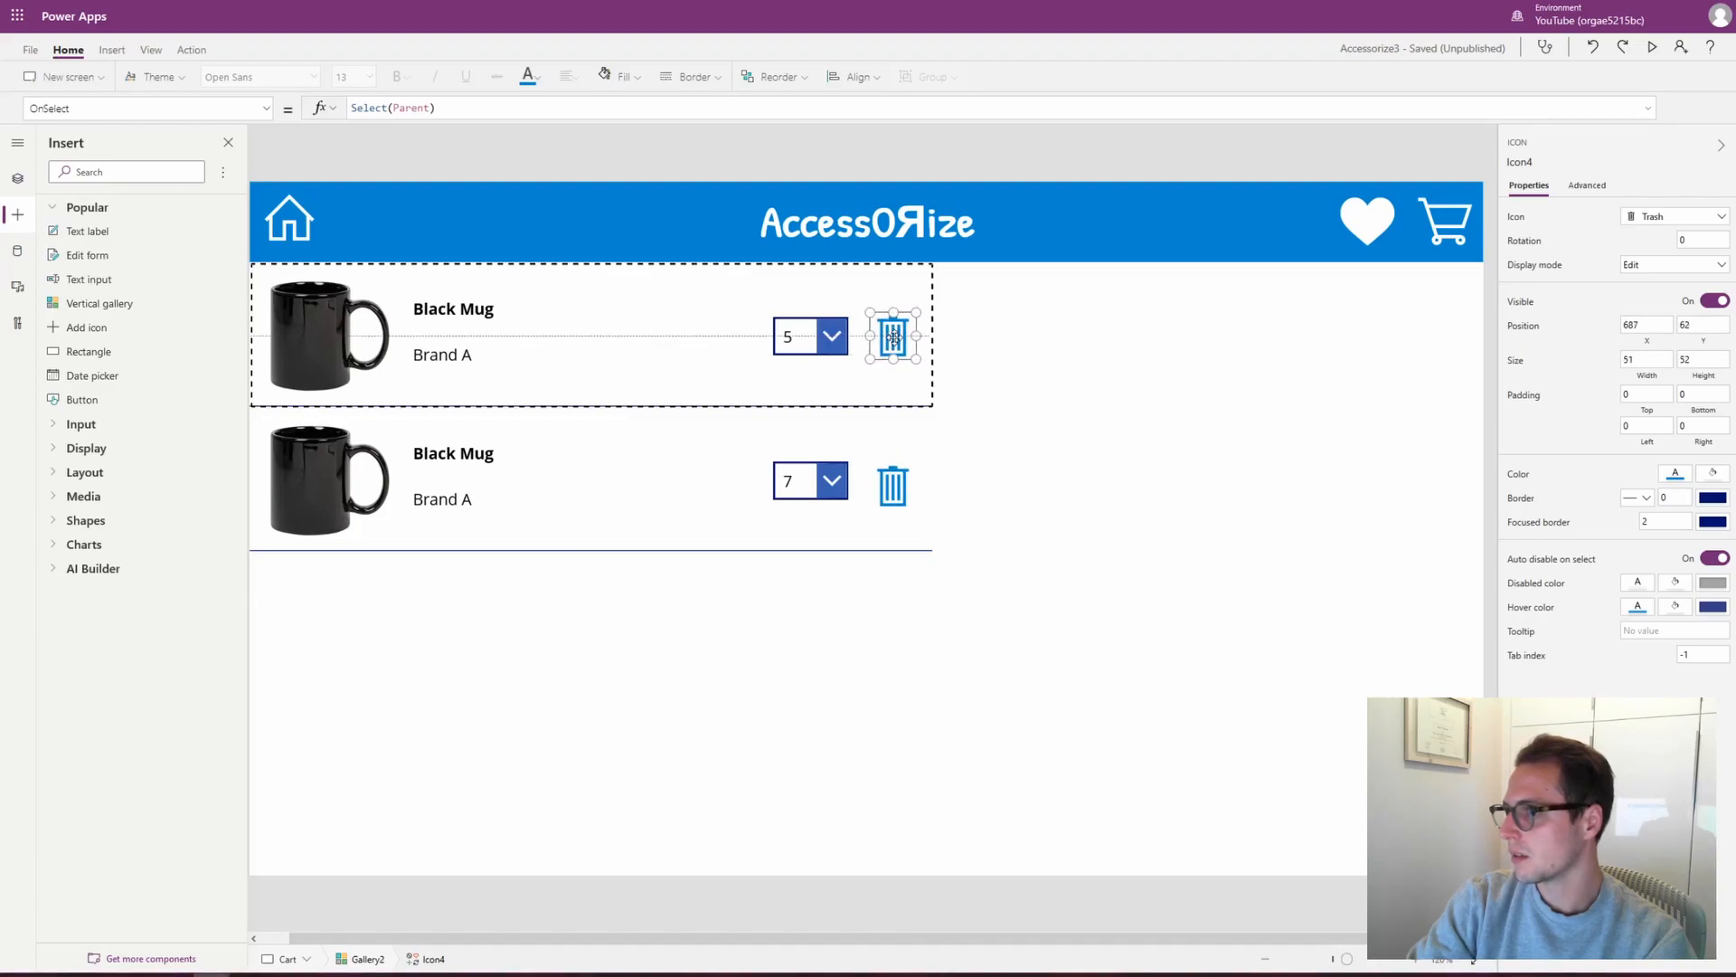
pyautogui.click(940, 480)
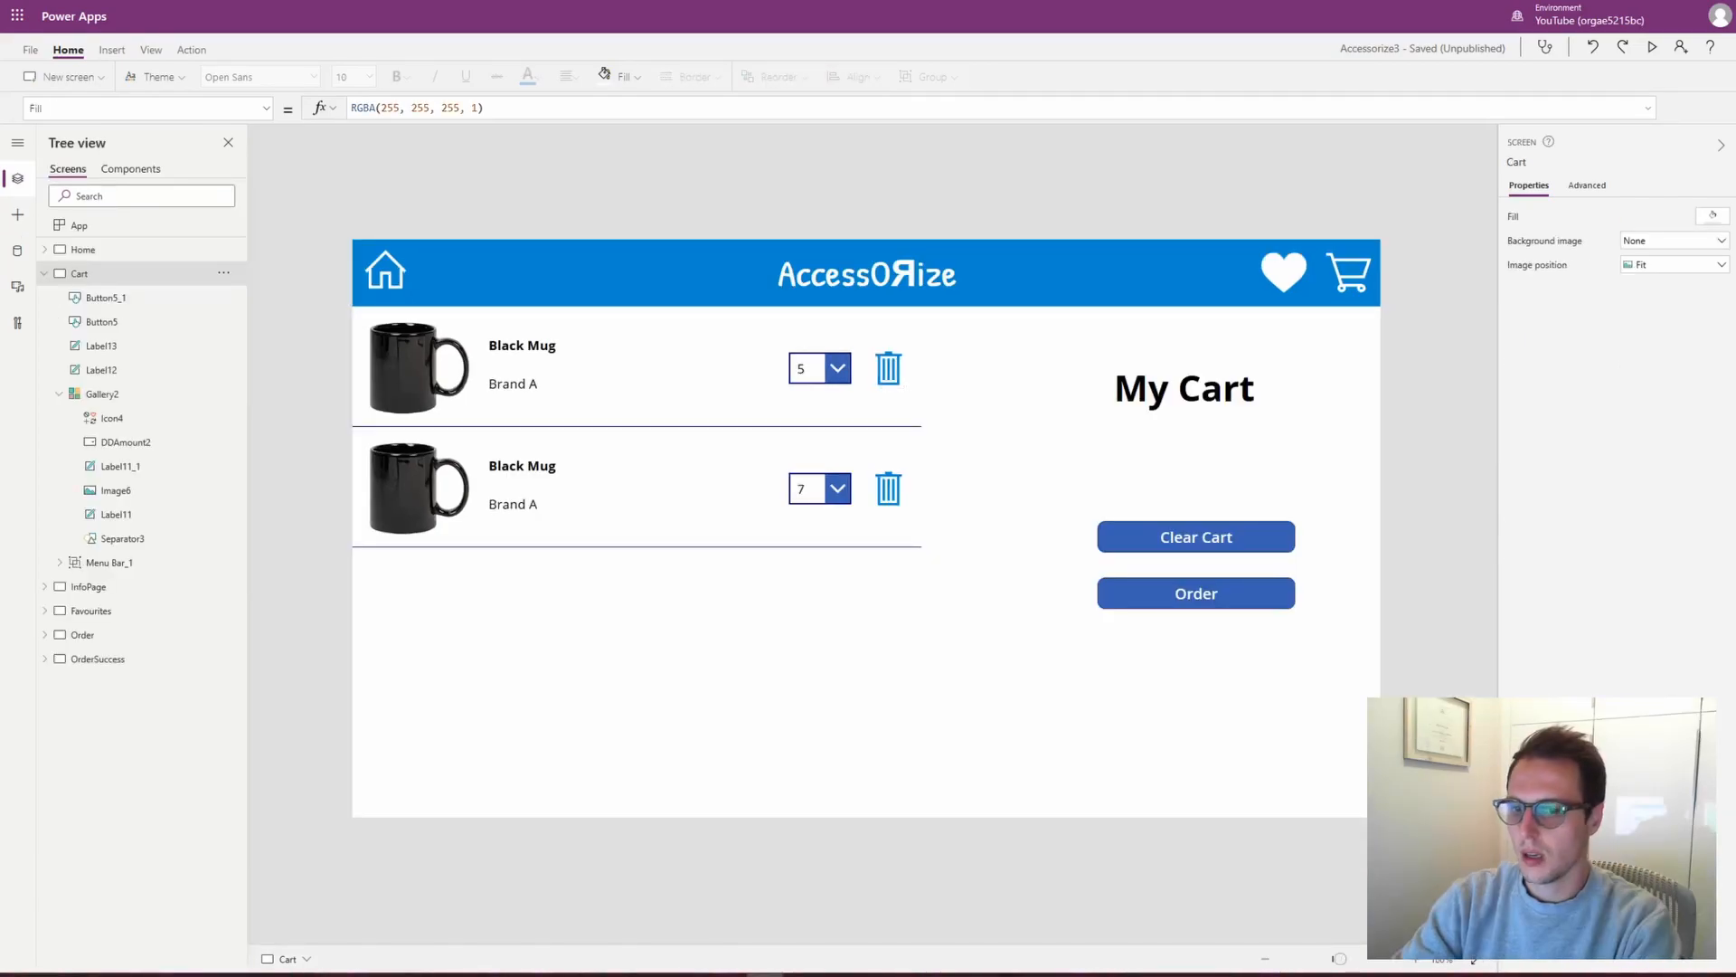
# Set the trash icon's OnSelect to Remove(CartList,ThisItem)
pyautogui.click(898, 371)
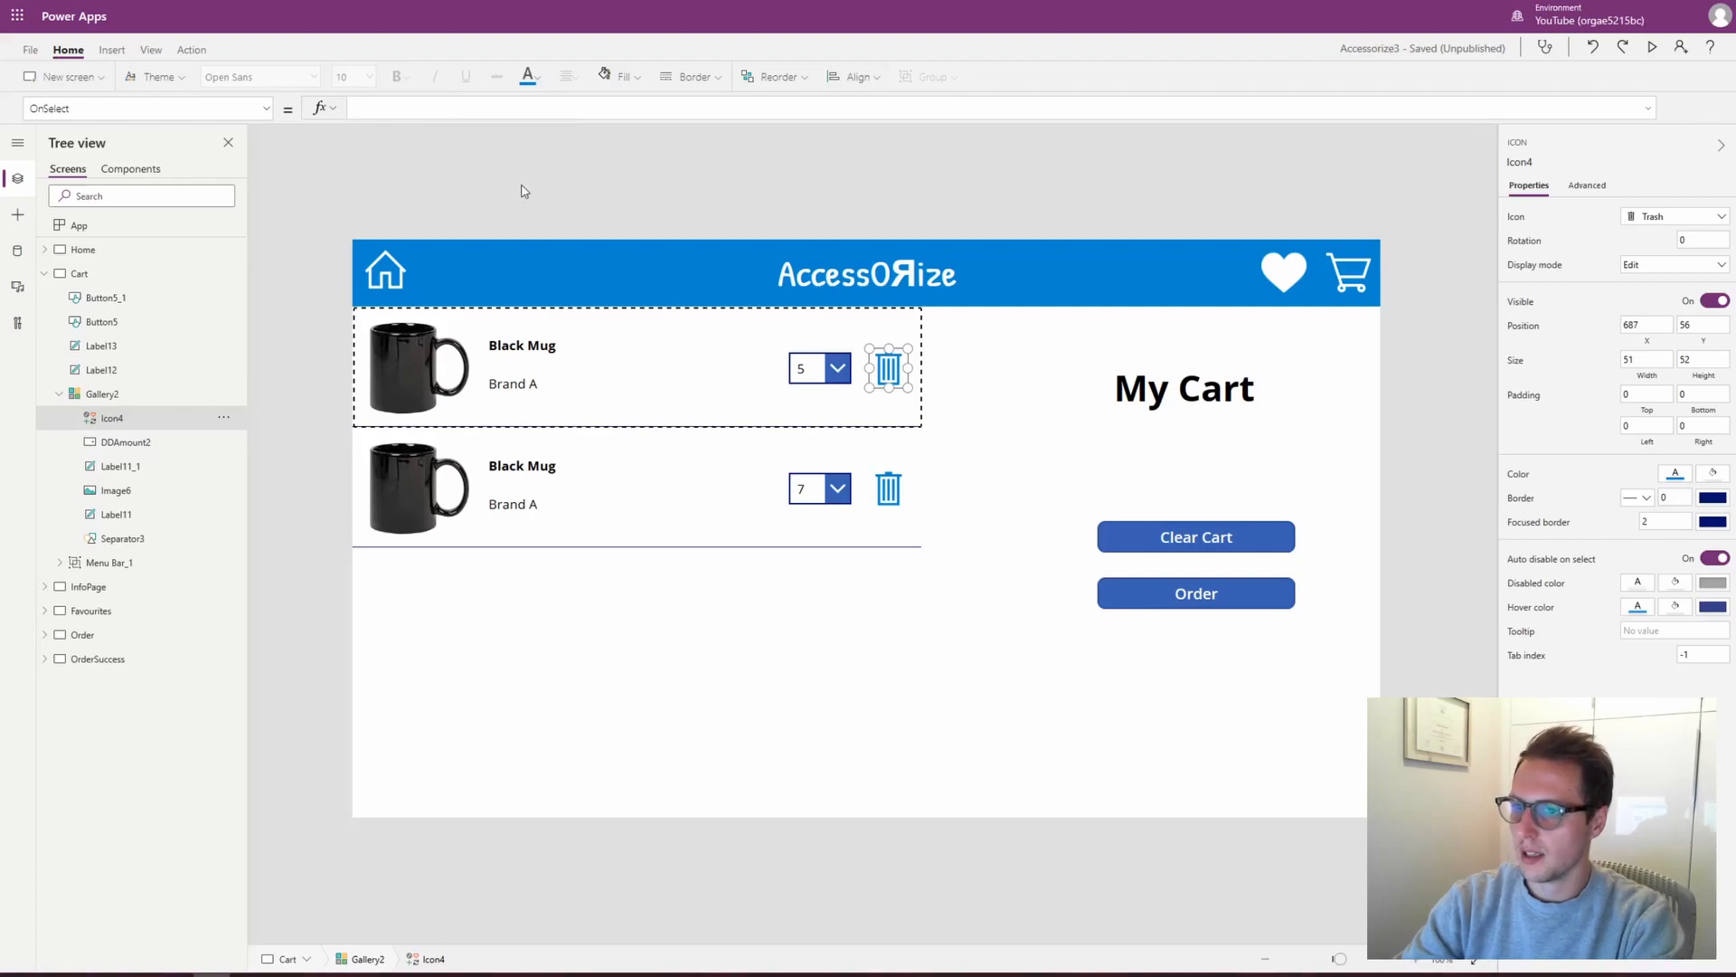
pyautogui.write('Remove(CartList,')
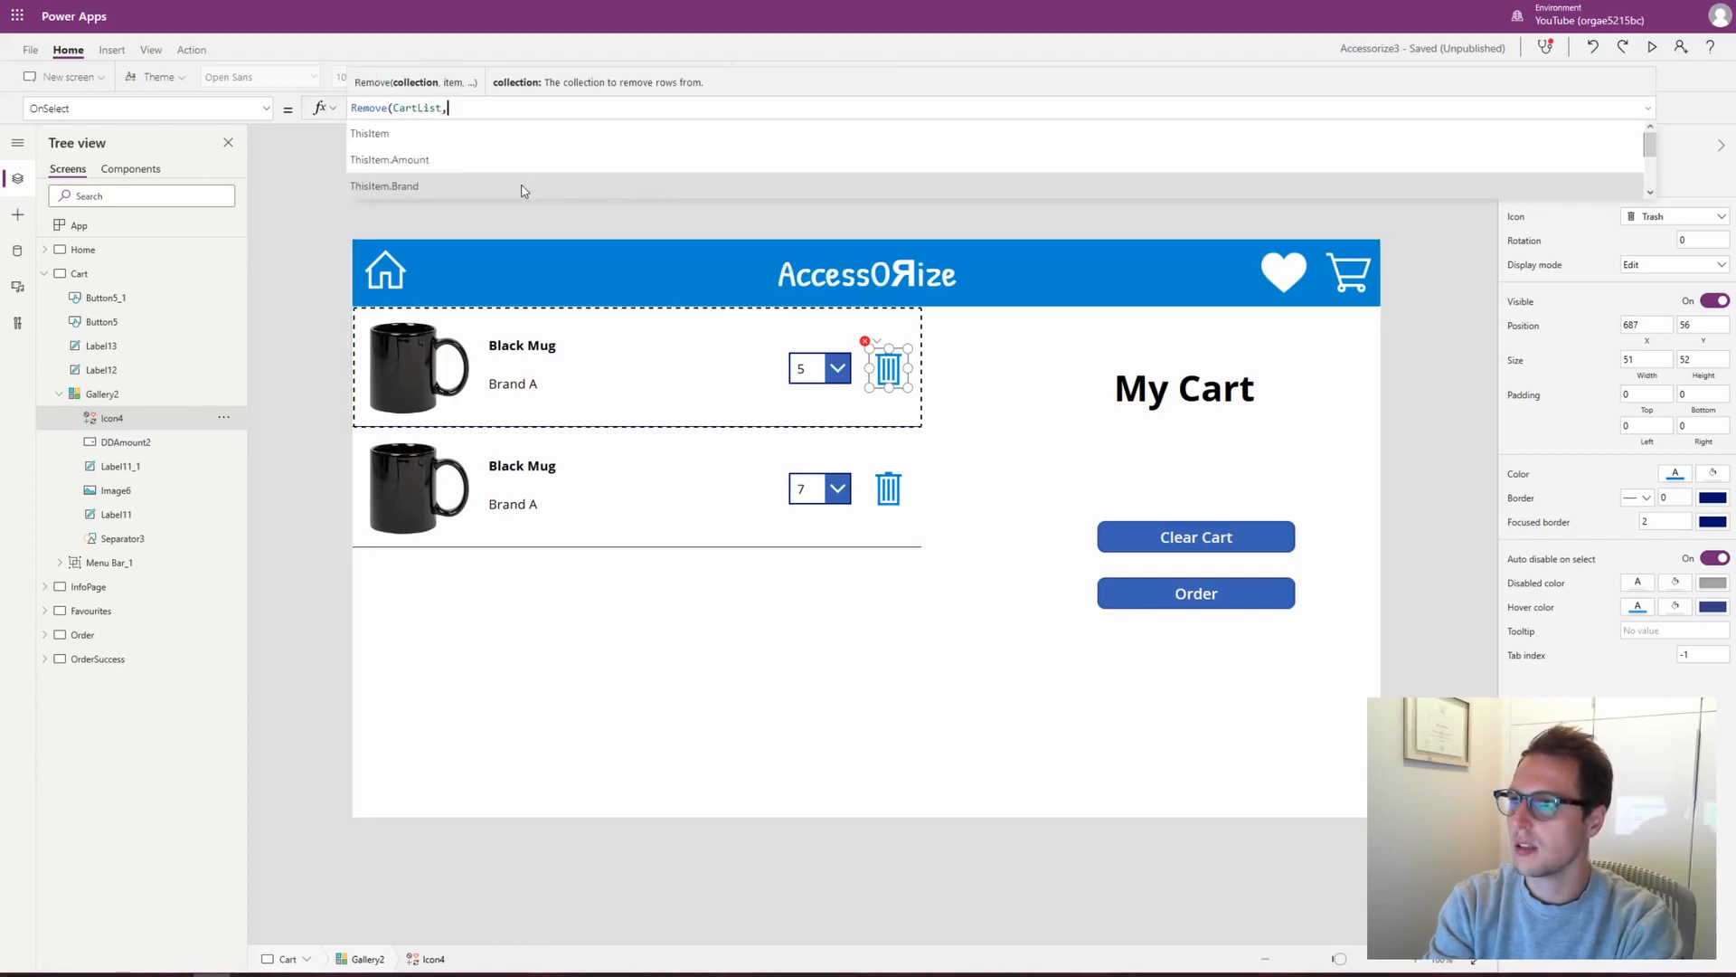
pyautogui.write('ThisItem)')
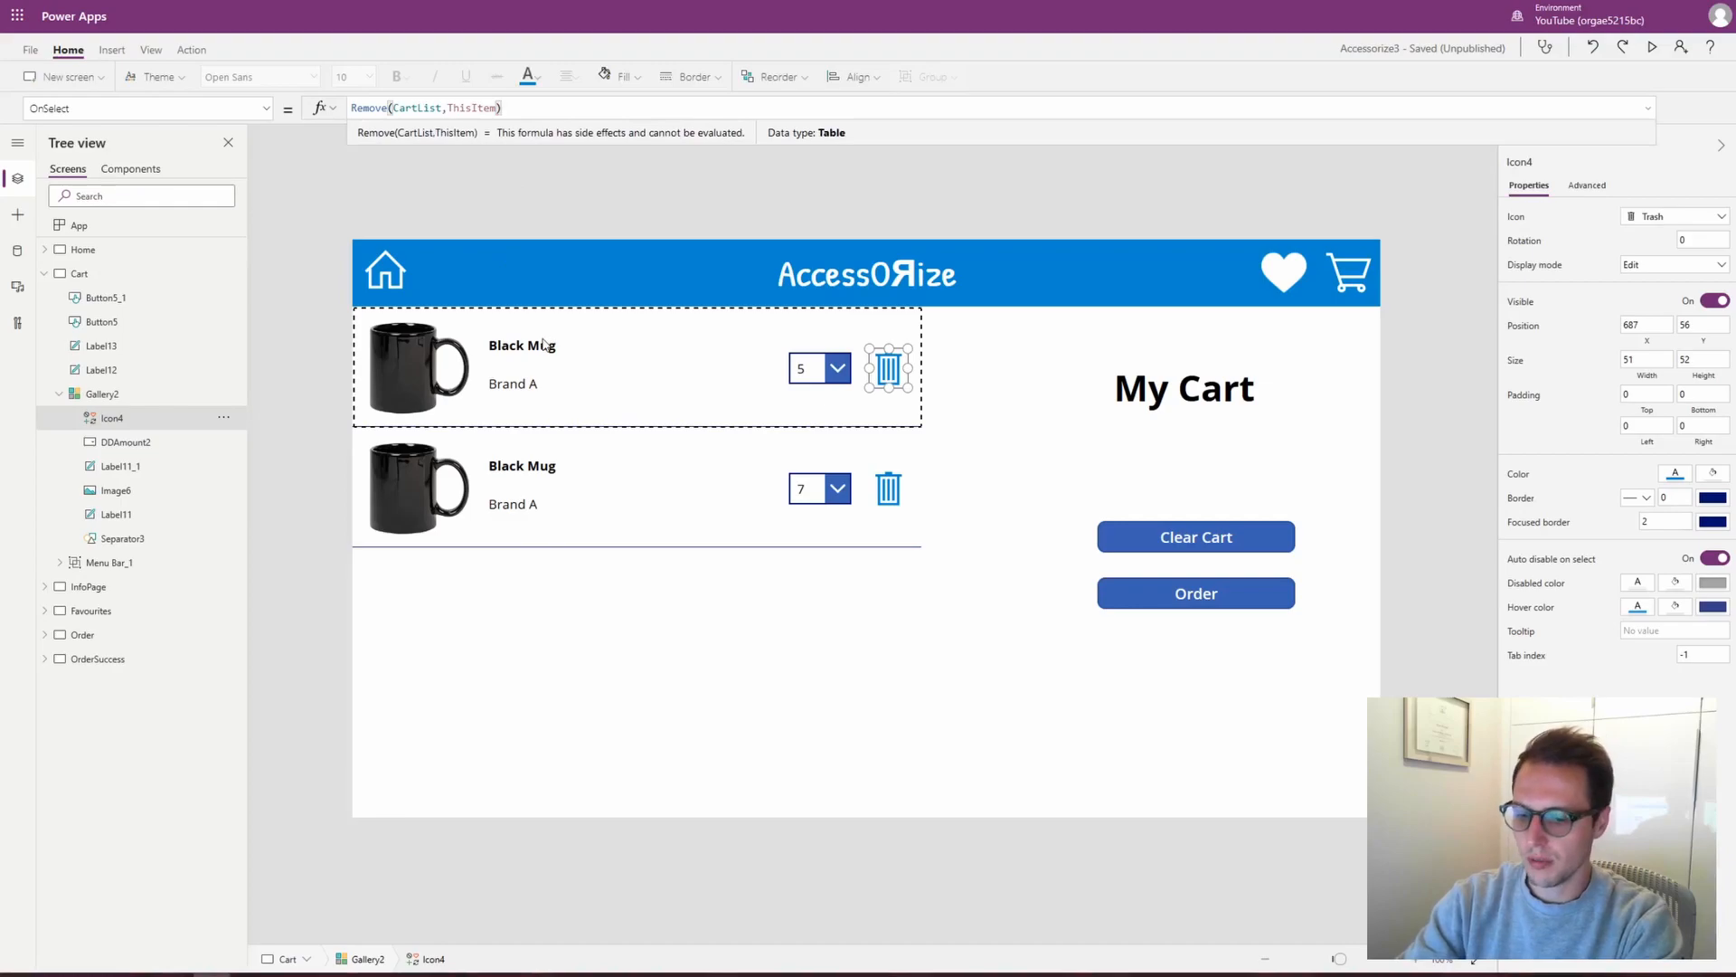
pyautogui.press('Escape')
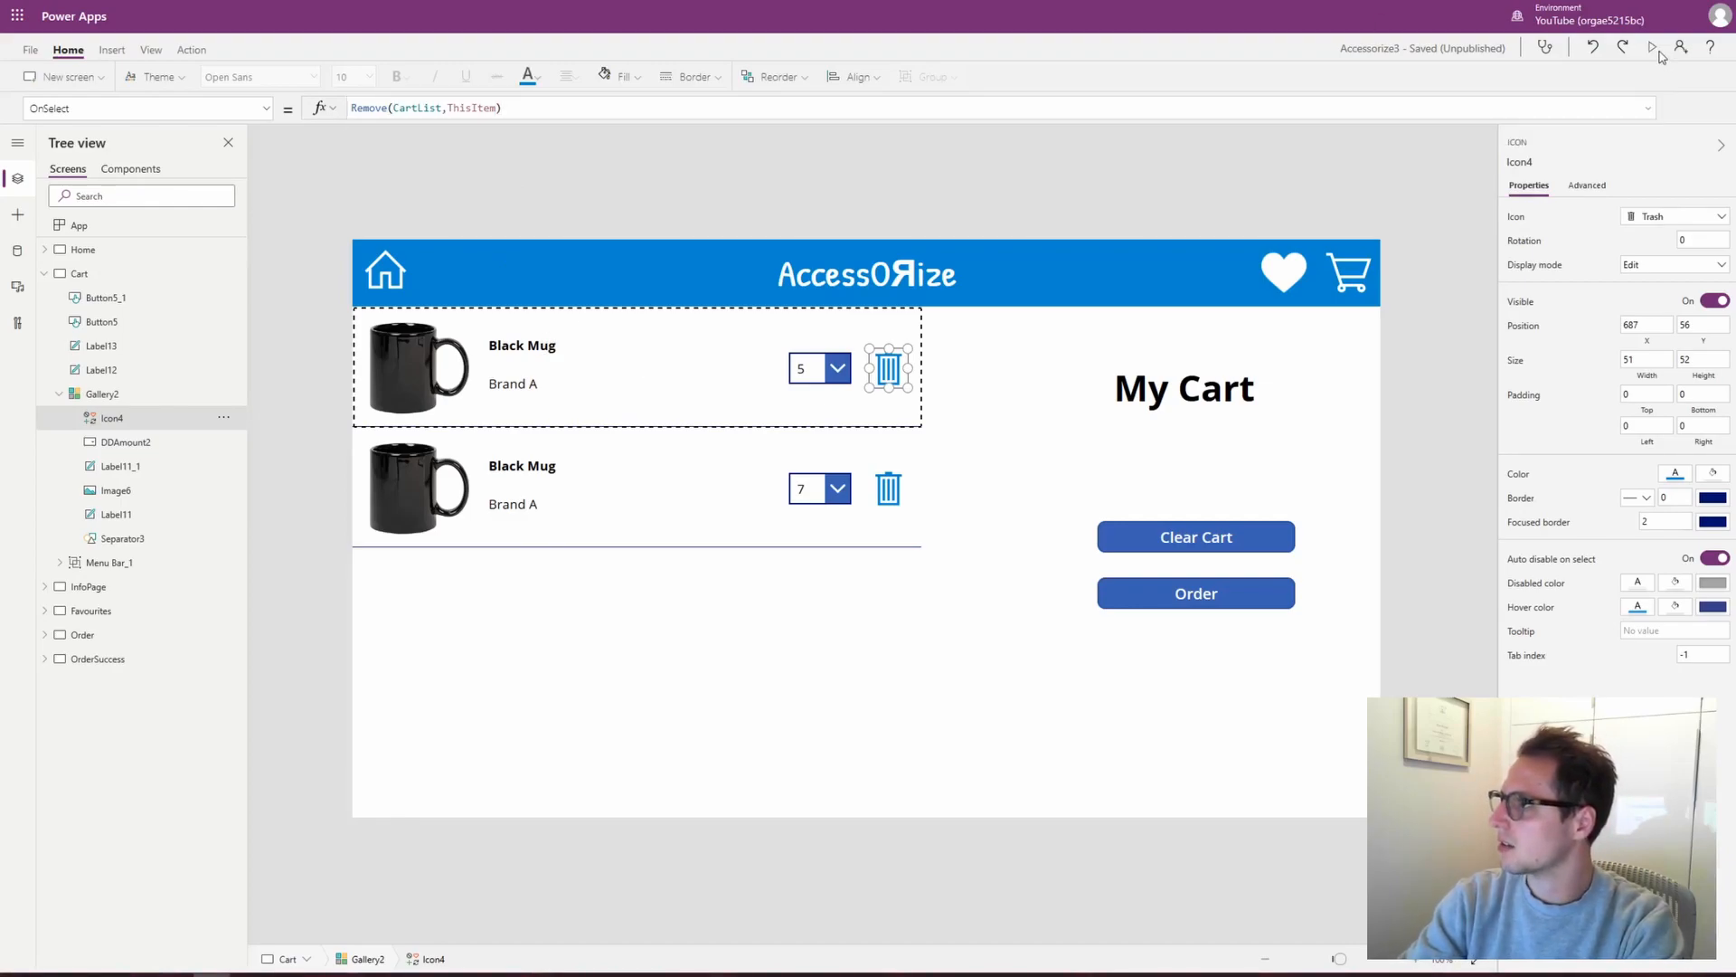
# Preview the app, delete the second Black Mug from the cart with its trash icon, and return to editing
pyautogui.click(1652, 47)
pyautogui.click(915, 423)
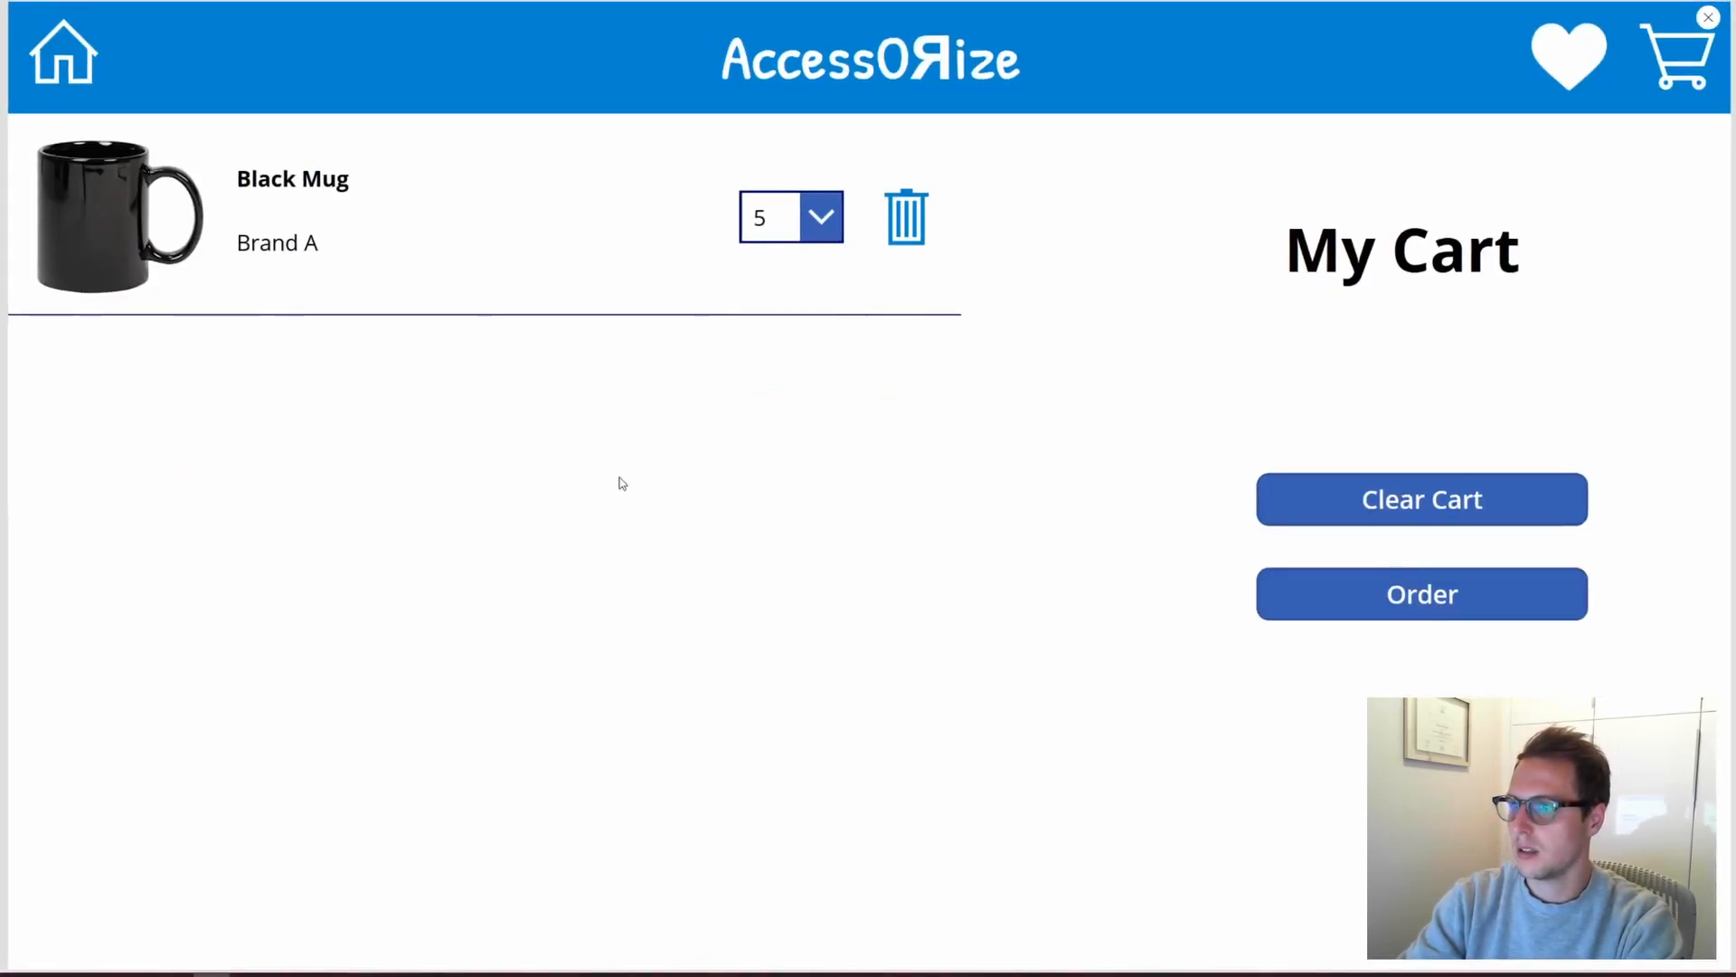
pyautogui.click(1709, 17)
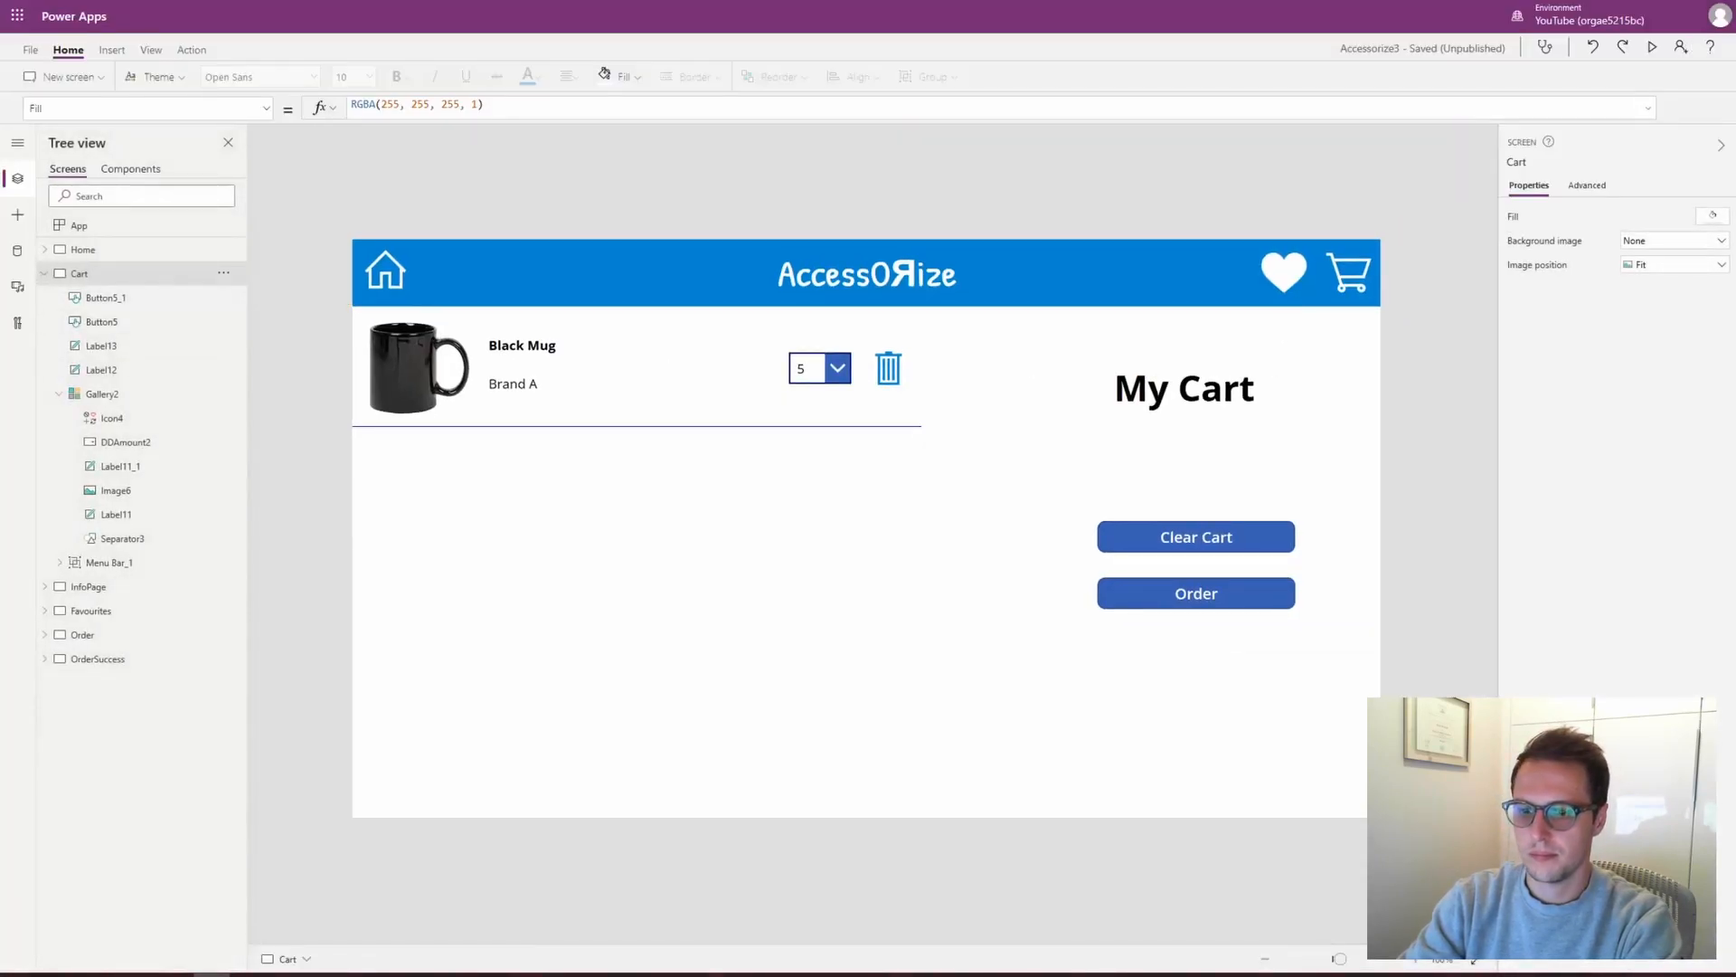
# Clear the existing formula from the cart drop down's OnChange property in the expanded formula editor
pyautogui.click(809, 332)
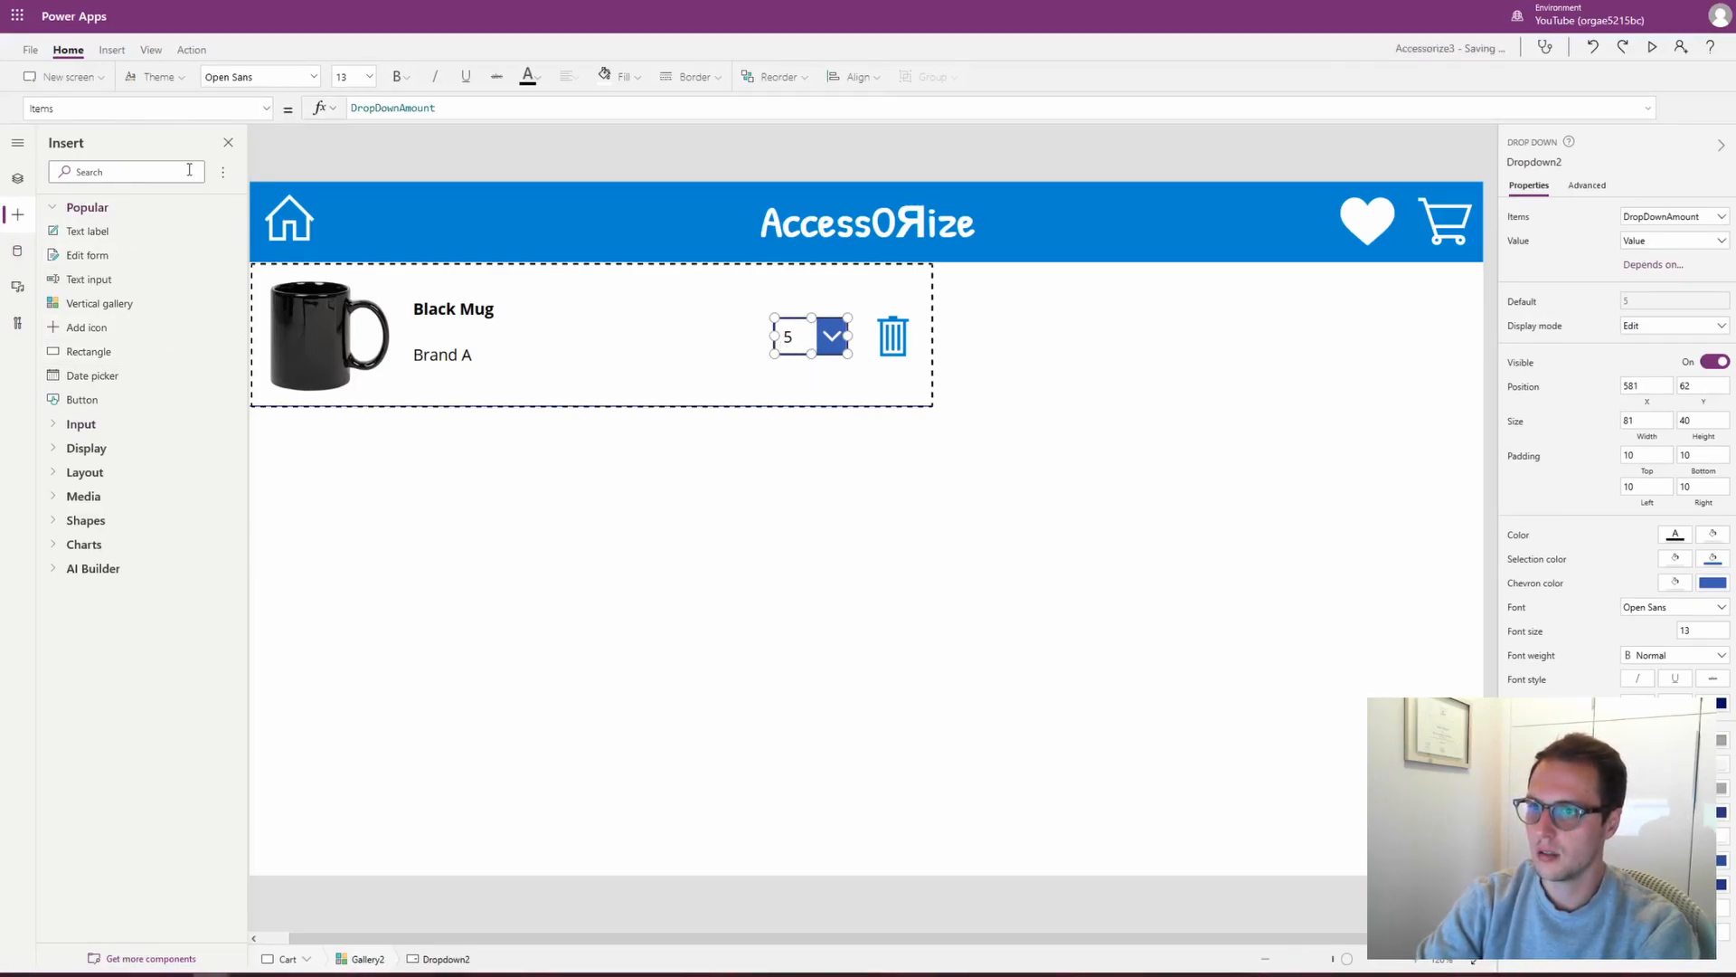
pyautogui.click(268, 109)
pyautogui.scroll(-10, 221, 282)
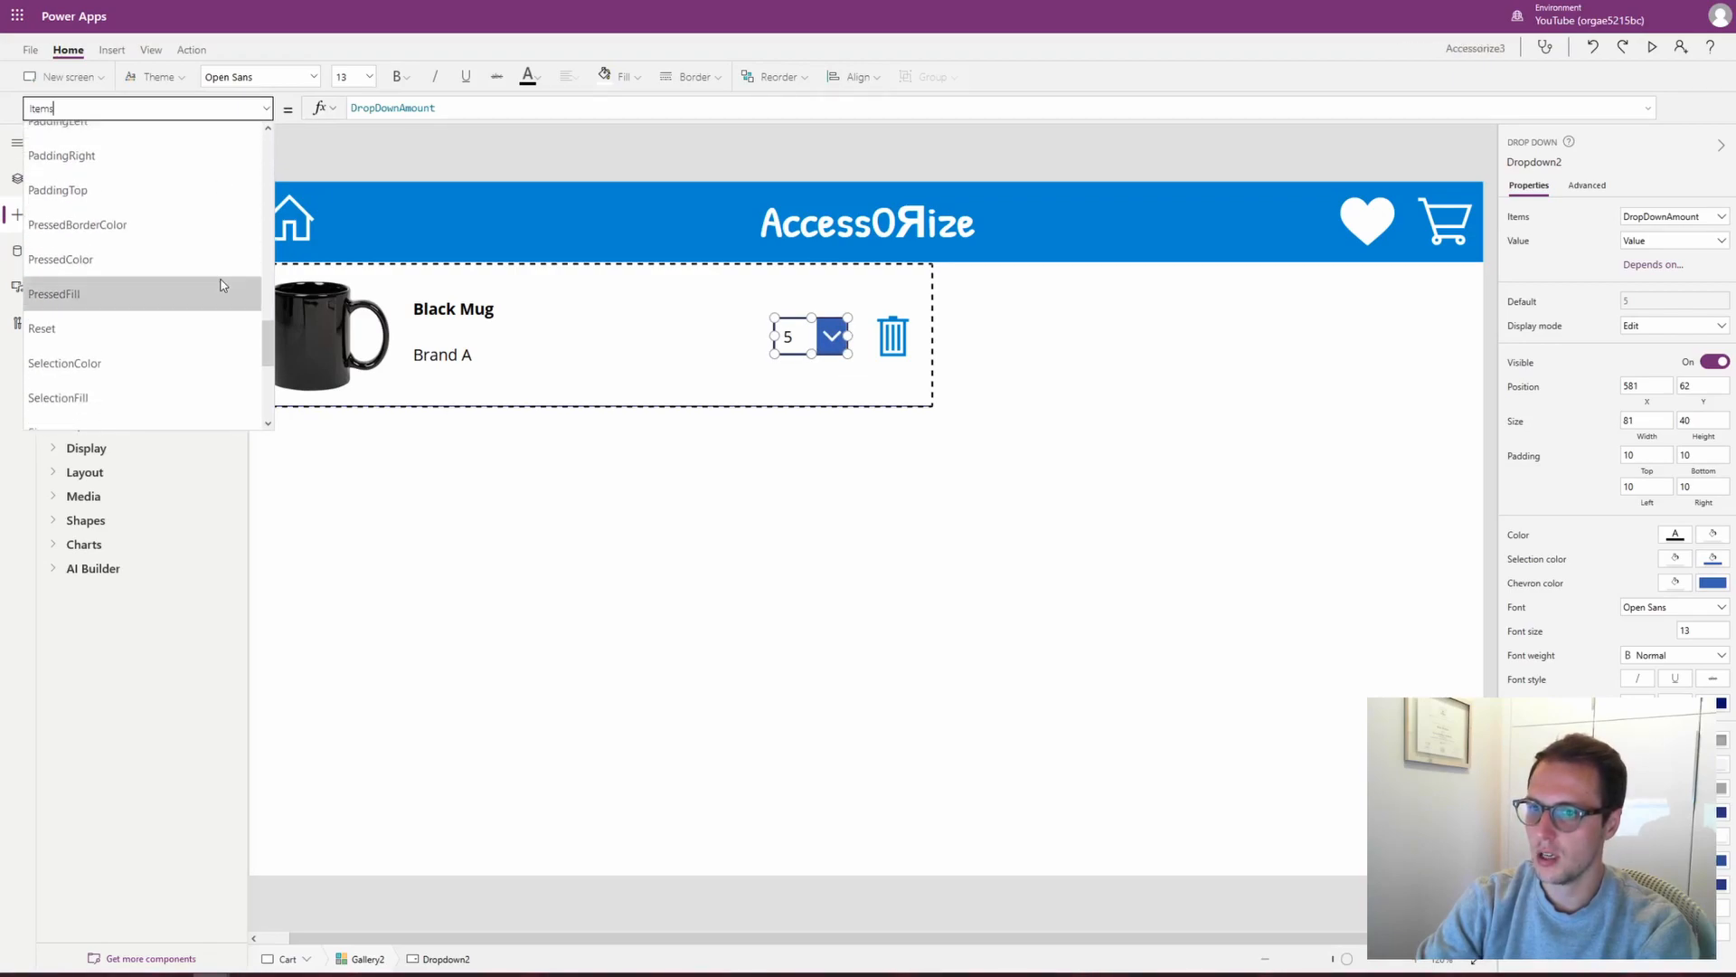
pyautogui.scroll(2, 167, 221)
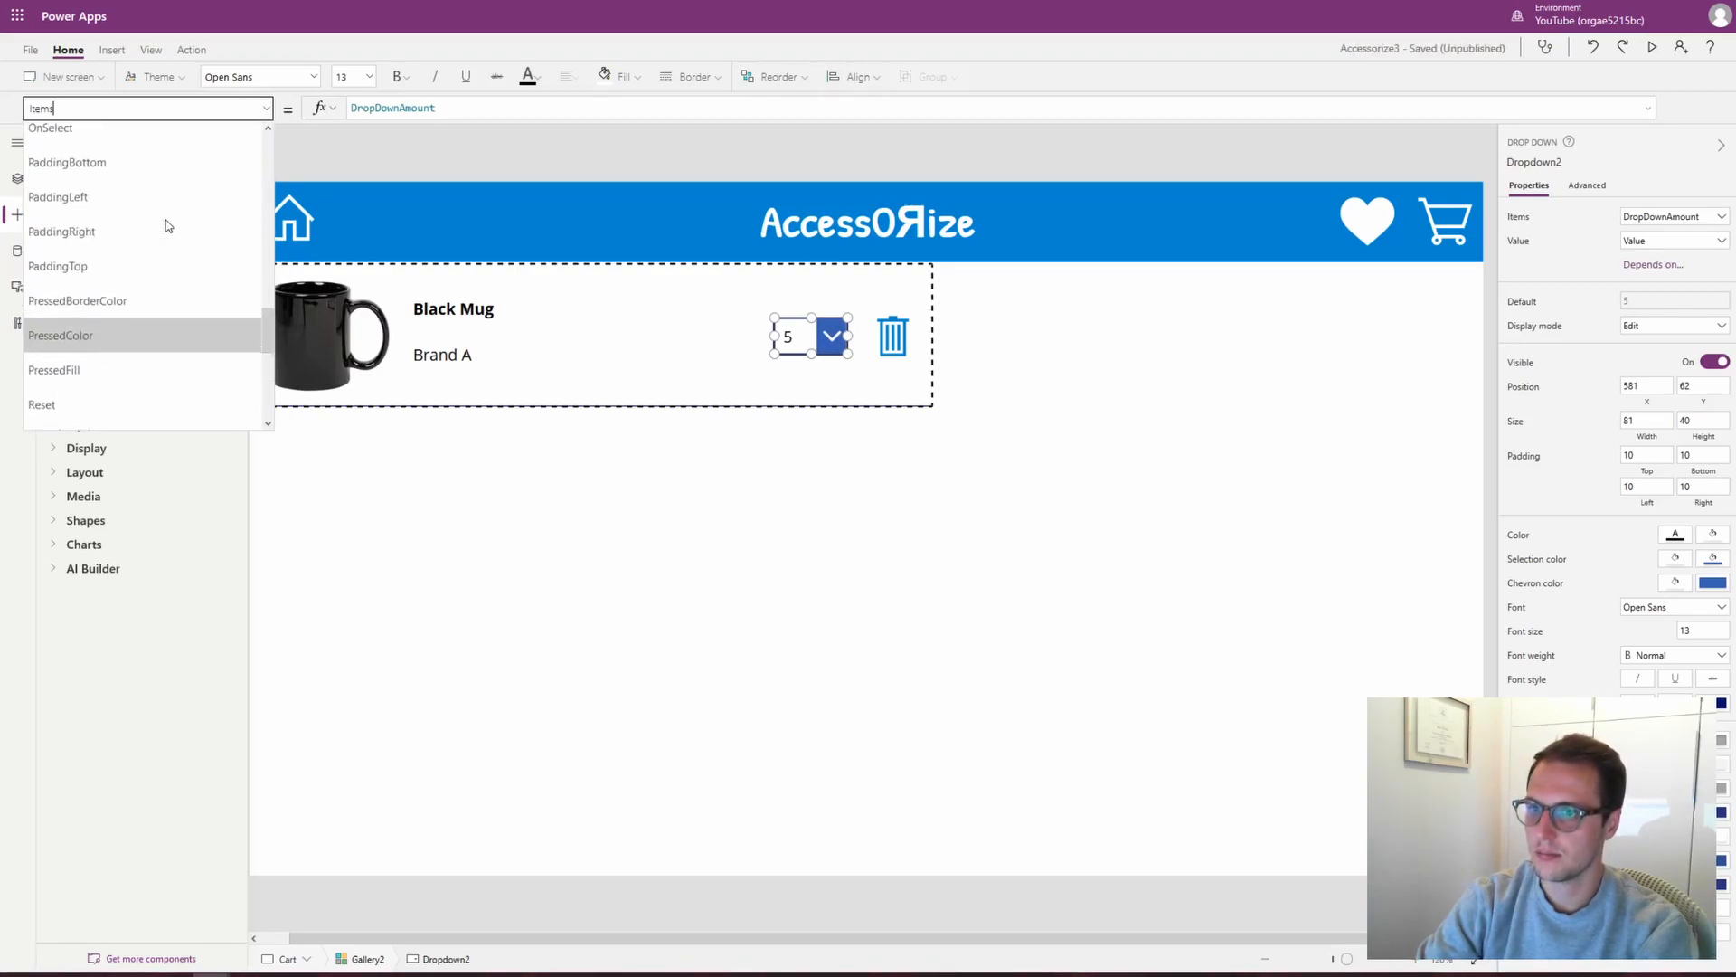
pyautogui.scroll(1, 166, 221)
pyautogui.click(155, 193)
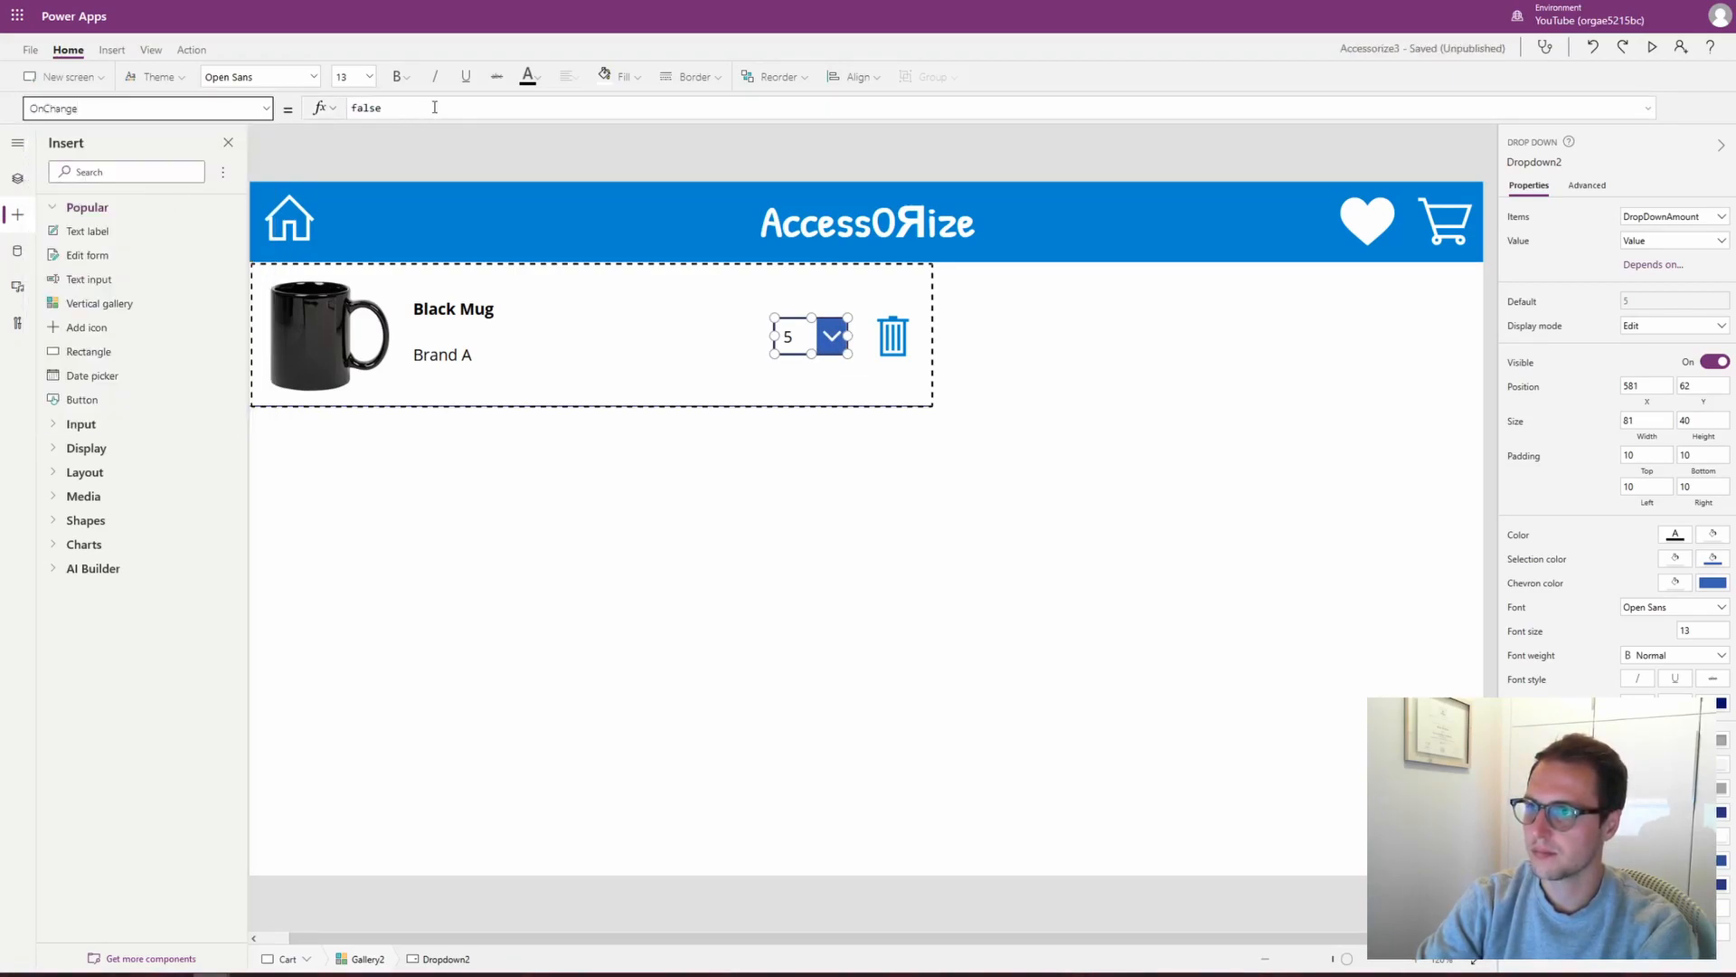
pyautogui.click(1648, 106)
pyautogui.hotkey('ctrl', 'a')
pyautogui.press('BackSpace')
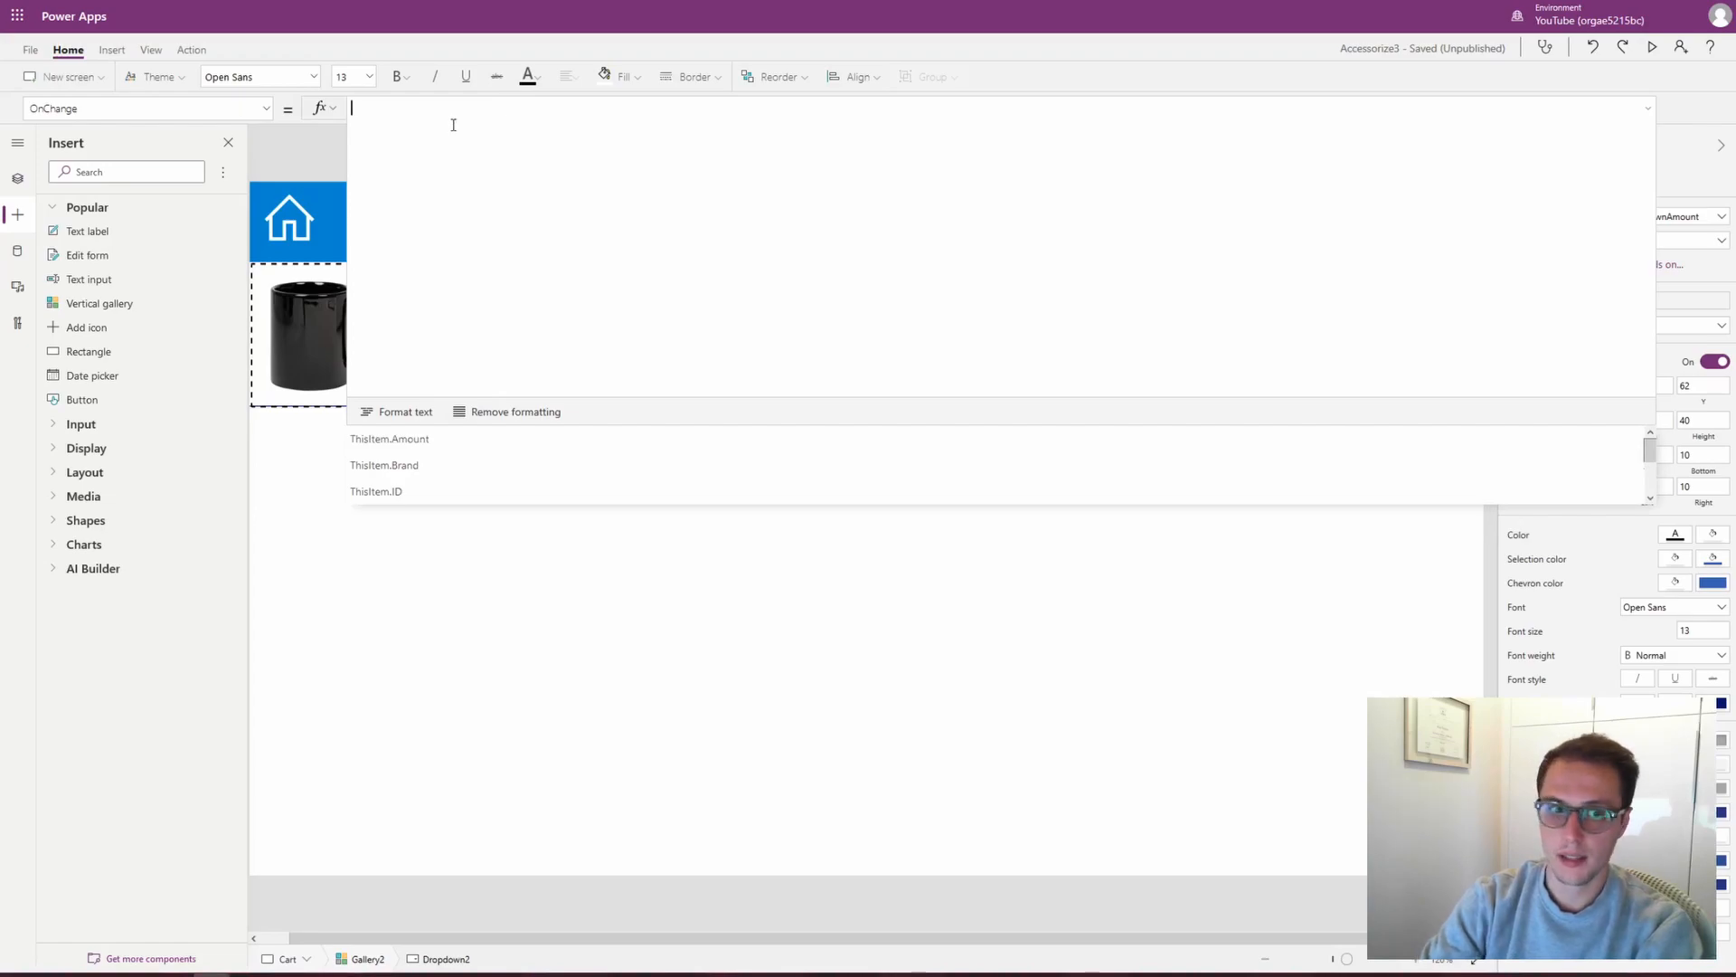
# Begin the drop down's OnChange formula with Update(CartList, ThisItem, and an opening brace for the replacement record on a new line
pyautogui.write('Update(')
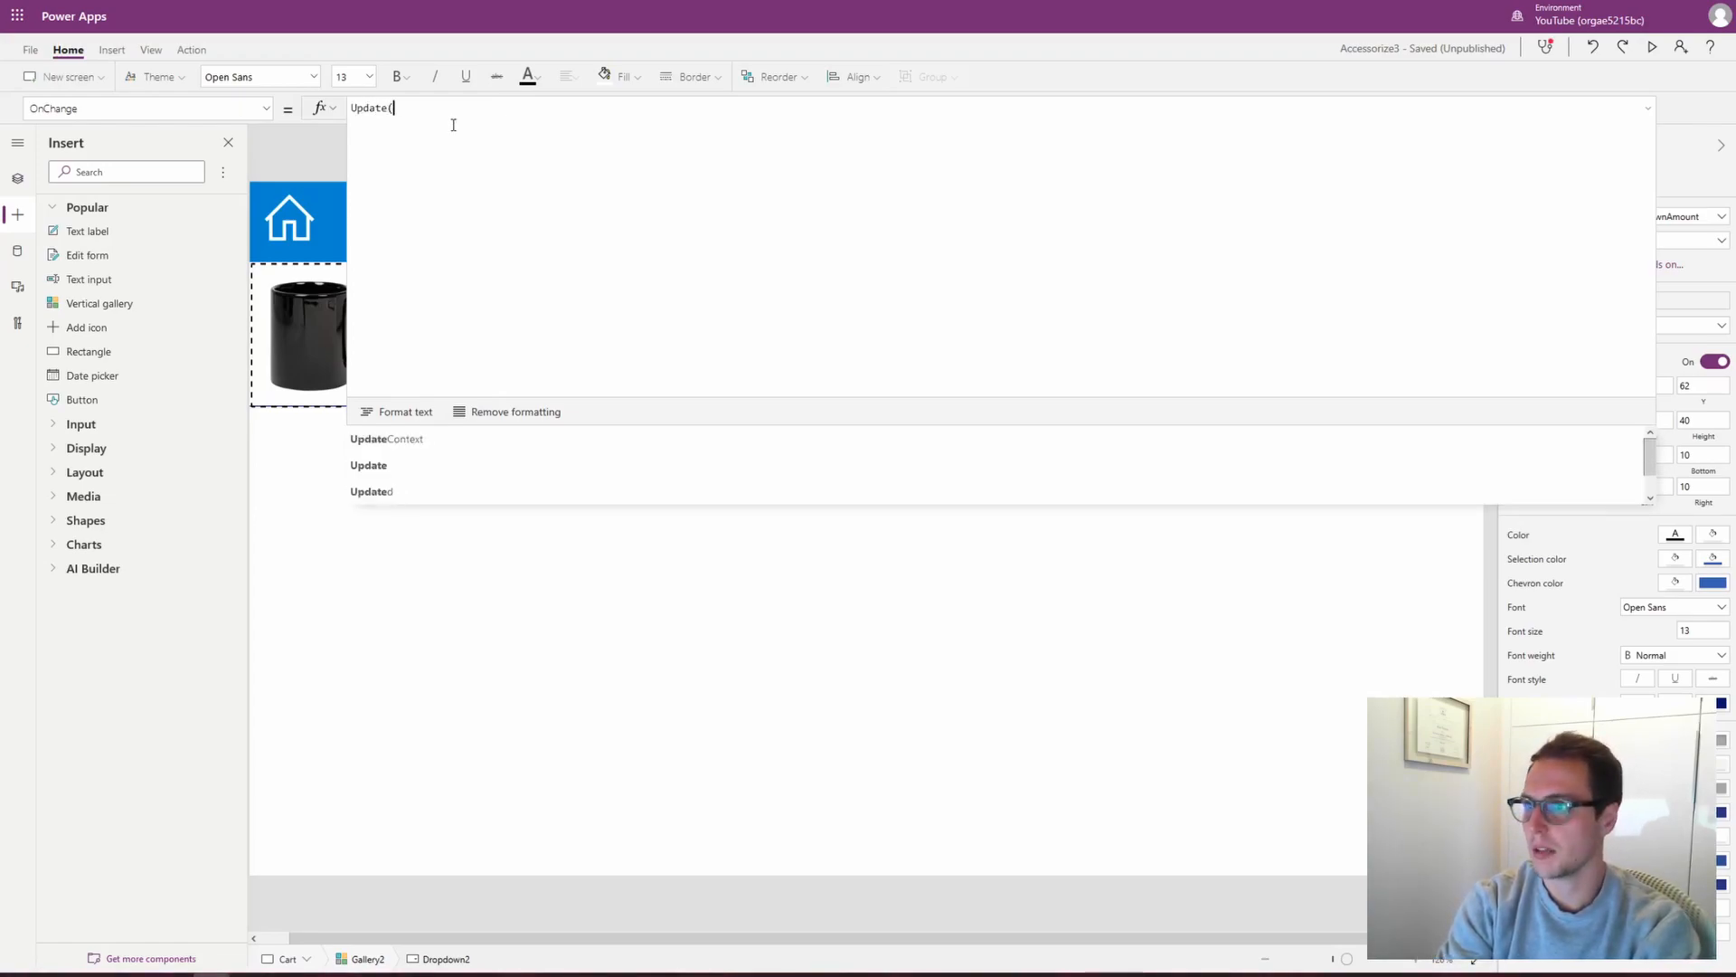
pyautogui.write('artList')
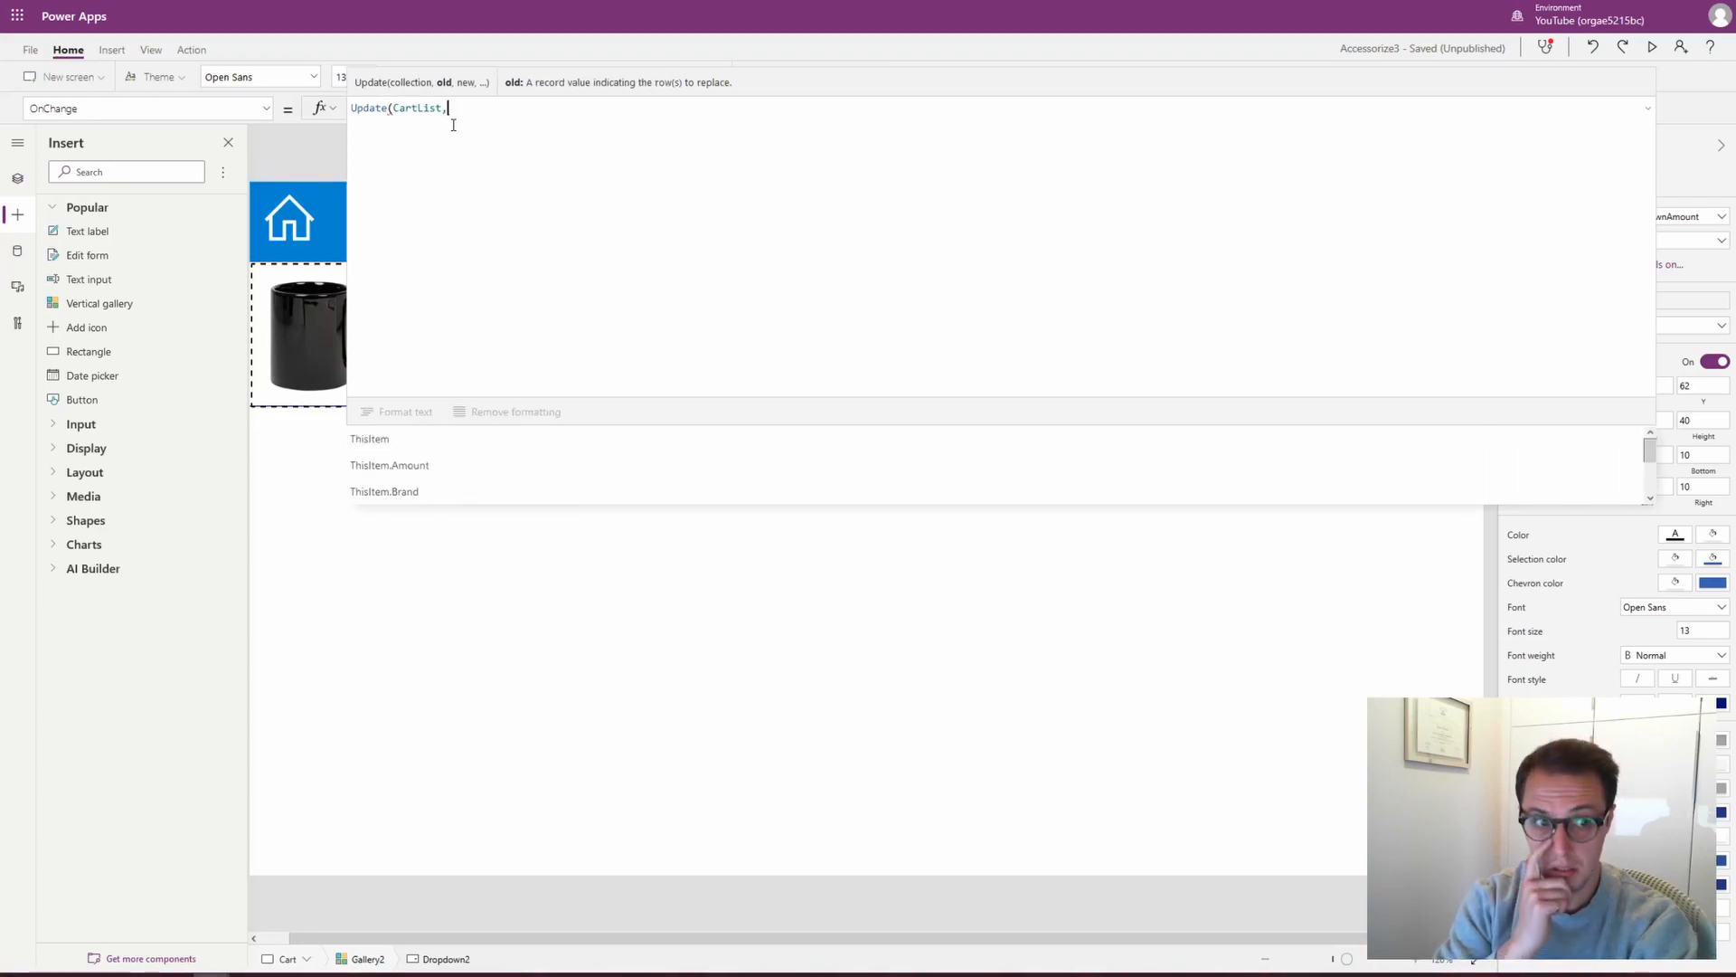
pyautogui.write(', ThisItem')
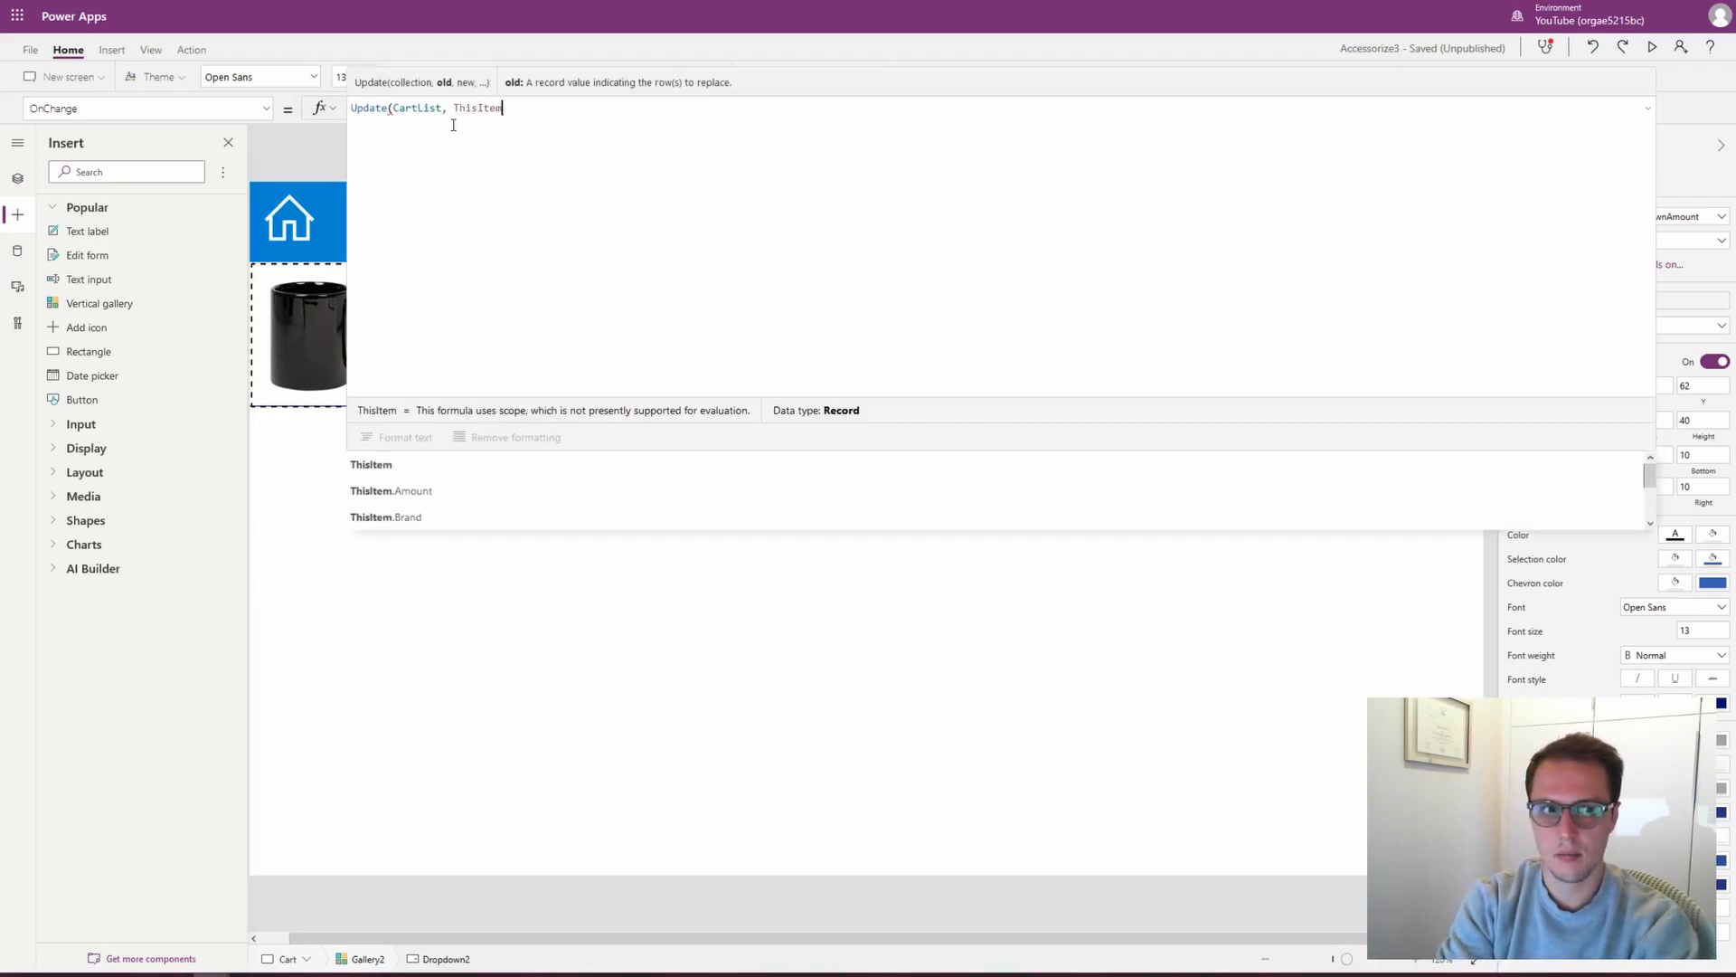
pyautogui.write(',')
pyautogui.hotkey('shift', 'Return')
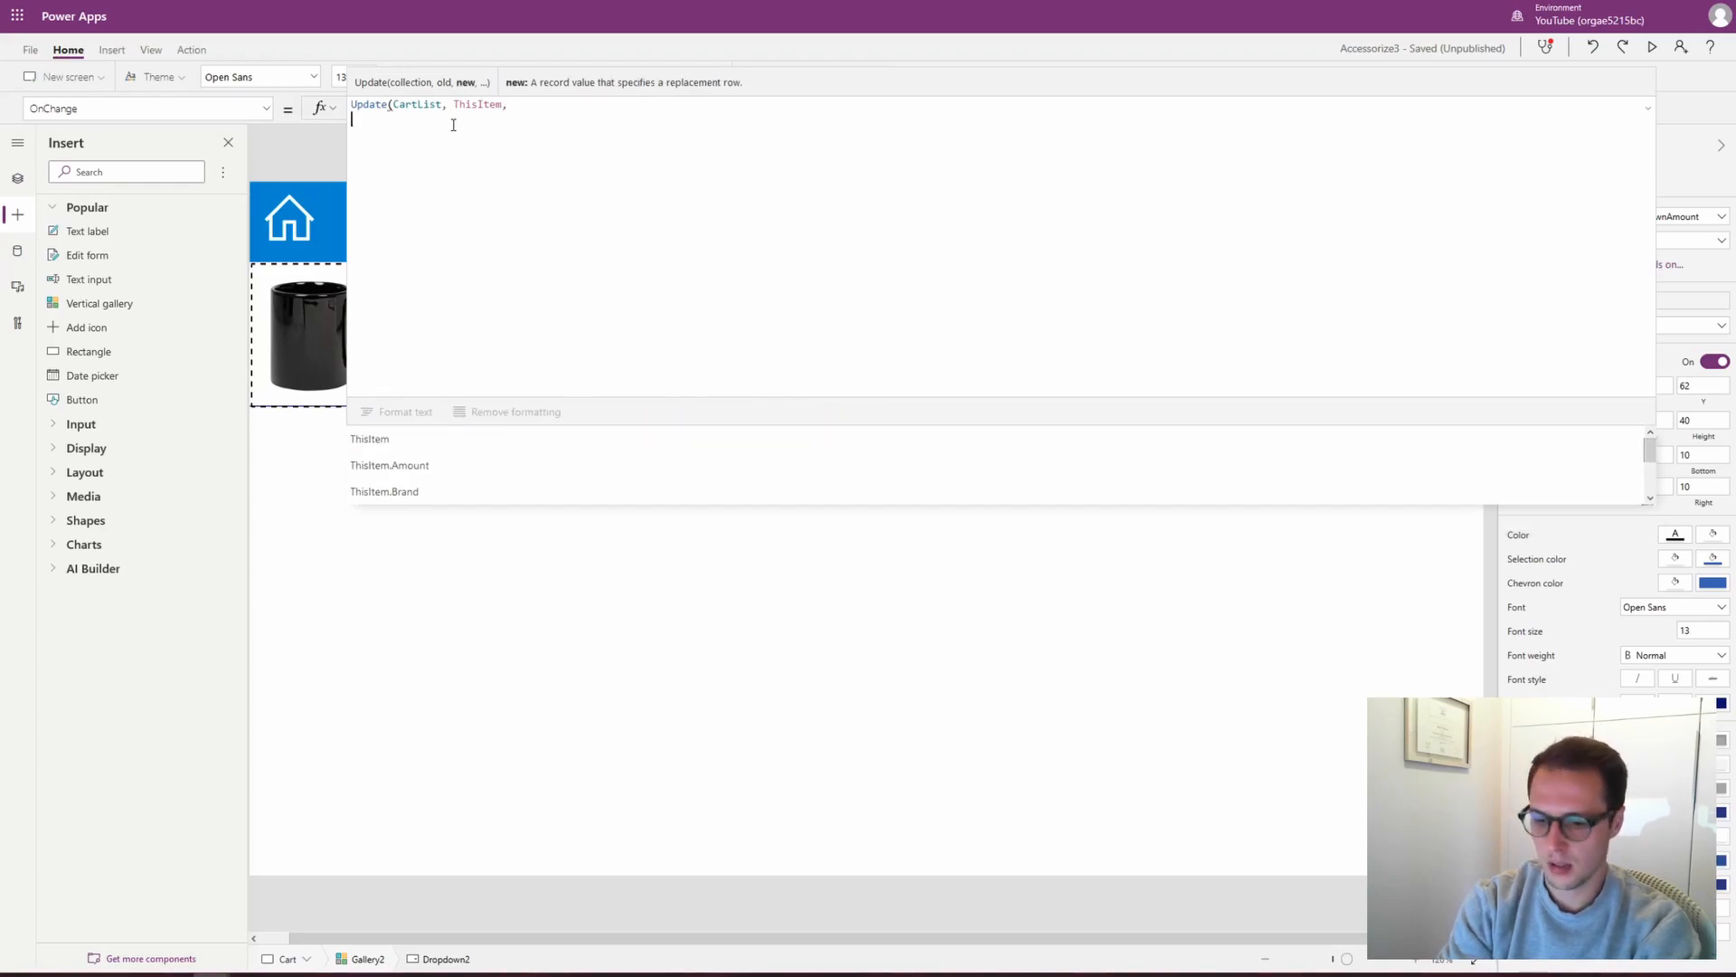
pyautogui.write('{')
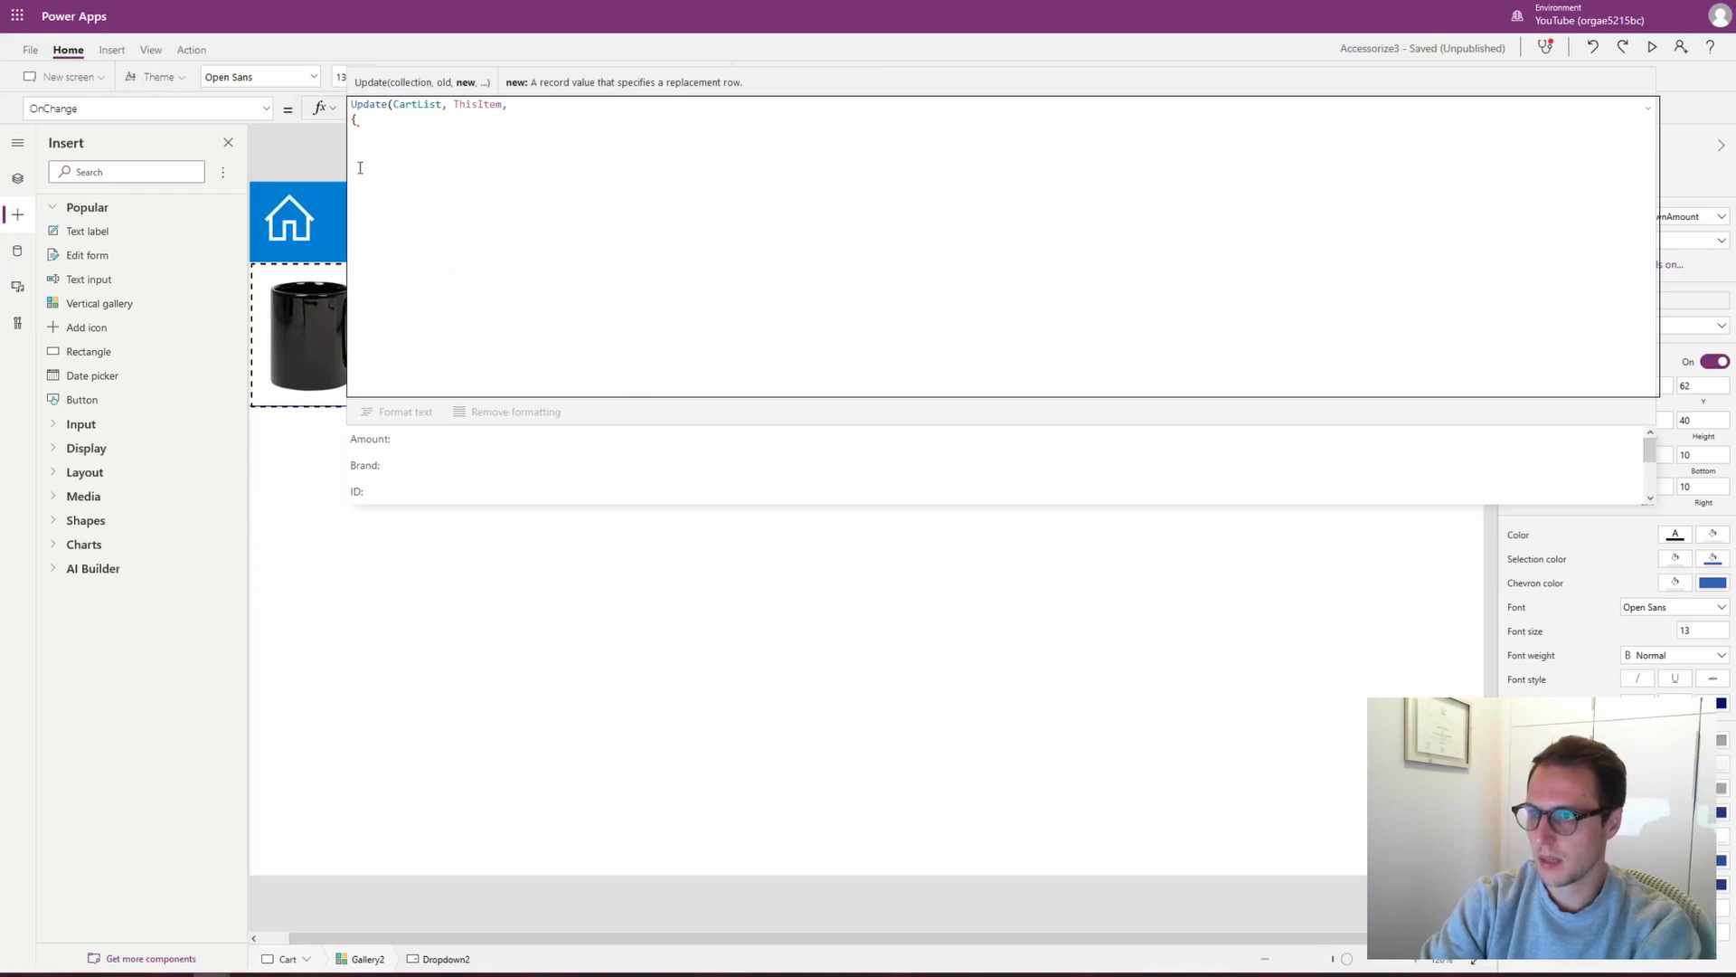
# Copy the whole record block with its closing brackets and semicolon from the OnSelect formula of InfoPage's Add to Cart button
pyautogui.click(305, 158)
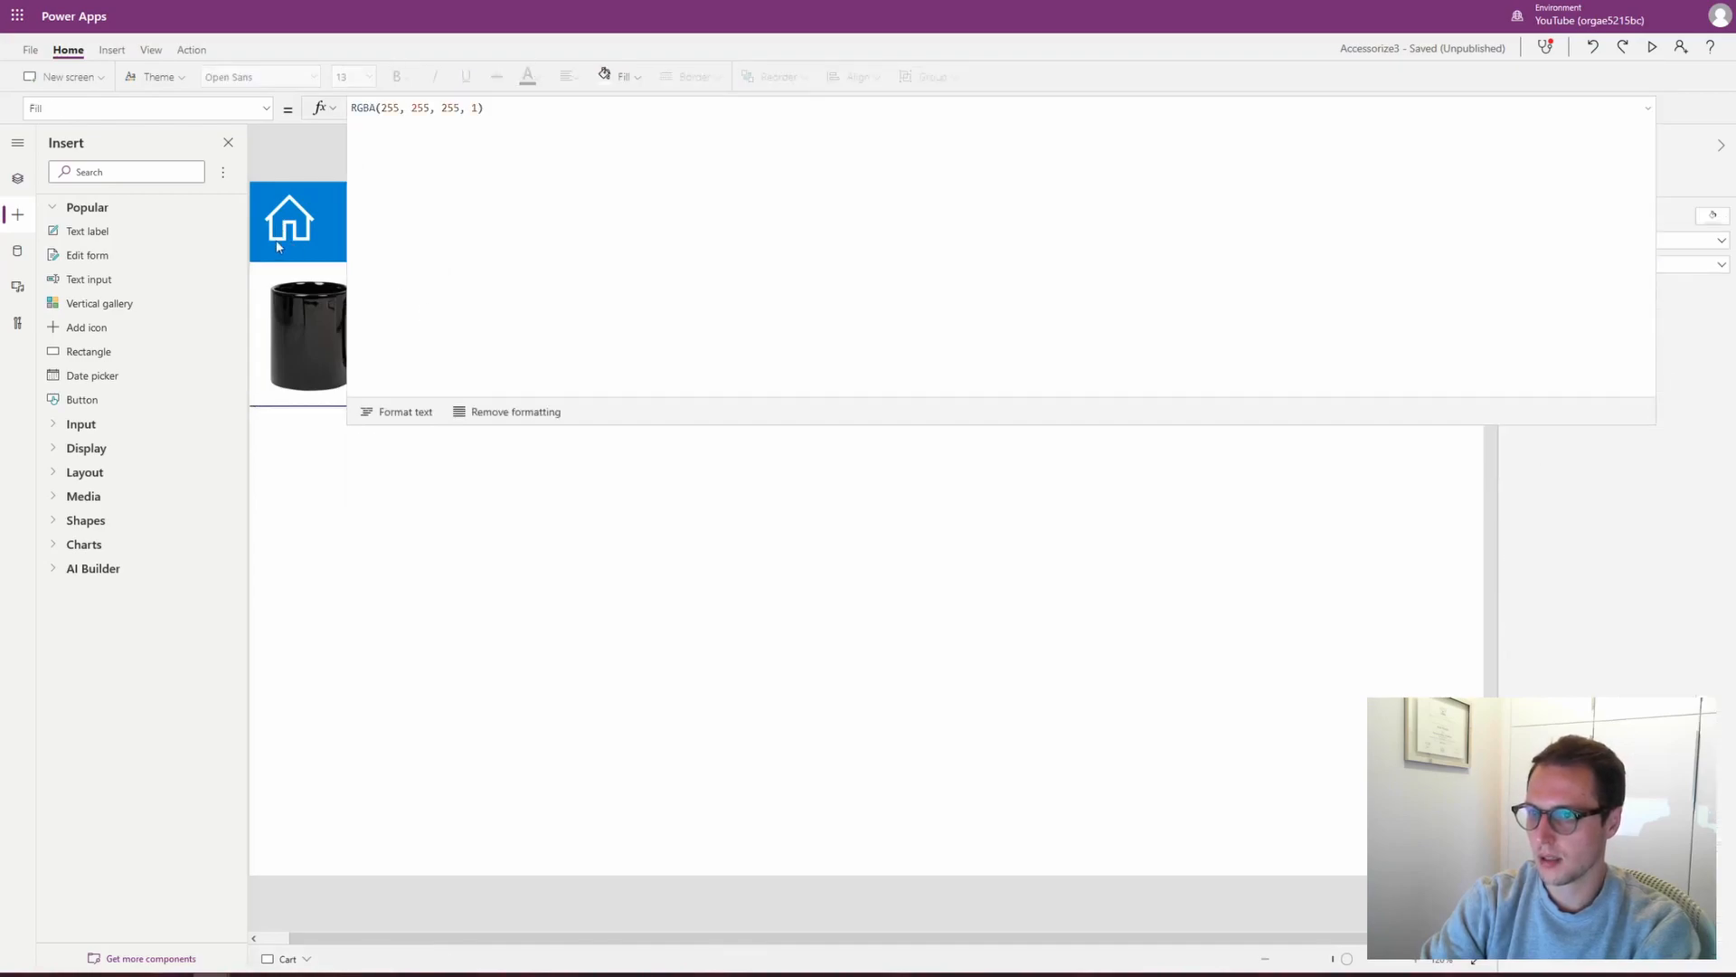
pyautogui.click(17, 179)
pyautogui.click(126, 491)
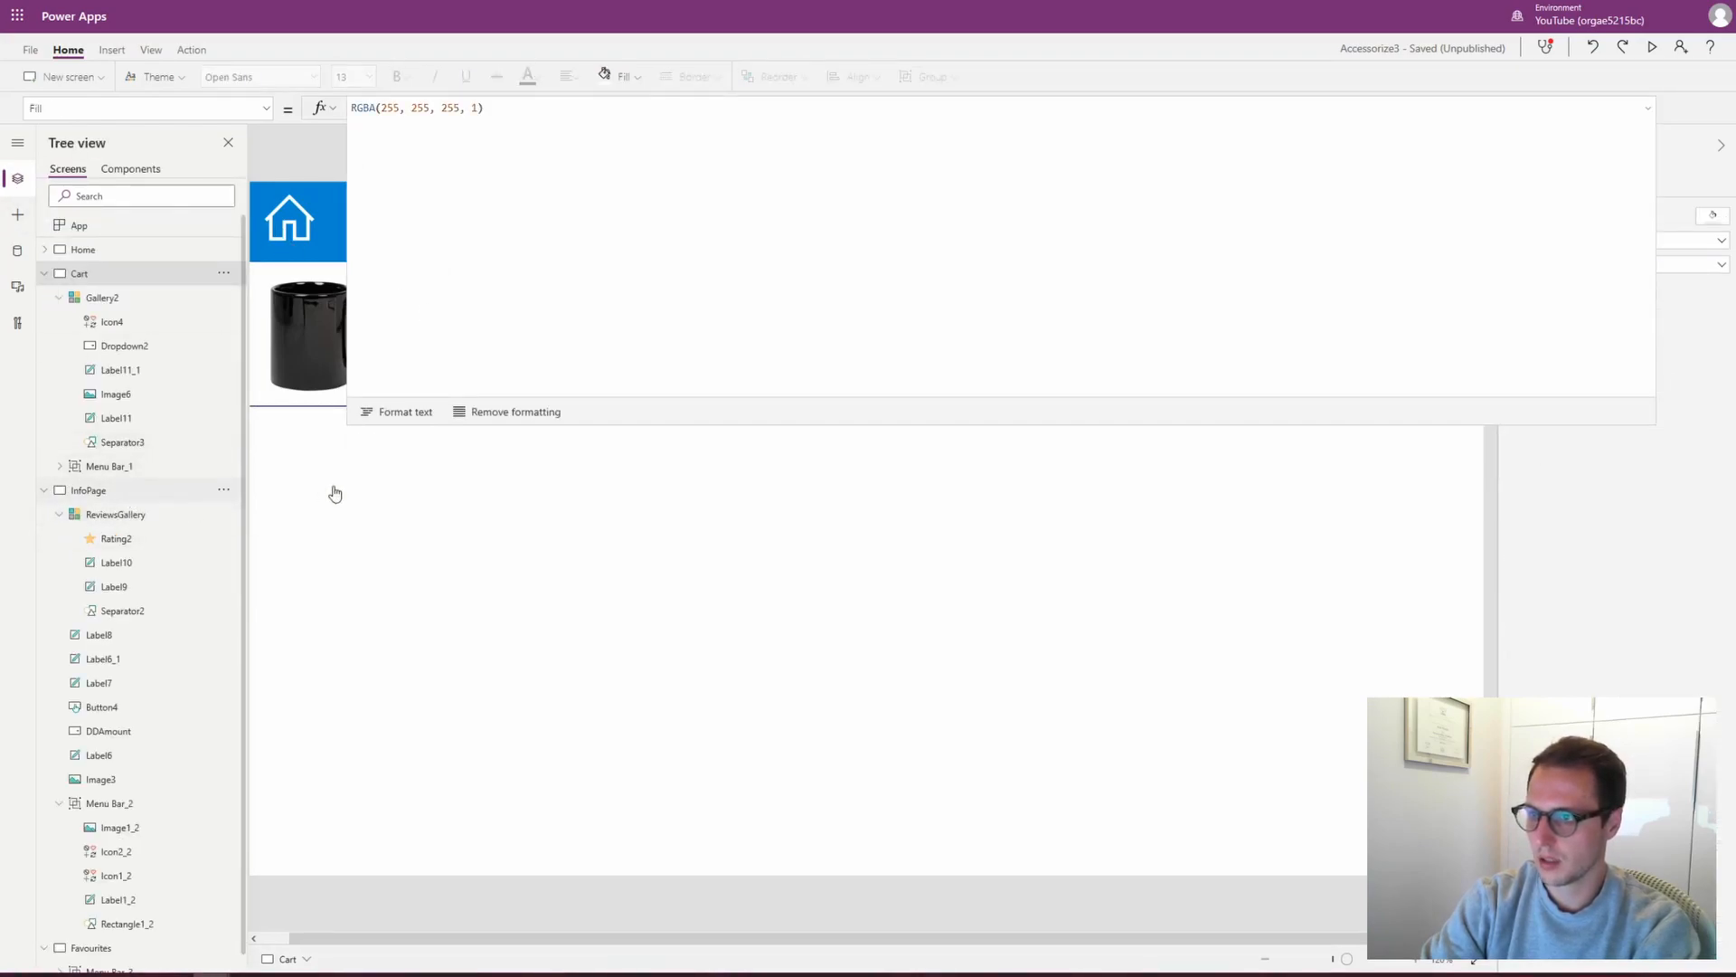
pyautogui.click(896, 616)
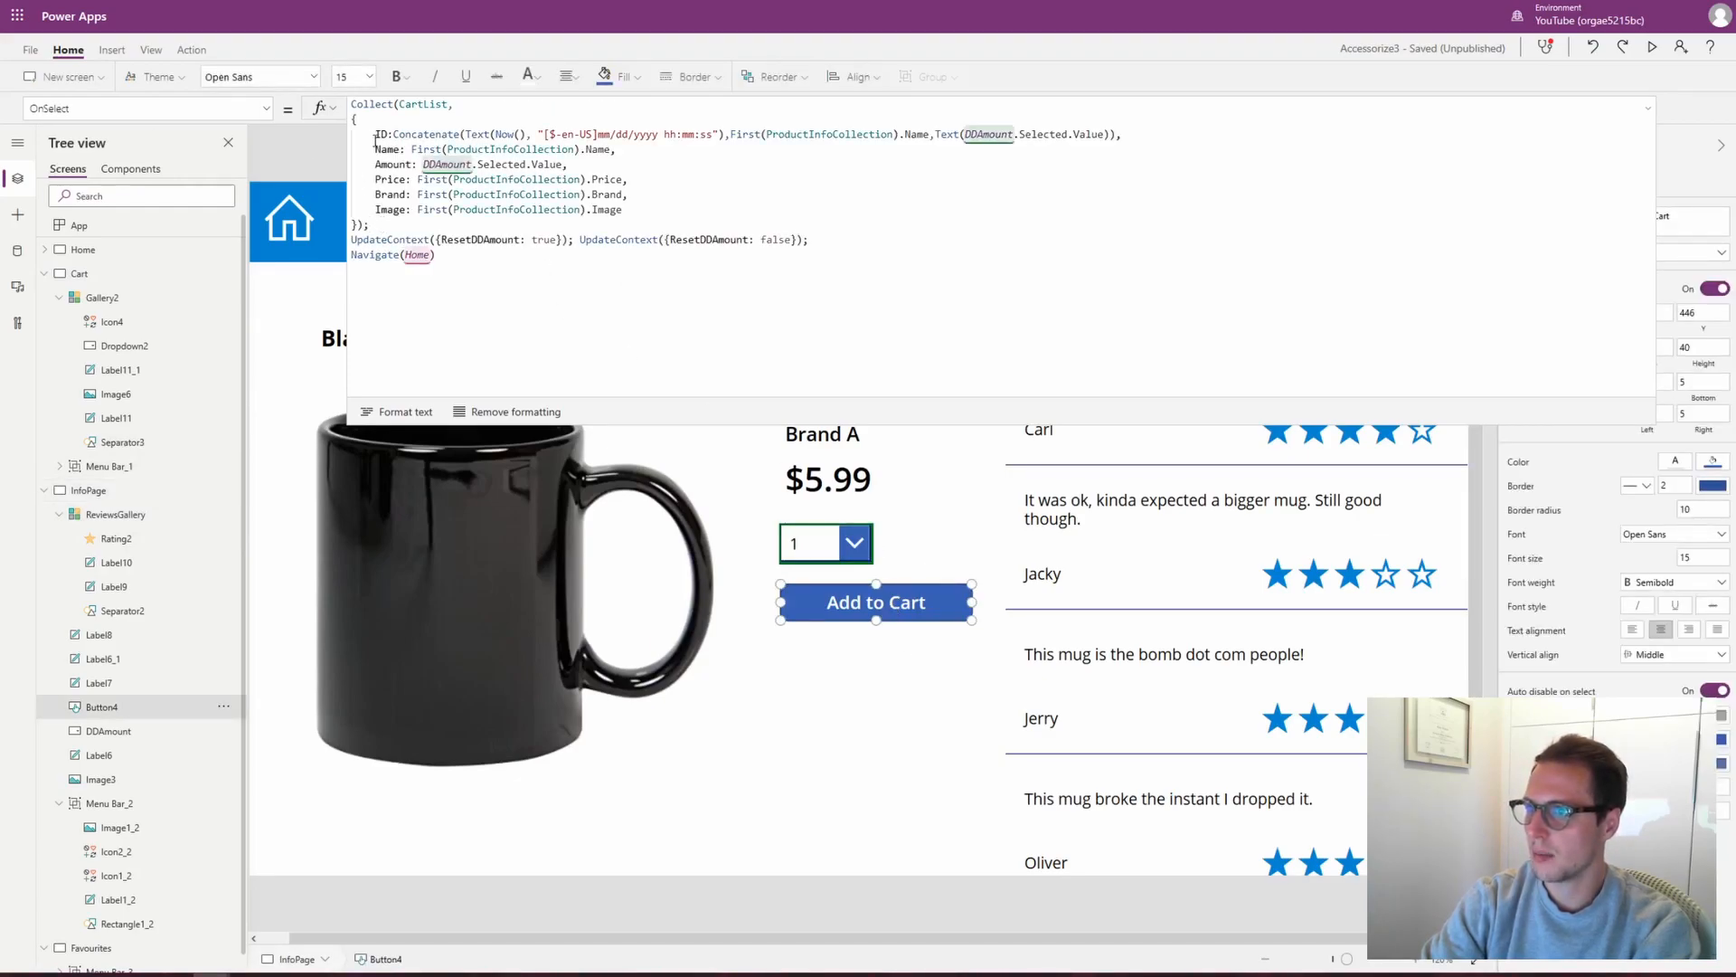
pyautogui.moveTo(354, 118); pyautogui.dragTo(413, 227)
pyautogui.hotkey('ctrl', 'c')
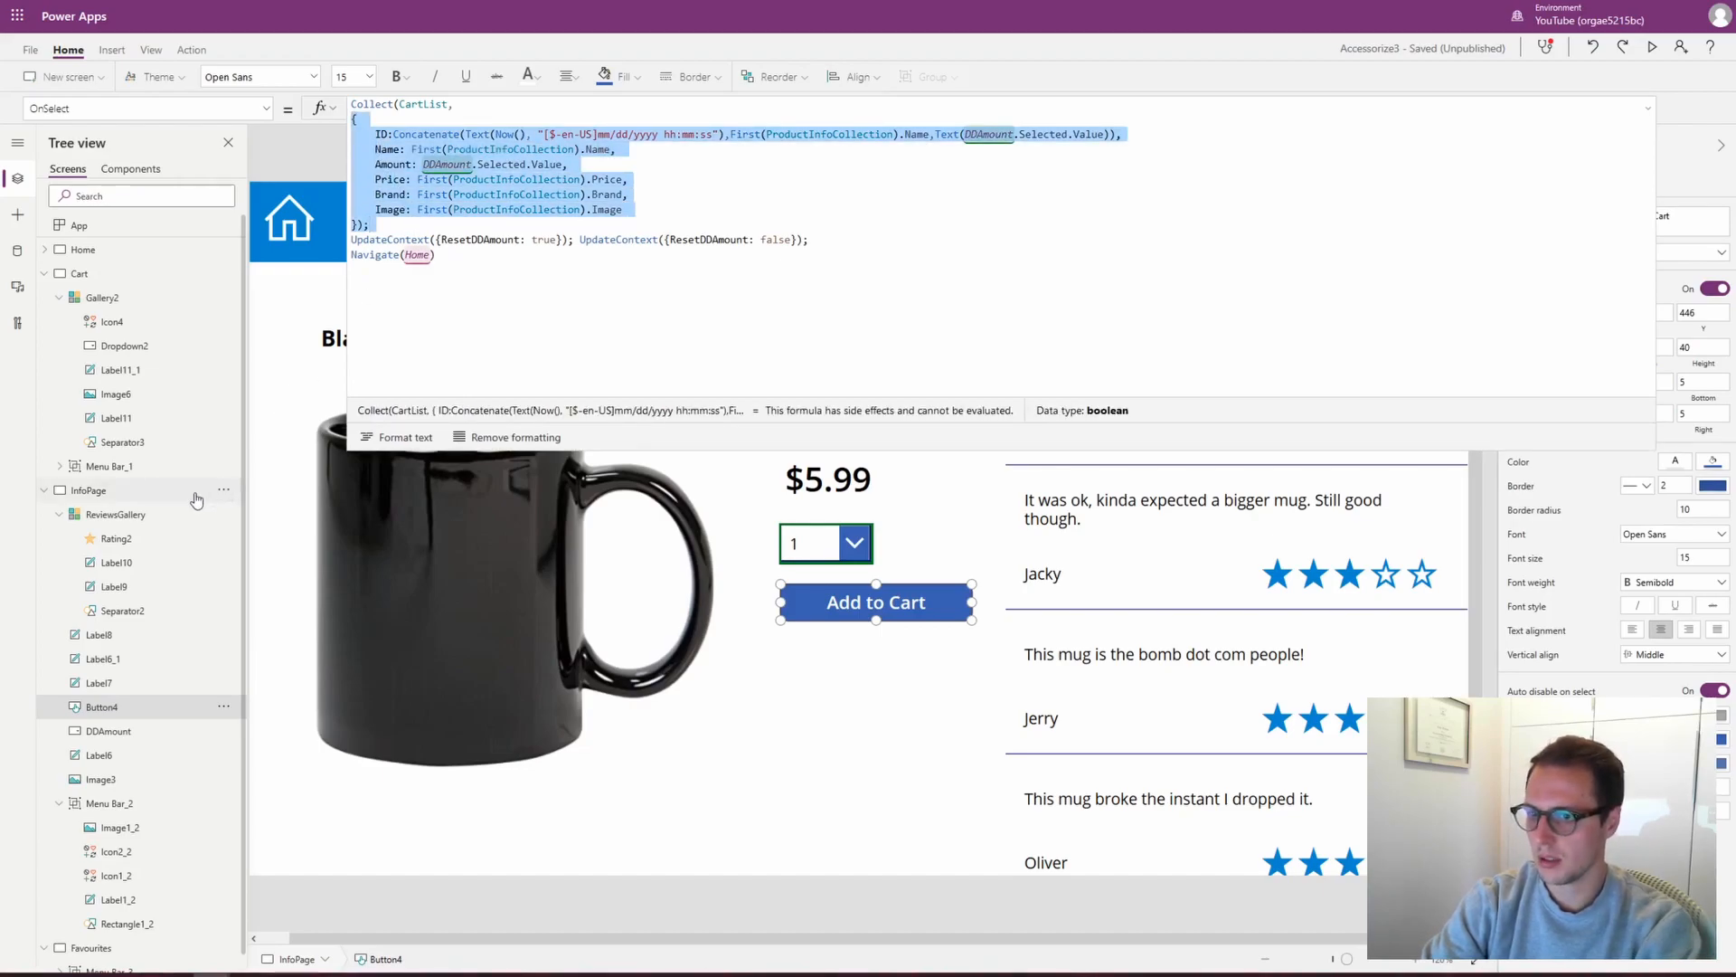
# Paste the copied record block into the Update formula in the OnChange property of the Cart screen's drop down
pyautogui.click(115, 275)
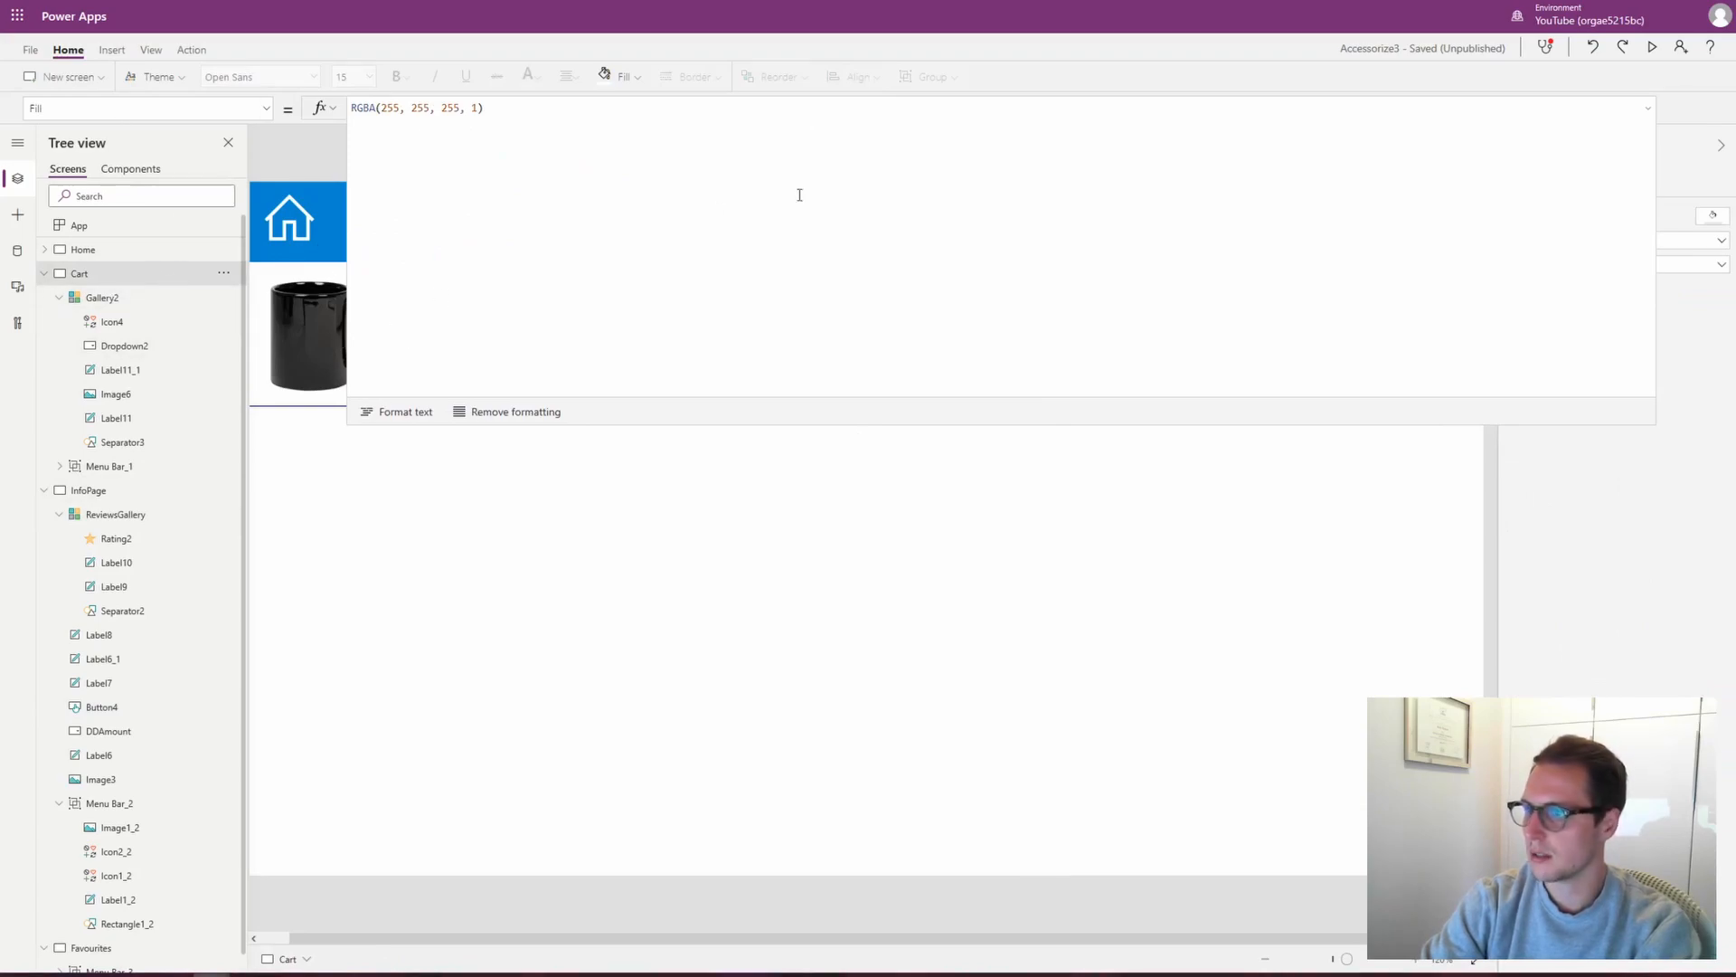
pyautogui.click(1647, 108)
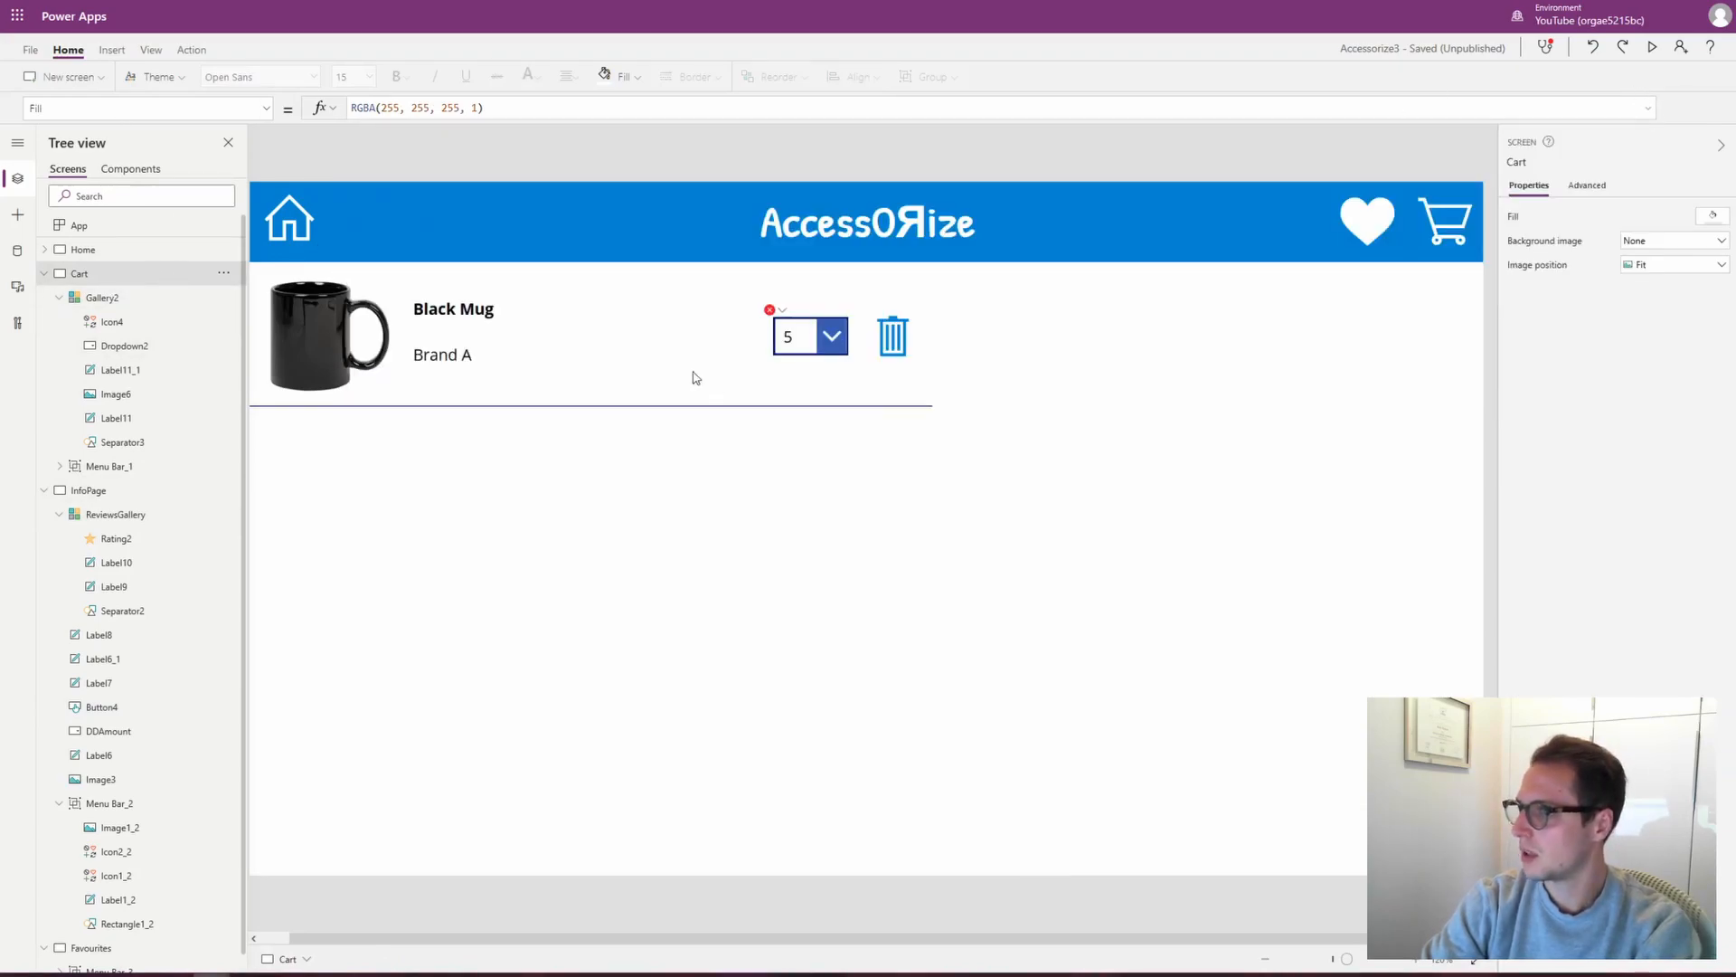
pyautogui.click(802, 338)
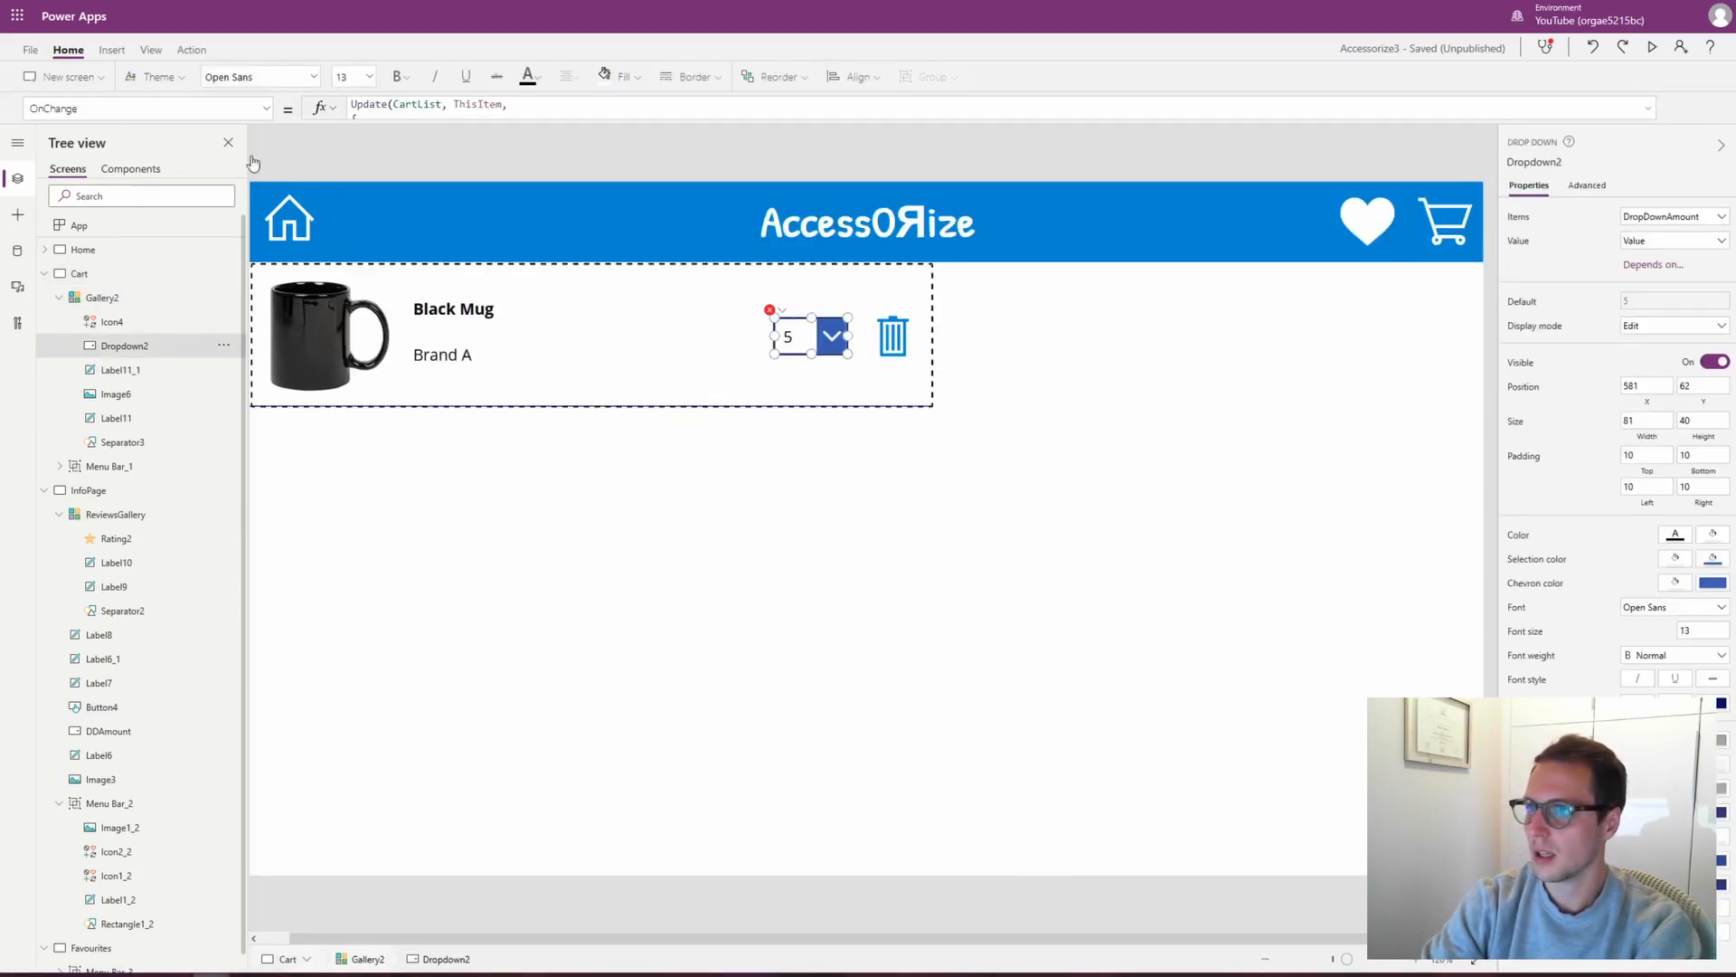
pyautogui.click(1649, 108)
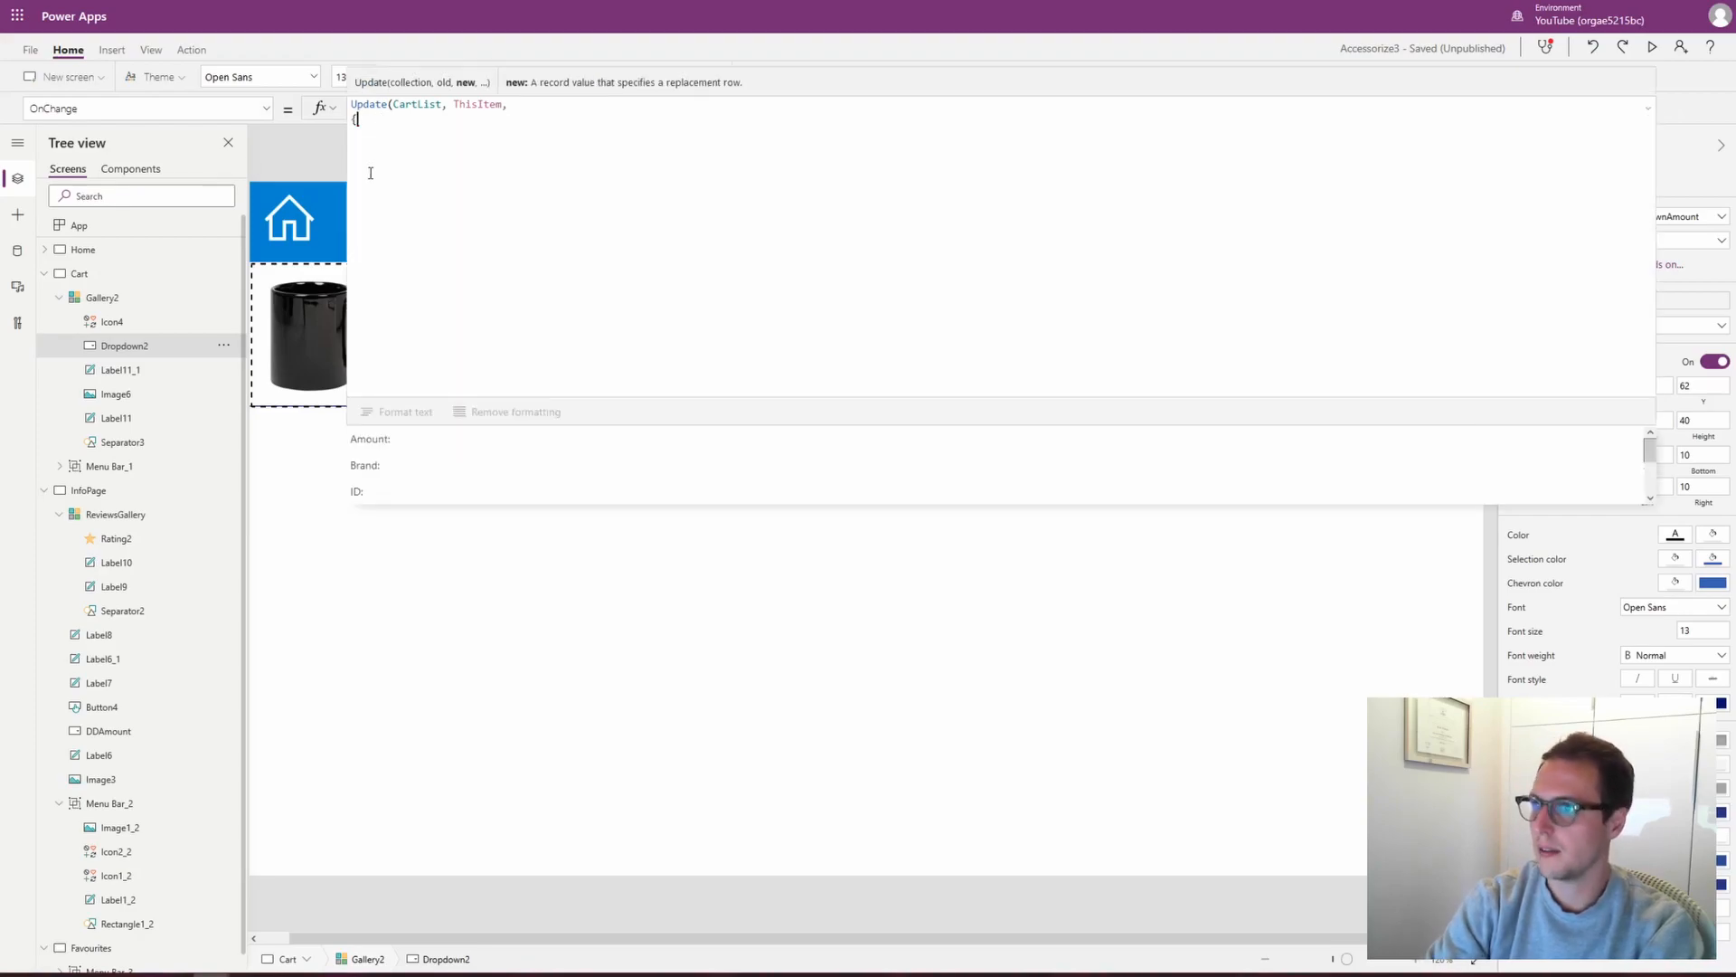
pyautogui.hotkey('ctrl', 'v')
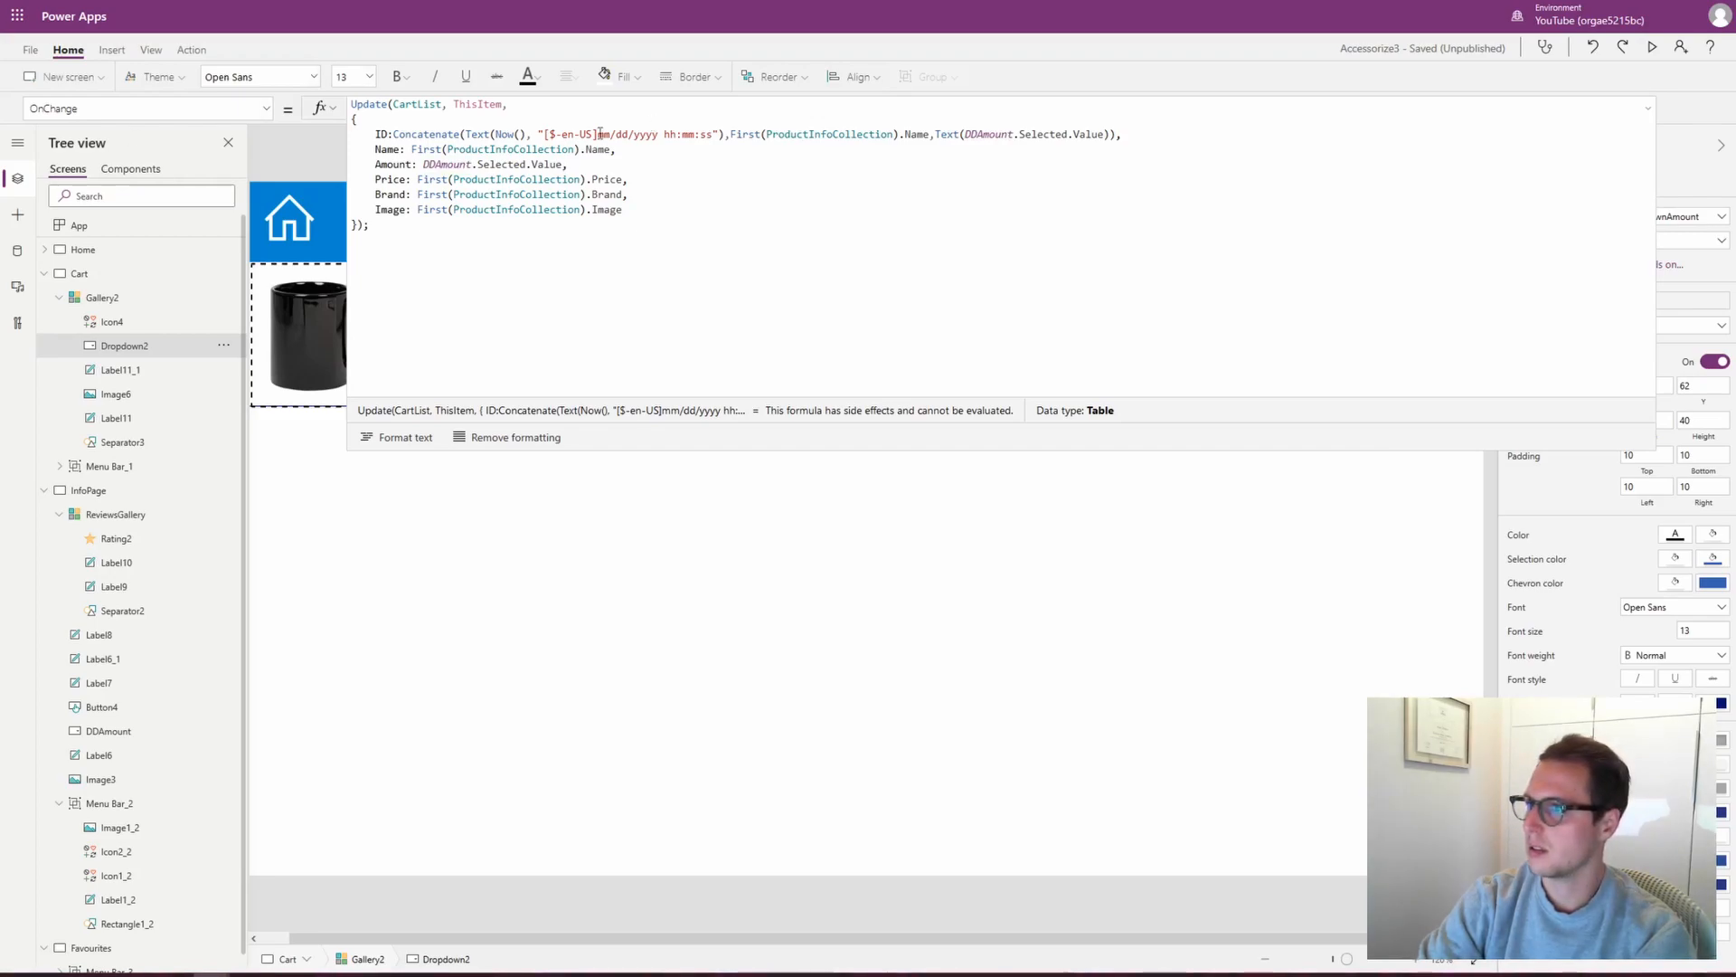
# Rename the cart gallery's drop down control as DDAmount2
pyautogui.click(436, 164)
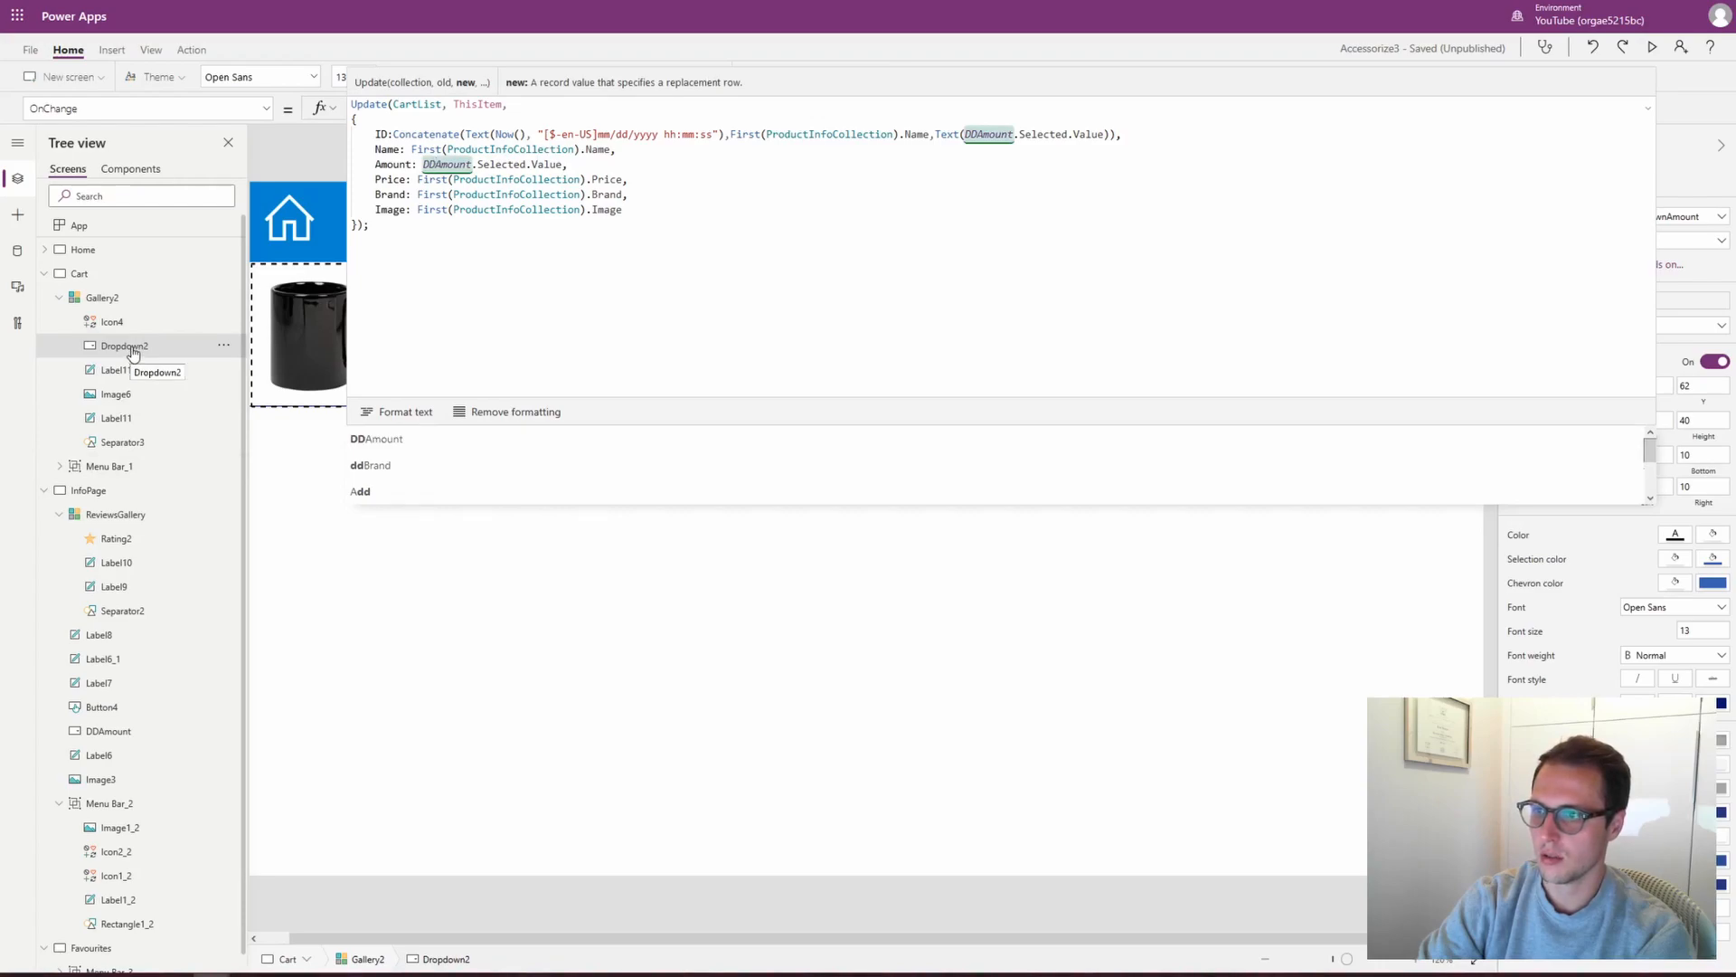
pyautogui.doubleClick(127, 347)
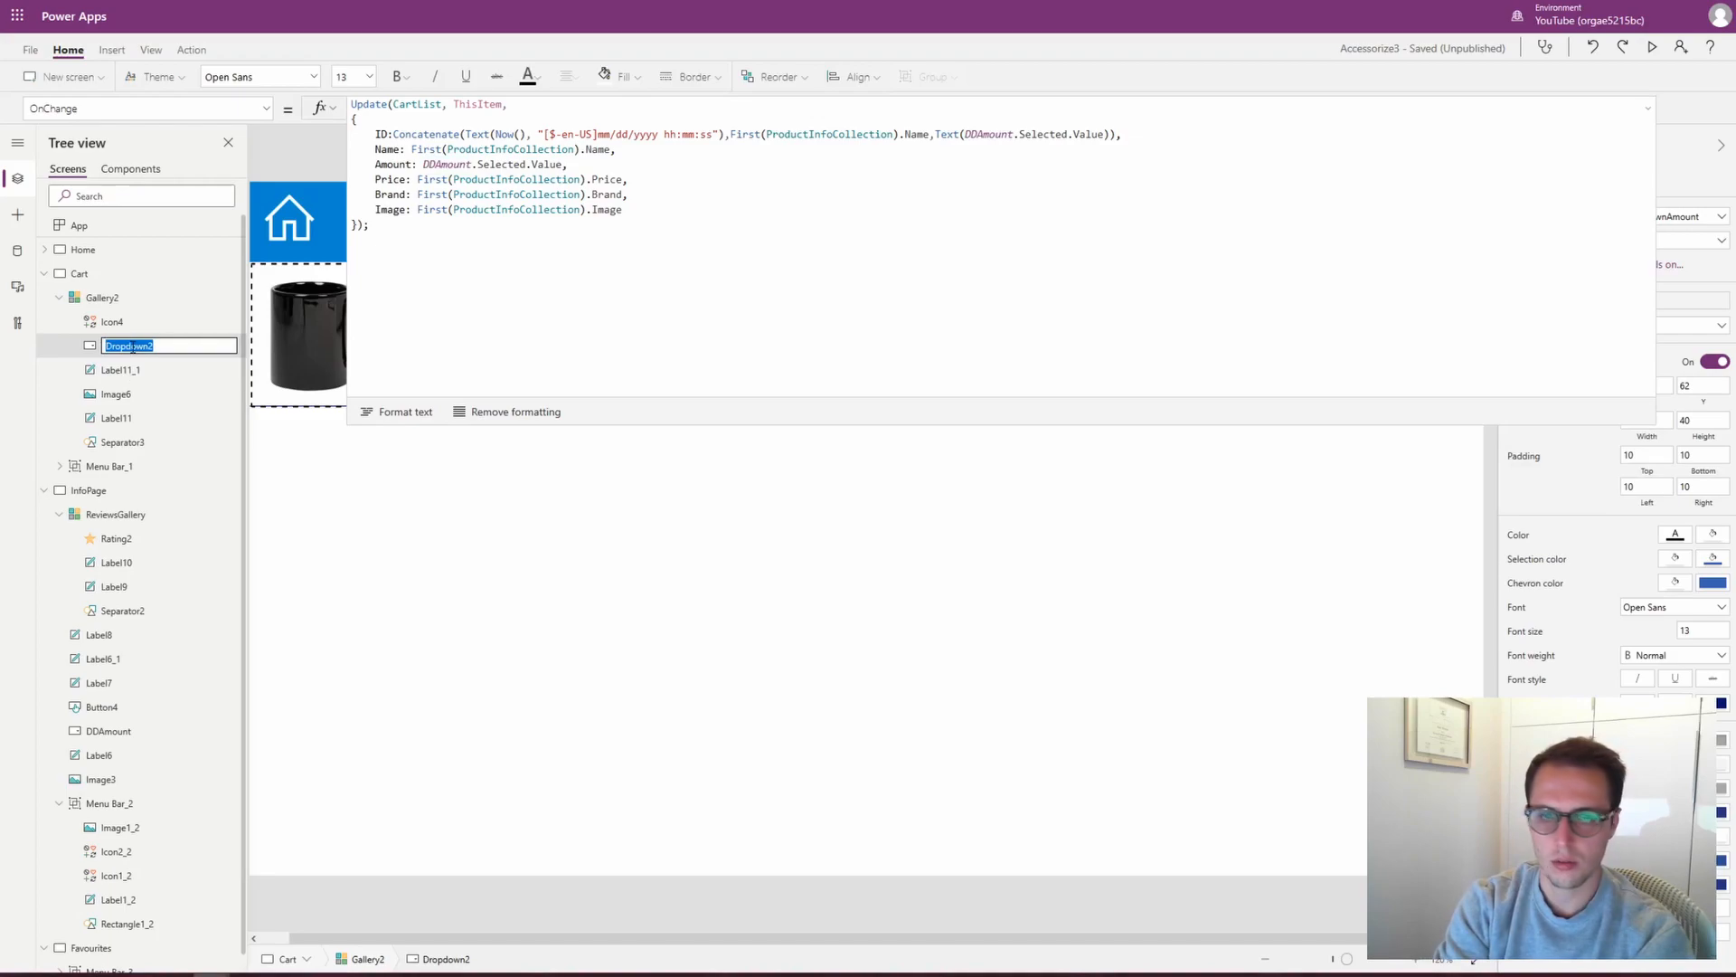
pyautogui.write('DDAmount2')
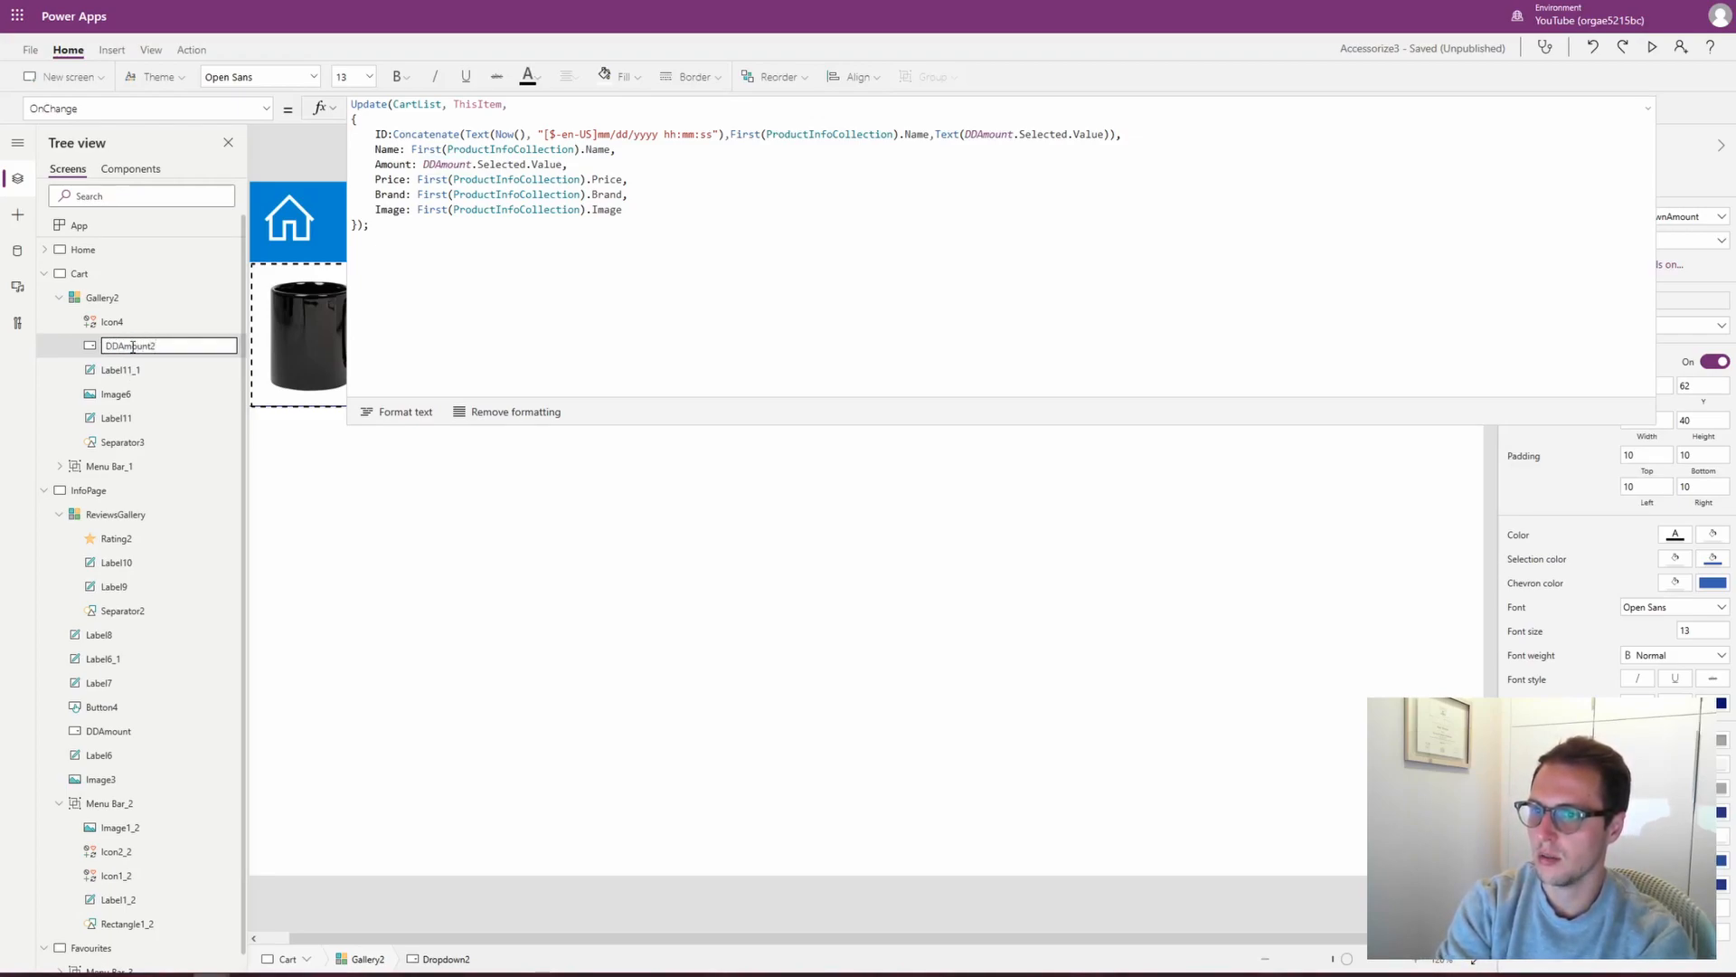
pyautogui.press('Return')
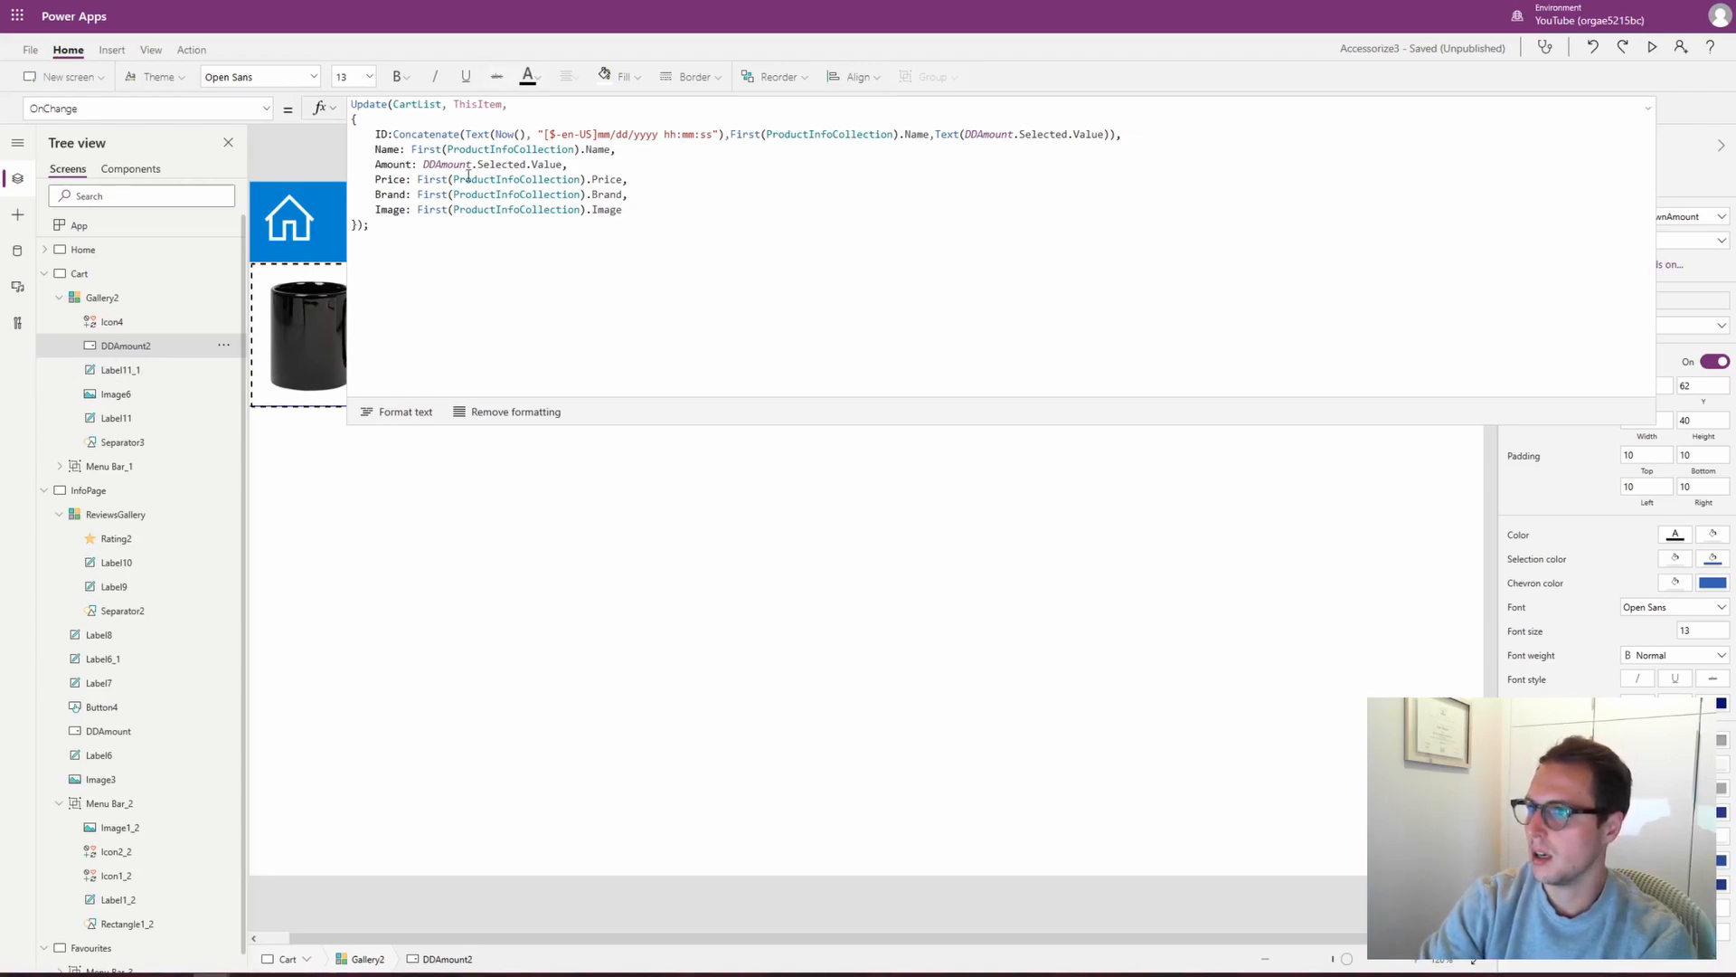
# Set the Amount field in the OnChange formula to DDAmount2.Selected.Value and remove the semicolon ending the formula
pyautogui.click(468, 166)
pyautogui.write('2')
pyautogui.click(693, 227)
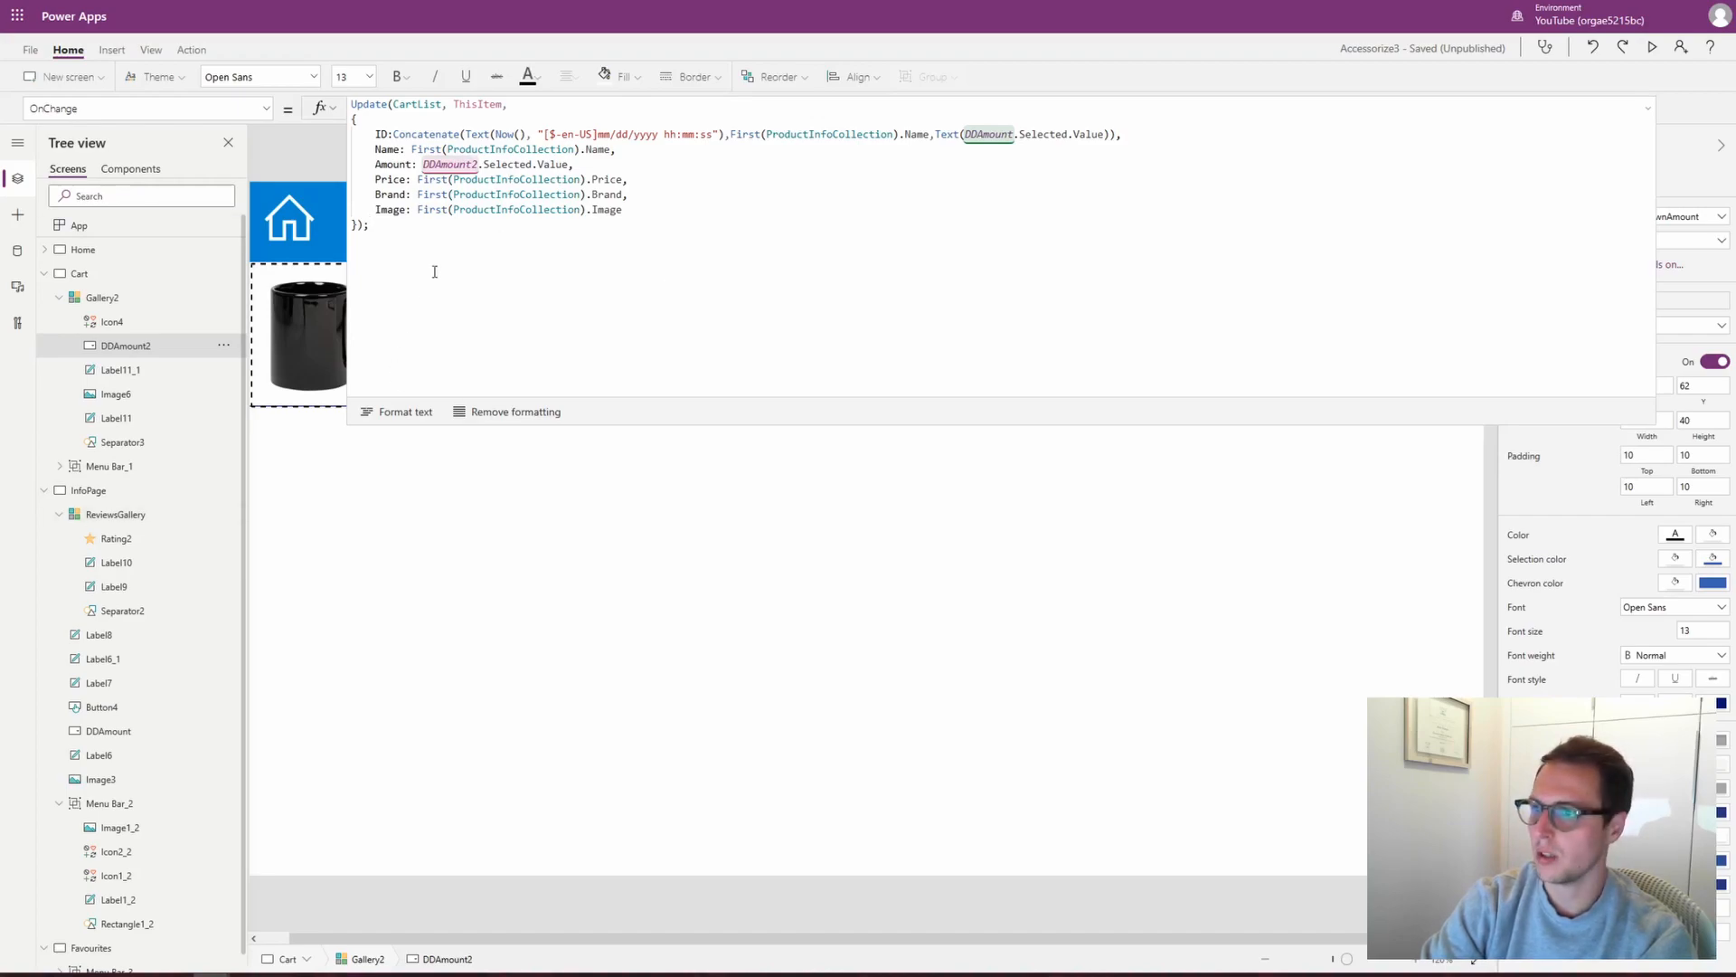
pyautogui.press('BackSpace')
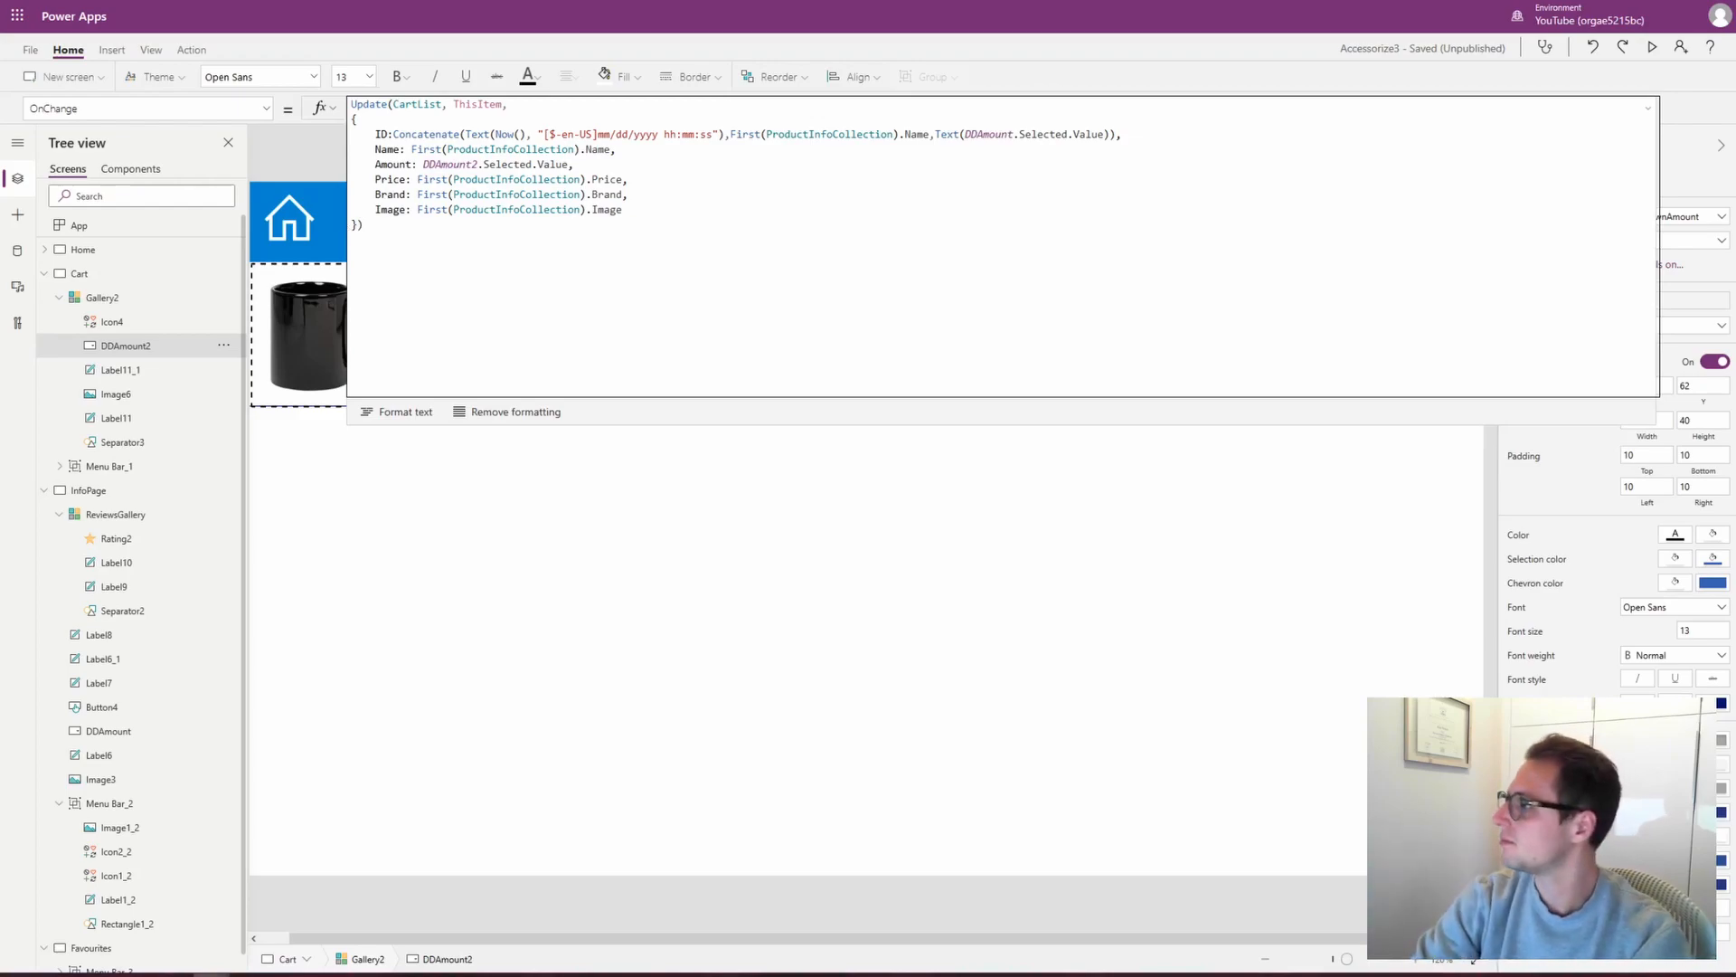
pyautogui.click(1647, 109)
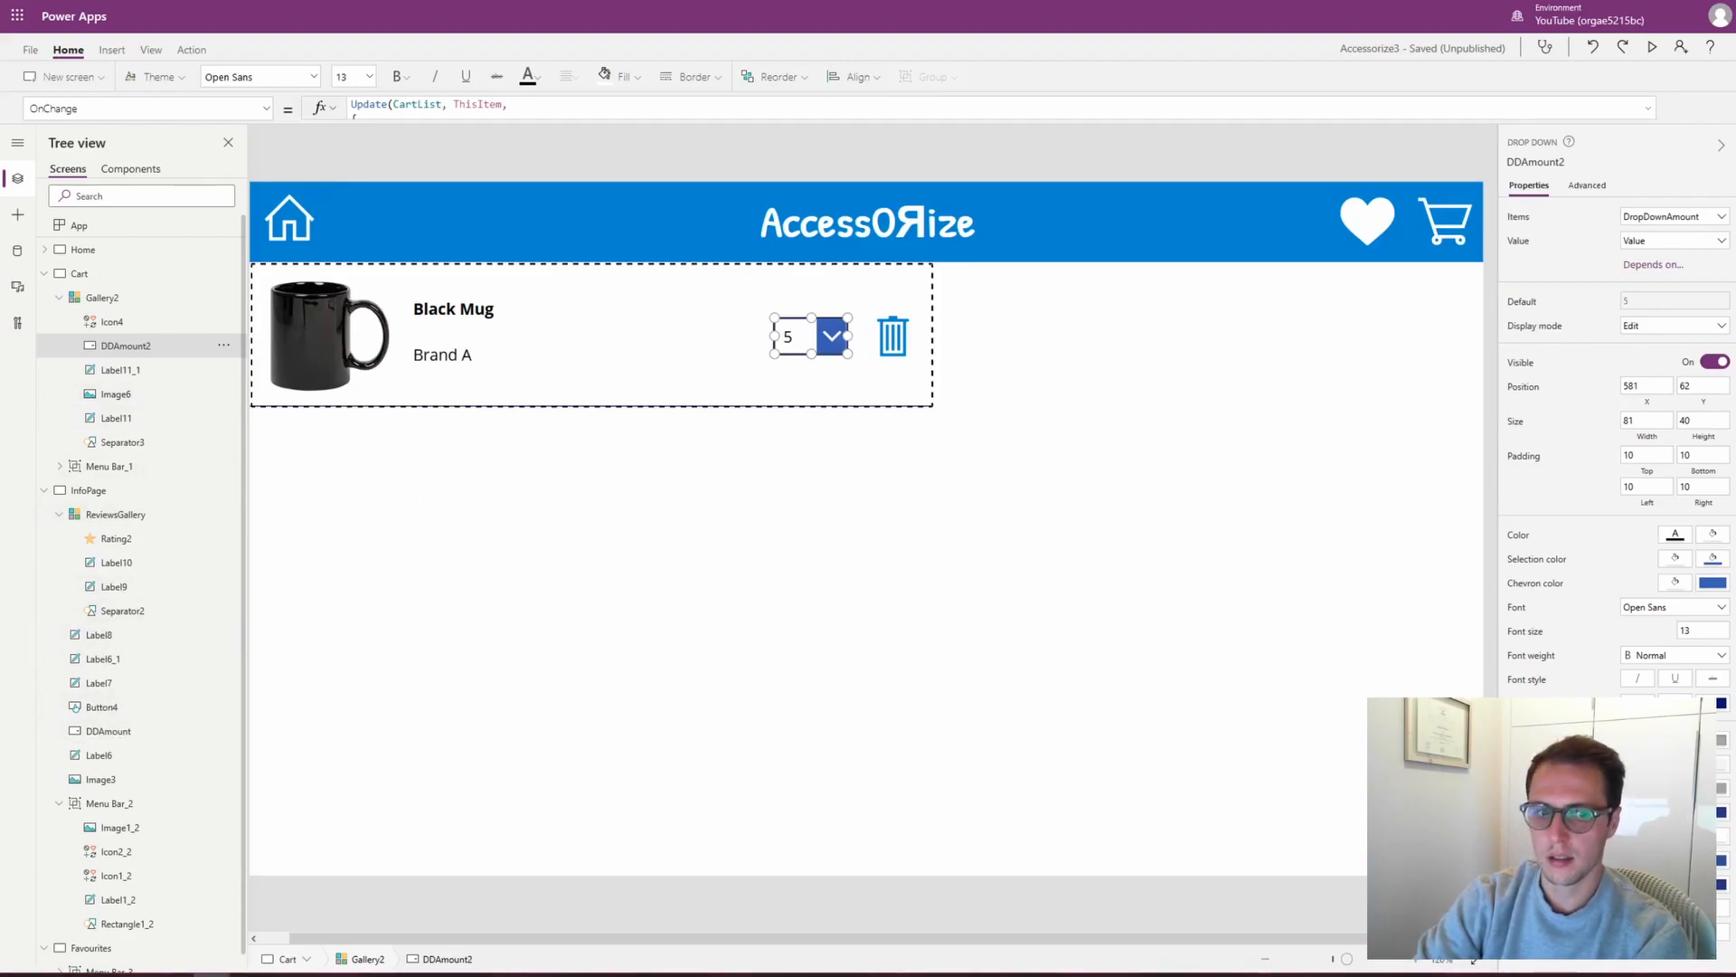
pyautogui.click(176, 197)
pyautogui.write('l')
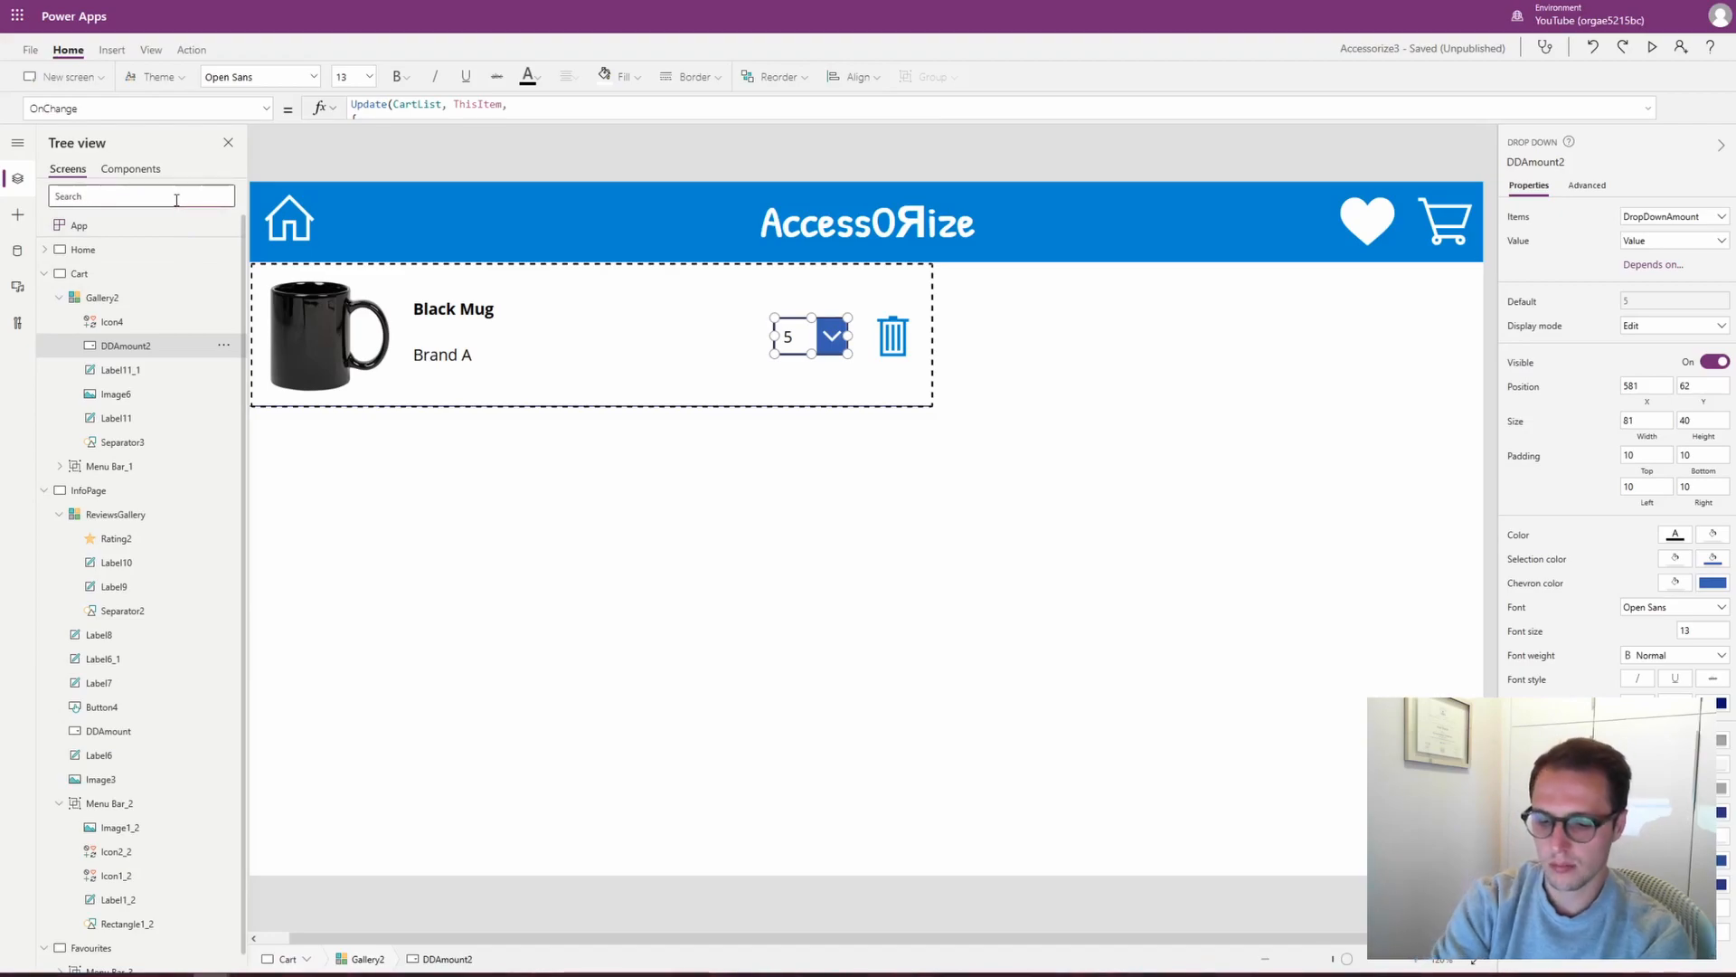
pyautogui.write('abel')
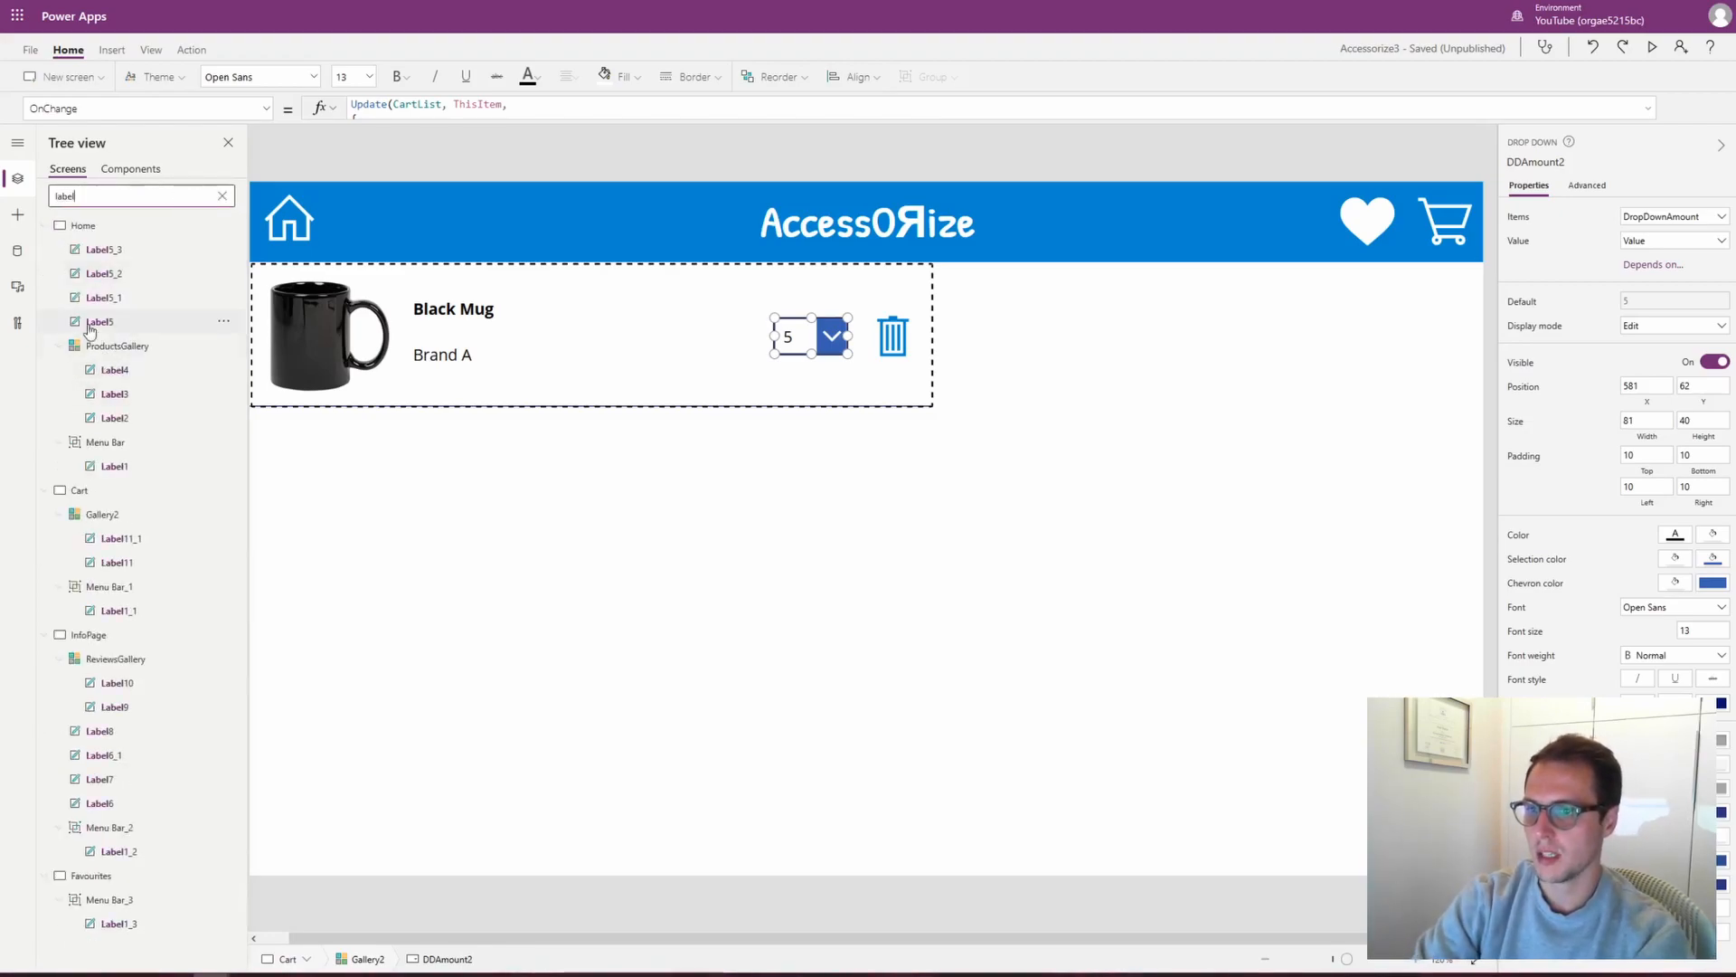
pyautogui.click(221, 196)
# Add a text label below the cart gallery item on the Cart screen reading "Oops, looks like your cart is empty!"
pyautogui.click(18, 214)
pyautogui.moveTo(136, 232); pyautogui.dragTo(536, 508)
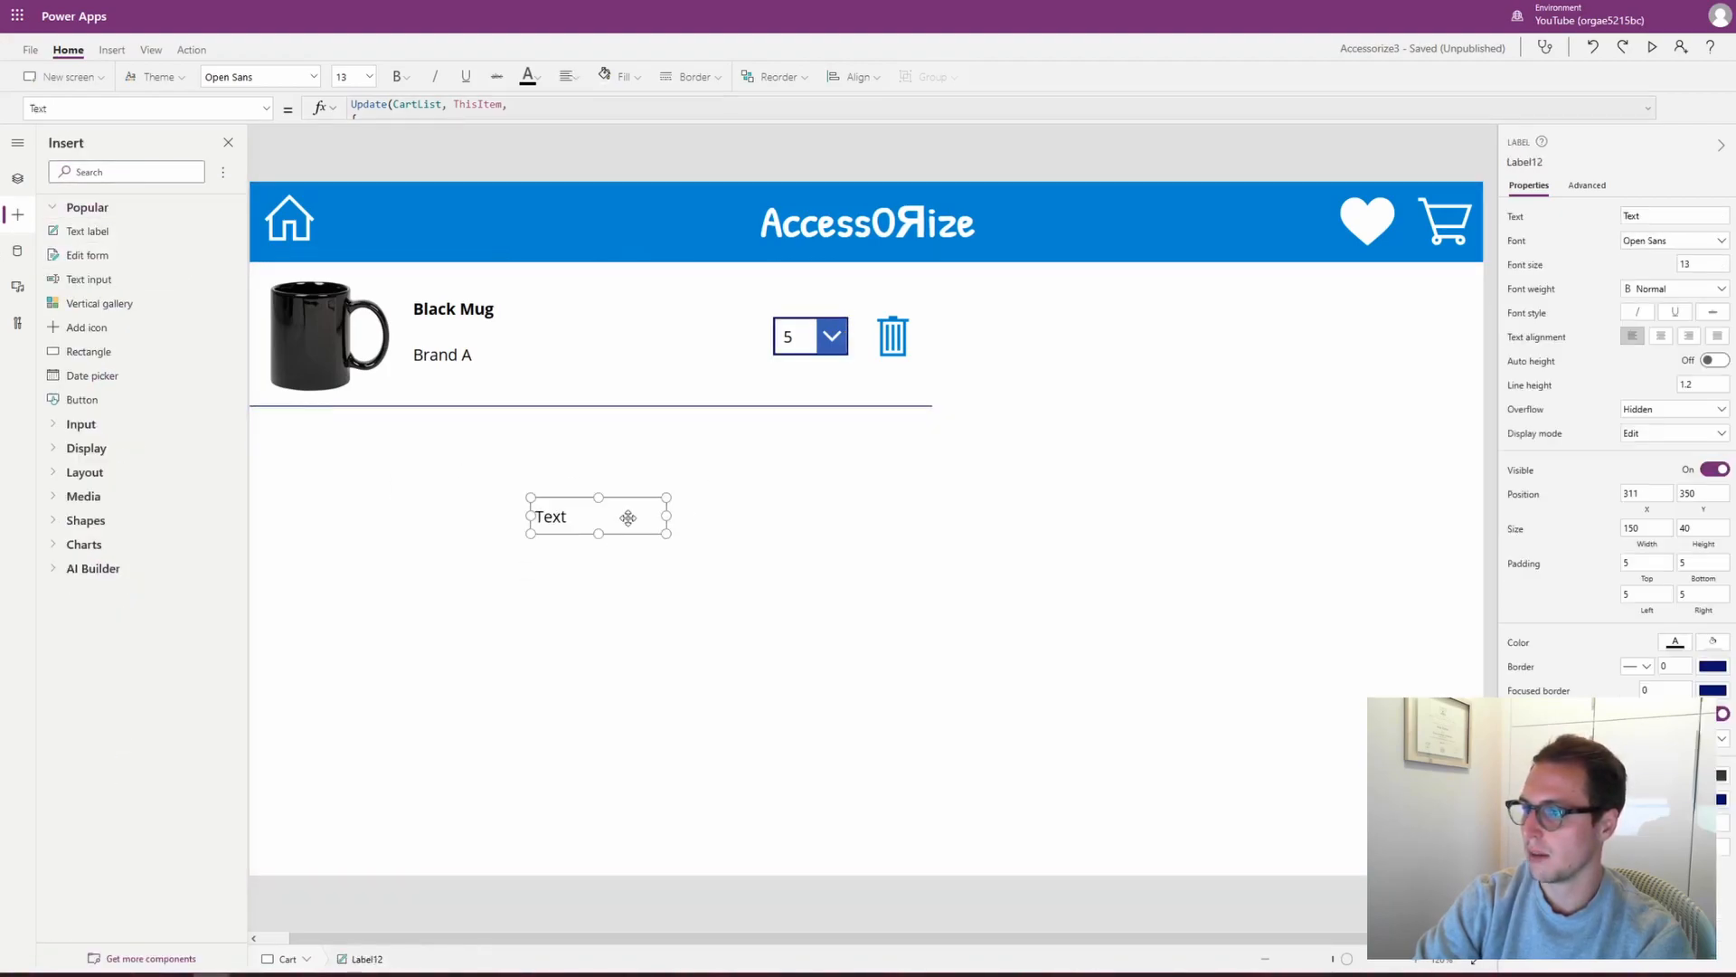
pyautogui.doubleClick(584, 513)
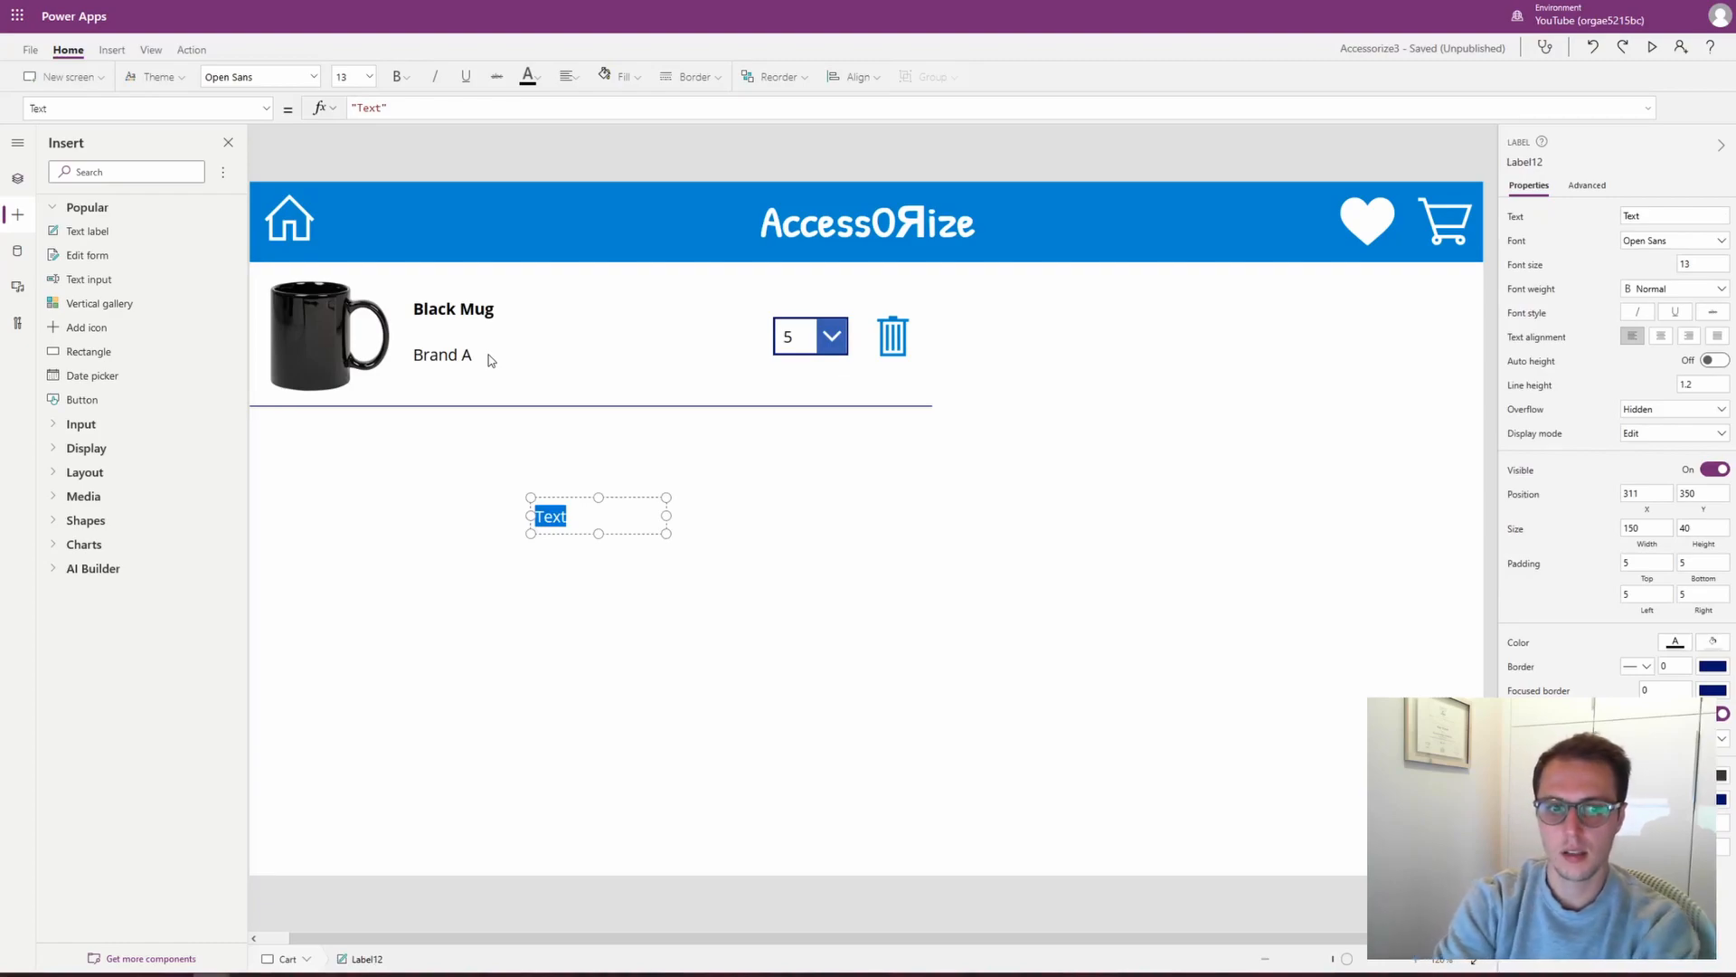
pyautogui.write('Oop')
pyautogui.press('BackSpace')
pyautogui.press('BackSpace')
pyautogui.write('ops, looks like your')
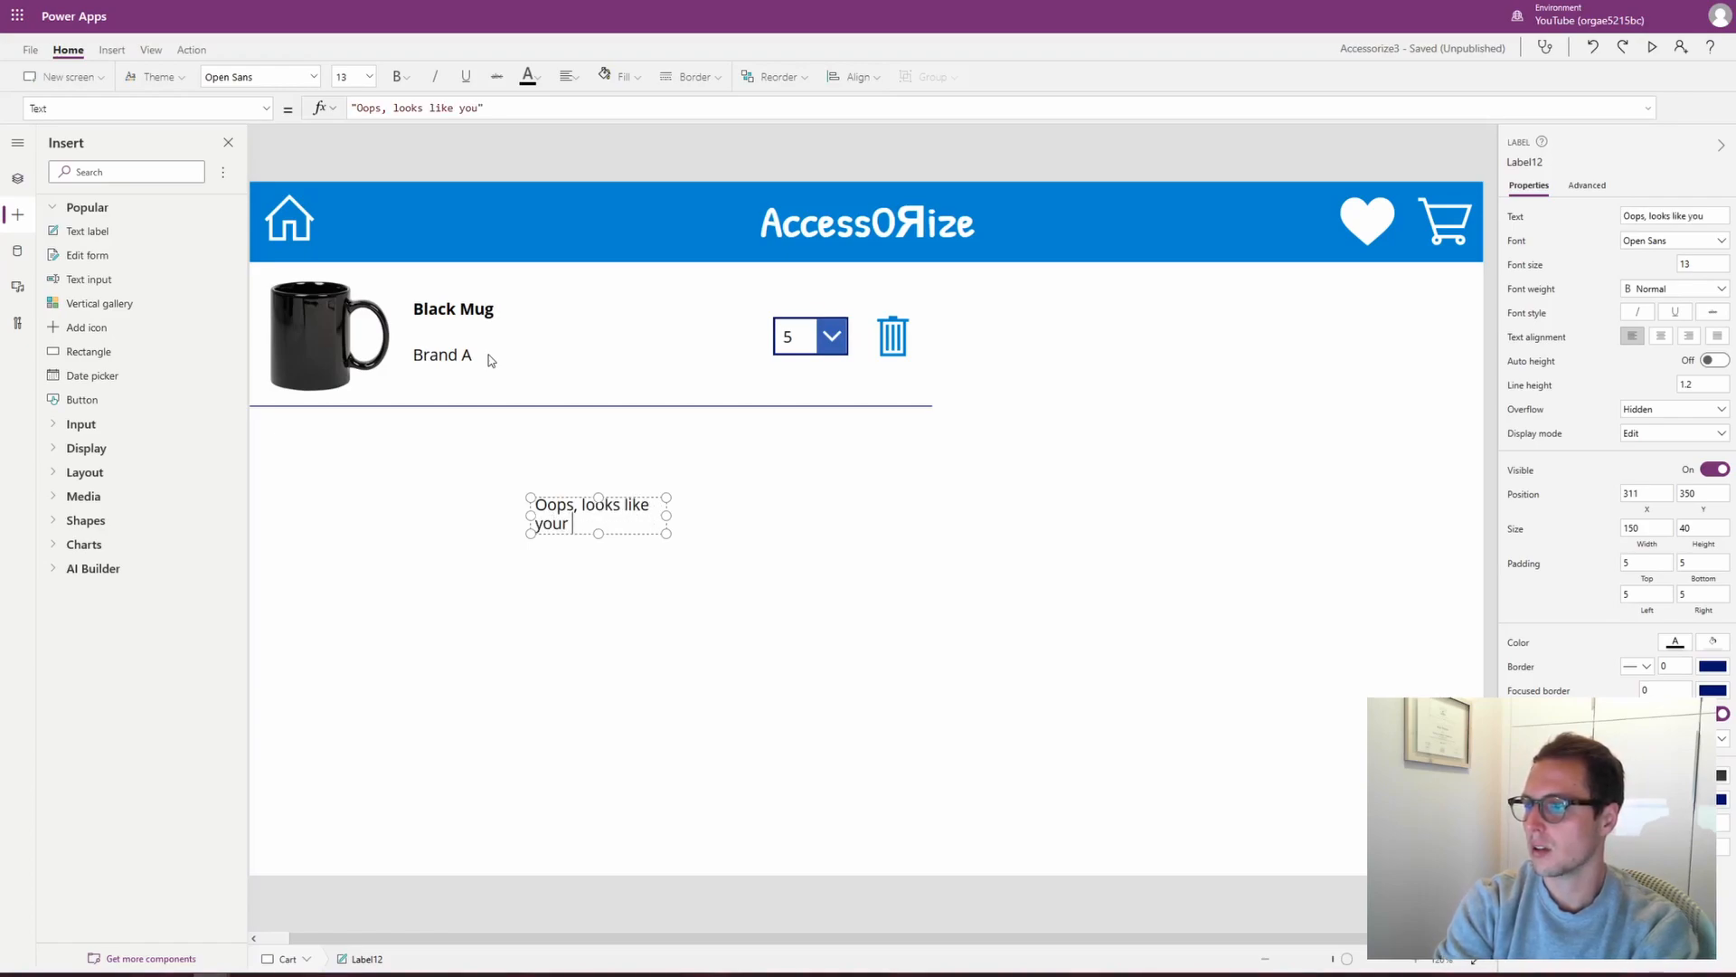
pyautogui.write(' cart is empty')
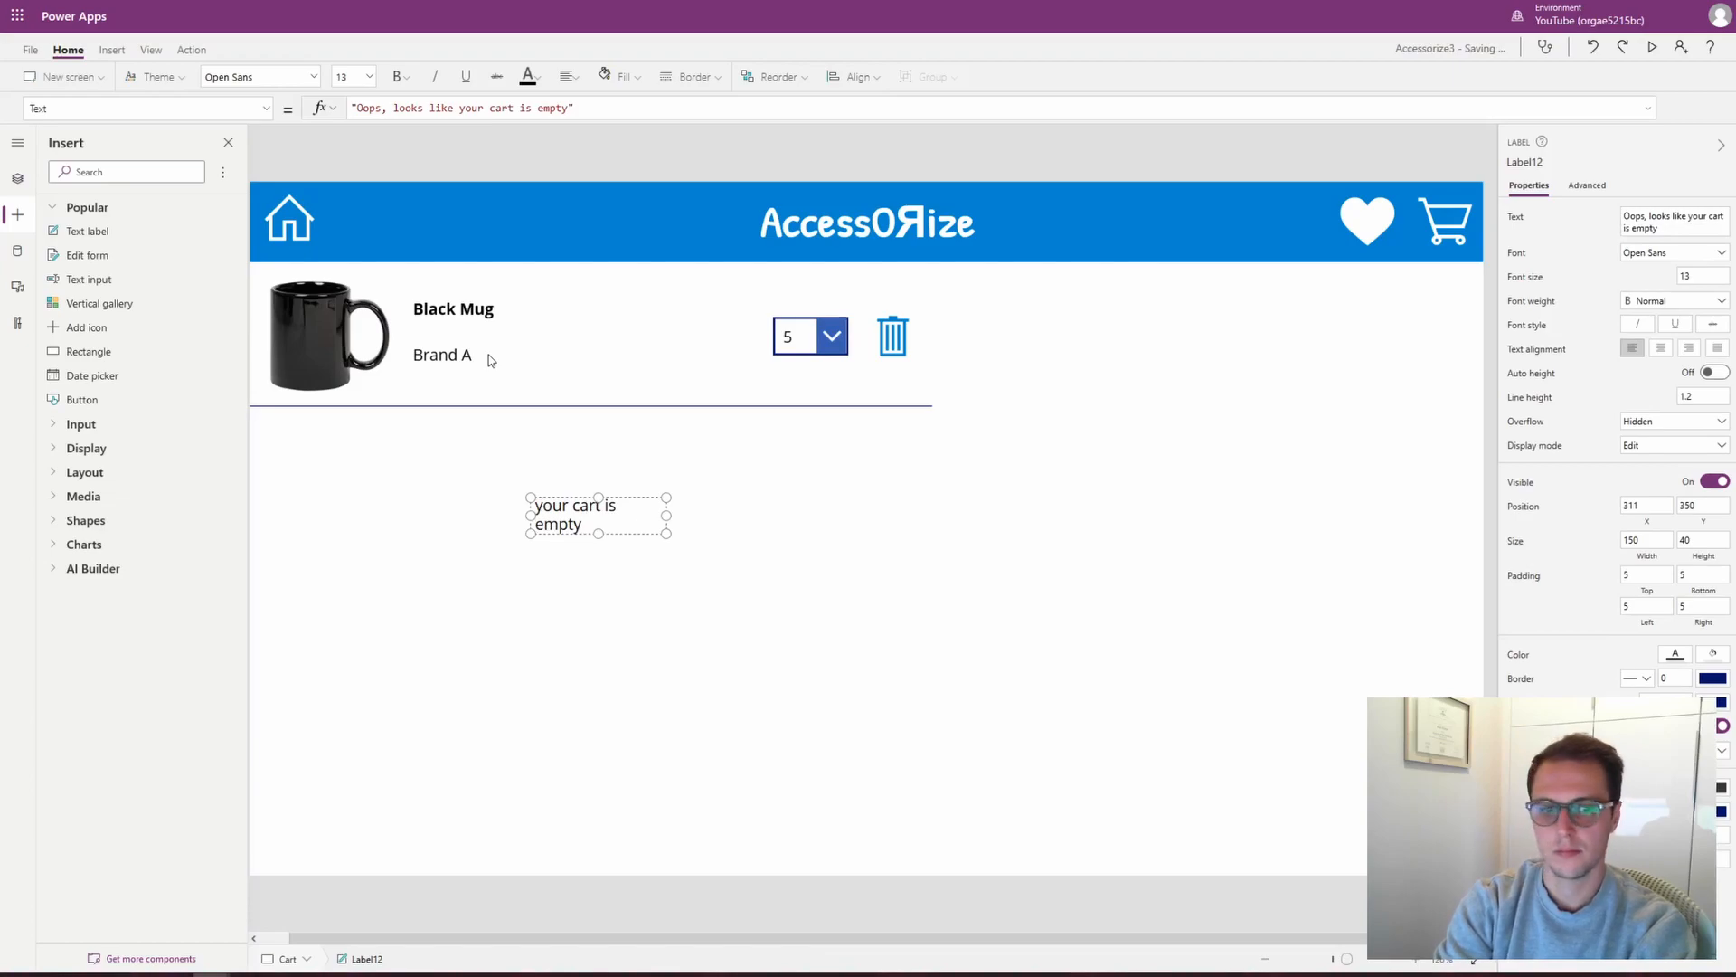
pyautogui.write('!')
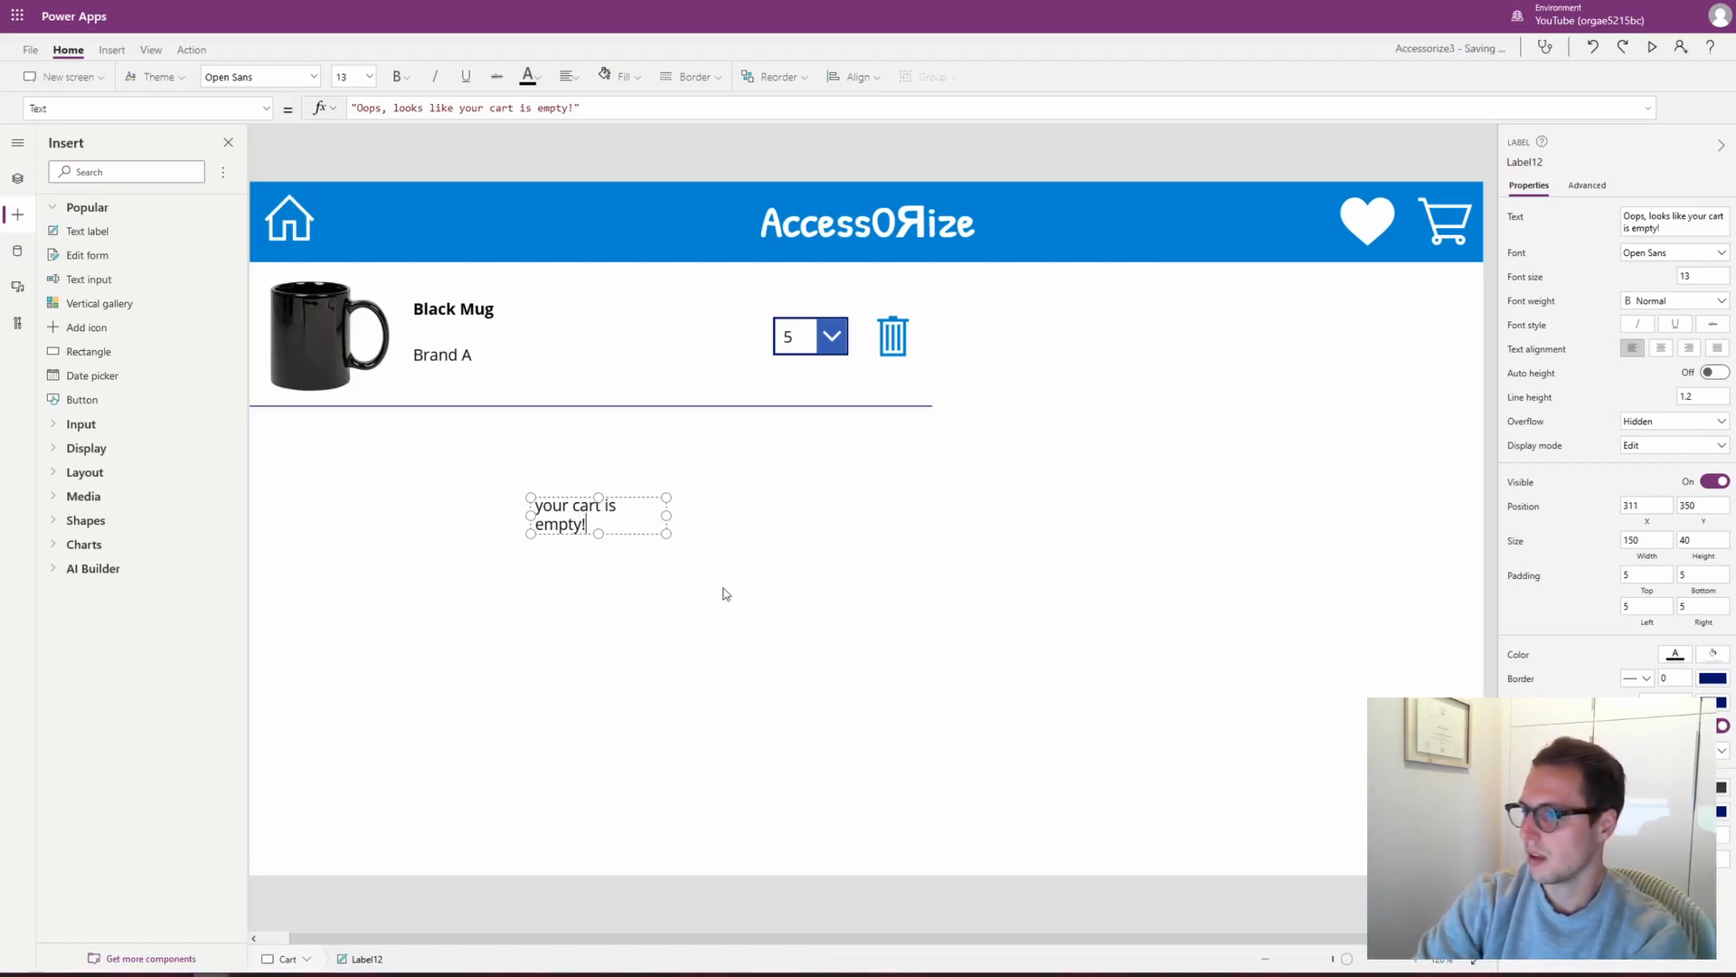
# Enlarge the empty-cart label to about 333 by 190 and format its text as centered at font size 32
pyautogui.moveTo(667, 533); pyautogui.dragTo(829, 666)
pyautogui.moveTo(721, 590); pyautogui.dragTo(626, 548)
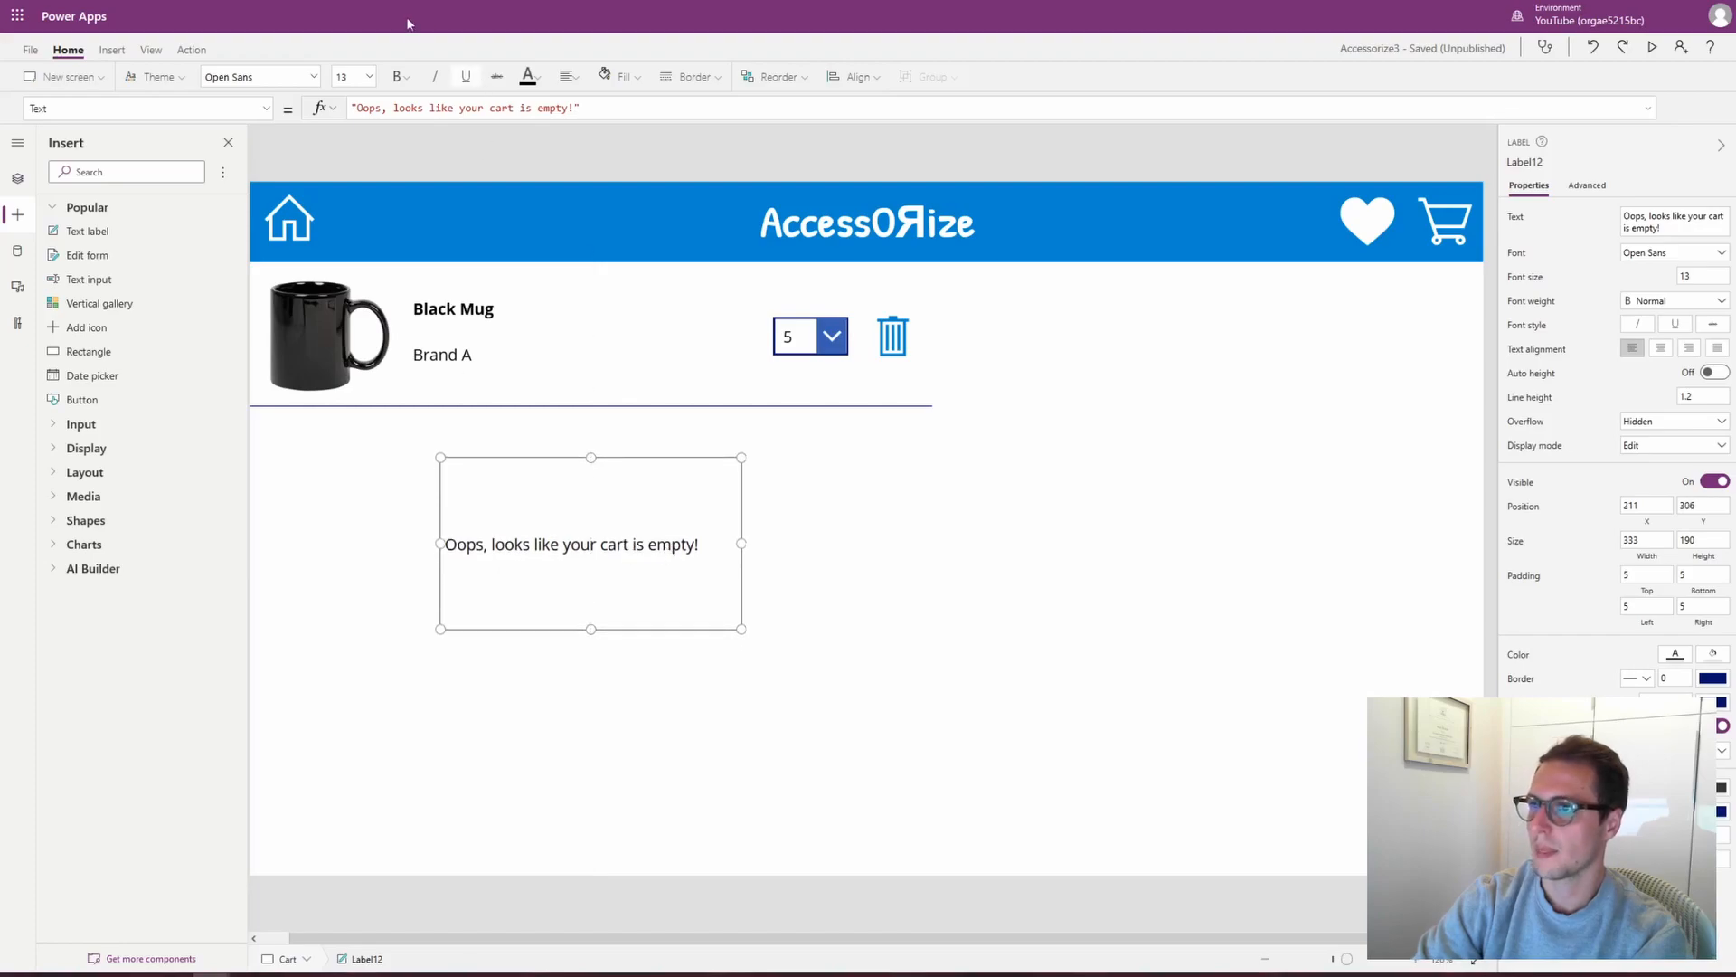
pyautogui.click(567, 77)
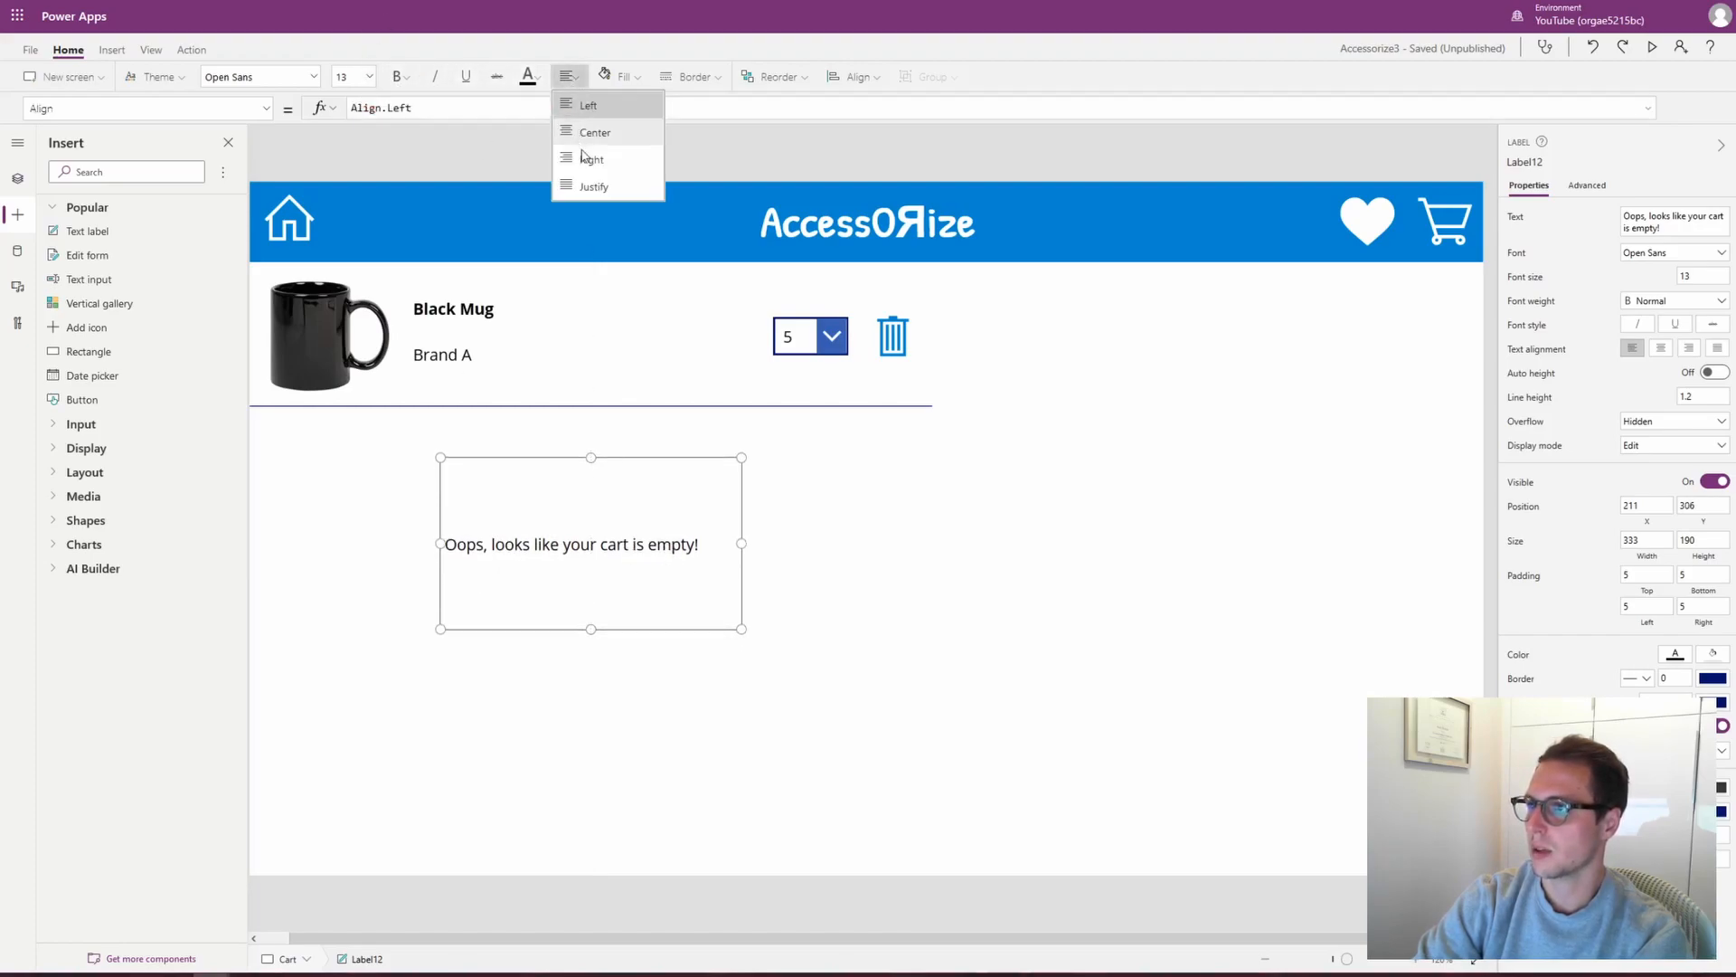
pyautogui.click(588, 132)
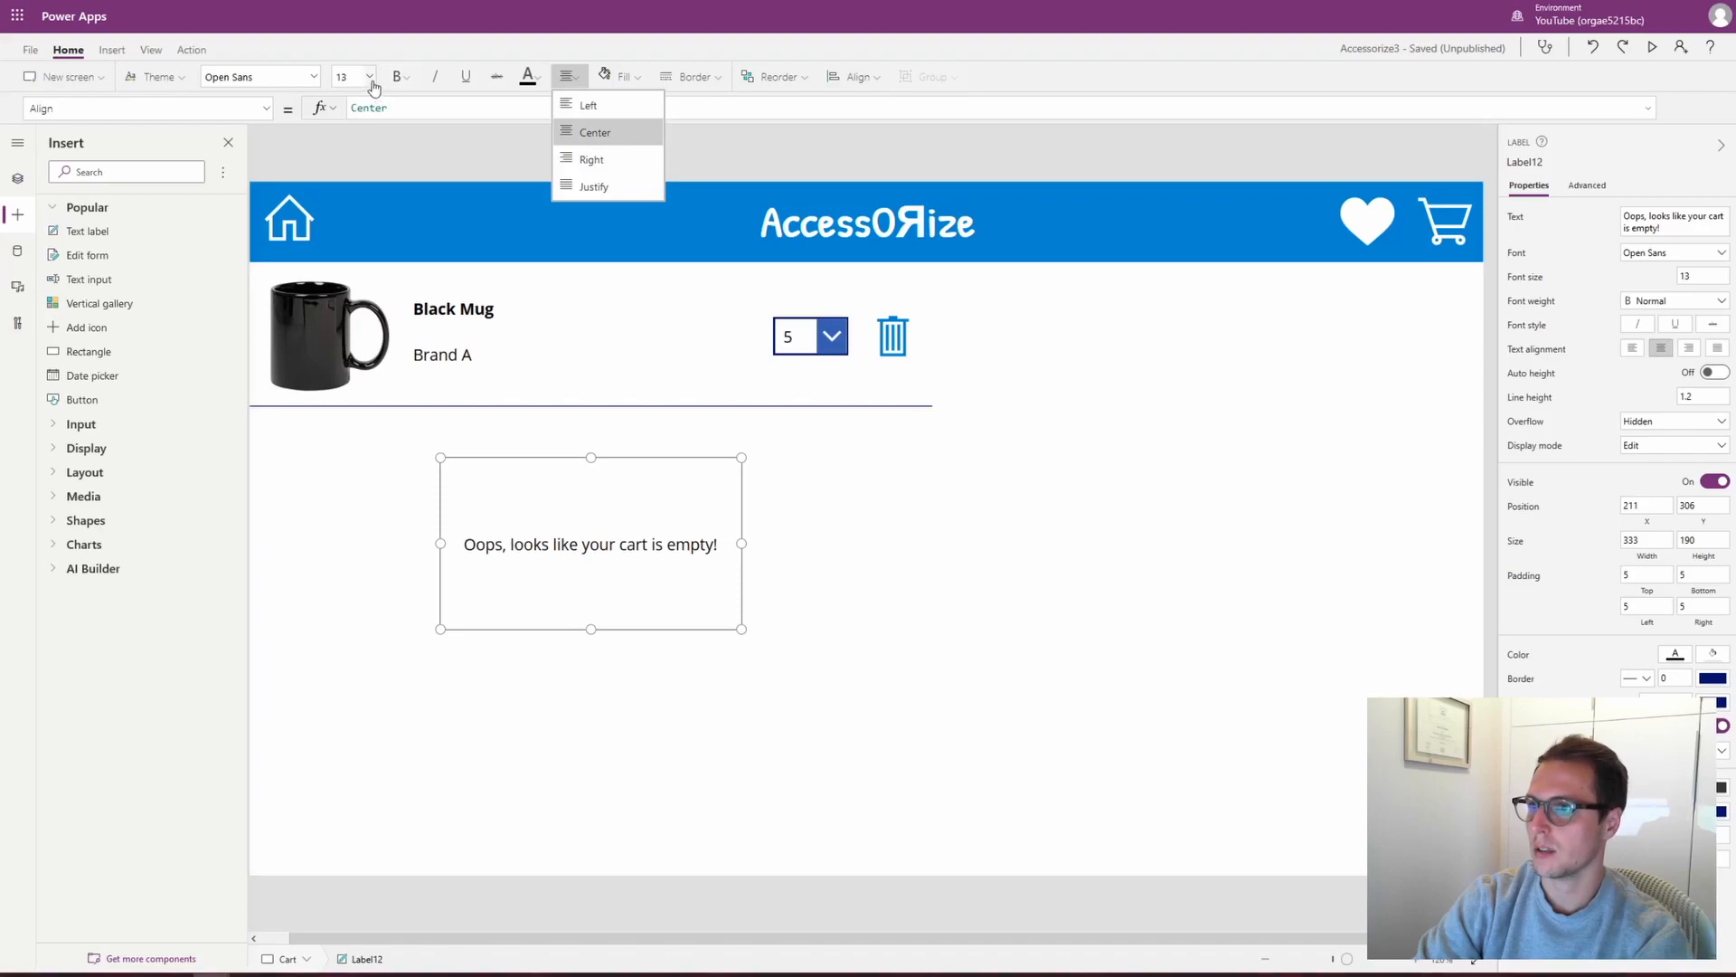
pyautogui.click(370, 77)
pyautogui.click(343, 314)
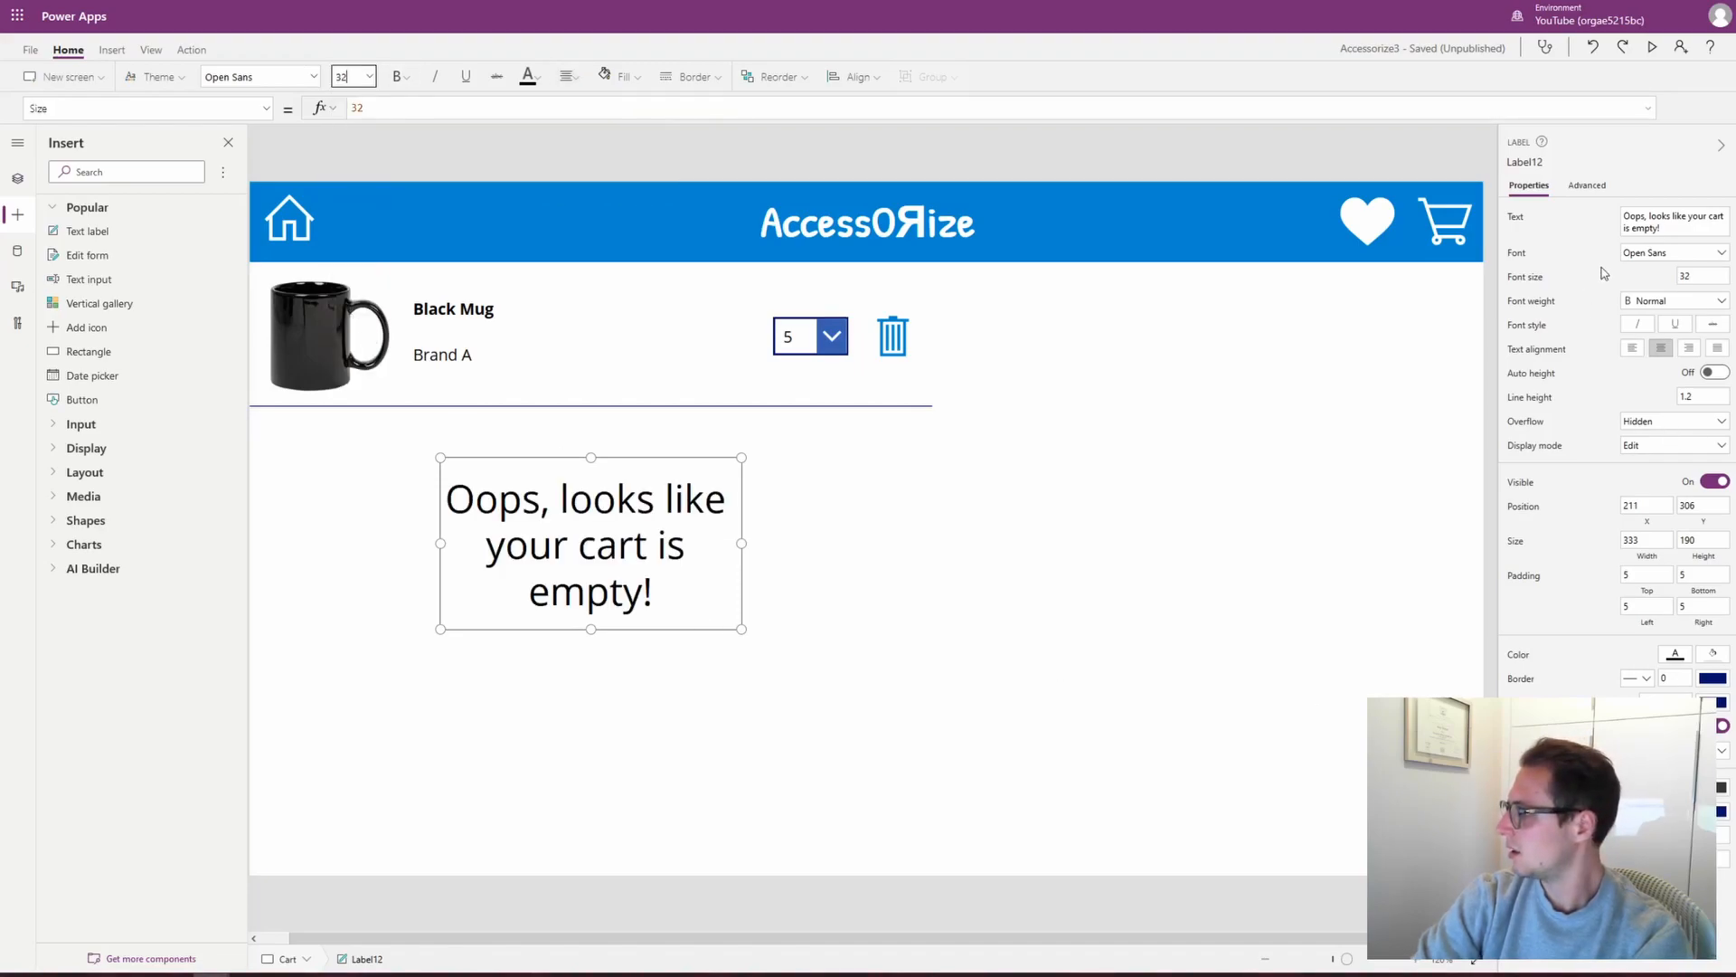
# Color the empty-cart label's text dark gray and widen the label to about 398 so the message fits on two lines
pyautogui.click(1675, 657)
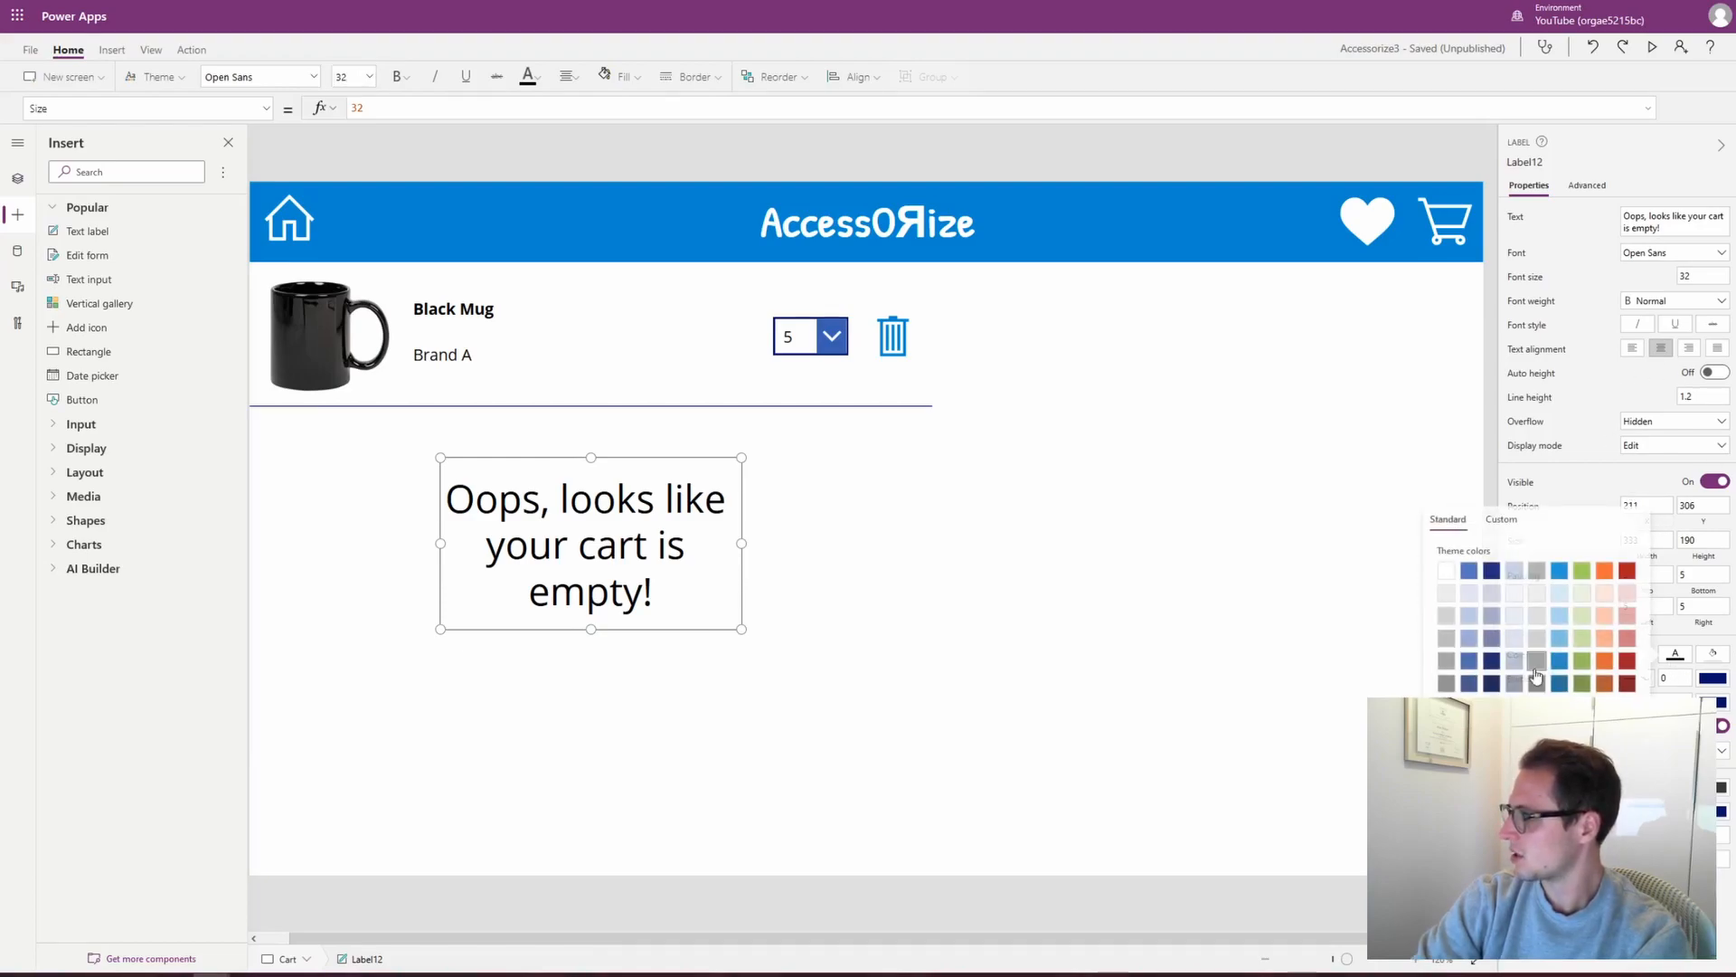
pyautogui.click(1446, 685)
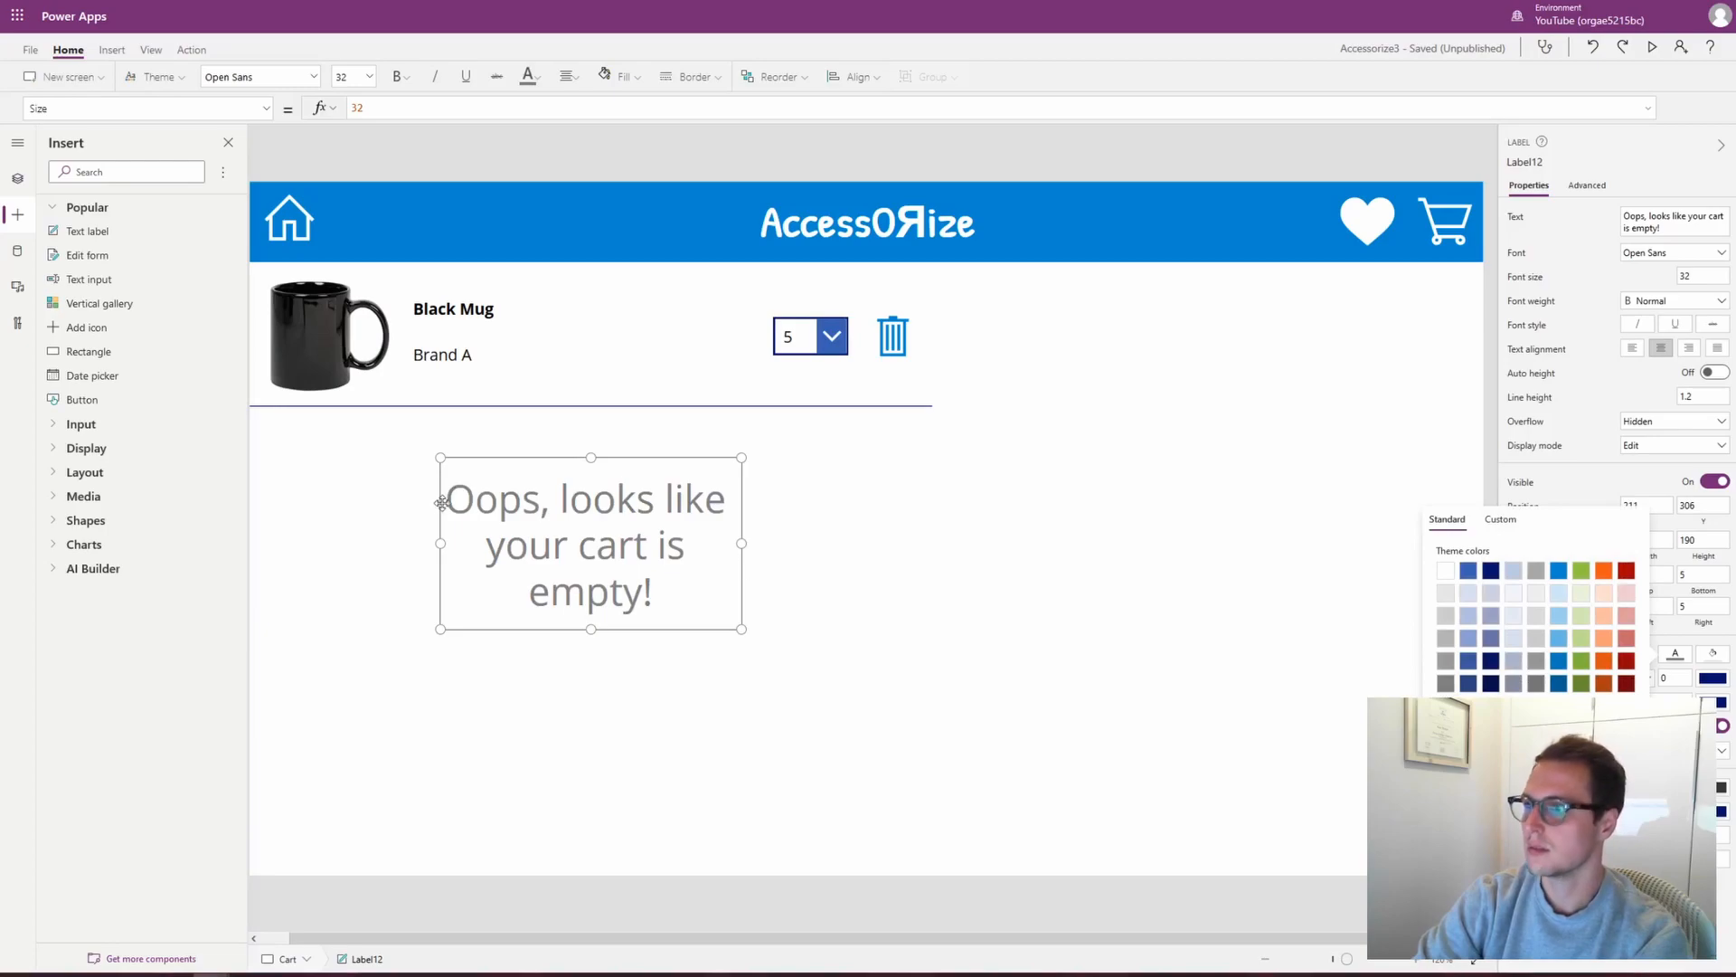
pyautogui.moveTo(742, 543); pyautogui.dragTo(709, 530)
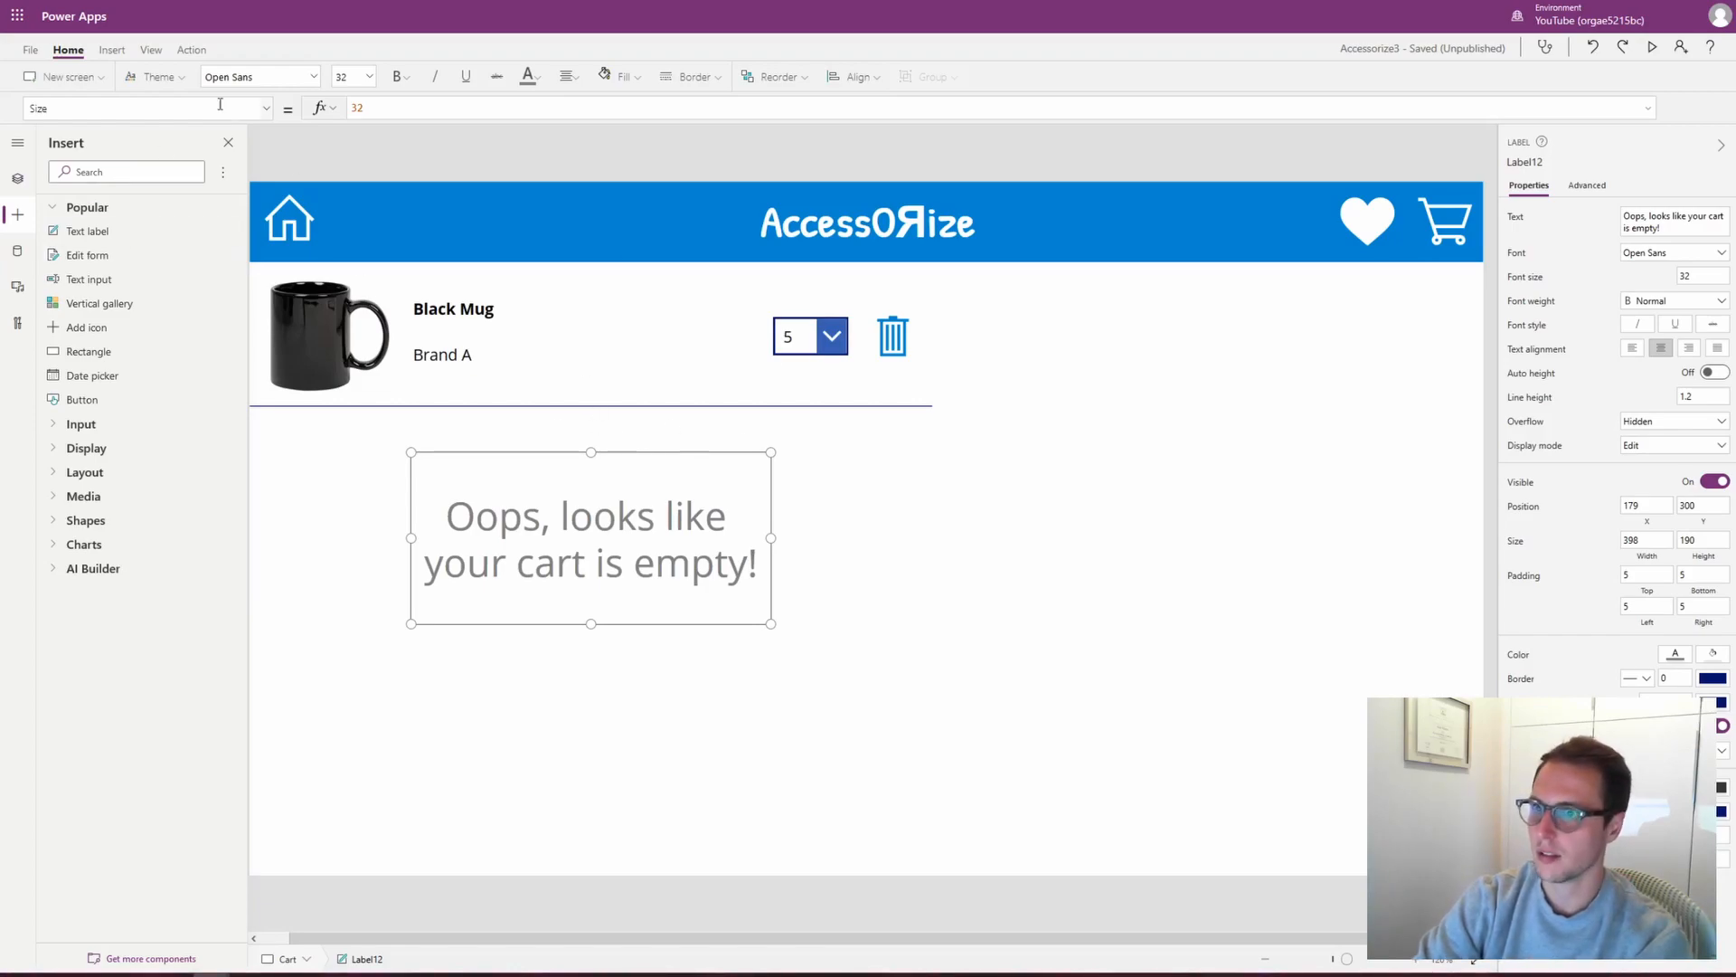
# Set the empty-cart label's Visible property to IsEmpty(CartList)
pyautogui.click(266, 109)
pyautogui.scroll(-3, 139, 343)
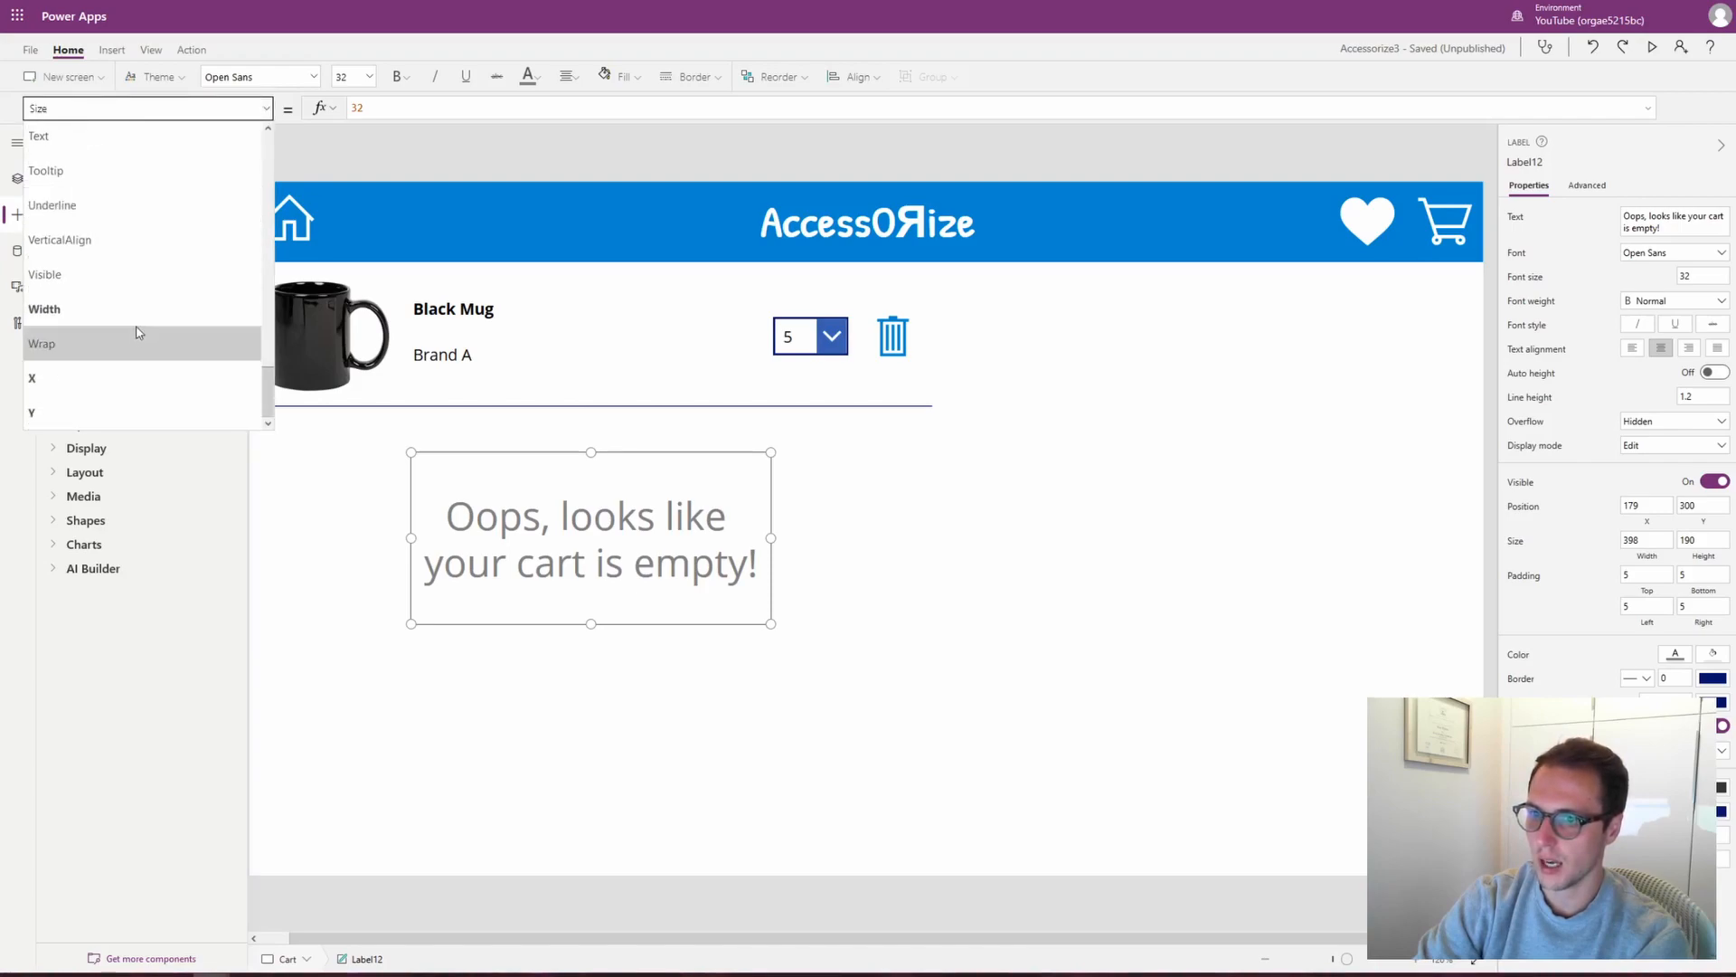
pyautogui.click(126, 286)
pyautogui.doubleClick(413, 108)
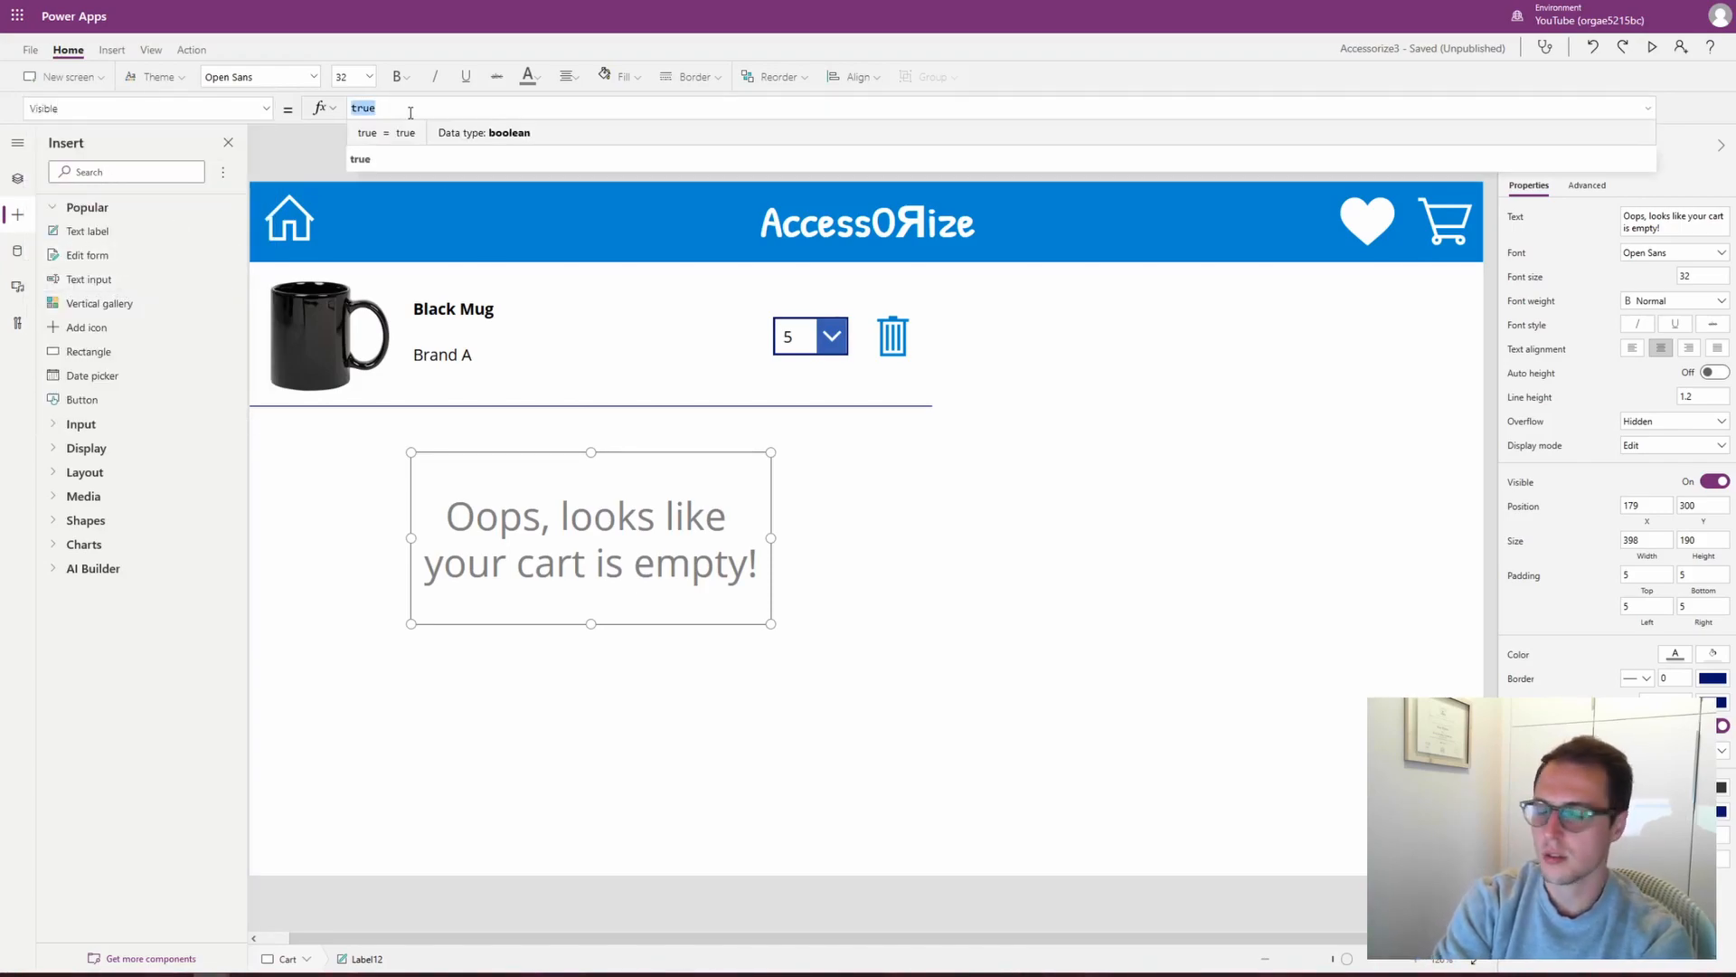
pyautogui.write('IsEmpty(')
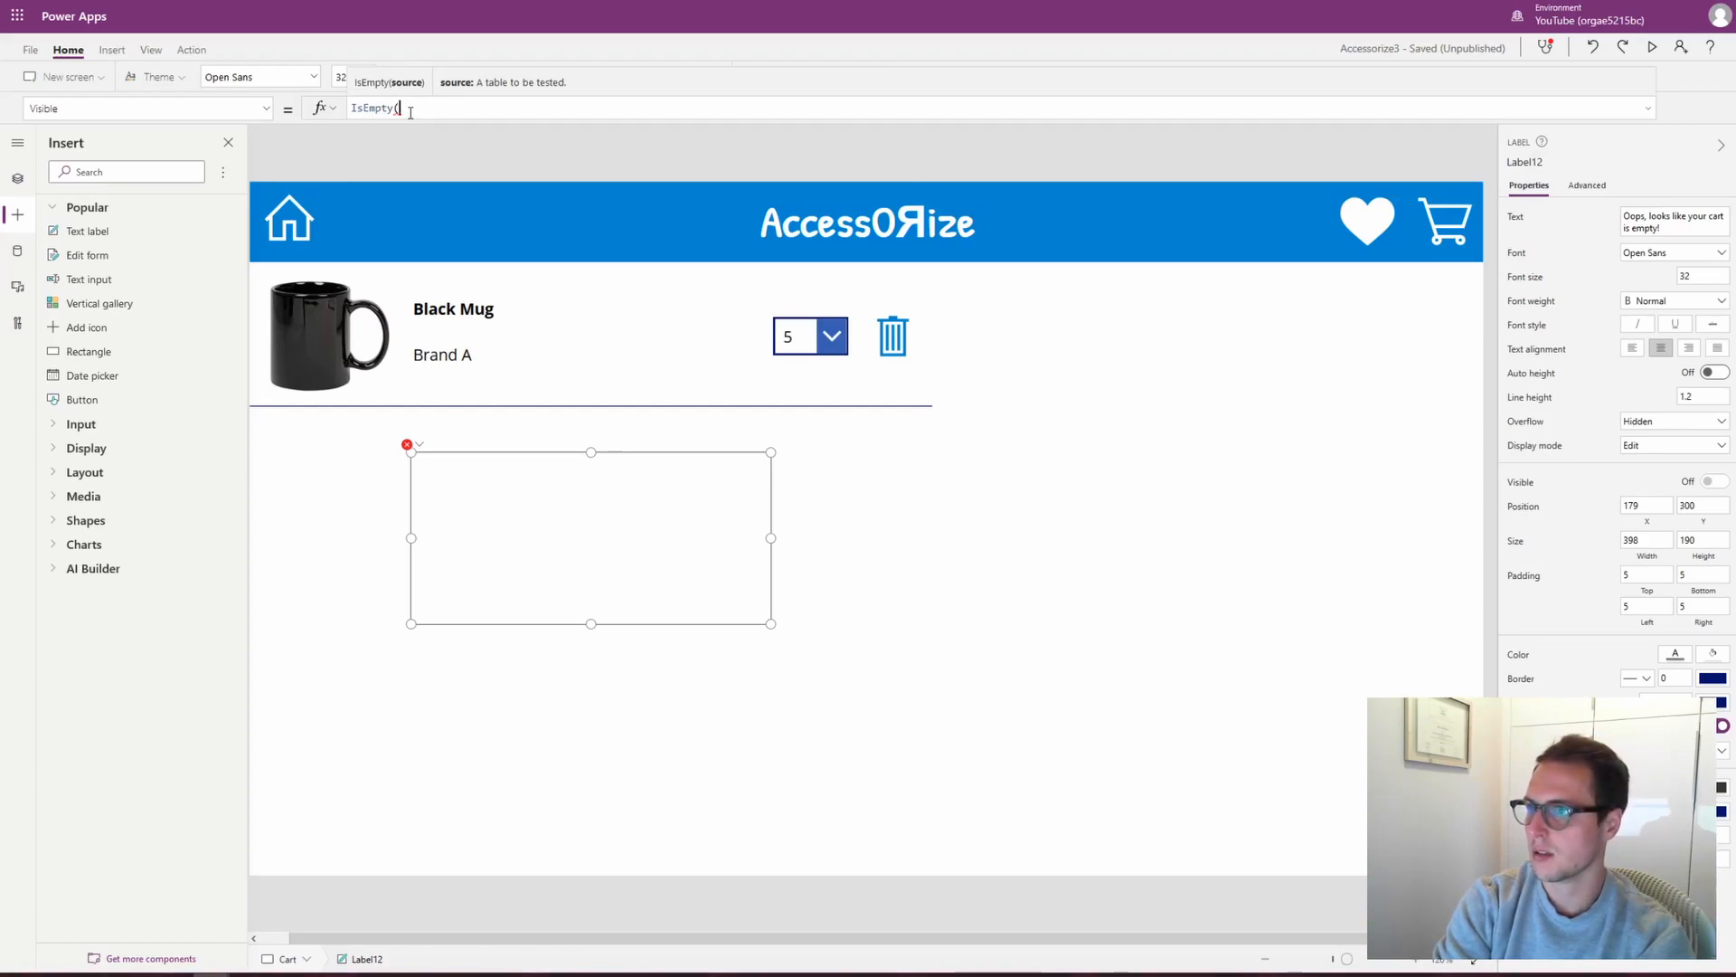
pyautogui.write('CartList)')
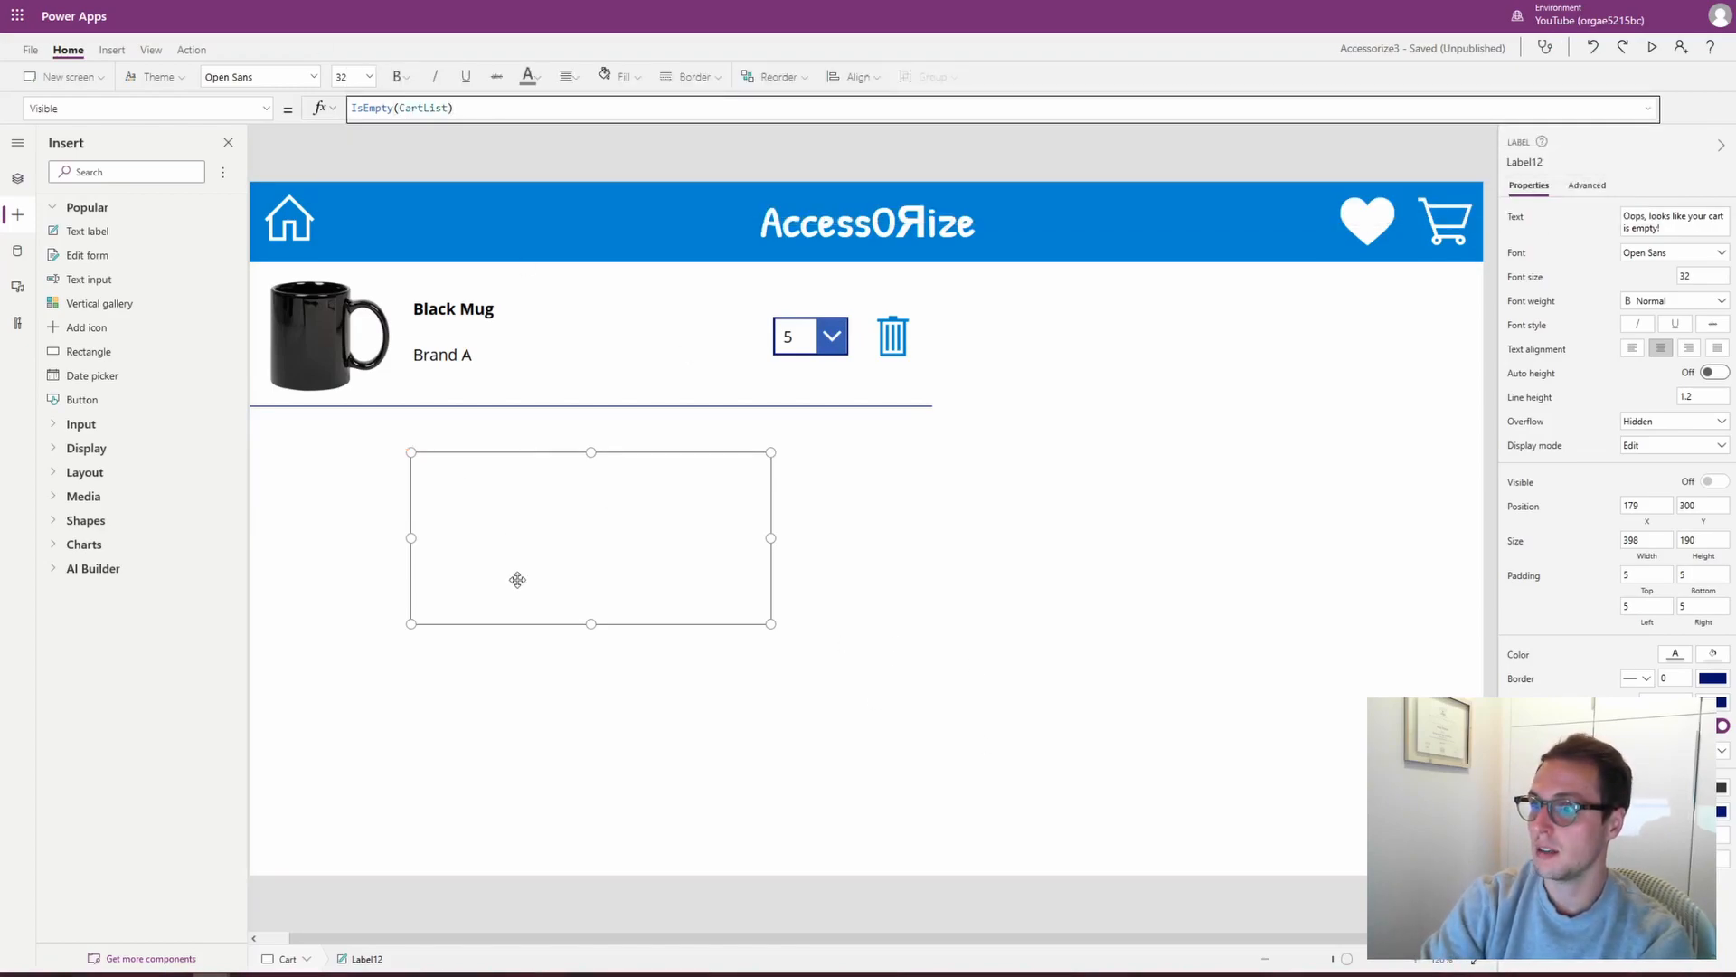
pyautogui.click(596, 686)
# Preview the app, remove the Black Mug from the cart, and check the empty-cart message in the running Cart screen
pyautogui.click(1653, 50)
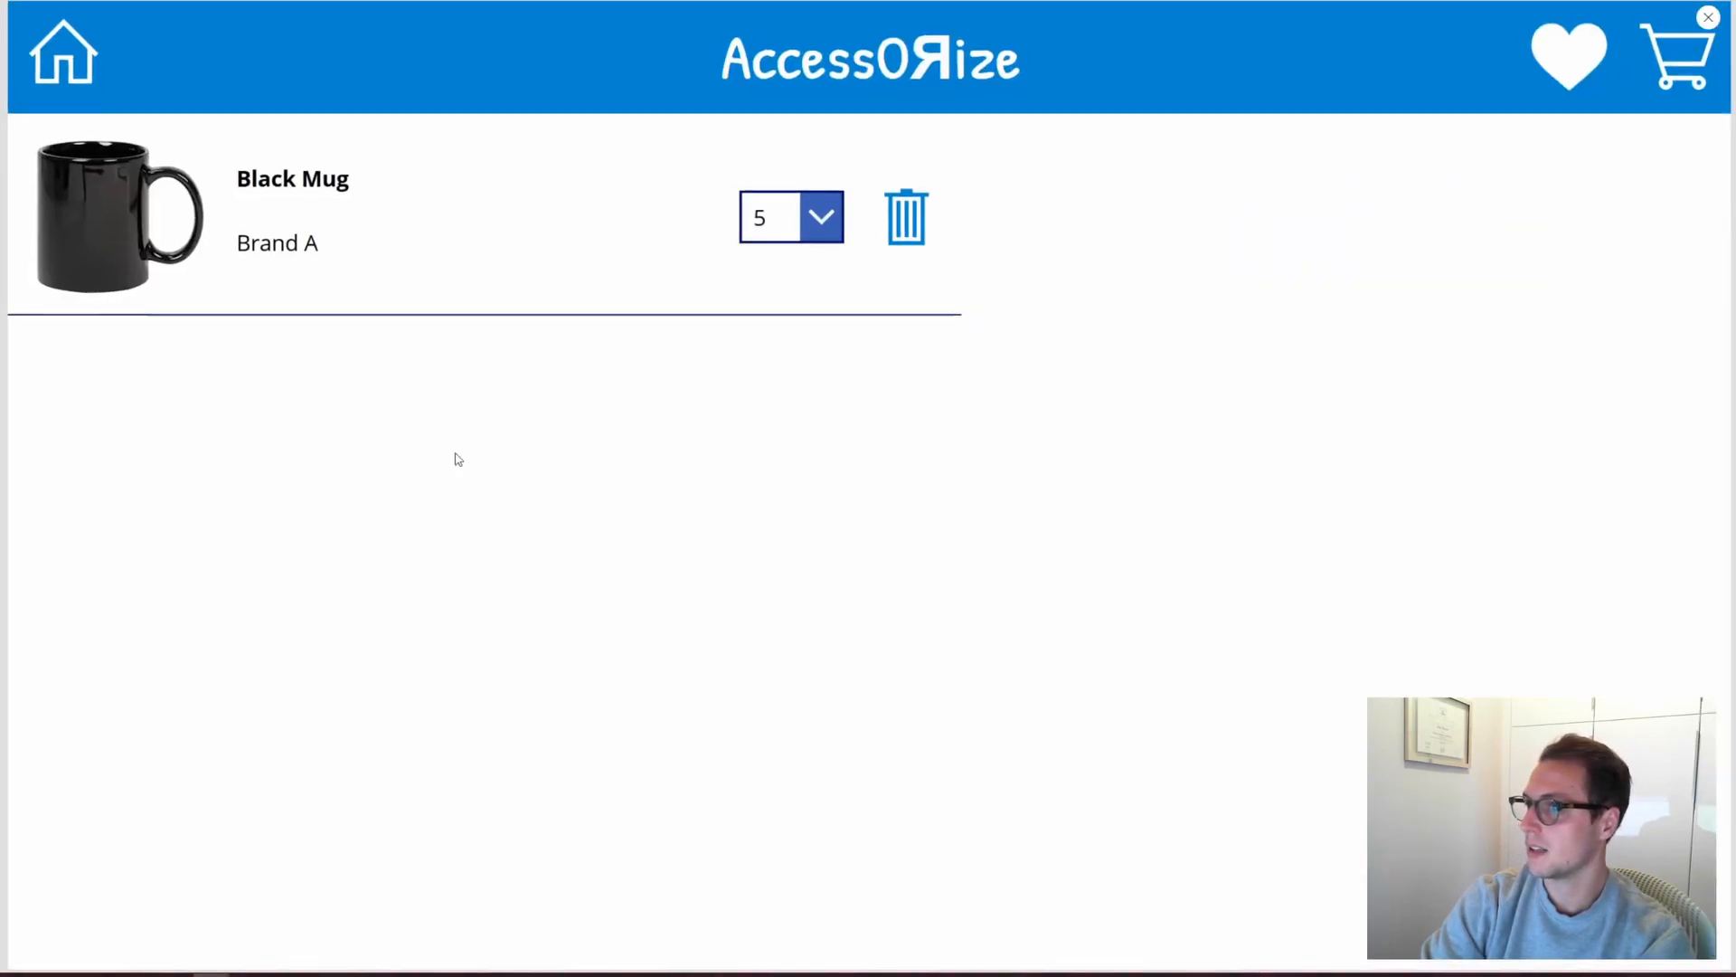
pyautogui.click(906, 215)
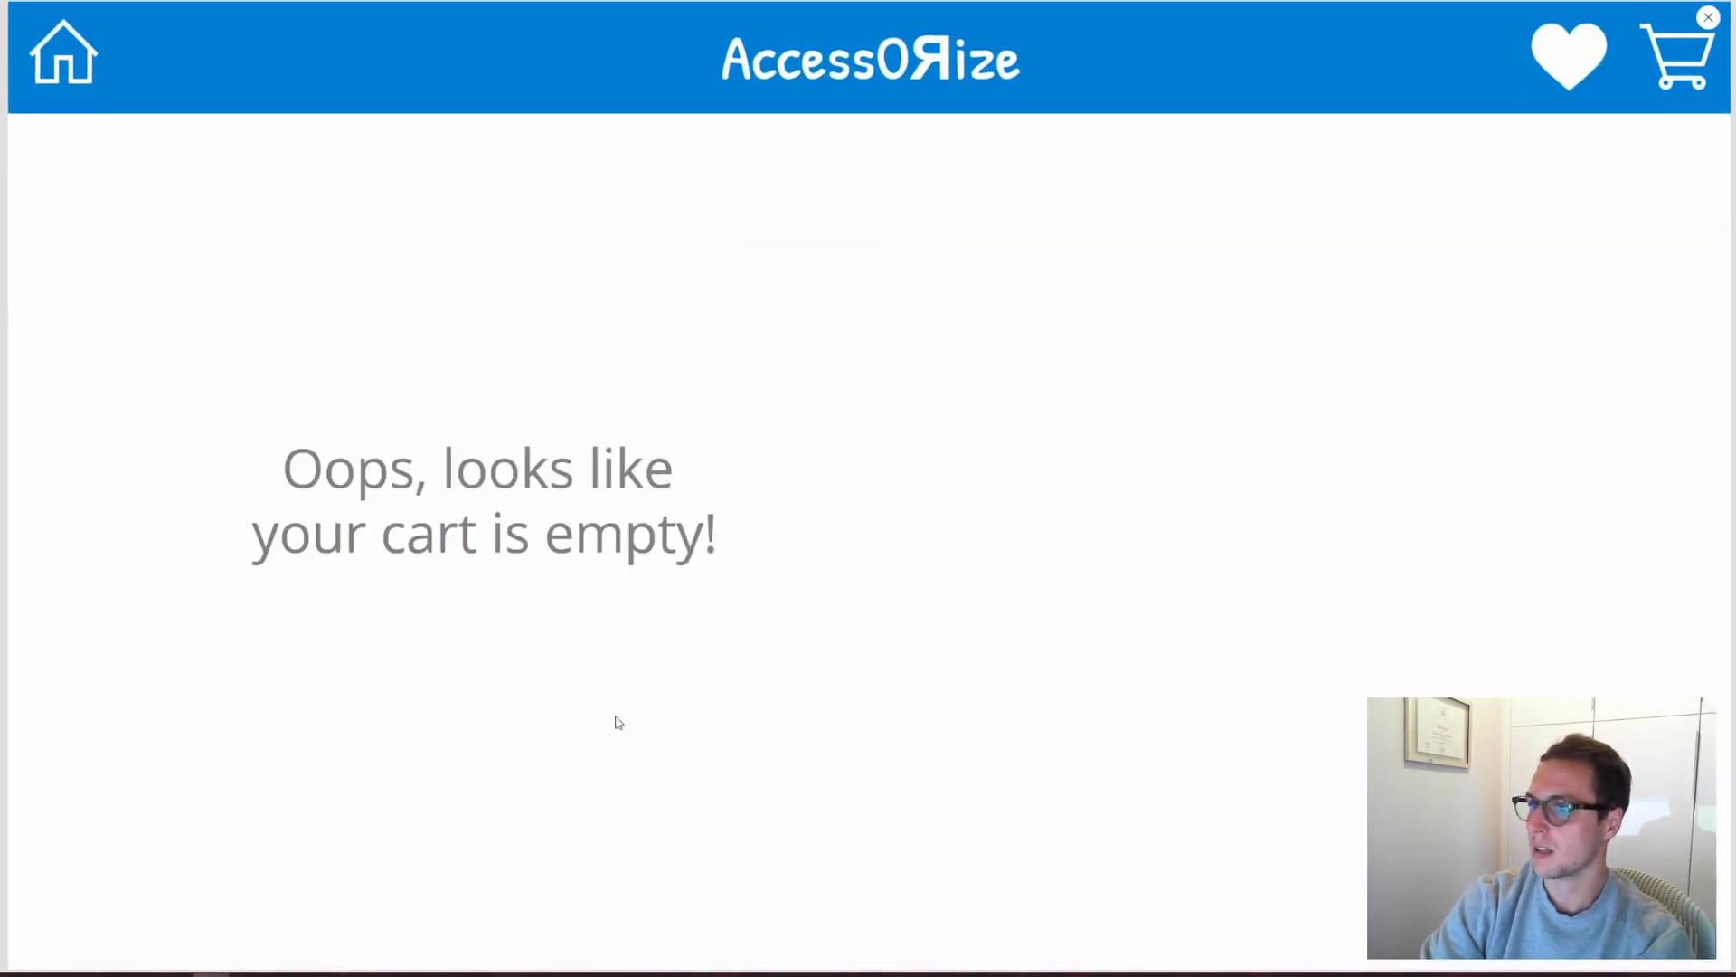
pyautogui.click(1708, 17)
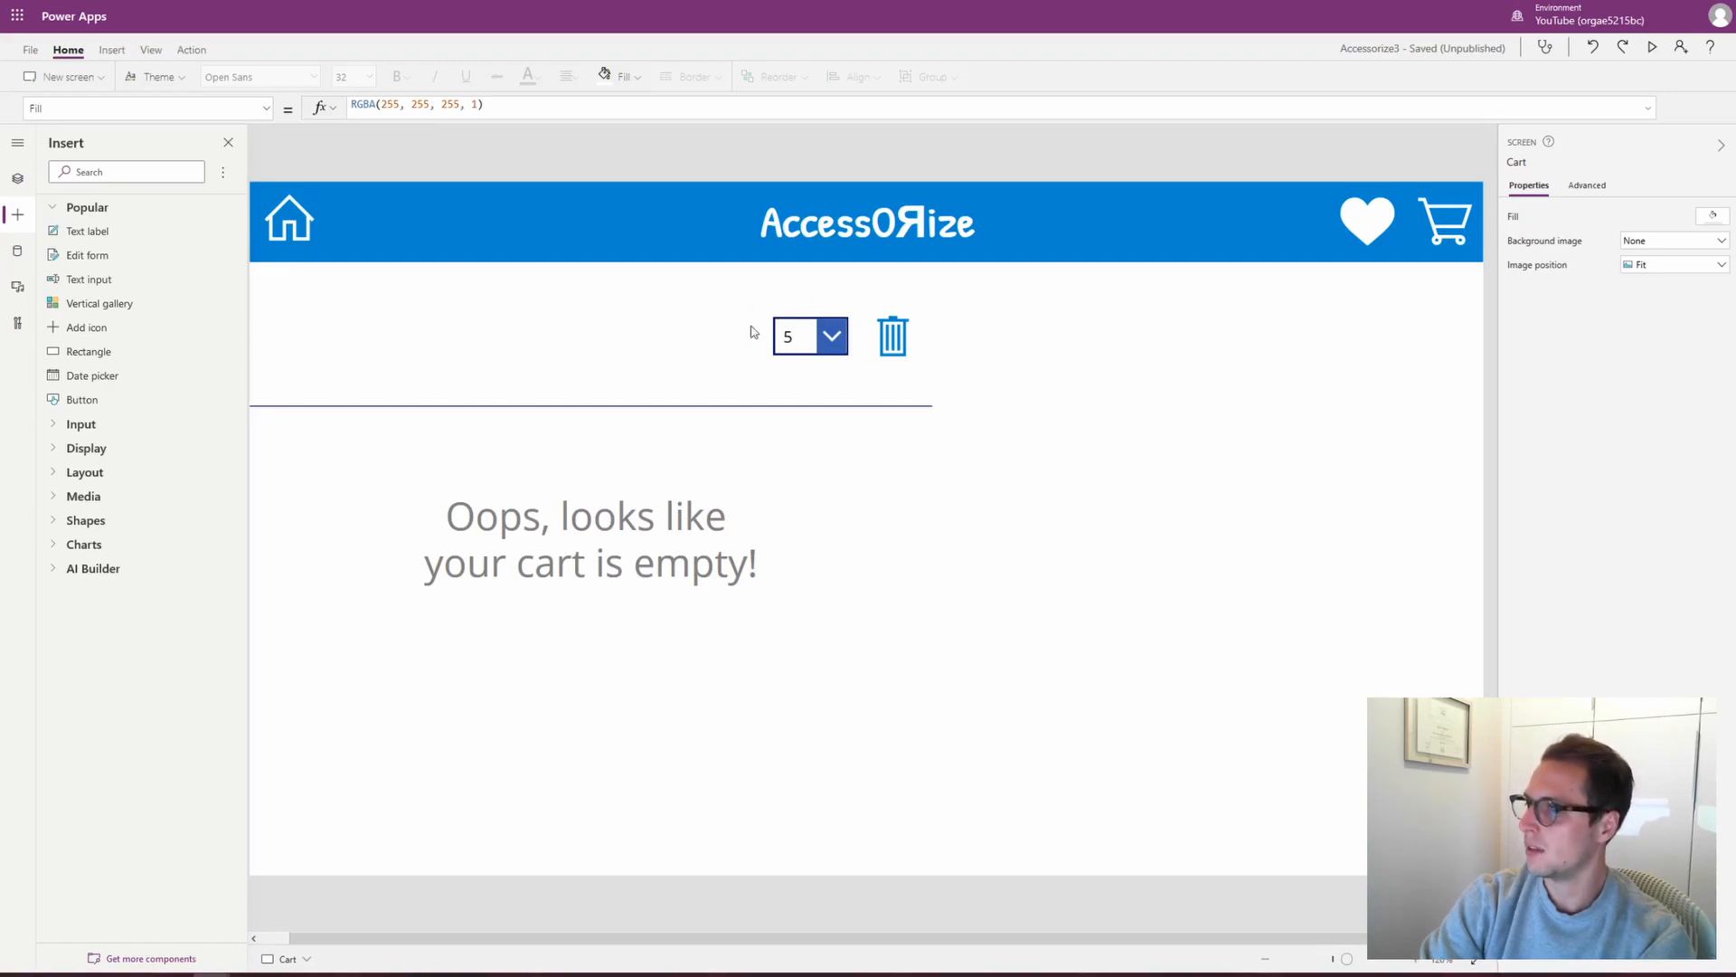
pyautogui.click(1652, 47)
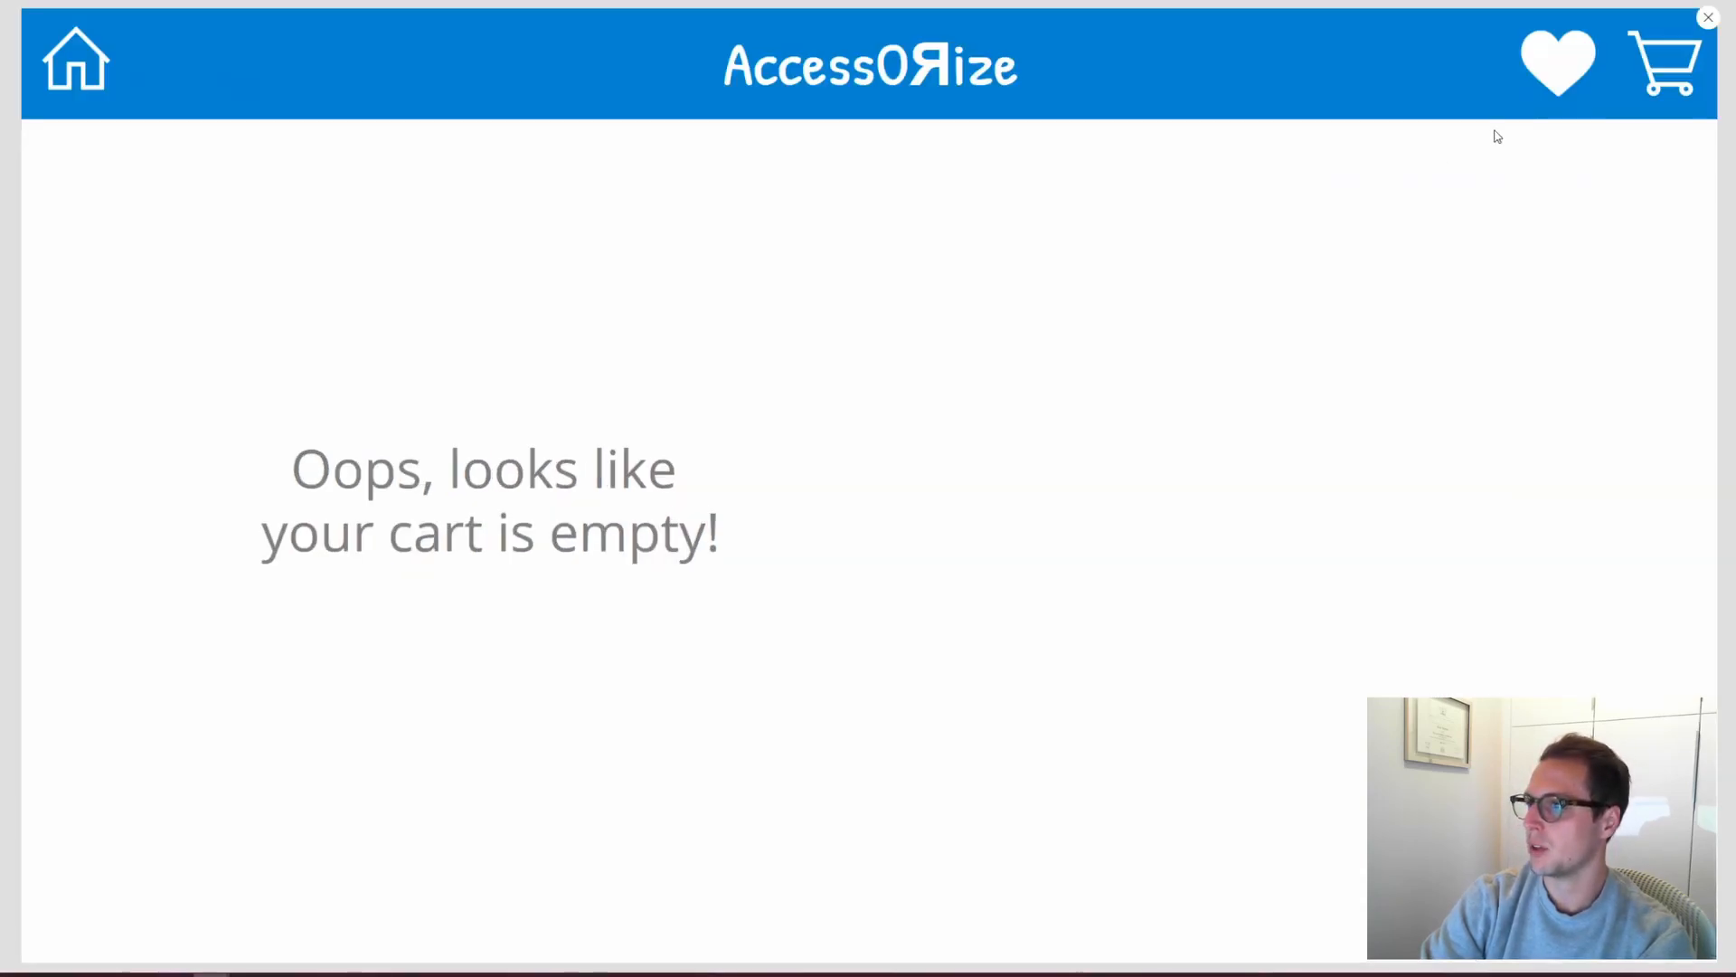
pyautogui.click(1708, 17)
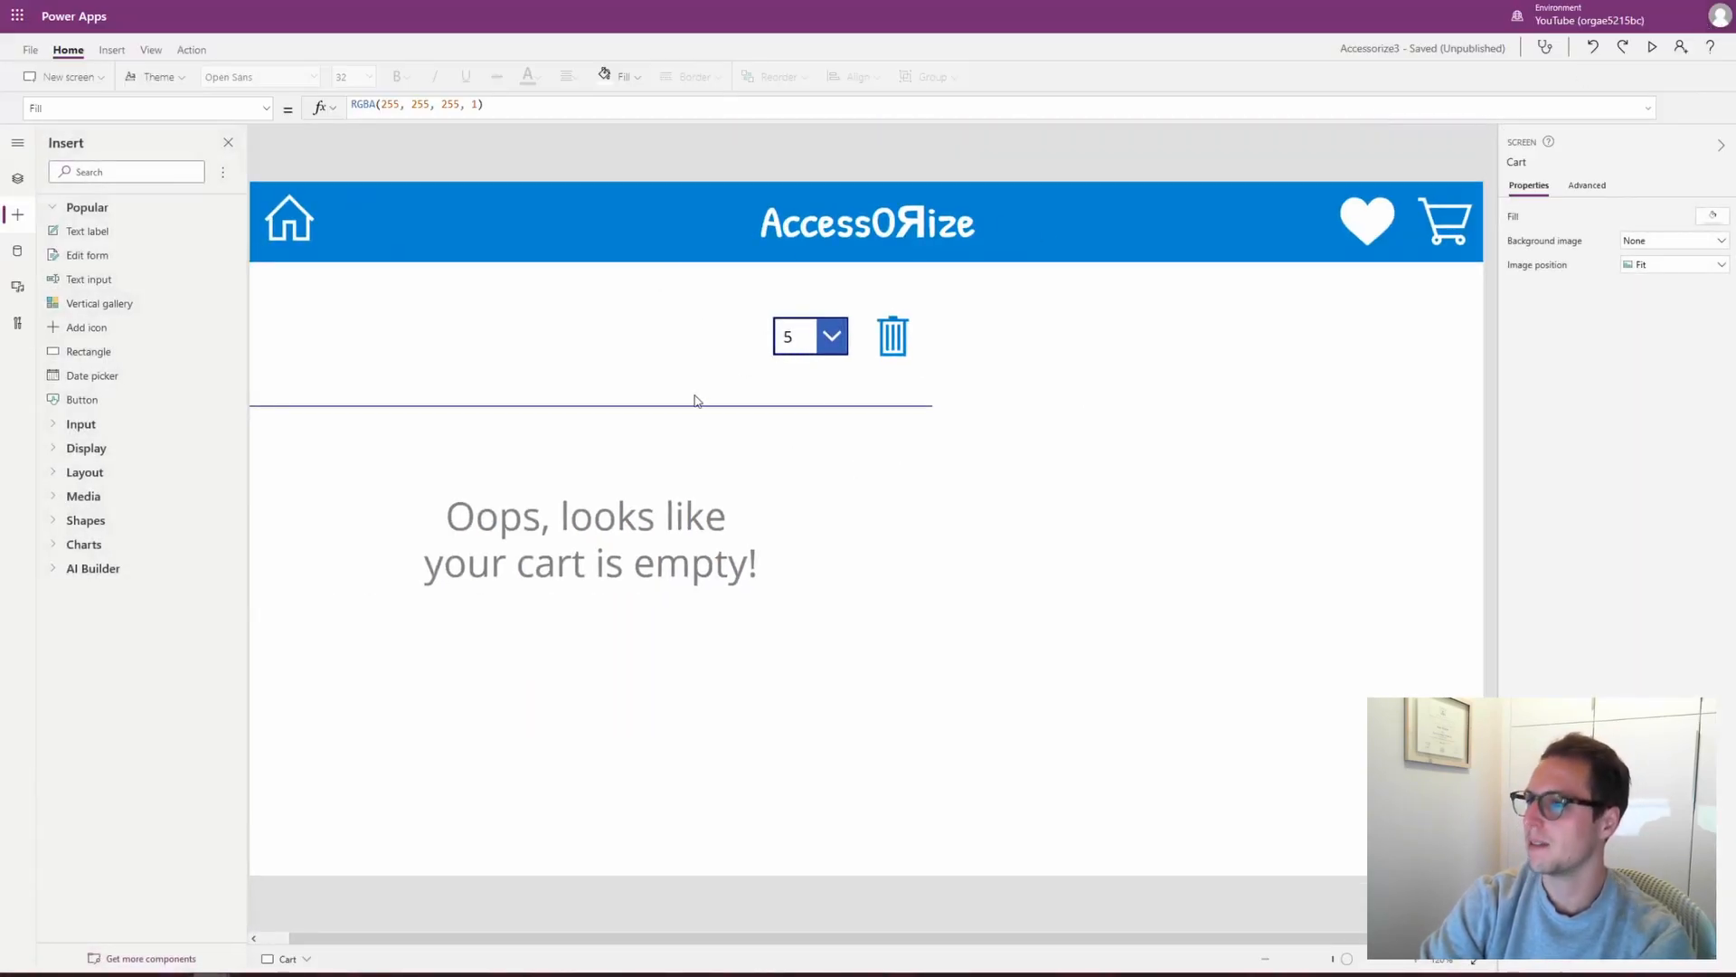
# Inspect the name and brand labels in the cart gallery's item template and preview the Cart screen again
pyautogui.click(452, 340)
pyautogui.click(577, 292)
pyautogui.click(495, 299)
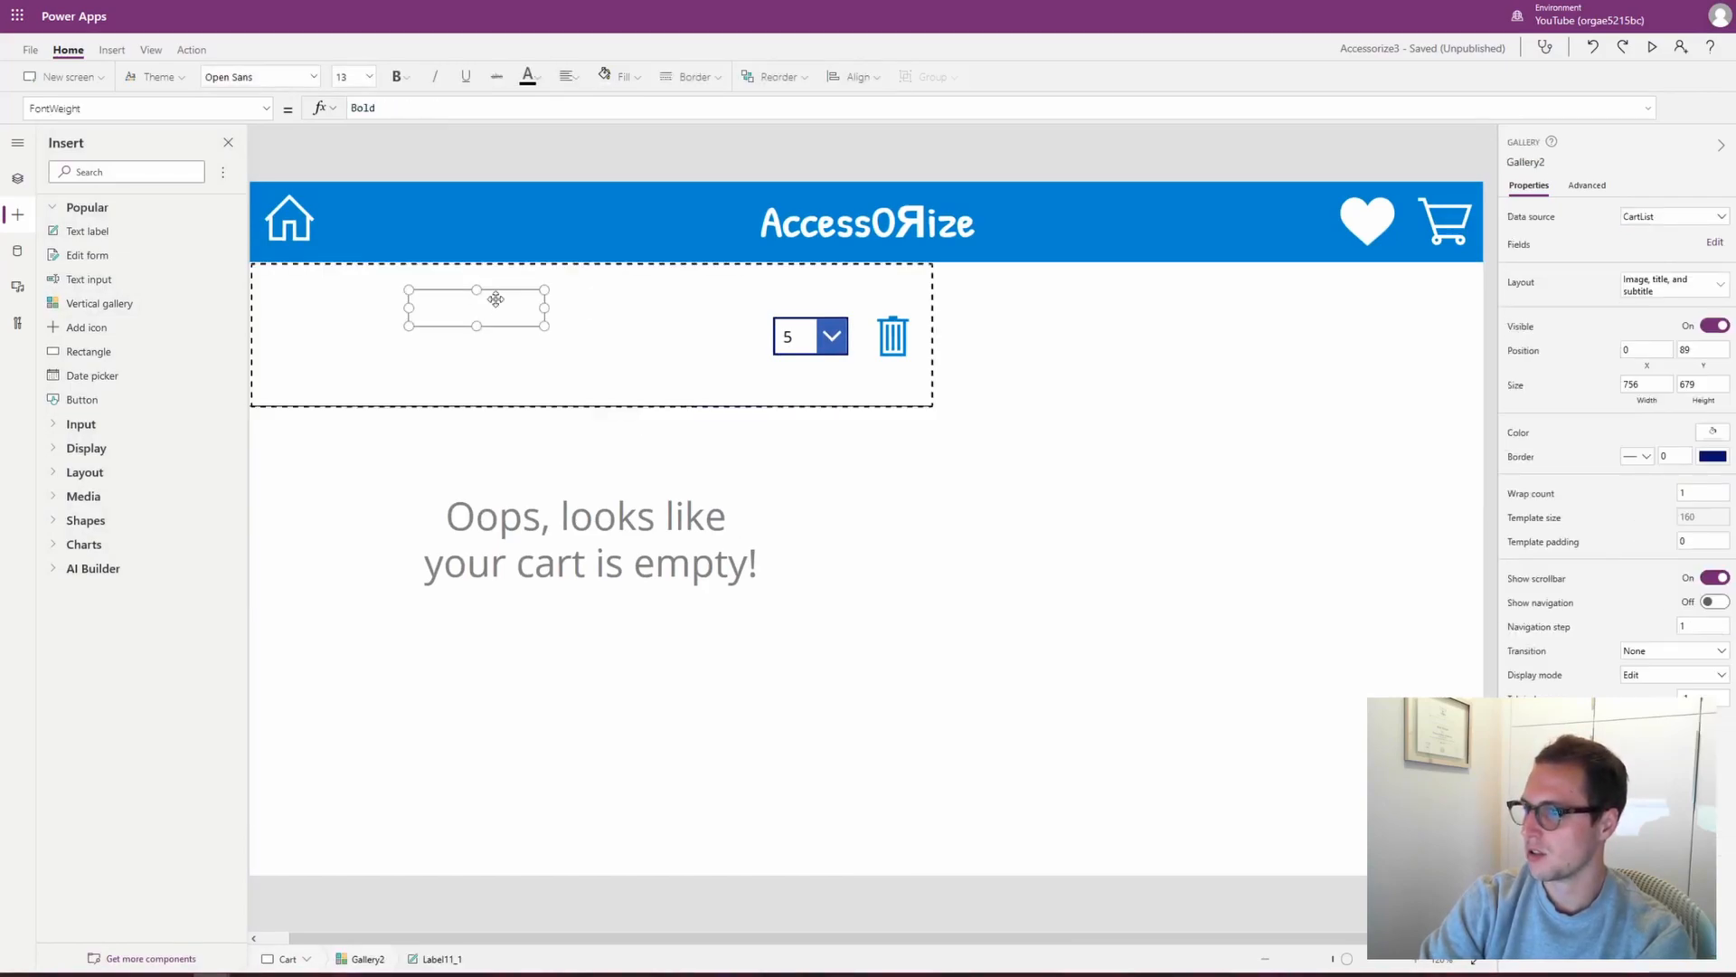
pyautogui.click(520, 356)
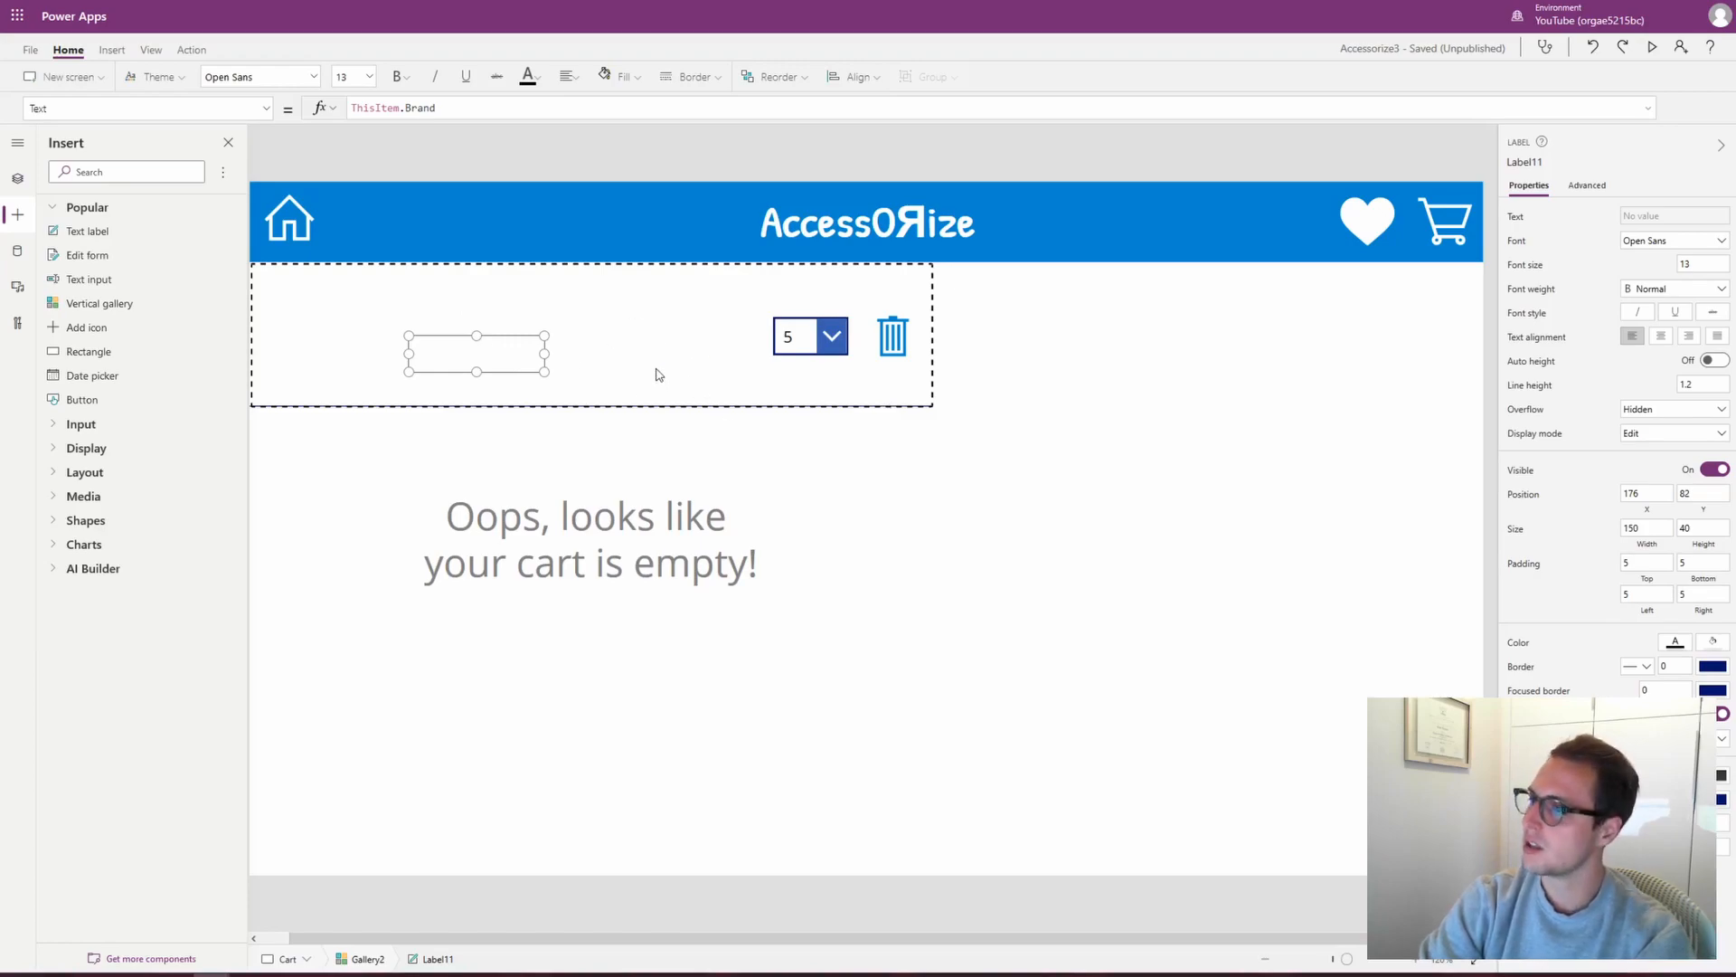
pyautogui.click(1651, 51)
pyautogui.press('Escape')
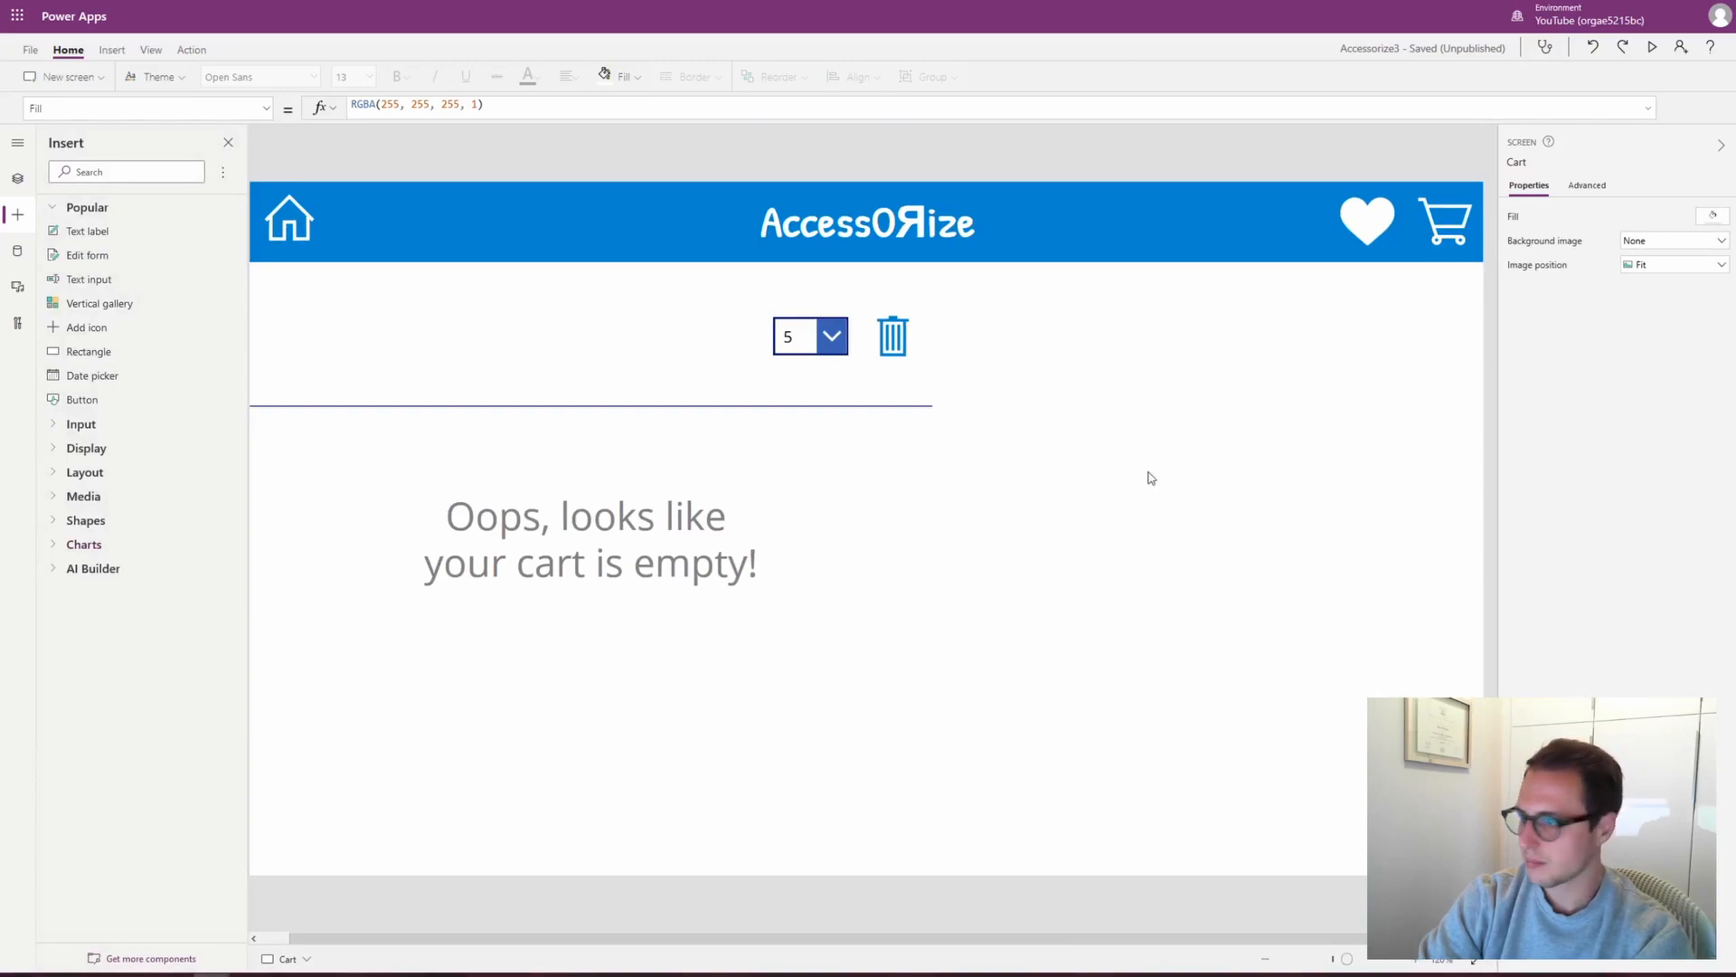
# Add a text label reading "My Cart" in the empty area beside the cart gallery and widen it to about 230
pyautogui.moveTo(113, 230); pyautogui.dragTo(1251, 414)
pyautogui.moveTo(1238, 404); pyautogui.dragTo(1190, 359)
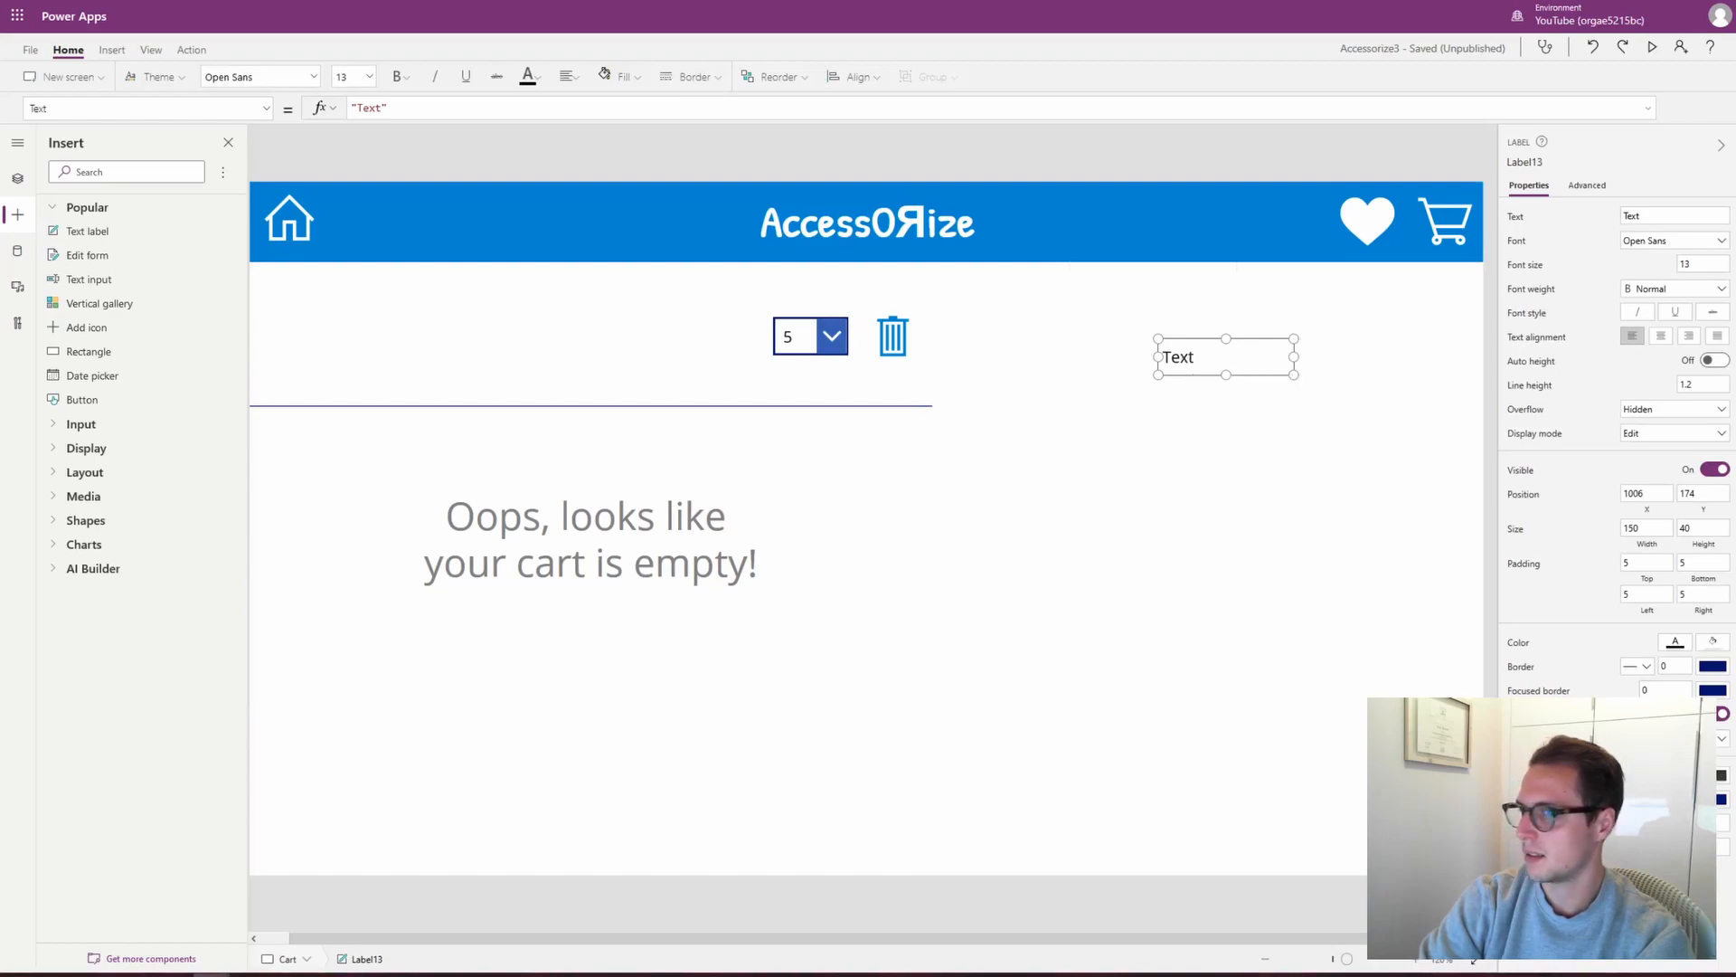
pyautogui.doubleClick(1187, 361)
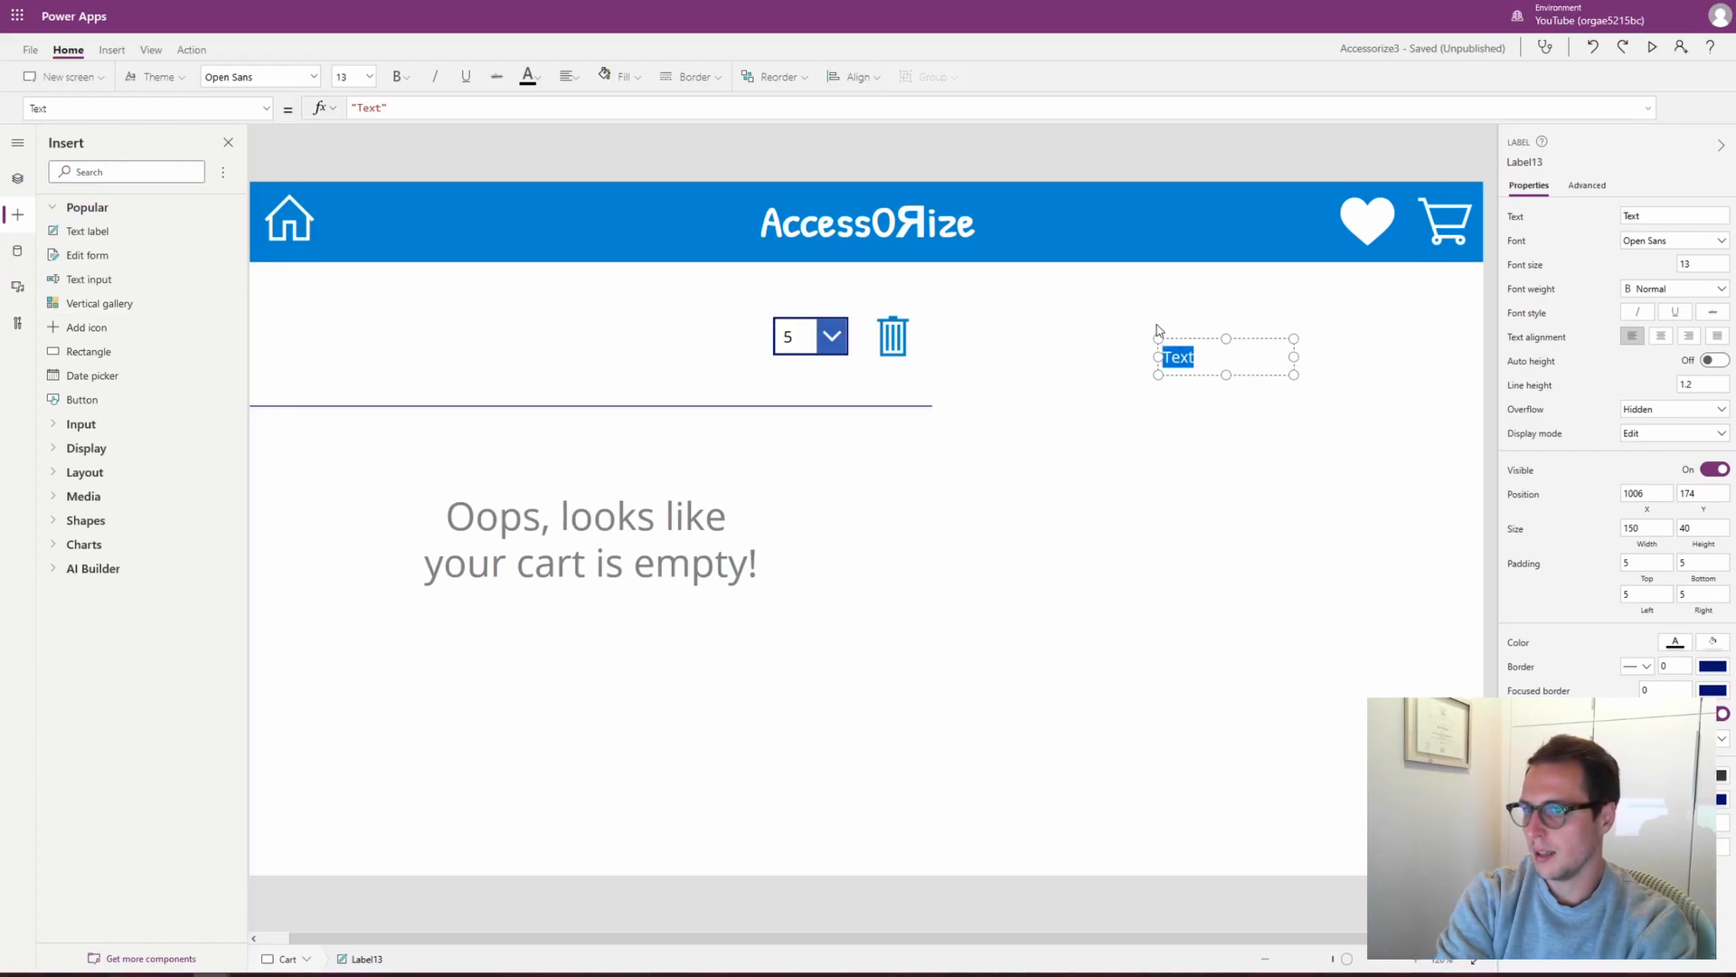
pyautogui.write('My Car')
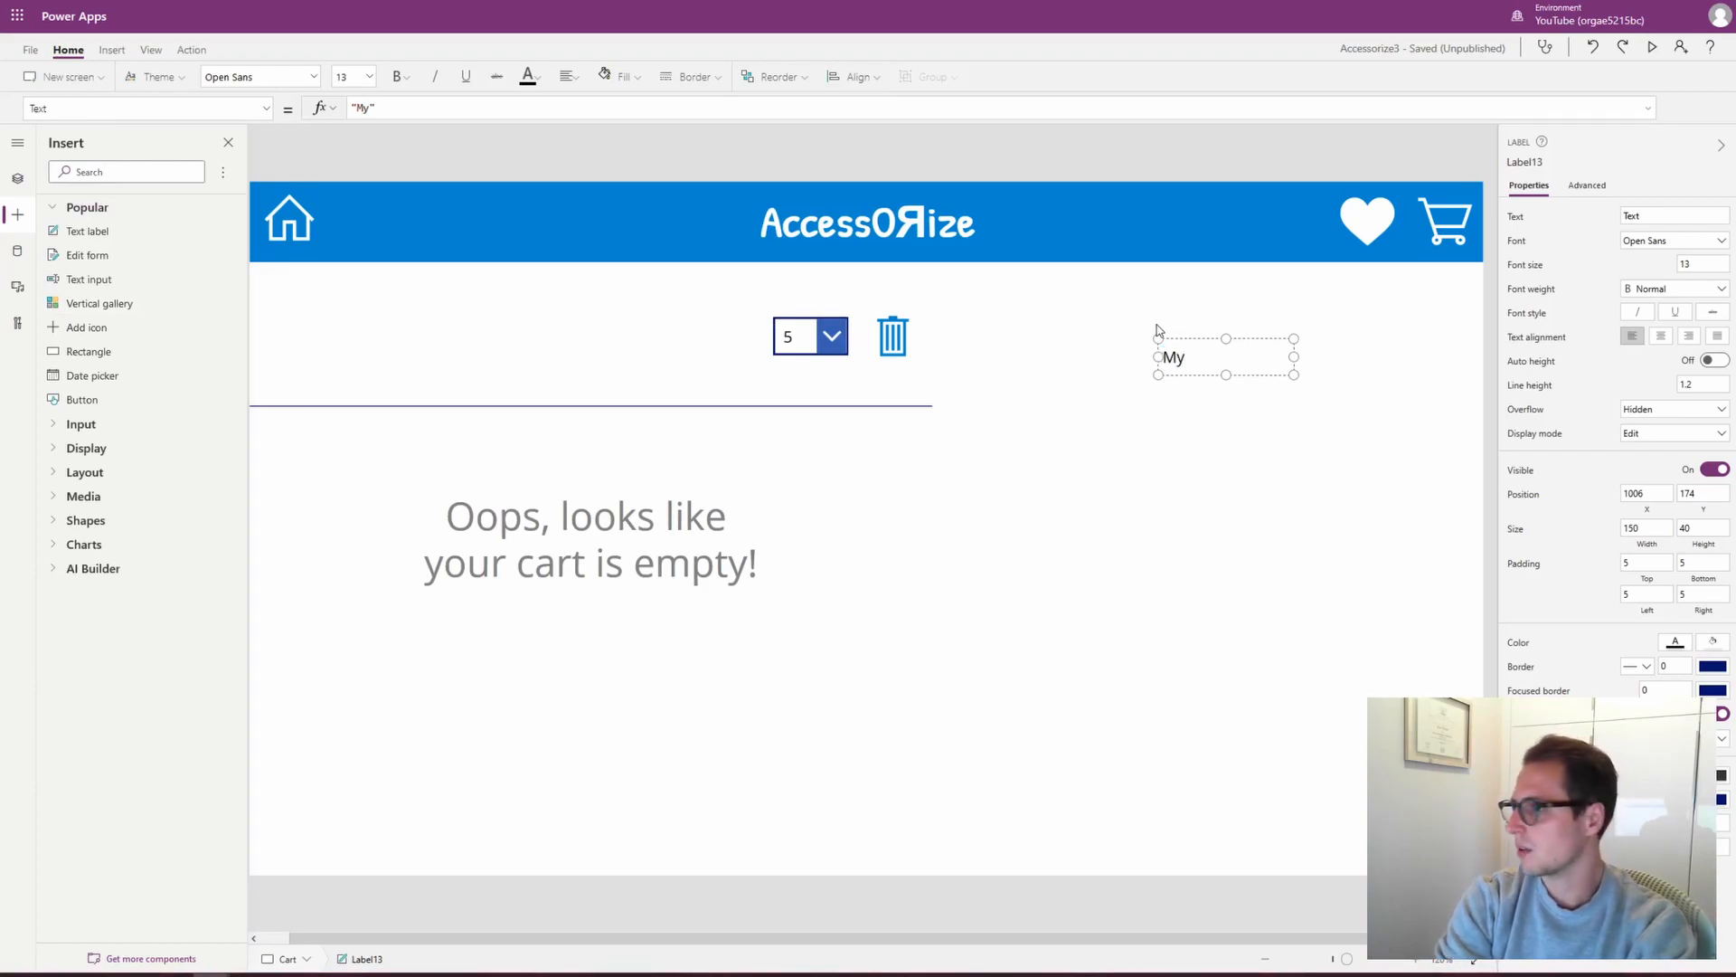
pyautogui.write('t')
pyautogui.press('Escape')
pyautogui.click(1230, 480)
pyautogui.click(1252, 360)
pyautogui.moveTo(1294, 356)
pyautogui.mouseDown()
pyautogui.moveTo(1365, 350)
pyautogui.moveTo(1317, 351)
pyautogui.mouseUp()
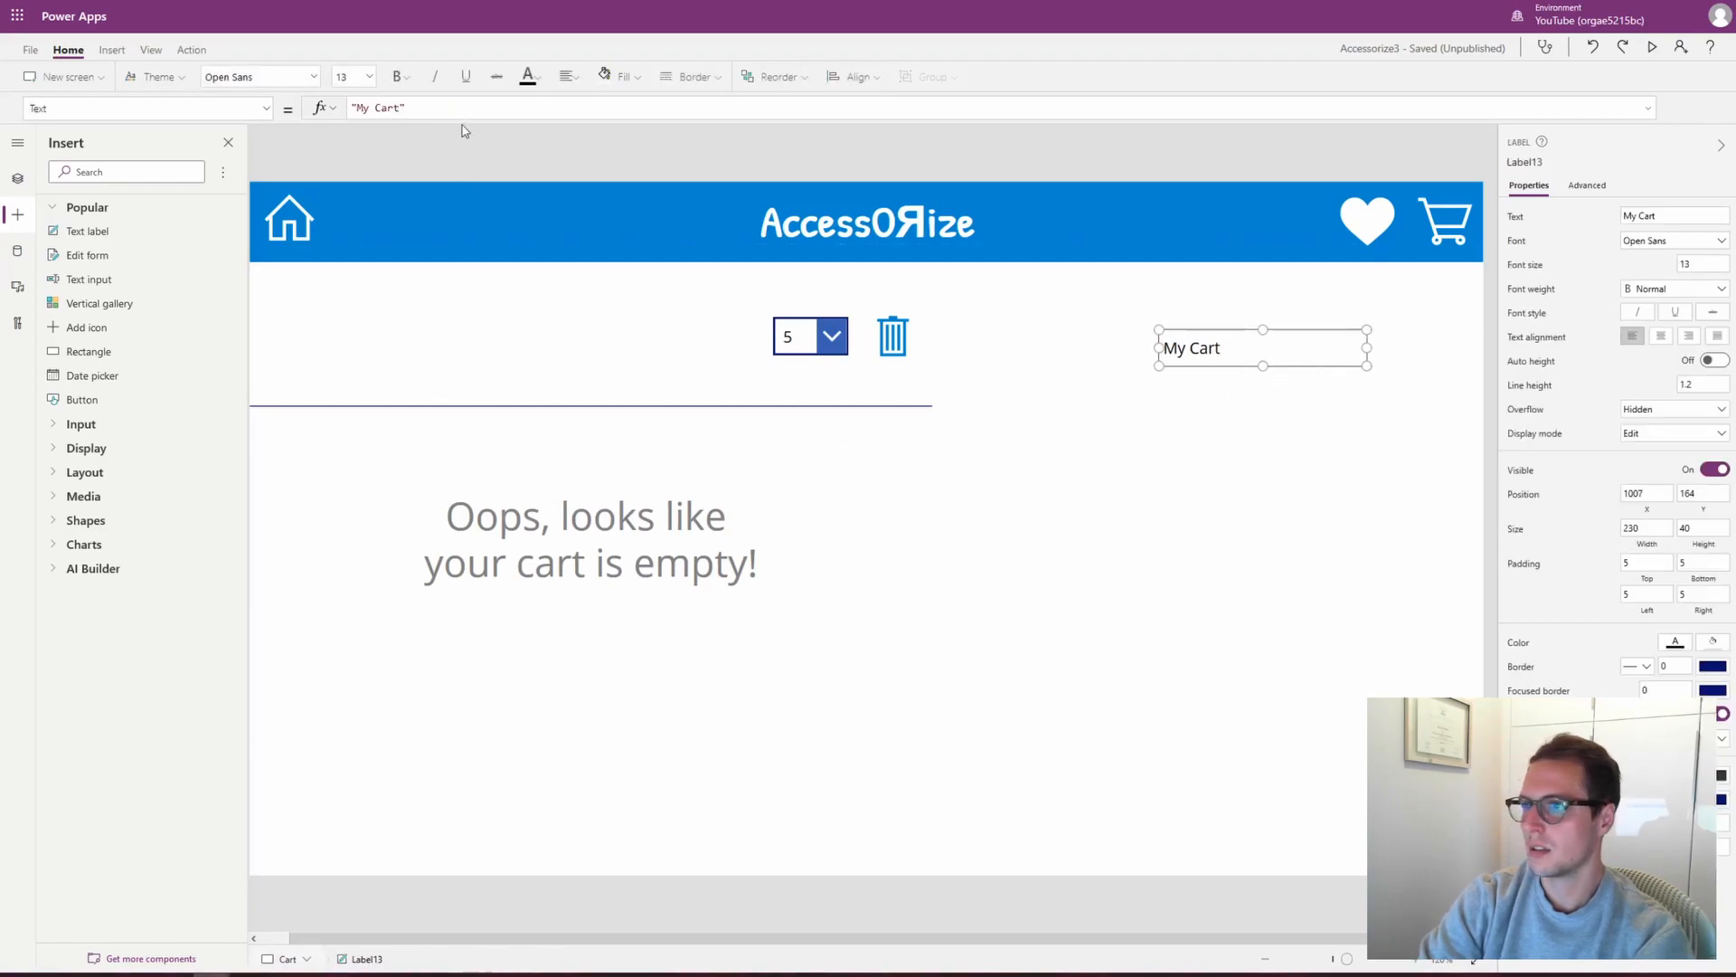
# Format the "My Cart" label as bold at font size 36 and increase its height to about 64
pyautogui.click(337, 87)
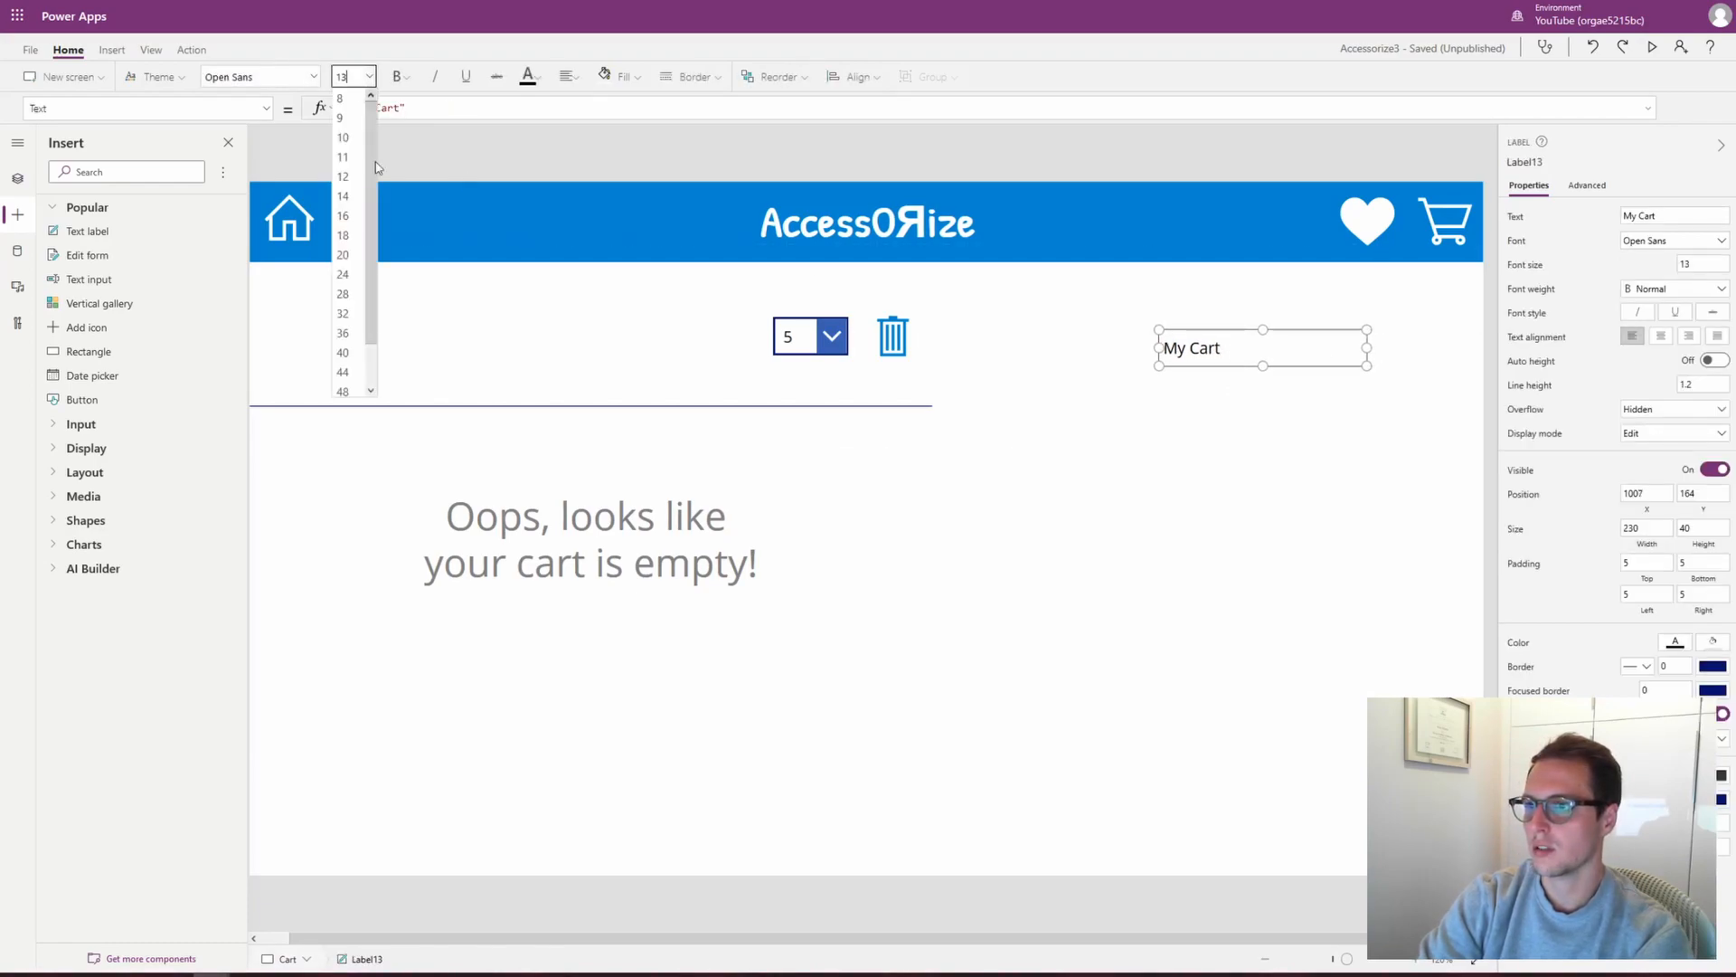
pyautogui.click(349, 334)
pyautogui.click(399, 77)
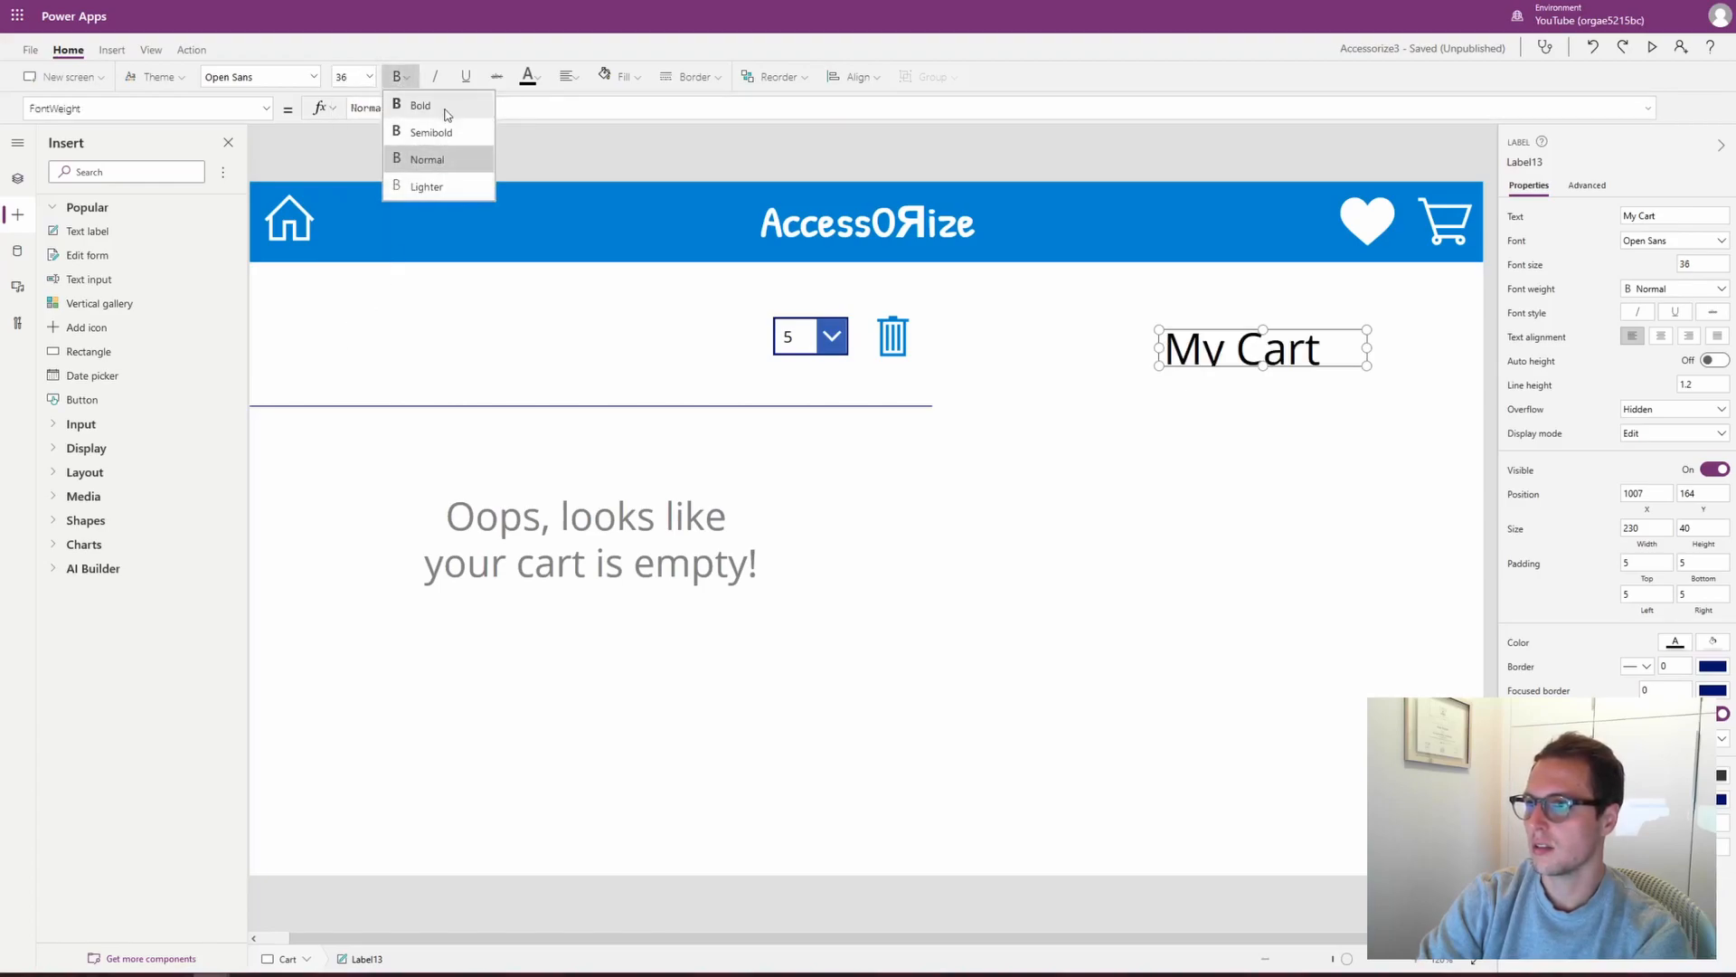
pyautogui.click(420, 105)
pyautogui.moveTo(1264, 367); pyautogui.dragTo(1263, 386)
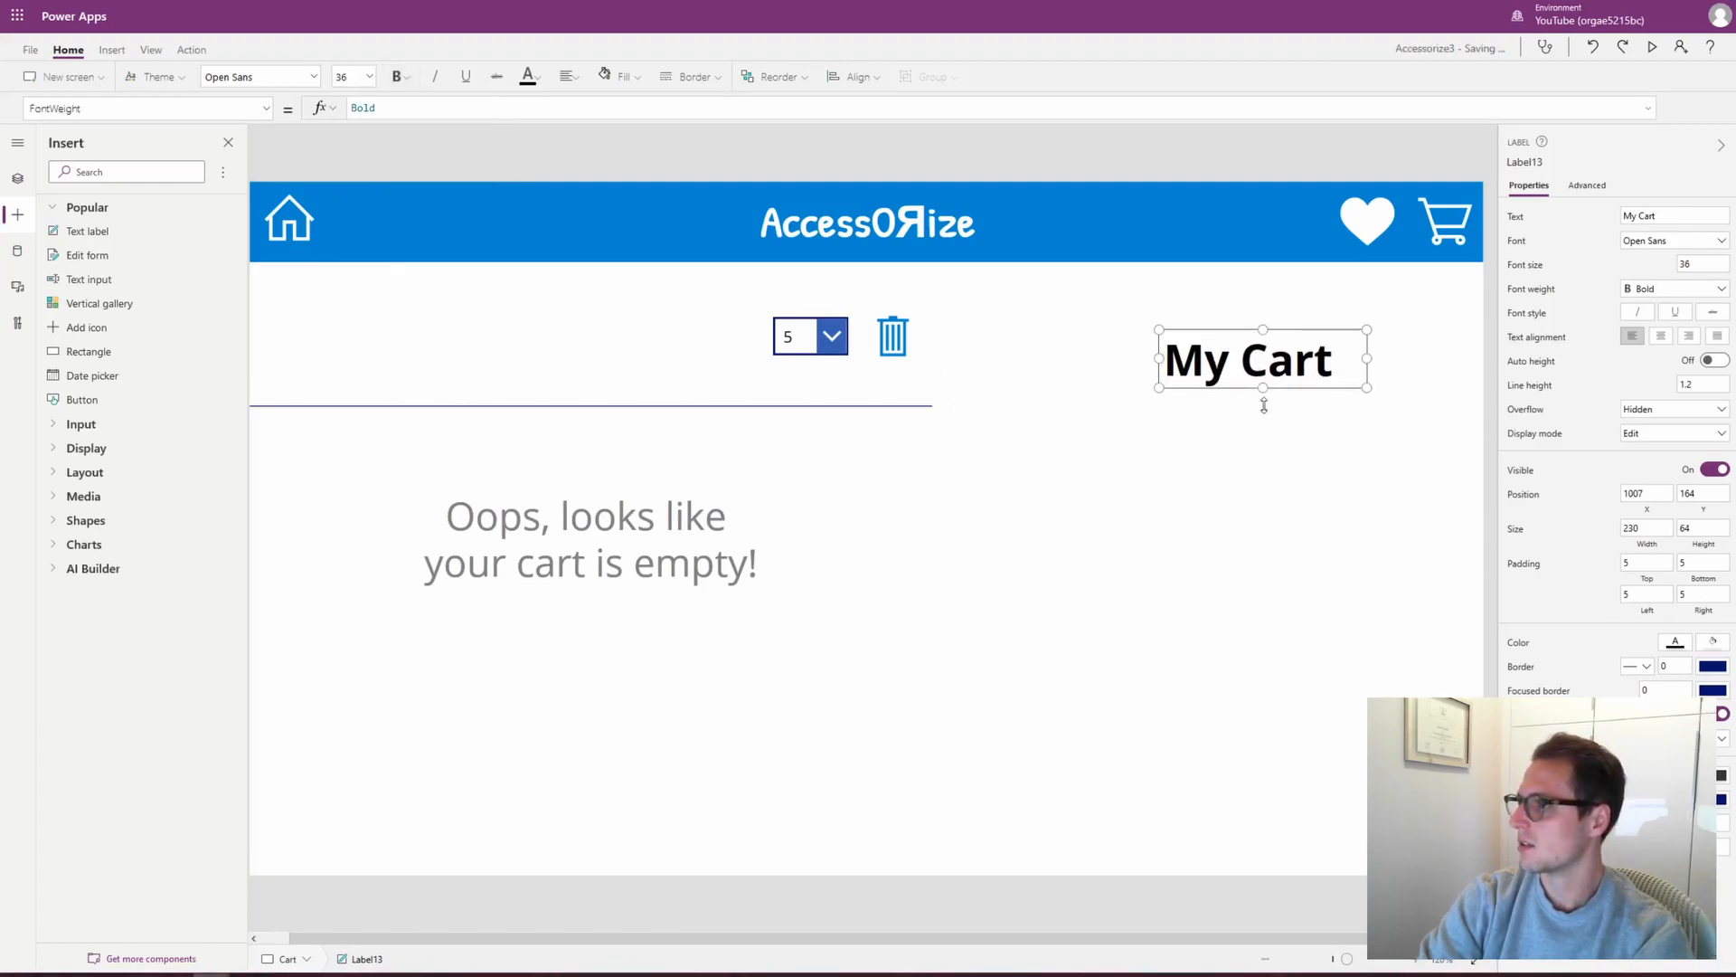
pyautogui.click(1223, 485)
# Insert a button below the "My Cart" heading and widen it to about 261
pyautogui.click(104, 174)
pyautogui.write('but')
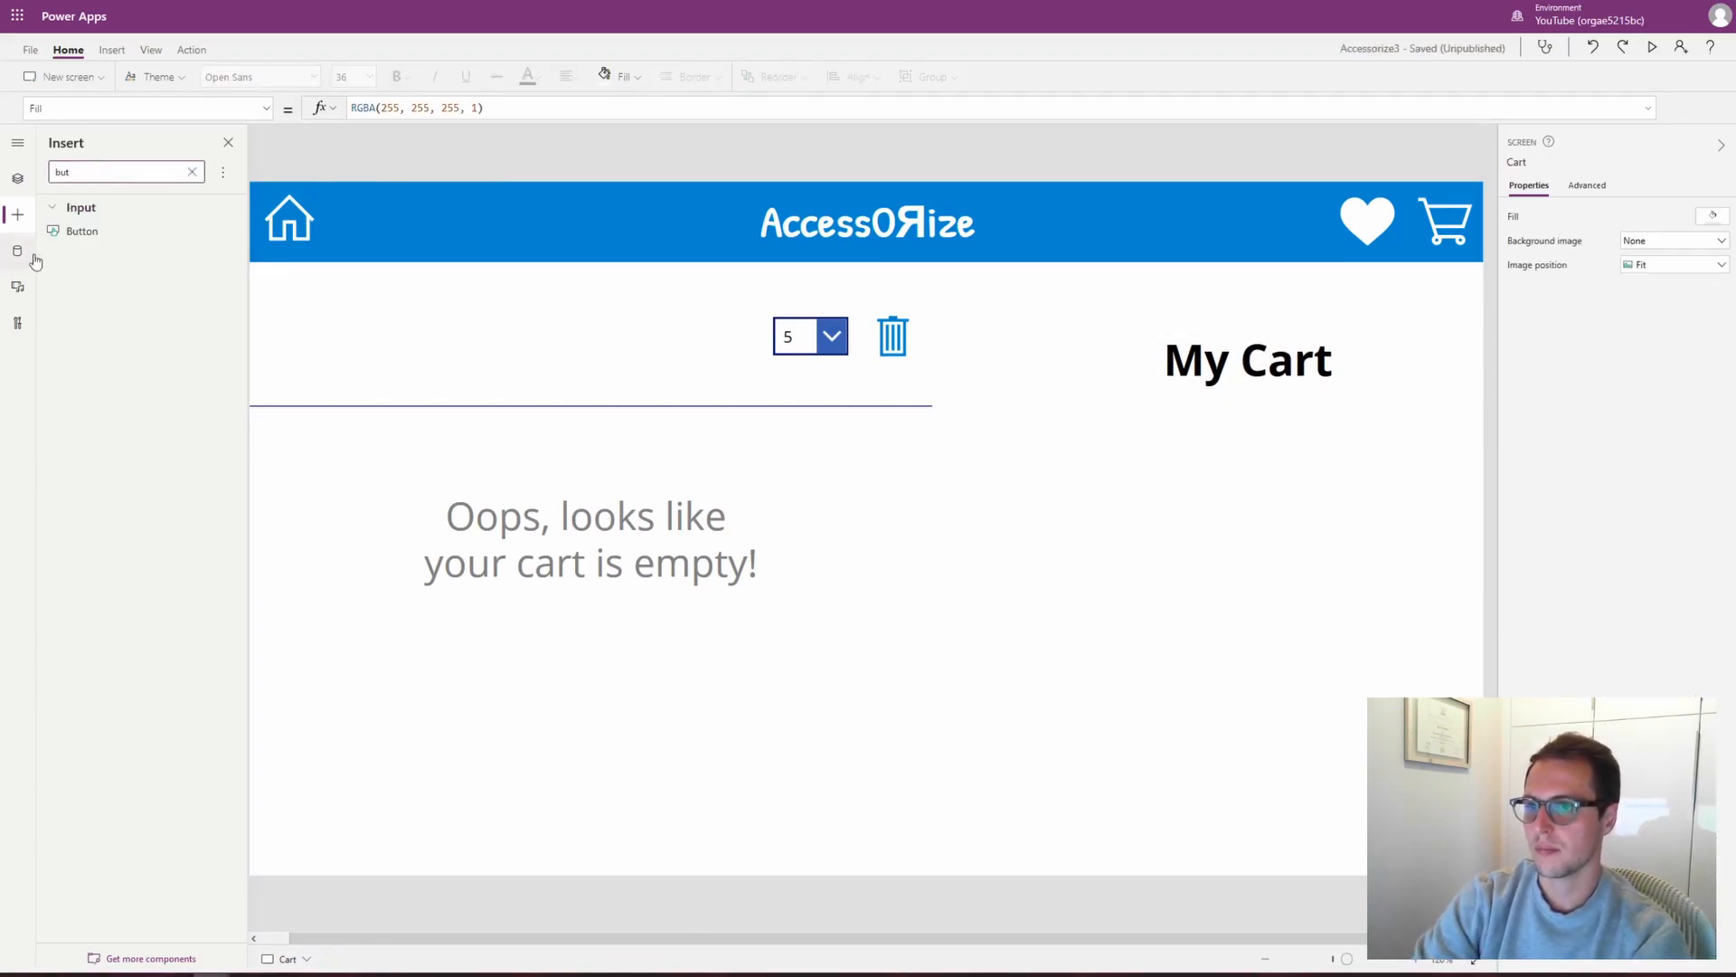
pyautogui.moveTo(80, 233); pyautogui.dragTo(1155, 490)
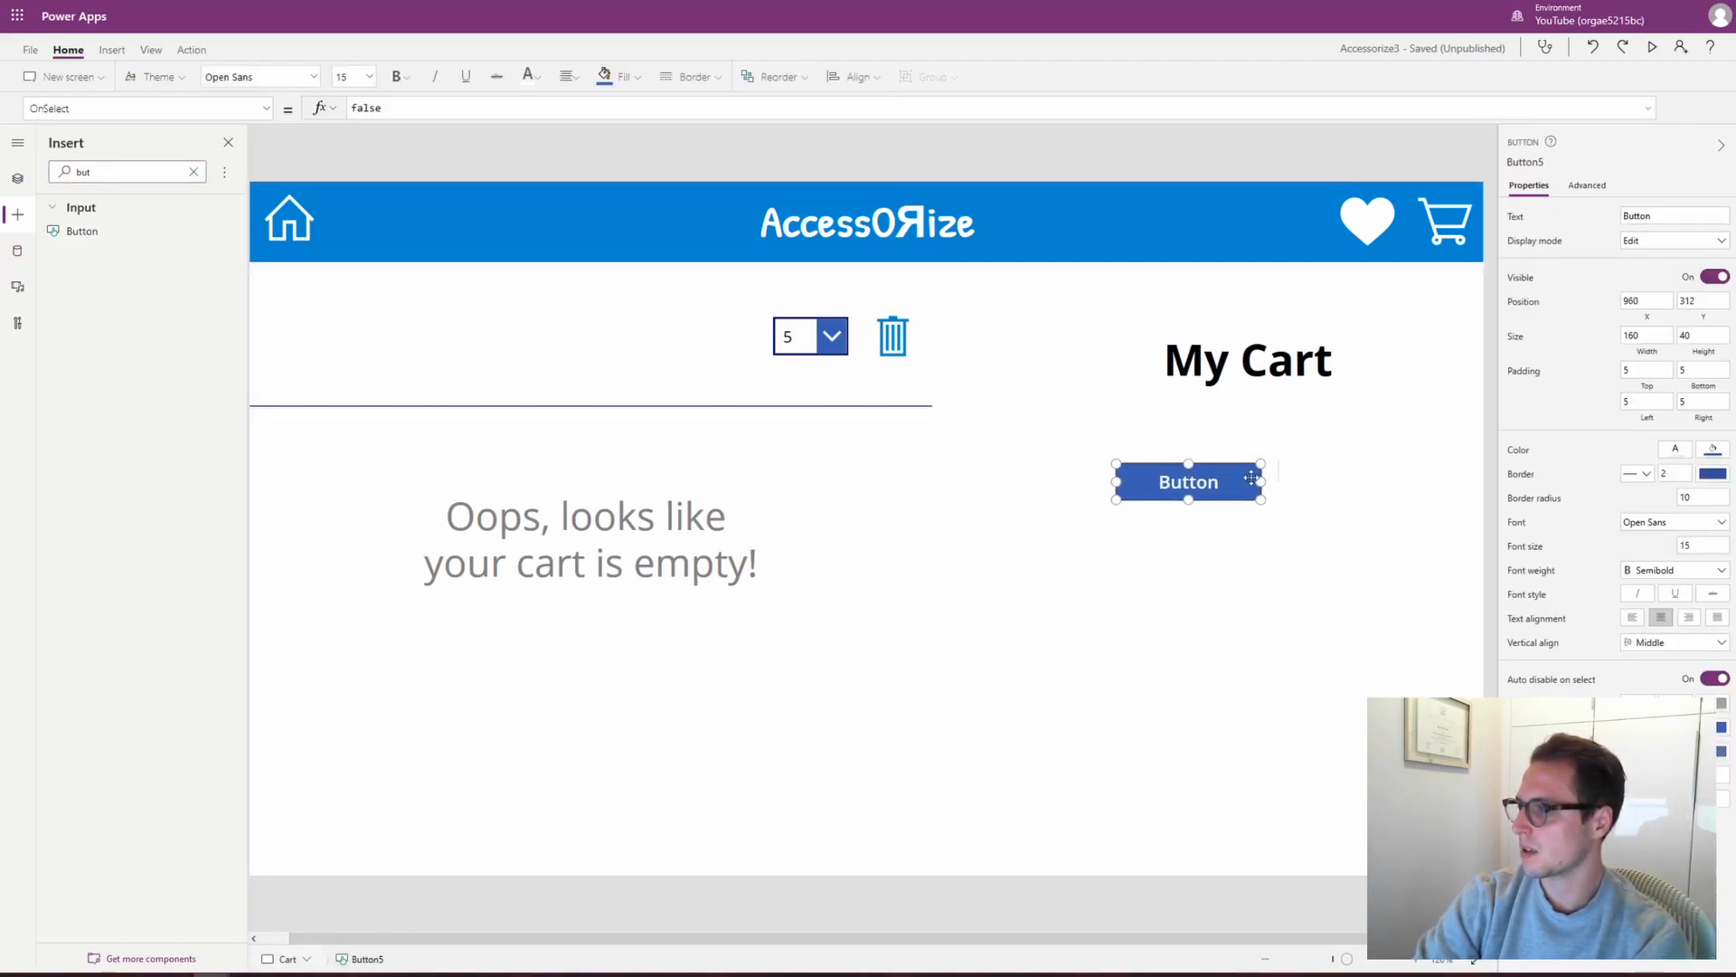
pyautogui.moveTo(1266, 482); pyautogui.dragTo(1313, 480)
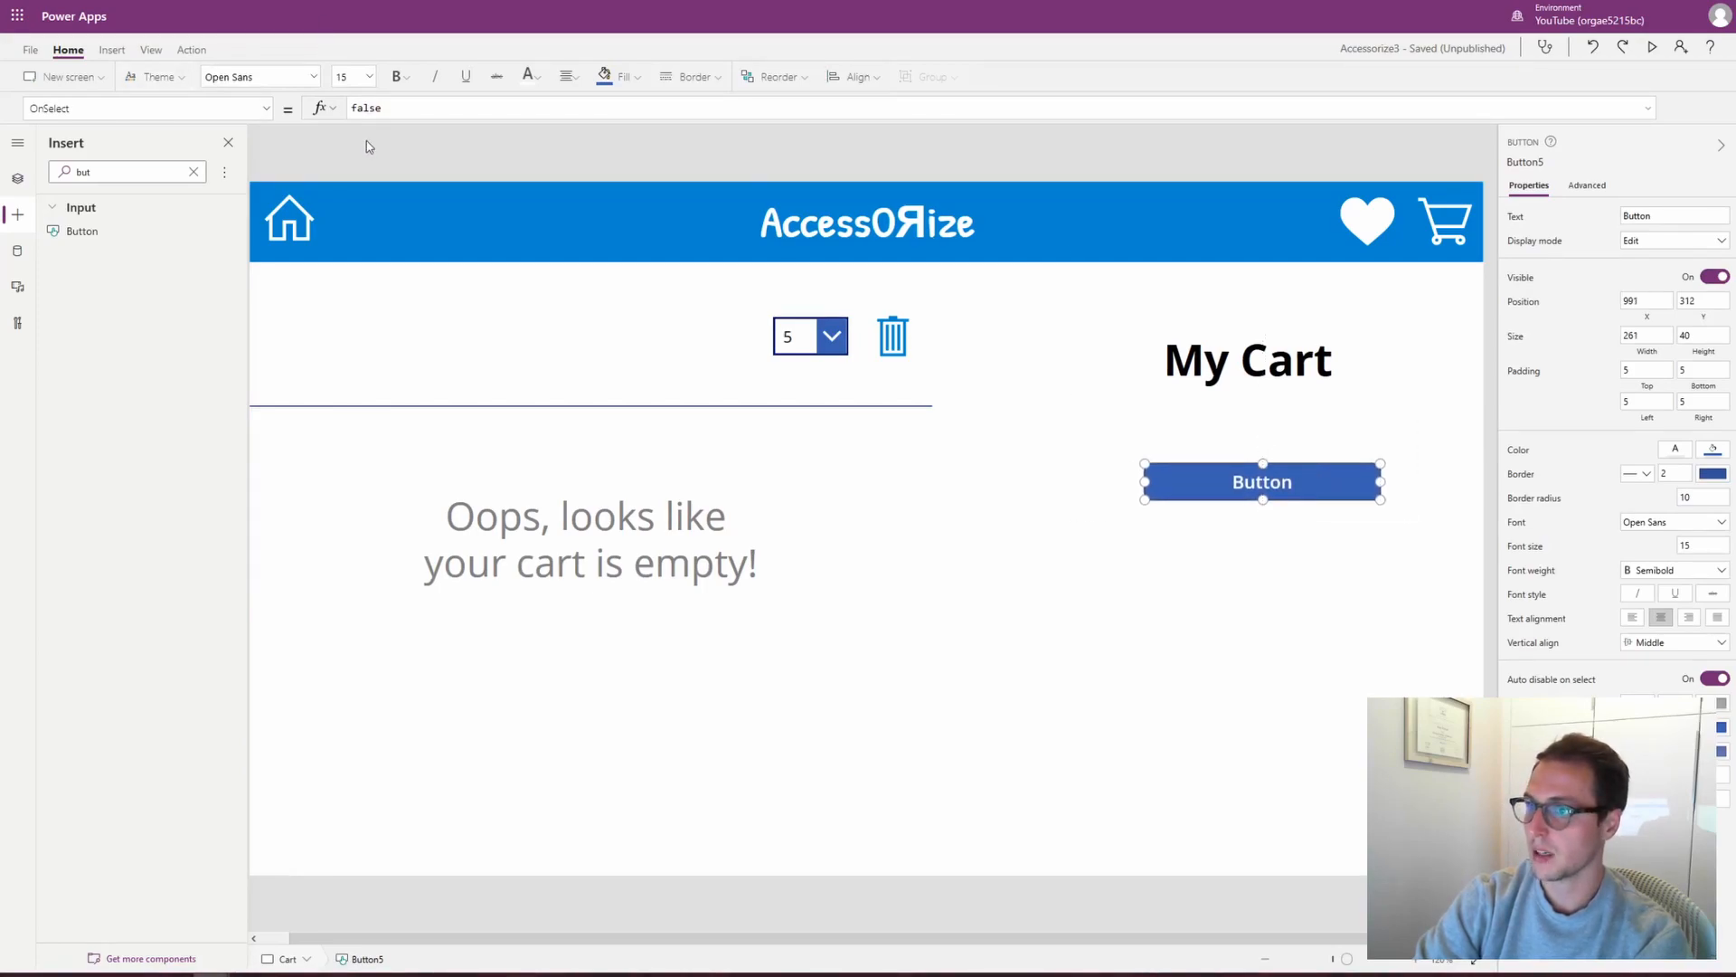
# Change the new button's text to "Clear Cart"
pyautogui.click(266, 108)
pyautogui.scroll(3, 213, 166)
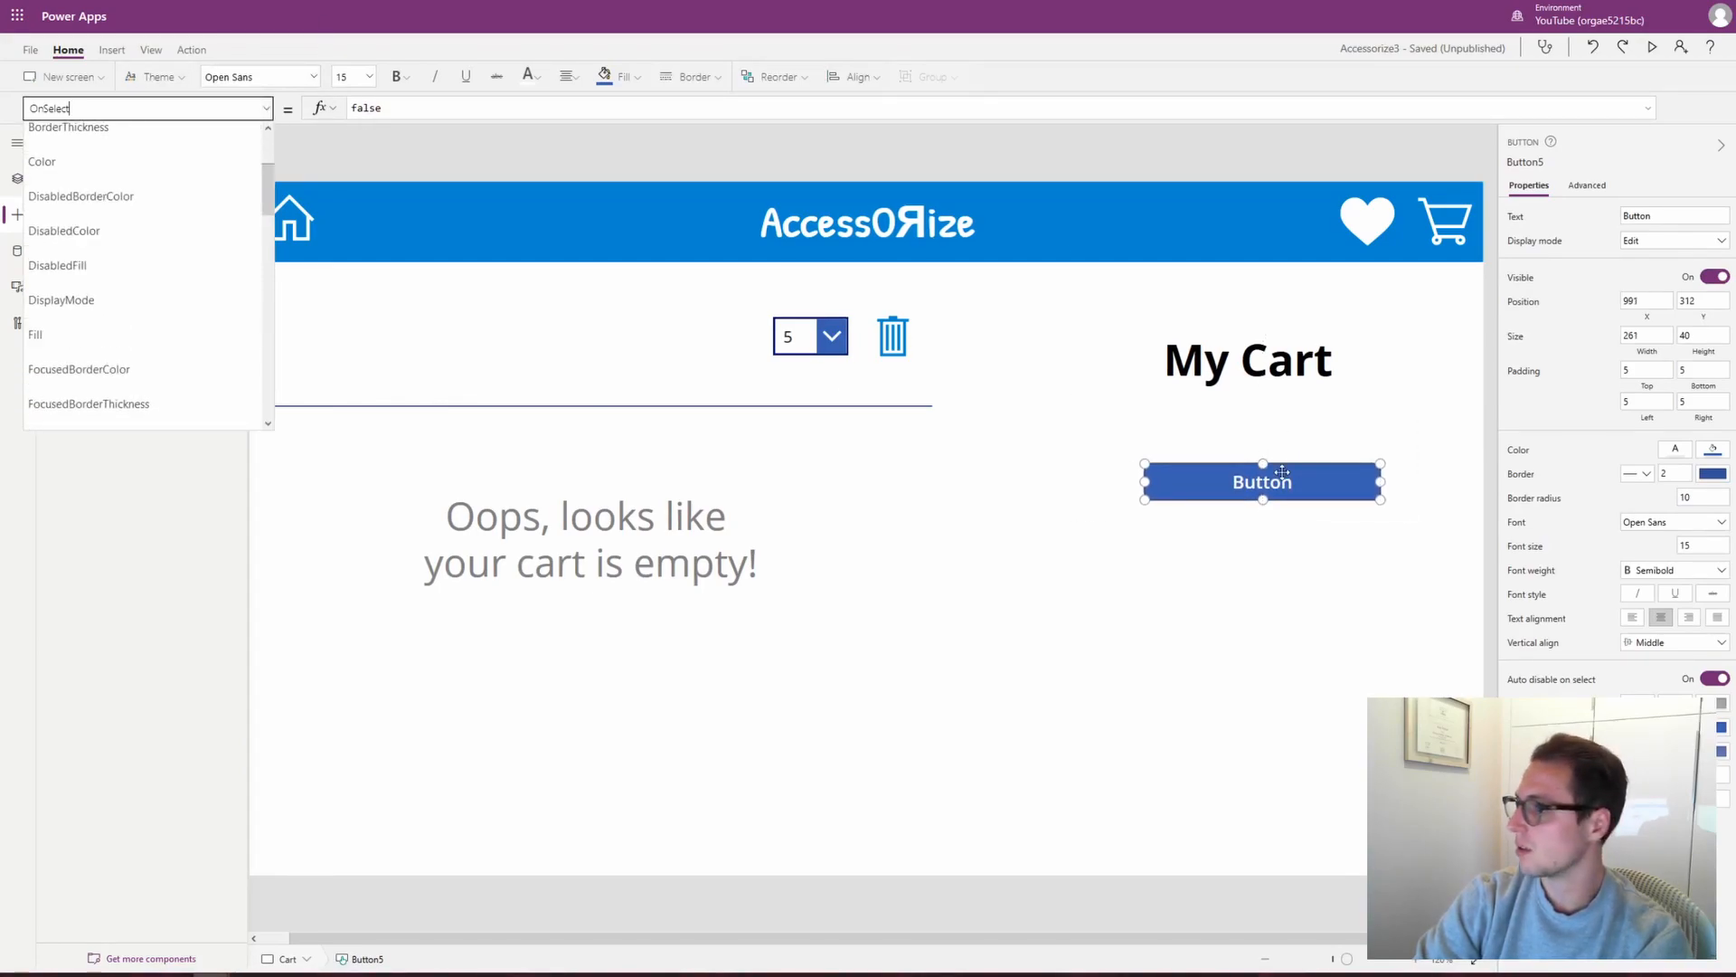
pyautogui.doubleClick(1281, 471)
pyautogui.write('Clea')
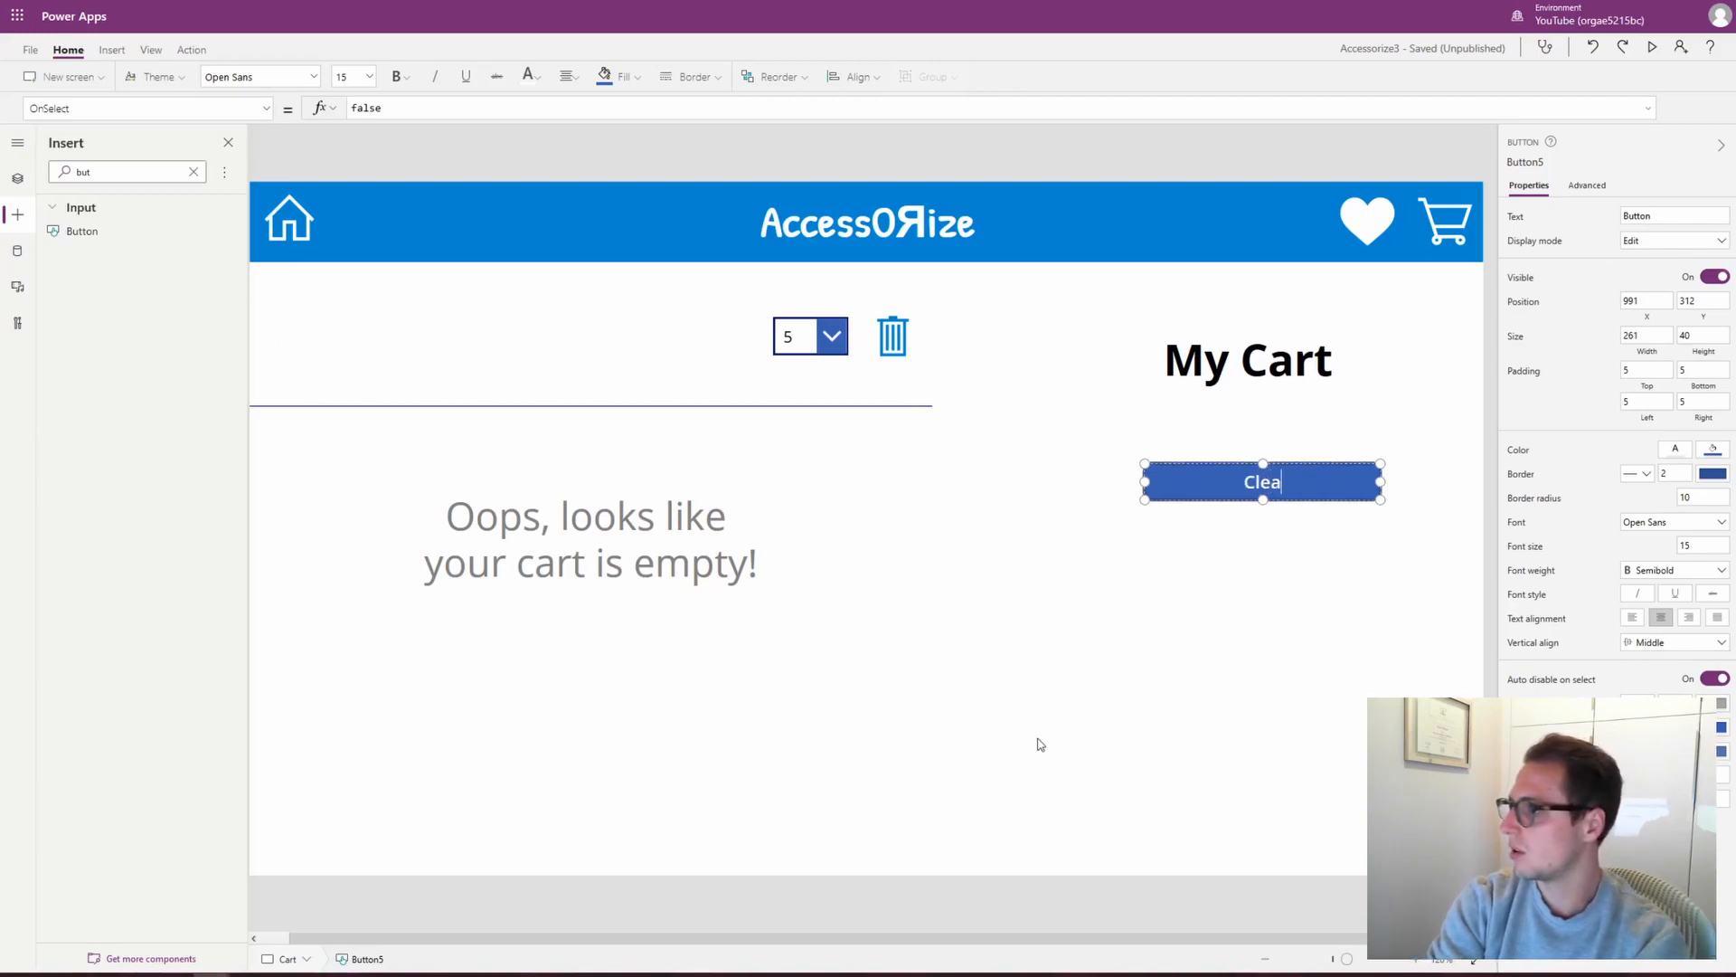
pyautogui.write('r C')
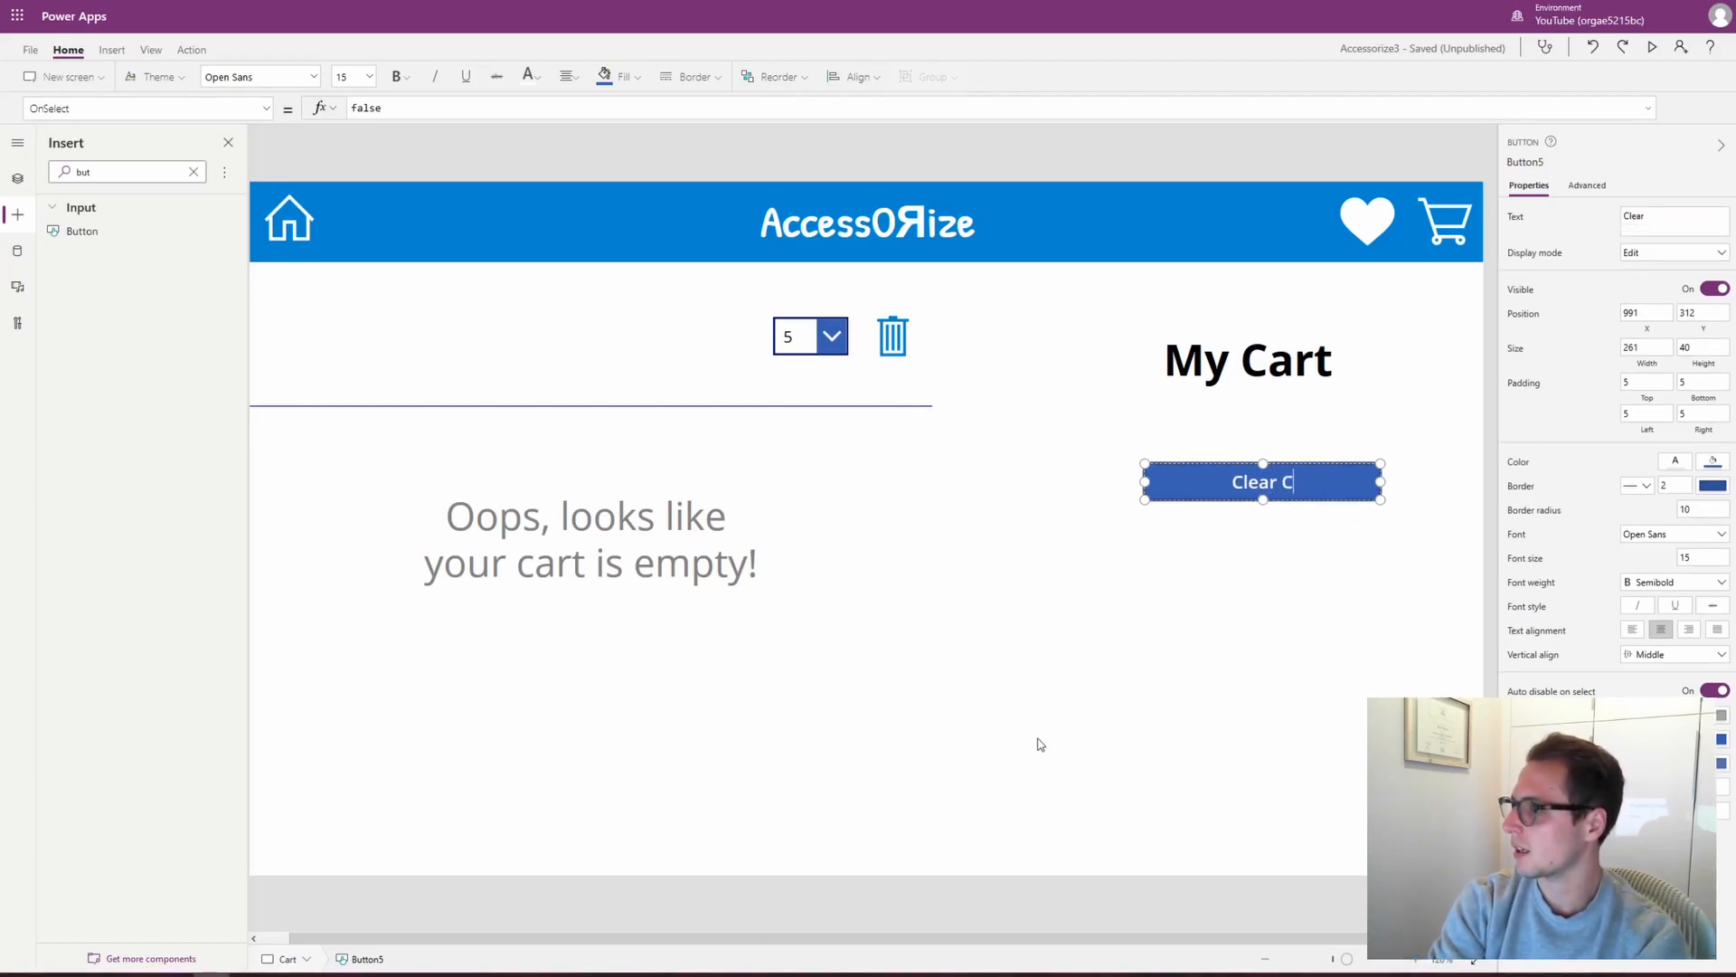
pyautogui.write('lart')
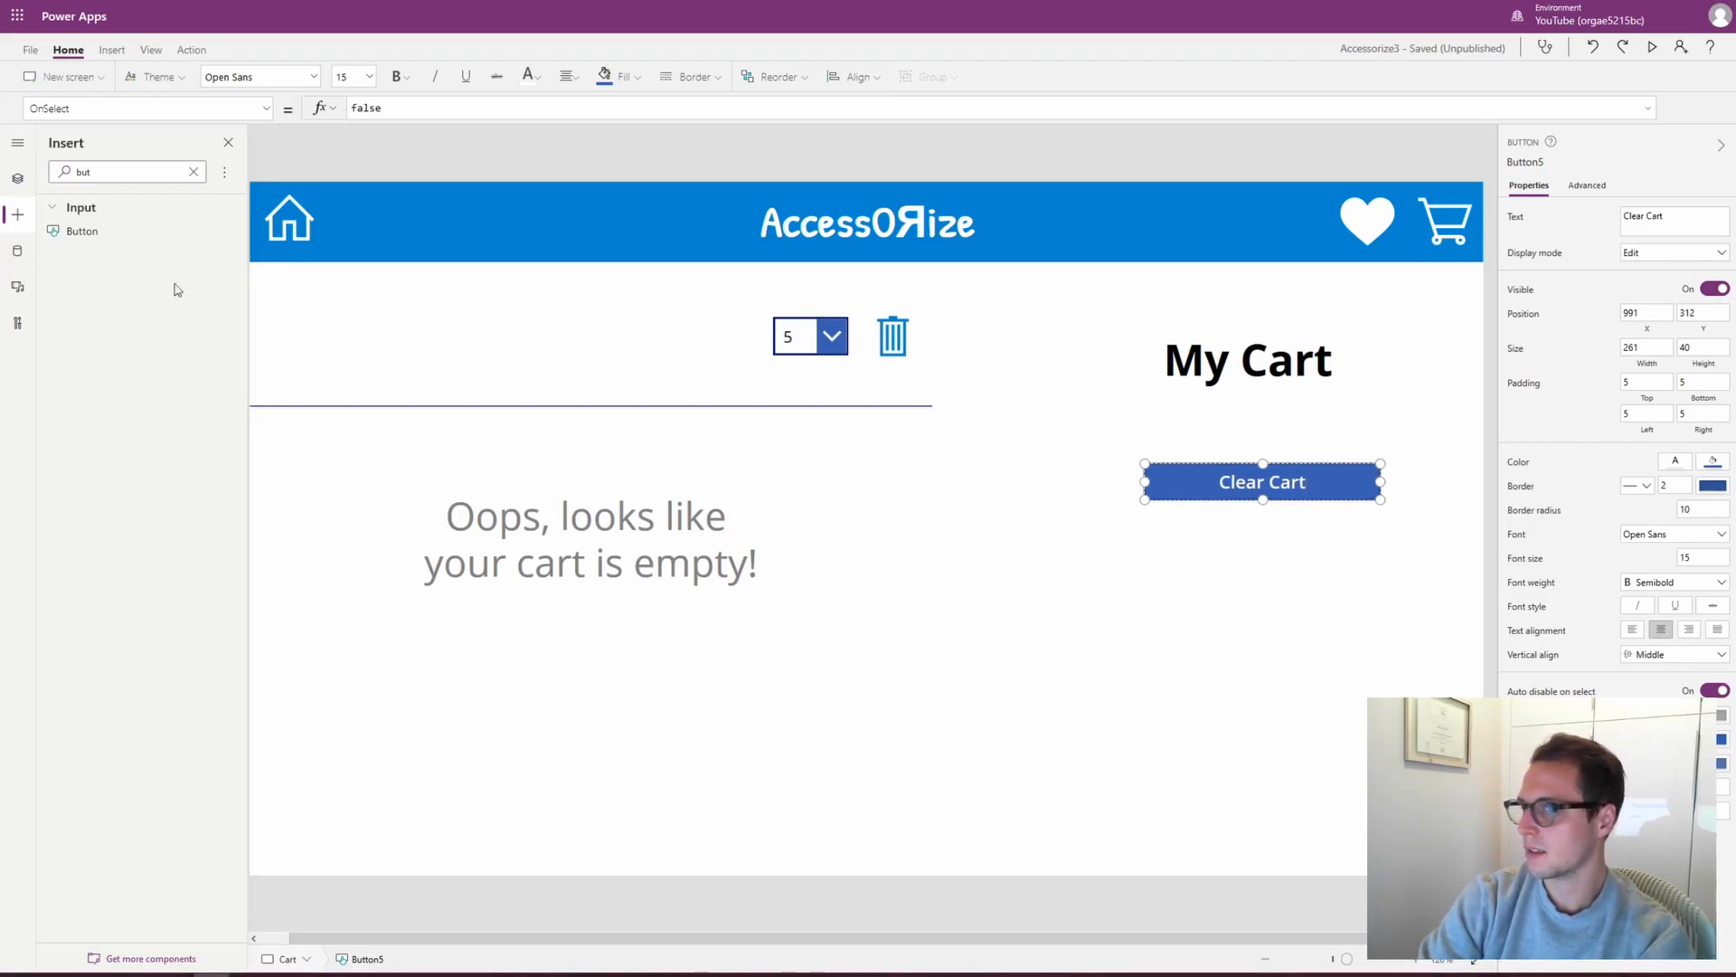
pyautogui.moveTo(63, 232); pyautogui.dragTo(108, 231)
pyautogui.click(1320, 404)
# Duplicate the Clear Cart button, place the copy directly below it, and change the copy's text to "Order"
pyautogui.click(1284, 496)
pyautogui.hotkey('ctrl', 'c')
pyautogui.hotkey('ctrl', 'v')
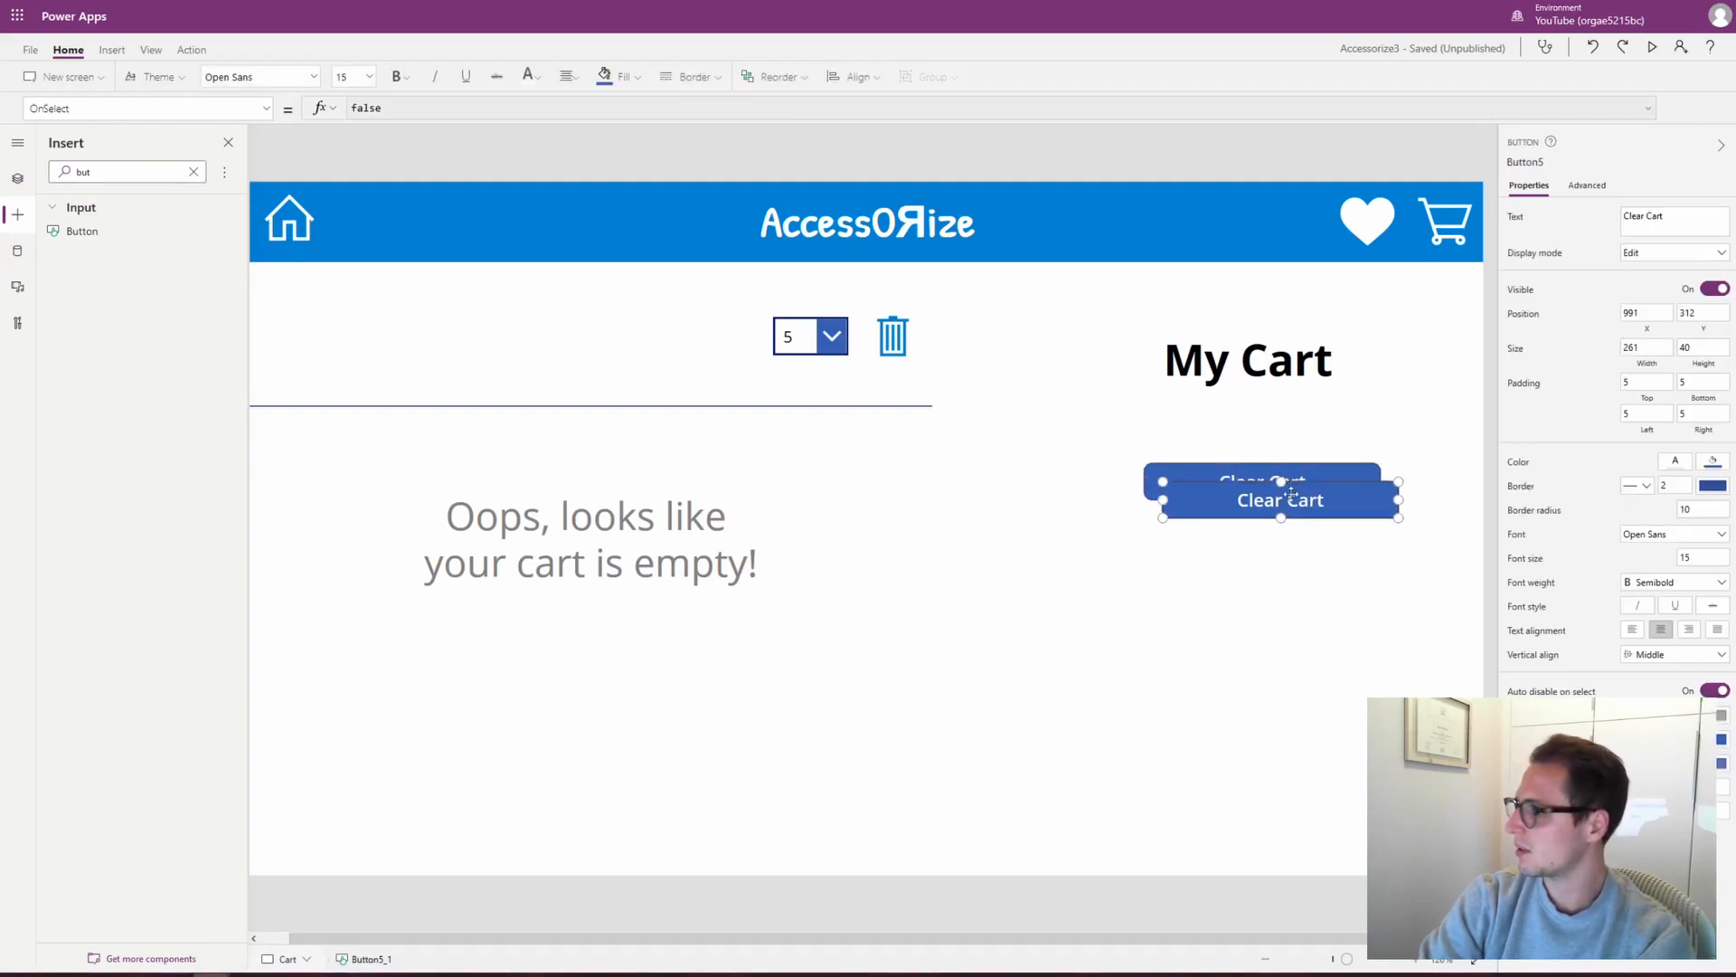
pyautogui.moveTo(1284, 498); pyautogui.dragTo(1266, 549)
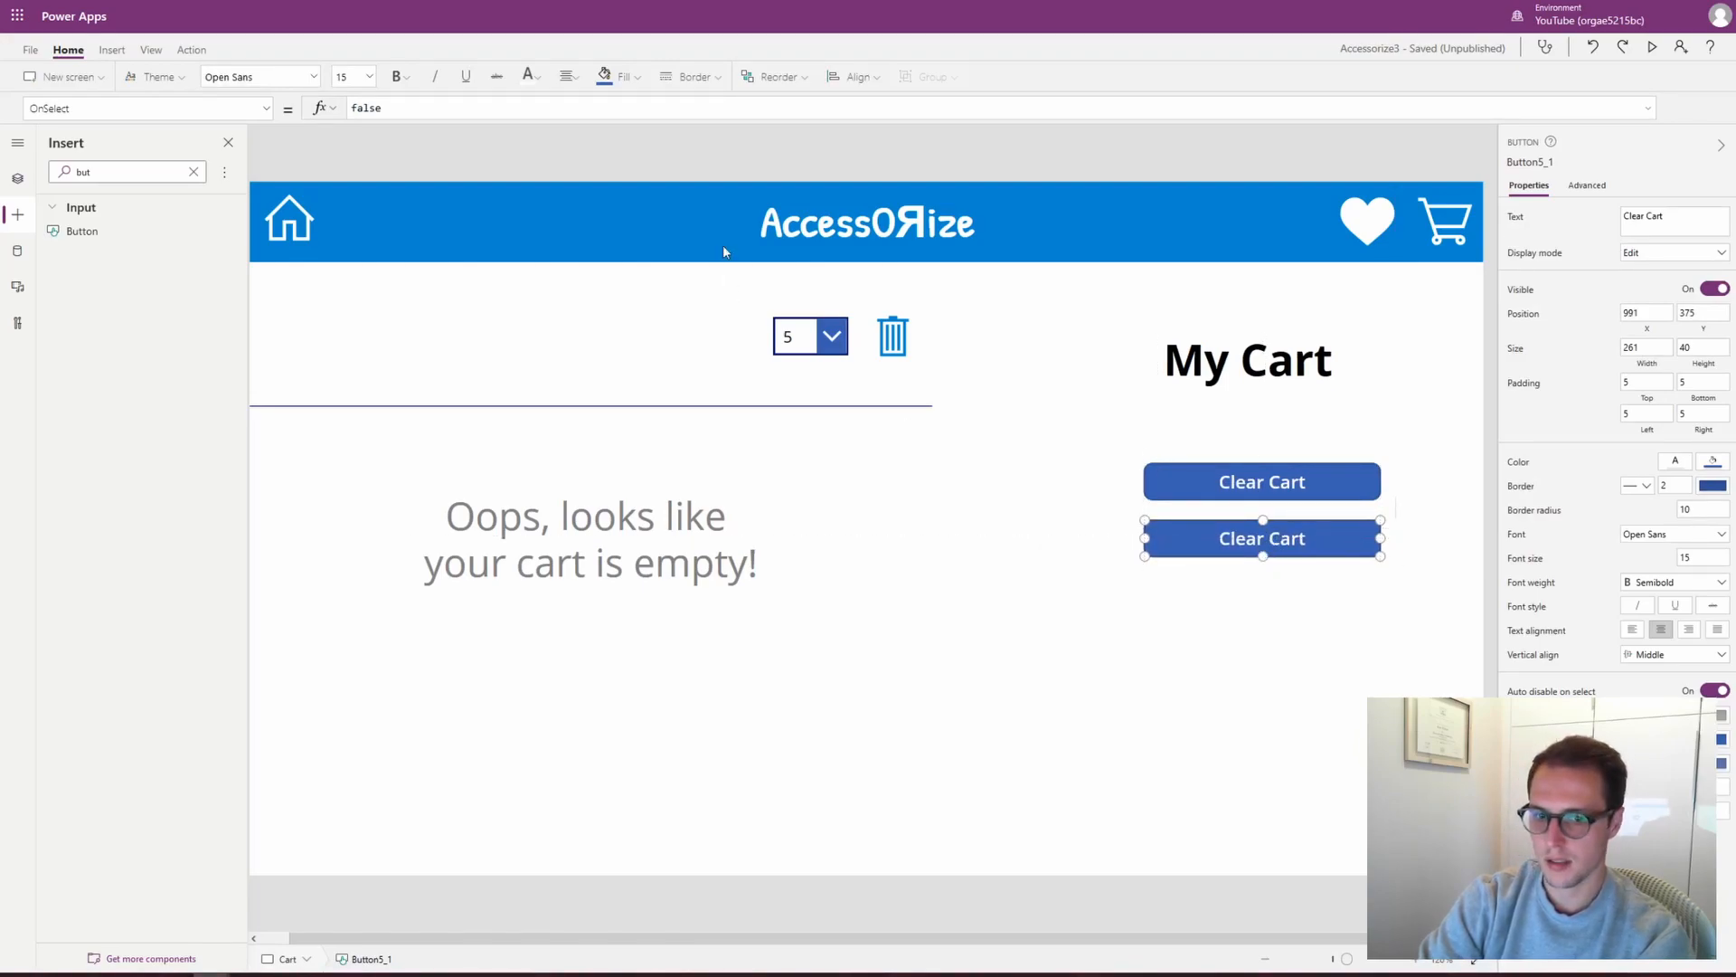
pyautogui.doubleClick(1302, 537)
pyautogui.write('Ord')
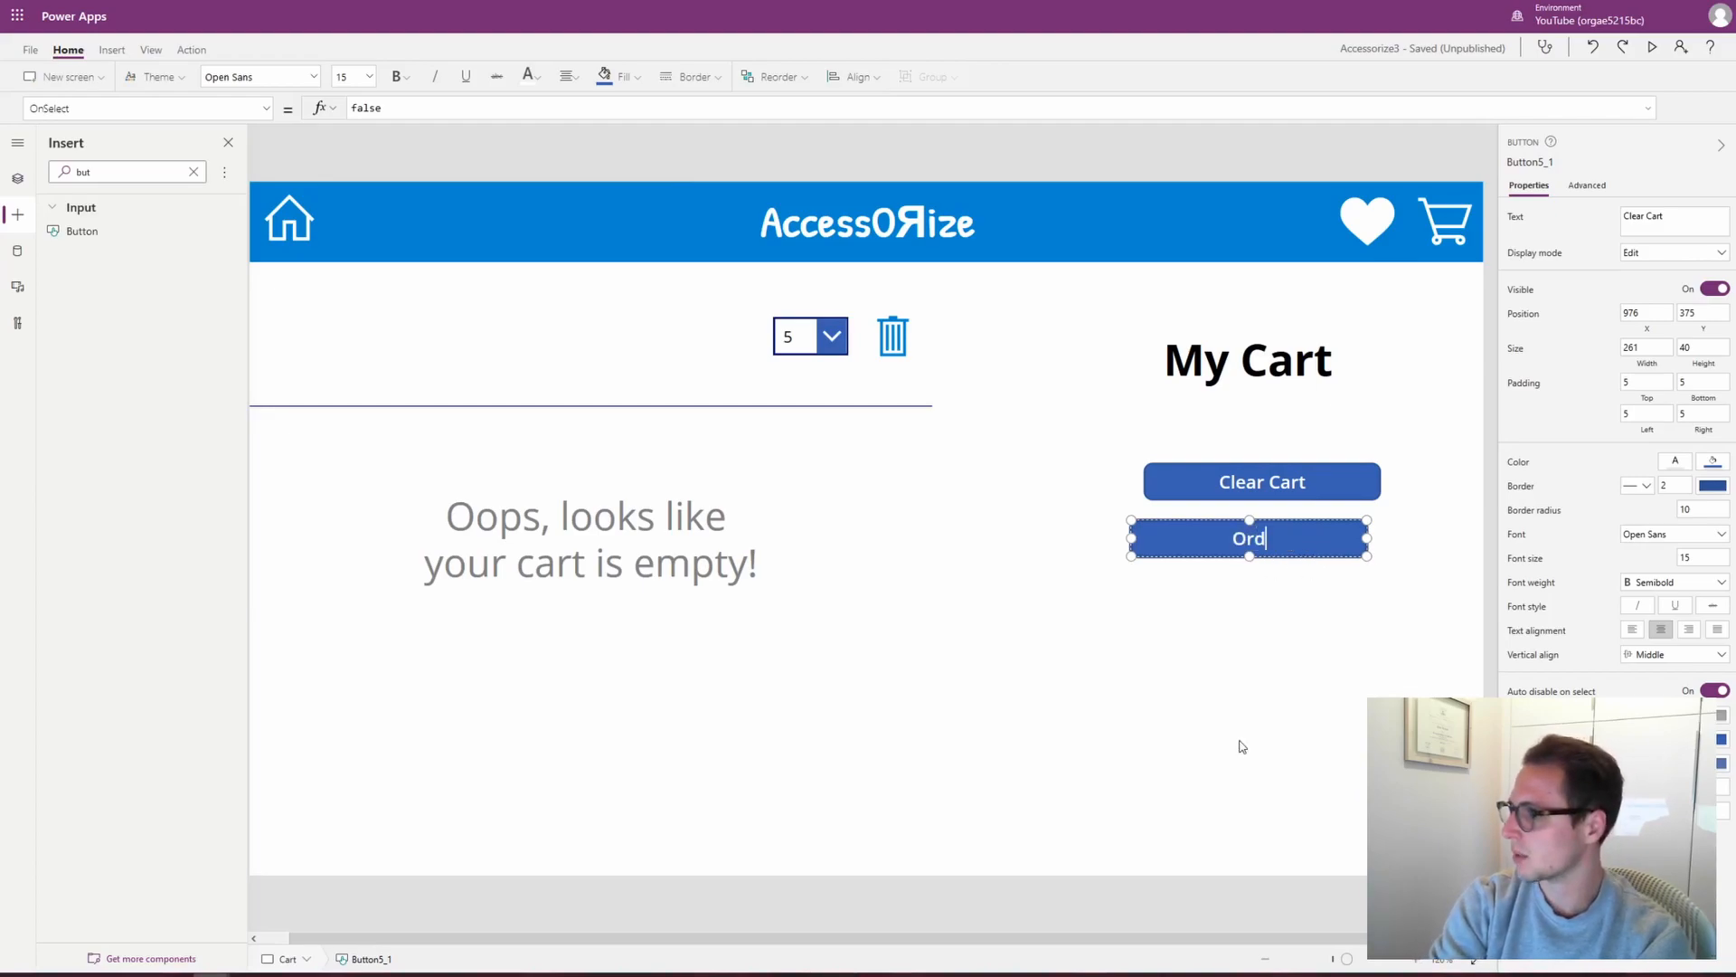
pyautogui.write('er')
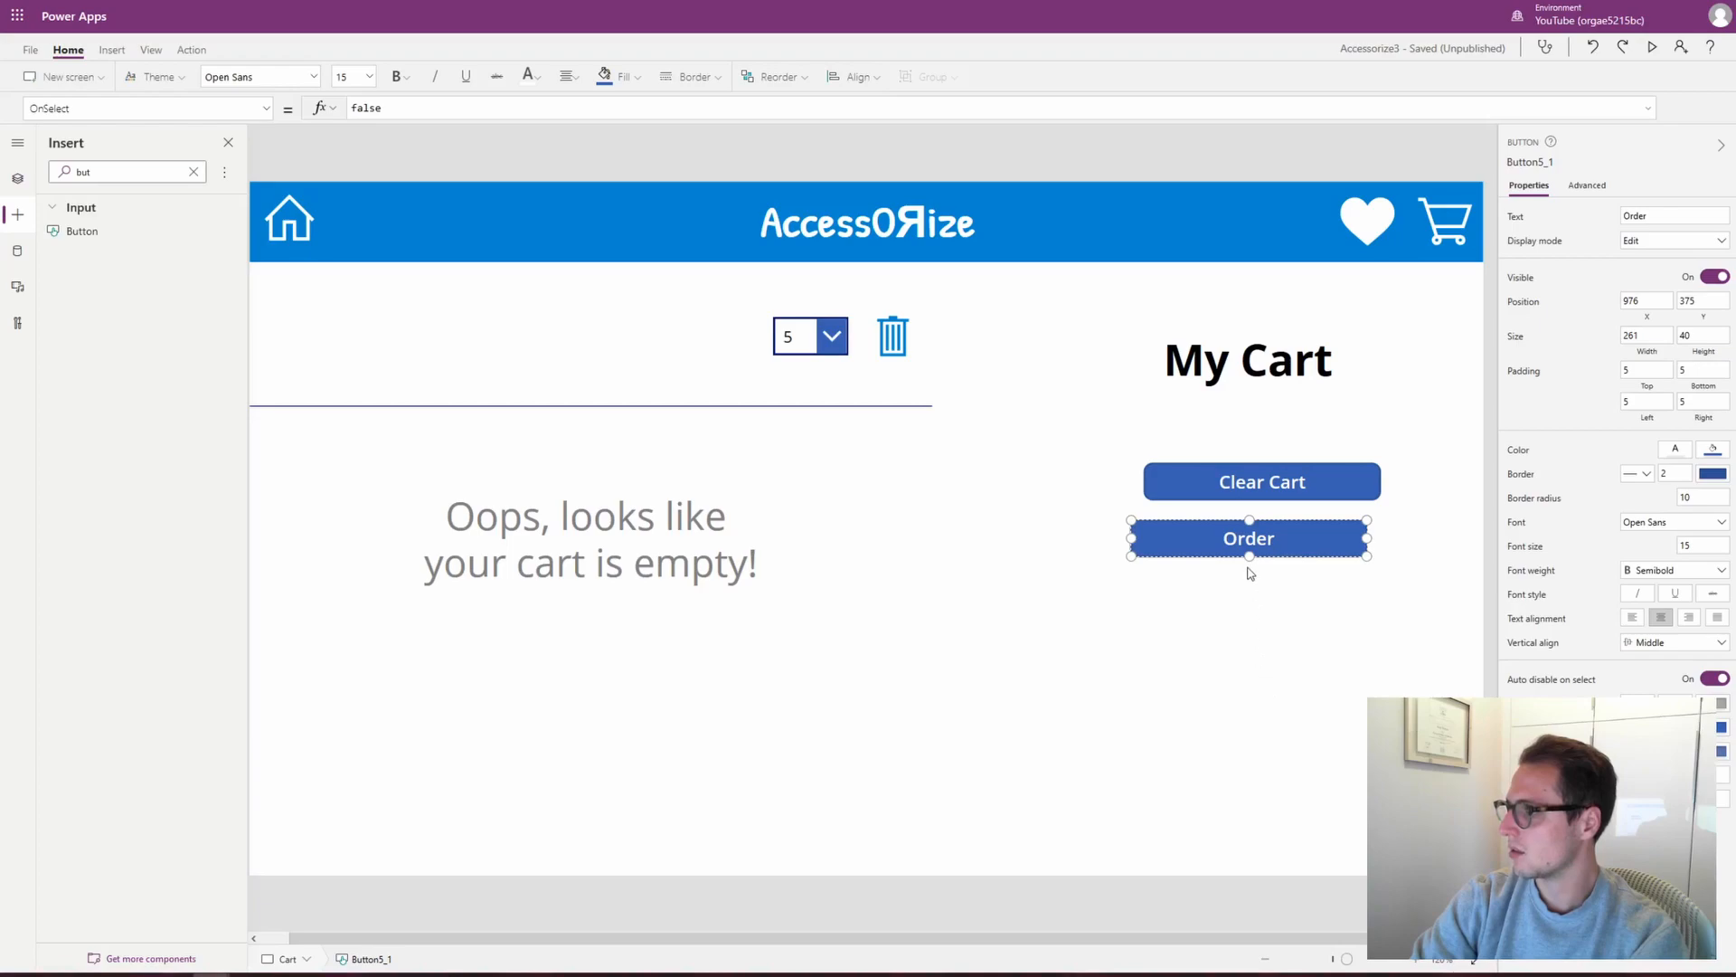
pyautogui.click(1211, 538)
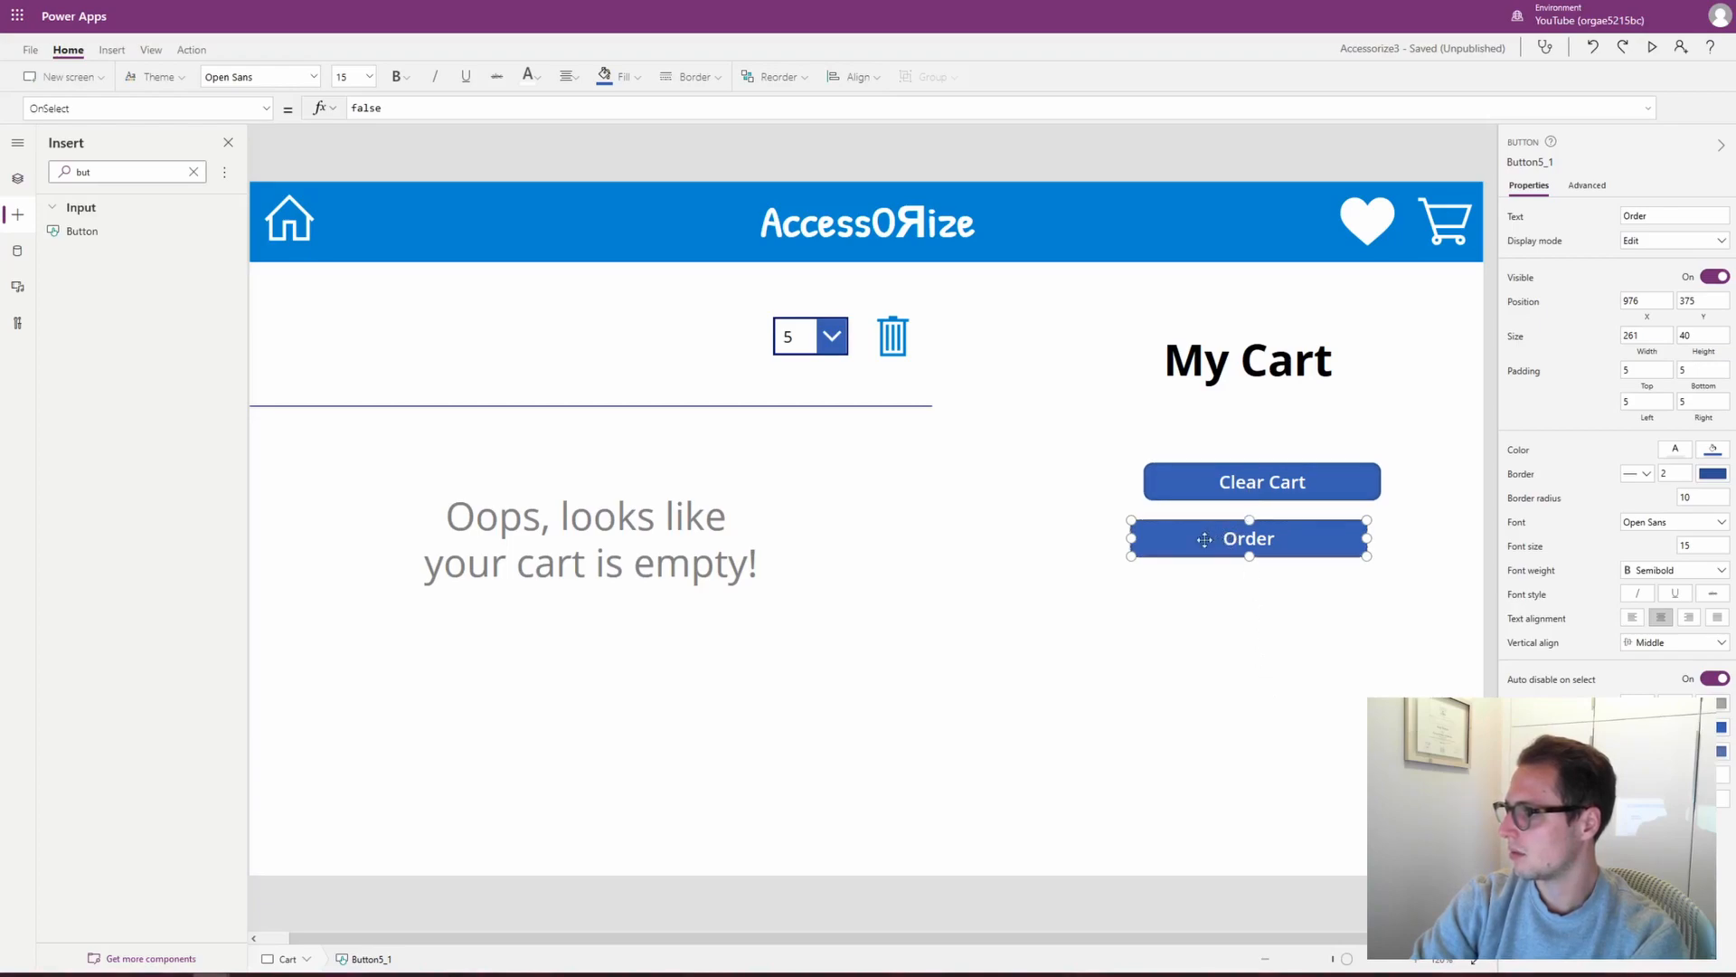
# Move the Order and Clear Cart buttons further down below the heading, aligned with each other and with Clear Cart on top
pyautogui.moveTo(1216, 545); pyautogui.dragTo(1251, 611)
pyautogui.moveTo(1262, 484); pyautogui.dragTo(1262, 540)
pyautogui.click(1362, 491)
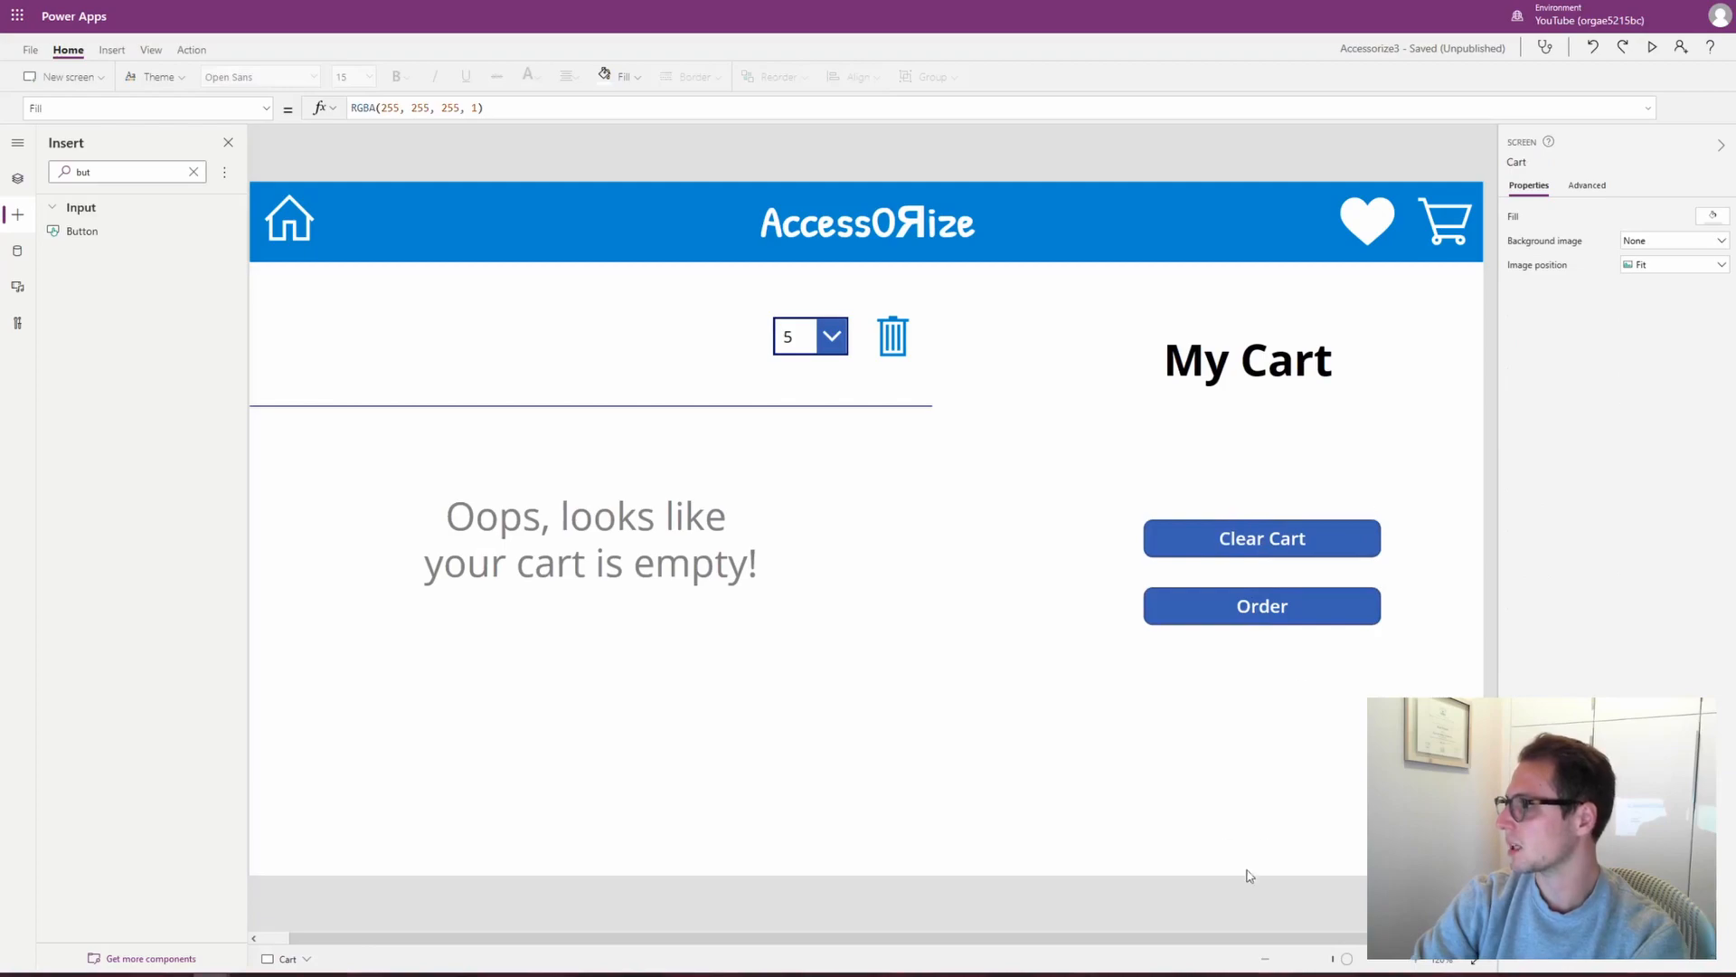
# Save the Accessorize3 app and return to the Cart screen in the editor
pyautogui.click(30, 49)
pyautogui.click(174, 272)
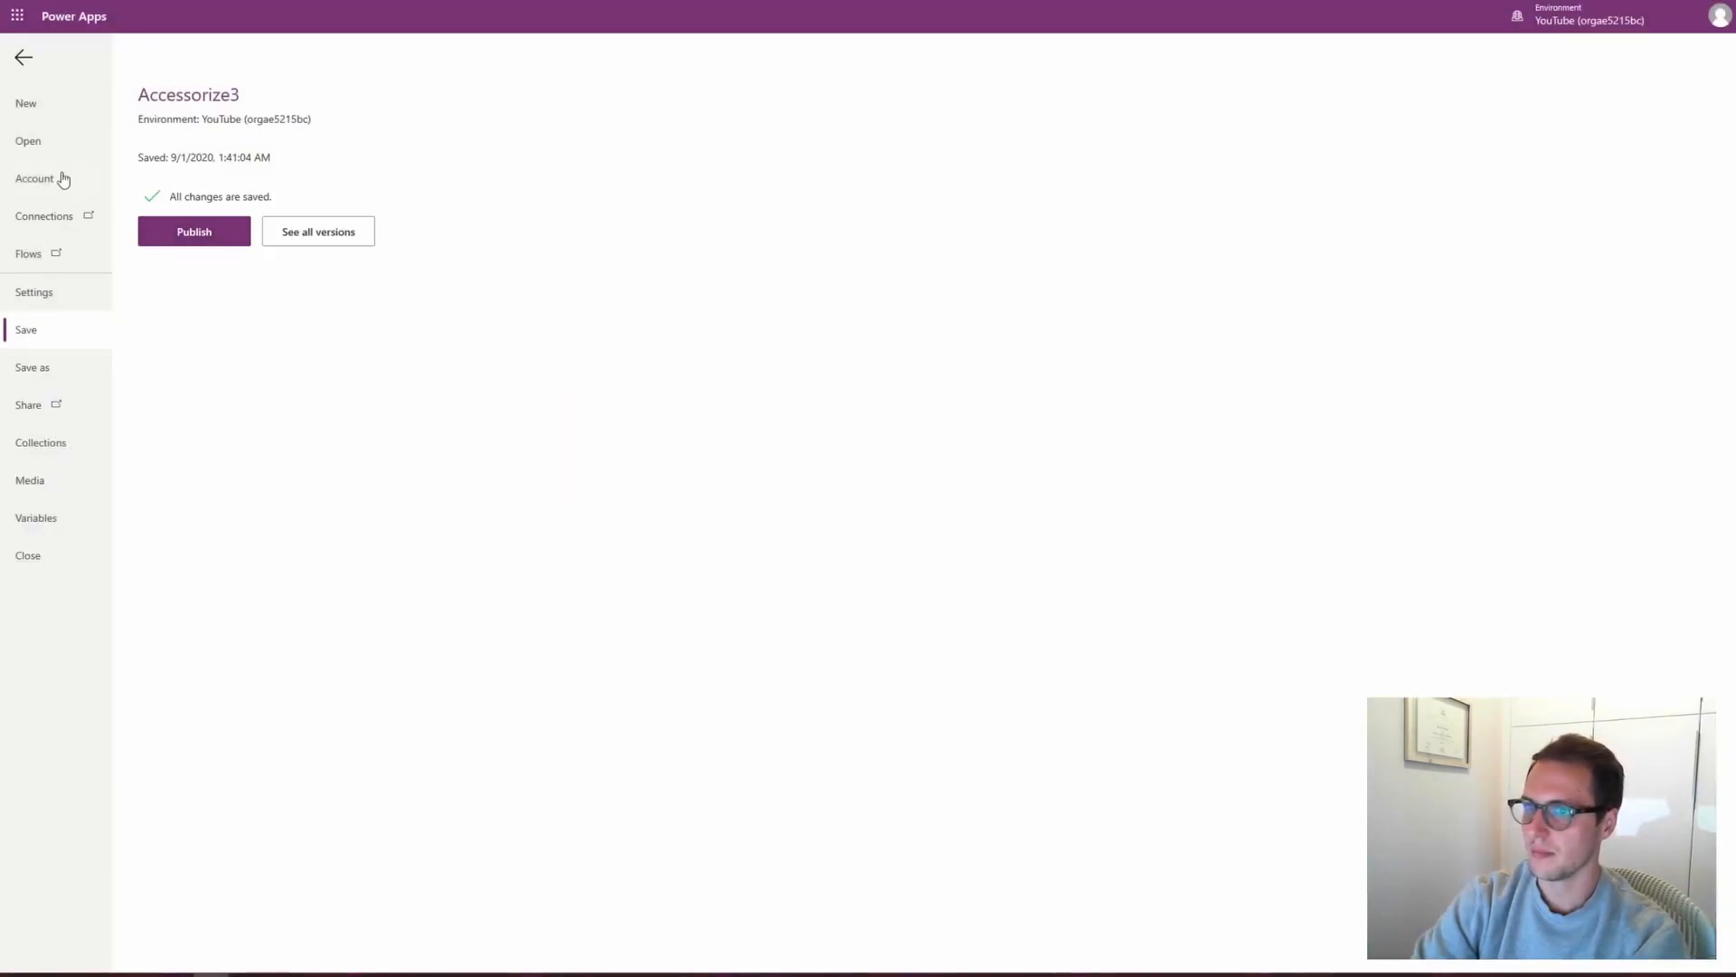
pyautogui.click(22, 56)
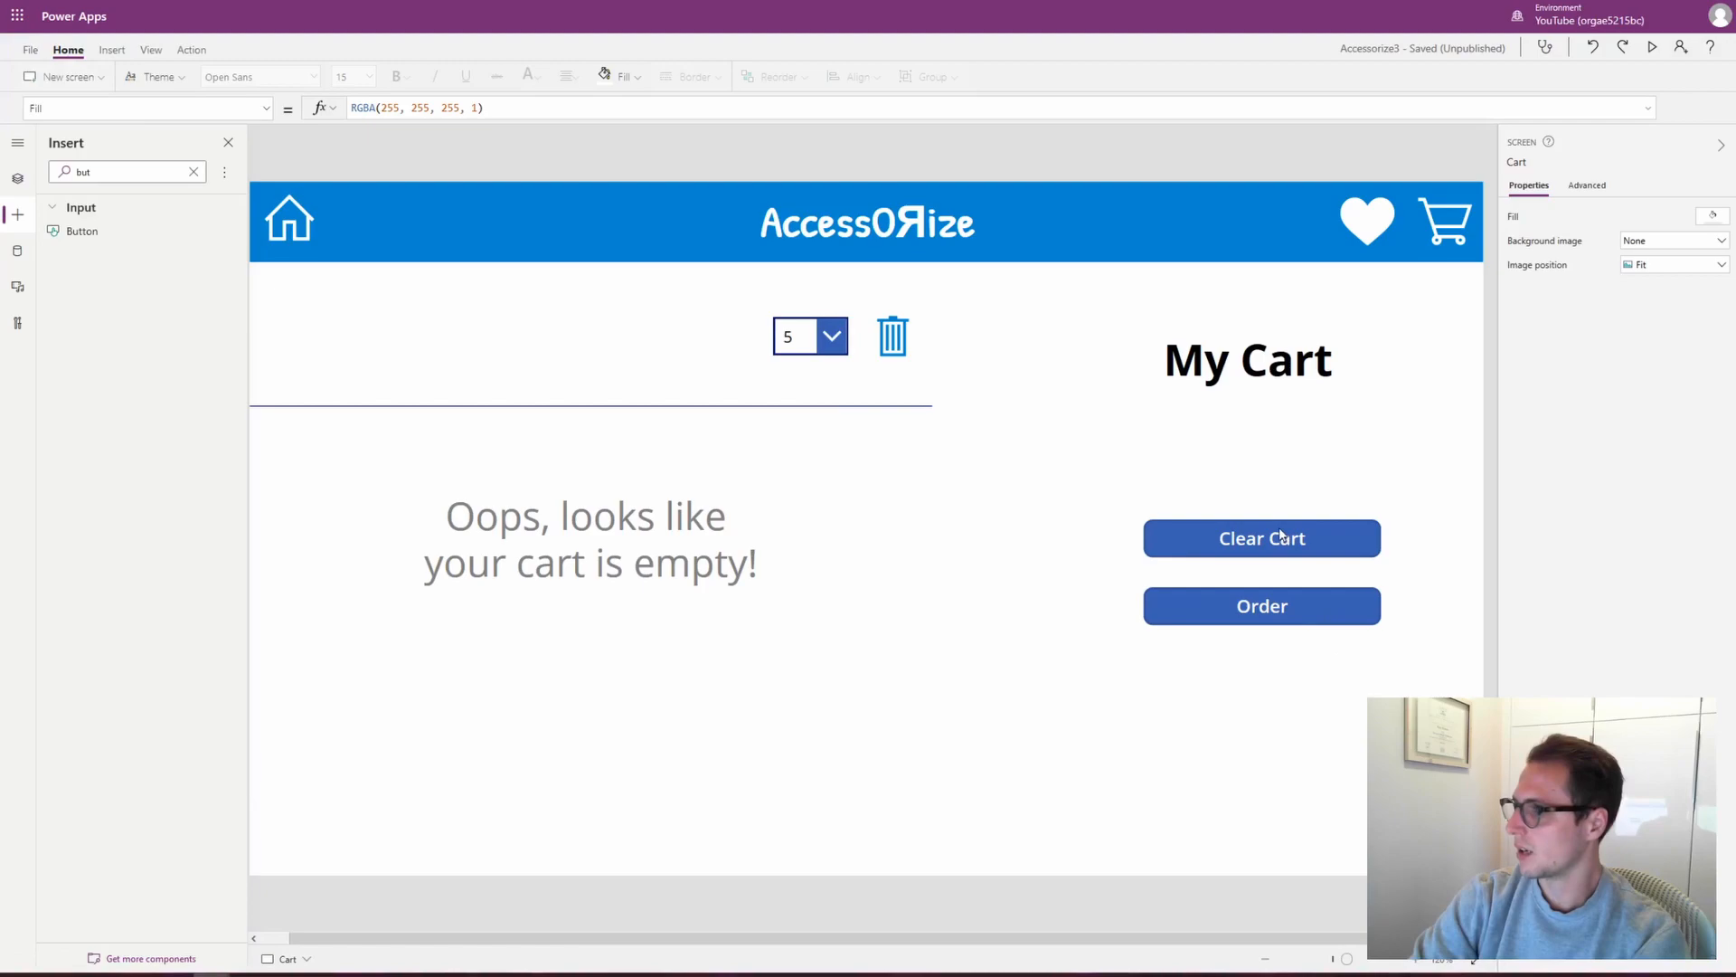
# Set the Clear Cart button's OnSelect property to Clear(CartList)
pyautogui.doubleClick(378, 107)
pyautogui.write('Clear')
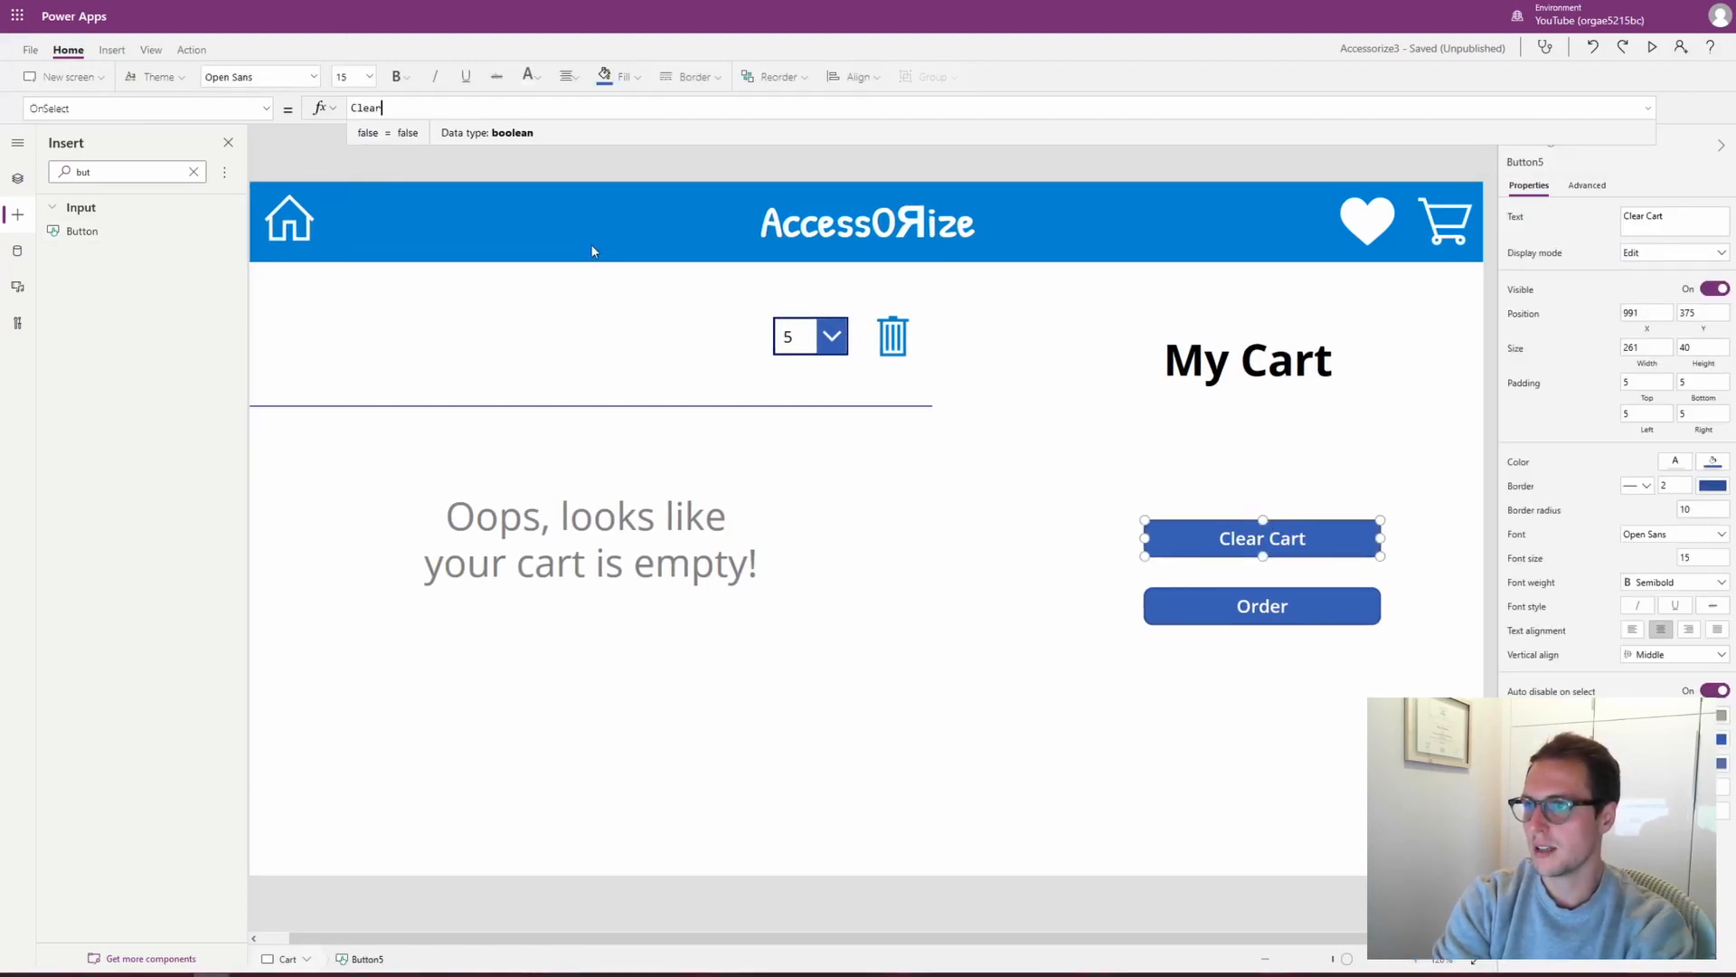
pyautogui.write('(')
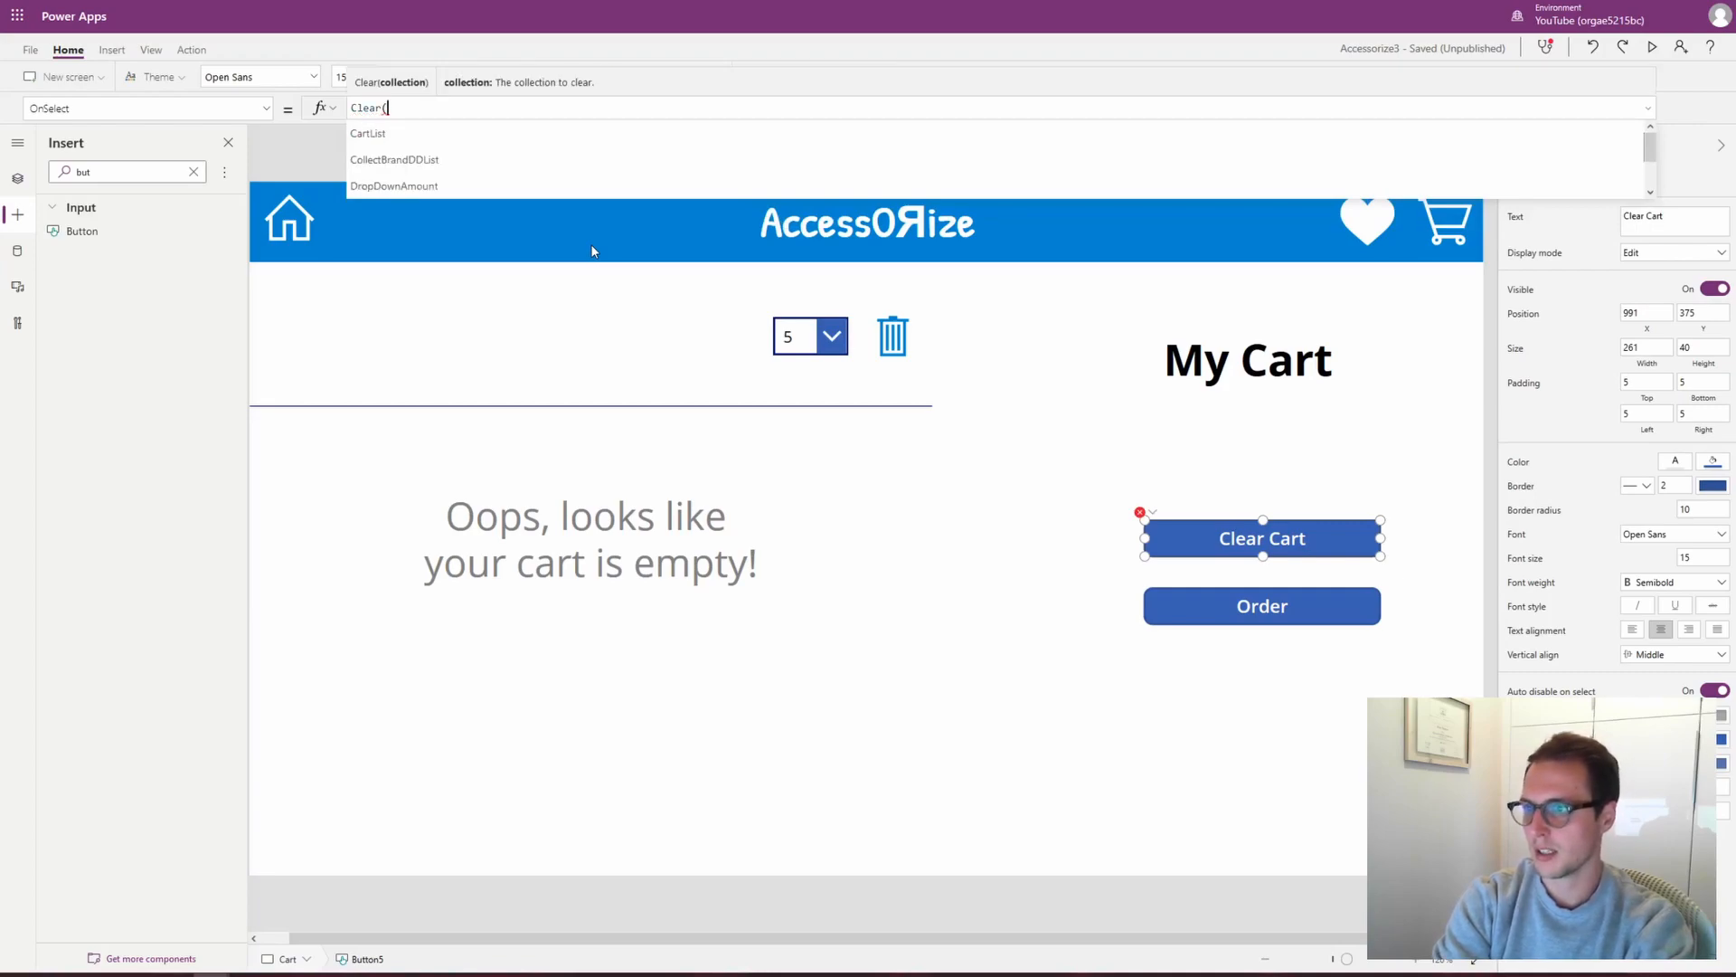
pyautogui.press('Down')
pyautogui.press('Return')
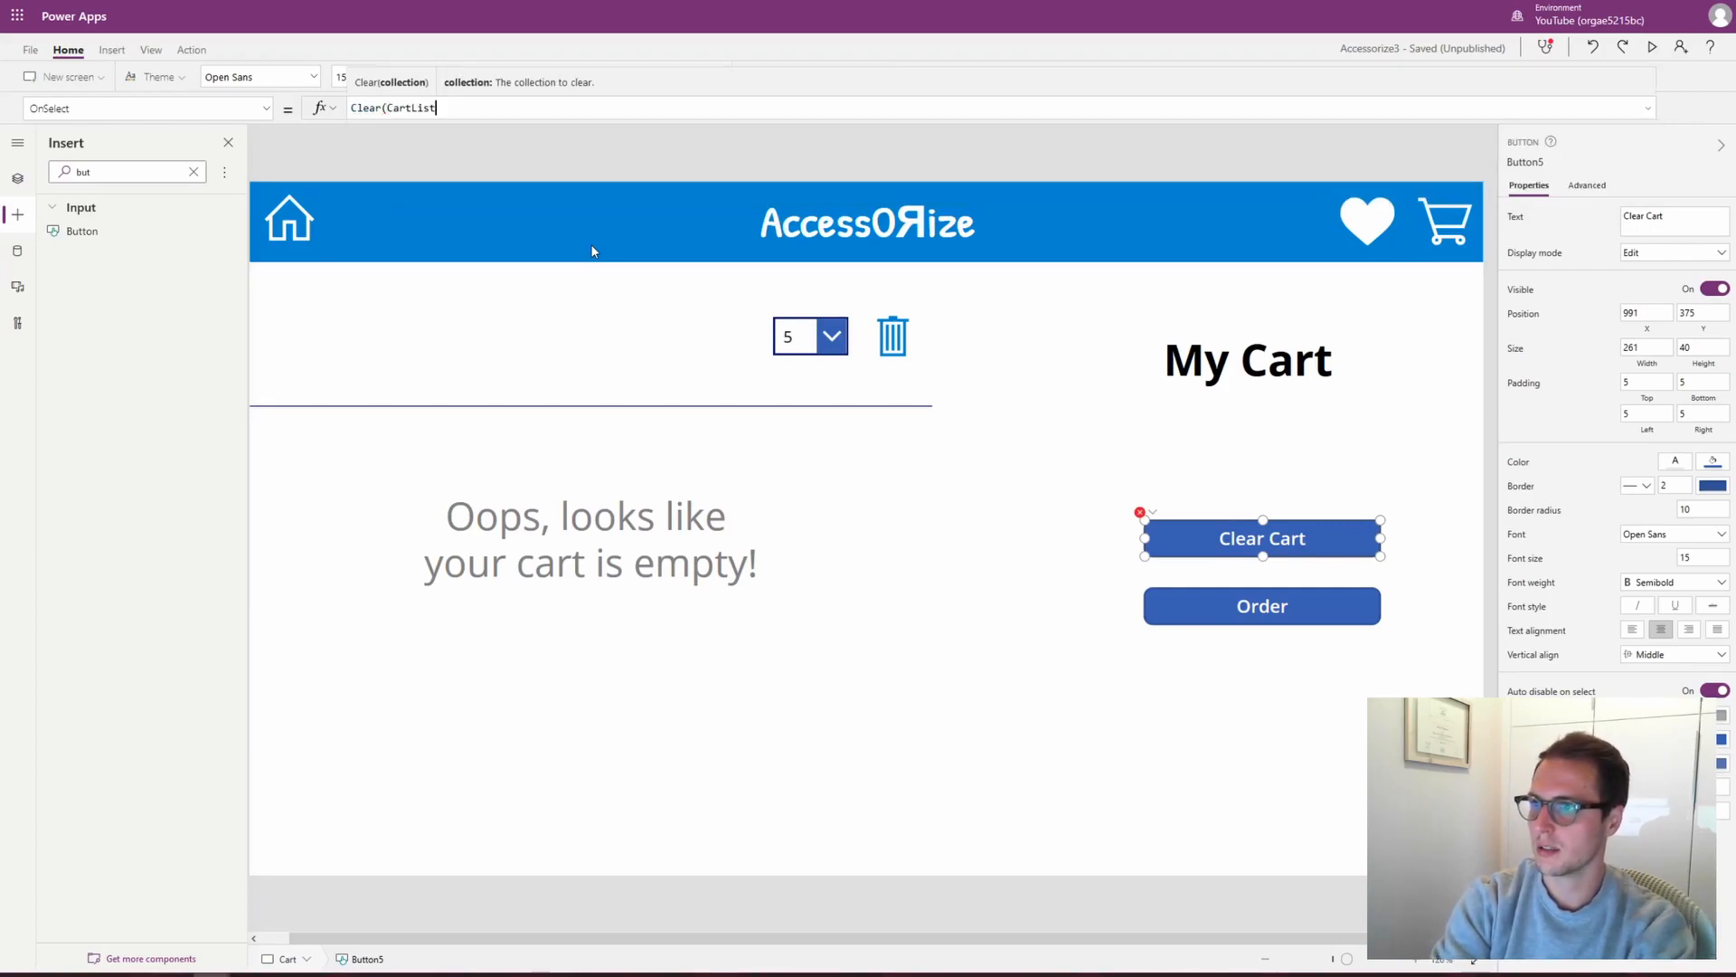
pyautogui.write(')')
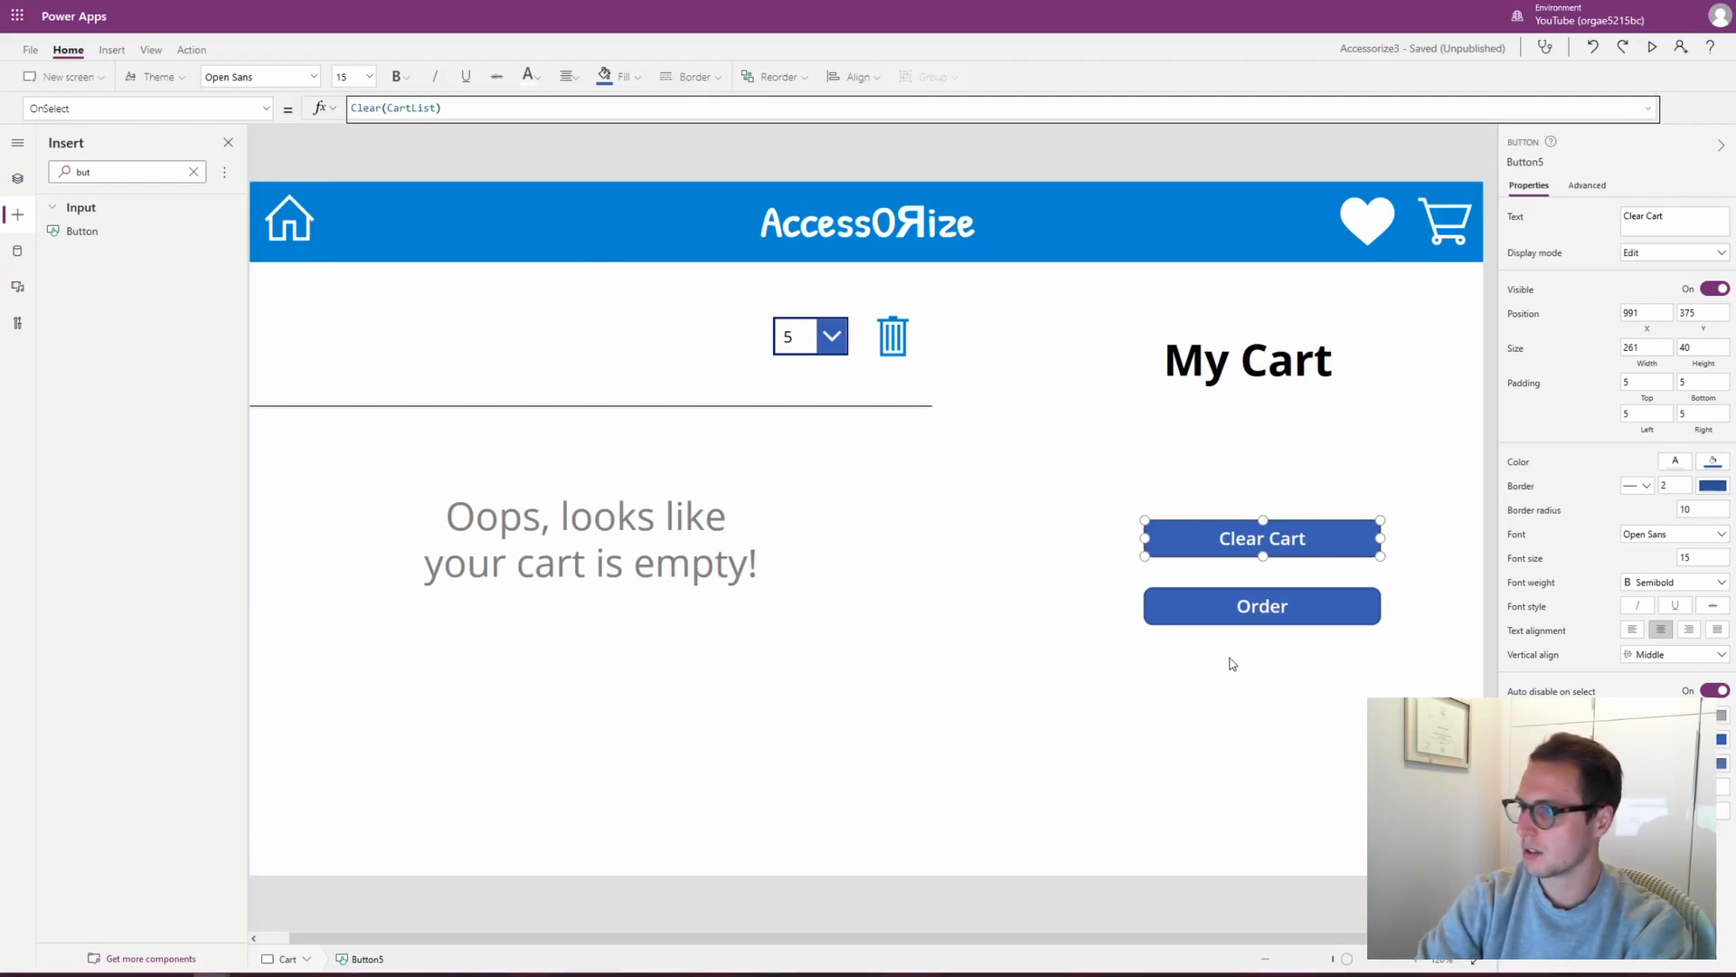
pyautogui.click(823, 974)
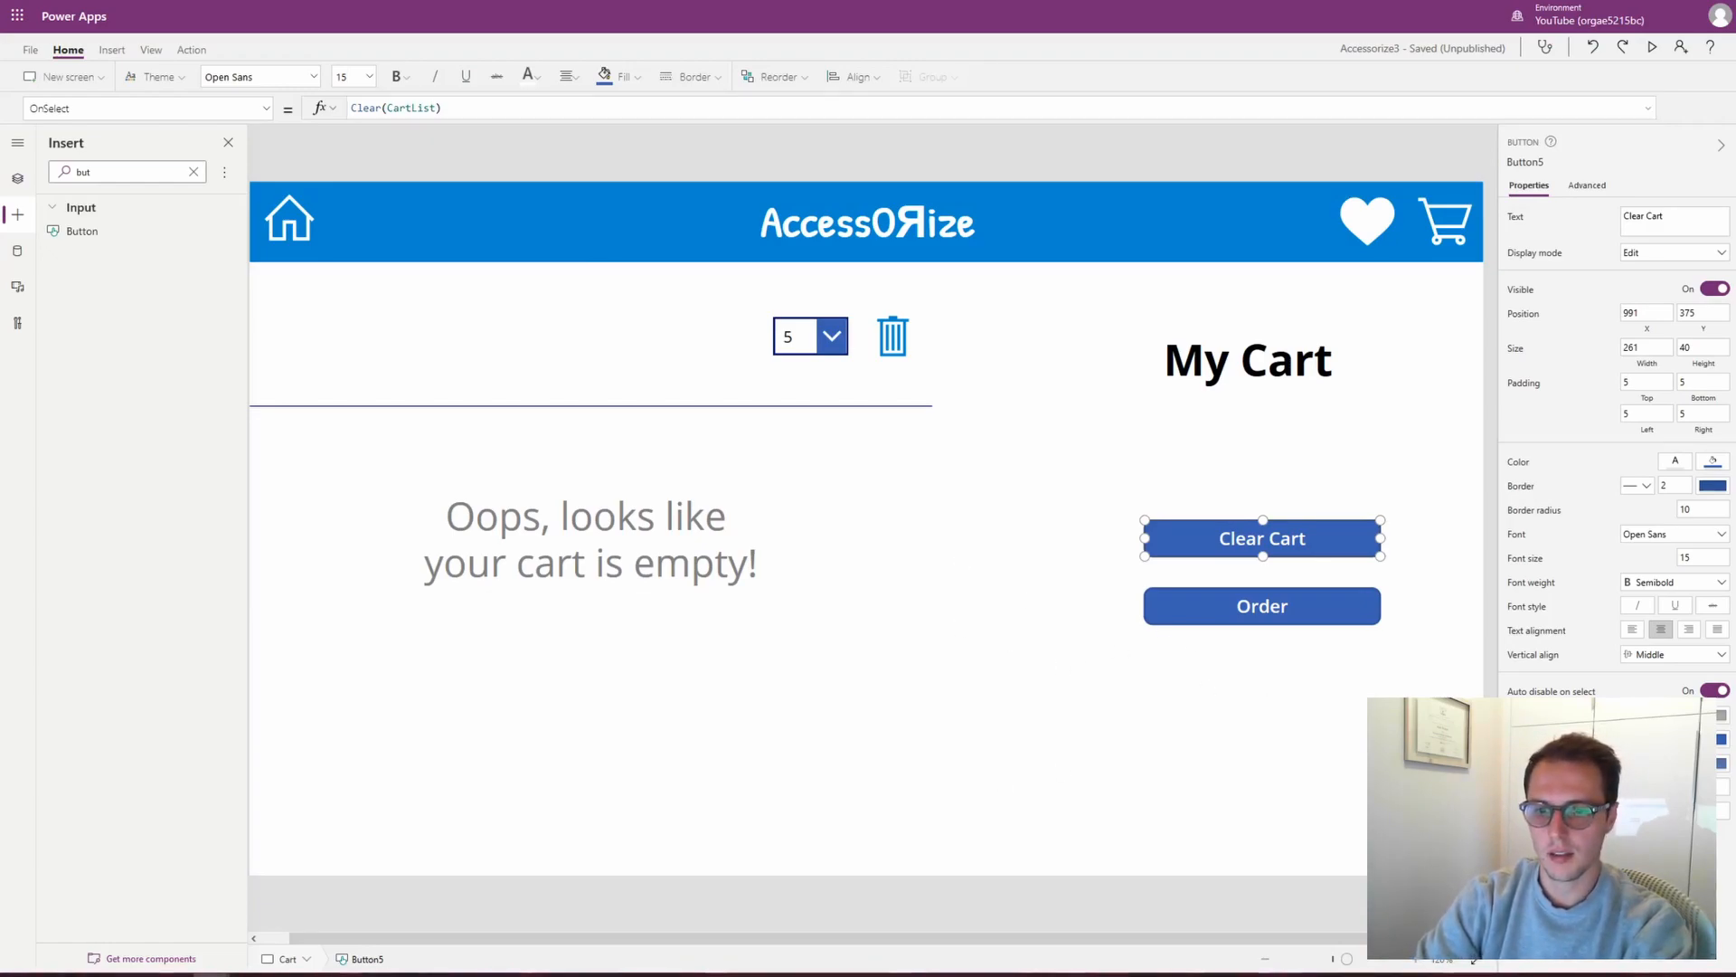
# Replace the Order button's OnSelect value on the Cart screen with the start of a Navigate( formula
pyautogui.click(1176, 604)
pyautogui.doubleClick(446, 105)
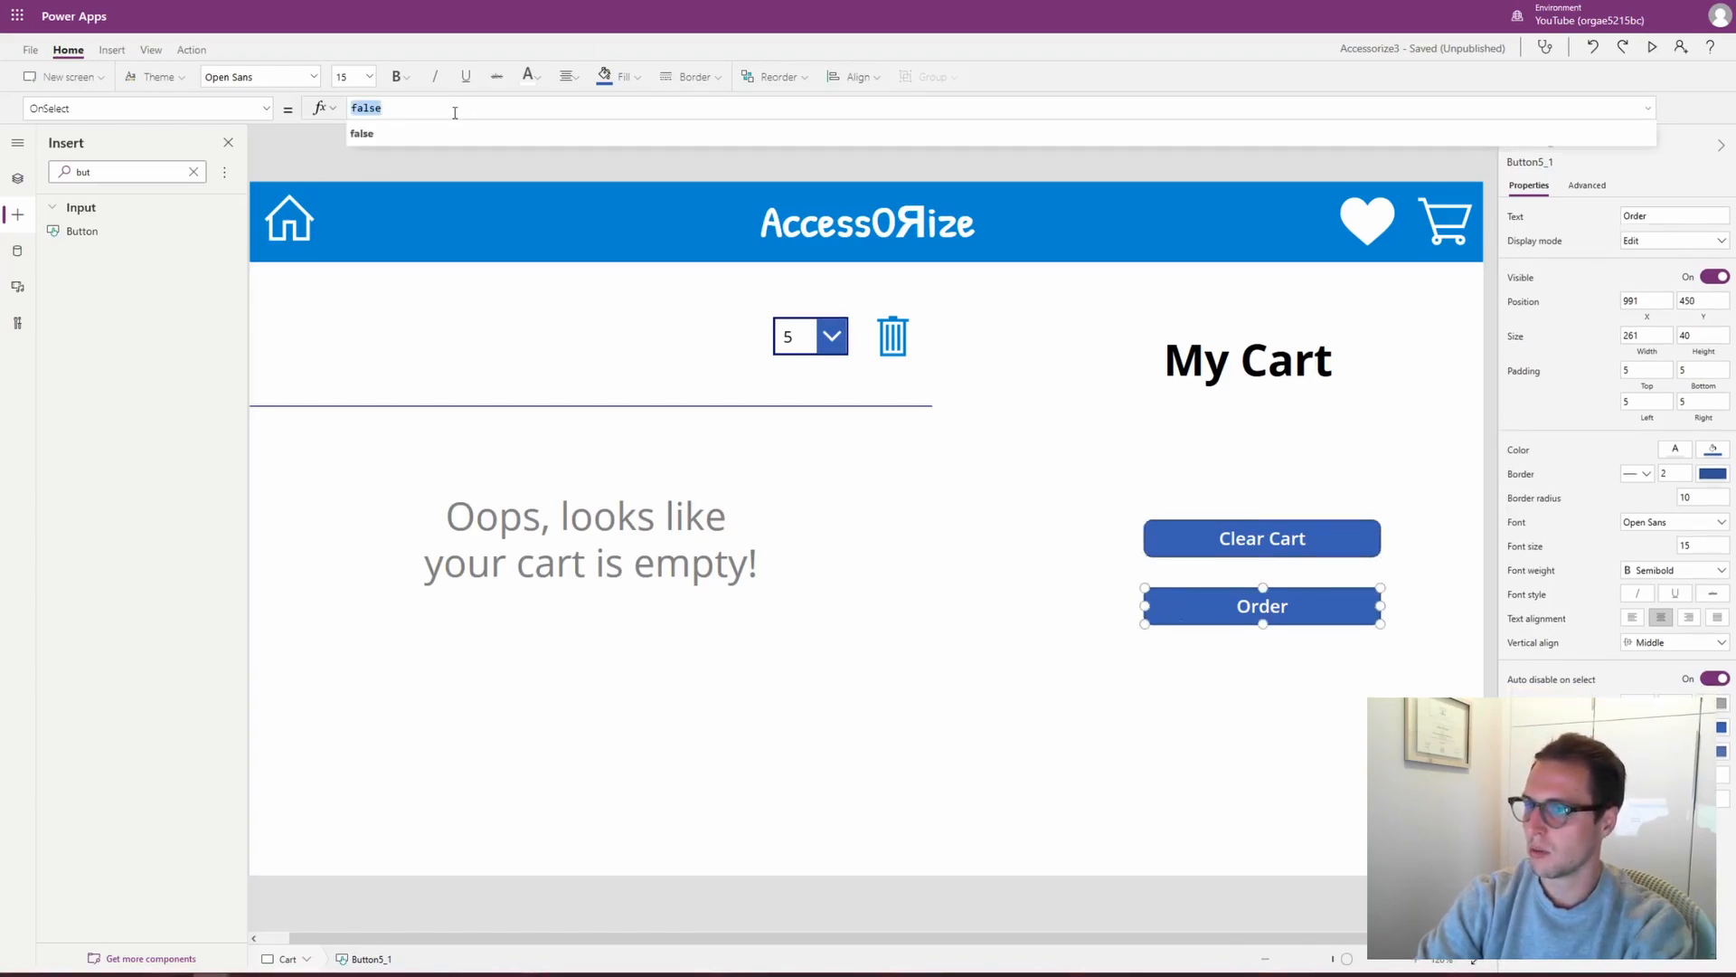
pyautogui.write('Navigate(')
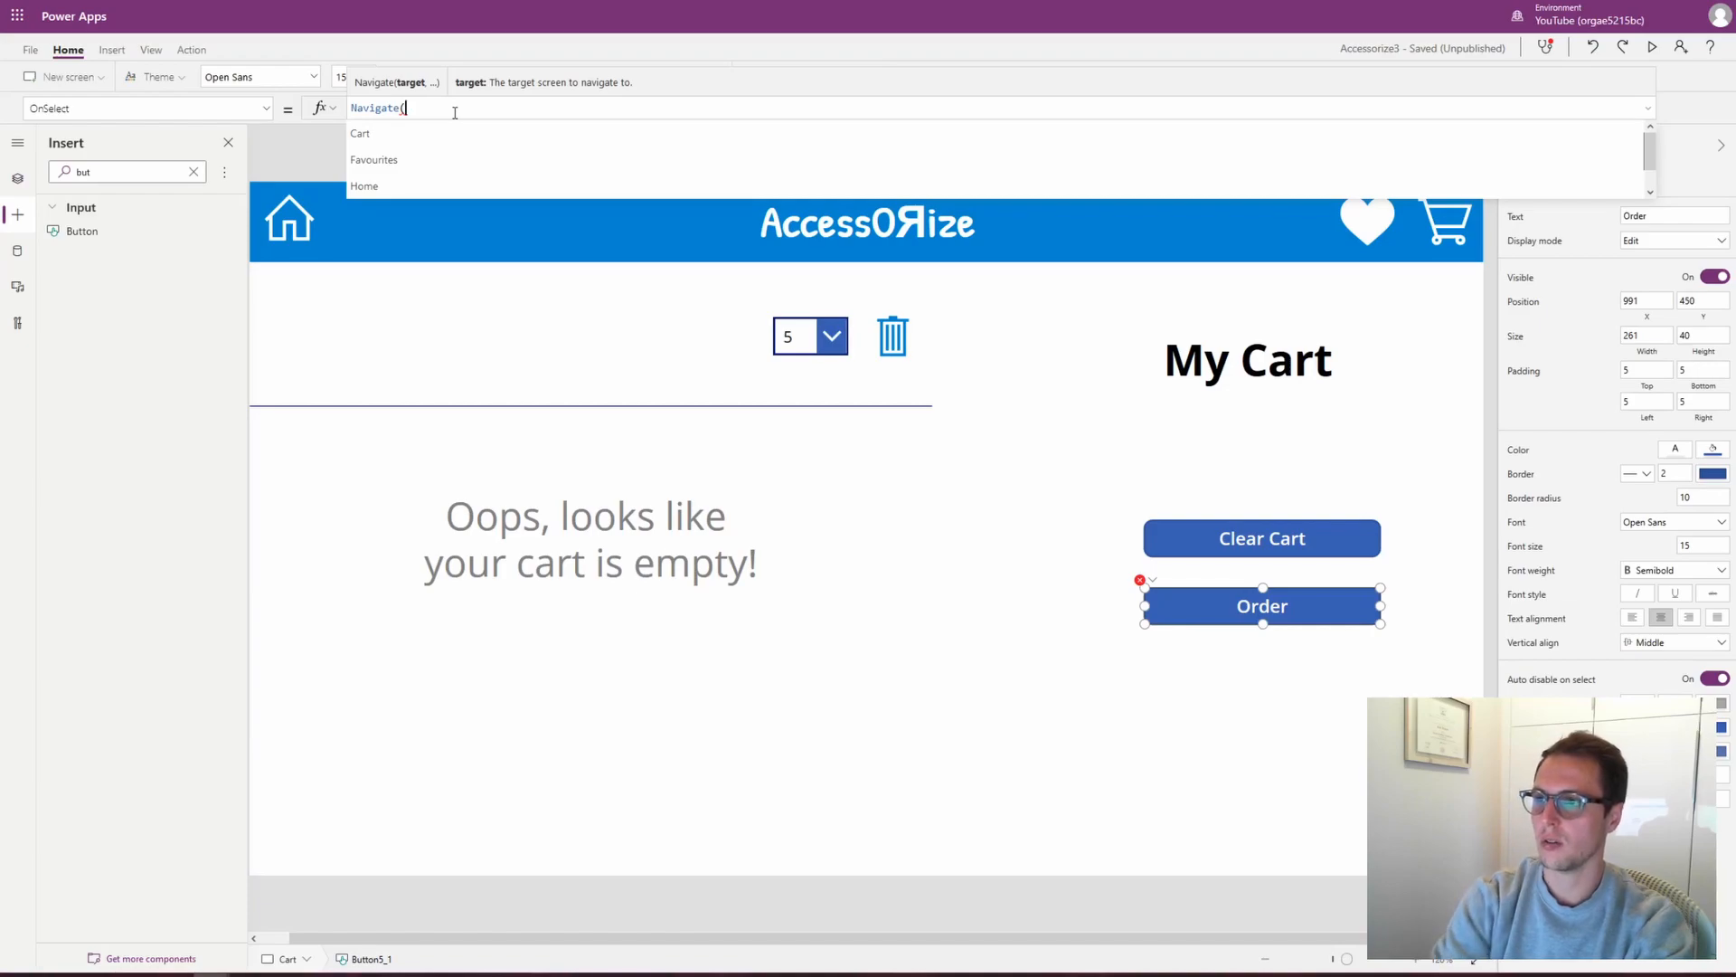
# Collapse the existing screens in the tree, add a new blank screen, and rename it Order
pyautogui.click(17, 179)
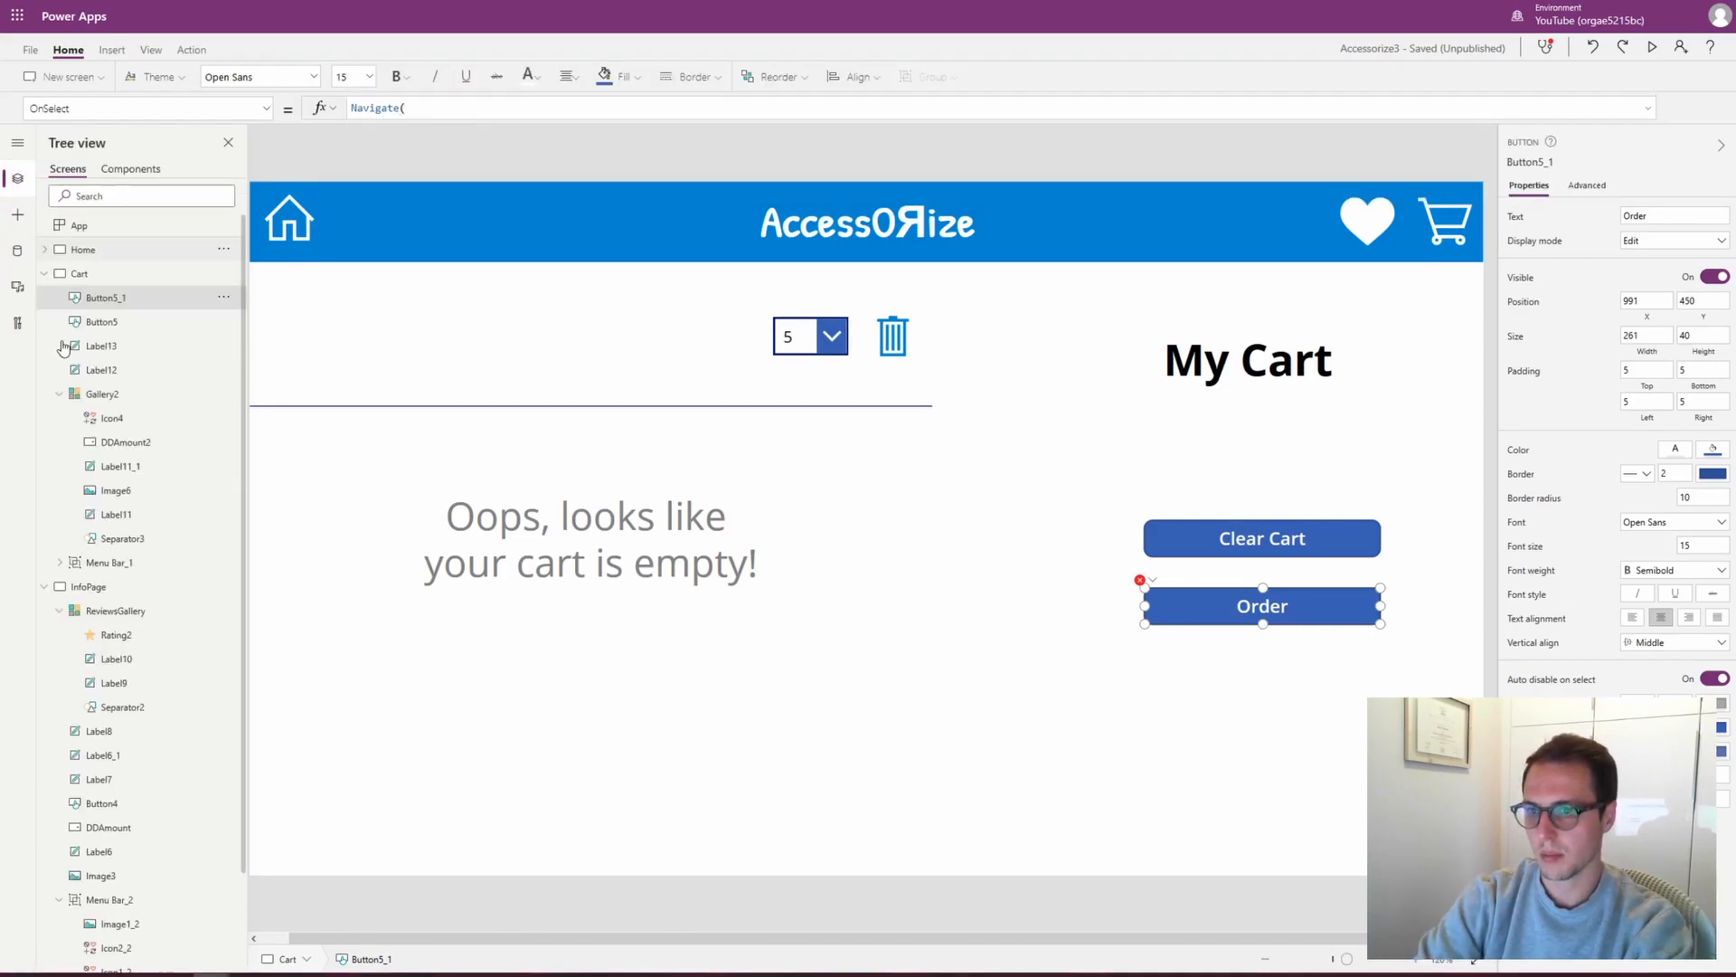
pyautogui.click(44, 273)
pyautogui.click(44, 297)
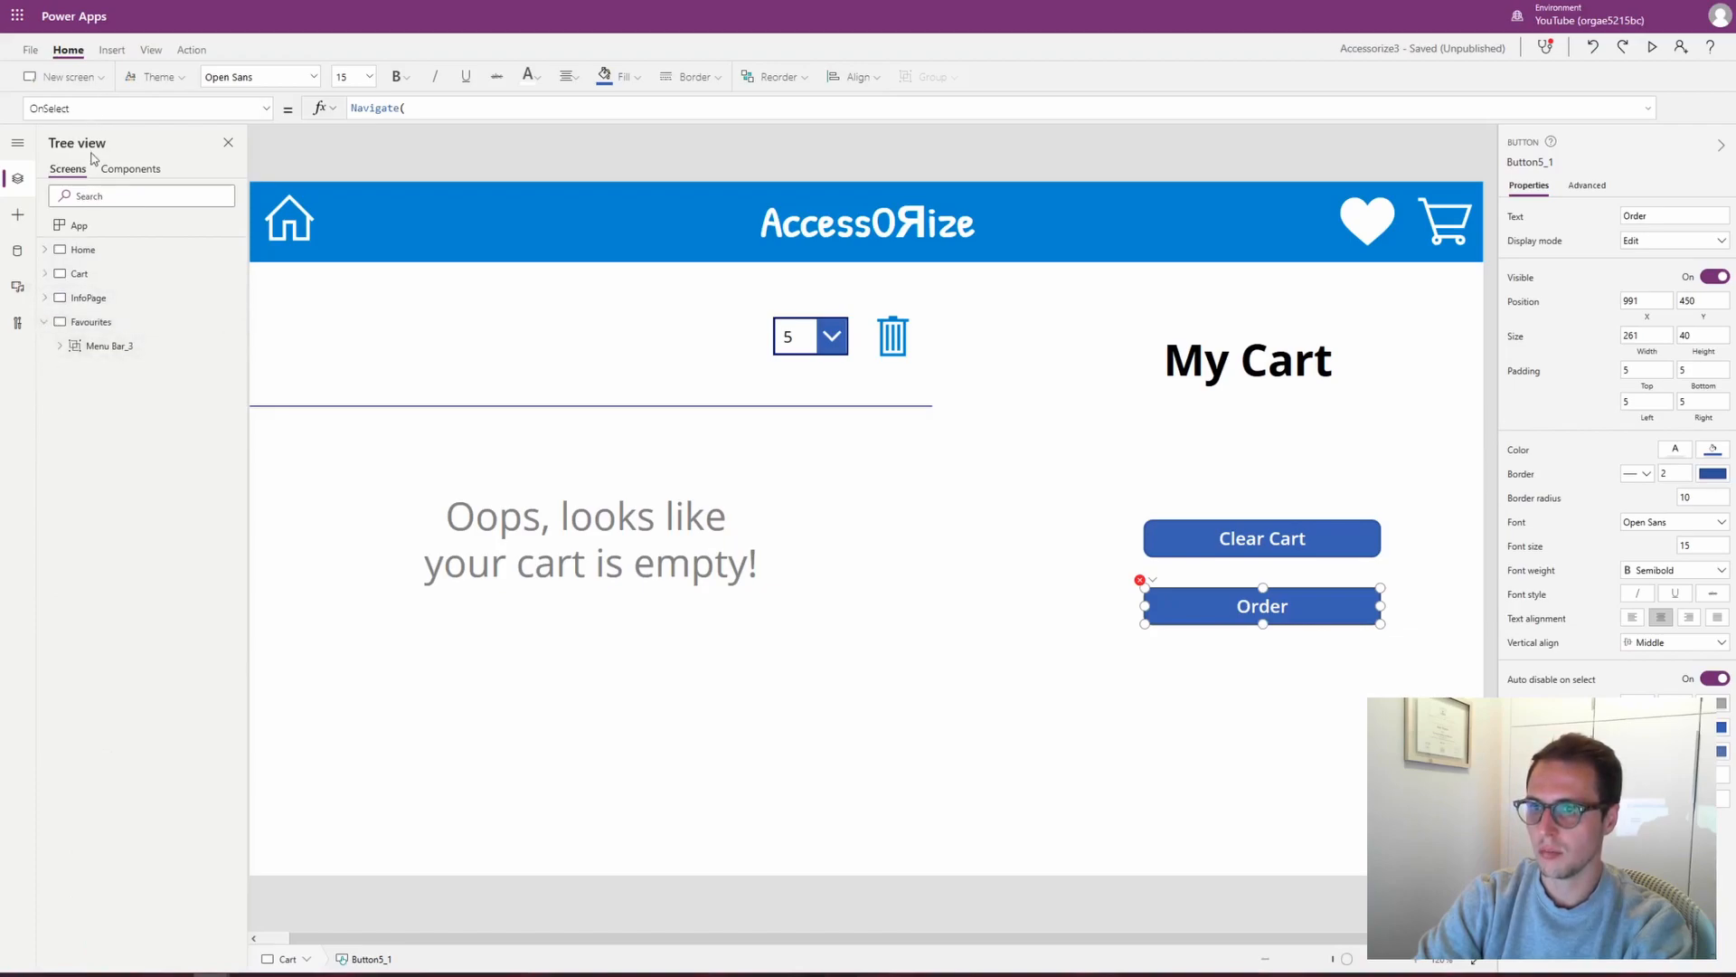
pyautogui.click(68, 79)
pyautogui.click(79, 149)
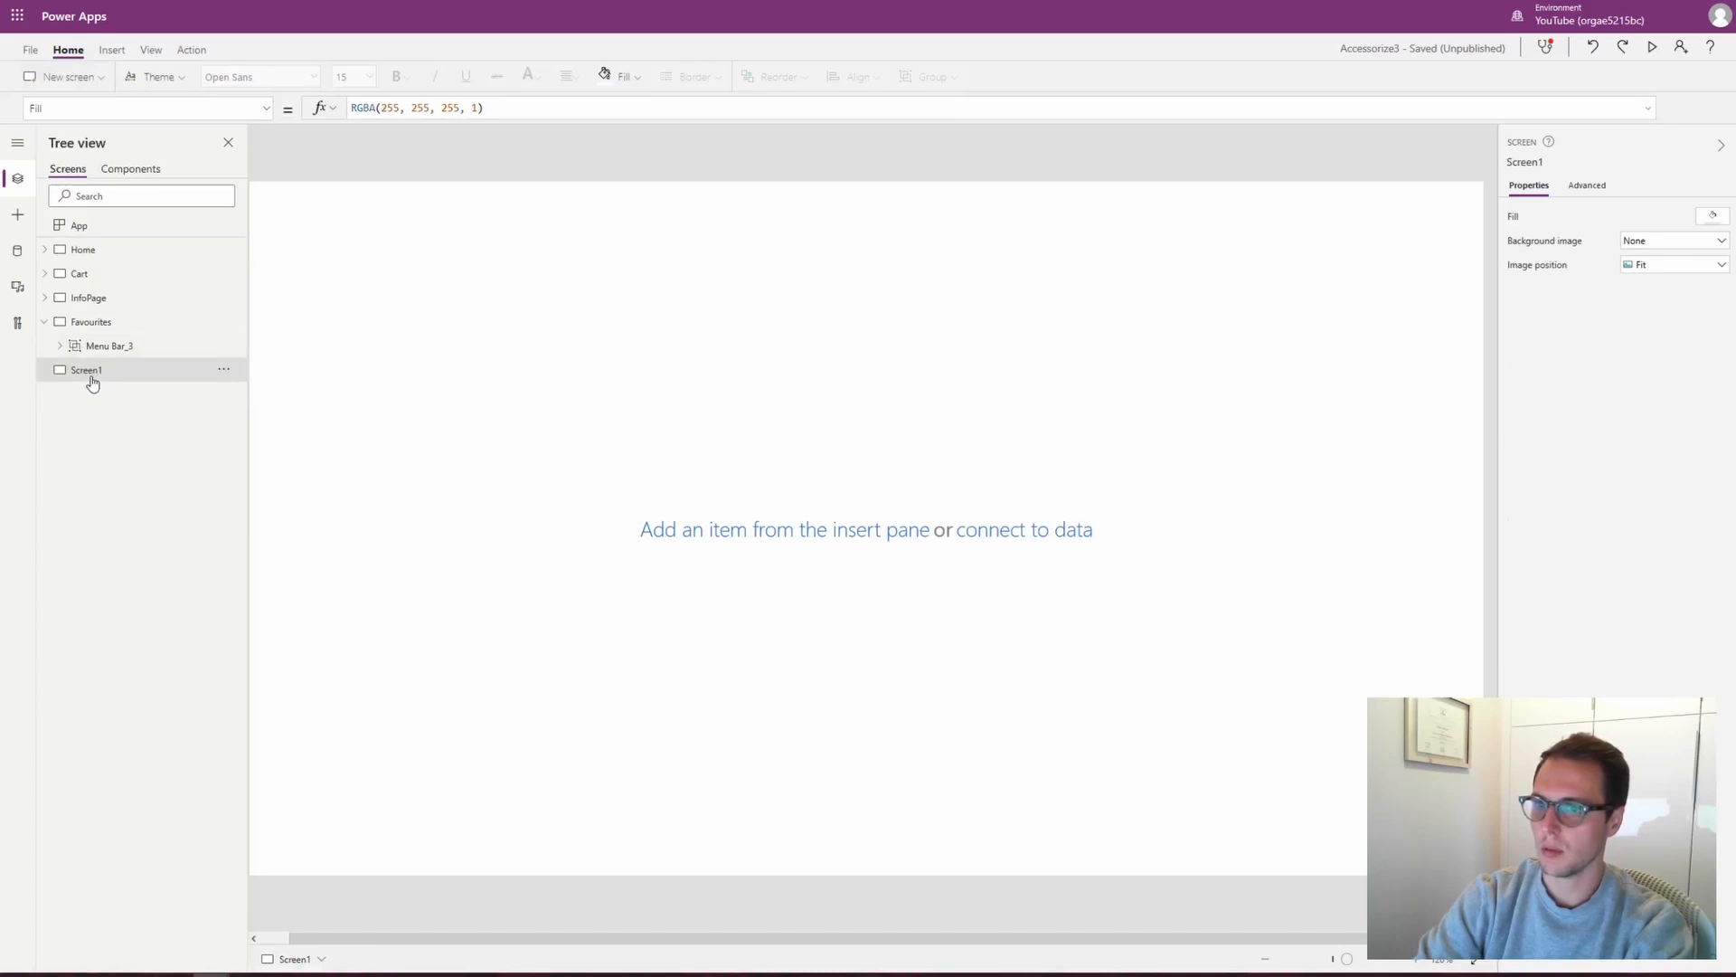
pyautogui.doubleClick(108, 370)
pyautogui.write('Order')
pyautogui.press('Return')
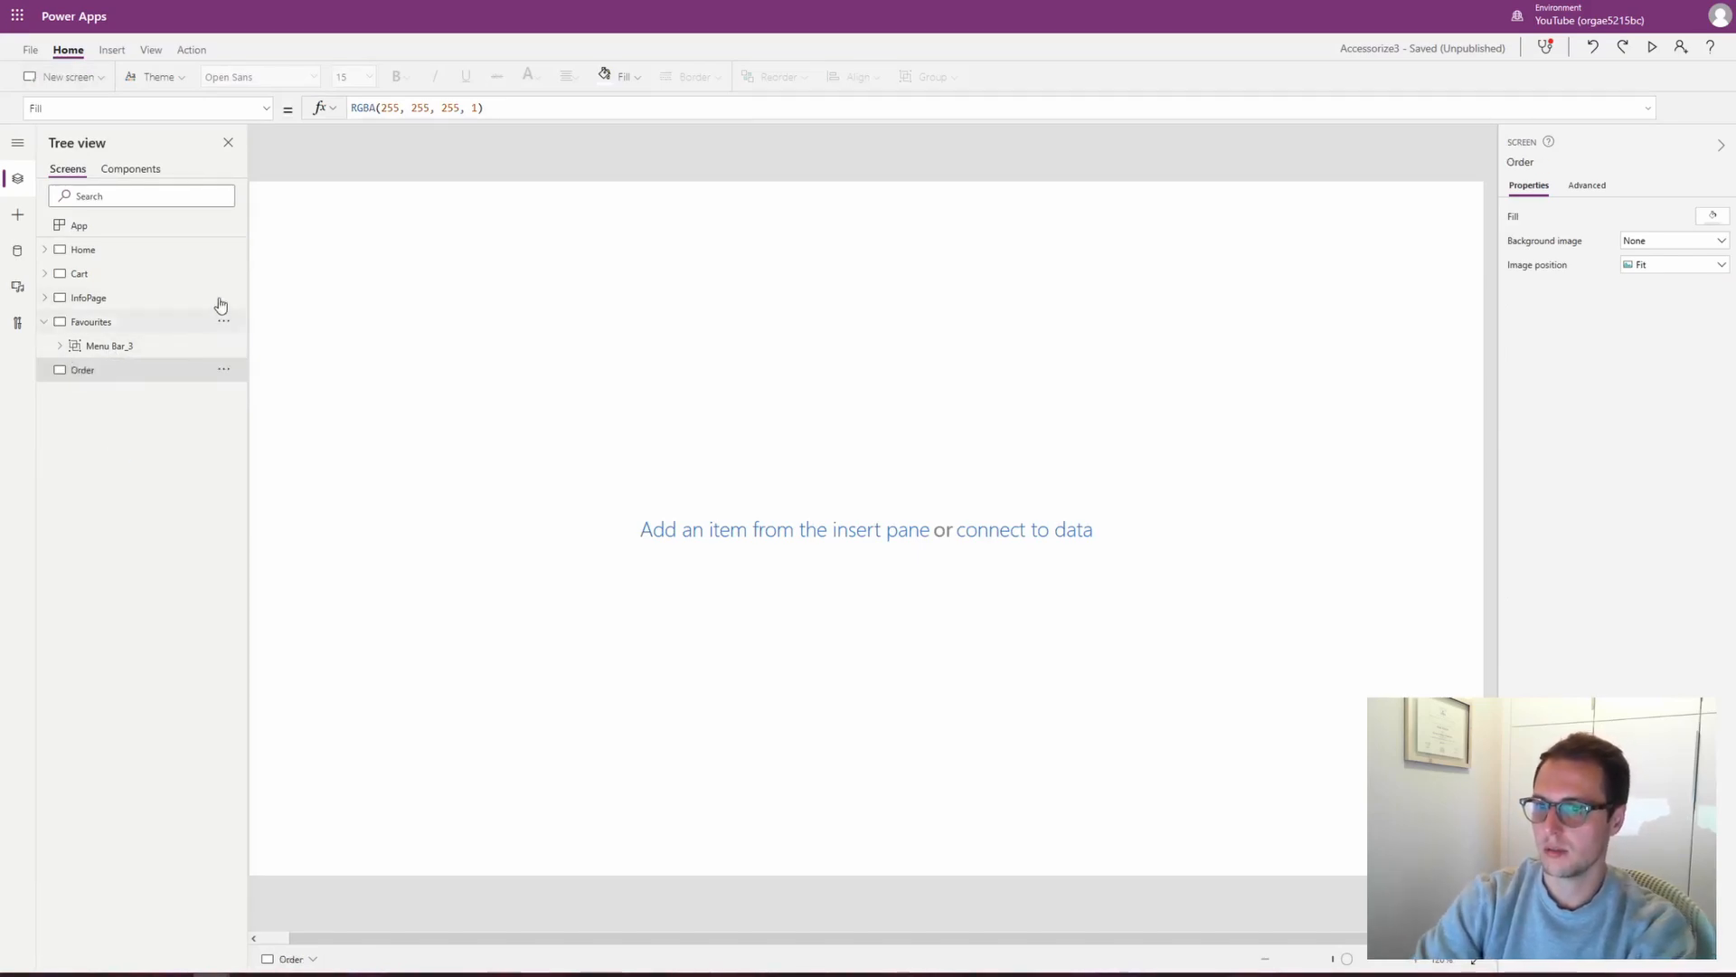
# Return to the Cart screen and complete the Order button's OnSelect formula as Navigate(Order)
pyautogui.click(115, 276)
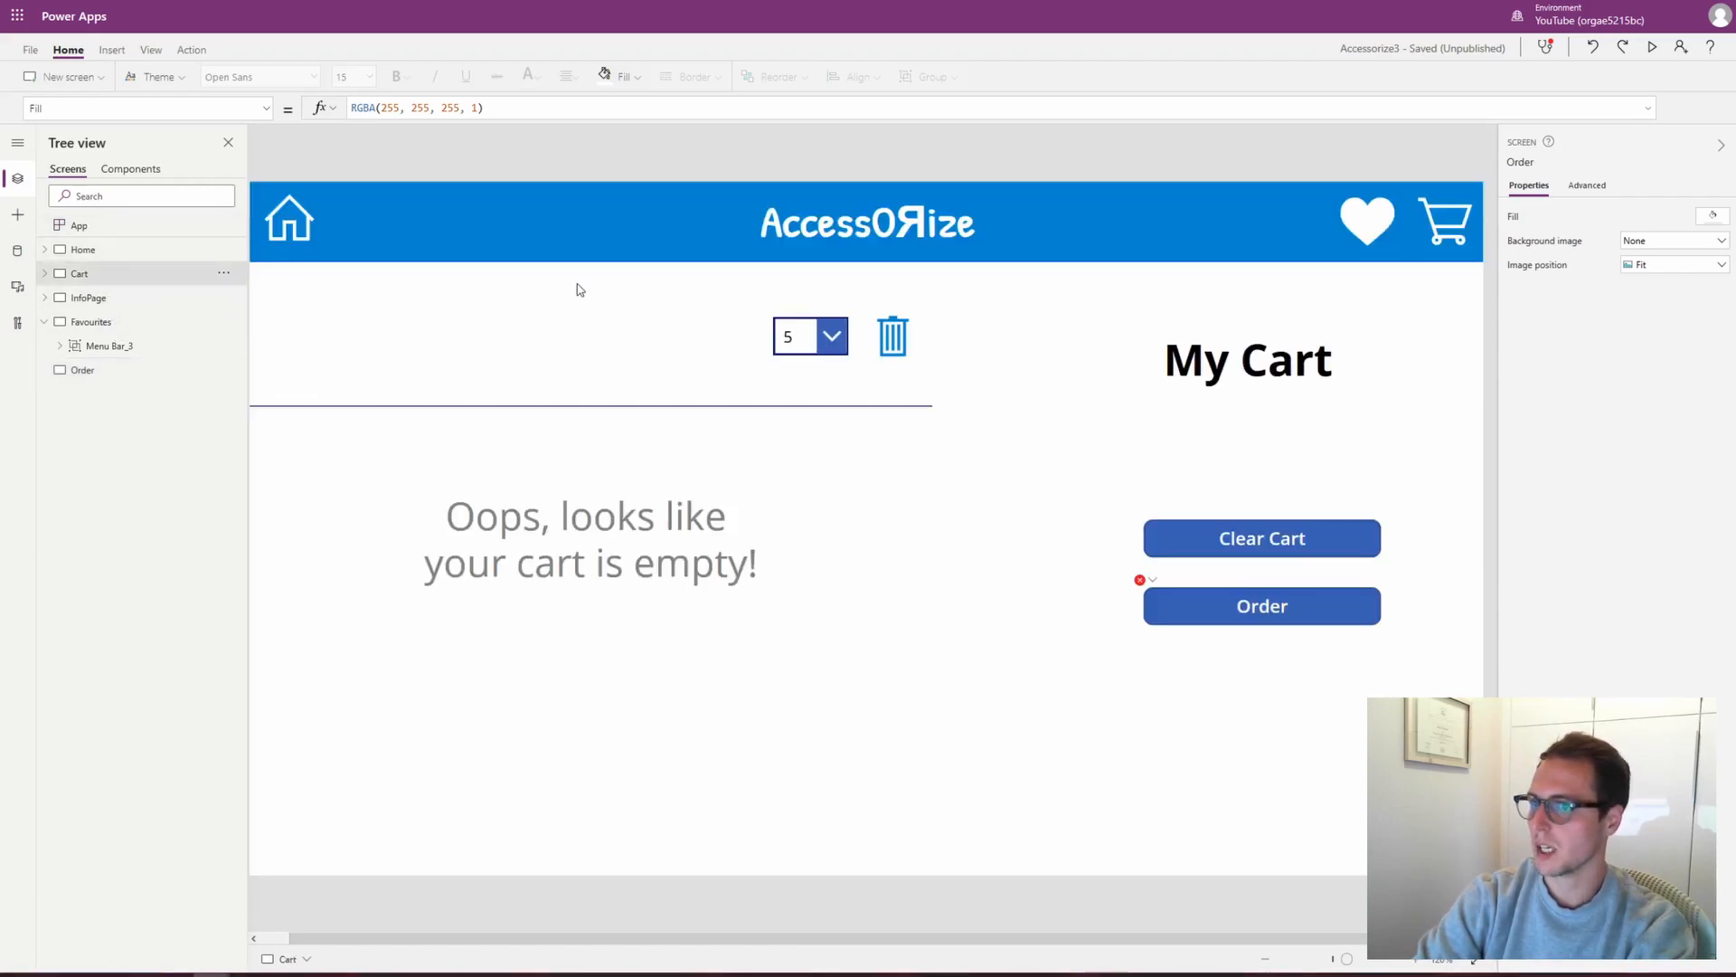
pyautogui.click(1311, 606)
pyautogui.click(447, 116)
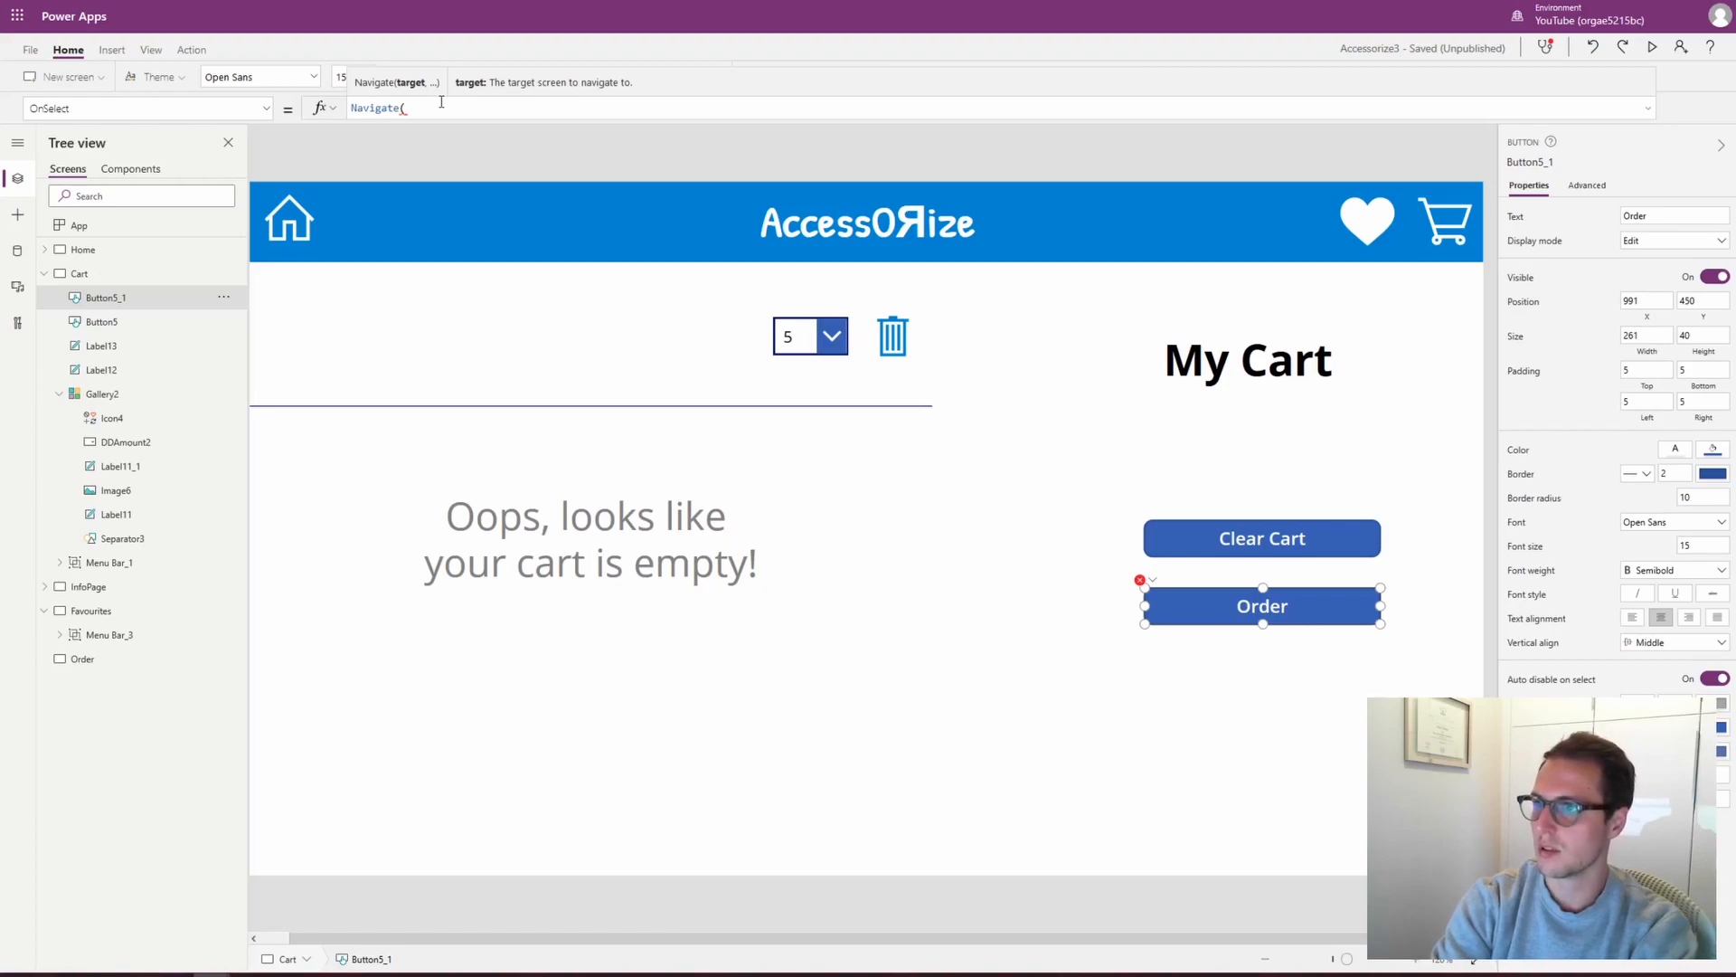
pyautogui.write('Order)')
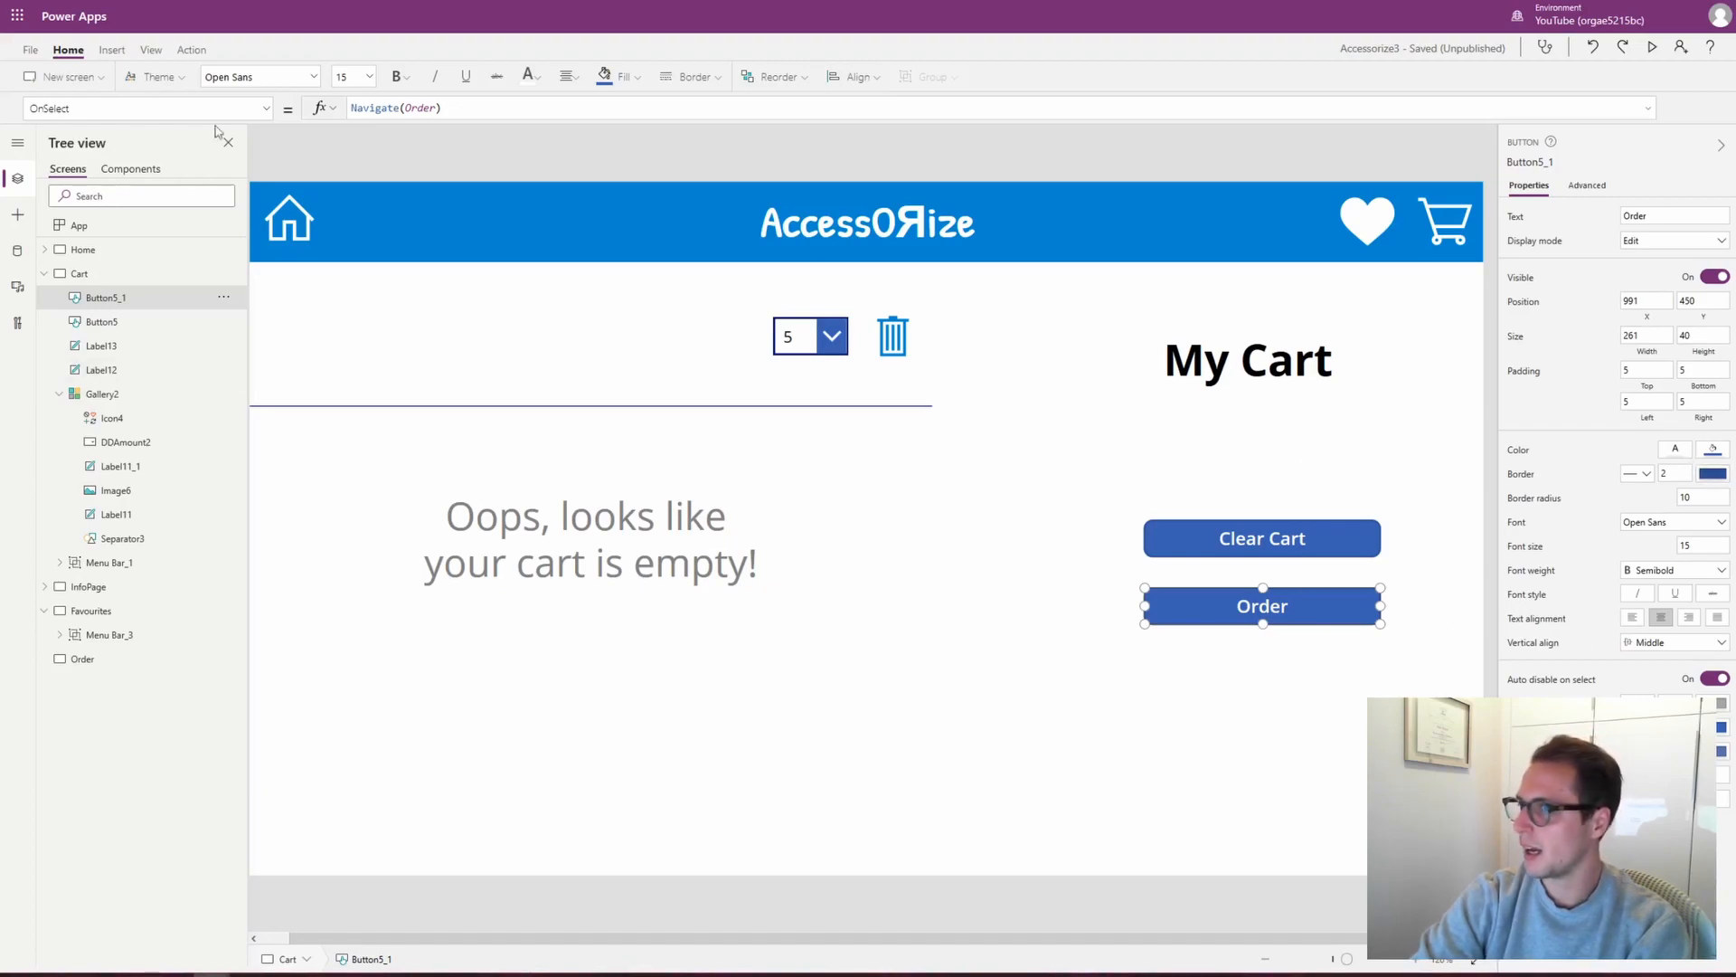
# Set the Order button's DisplayMode property to If(IsEmpty(CartList),Disabled,Edit)
pyautogui.click(267, 109)
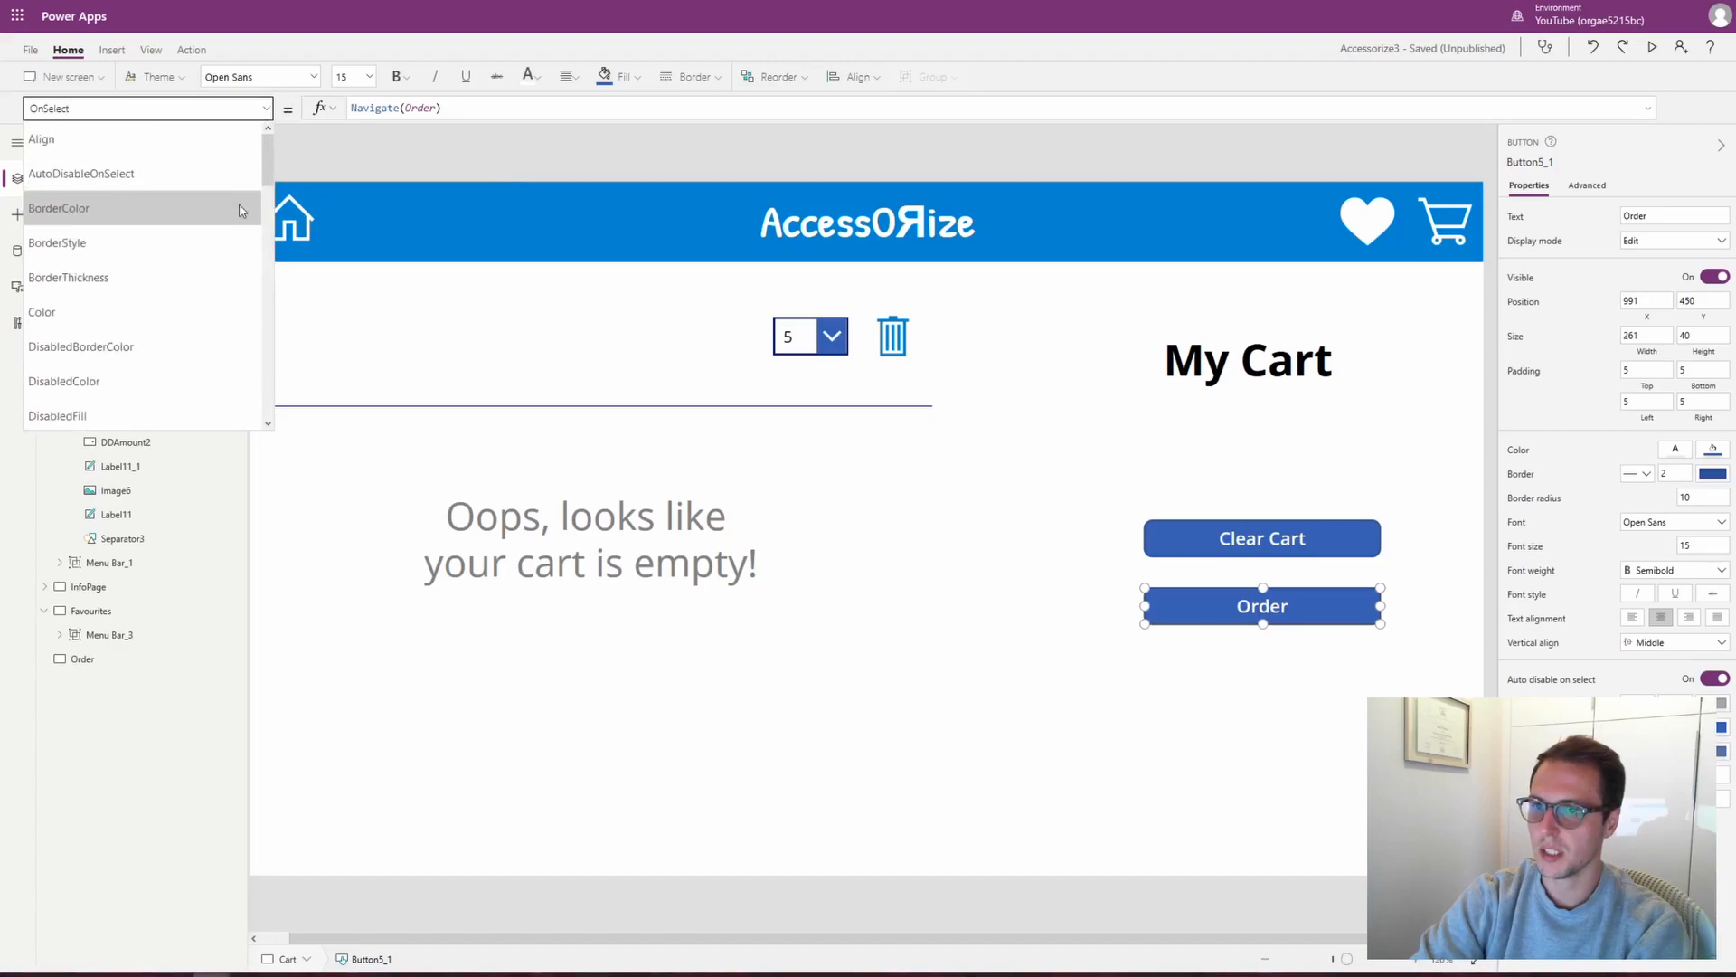
pyautogui.scroll(-1, 163, 335)
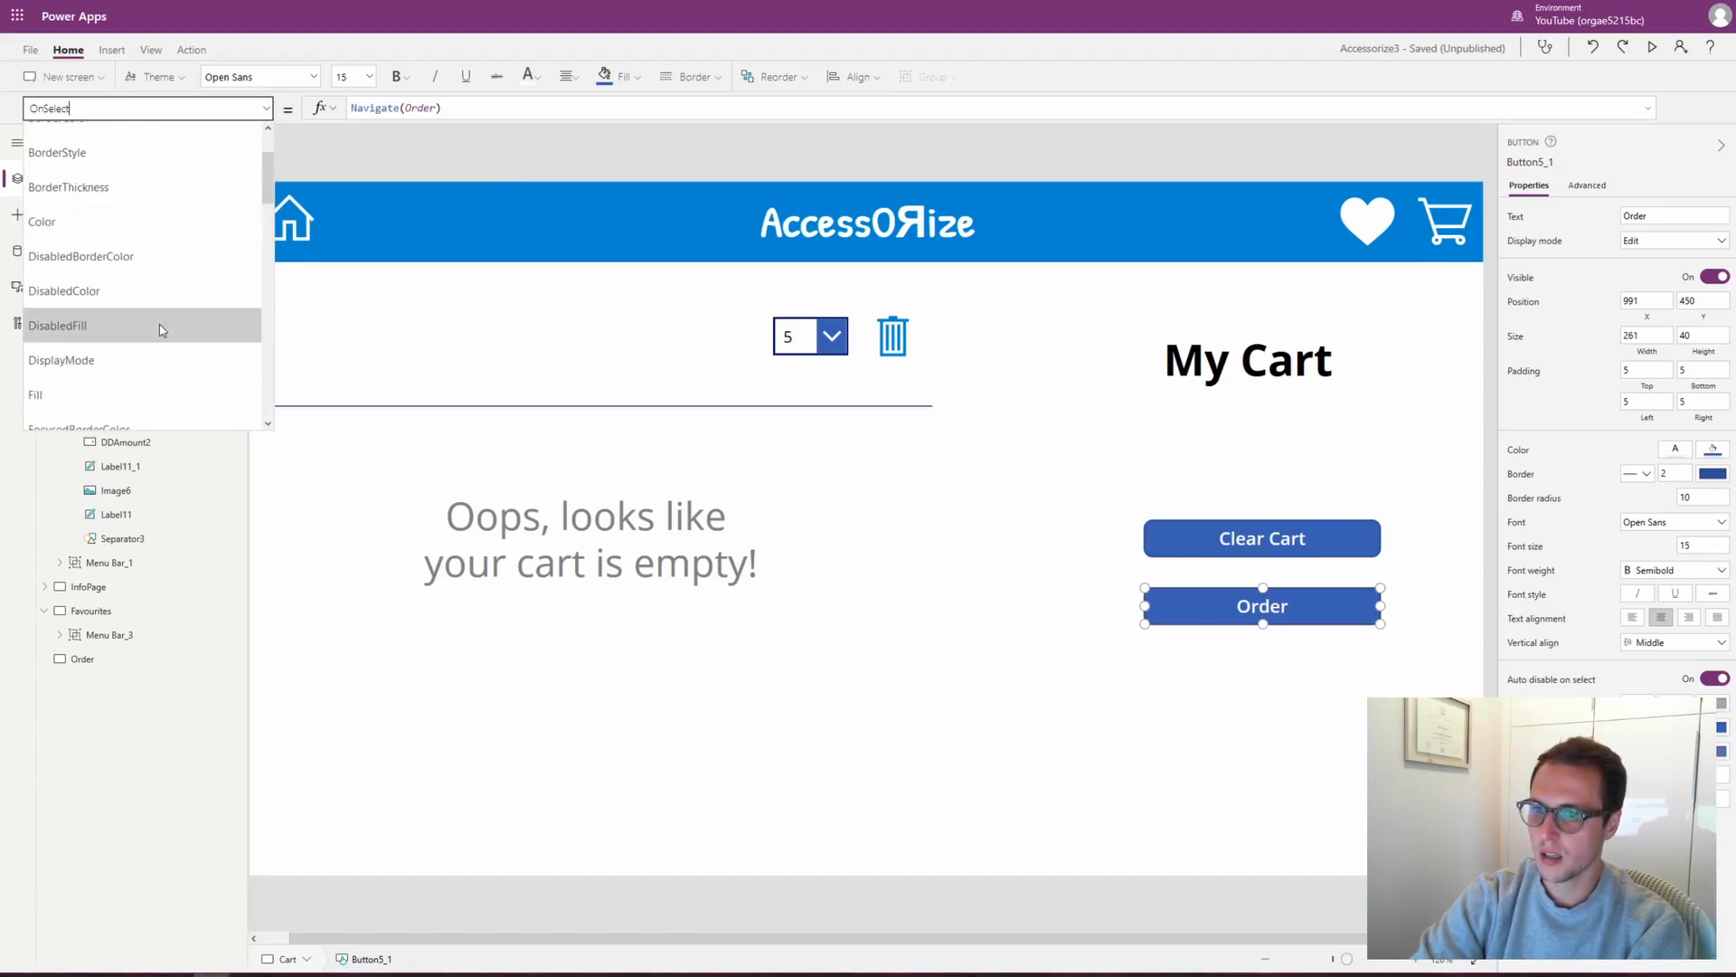
pyautogui.click(142, 354)
pyautogui.click(484, 107)
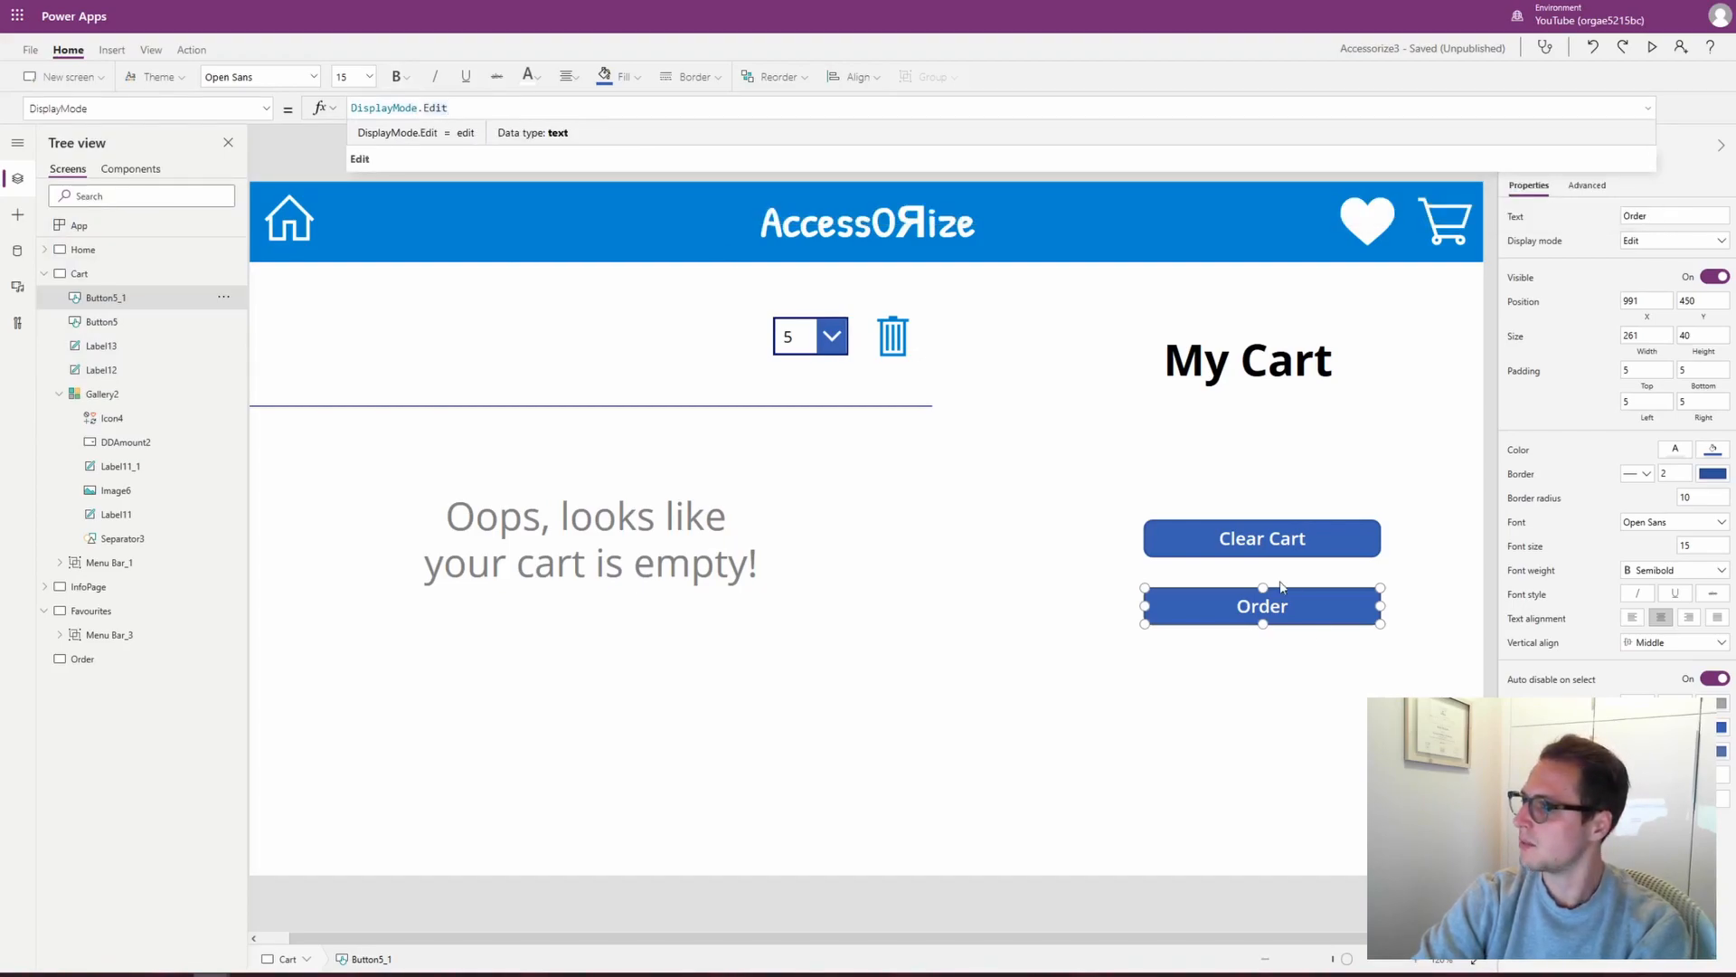
pyautogui.moveTo(463, 113); pyautogui.dragTo(336, 114)
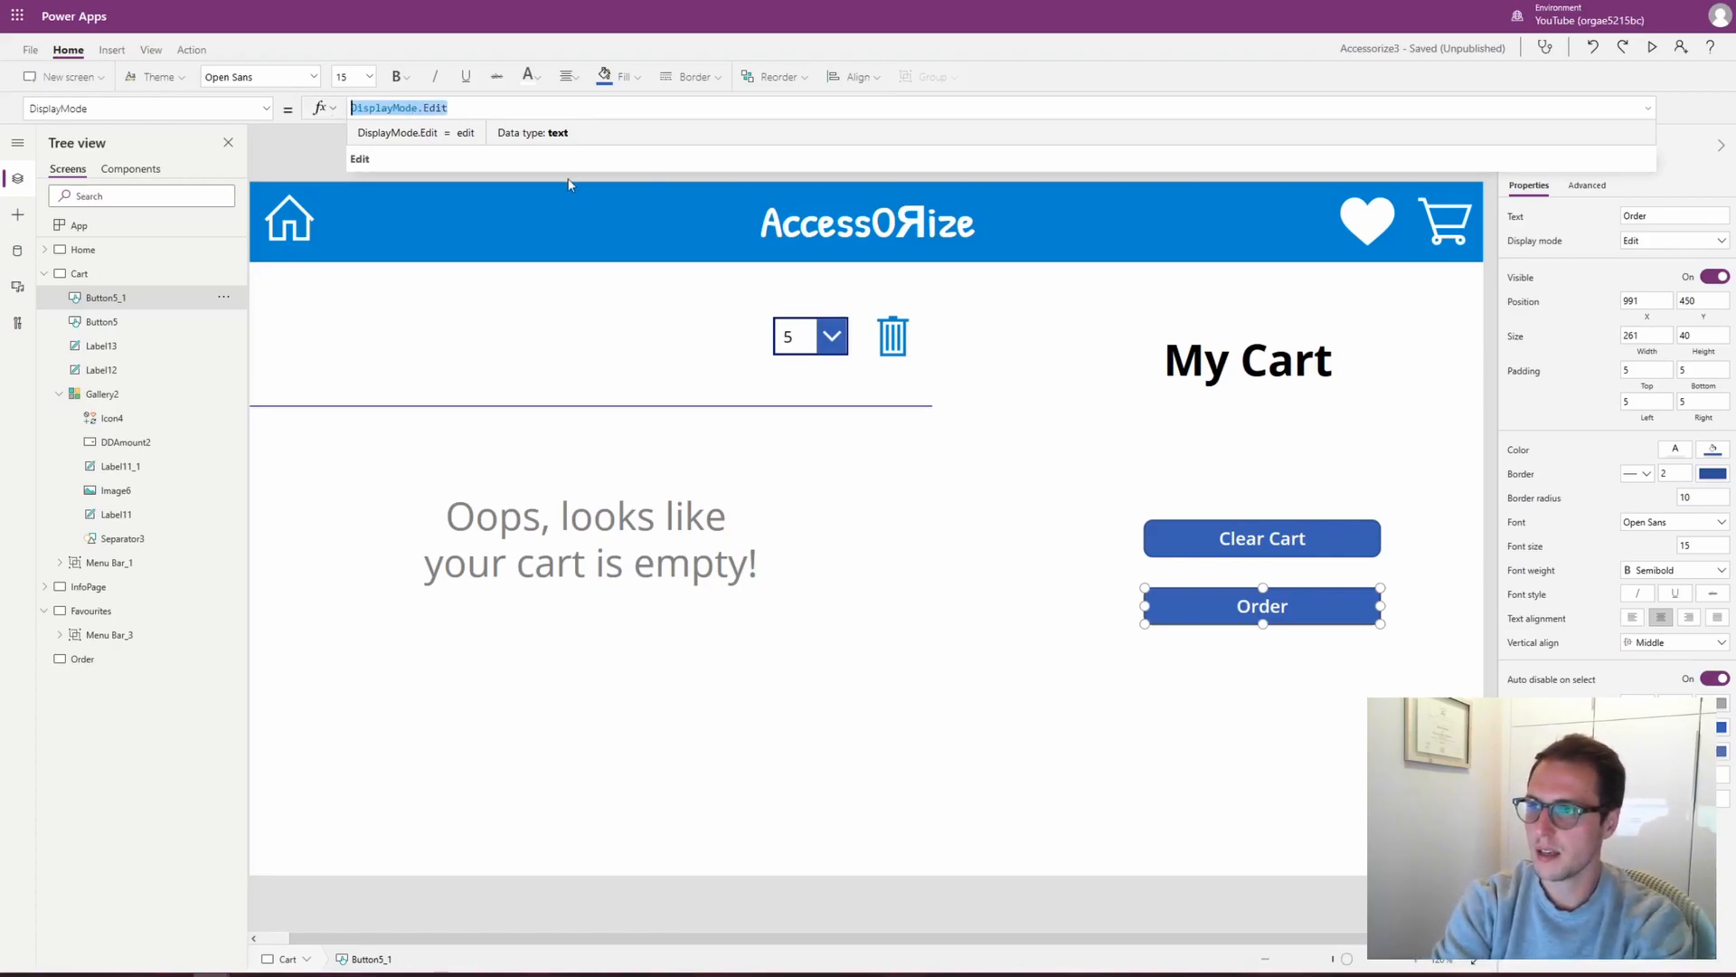
pyautogui.write('If(')
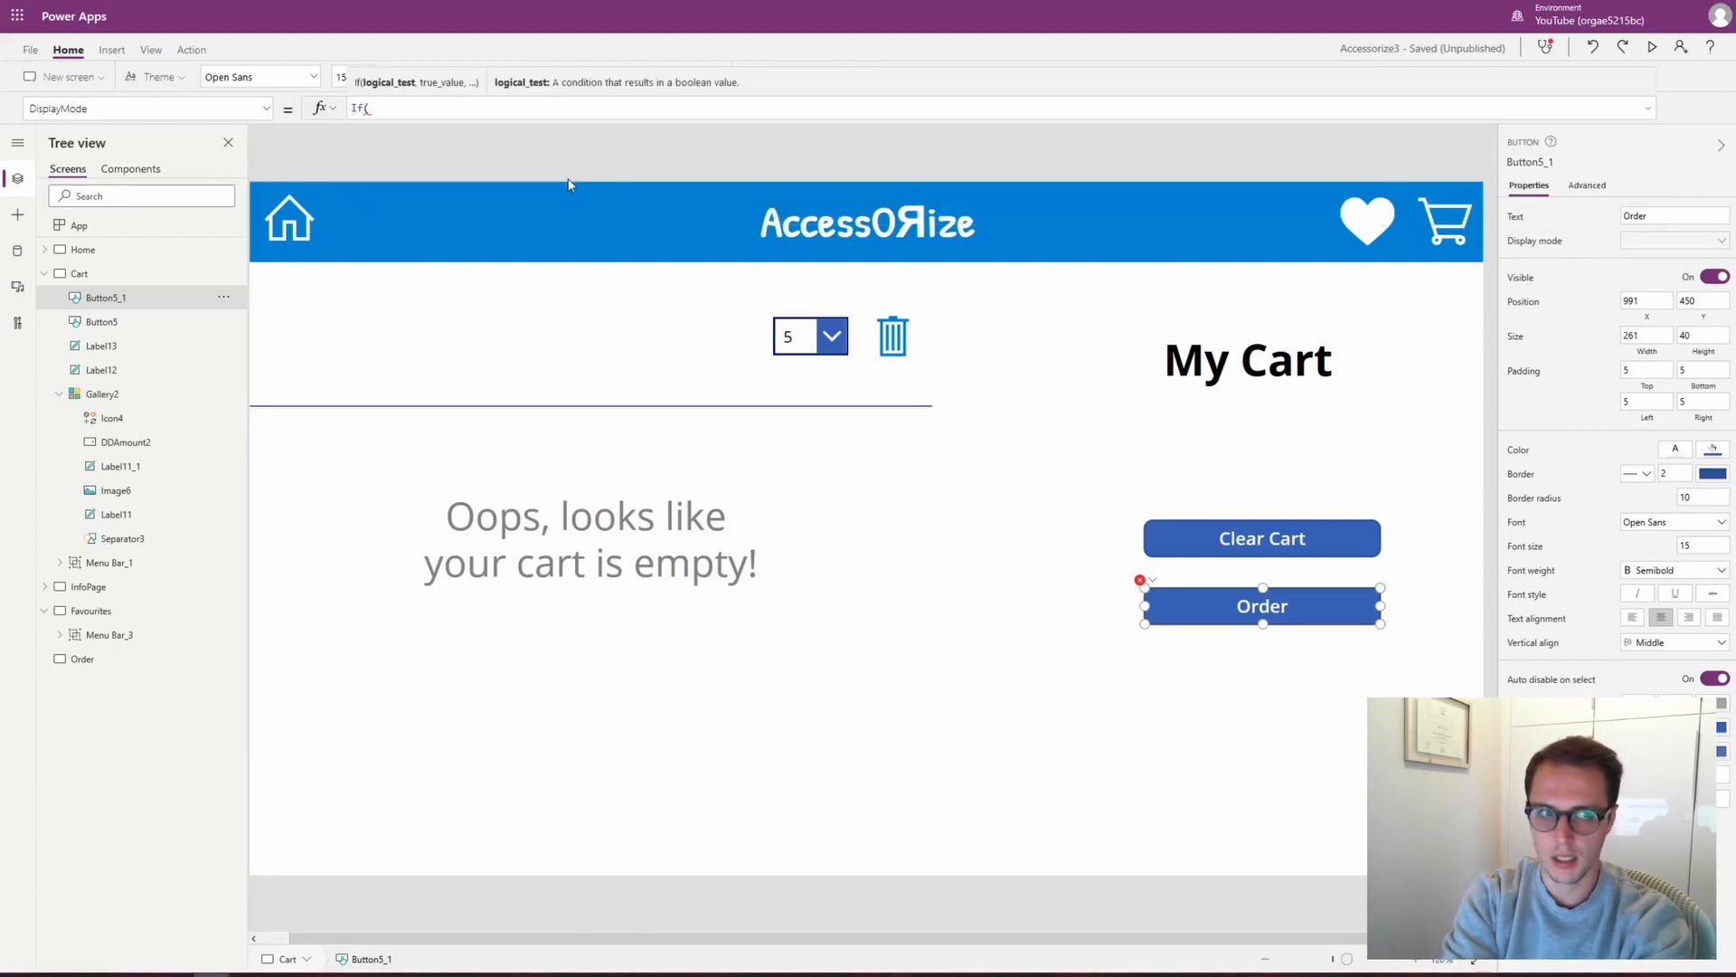
pyautogui.write('Isemp')
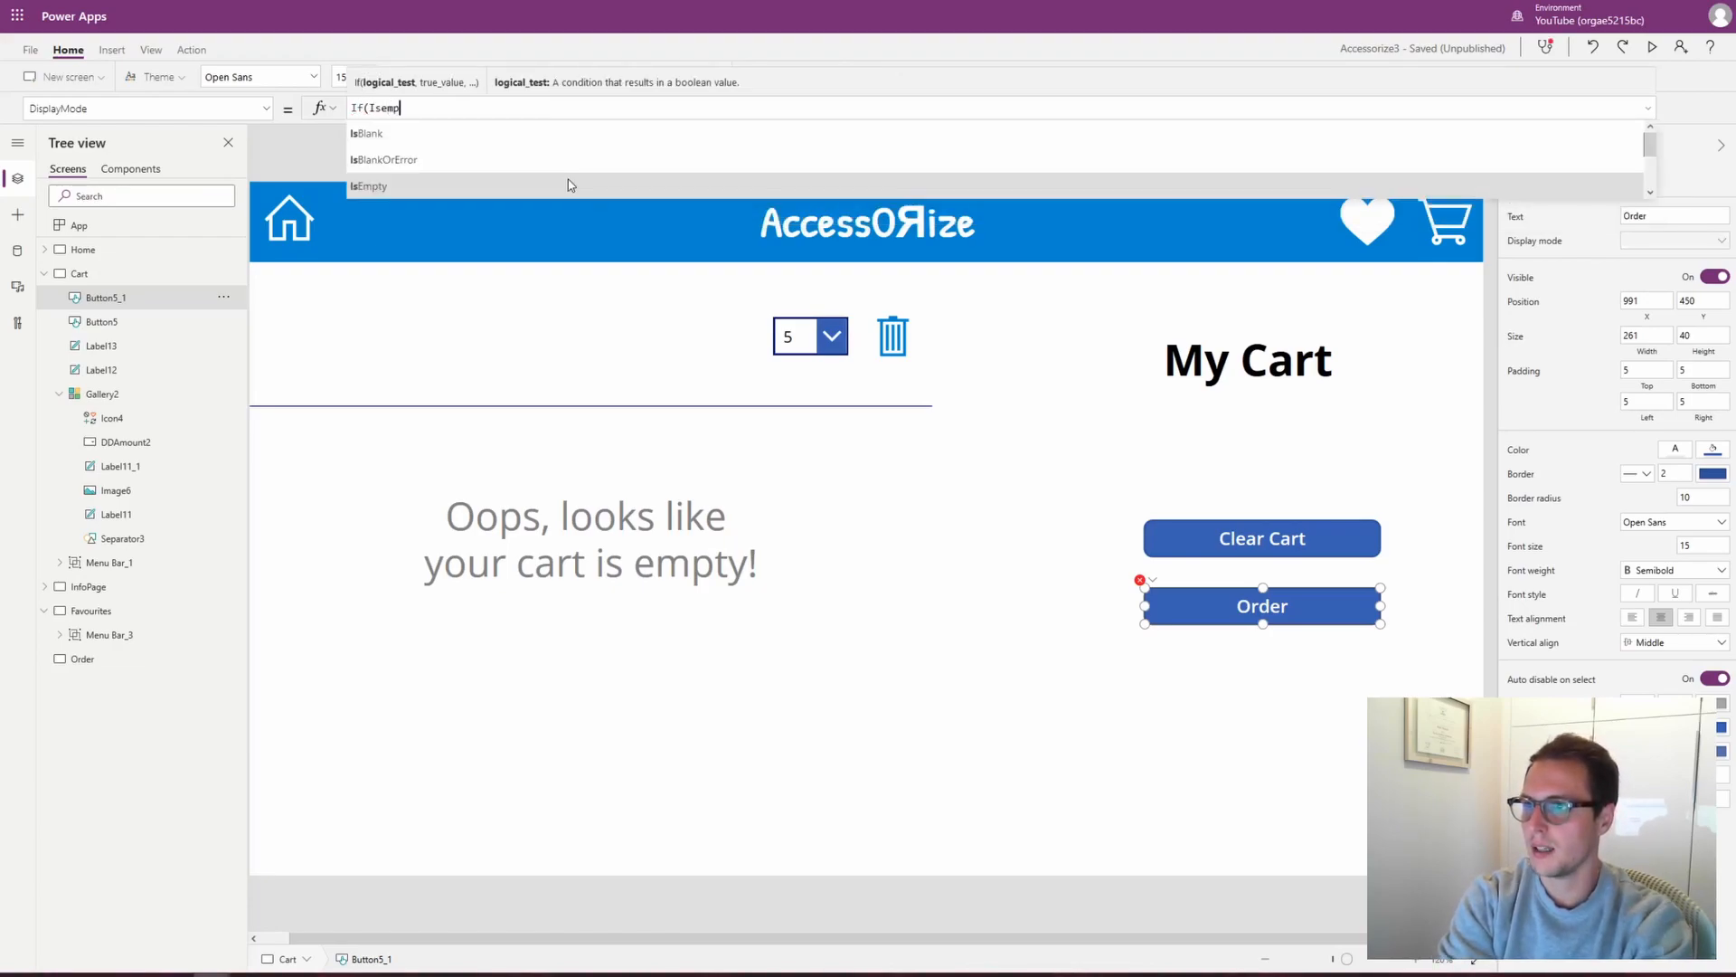
pyautogui.press('Tab')
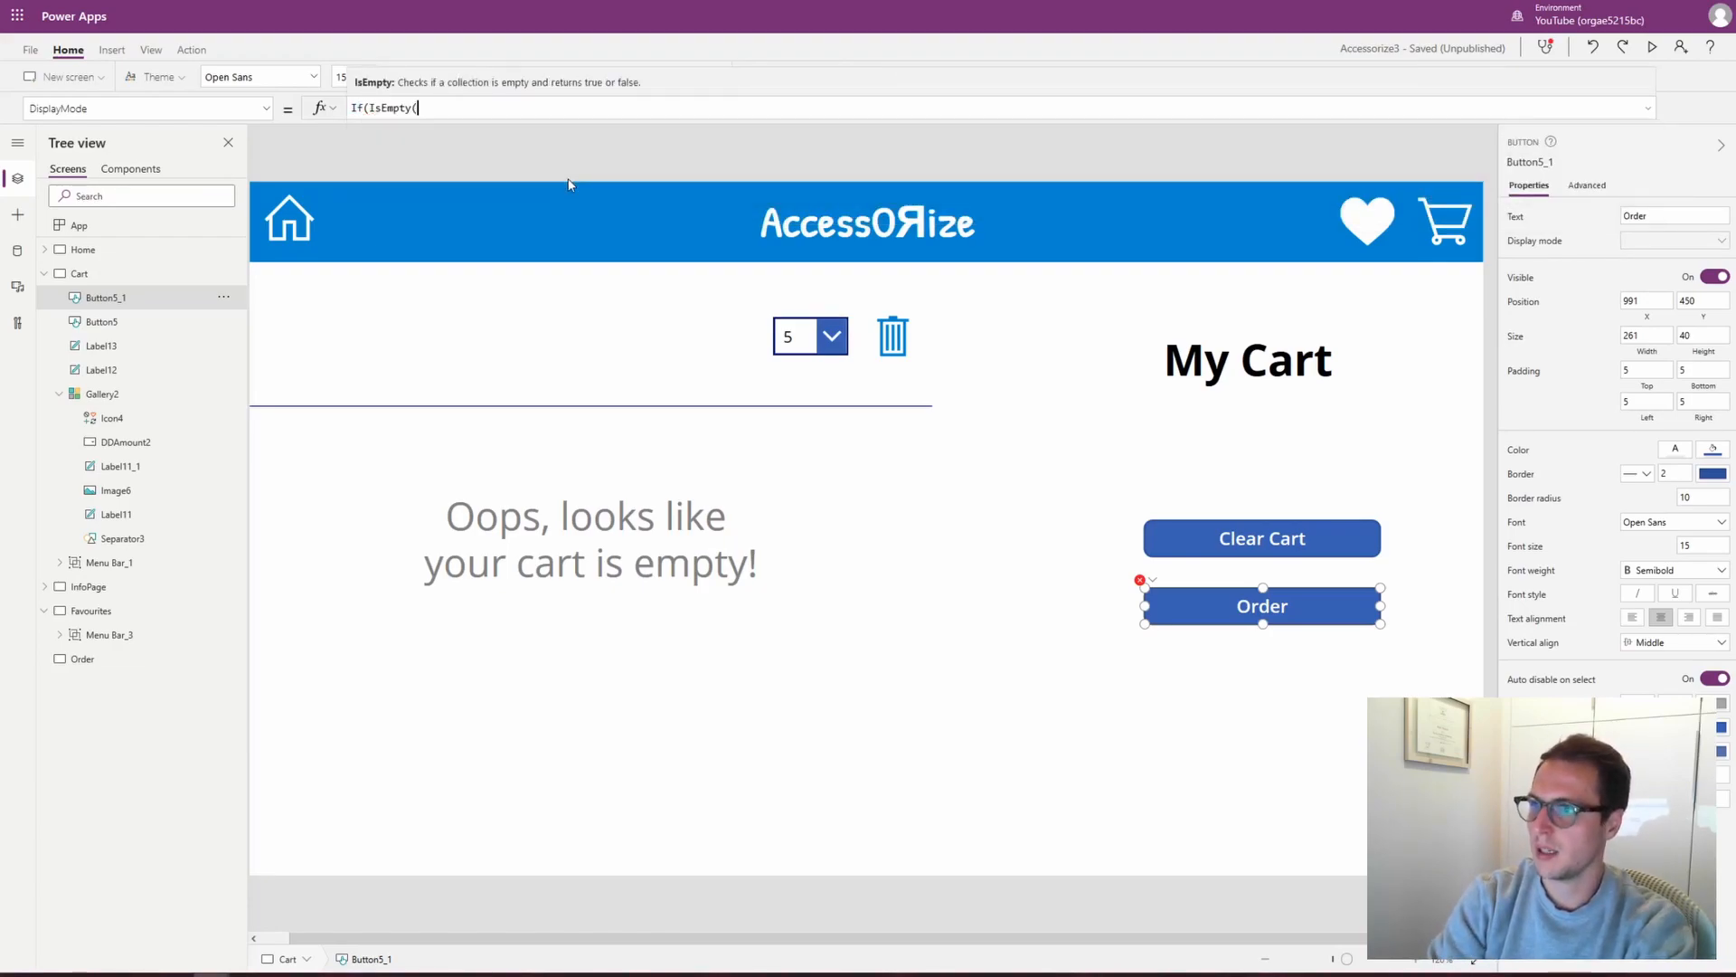
pyautogui.write('Cart')
pyautogui.press('Tab')
pyautogui.write('),Di')
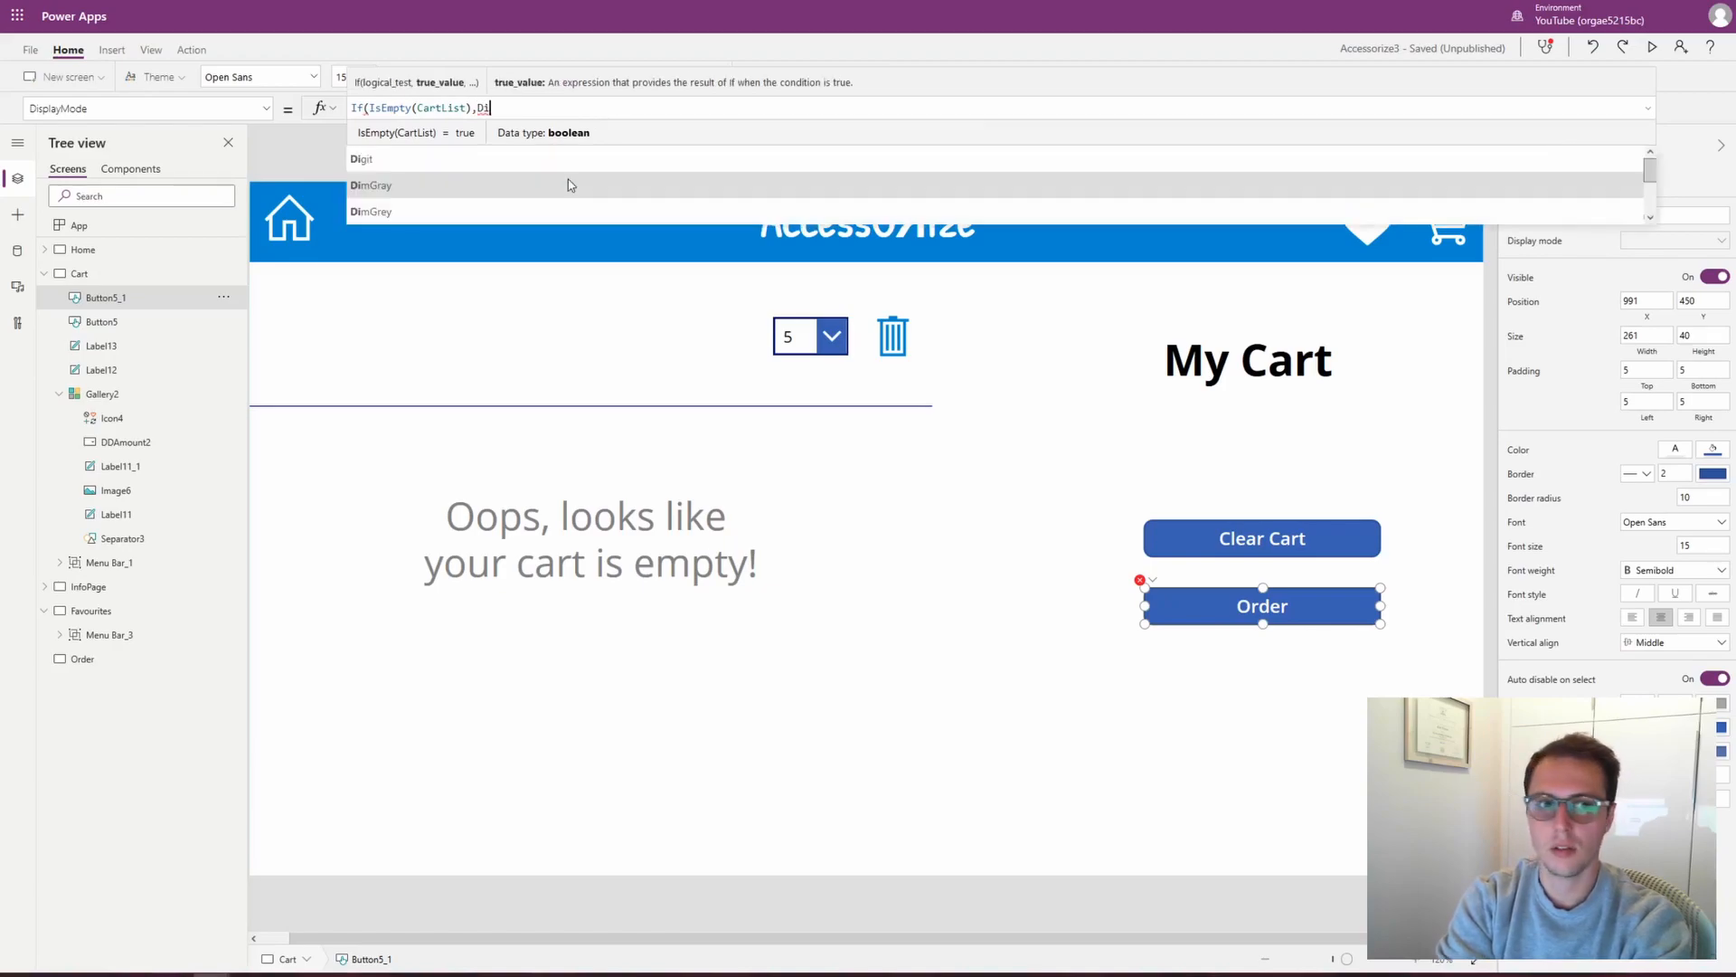
pyautogui.write('s')
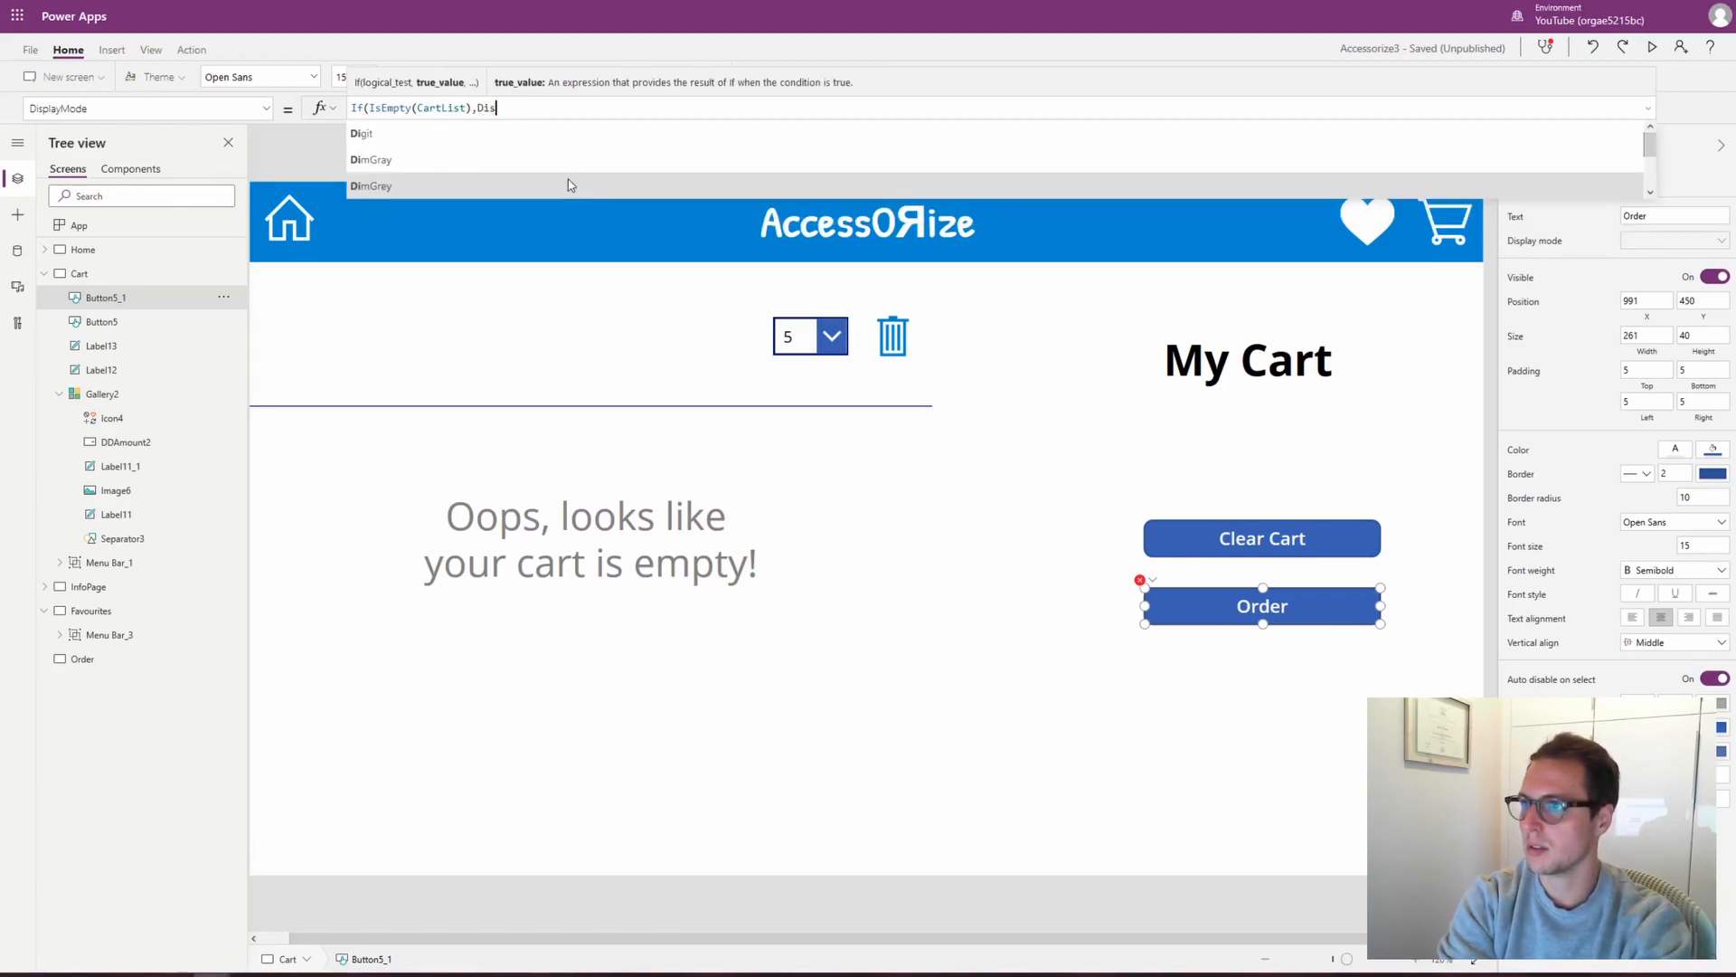
pyautogui.write('a')
pyautogui.press('Tab')
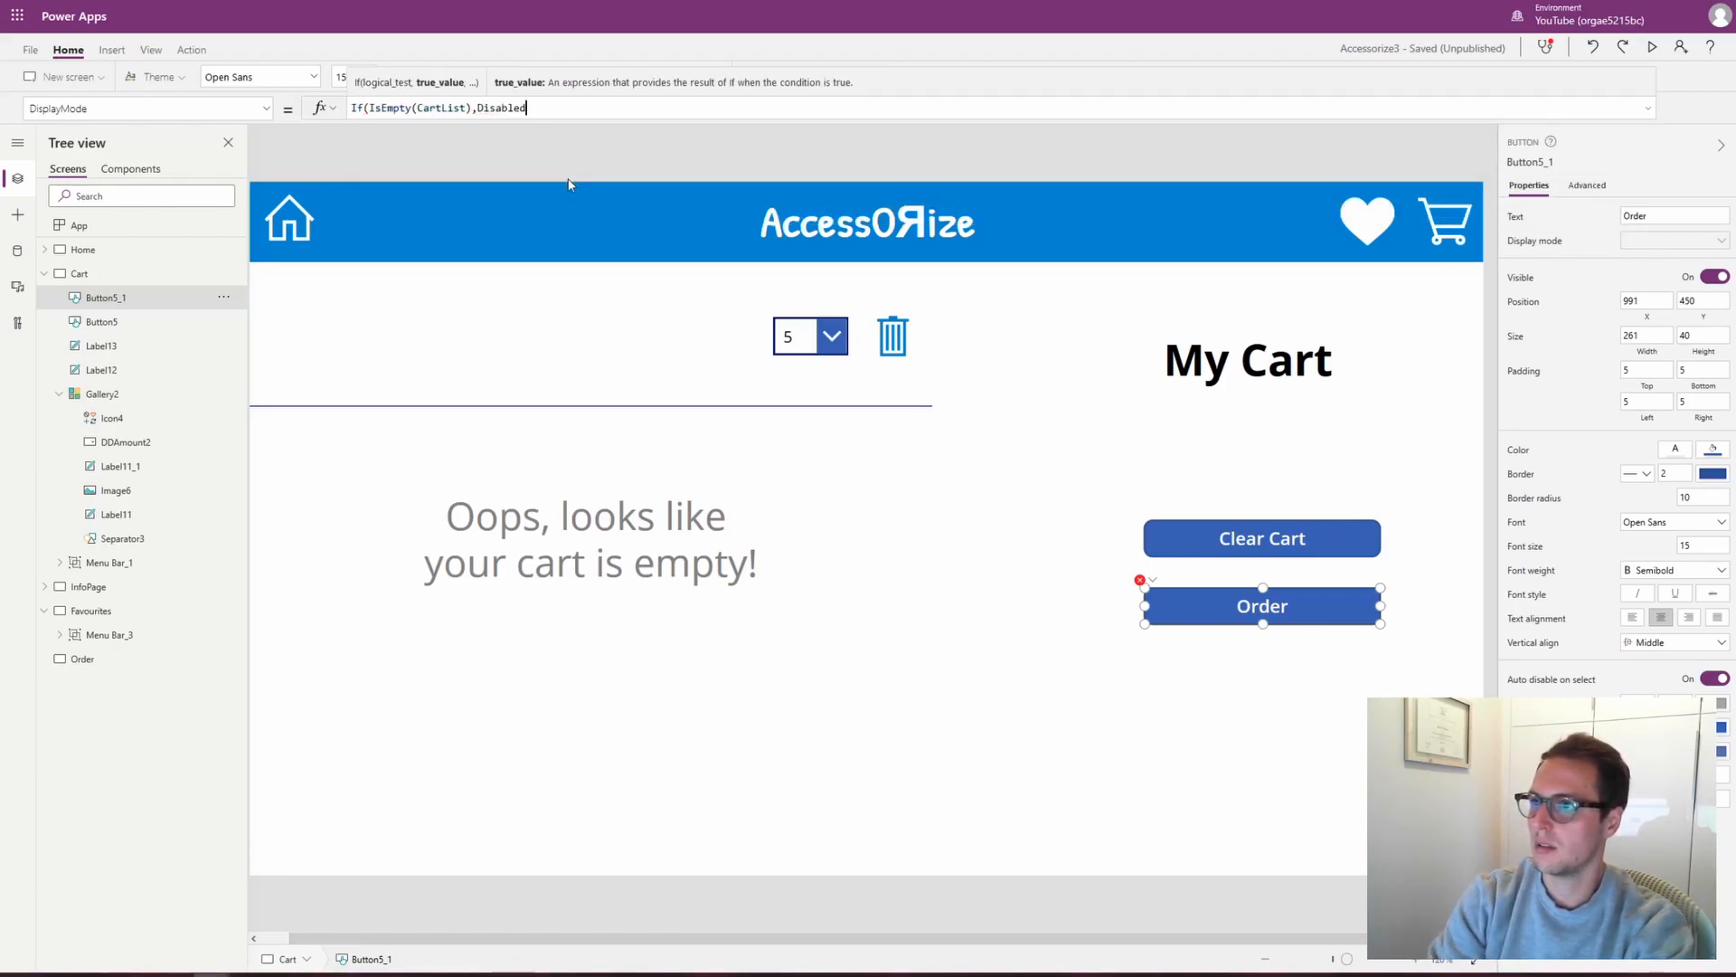
pyautogui.write(',')
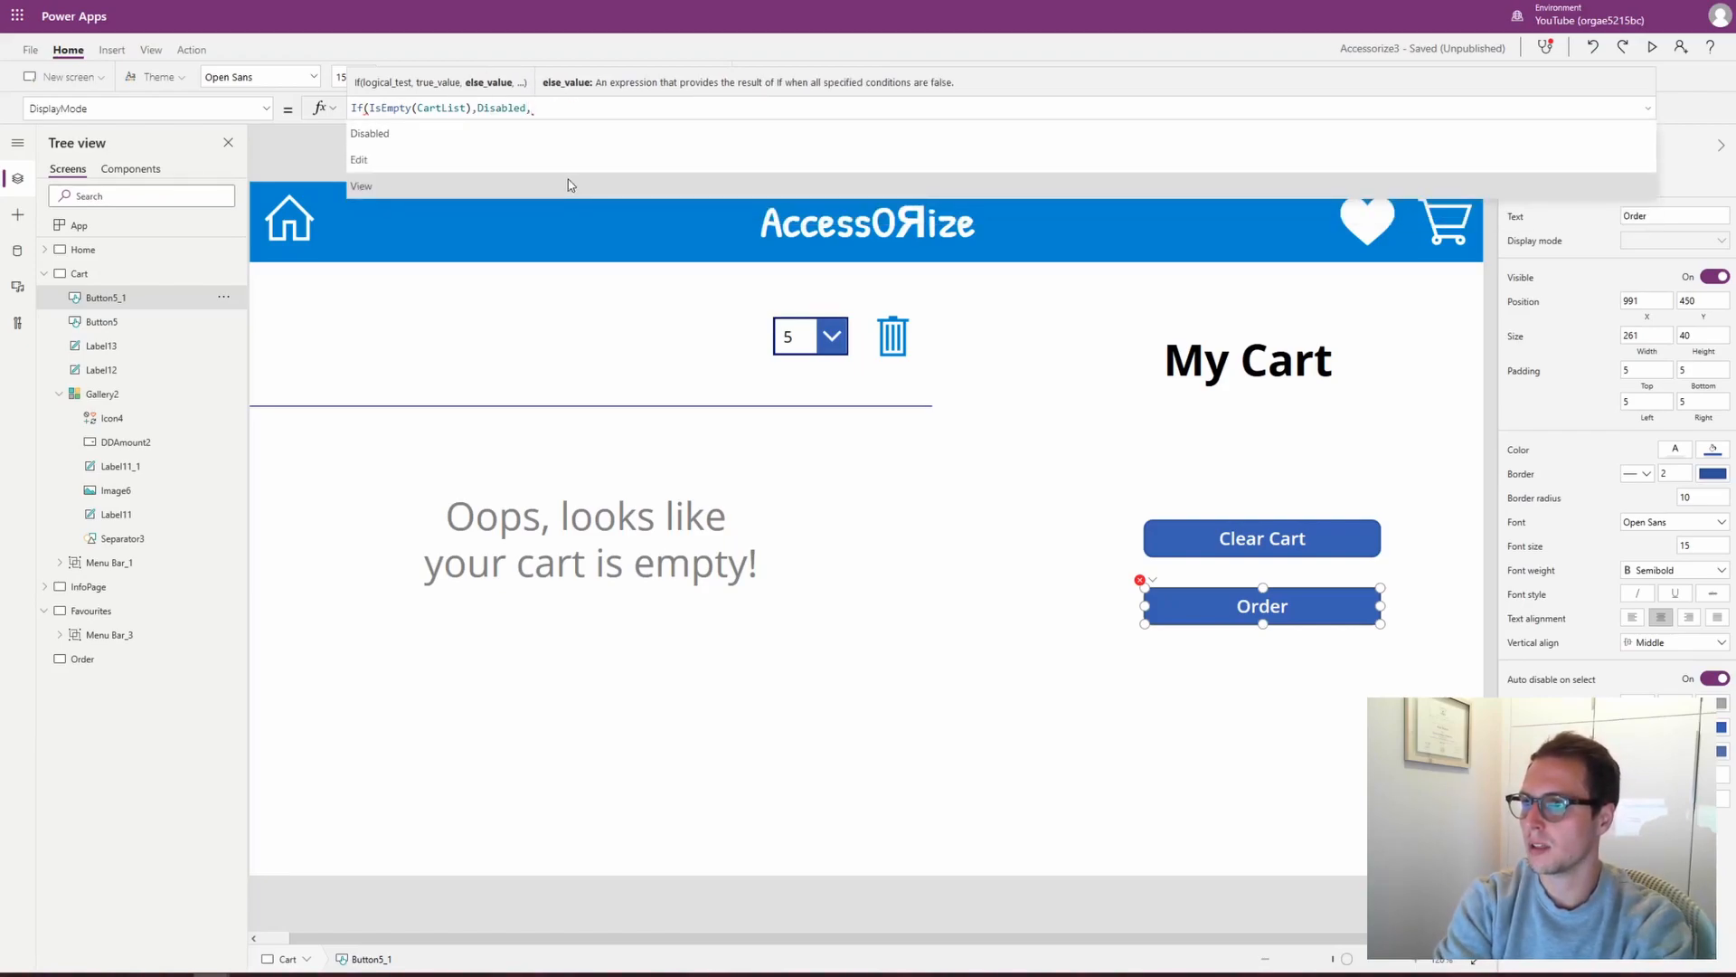
pyautogui.click(497, 160)
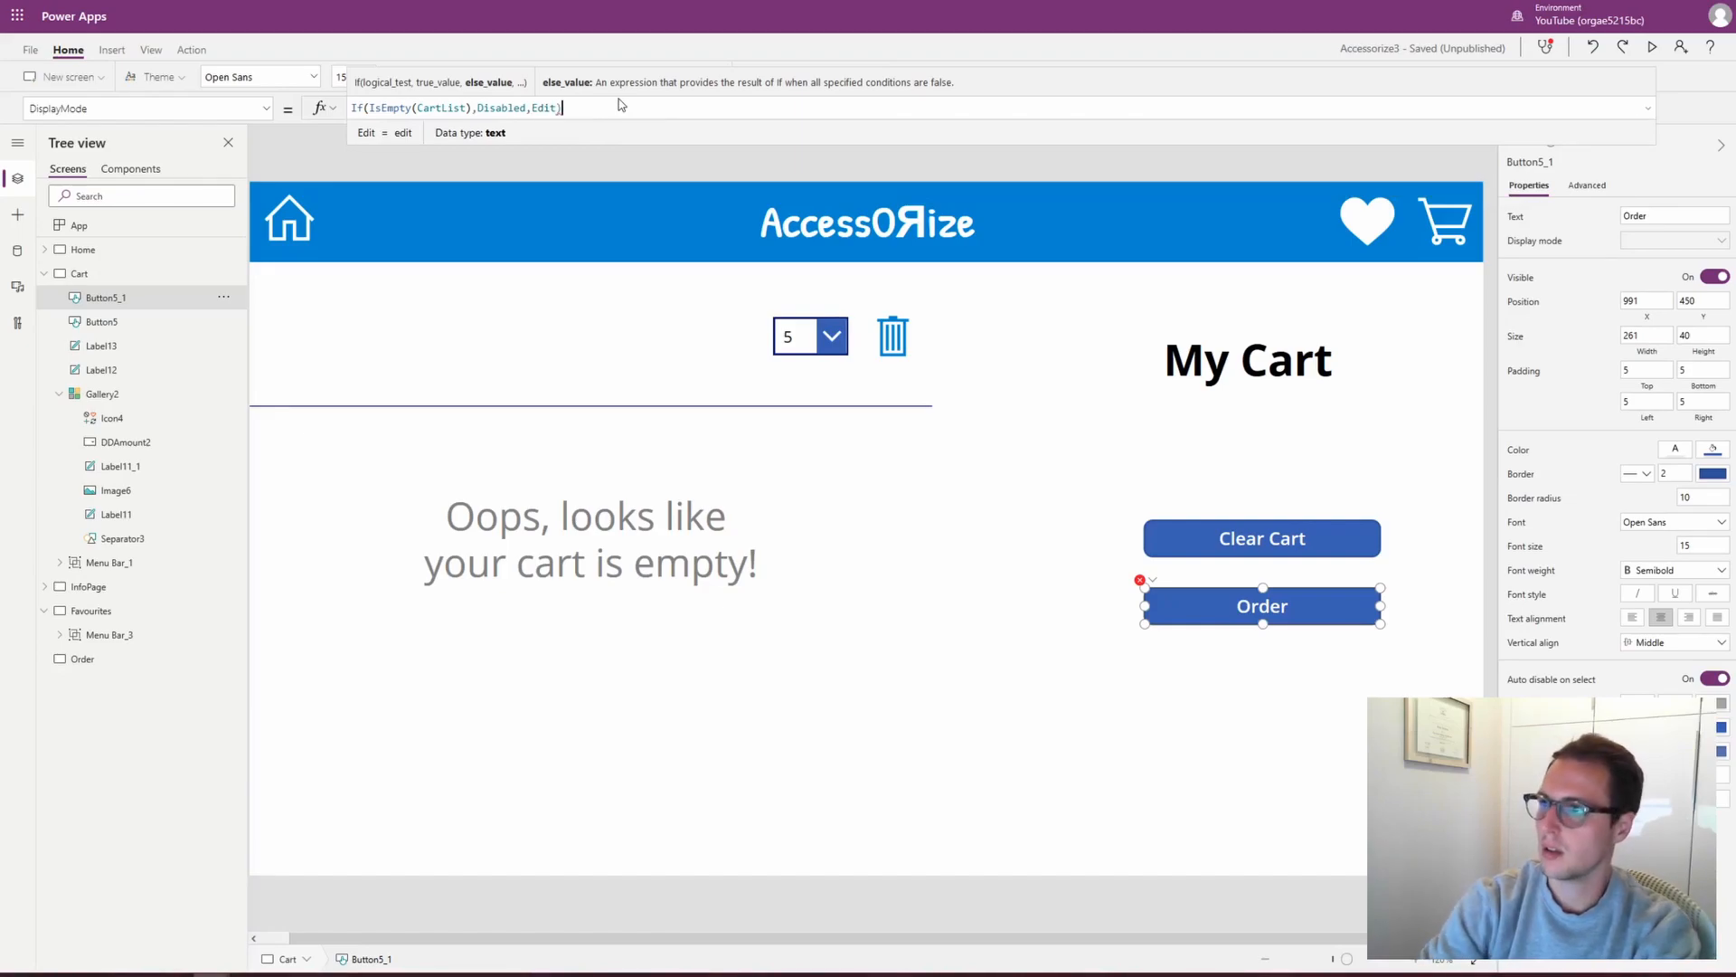
# Copy the Order button's DisplayMode formula and use it to replace the Clear Cart button's DisplayMode value
pyautogui.click(353, 108)
pyautogui.tripleClick(356, 107)
pyautogui.hotkey('ctrl', 'c')
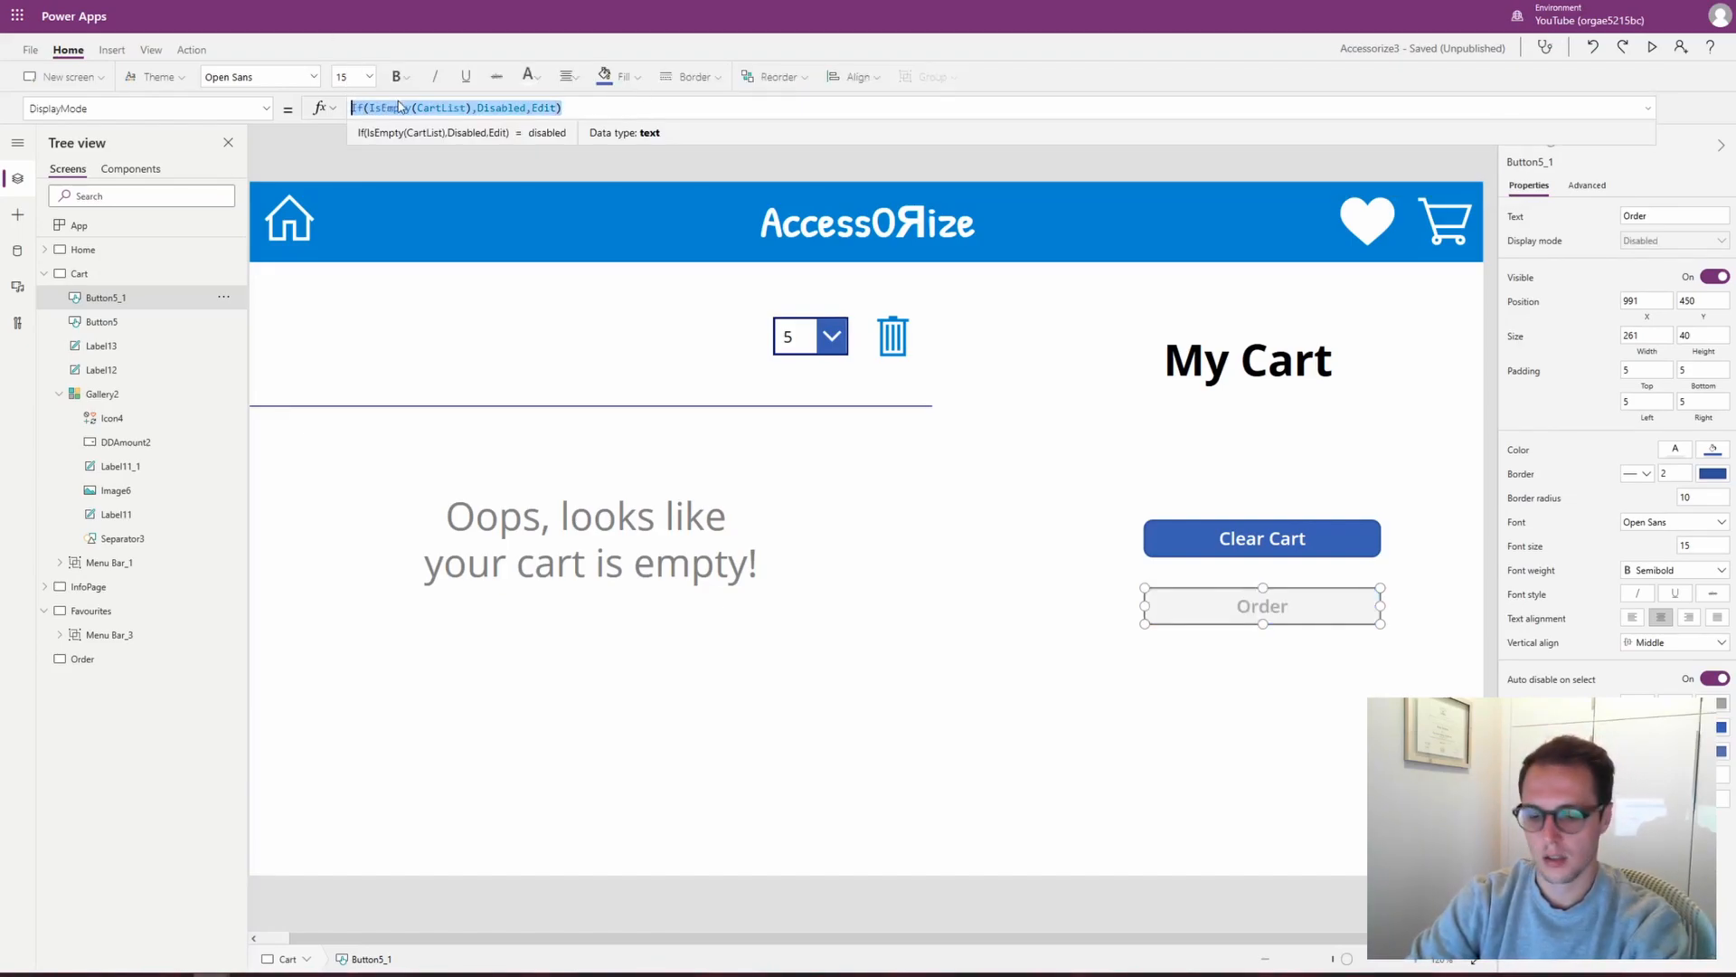
pyautogui.click(698, 110)
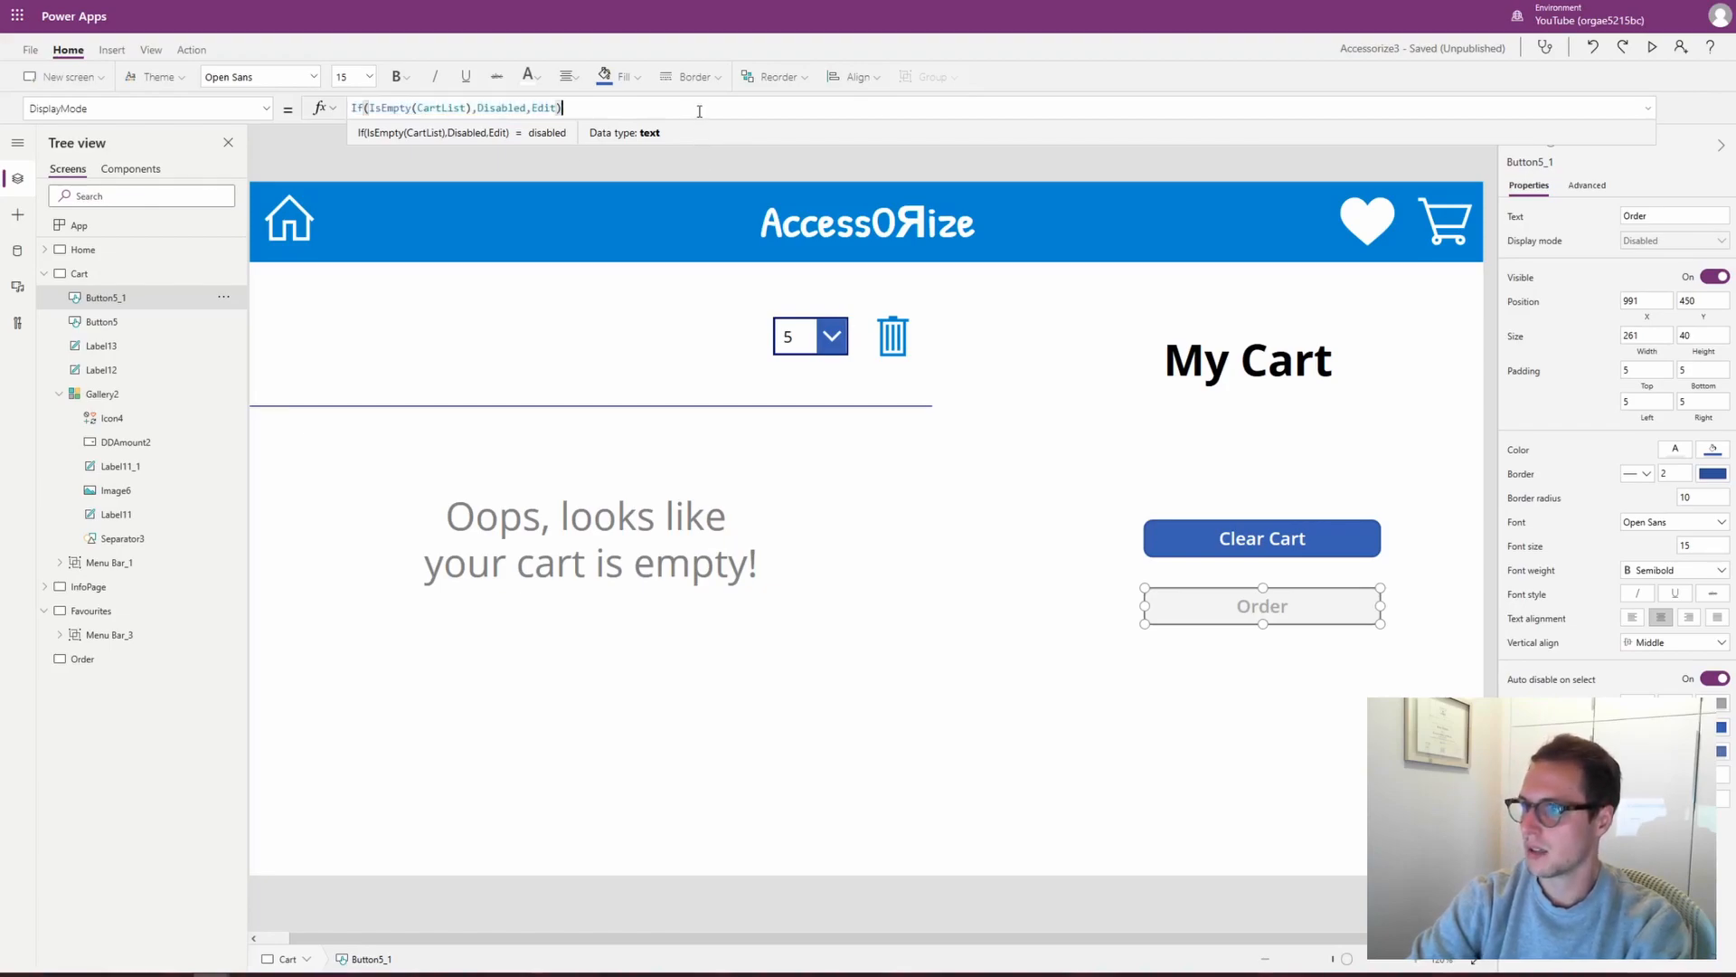
pyautogui.click(1289, 540)
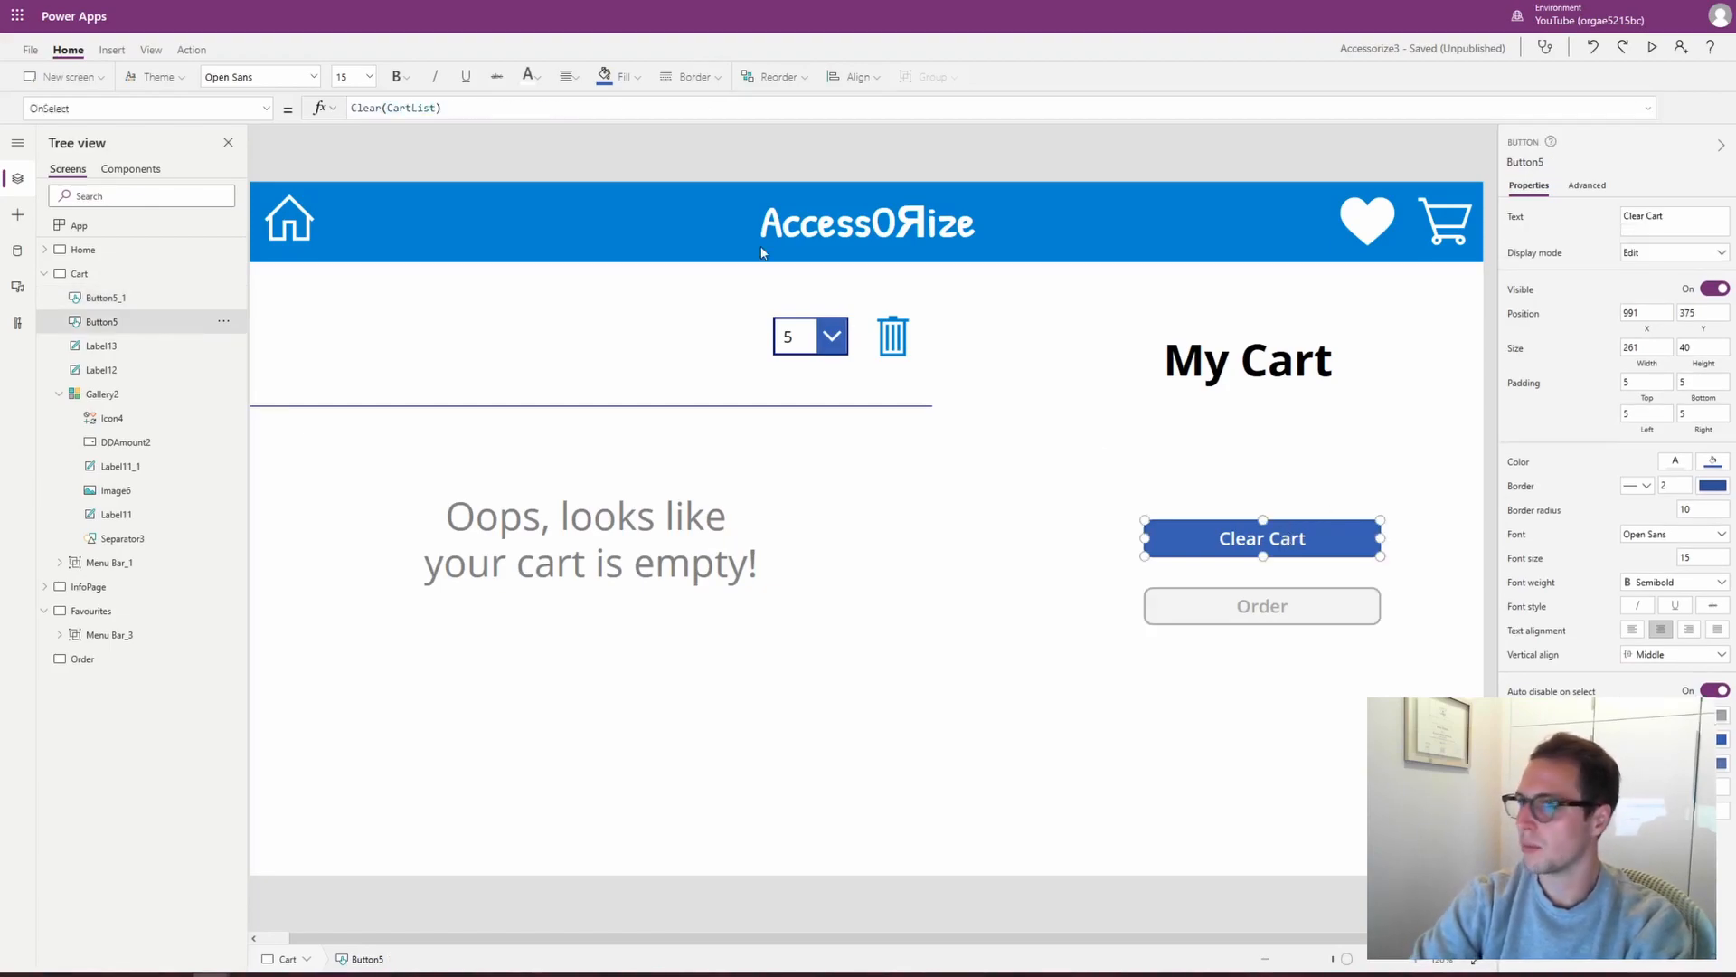
pyautogui.click(266, 108)
pyautogui.scroll(6, 233, 272)
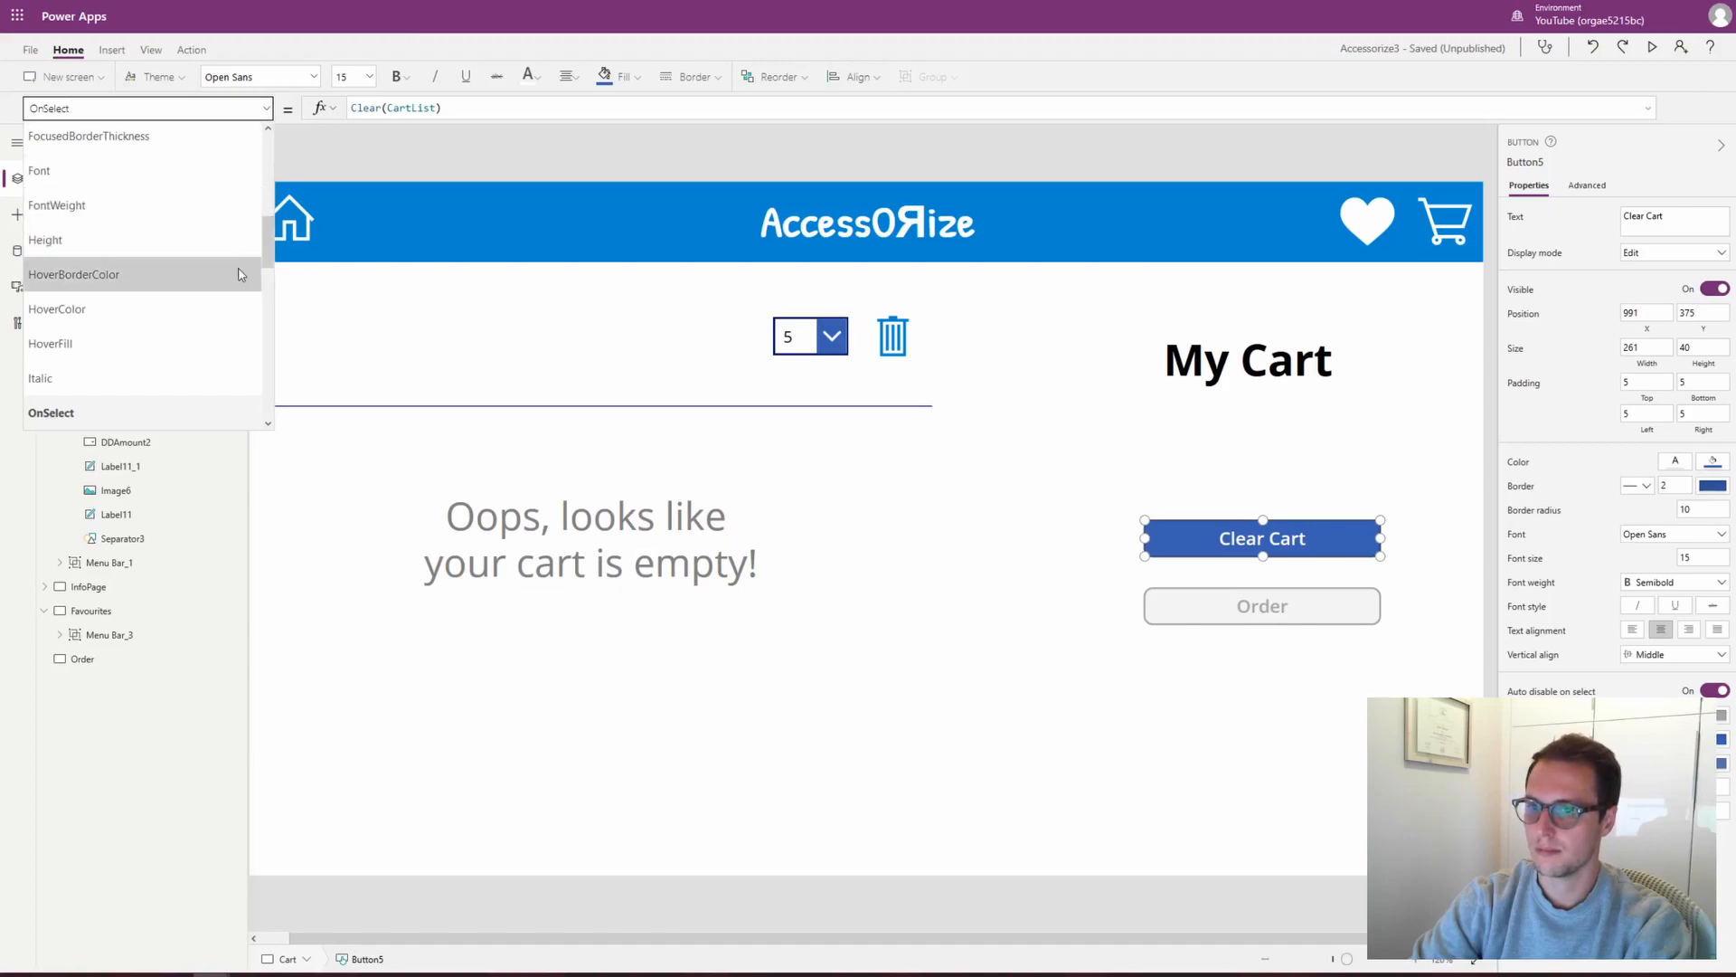
pyautogui.scroll(-2, 168, 293)
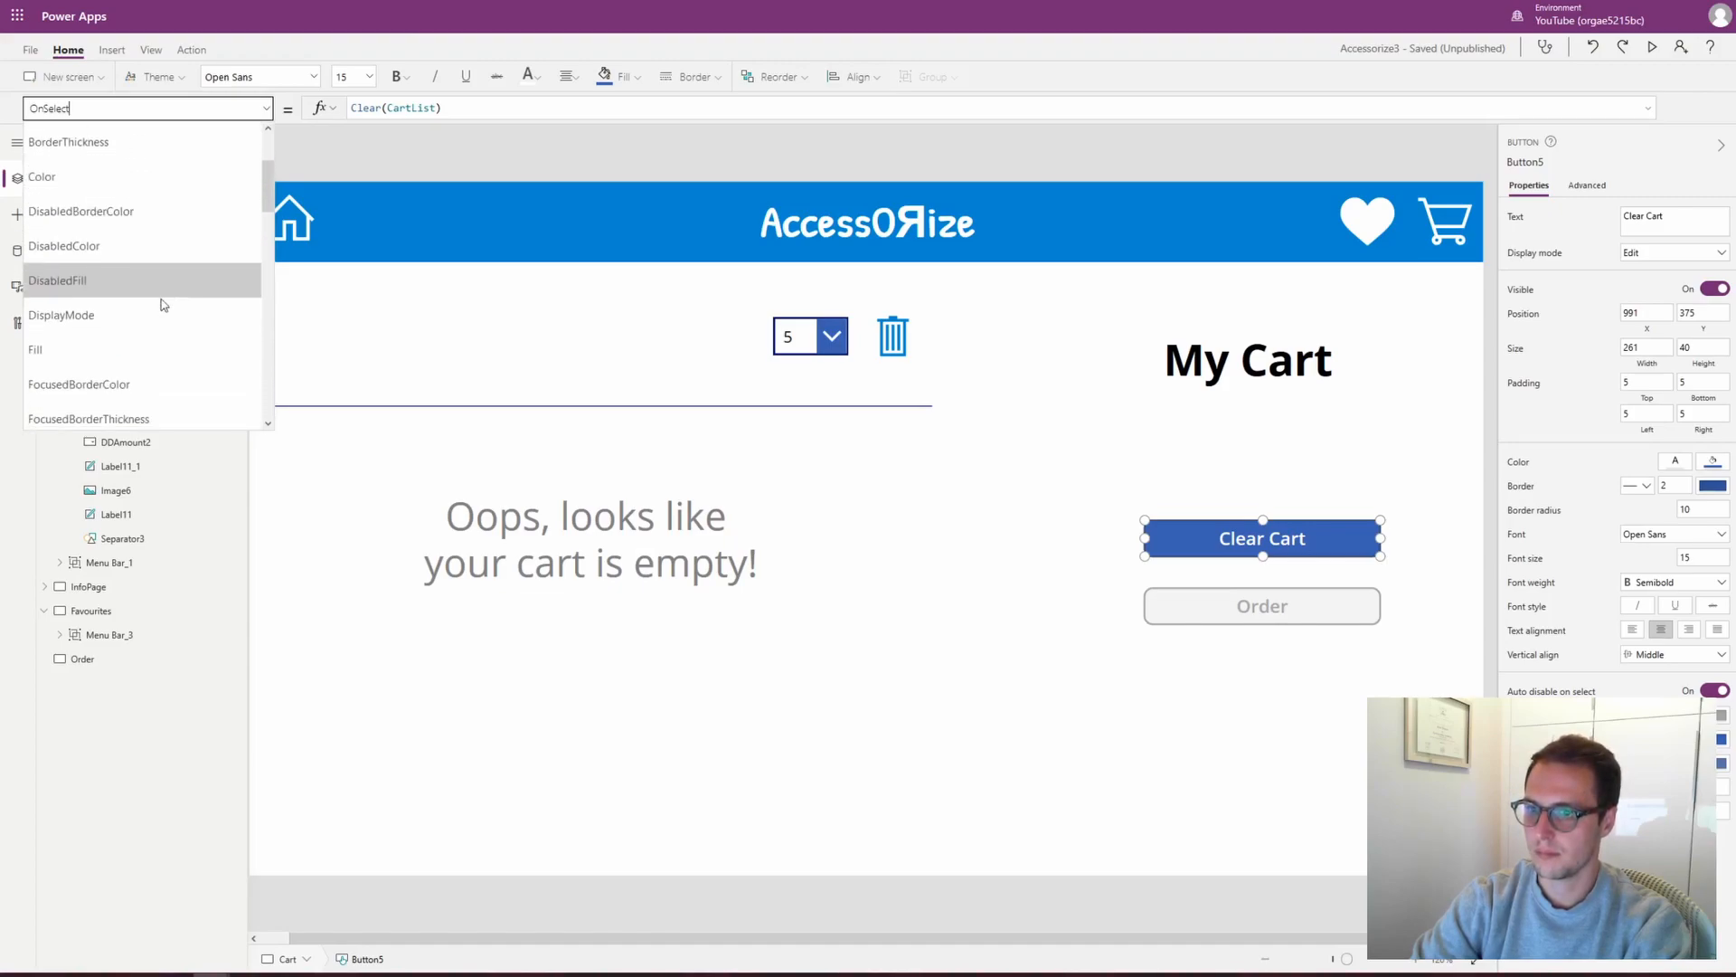
pyautogui.click(168, 299)
pyautogui.doubleClick(444, 109)
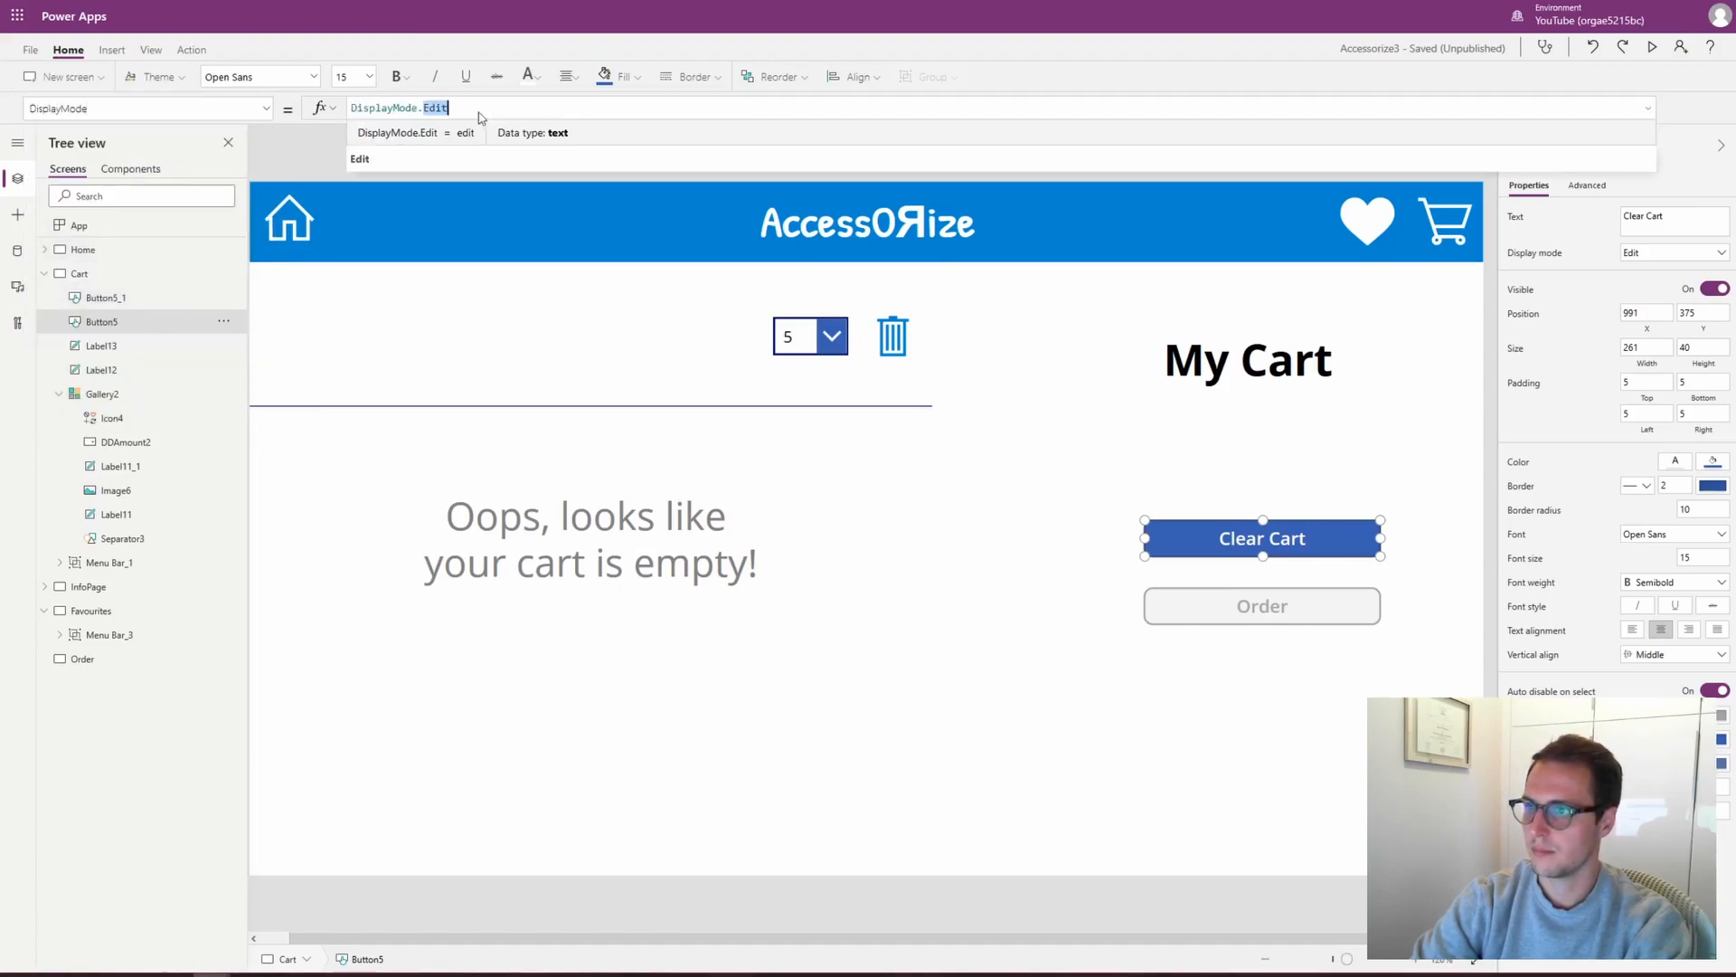
pyautogui.hotkey('ctrl', 'a')
pyautogui.hotkey('ctrl', 'v')
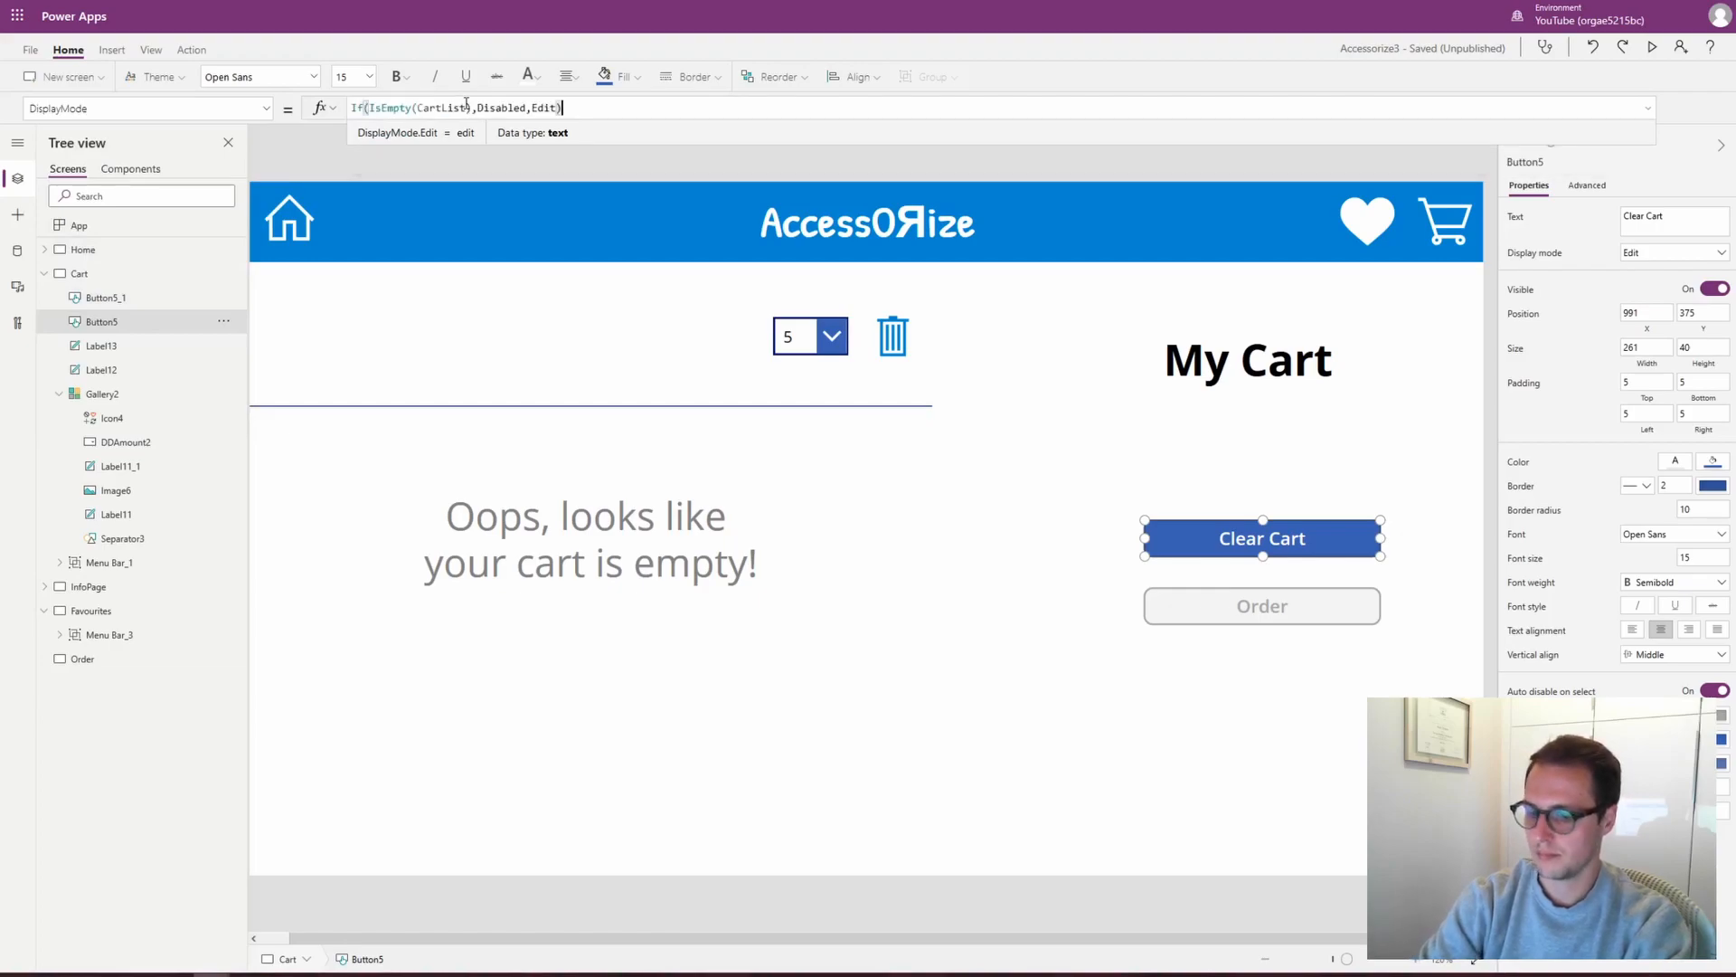
pyautogui.click(1332, 650)
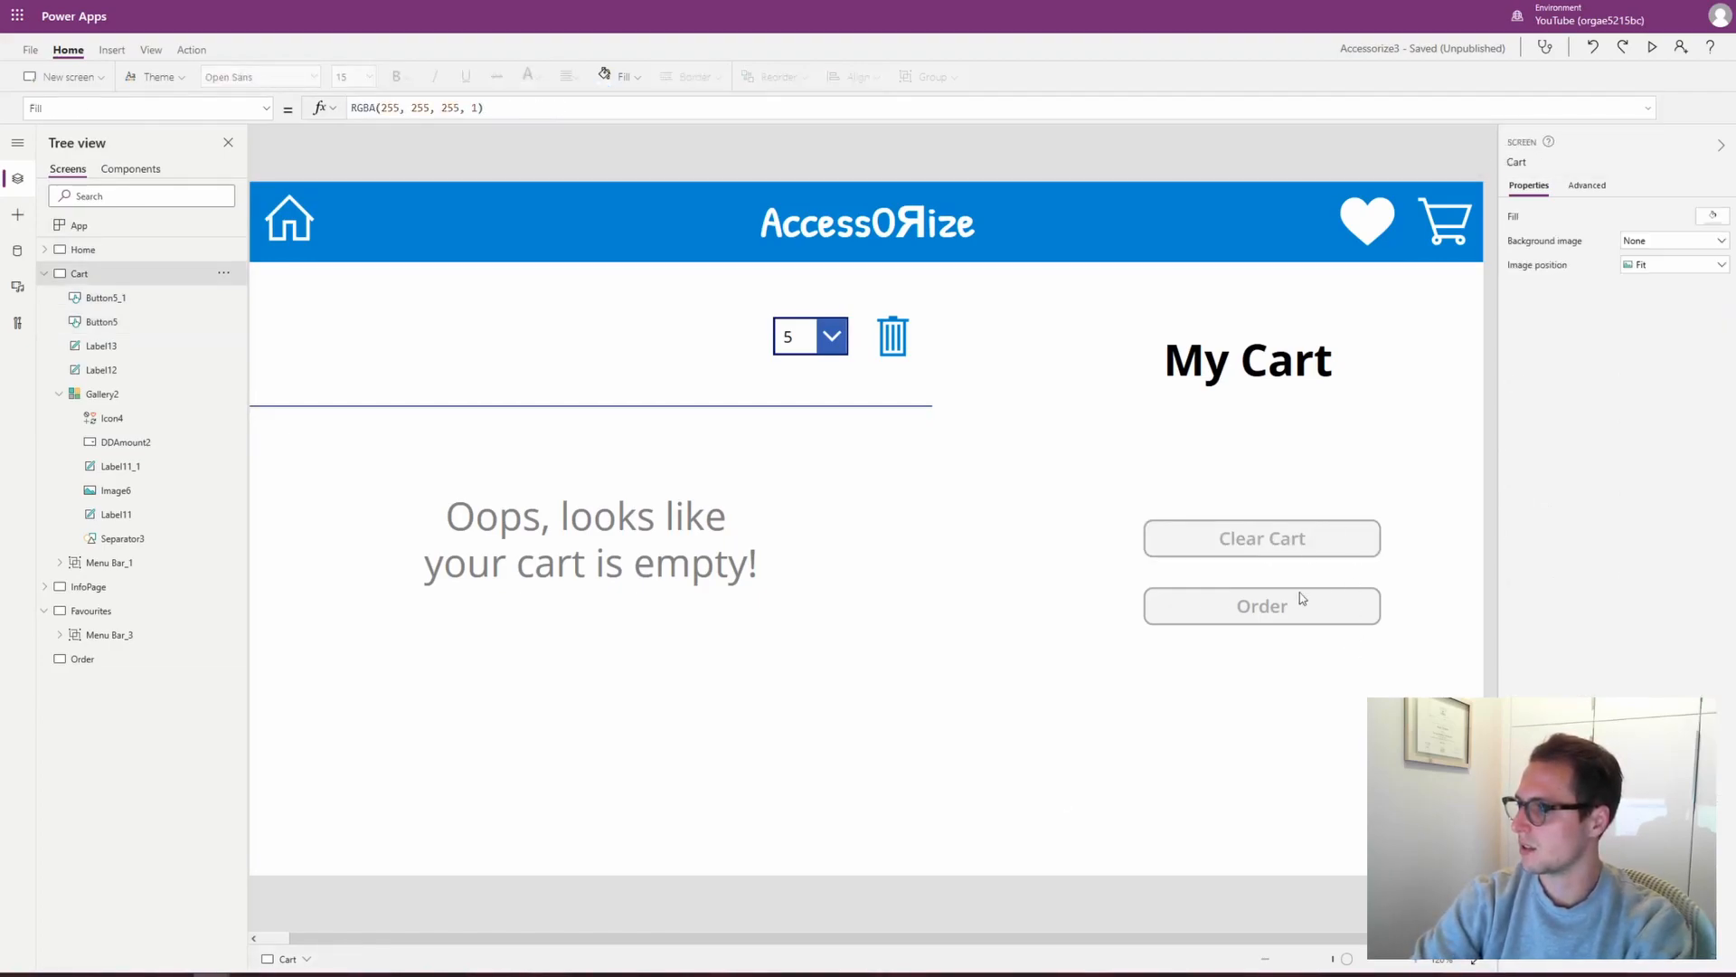
# Preview the app, add the White Mug with a quantity of 5 to the cart, and open the Cart page
pyautogui.click(1651, 49)
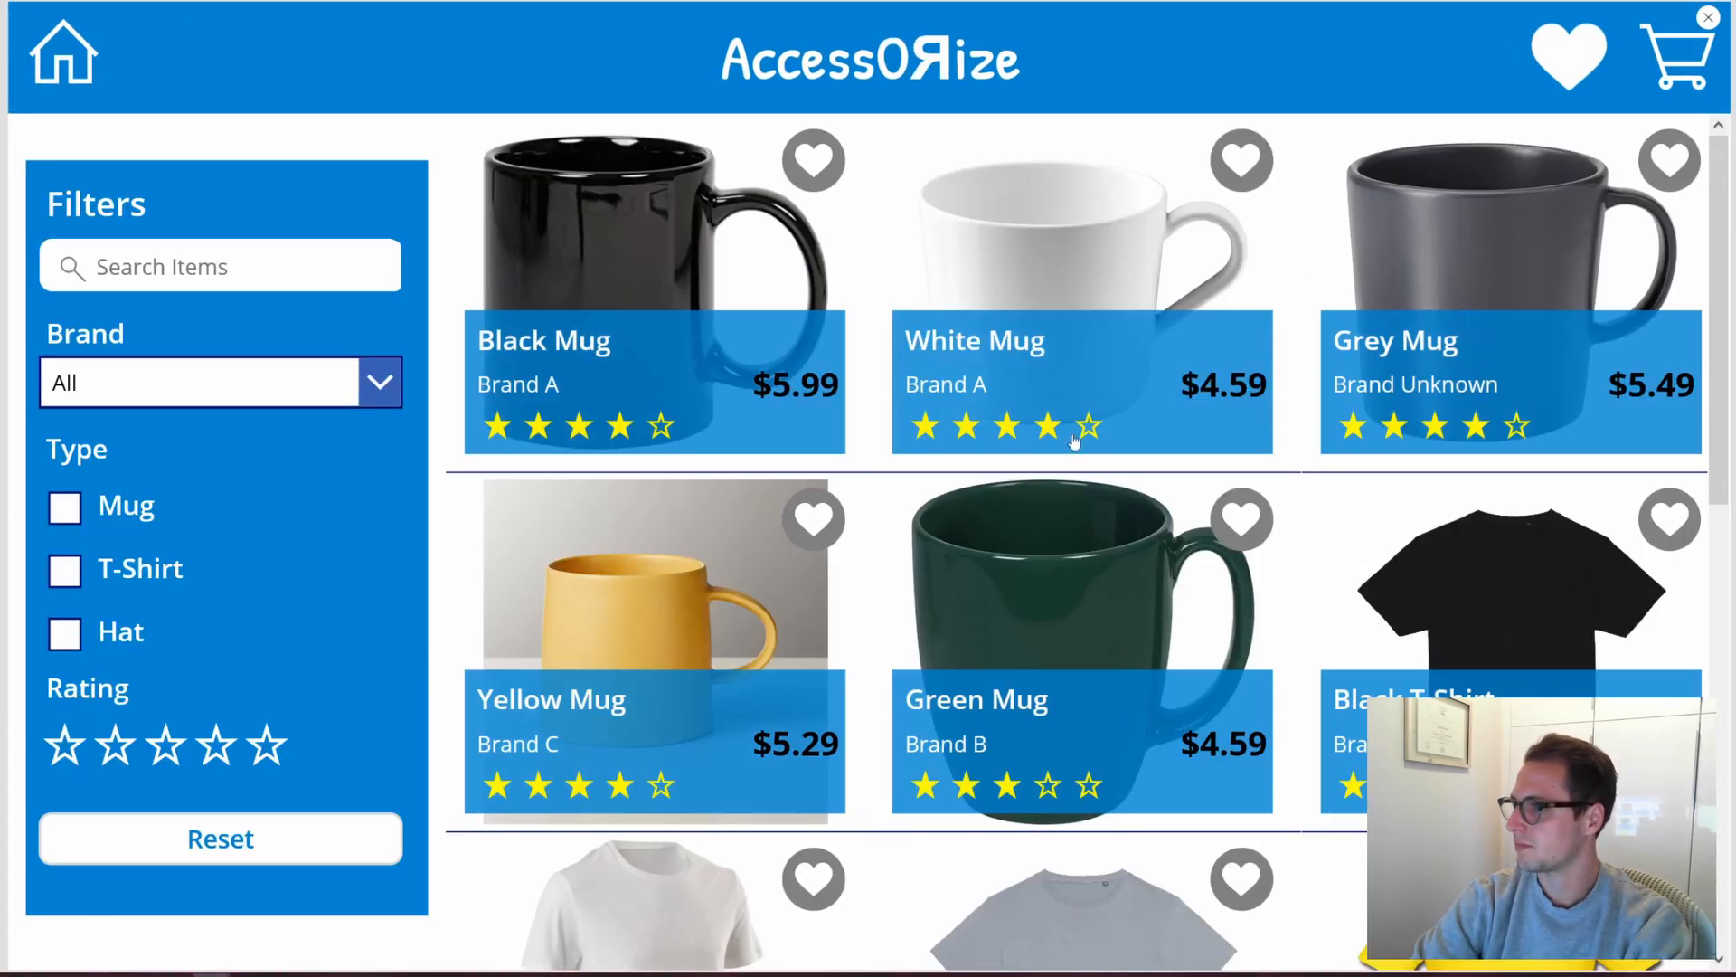
pyautogui.click(981, 411)
pyautogui.click(850, 507)
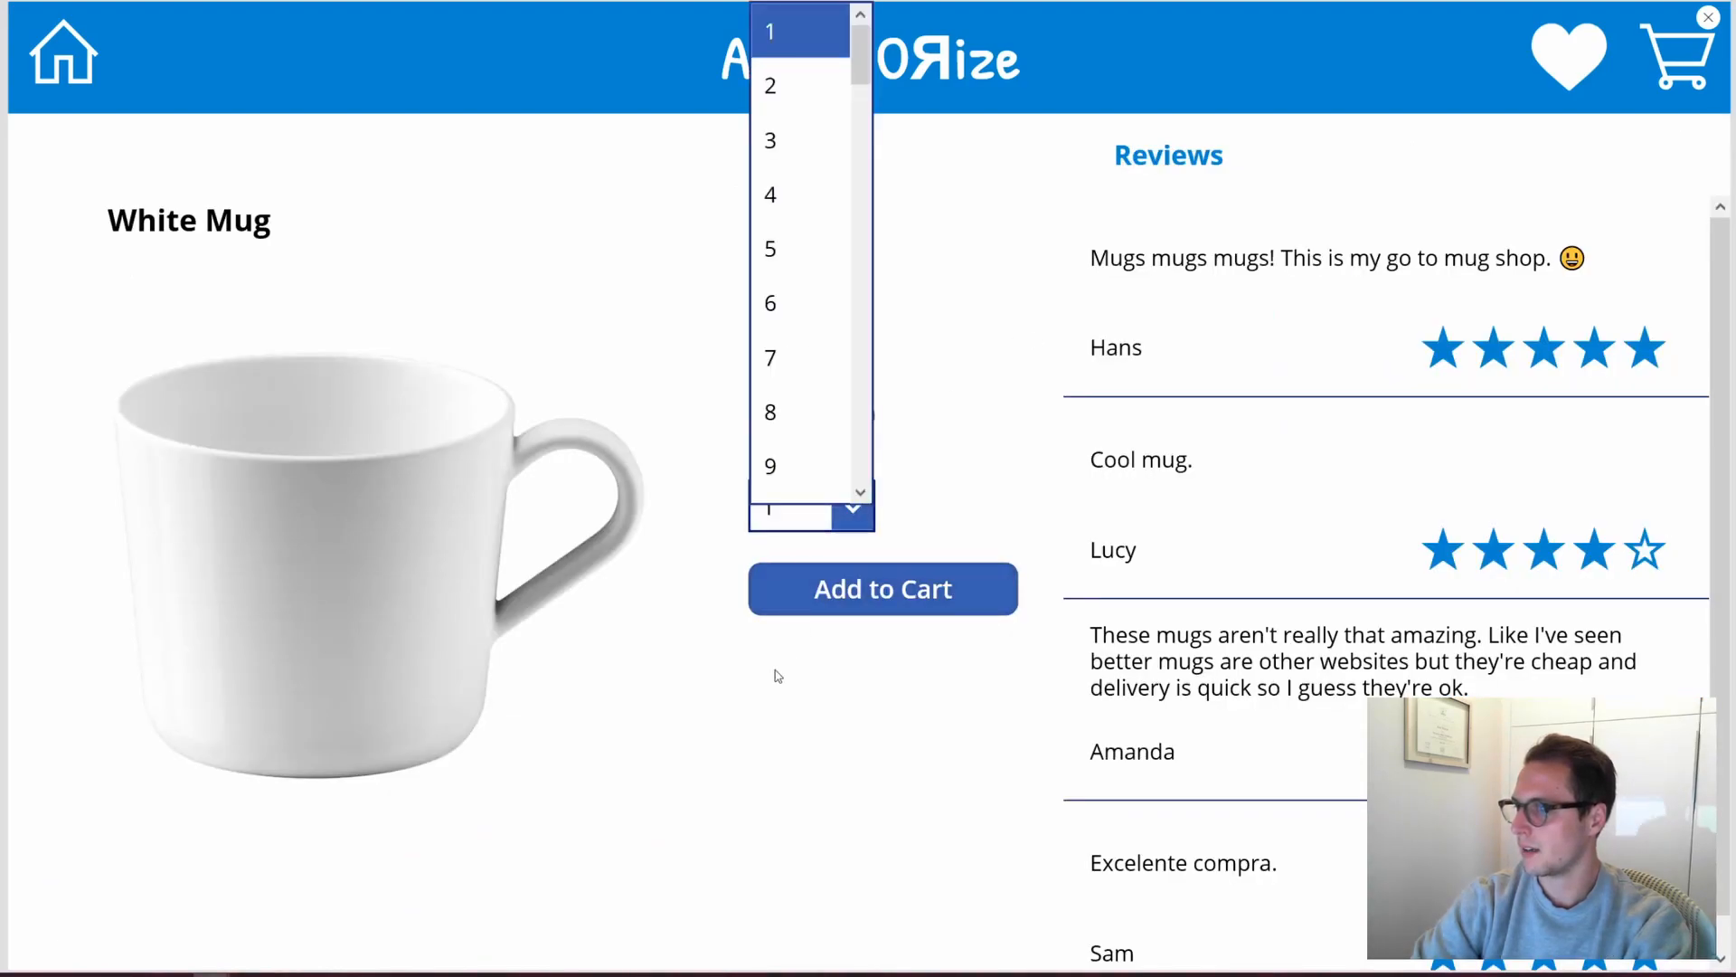
pyautogui.click(817, 254)
pyautogui.click(846, 601)
pyautogui.click(1698, 80)
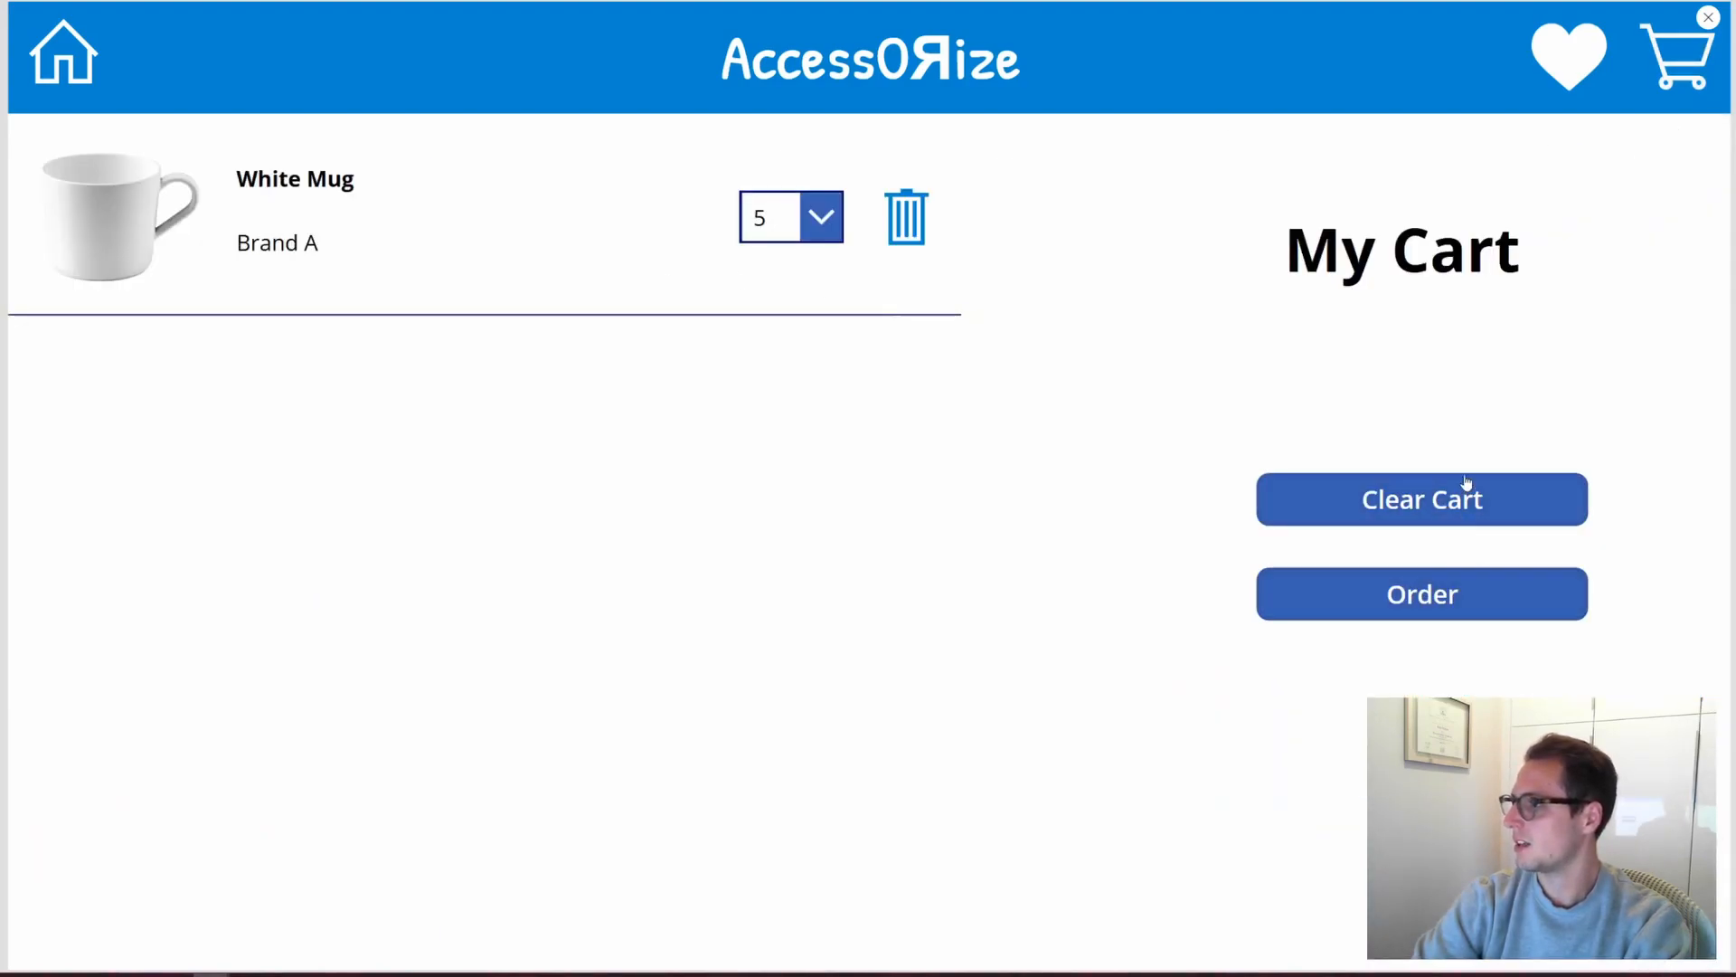
# Test the Clear Cart button in the preview, then return to the Home page and close the preview
pyautogui.click(1313, 524)
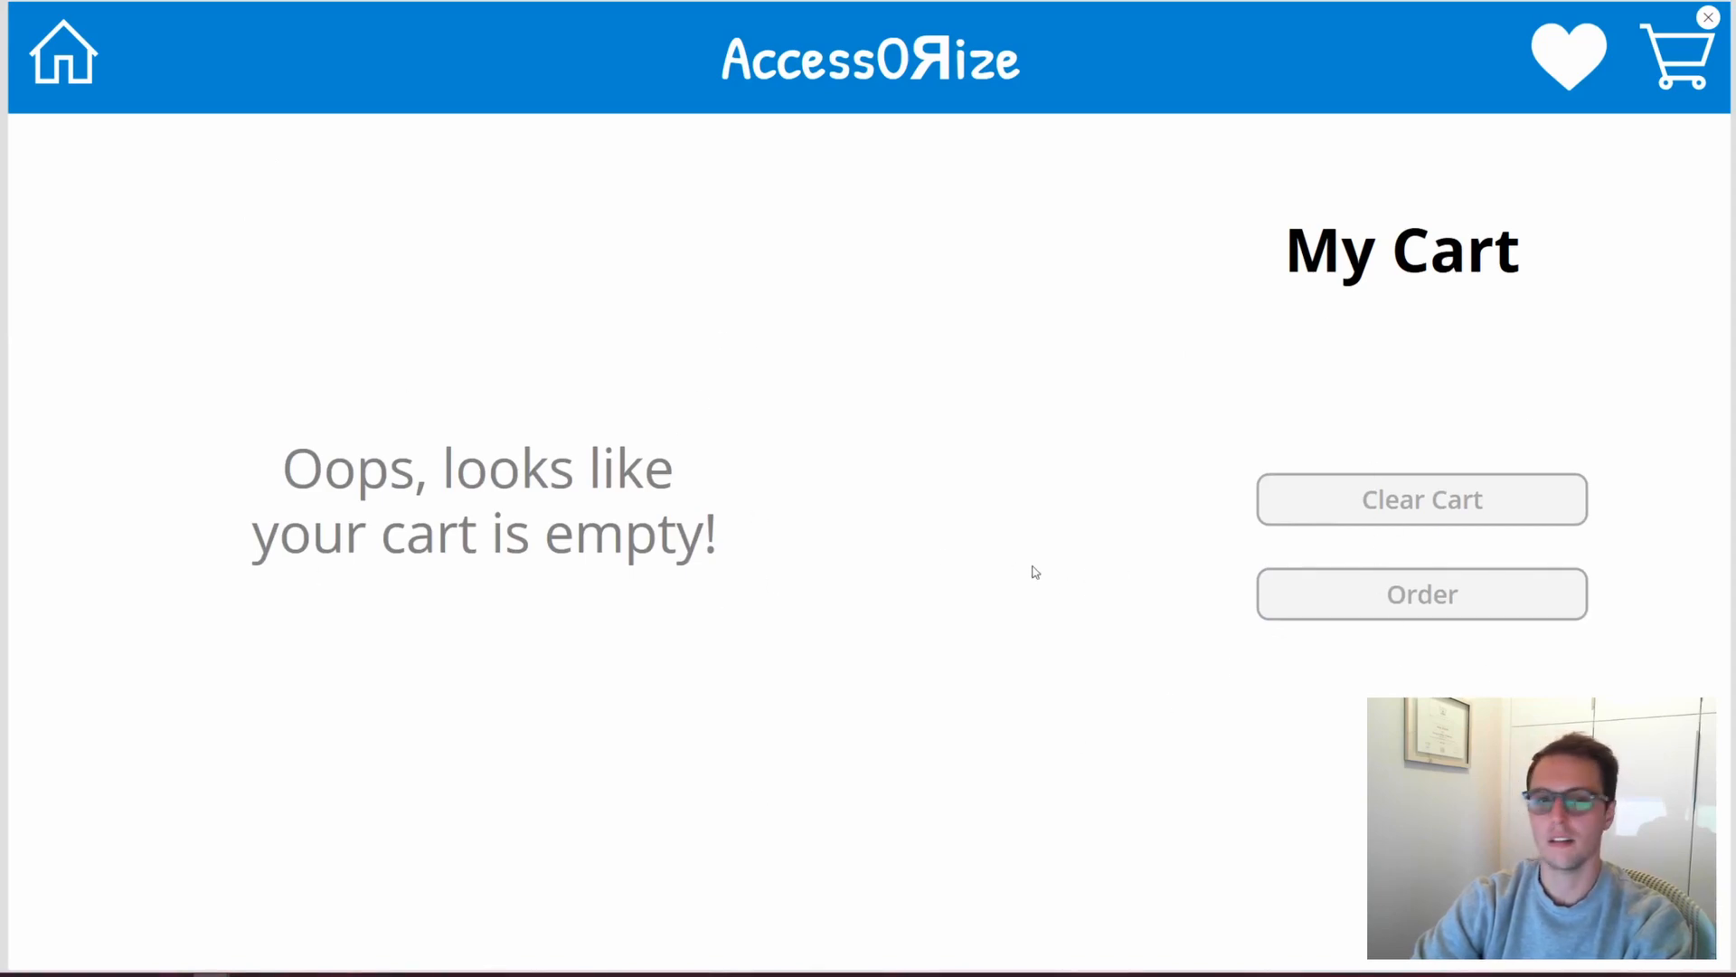
pyautogui.click(70, 61)
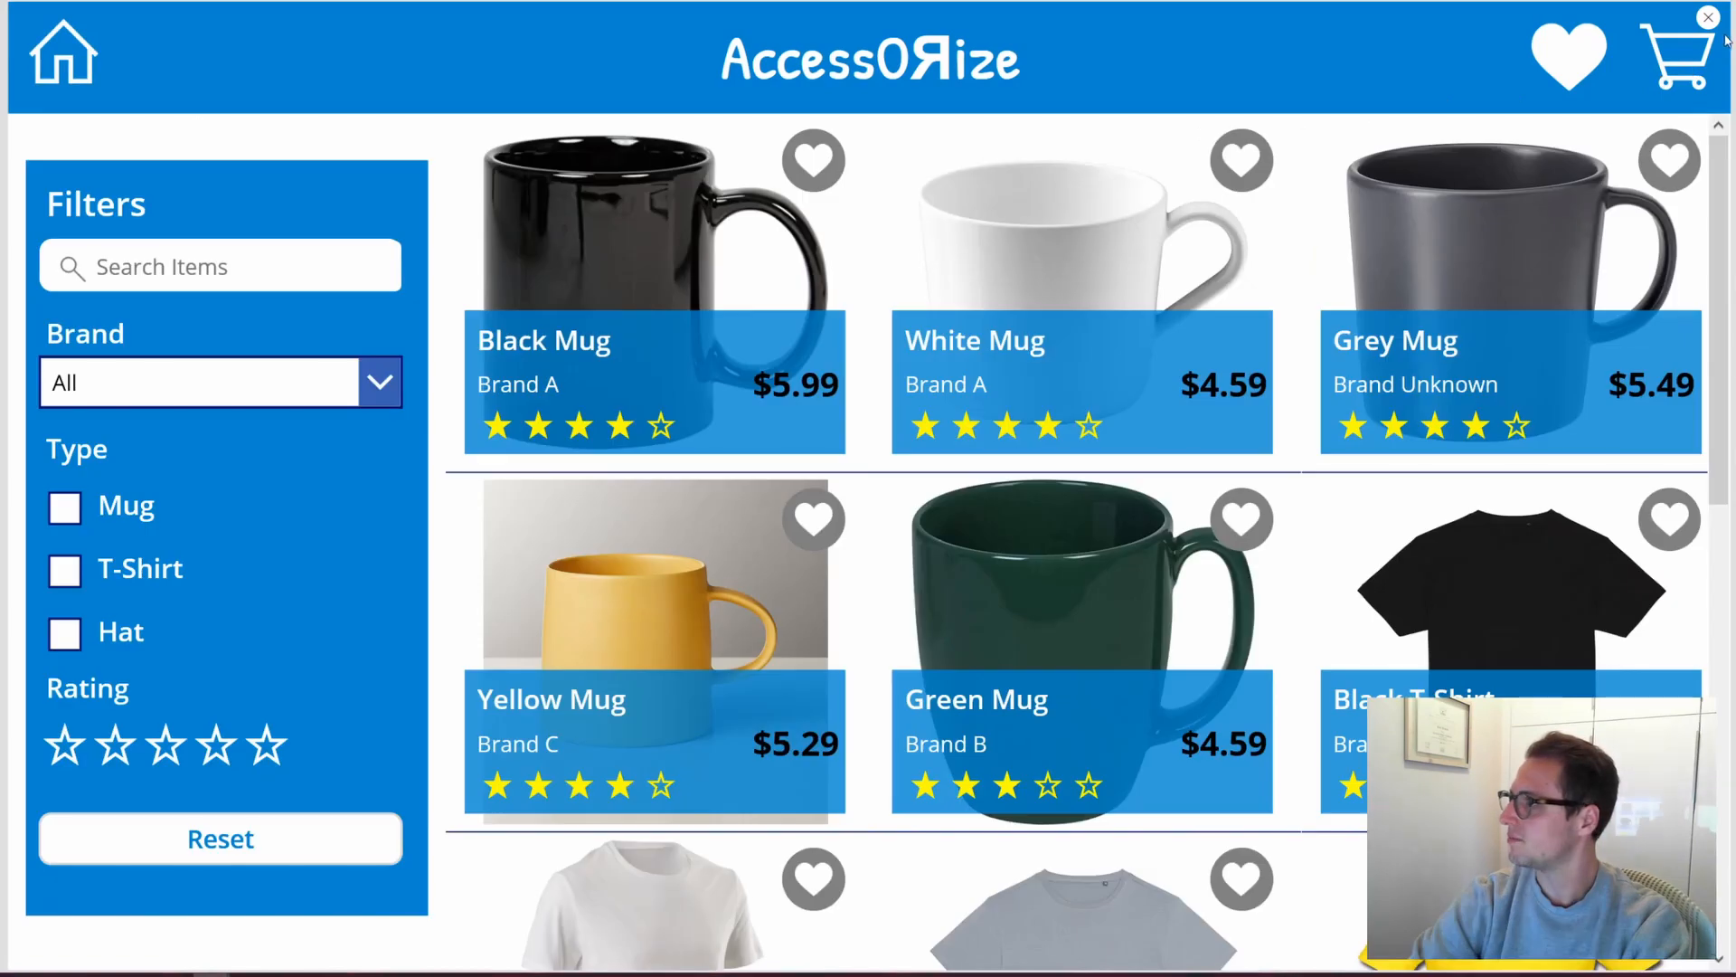
pyautogui.click(1708, 18)
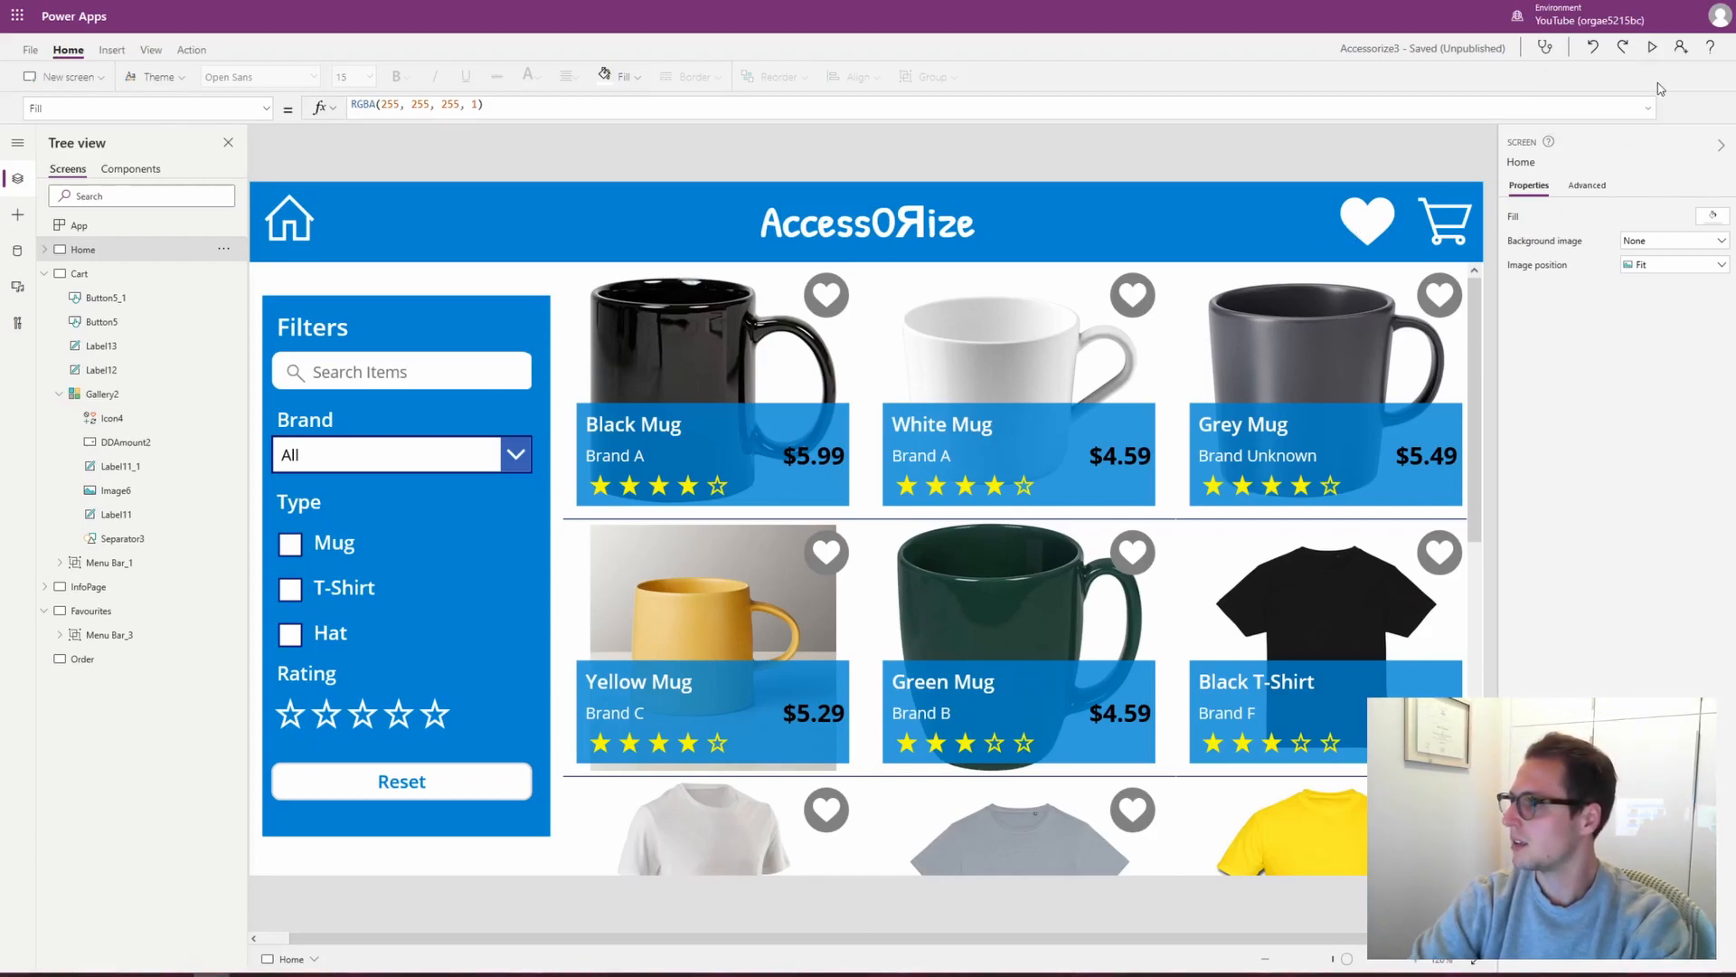
# Preview the Home page to check the product heart icons, and close the preview
pyautogui.click(1654, 50)
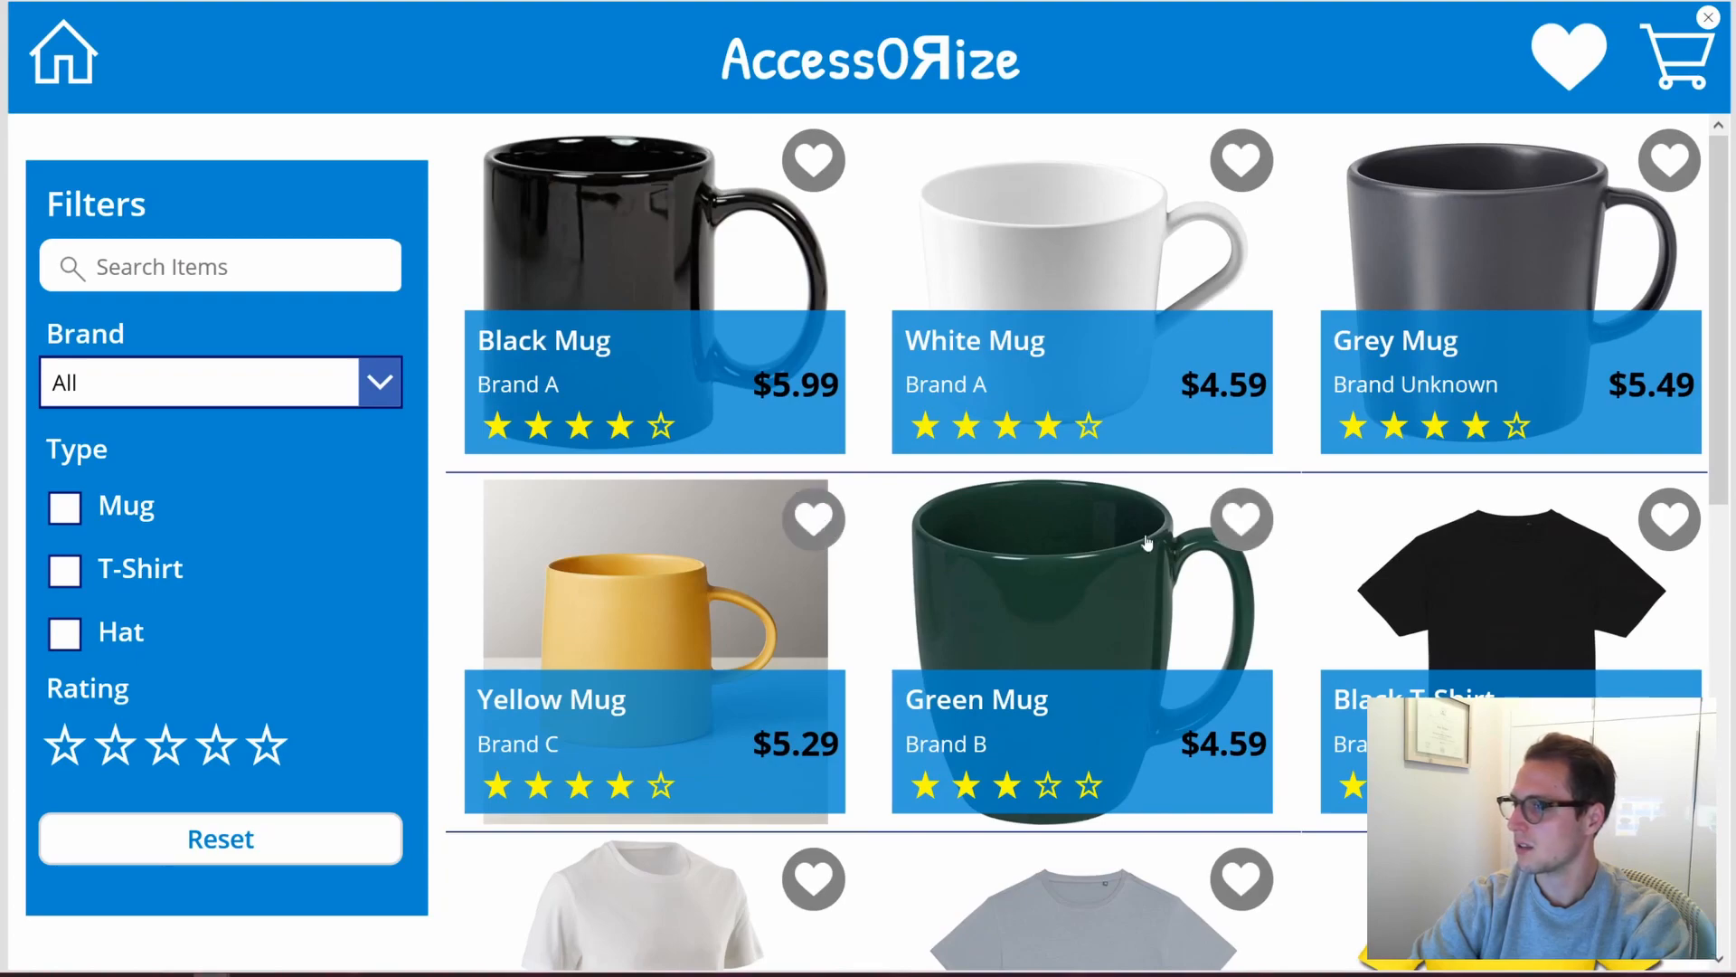
pyautogui.click(1263, 532)
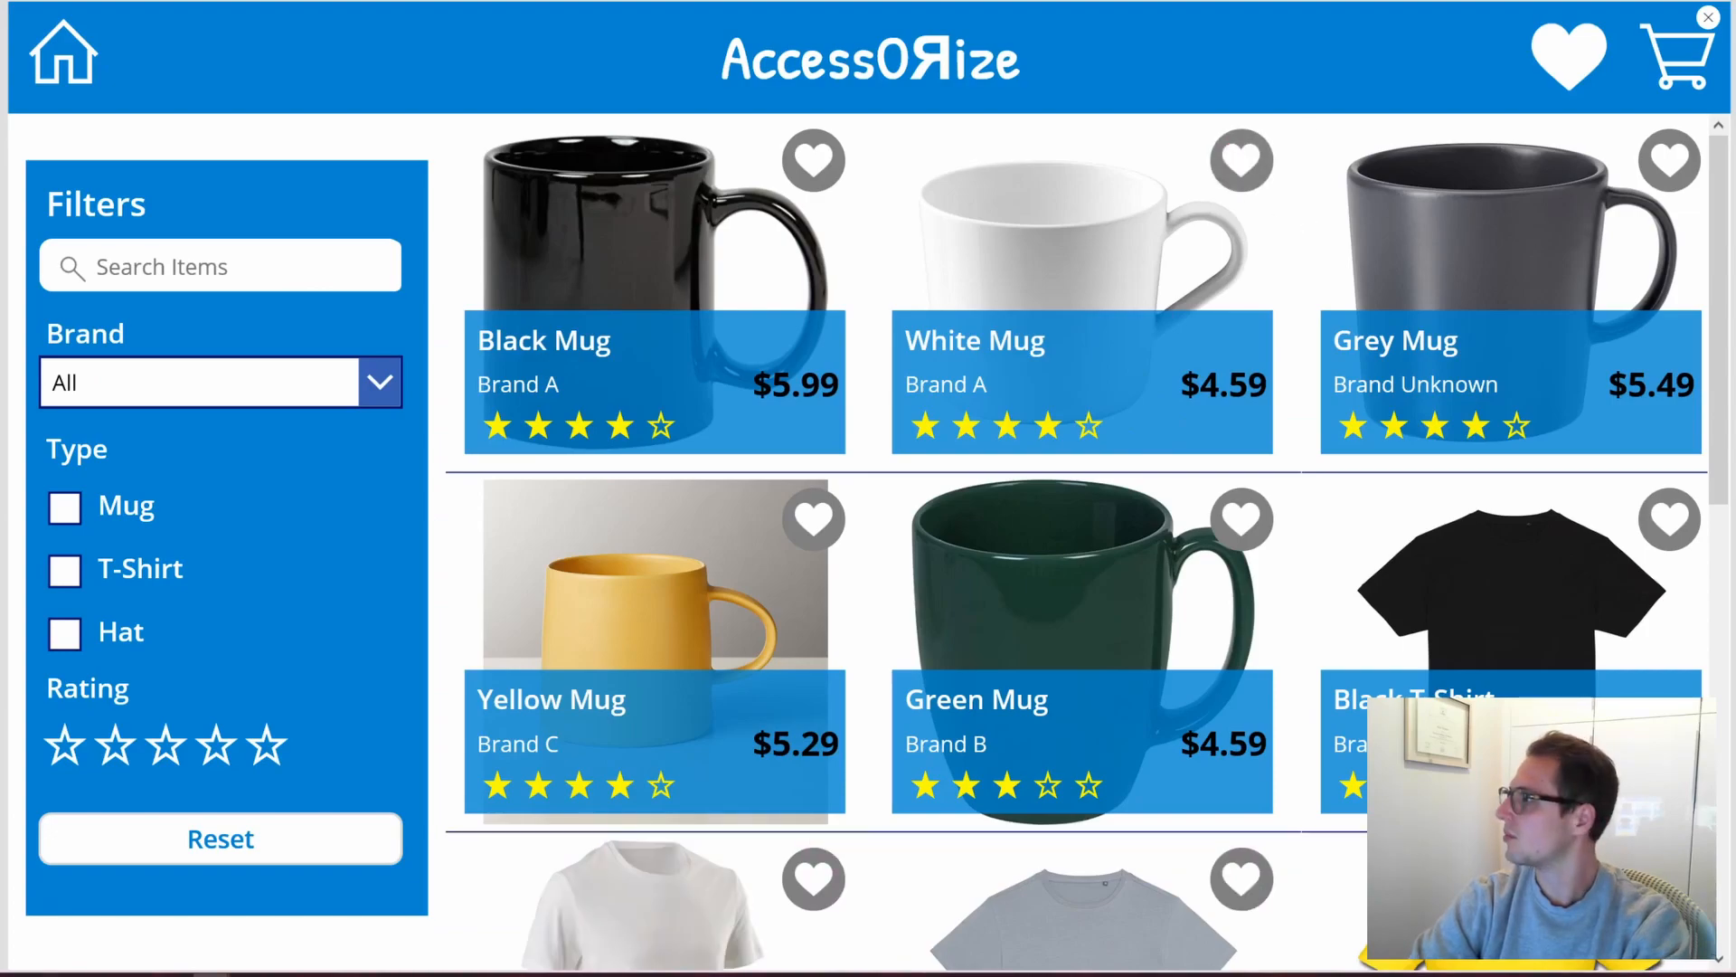
pyautogui.click(1708, 18)
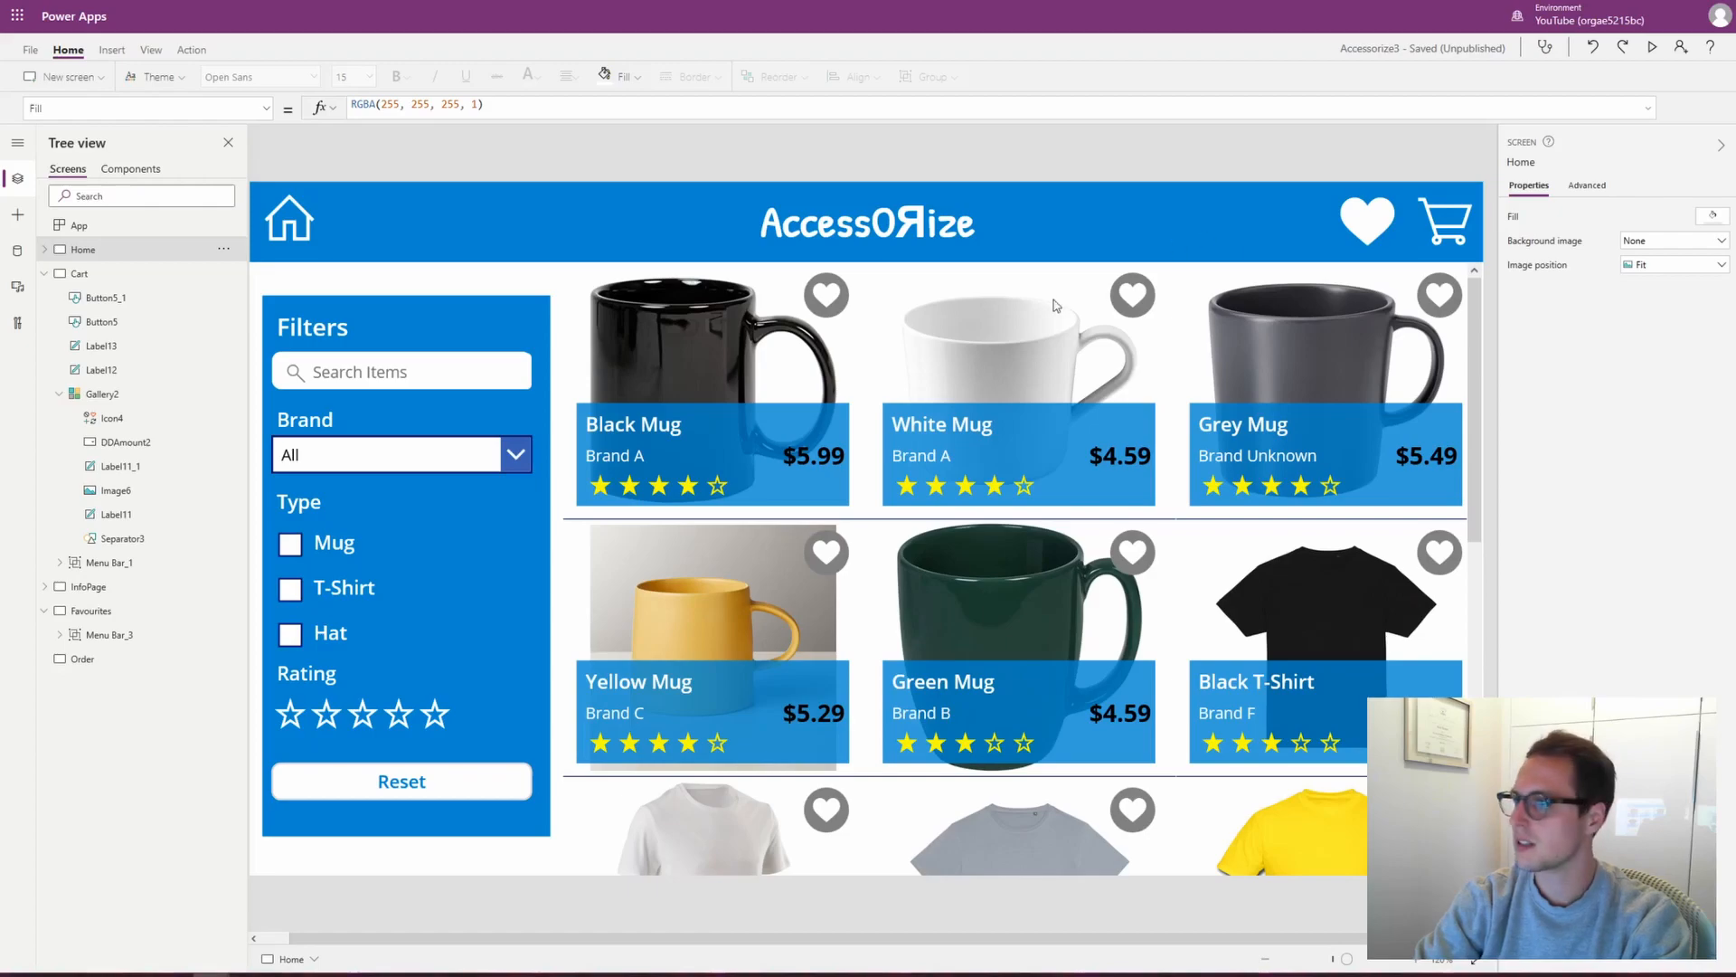
# Examine the OnSelect formula of the White Heart image in the Home page's products gallery
pyautogui.click(841, 305)
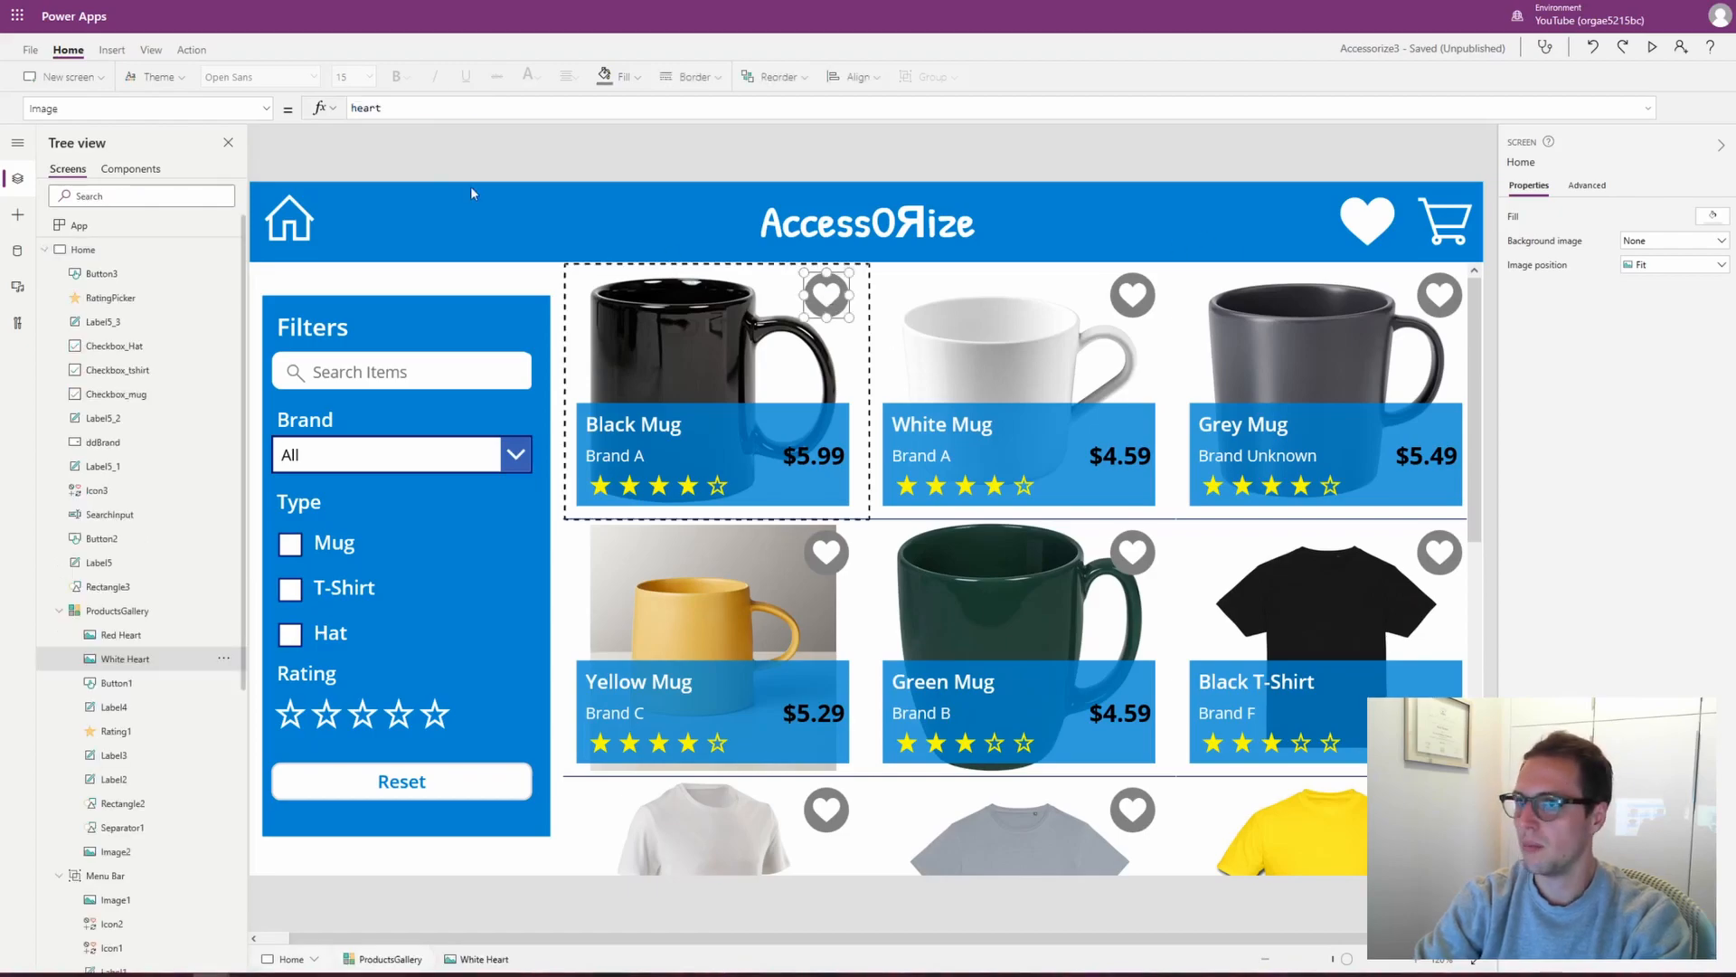
pyautogui.click(266, 108)
pyautogui.scroll(-5, 108, 341)
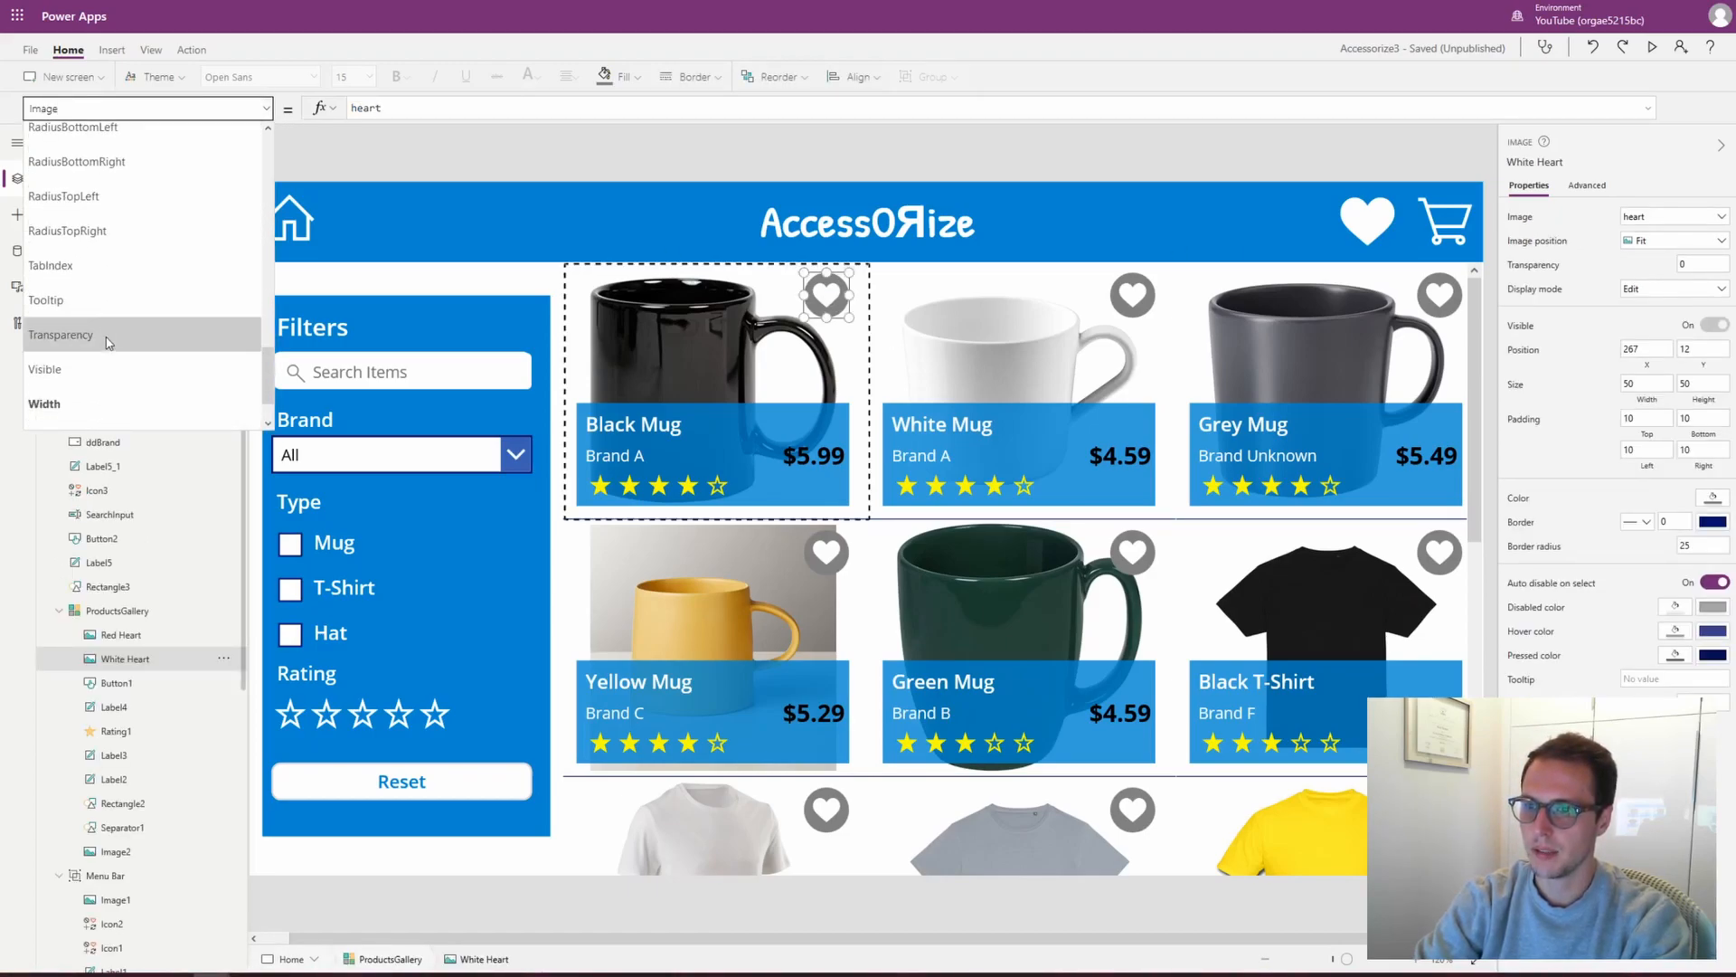
pyautogui.scroll(3, 110, 310)
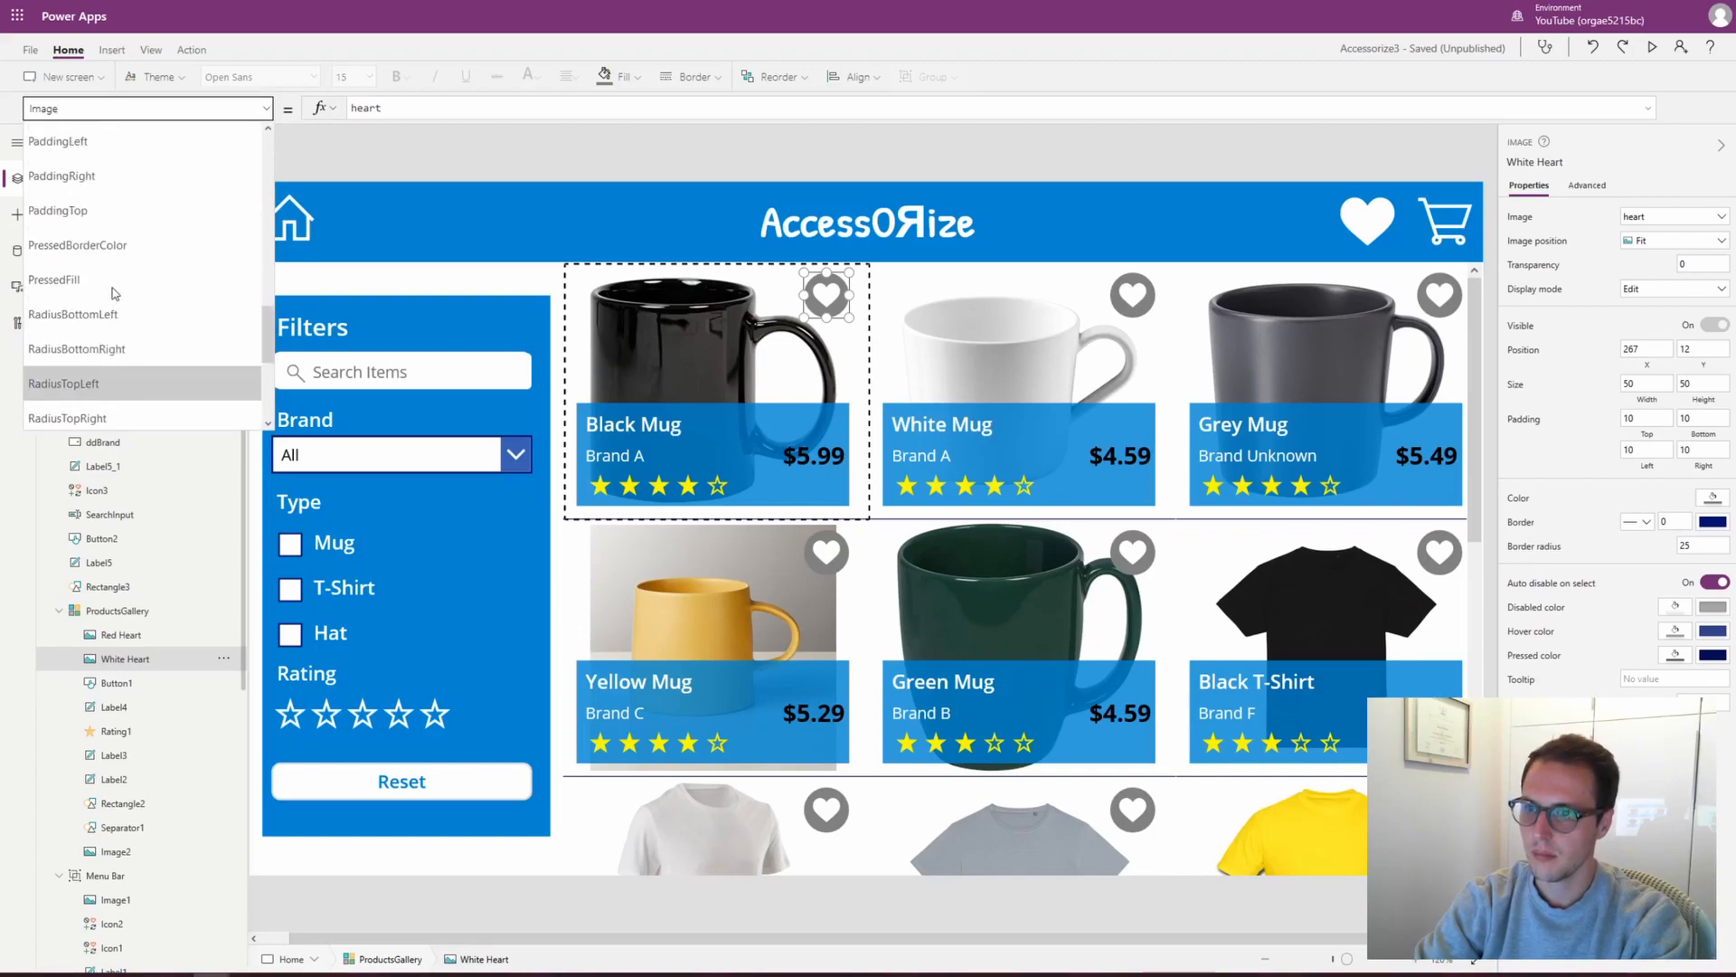
pyautogui.scroll(1, 114, 276)
pyautogui.click(64, 180)
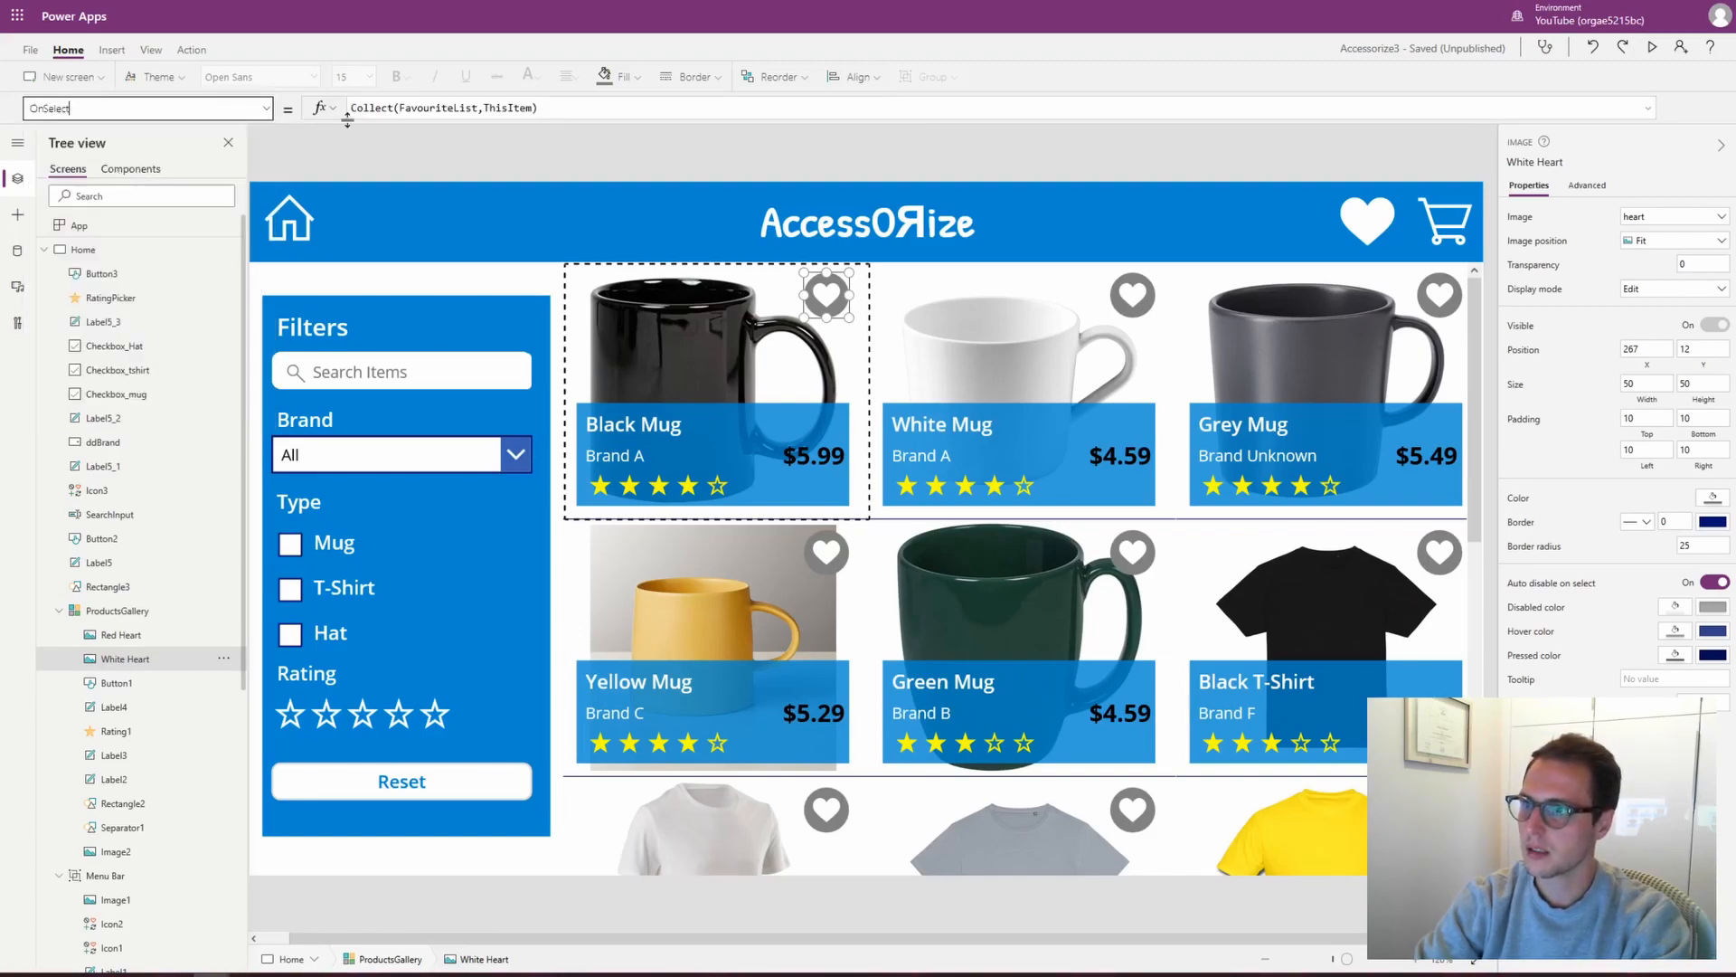
pyautogui.click(454, 107)
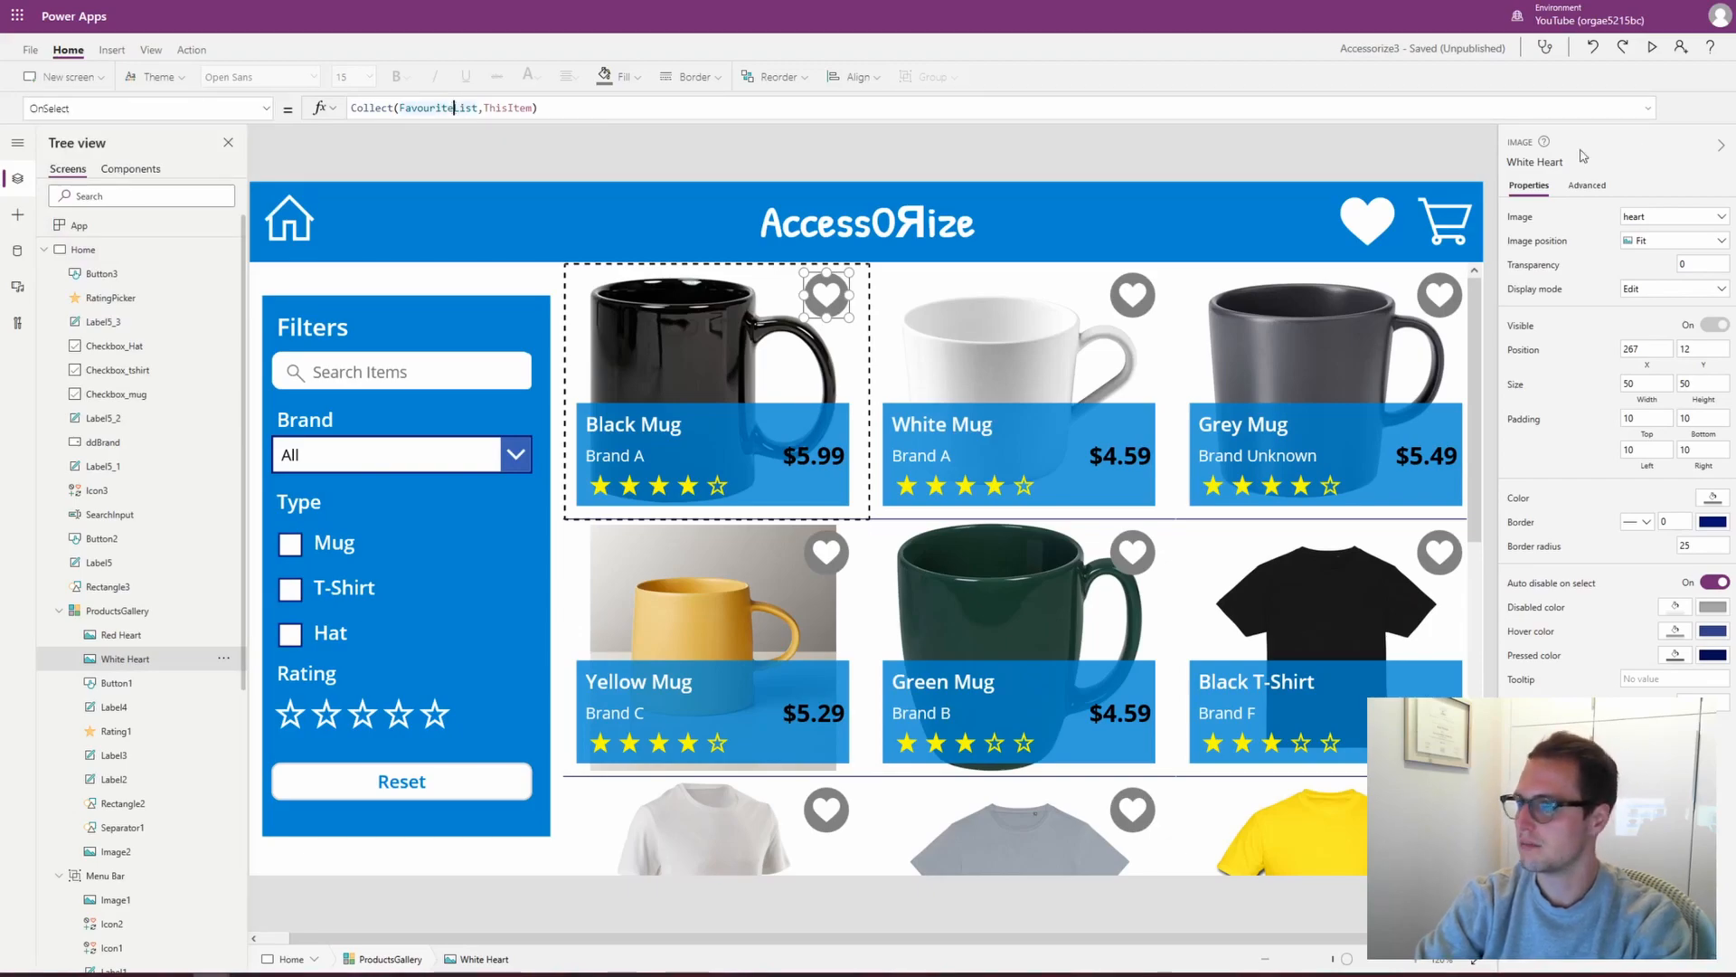
pyautogui.click(279, 154)
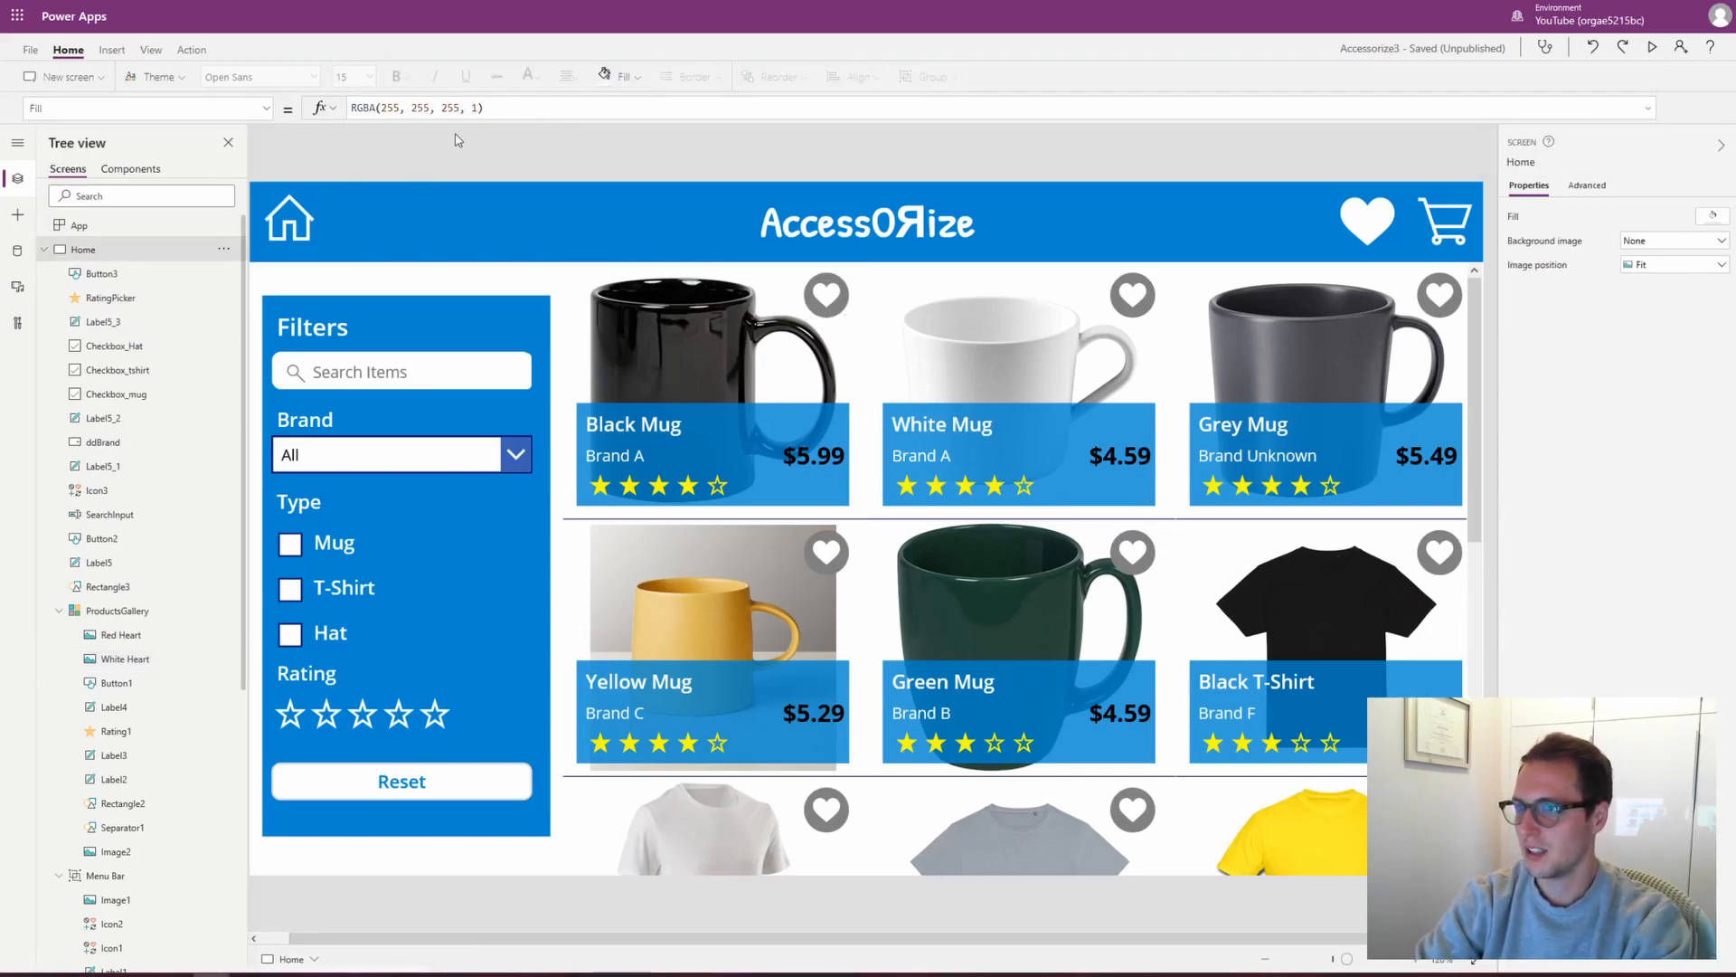
pyautogui.click(822, 296)
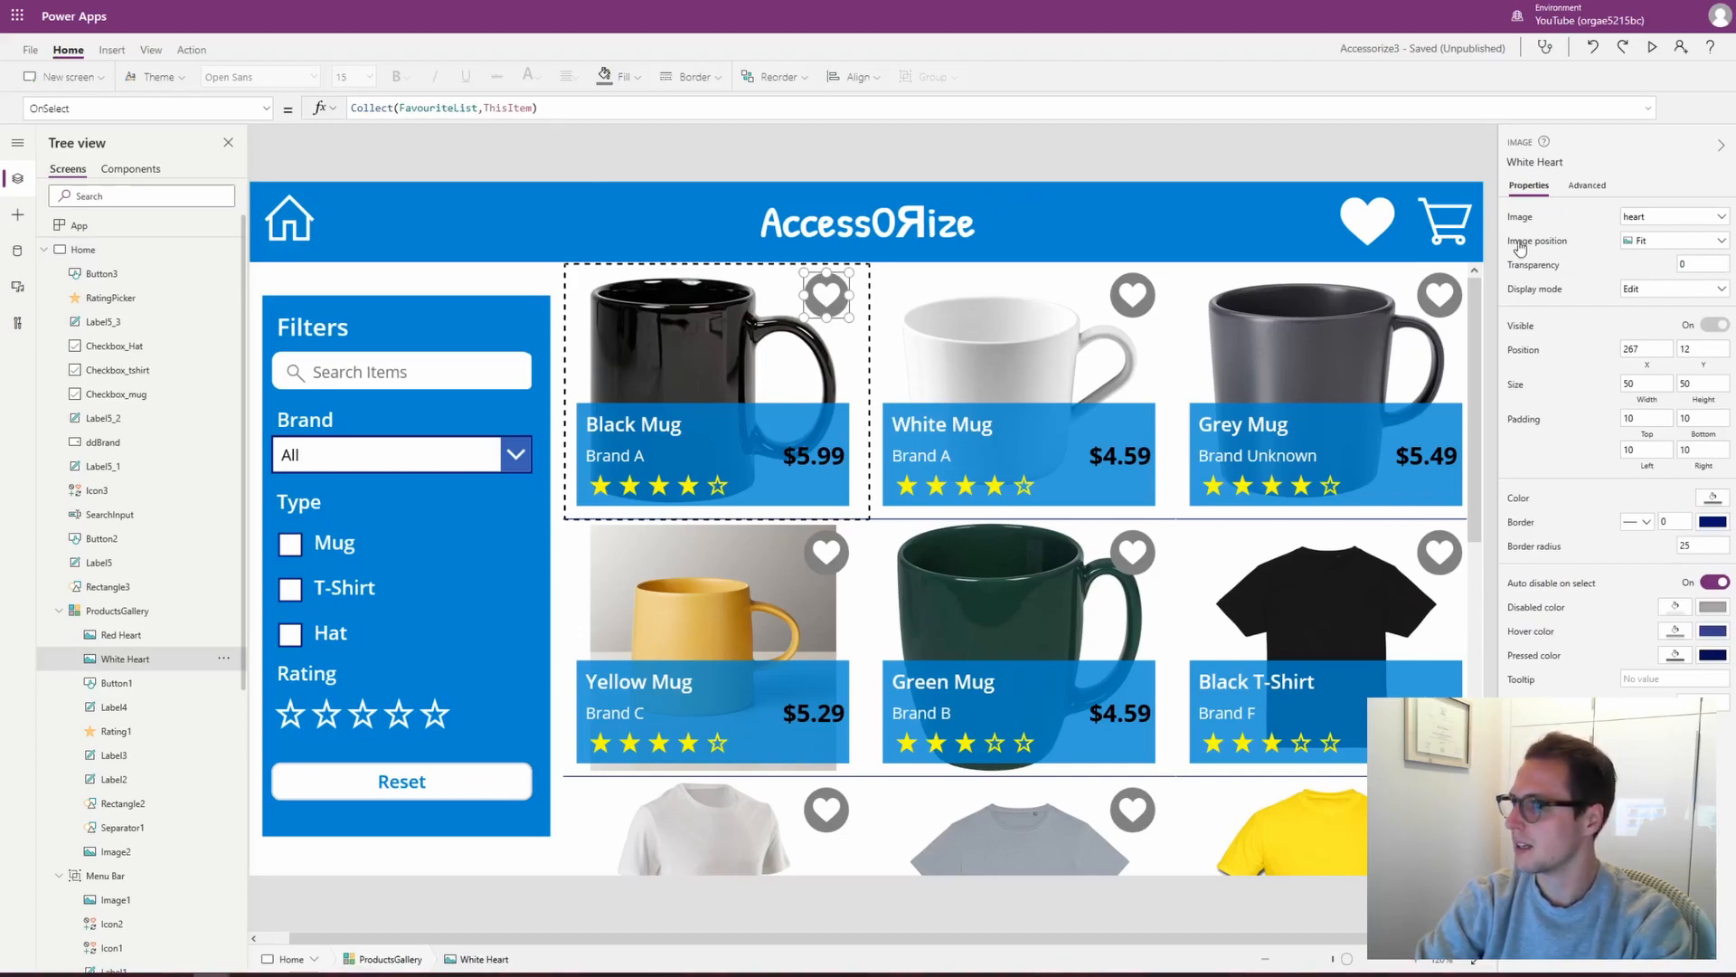
pyautogui.click(1412, 235)
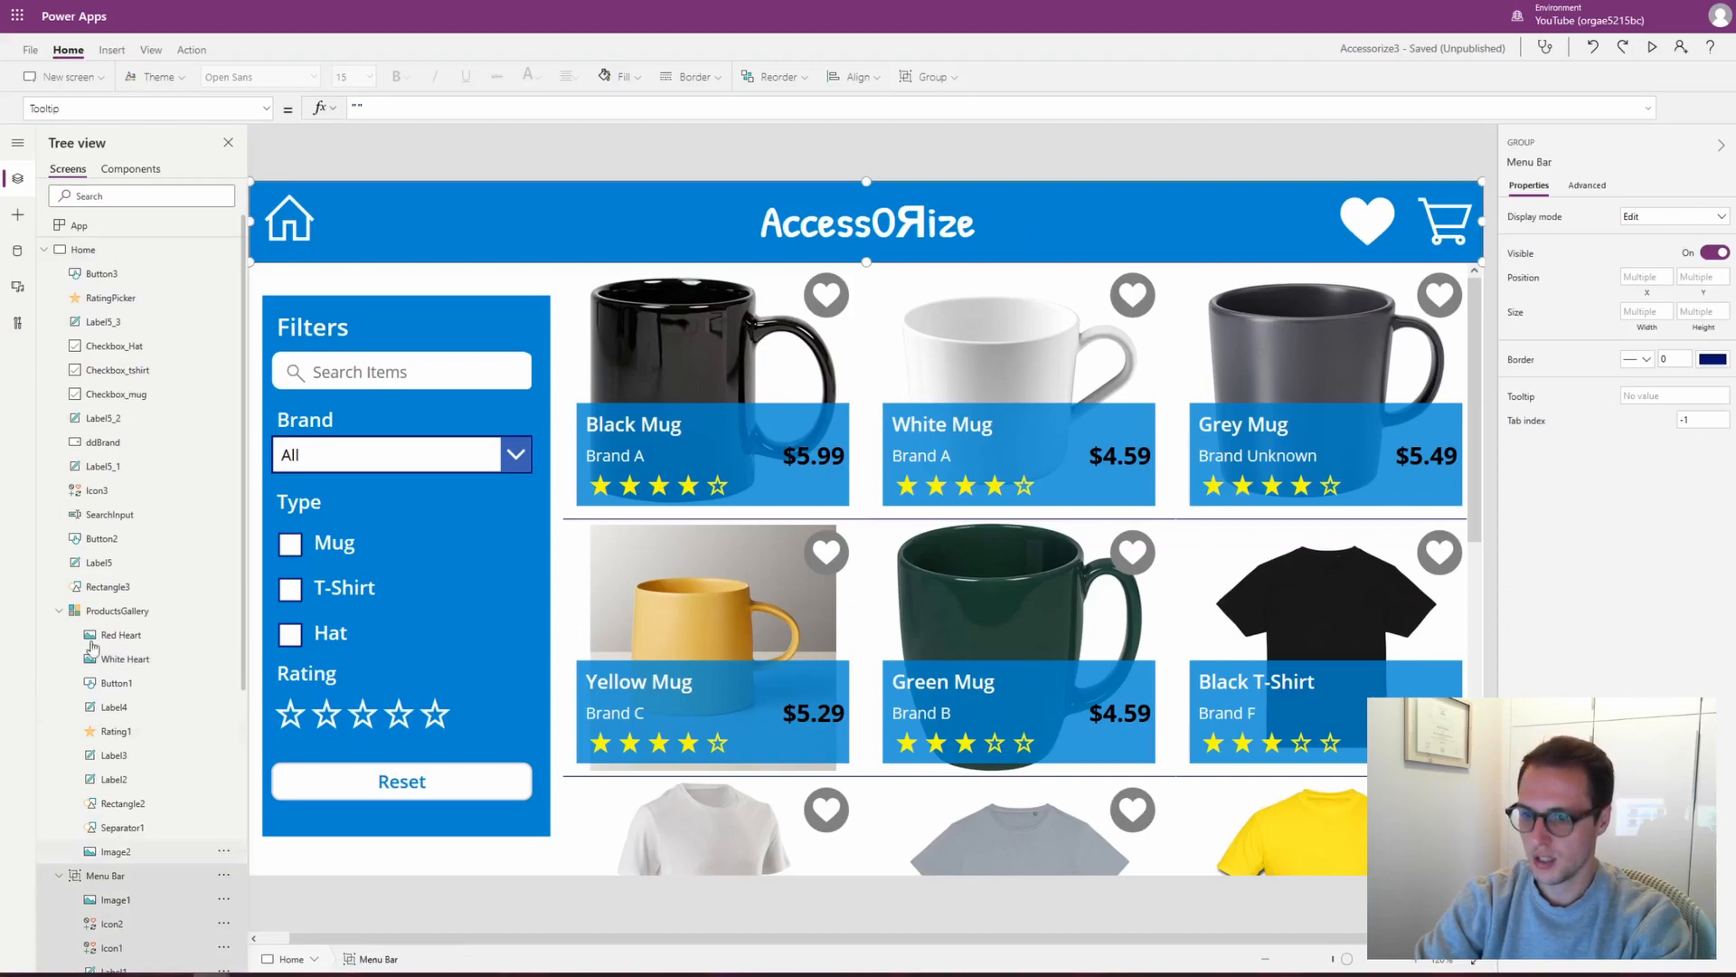
# Insert a vertical gallery on the Favourites screen below the header and connect it to the FavouriteList collection
pyautogui.scroll(-5, 72, 721)
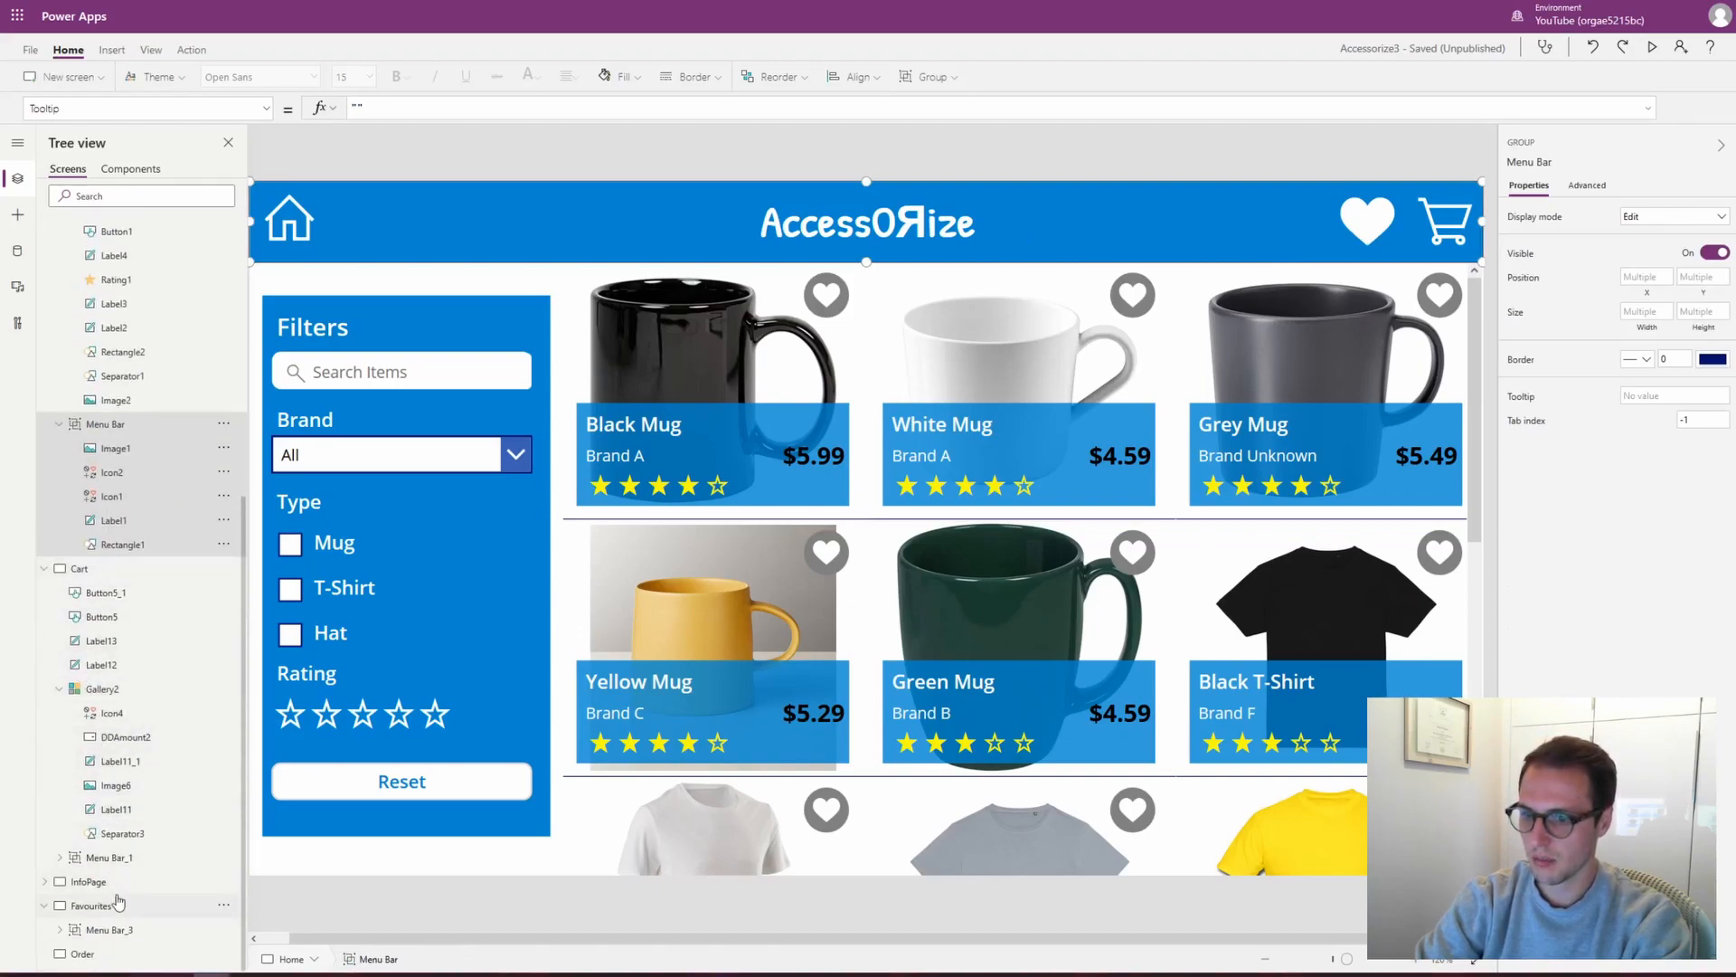
pyautogui.click(92, 905)
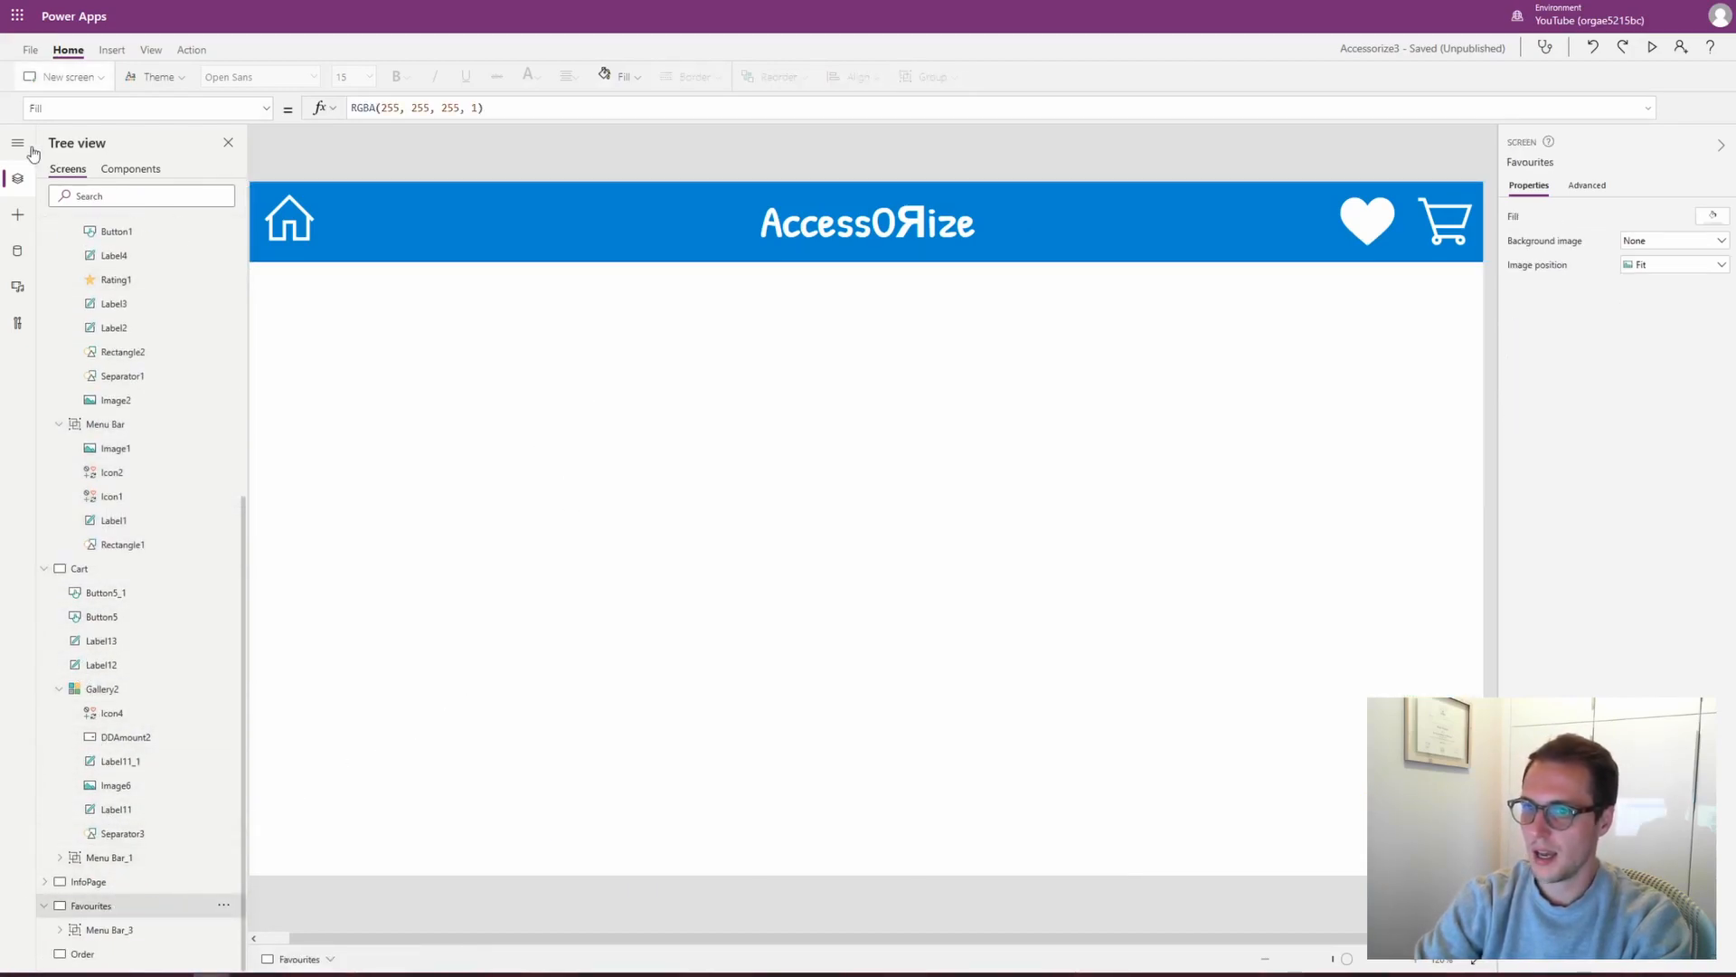
pyautogui.click(17, 214)
pyautogui.moveTo(116, 313); pyautogui.dragTo(411, 436)
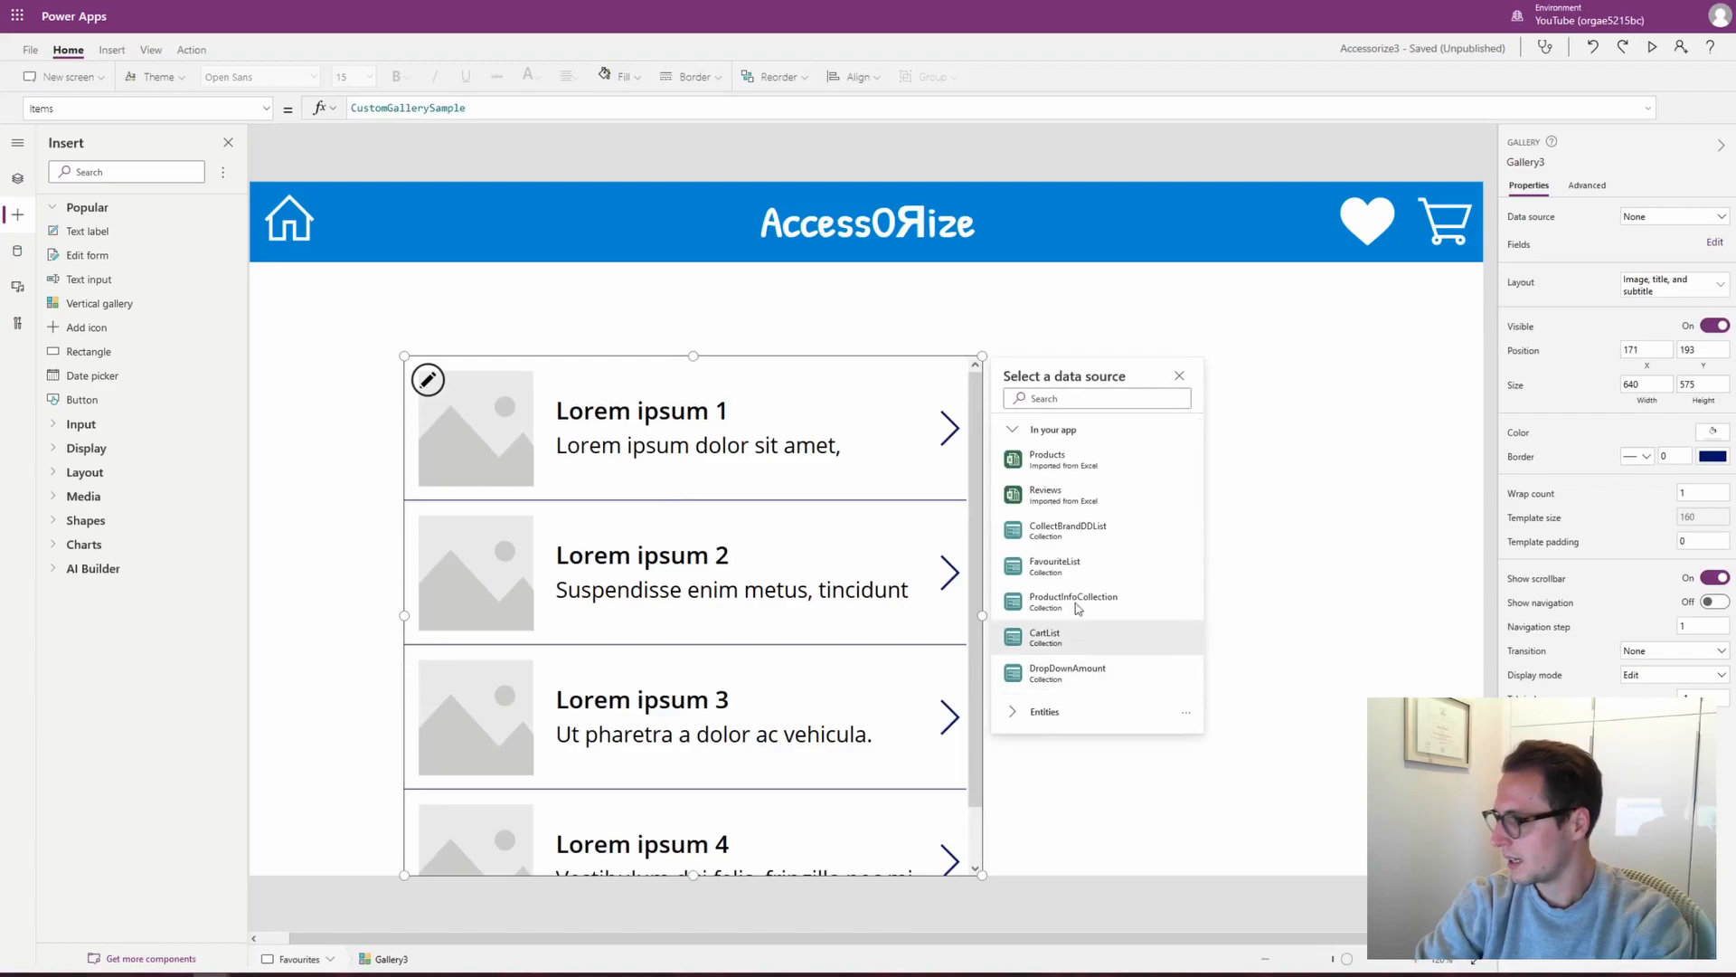
pyautogui.click(1055, 566)
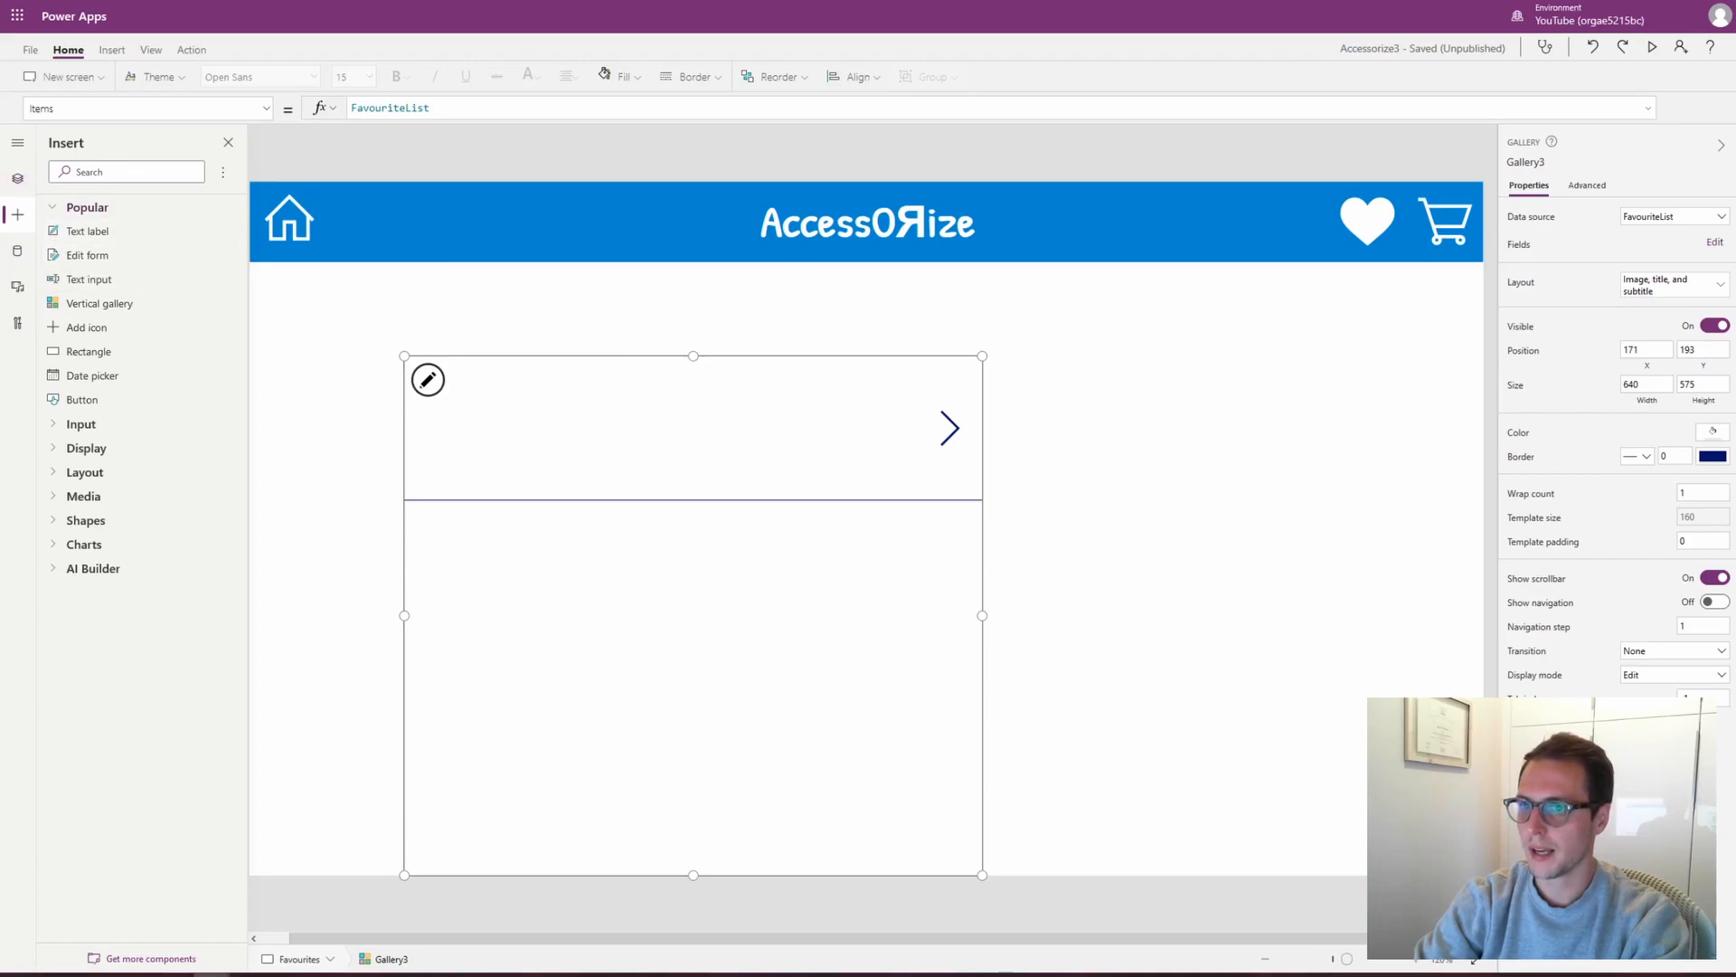
# Preview the Home page, mark the Black Mug, Green Mug, Yellow Mug and grey T-shirt as favourites, and close the preview
pyautogui.click(17, 178)
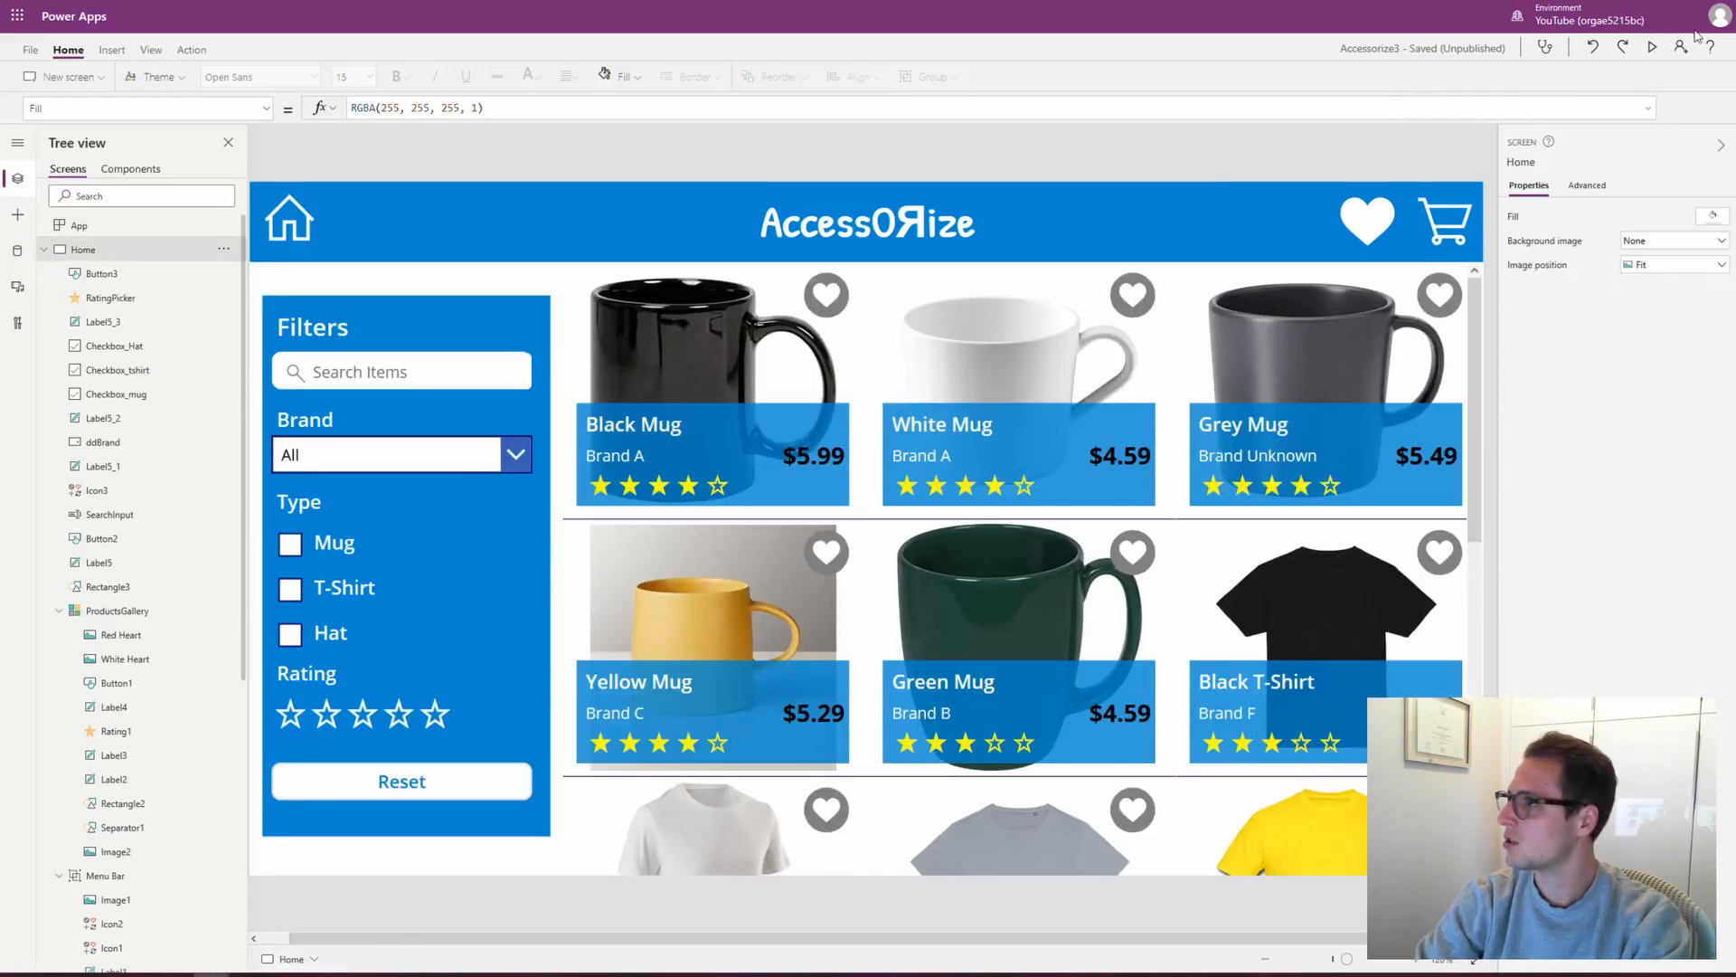
pyautogui.click(1655, 49)
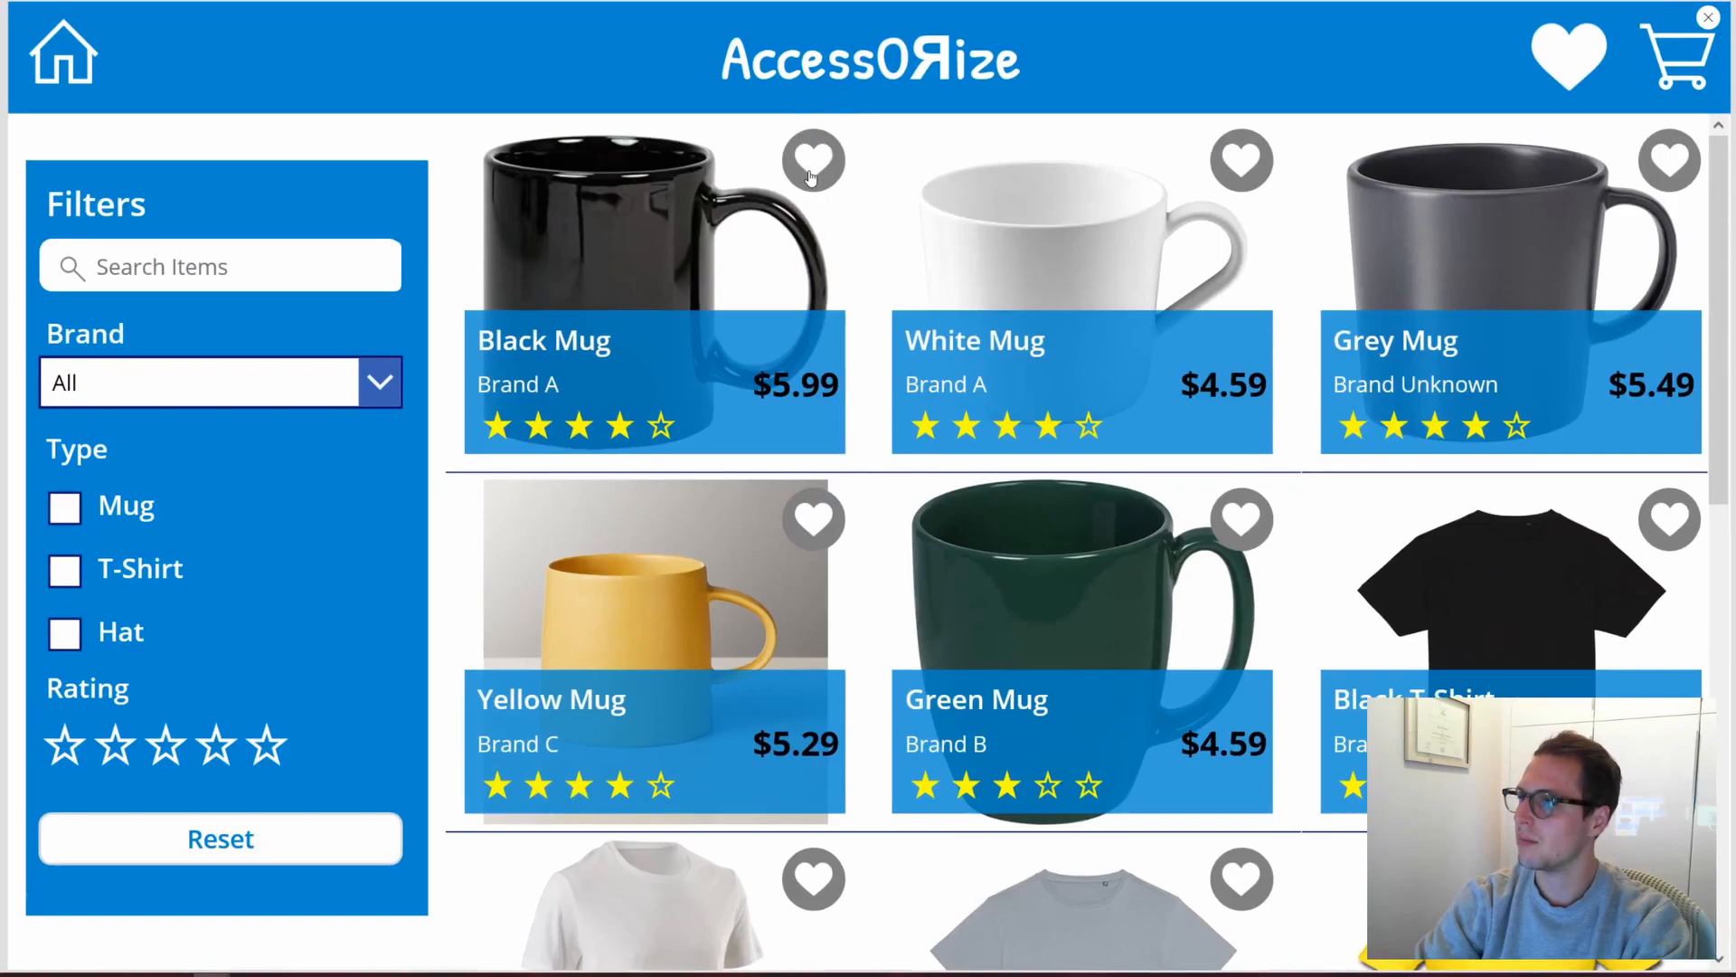
pyautogui.click(1241, 518)
pyautogui.click(1241, 878)
pyautogui.click(813, 518)
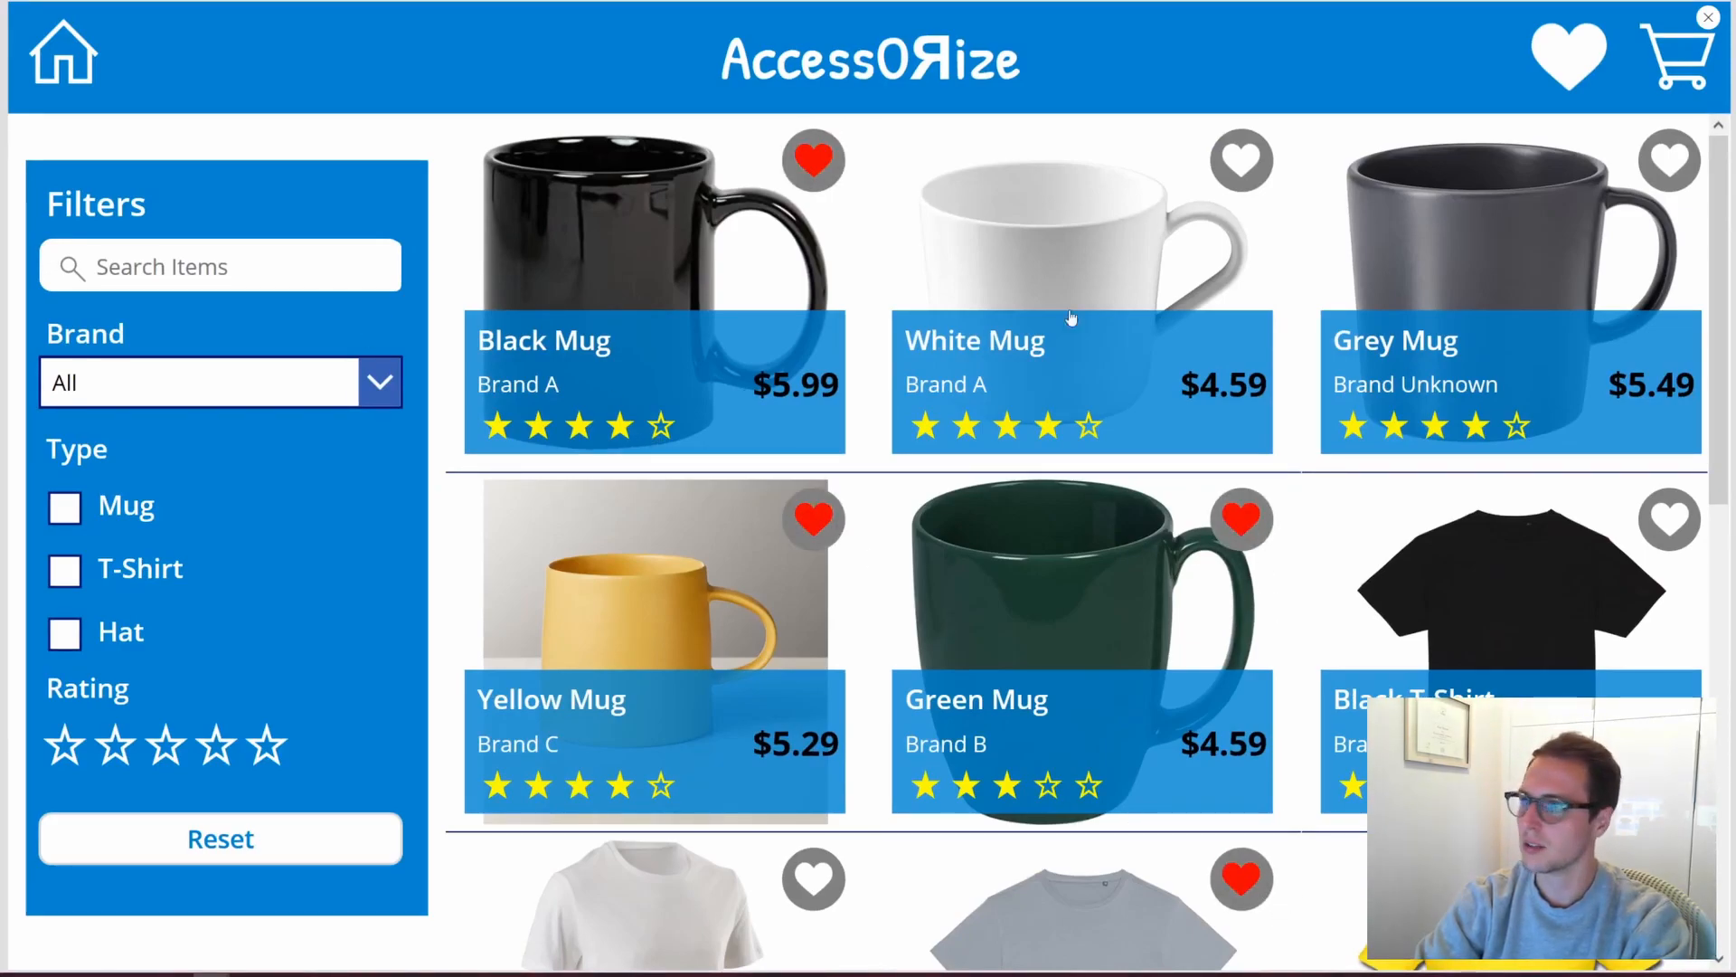
pyautogui.click(1709, 18)
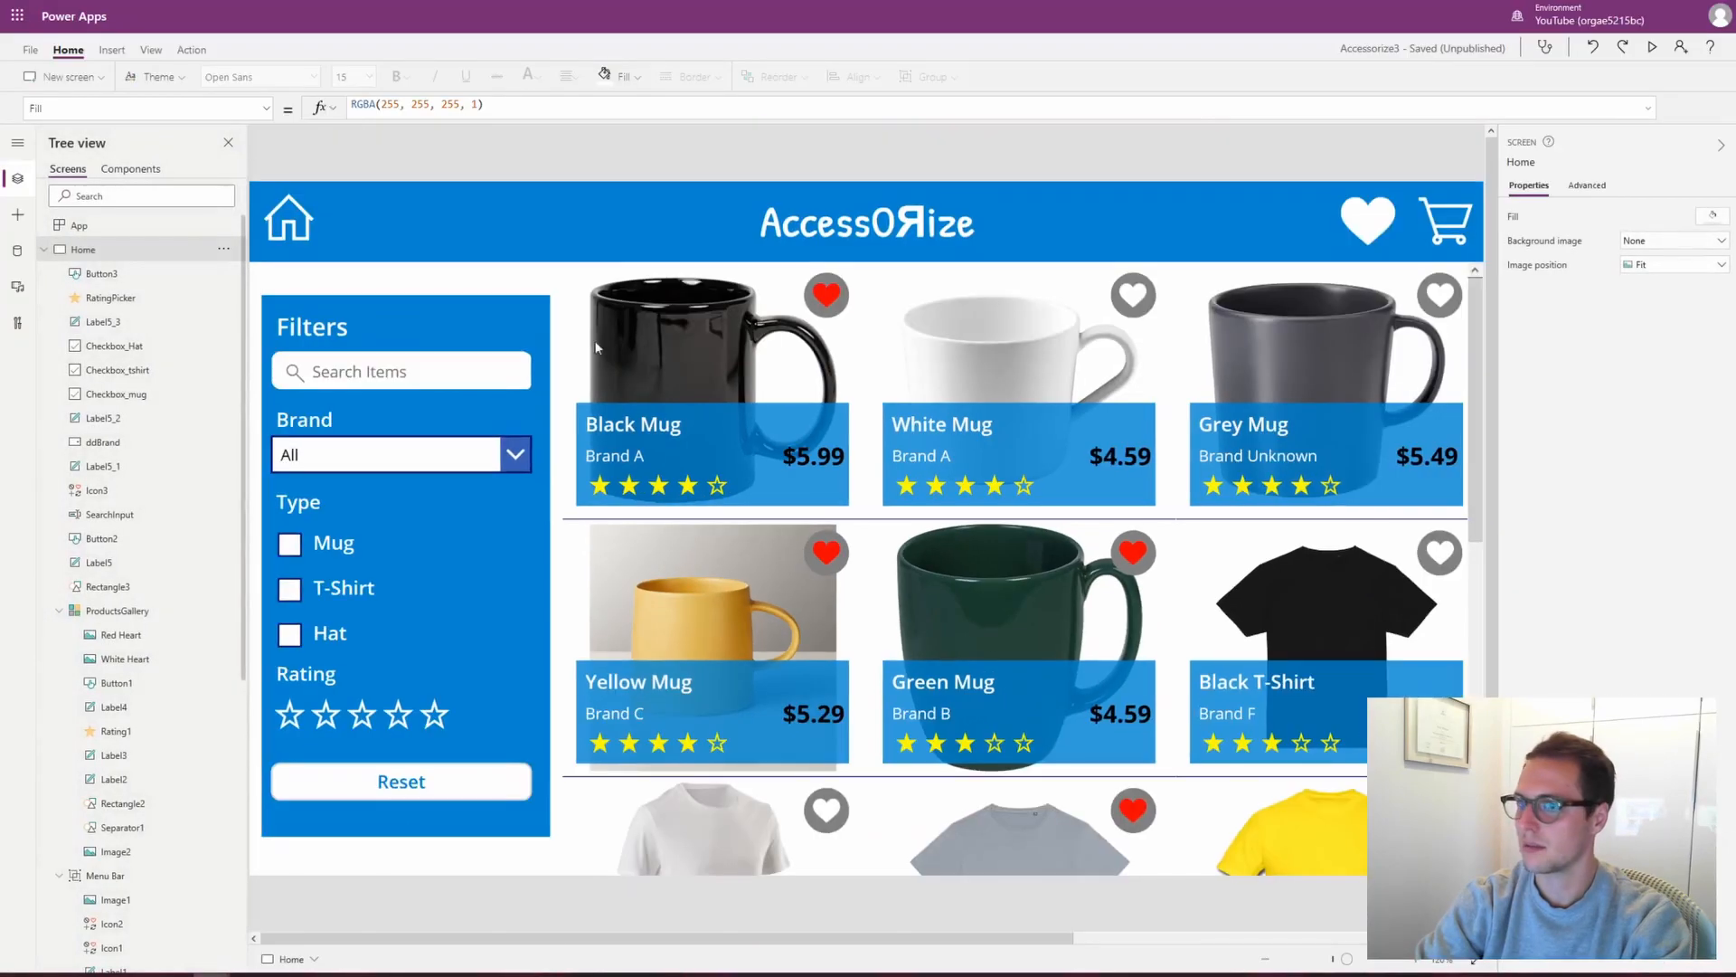
# Return to the Favourites screen and check the items in its gallery
pyautogui.click(45, 249)
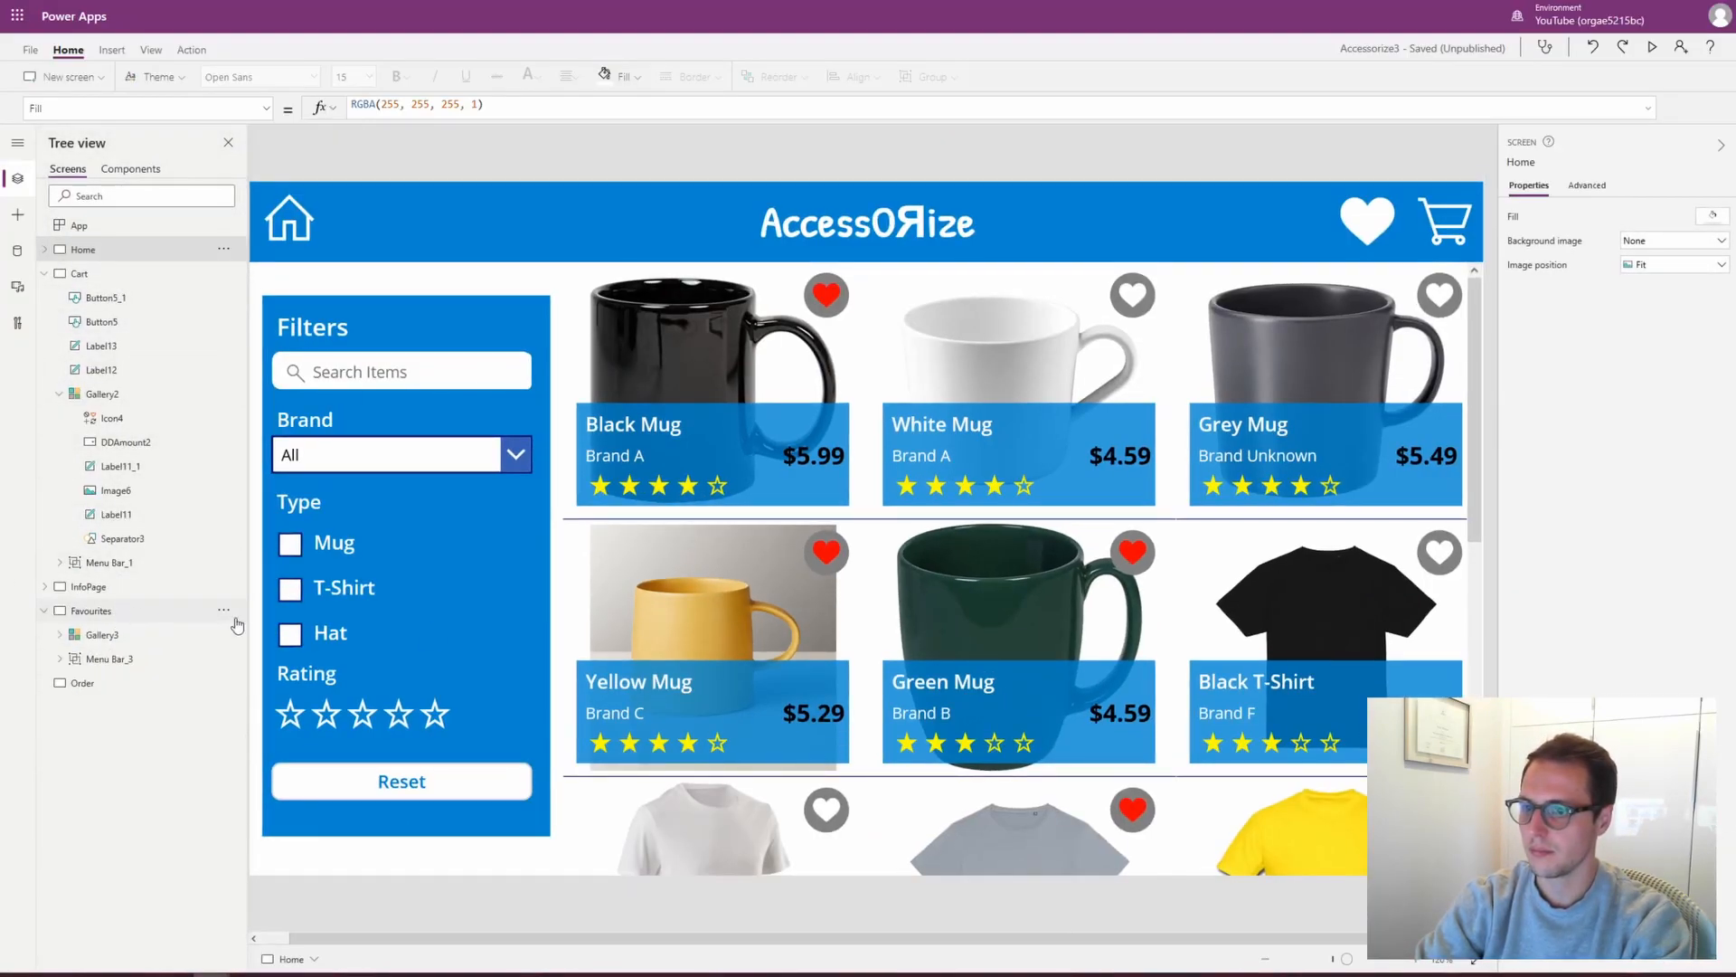
pyautogui.click(162, 616)
pyautogui.click(773, 394)
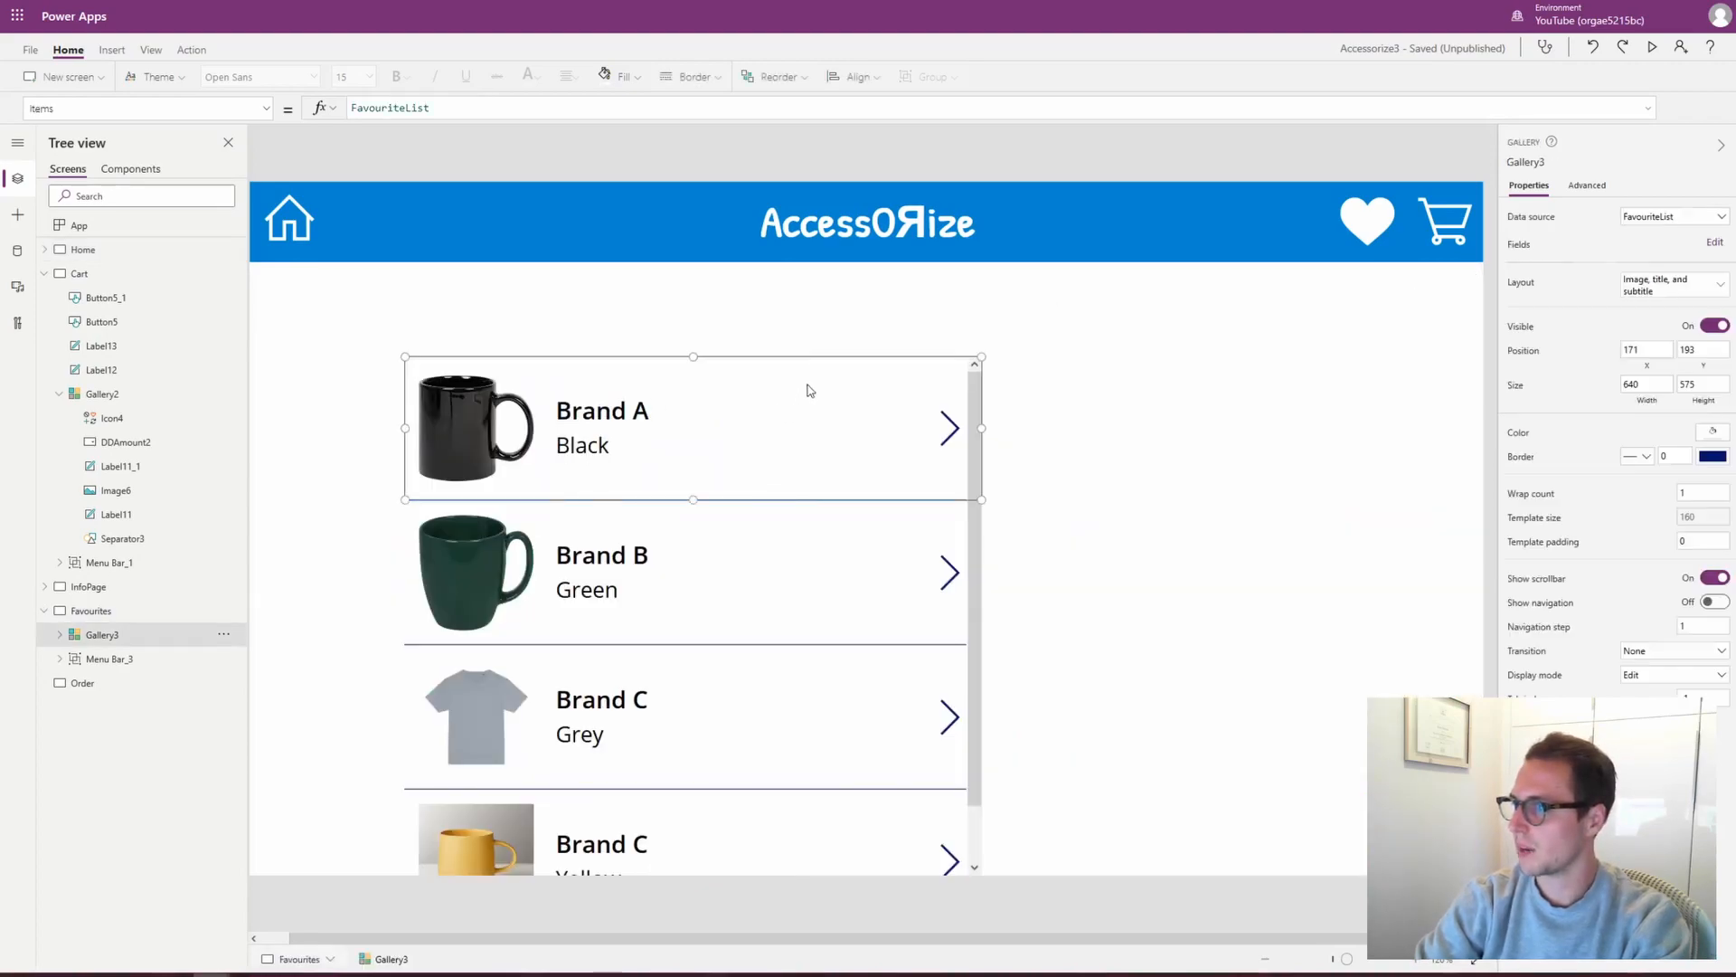
pyautogui.click(980, 570)
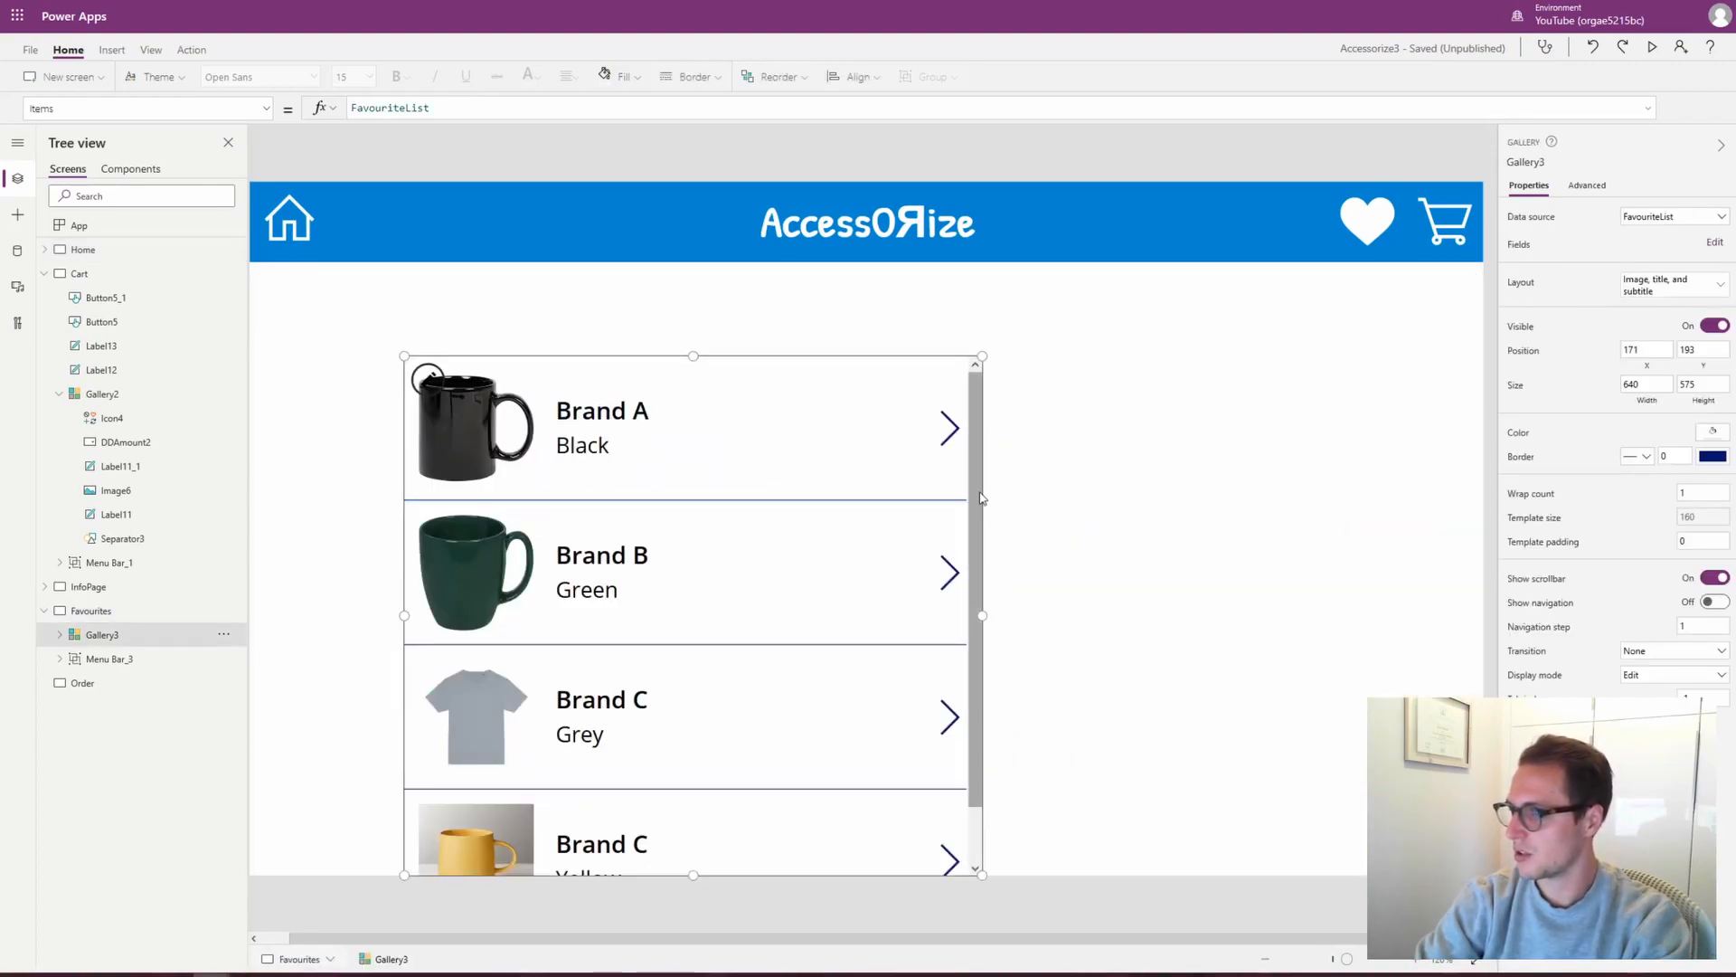
pyautogui.click(522, 413)
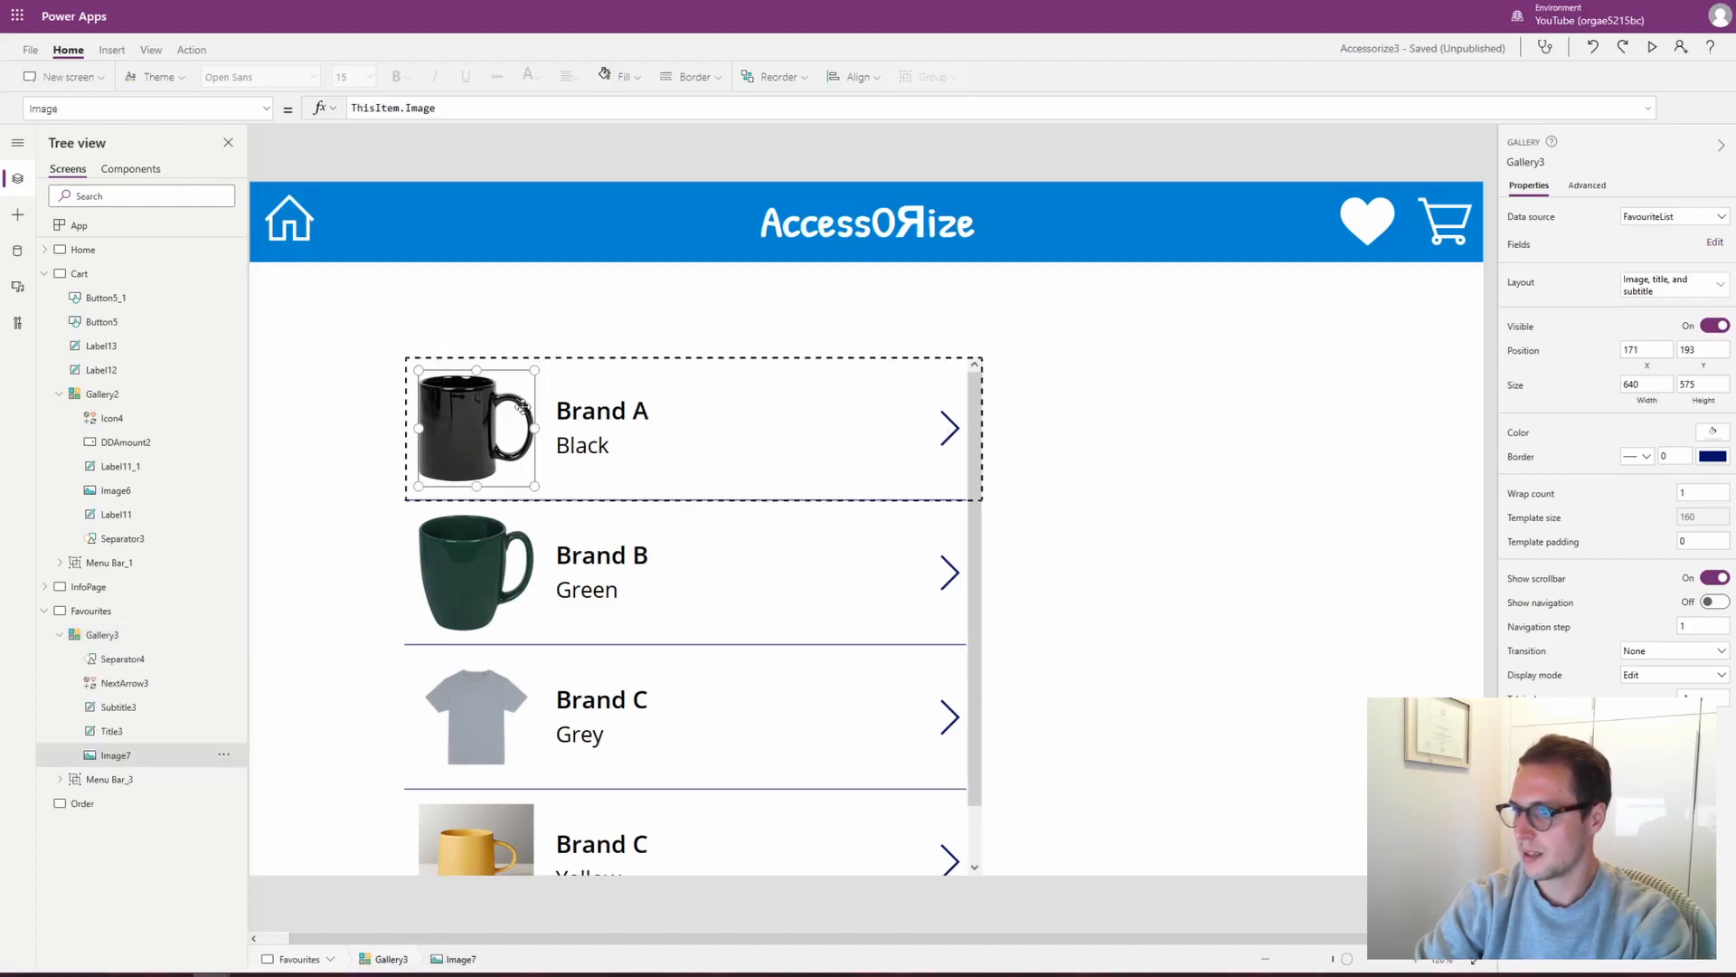
pyautogui.press('Delete')
pyautogui.press('Delete')
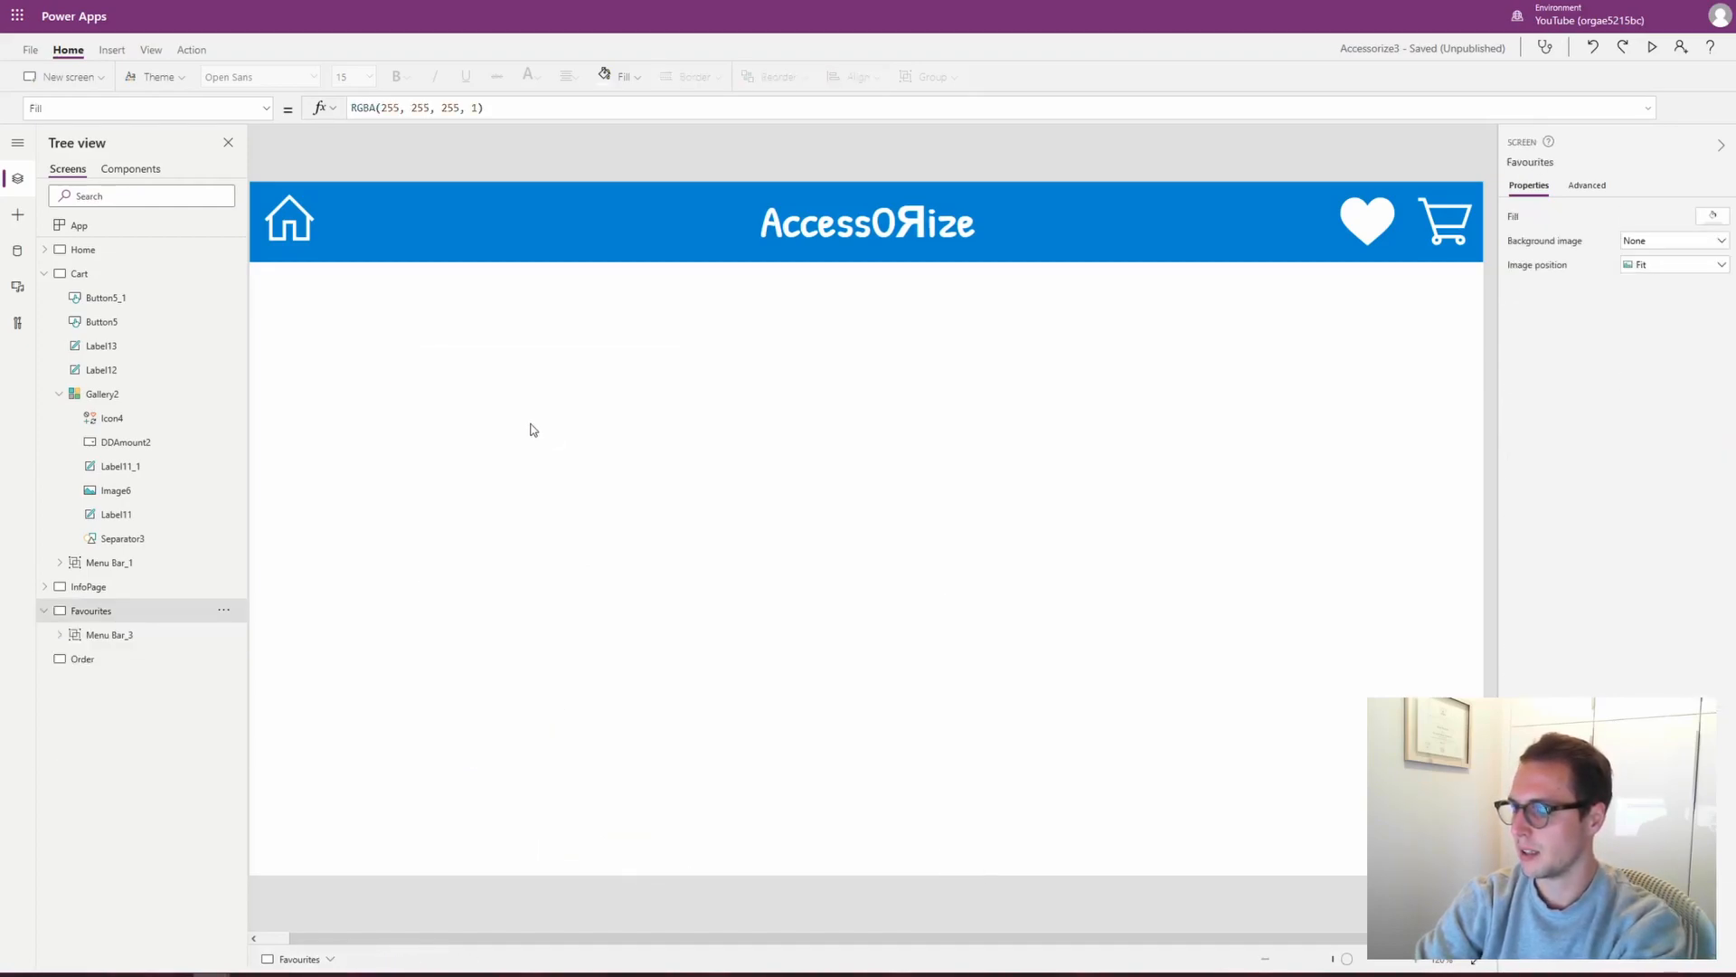
pyautogui.hotkey('ctrl', 'z')
pyautogui.click(604, 446)
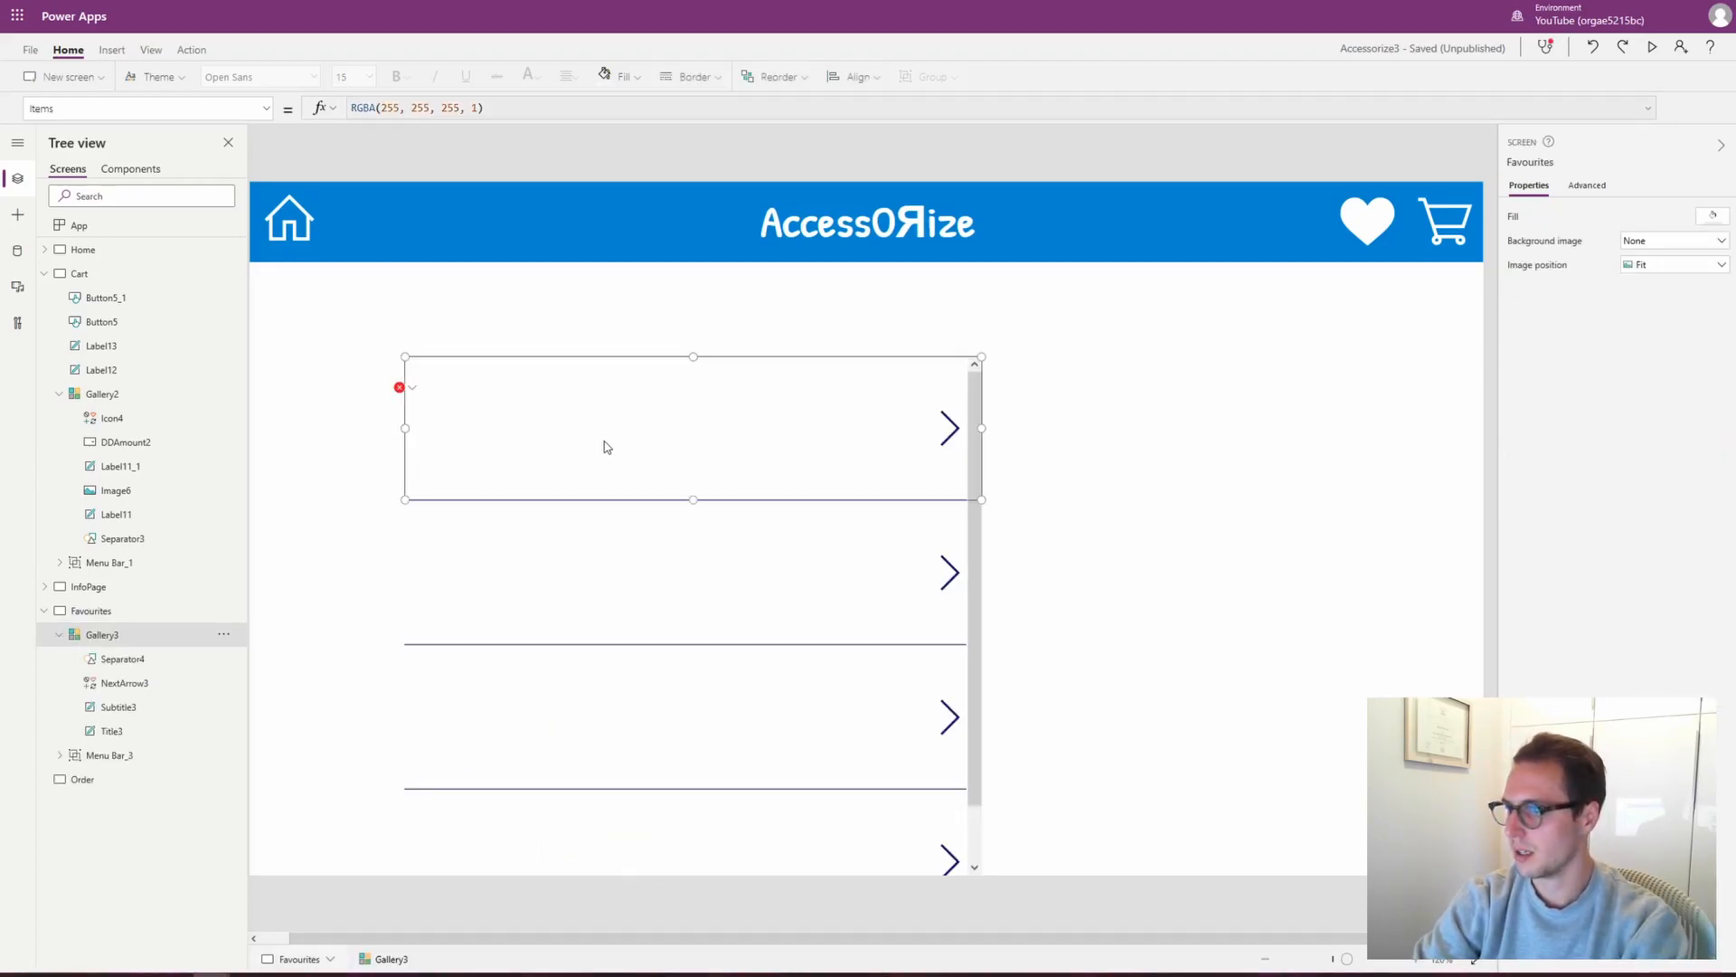
pyautogui.hotkey('ctrl', 'z')
pyautogui.click(599, 418)
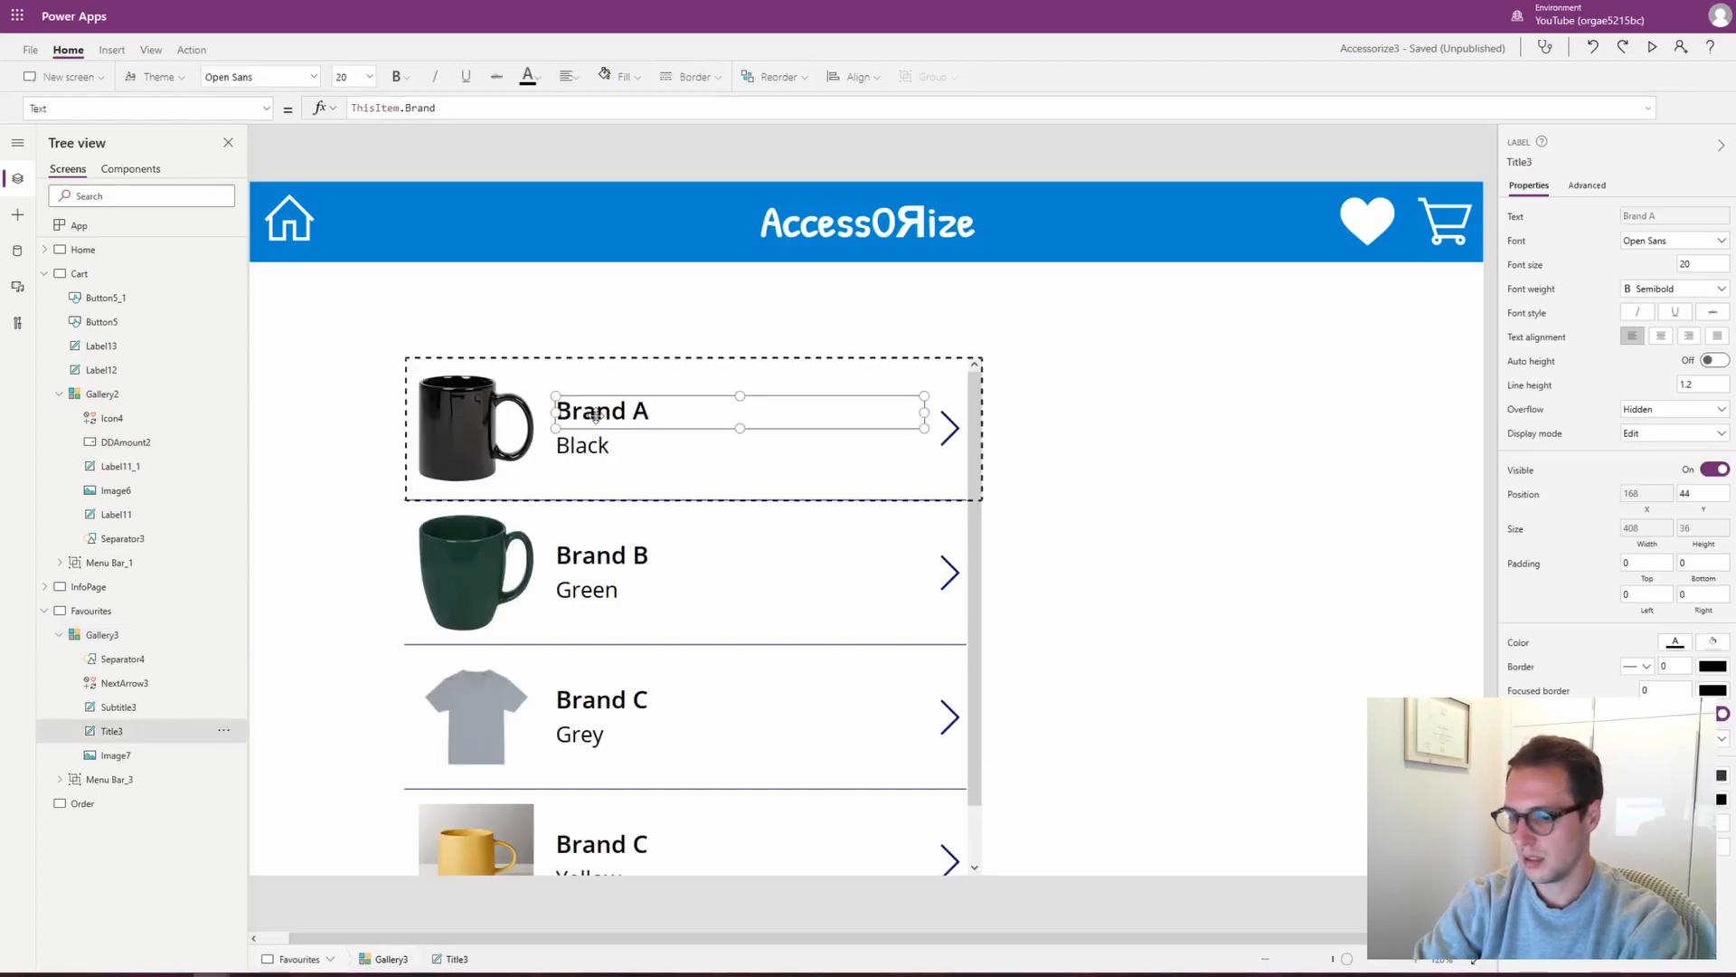
pyautogui.press('Delete')
pyautogui.click(602, 450)
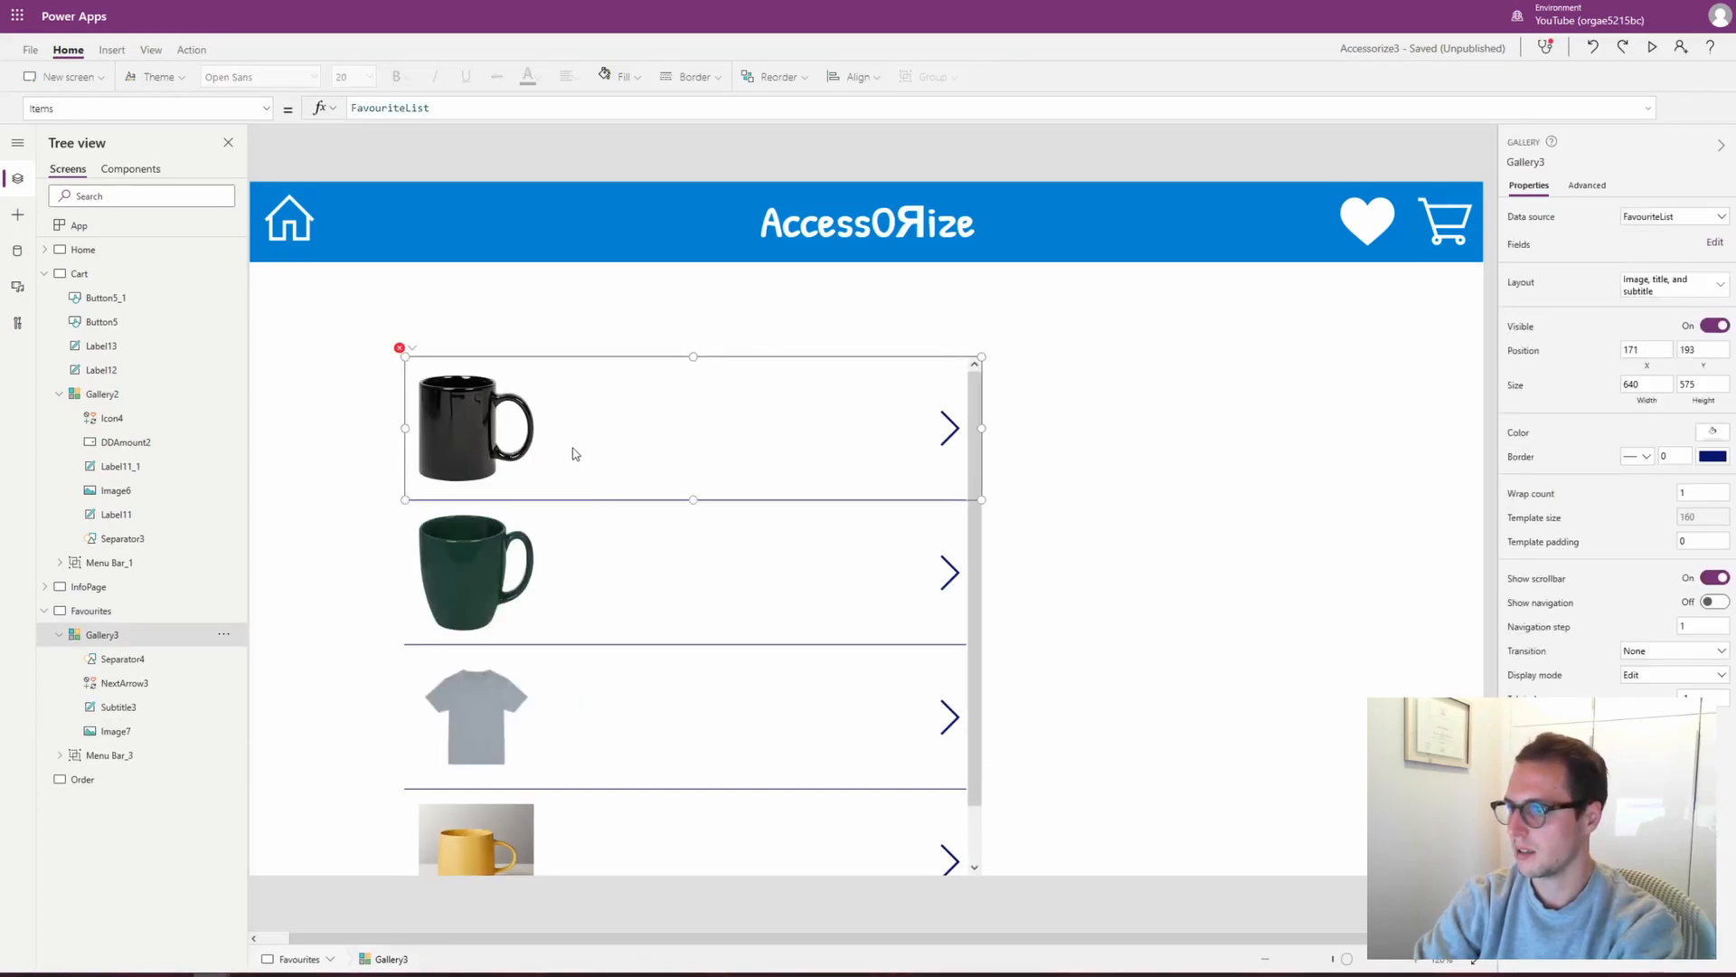
pyautogui.hotkey('ctrl', 'z')
# Delete the subtitle, title, arrow and image from the Favourites gallery template, keeping only the separator
pyautogui.click(606, 443)
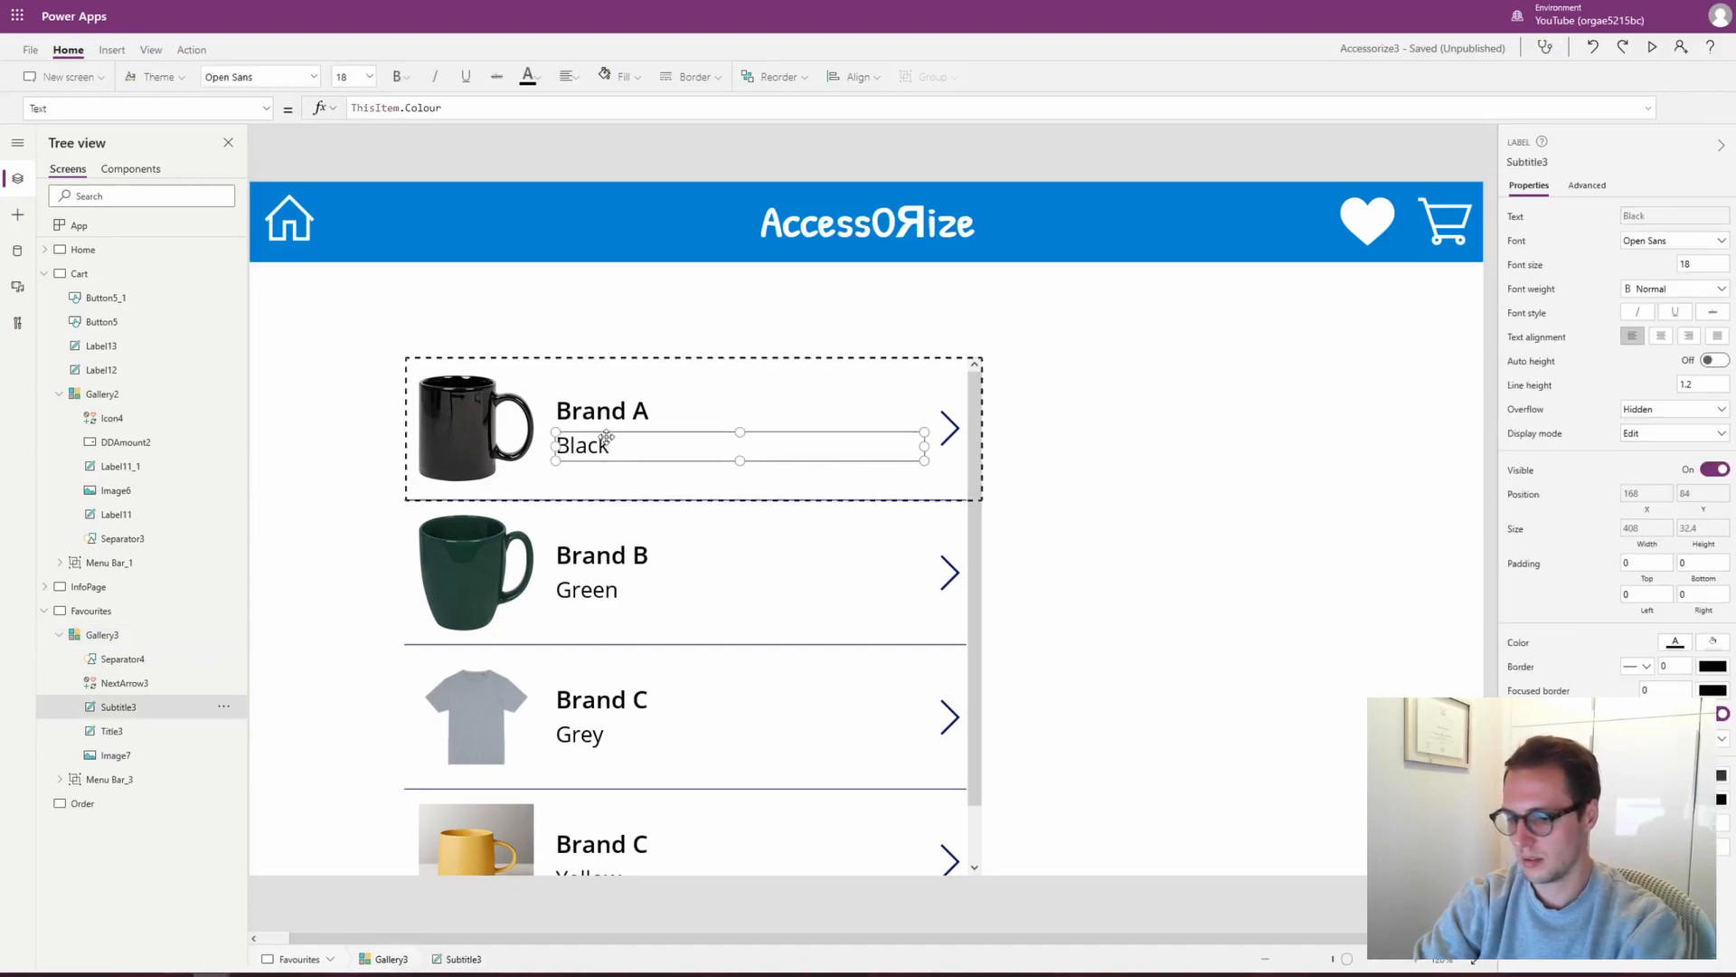
pyautogui.press('Delete')
pyautogui.click(599, 414)
pyautogui.press('Delete')
pyautogui.click(949, 440)
pyautogui.press('Delete')
pyautogui.click(588, 456)
pyautogui.press('Delete')
# Insert an image control at the start of the Favourites gallery's first row
pyautogui.click(127, 195)
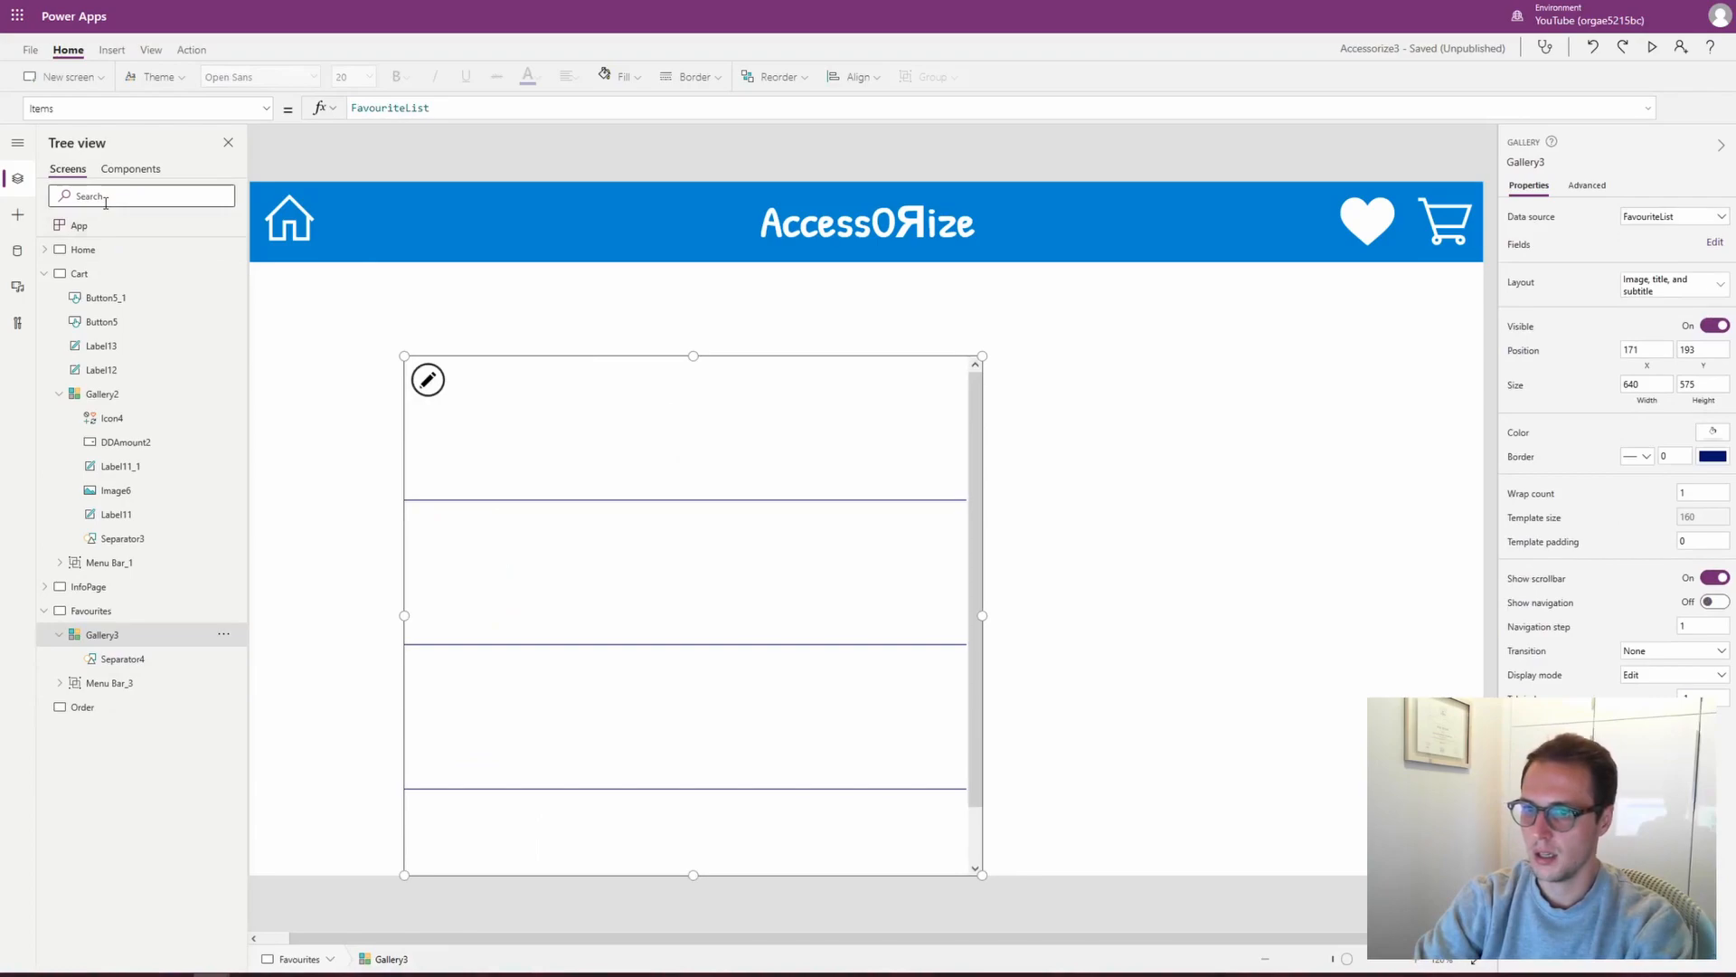
pyautogui.click(19, 214)
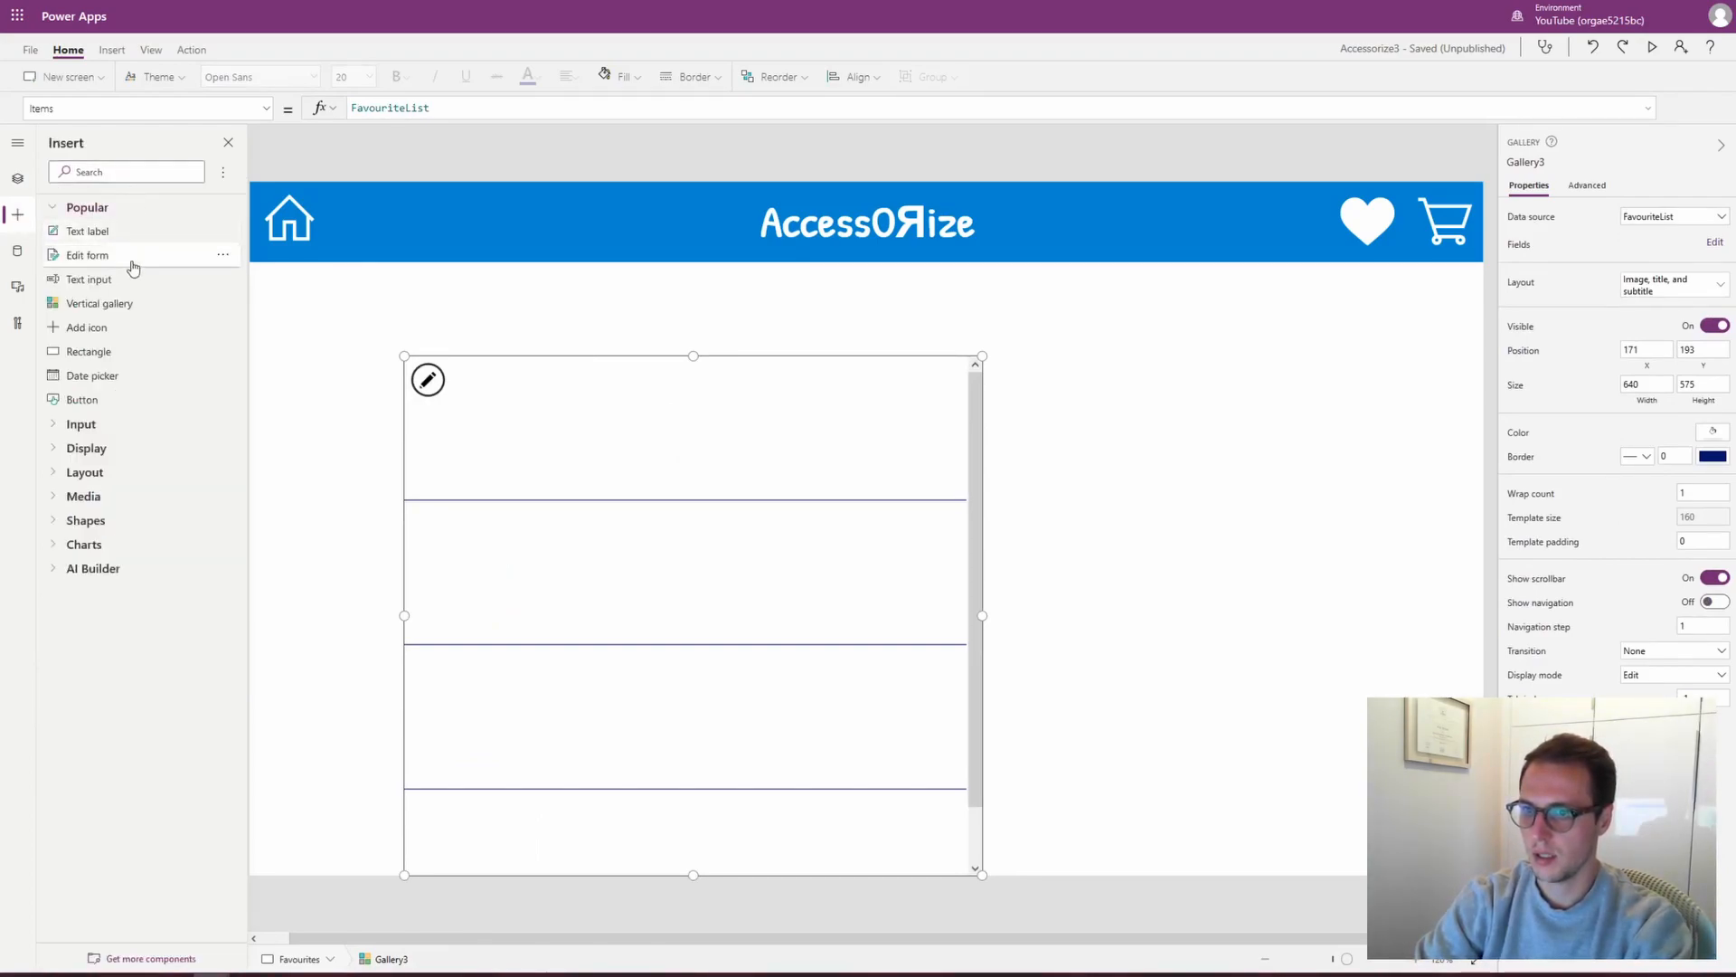
pyautogui.click(113, 173)
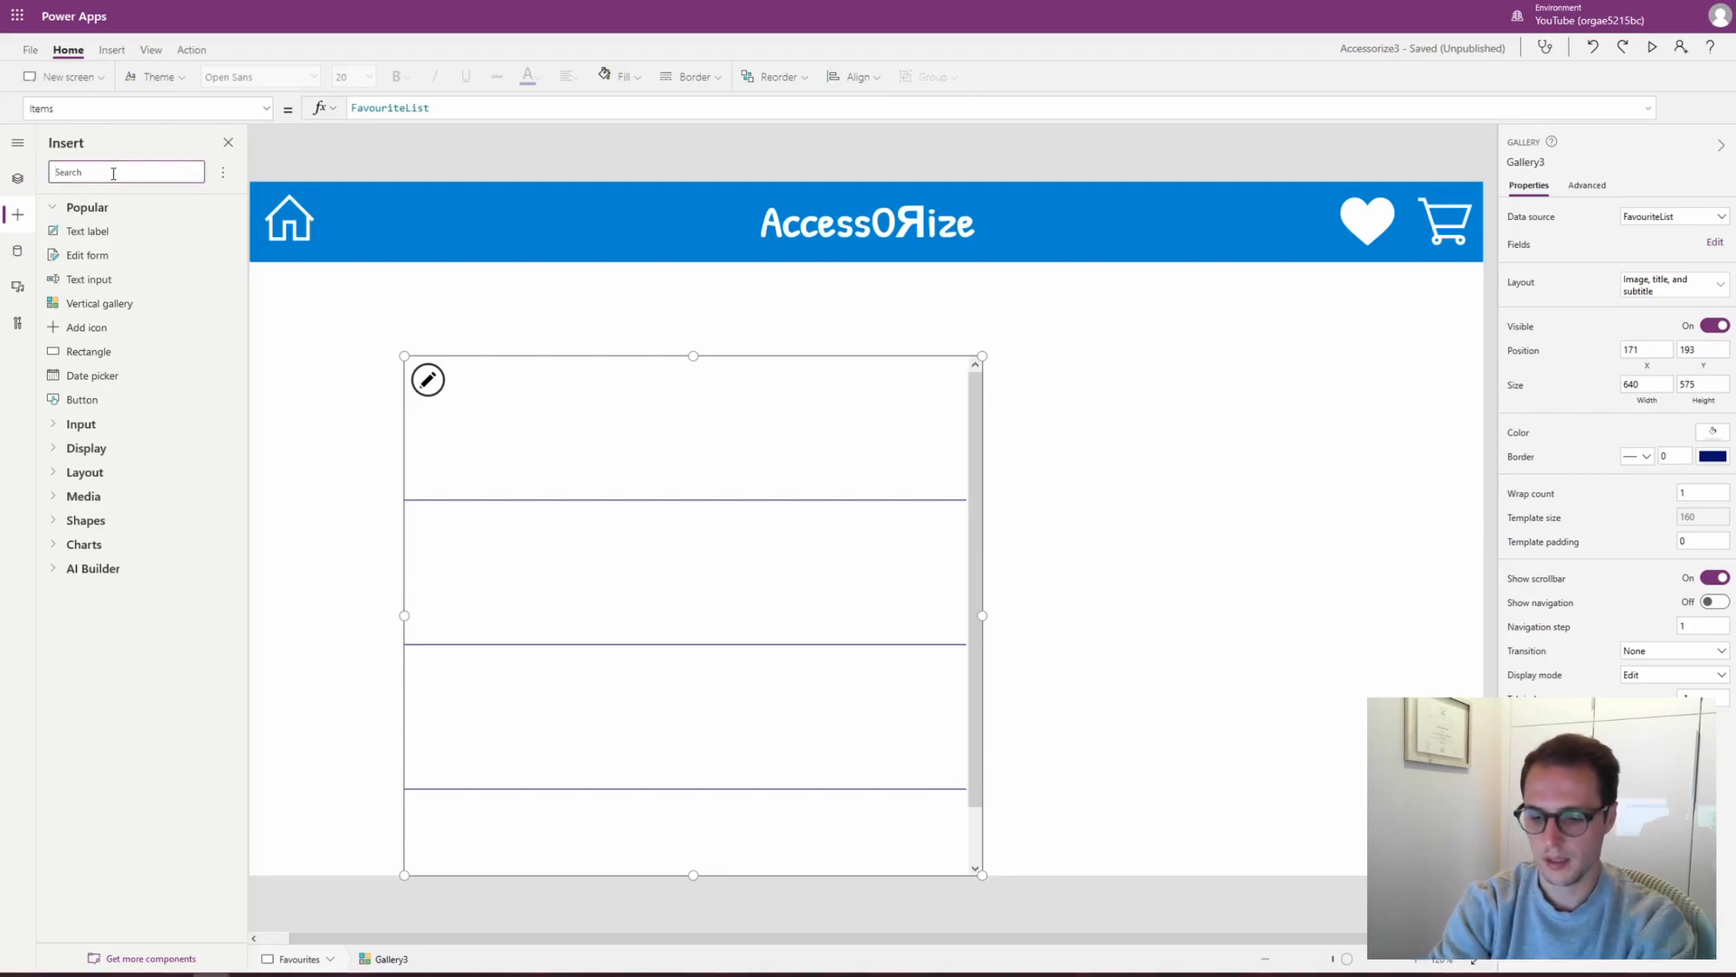
pyautogui.write('image')
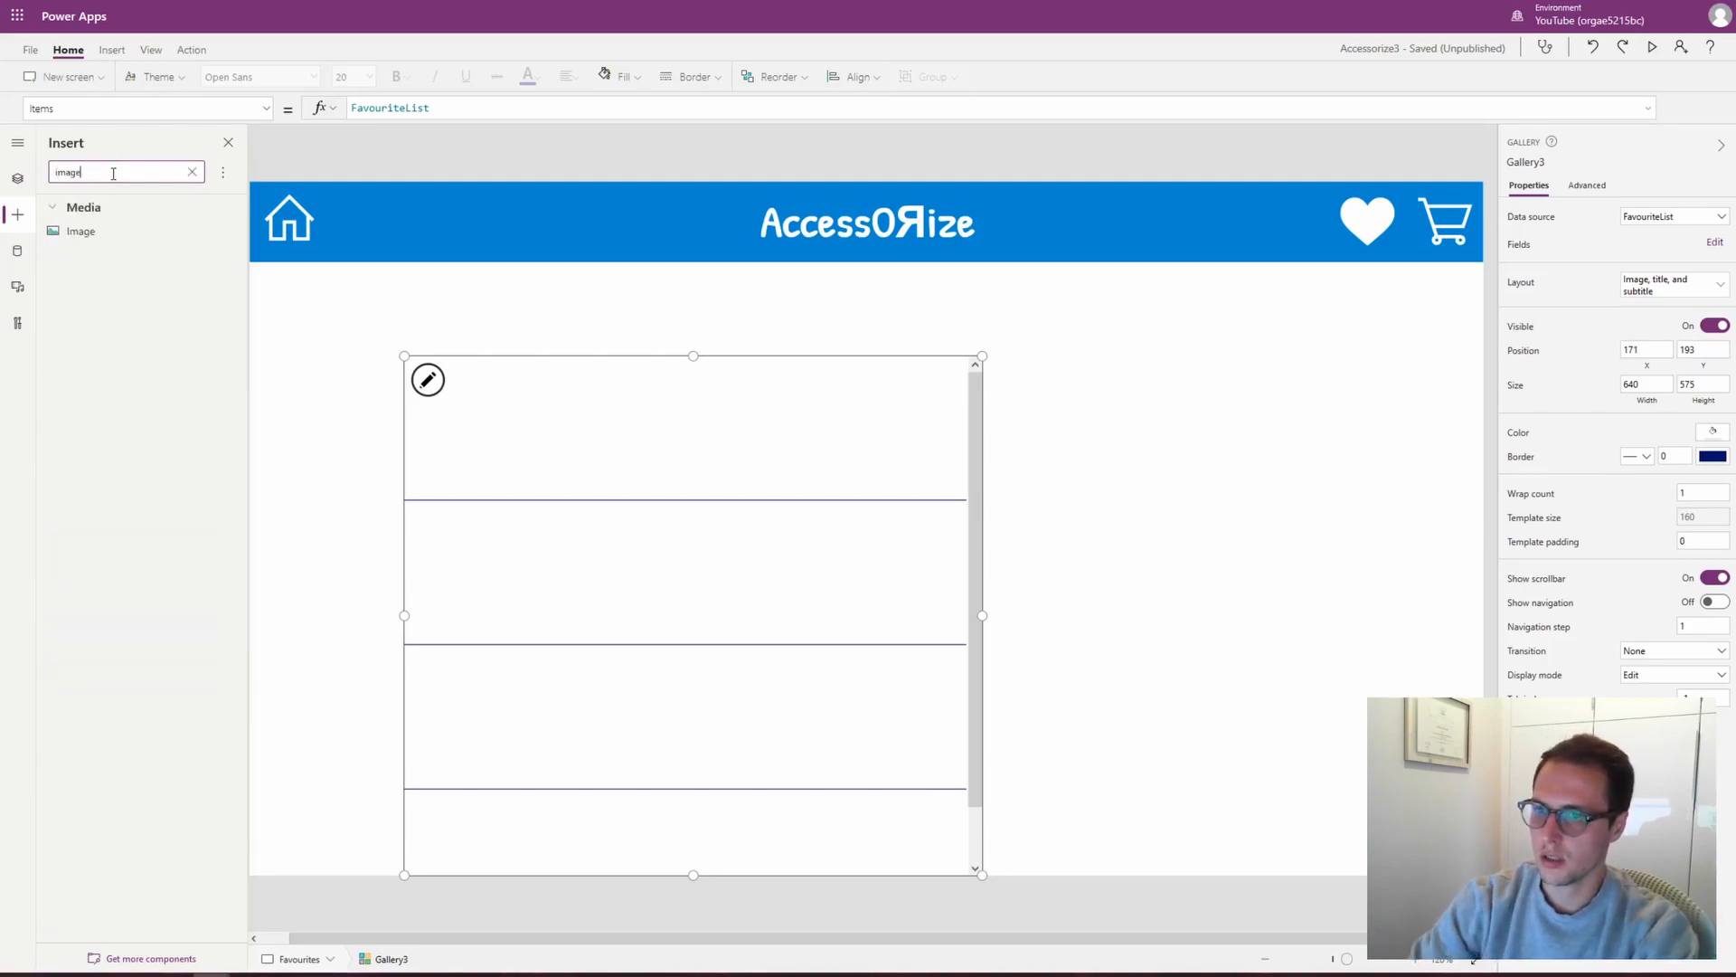
pyautogui.moveTo(78, 233); pyautogui.dragTo(547, 413)
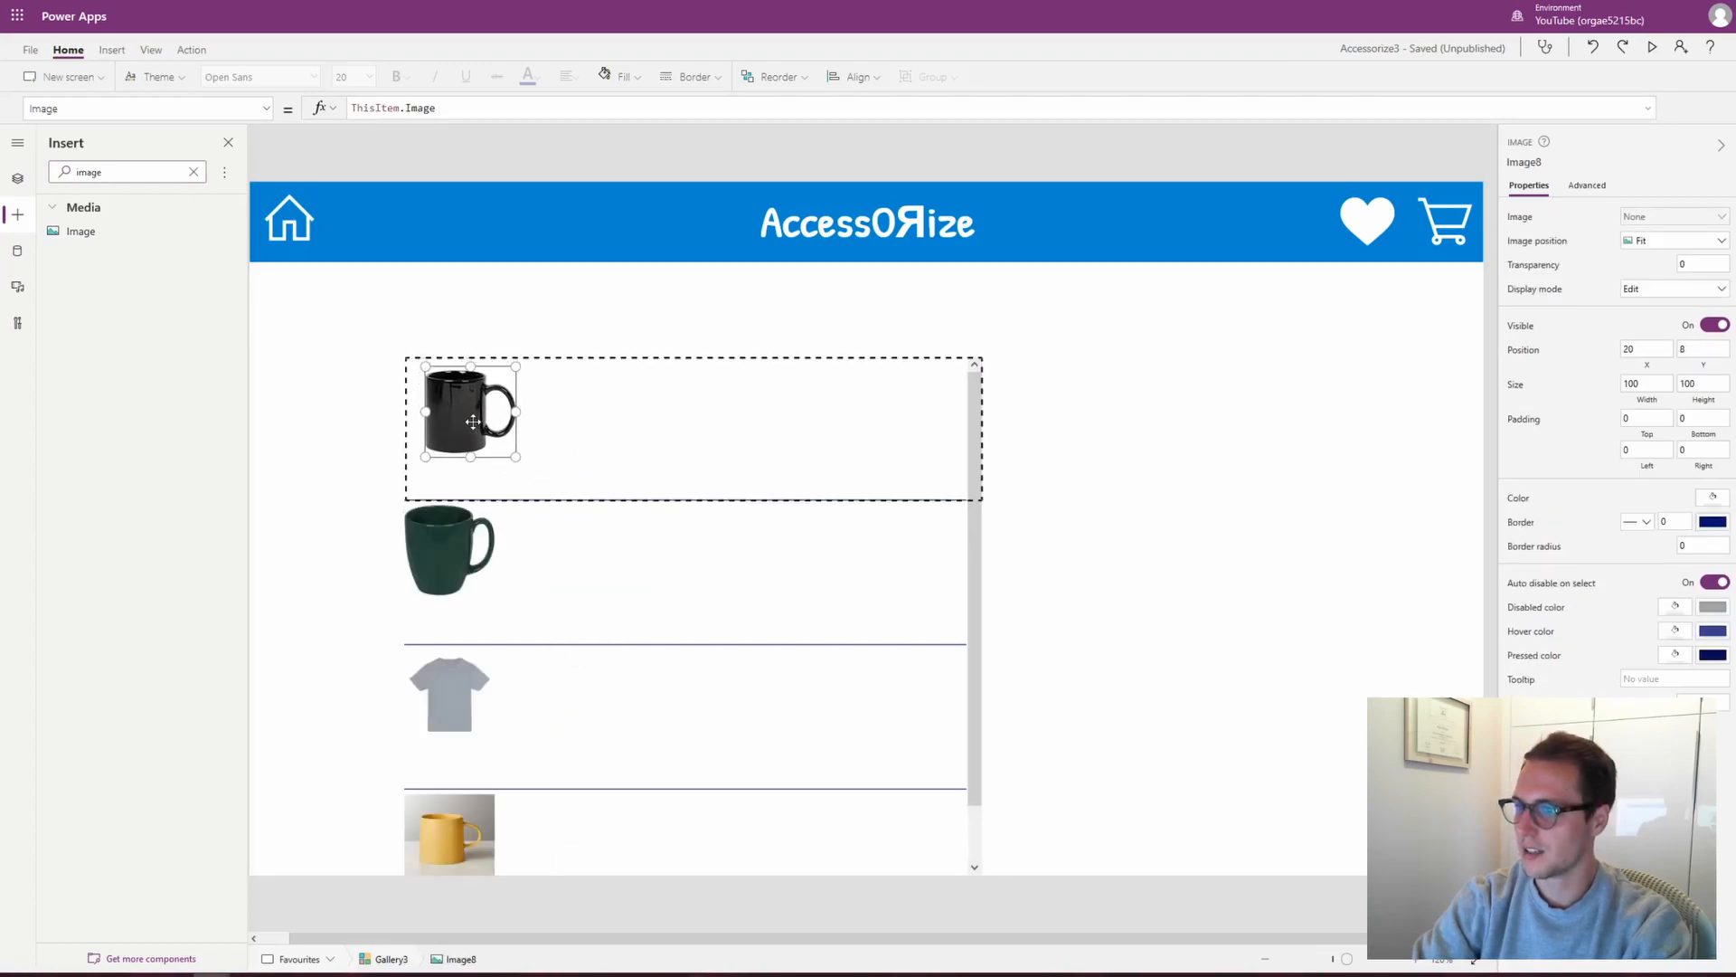
# Move the Favourites gallery to the screen's left edge and widen it to span the full screen width
pyautogui.click(982, 527)
pyautogui.click(870, 354)
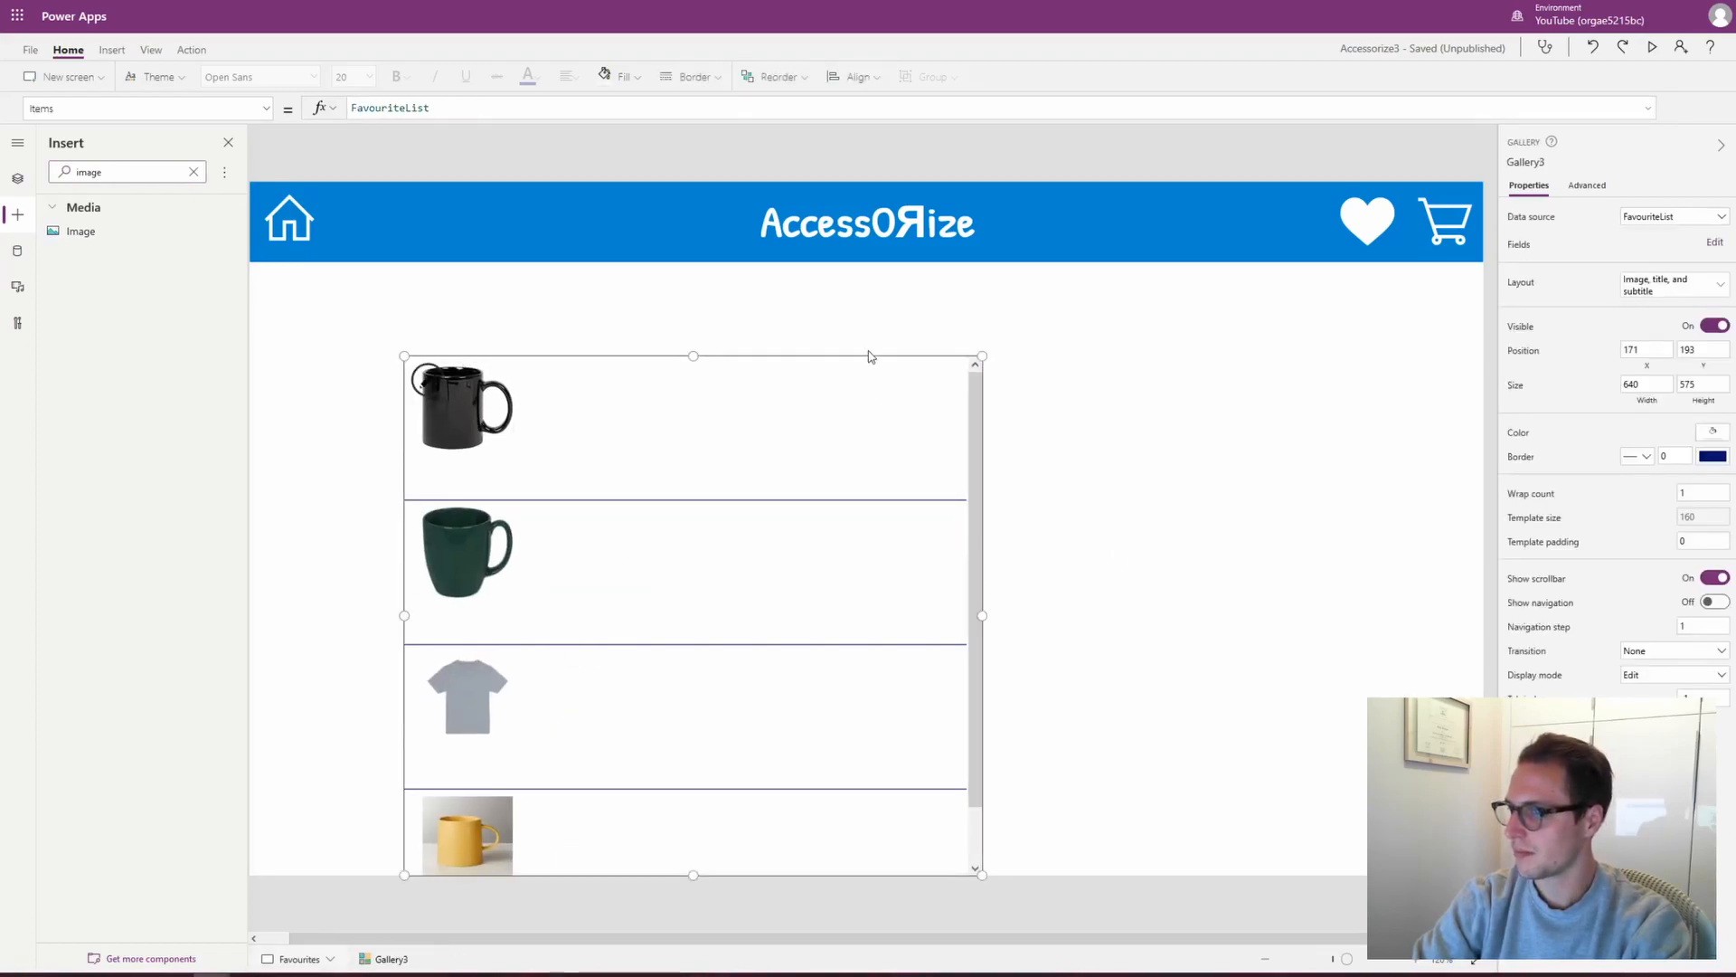
pyautogui.moveTo(869, 355); pyautogui.dragTo(698, 371)
pyautogui.moveTo(825, 617); pyautogui.dragTo(1480, 584)
pyautogui.click(970, 286)
# Insert a text label reading "Favourites" centred between the header and the gallery, and enlarge it to about 284 by 54
pyautogui.doubleClick(88, 172)
pyautogui.write('label')
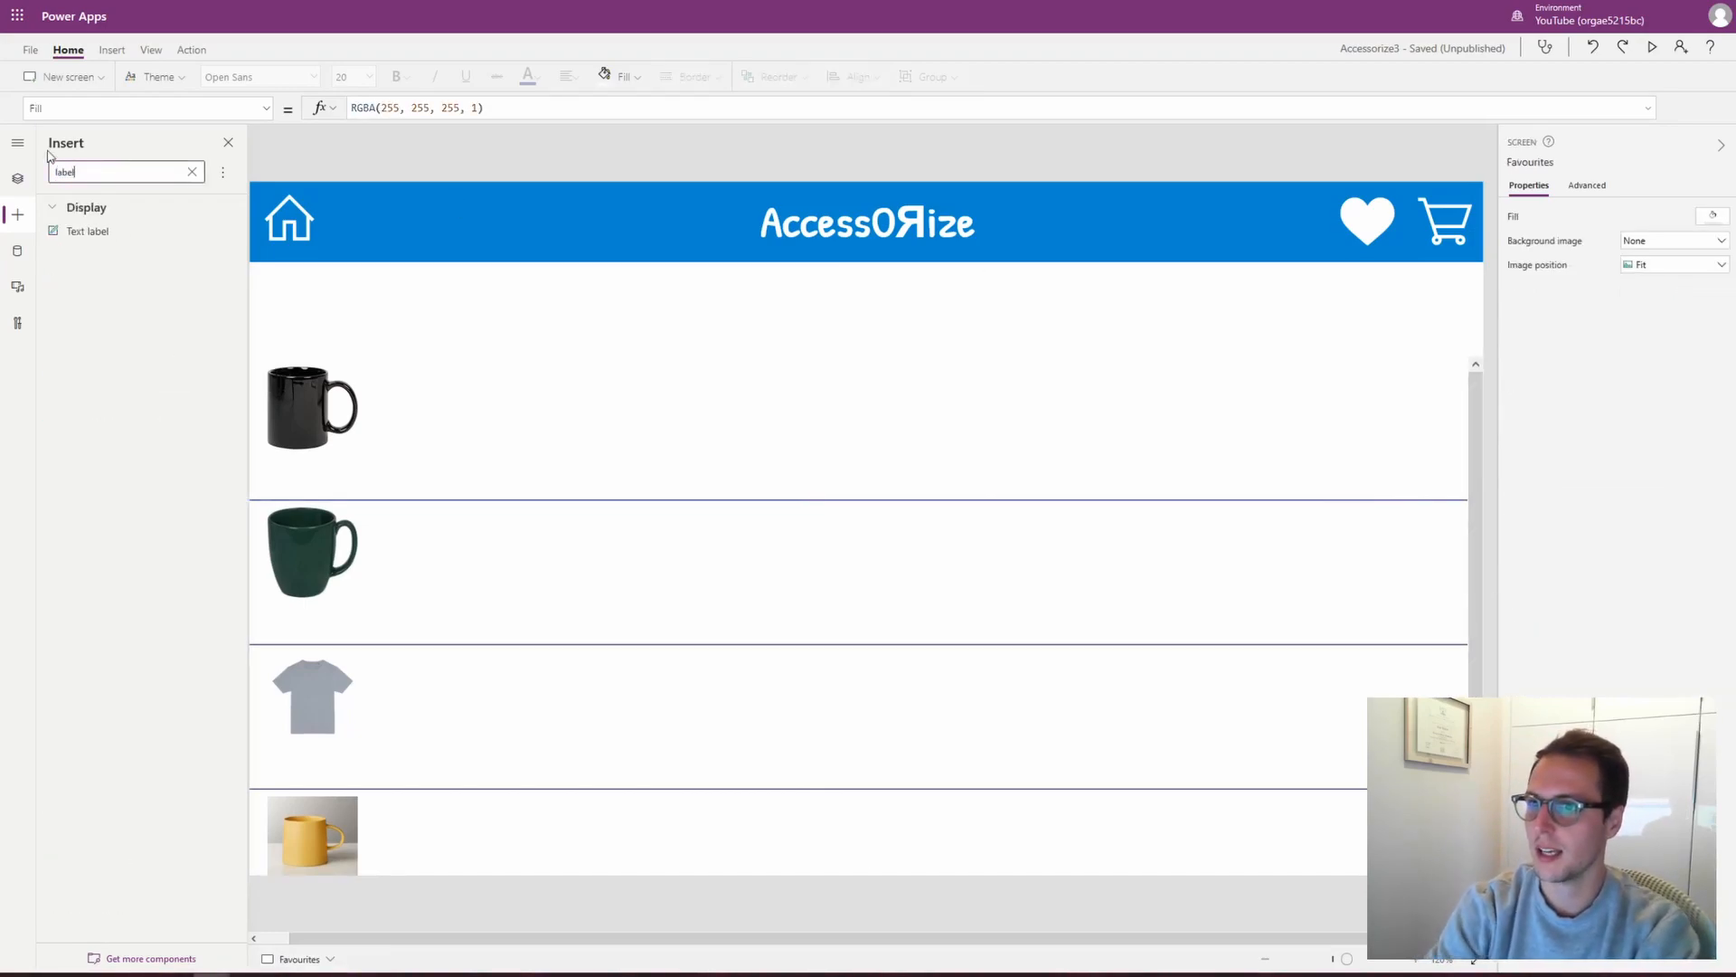
pyautogui.moveTo(103, 222); pyautogui.dragTo(864, 307)
pyautogui.doubleClick(880, 311)
pyautogui.write('Favourites')
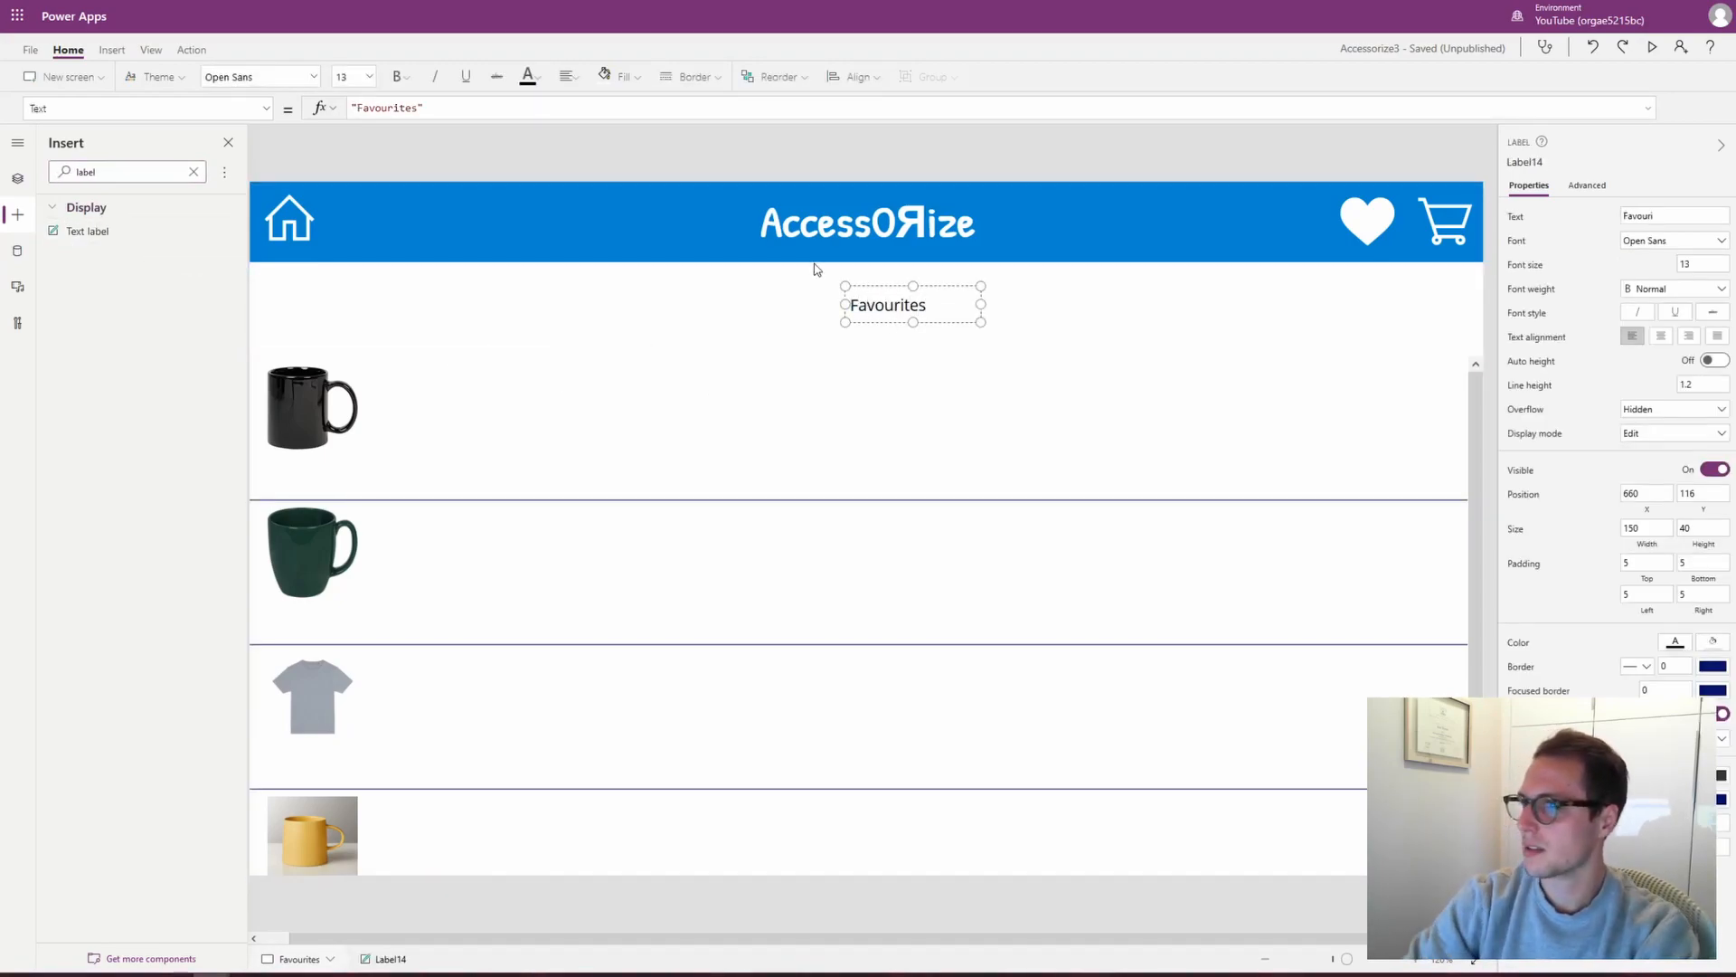
pyautogui.moveTo(842, 304); pyautogui.dragTo(720, 290)
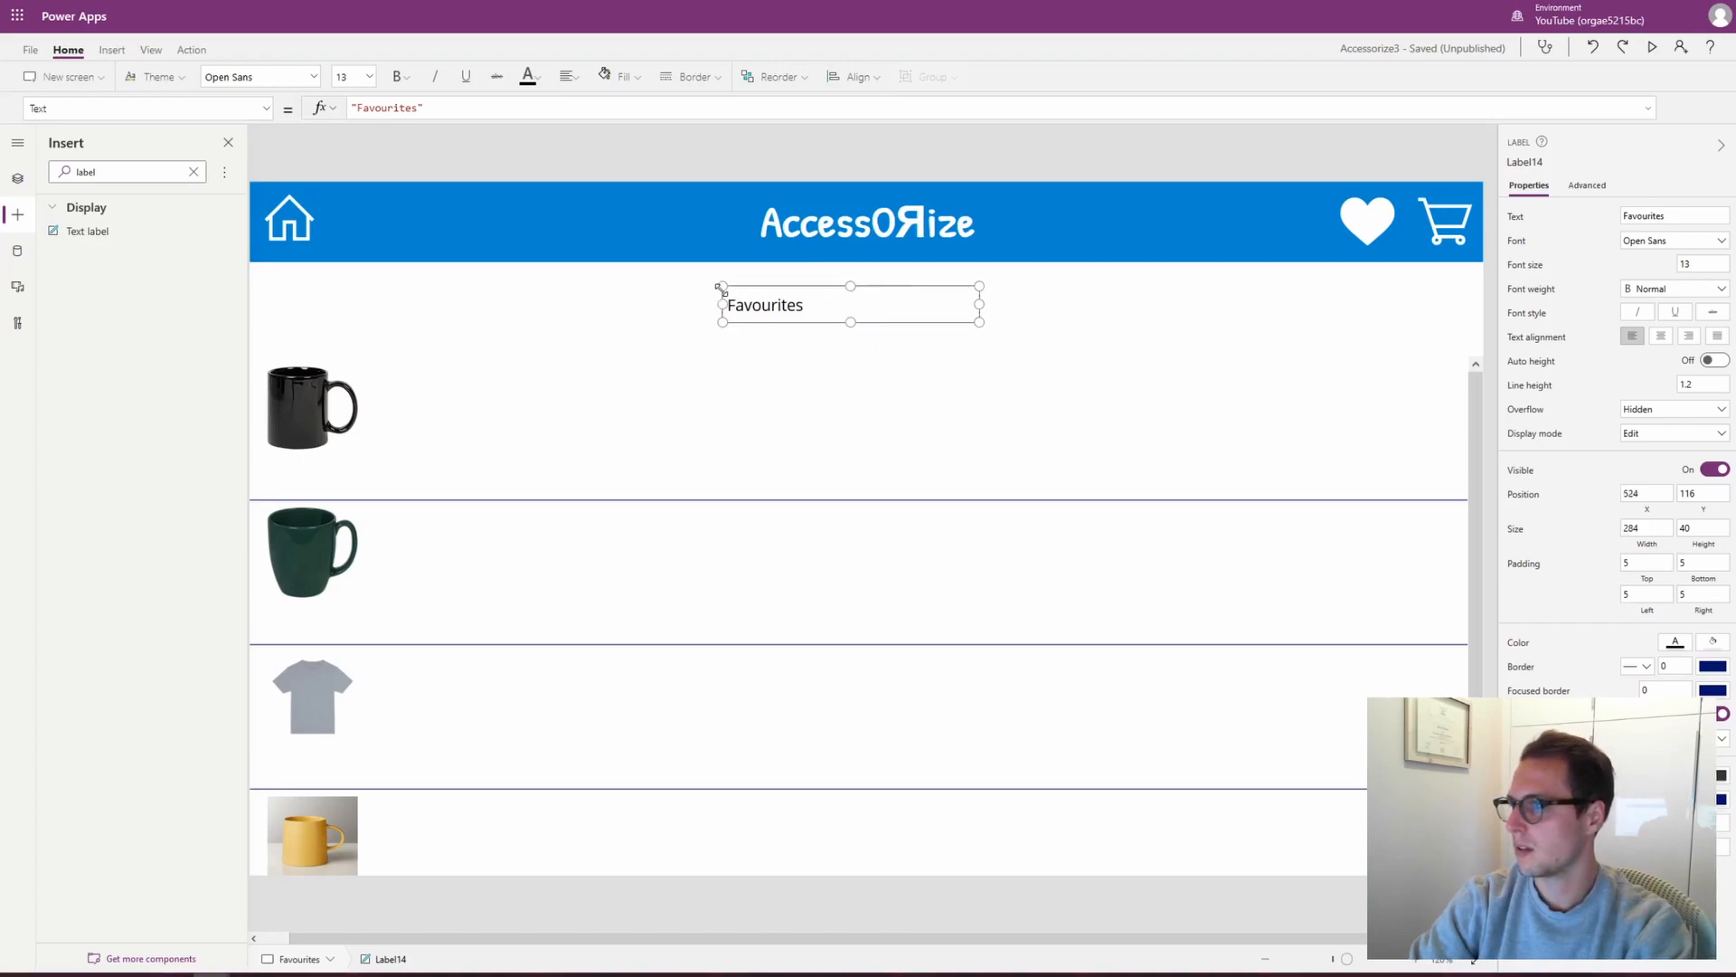
pyautogui.moveTo(851, 285); pyautogui.dragTo(839, 302)
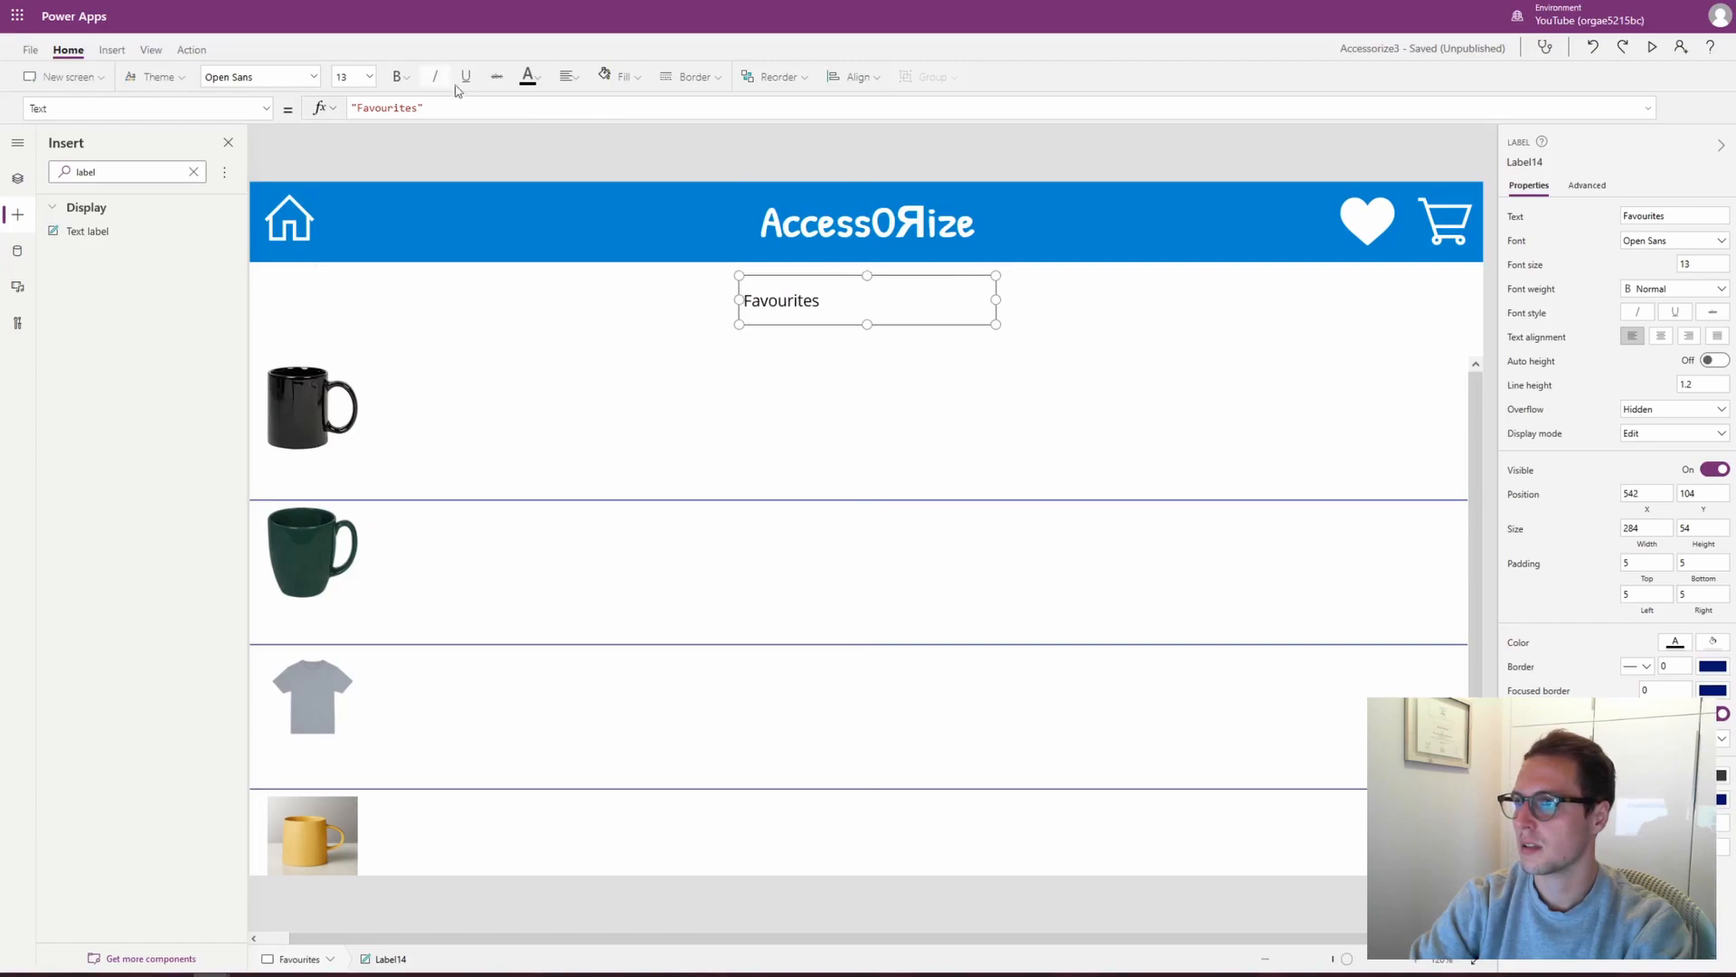
# Centre the text of the Favourites heading and make it bold
pyautogui.click(568, 76)
pyautogui.click(592, 132)
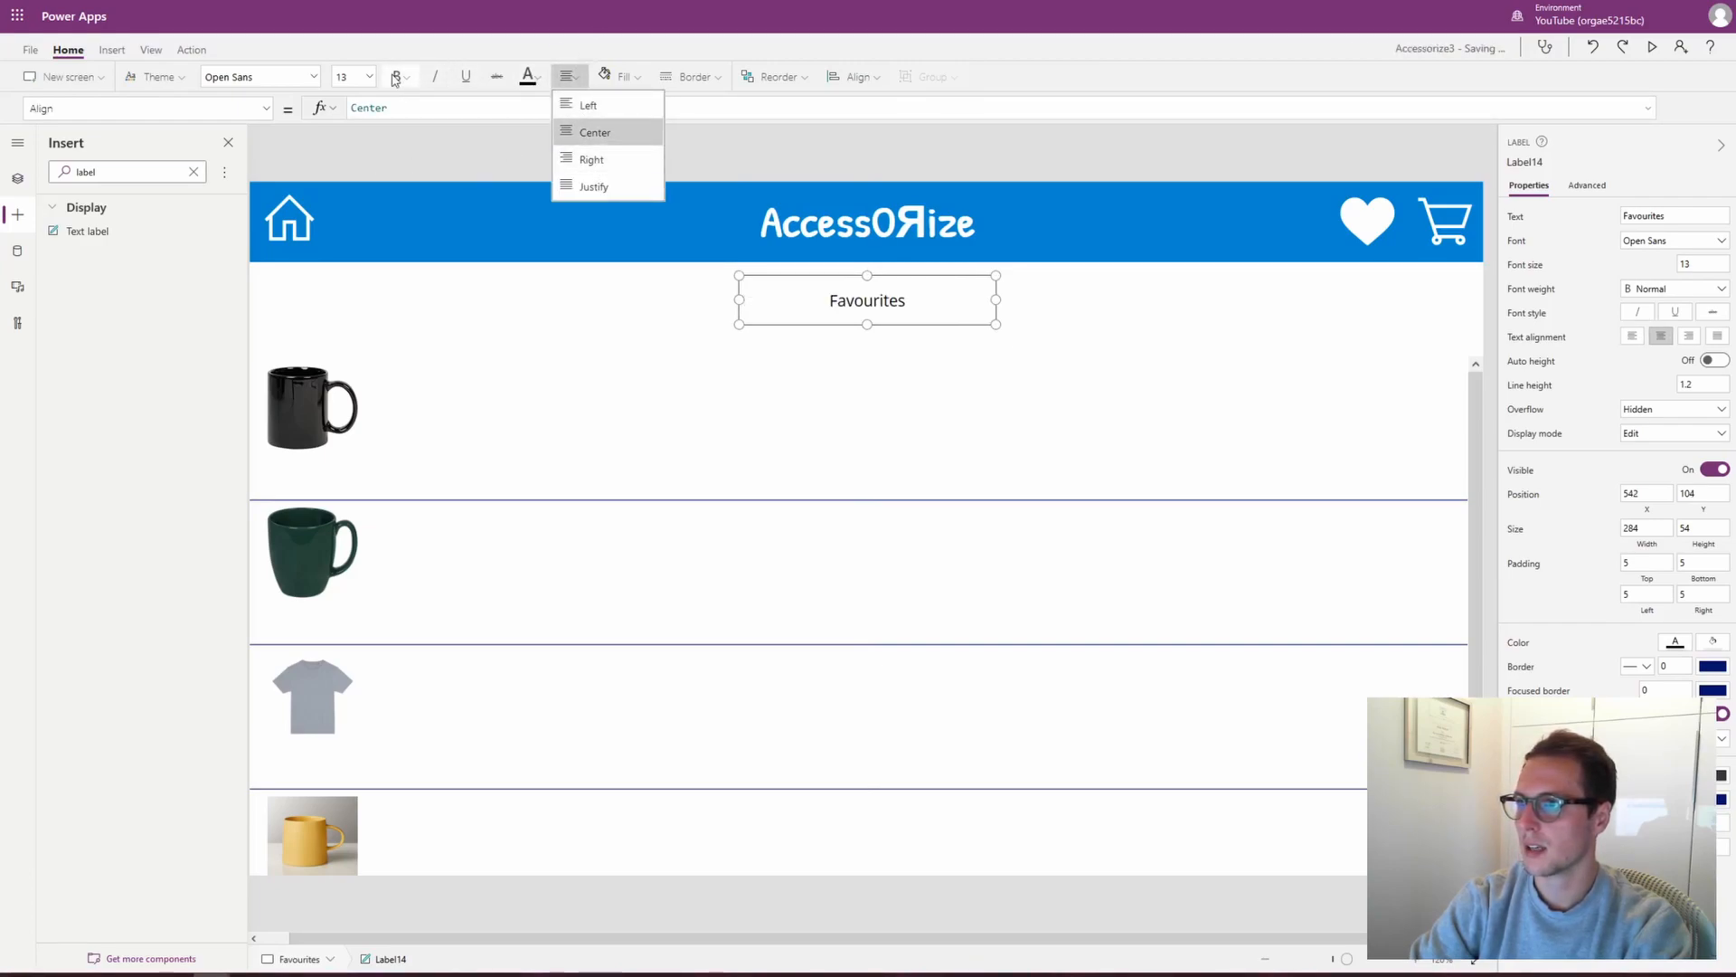
pyautogui.click(396, 78)
pyautogui.click(411, 105)
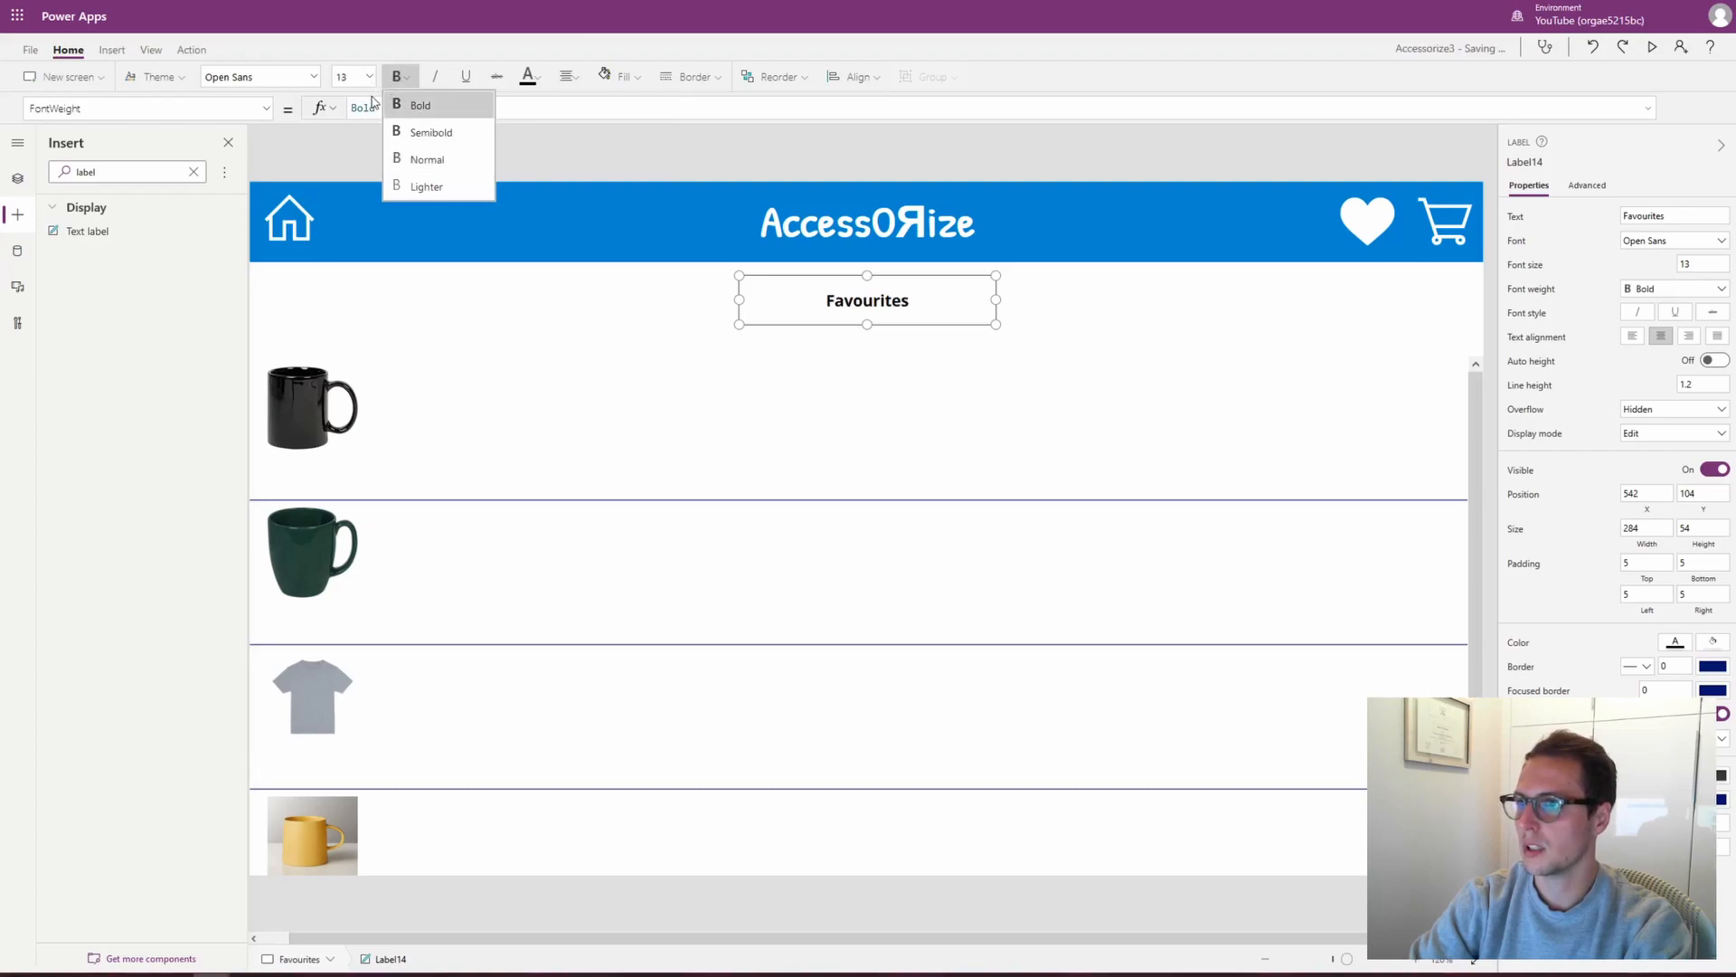
# Set the Favourites heading's font size to 24 and colour its text the same bright blue as the header
pyautogui.click(369, 76)
pyautogui.click(348, 240)
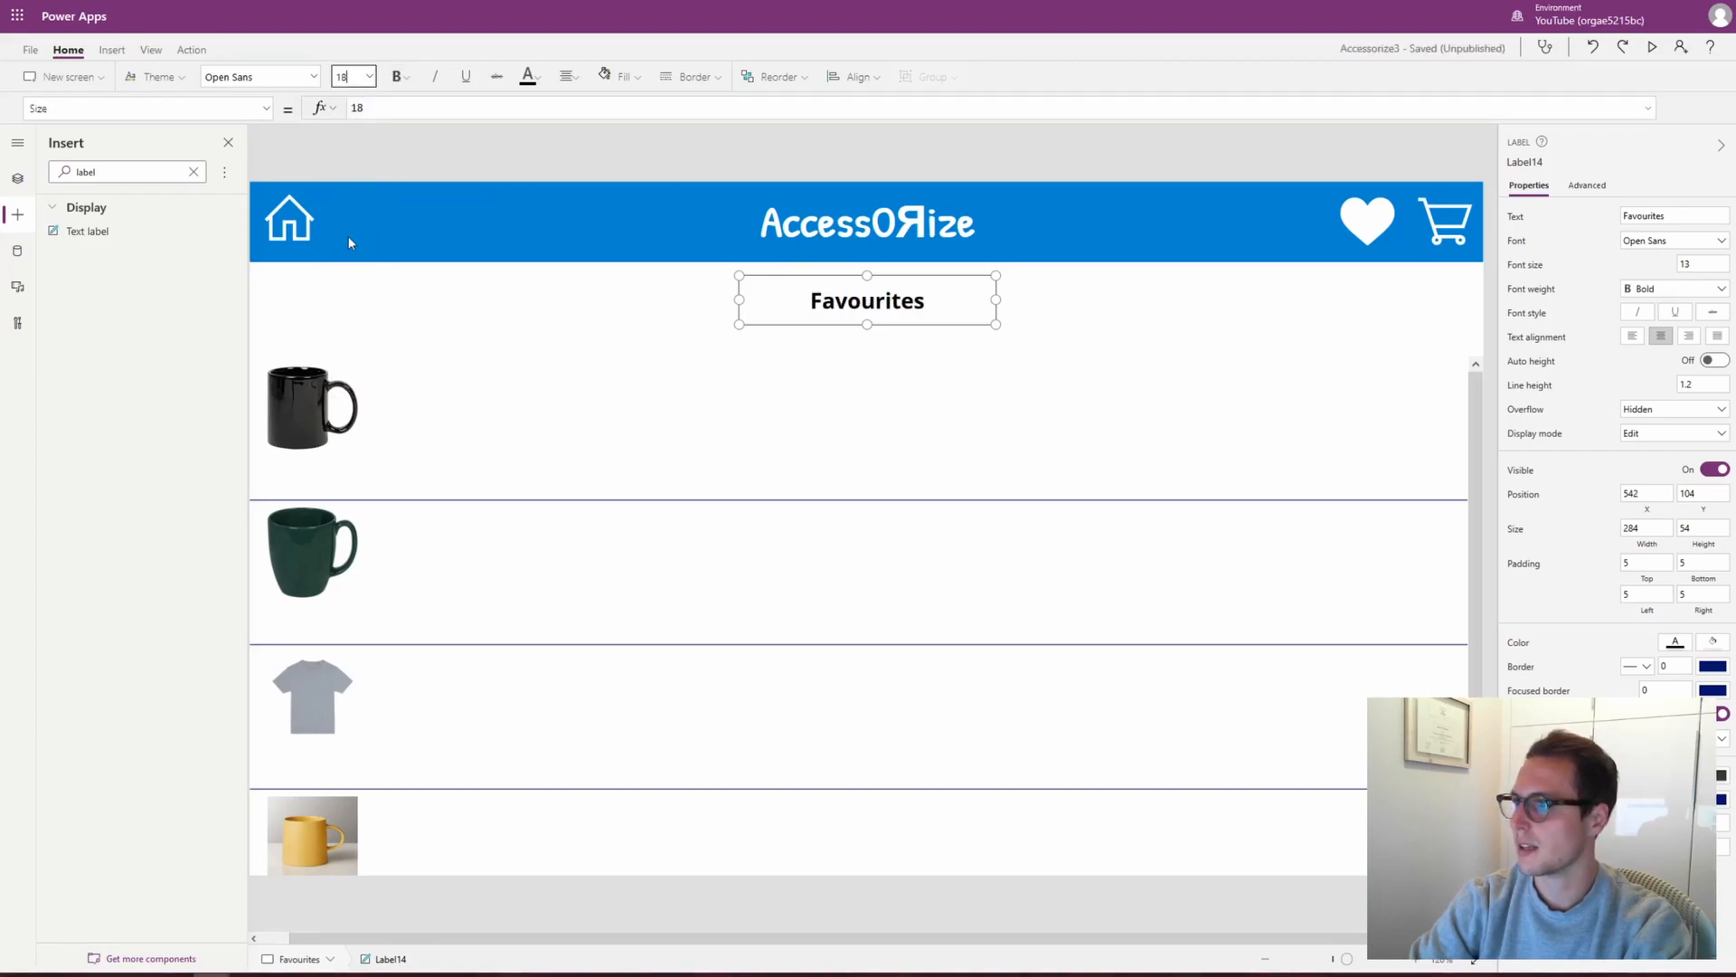
pyautogui.click(367, 74)
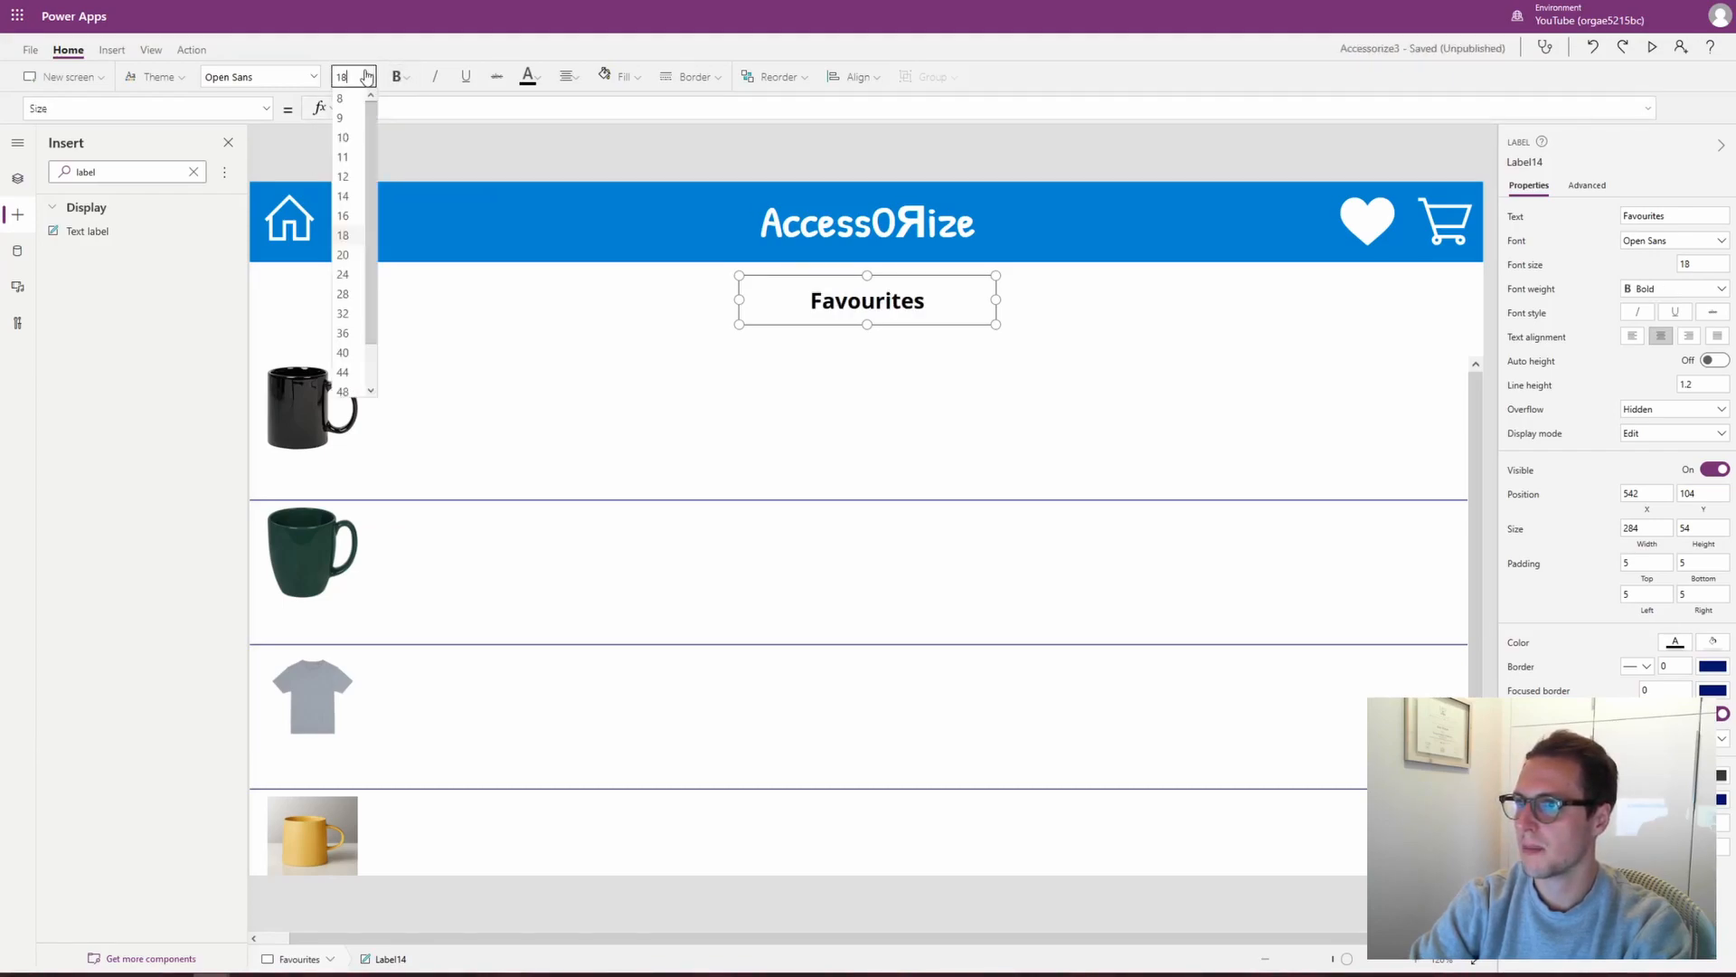
pyautogui.click(349, 272)
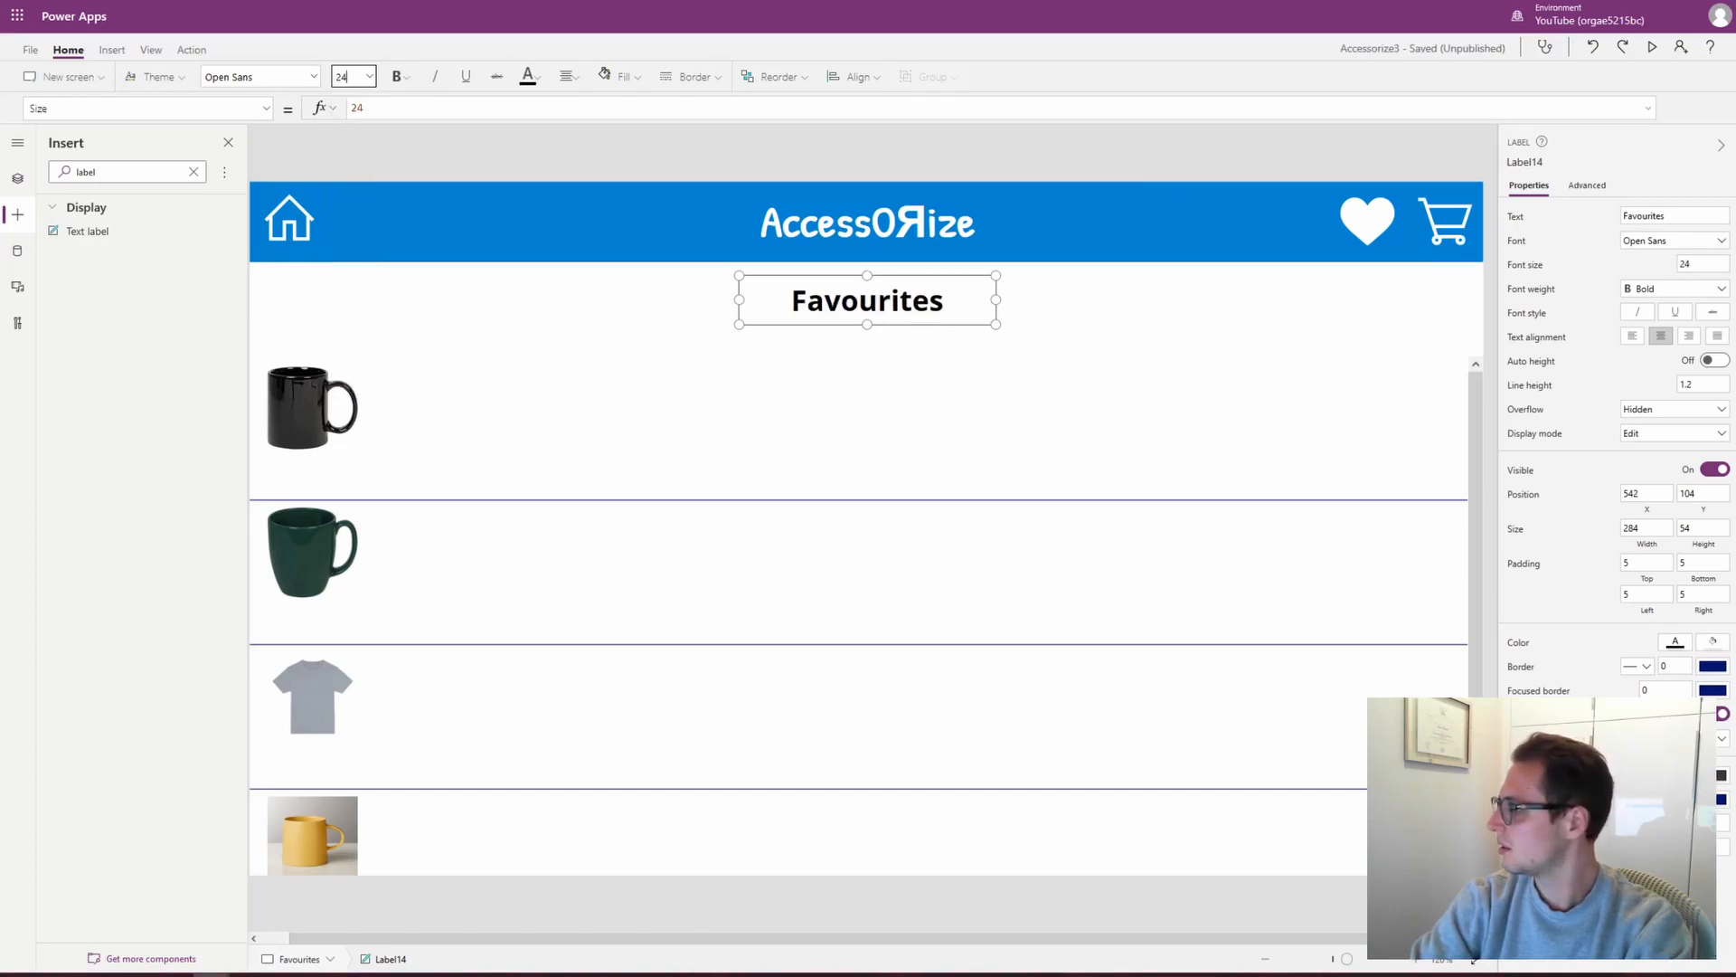
pyautogui.click(1677, 642)
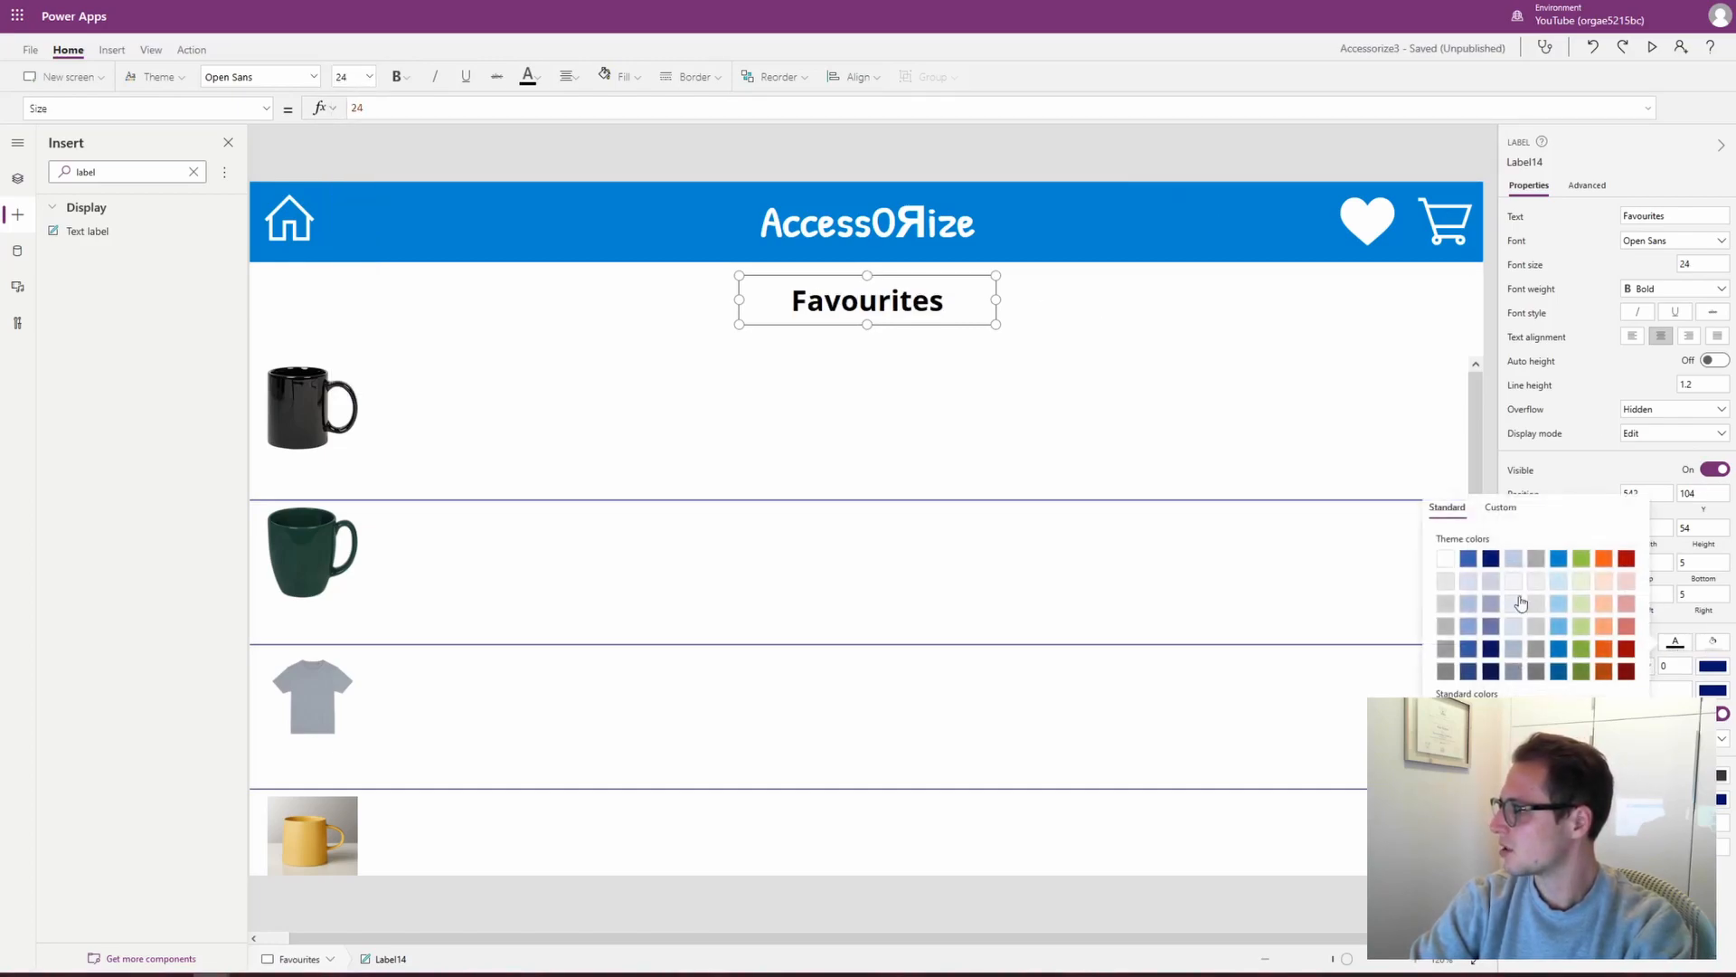
pyautogui.click(1559, 559)
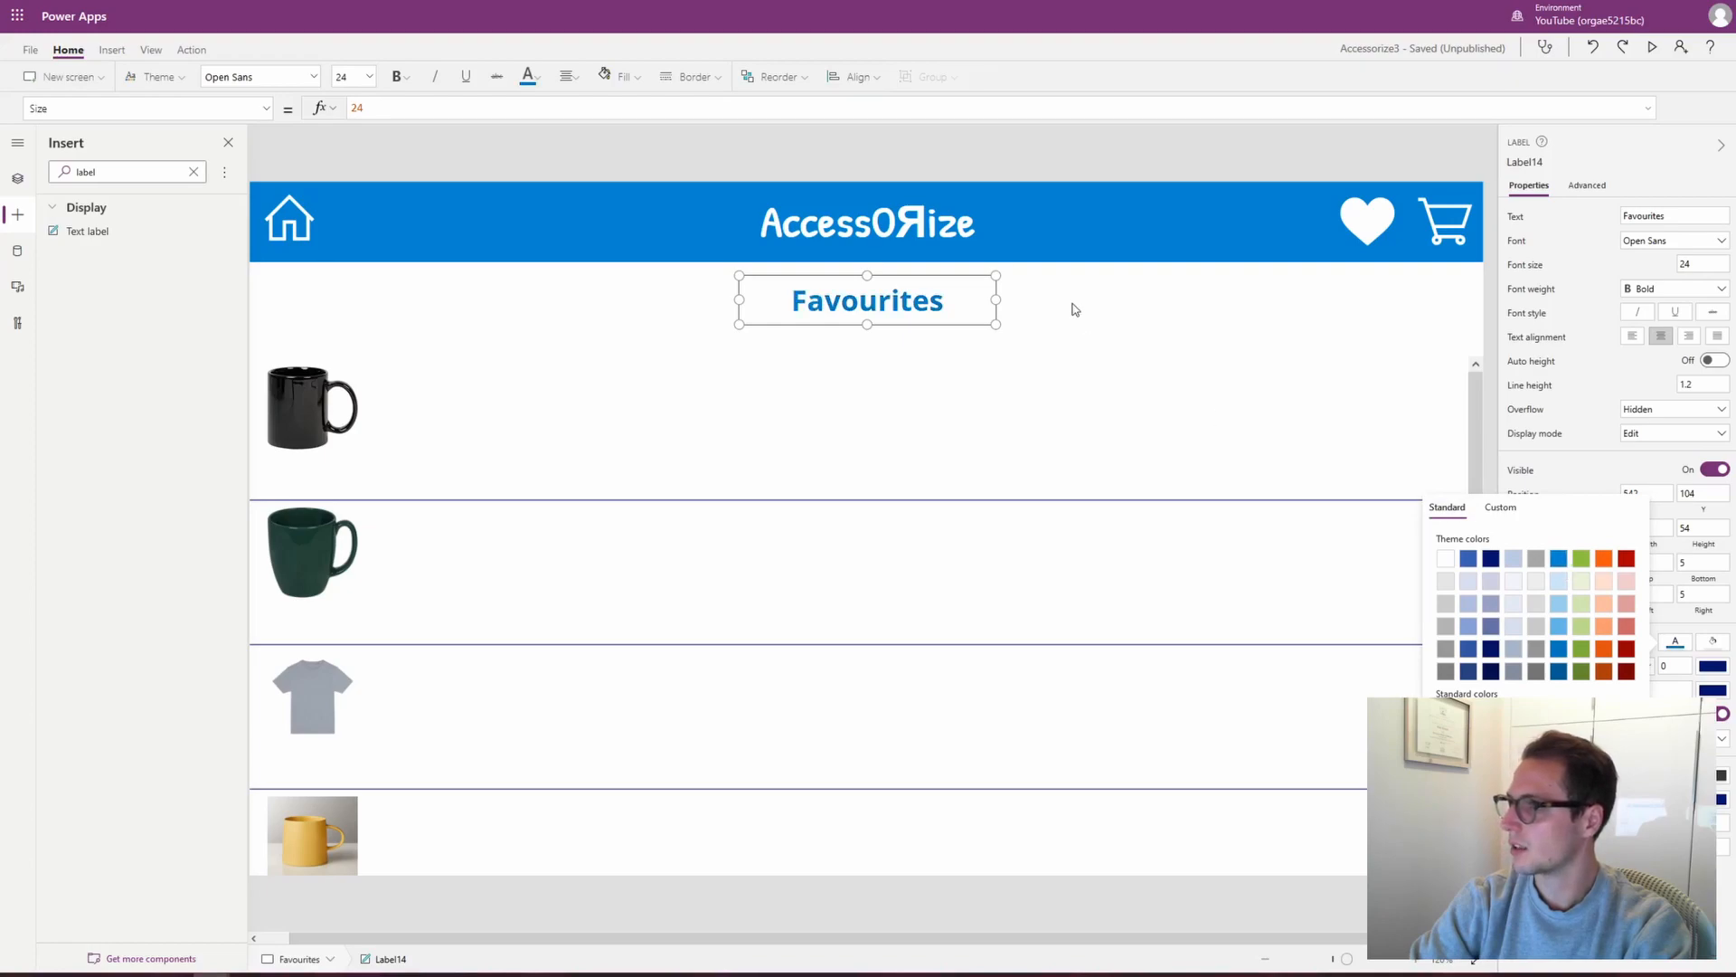
pyautogui.click(1074, 309)
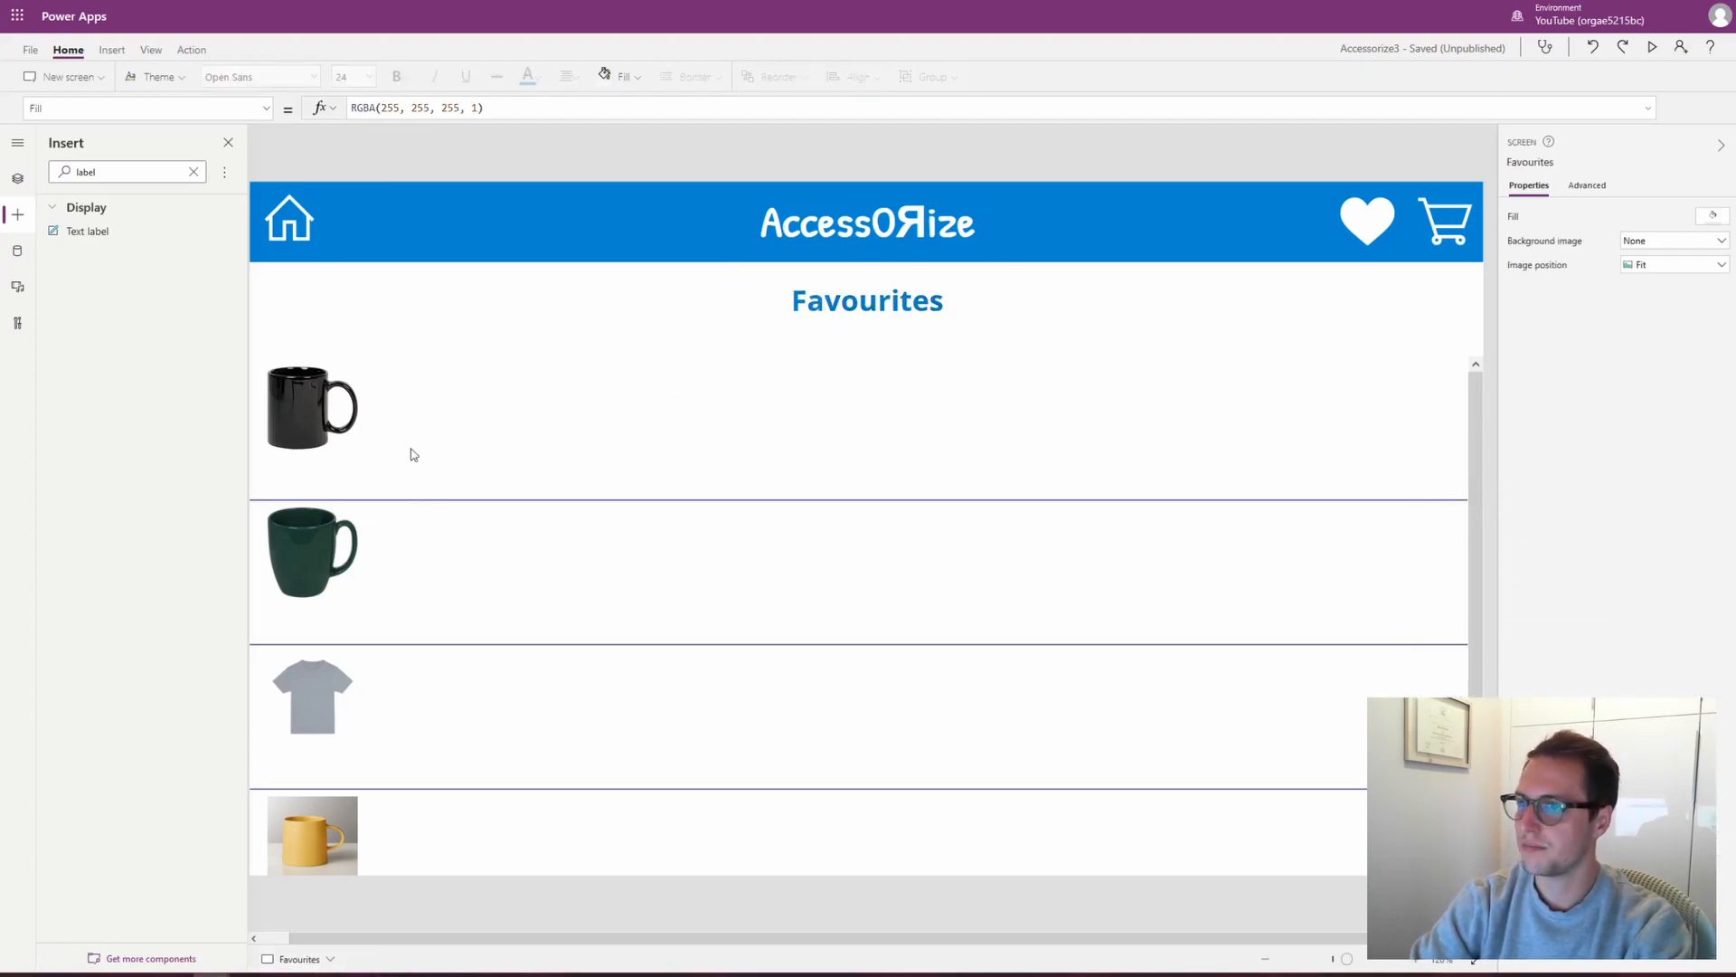
# Set the Favourites gallery's wrap count to 6
pyautogui.click(307, 404)
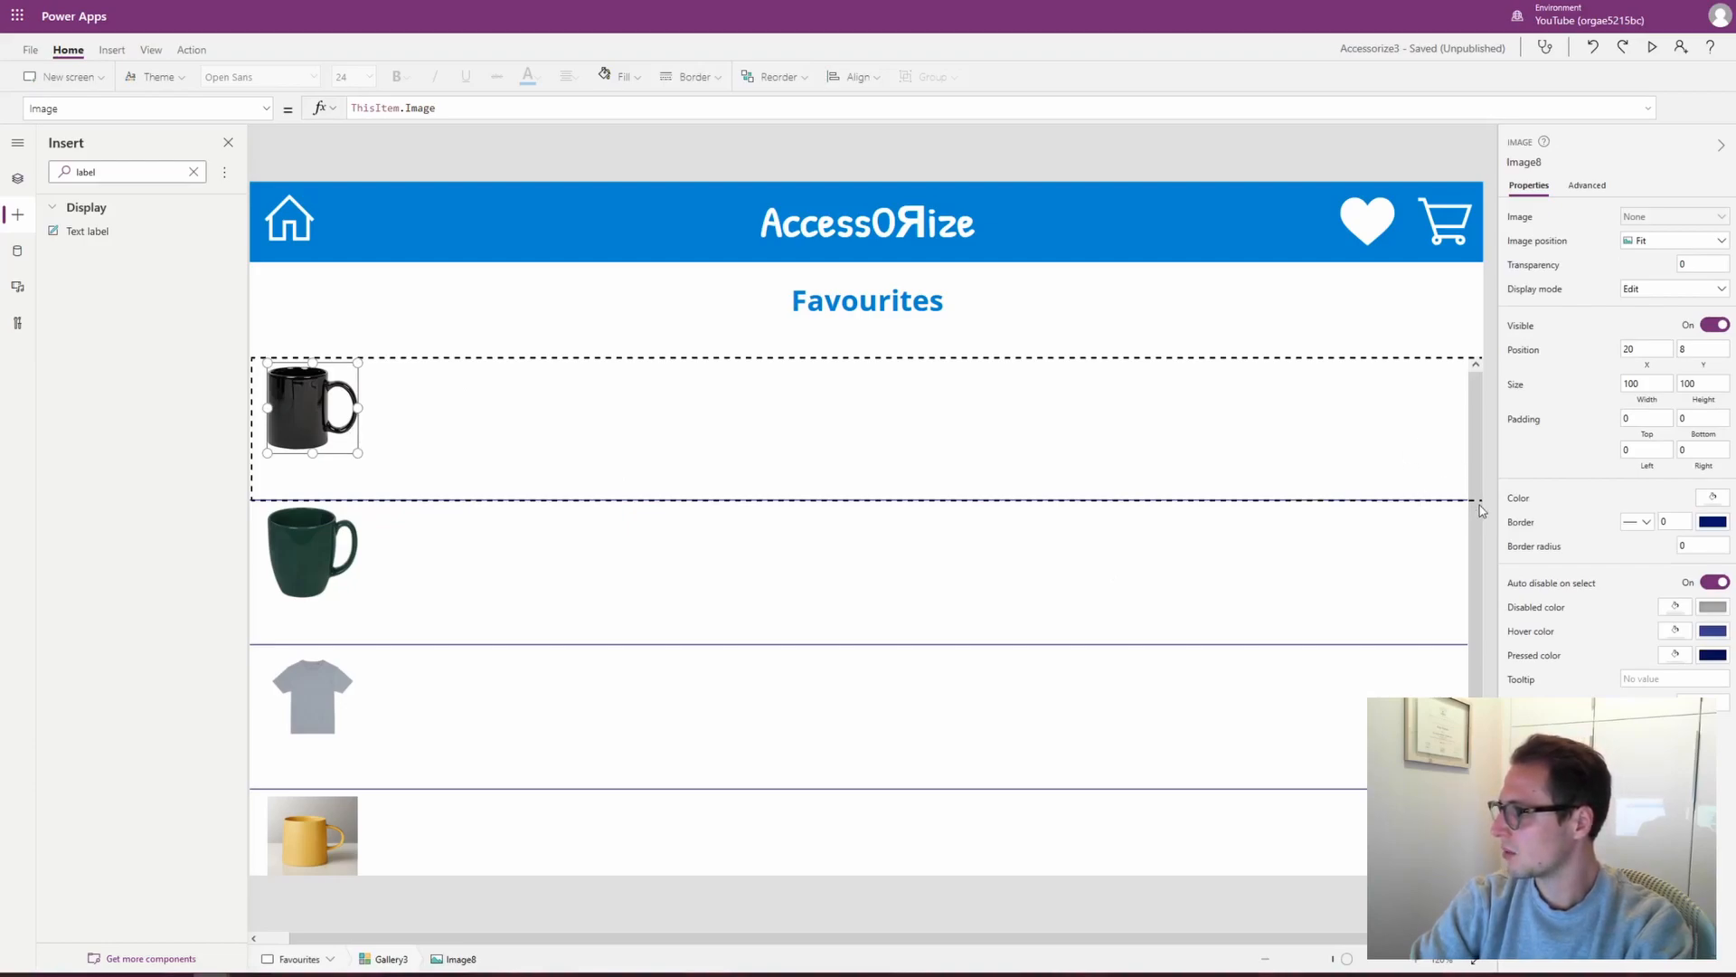
pyautogui.moveTo(1007, 938); pyautogui.dragTo(1022, 937)
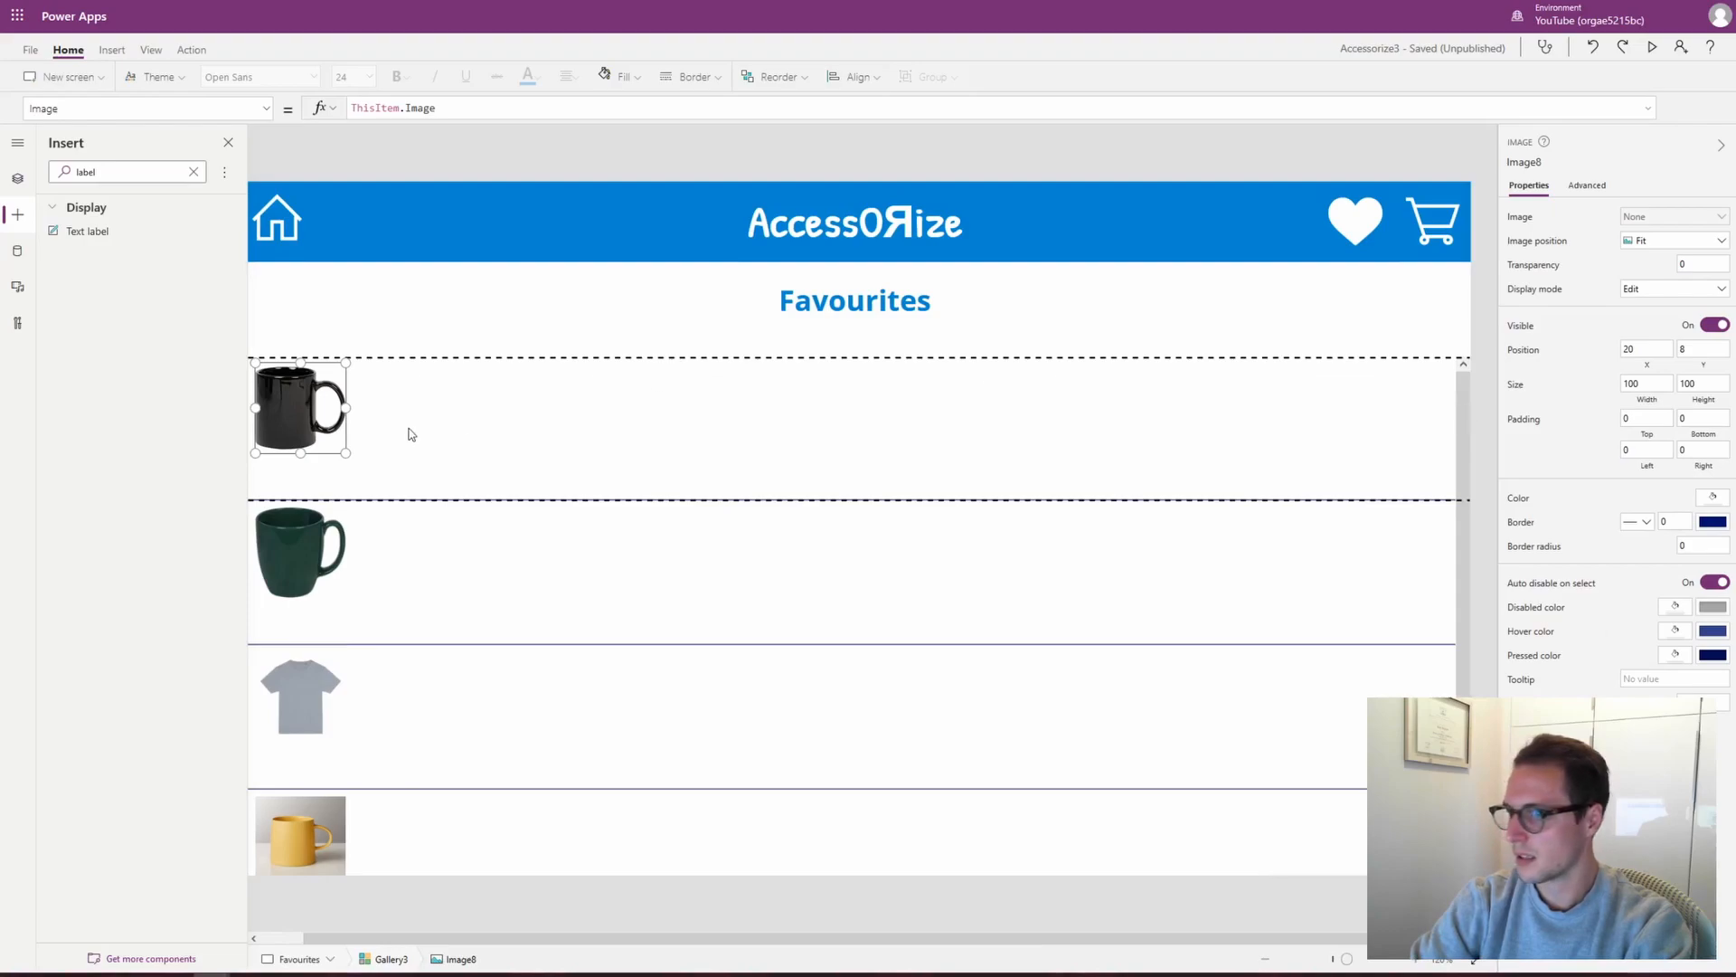
pyautogui.click(428, 481)
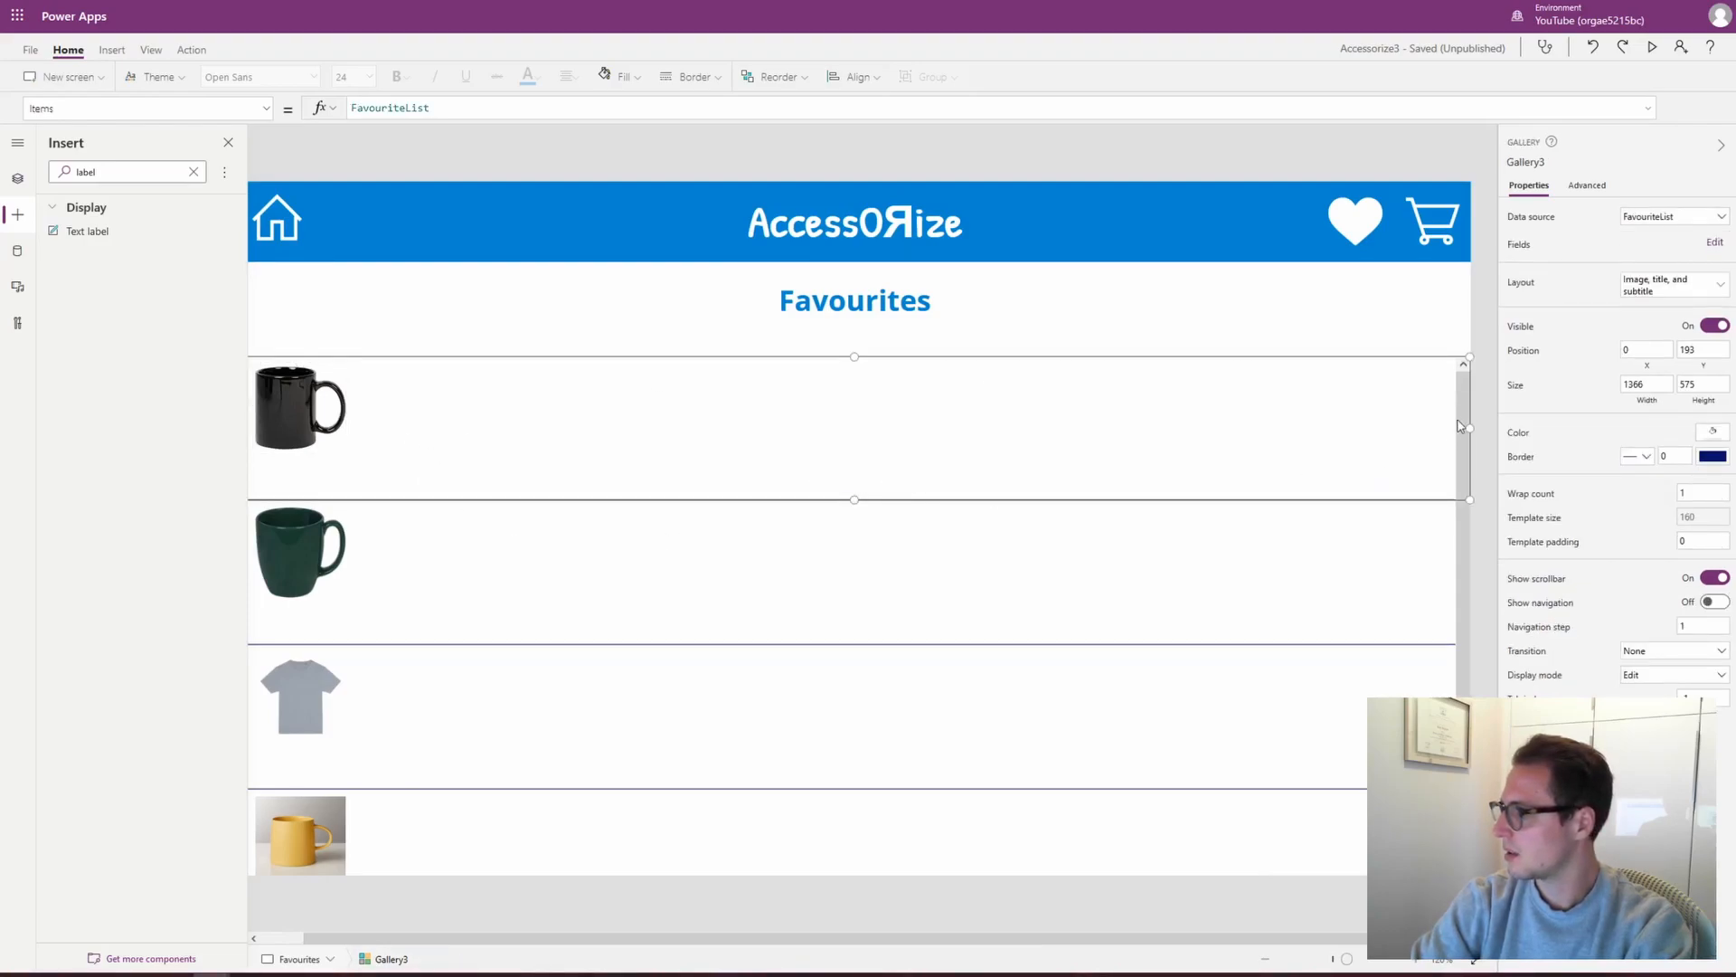
pyautogui.moveTo(1467, 429); pyautogui.dragTo(1471, 465)
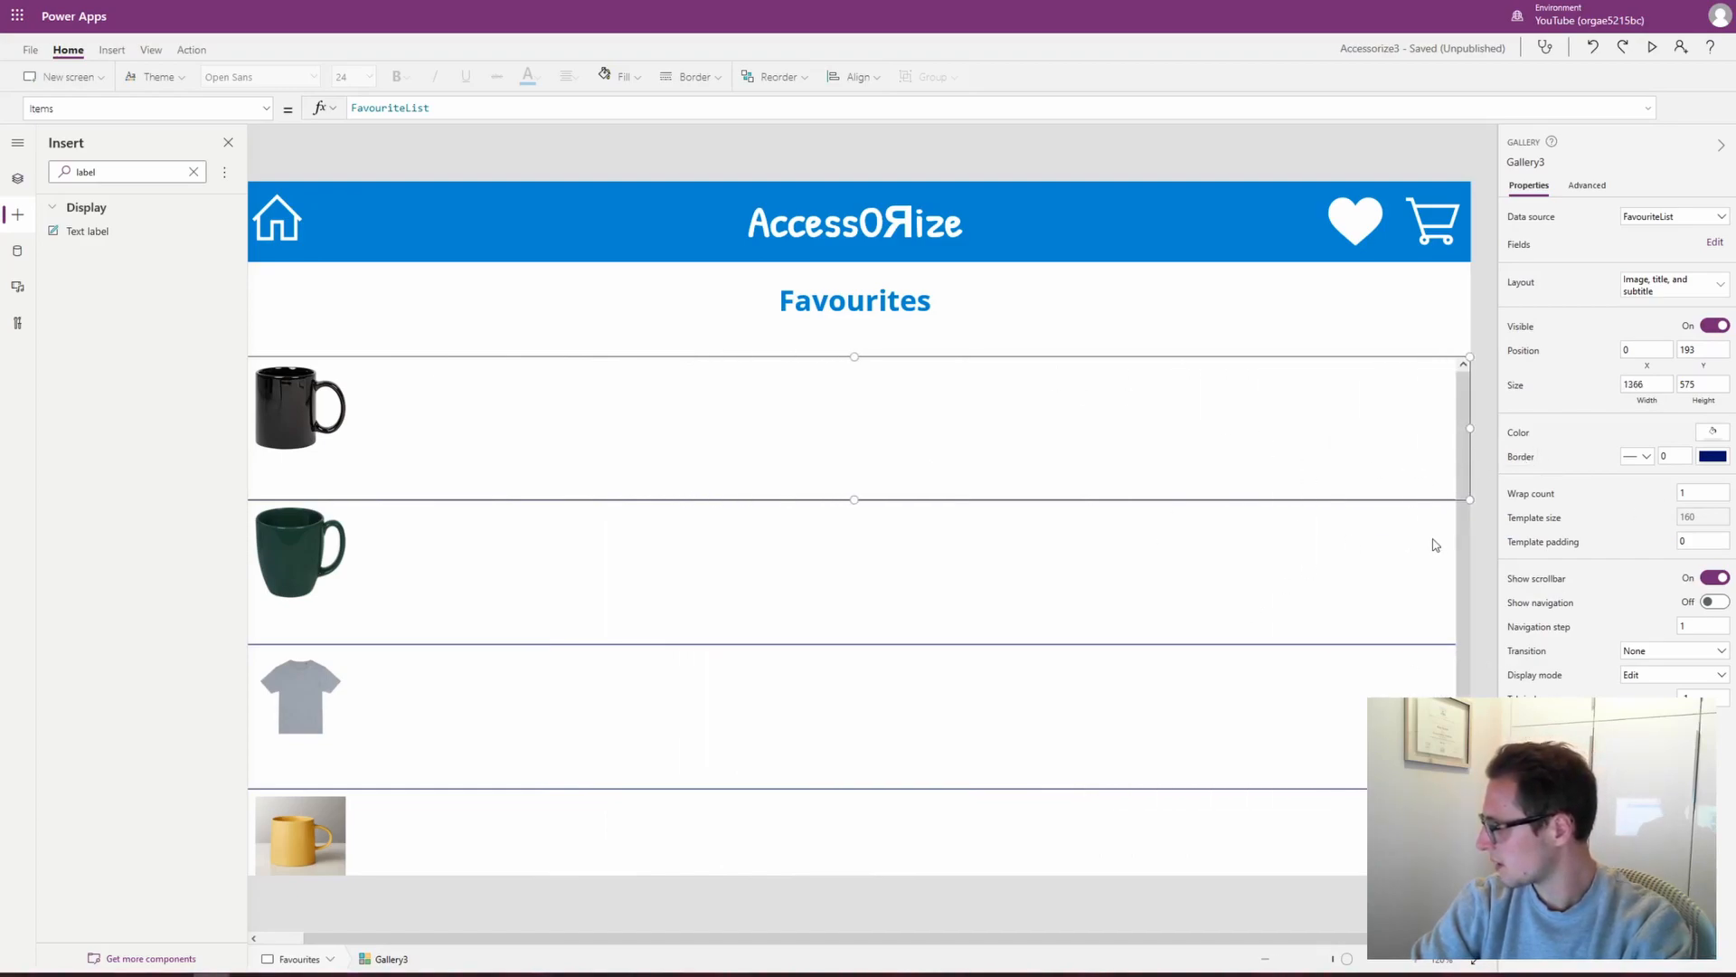
pyautogui.click(1708, 495)
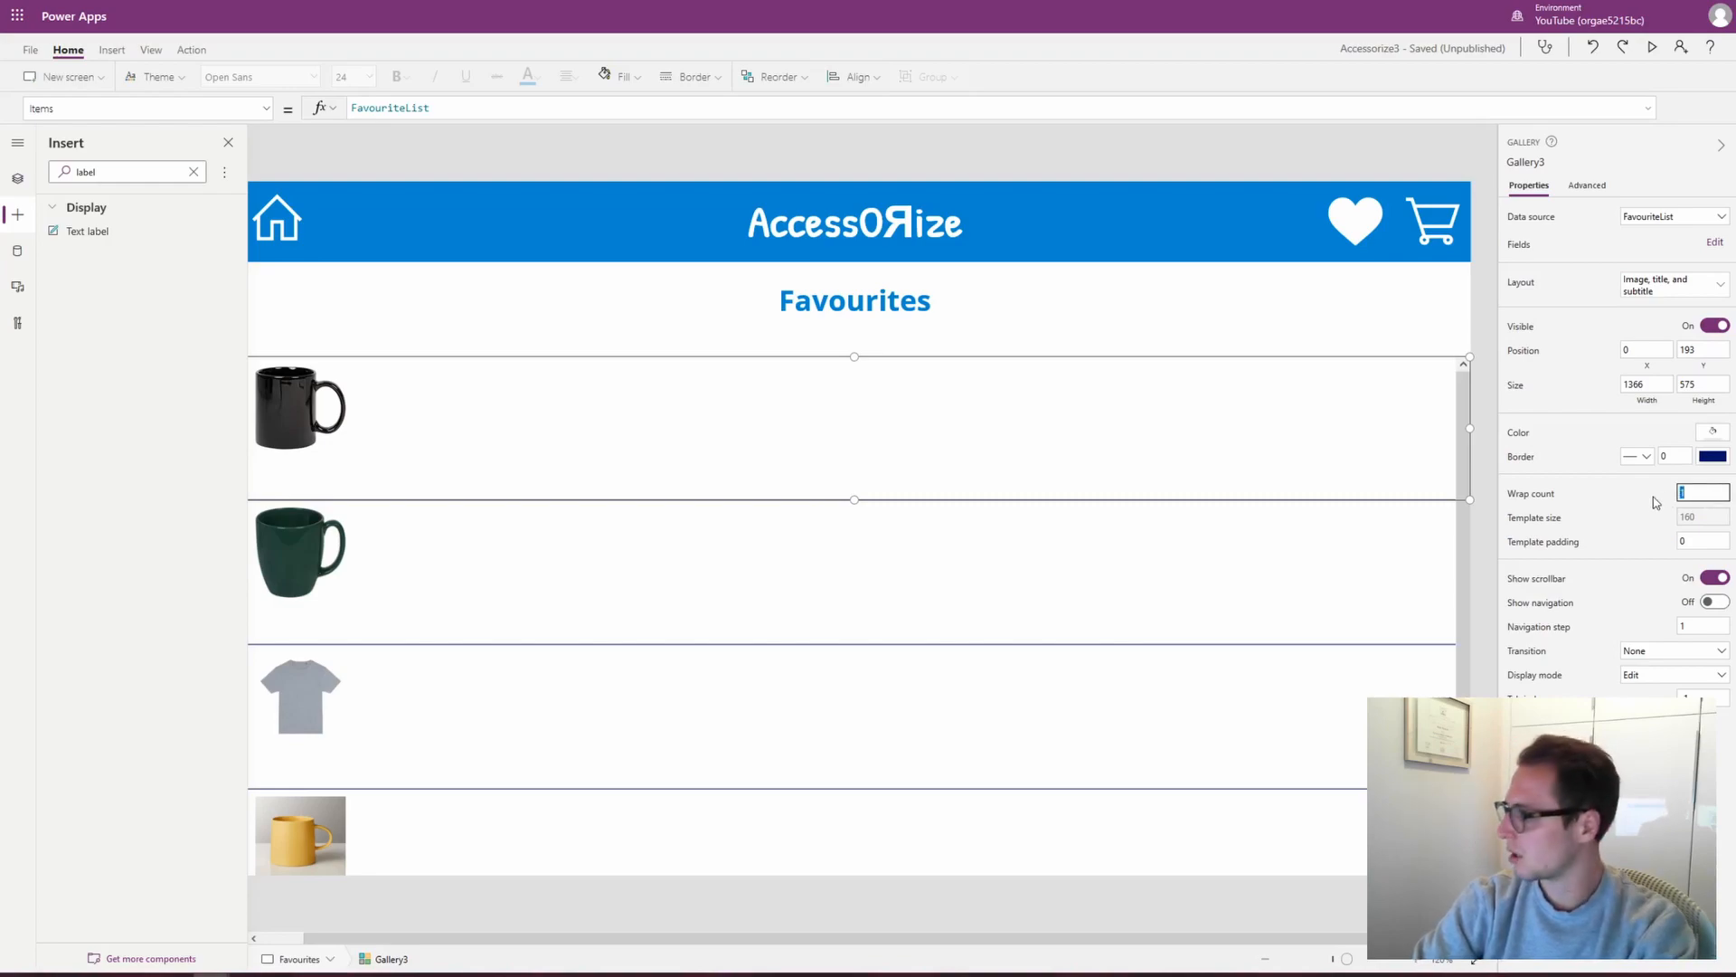
pyautogui.write('6')
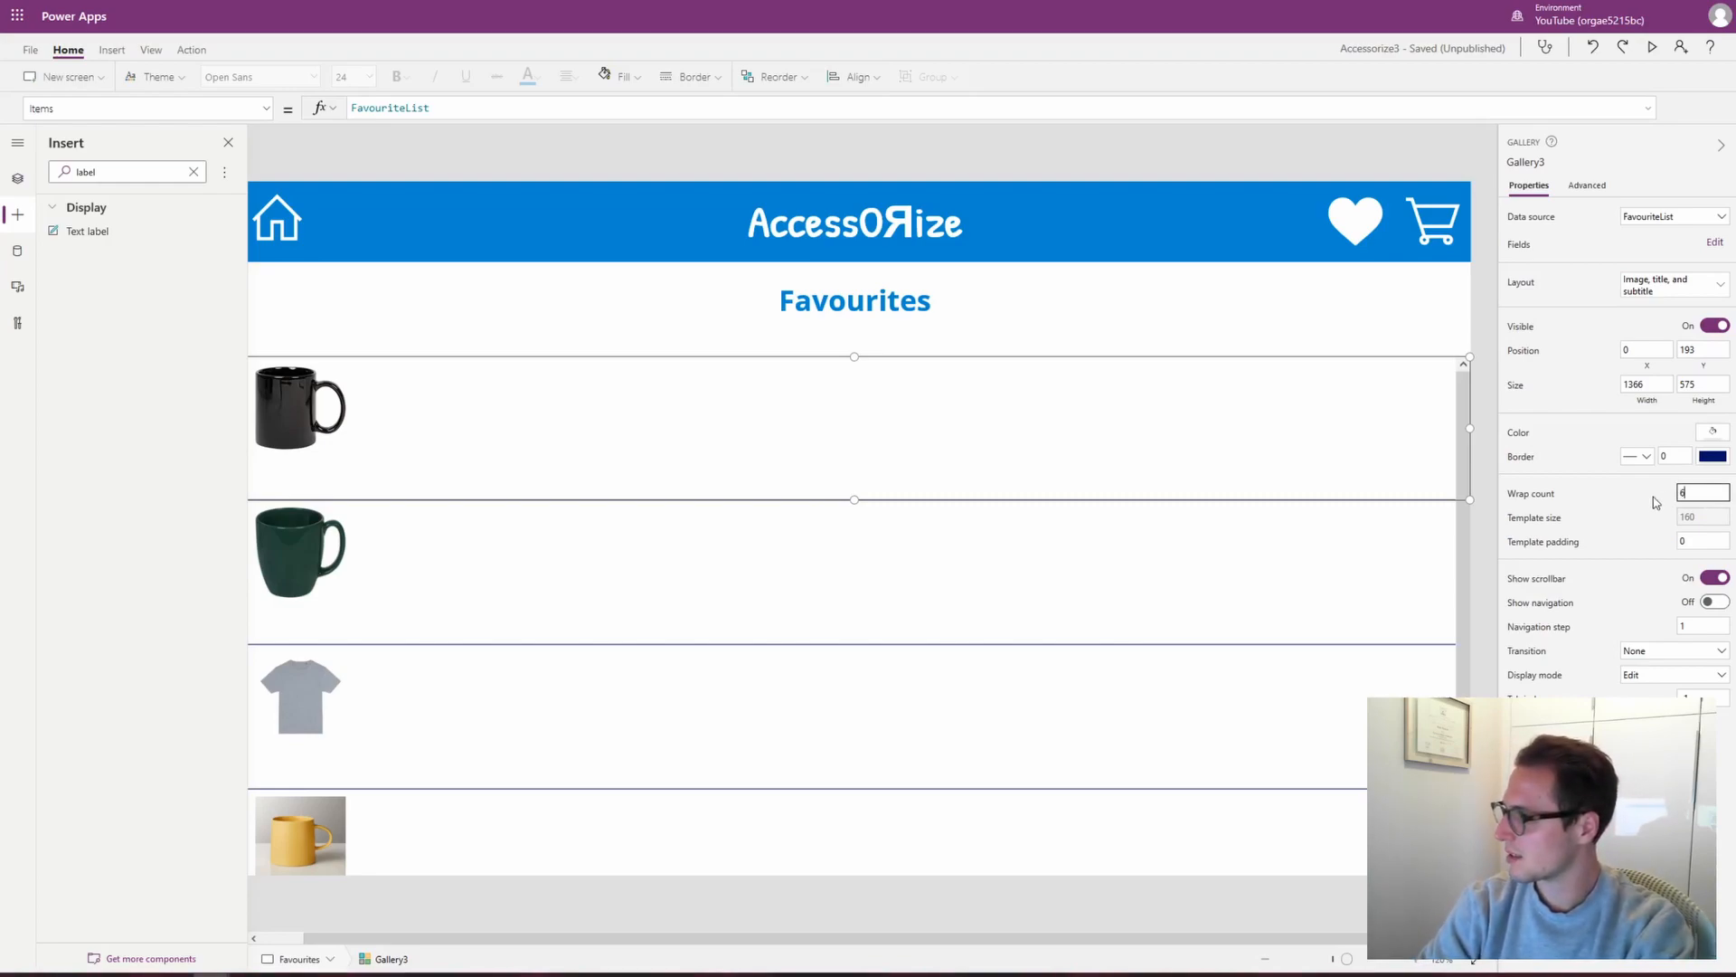
pyautogui.press('Return')
pyautogui.click(563, 407)
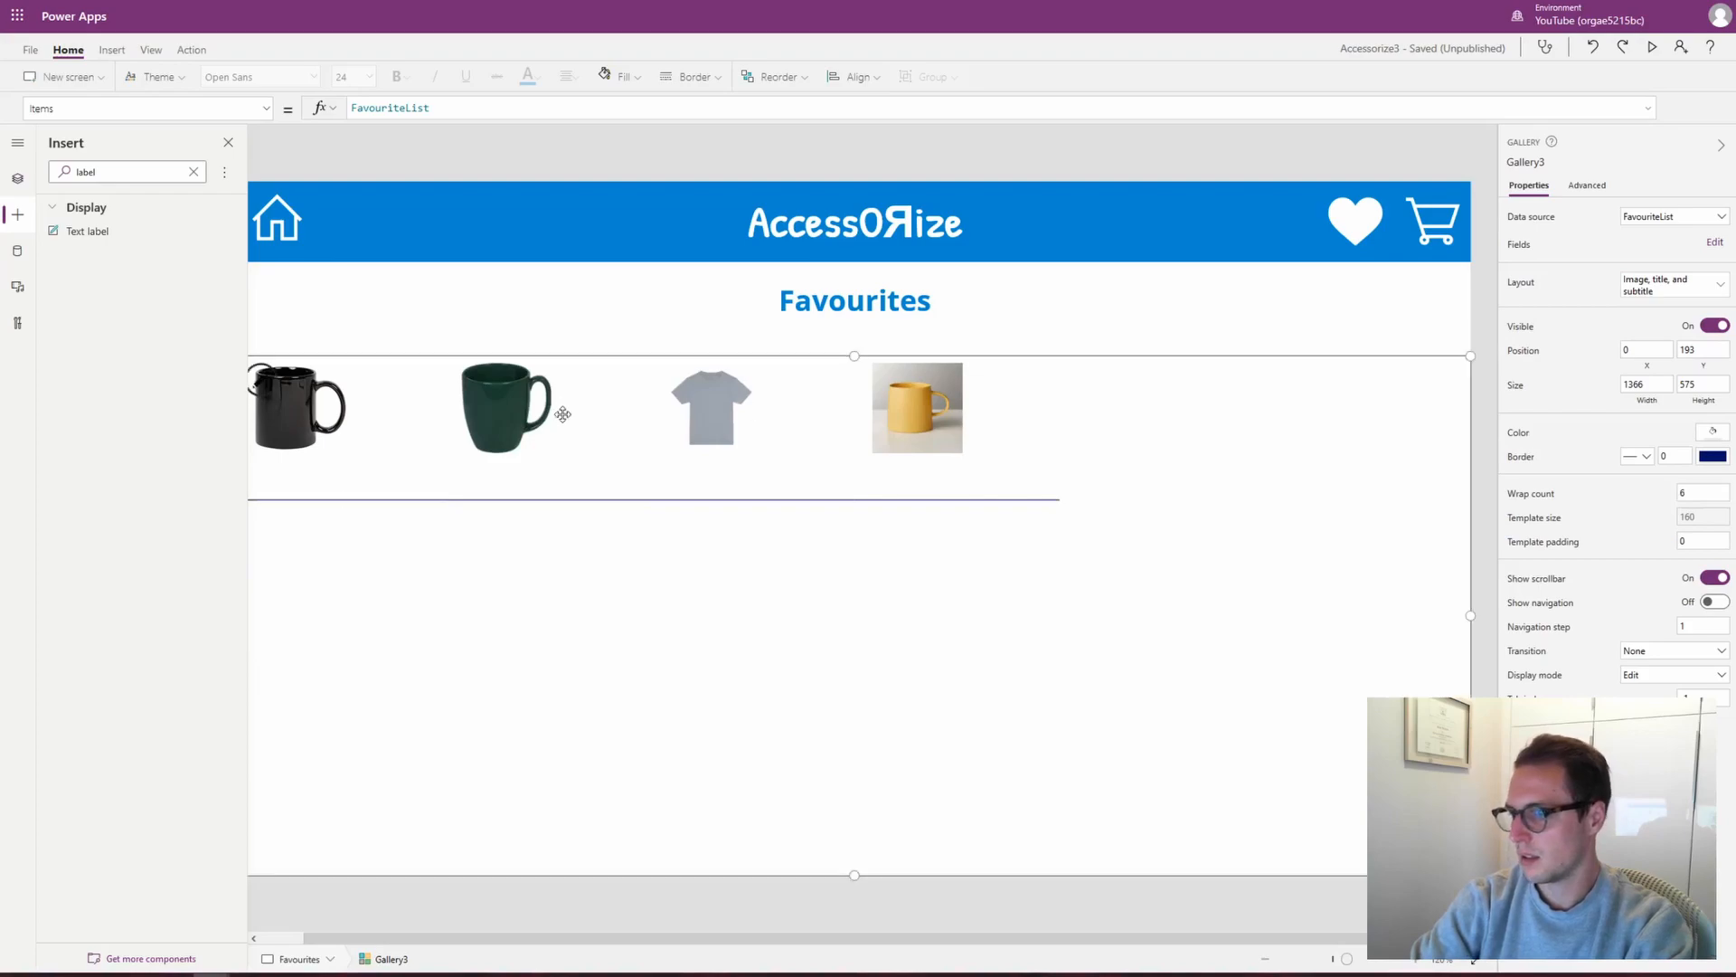
# Enlarge the product image to about 159 by 156 and centre it within the first gallery cell
pyautogui.click(296, 432)
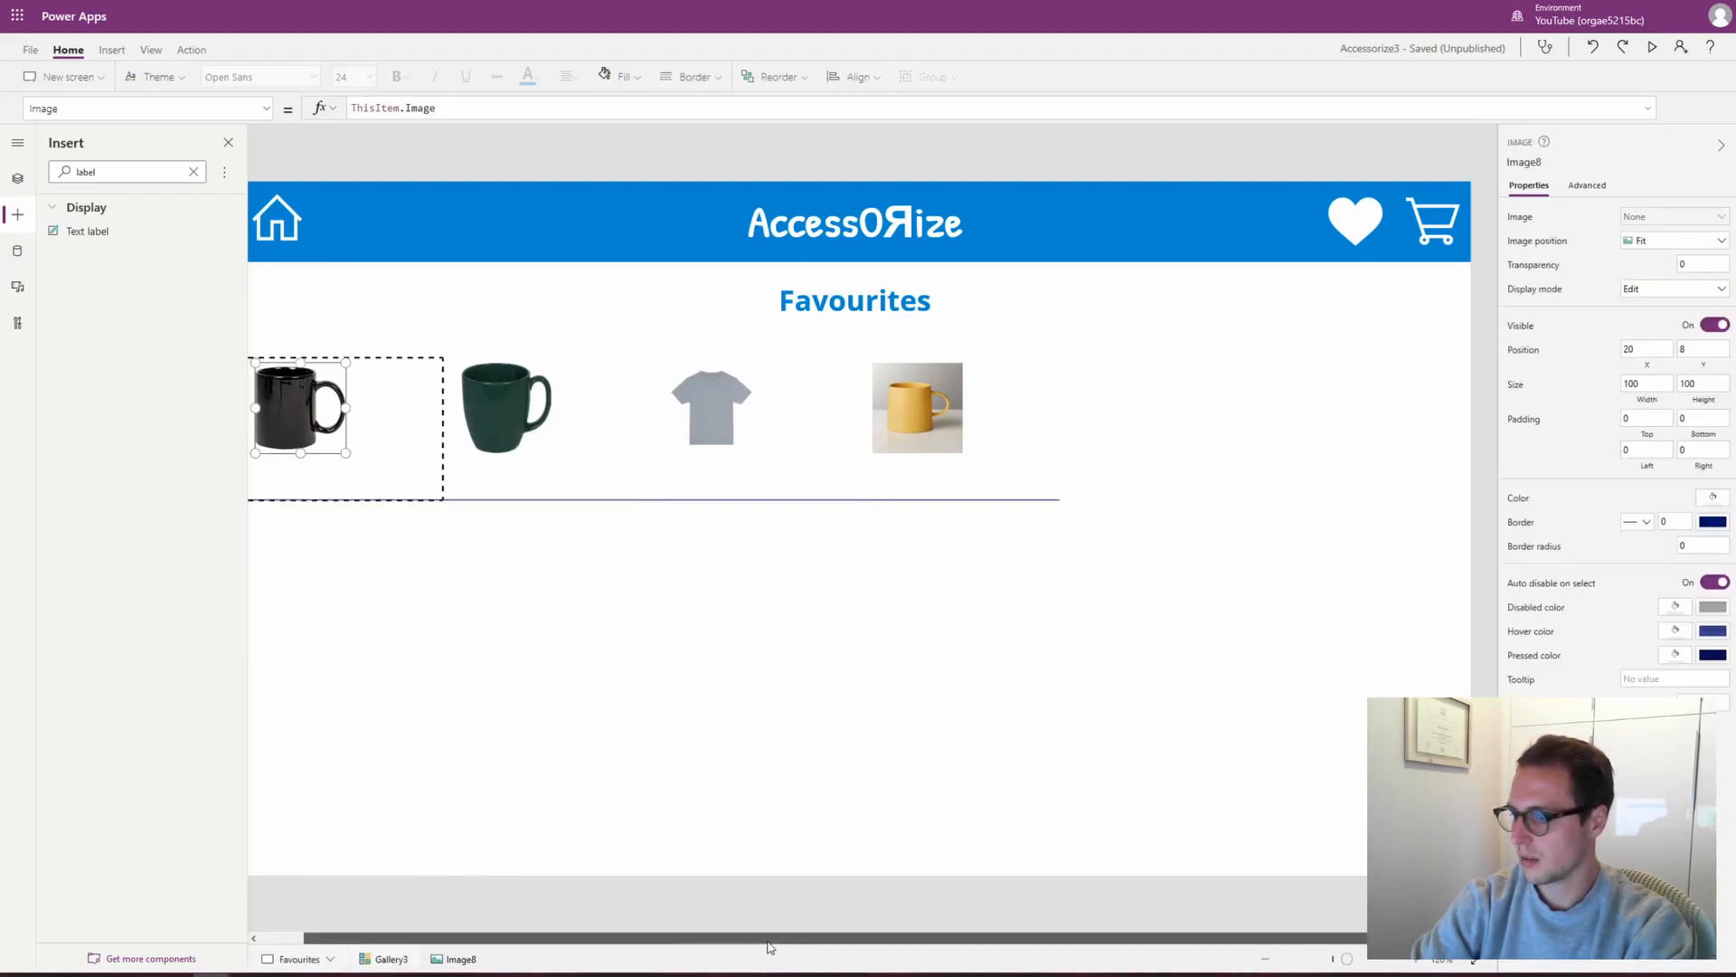
pyautogui.moveTo(769, 947); pyautogui.dragTo(735, 947)
pyautogui.moveTo(384, 457); pyautogui.dragTo(430, 495)
pyautogui.moveTo(360, 437); pyautogui.dragTo(377, 438)
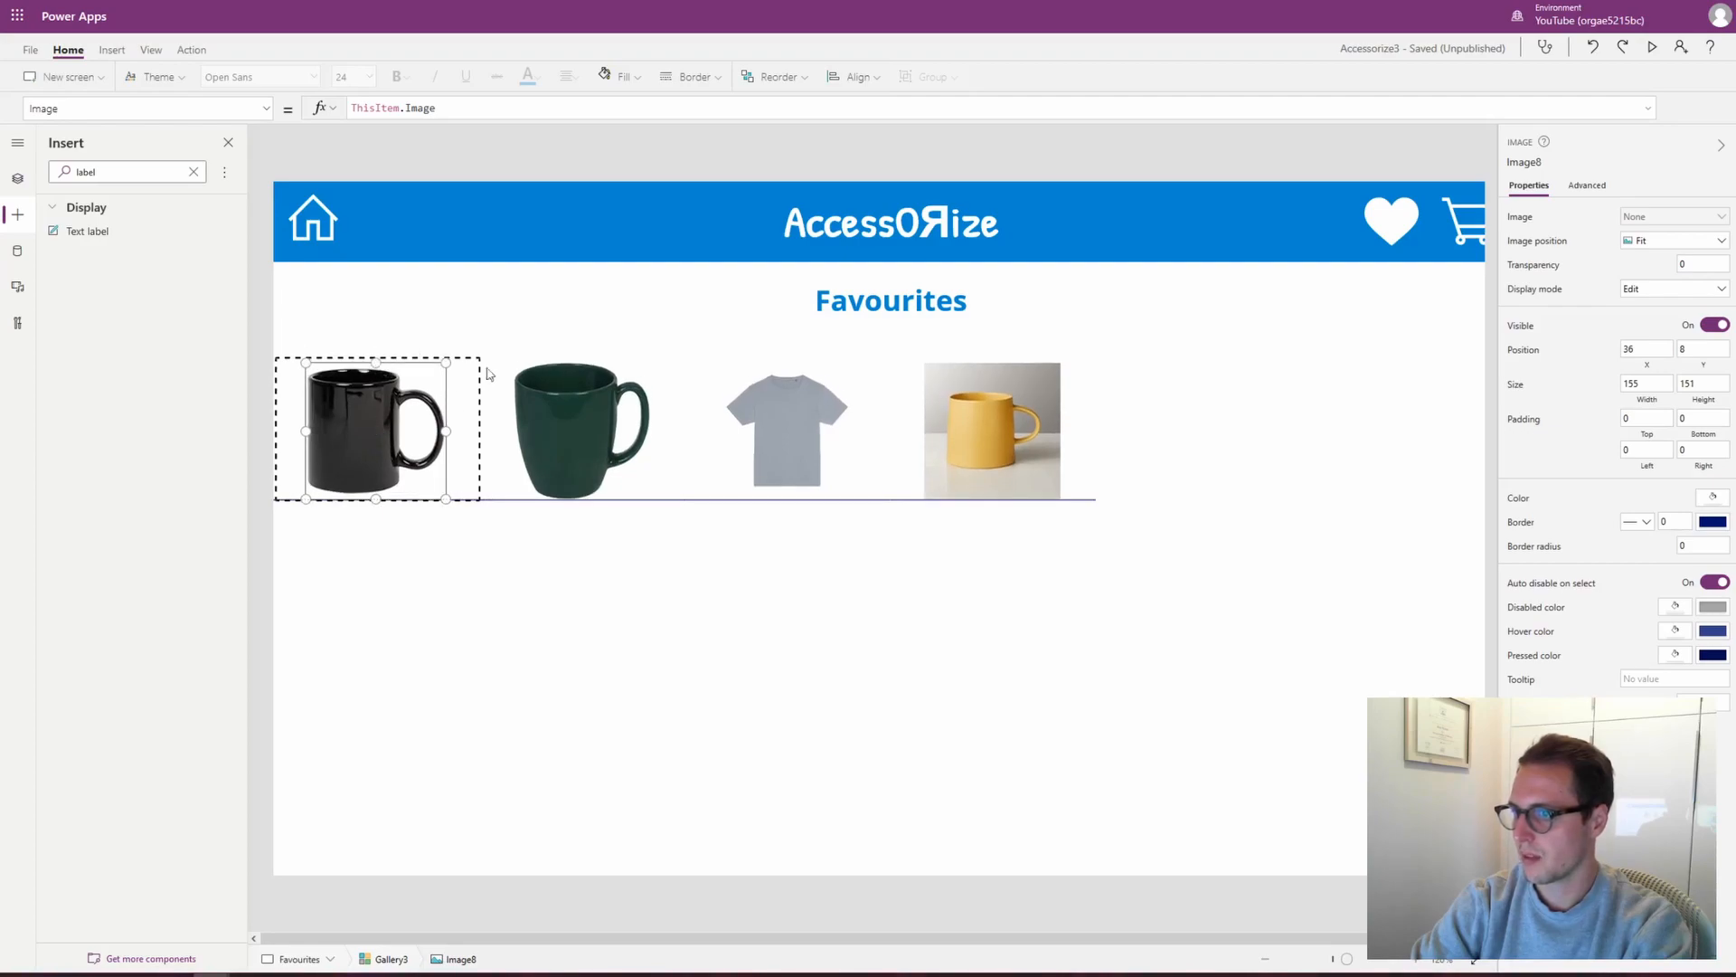
pyautogui.moveTo(455, 354); pyautogui.dragTo(460, 350)
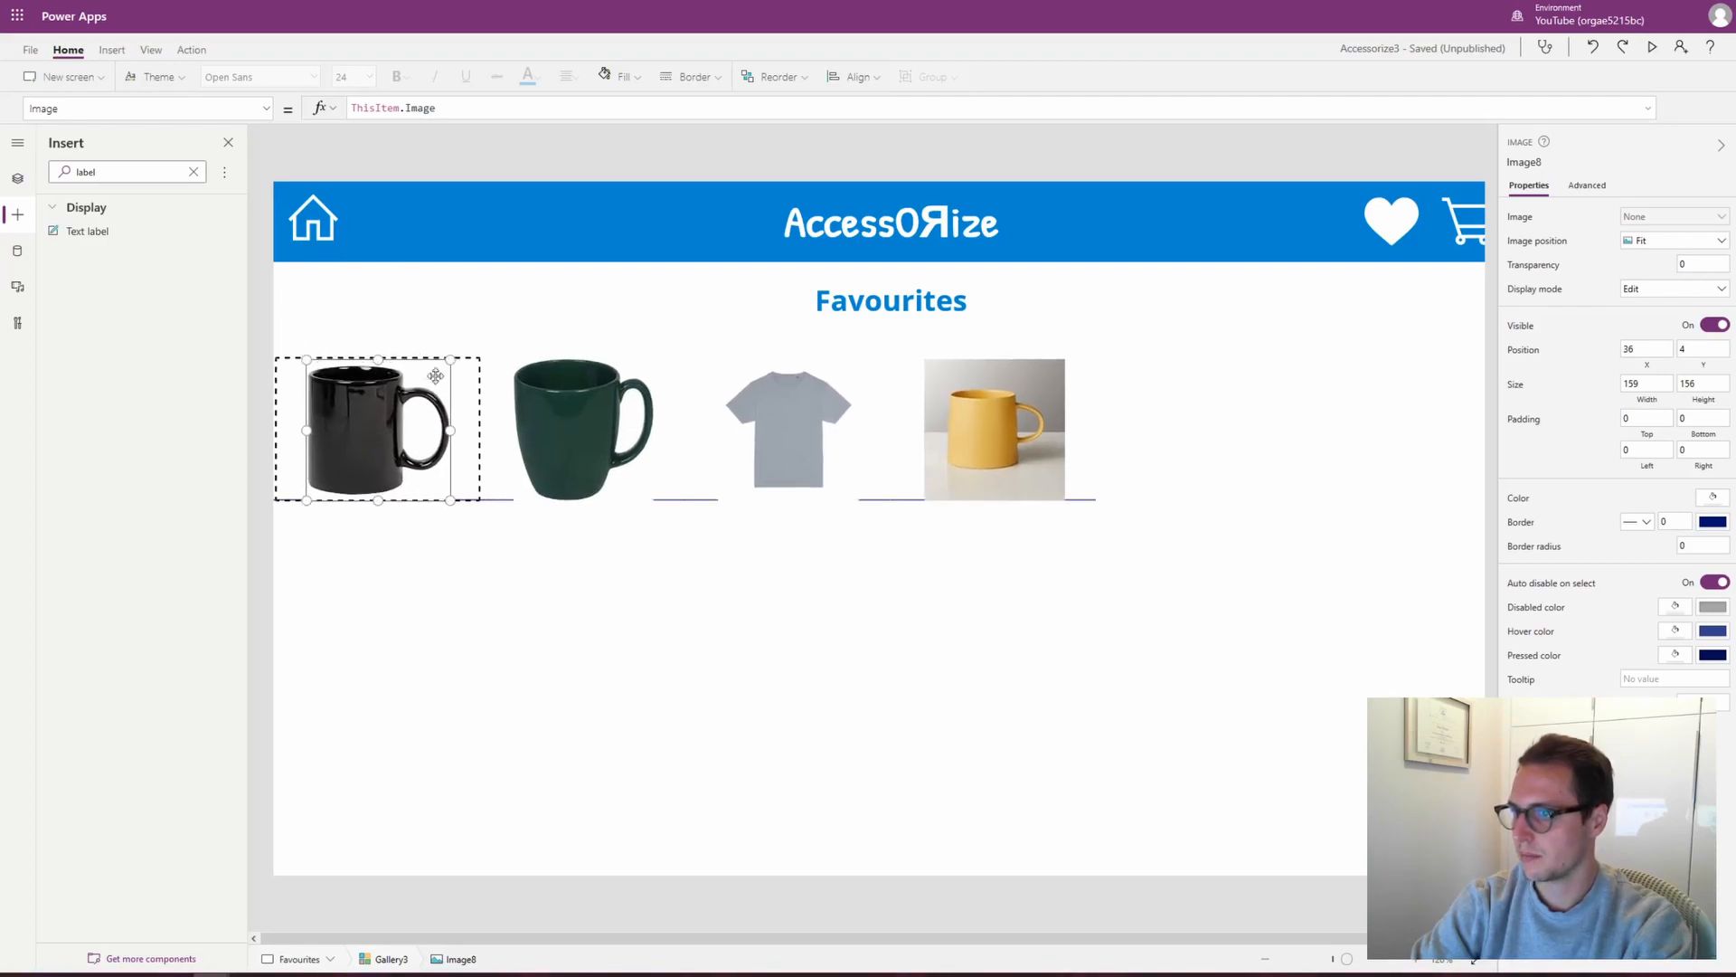
pyautogui.moveTo(400, 420); pyautogui.dragTo(399, 419)
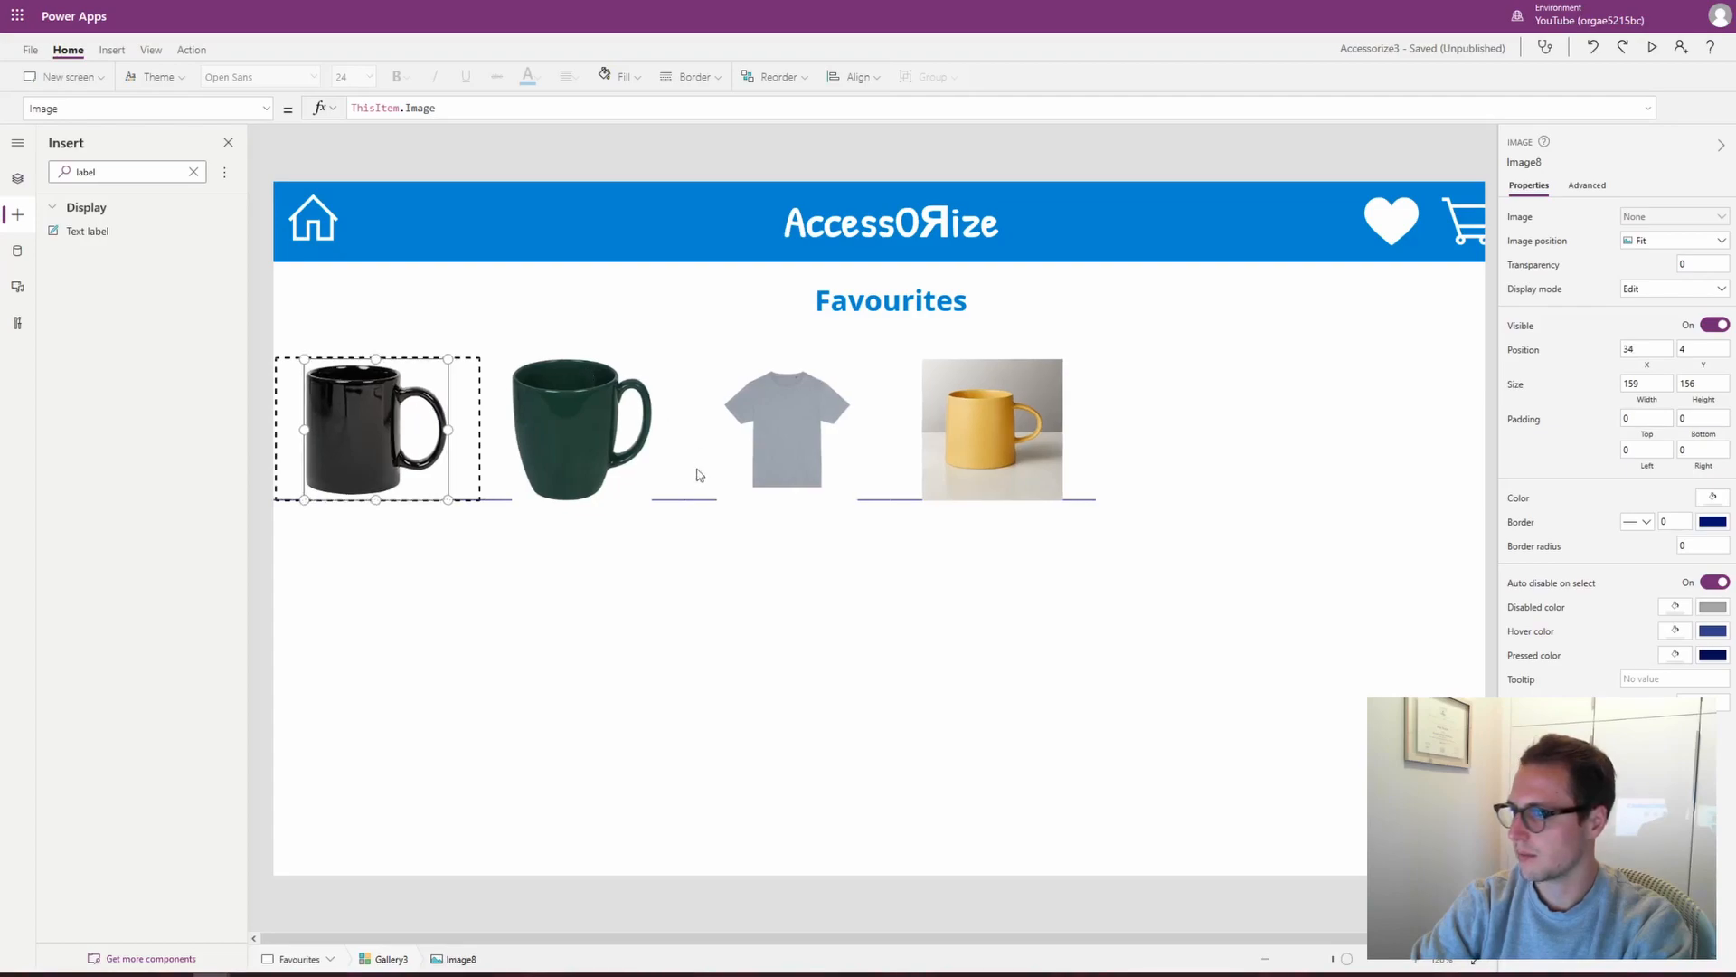
# Delete the separator line from the Favourites gallery template
pyautogui.click(491, 498)
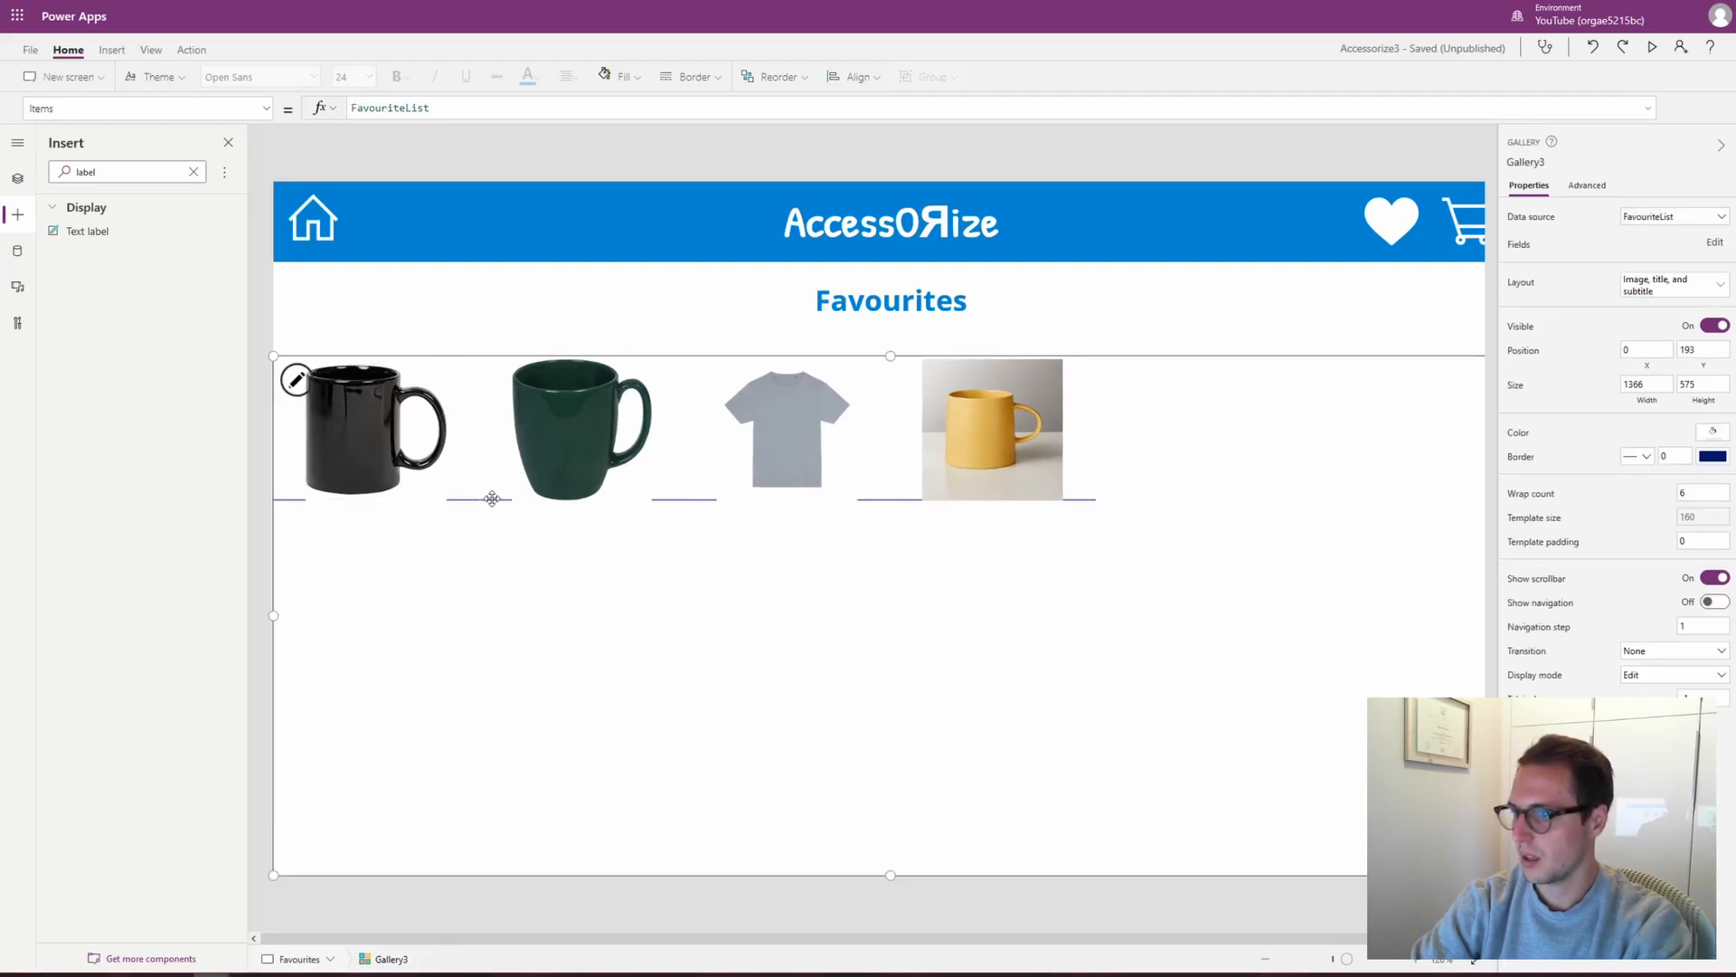
pyautogui.click(477, 497)
pyautogui.click(494, 505)
pyautogui.click(14, 186)
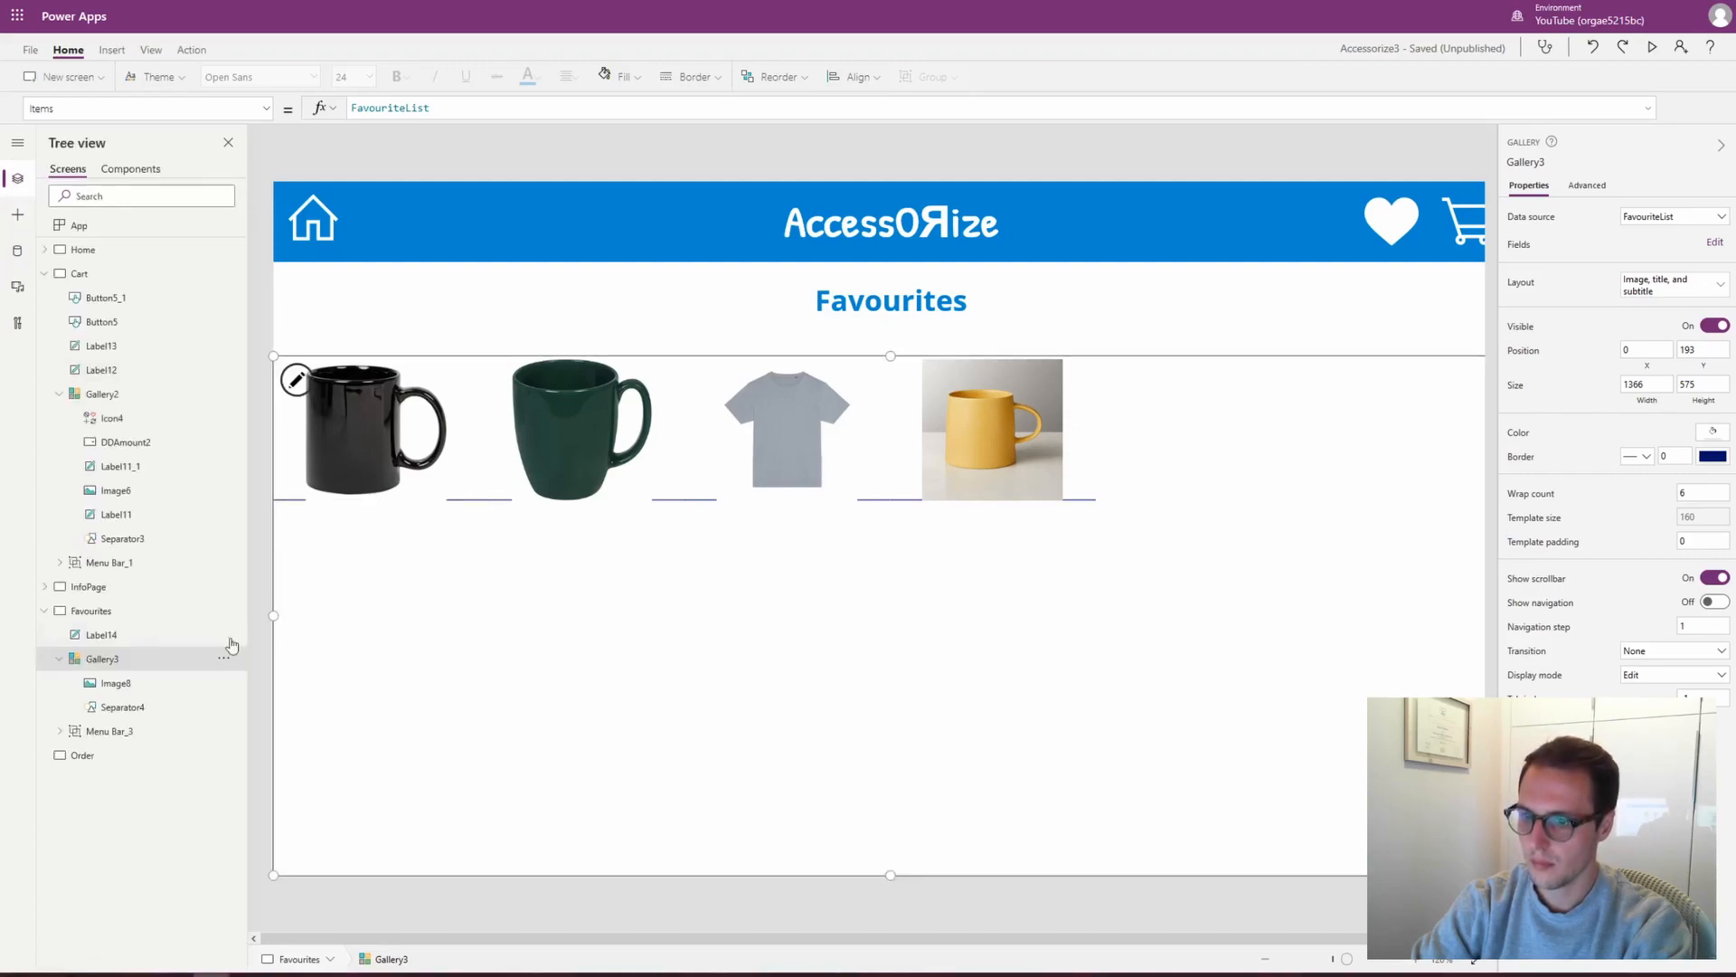
pyautogui.click(114, 706)
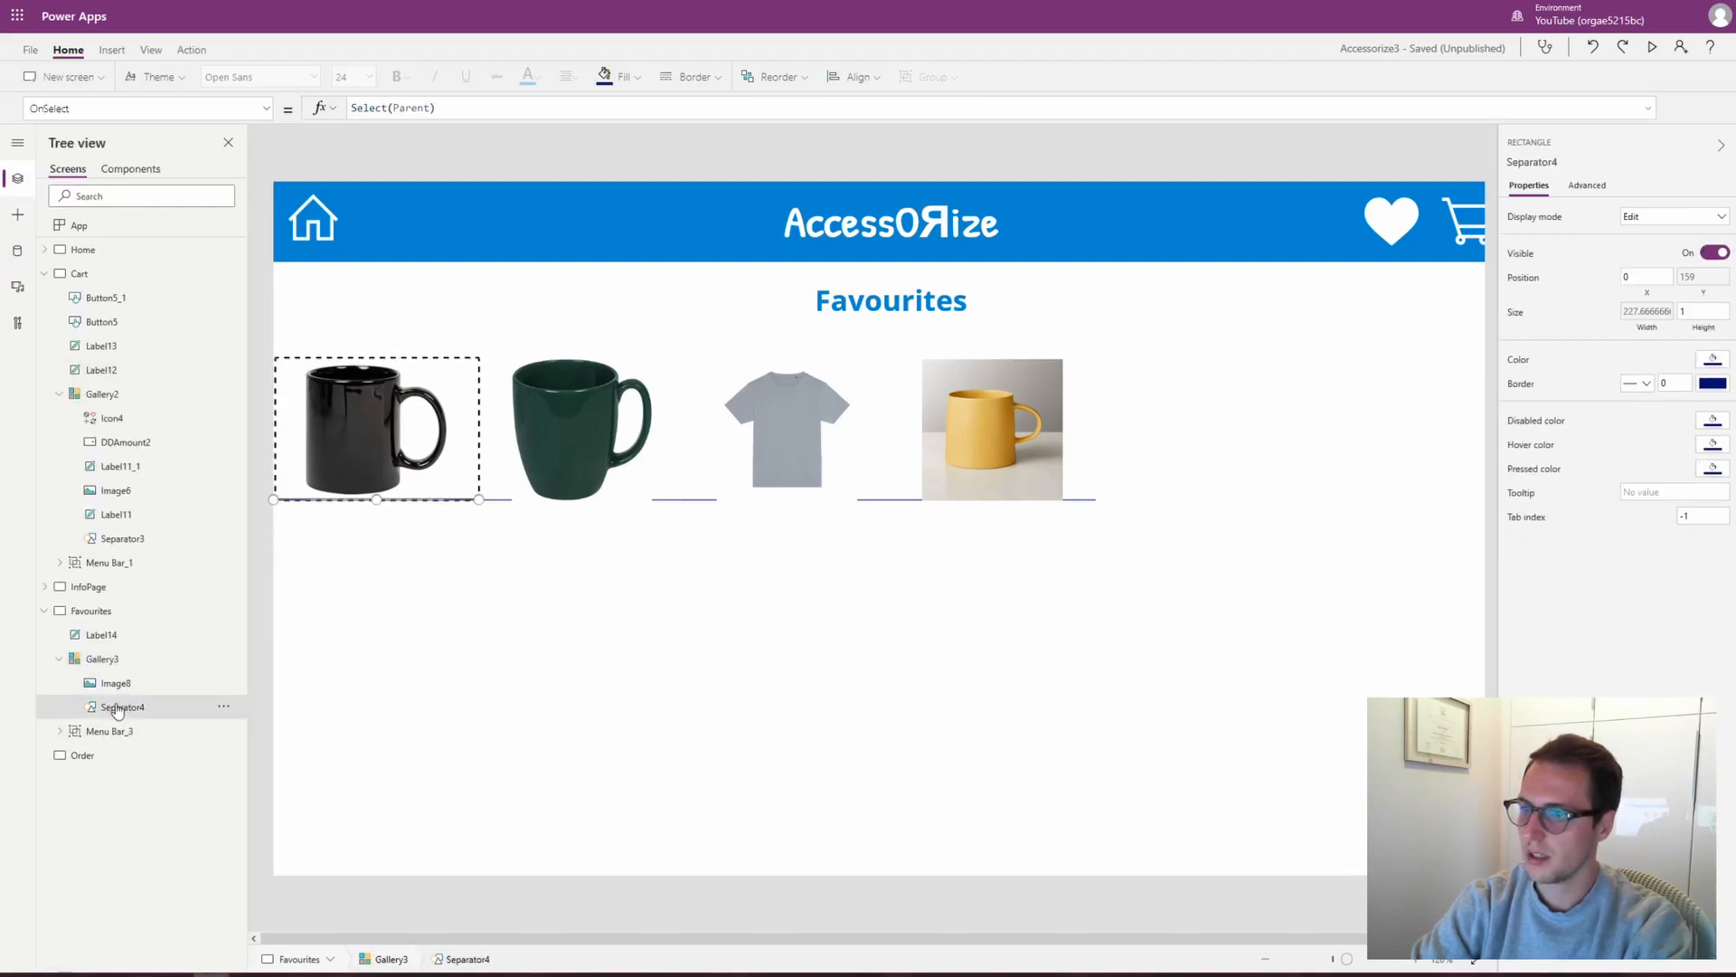
pyautogui.press('Delete')
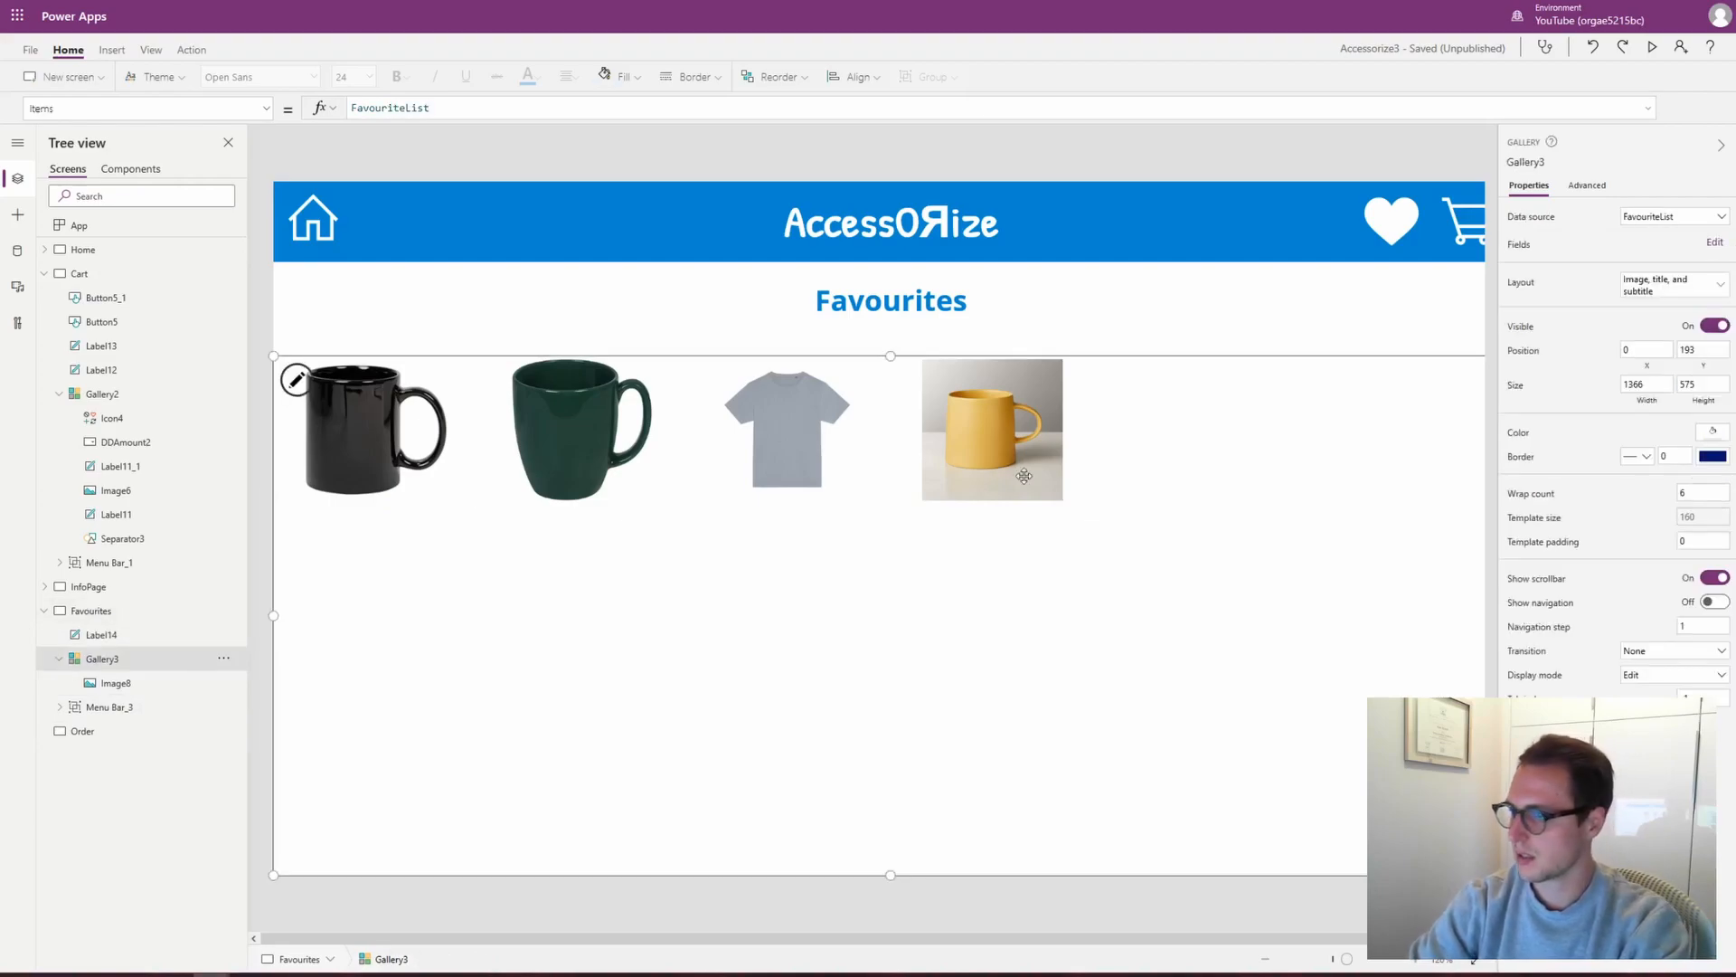
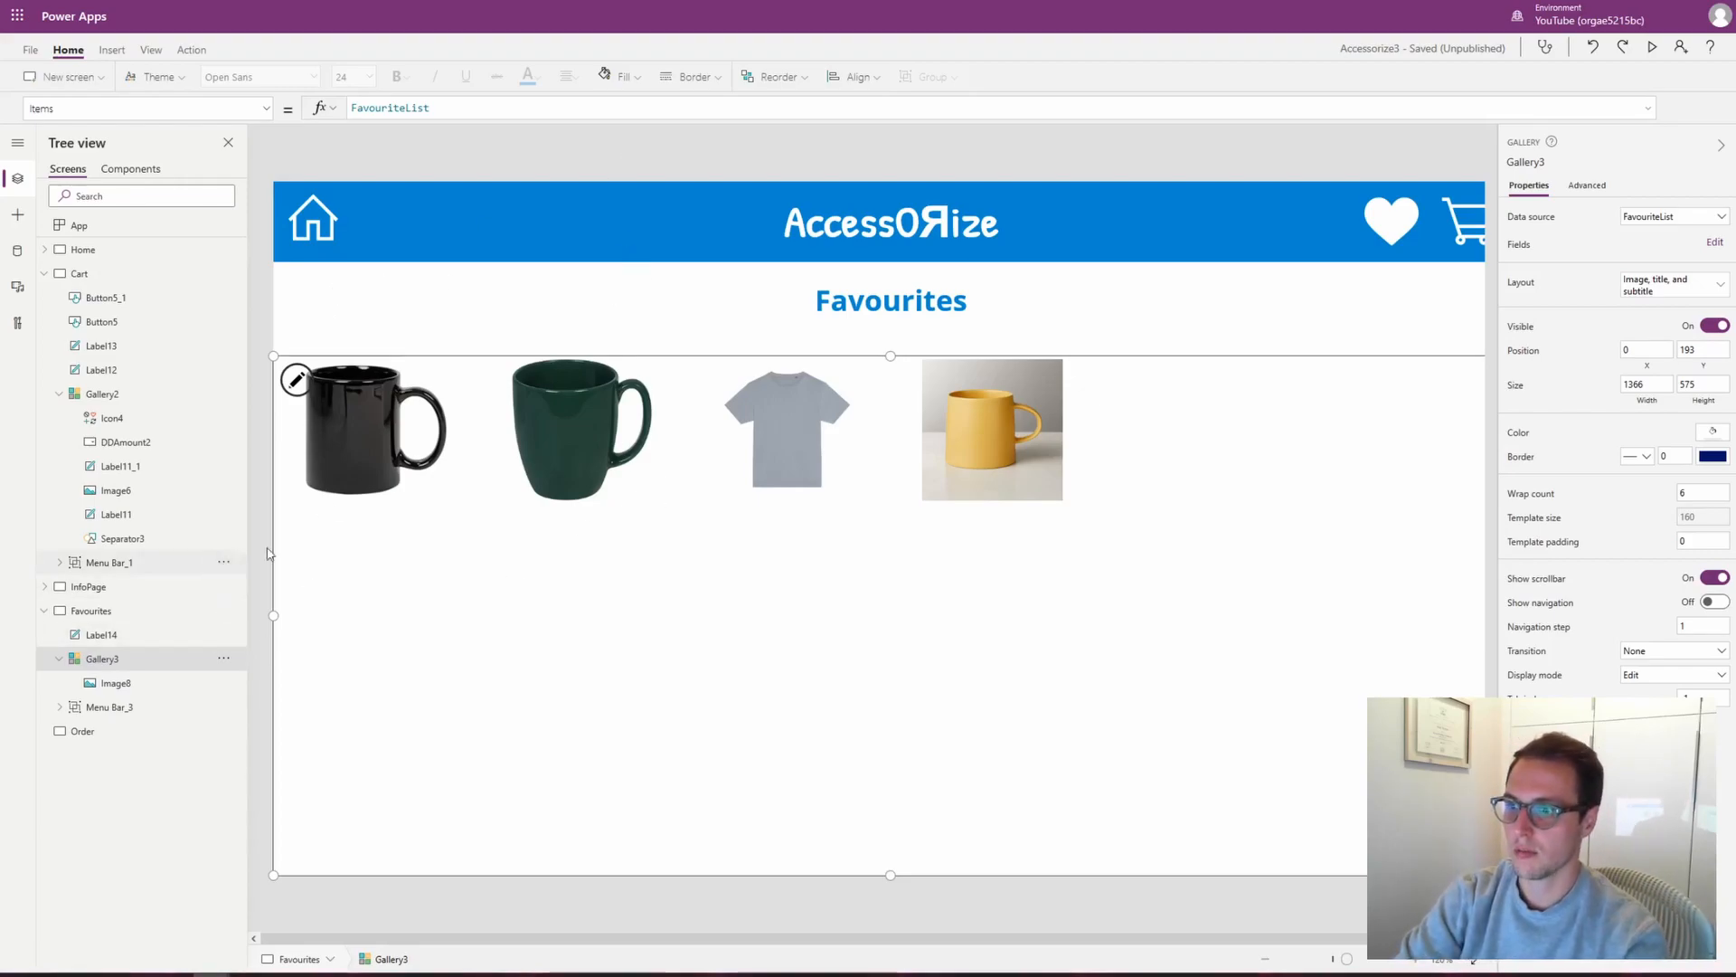
# Insert a button in the Favourites gallery template and stretch it to about 223 by 156, covering the cell
pyautogui.click(17, 214)
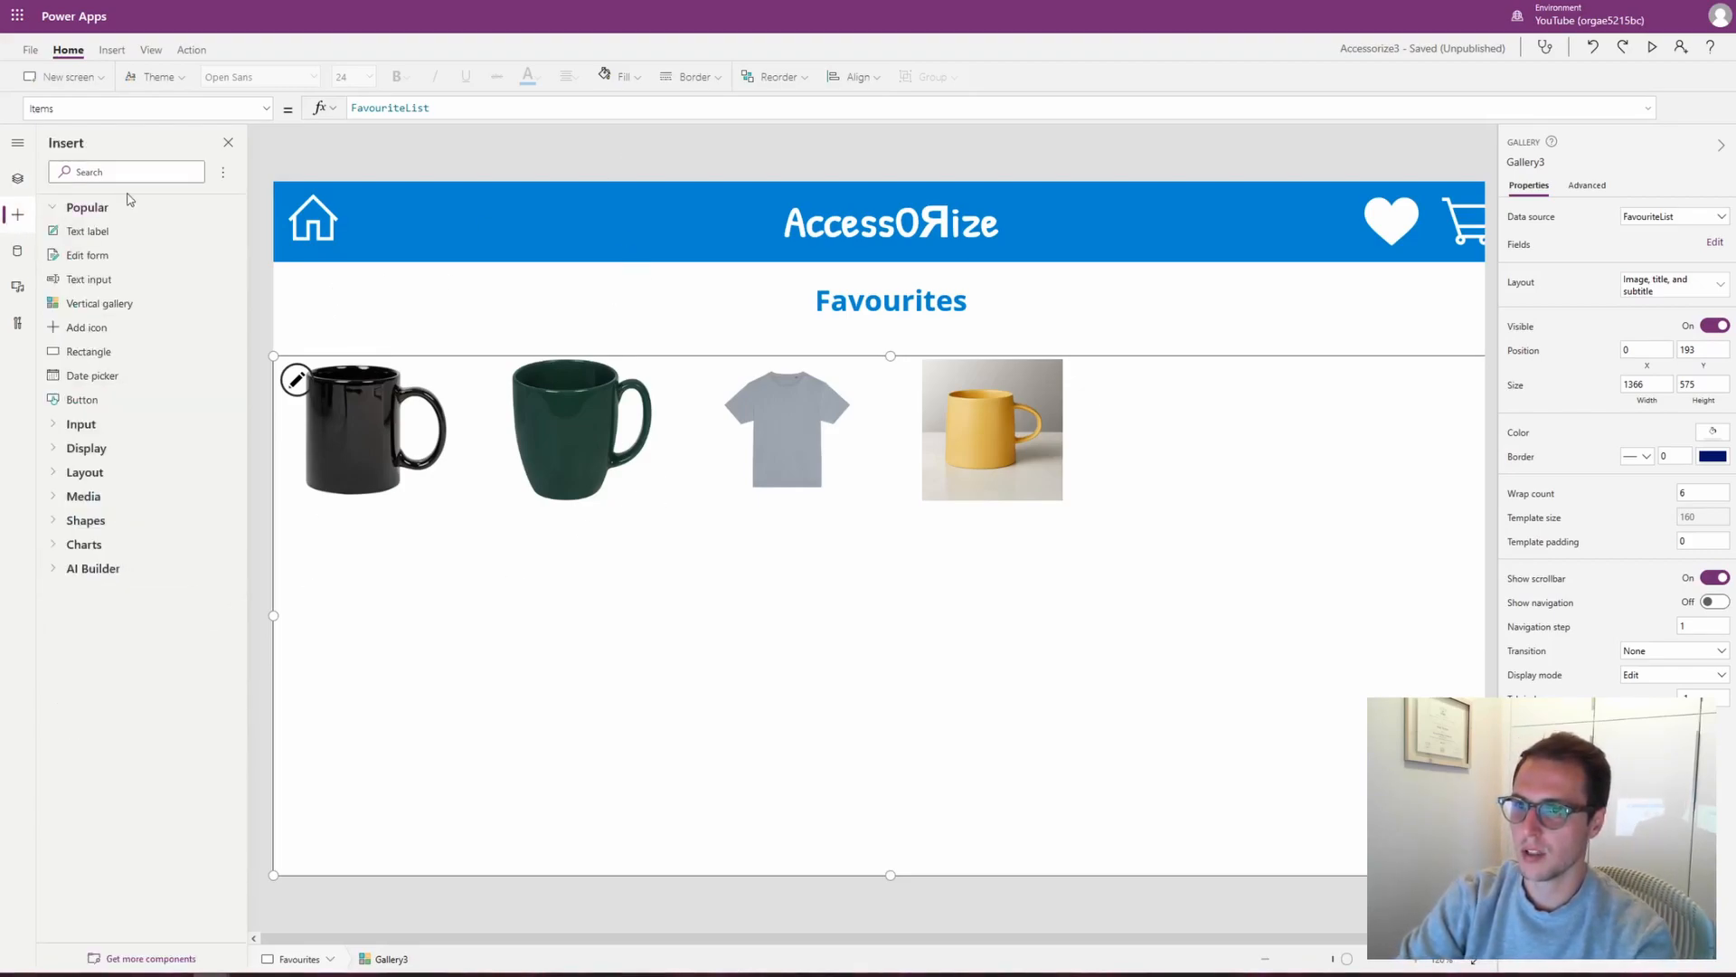
pyautogui.write('butt')
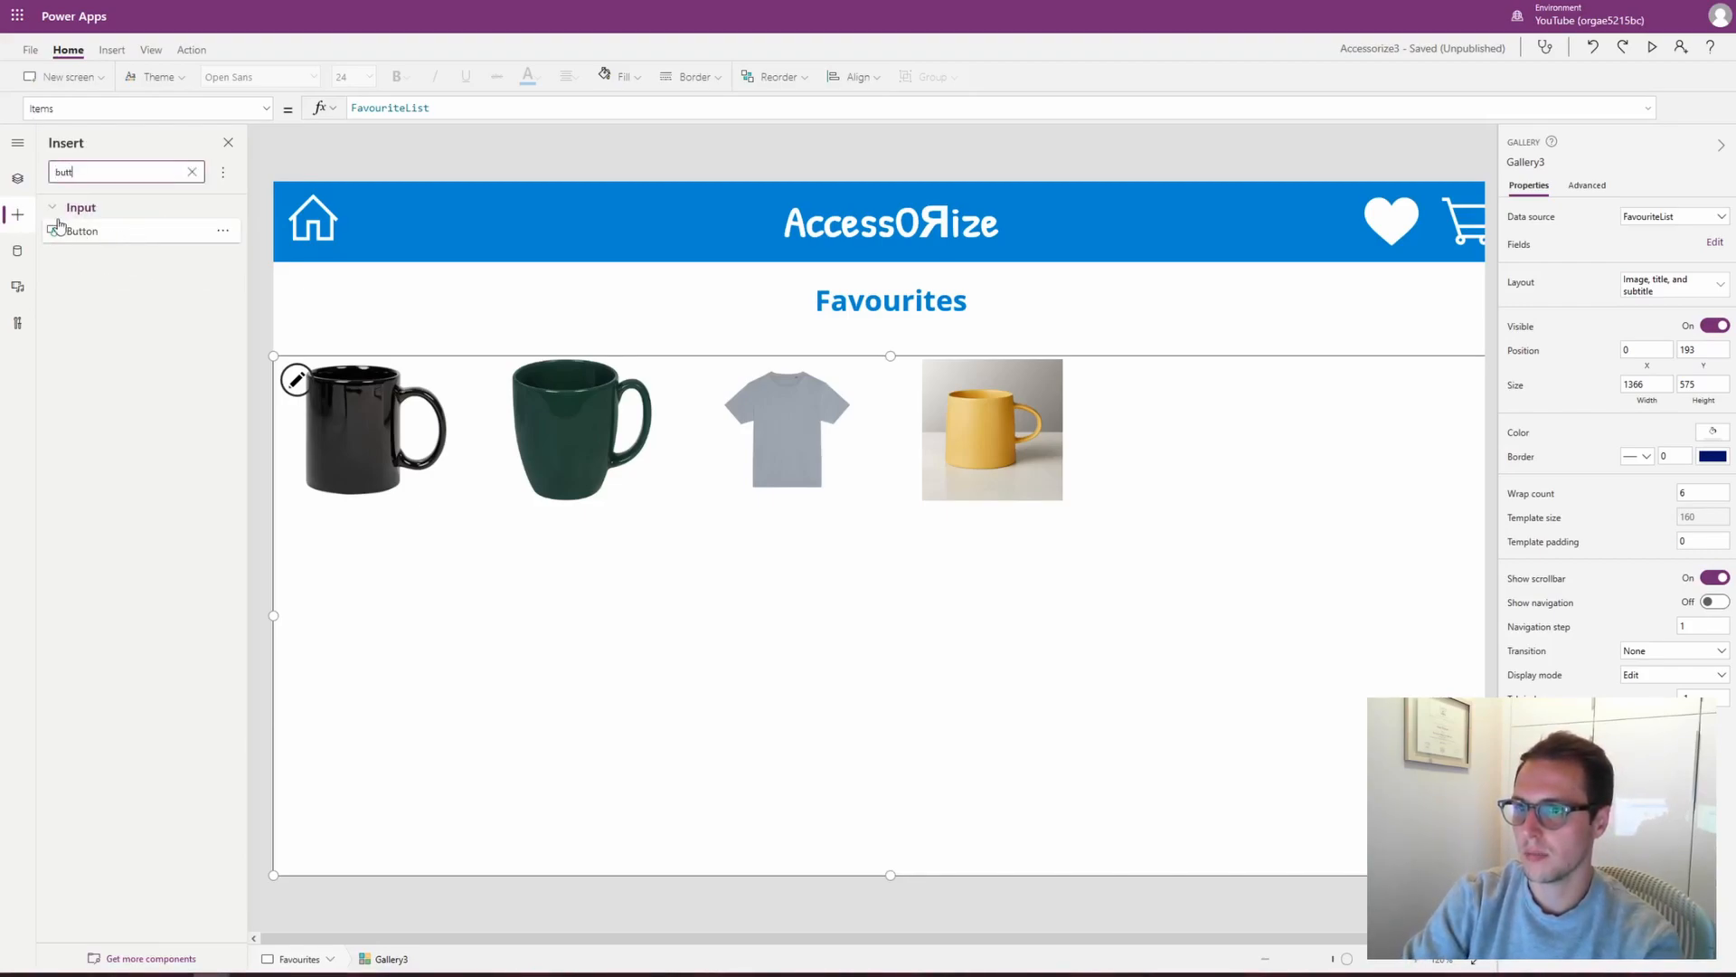
pyautogui.moveTo(79, 234); pyautogui.dragTo(309, 429)
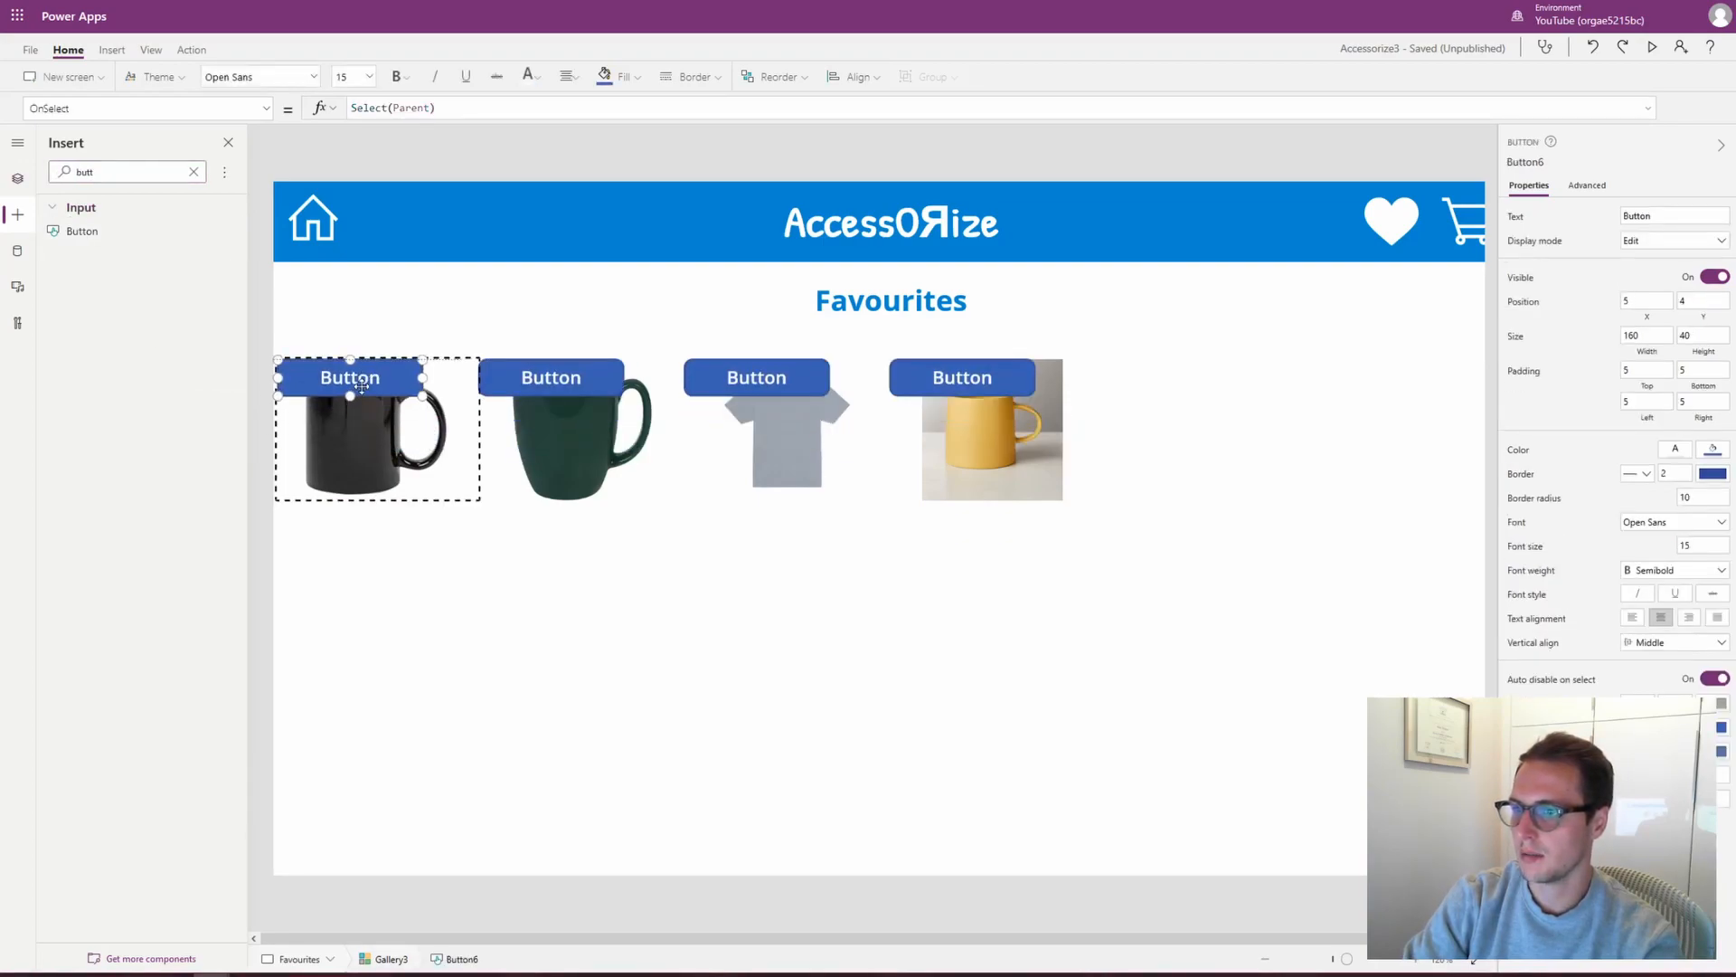
pyautogui.moveTo(350, 396); pyautogui.dragTo(352, 500)
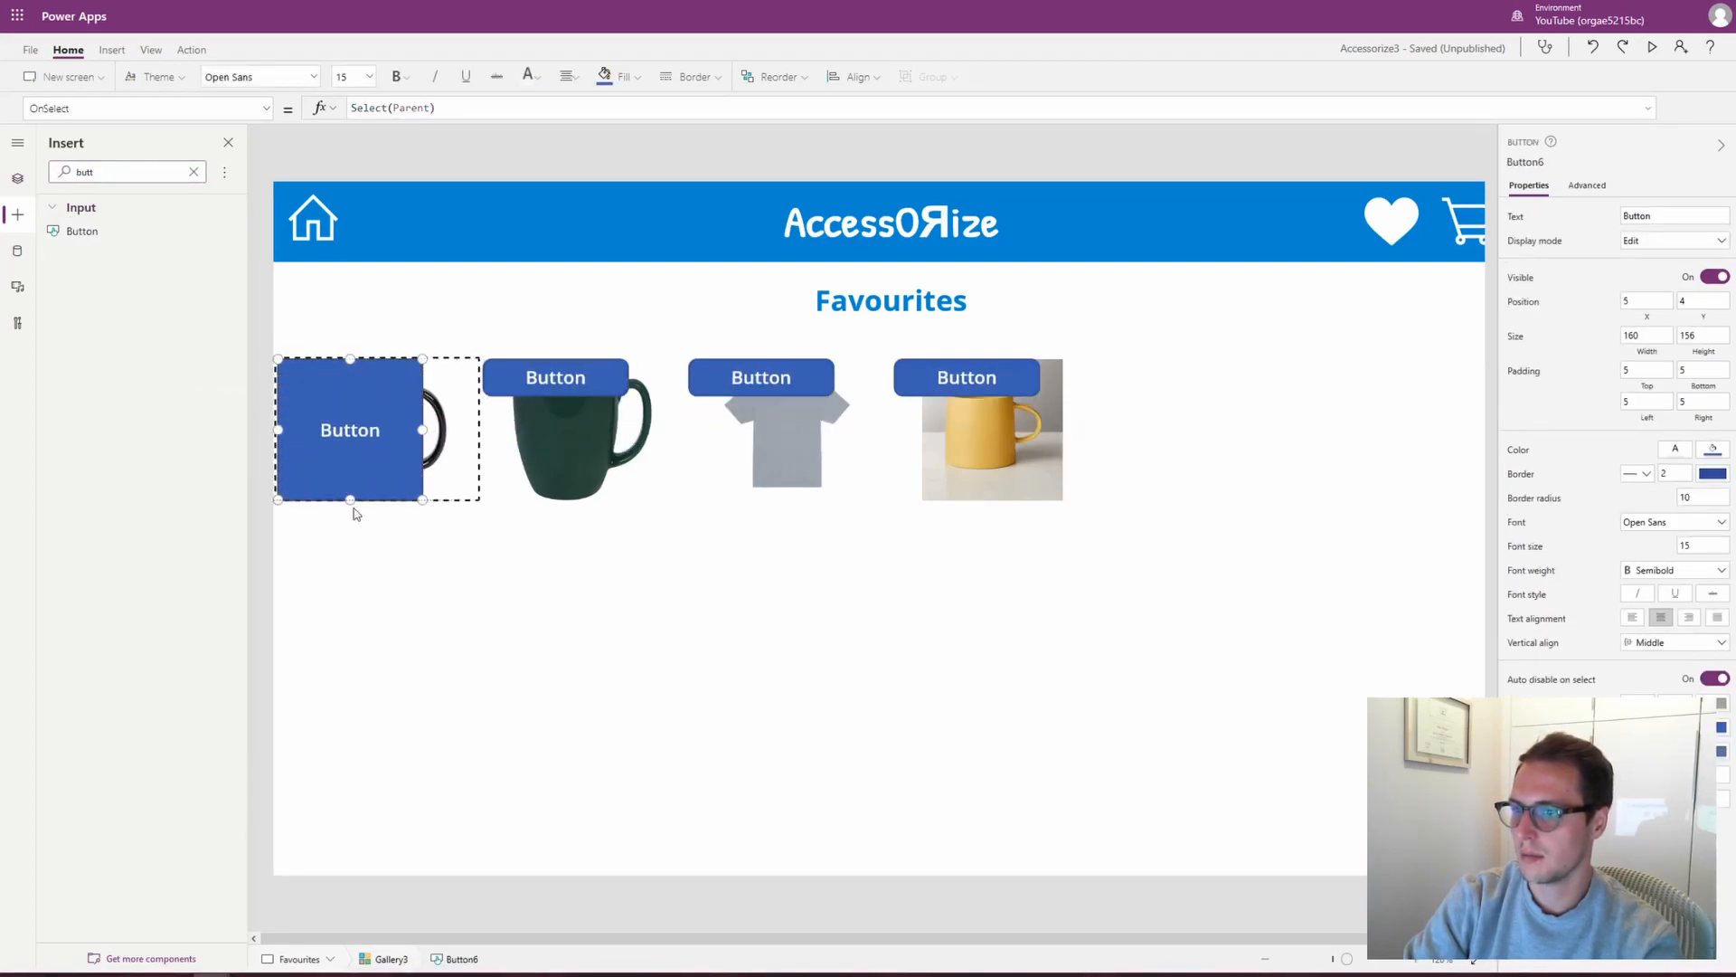
pyautogui.moveTo(423, 430); pyautogui.dragTo(480, 424)
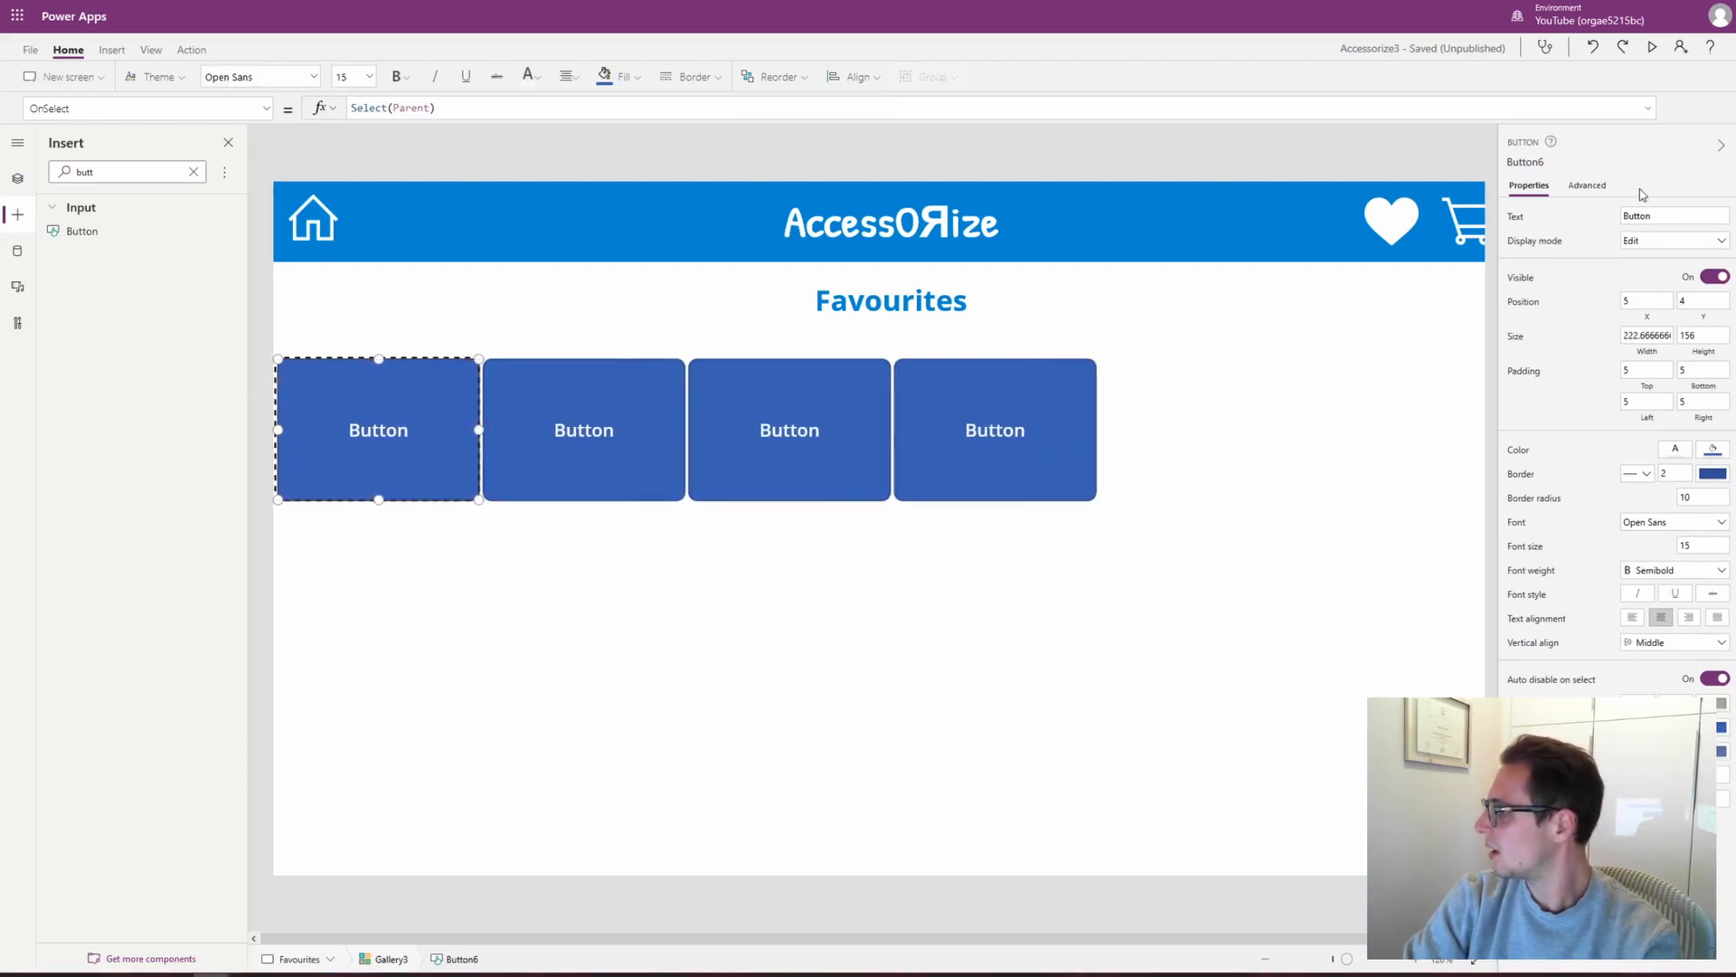
# Clear the text of the button covering the Favourites gallery cell and make its fill and font colour transparent
pyautogui.doubleClick(1669, 217)
pyautogui.press('BackSpace')
pyautogui.click(1712, 449)
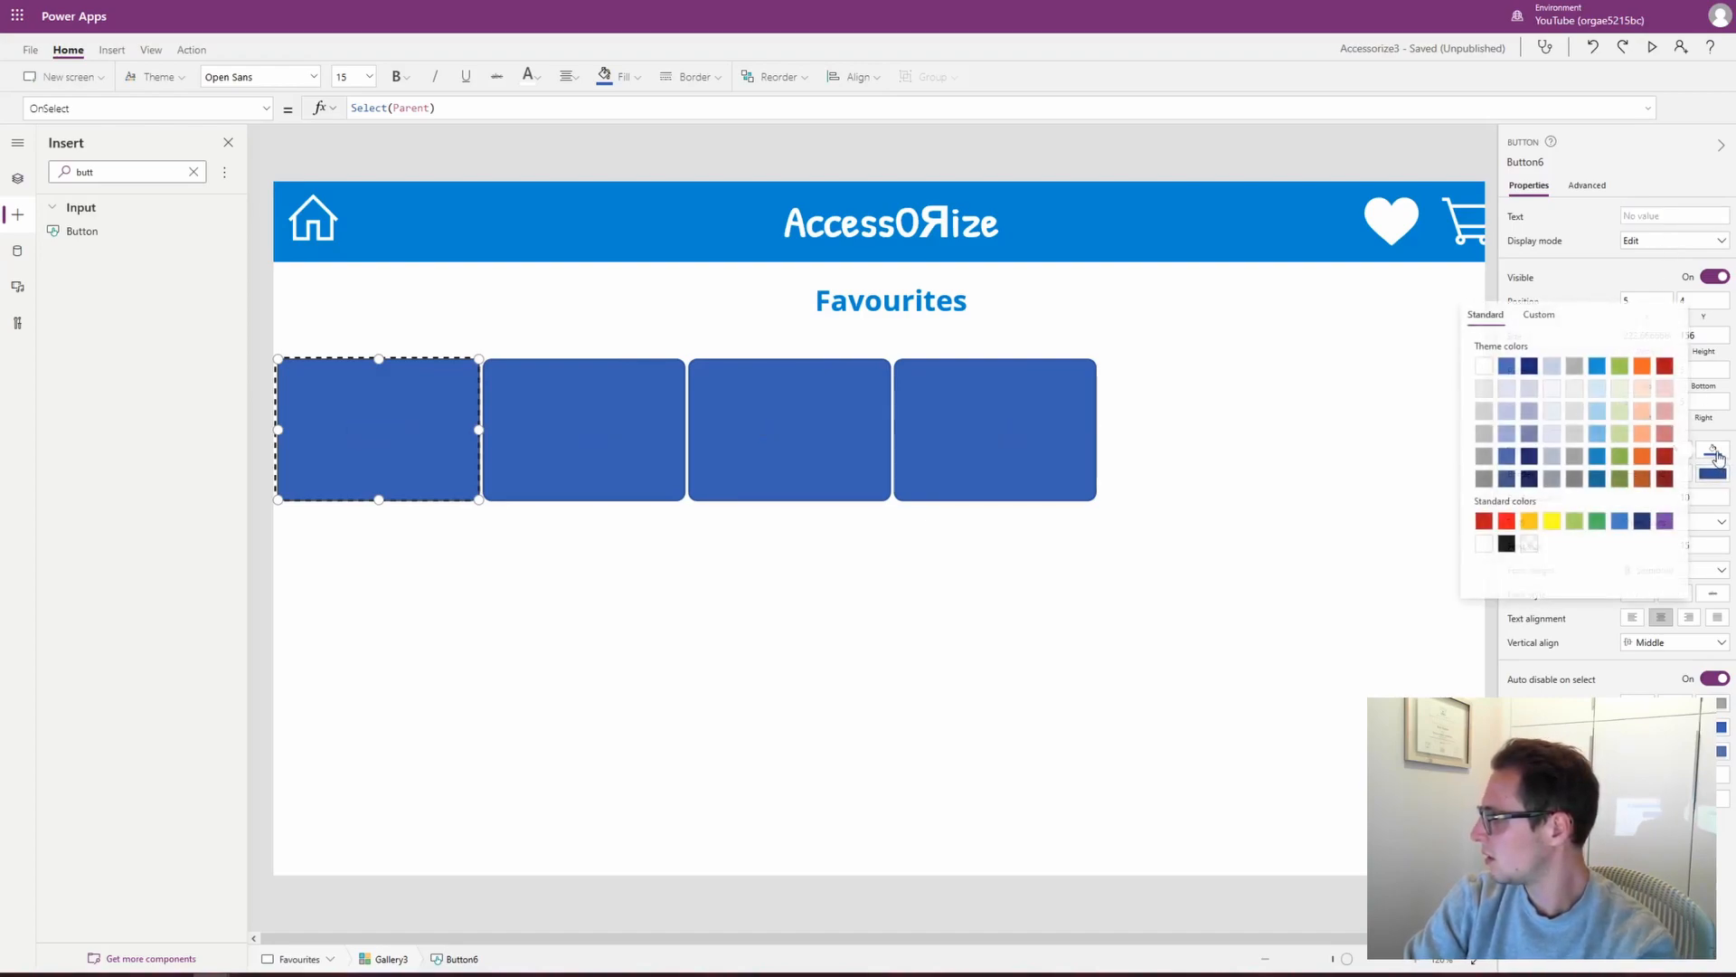
pyautogui.click(1483, 366)
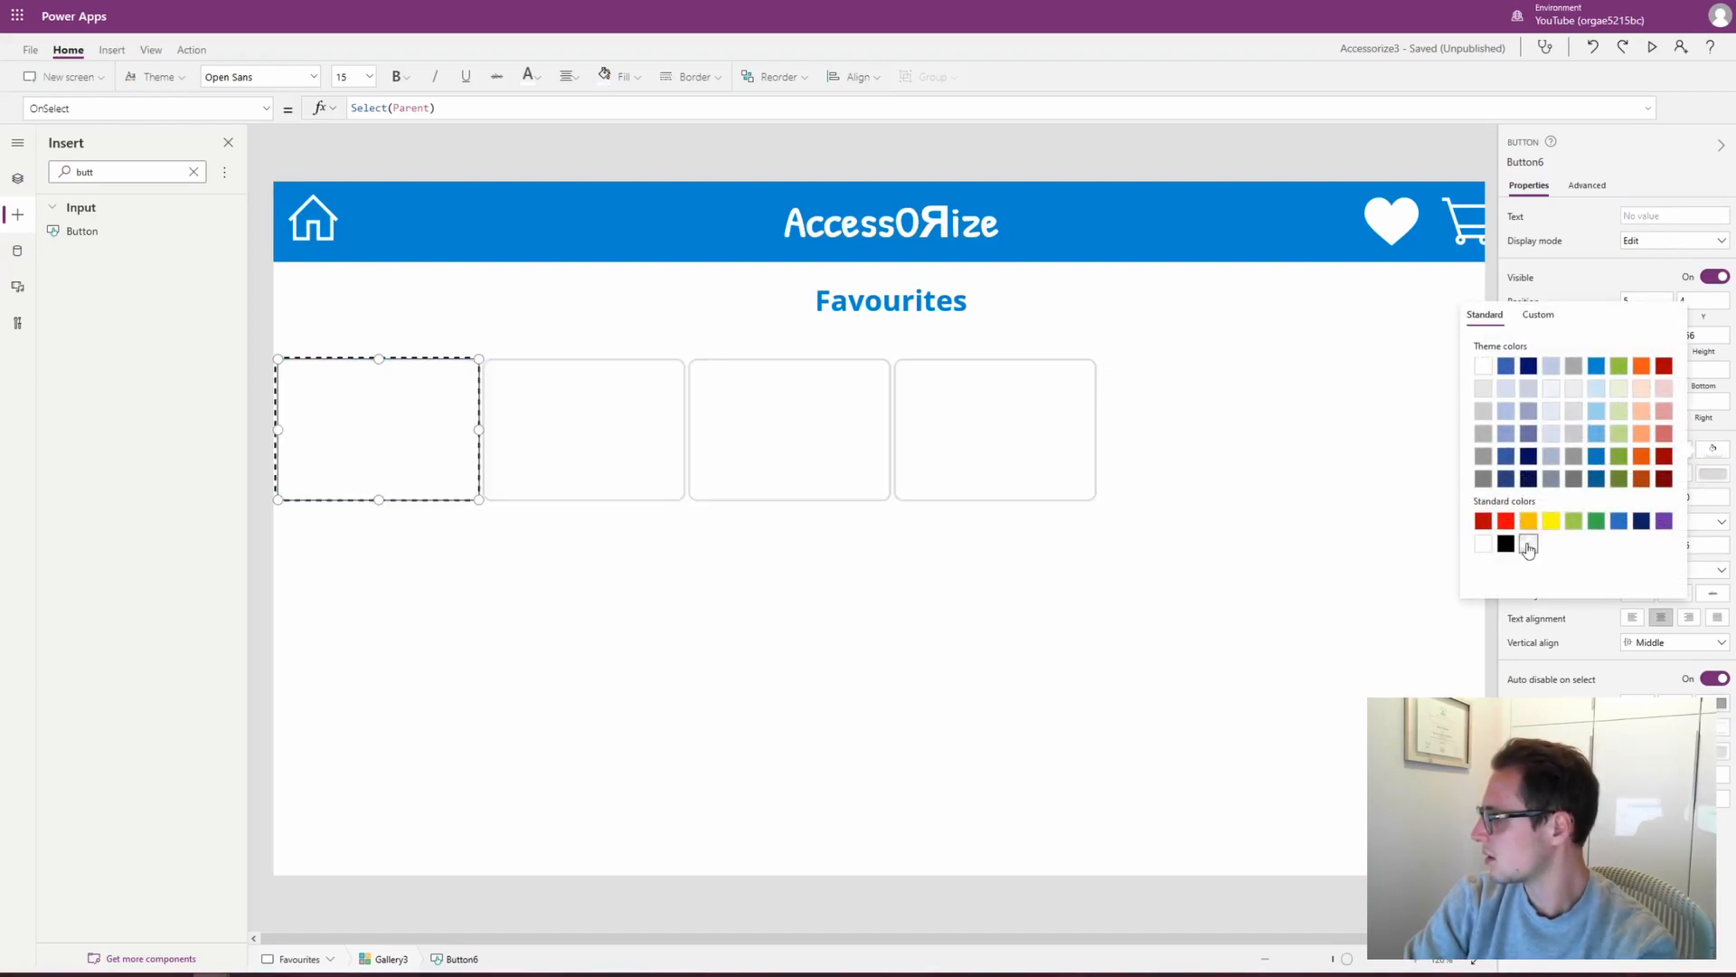
pyautogui.click(1528, 543)
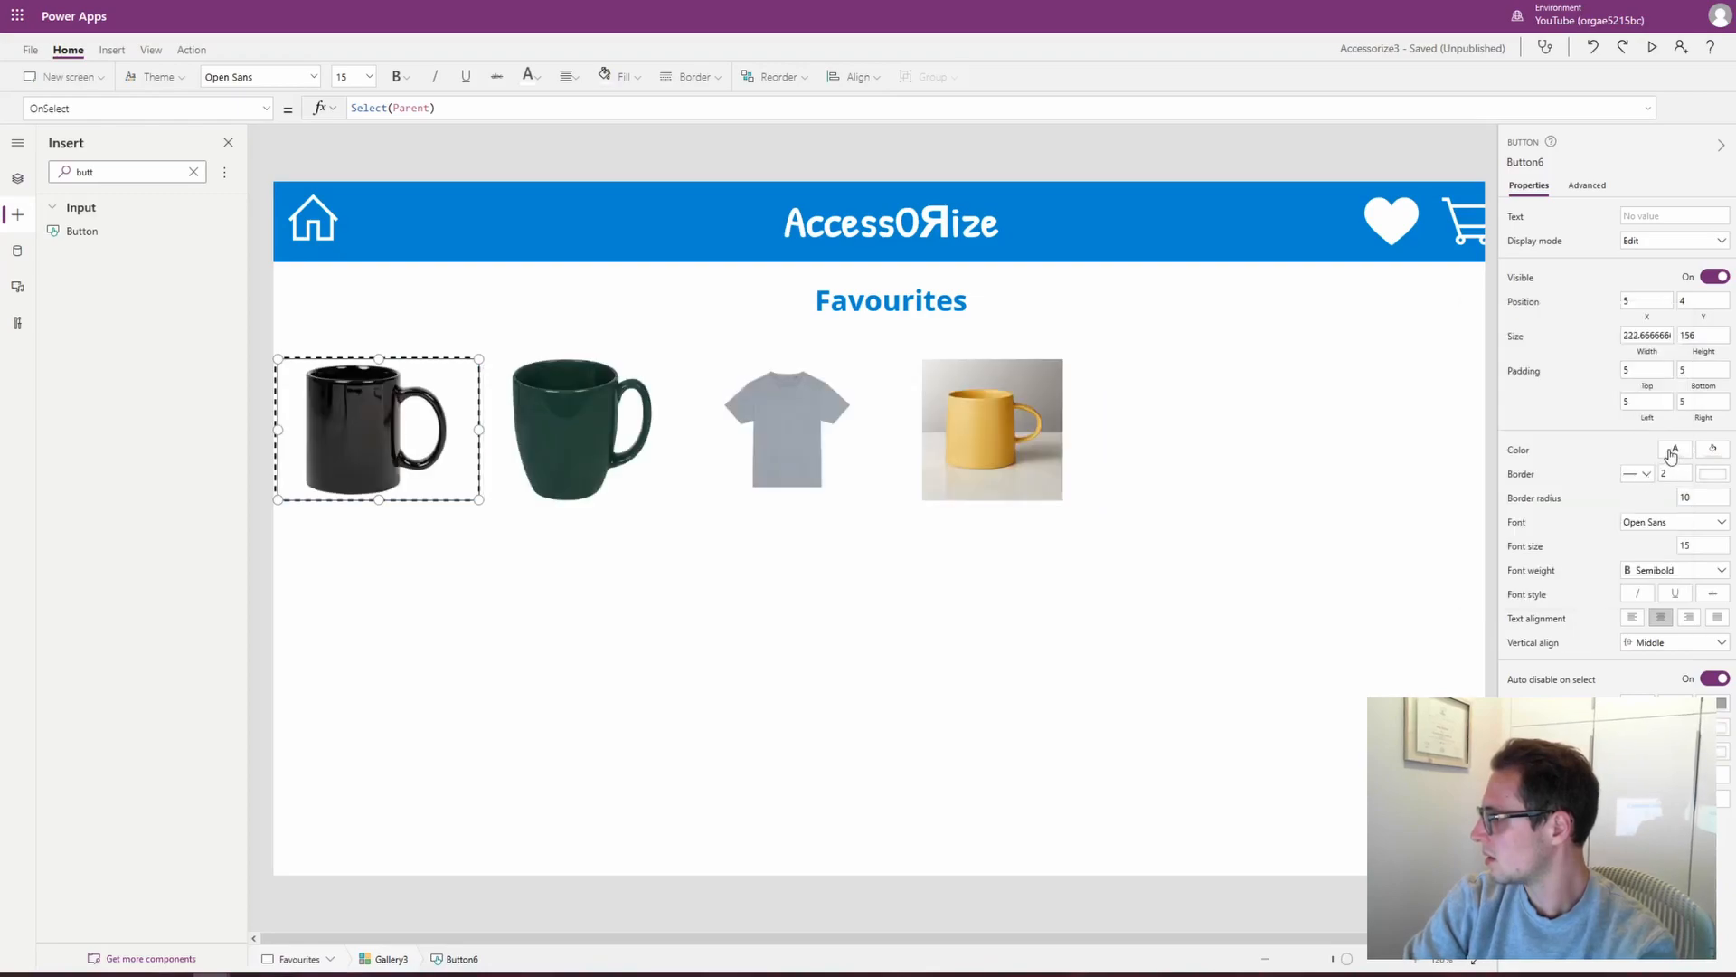
pyautogui.click(1673, 452)
pyautogui.click(1492, 544)
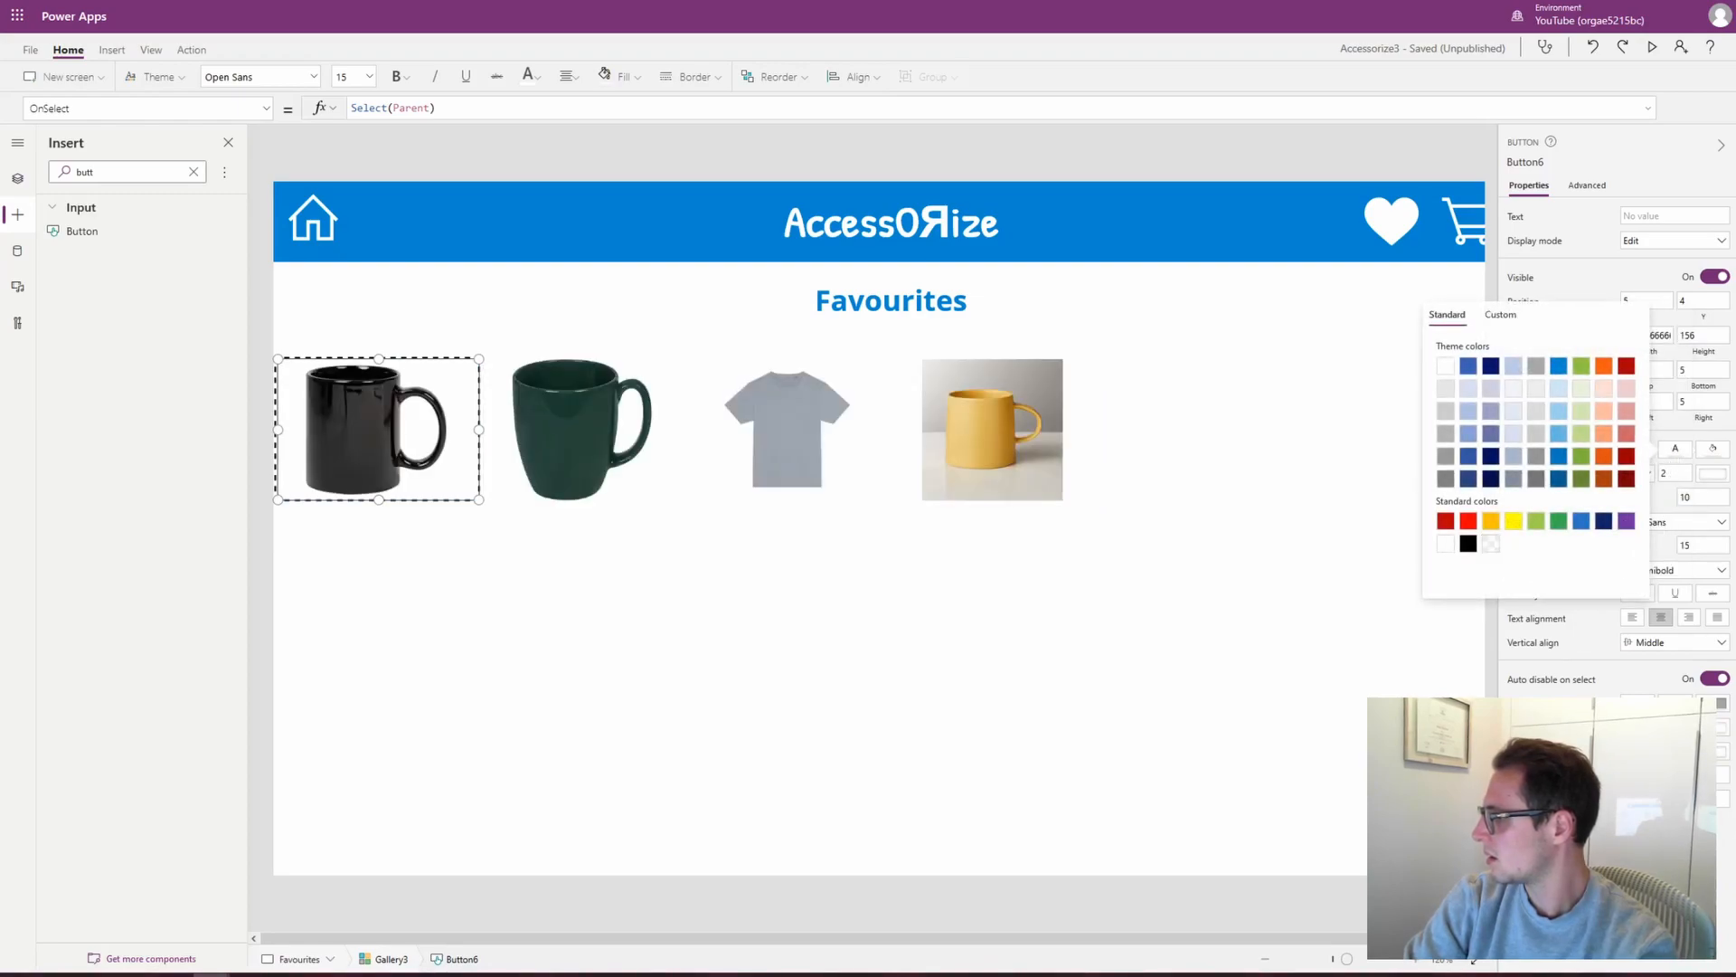
# Preview the Favourites screen and delete the overlay button's HoverFill formula
pyautogui.click(1652, 47)
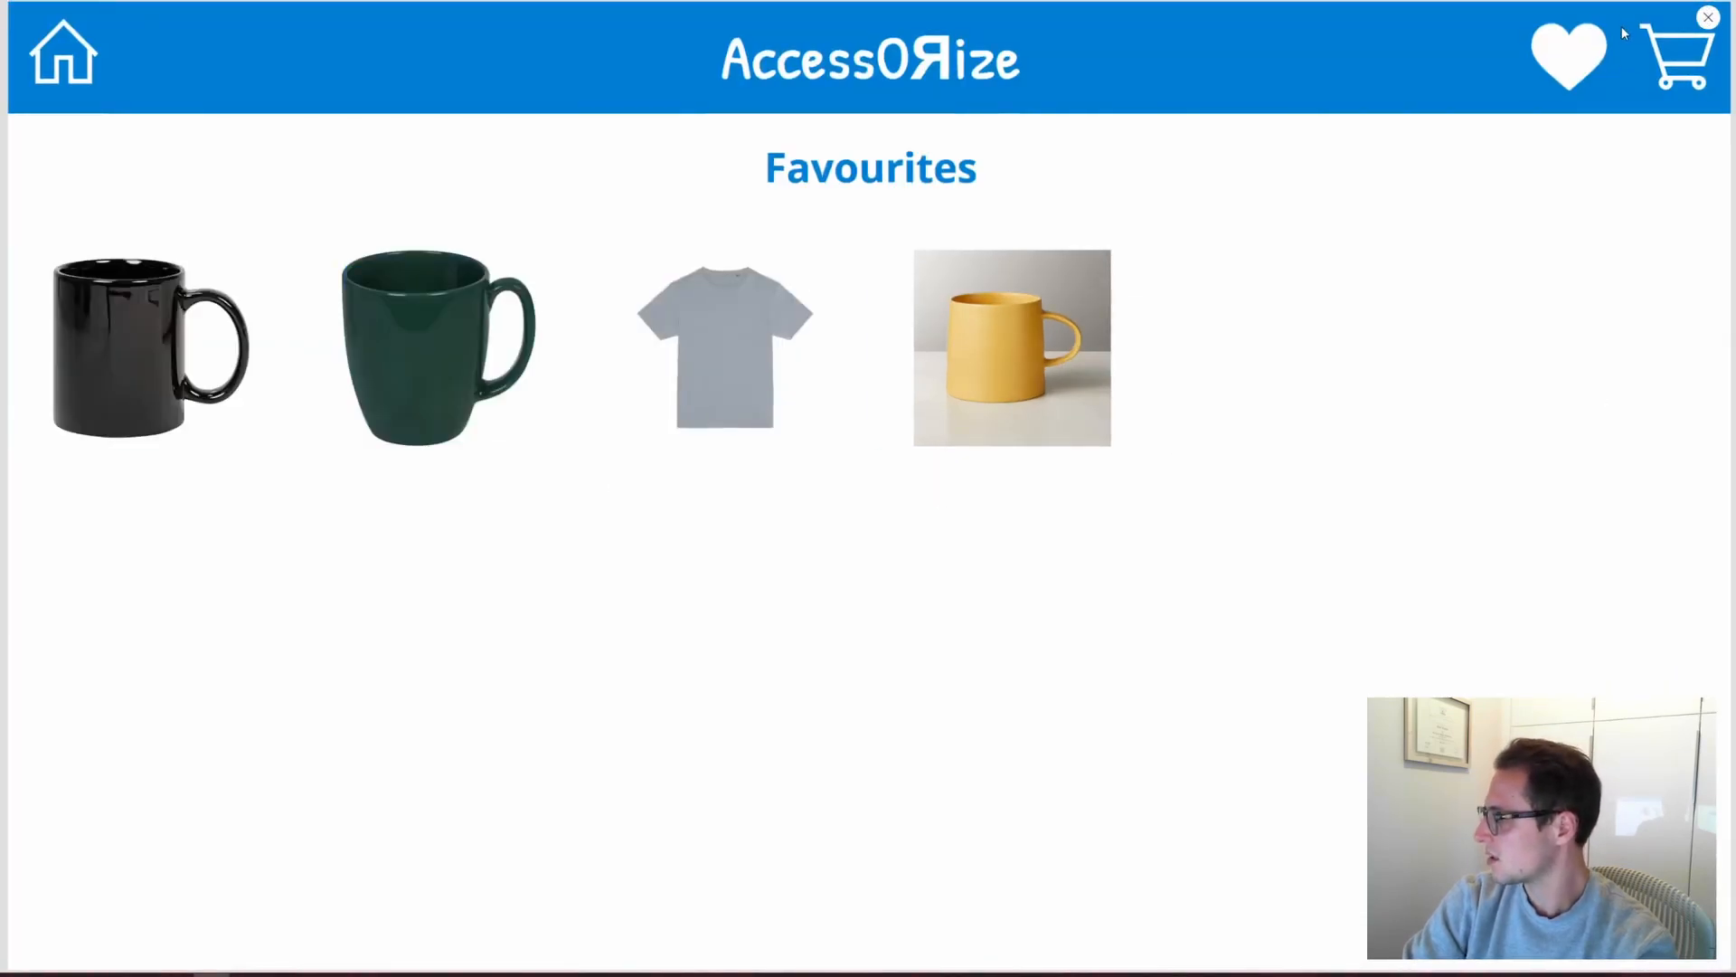
pyautogui.click(1708, 17)
pyautogui.click(451, 482)
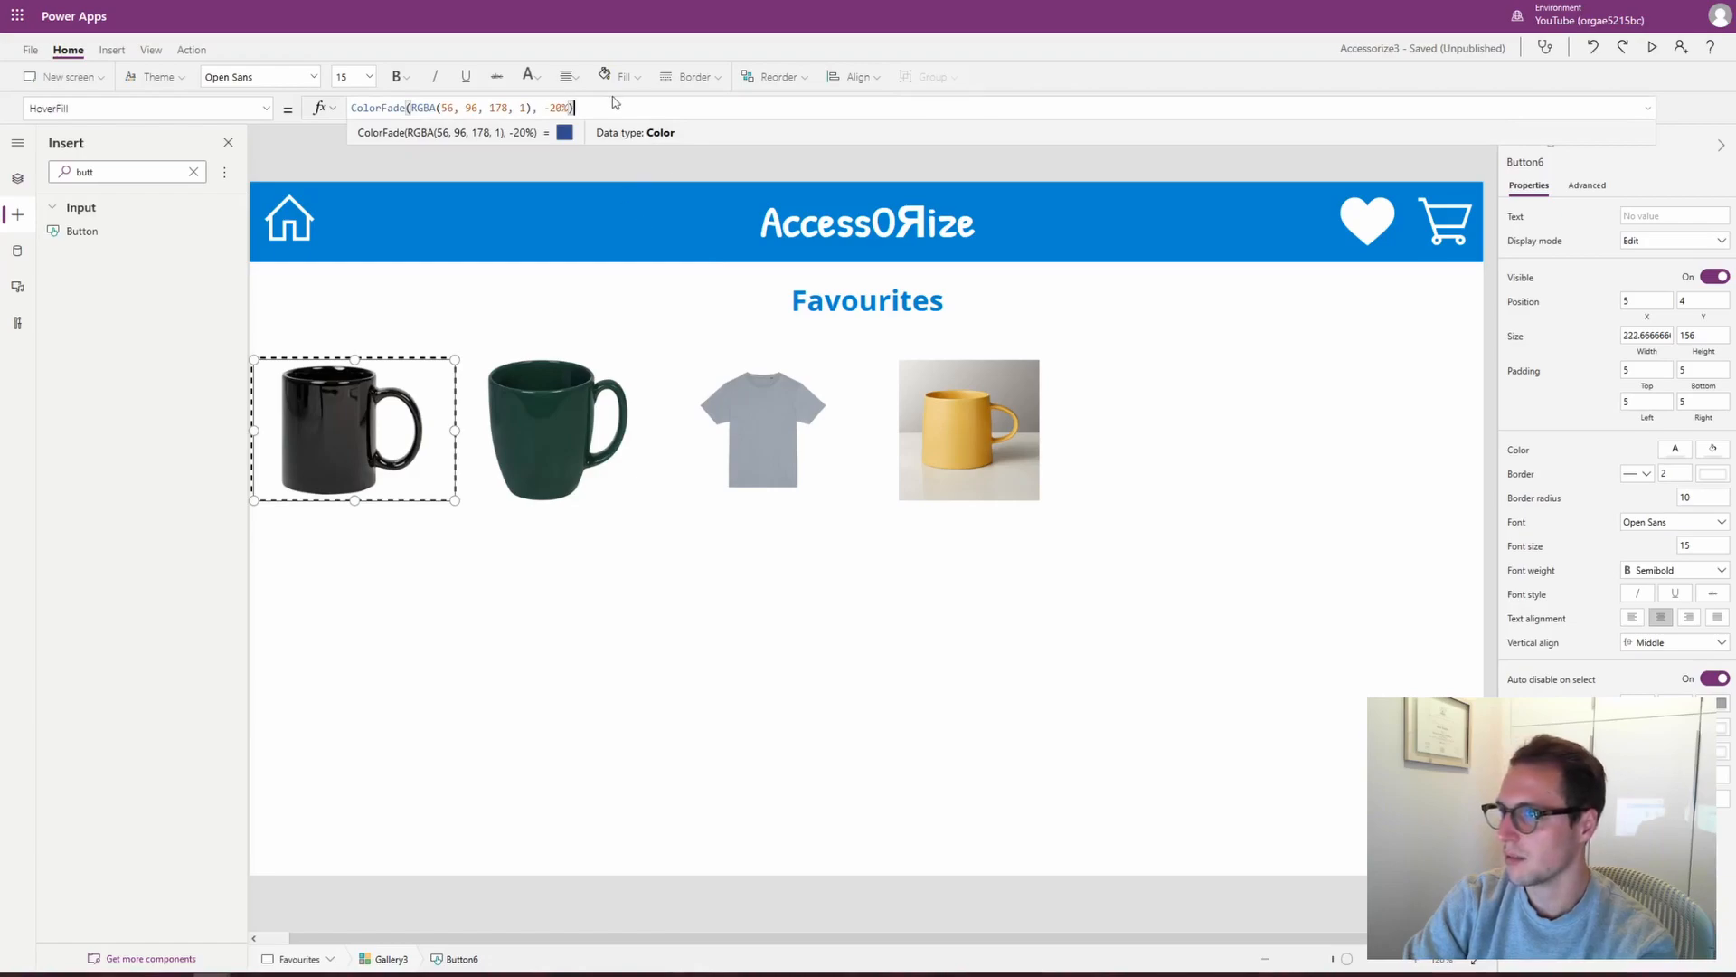
pyautogui.hotkey('ctrl', 'a')
pyautogui.press('Delete')
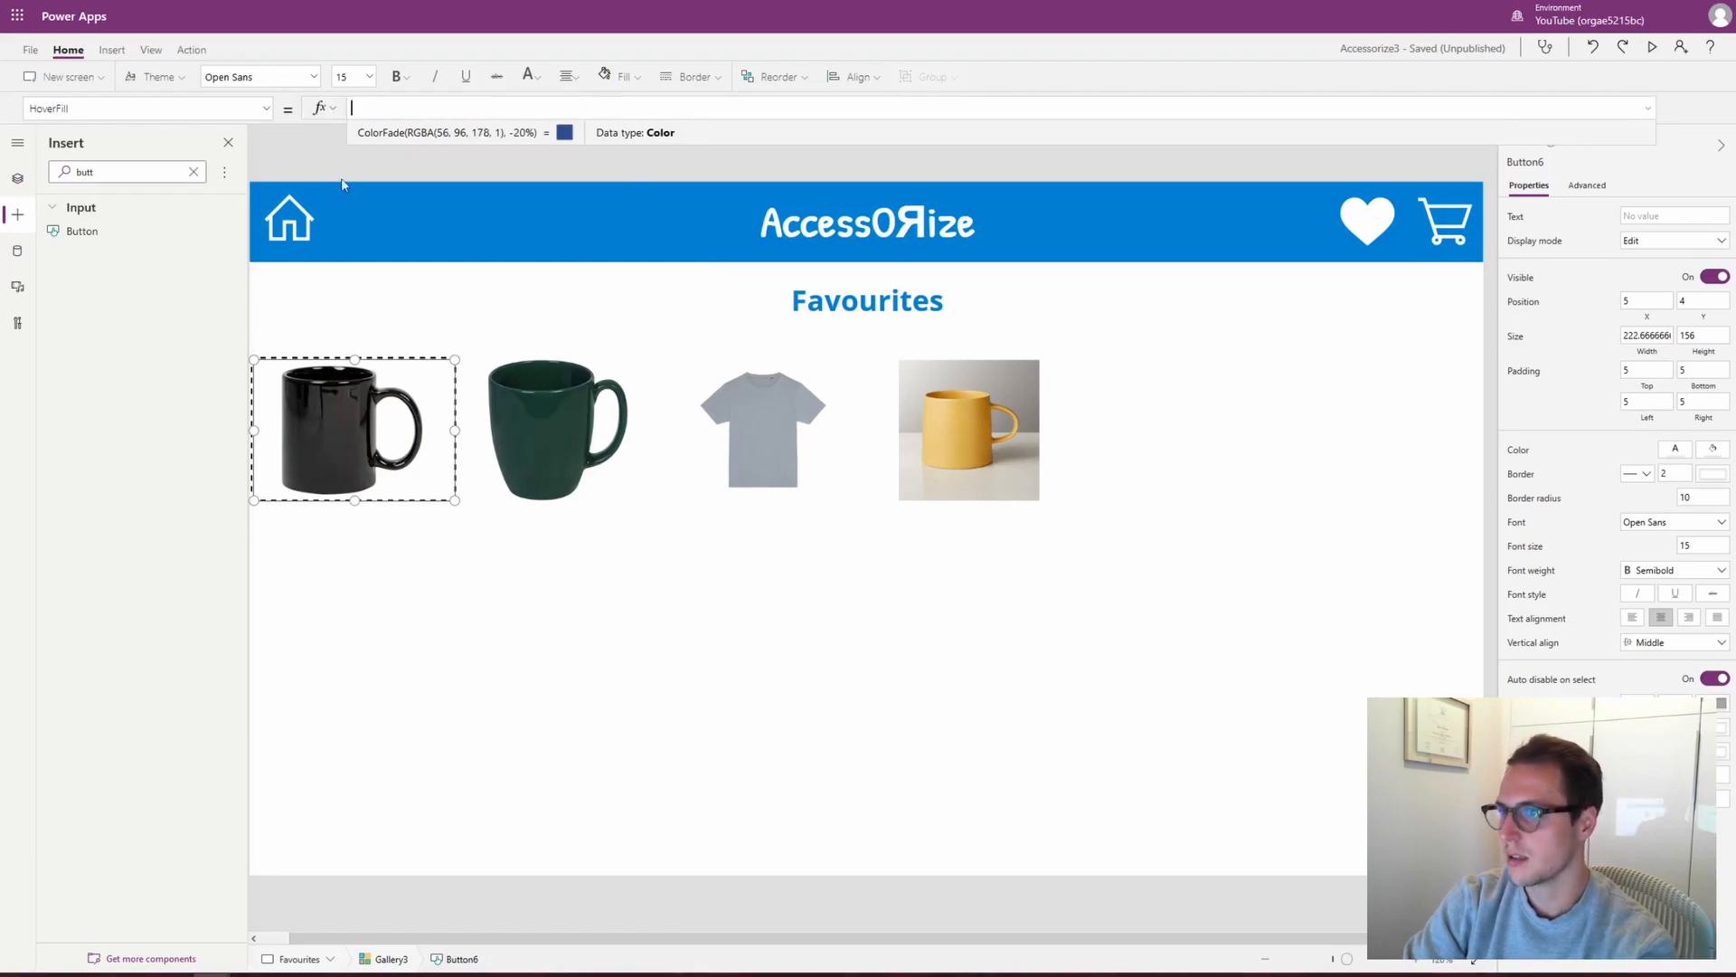
pyautogui.click(1651, 49)
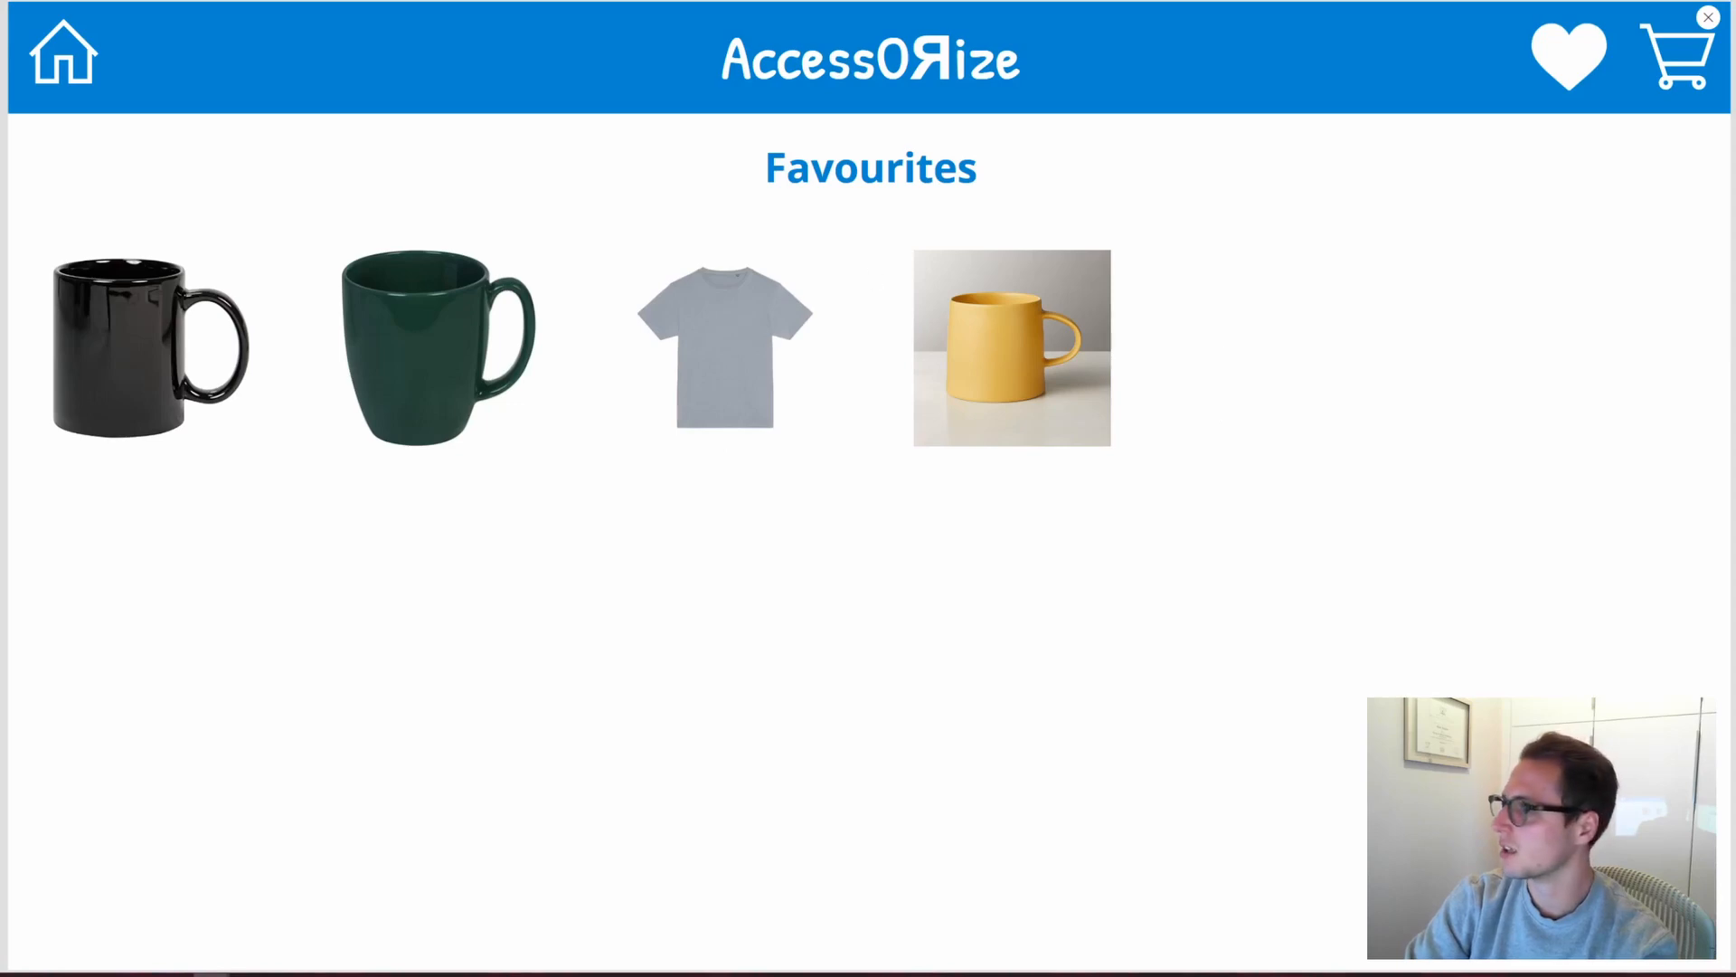
pyautogui.click(1707, 18)
# Set the overlay button's OnSelect formula to ClearCollect(ProductInfoCollection,ThisItem)
pyautogui.click(344, 389)
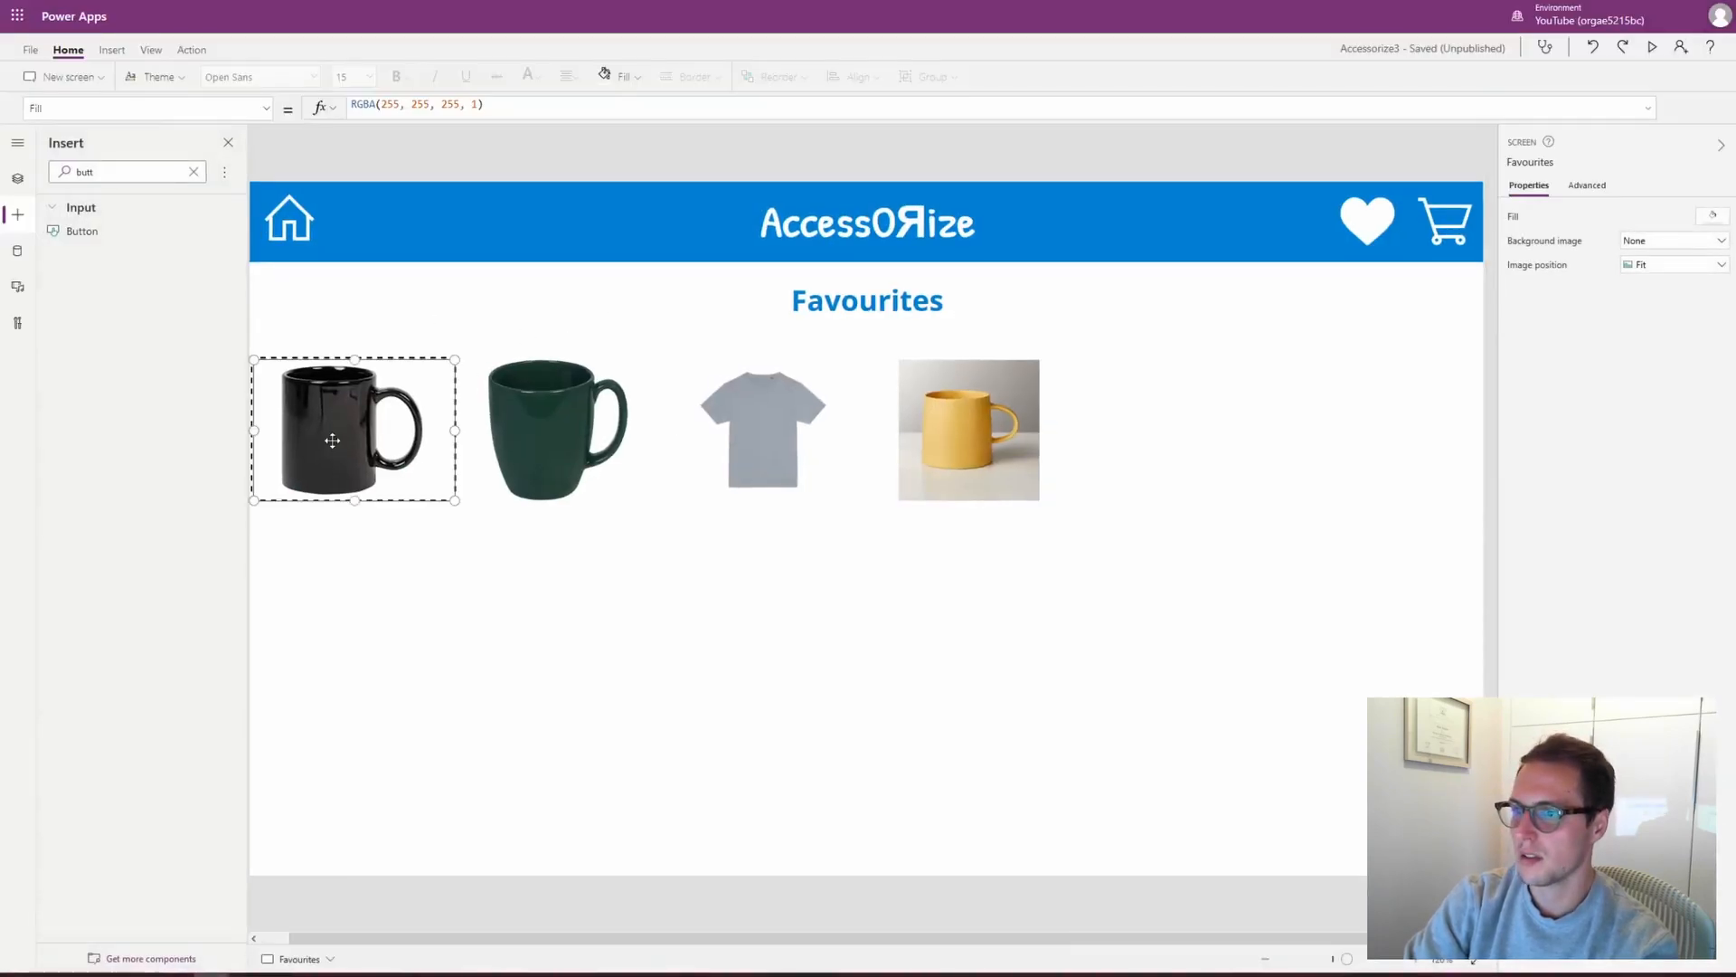
pyautogui.click(262, 106)
pyautogui.click(122, 243)
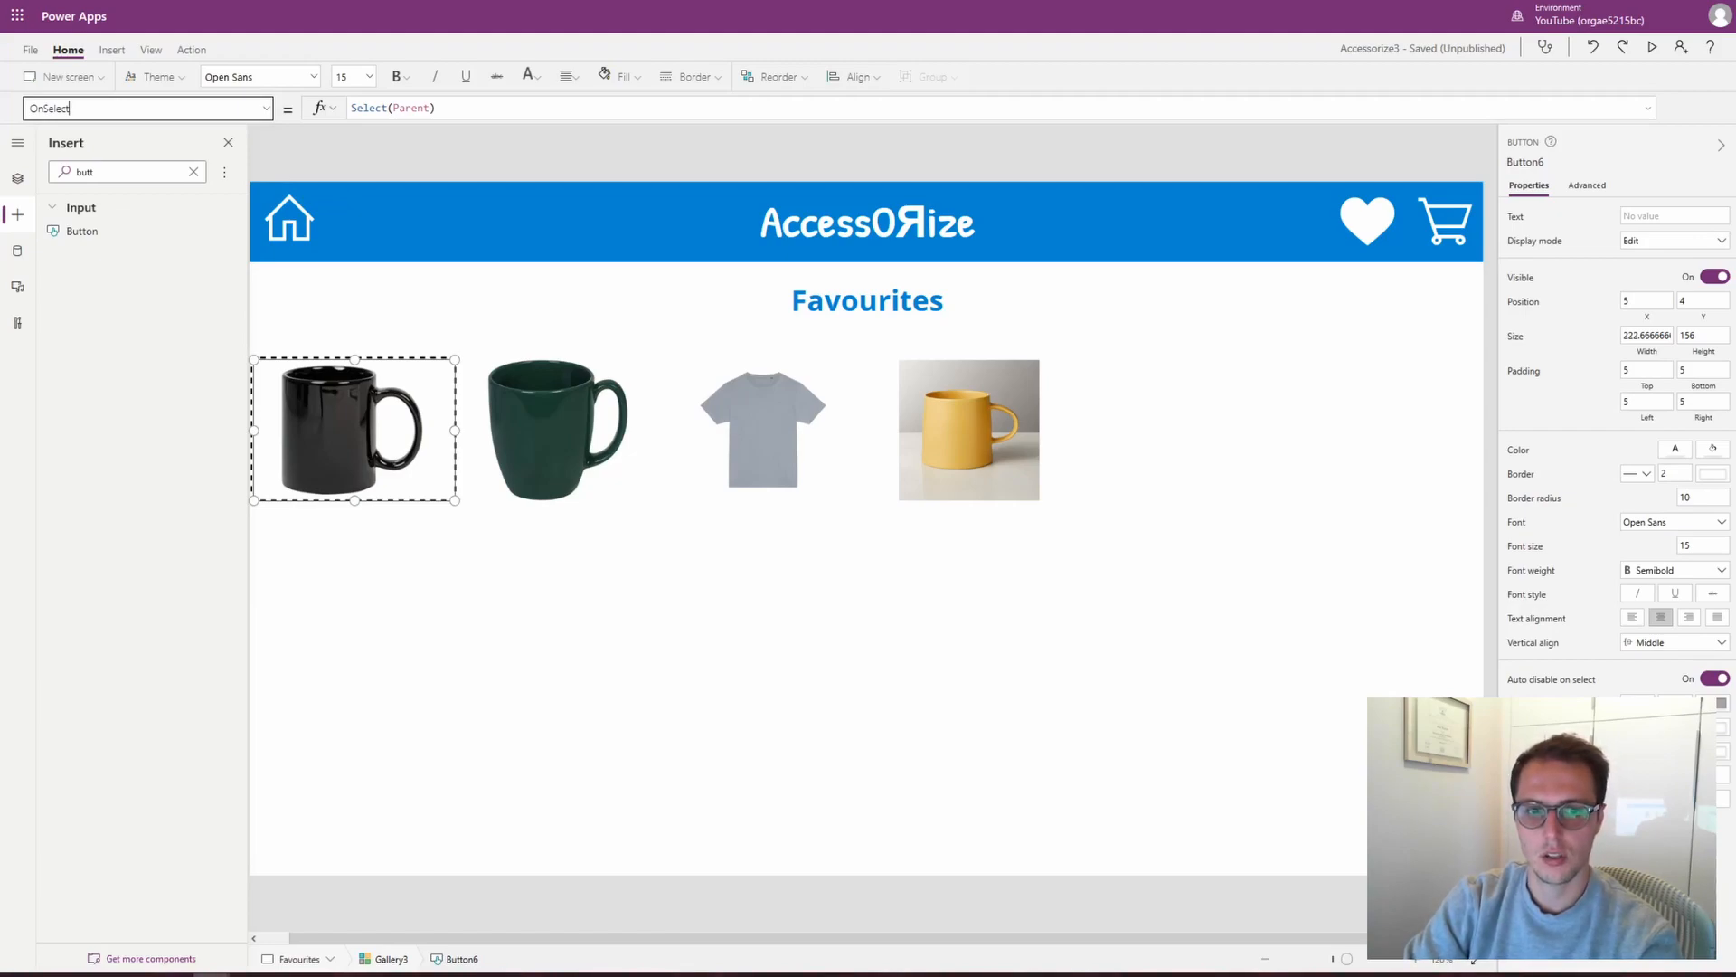
pyautogui.click(480, 106)
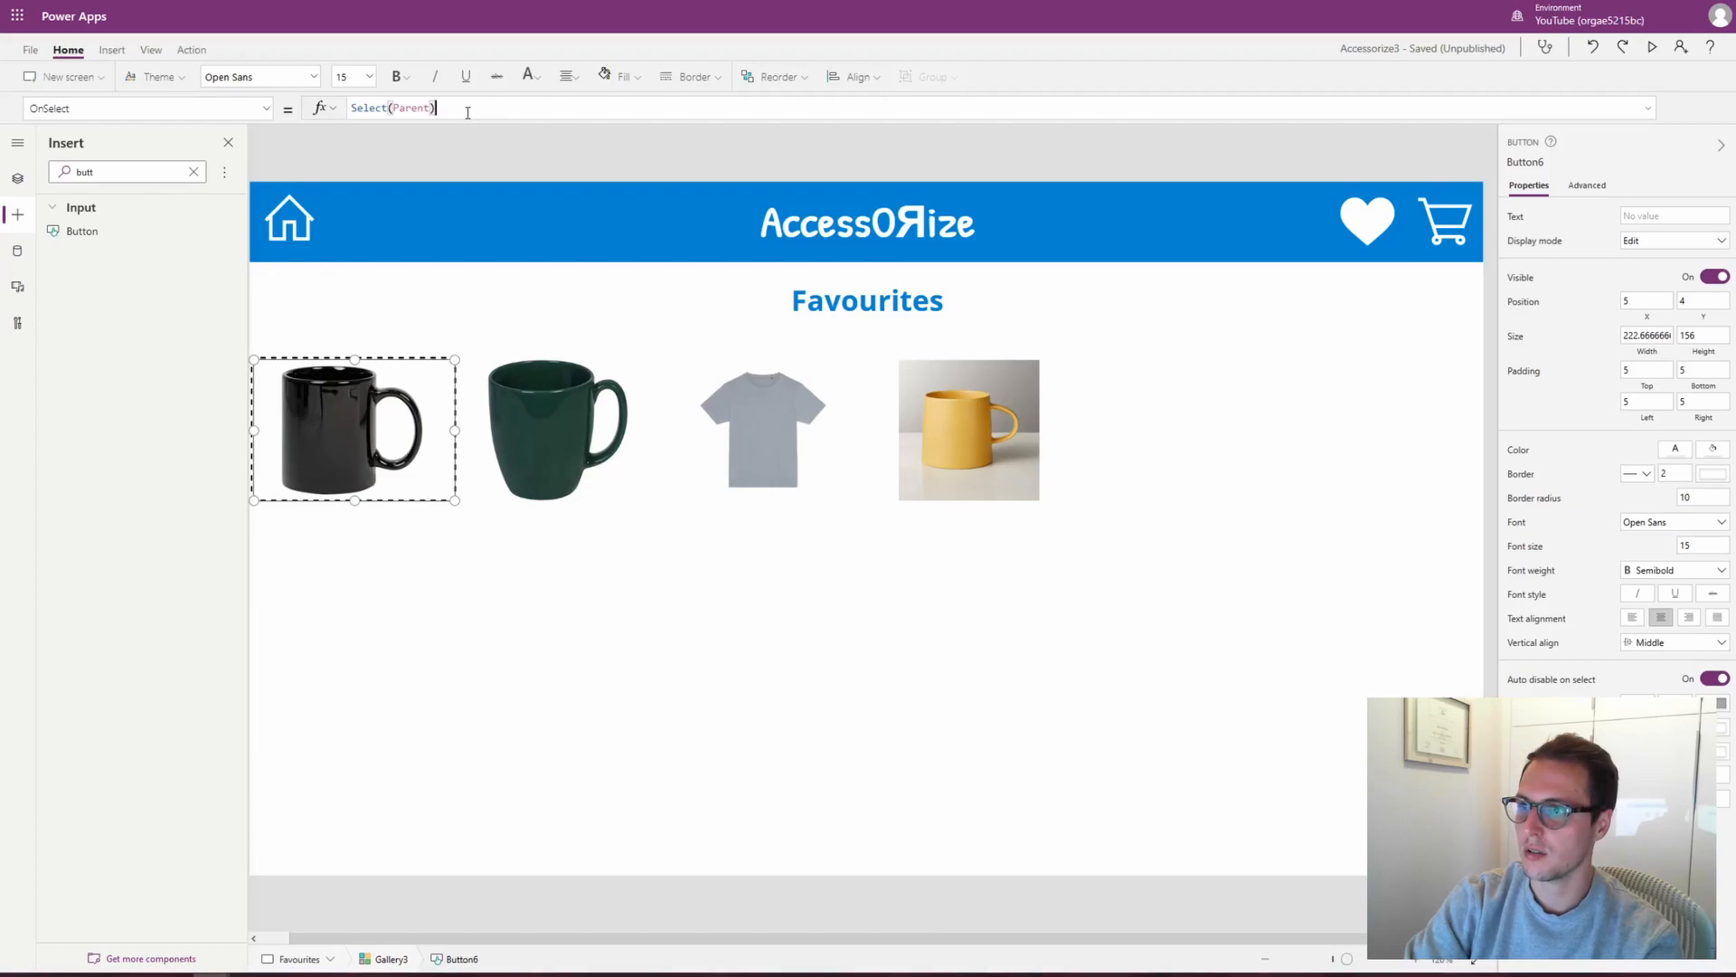
pyautogui.hotkey('ctrl', 'a')
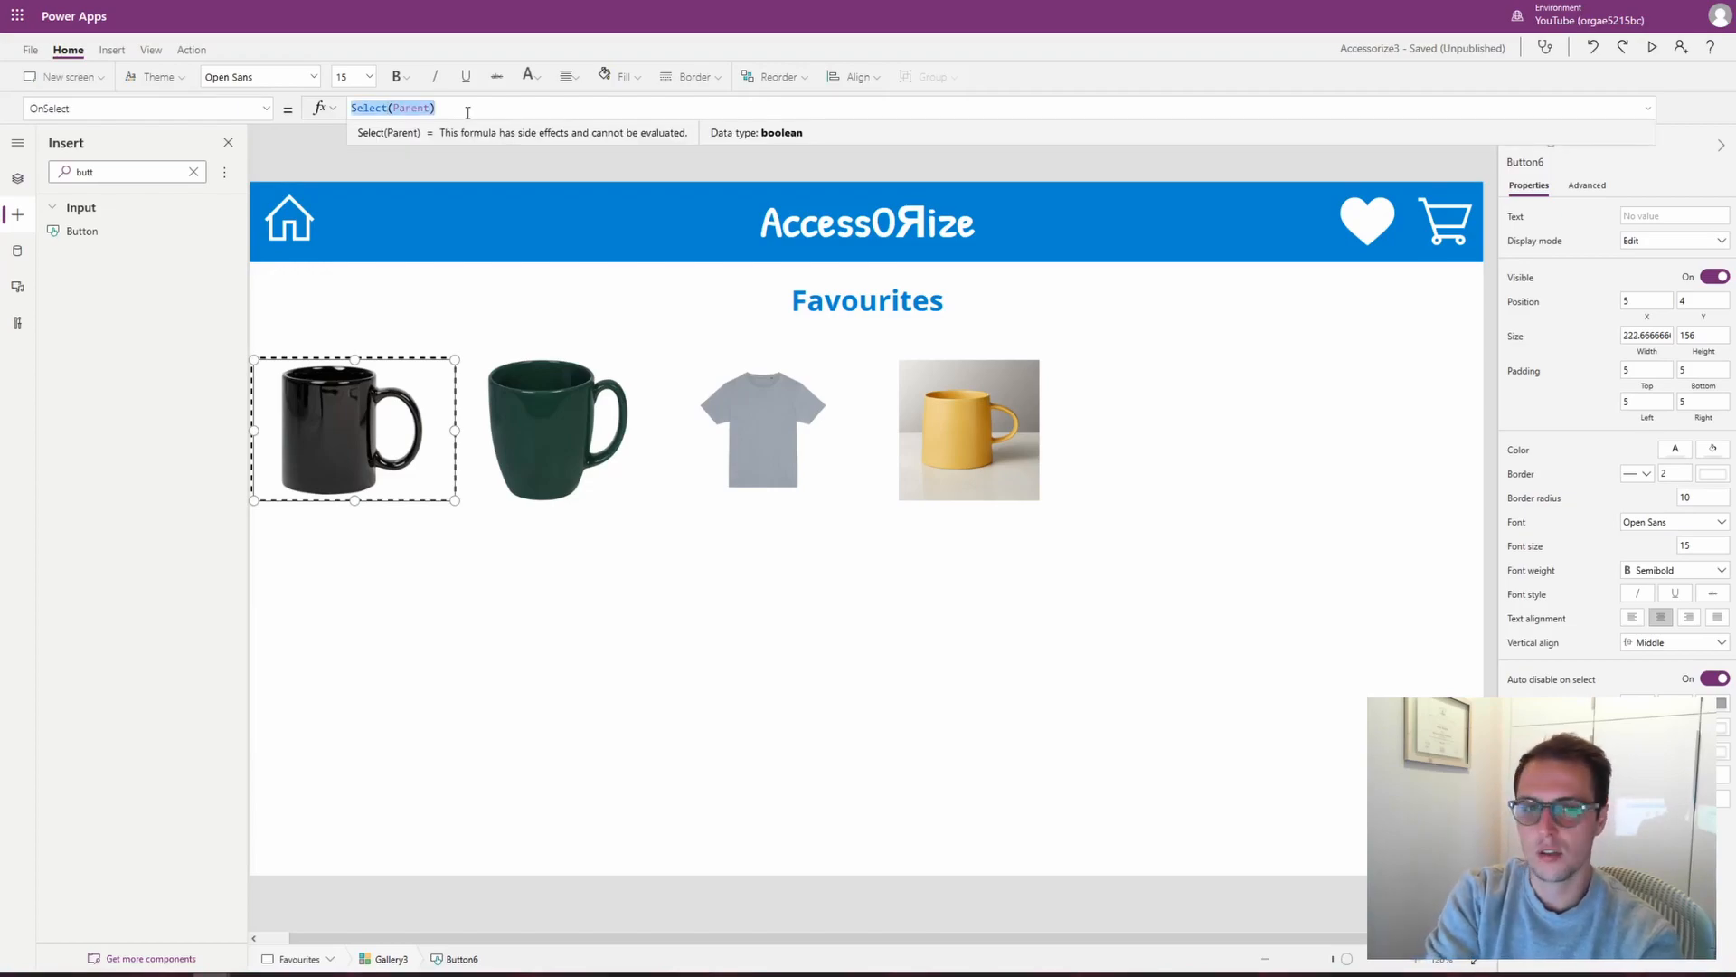
pyautogui.write('Clear')
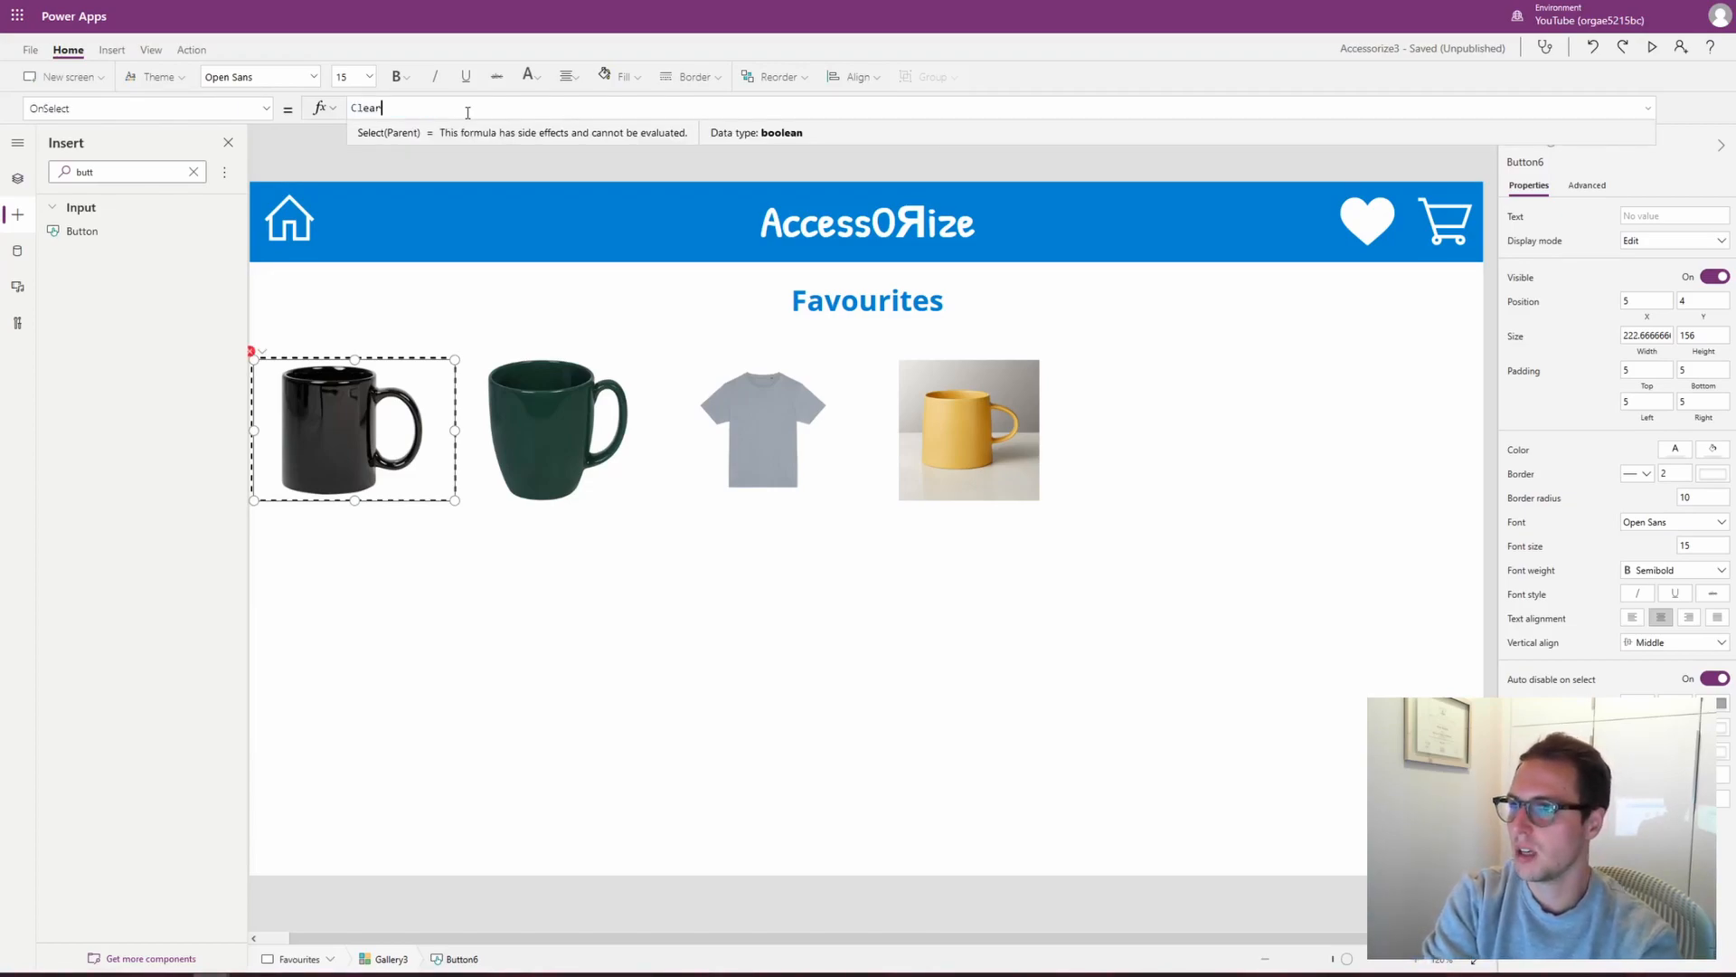
pyautogui.write('Collect(')
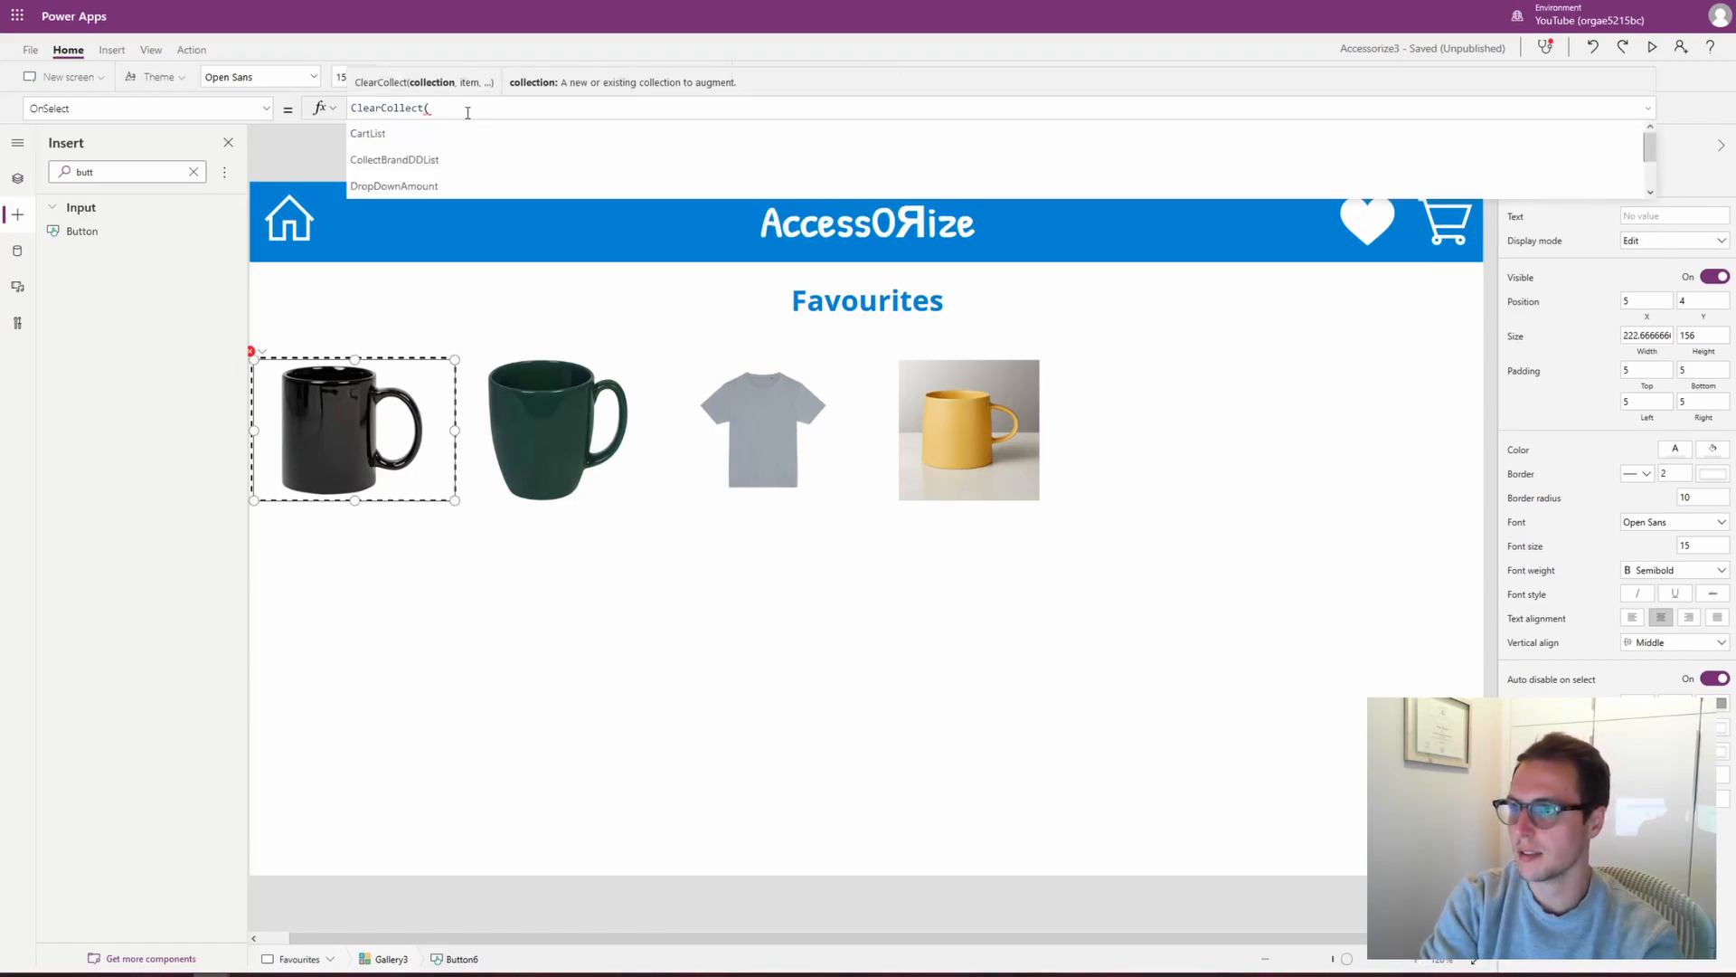
pyautogui.press('Down')
pyautogui.press('Down')
pyautogui.press('Down')
pyautogui.press('Down')
pyautogui.press('Down')
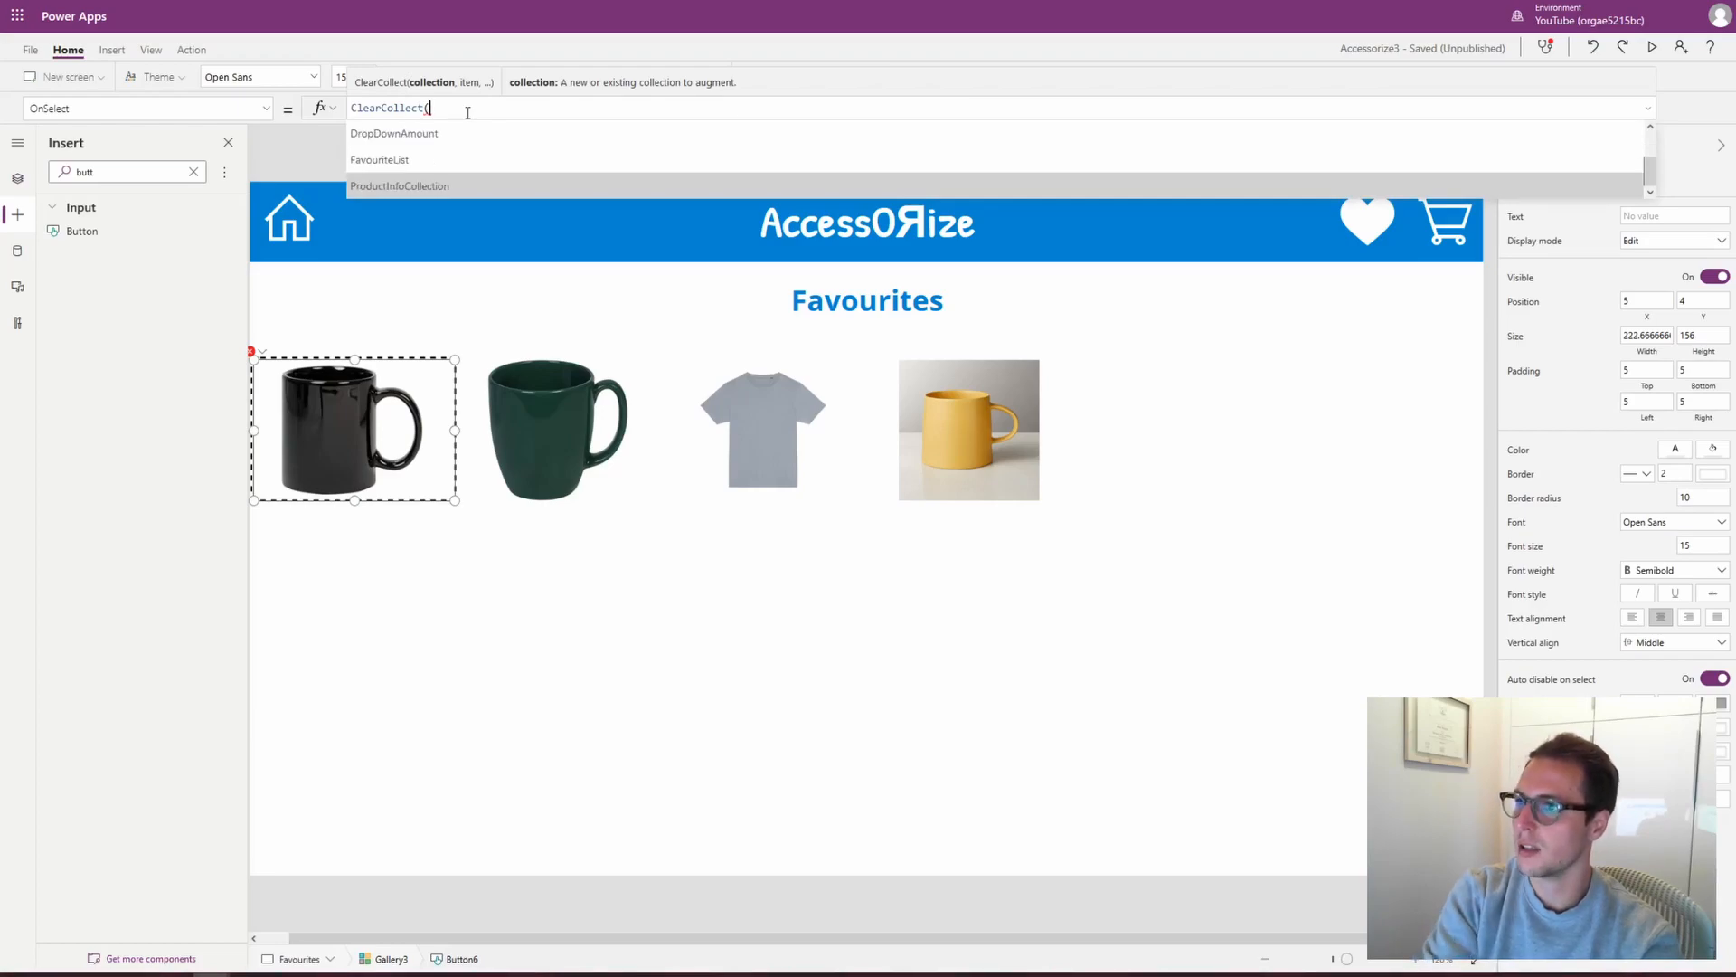
pyautogui.press('Tab')
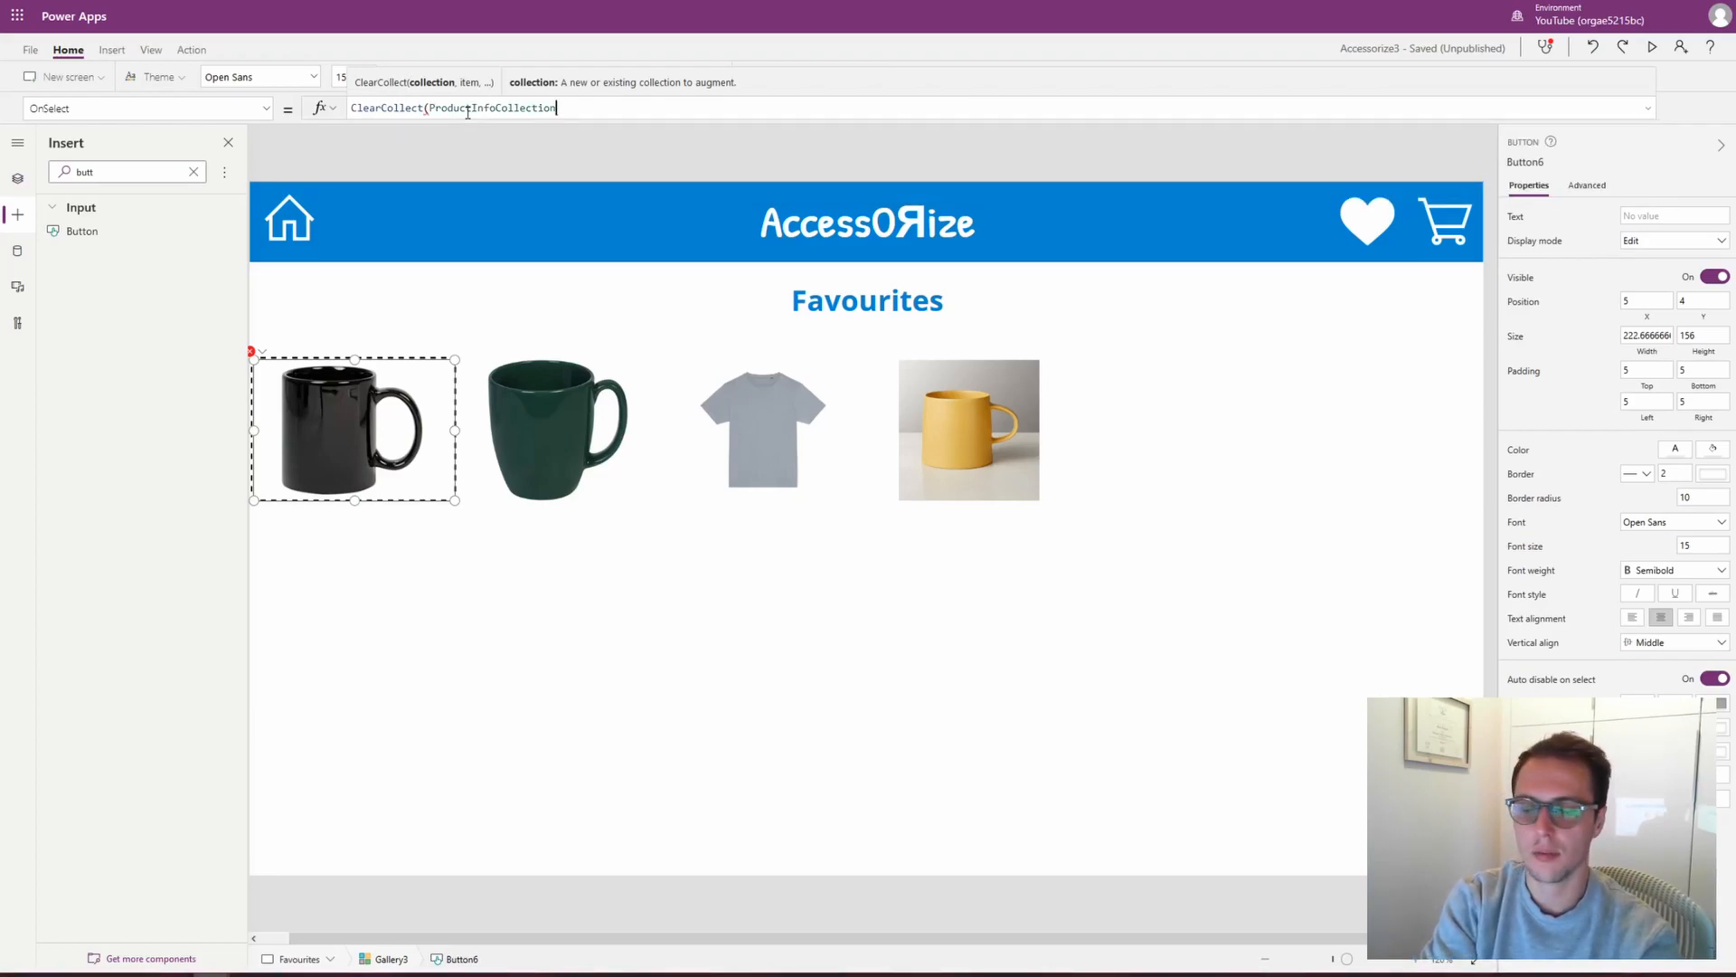
pyautogui.write(',This')
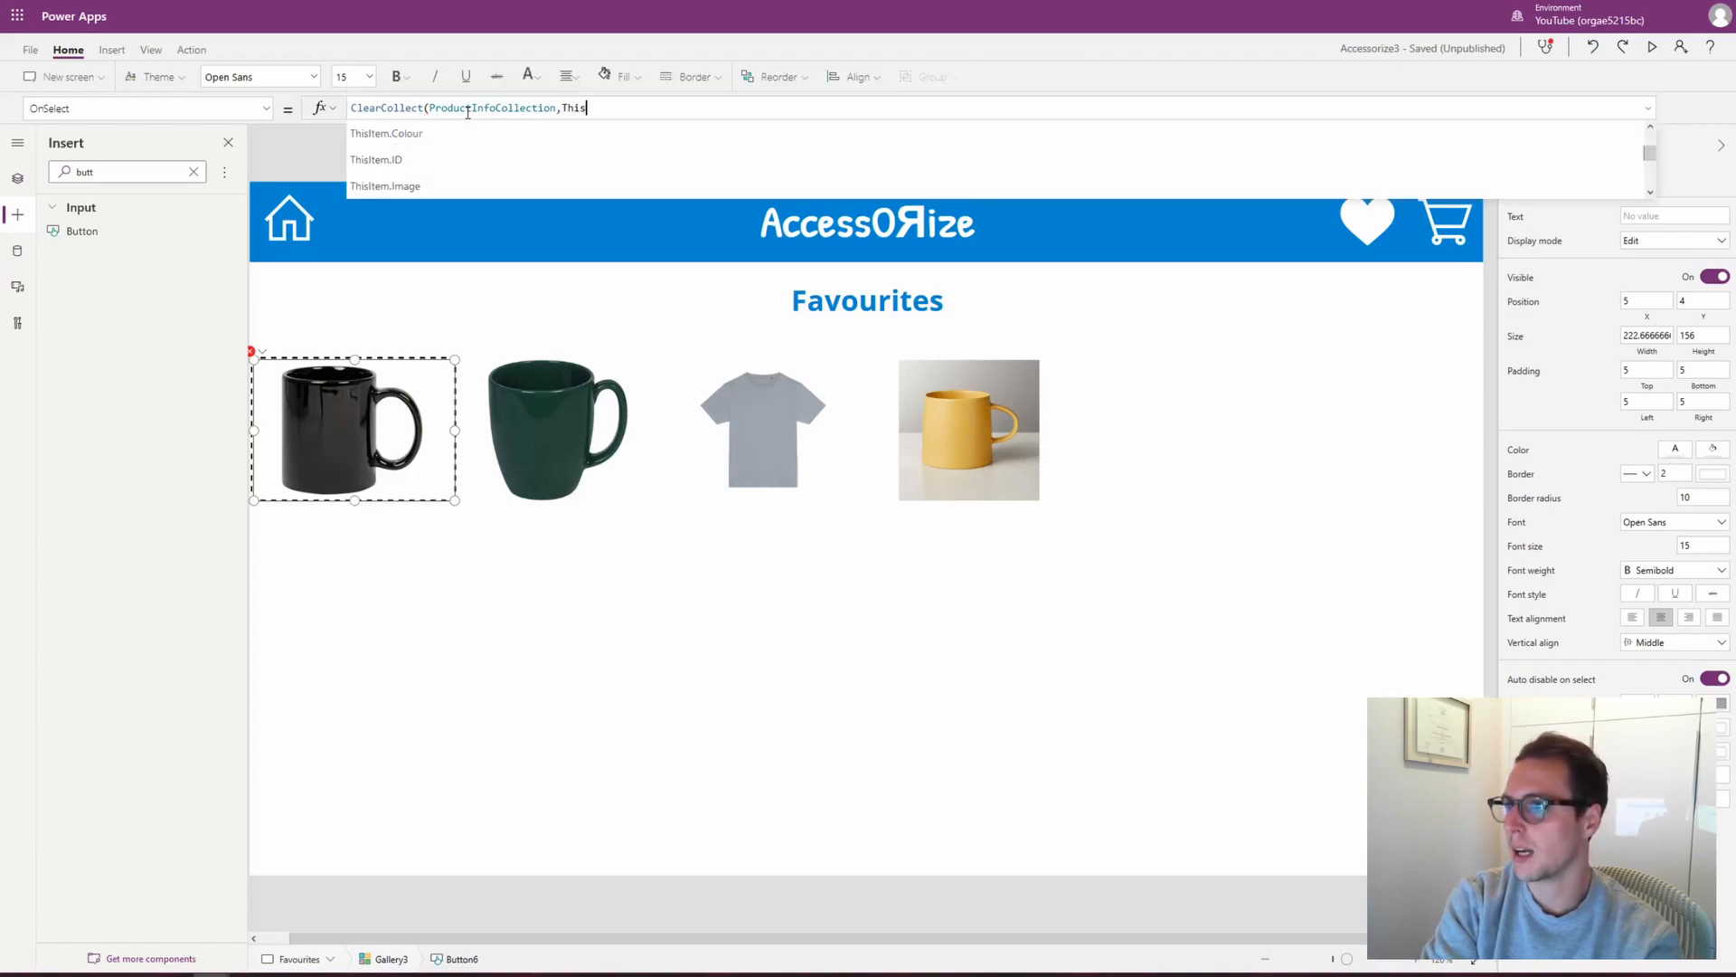
pyautogui.write('Item)')
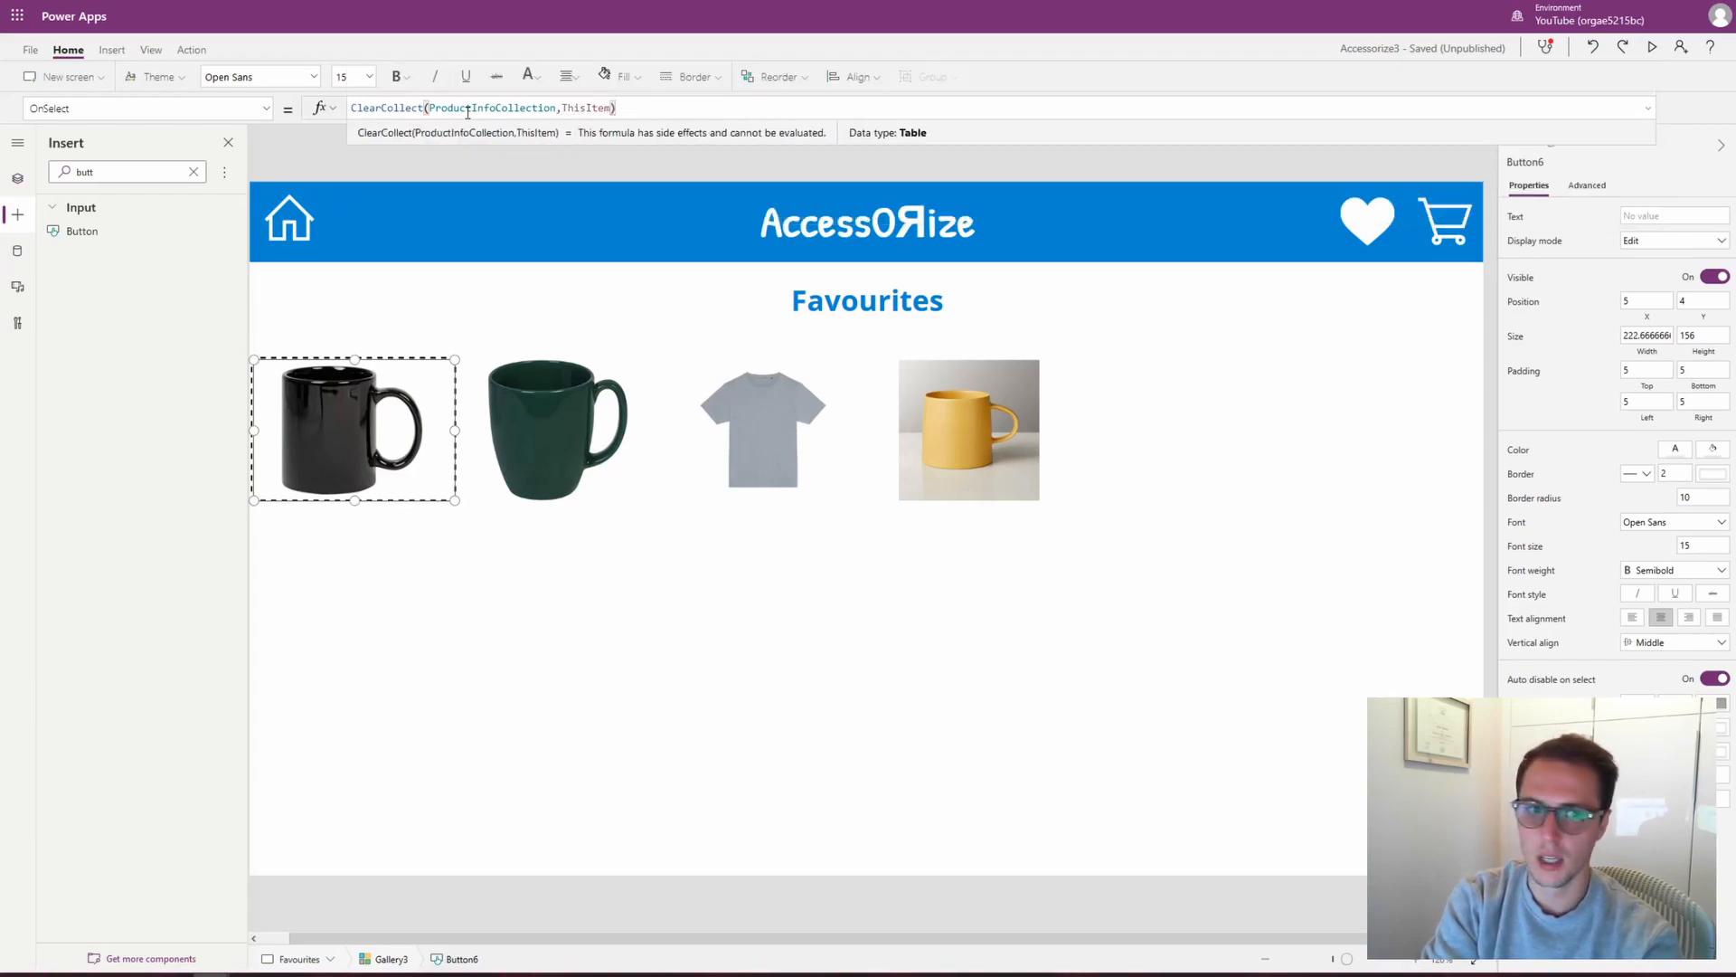
# Append ;Navigate(InfoPage) to the overlay button's OnSelect formula
pyautogui.write(';Navigate(InfoPage)')
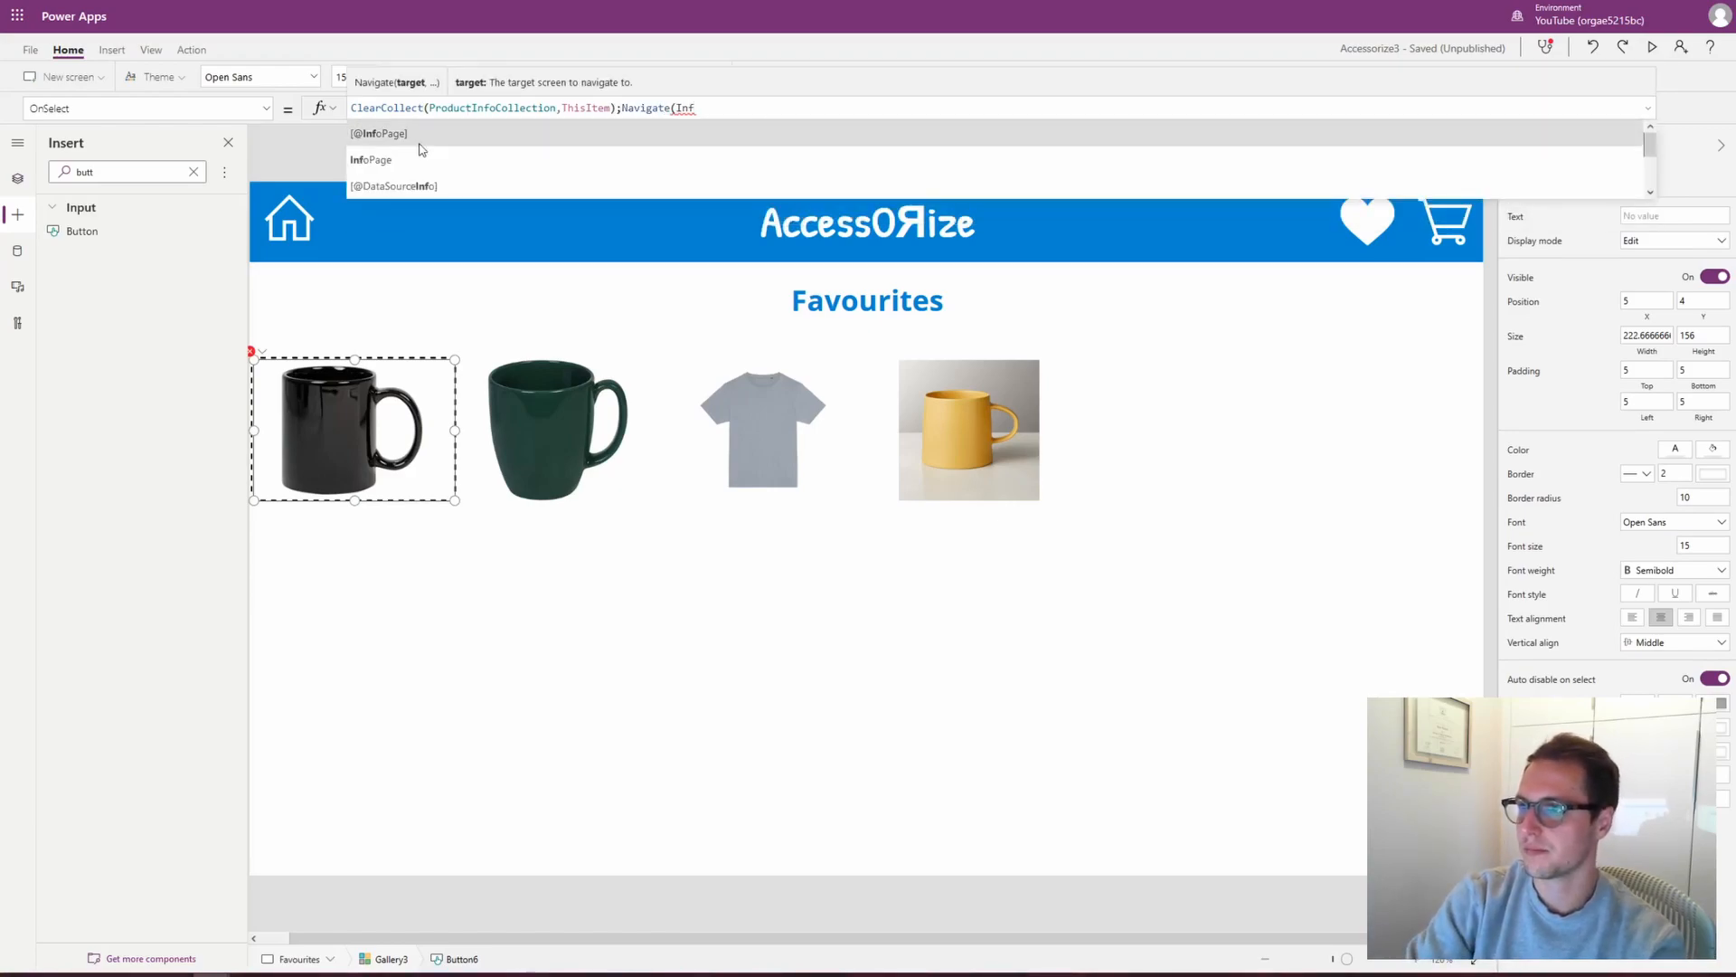
pyautogui.click(733, 147)
pyautogui.write(')')
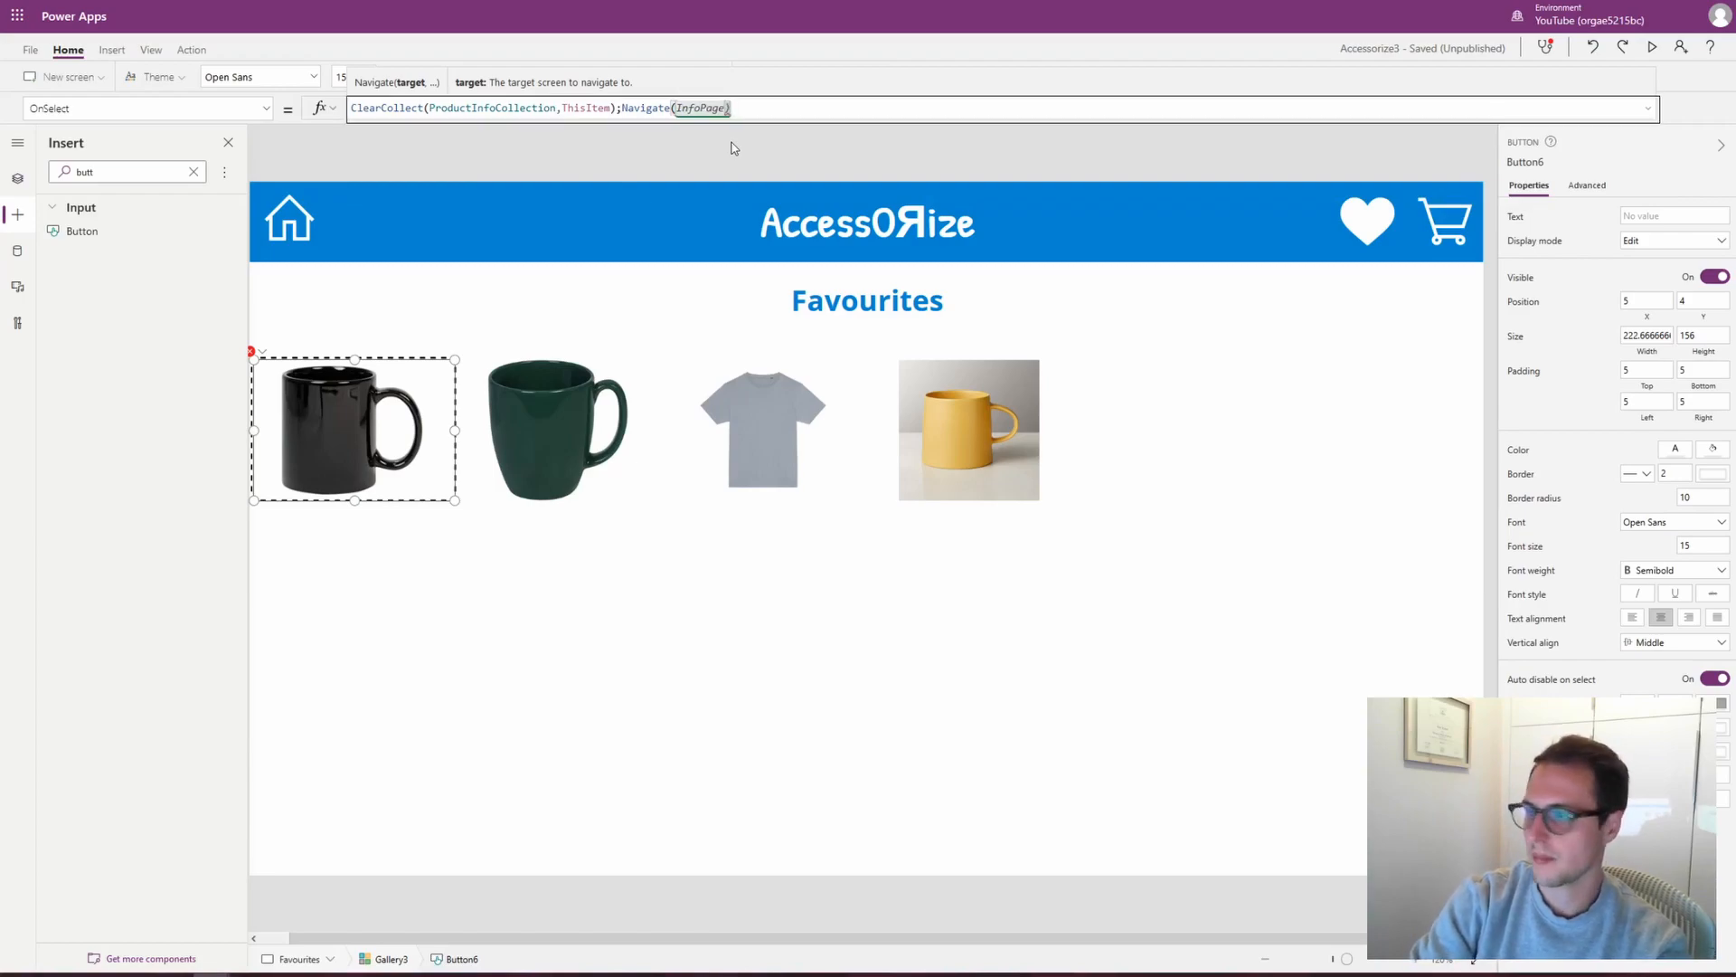
pyautogui.click(17, 178)
# In preview, mark the White Mug and Grey Mug as favourites on the home screen and return to the Favourites screen
pyautogui.click(1652, 48)
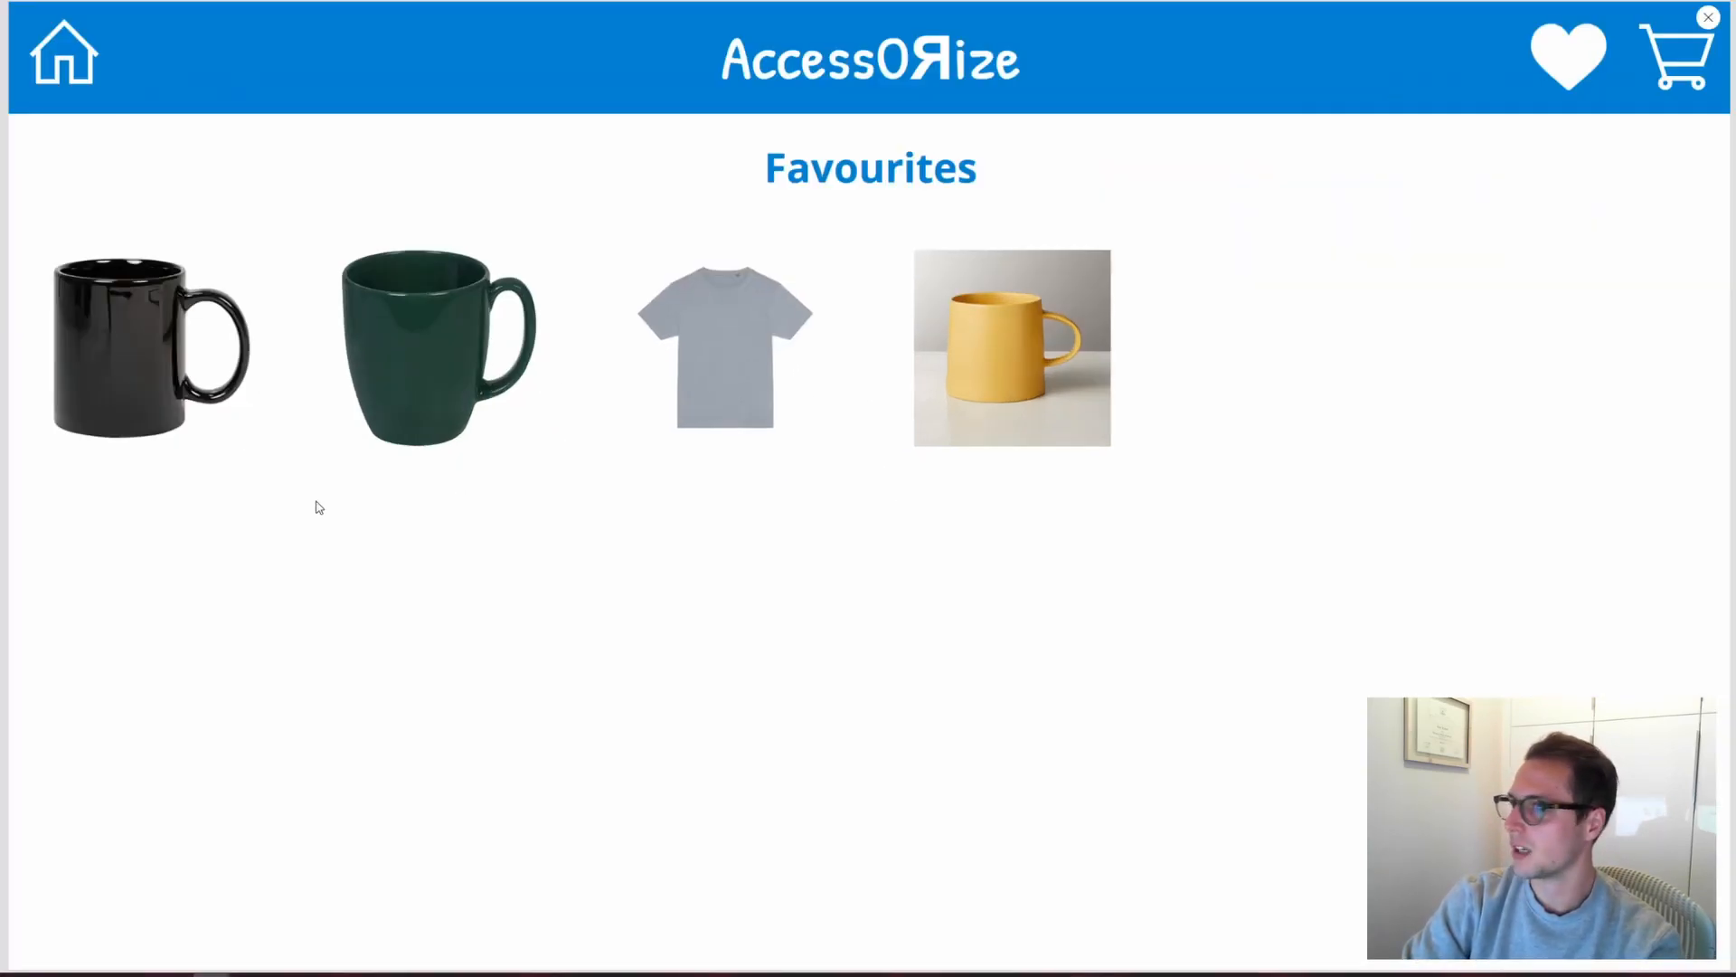
pyautogui.click(79, 74)
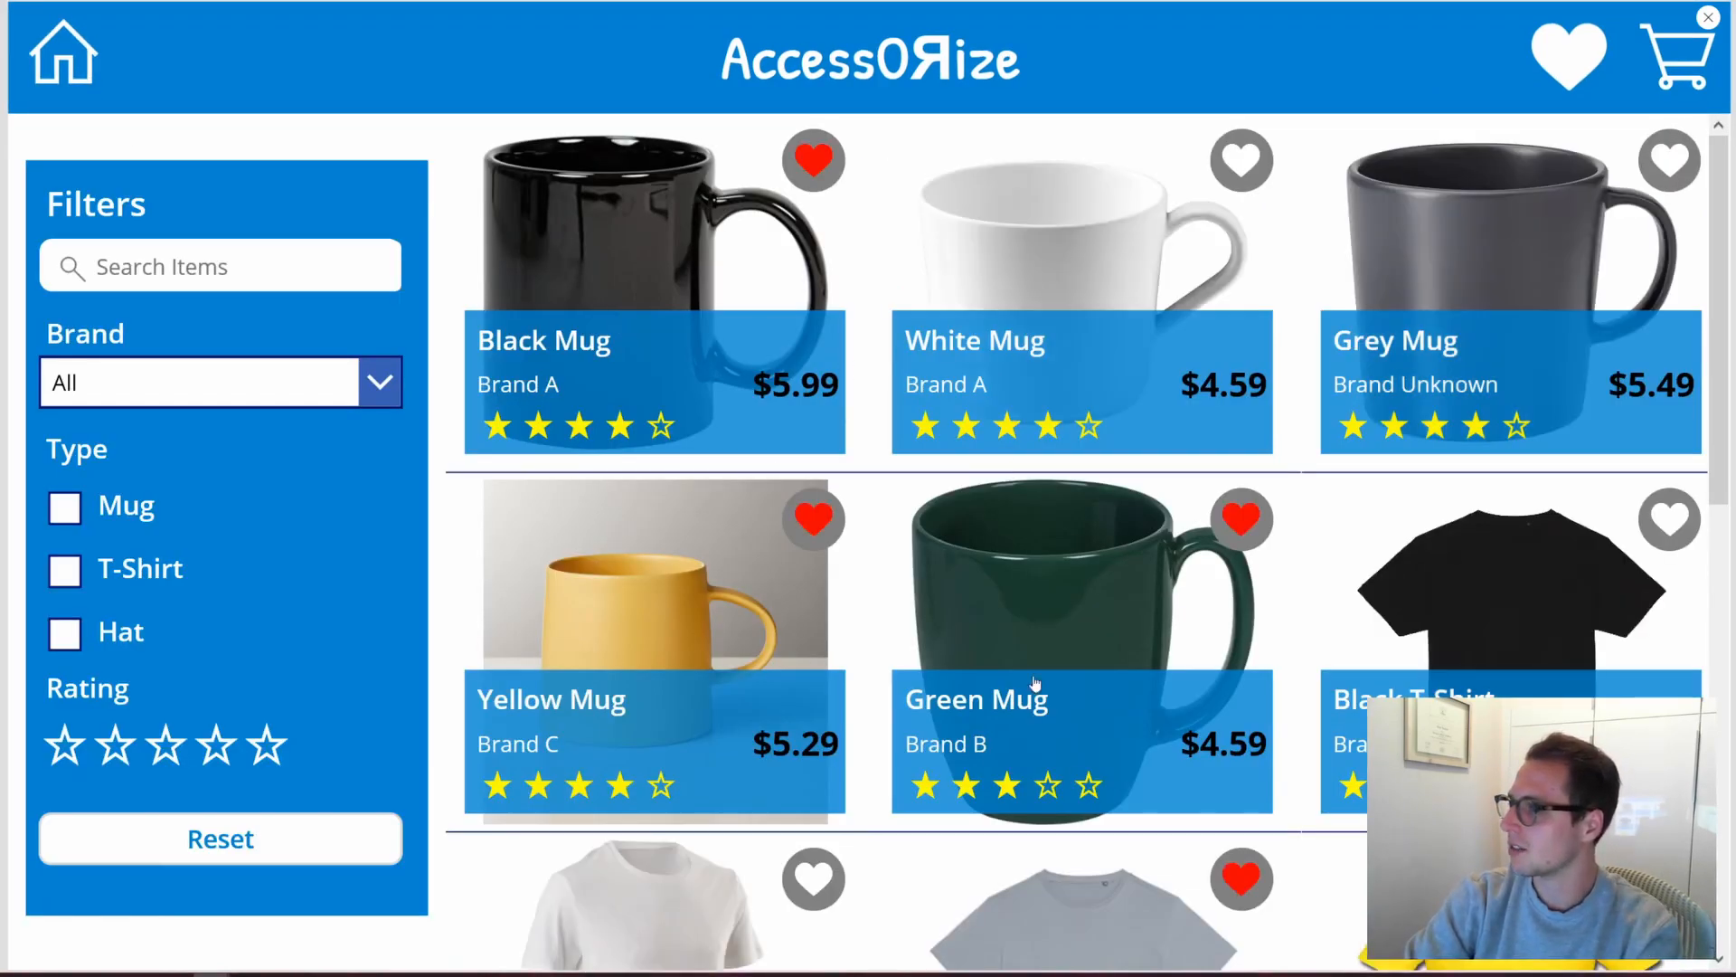
pyautogui.click(1241, 160)
pyautogui.click(1669, 161)
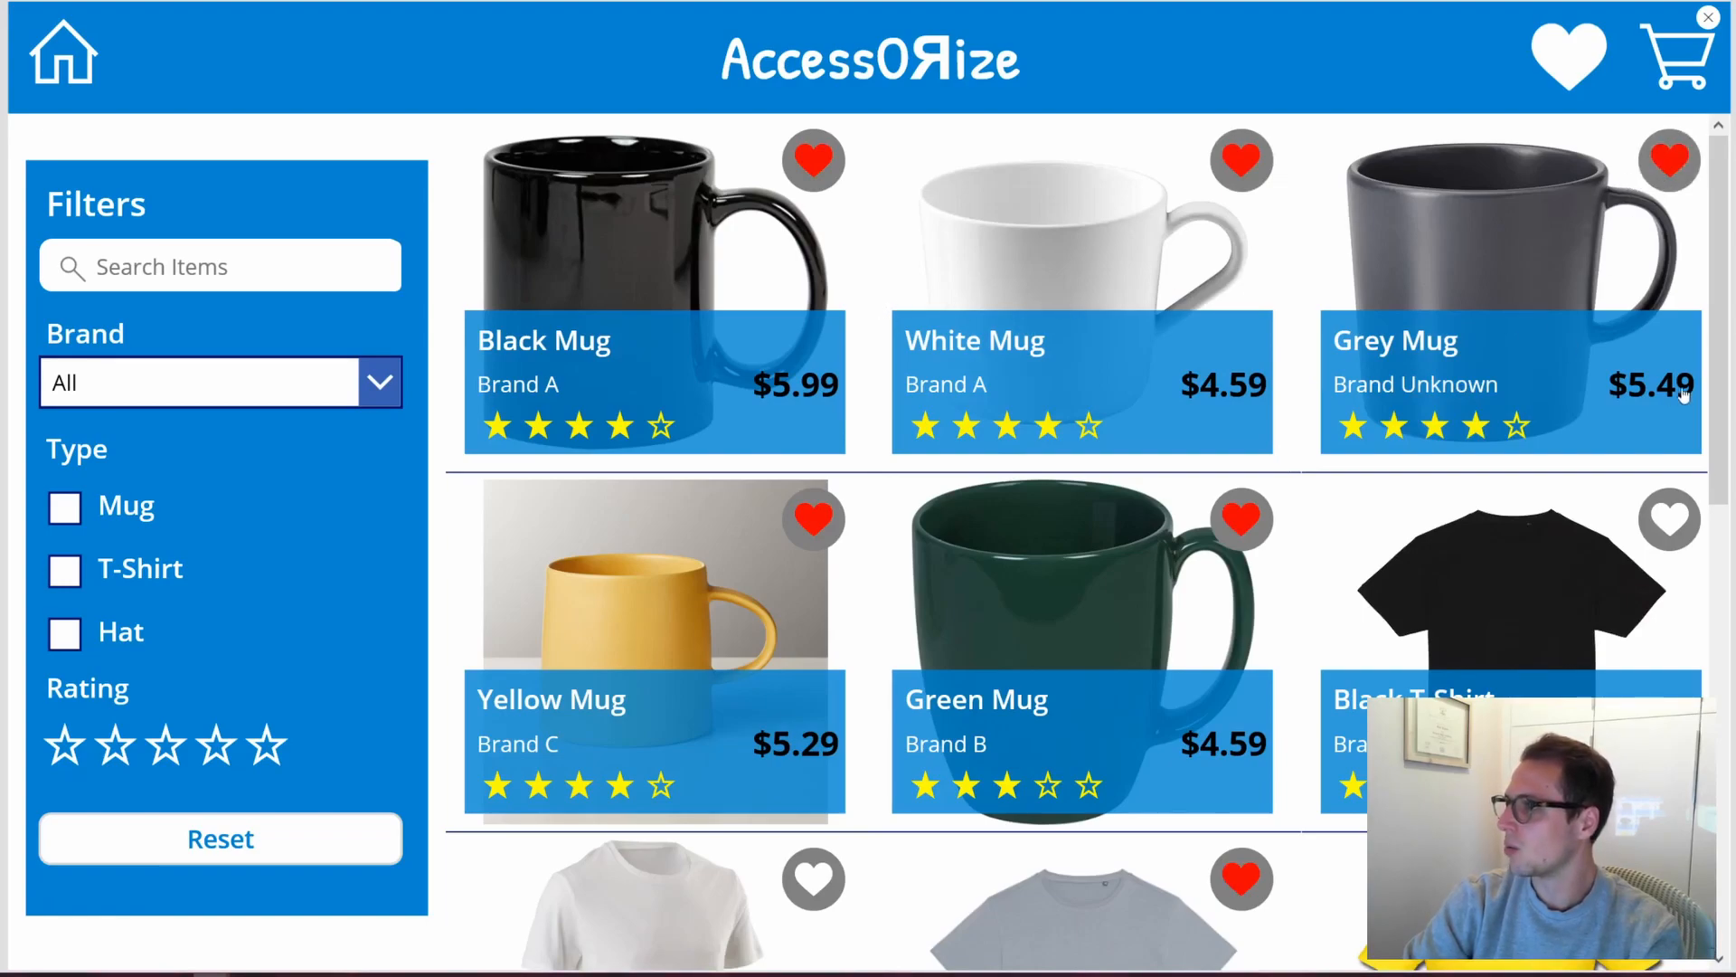
pyautogui.click(1557, 55)
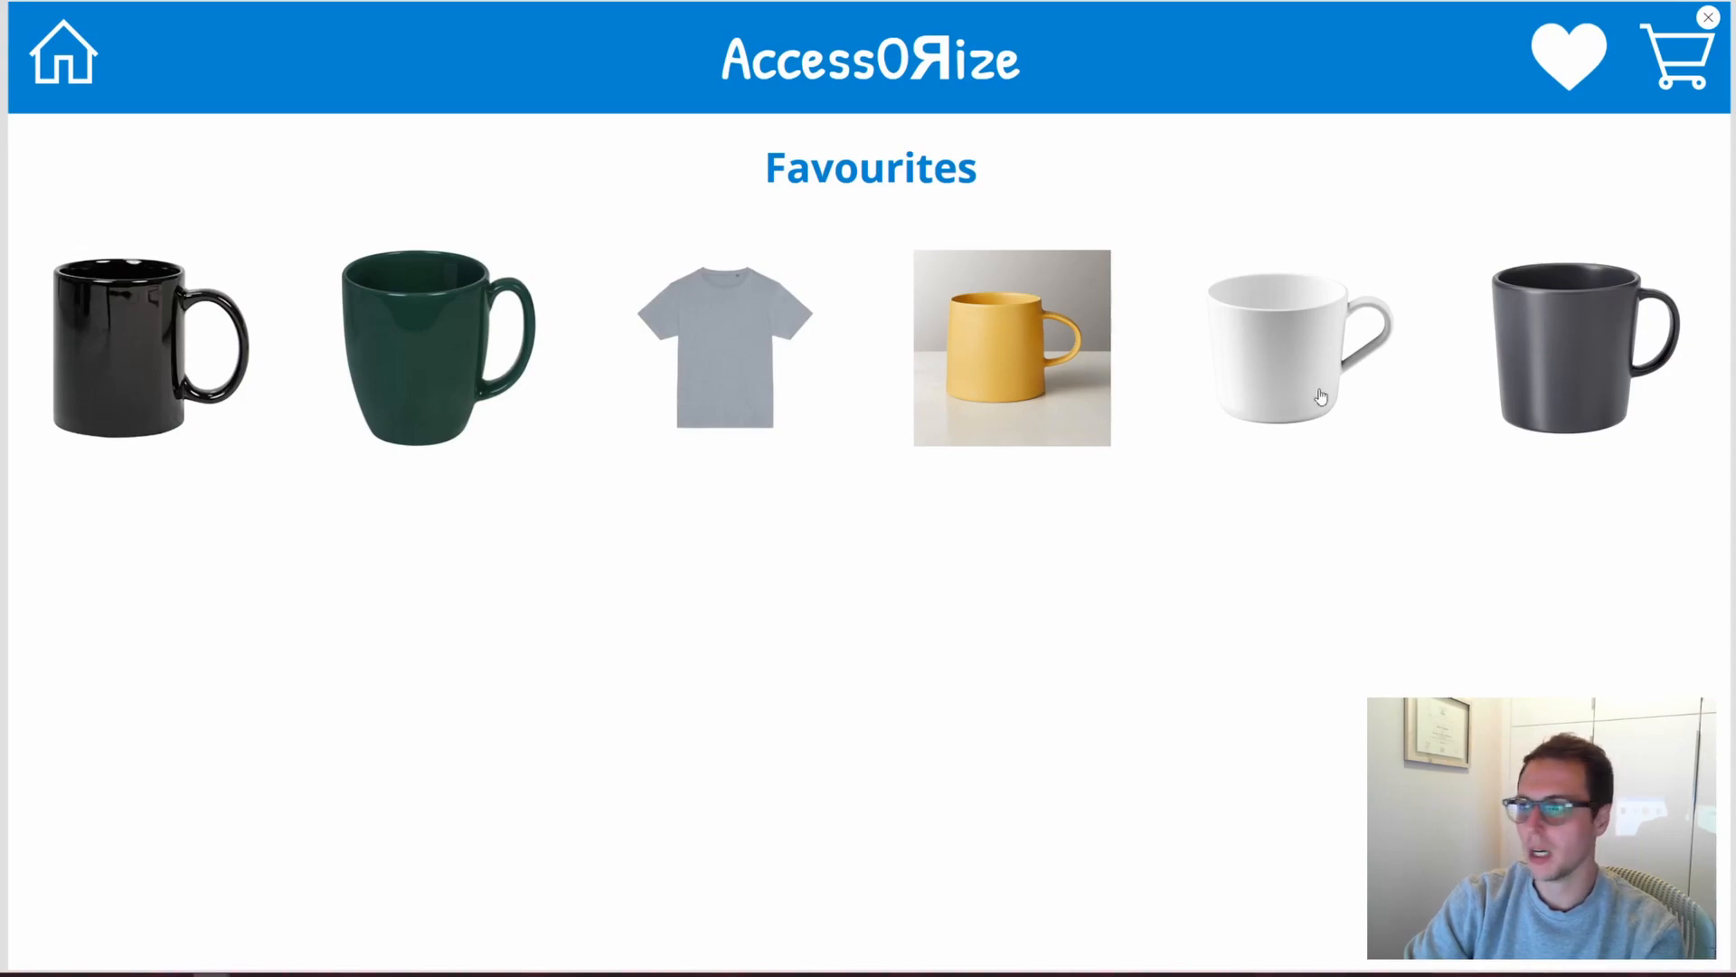
# Open the Yellow Mug's info page from the favourites and add 5 of them to the cart
pyautogui.click(1011, 374)
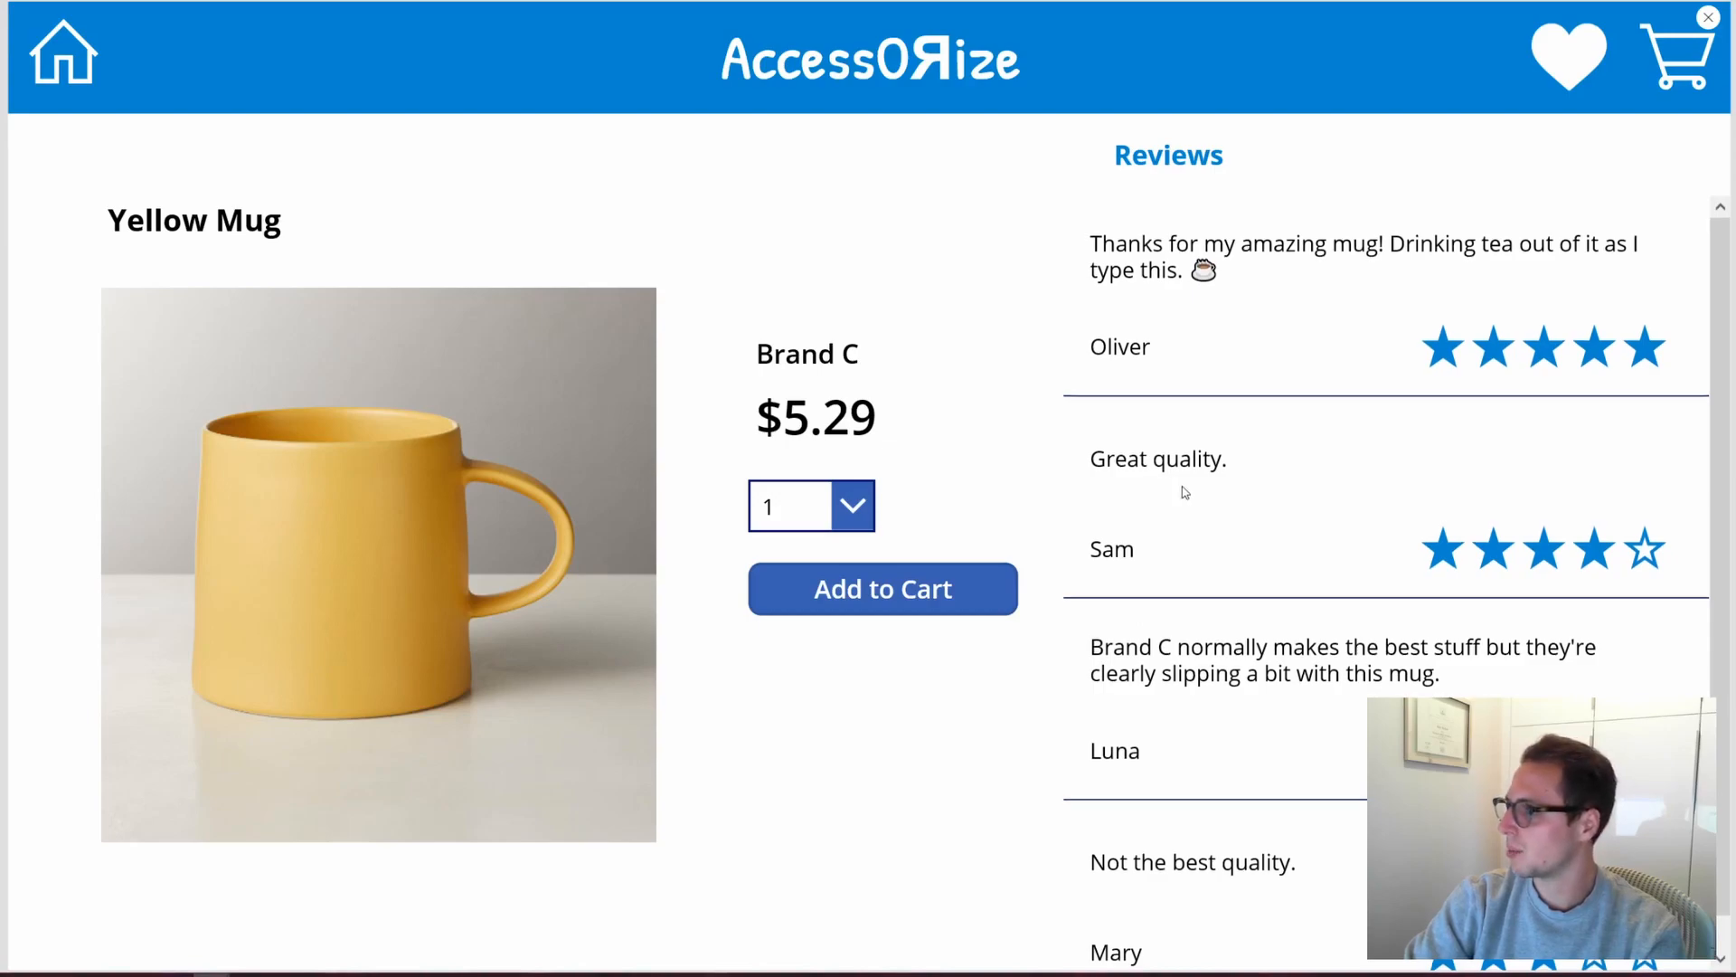
pyautogui.scroll(-1, 1537, 401)
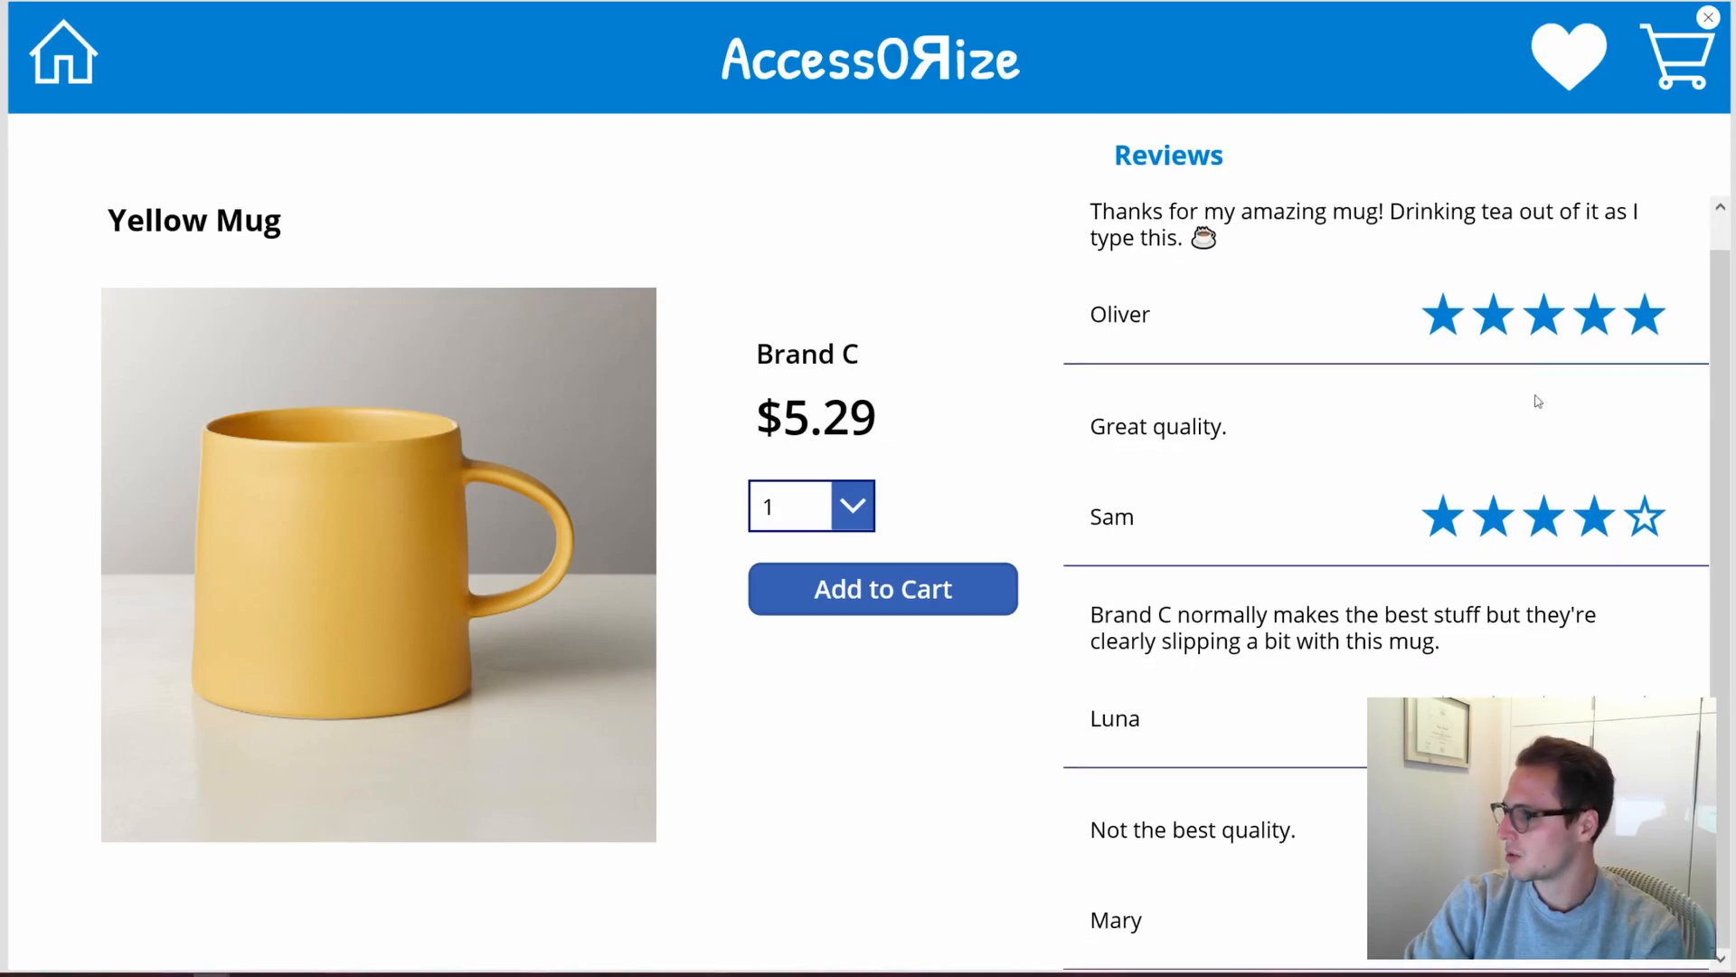
pyautogui.click(814, 506)
pyautogui.click(832, 246)
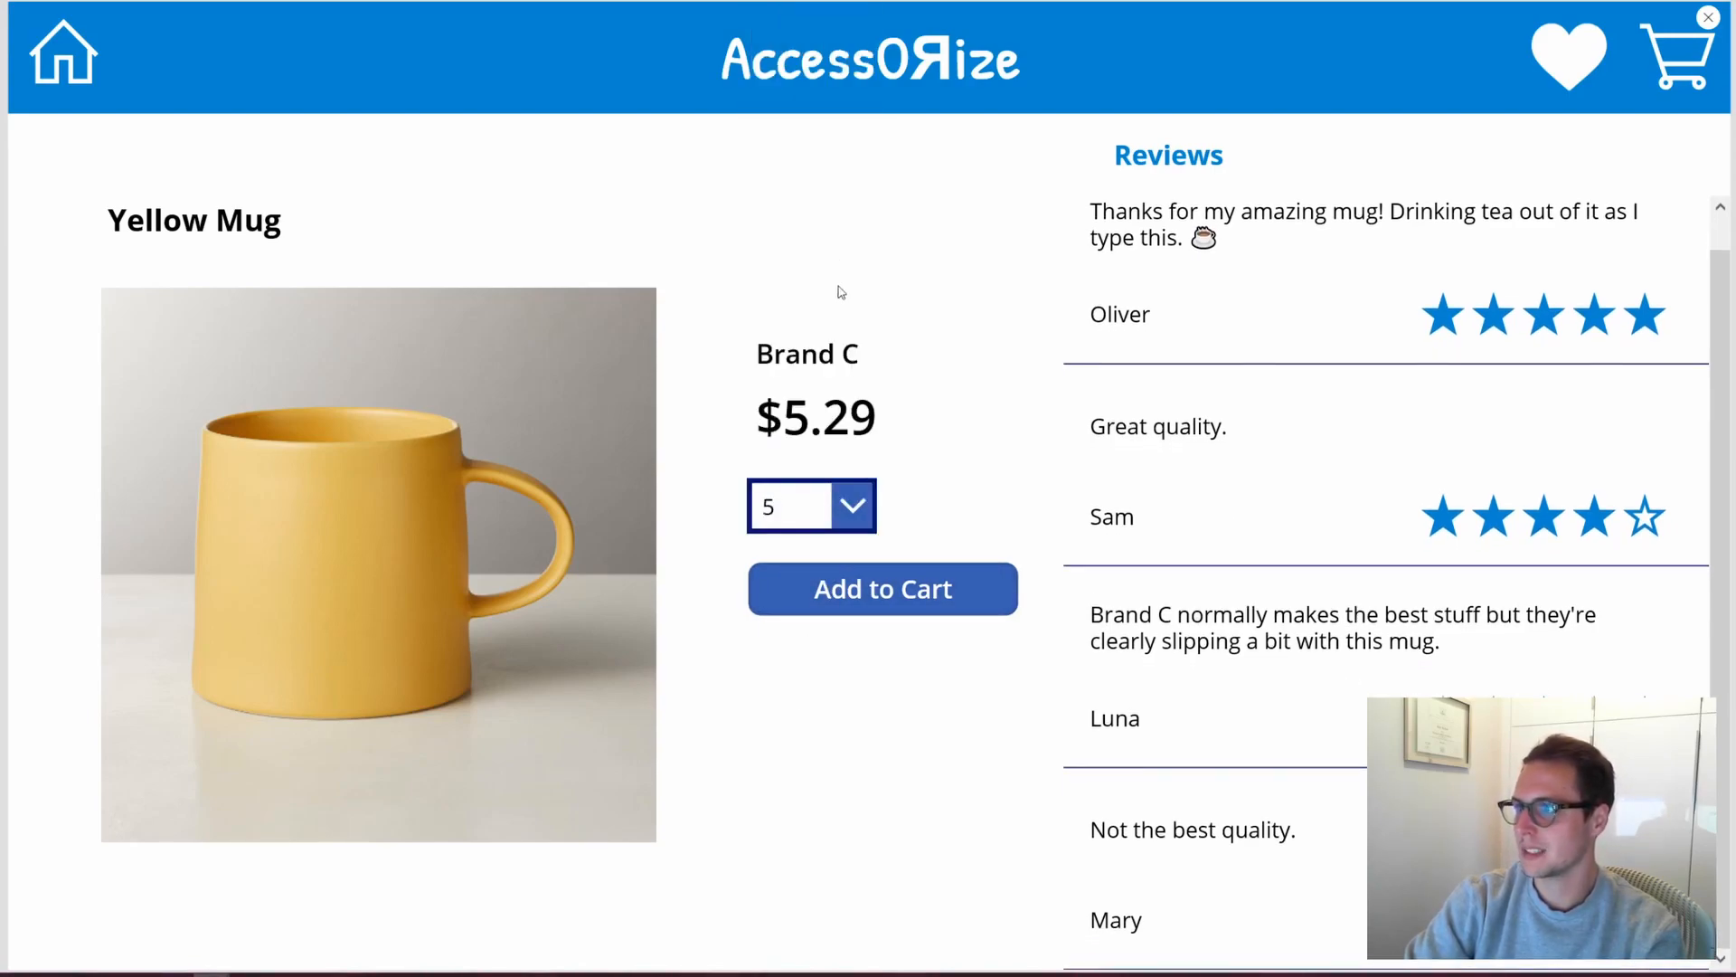
pyautogui.click(853, 612)
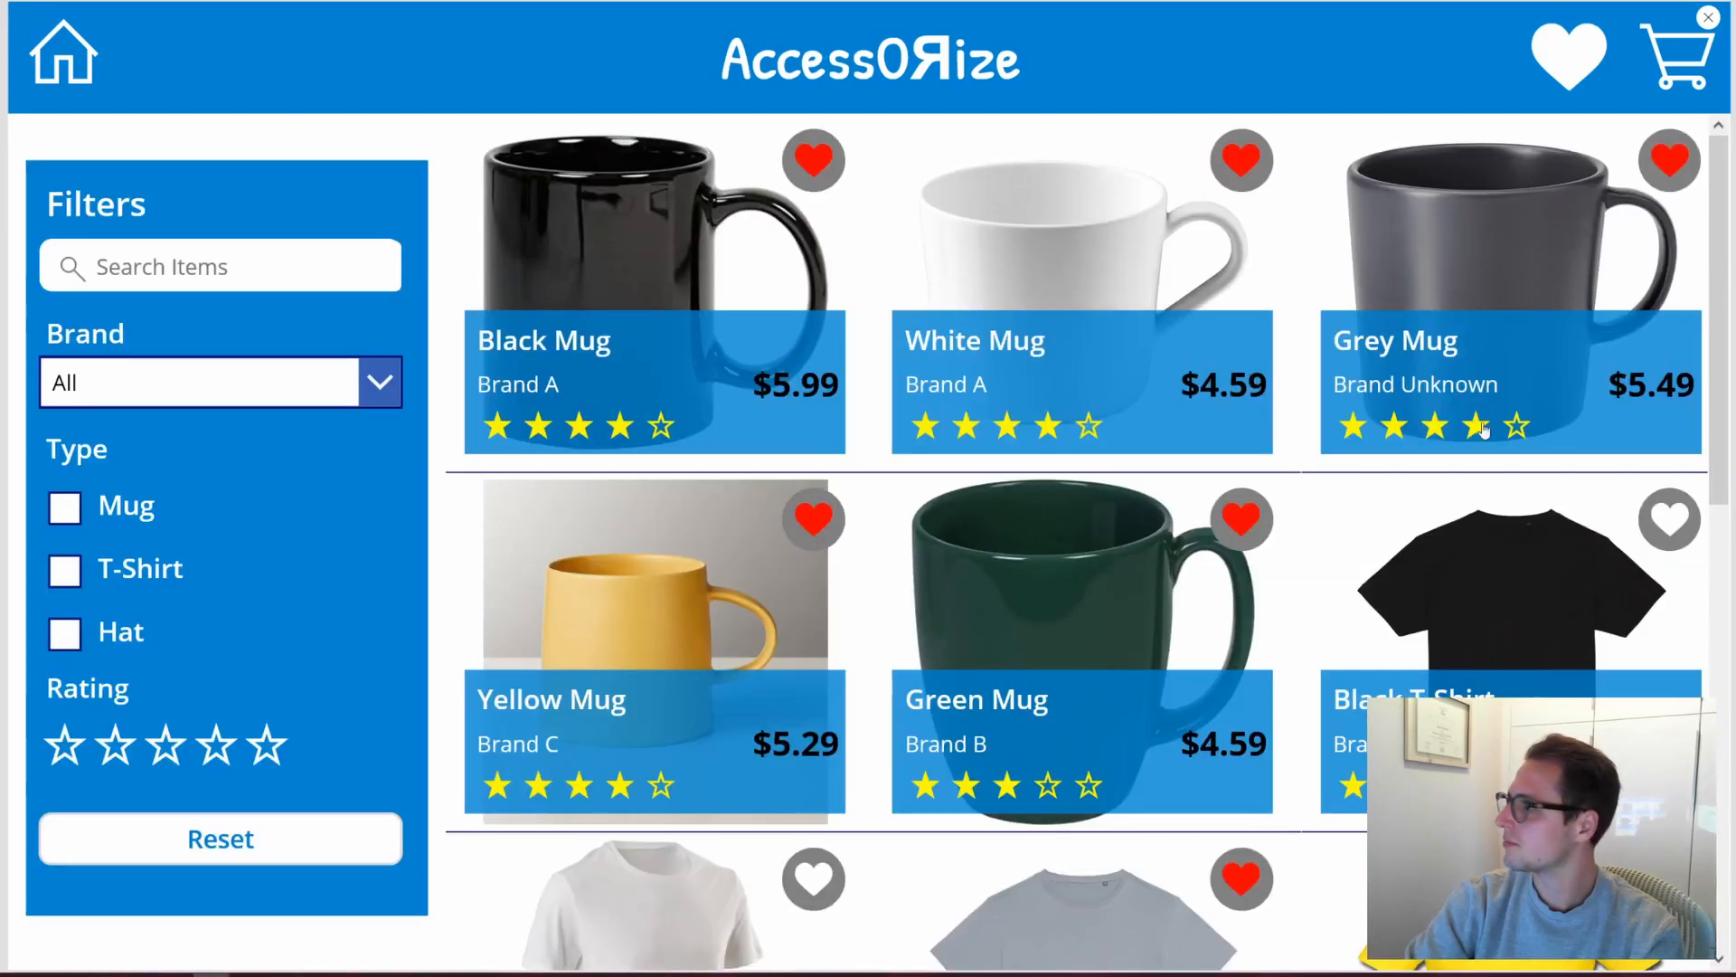
# Open the cart, change the Yellow Mug's quantity to 7, and leave the preview
pyautogui.click(1684, 72)
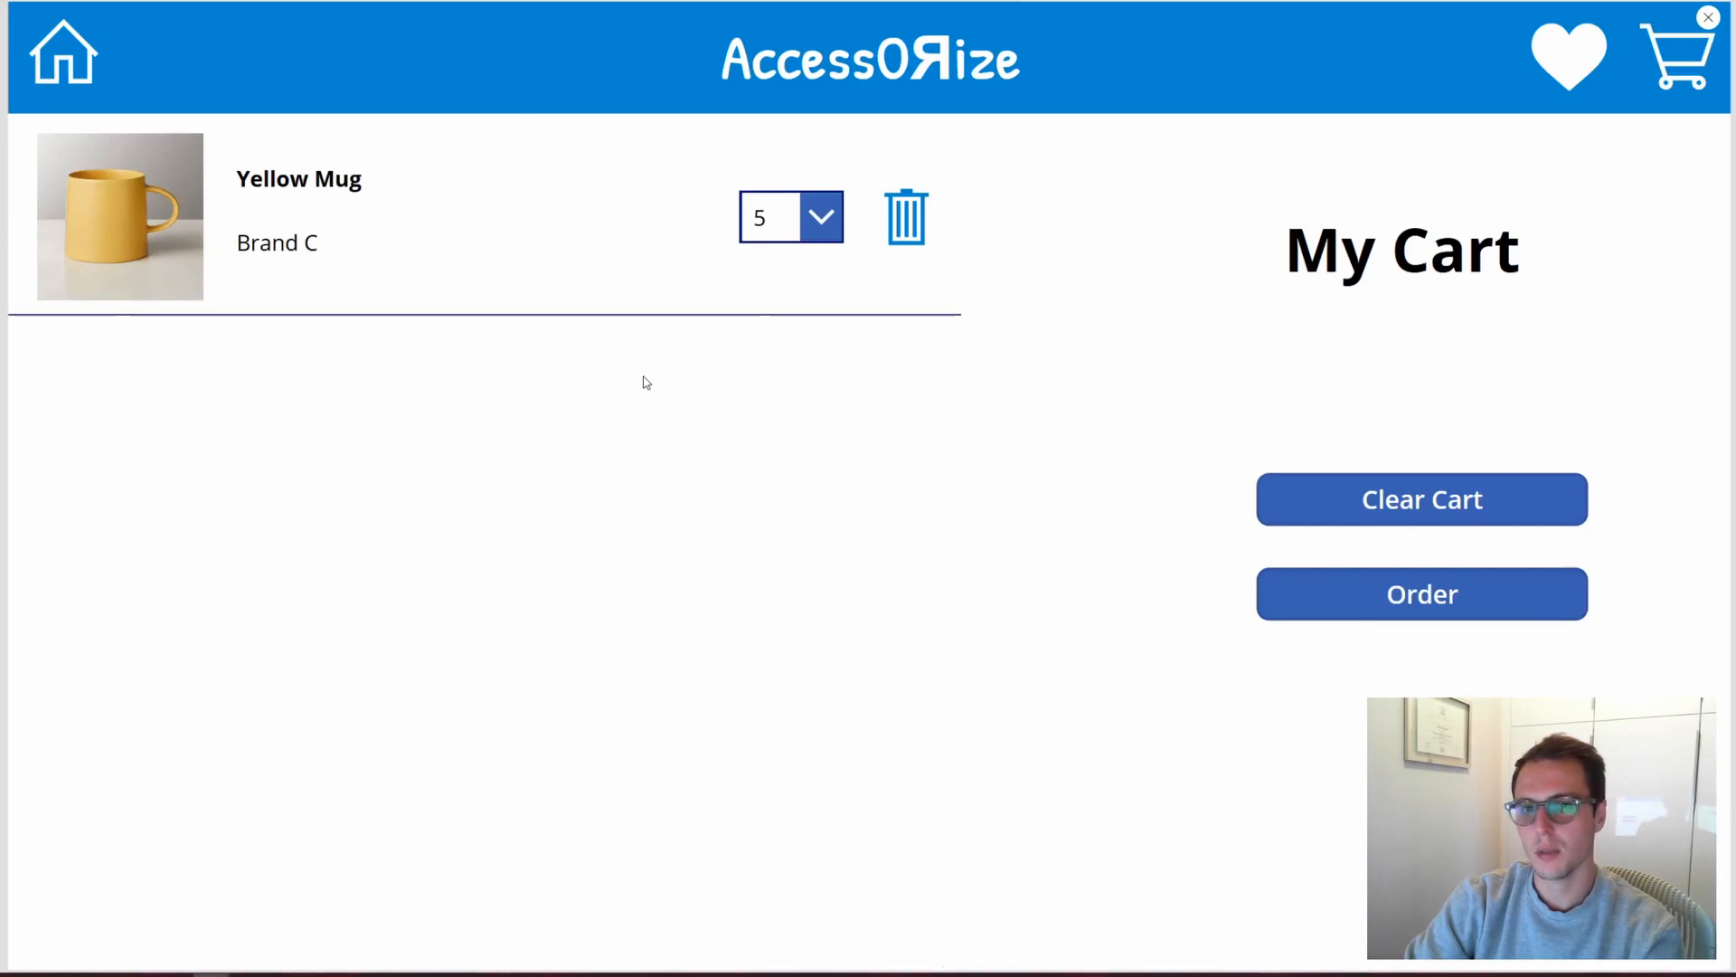
pyautogui.click(801, 226)
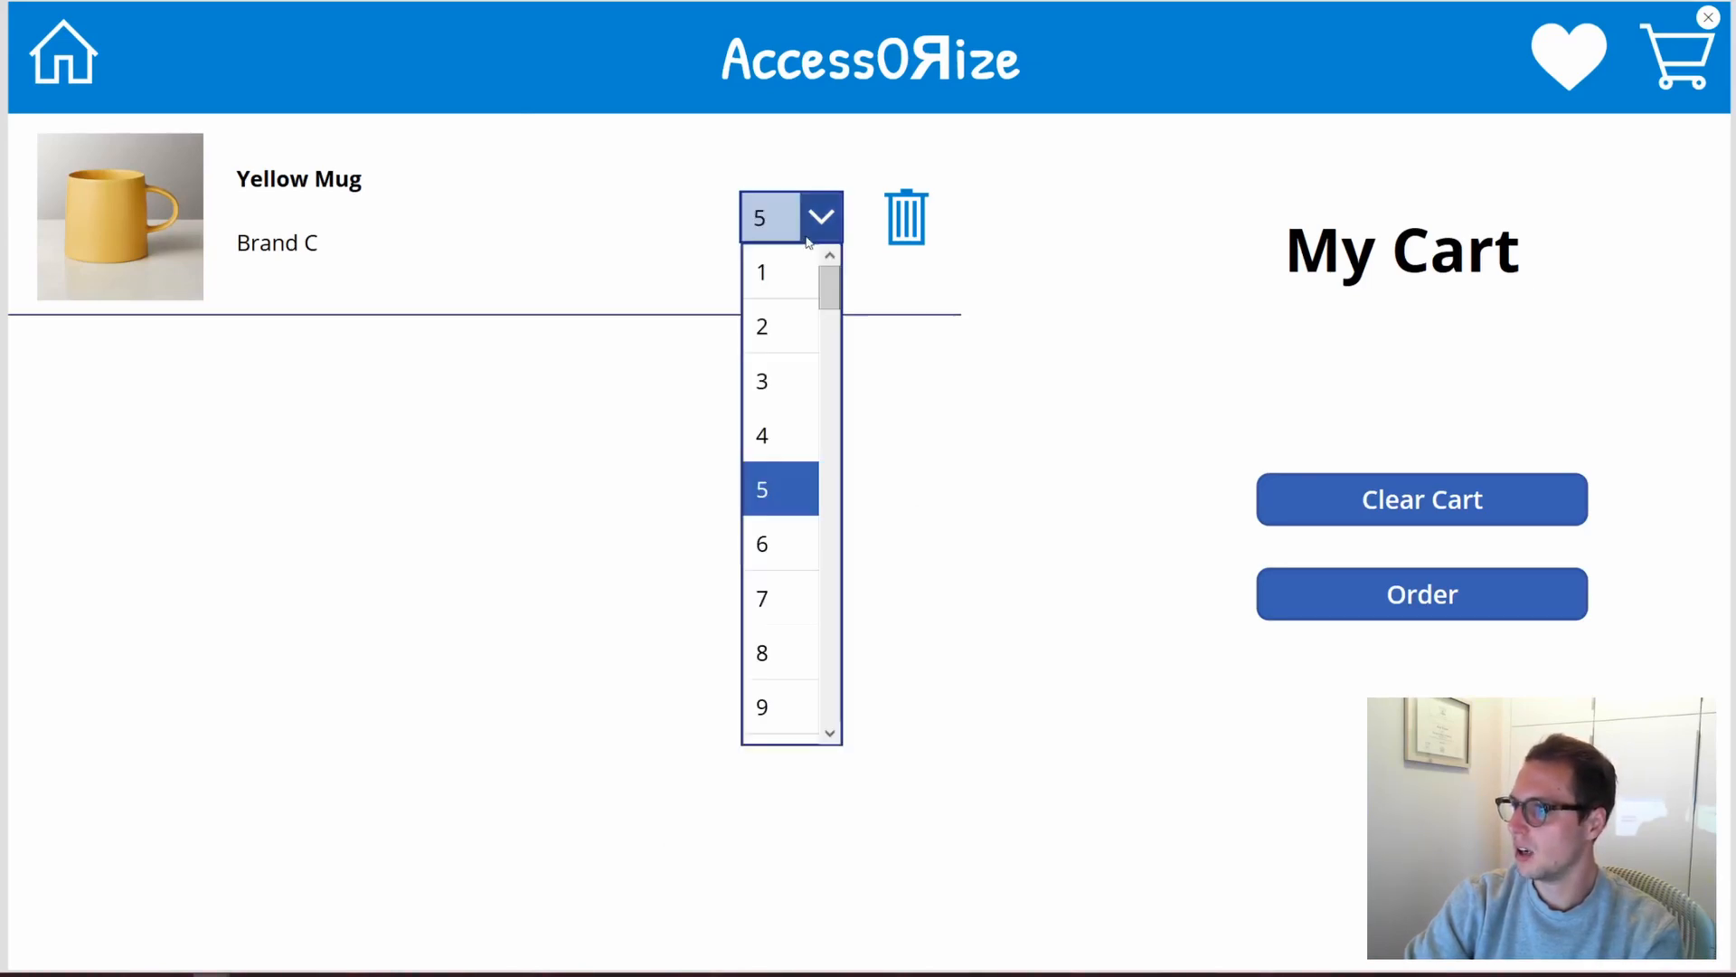
pyautogui.click(783, 604)
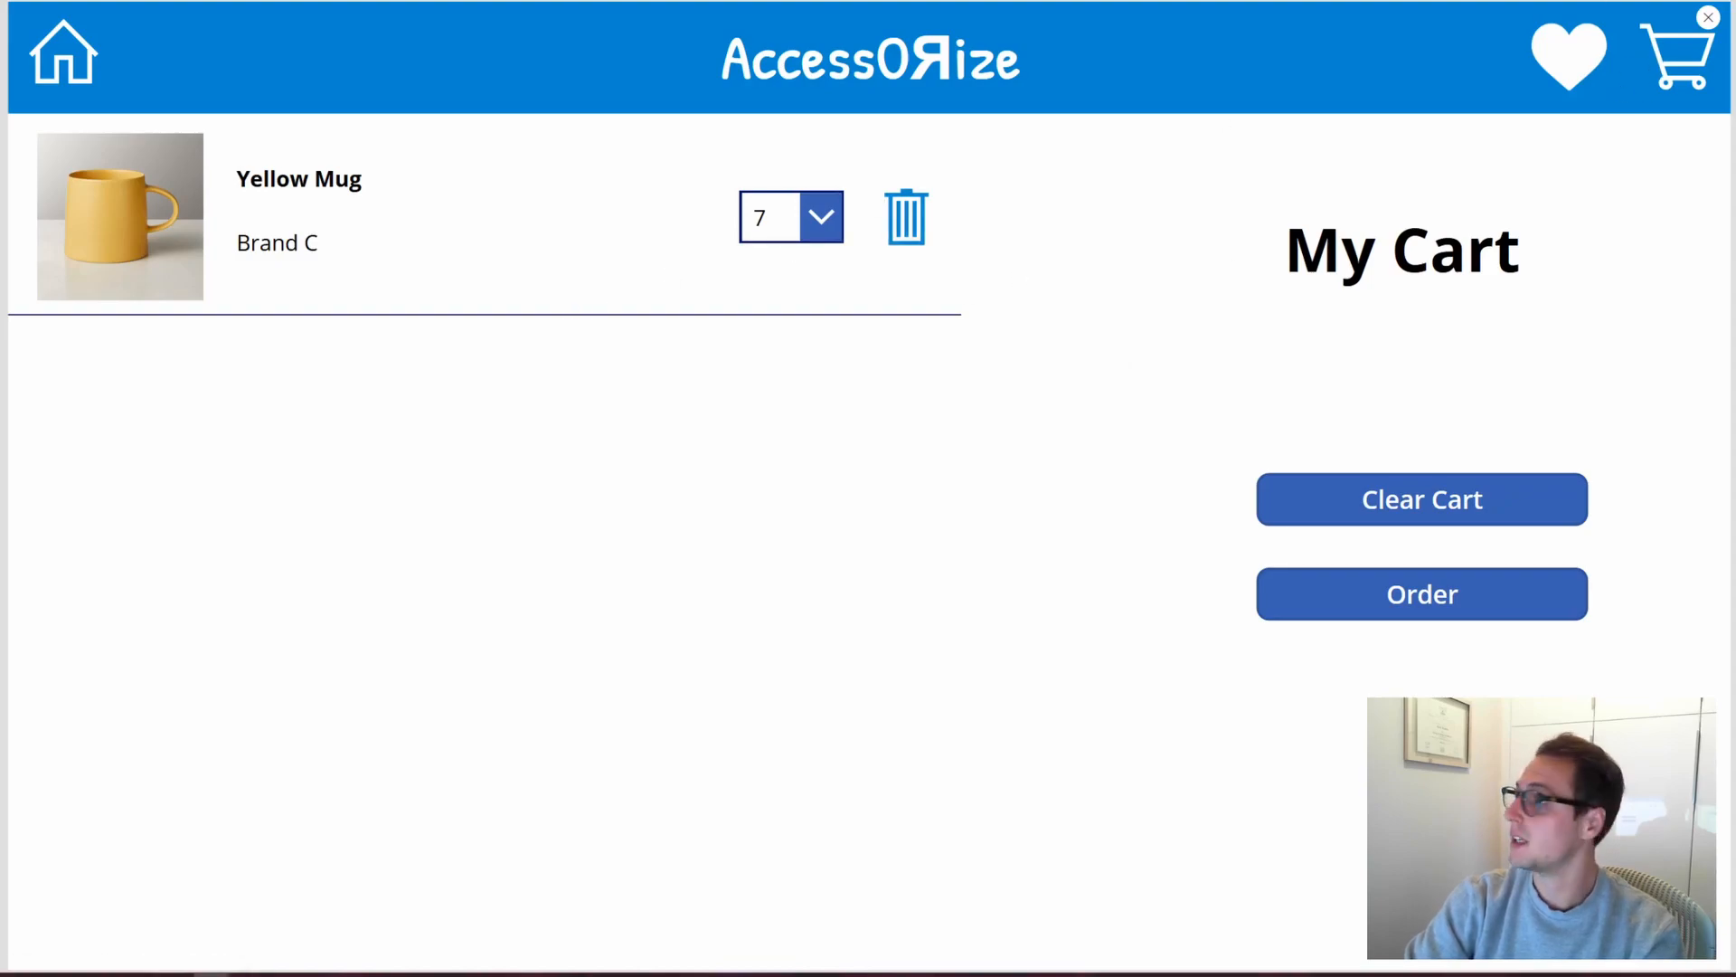
pyautogui.click(1709, 18)
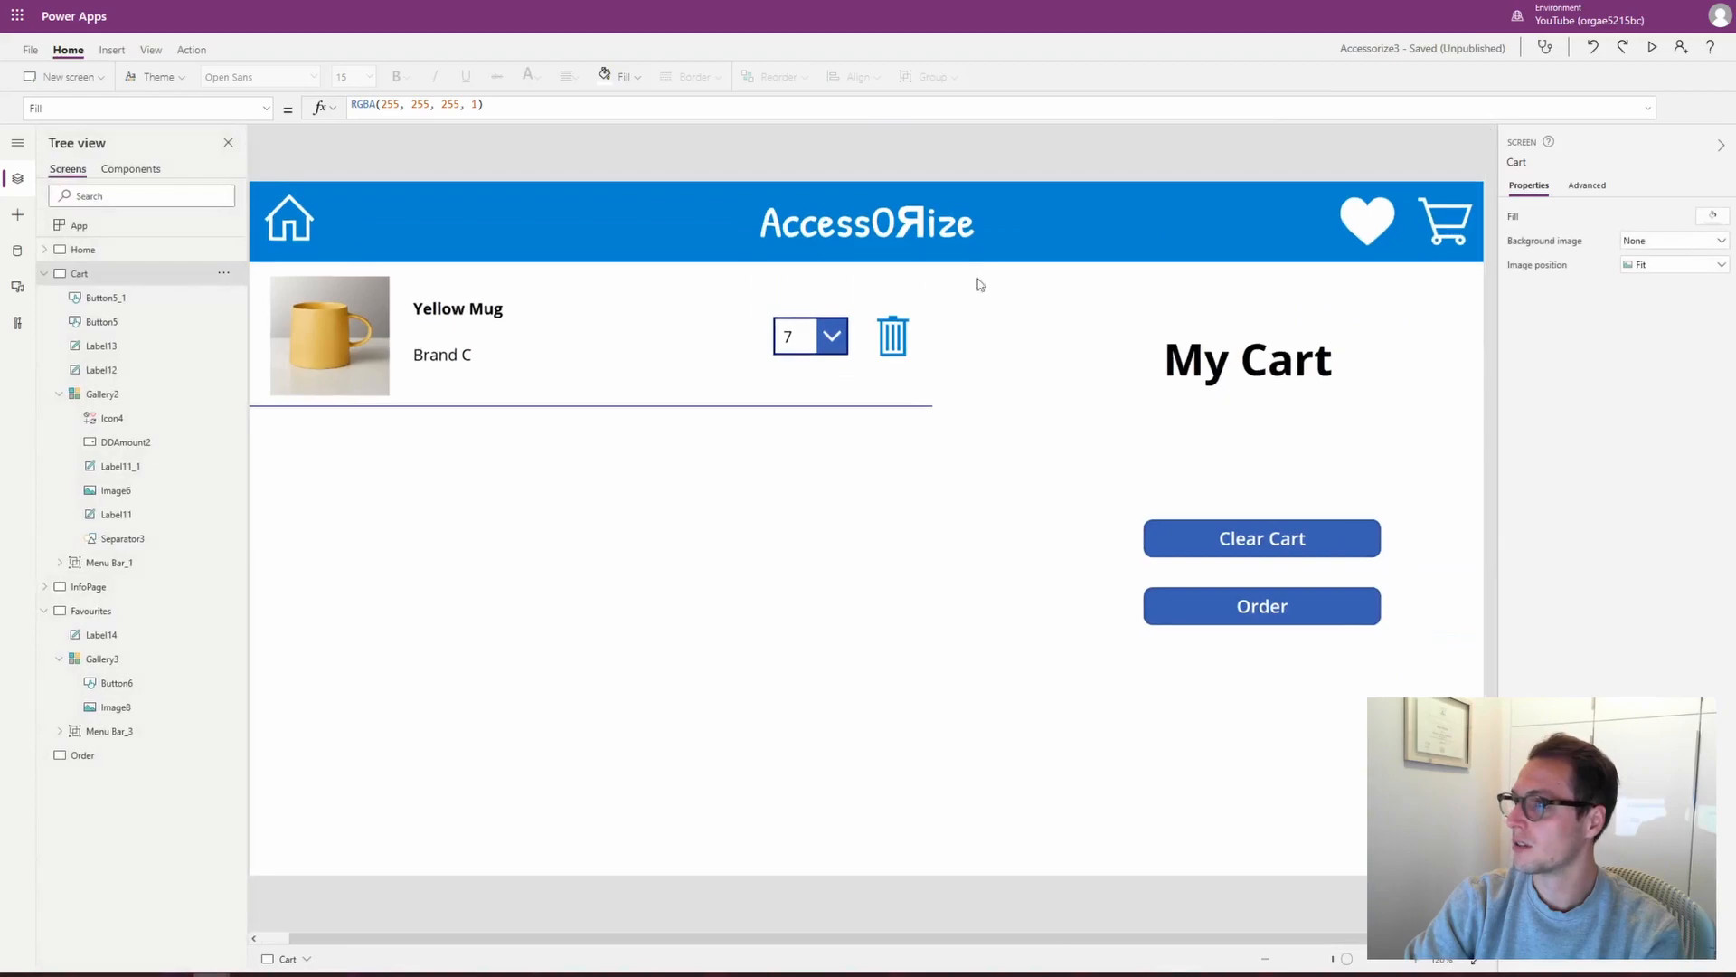
# Open the overview of the app's collections
pyautogui.click(33, 49)
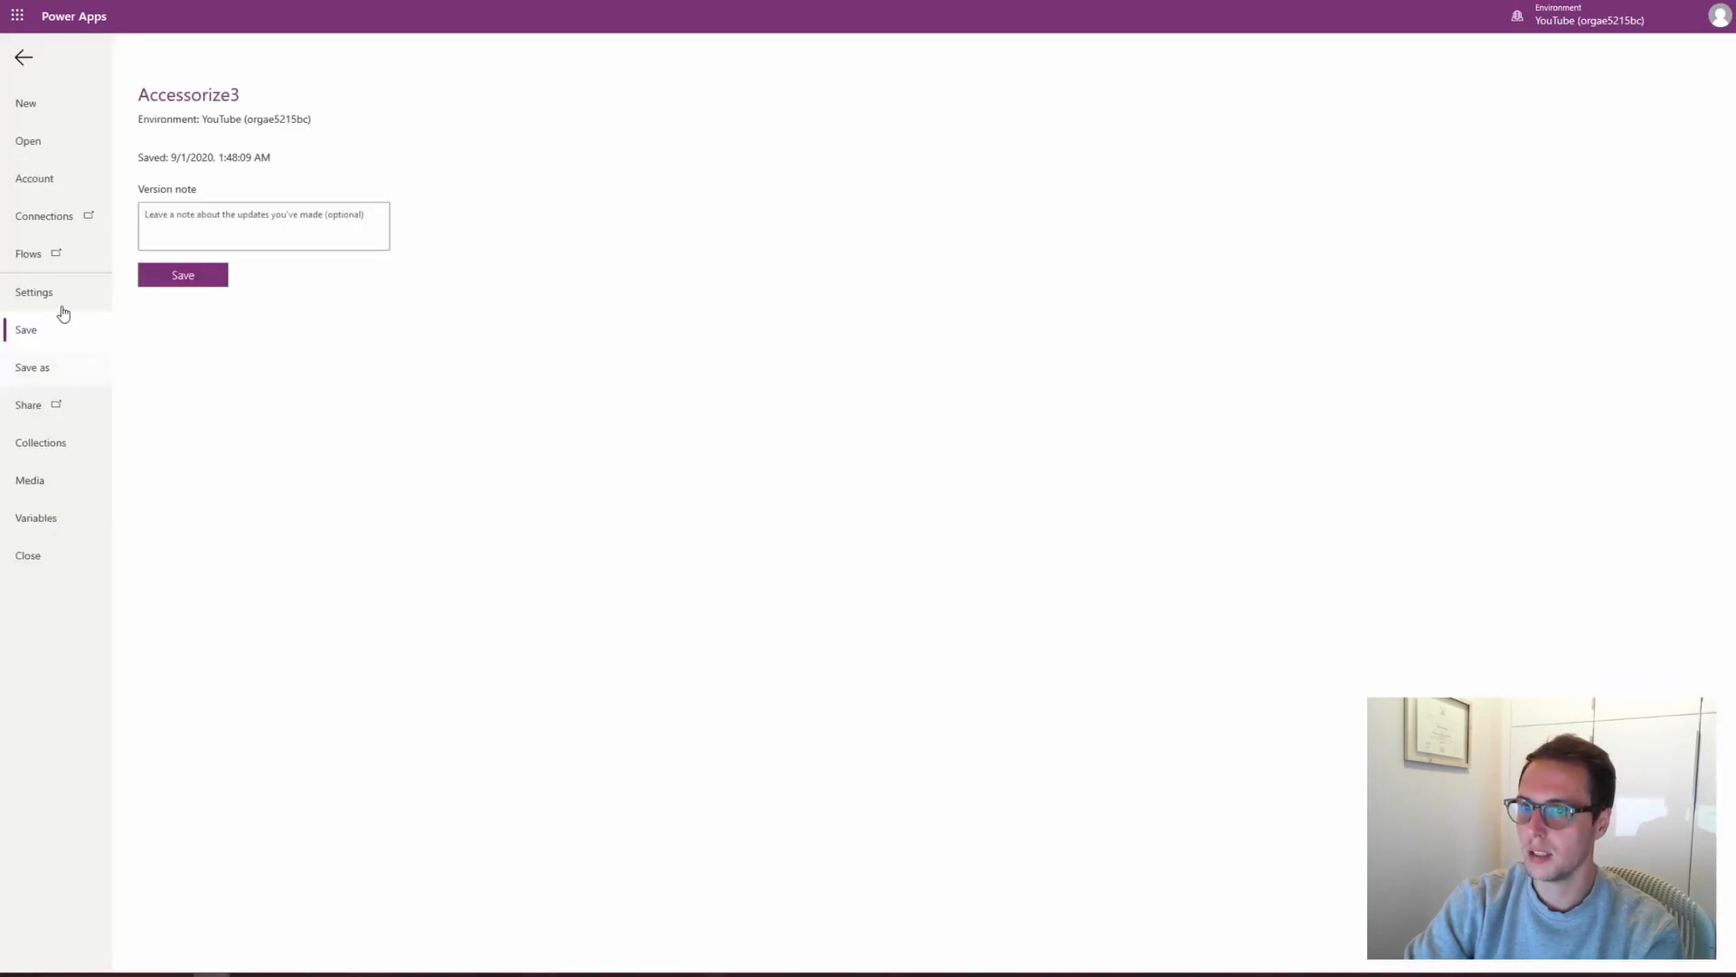
pyautogui.click(63, 469)
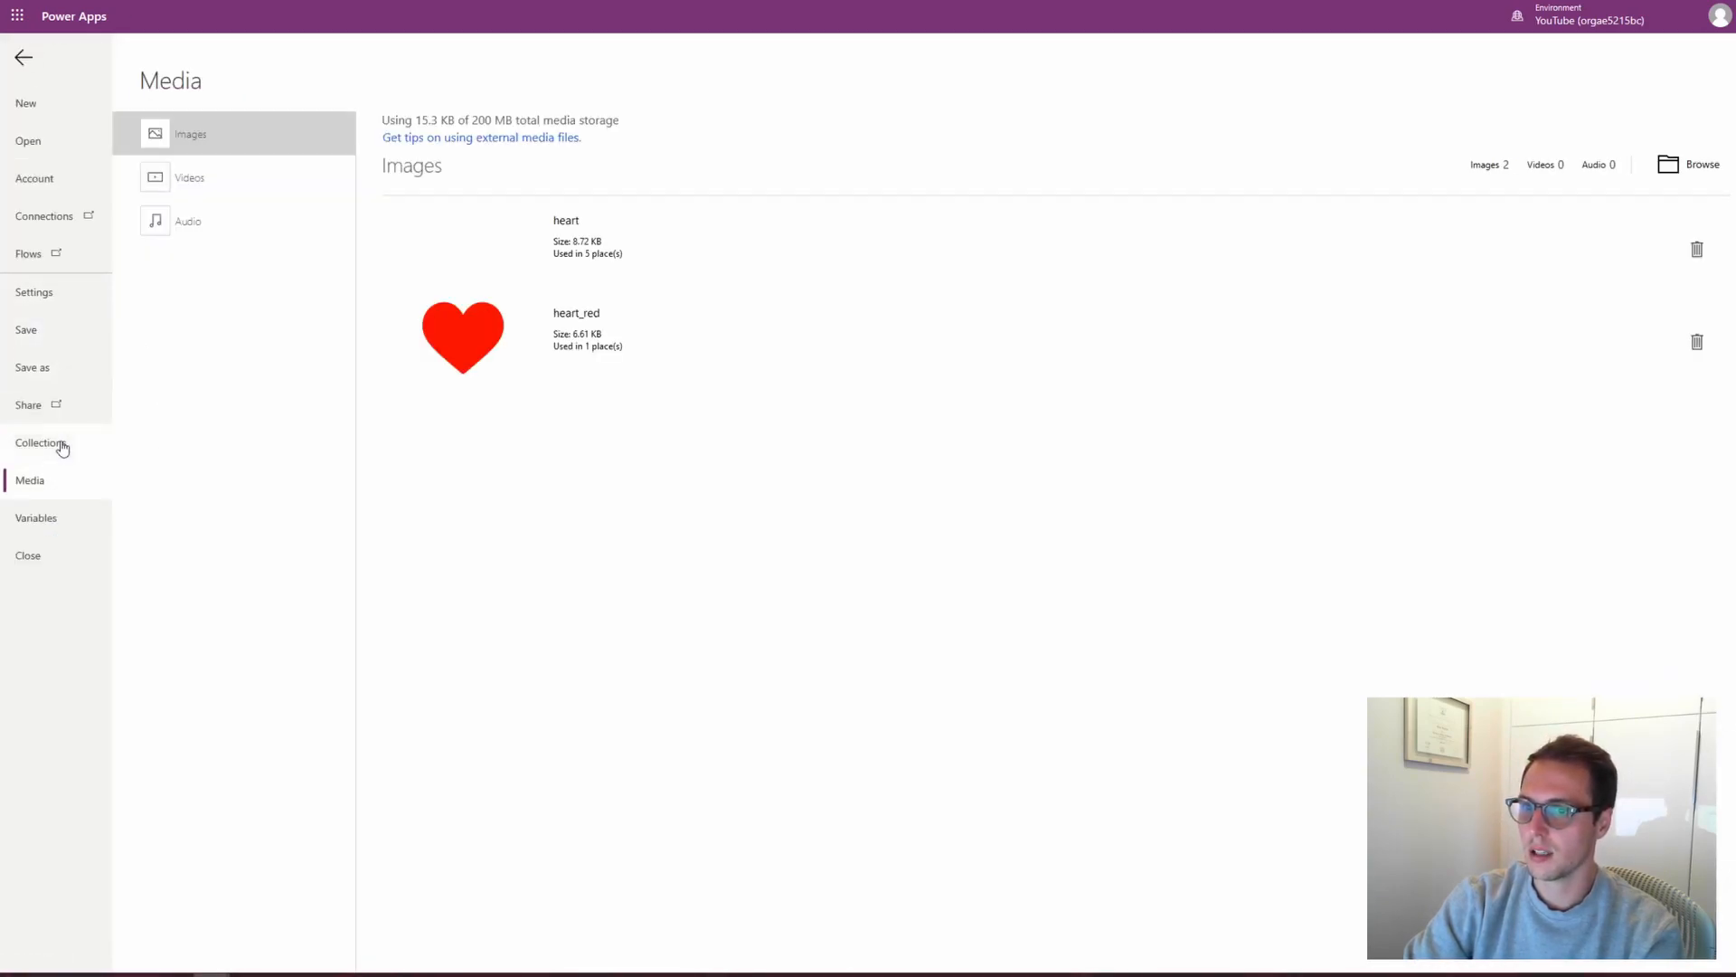
pyautogui.click(62, 445)
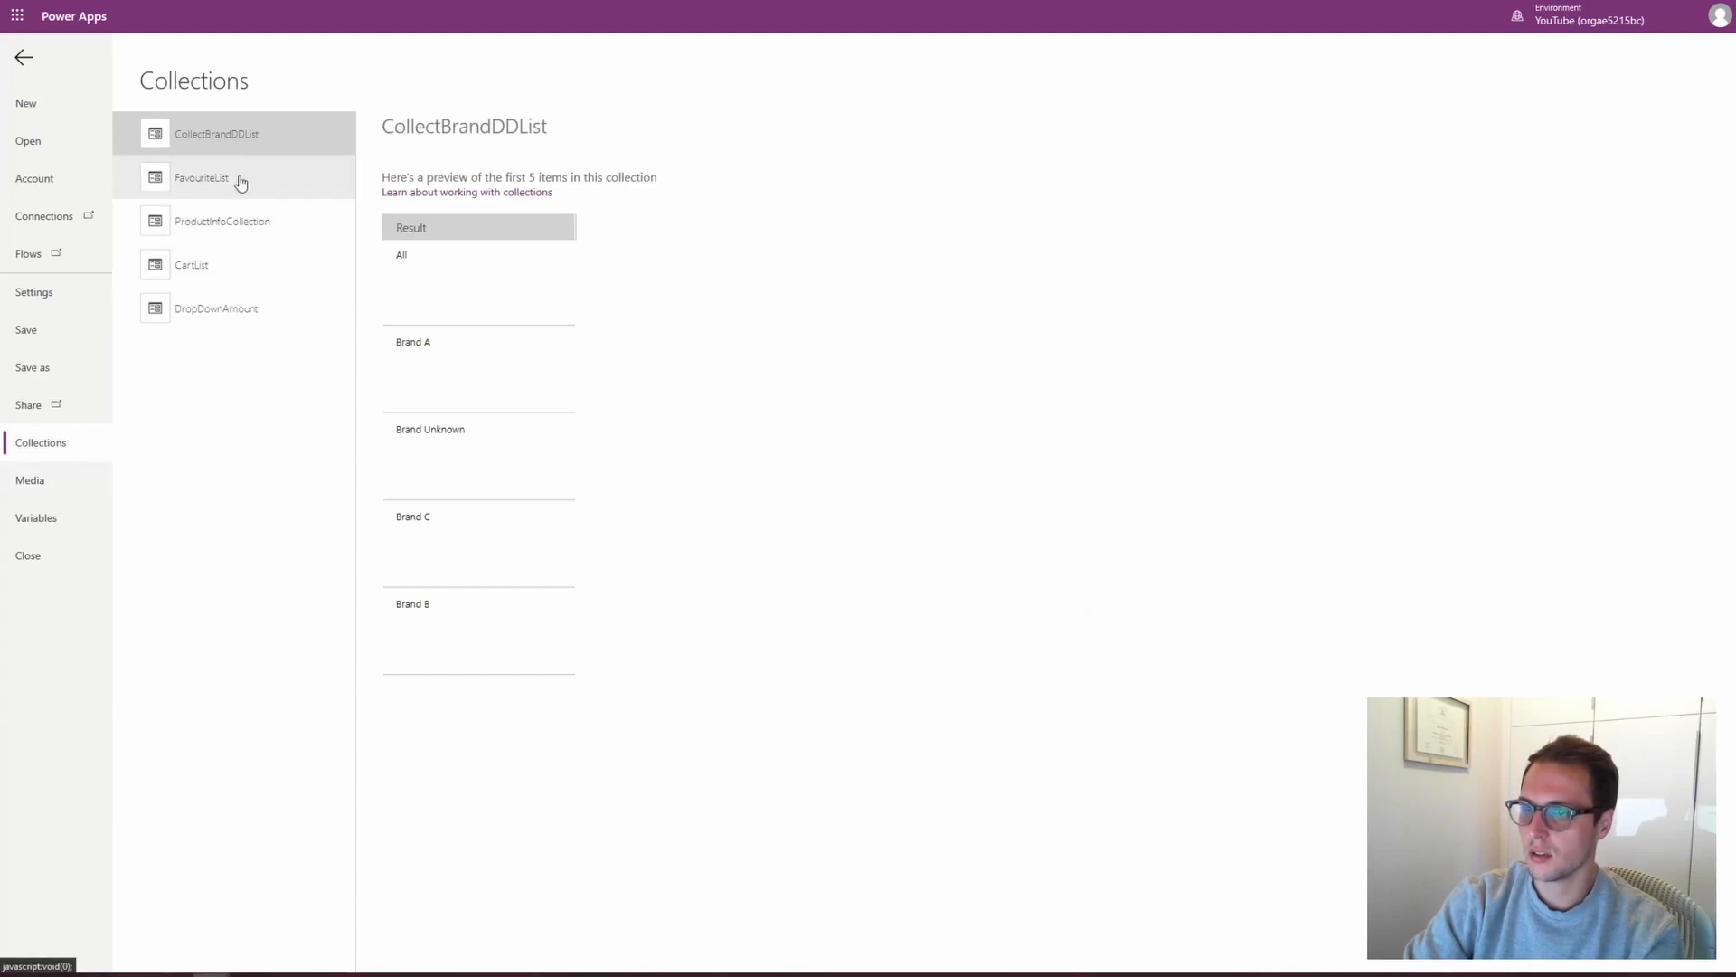
# Check the Yellow Mug's entry in the CartList collection and return to the app editor
pyautogui.click(228, 272)
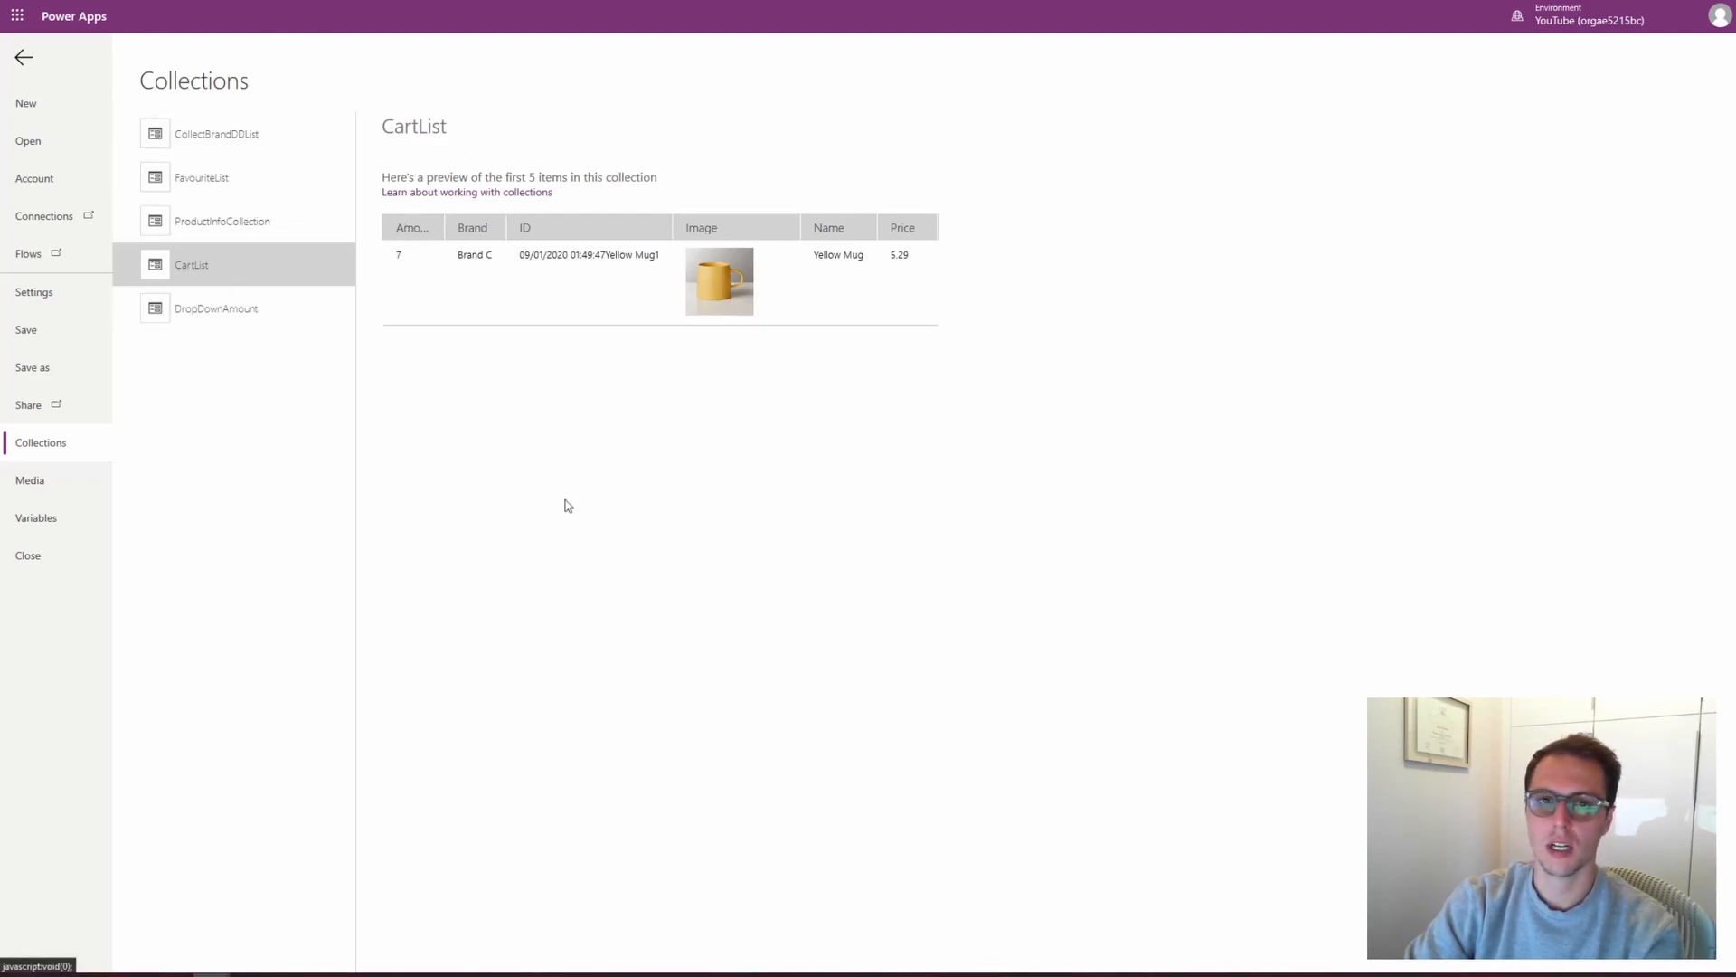
pyautogui.click(21, 59)
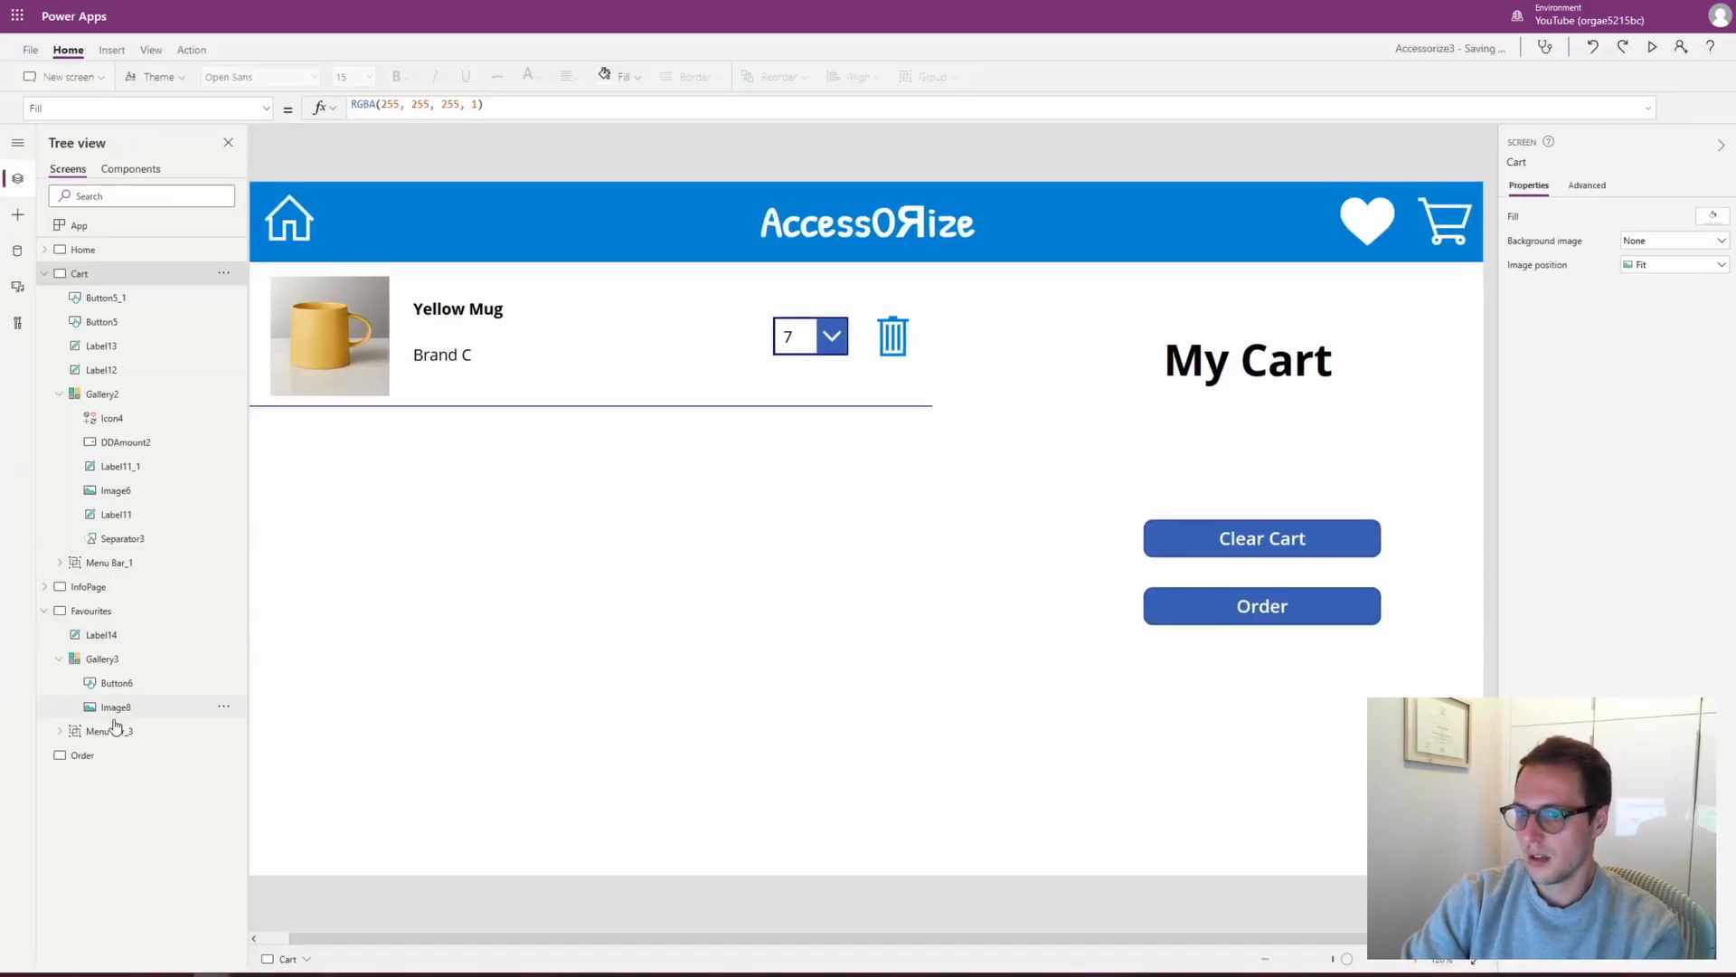
# Look through the app's Order, Favourites and InfoPage screens in the editor
pyautogui.click(107, 760)
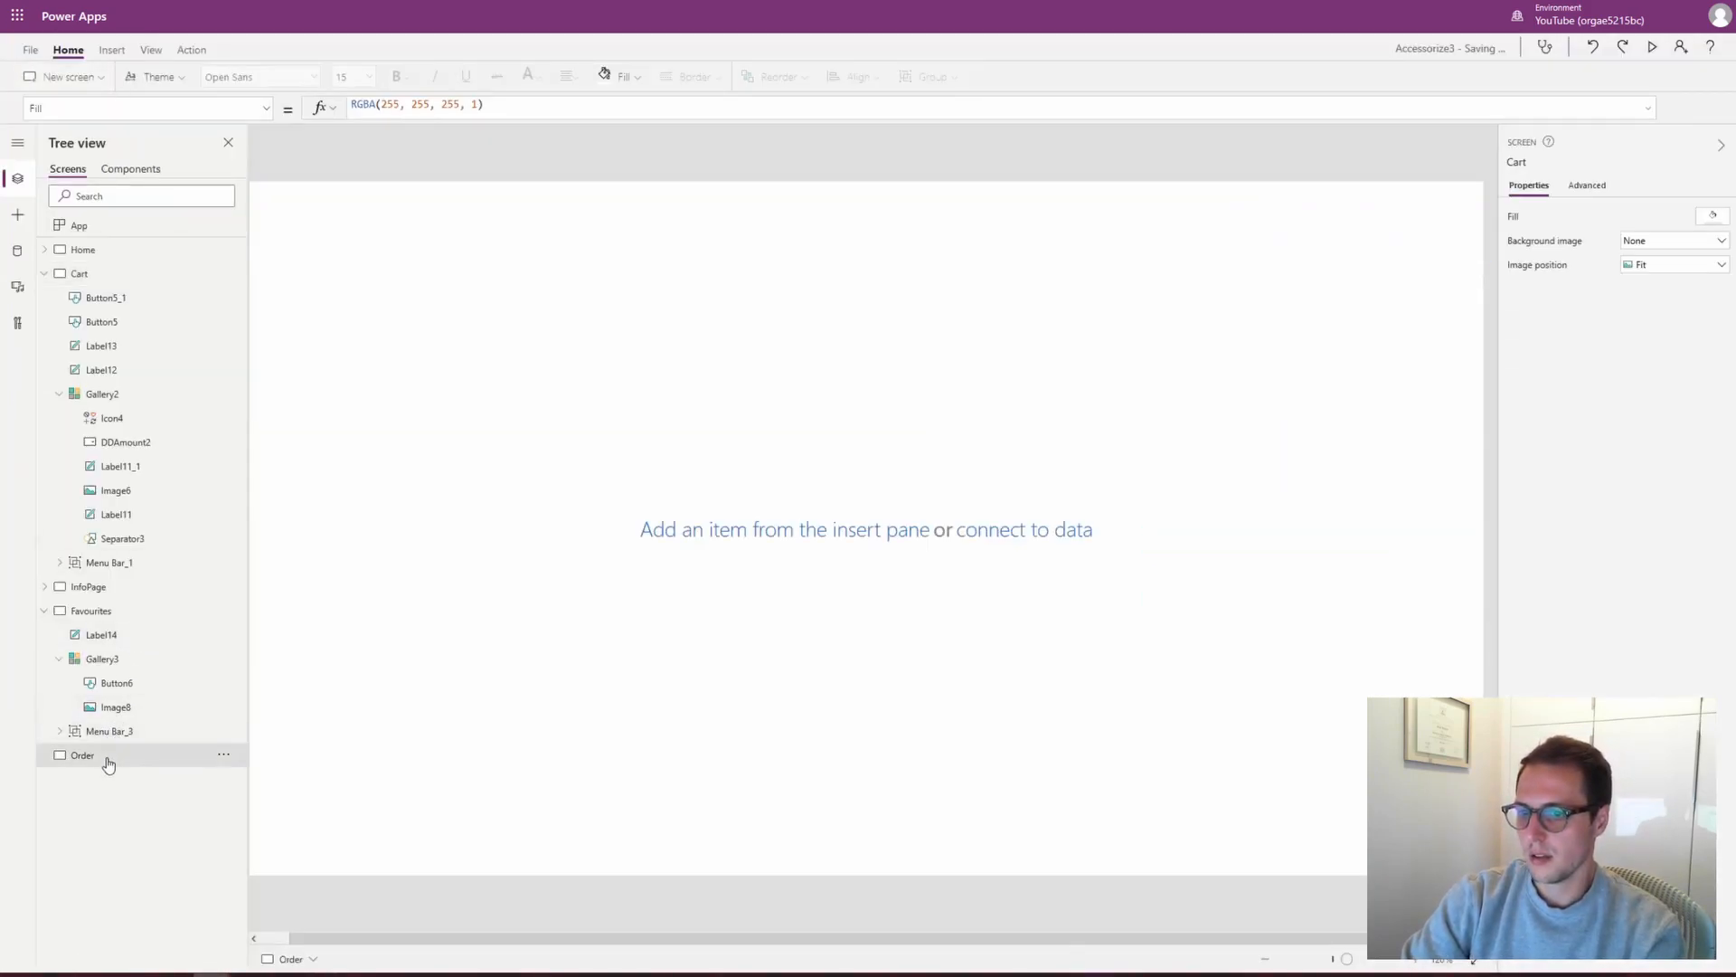
pyautogui.click(113, 610)
pyautogui.click(126, 586)
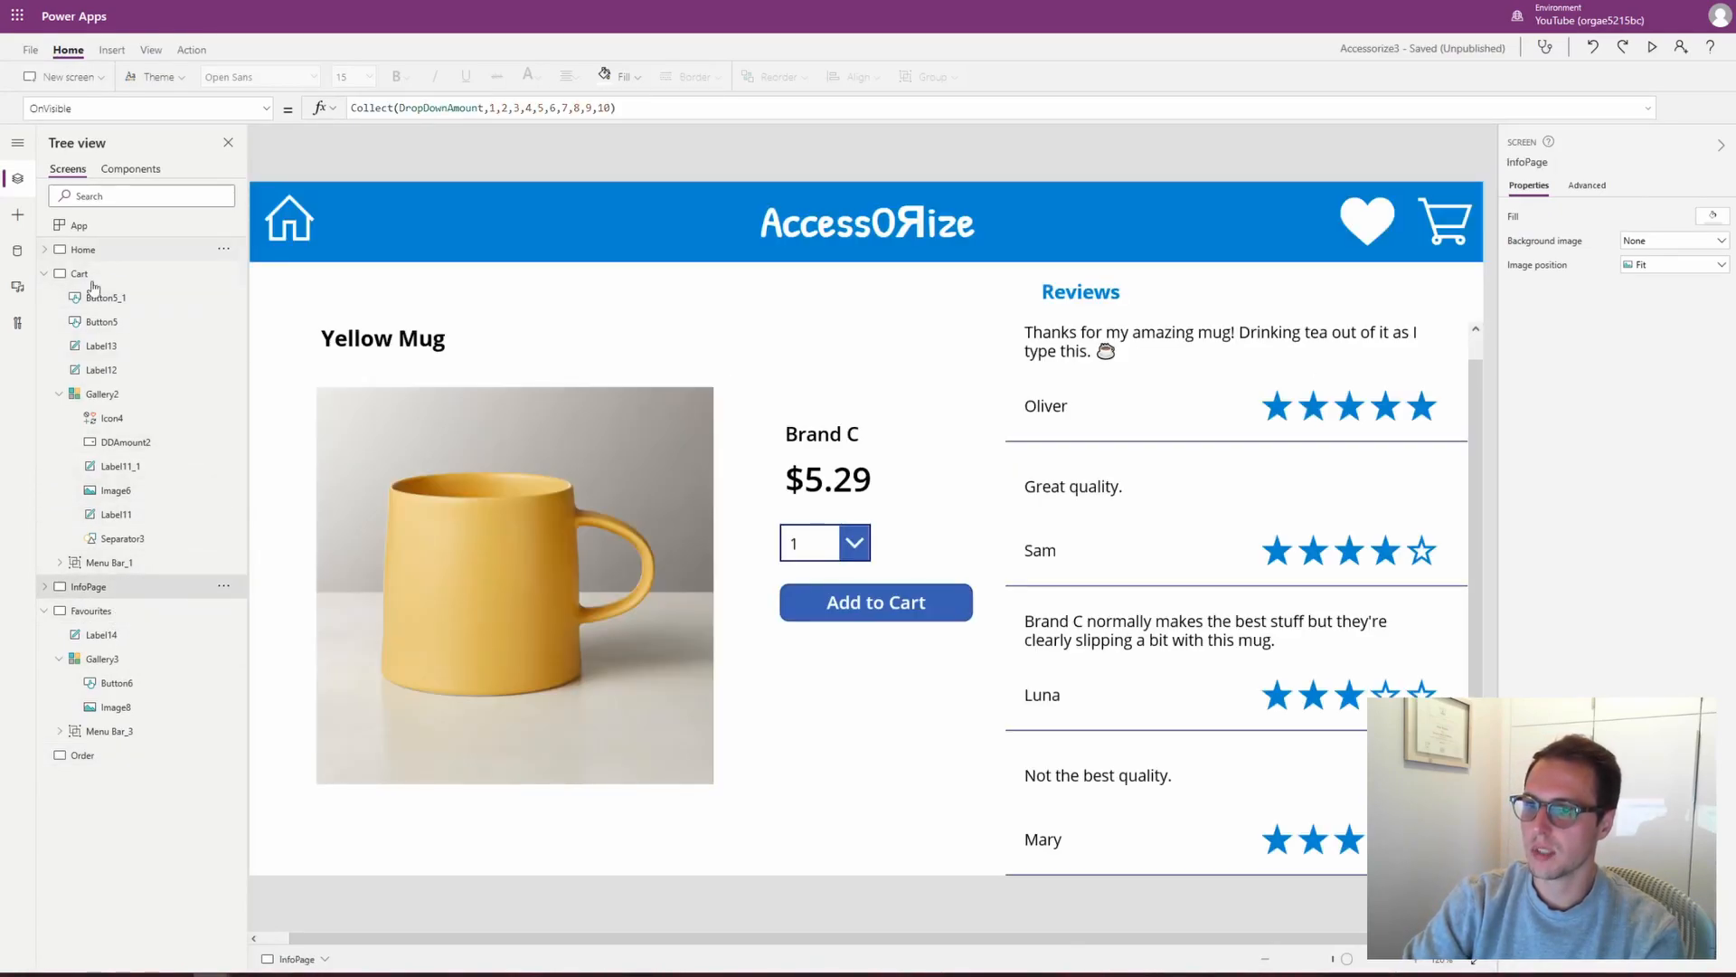
# Show the Home screen, with the Cart and Favourites screens collapsed in the tree view
pyautogui.click(43, 275)
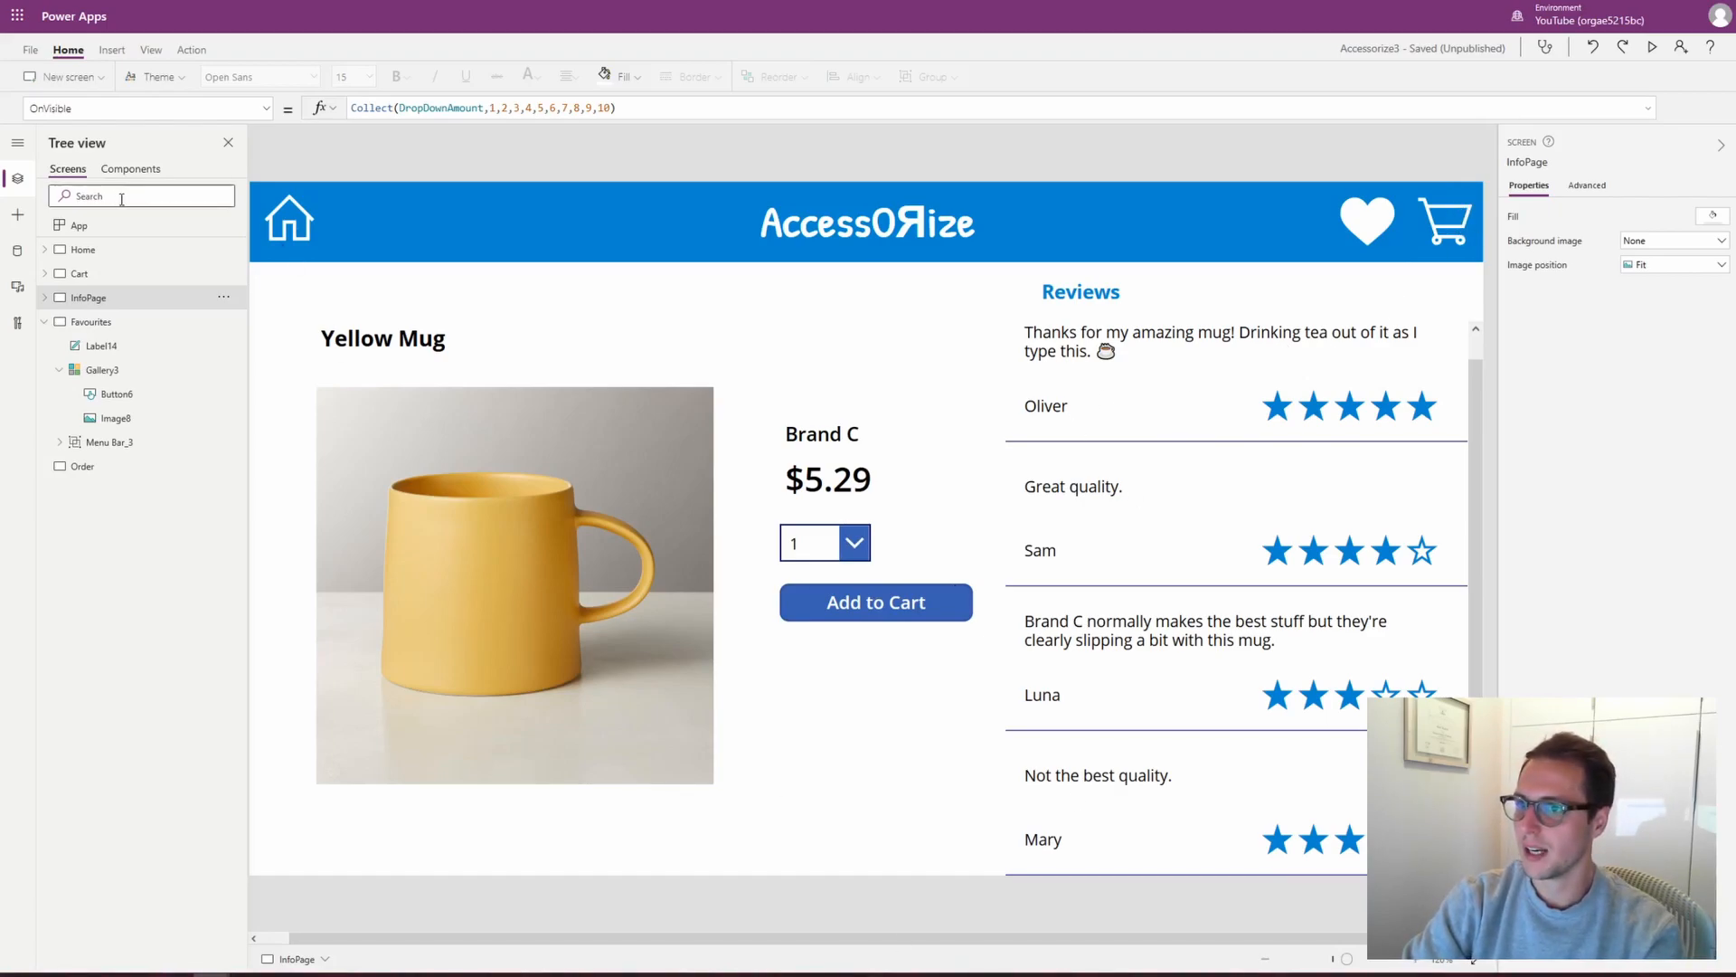
pyautogui.click(83, 253)
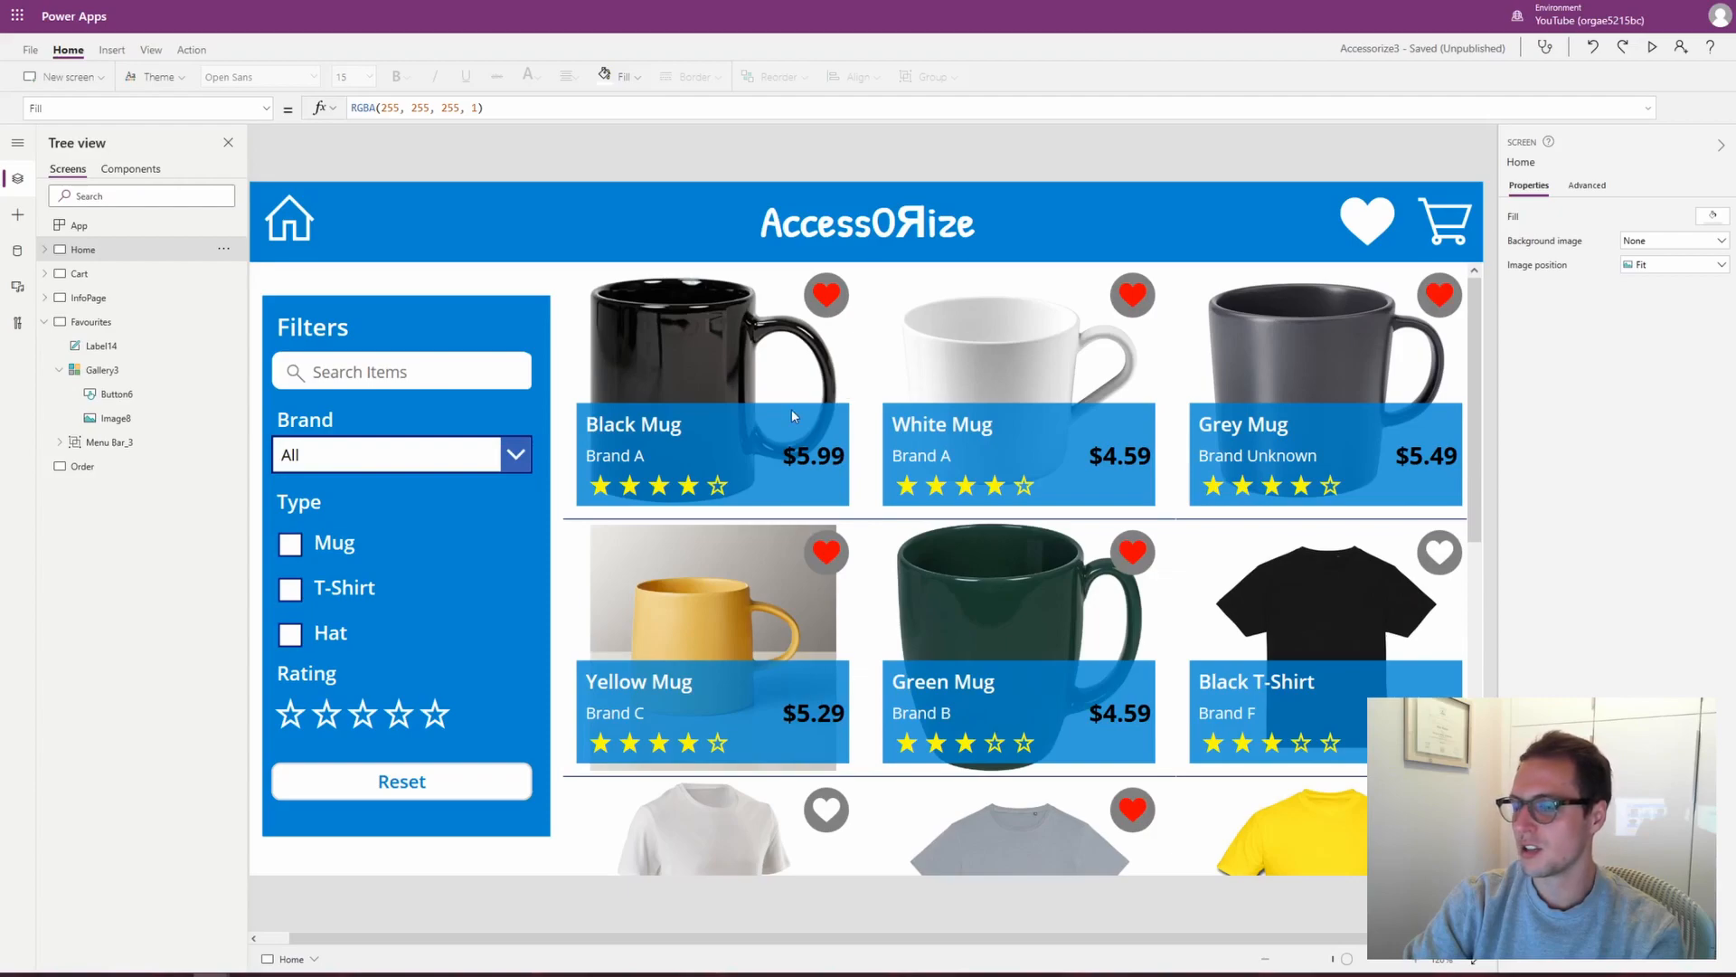
pyautogui.click(44, 325)
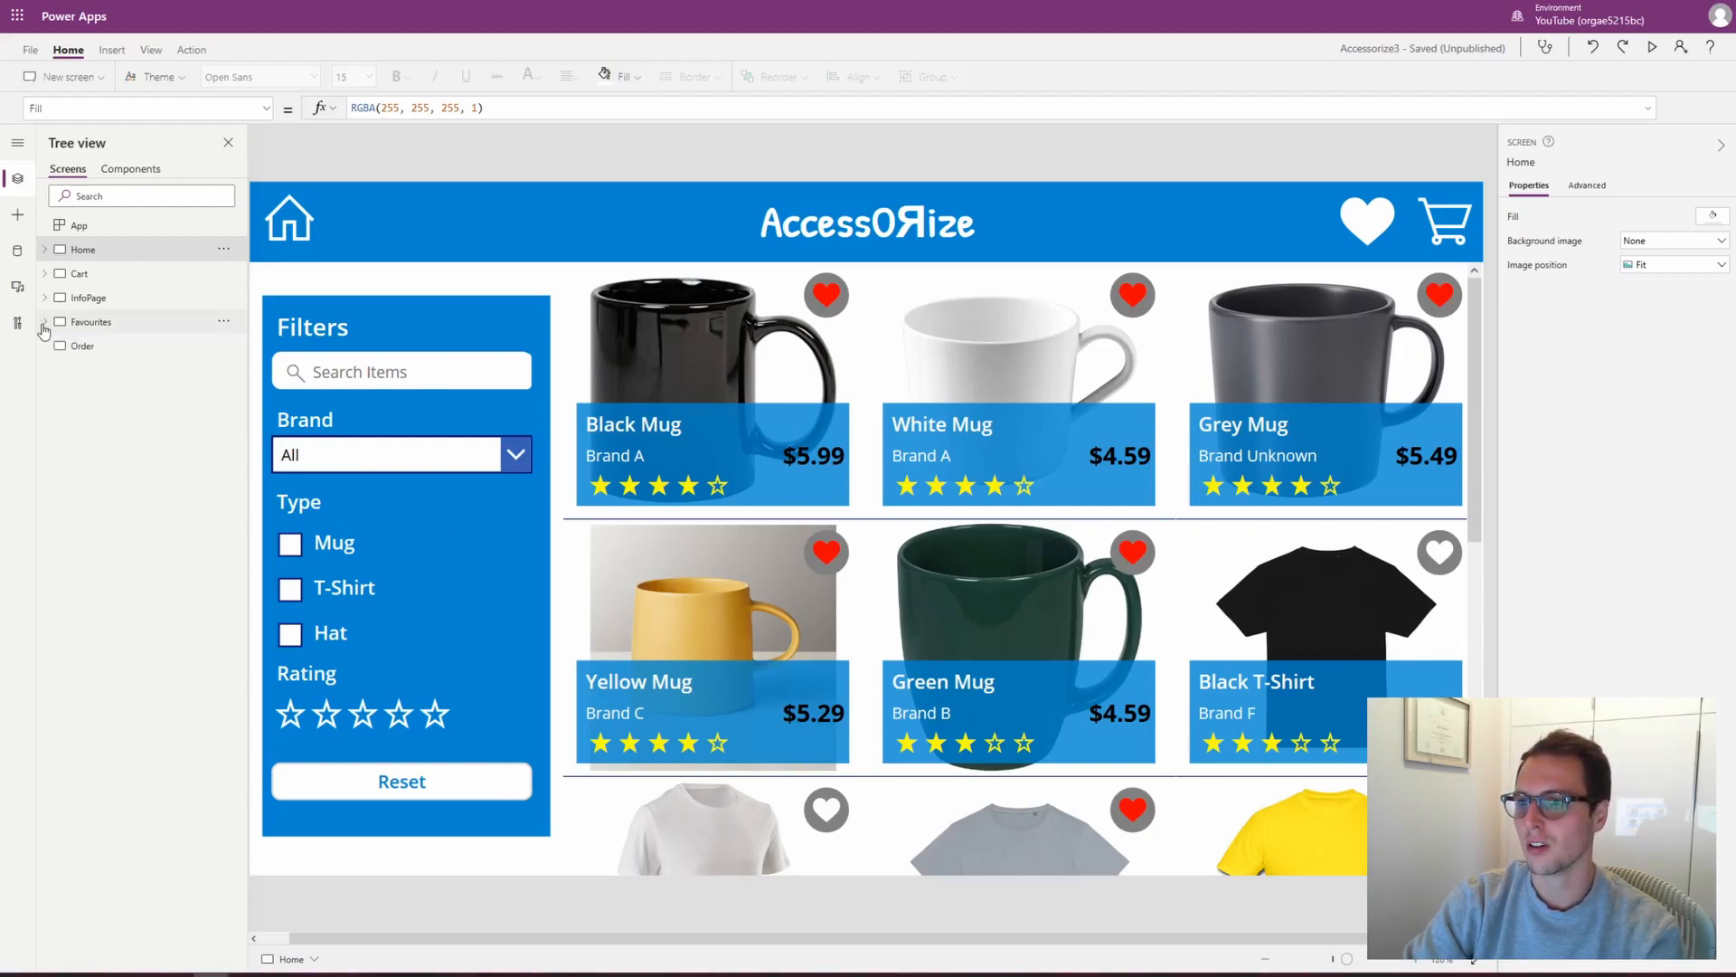